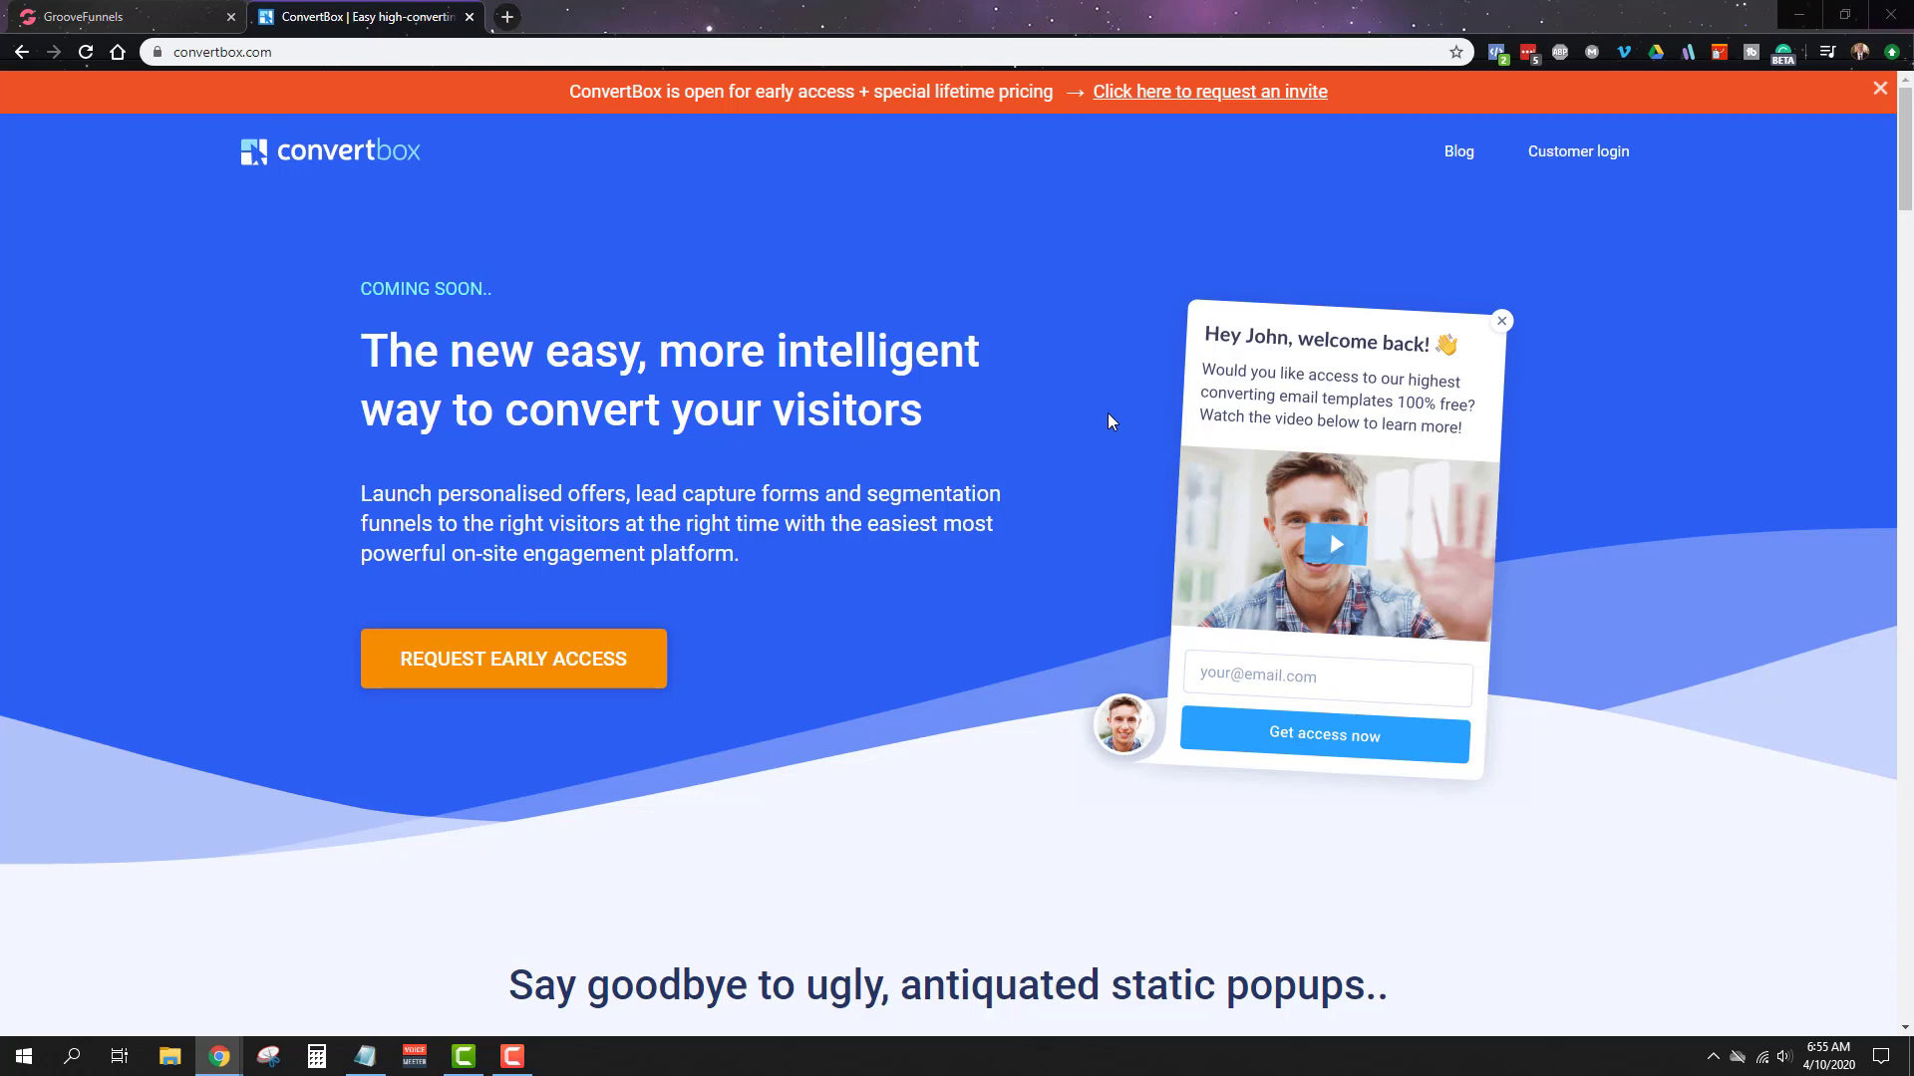
- Scroll down the ConvertBox homepage to review its feature overview
{"action": "scroll", "coordinate": [1110, 418], "scroll_direction": "down", "scroll_amount": 2}
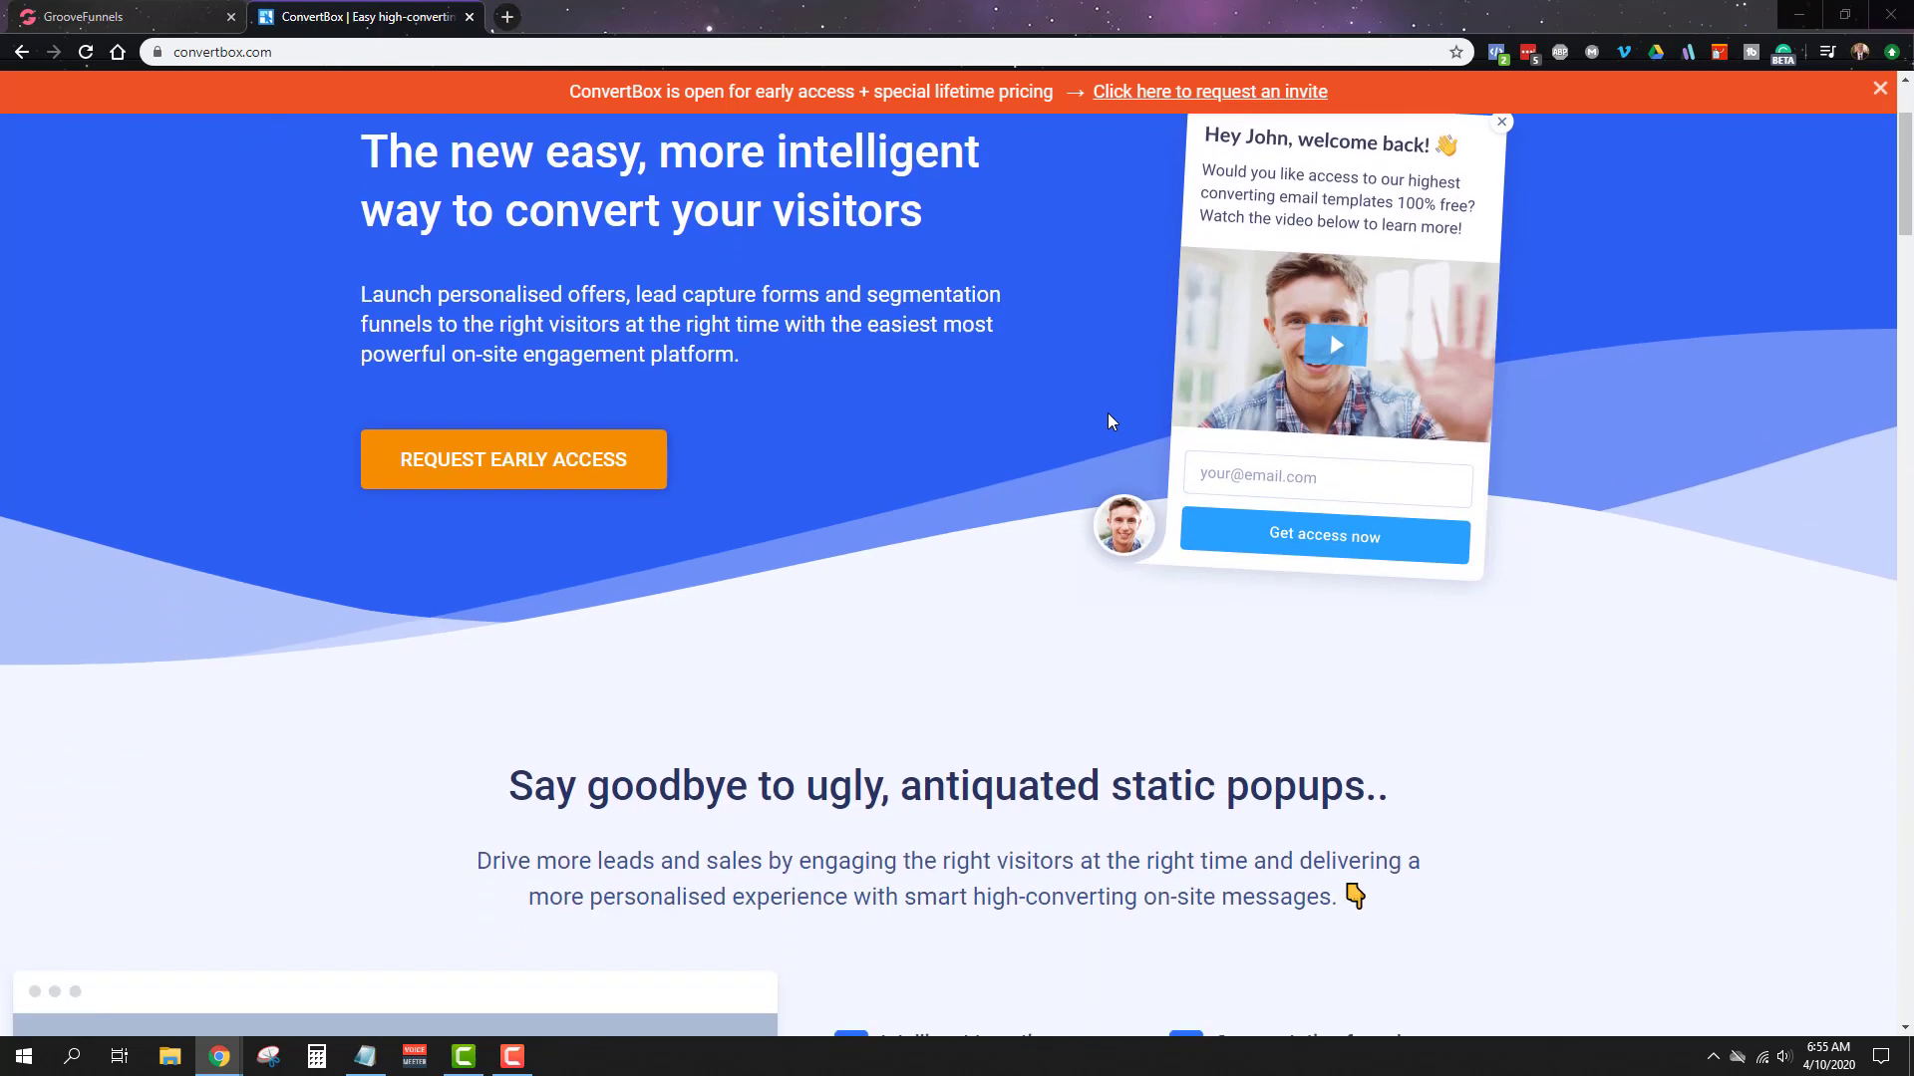
{"action": "scroll", "coordinate": [1110, 421], "scroll_direction": "down", "scroll_amount": 1}
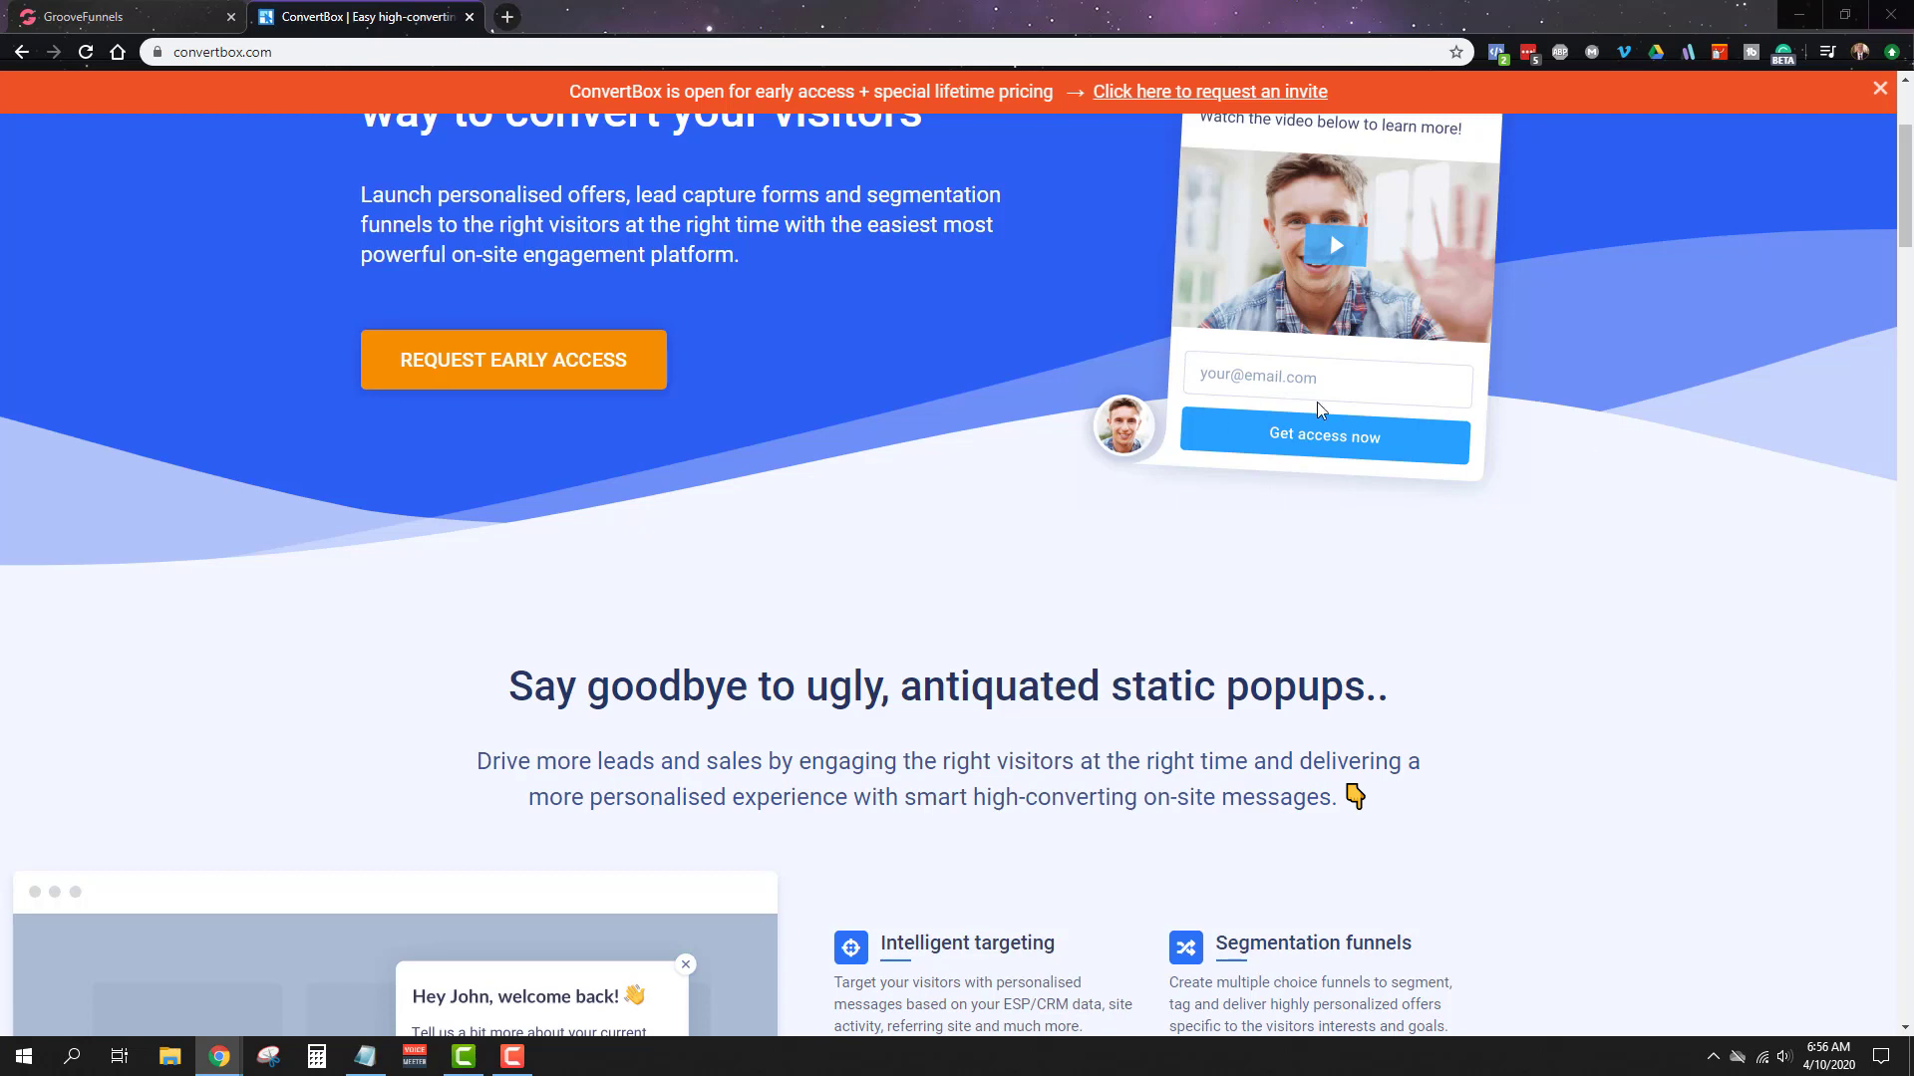
{"action": "scroll", "coordinate": [1411, 425], "scroll_direction": "down", "scroll_amount": 2}
{"action": "scroll", "coordinate": [1411, 425], "scroll_direction": "down", "scroll_amount": 3}
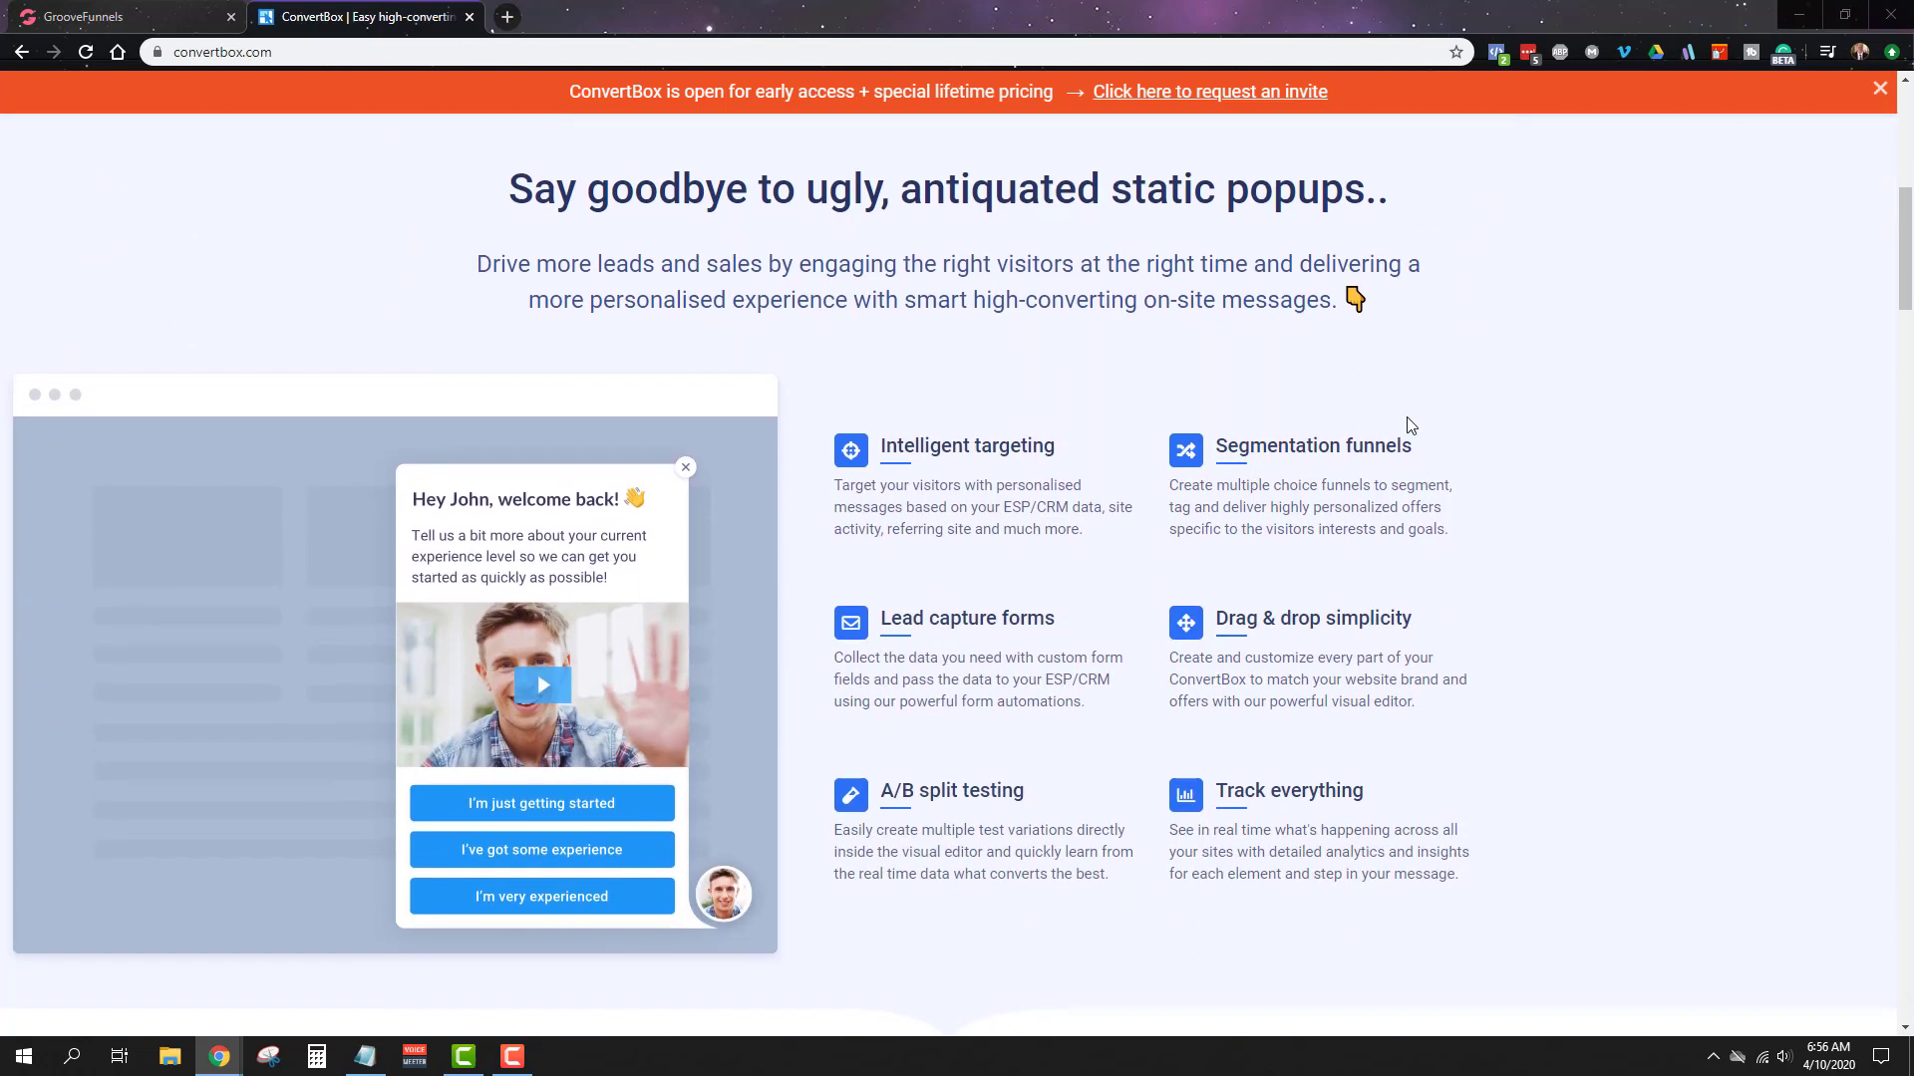
{"action": "scroll", "coordinate": [1411, 426], "scroll_direction": "down", "scroll_amount": 1}
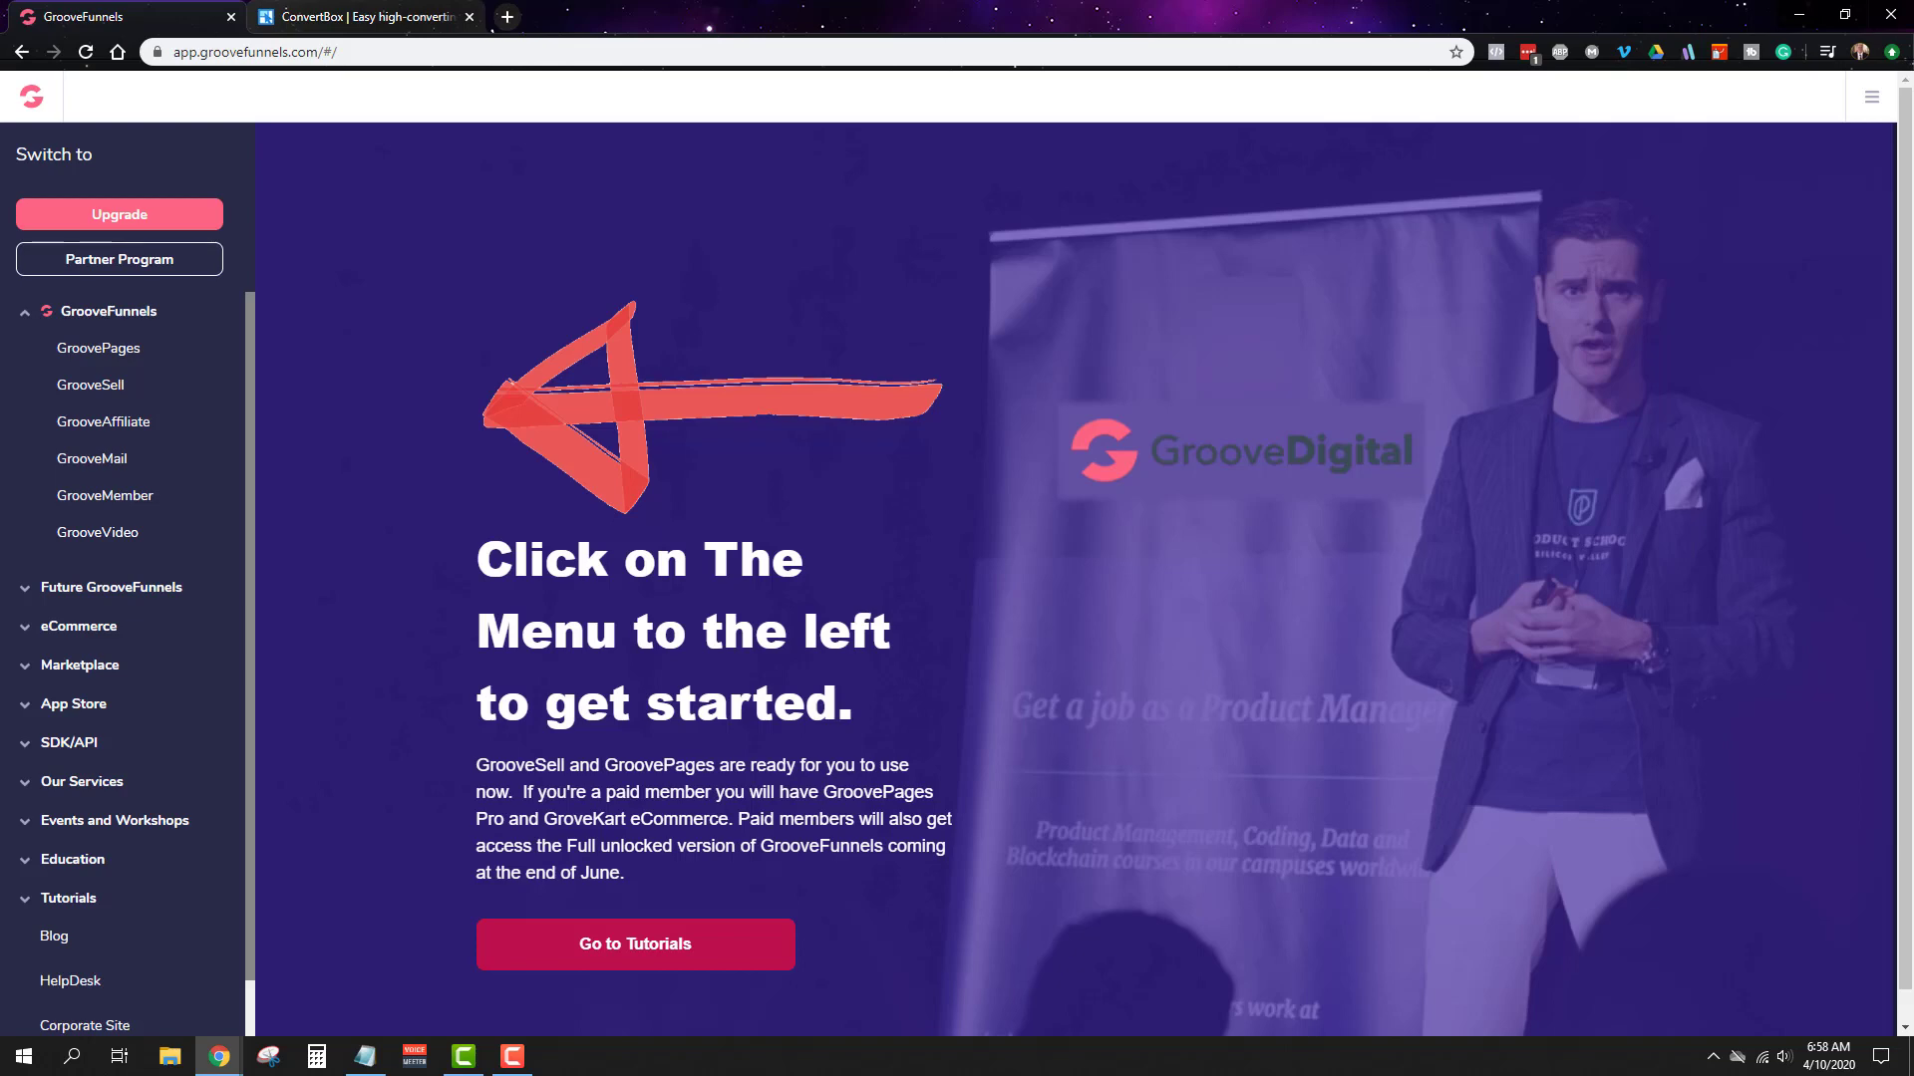
- Open GroovePages from the sidebar to view the existing sites
{"action": "left_click", "coordinate": [115, 349]}
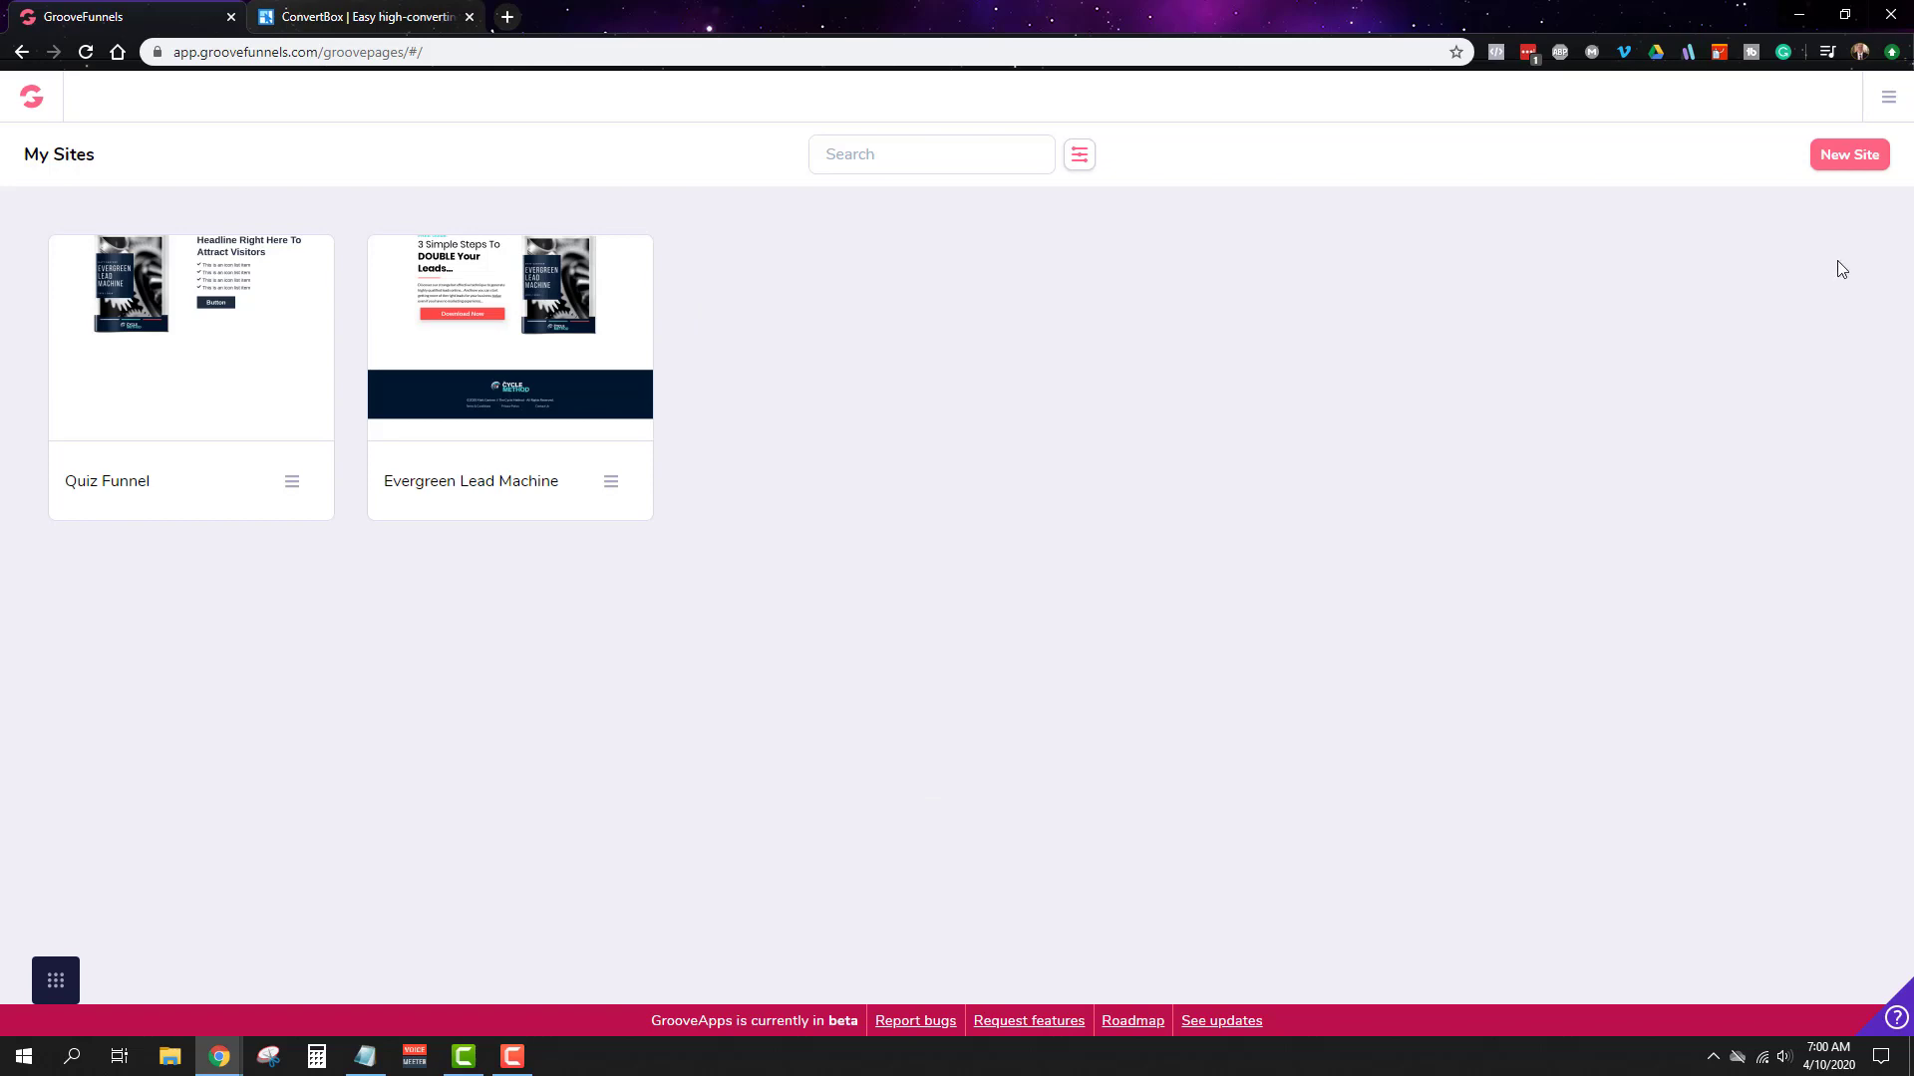
- Start a new site, browse the ready-made templates, then choose the Blank Template
{"action": "left_click", "coordinate": [1852, 156]}
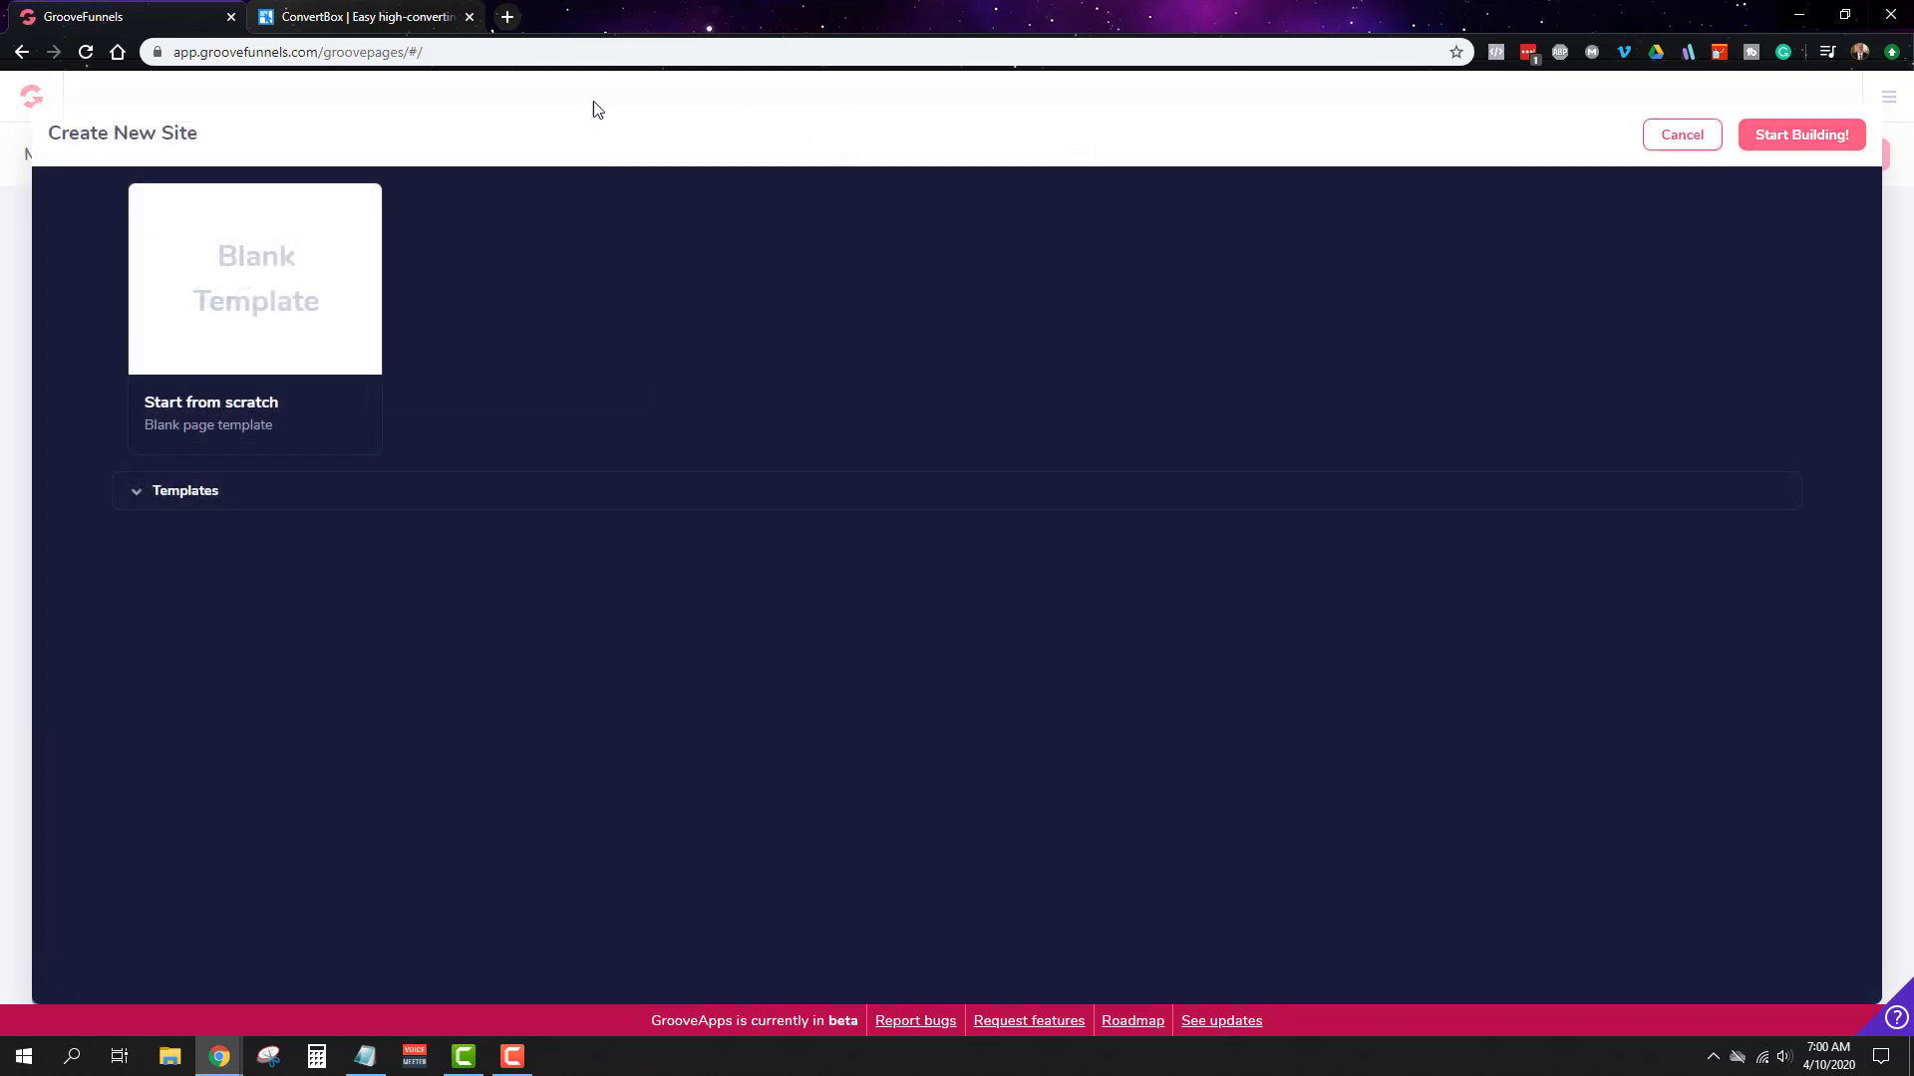
{"action": "left_click", "coordinate": [194, 503]}
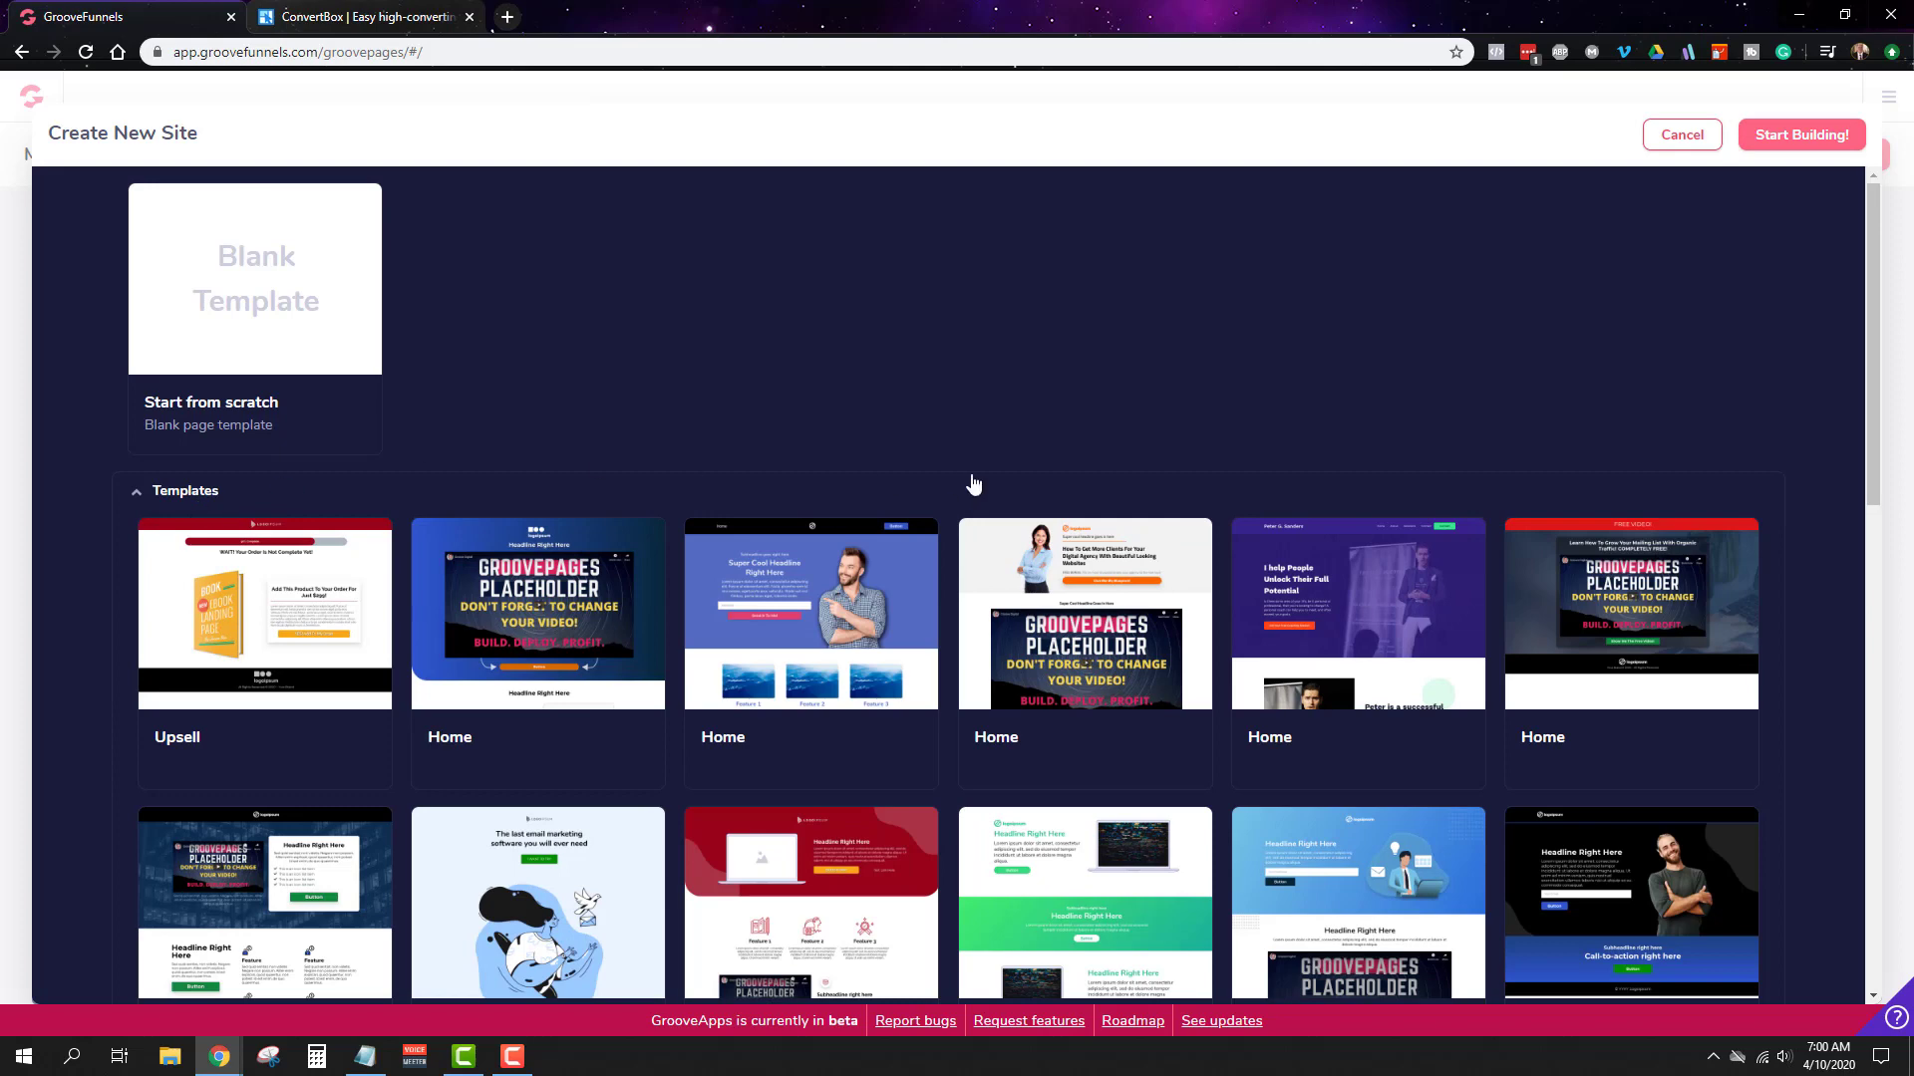
{"action": "scroll", "coordinate": [974, 485], "scroll_direction": "down", "scroll_amount": 4}
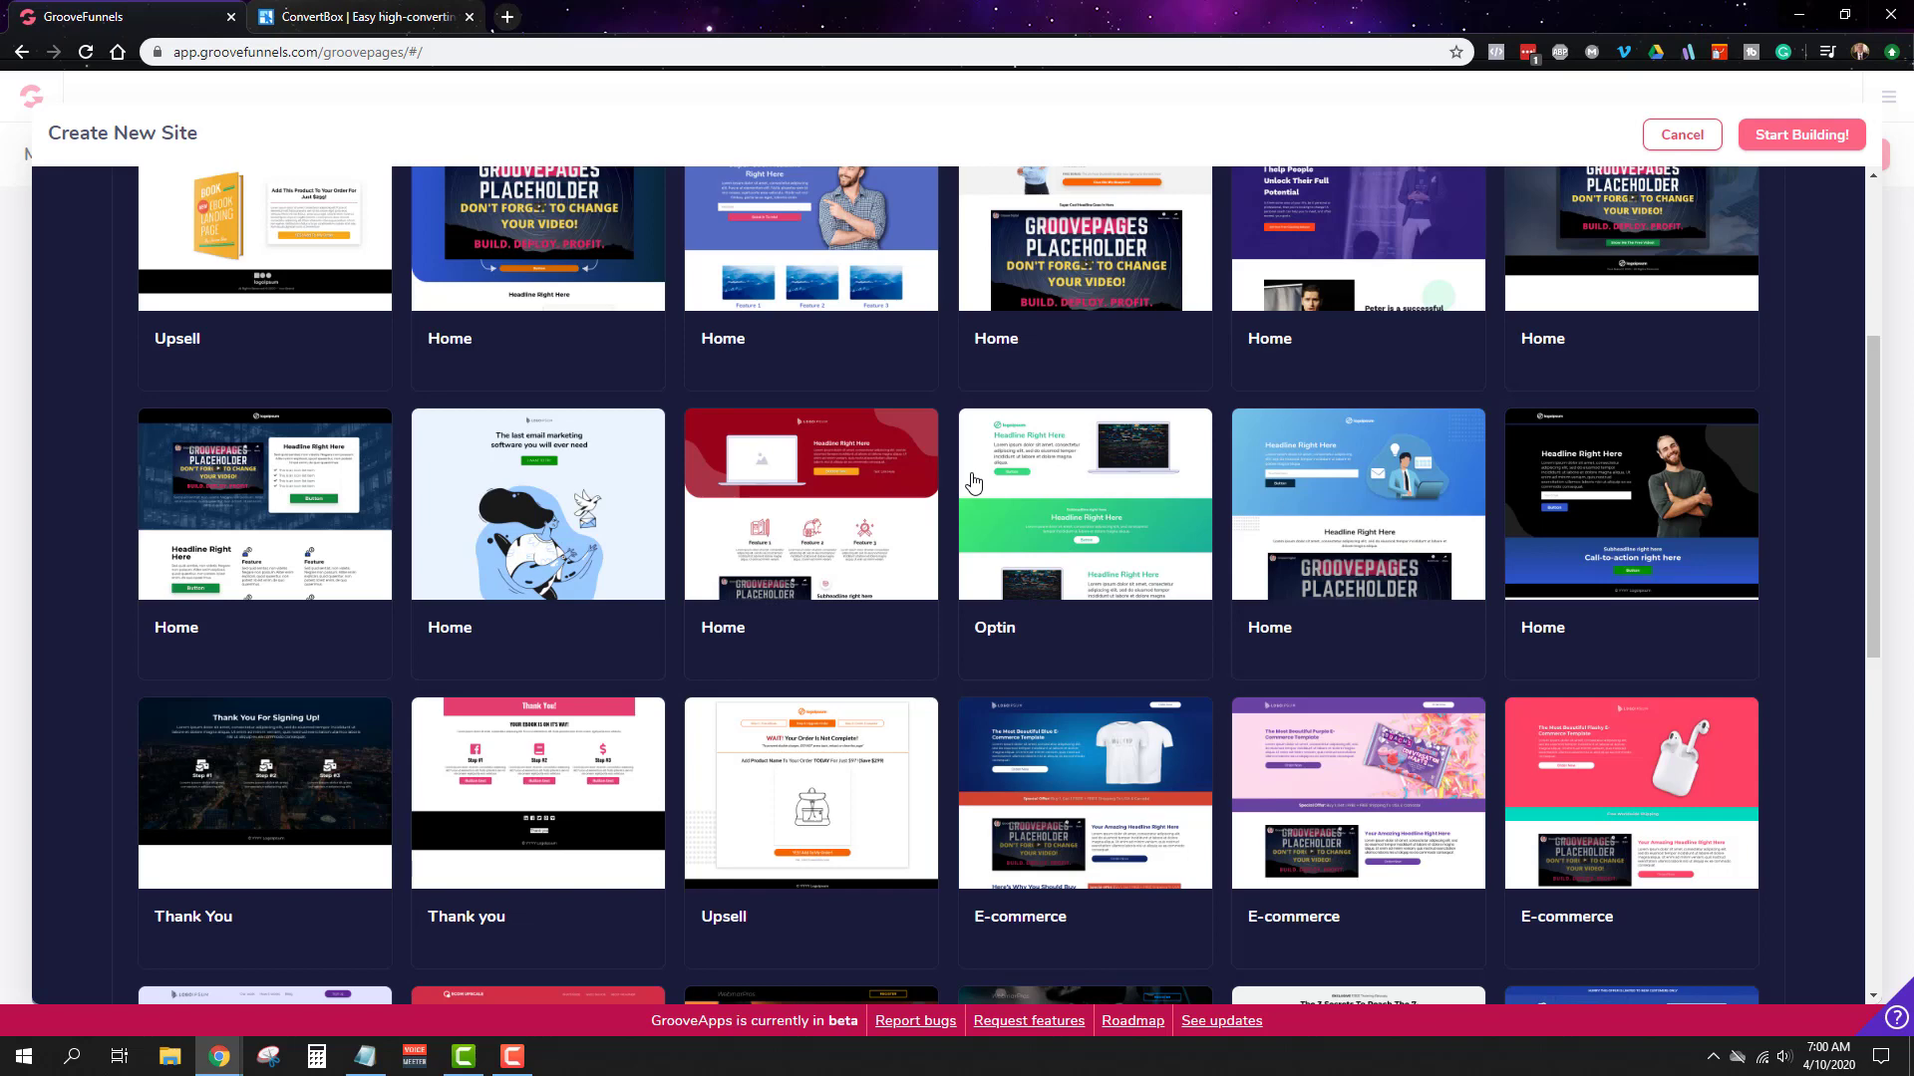
{"action": "scroll", "coordinate": [974, 486], "scroll_direction": "up", "scroll_amount": 4}
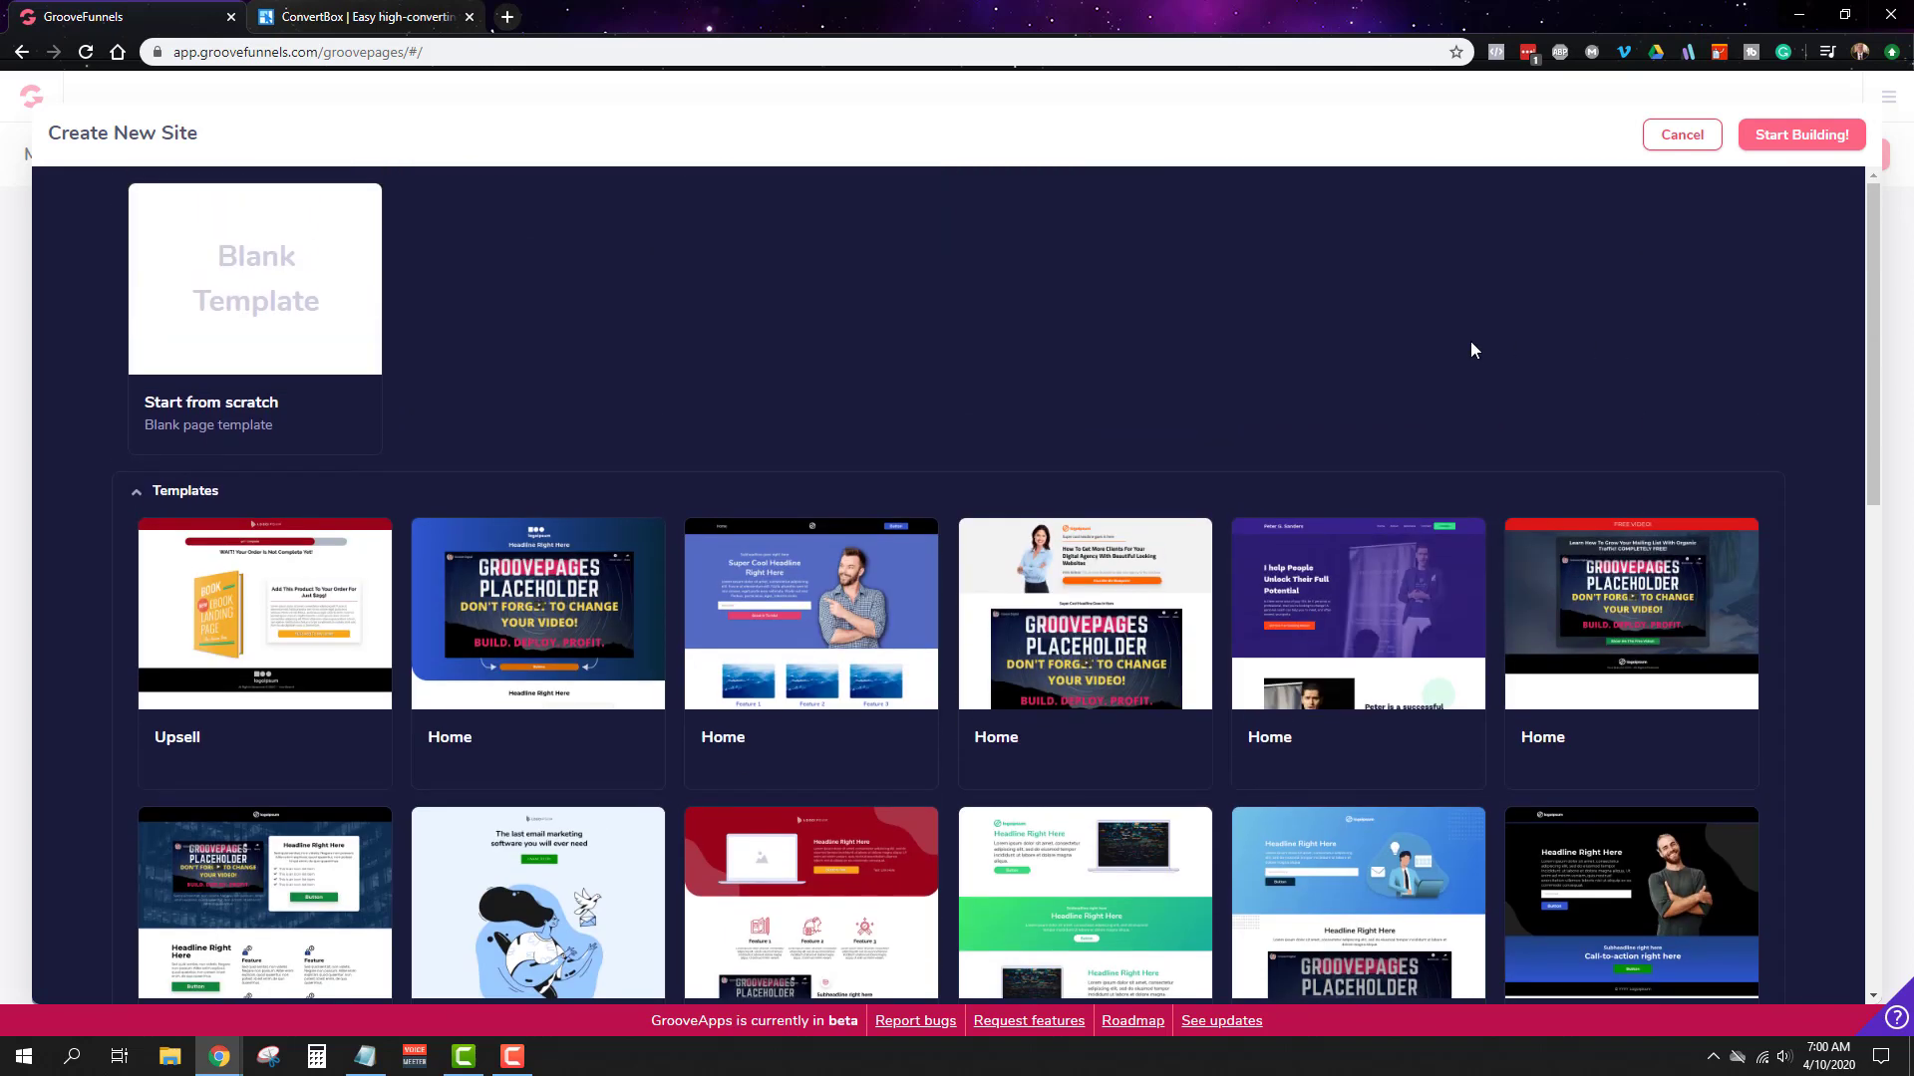
{"action": "scroll", "coordinate": [1421, 435], "scroll_direction": "down", "scroll_amount": 2}
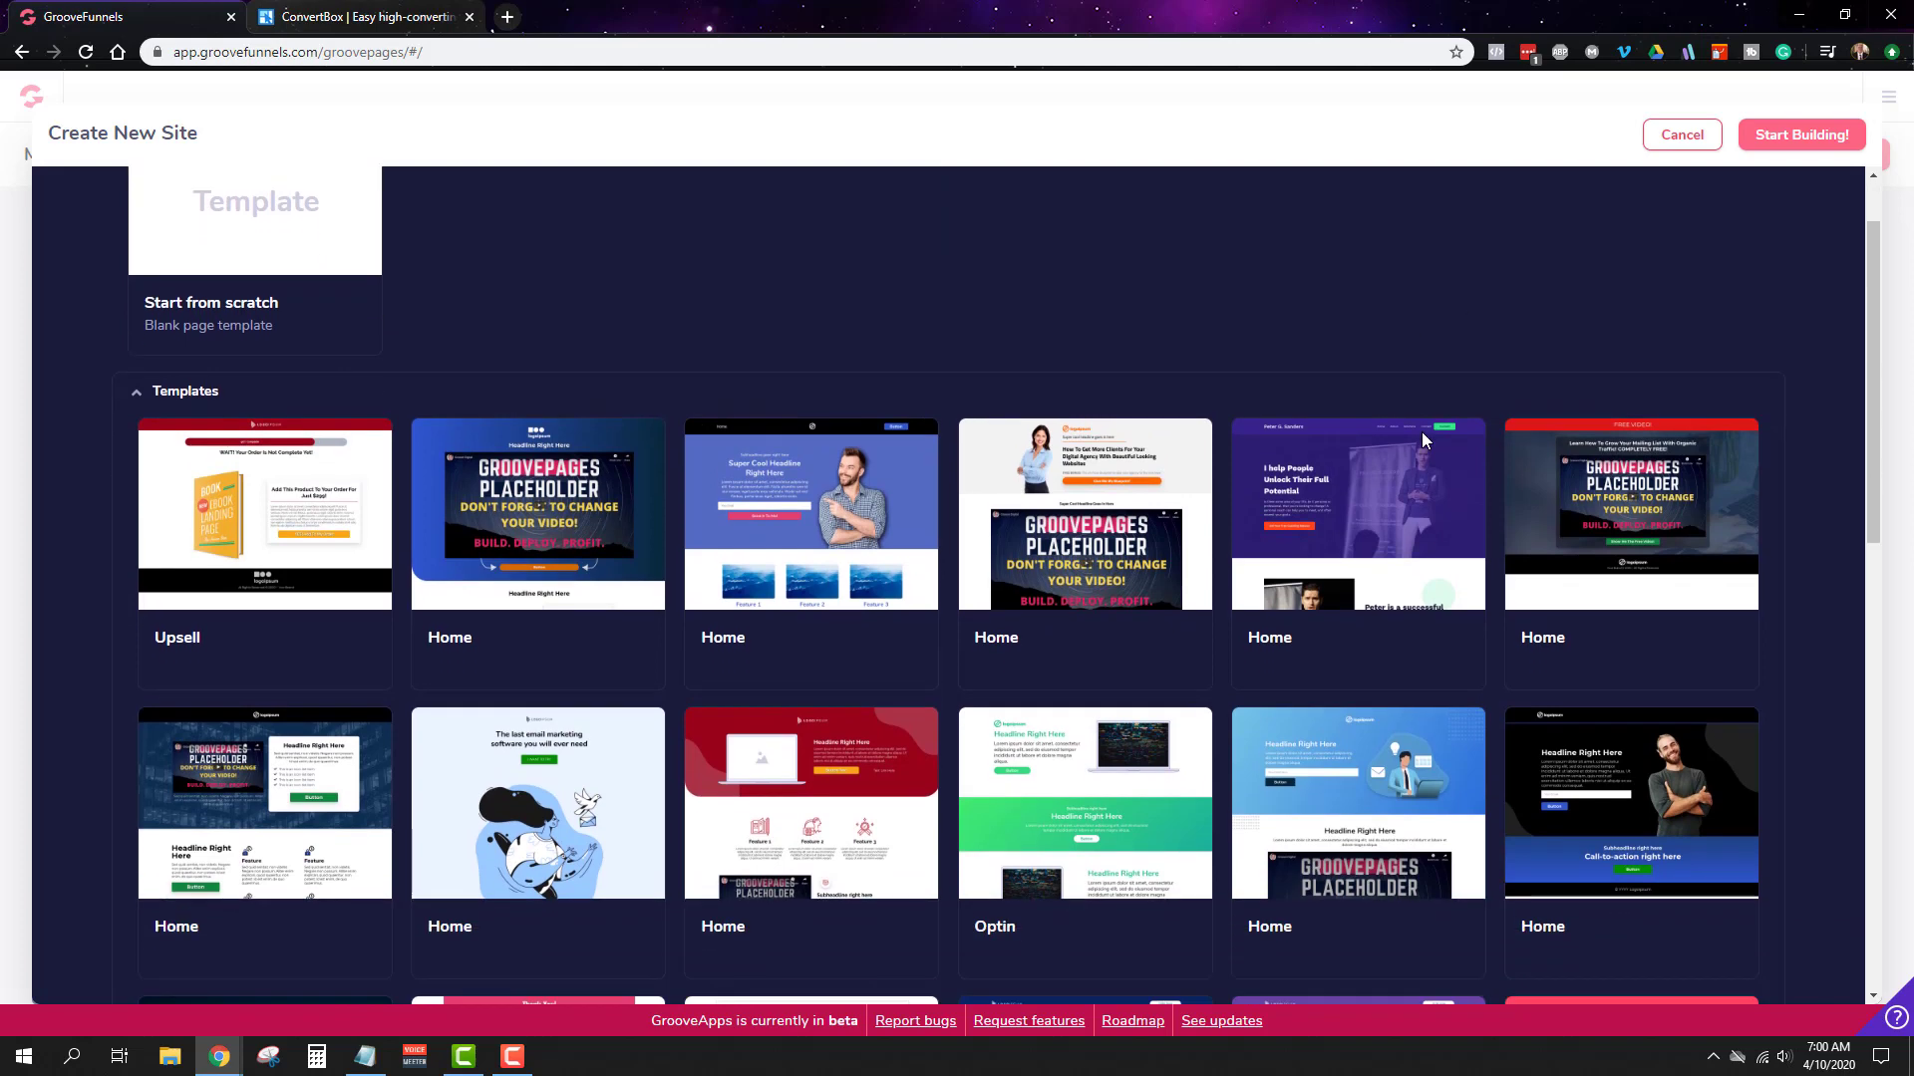
{"action": "scroll", "coordinate": [1421, 431], "scroll_direction": "down", "scroll_amount": 3}
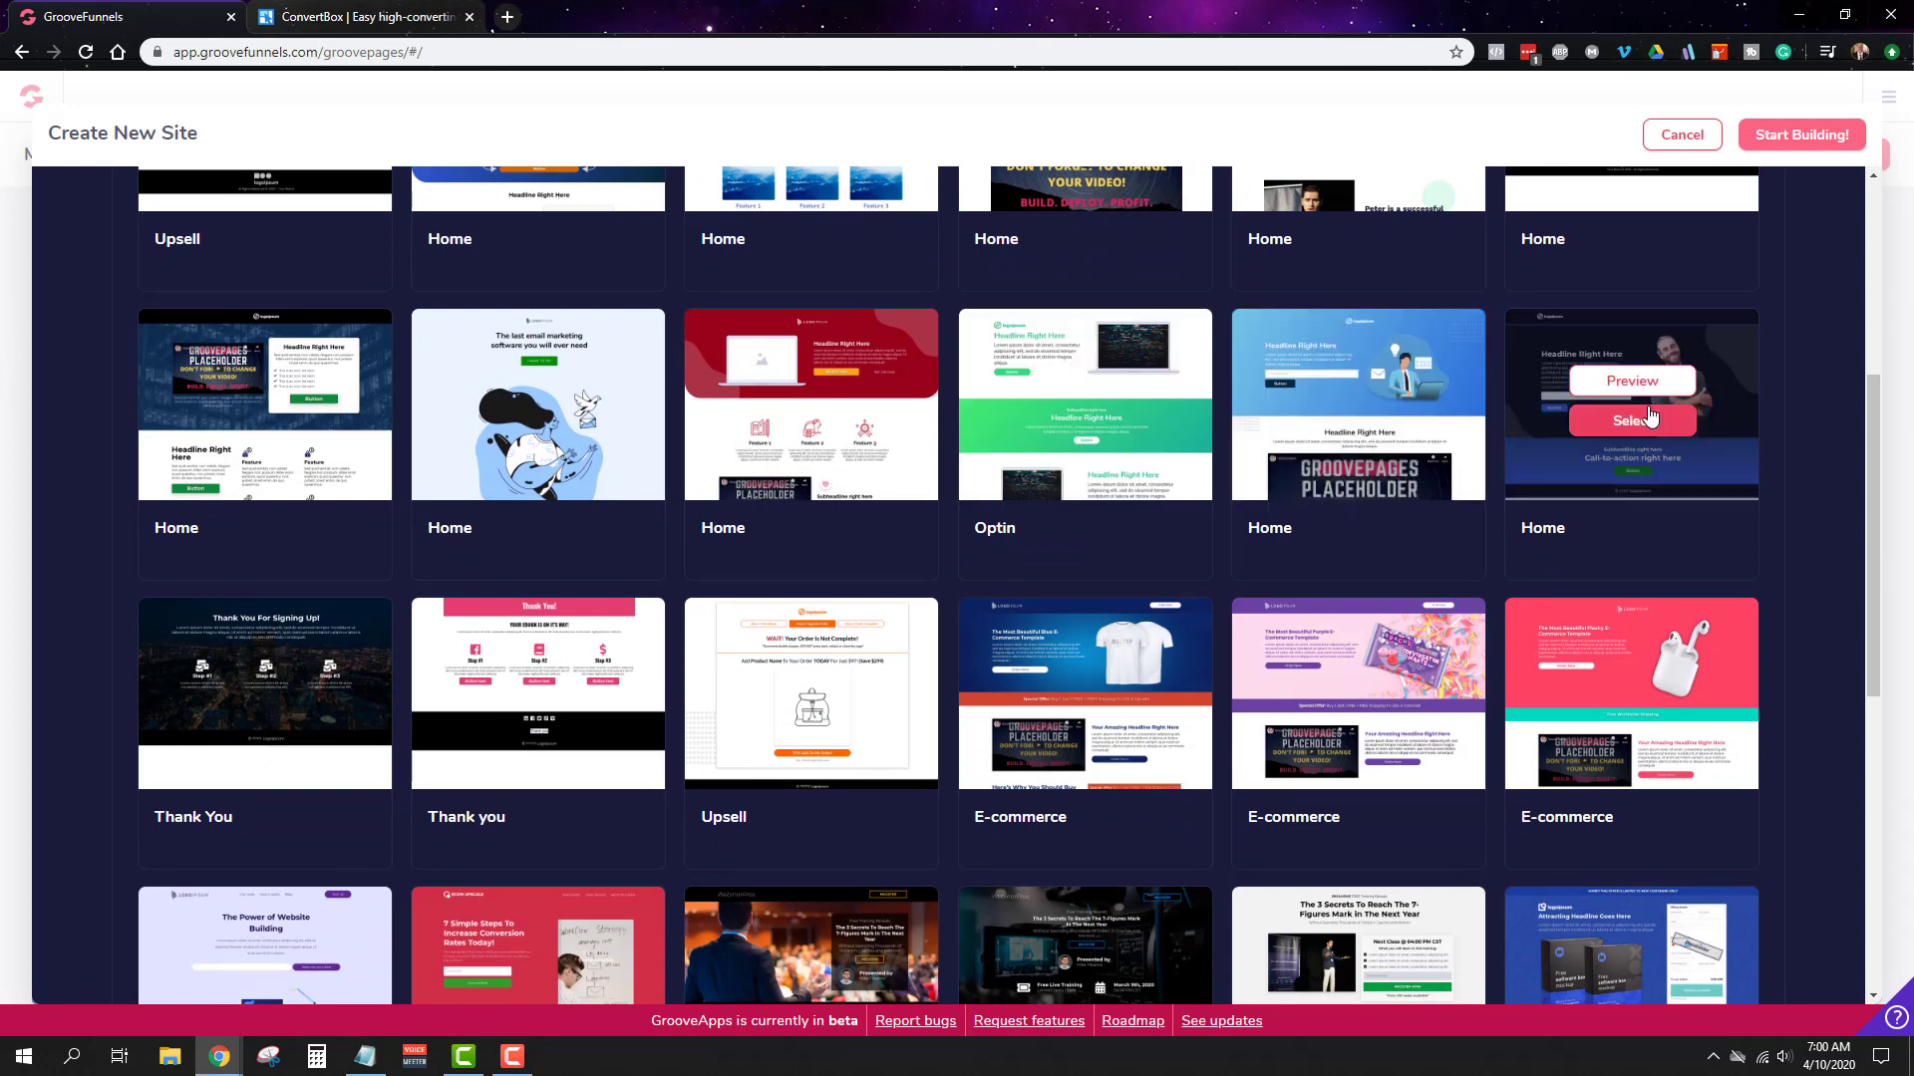
{"action": "scroll", "coordinate": [1790, 410], "scroll_direction": "down", "scroll_amount": 4}
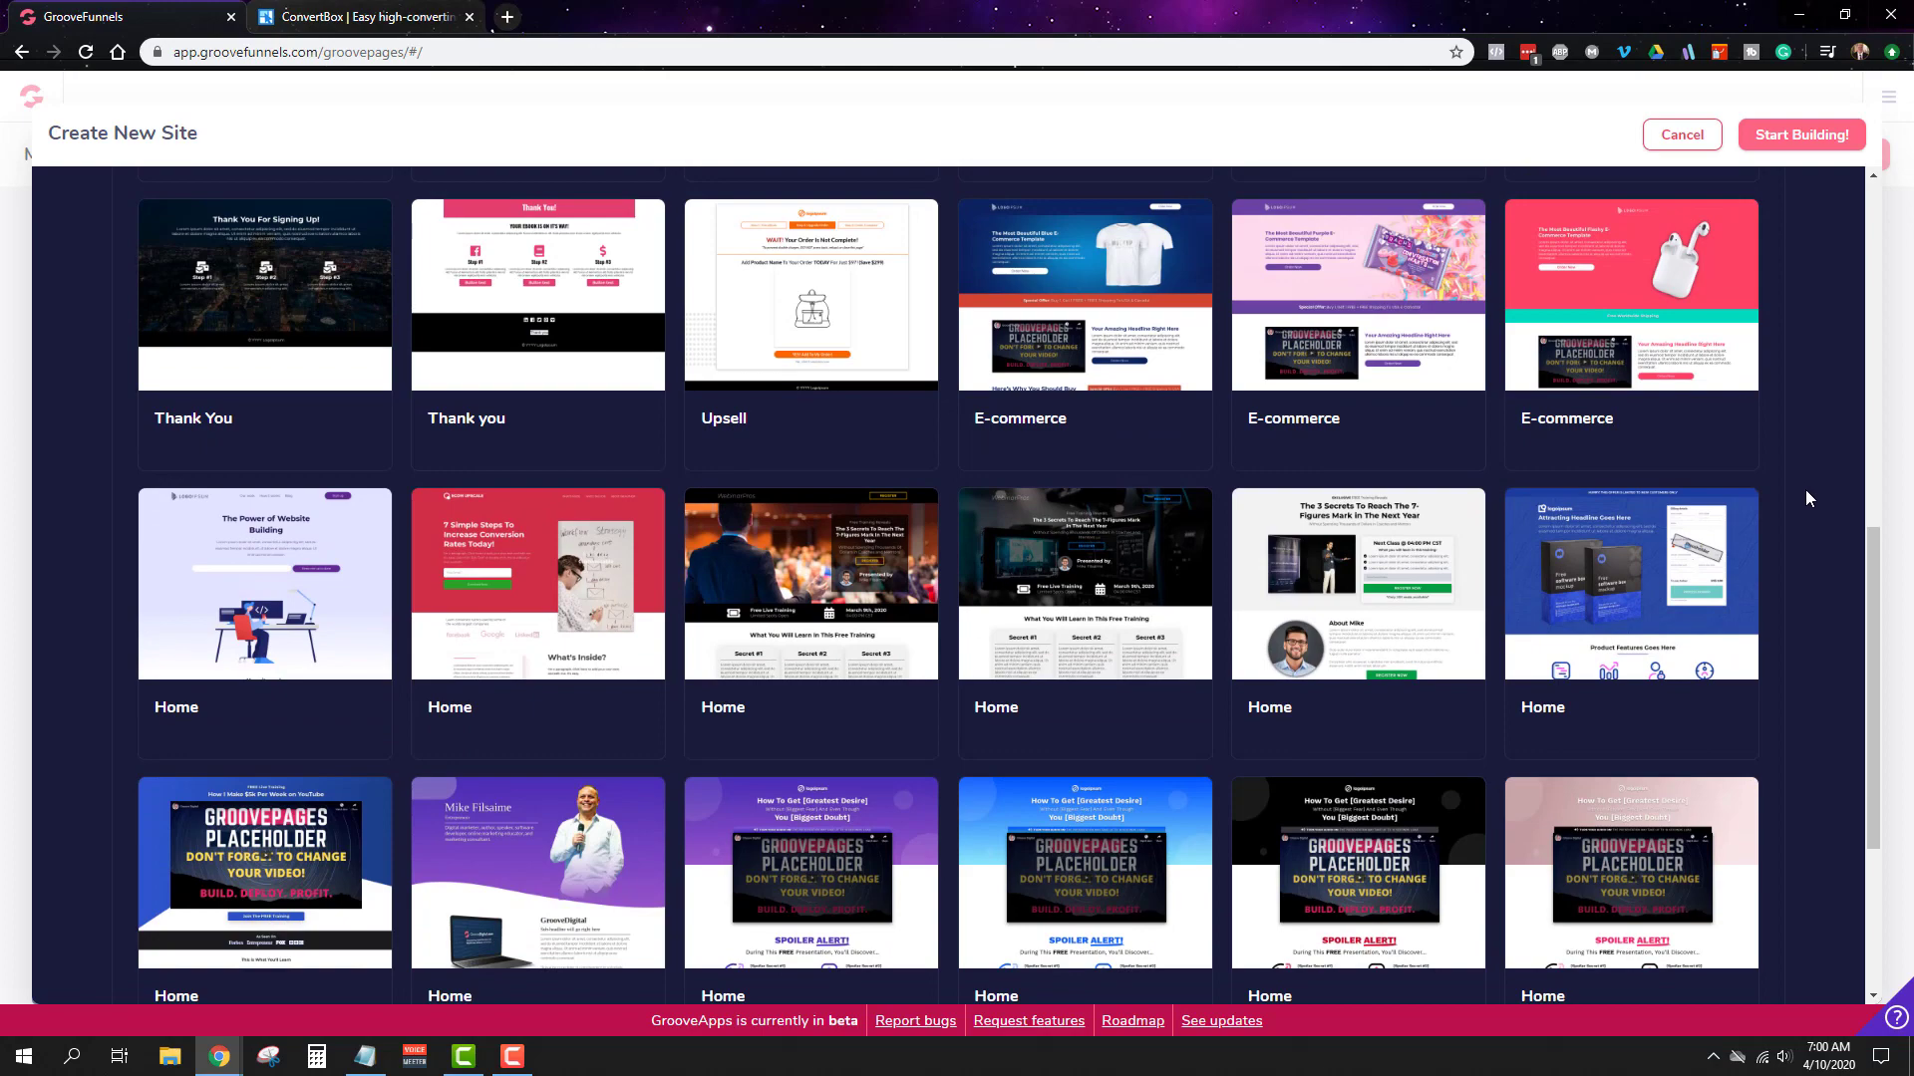
{"action": "scroll", "coordinate": [1806, 496], "scroll_direction": "up", "scroll_amount": 9}
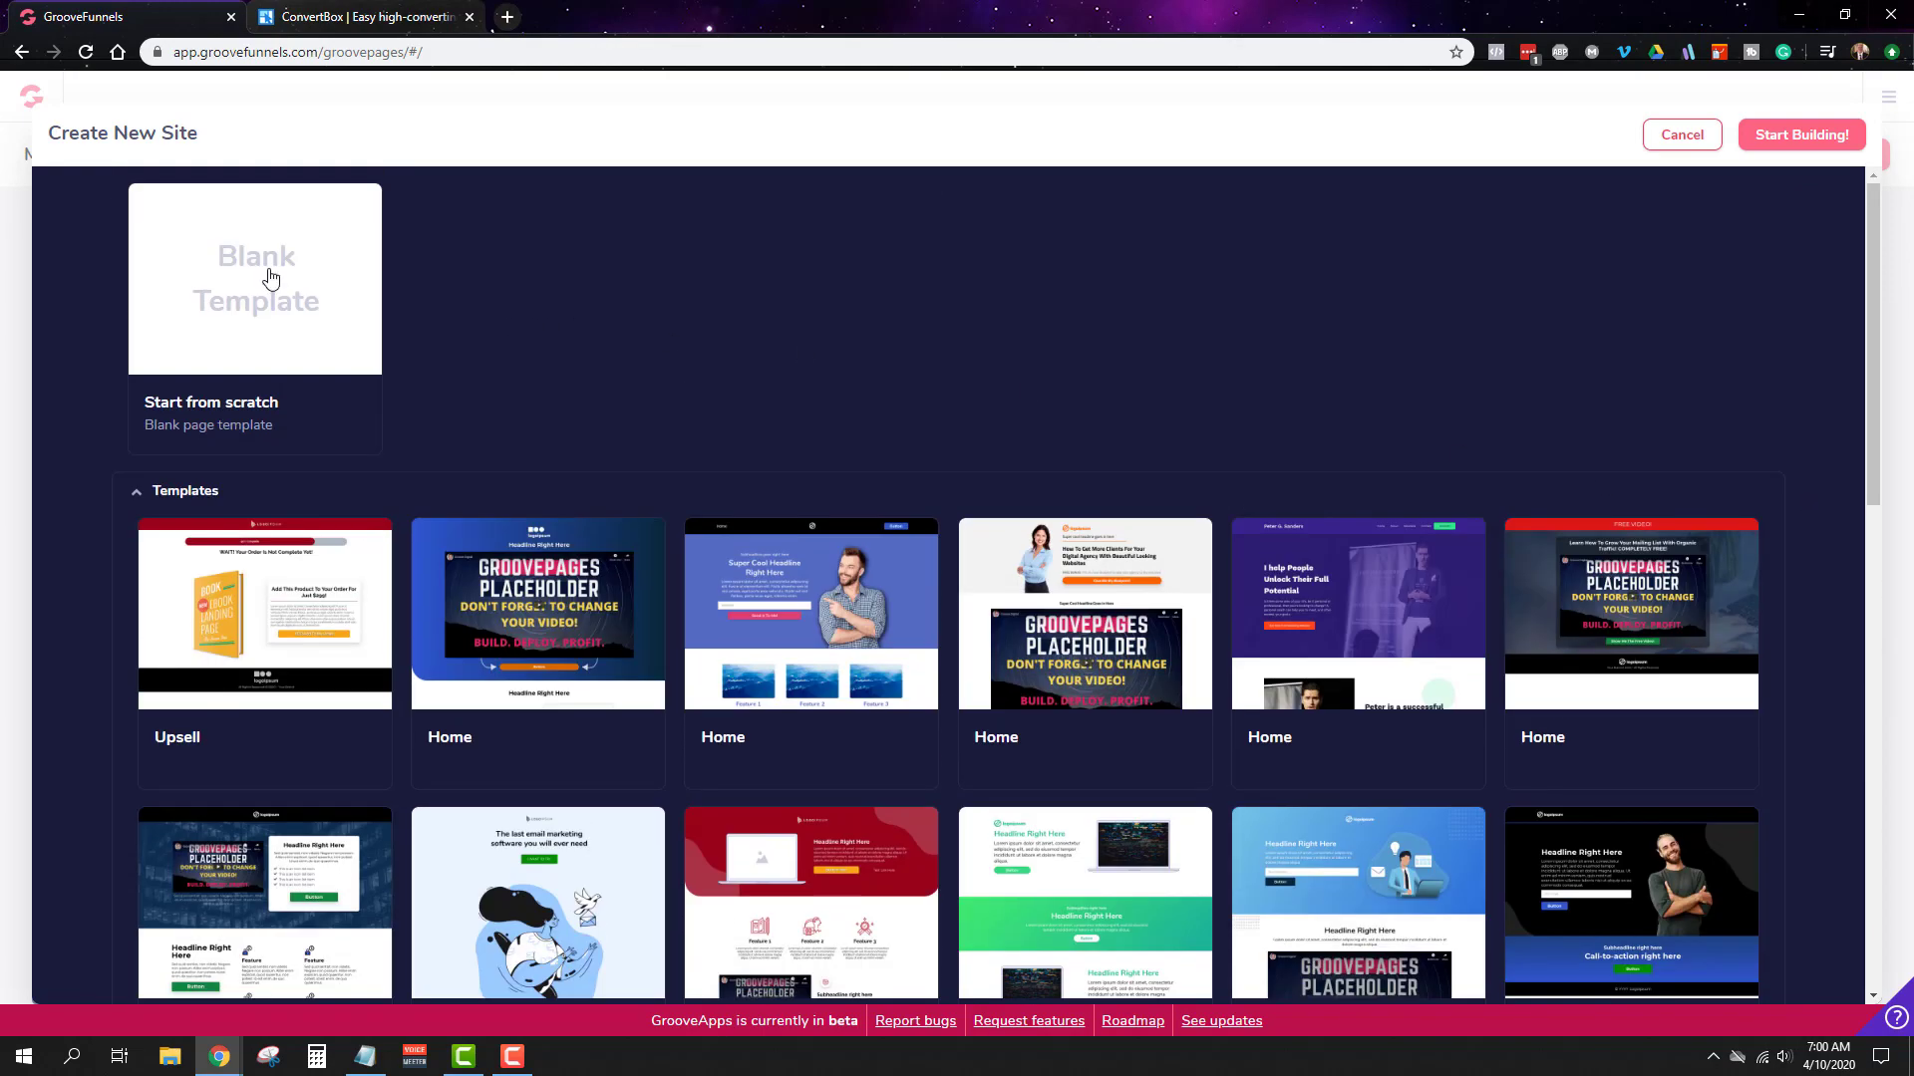
{"action": "left_click", "coordinate": [270, 278]}
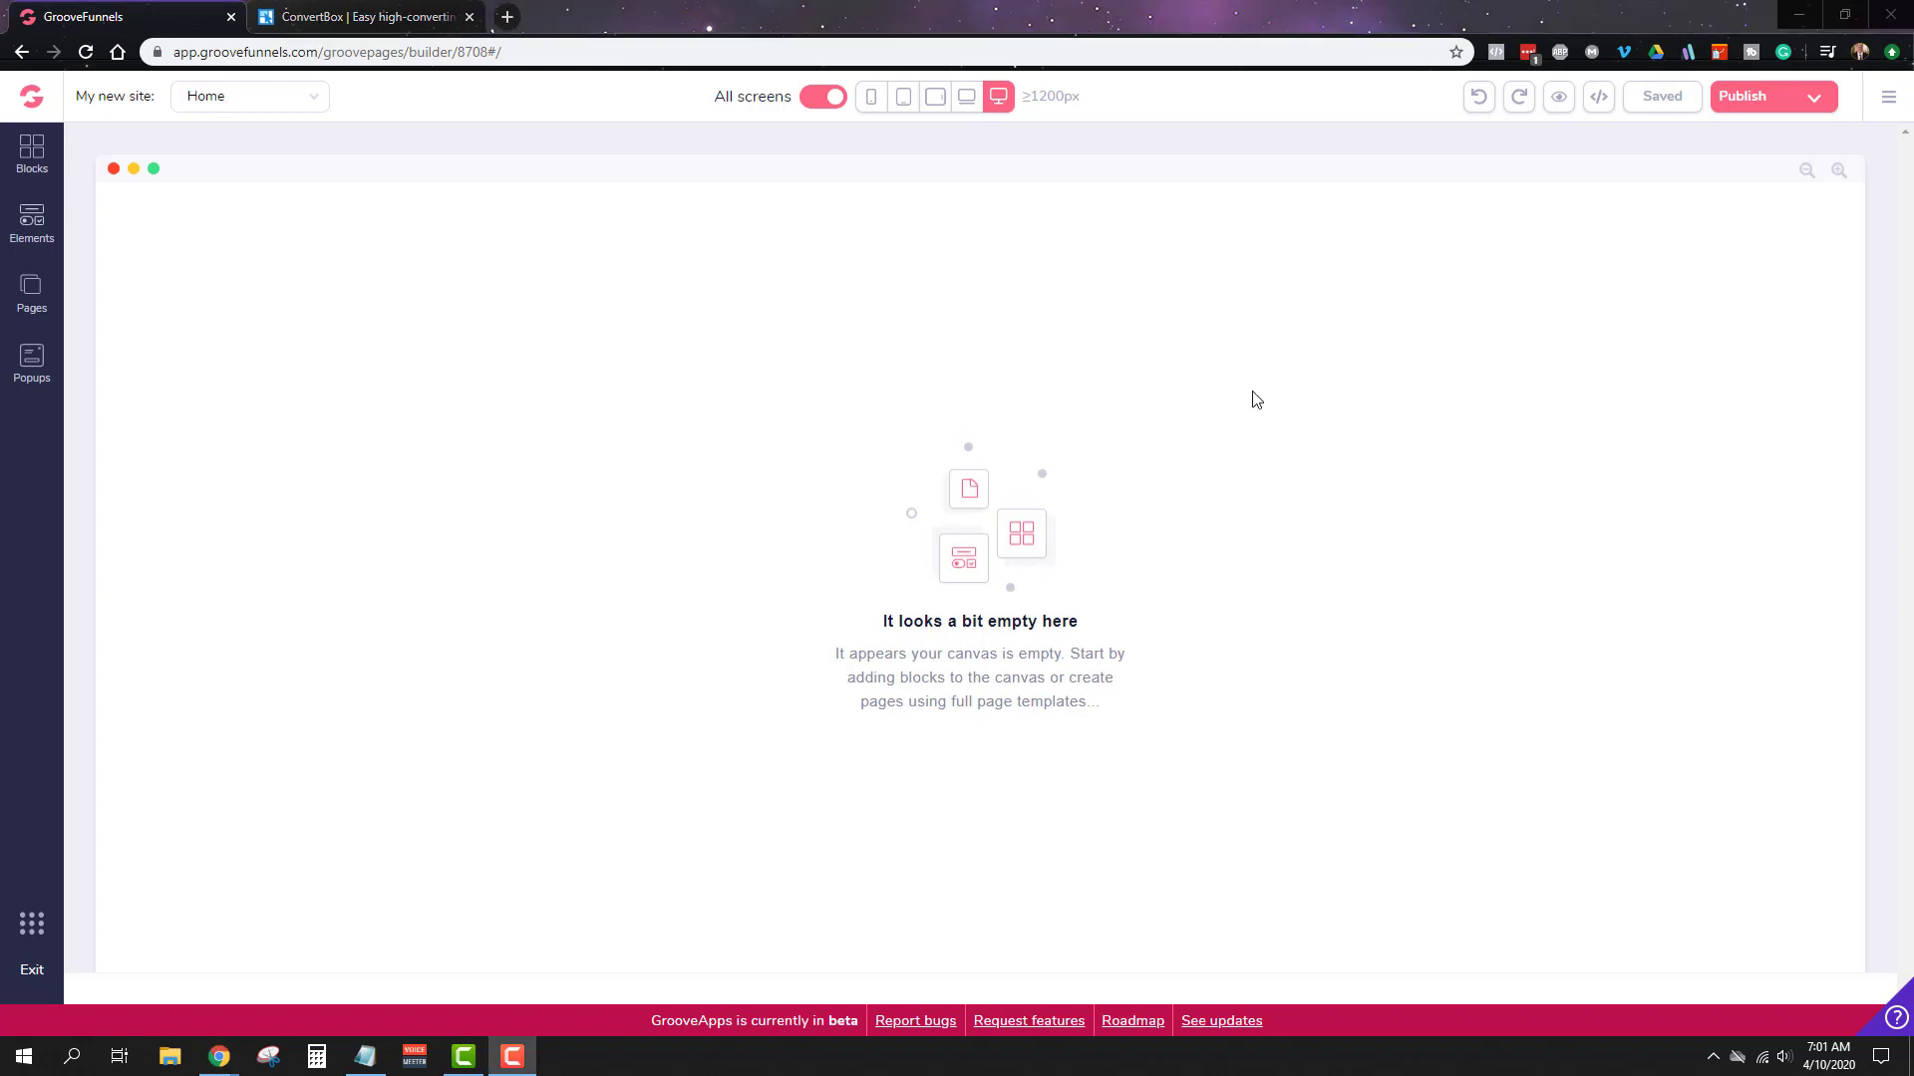
- Open the builder's hamburger menu of site options
{"action": "left_click", "coordinate": [1889, 99]}
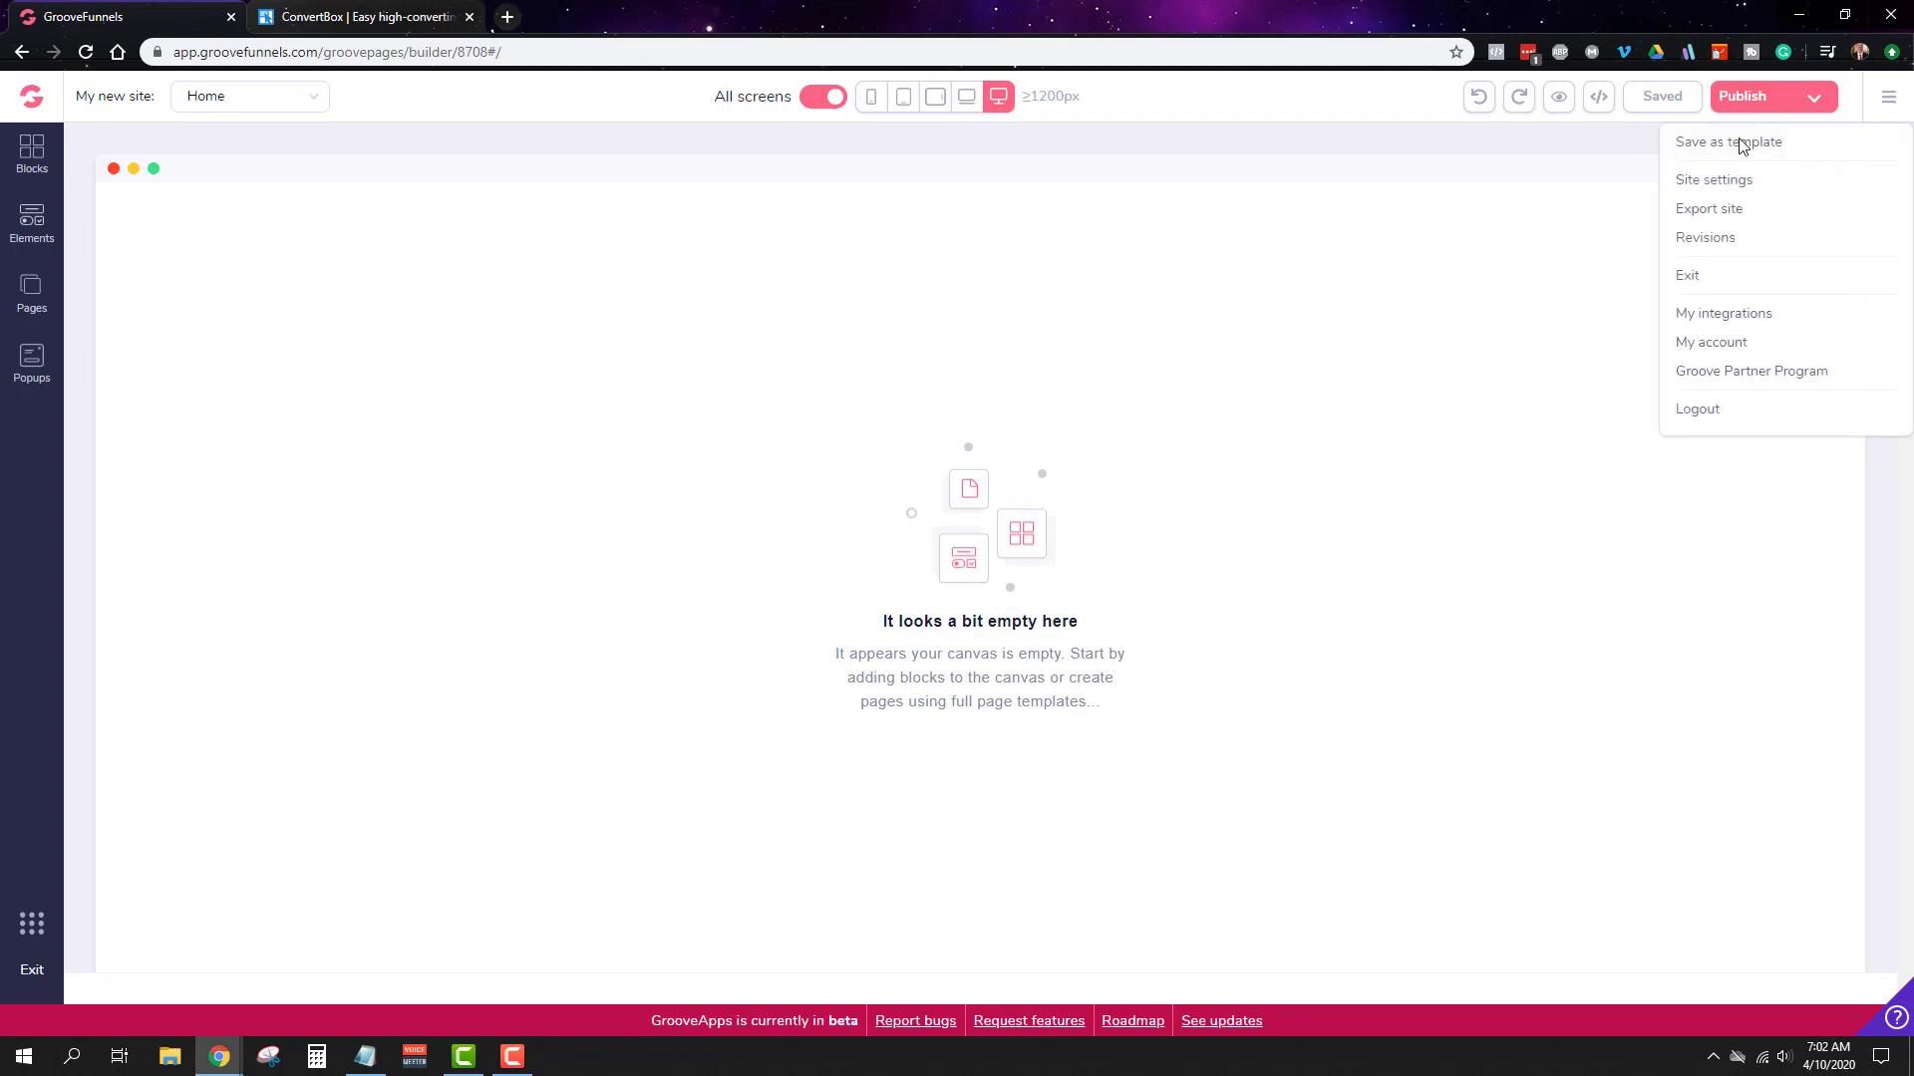
- In Site settings, change the business name to 'Evergreen Lead Machine Guide'
{"action": "left_click", "coordinate": [1694, 190]}
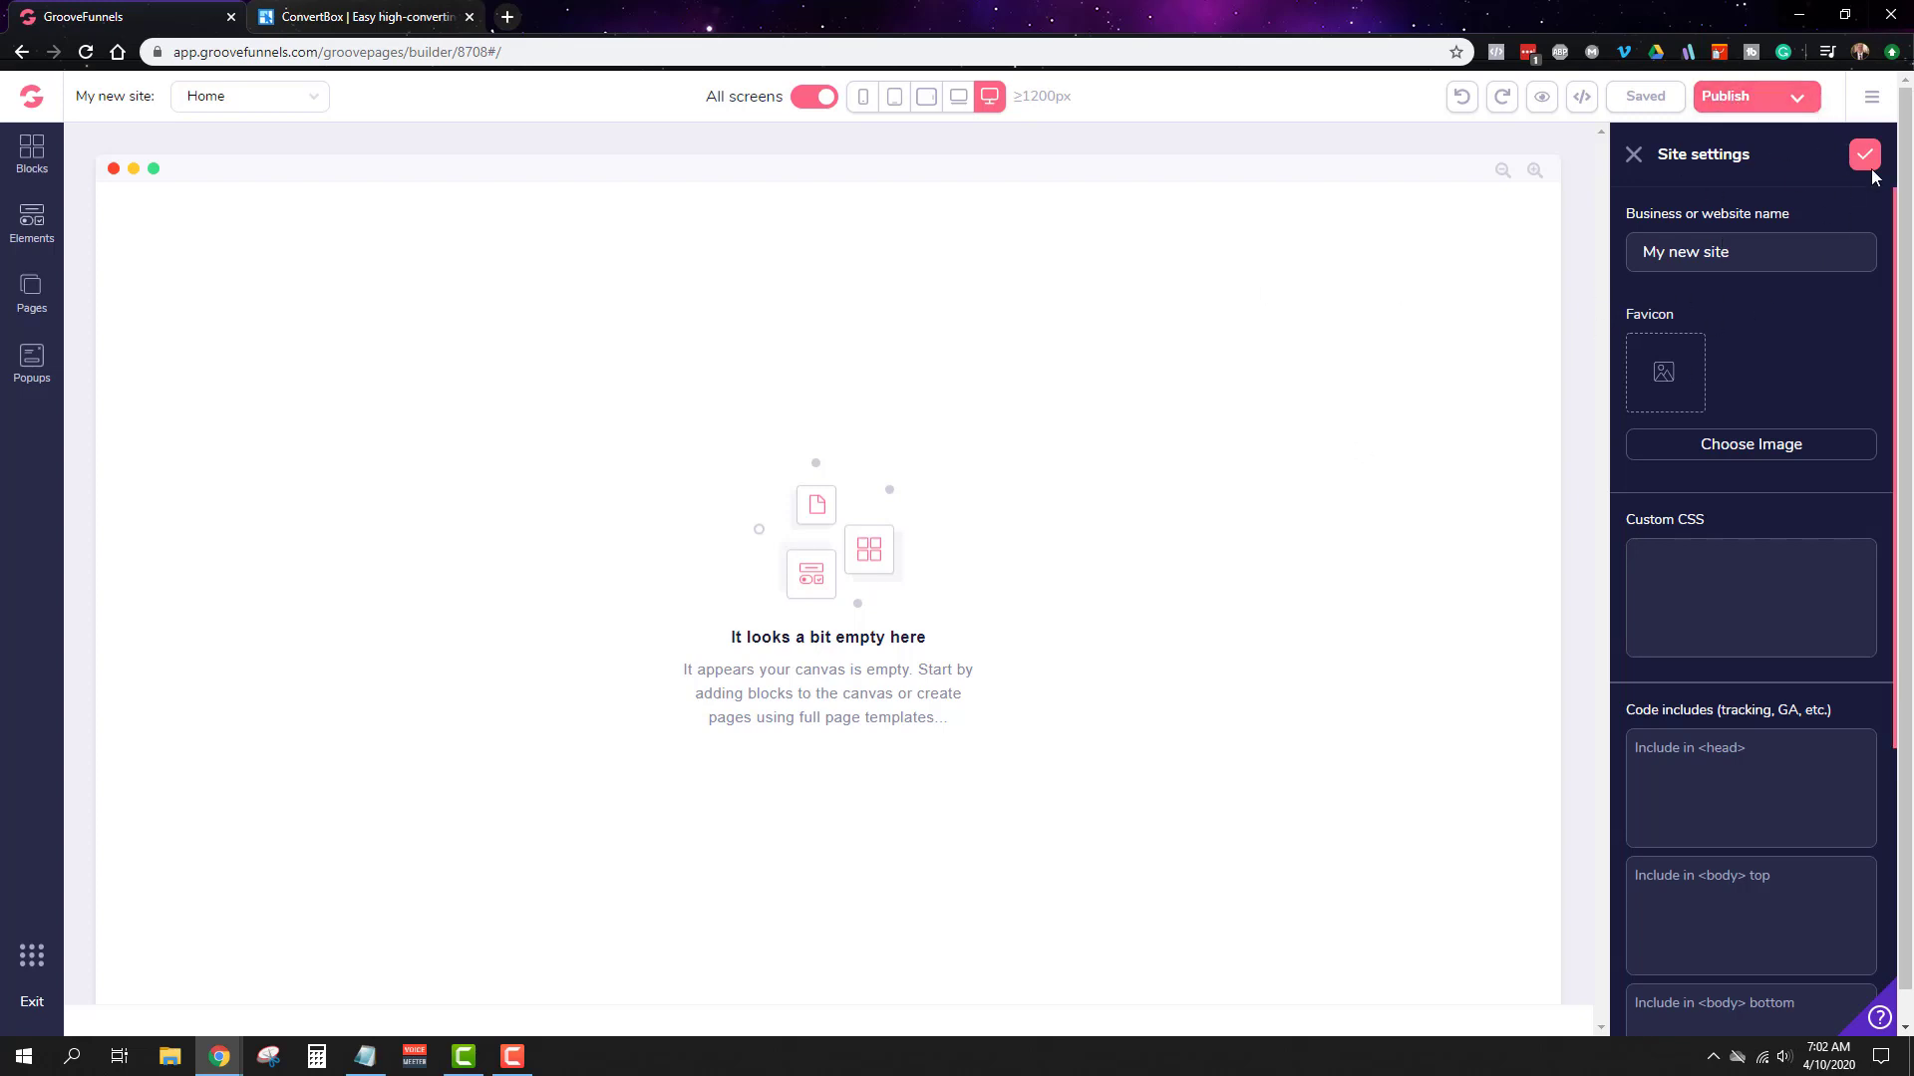
{"action": "double_click", "coordinate": [1760, 258]}
{"action": "left_click", "coordinate": [1756, 260]}
{"action": "double_click", "coordinate": [1756, 260]}
{"action": "key", "text": "BackSpace"}
{"action": "key", "text": "BackSpace"}
{"action": "key", "text": "BackSpace"}
{"action": "key", "text": "BackSpace"}
{"action": "key", "text": "BackSpace"}
{"action": "key", "text": "BackSpace"}
{"action": "key", "text": "BackSpace"}
{"action": "key", "text": "BackSpace"}
{"action": "type", "text": "Evergreen Lead Machine Guide"}
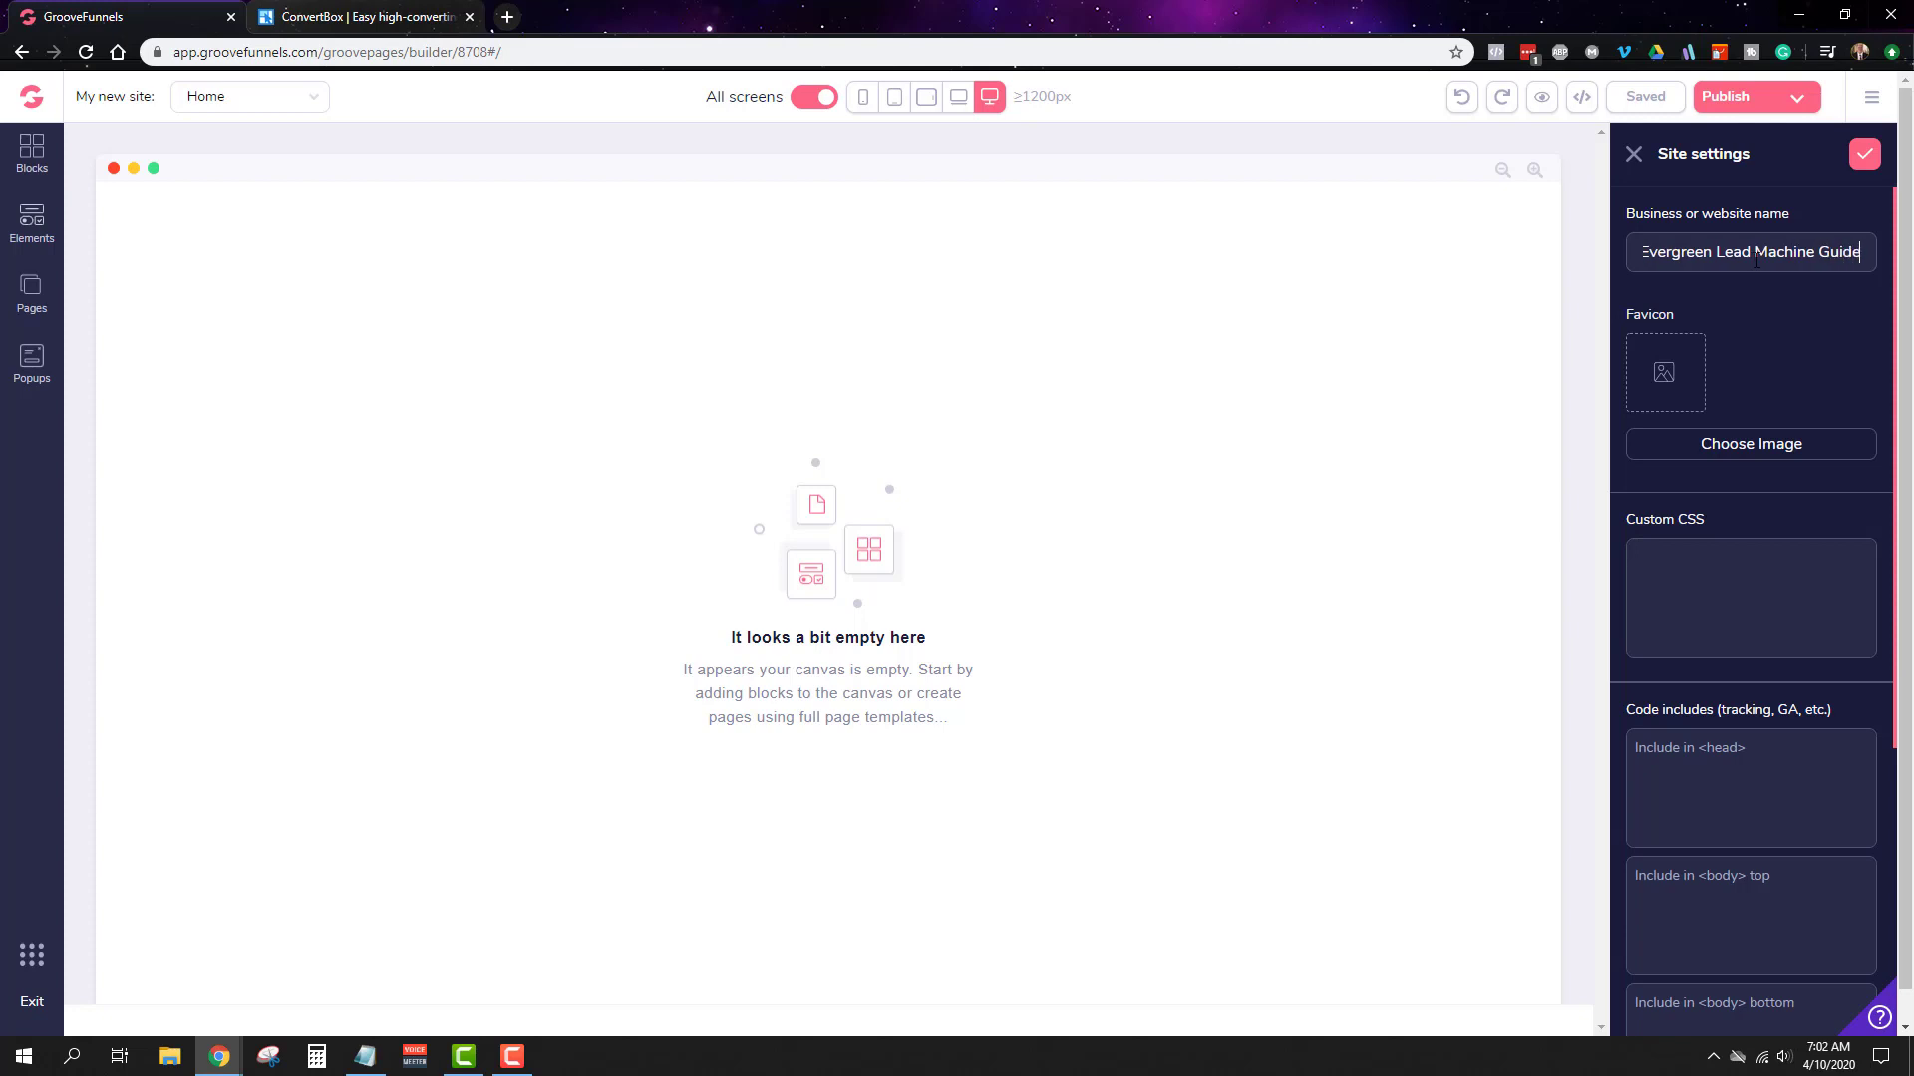
{"action": "left_click", "coordinate": [1722, 449]}
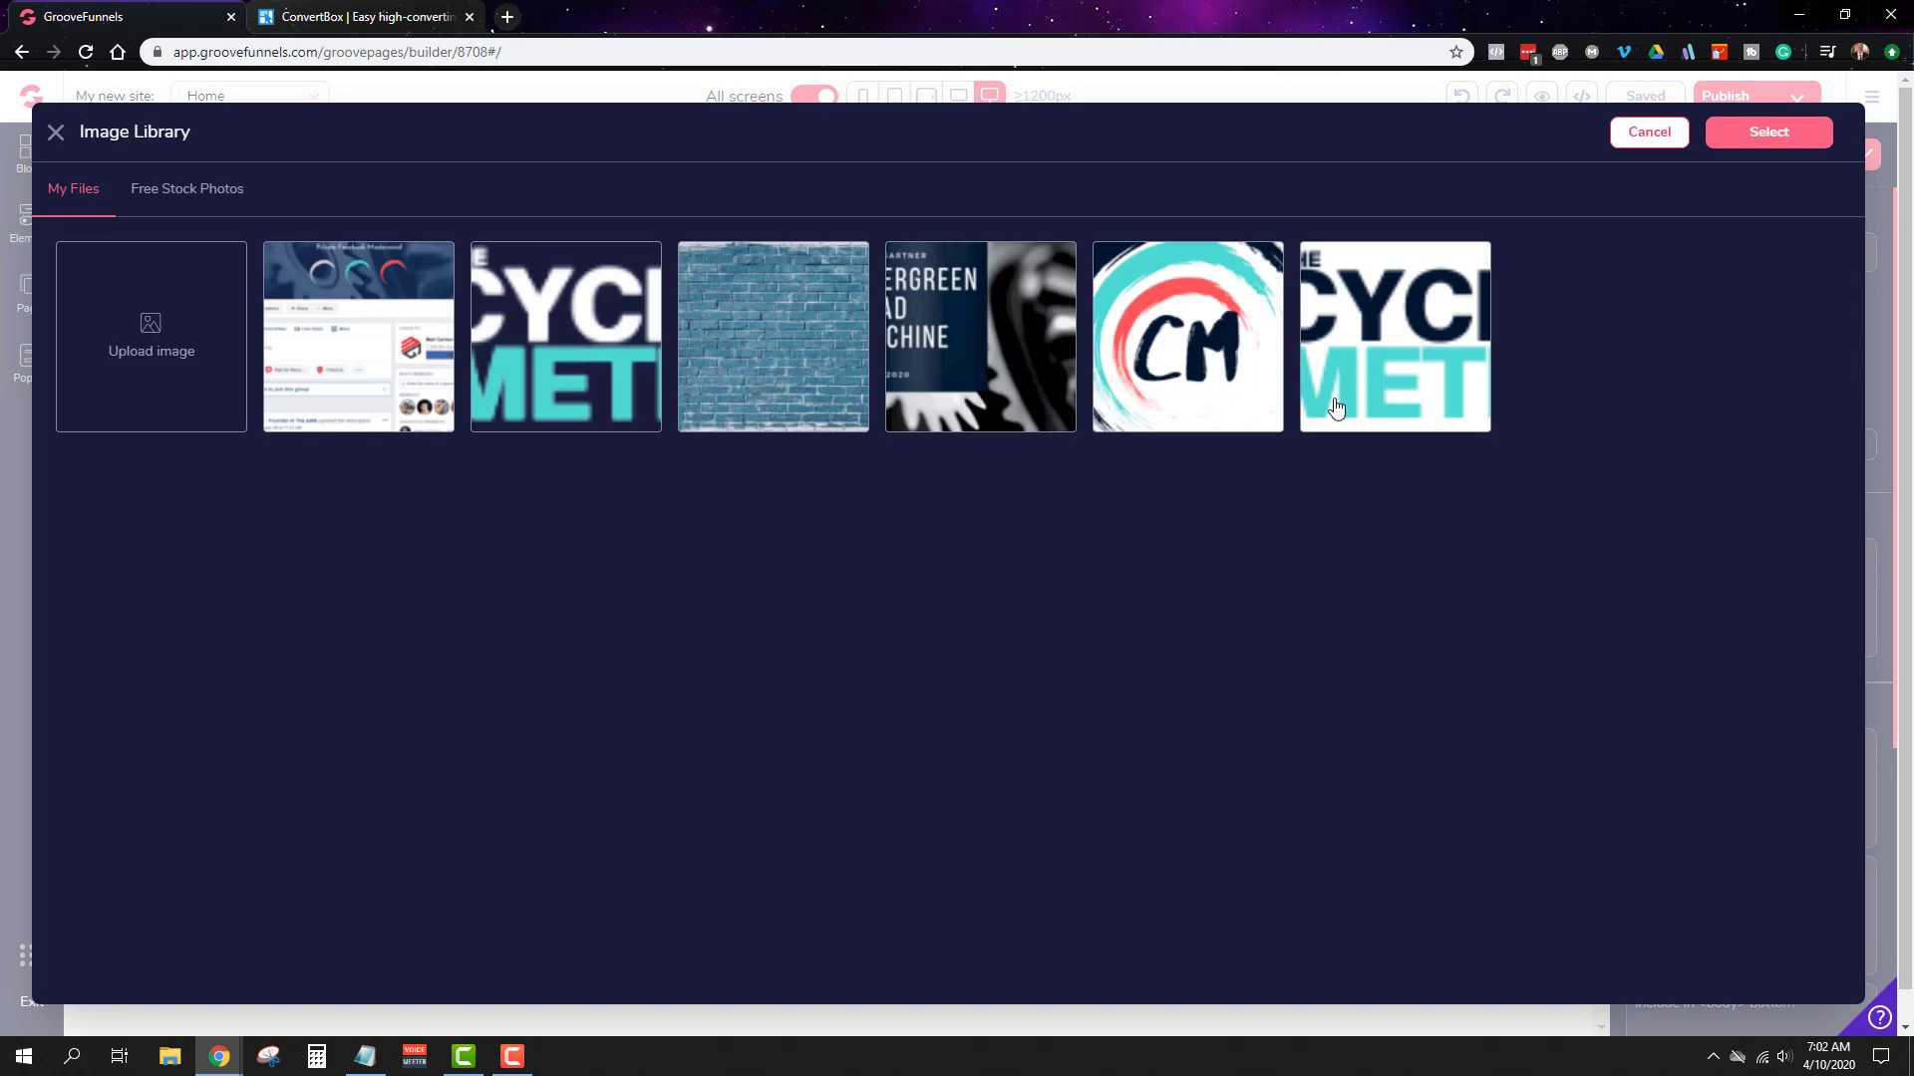
{"action": "left_click", "coordinate": [1243, 354]}
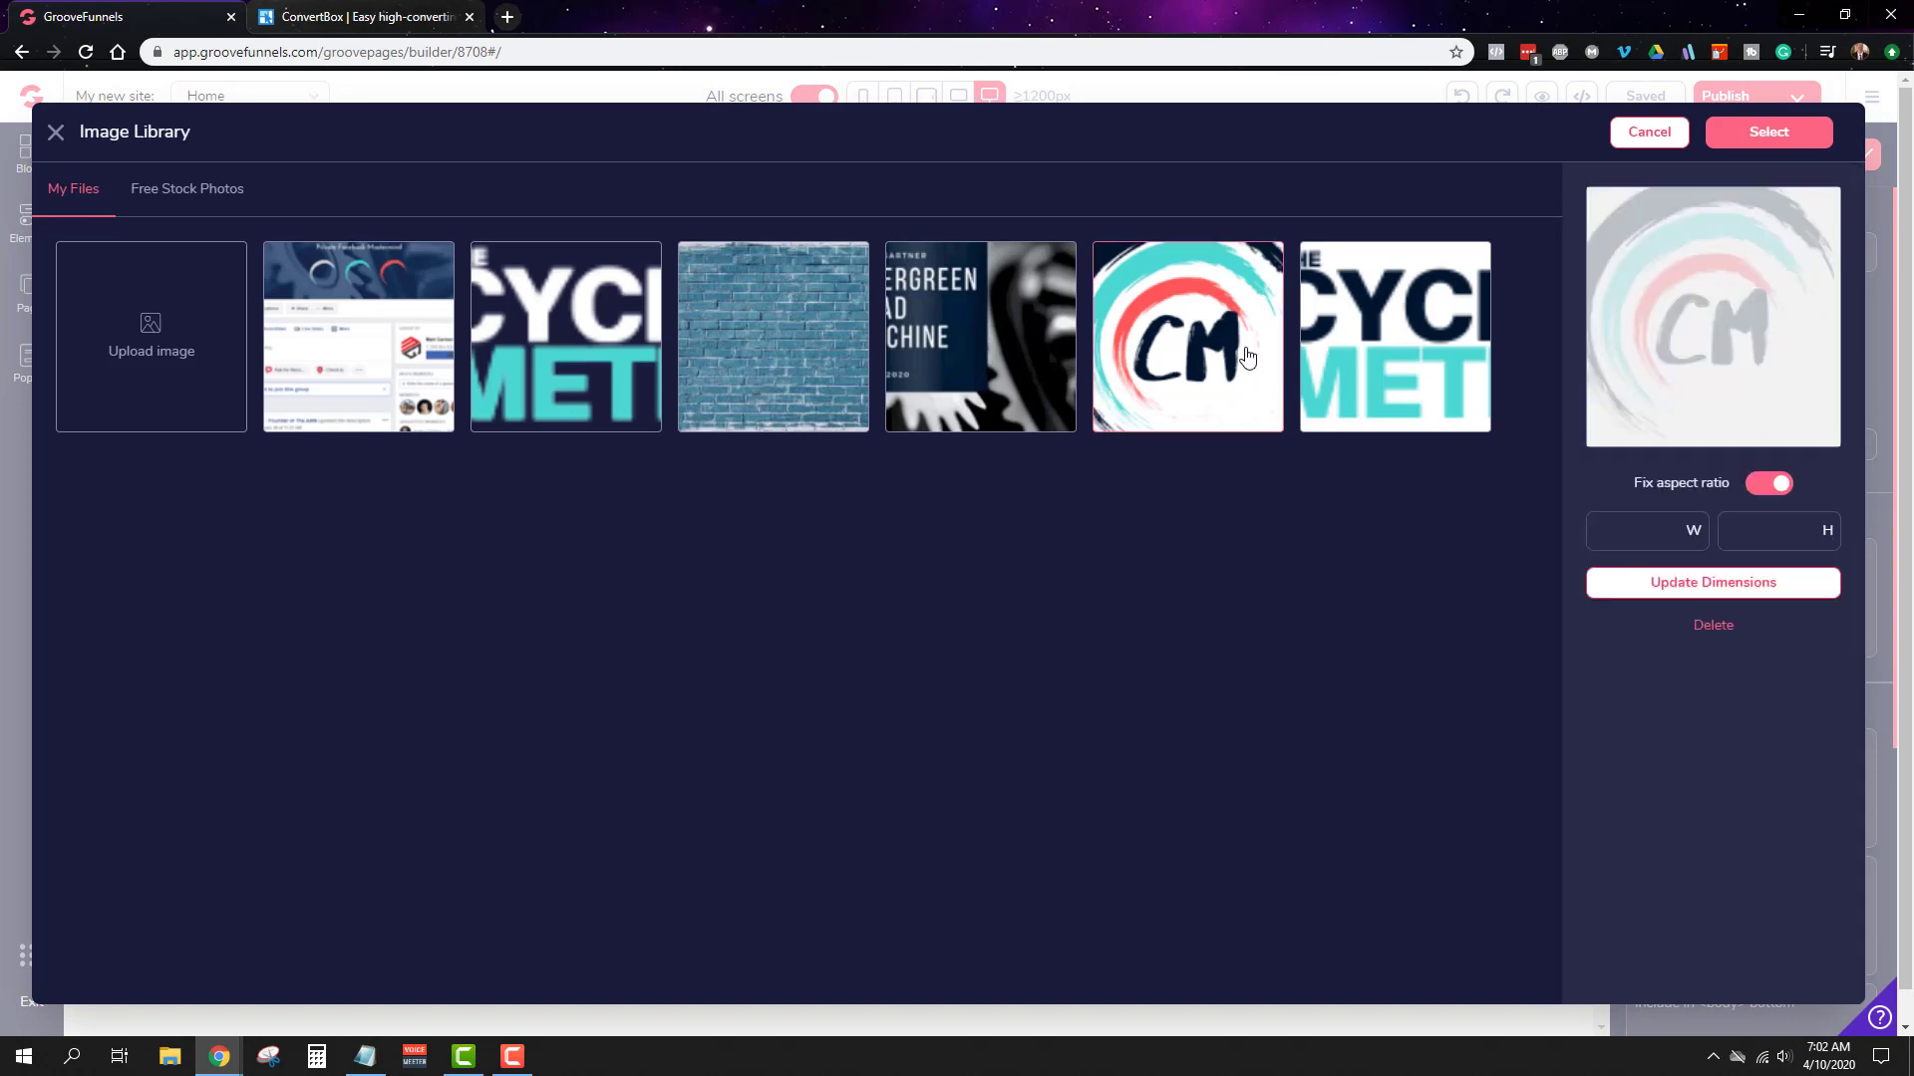
{"action": "left_click", "coordinate": [1805, 141]}
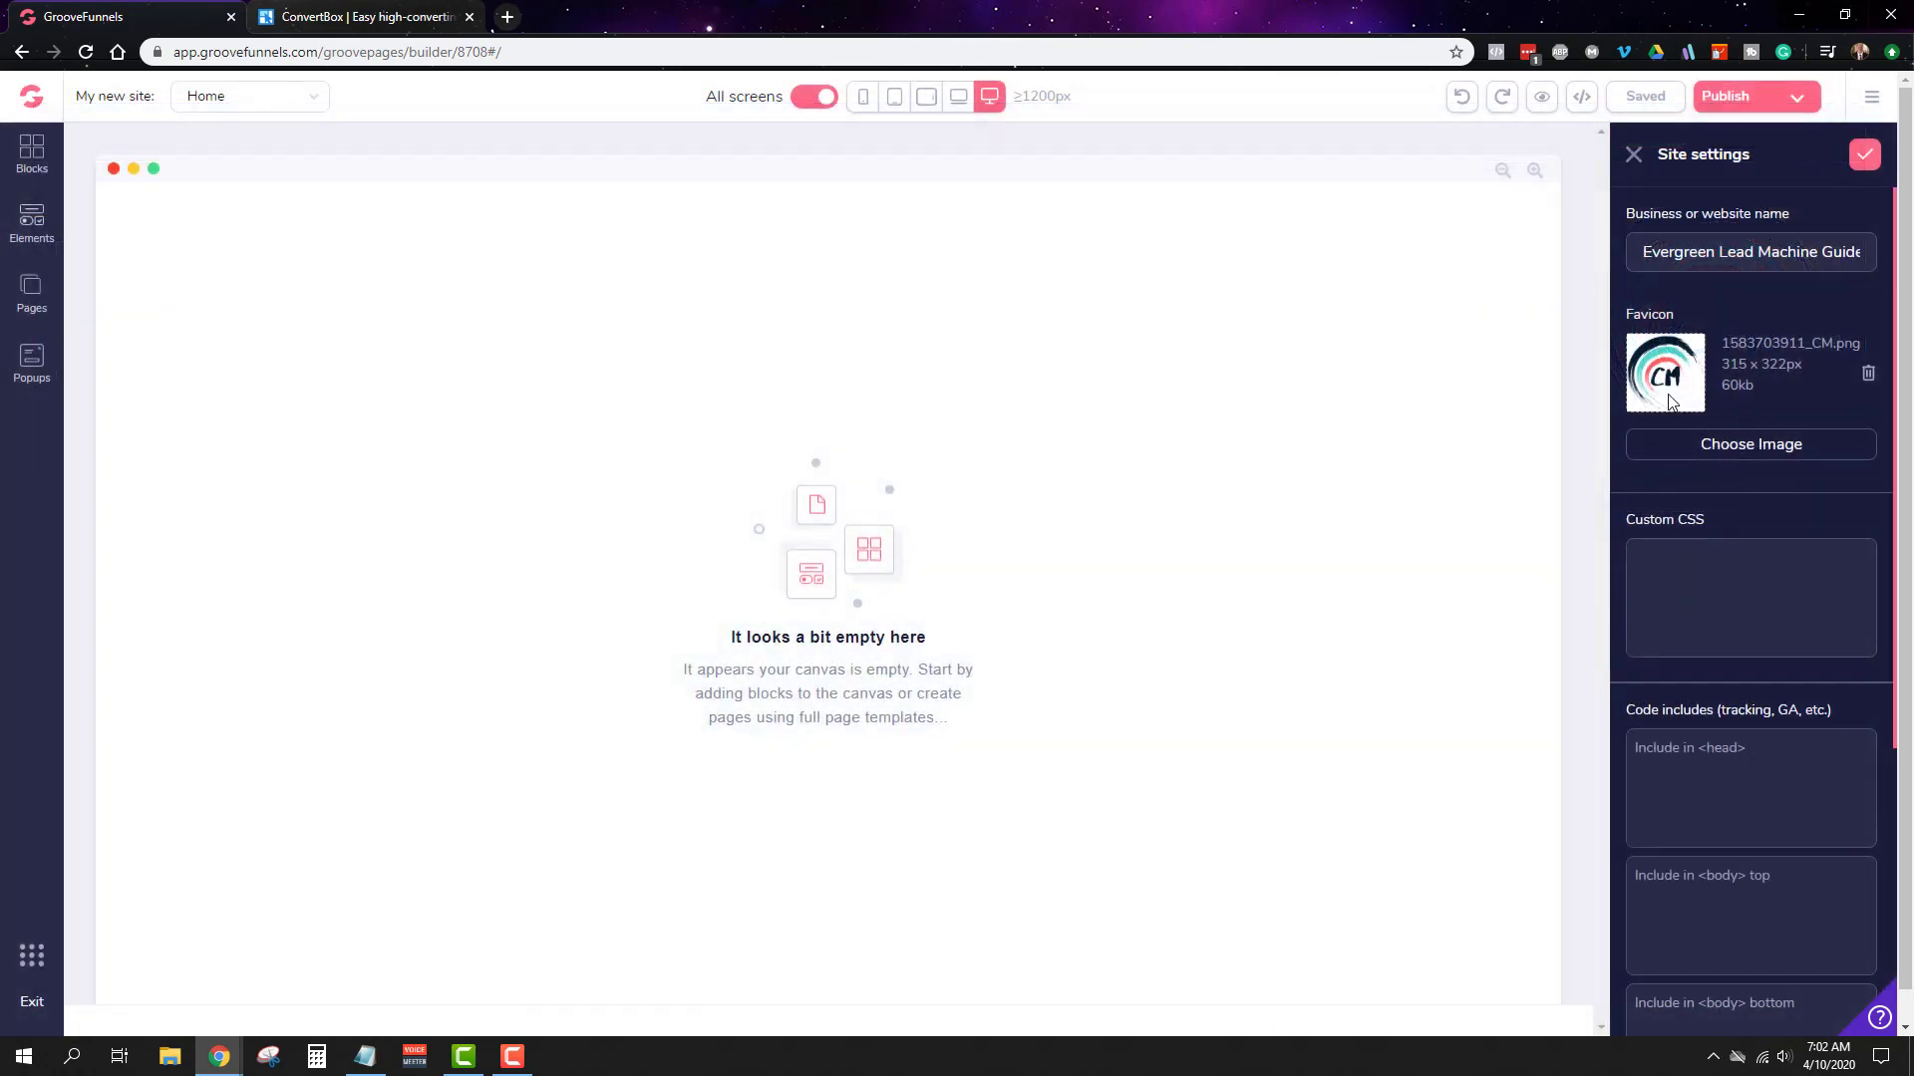
{"action": "scroll", "coordinate": [1595, 528], "scroll_direction": "down", "scroll_amount": 1}
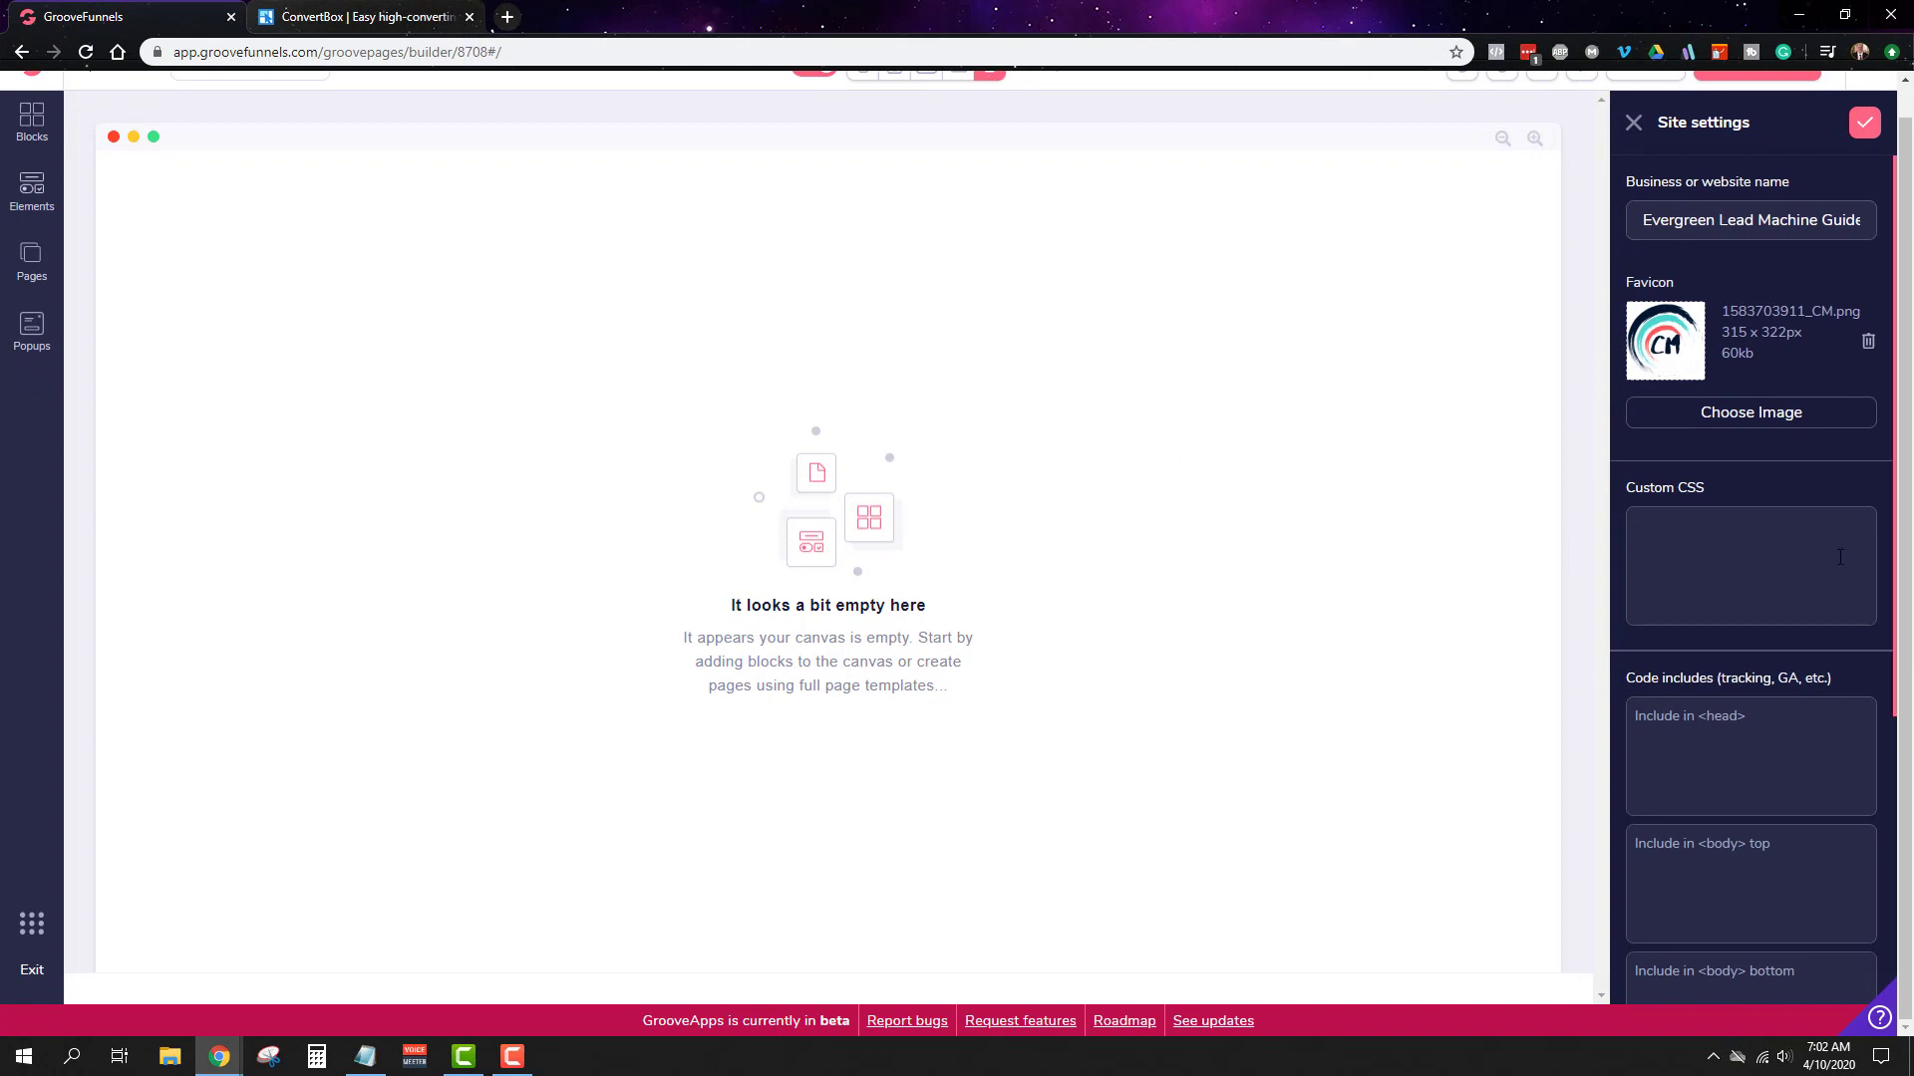
- Paste the Google Tag Manager head snippet into Include in <head>, then close the Tag Manager and ConvertBox tabs
{"action": "scroll", "coordinate": [1840, 556], "scroll_direction": "down", "scroll_amount": 4}
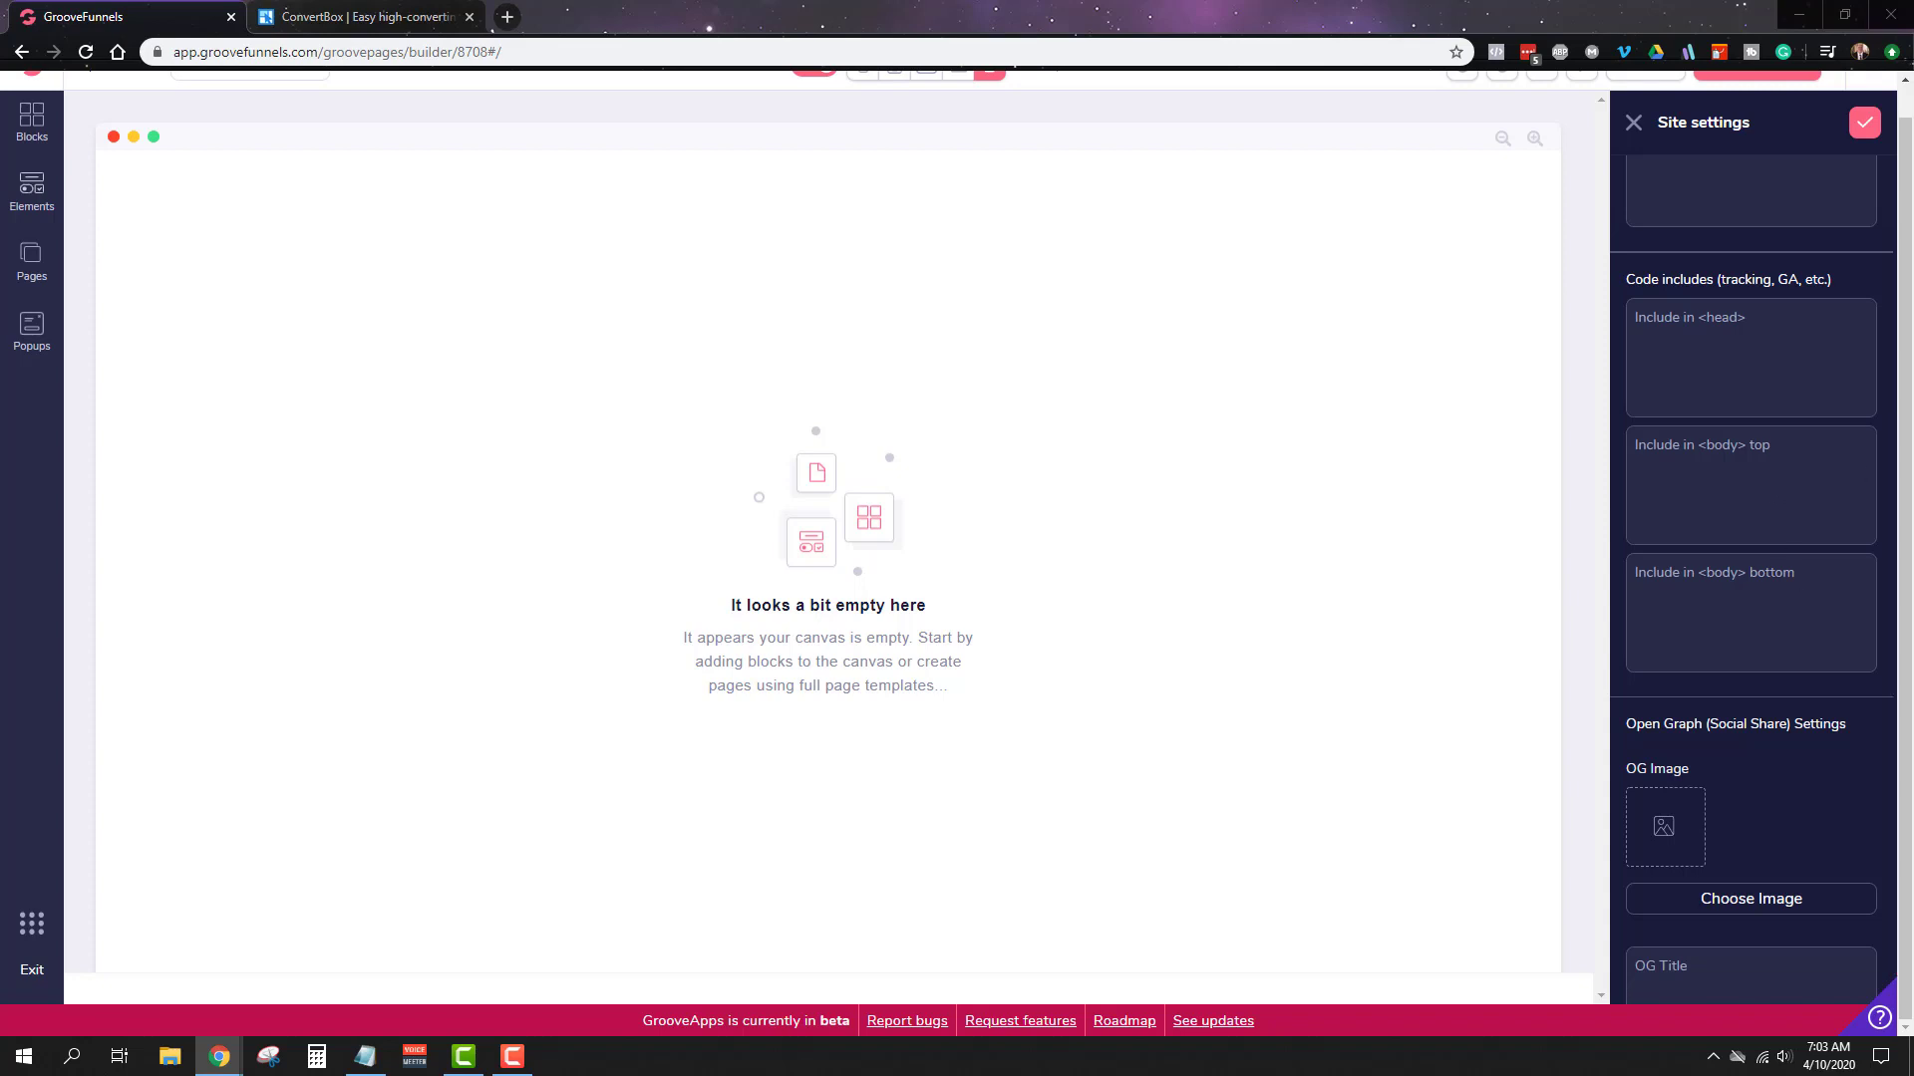
{"action": "left_click", "coordinate": [1695, 329]}
{"action": "key", "text": "ctrl+v"}
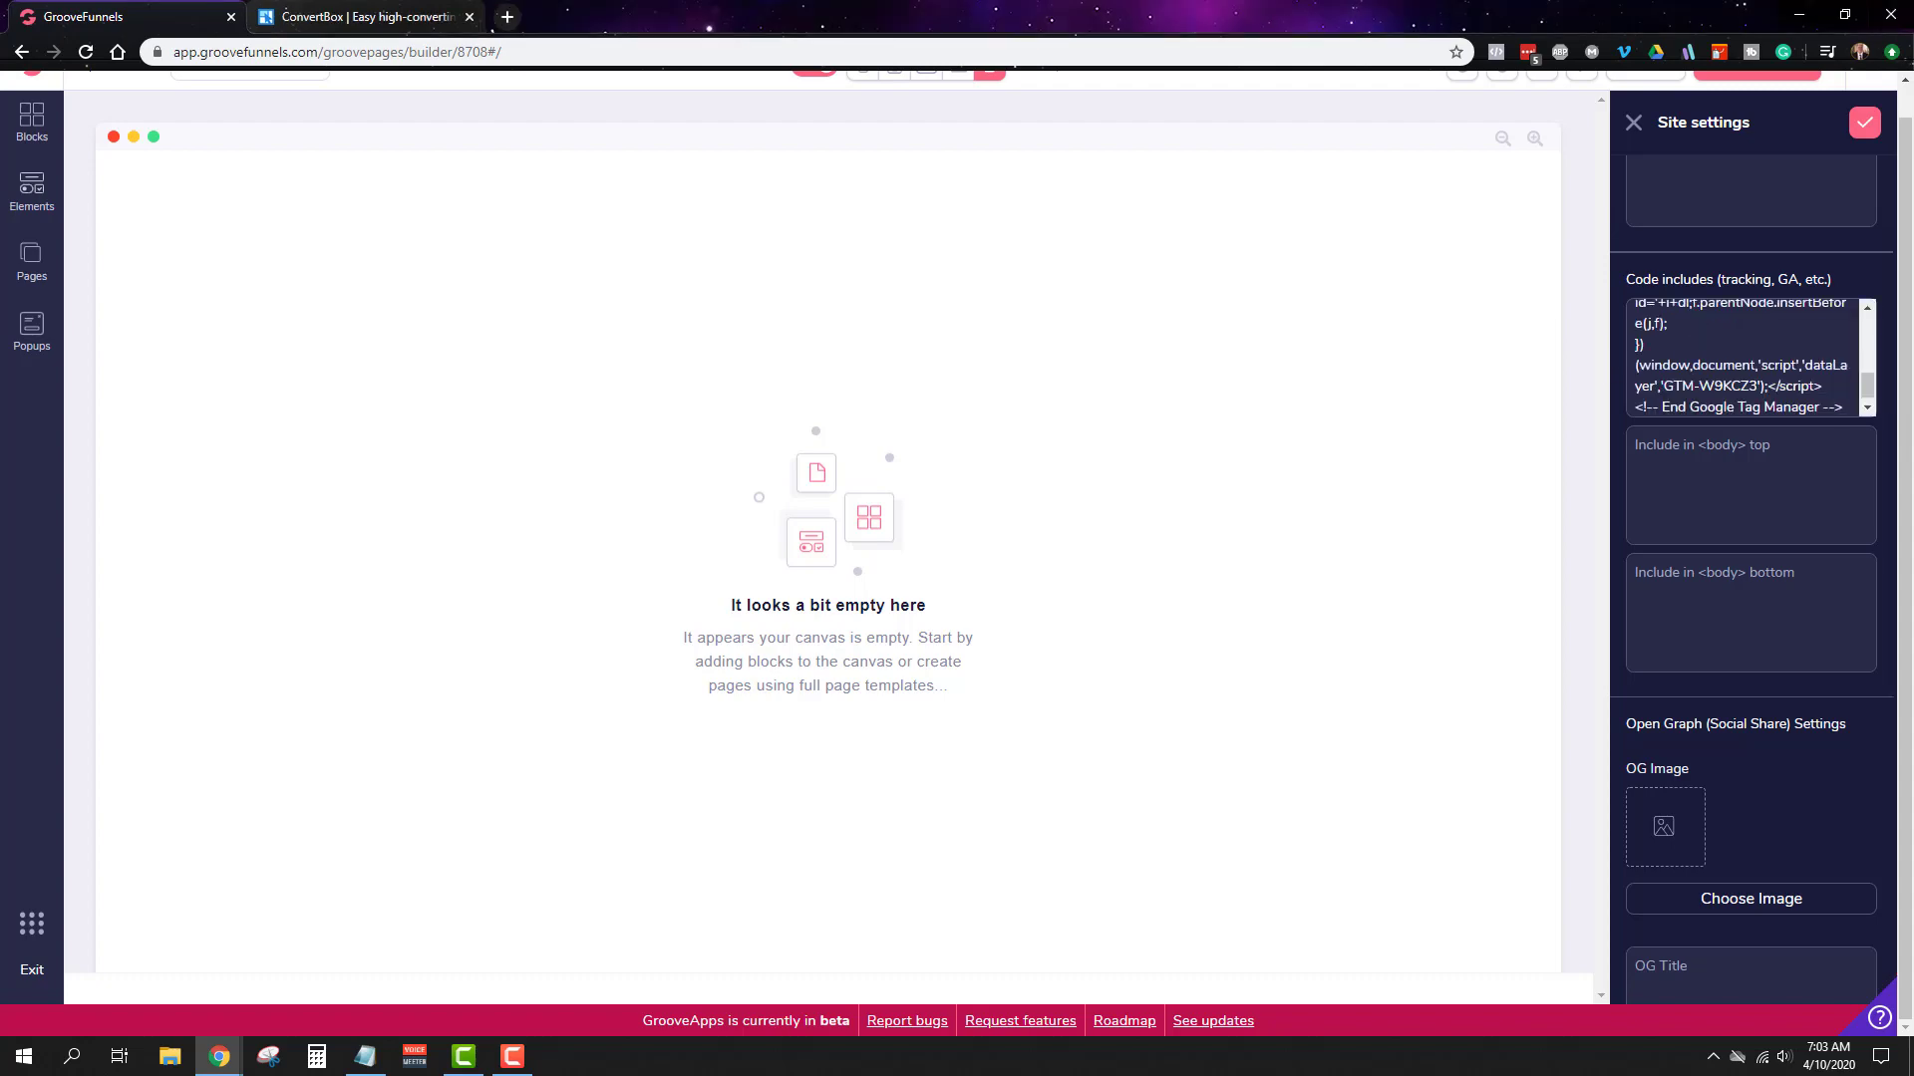
{"action": "left_click_drag", "start_coordinate": [1912, 329], "coordinate": [1463, 18]}
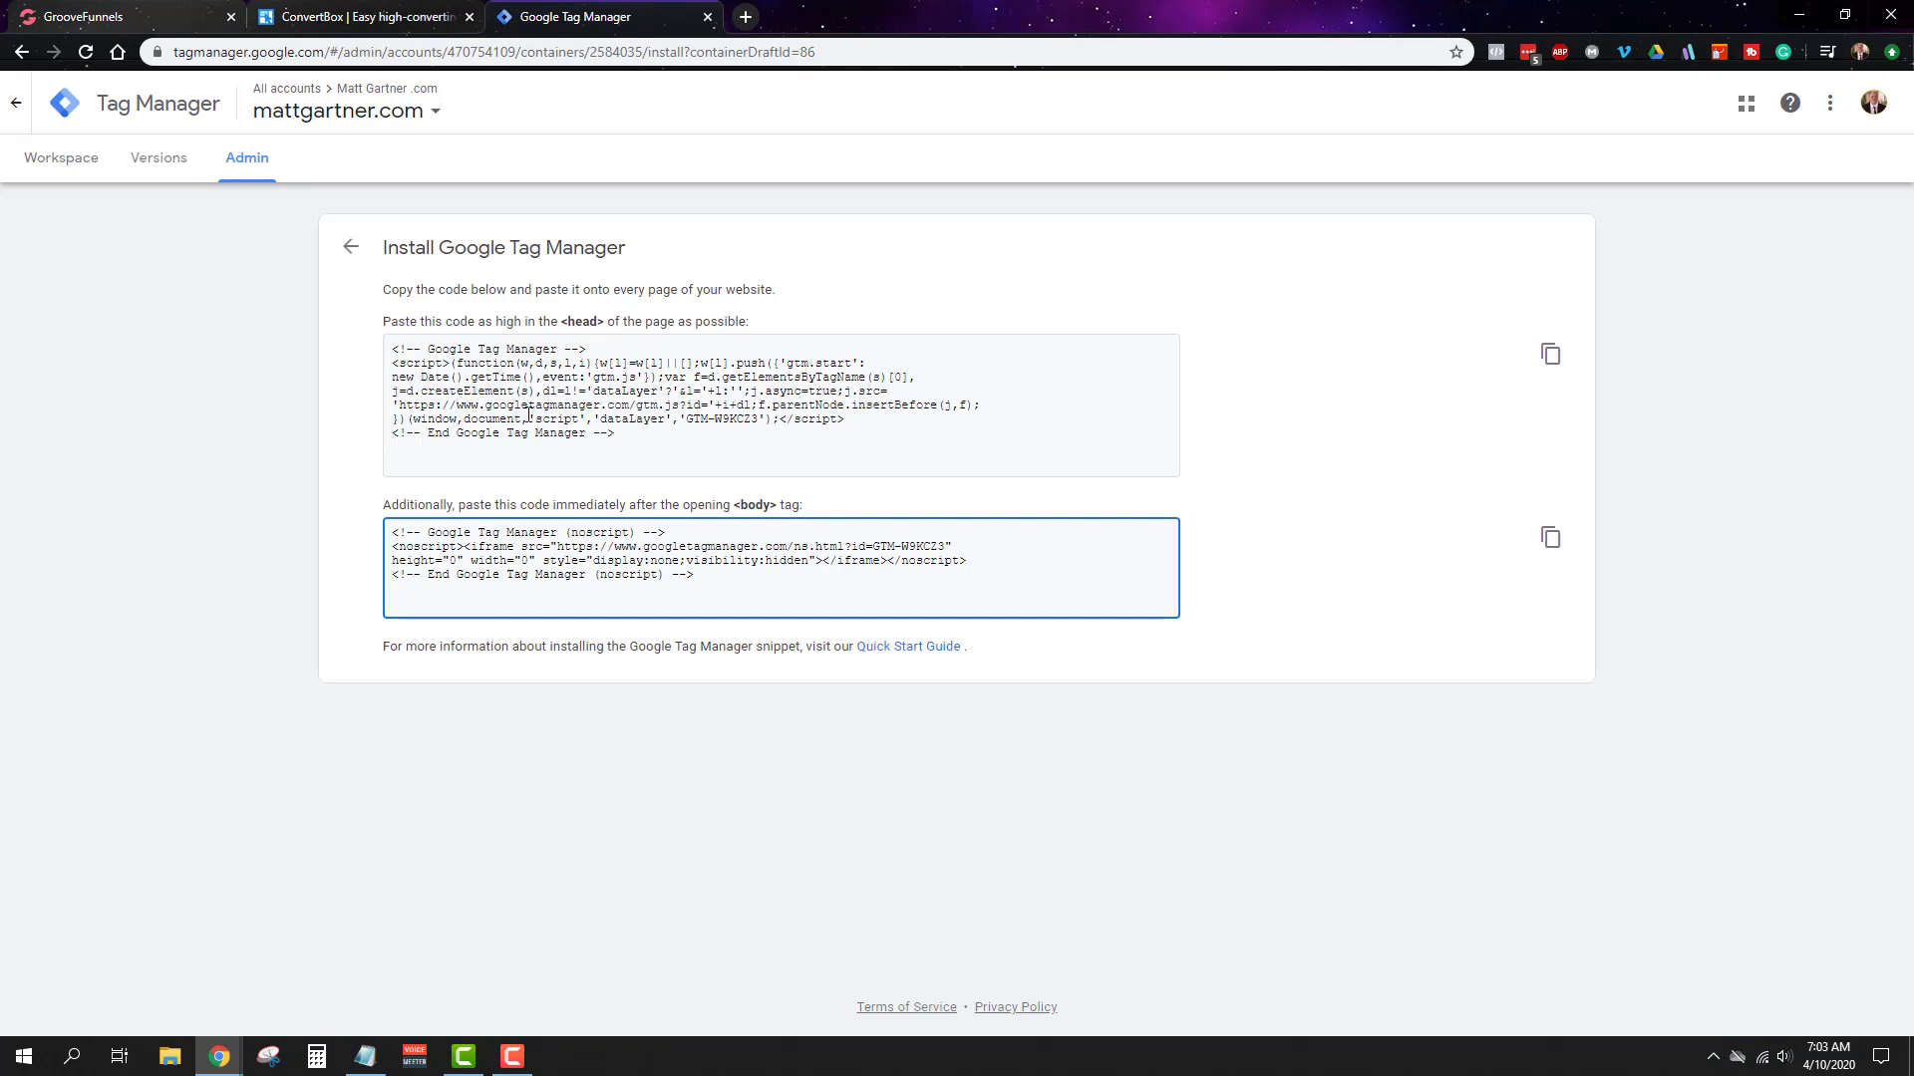
{"action": "key", "text": "ctrl+w"}
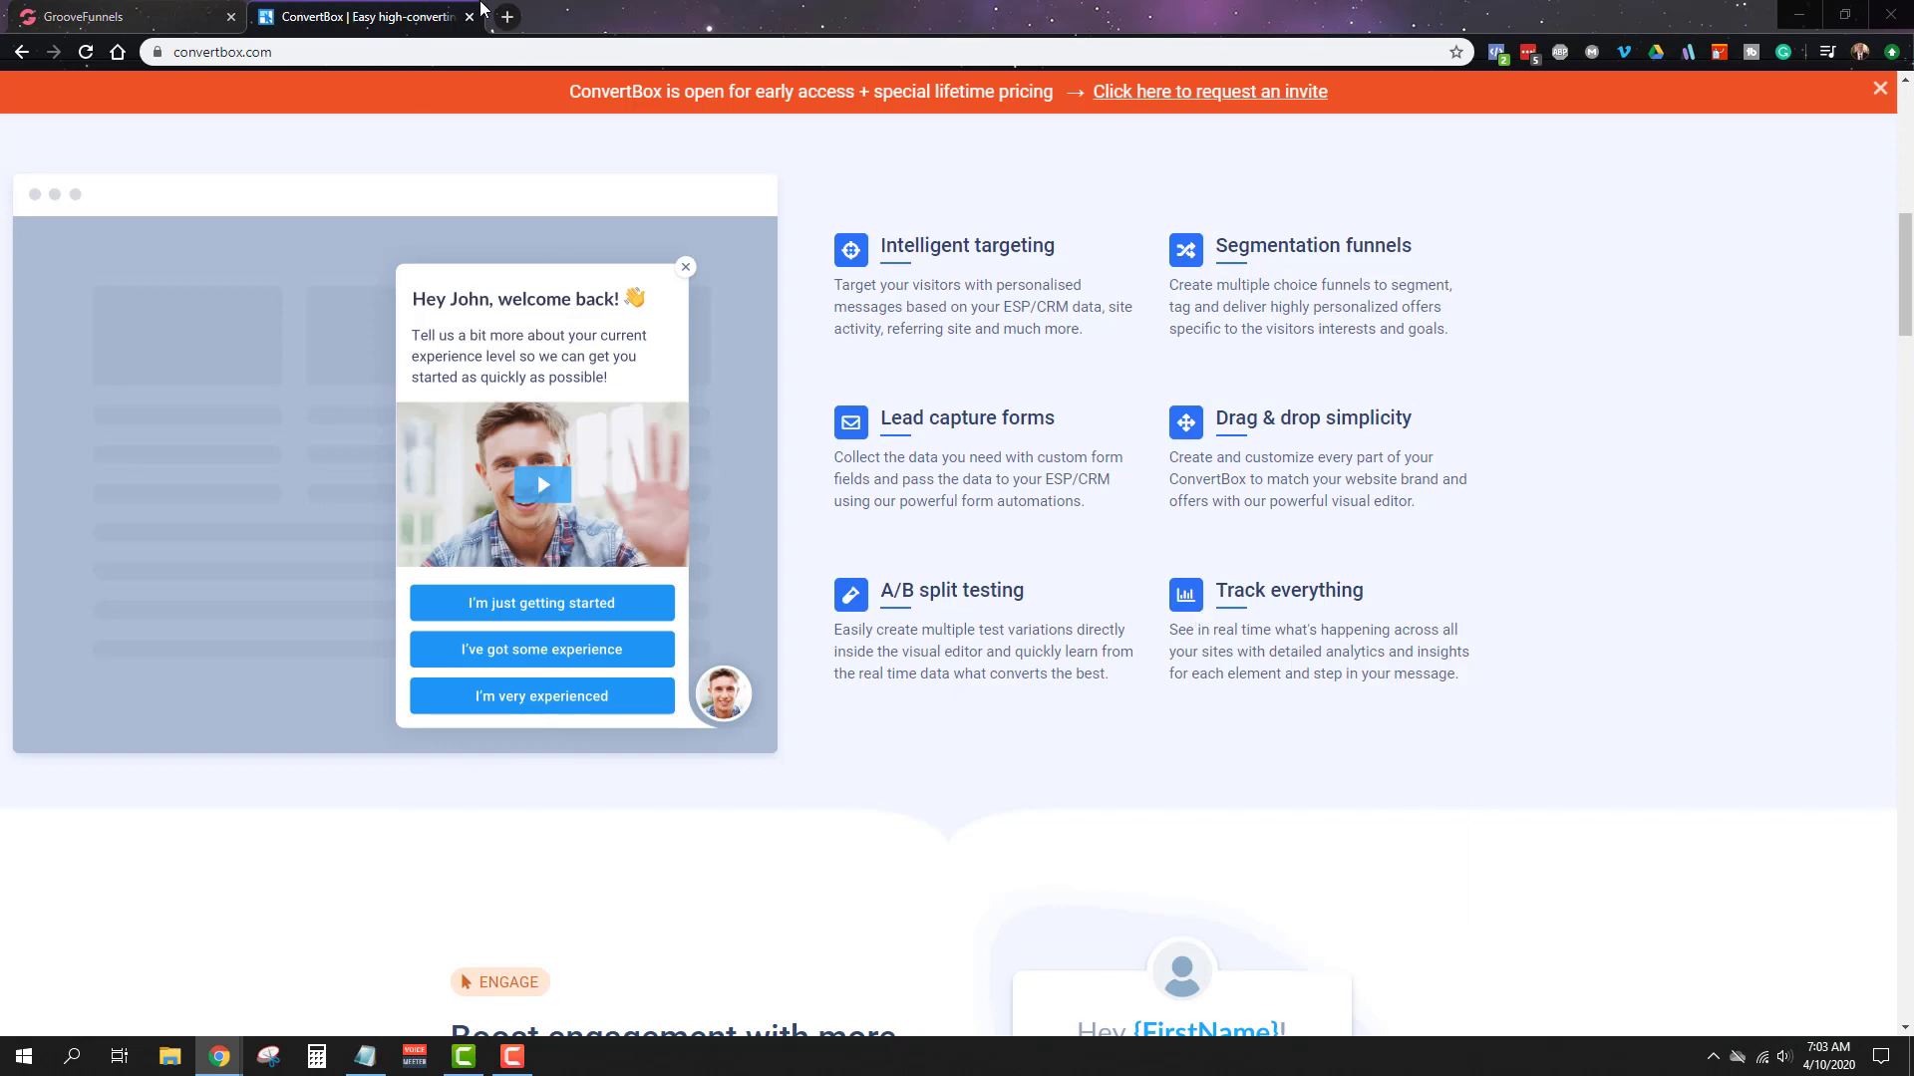
{"action": "left_click", "coordinate": [469, 17]}
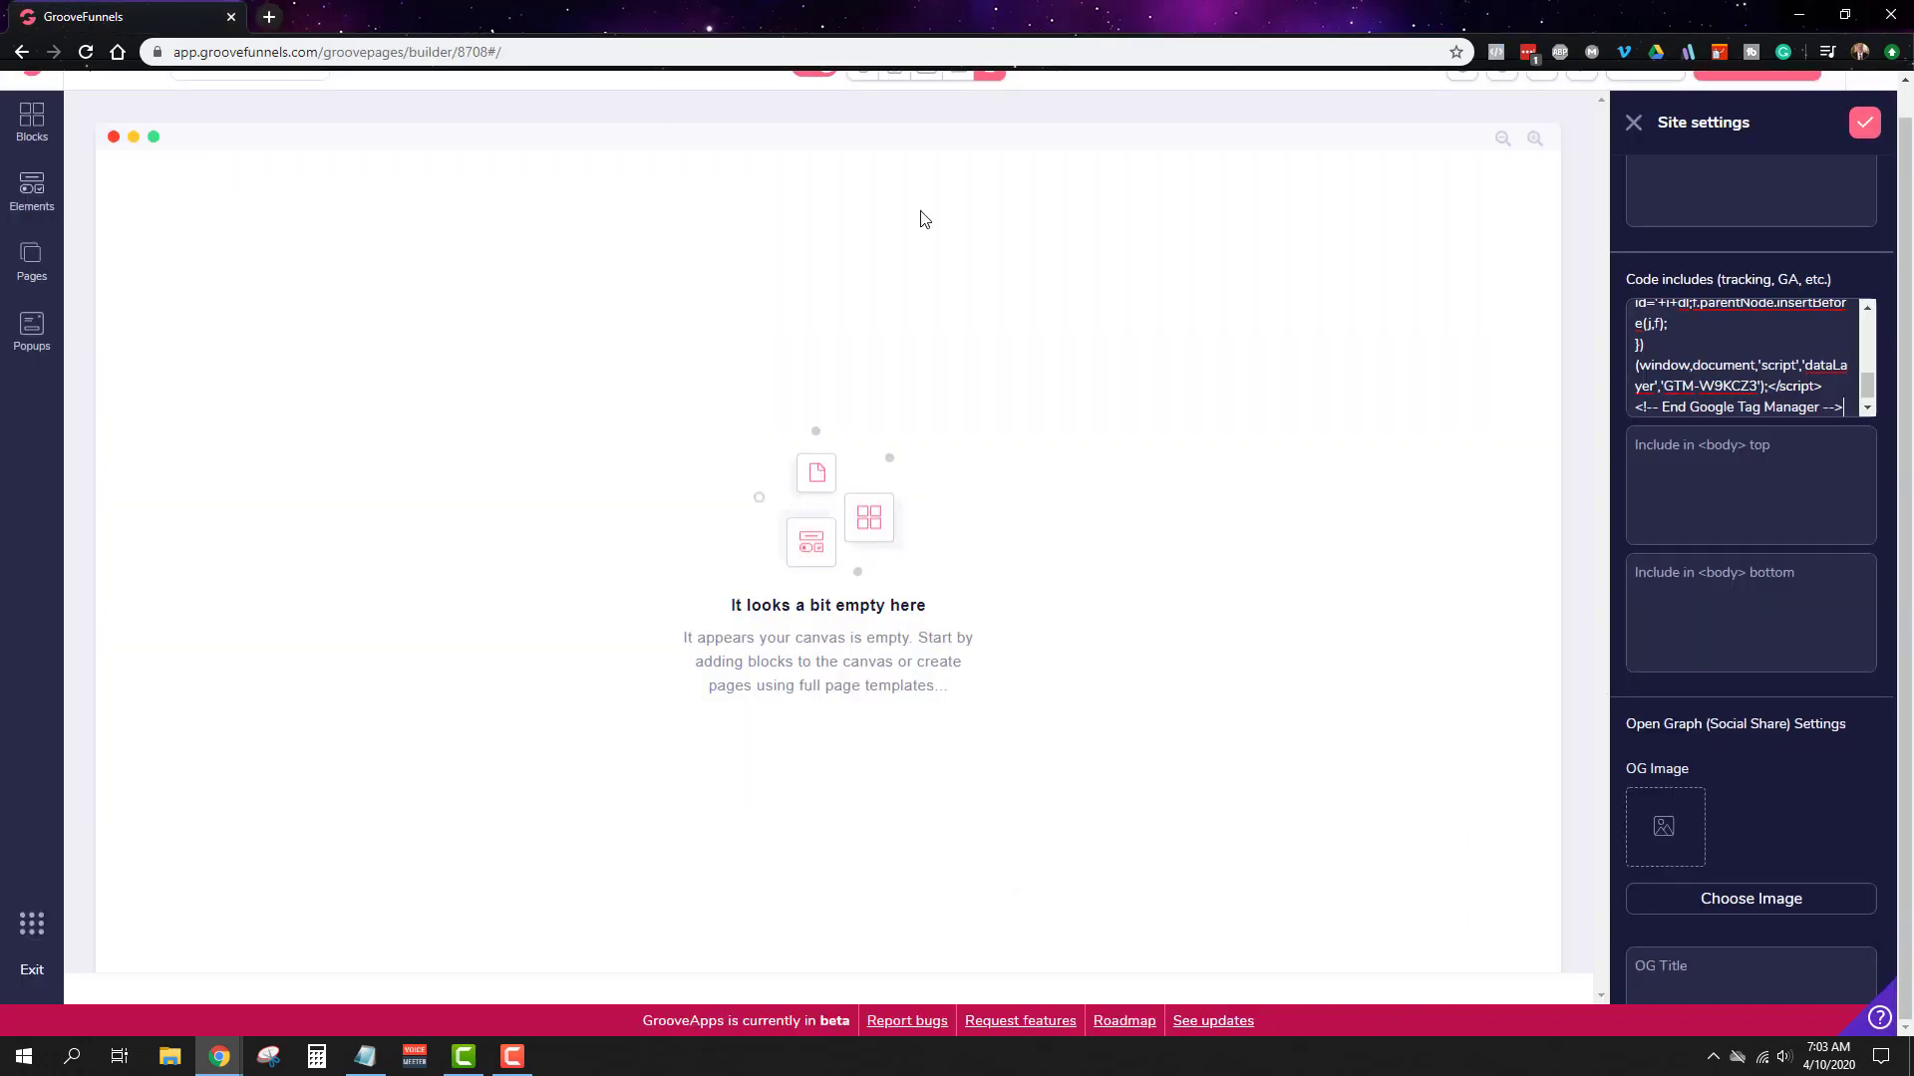
- Paste the Tag Manager noscript snippet into Include in <body> top
{"action": "left_click", "coordinate": [1714, 487]}
{"action": "type", "text": "<!-- Google Tag Manager (noscript) --> <noscript><iframe src=\"https://www.googletagmanager.com/ns.html?id=GTM-W9KCZ3\" height=\"0\" width=\"0\" style=\"display:none;visibility:hidden\"></iframe></noscript> <!-- End Google Tag Manager (noscript) -->"}
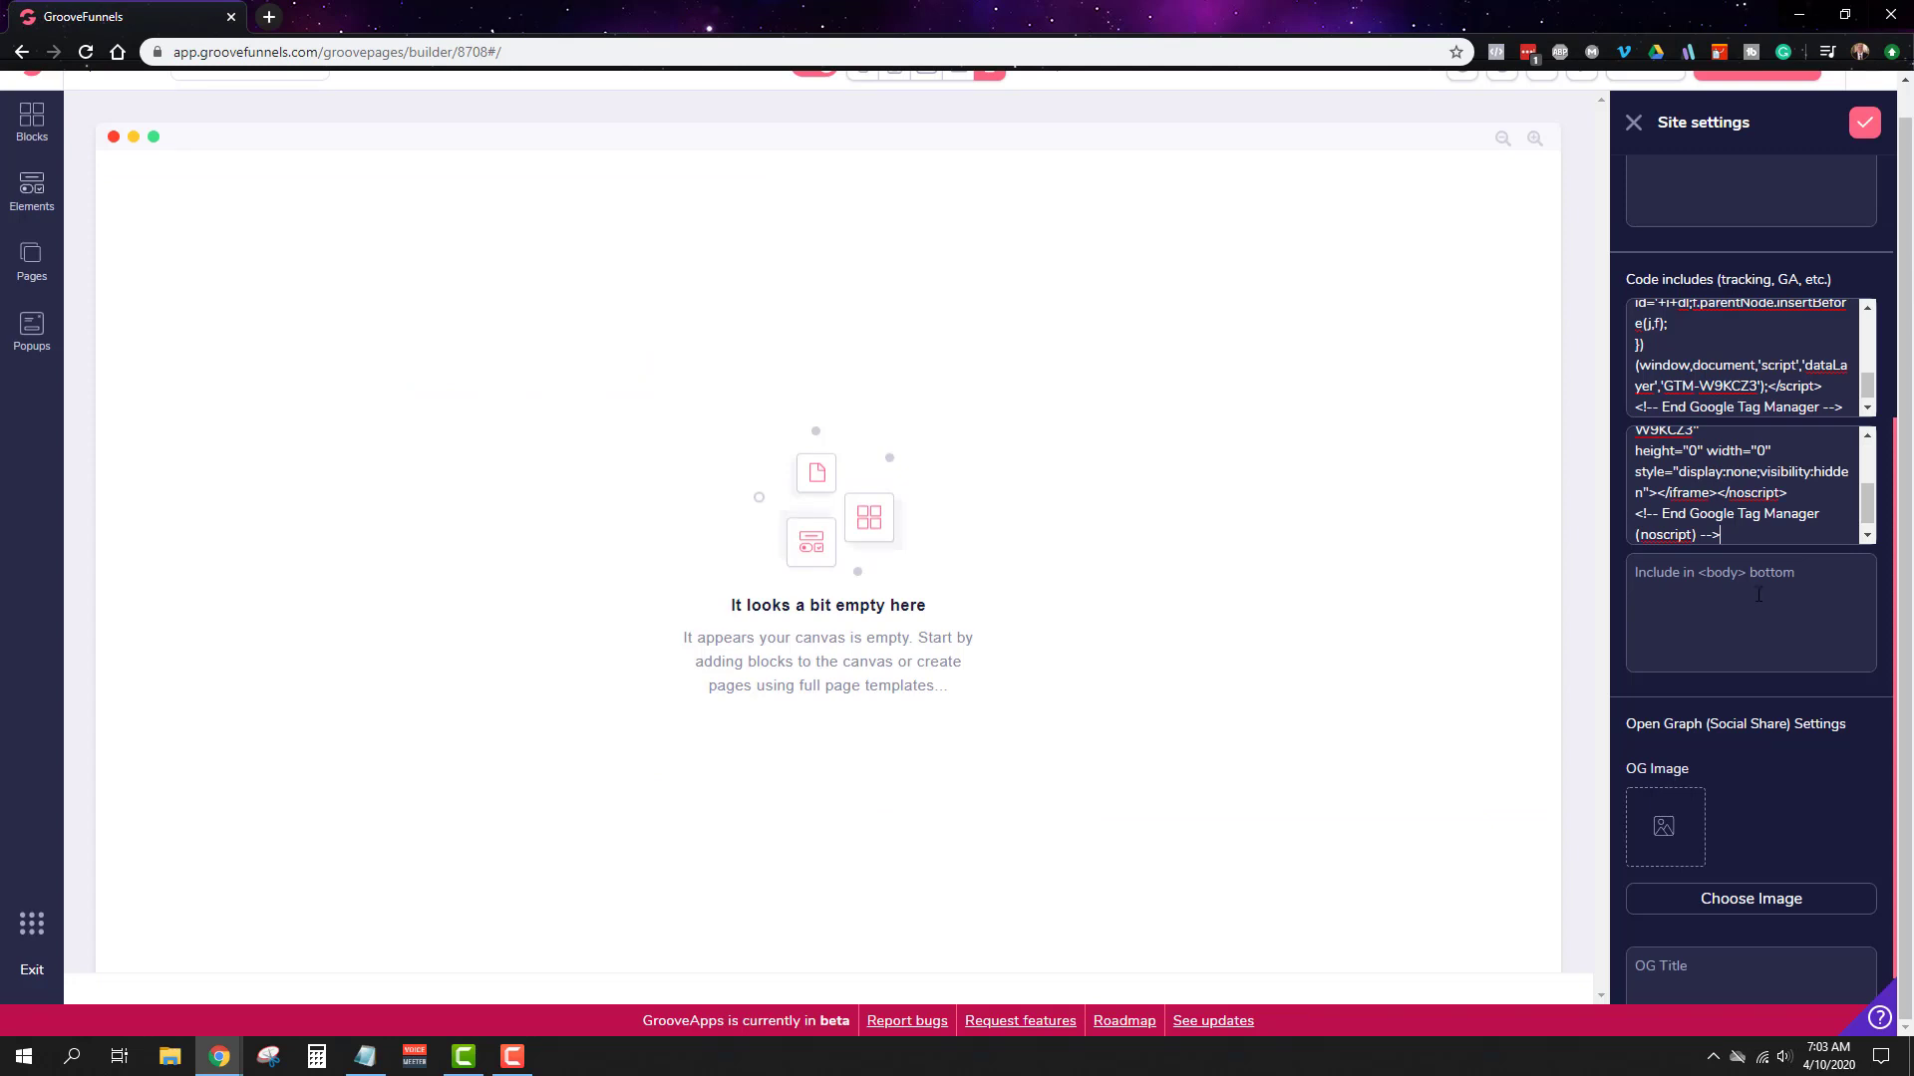
{"action": "scroll", "coordinate": [1760, 593], "scroll_direction": "down", "scroll_amount": 1}
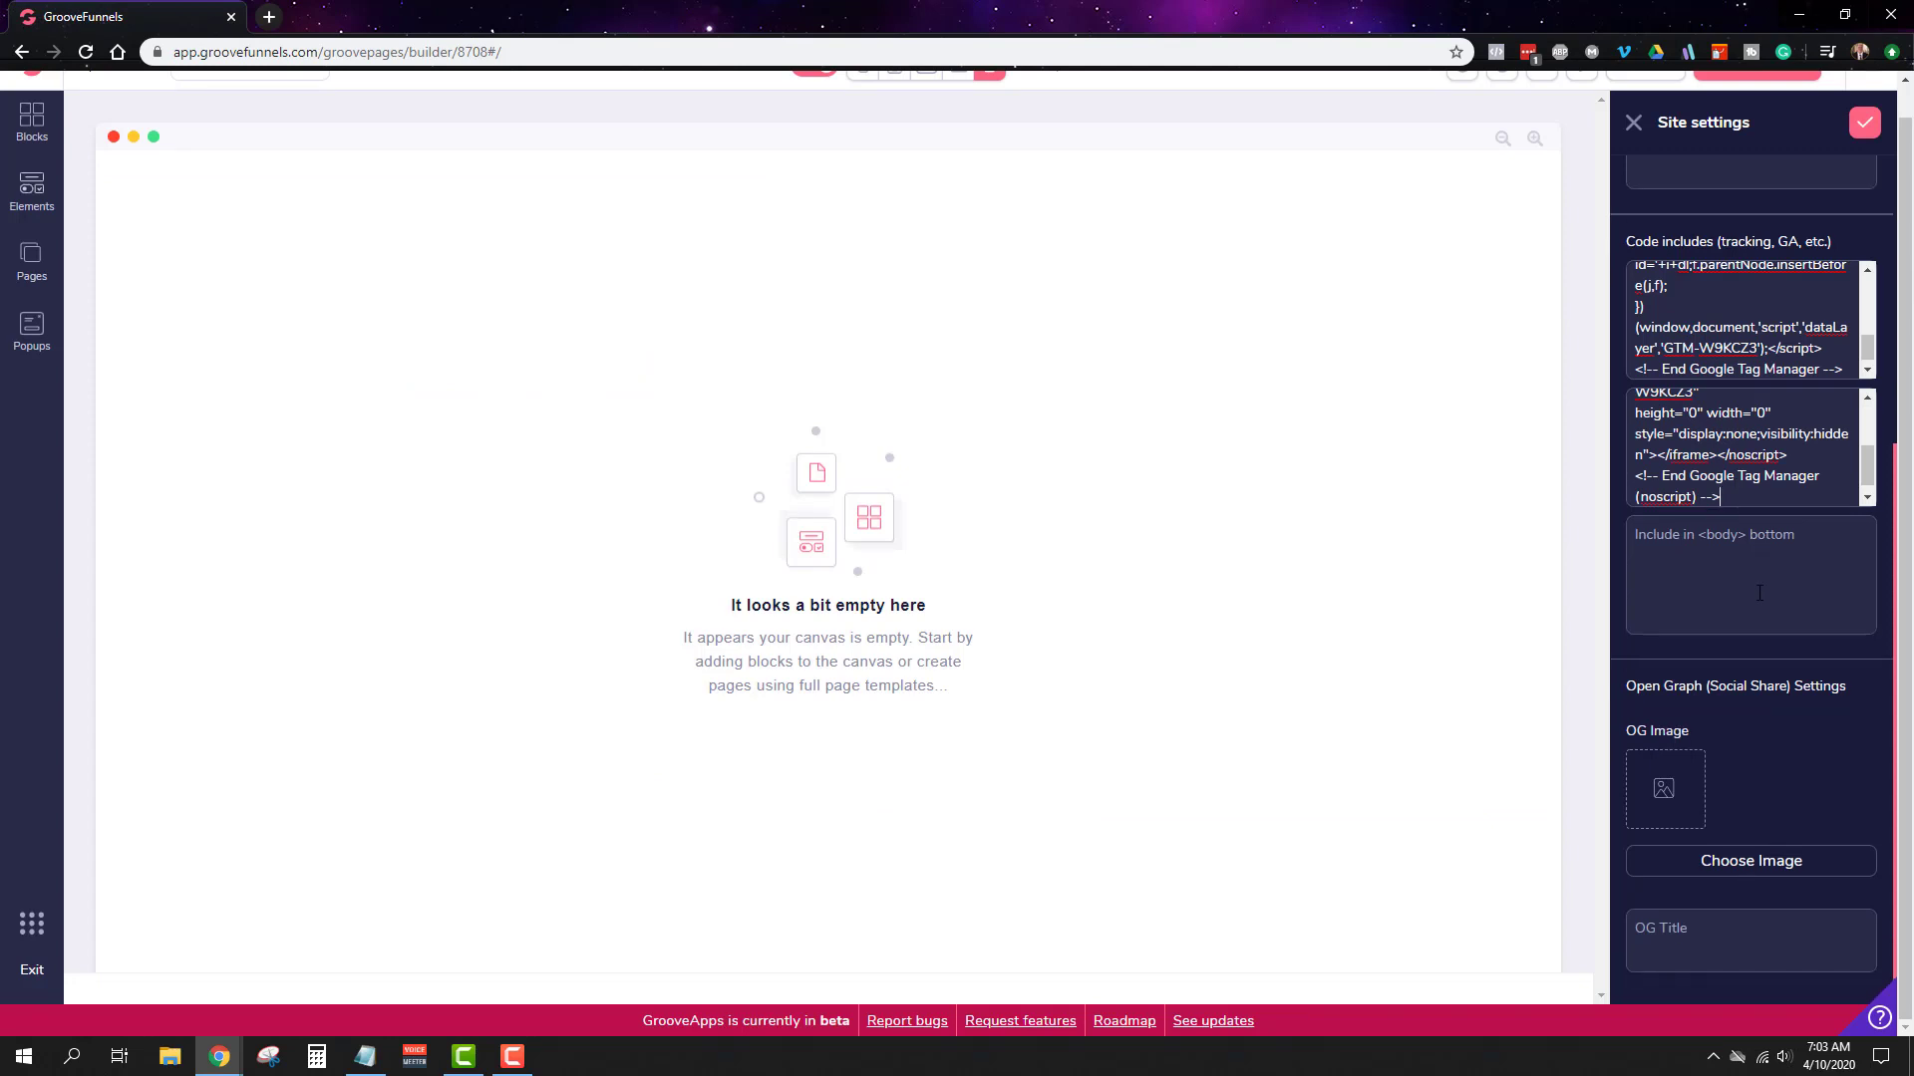
{"action": "scroll", "coordinate": [1759, 593], "scroll_direction": "up", "scroll_amount": 5}
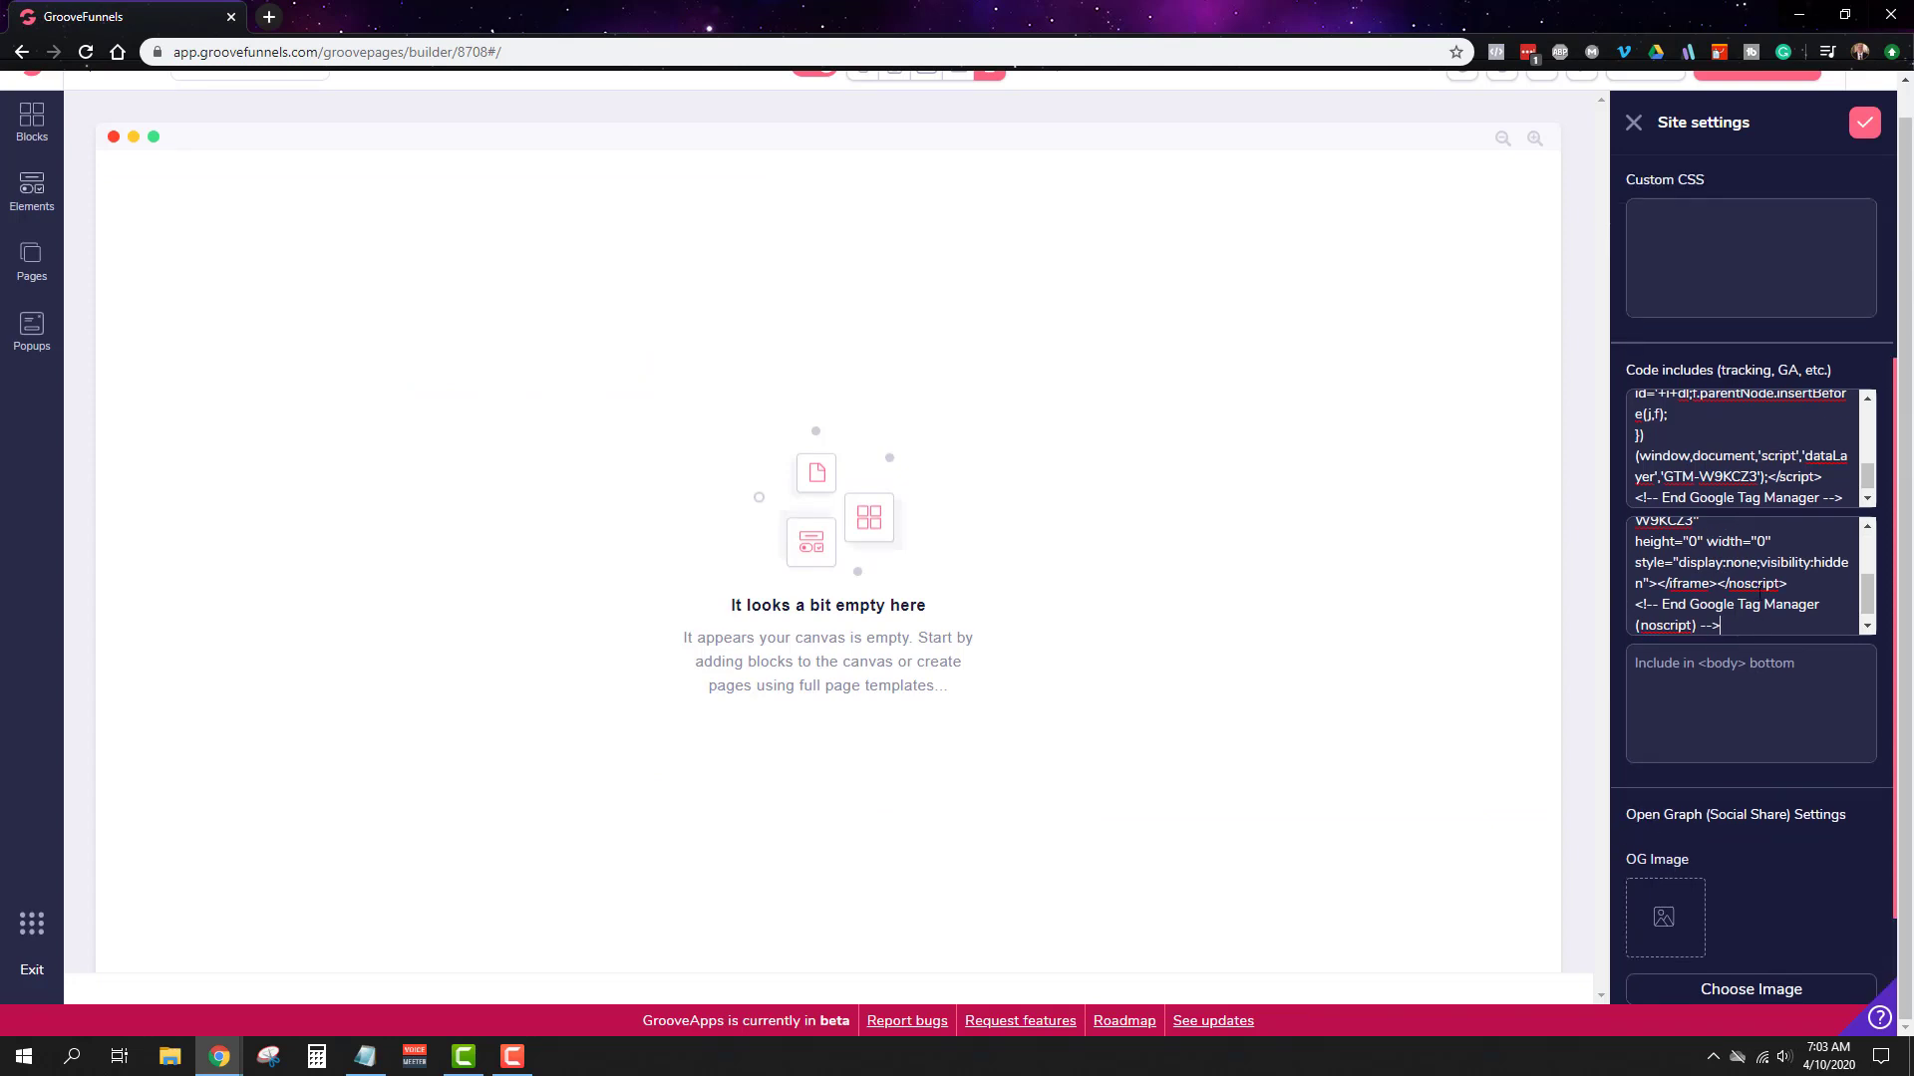
- Apply the code settings, then set the OG image to the Evergreen Lead Machine cover
{"action": "left_click", "coordinate": [1864, 122]}
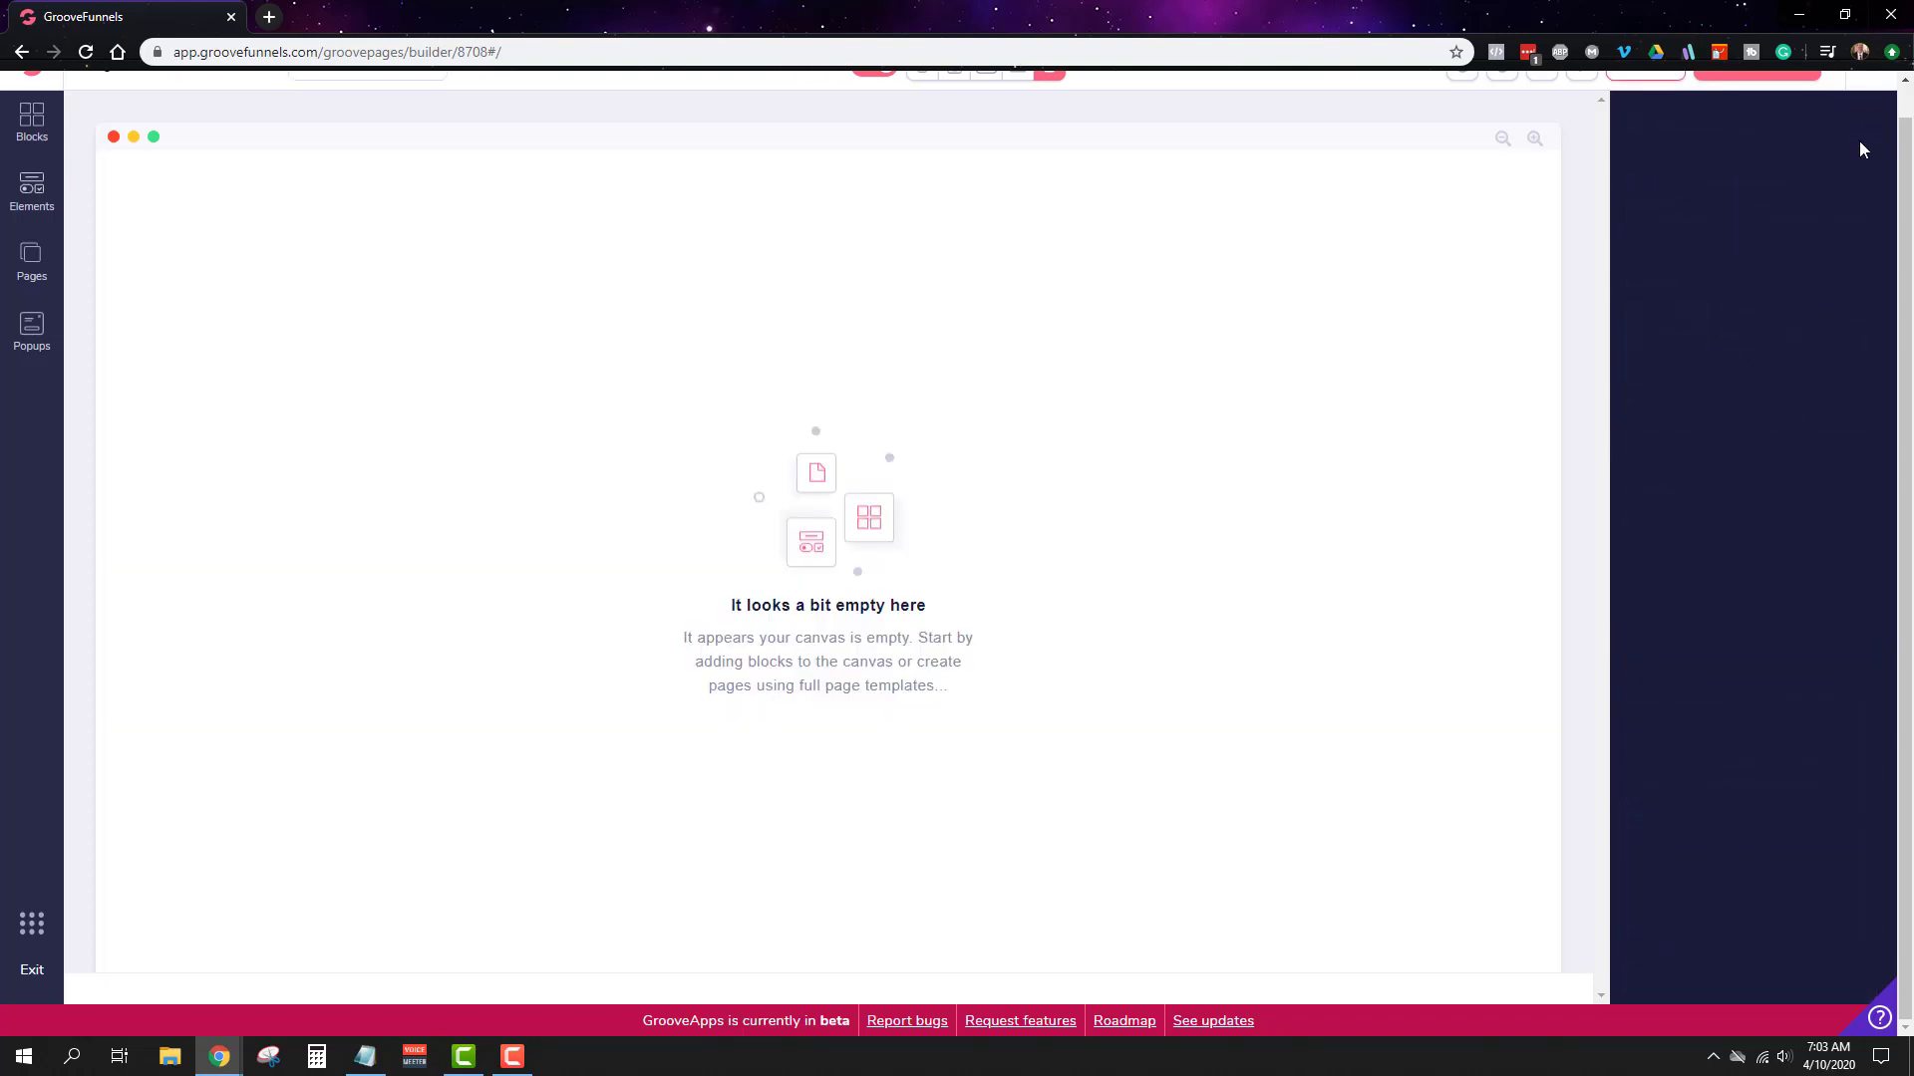
{"action": "left_click", "coordinate": [1889, 97]}
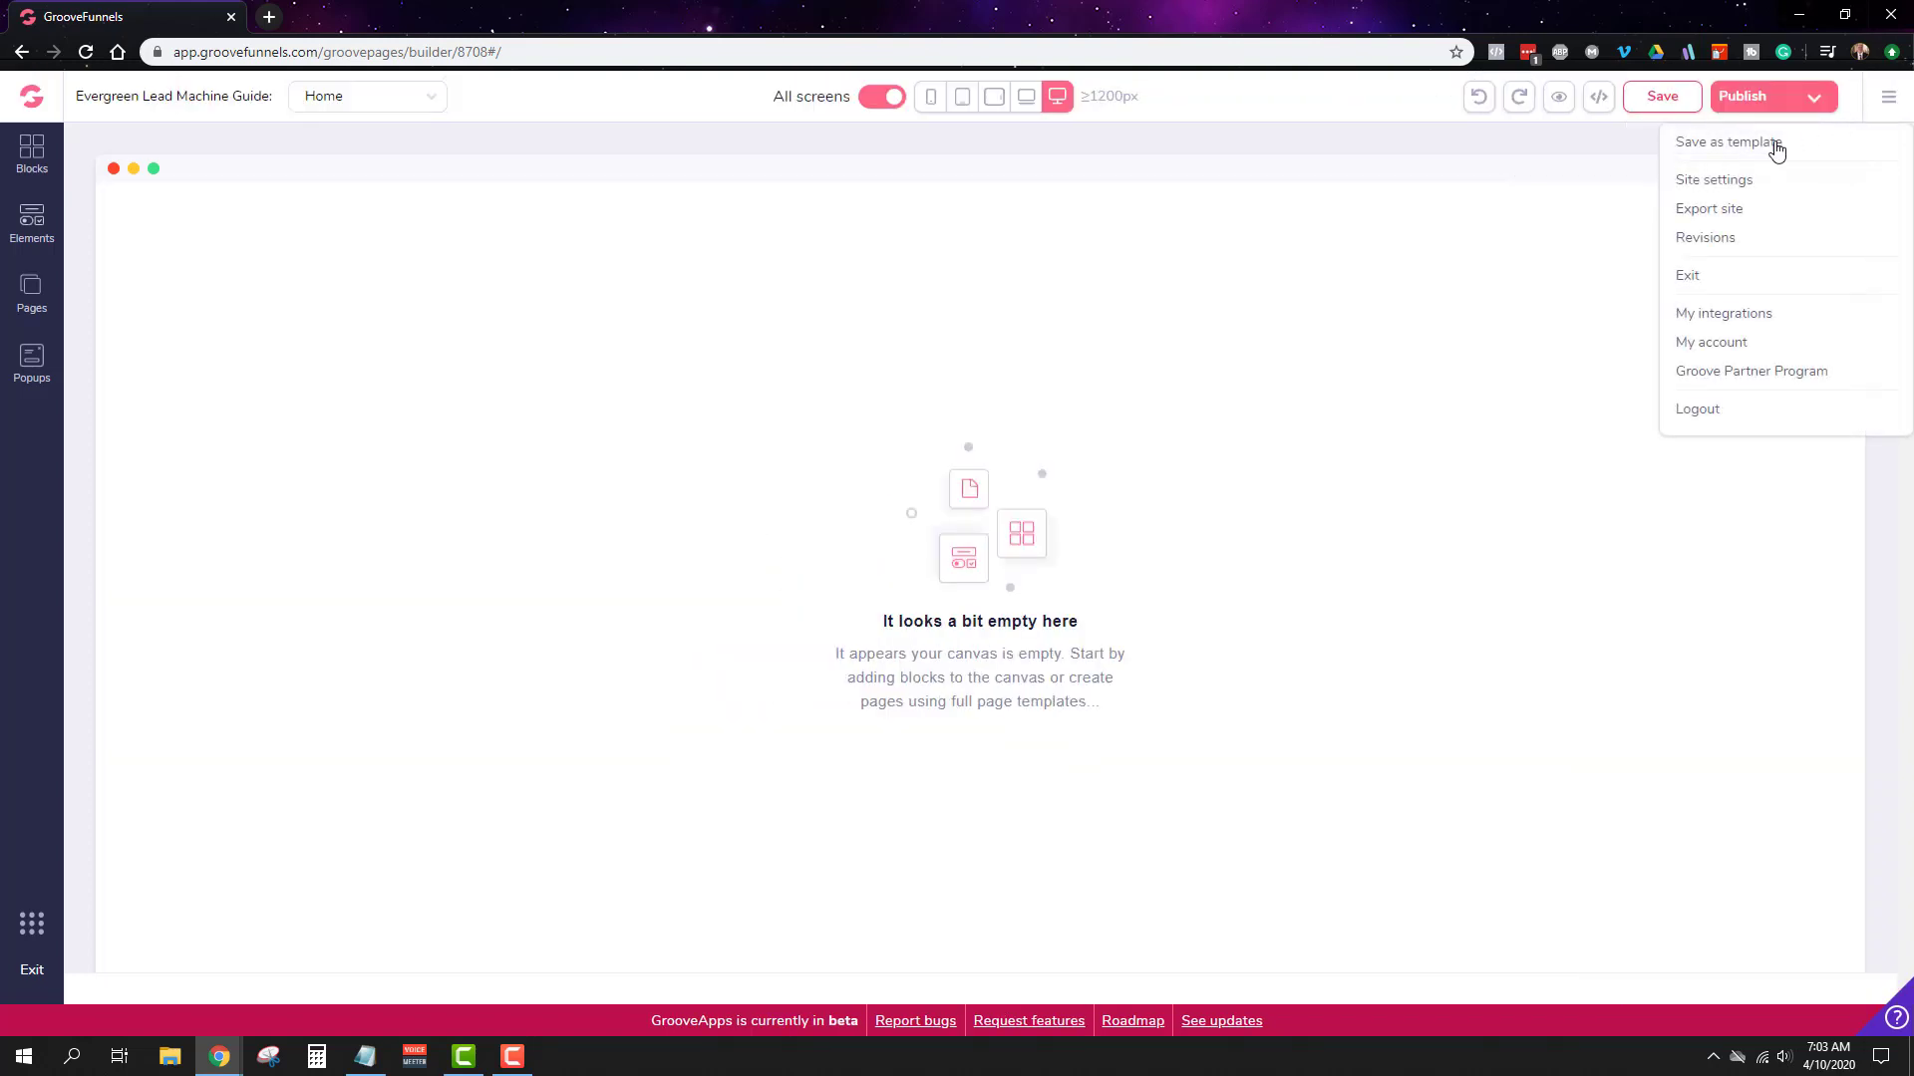
{"action": "left_click", "coordinate": [1735, 180]}
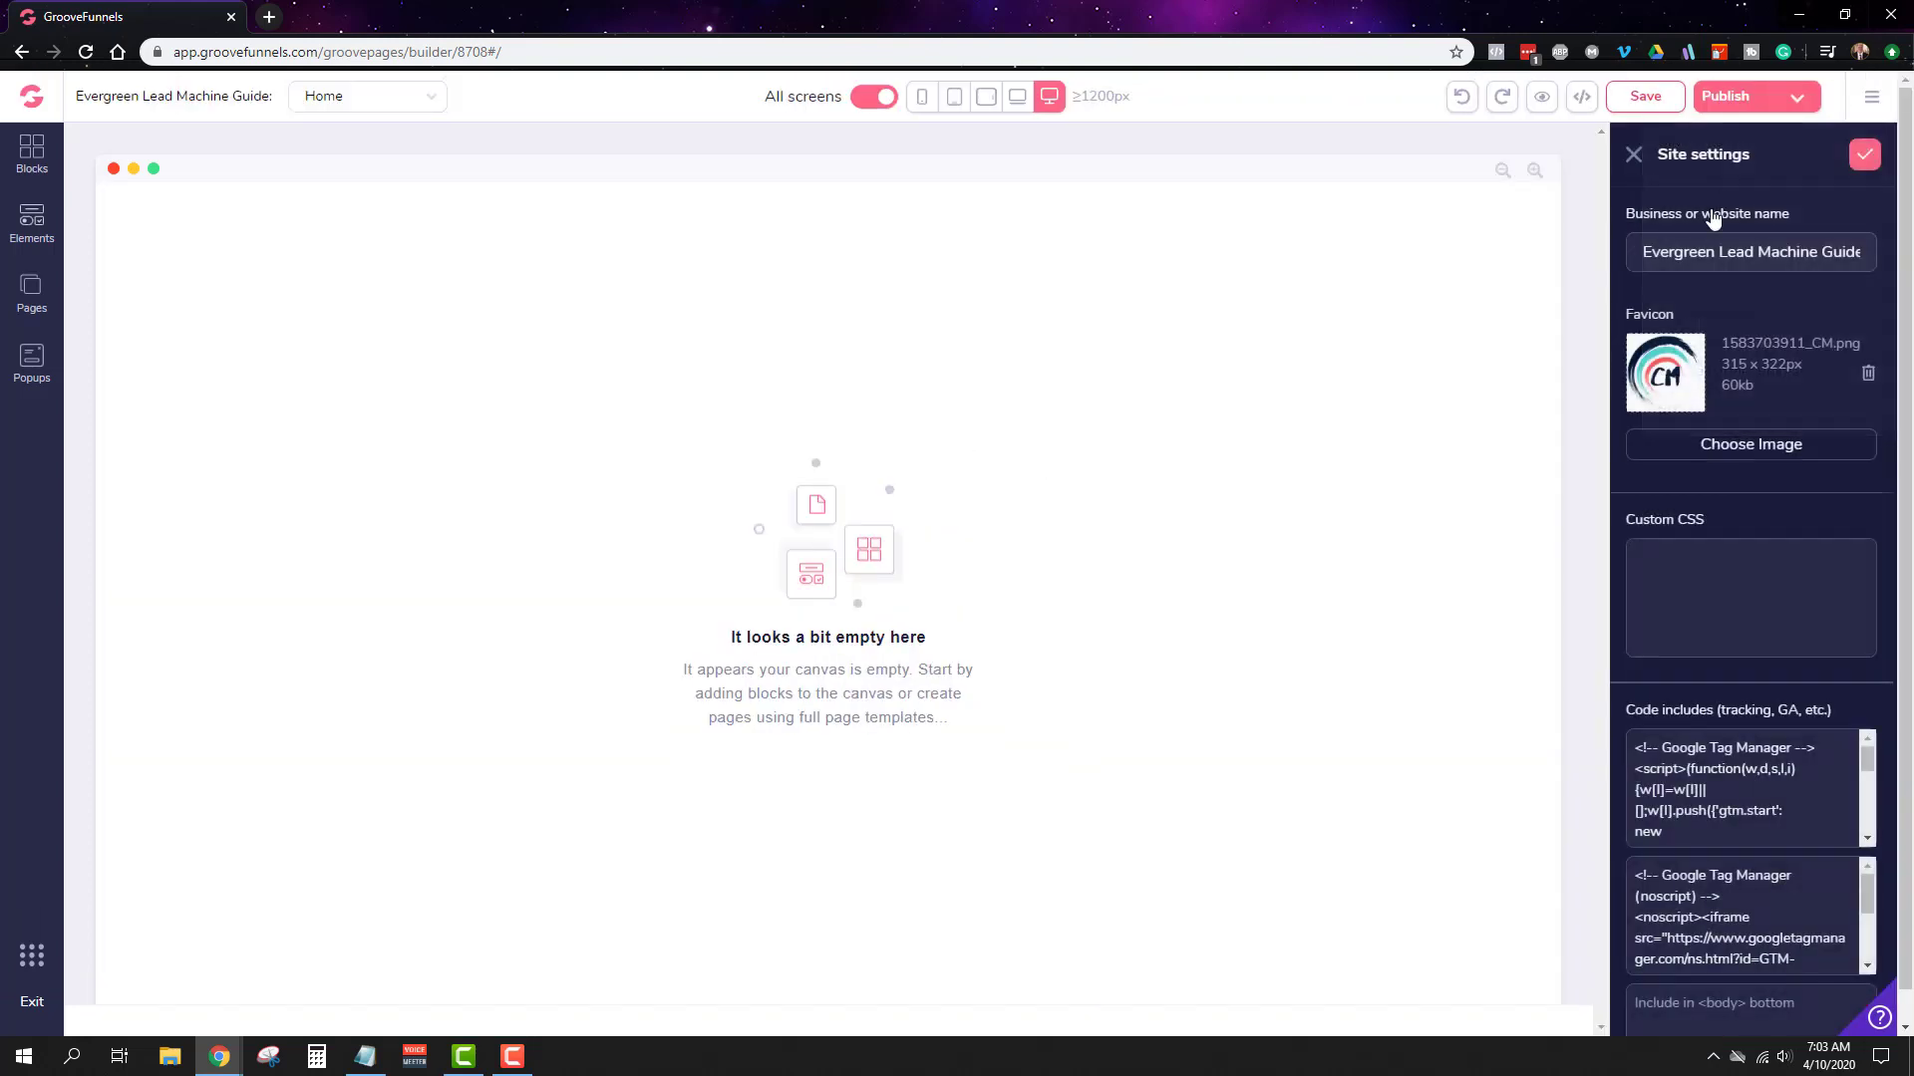
{"action": "scroll", "coordinate": [1766, 542], "scroll_direction": "down", "scroll_amount": 5}
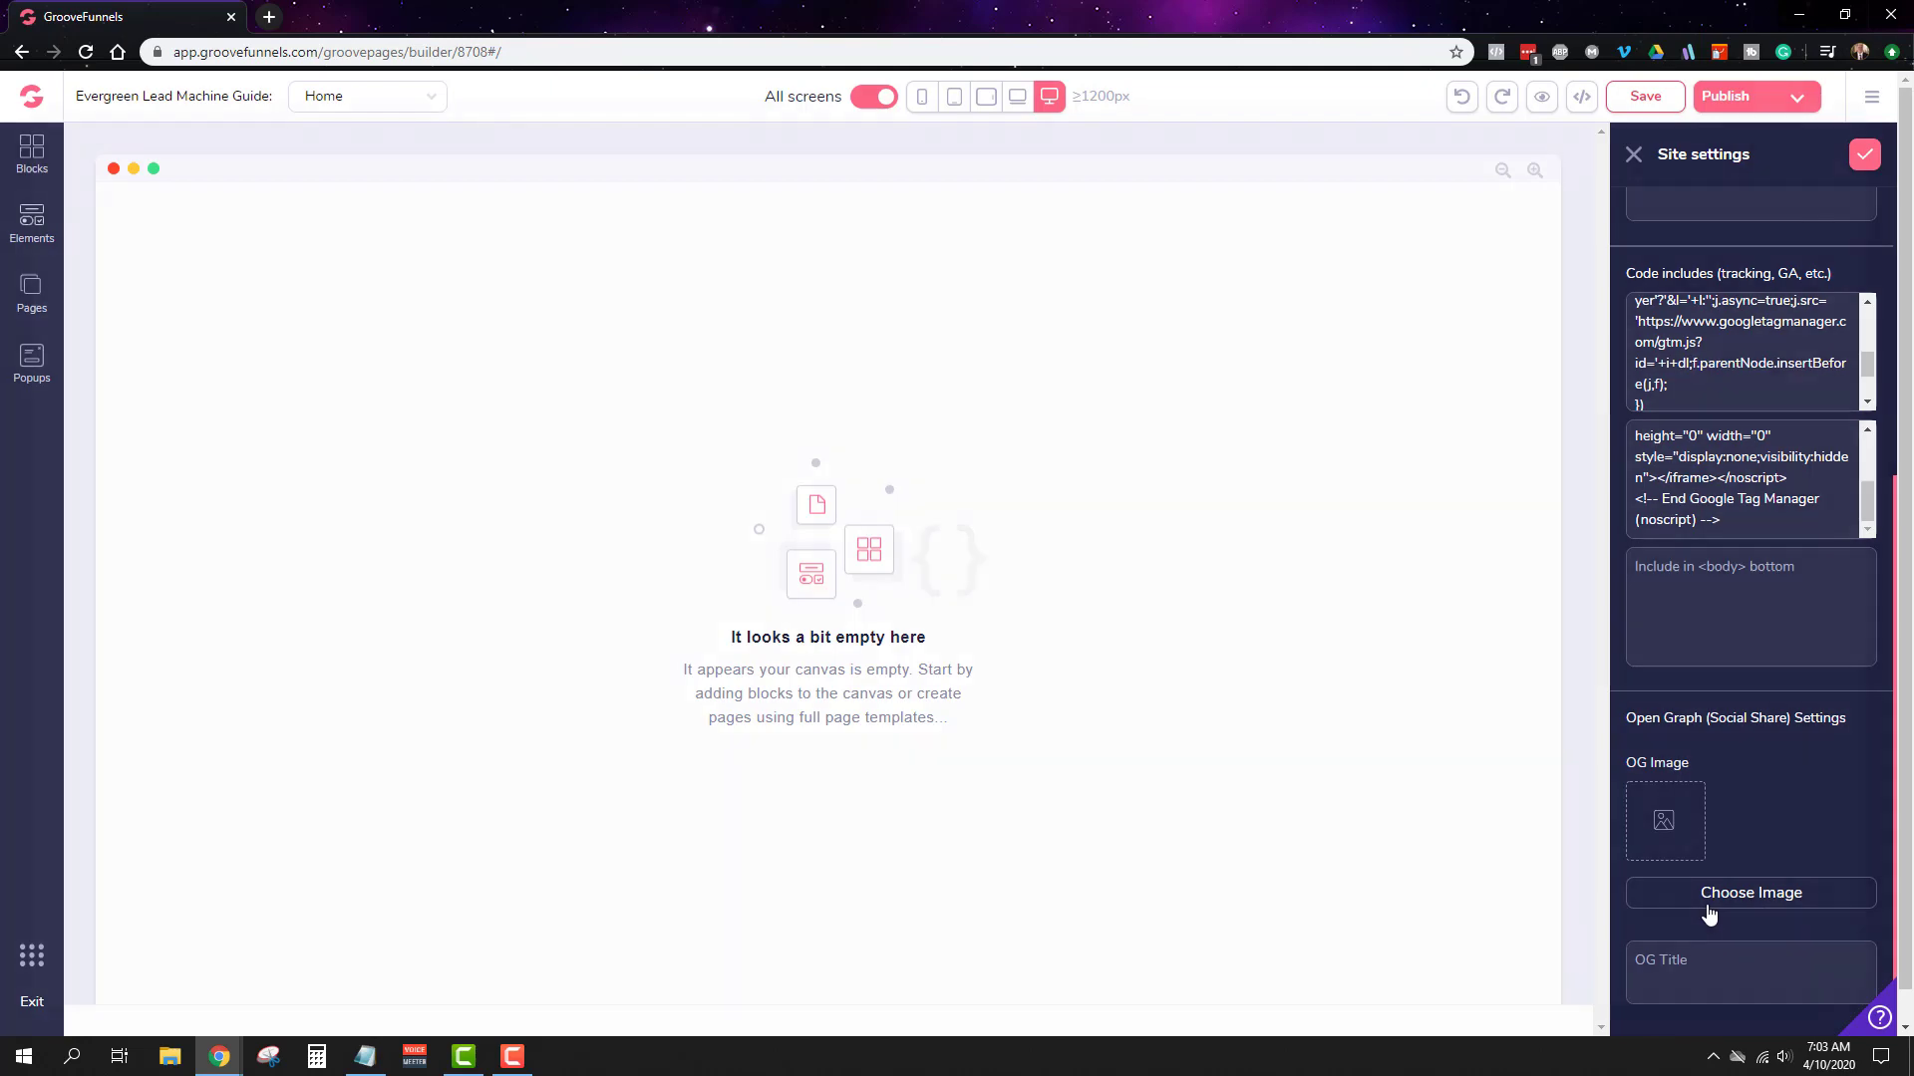
{"action": "left_click", "coordinate": [1708, 914]}
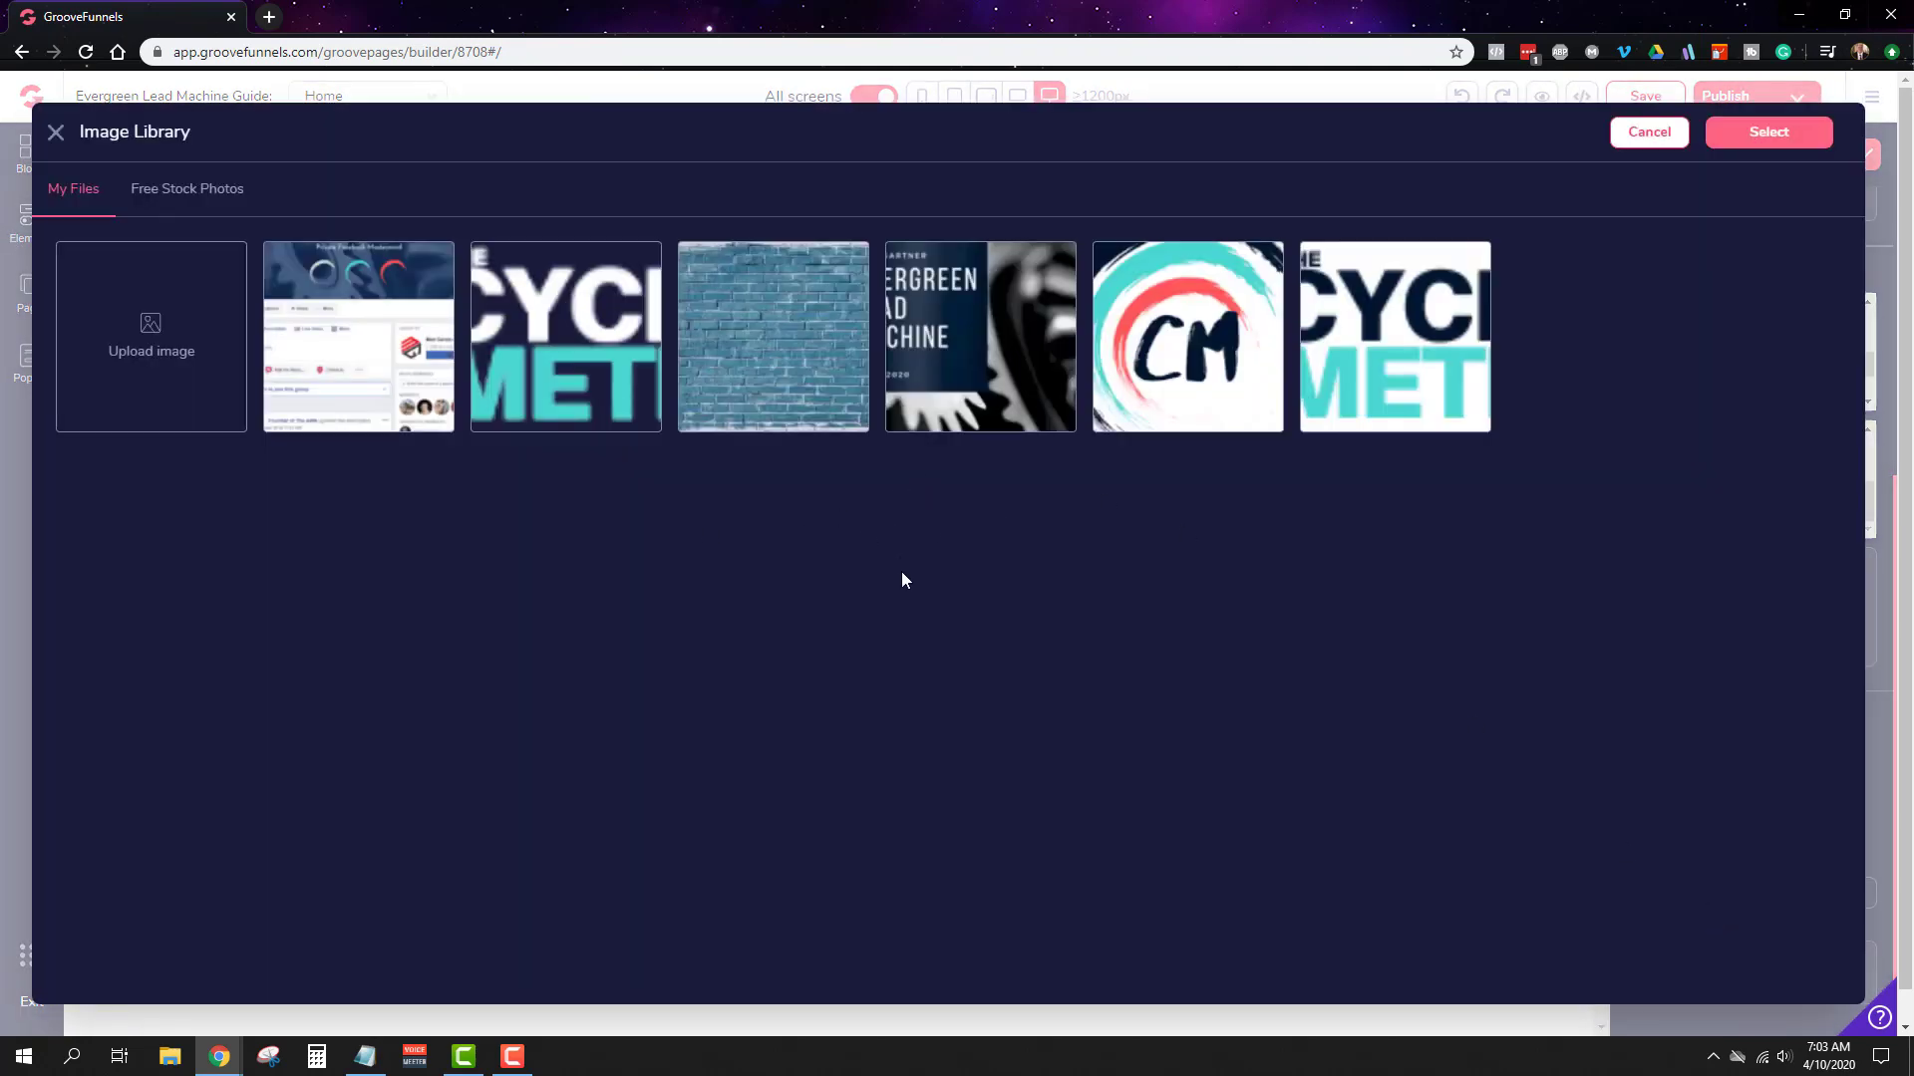
{"action": "left_click", "coordinate": [1013, 404]}
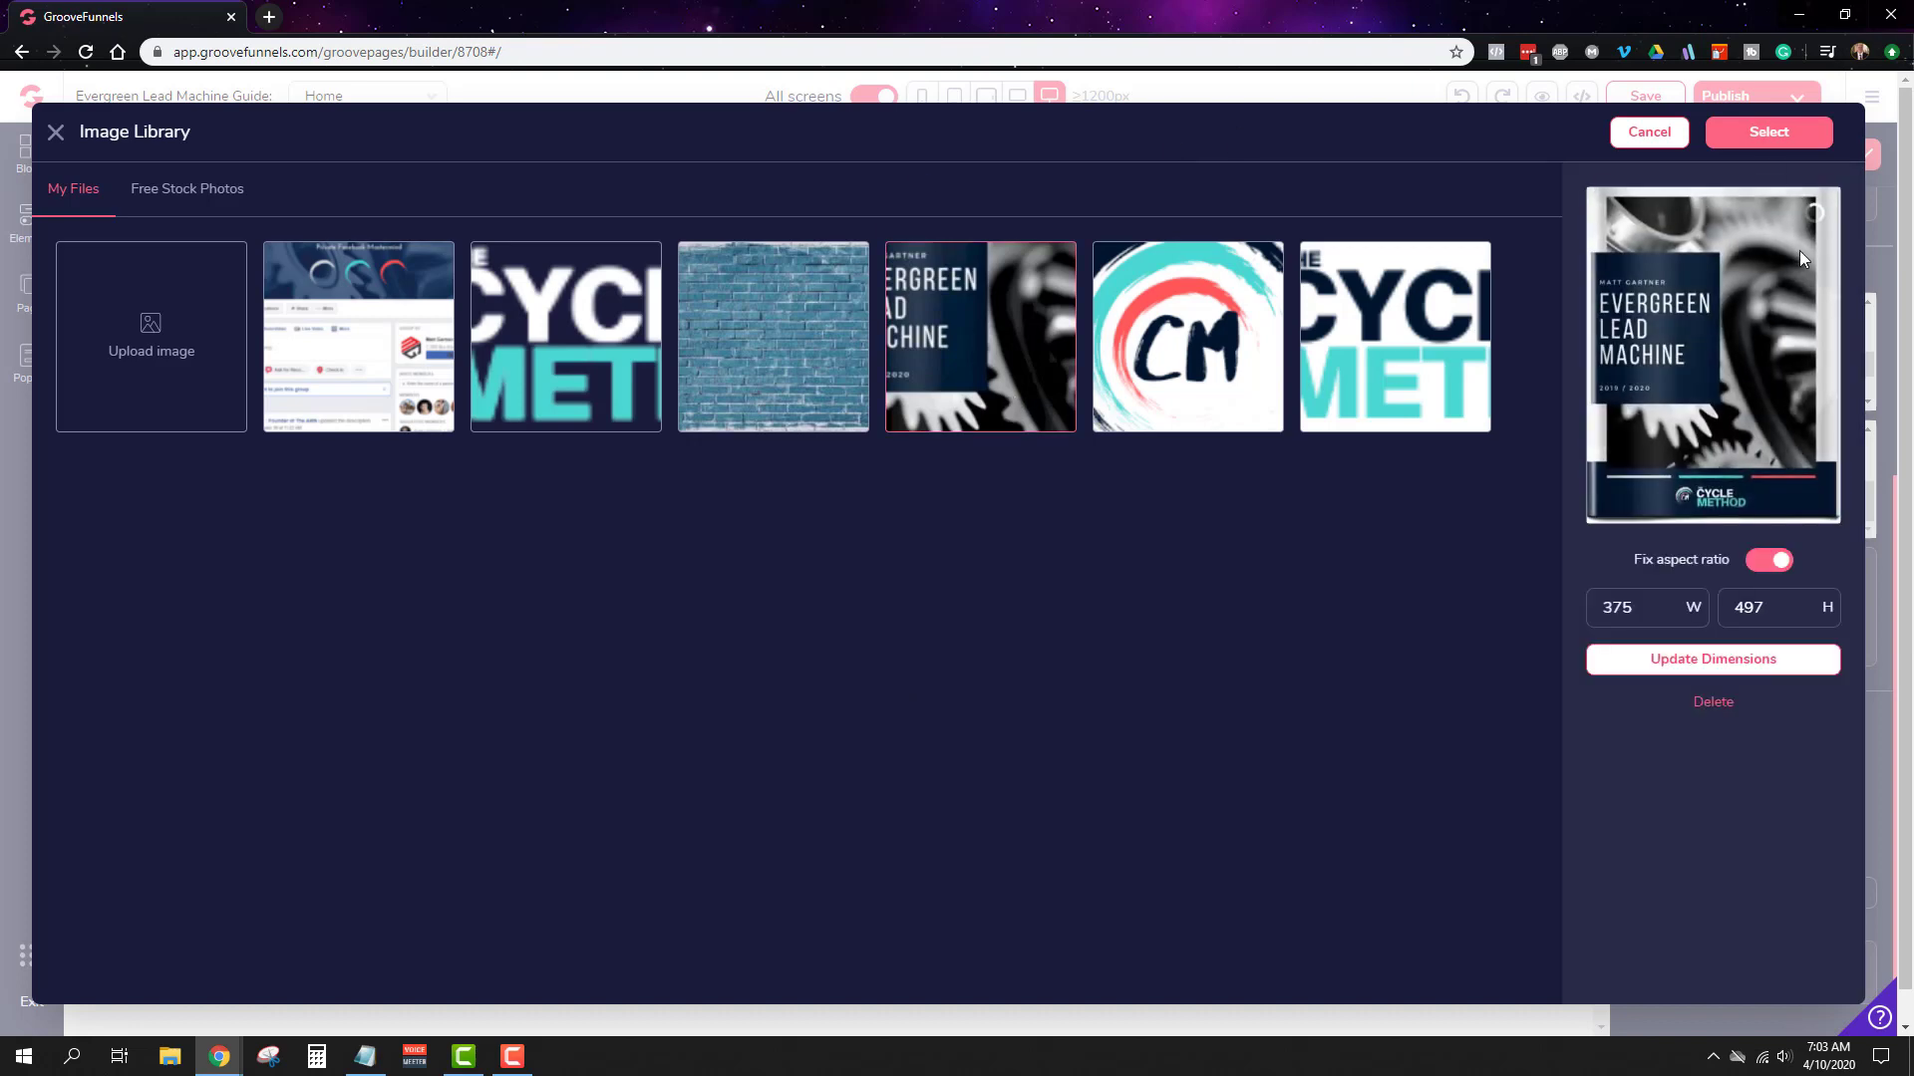
{"action": "left_click", "coordinate": [1791, 144]}
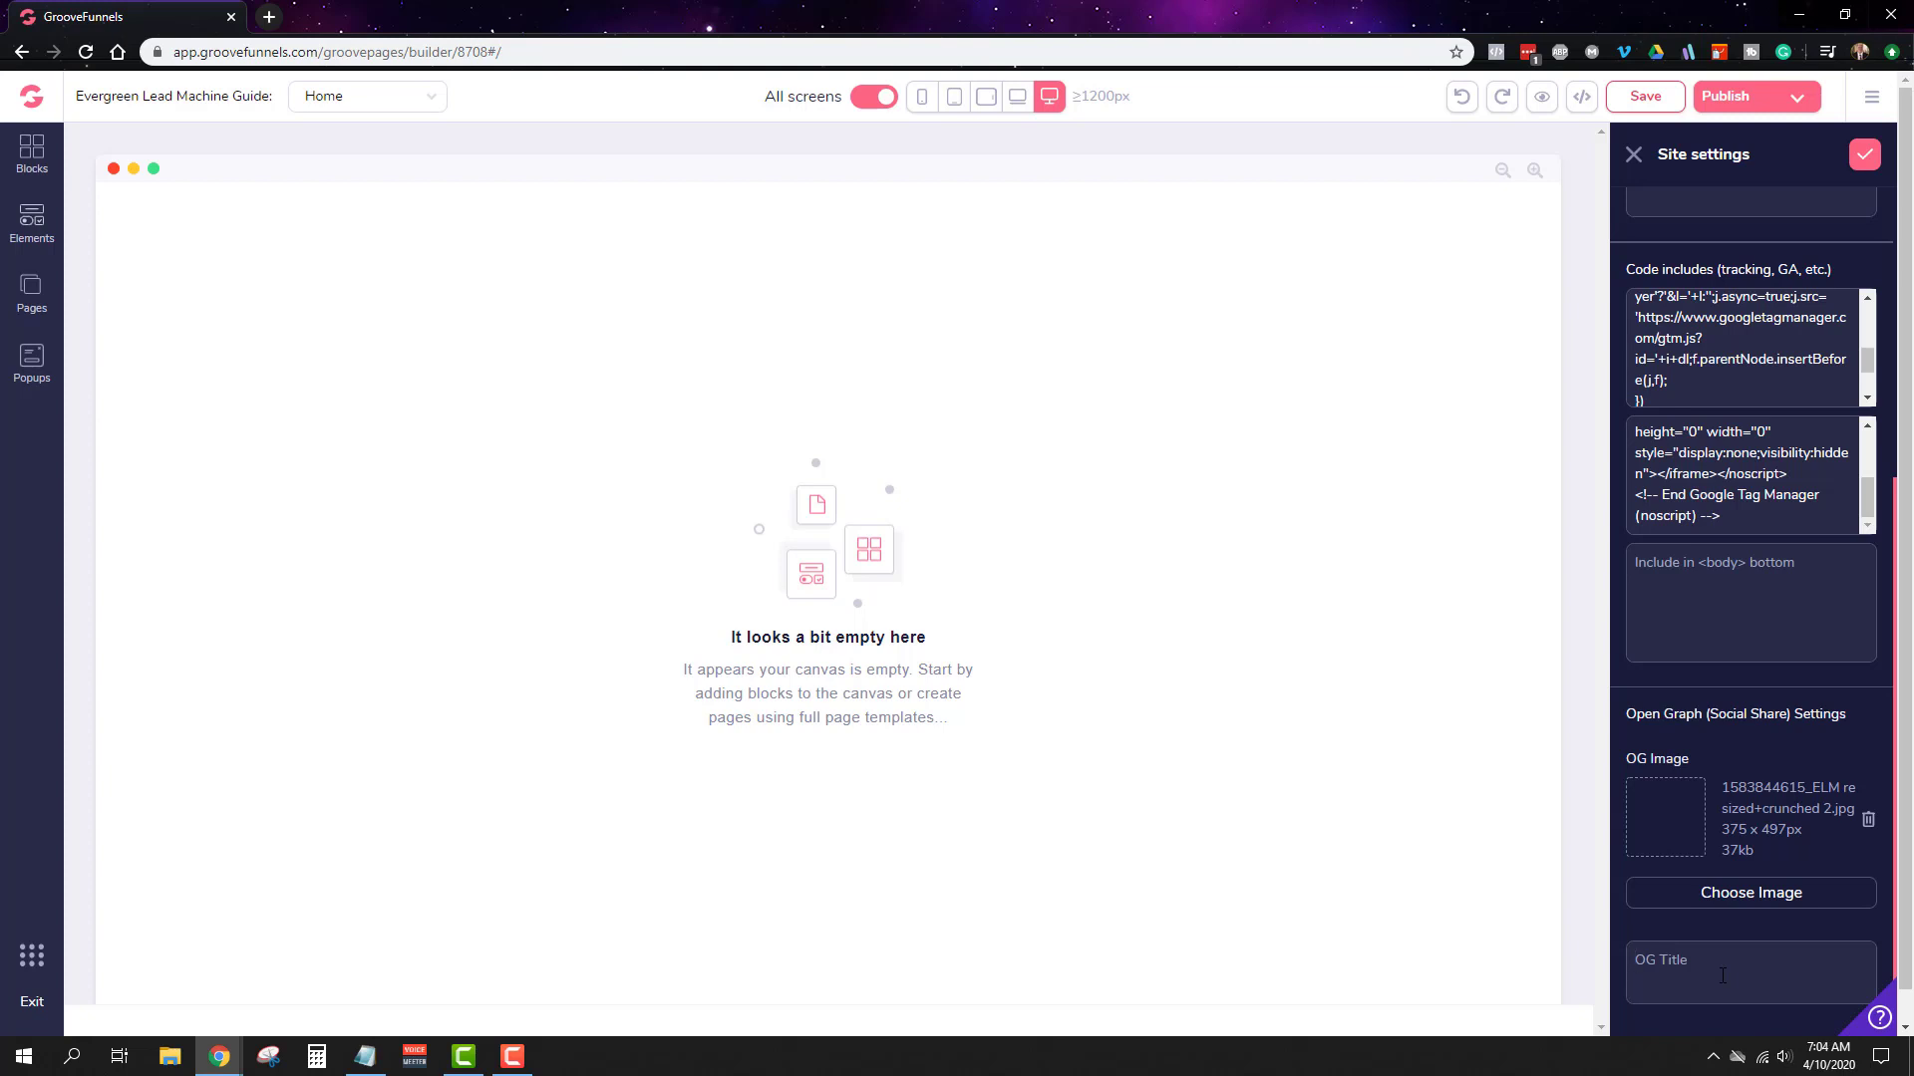
- Apply the site settings and save the site
{"action": "scroll", "coordinate": [1721, 697], "scroll_direction": "up", "scroll_amount": 5}
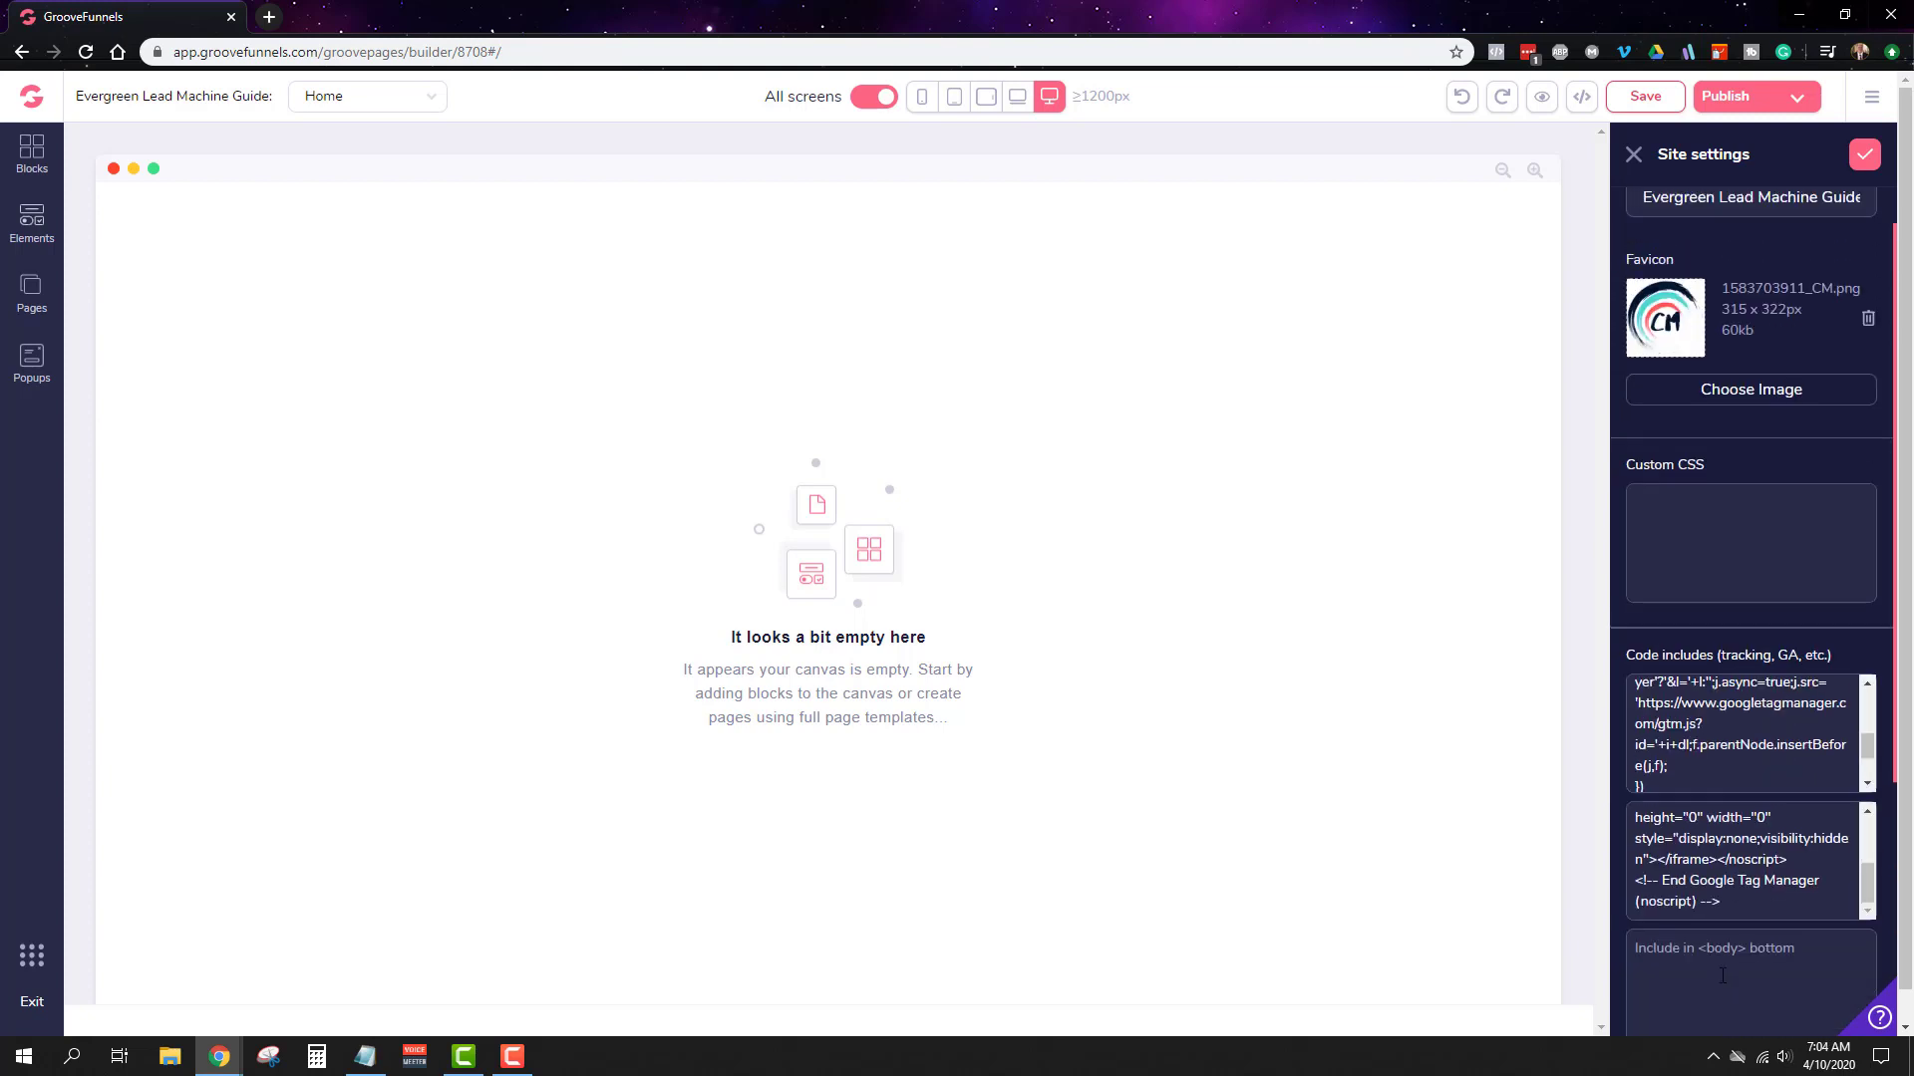
{"action": "left_click", "coordinate": [1872, 163]}
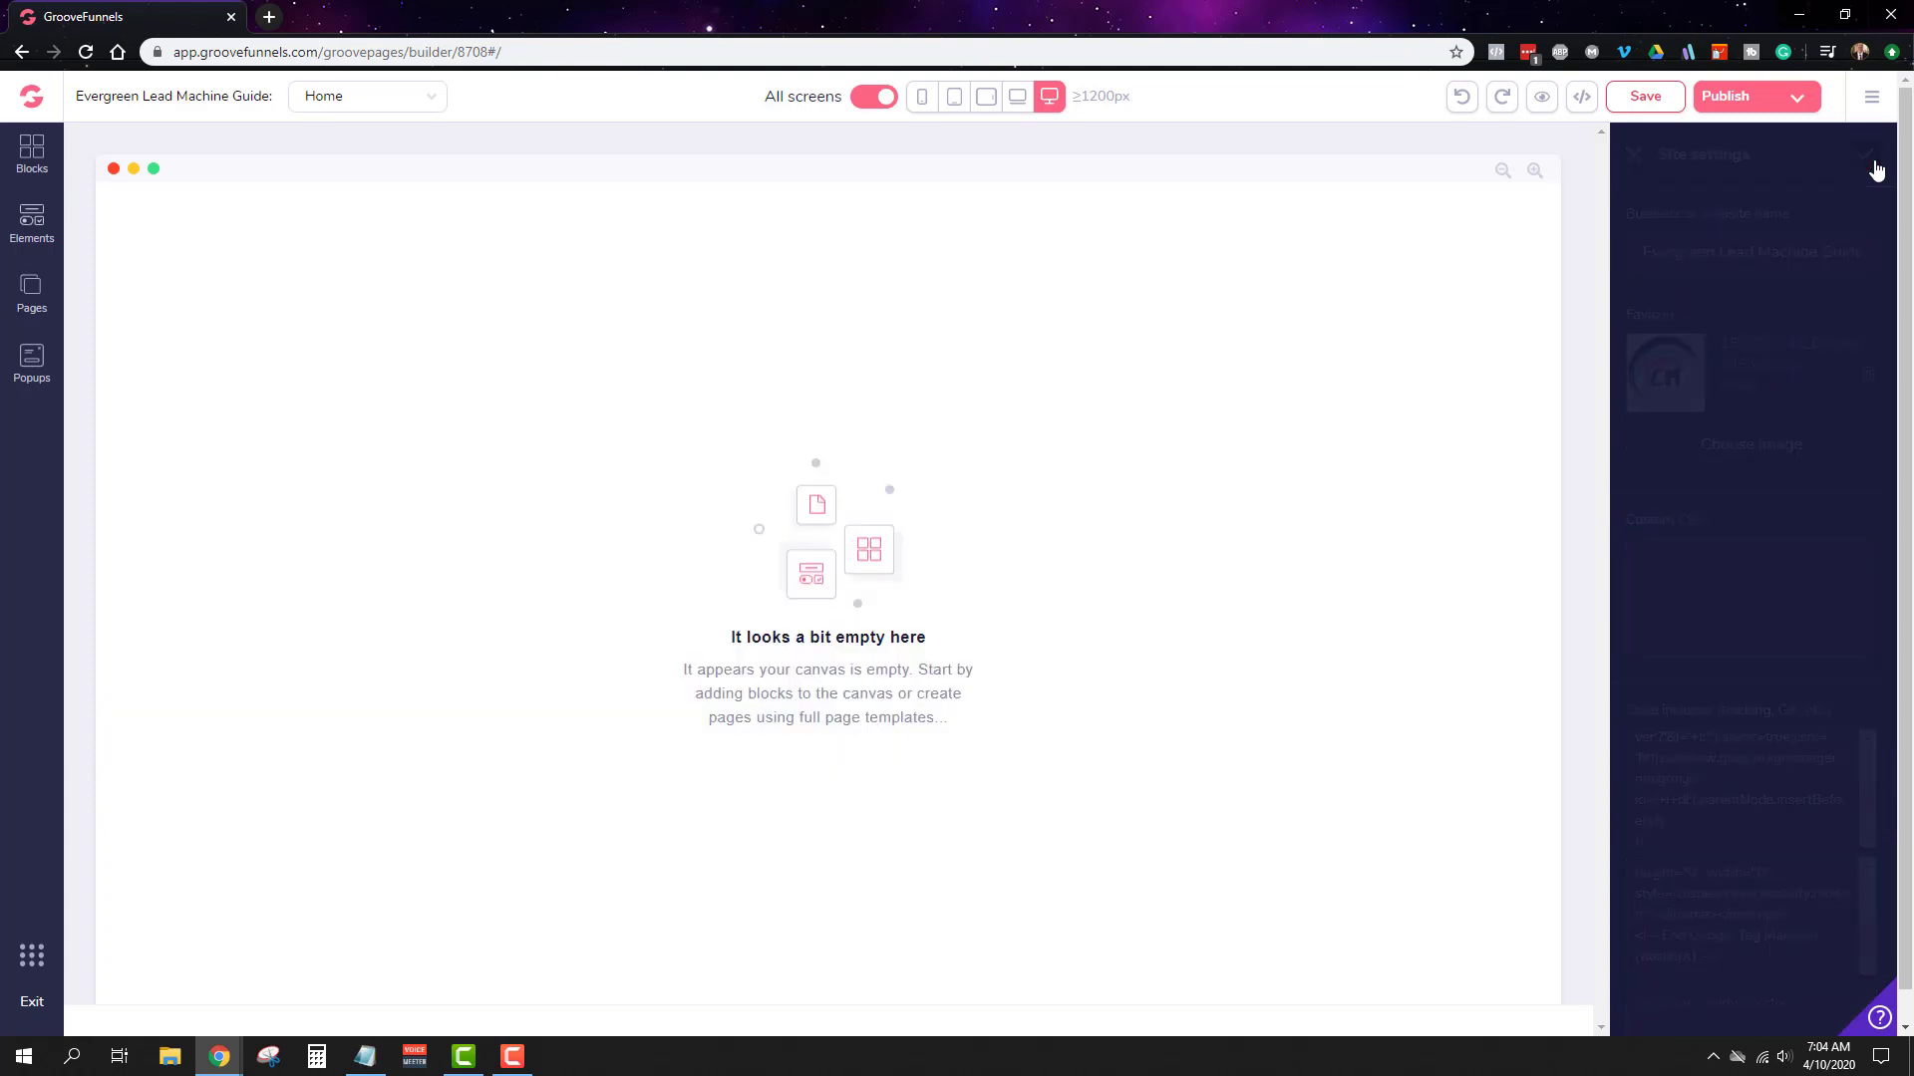
{"action": "left_click", "coordinate": [1673, 94]}
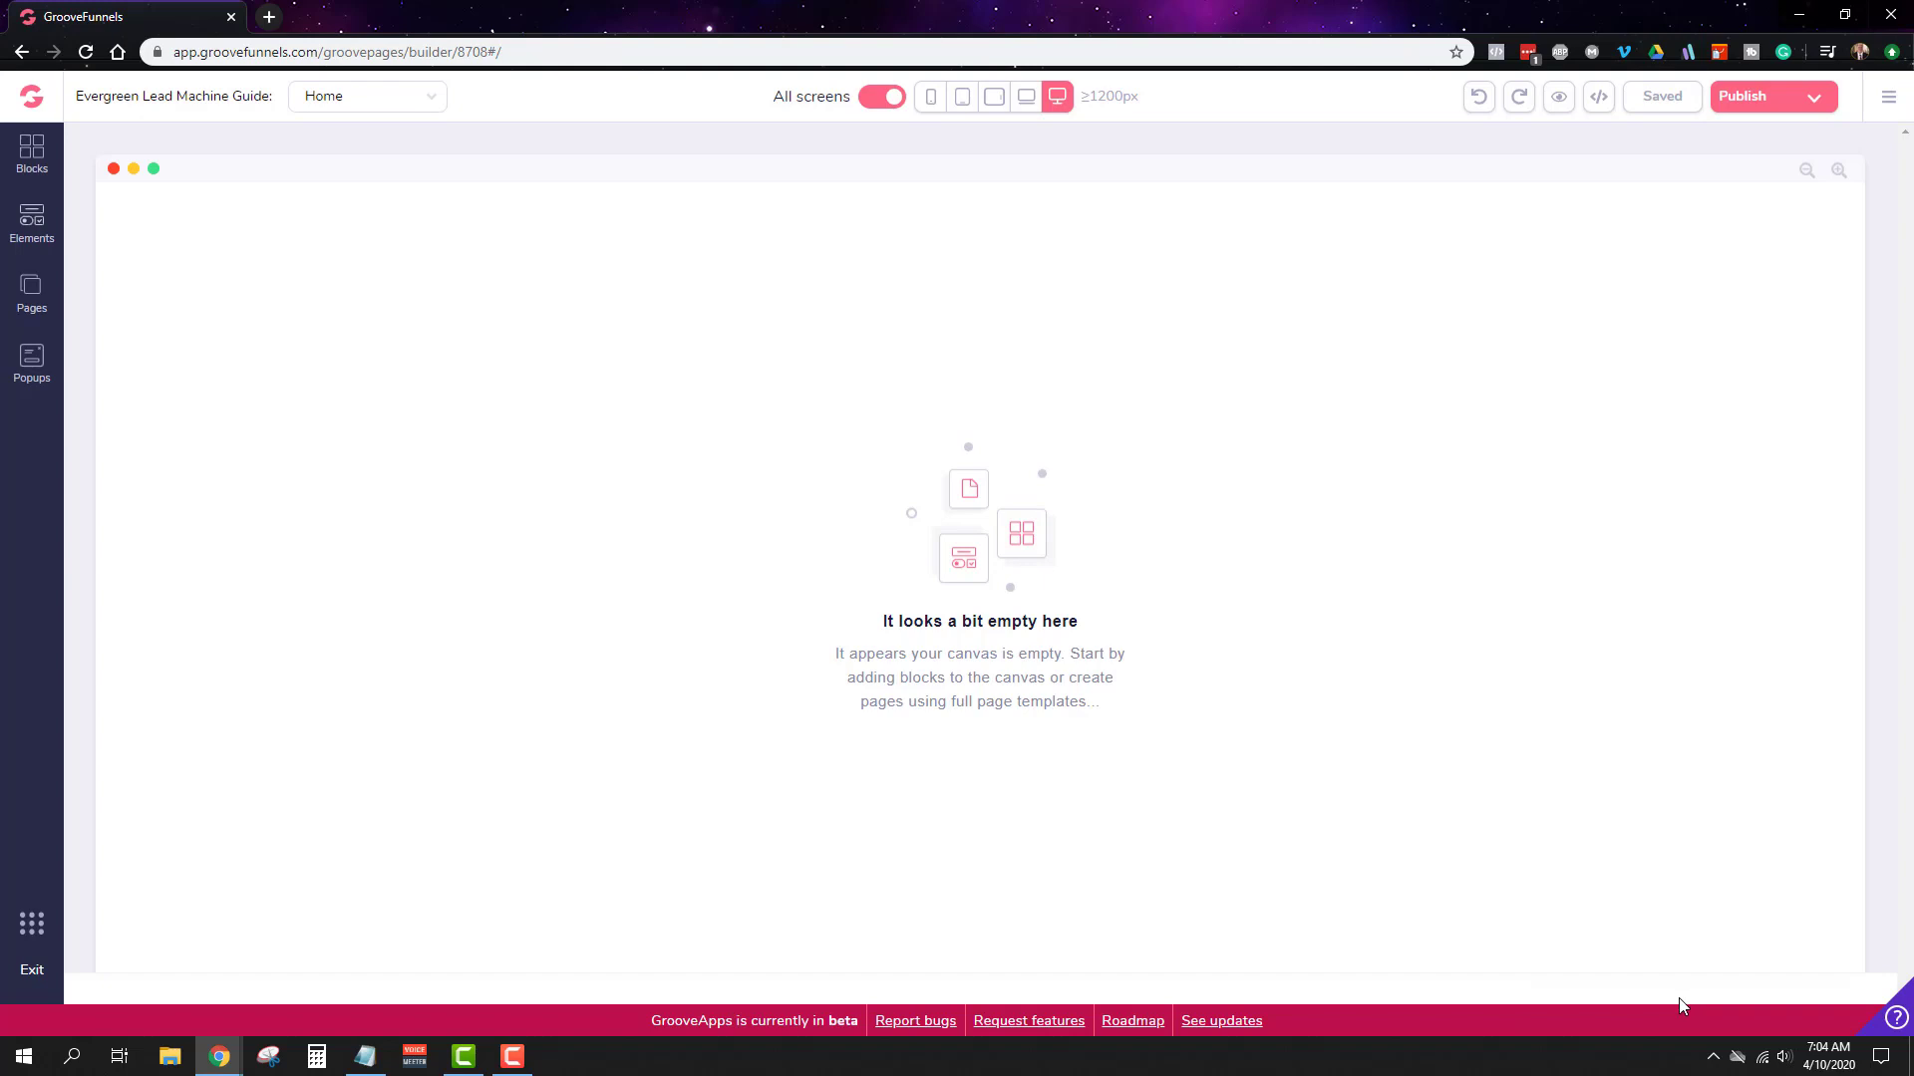
- Publish the site on a hosted GroovePages subdomain named exampleelmguide
{"action": "left_click", "coordinate": [1820, 108]}
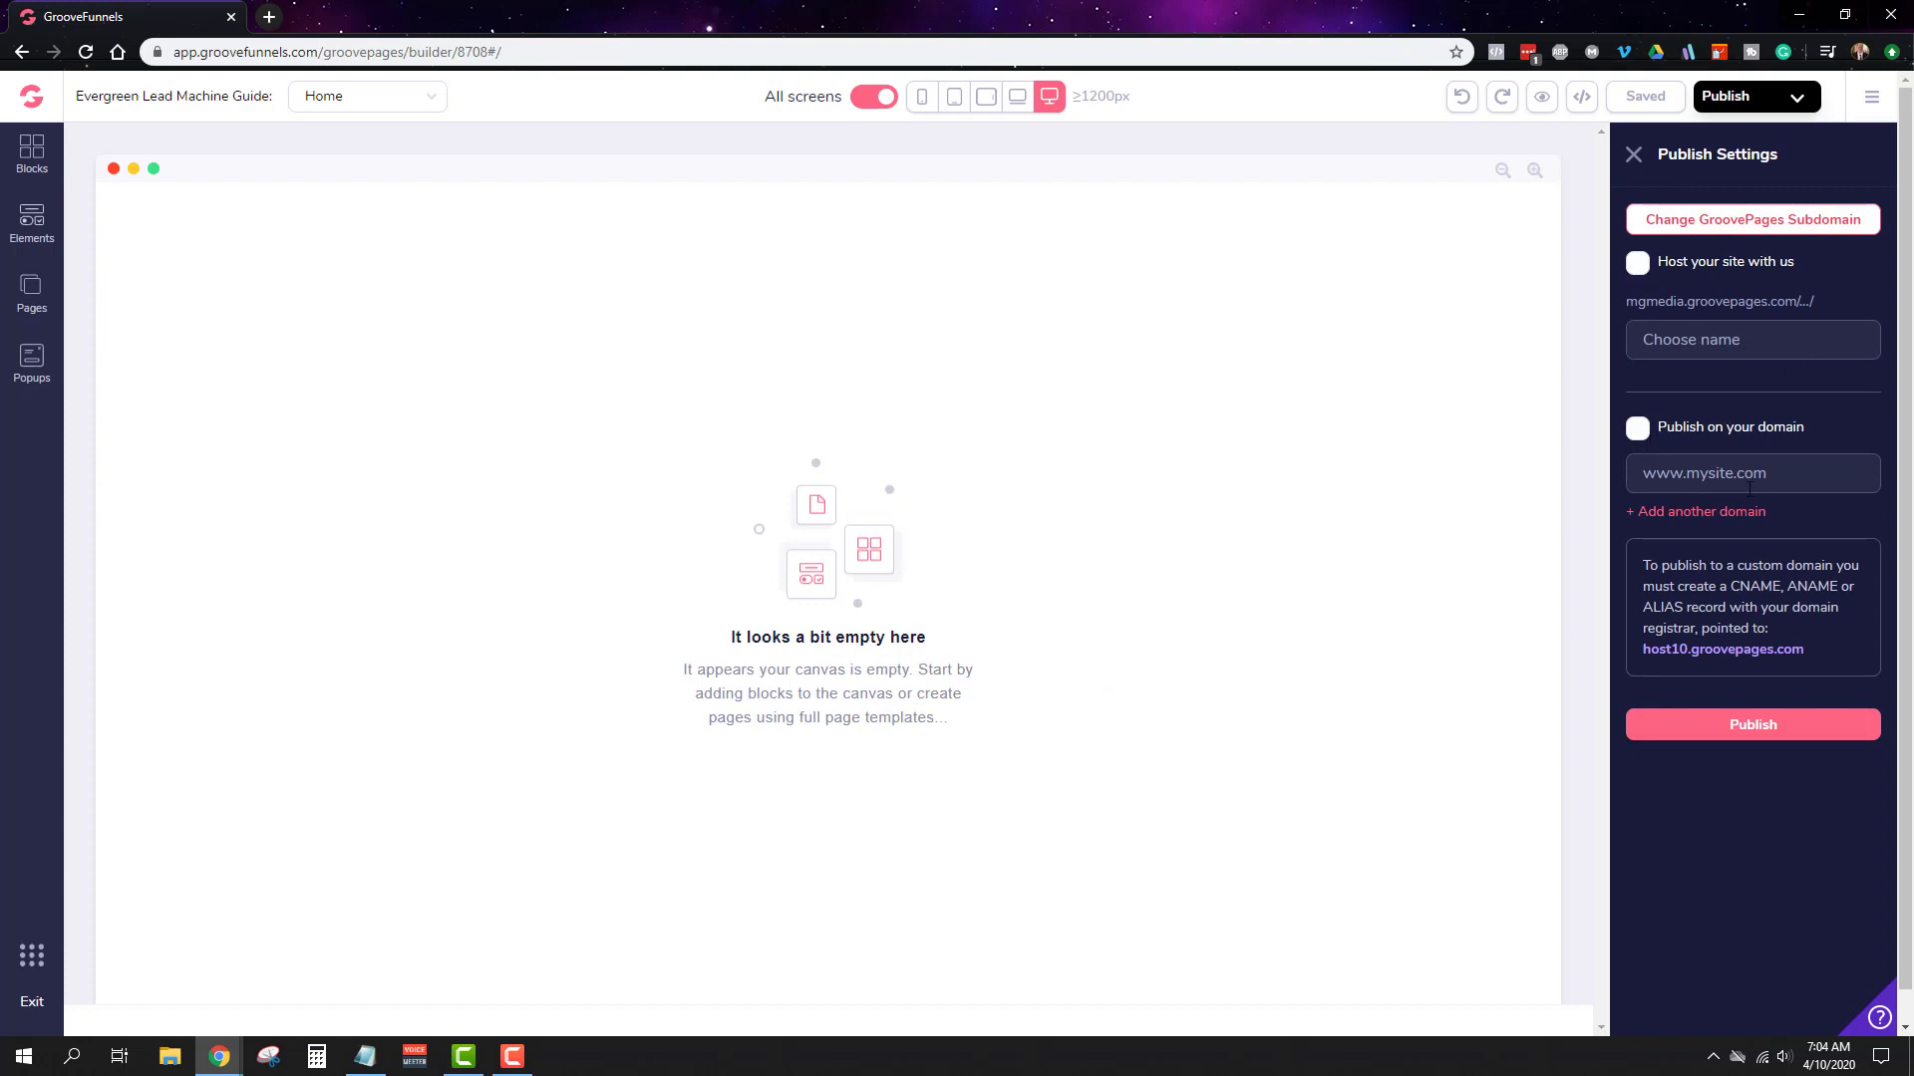
{"action": "left_click", "coordinate": [1636, 264]}
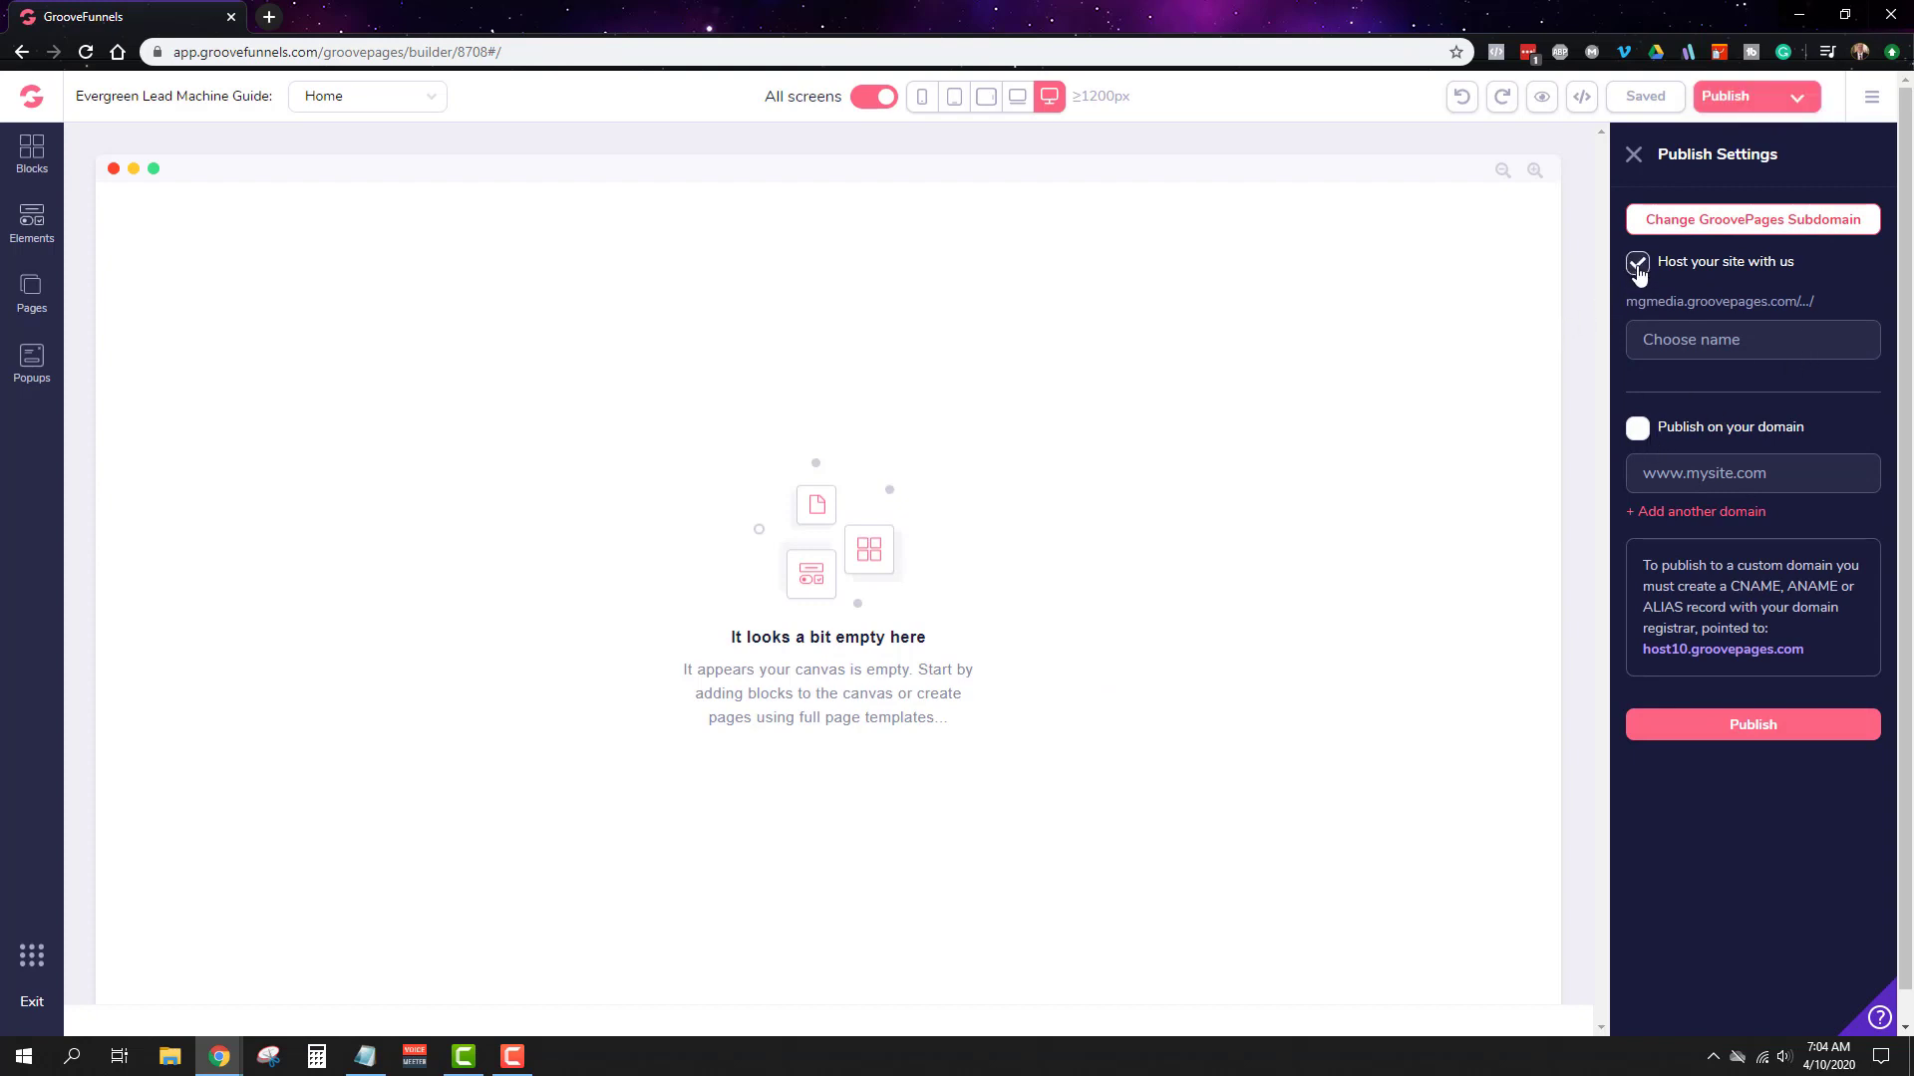
{"action": "left_click", "coordinate": [1816, 343]}
{"action": "type", "text": "exampleelmguide"}
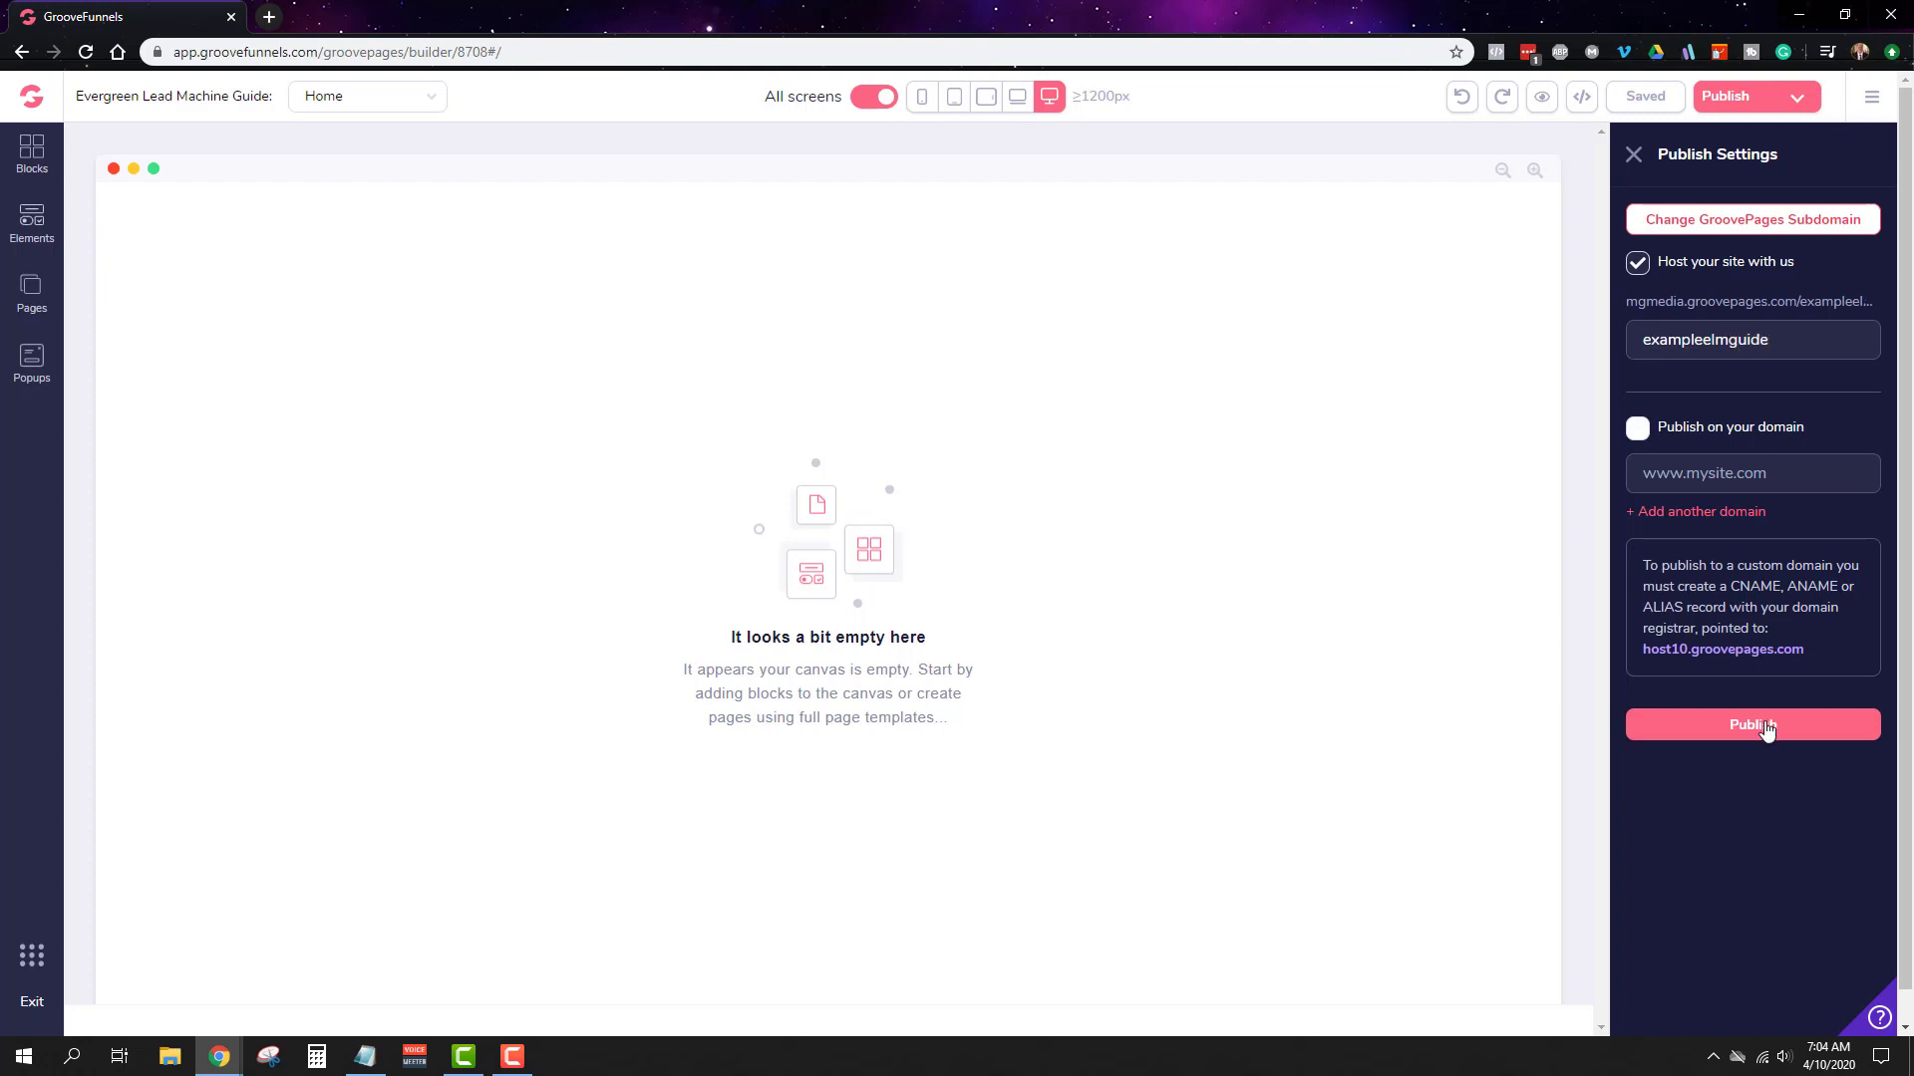
{"action": "left_click", "coordinate": [1767, 732]}
{"action": "left_click", "coordinate": [1635, 154]}
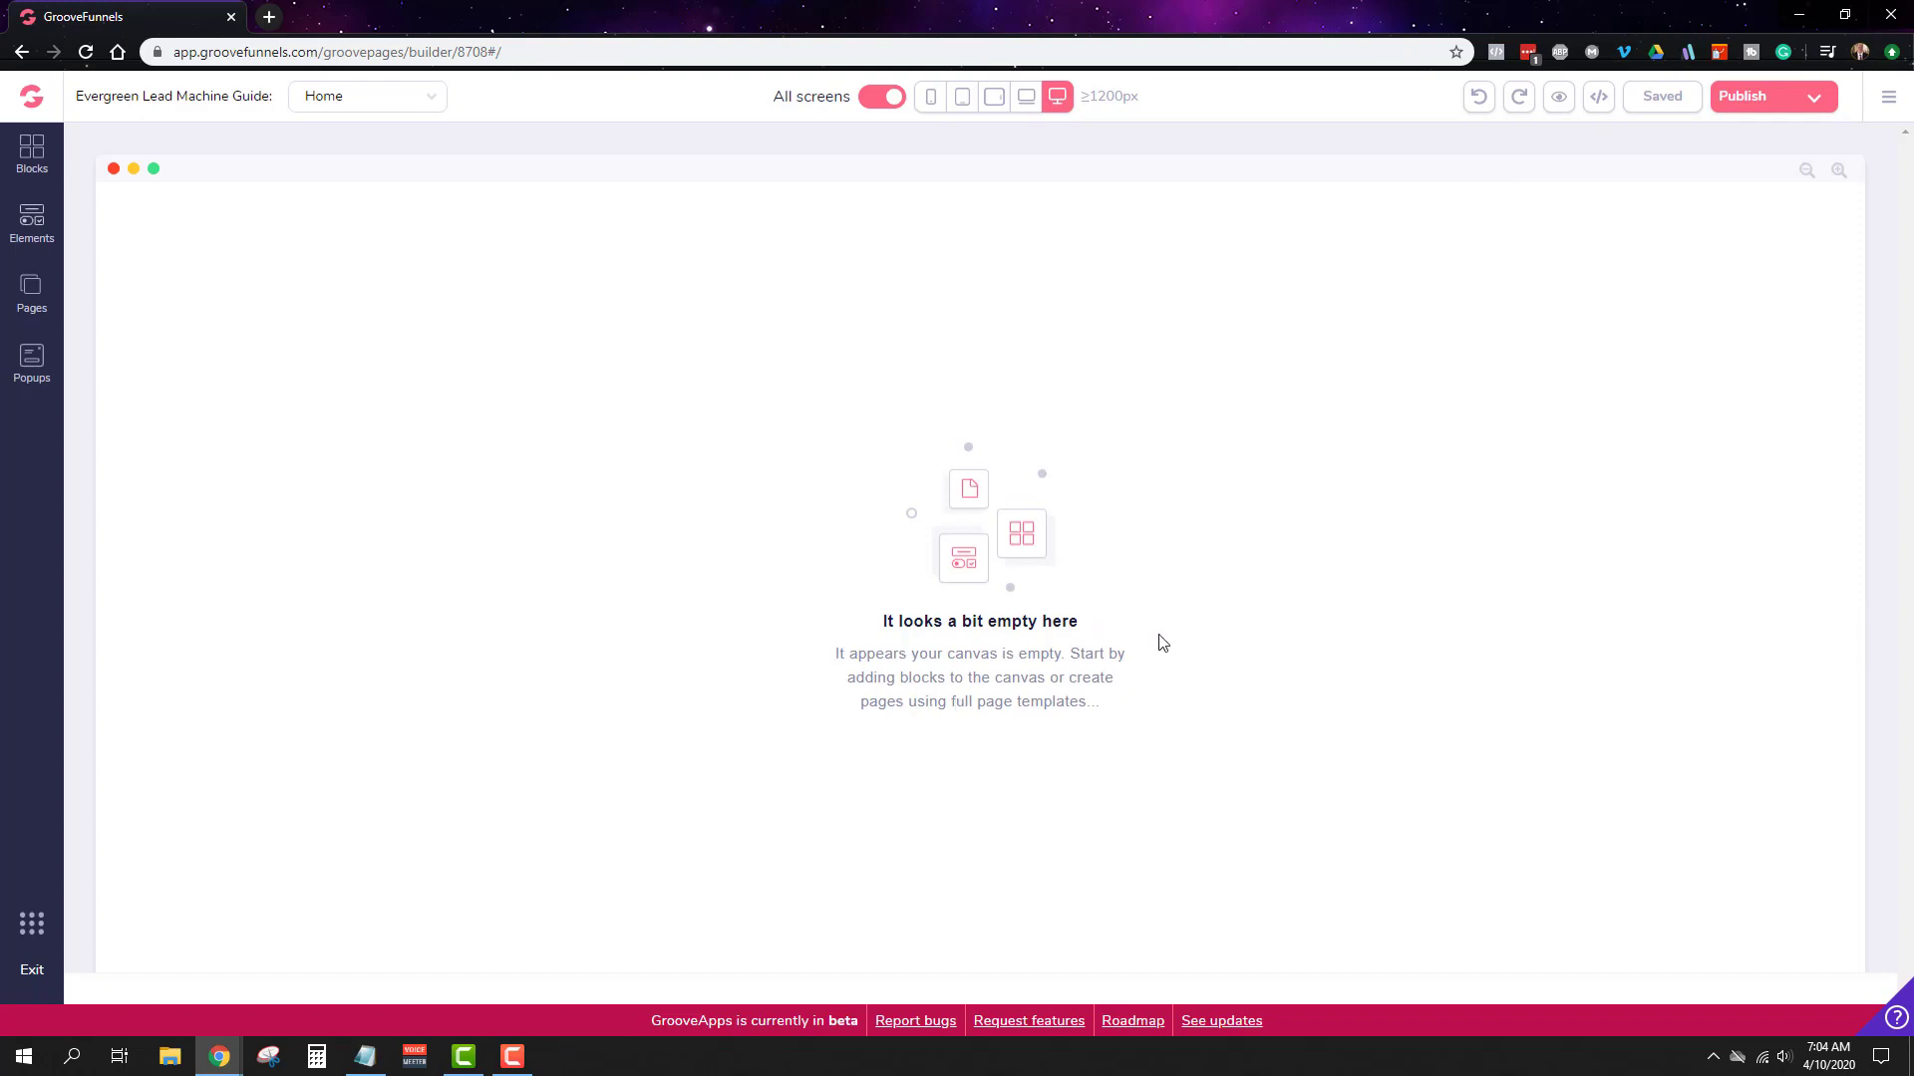
- Drag a container, a two-column layout and a one-column layout onto the empty canvas
{"action": "left_click", "coordinate": [35, 167]}
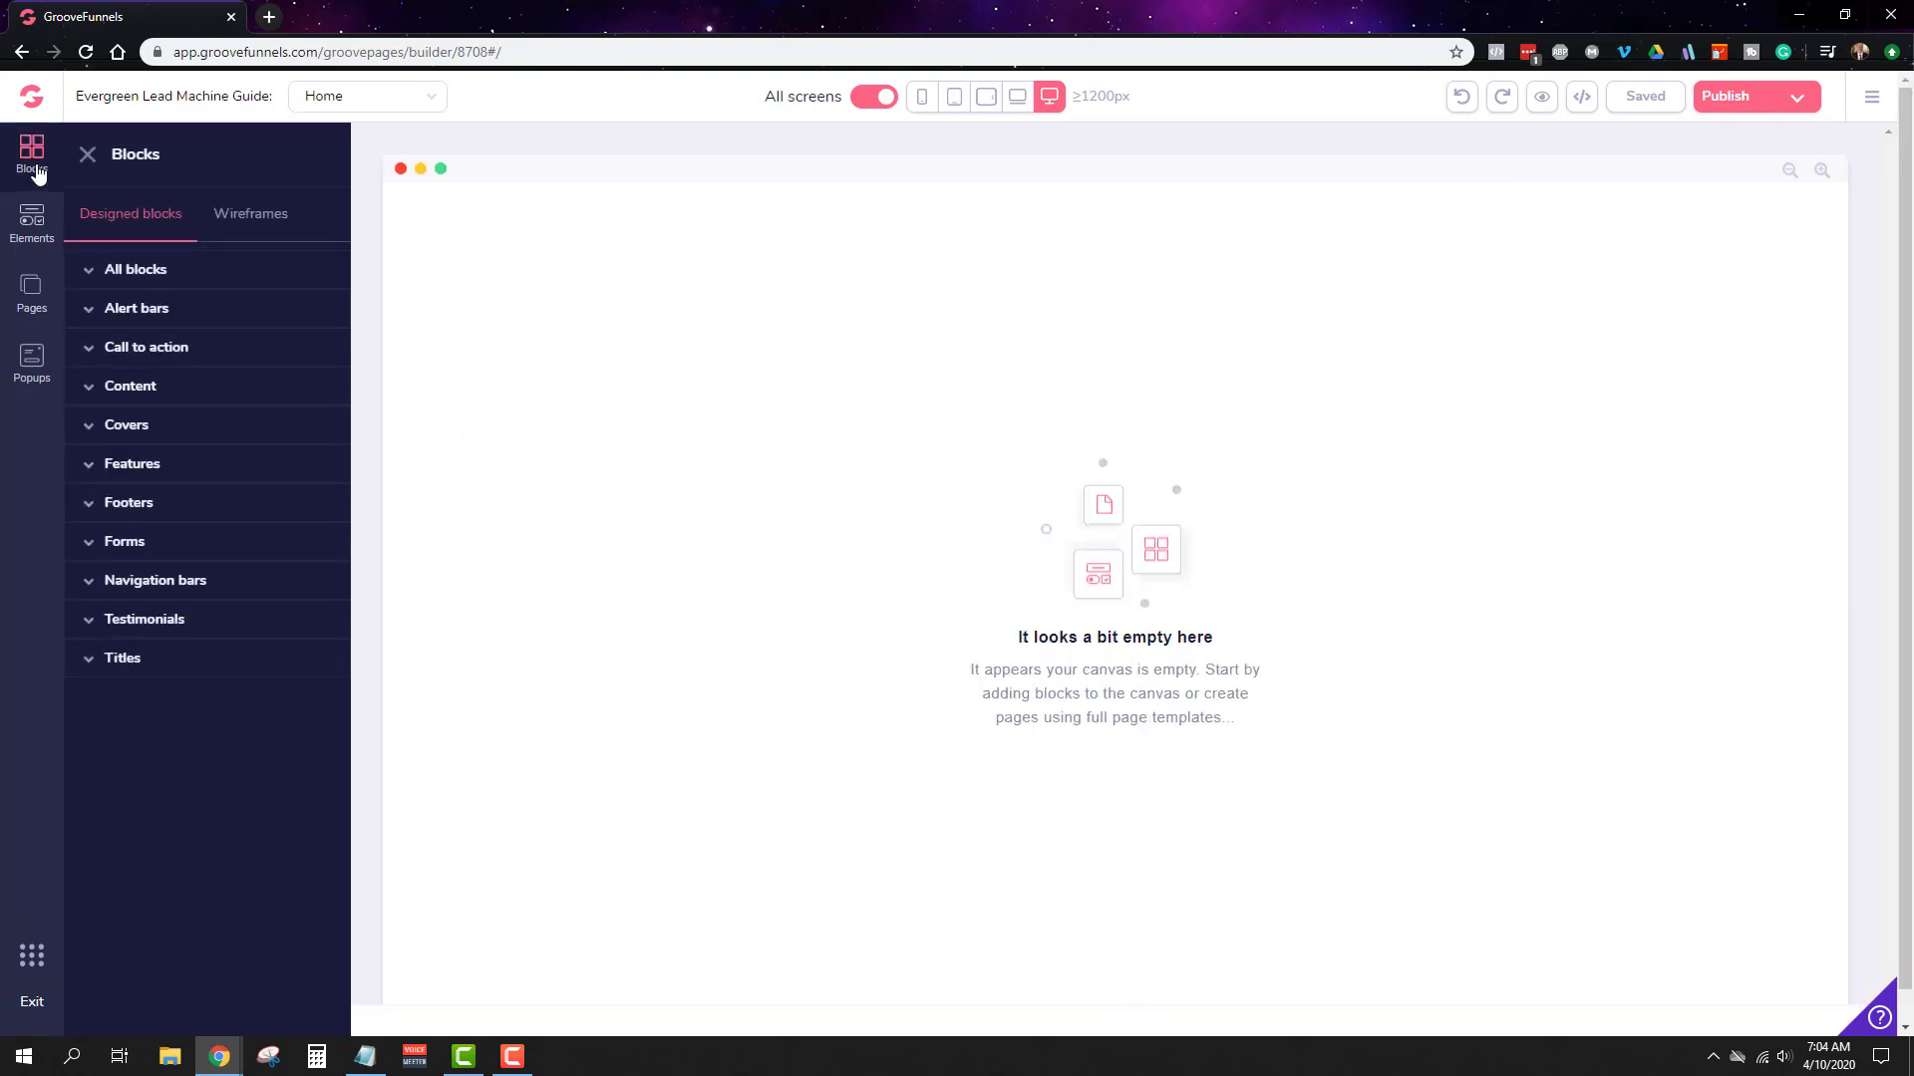
{"action": "left_click", "coordinate": [141, 271]}
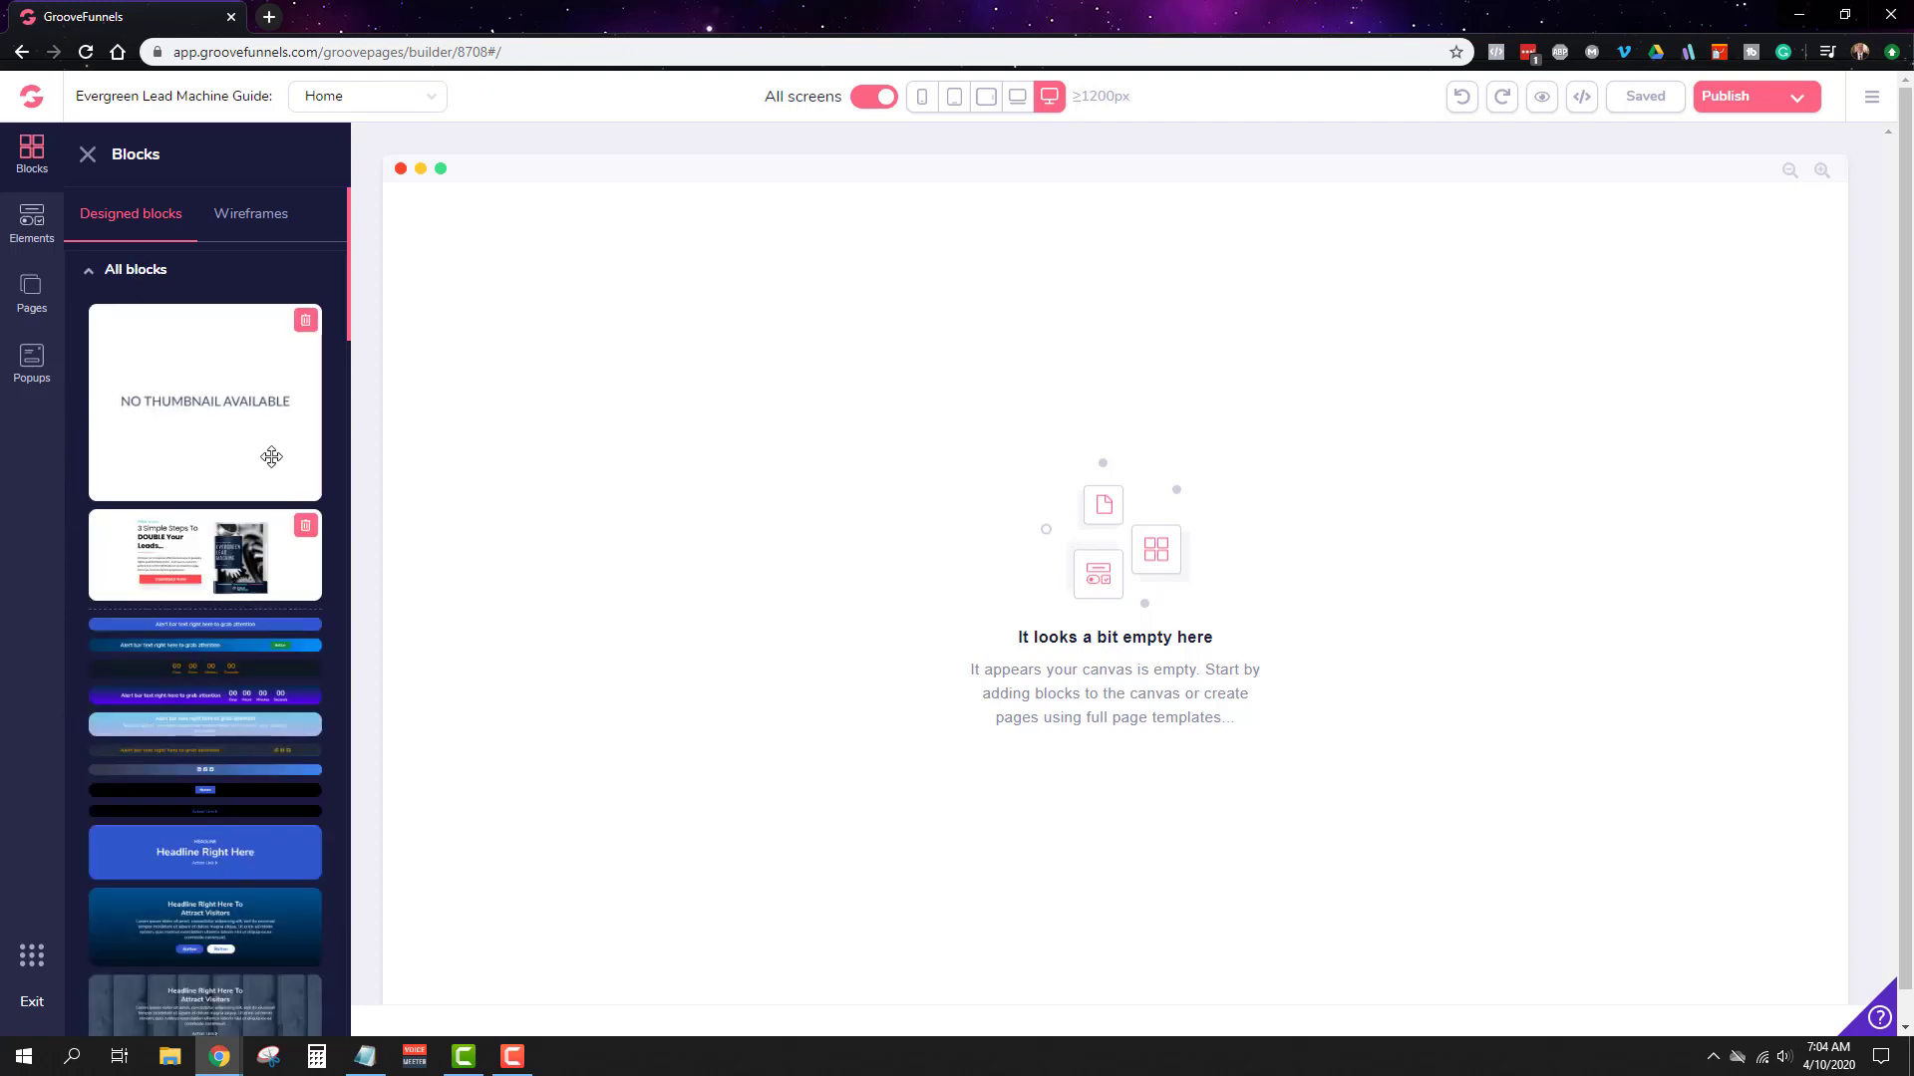
{"action": "left_click", "coordinate": [32, 224]}
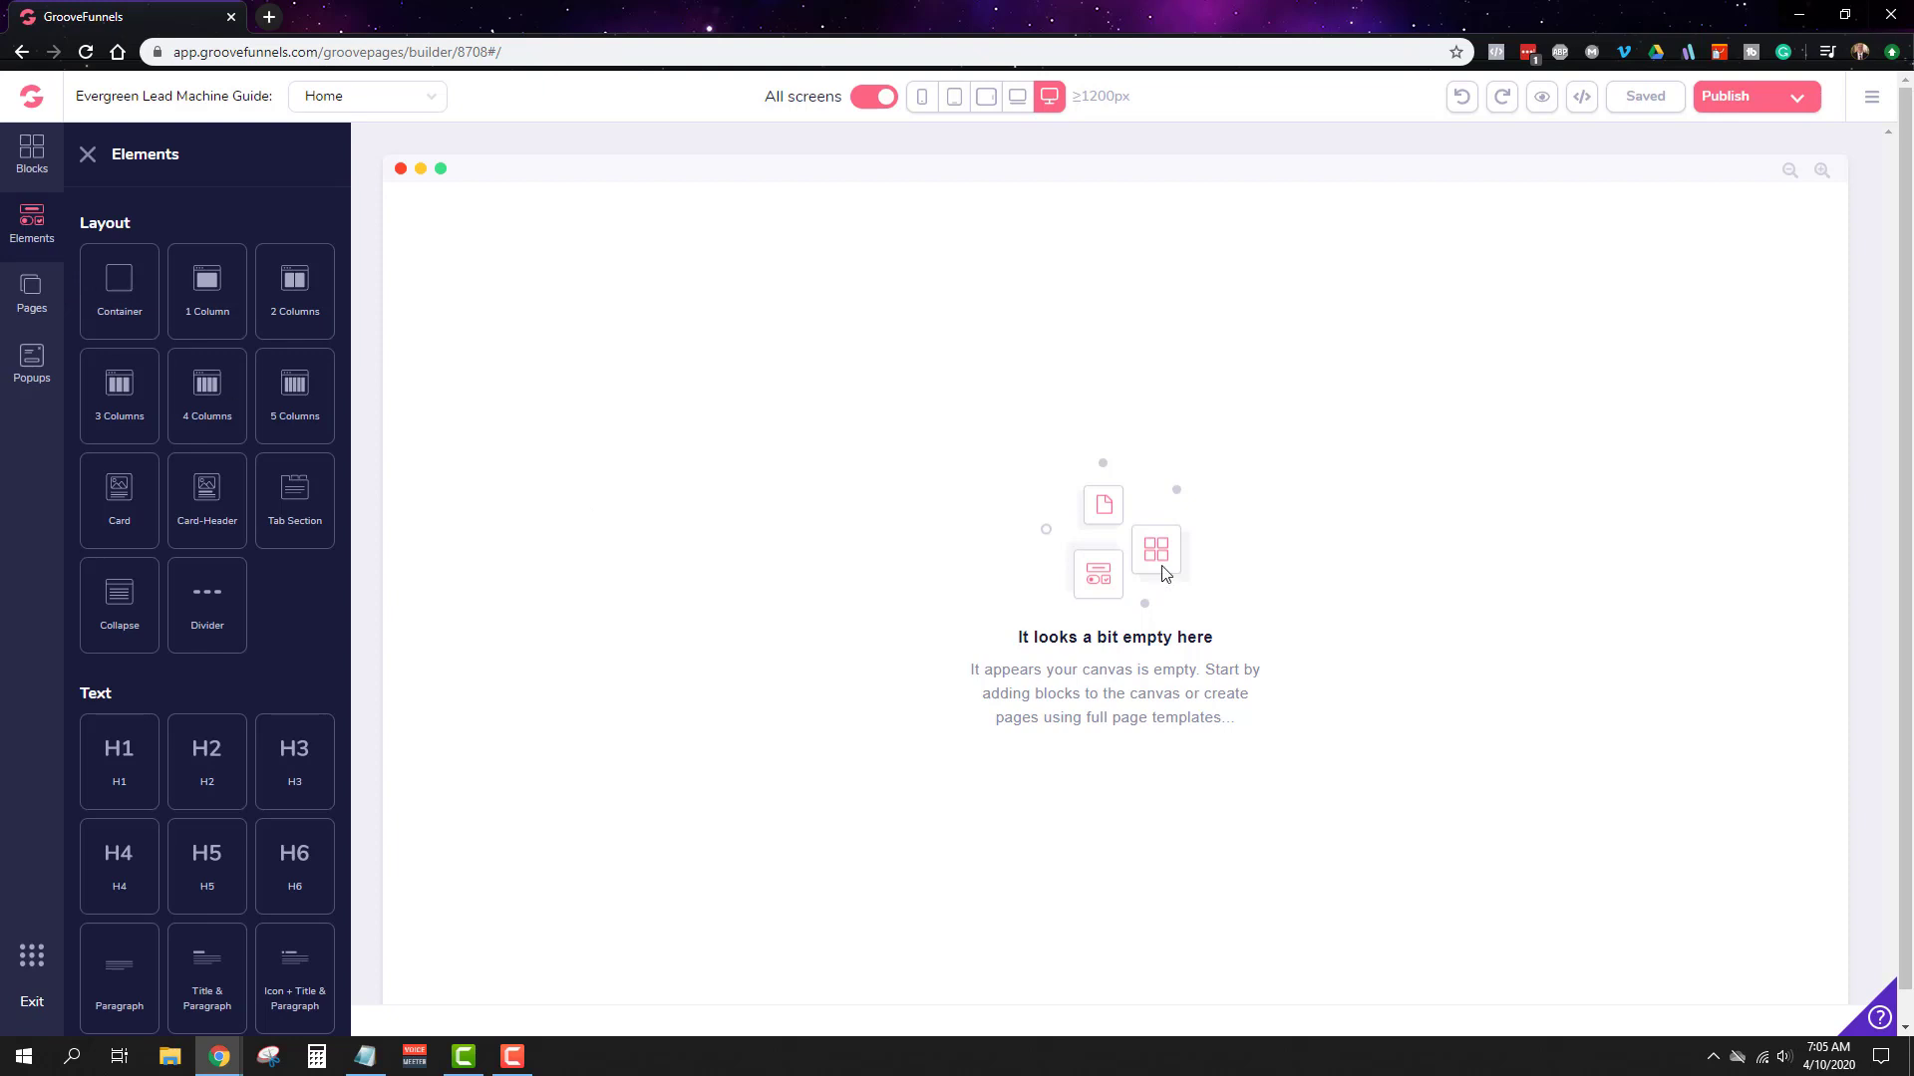
{"action": "left_click_drag", "start_coordinate": [140, 299], "coordinate": [1333, 259]}
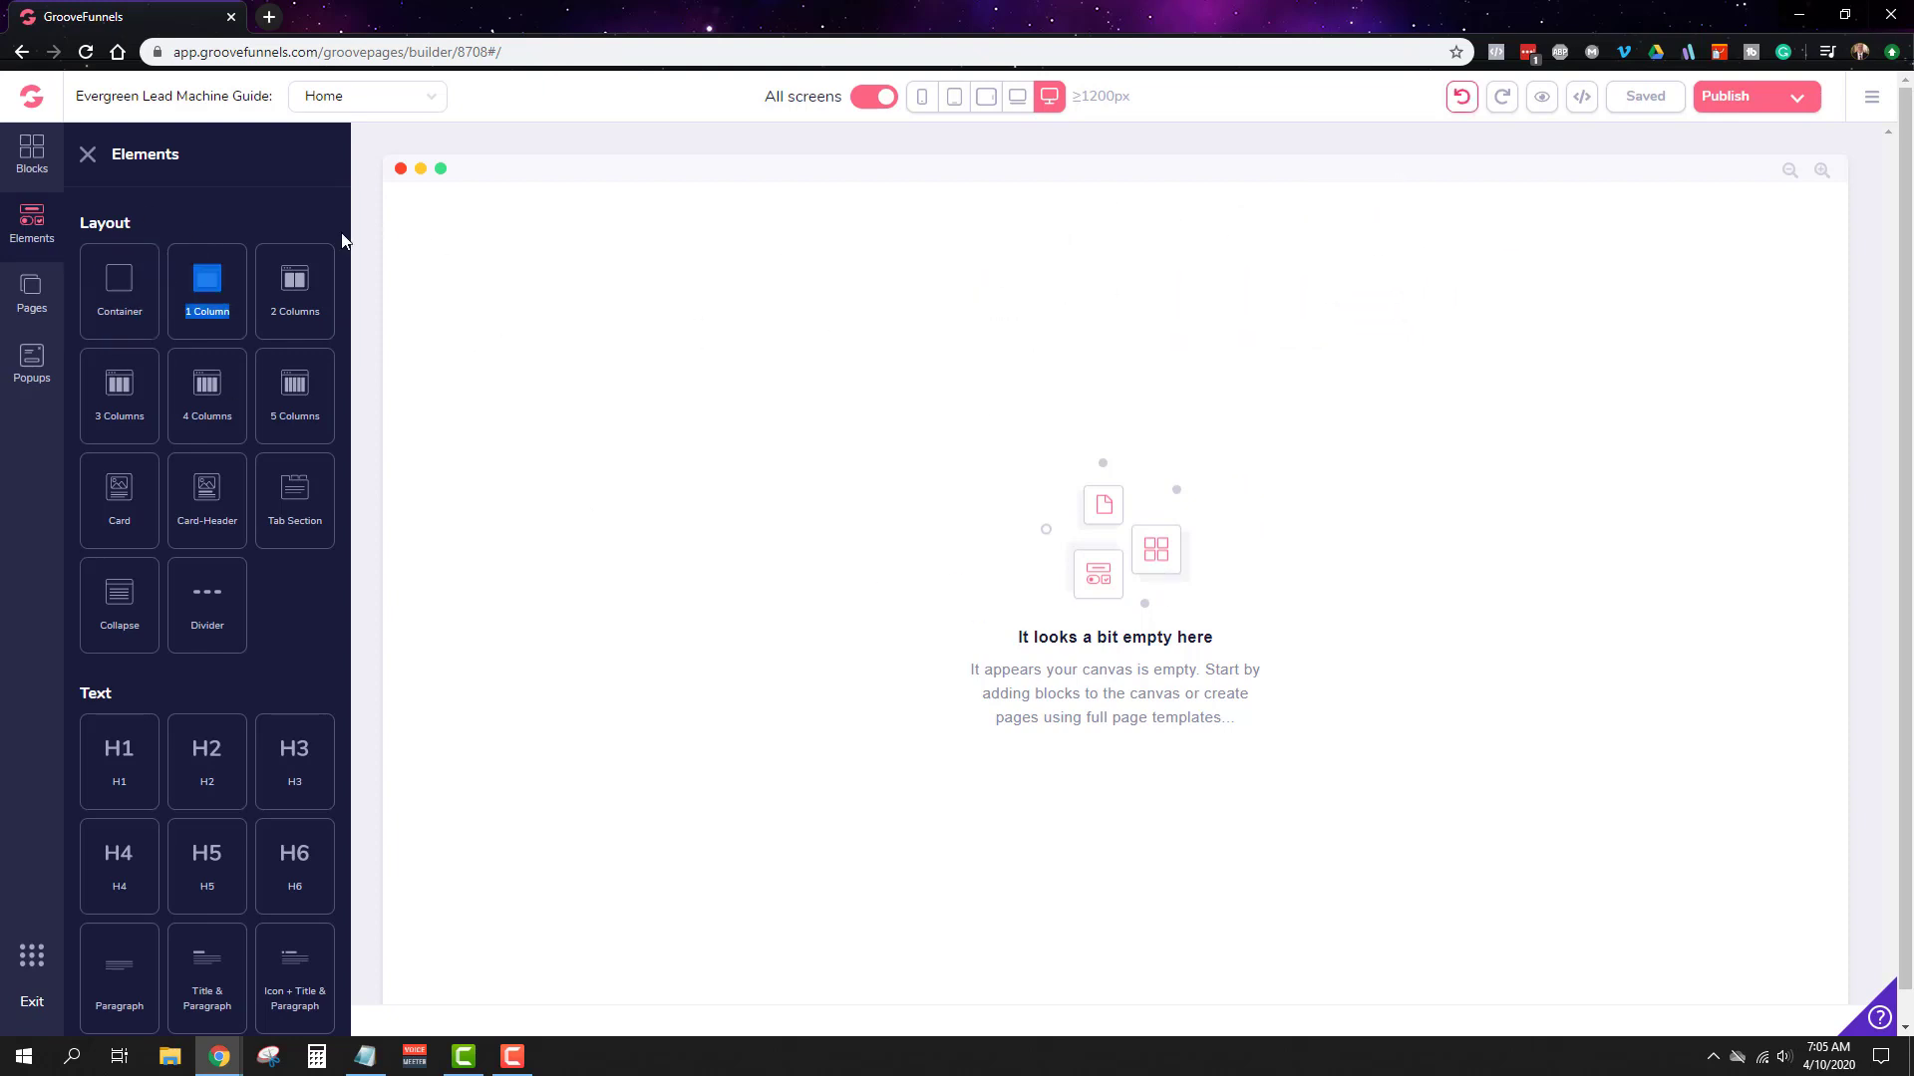
{"action": "left_click_drag", "start_coordinate": [306, 280], "coordinate": [607, 385]}
{"action": "left_click_drag", "start_coordinate": [219, 279], "coordinate": [1112, 357]}
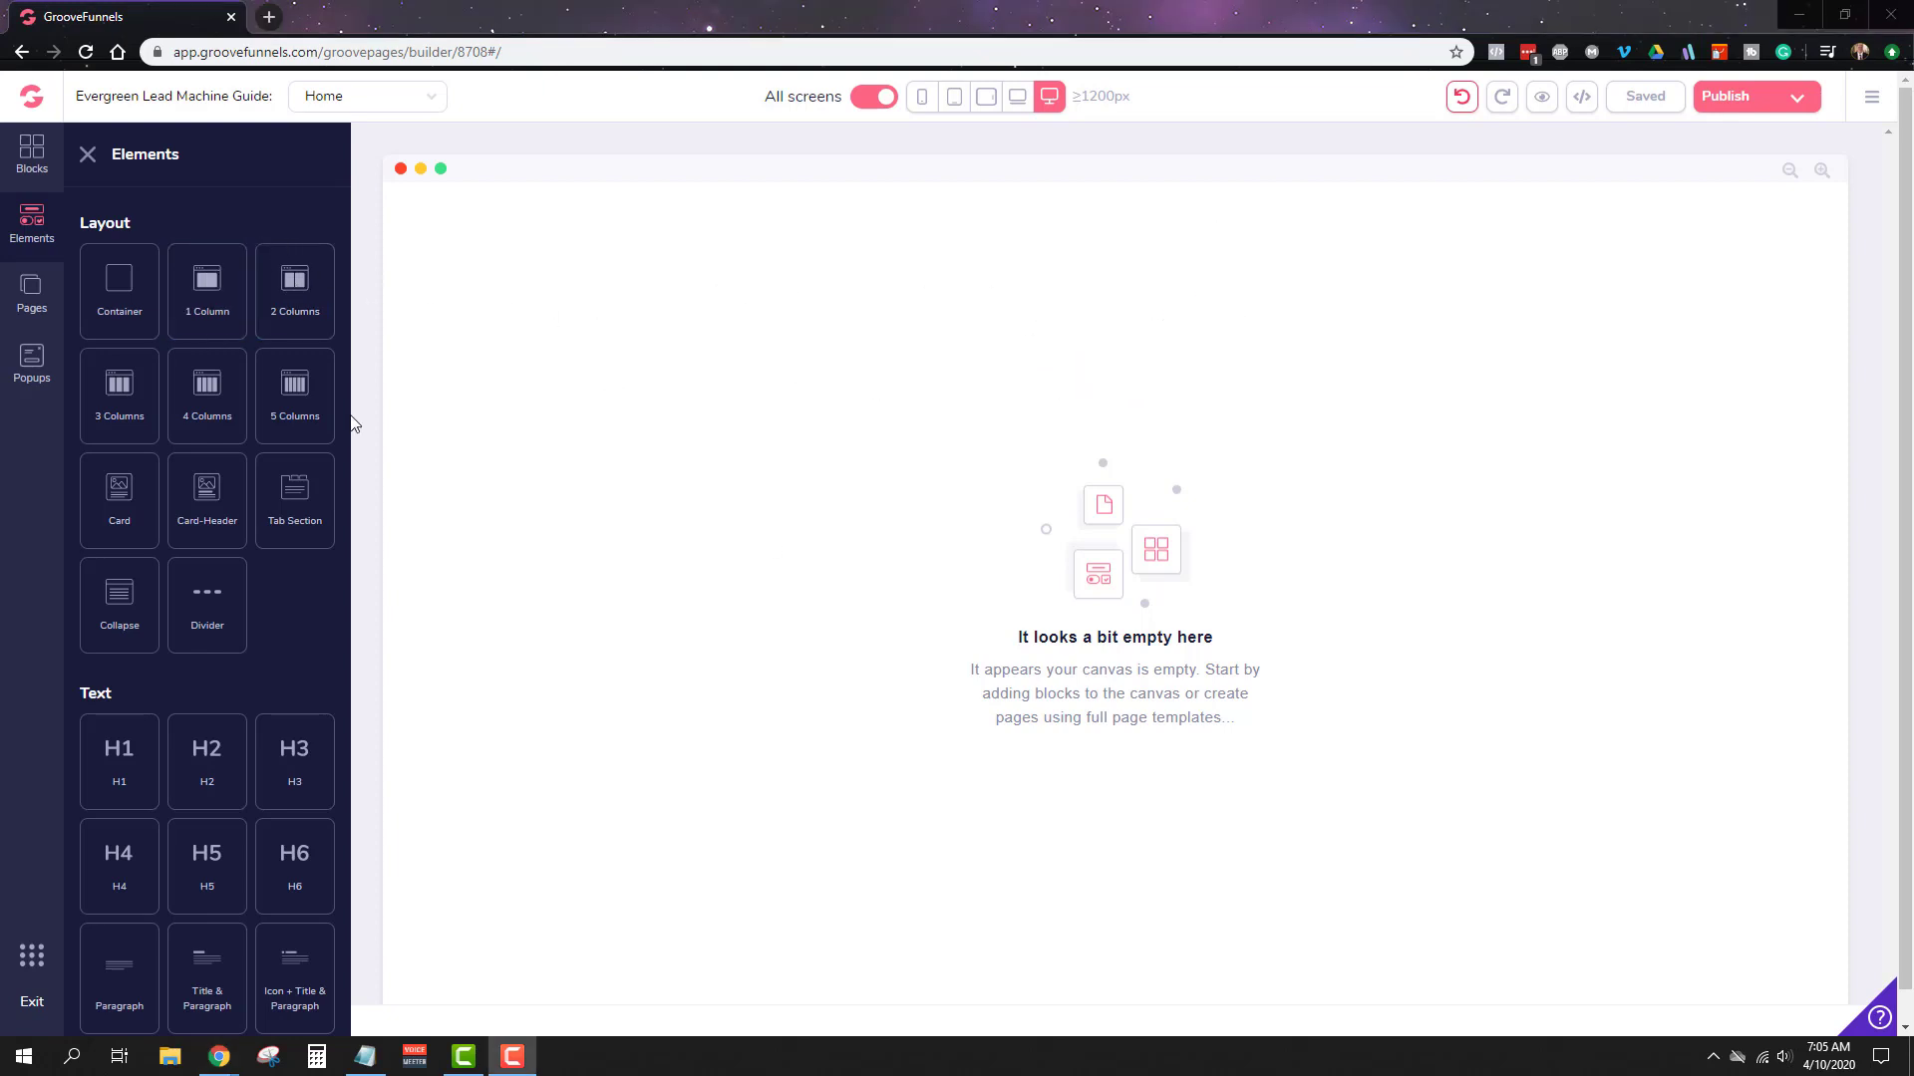
- Add the headline-with-image call-to-action wireframe block to the Home page
{"action": "left_click", "coordinate": [31, 158]}
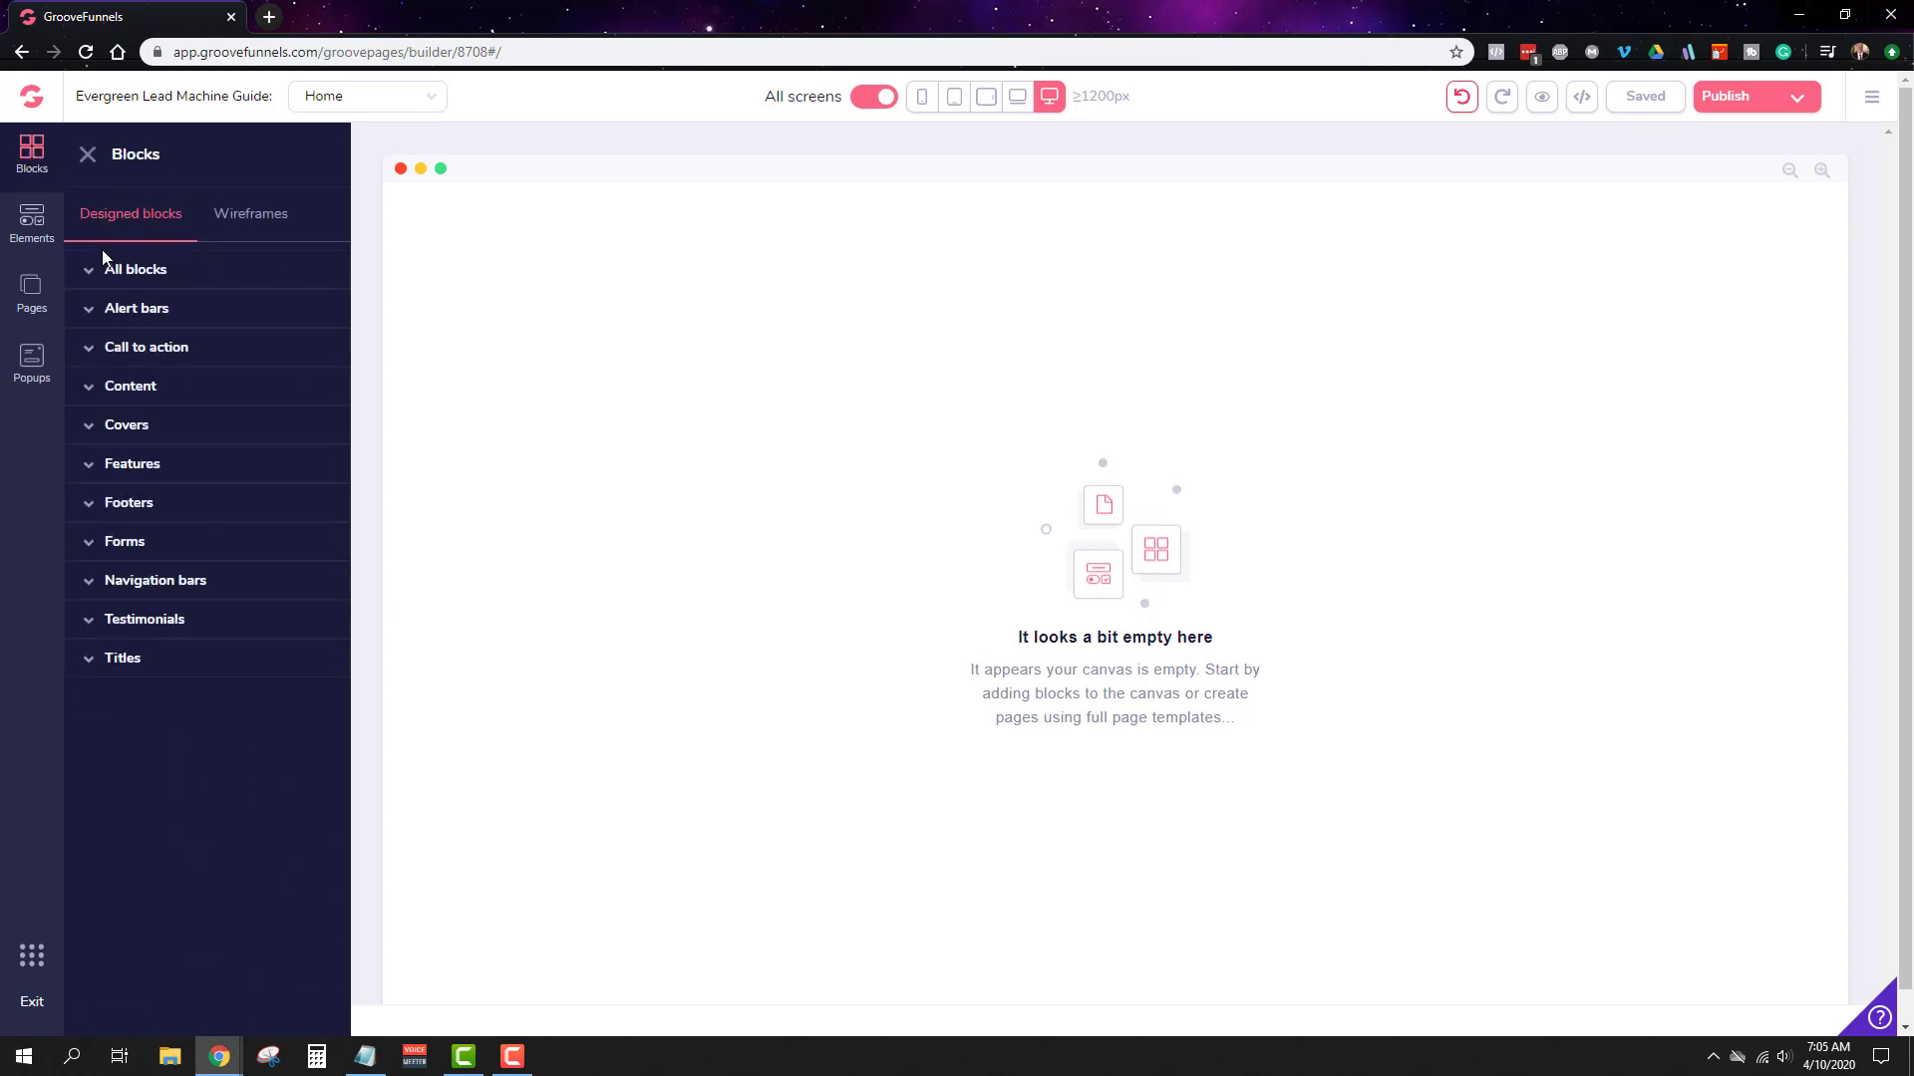
{"action": "left_click", "coordinate": [98, 345]}
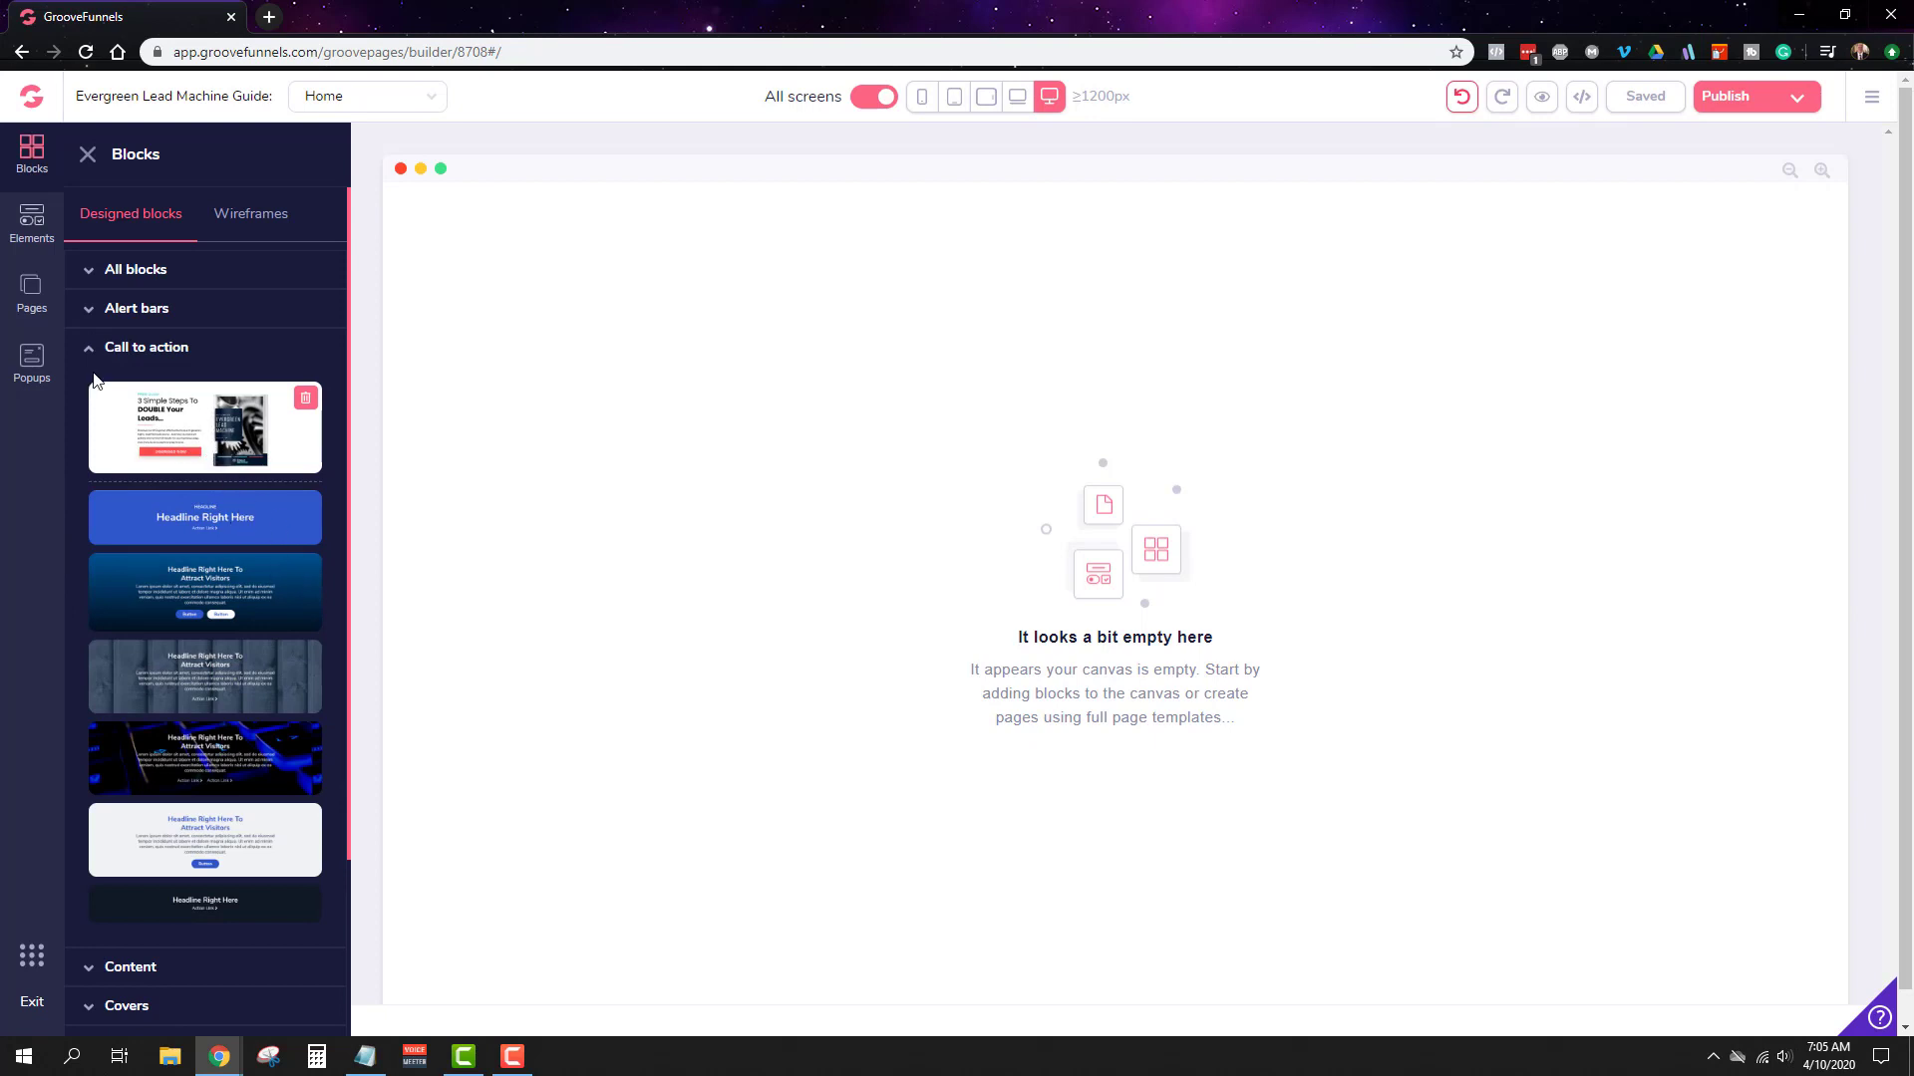
{"action": "left_click", "coordinate": [218, 216]}
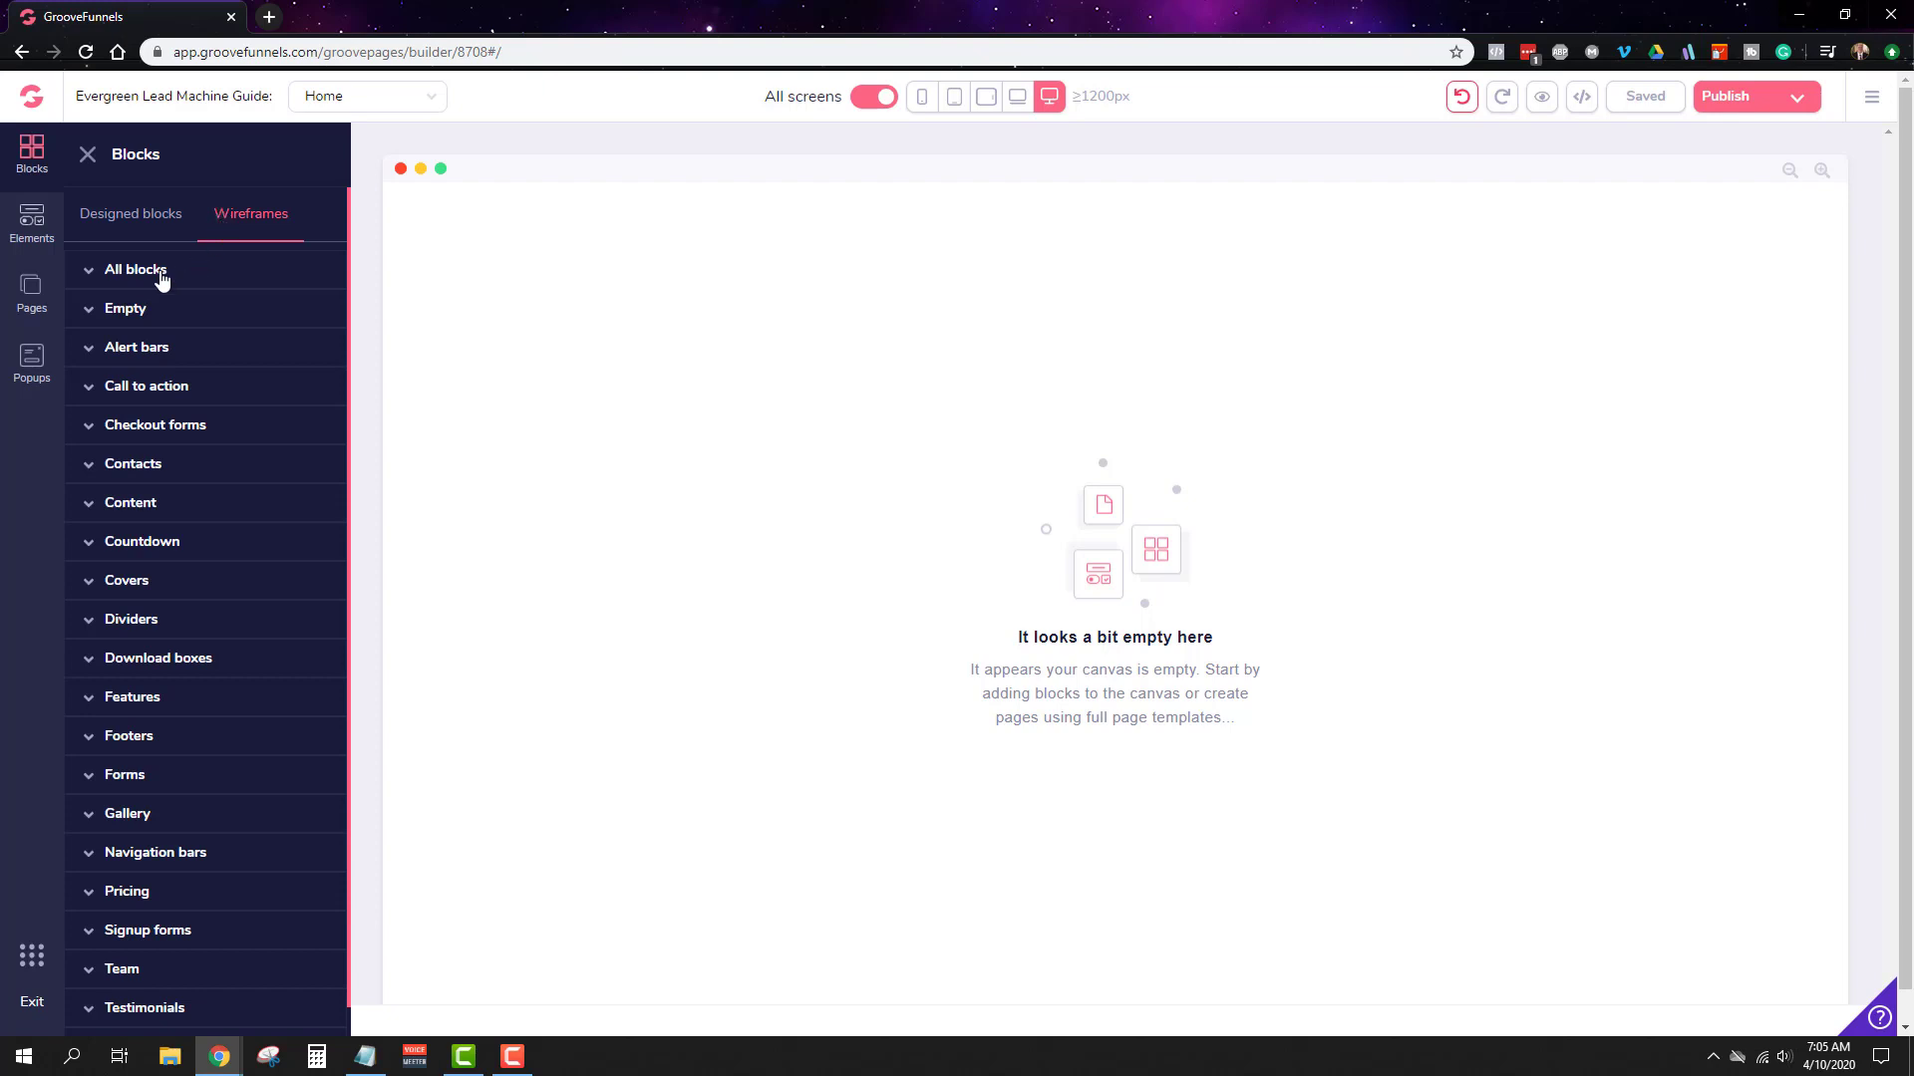
{"action": "scroll", "coordinate": [170, 299], "scroll_direction": "down", "scroll_amount": 1}
{"action": "left_click", "coordinate": [147, 354]}
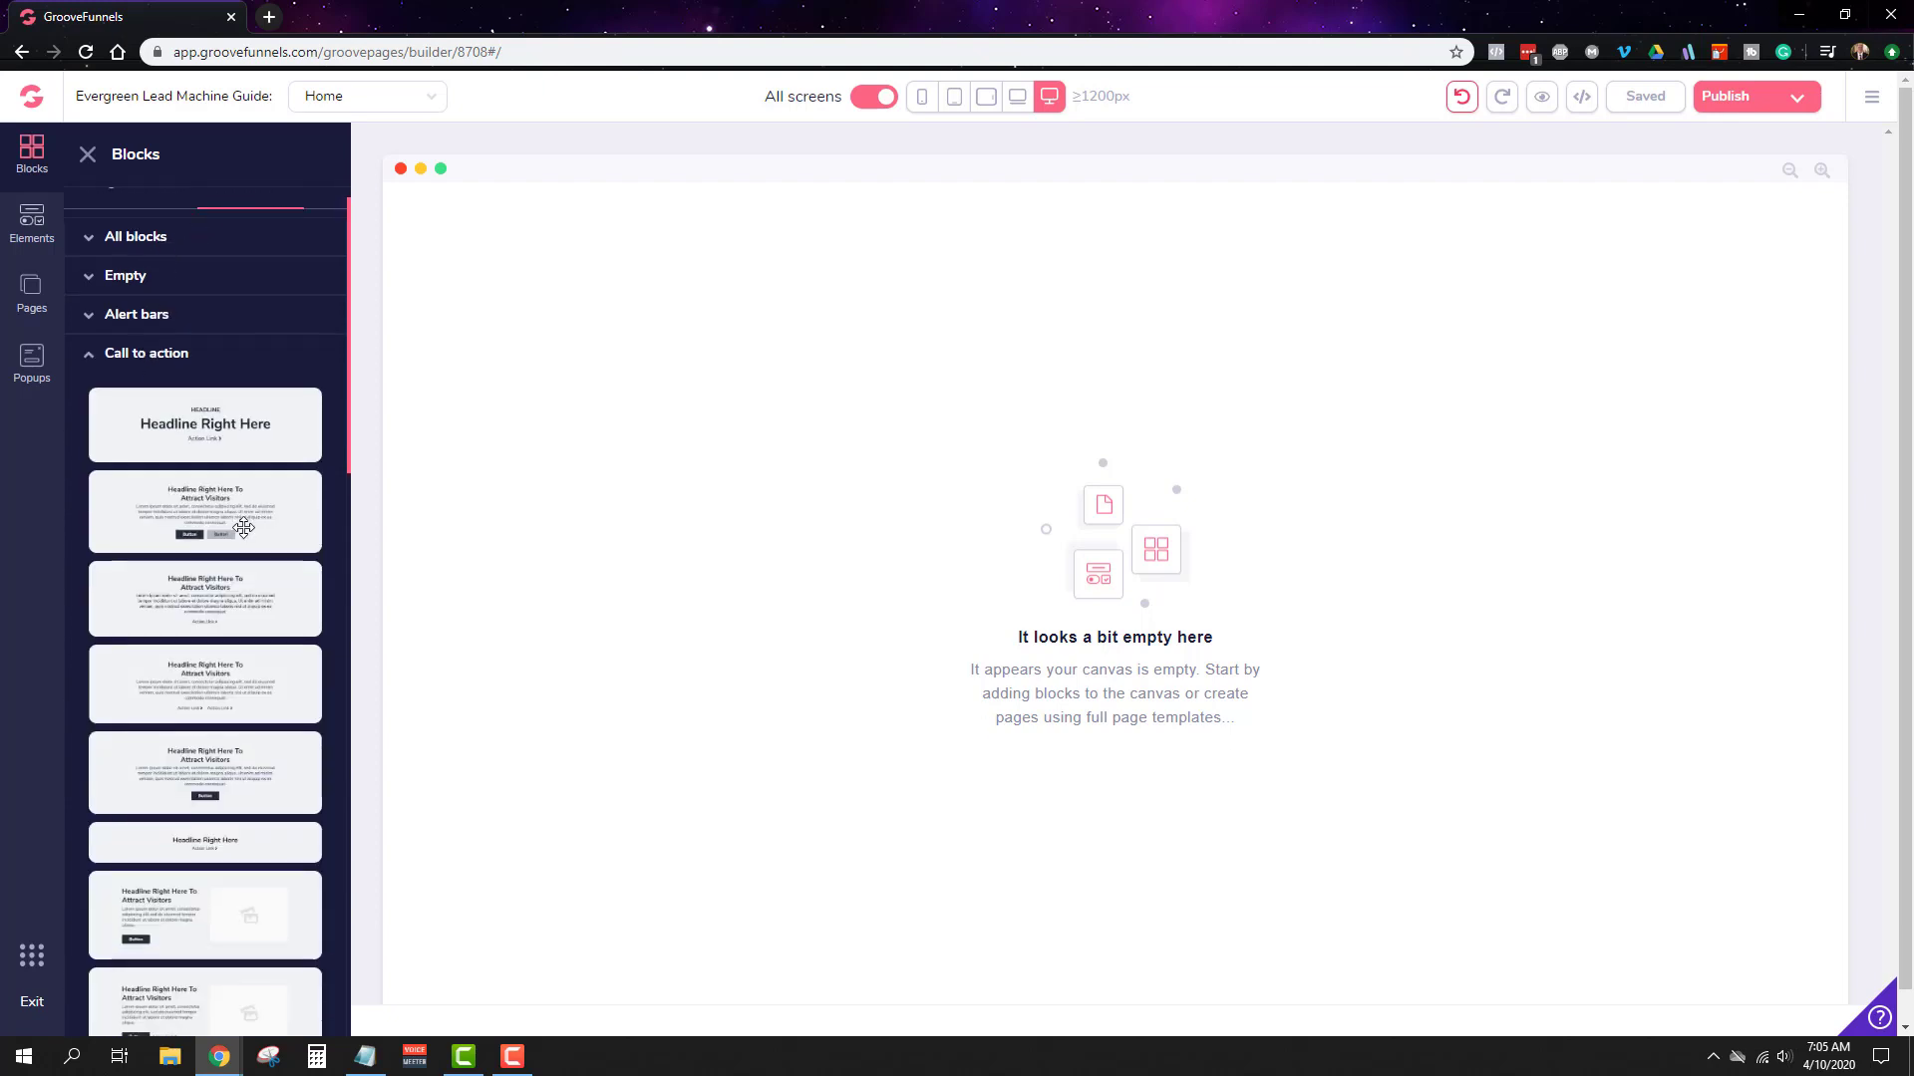
{"action": "scroll", "coordinate": [190, 528], "scroll_direction": "down", "scroll_amount": 4}
{"action": "left_click", "coordinate": [191, 533]}
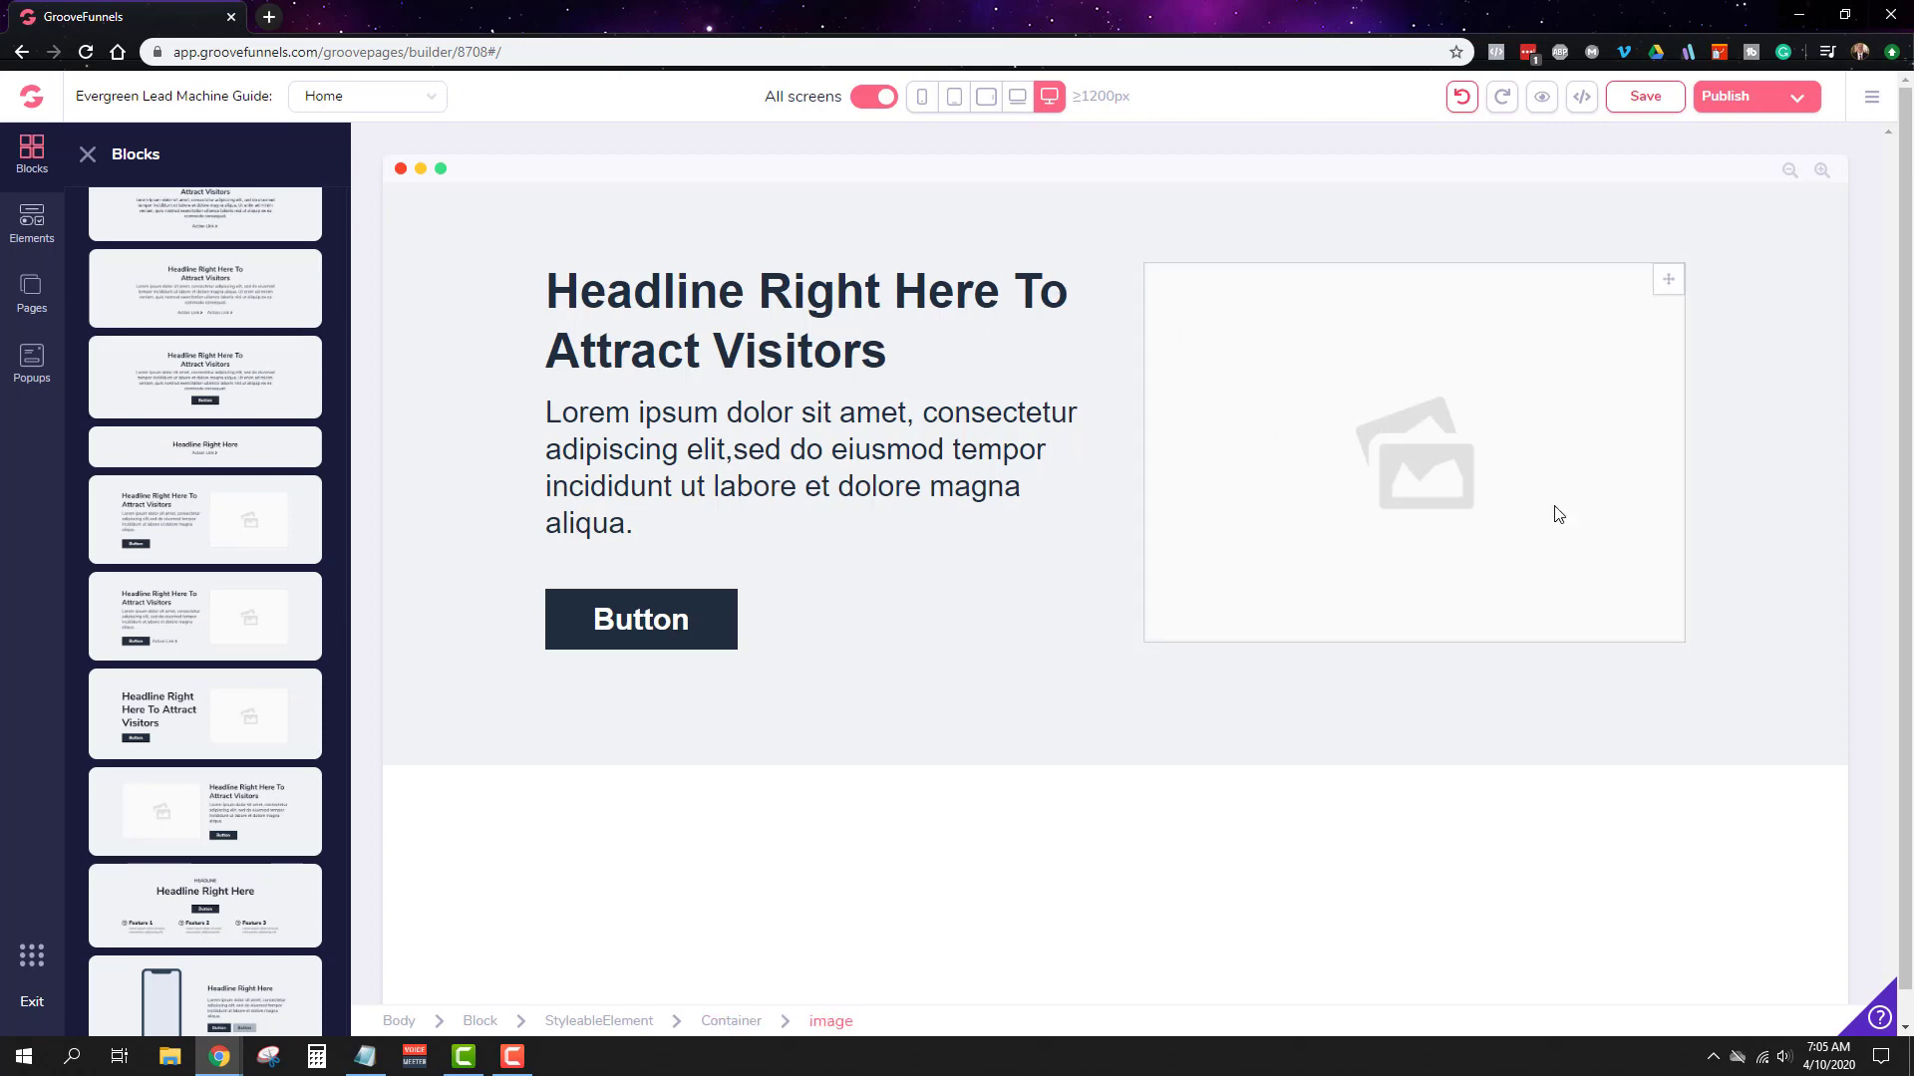
- Select the hero block's image placeholder to bring up its image settings
{"action": "left_click", "coordinate": [1430, 366]}
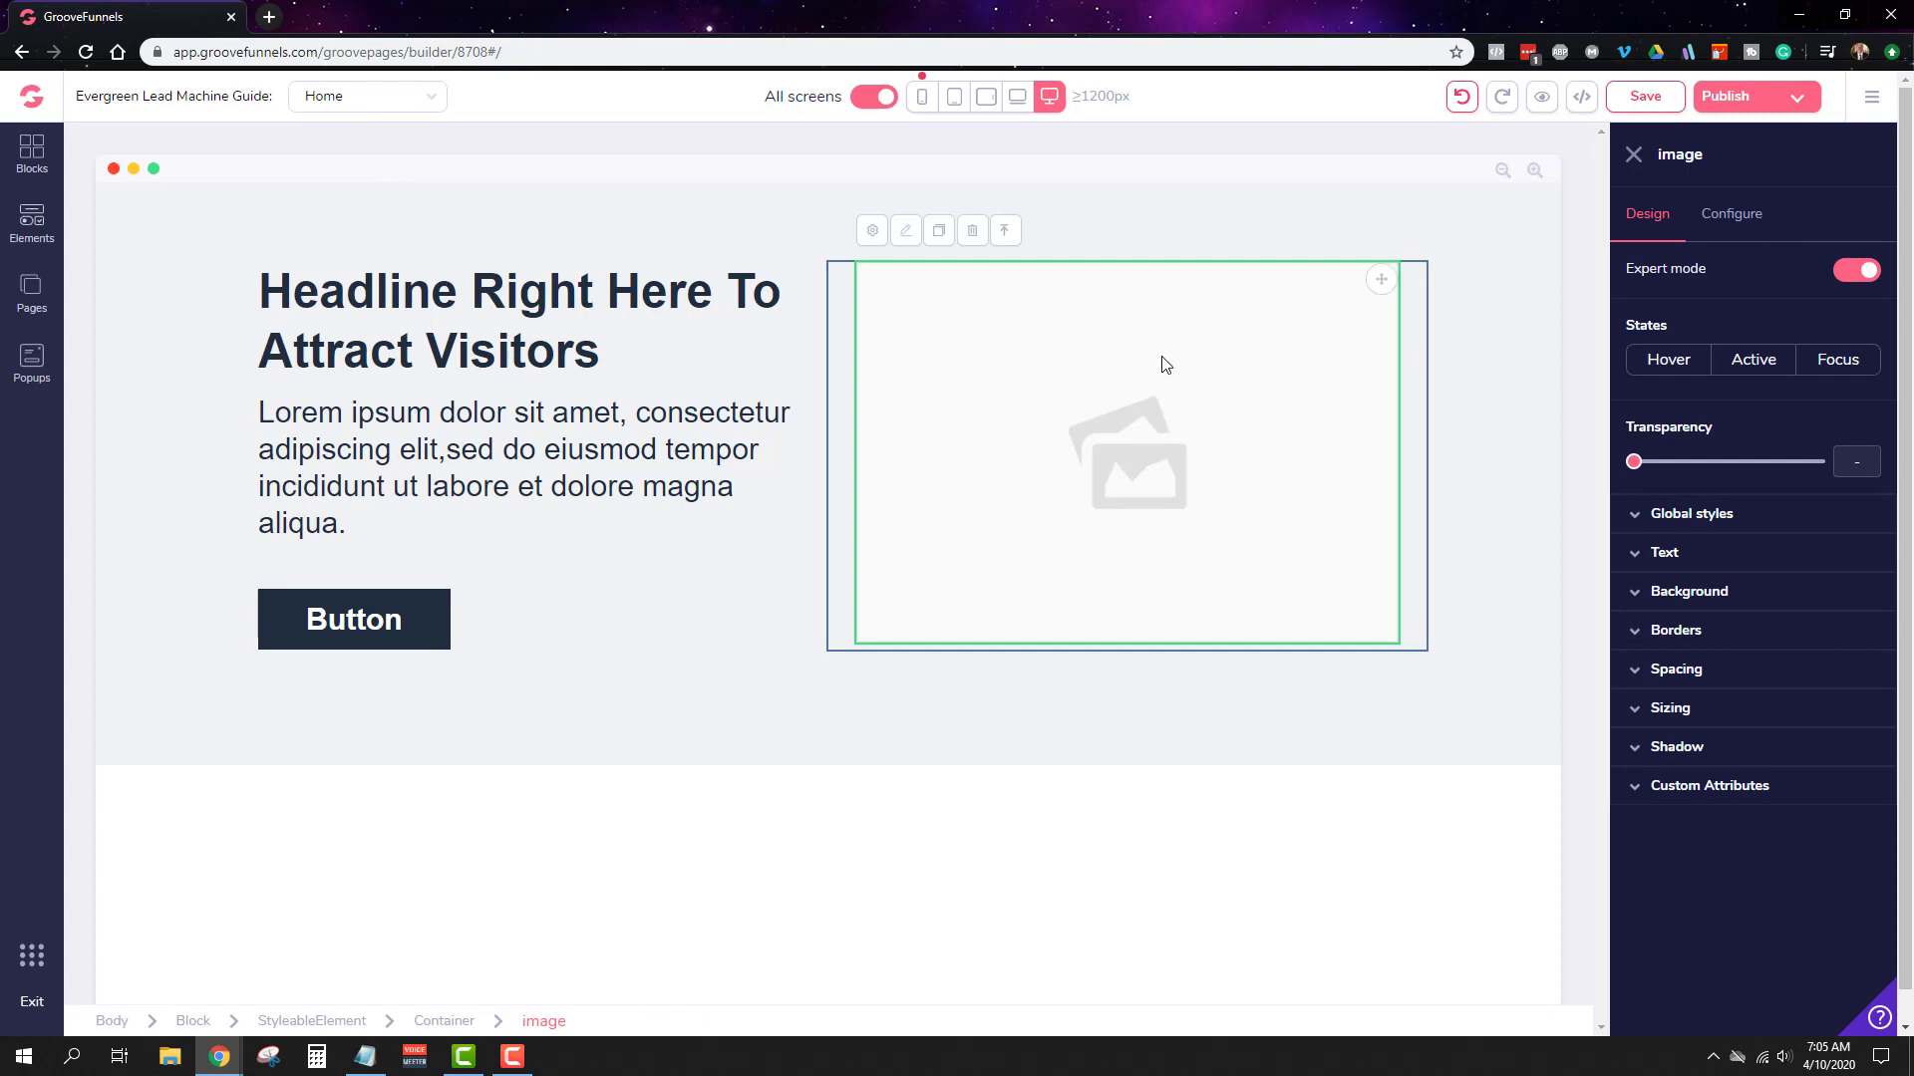
{"action": "left_click", "coordinate": [984, 360]}
{"action": "left_click", "coordinate": [972, 343]}
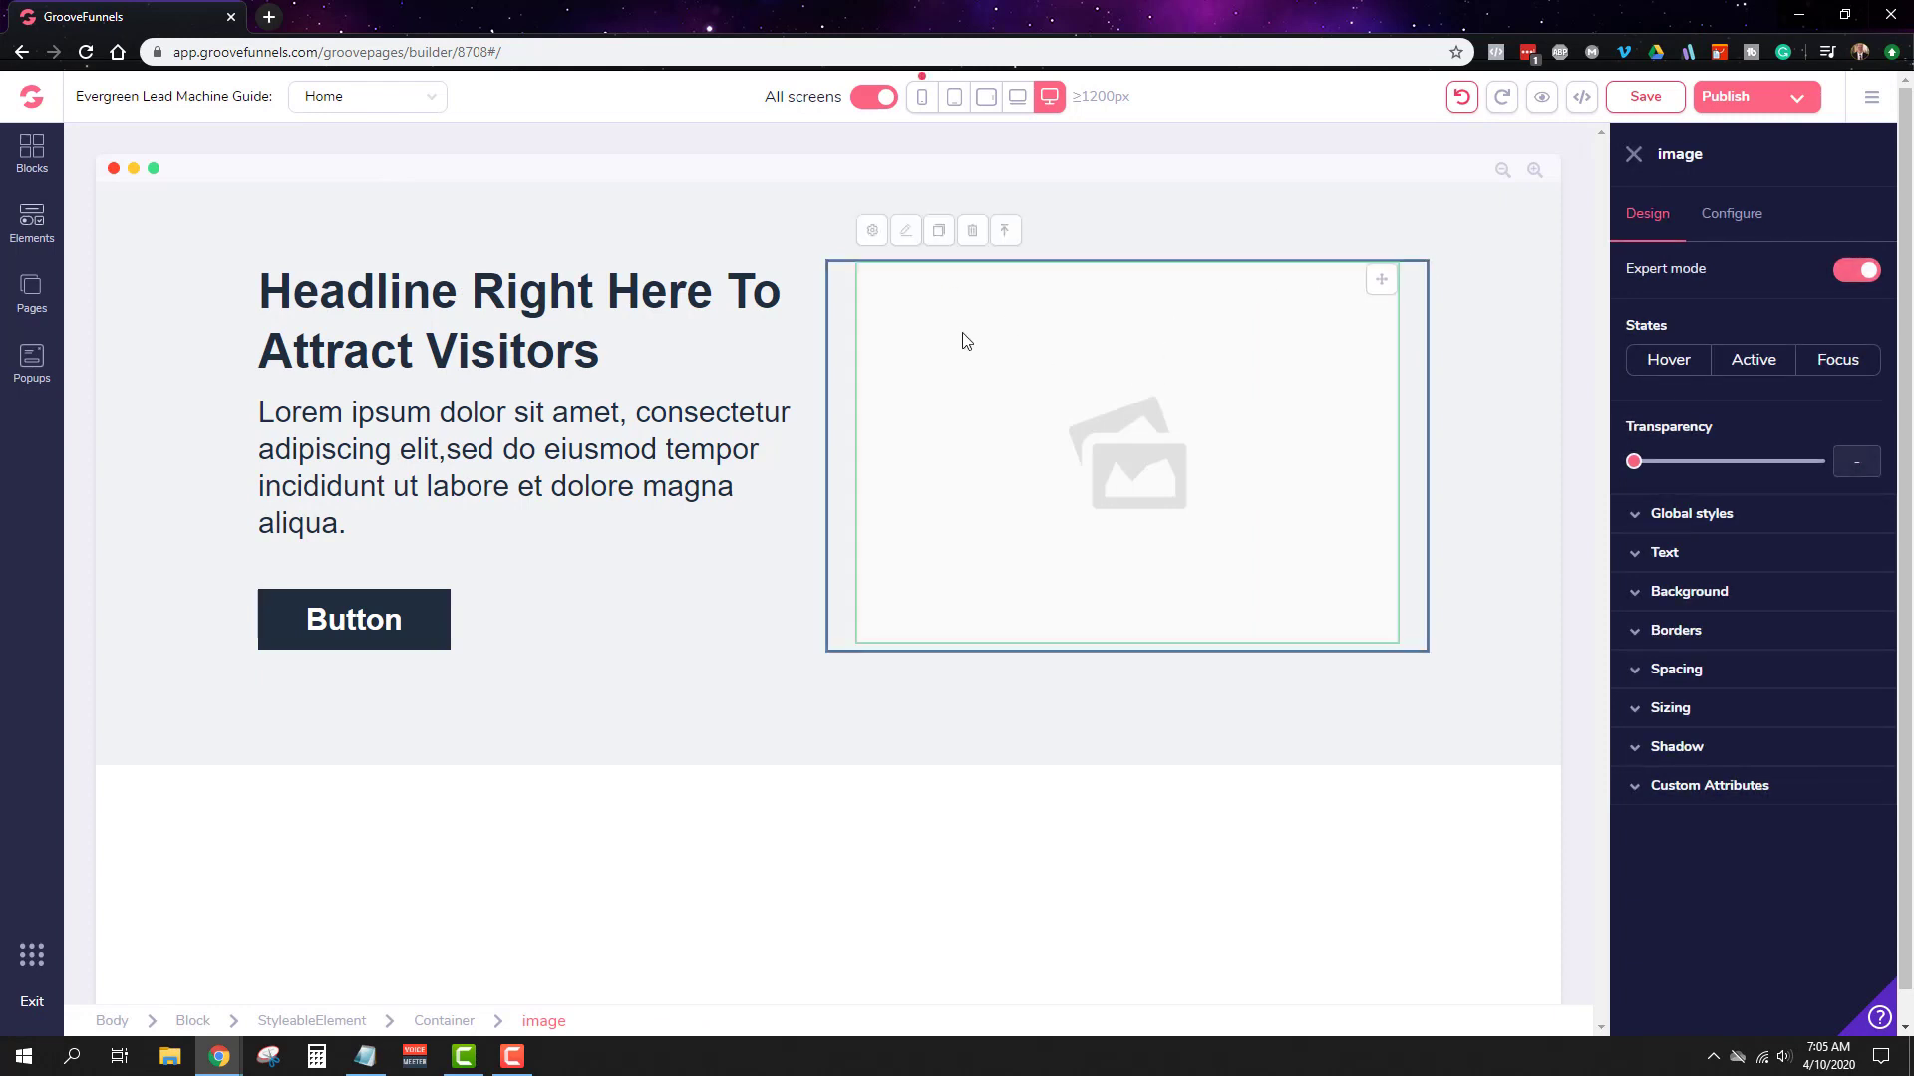
{"action": "left_click", "coordinate": [898, 295]}
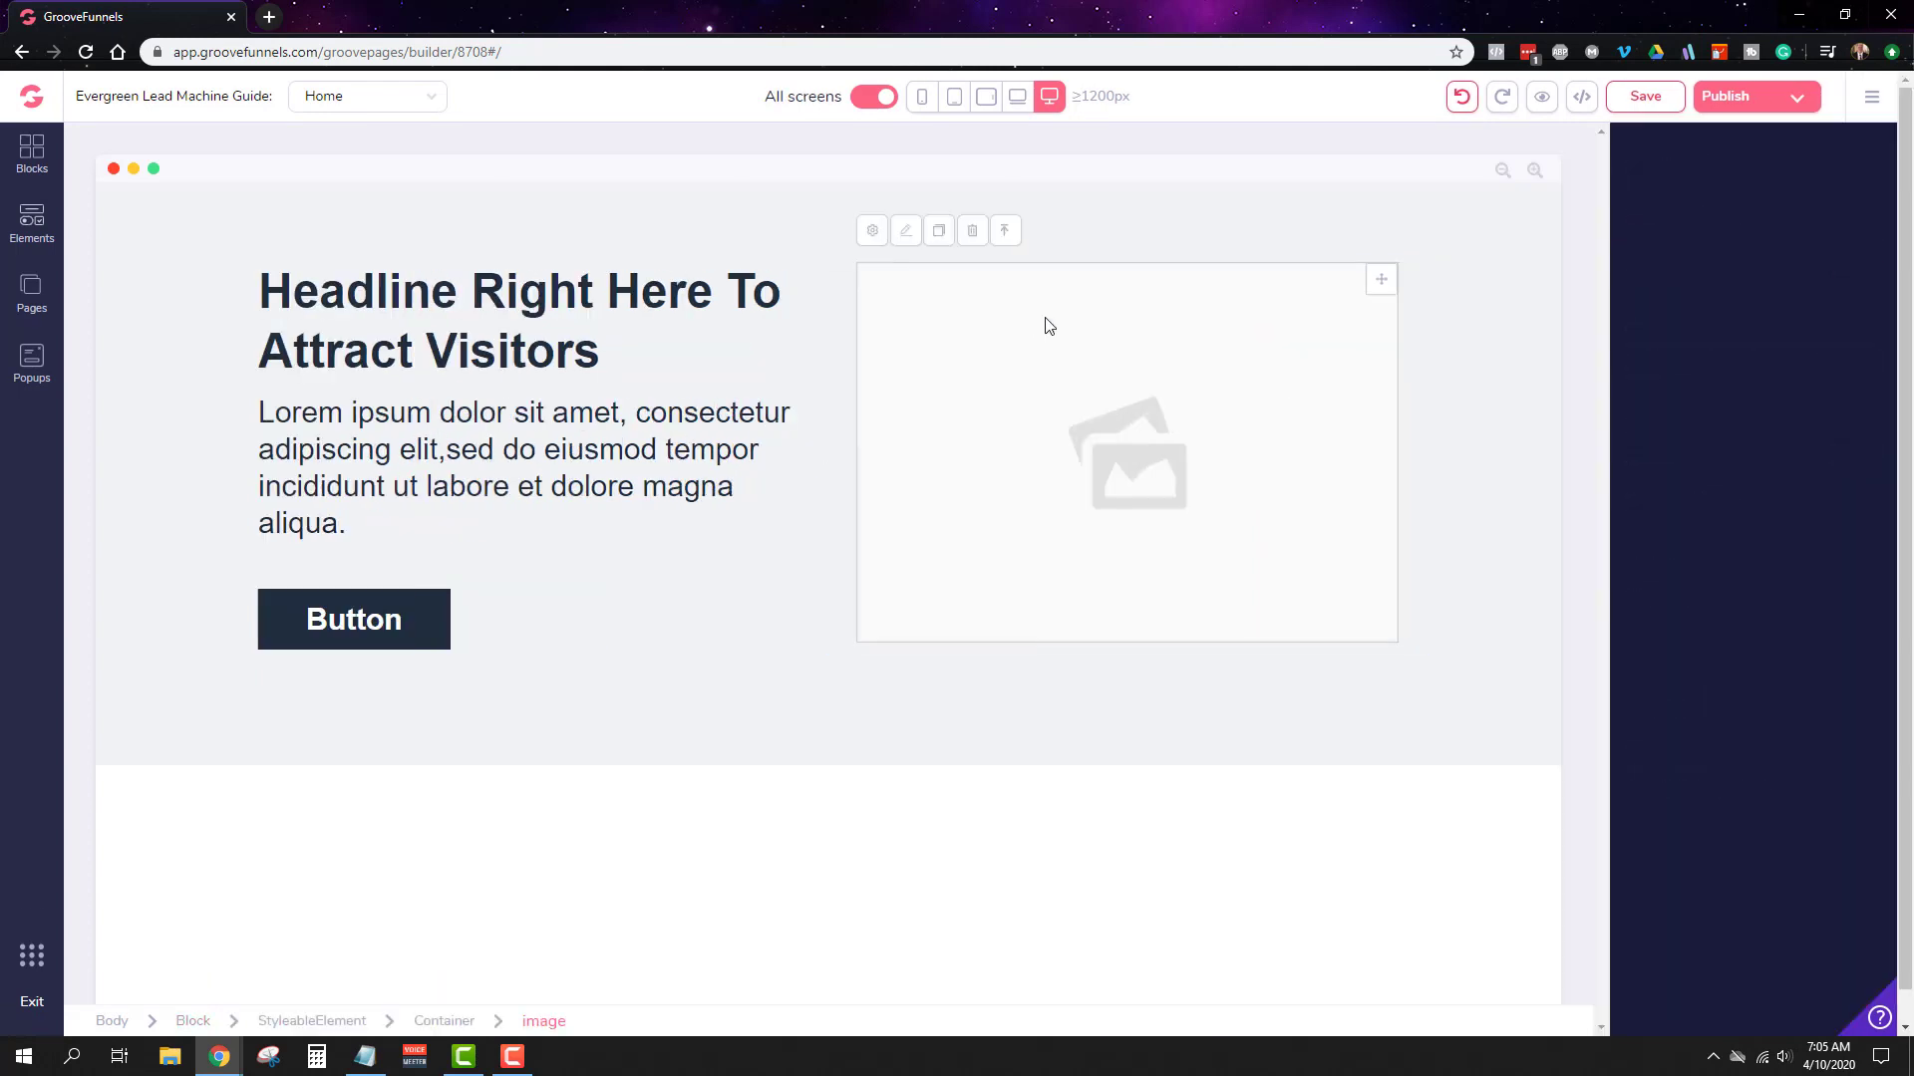
{"action": "left_click", "coordinate": [1049, 326]}
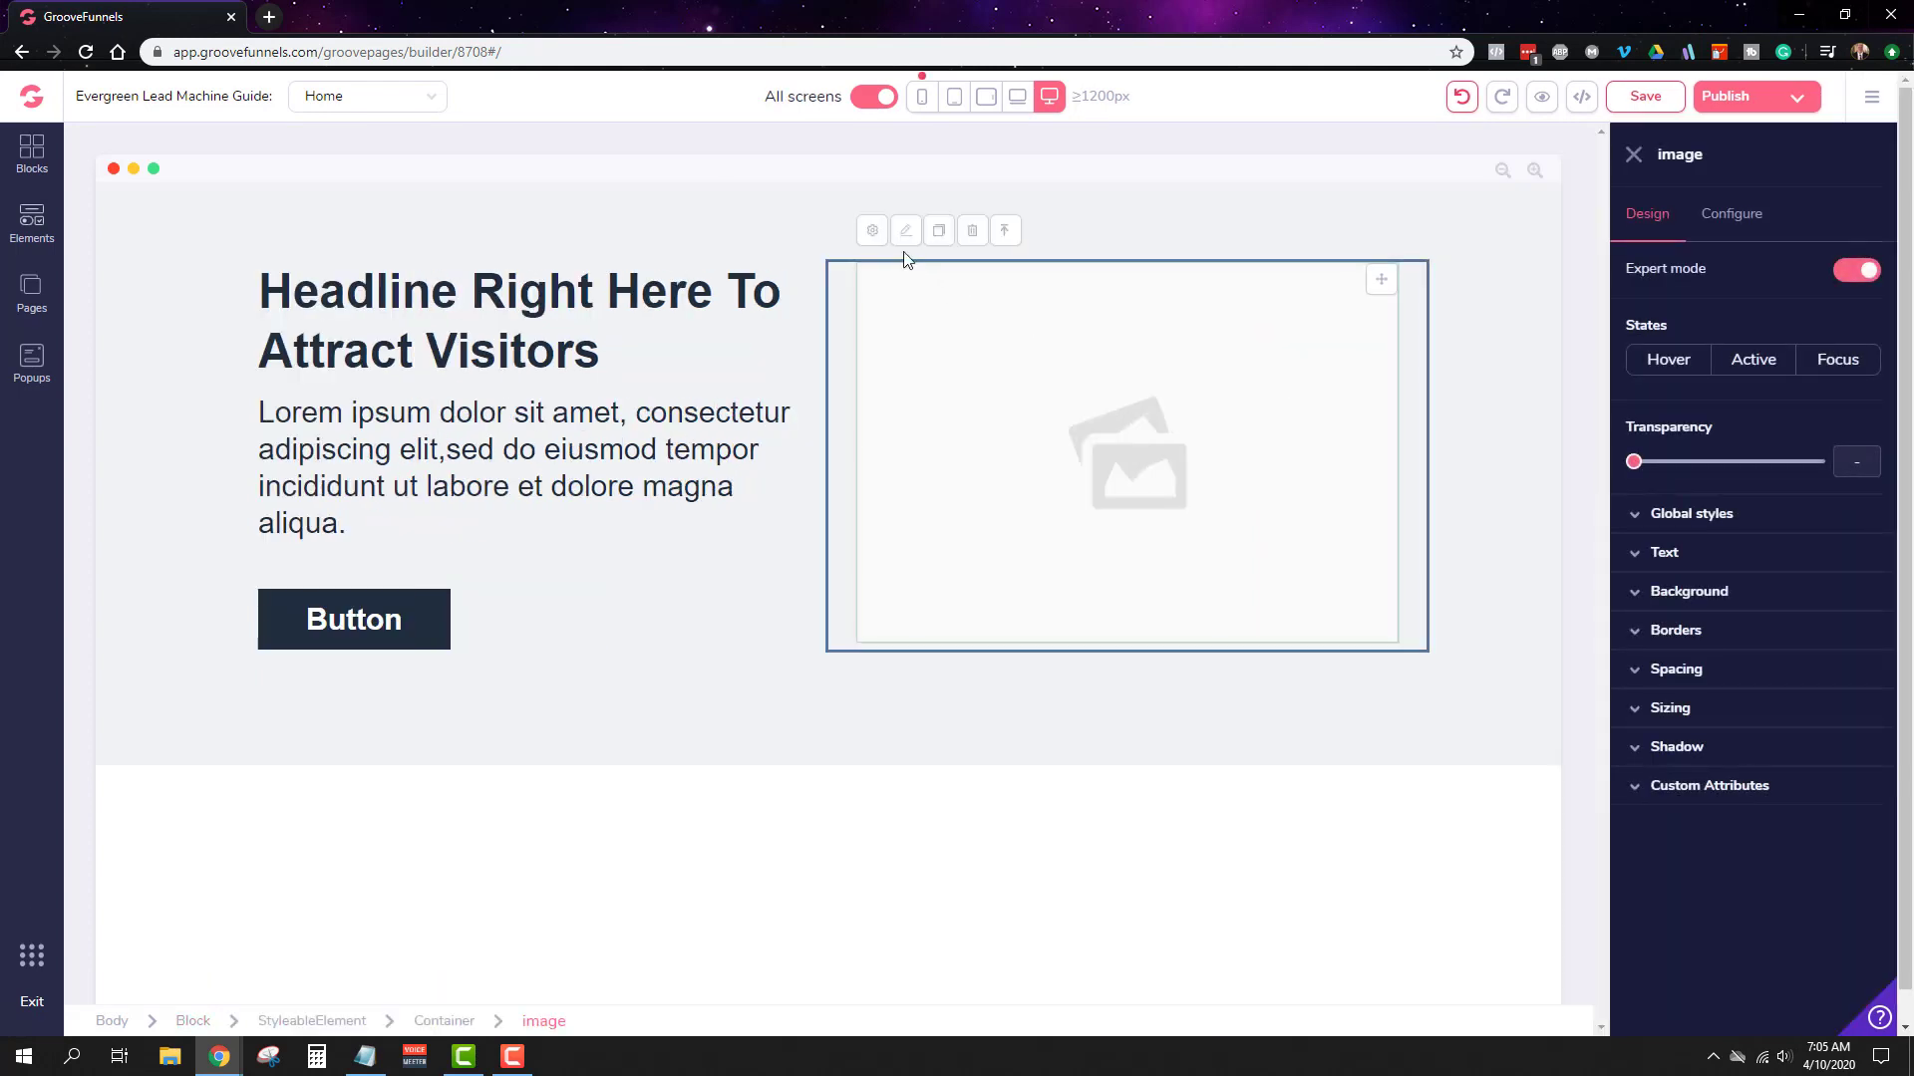
- Replace the hero image placeholder with the Evergreen Lead Machine cover, resized to 350 × 463
{"action": "left_click", "coordinate": [1732, 217]}
{"action": "left_click", "coordinate": [1686, 391]}
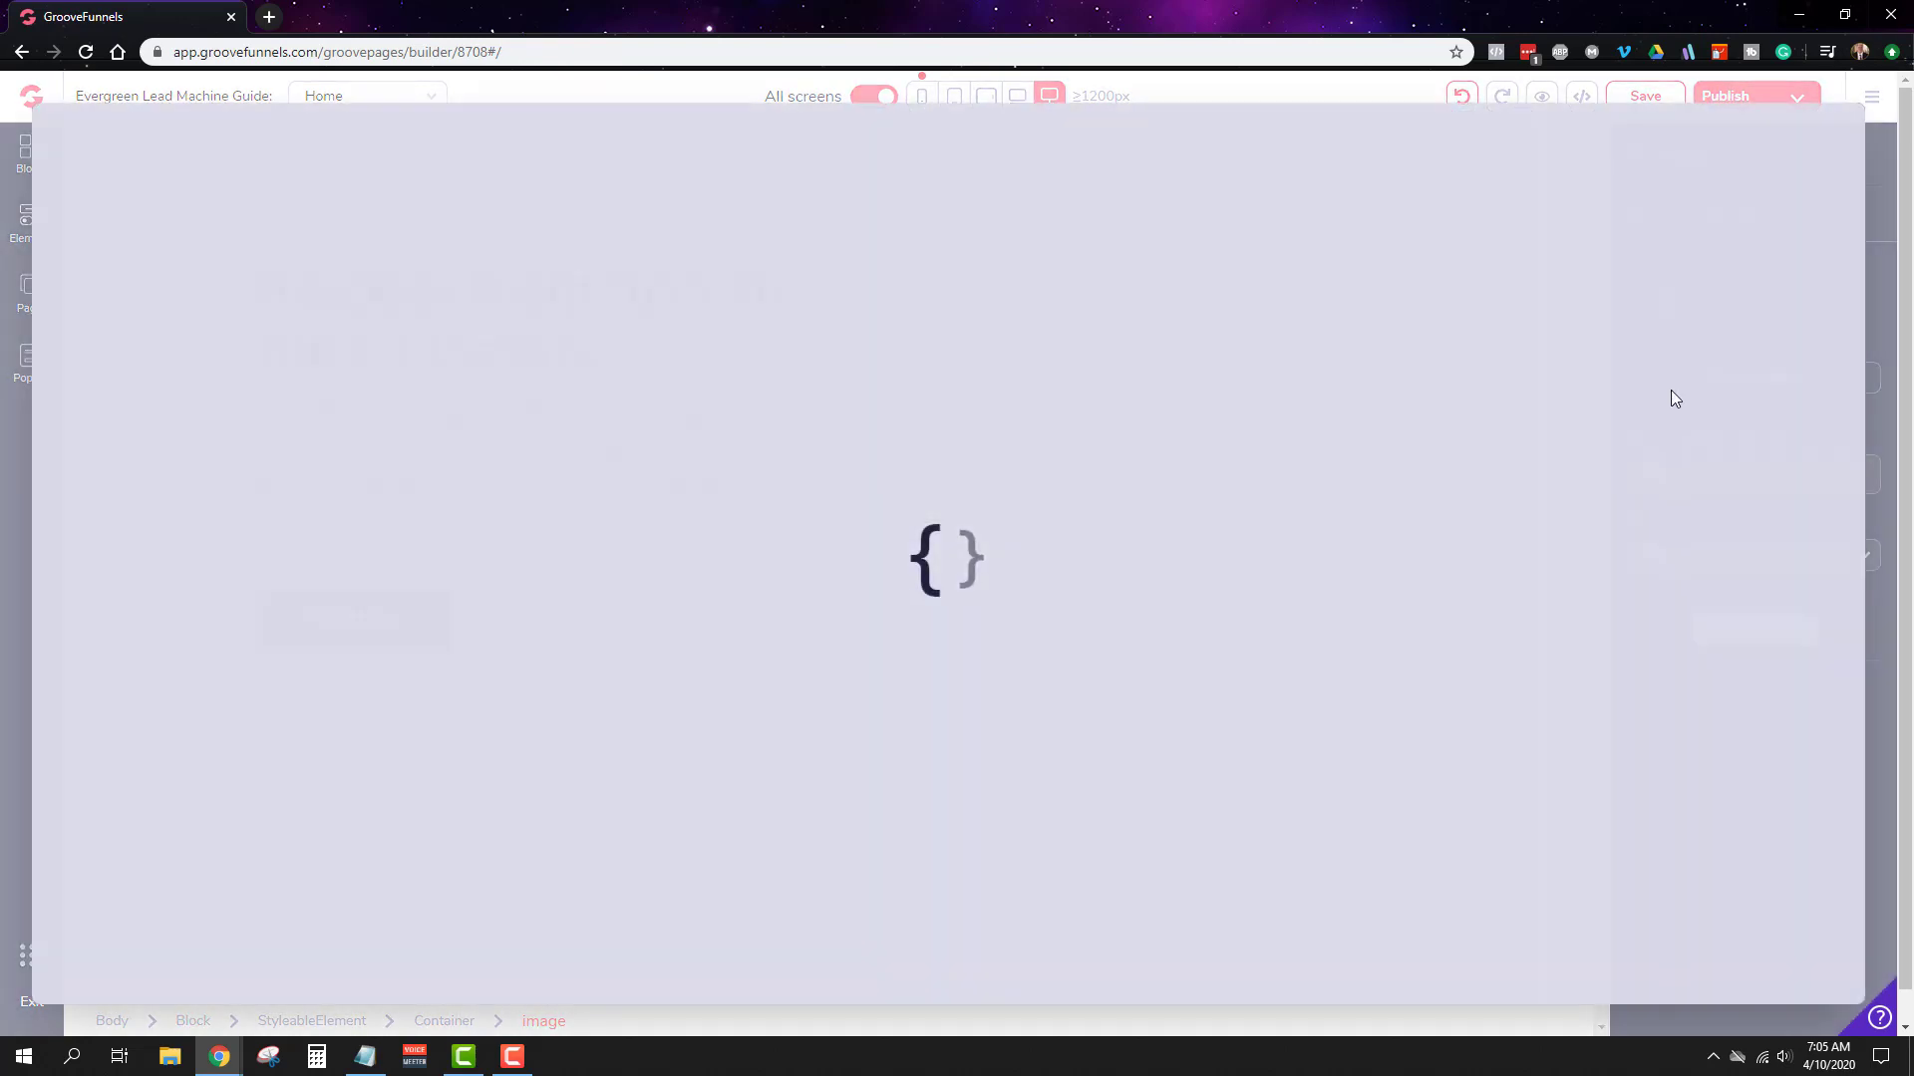
{"action": "left_click", "coordinate": [951, 289]}
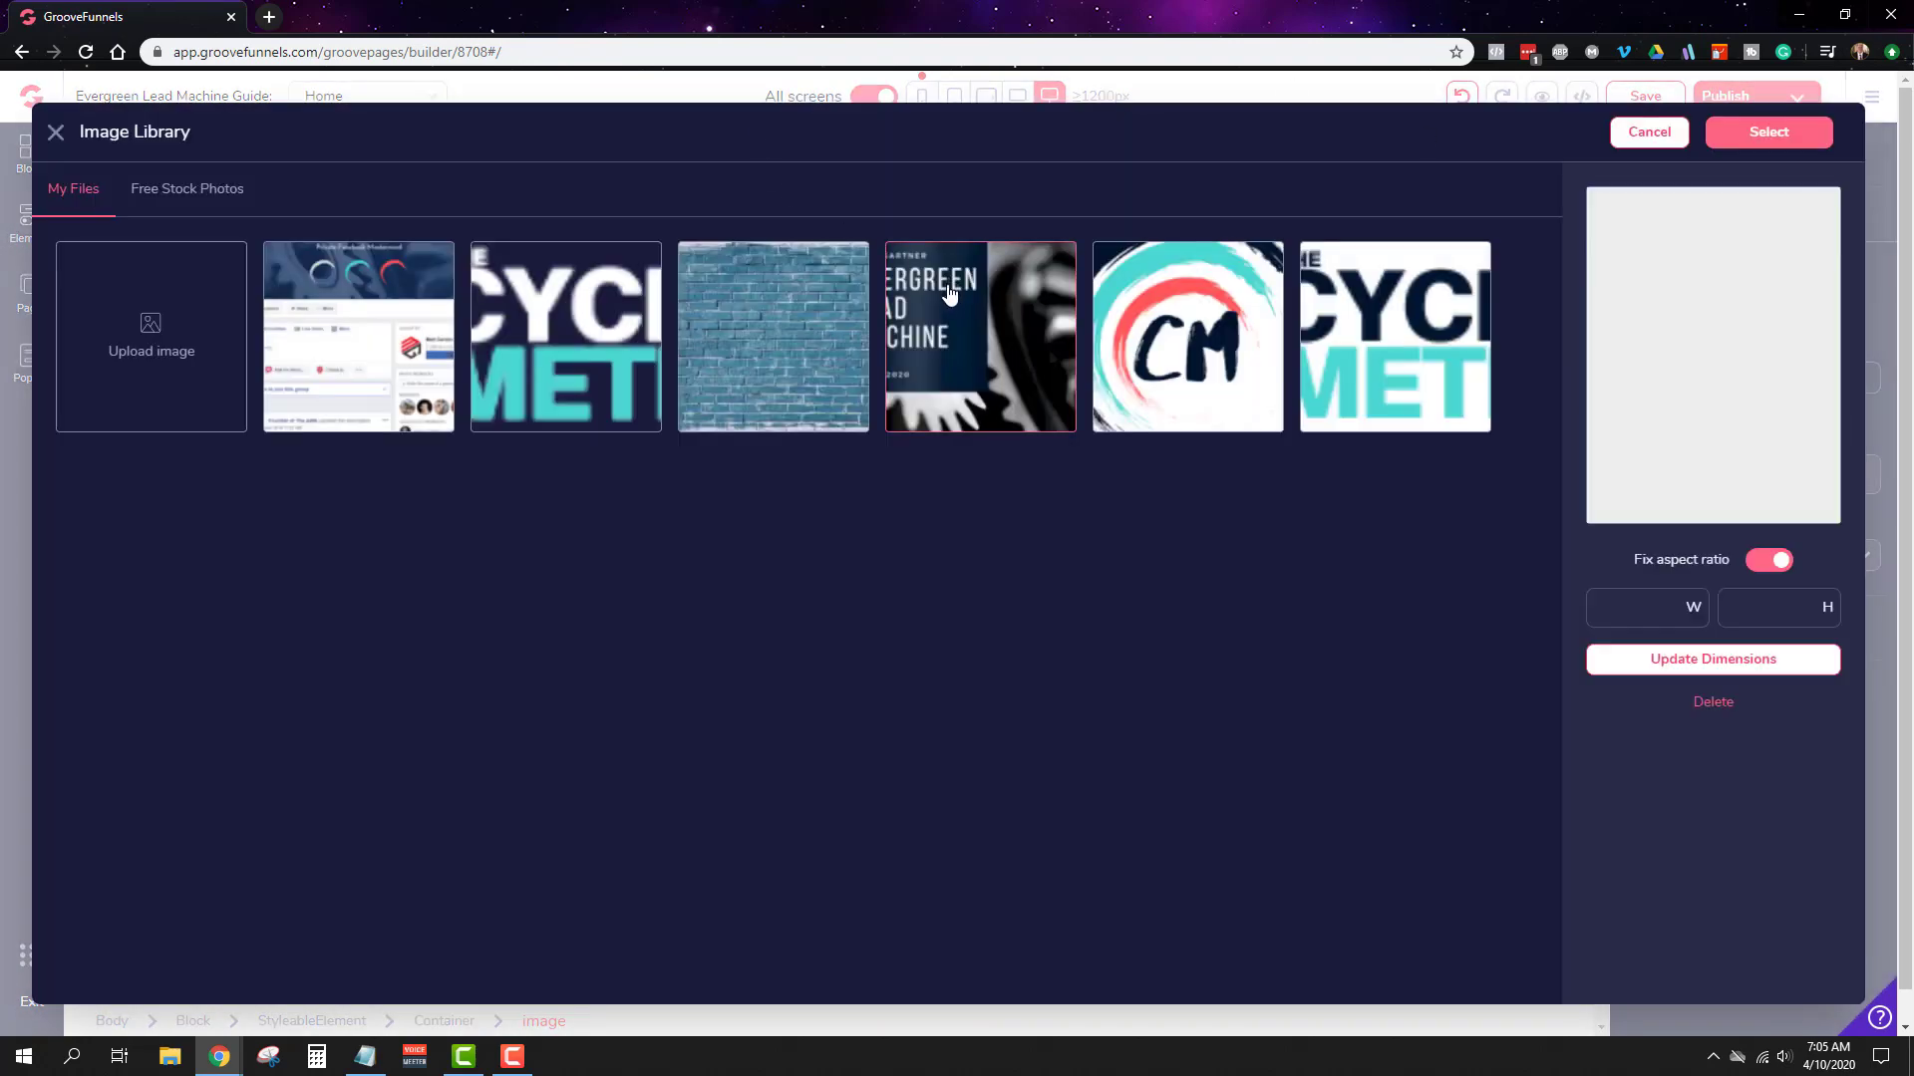
{"action": "left_click_drag", "start_coordinate": [1635, 609], "coordinate": [1602, 610]}
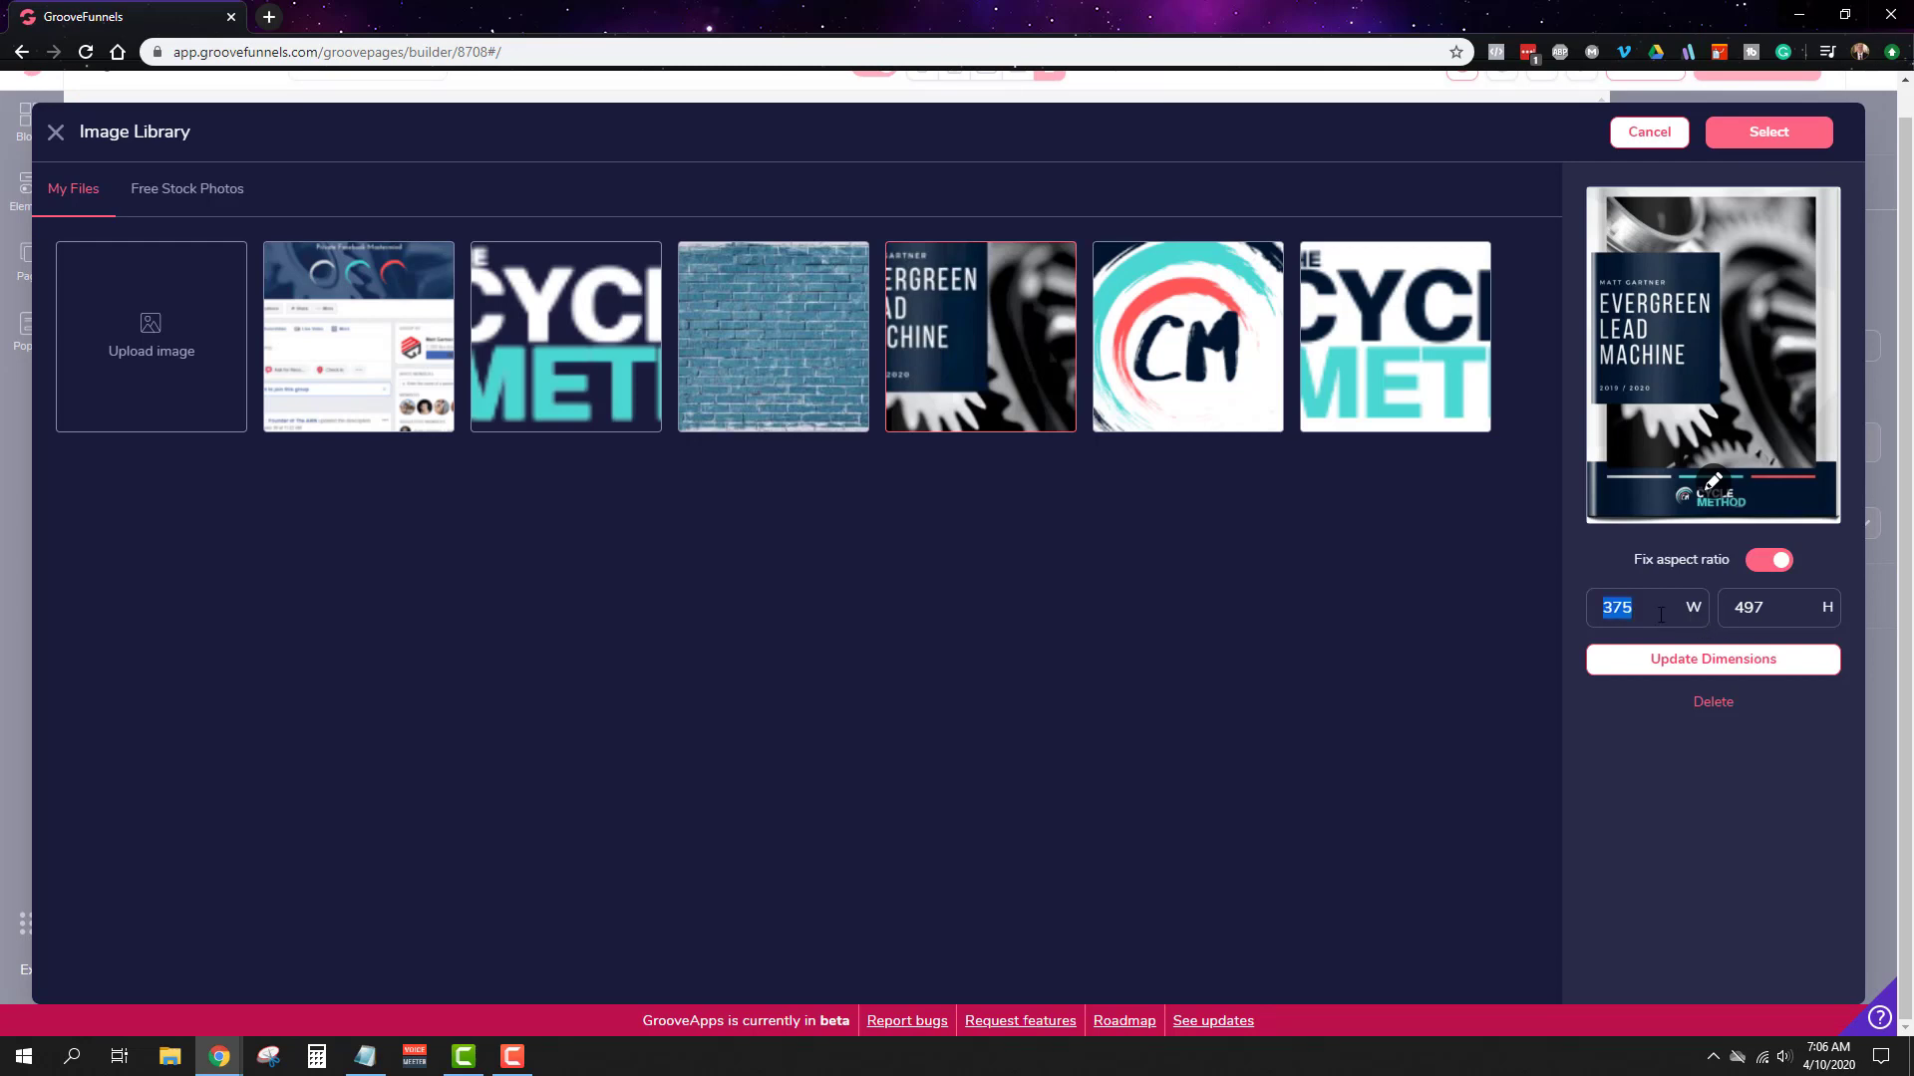
{"action": "type", "text": "350"}
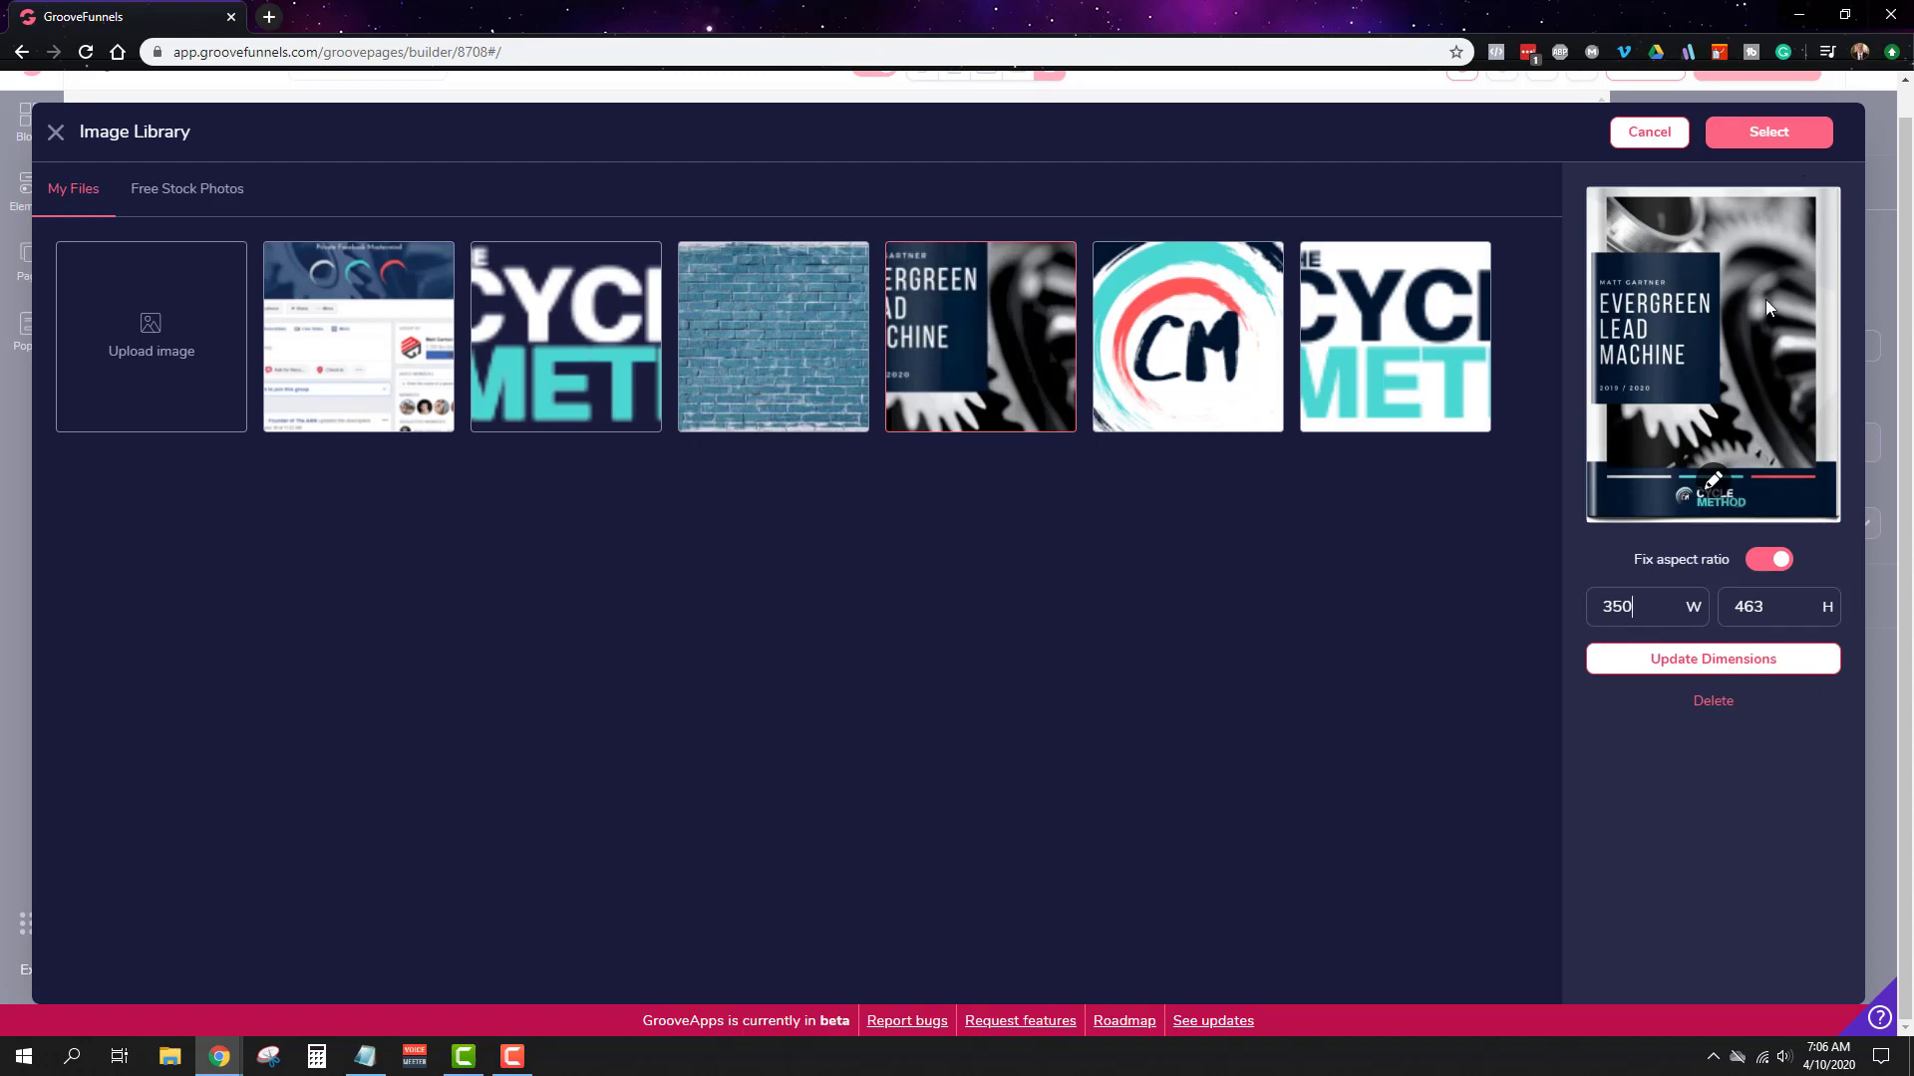
{"action": "left_click", "coordinate": [1696, 663]}
{"action": "left_click", "coordinate": [1776, 139]}
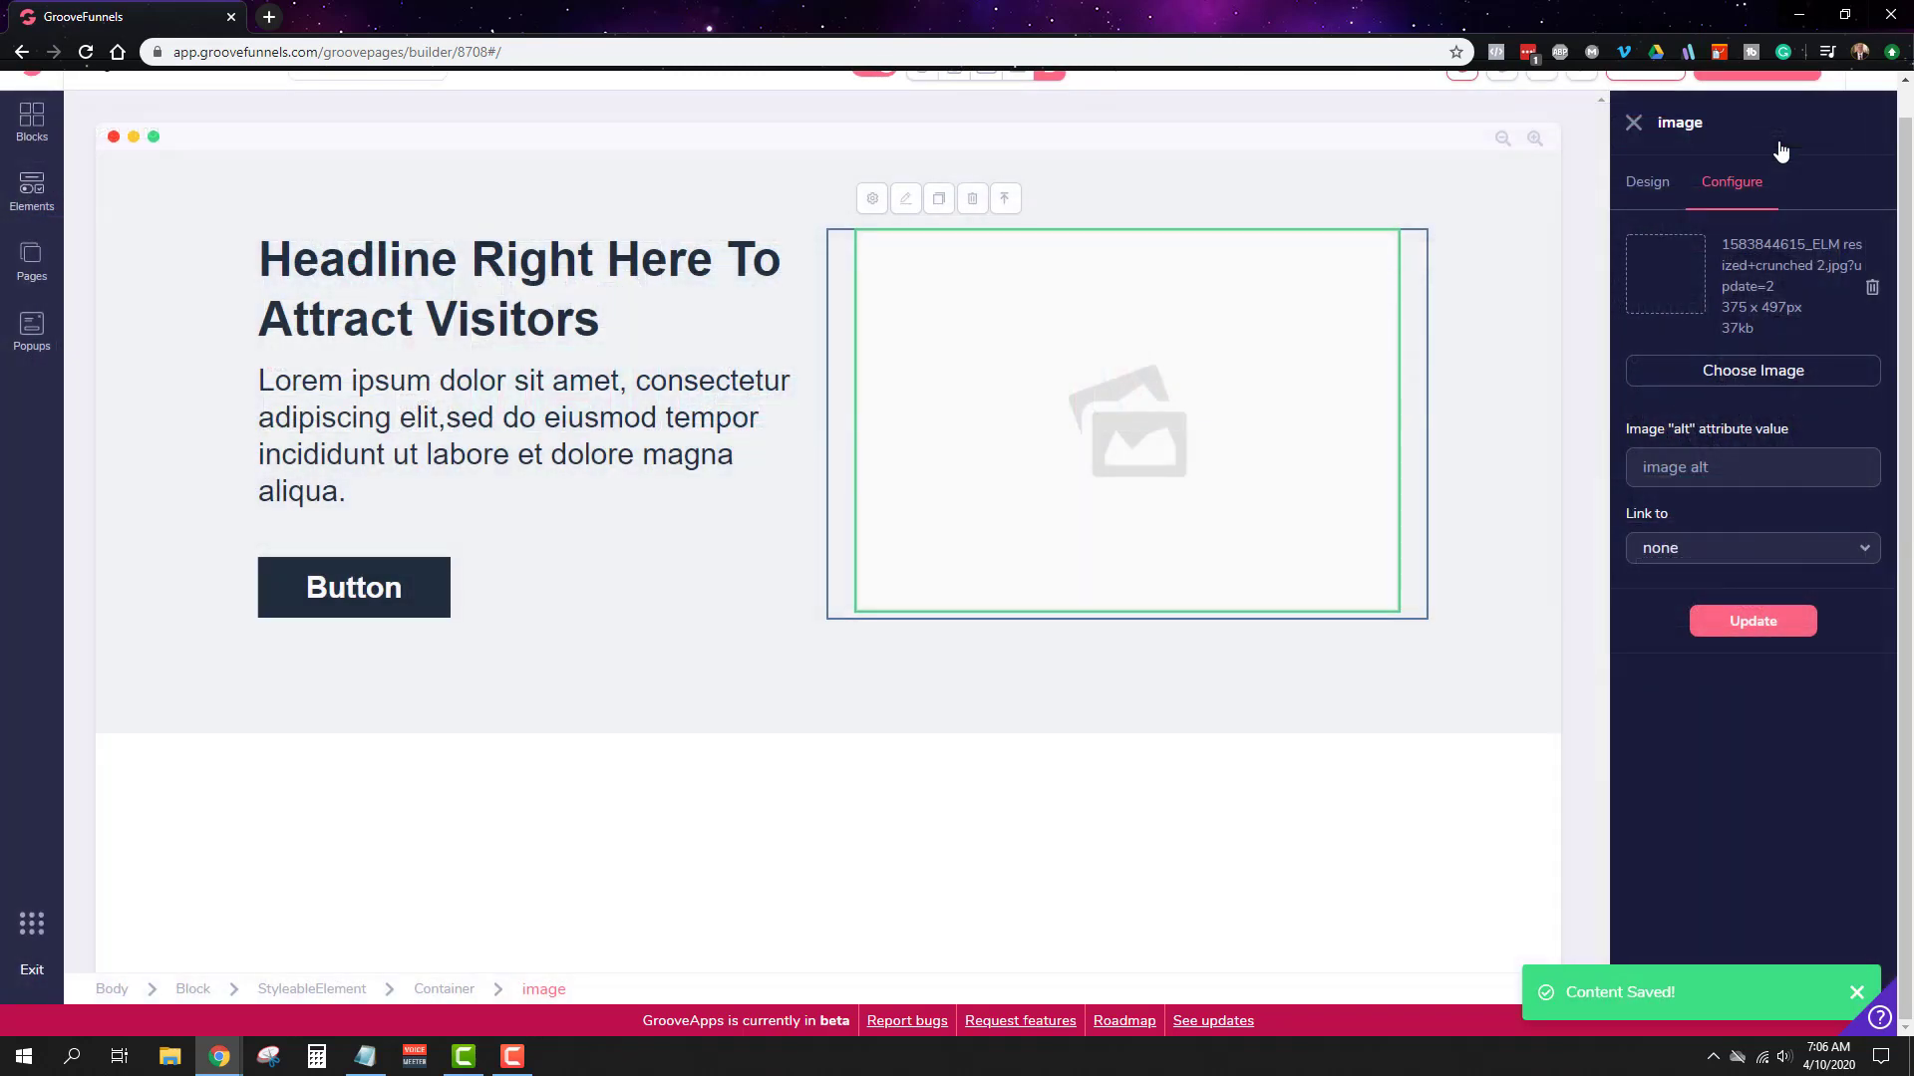
{"action": "left_click", "coordinate": [1752, 626]}
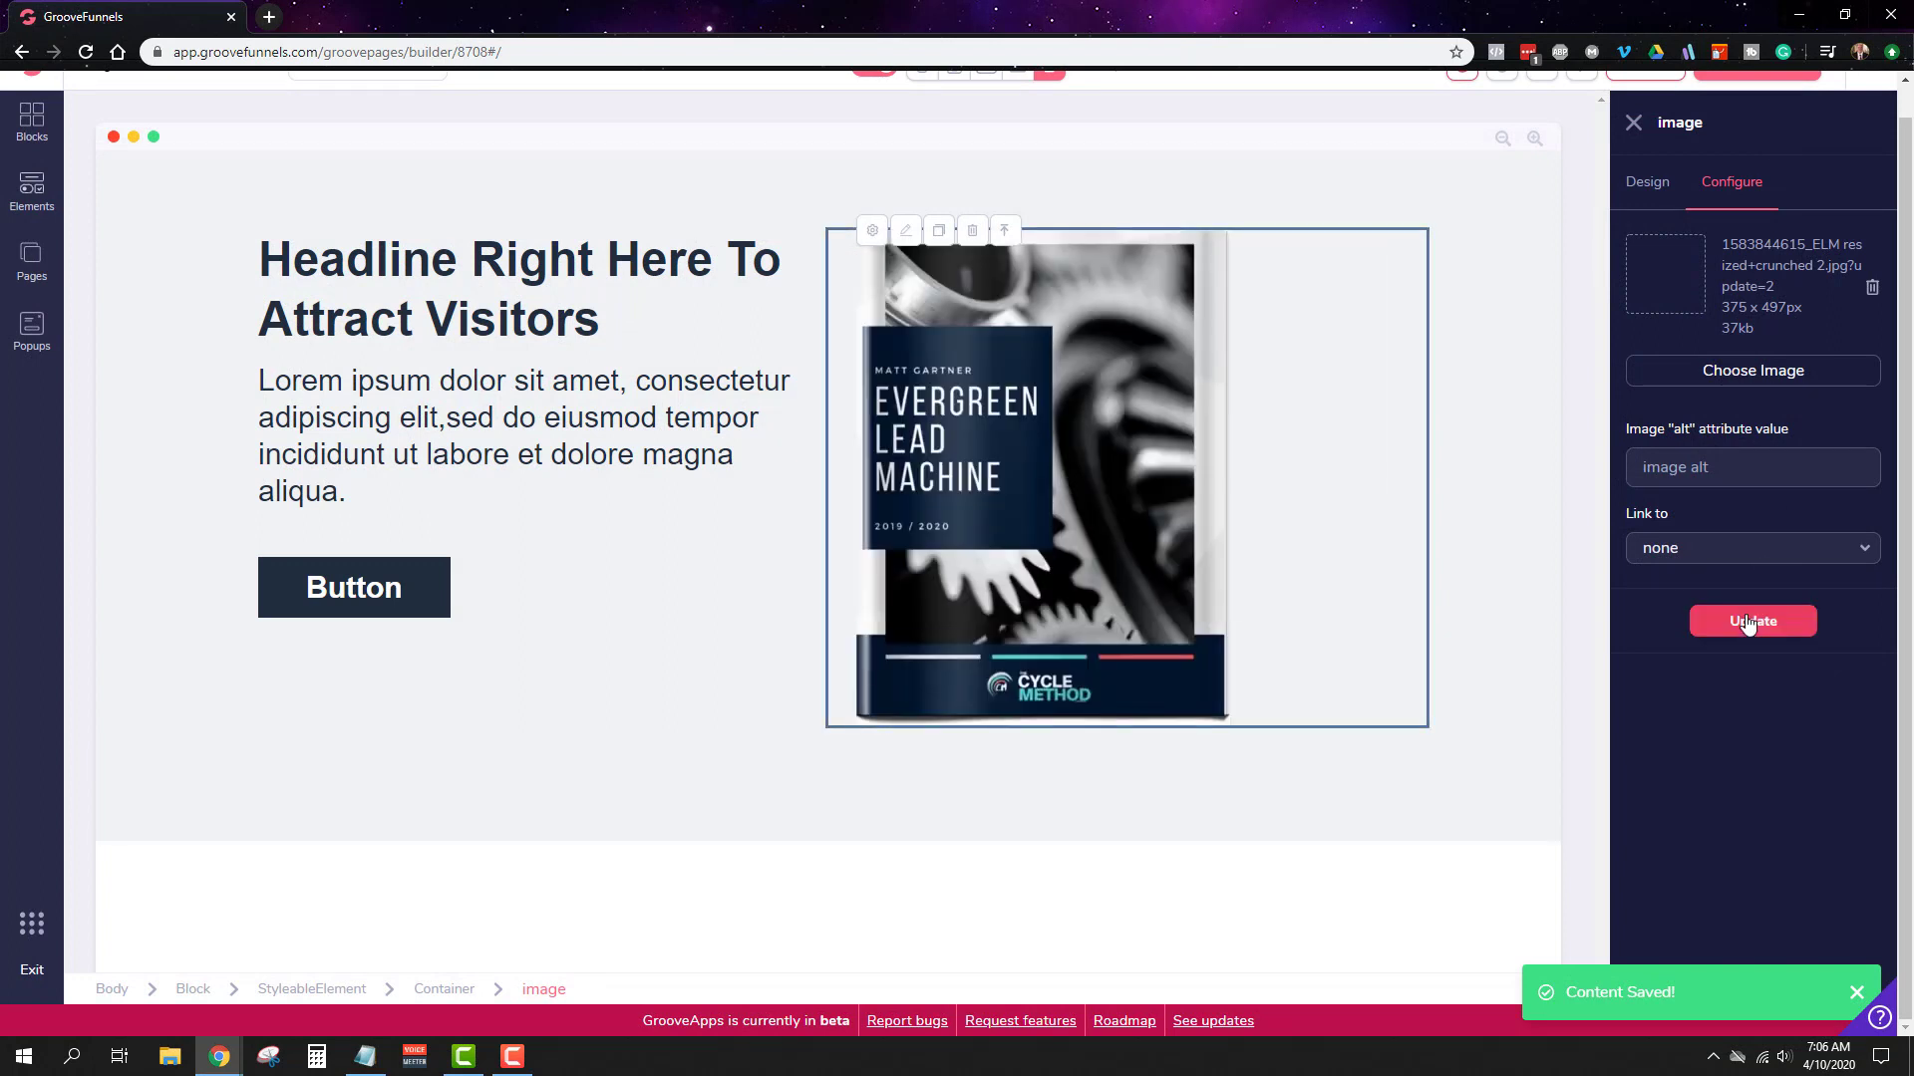
{"action": "left_click", "coordinate": [1402, 346]}
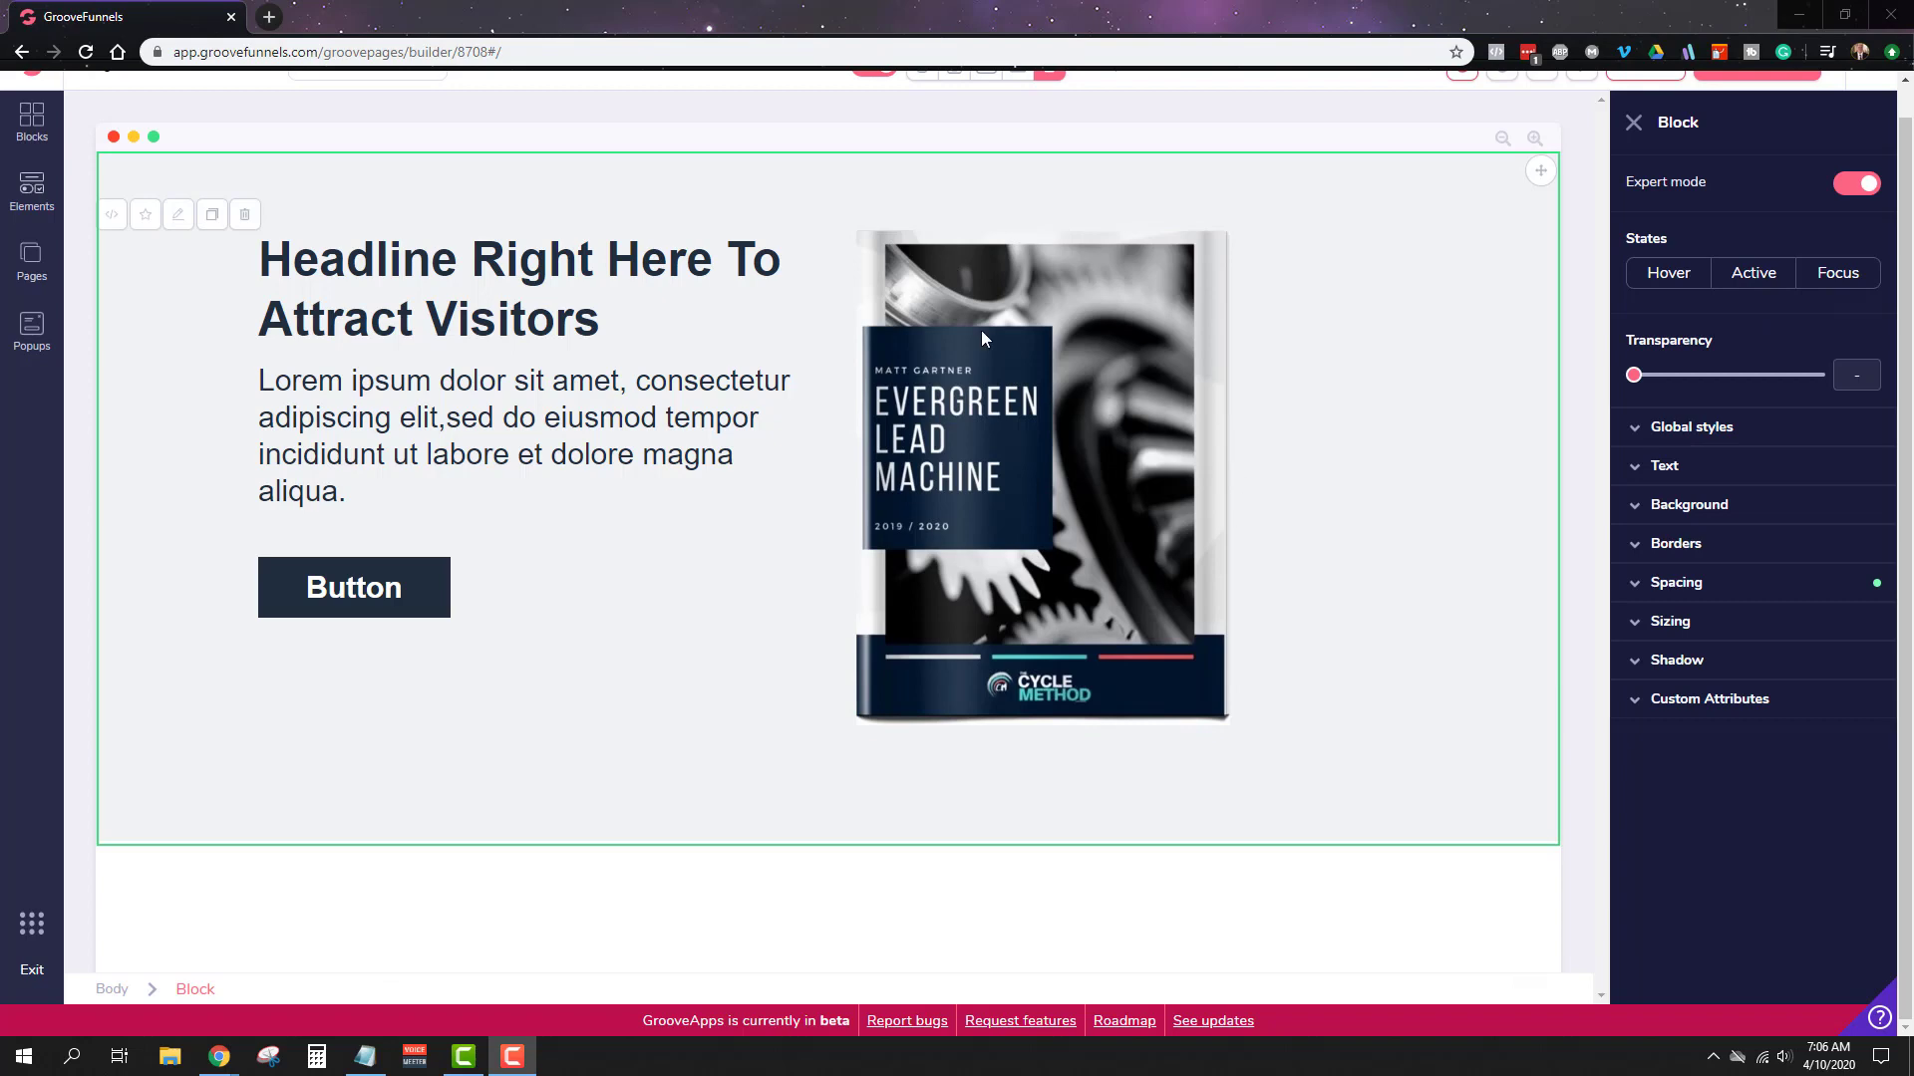
- Centre the book cover horizontally within its container column
{"action": "left_click", "coordinate": [1039, 312]}
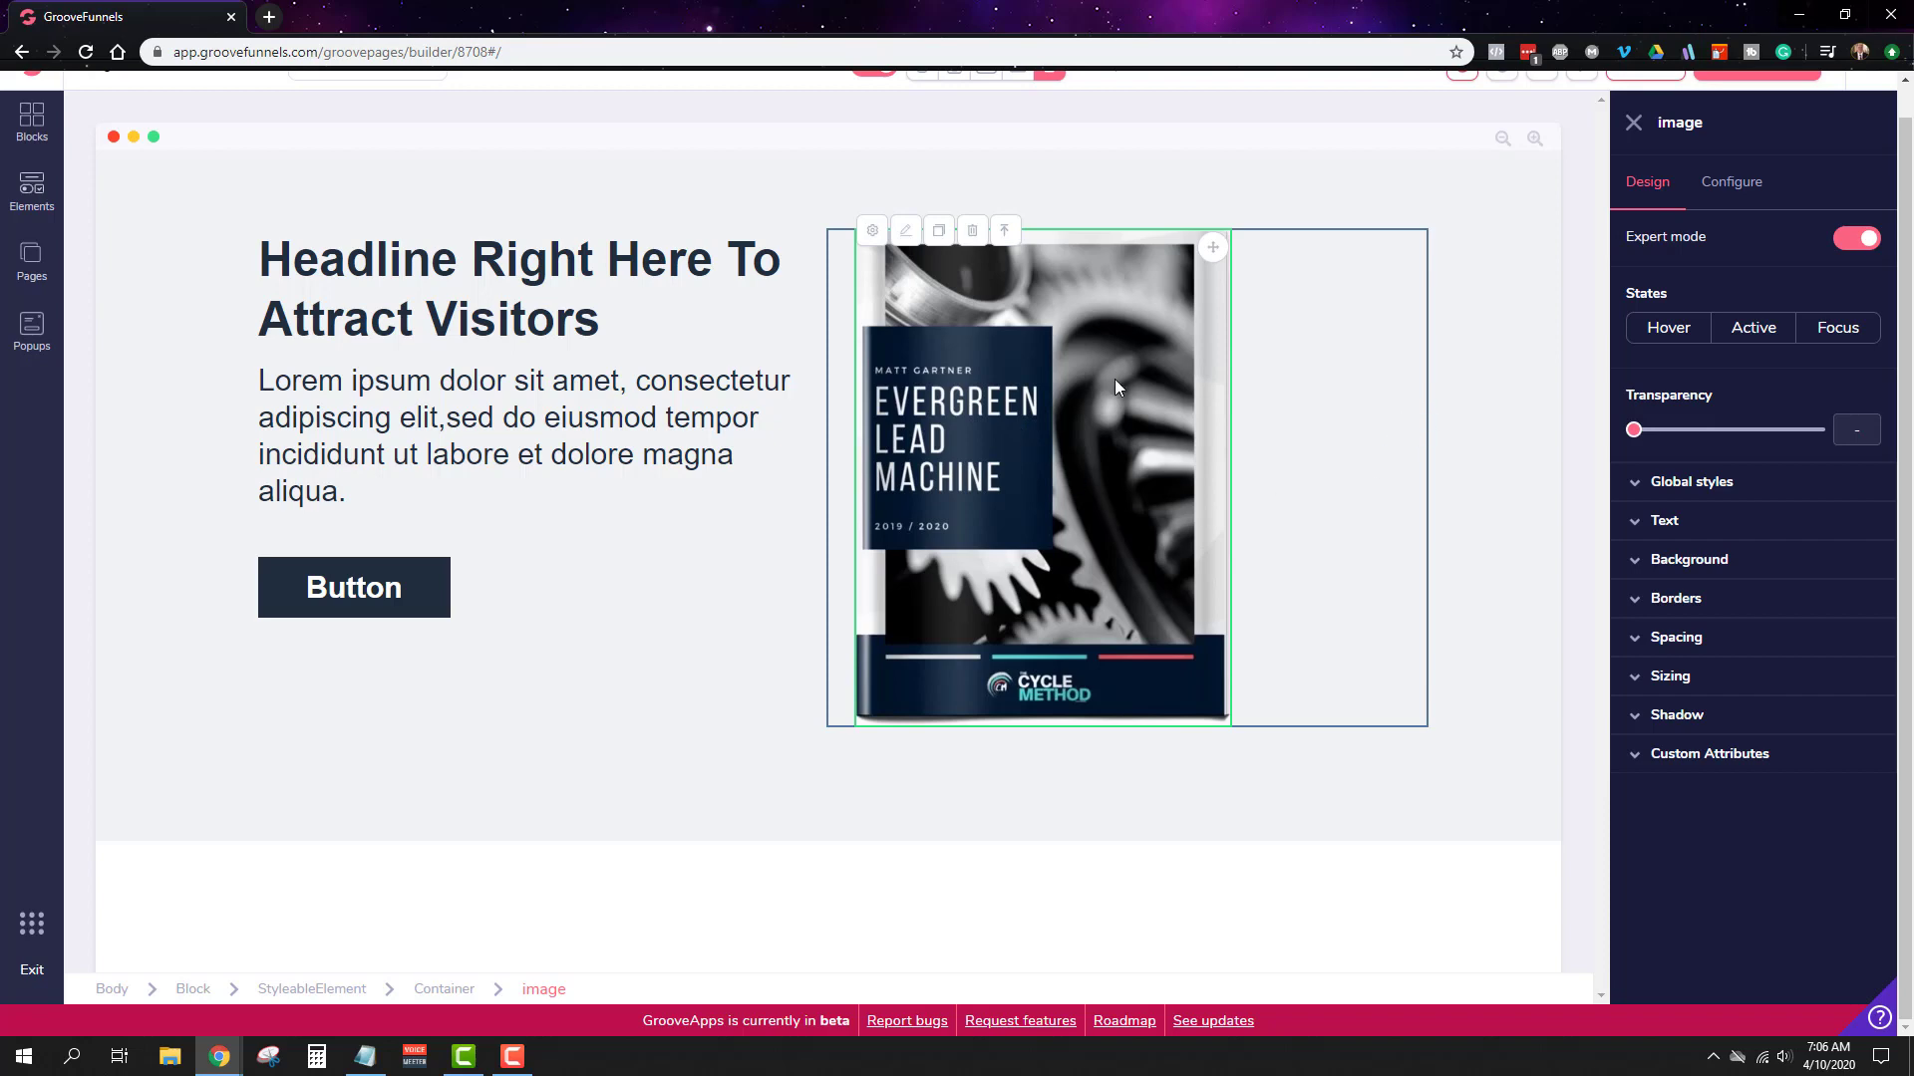
{"action": "left_click", "coordinate": [1329, 380]}
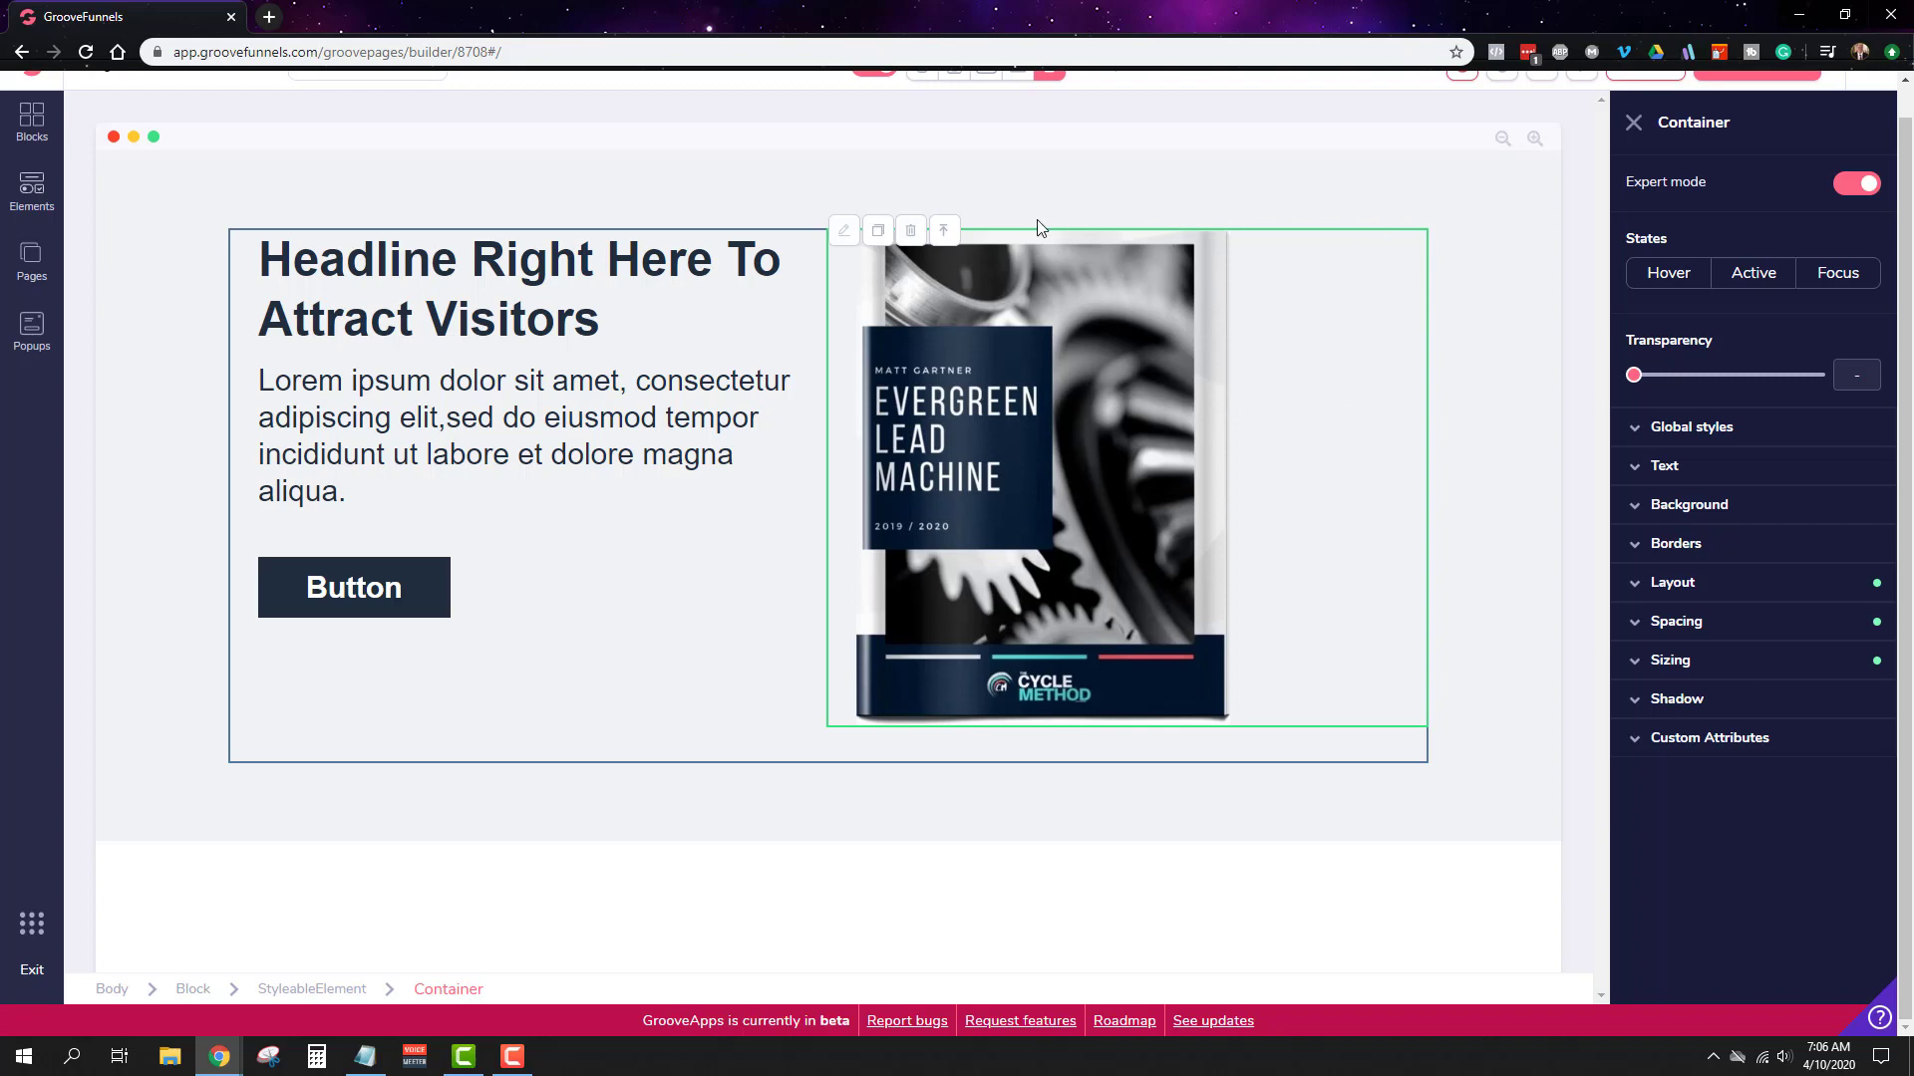
{"action": "left_click", "coordinate": [1698, 586]}
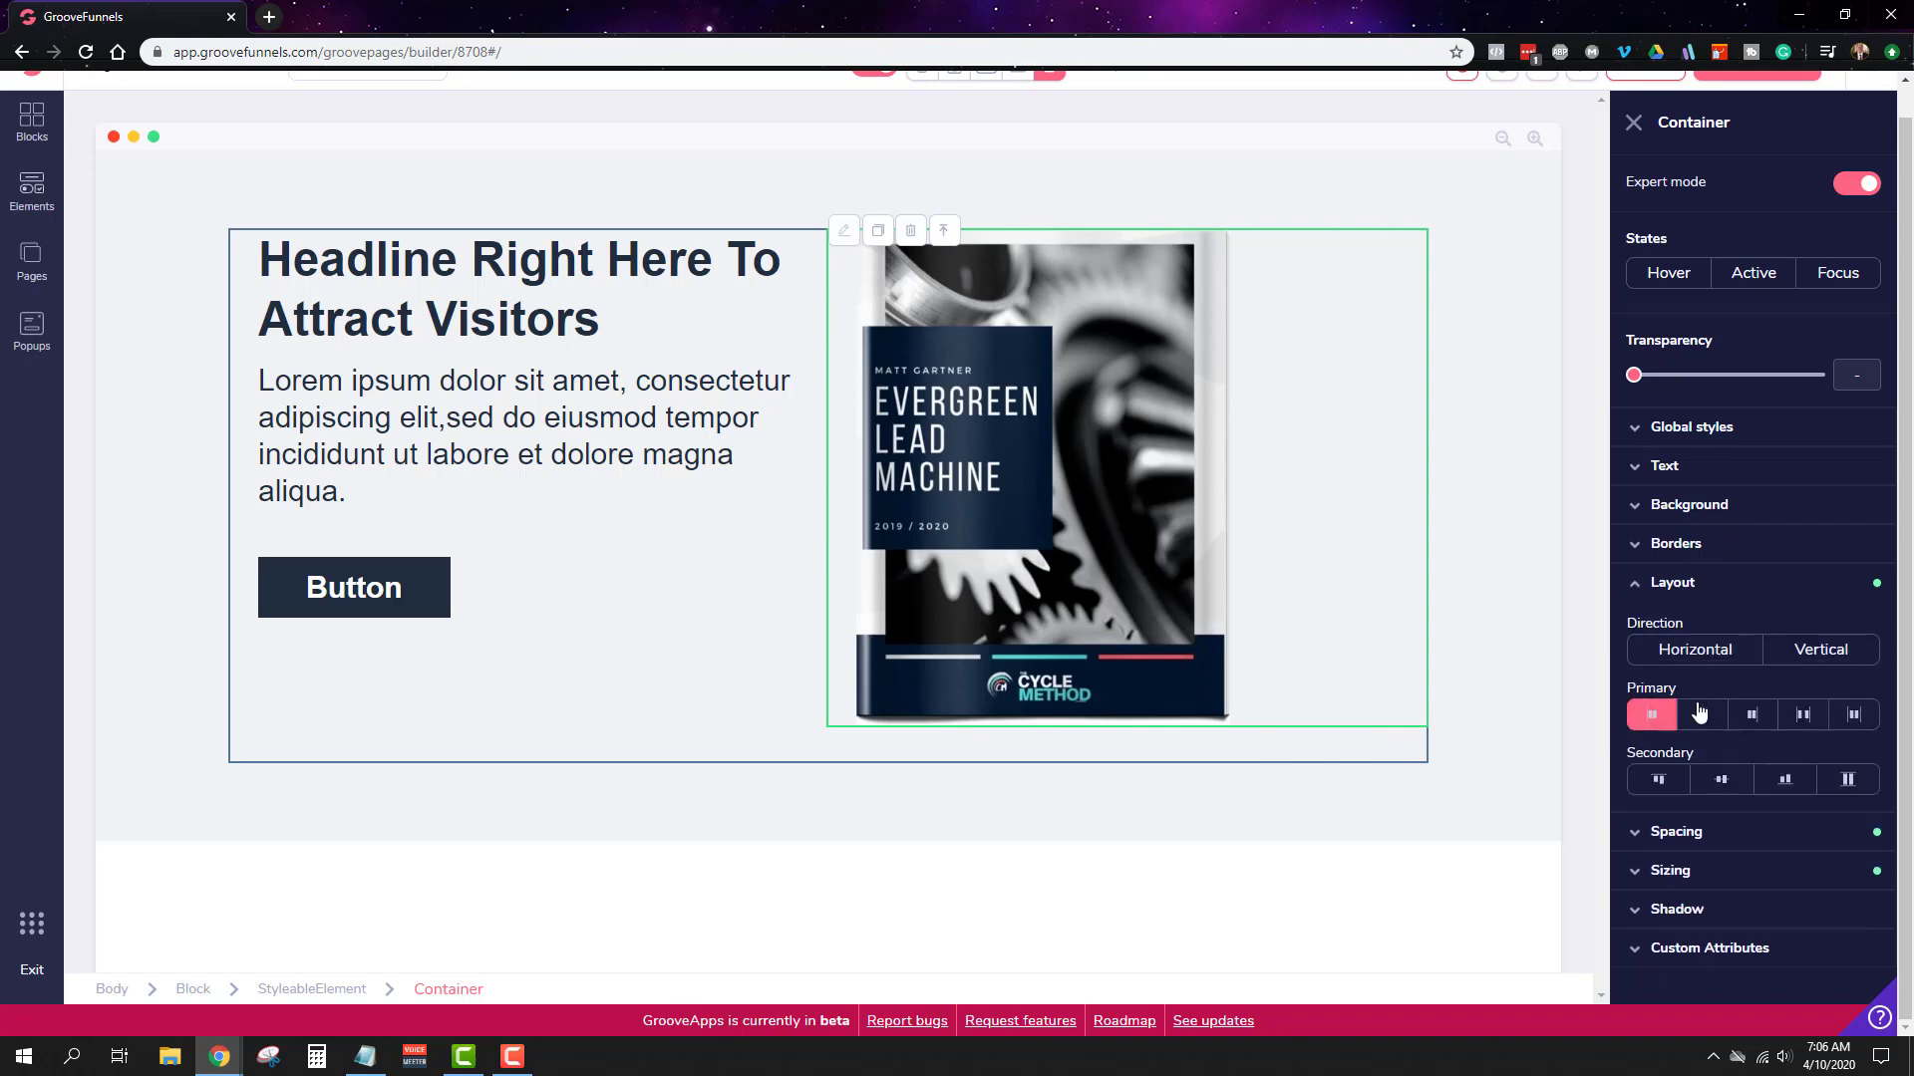
{"action": "left_click", "coordinate": [1704, 728]}
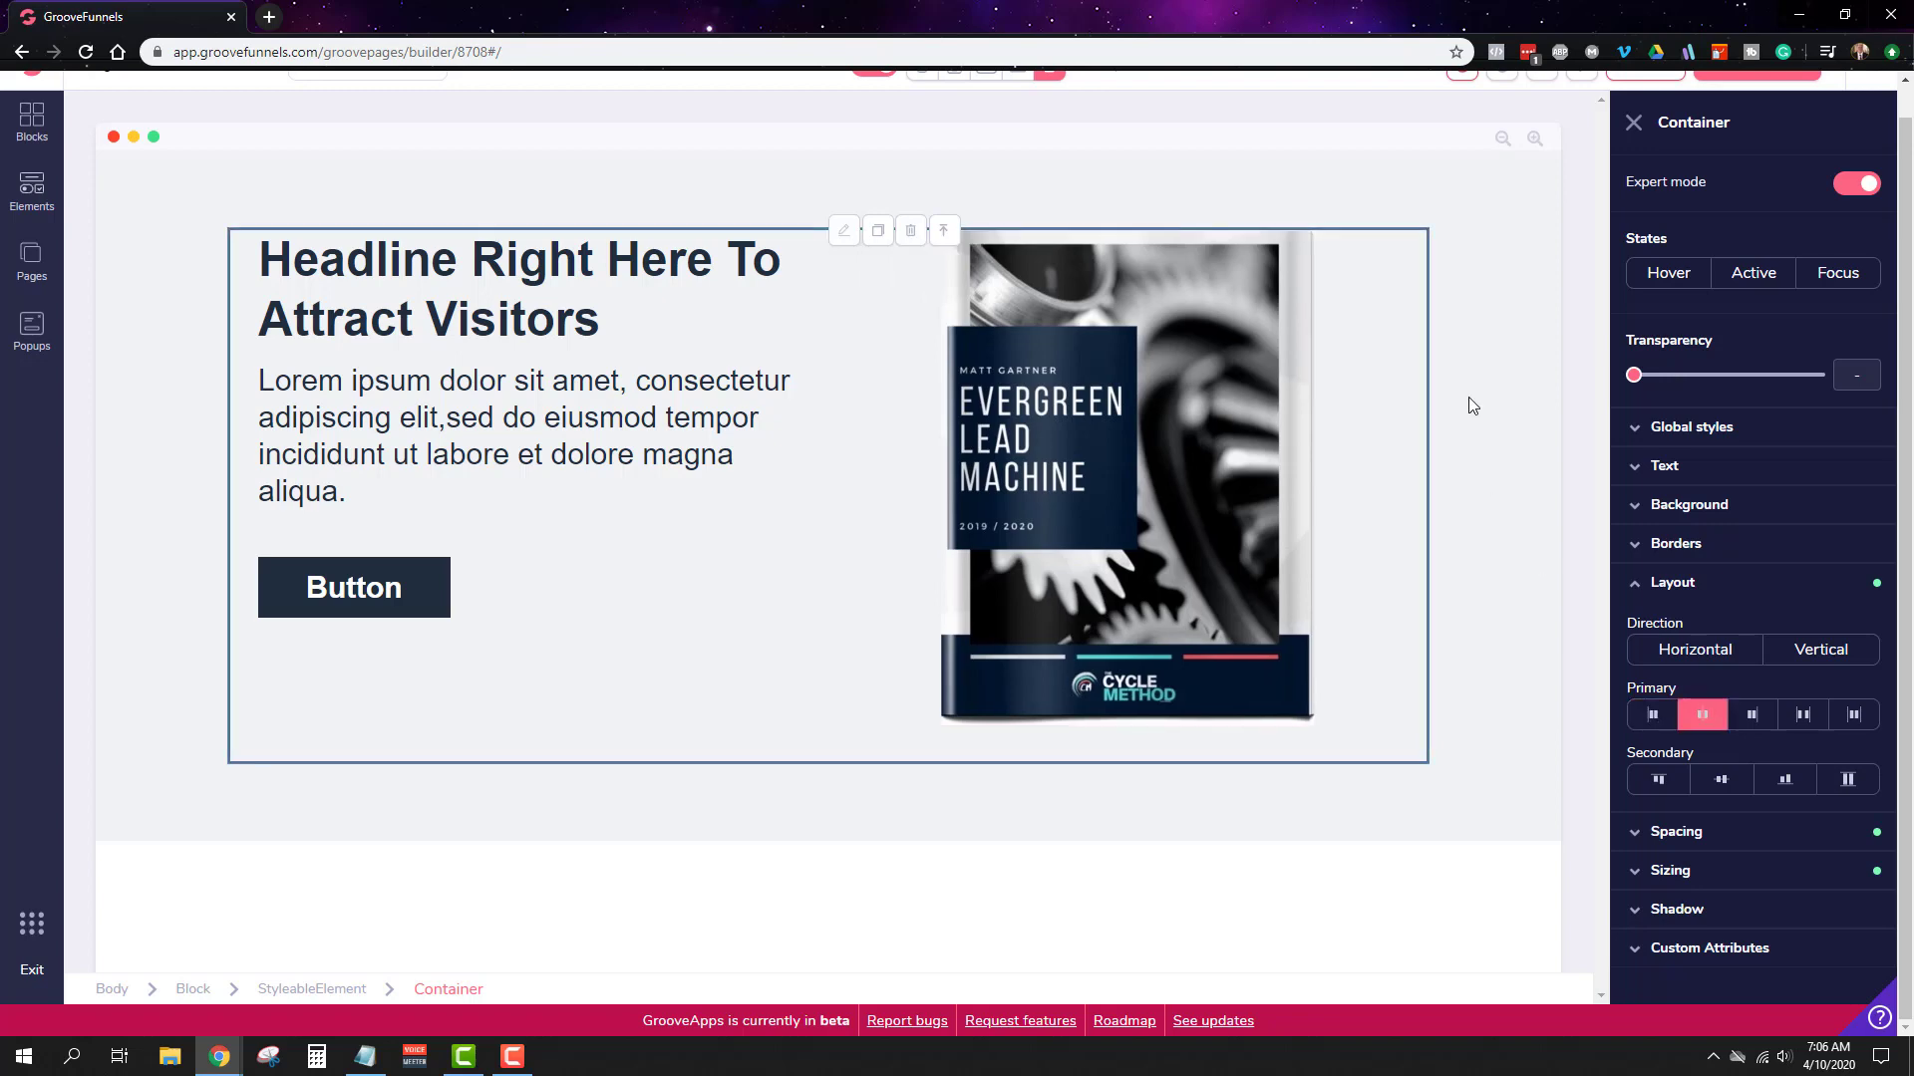
- Save the page and bring the branding document tab into this window
{"action": "left_click", "coordinate": [1561, 404]}
{"action": "left_click", "coordinate": [1642, 97]}
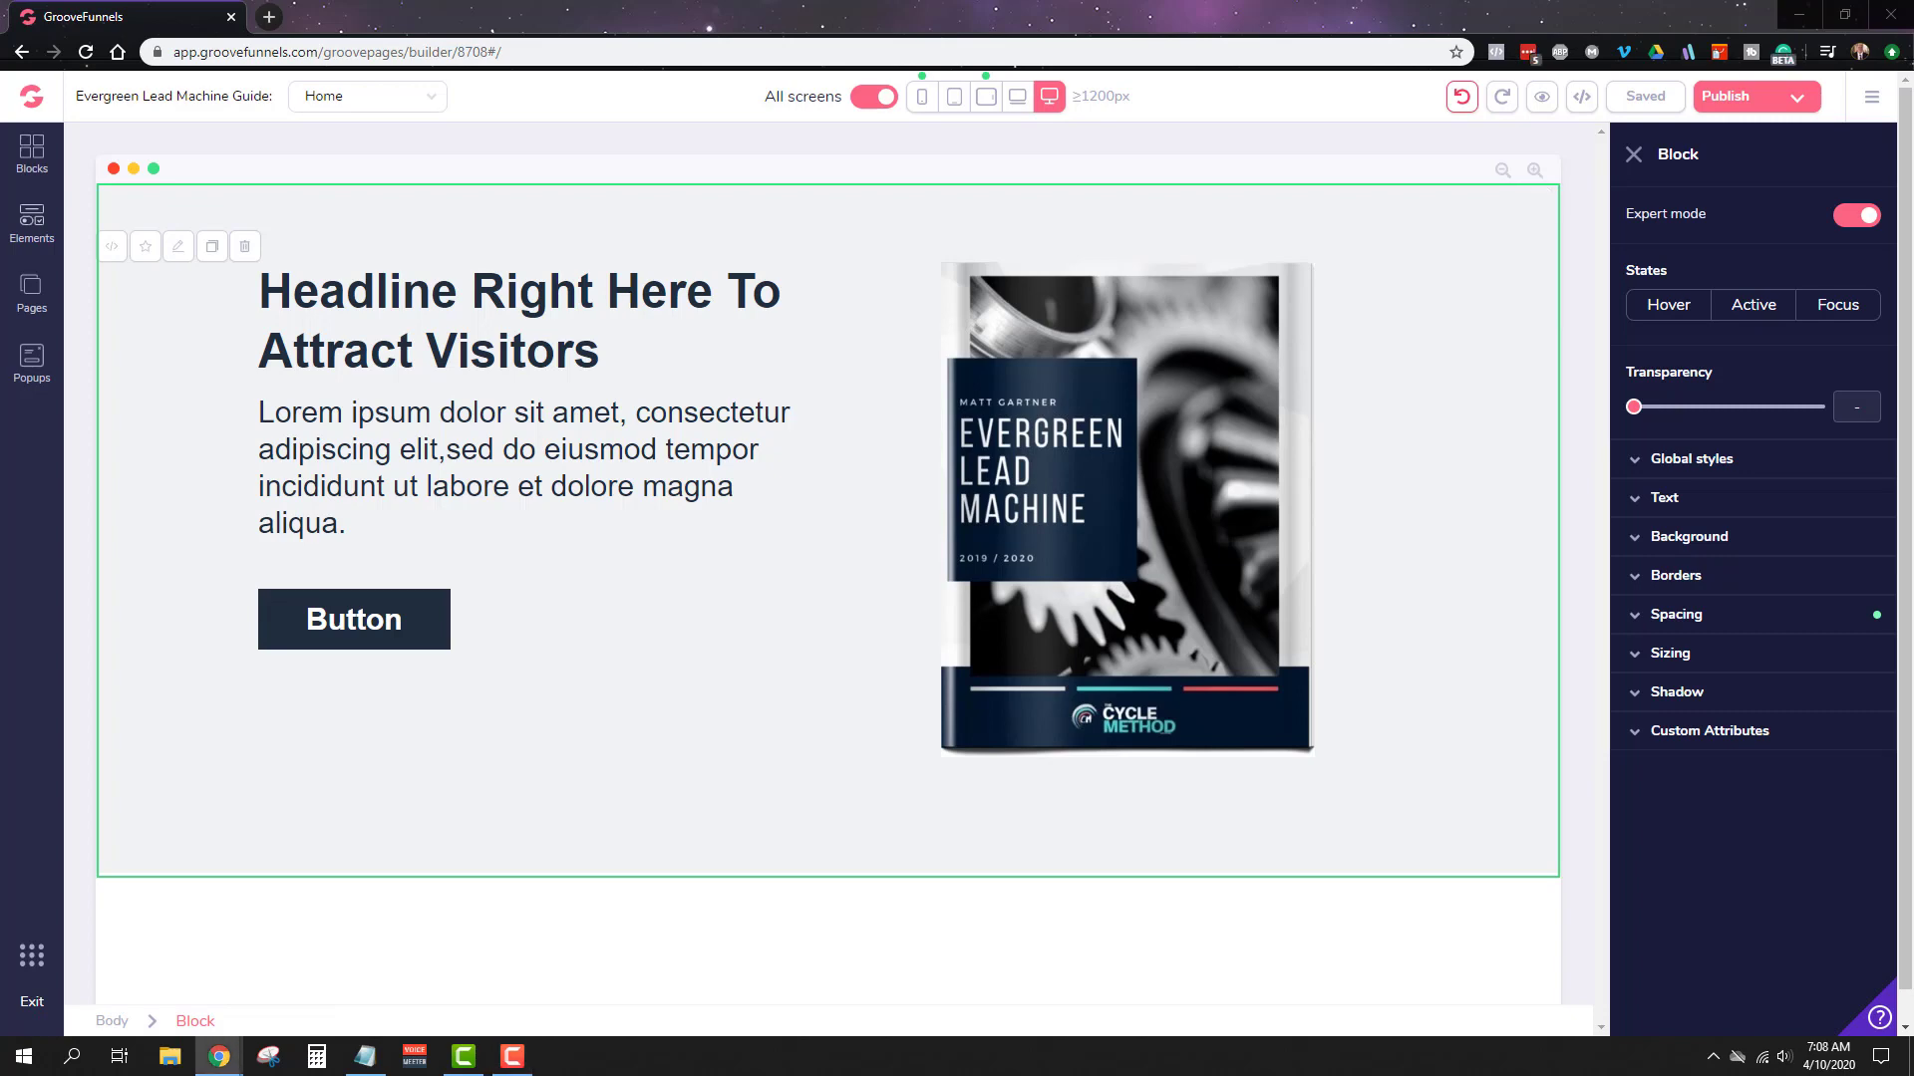
{"action": "left_click_drag", "start_coordinate": [1913, 388], "coordinate": [1913, 264]}
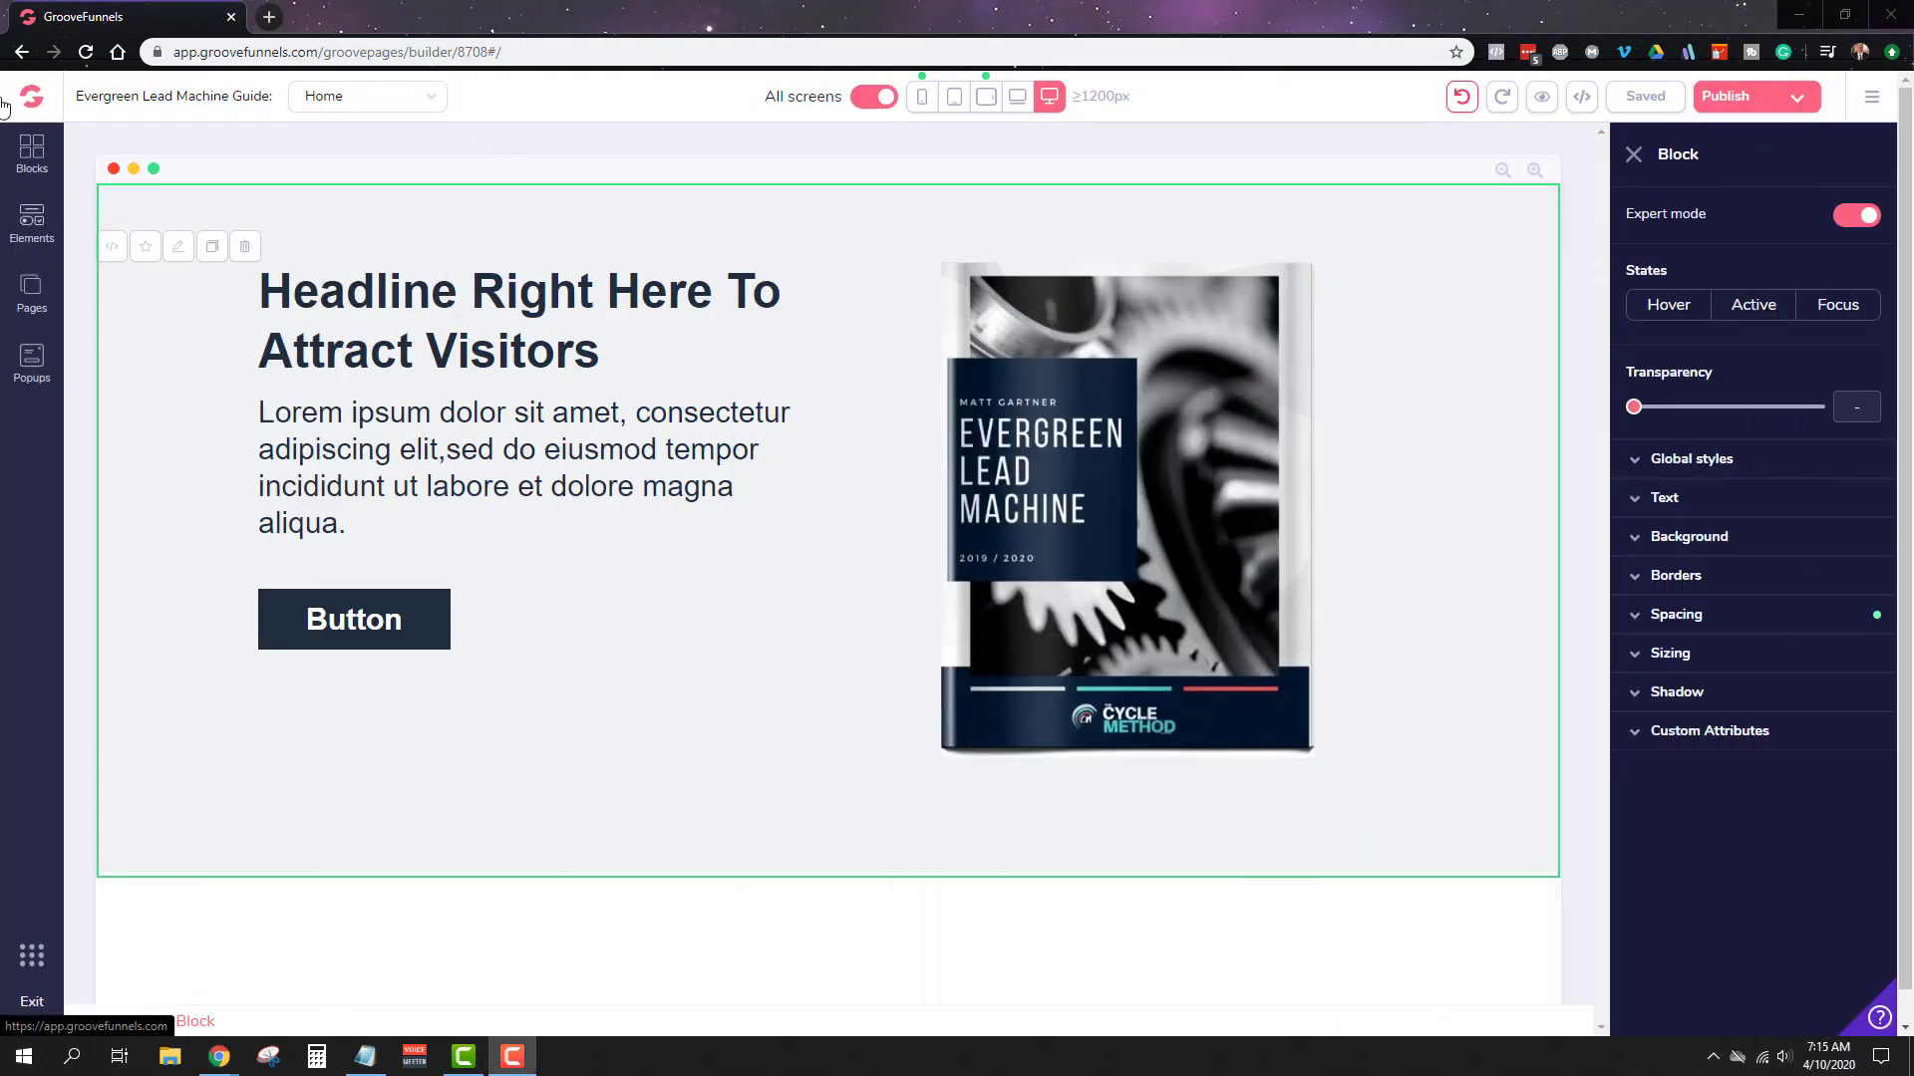
{"action": "left_click", "coordinate": [1662, 460]}
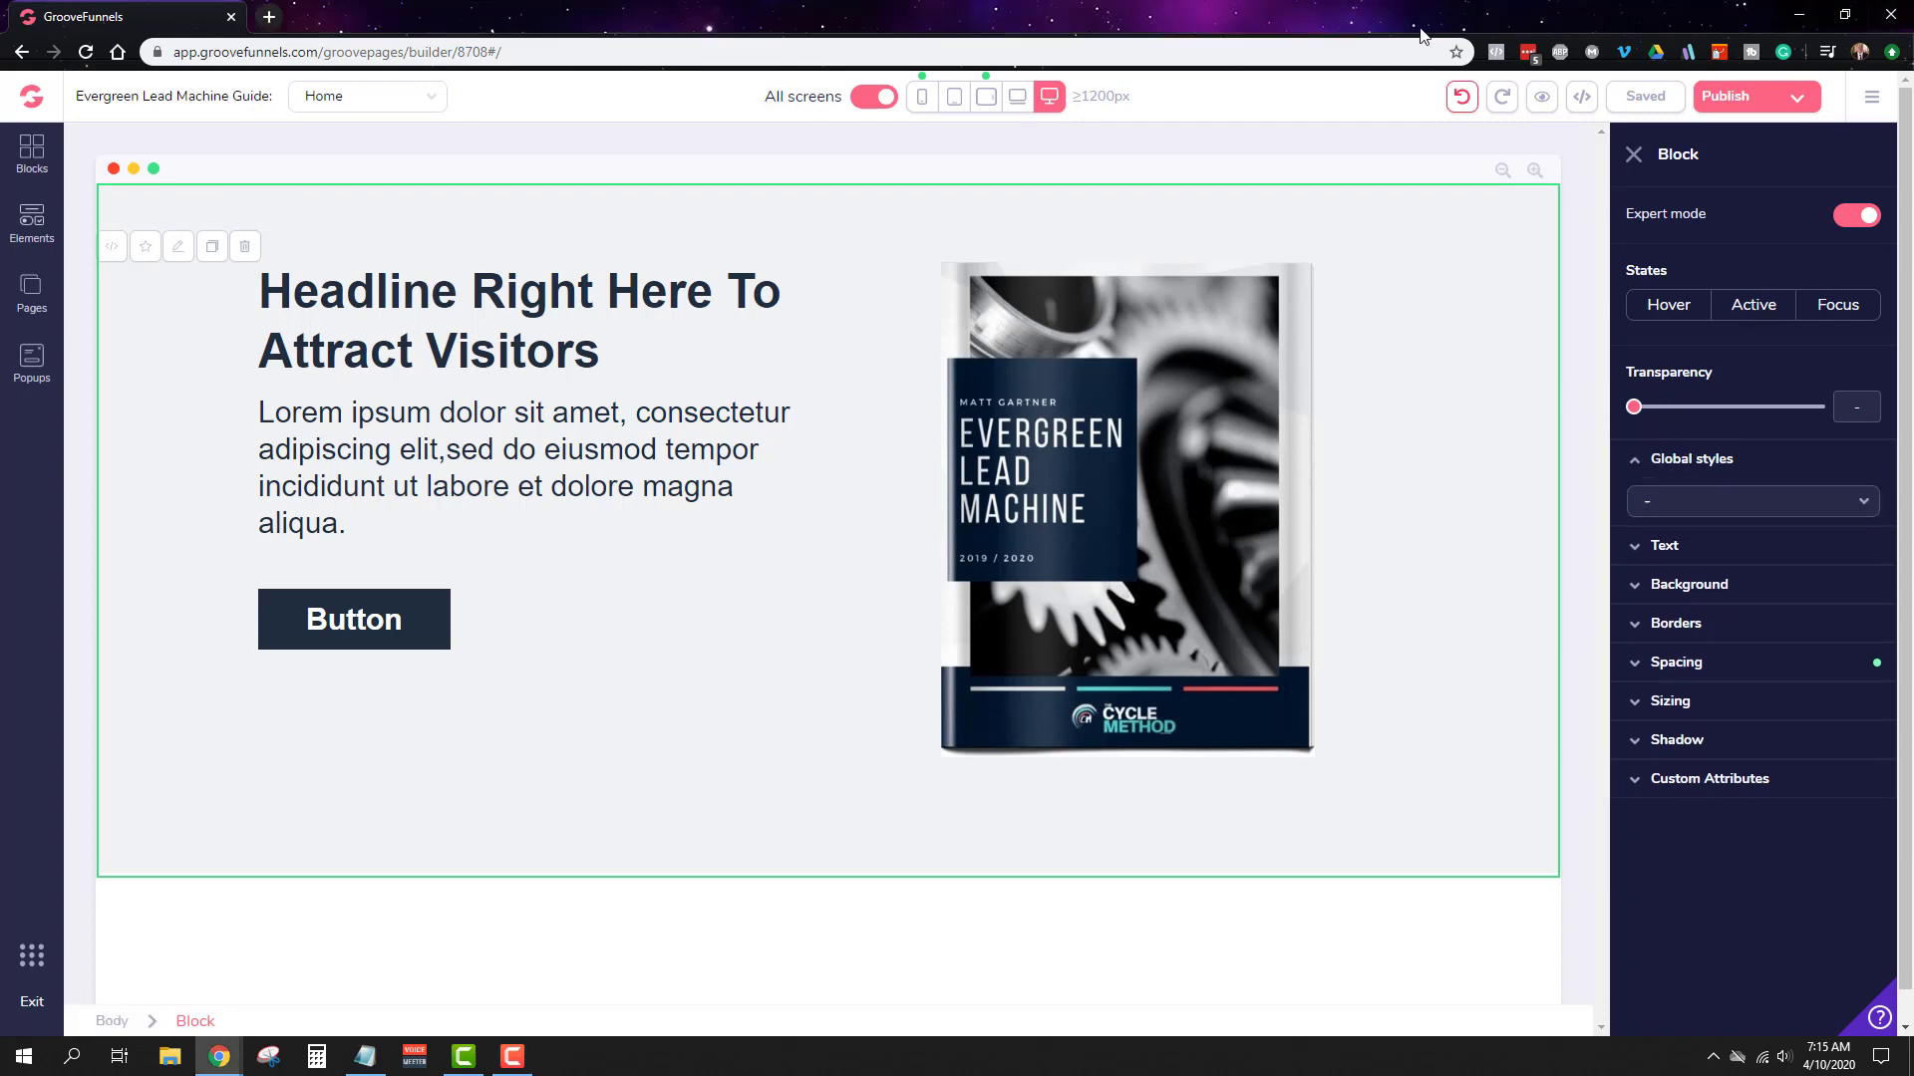
{"action": "left_click", "coordinate": [1718, 503]}
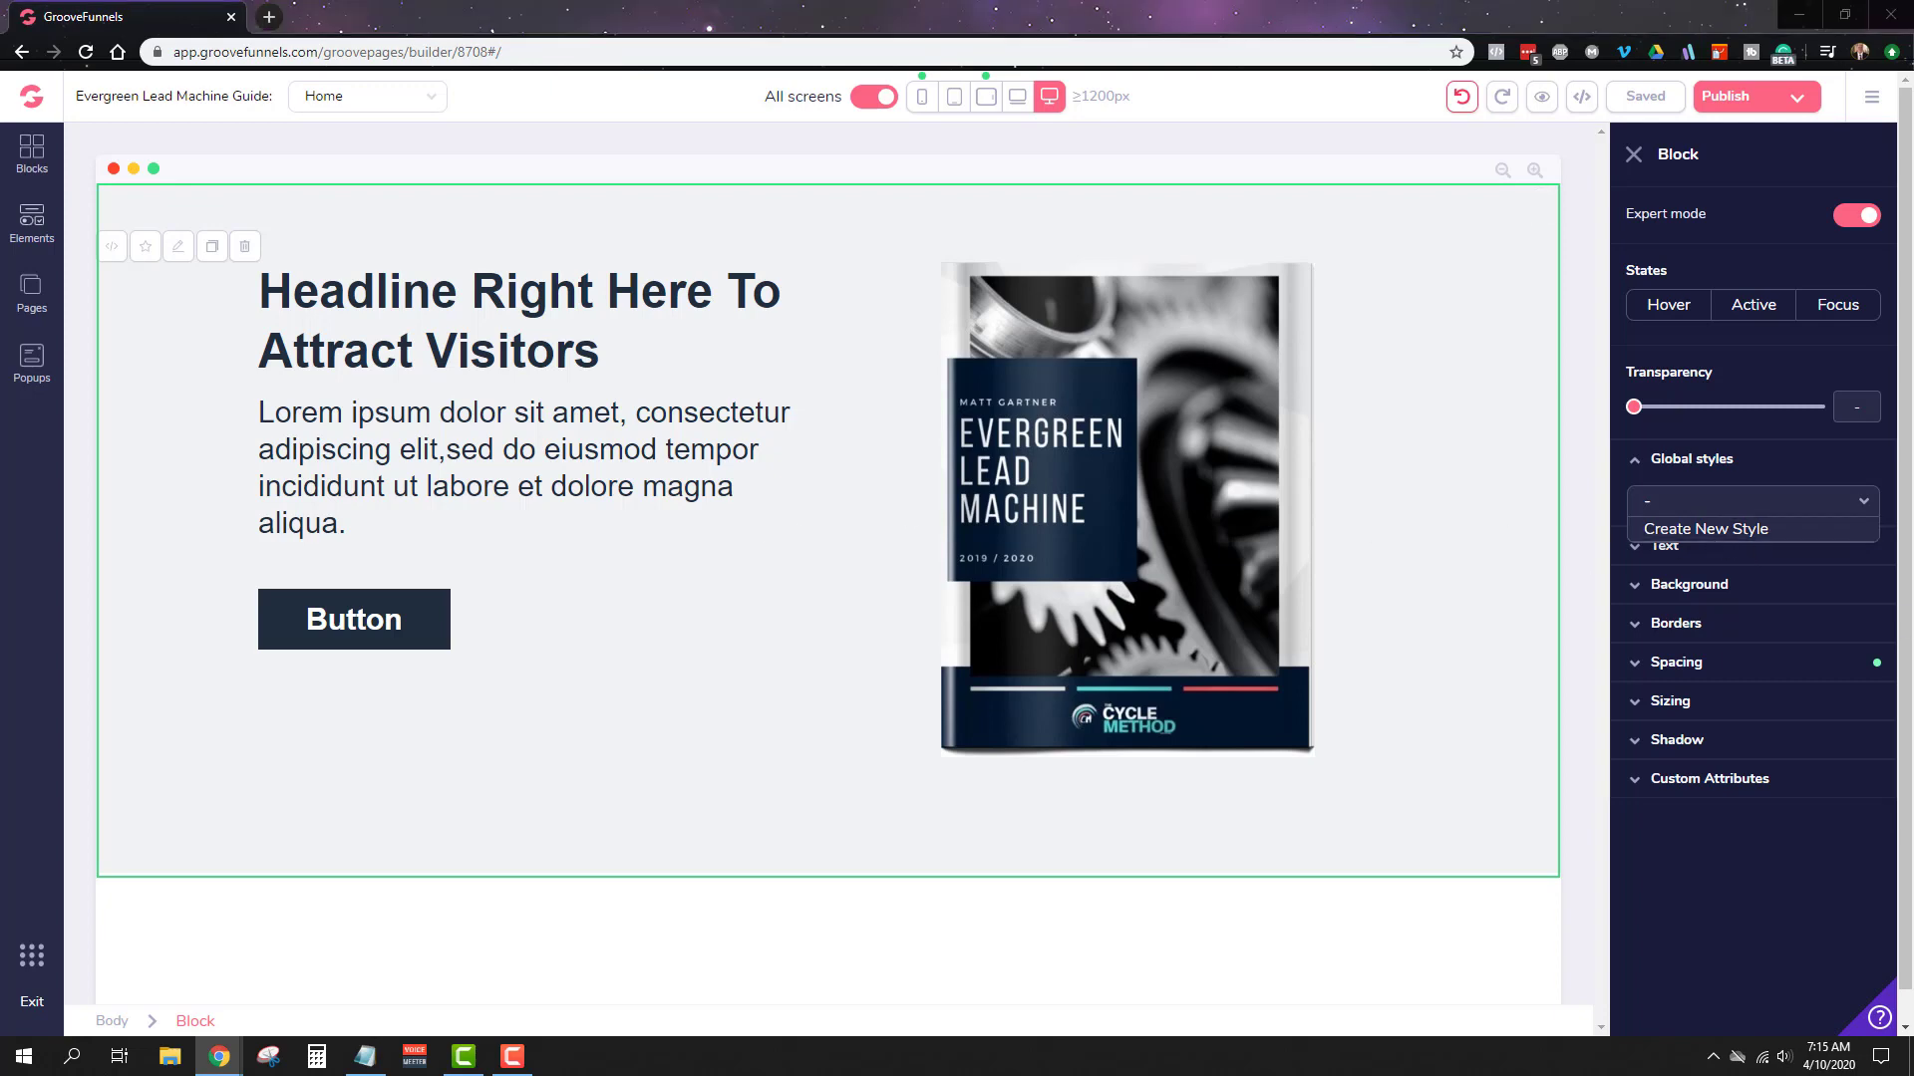
{"action": "left_click", "coordinate": [268, 614]}
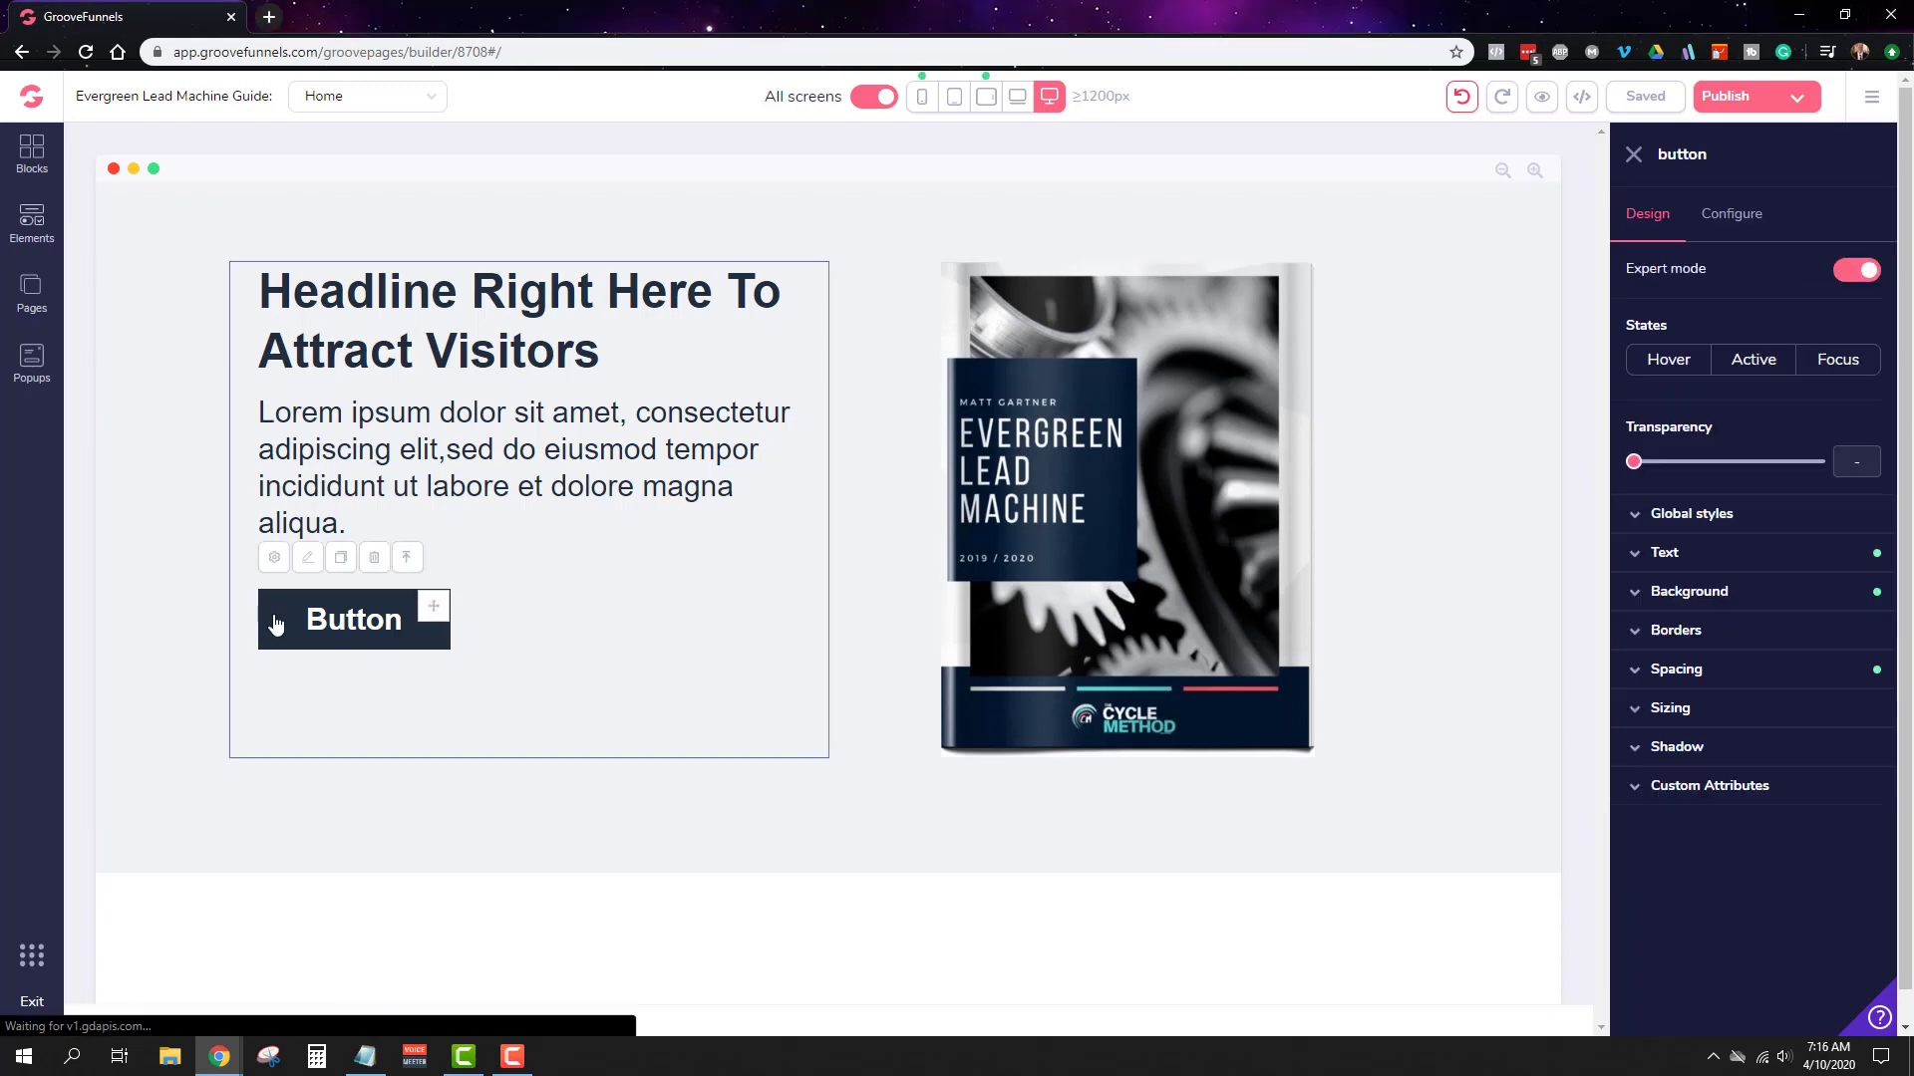
- Change the hero button's background colour from dark navy to red #FE4A49
{"action": "left_click", "coordinate": [1658, 595]}
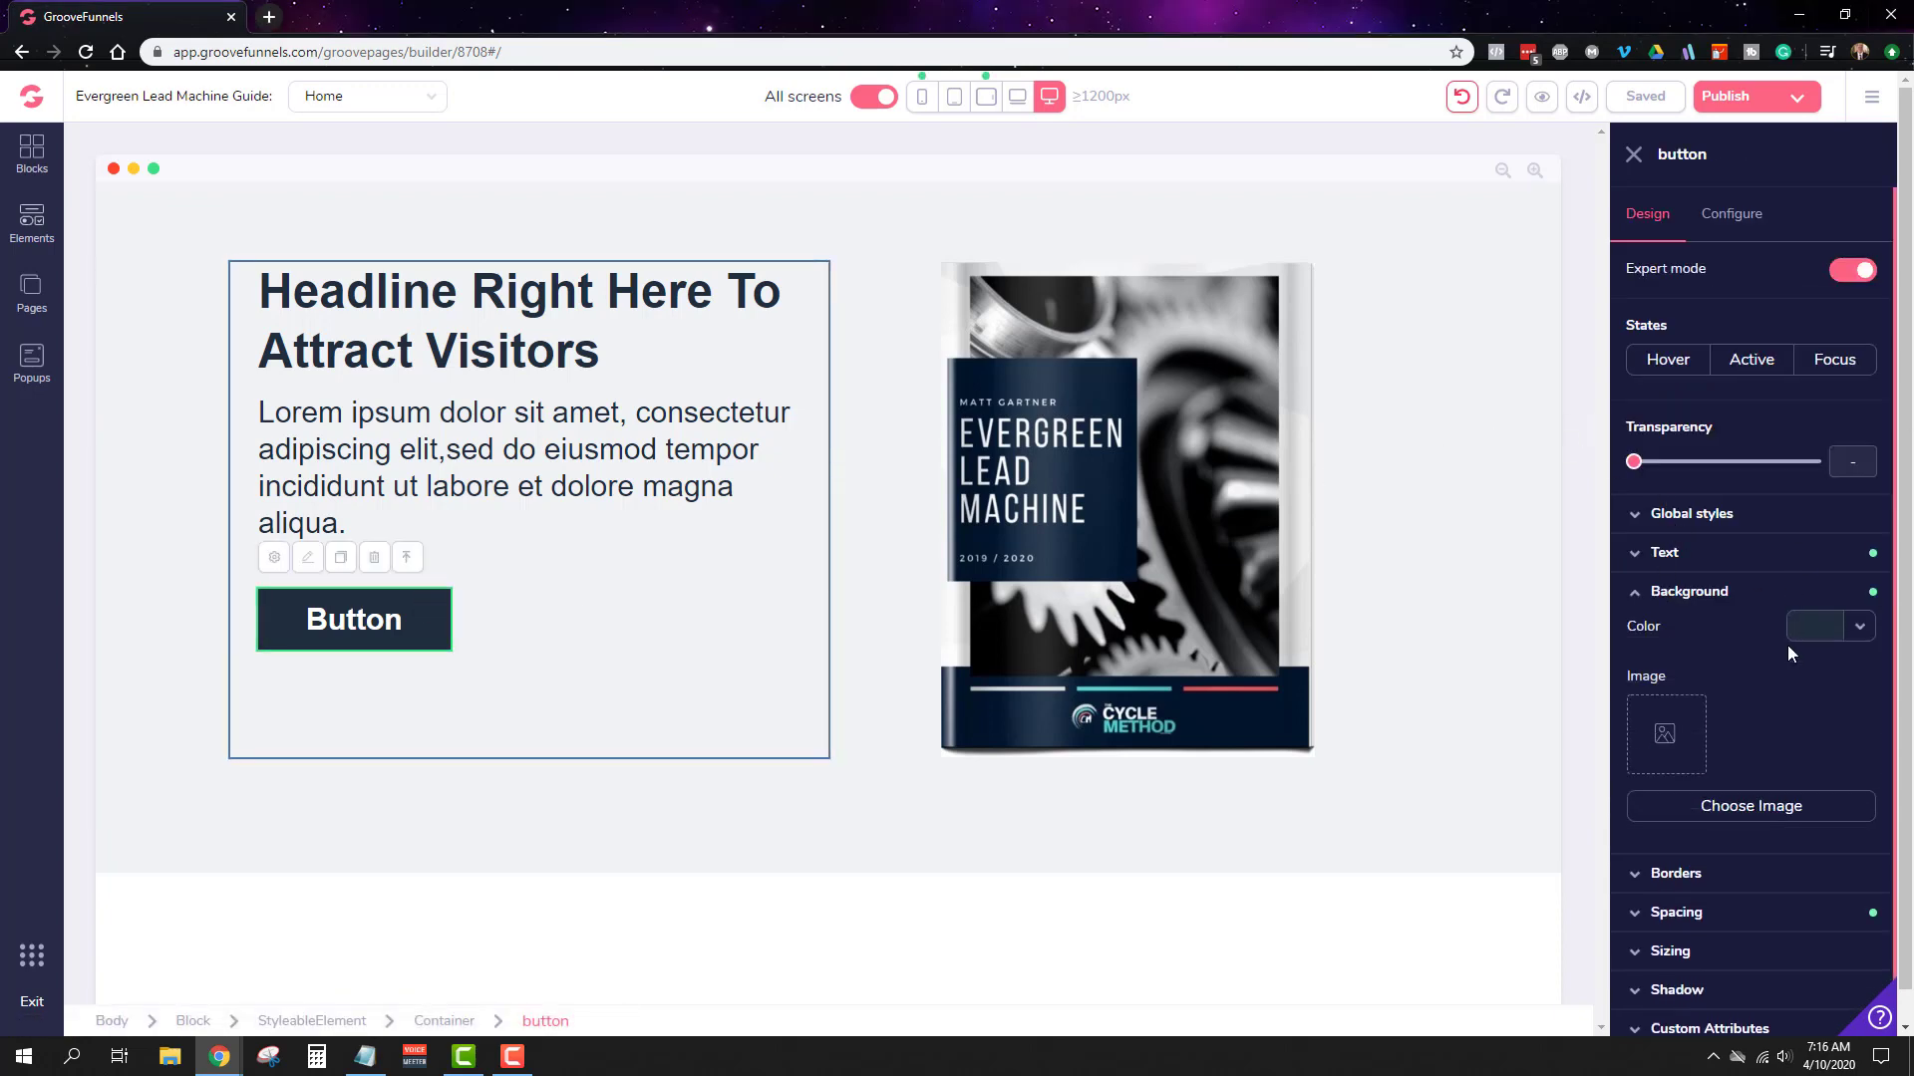
{"action": "left_click", "coordinate": [1820, 636]}
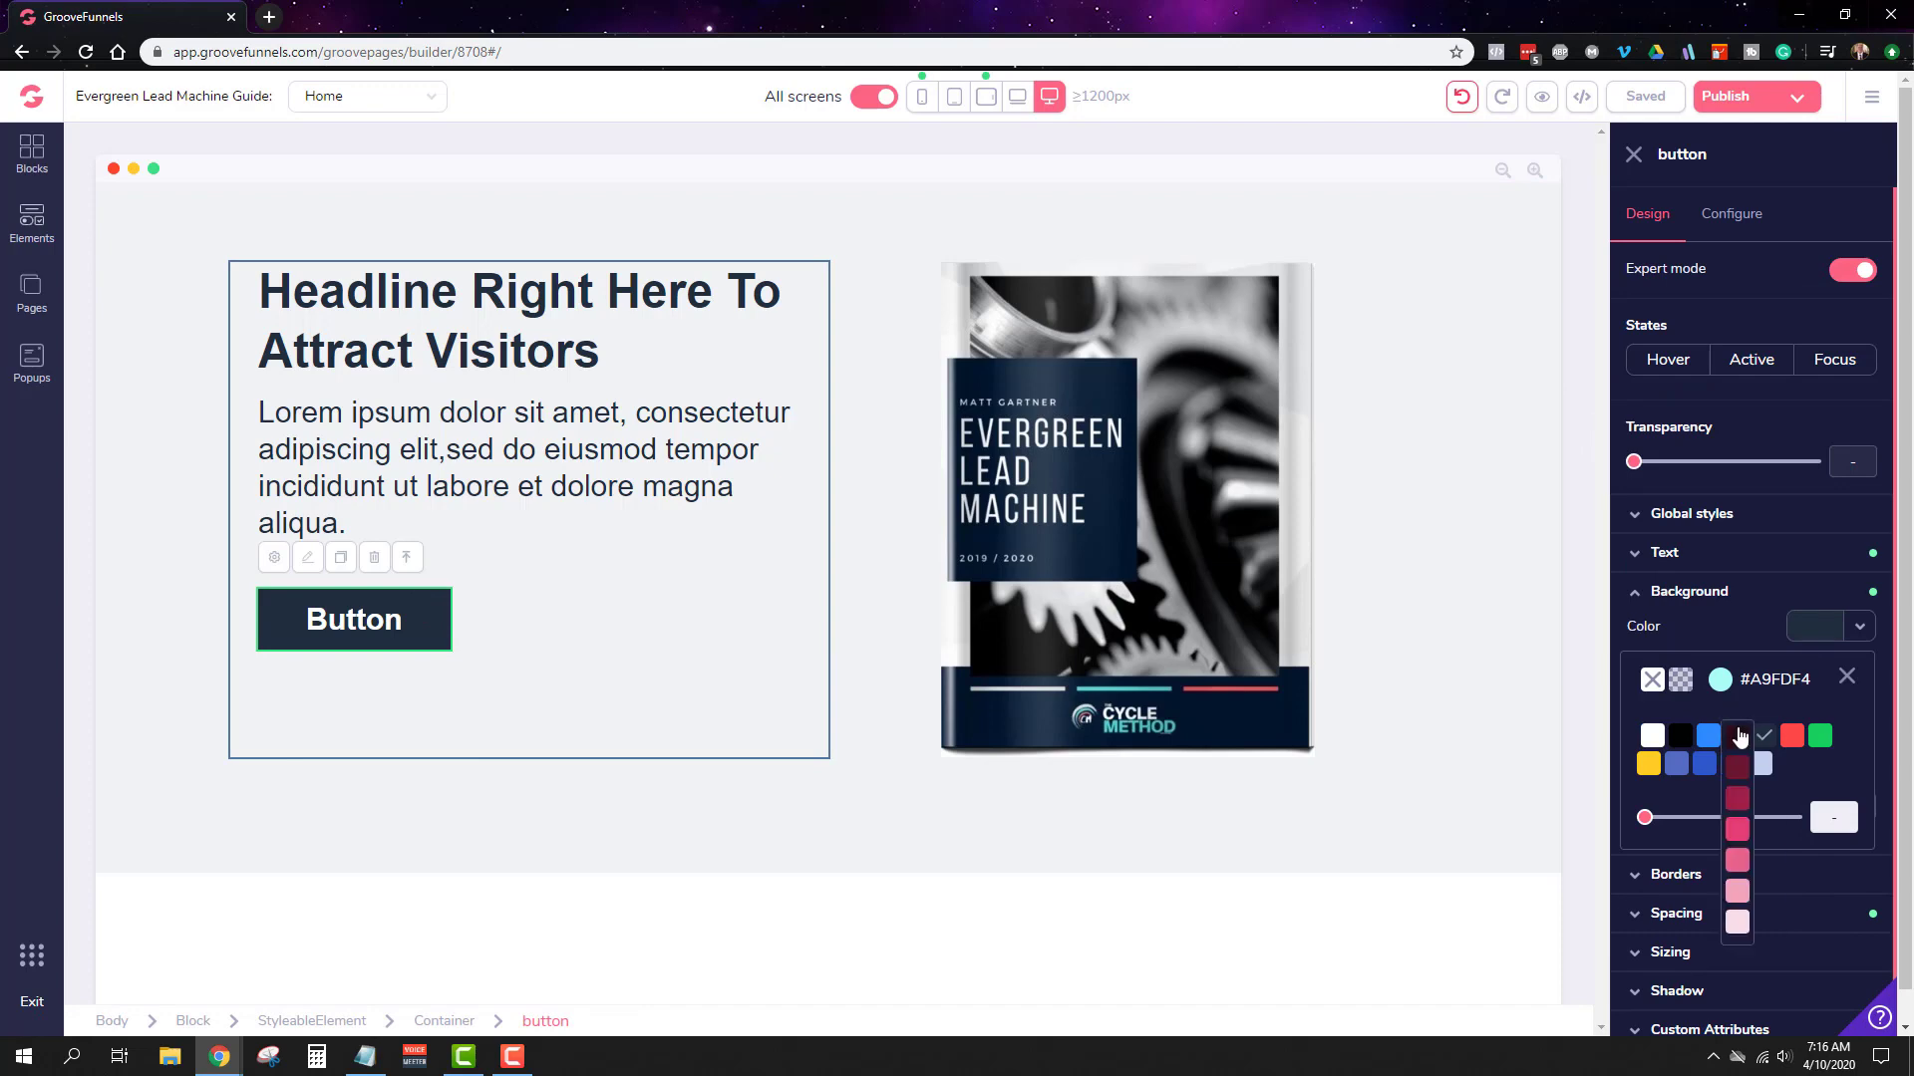
{"action": "left_click", "coordinate": [1758, 680]}
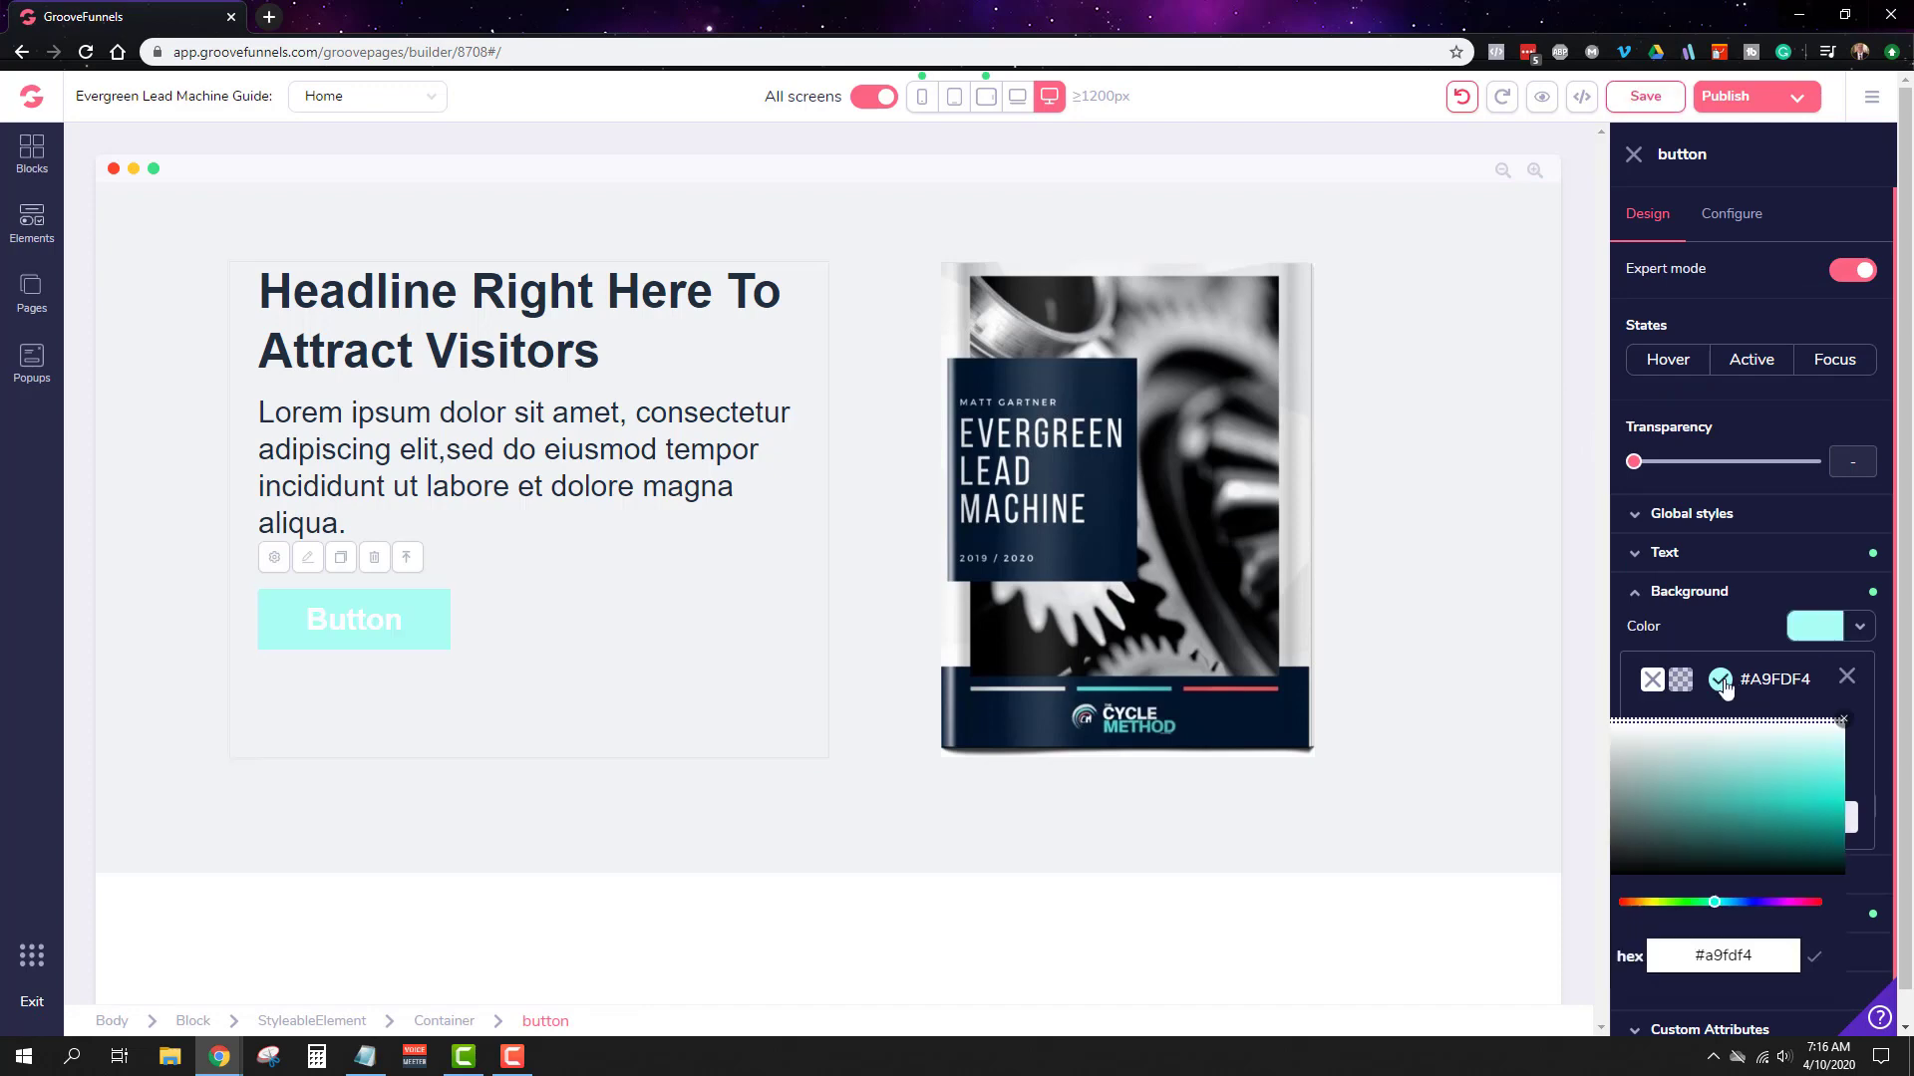
{"action": "left_click", "coordinate": [1724, 953]}
{"action": "key", "text": "ctrl+a"}
{"action": "type", "text": "#fe4a49"}
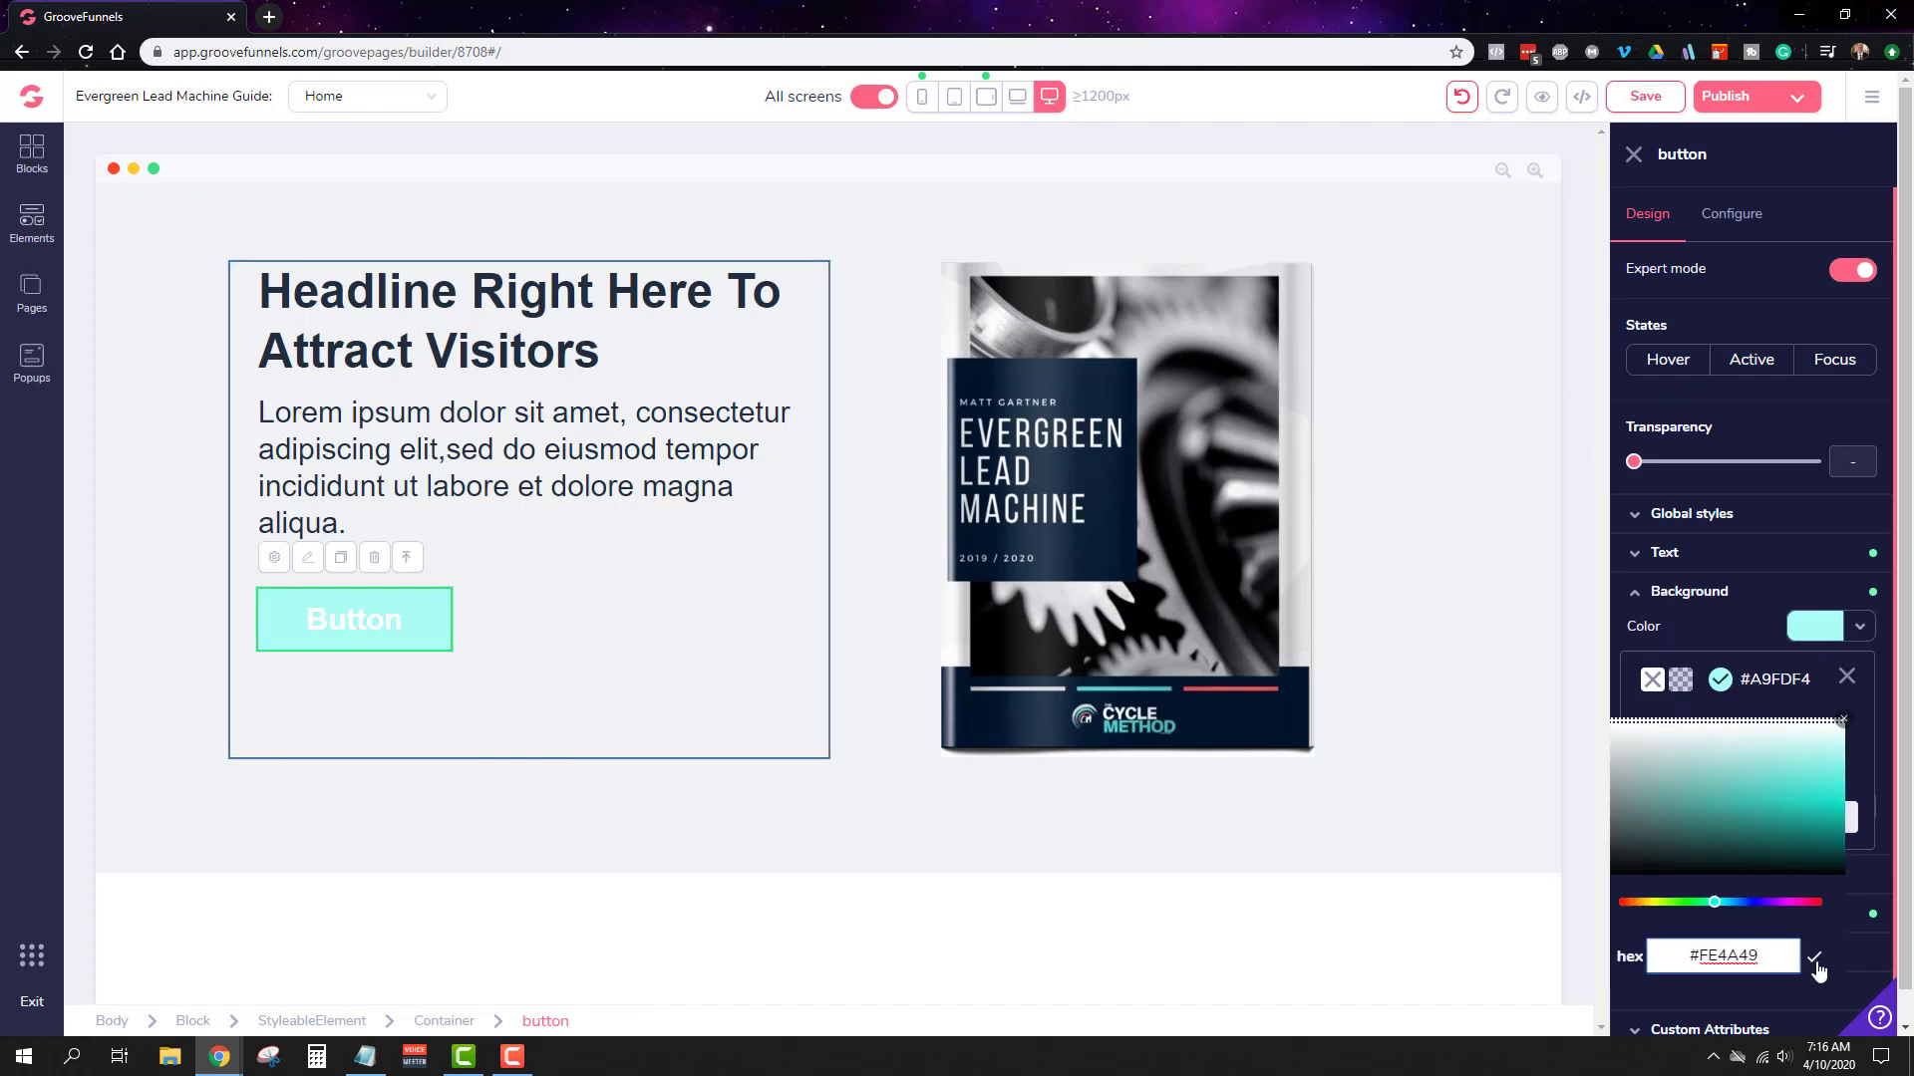
{"action": "left_click", "coordinate": [1814, 957]}
{"action": "left_click", "coordinate": [1846, 678]}
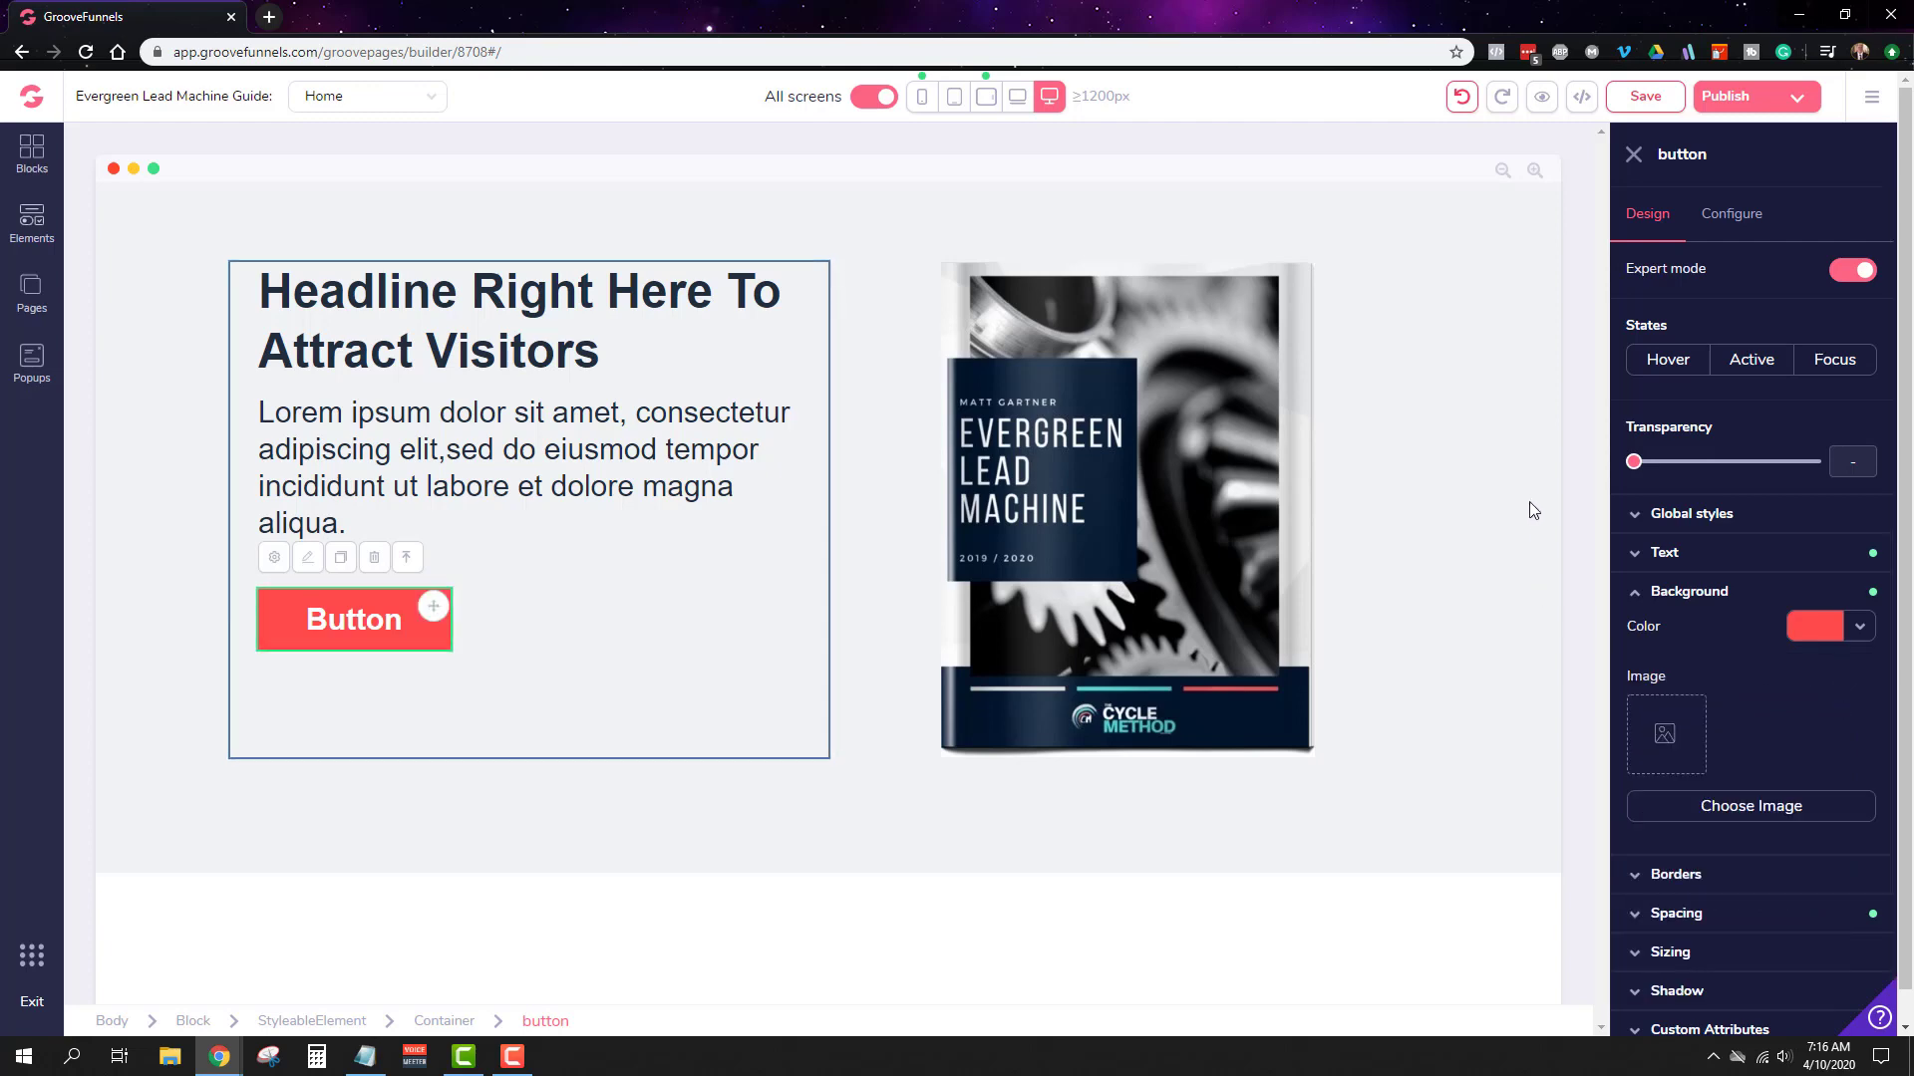
{"action": "left_click", "coordinate": [1739, 217]}
{"action": "double_click", "coordinate": [1700, 313]}
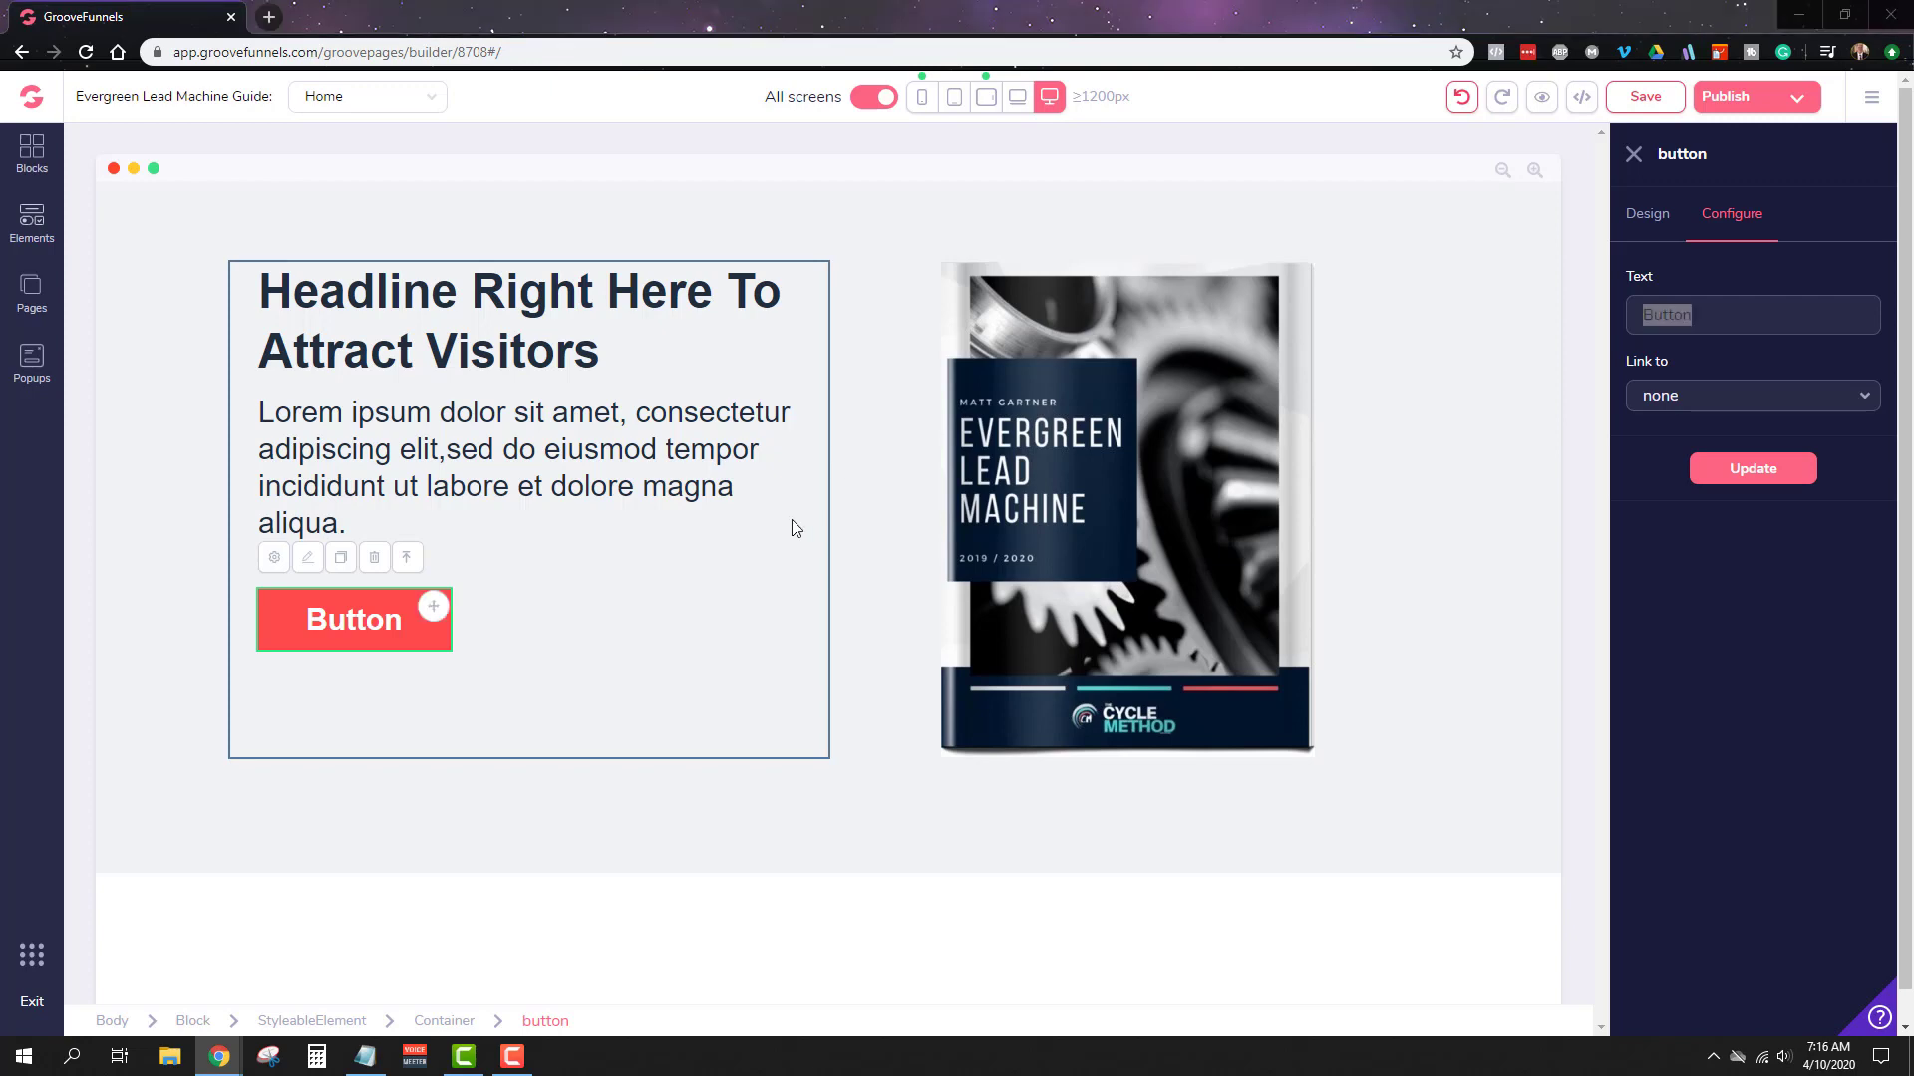
- Change the hero button label to 'Download Now' and save the page
{"action": "double_click", "coordinate": [1744, 323]}
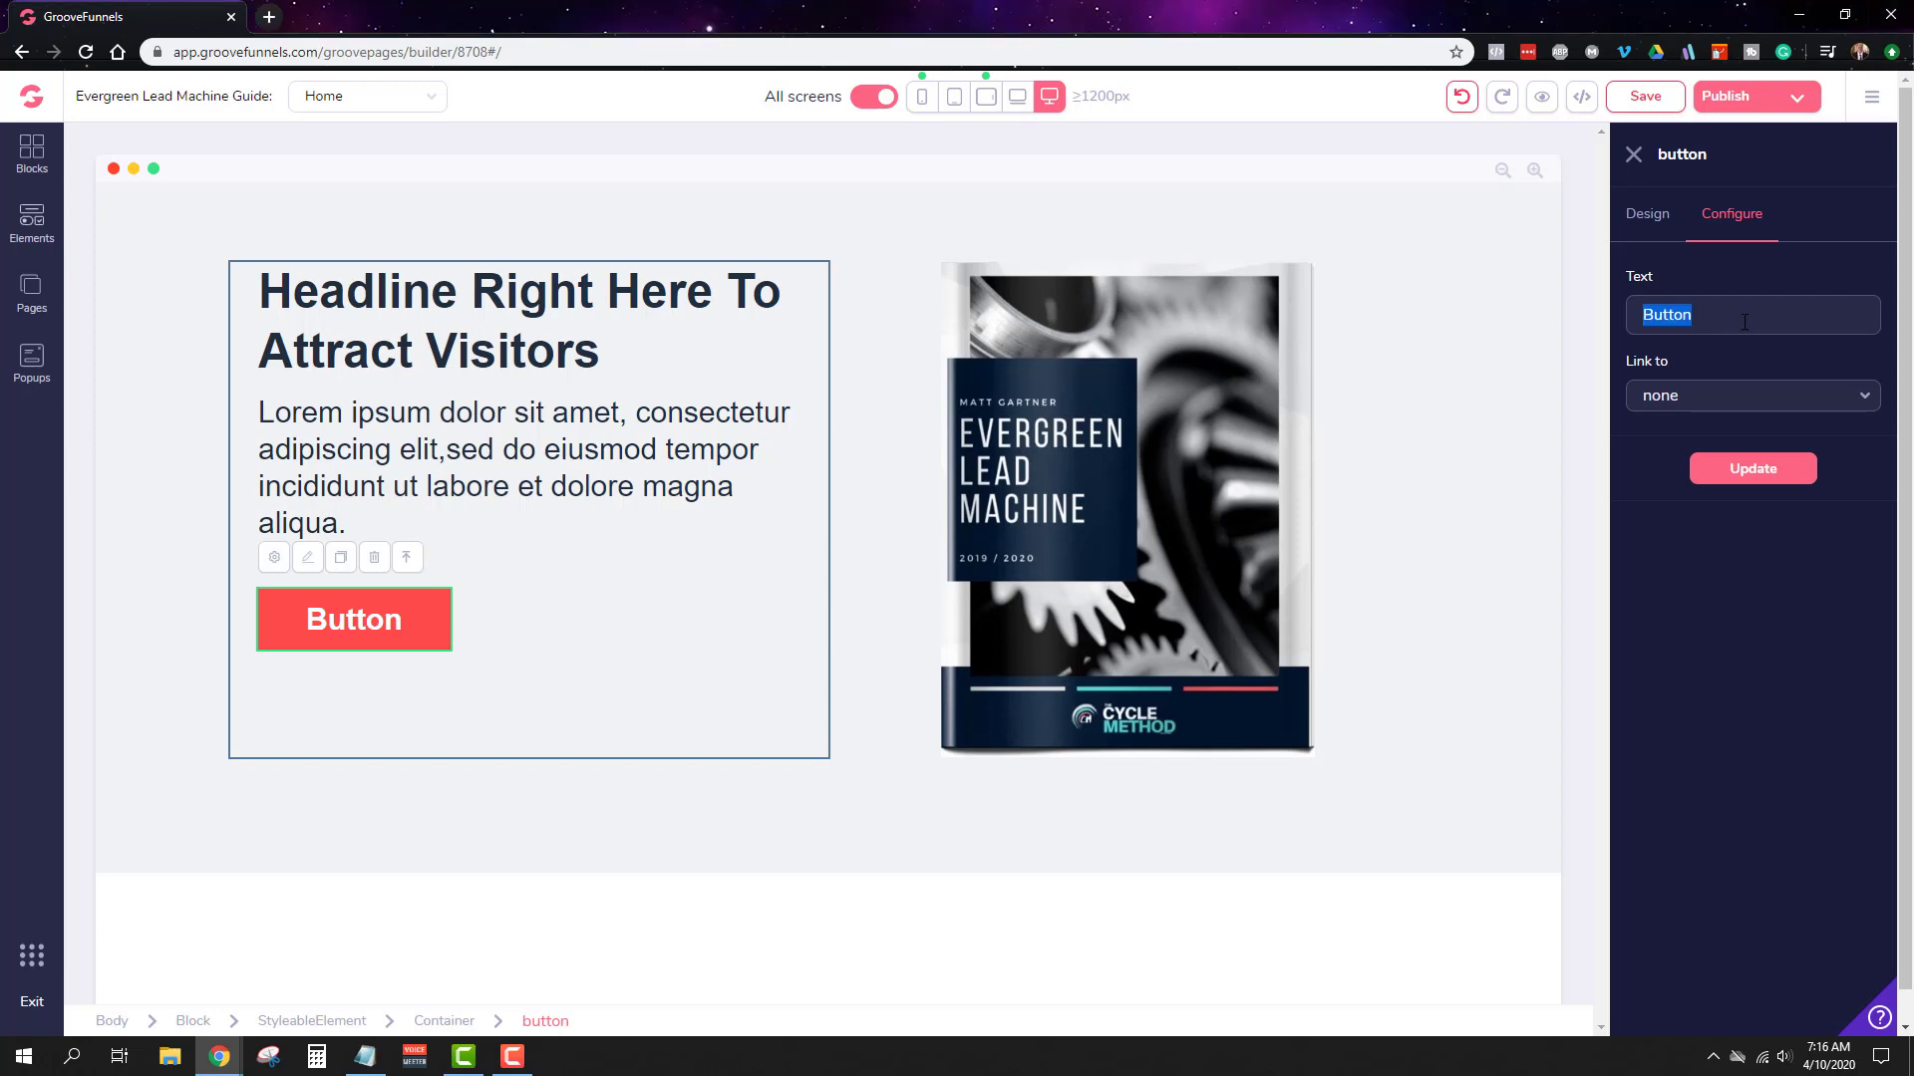
{"action": "type", "text": "Download Now"}
{"action": "left_click", "coordinate": [1762, 484]}
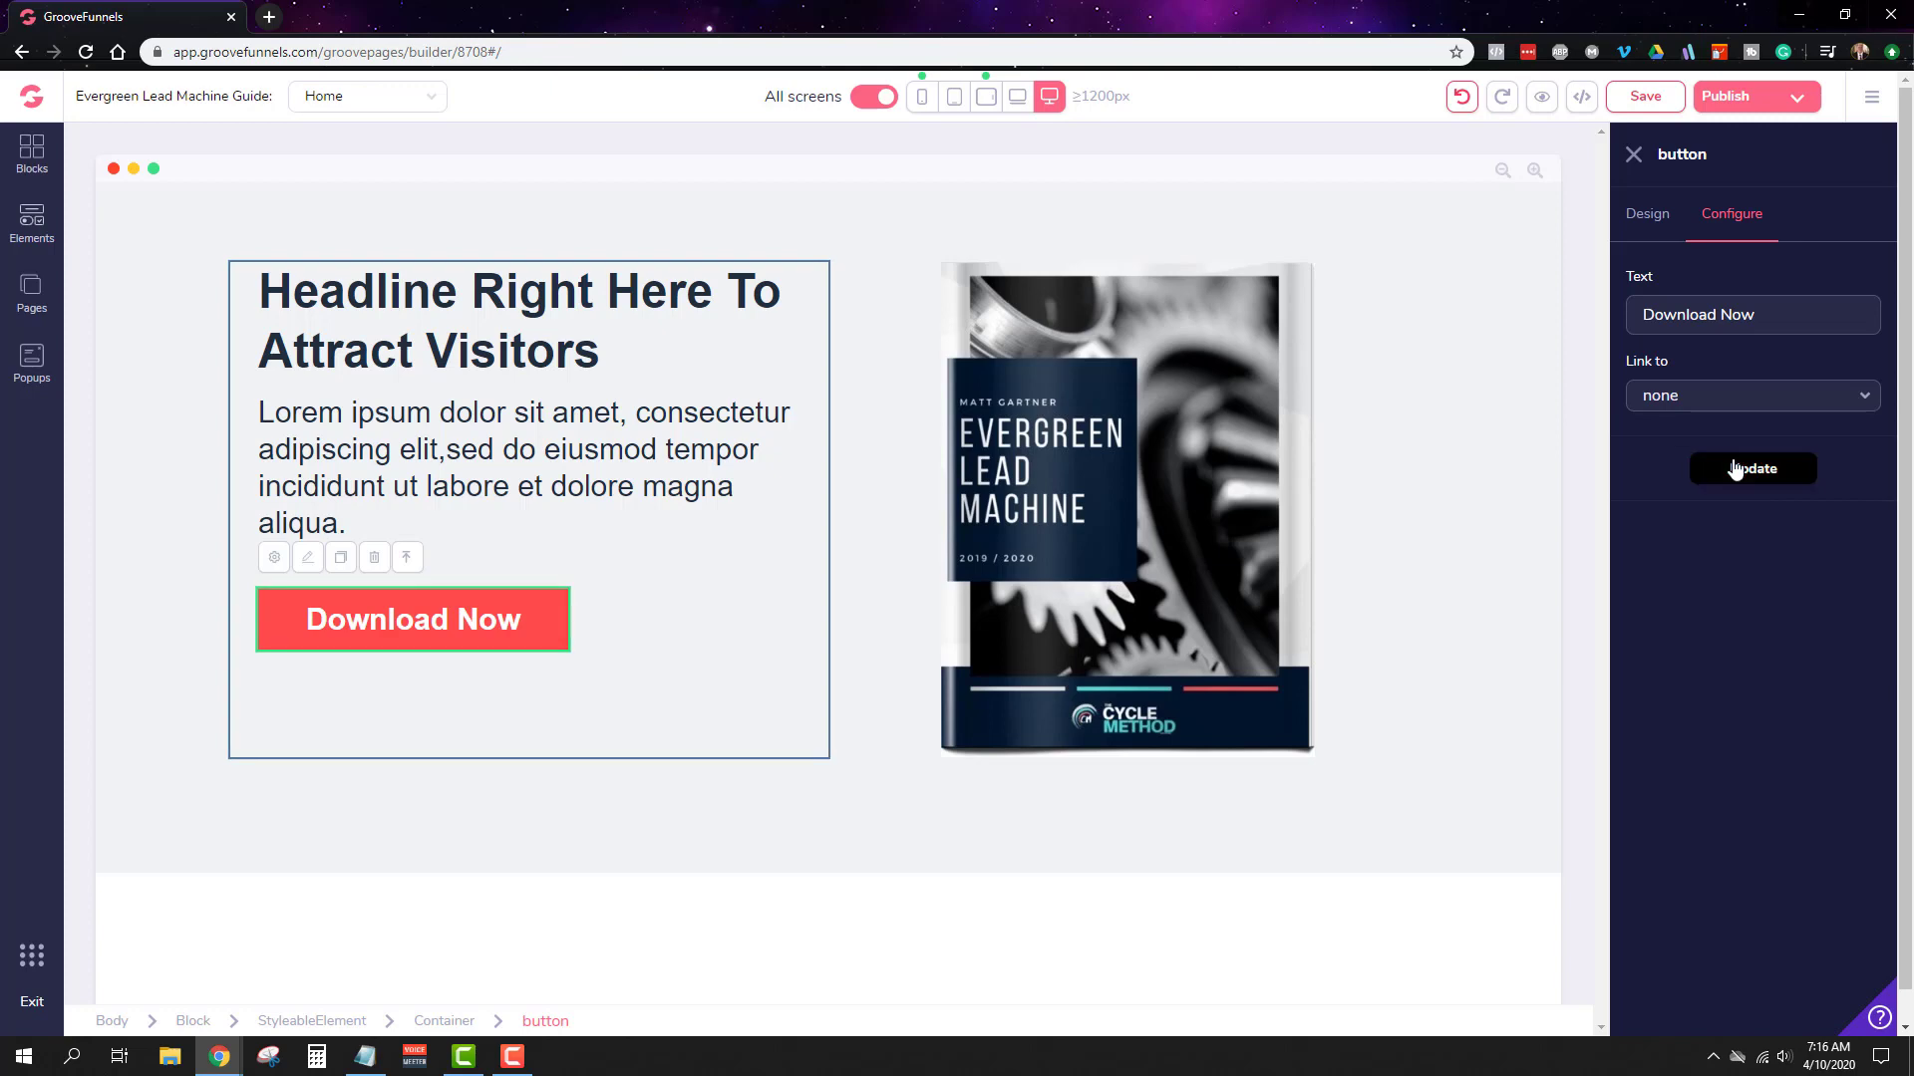
{"action": "left_click", "coordinate": [1643, 99]}
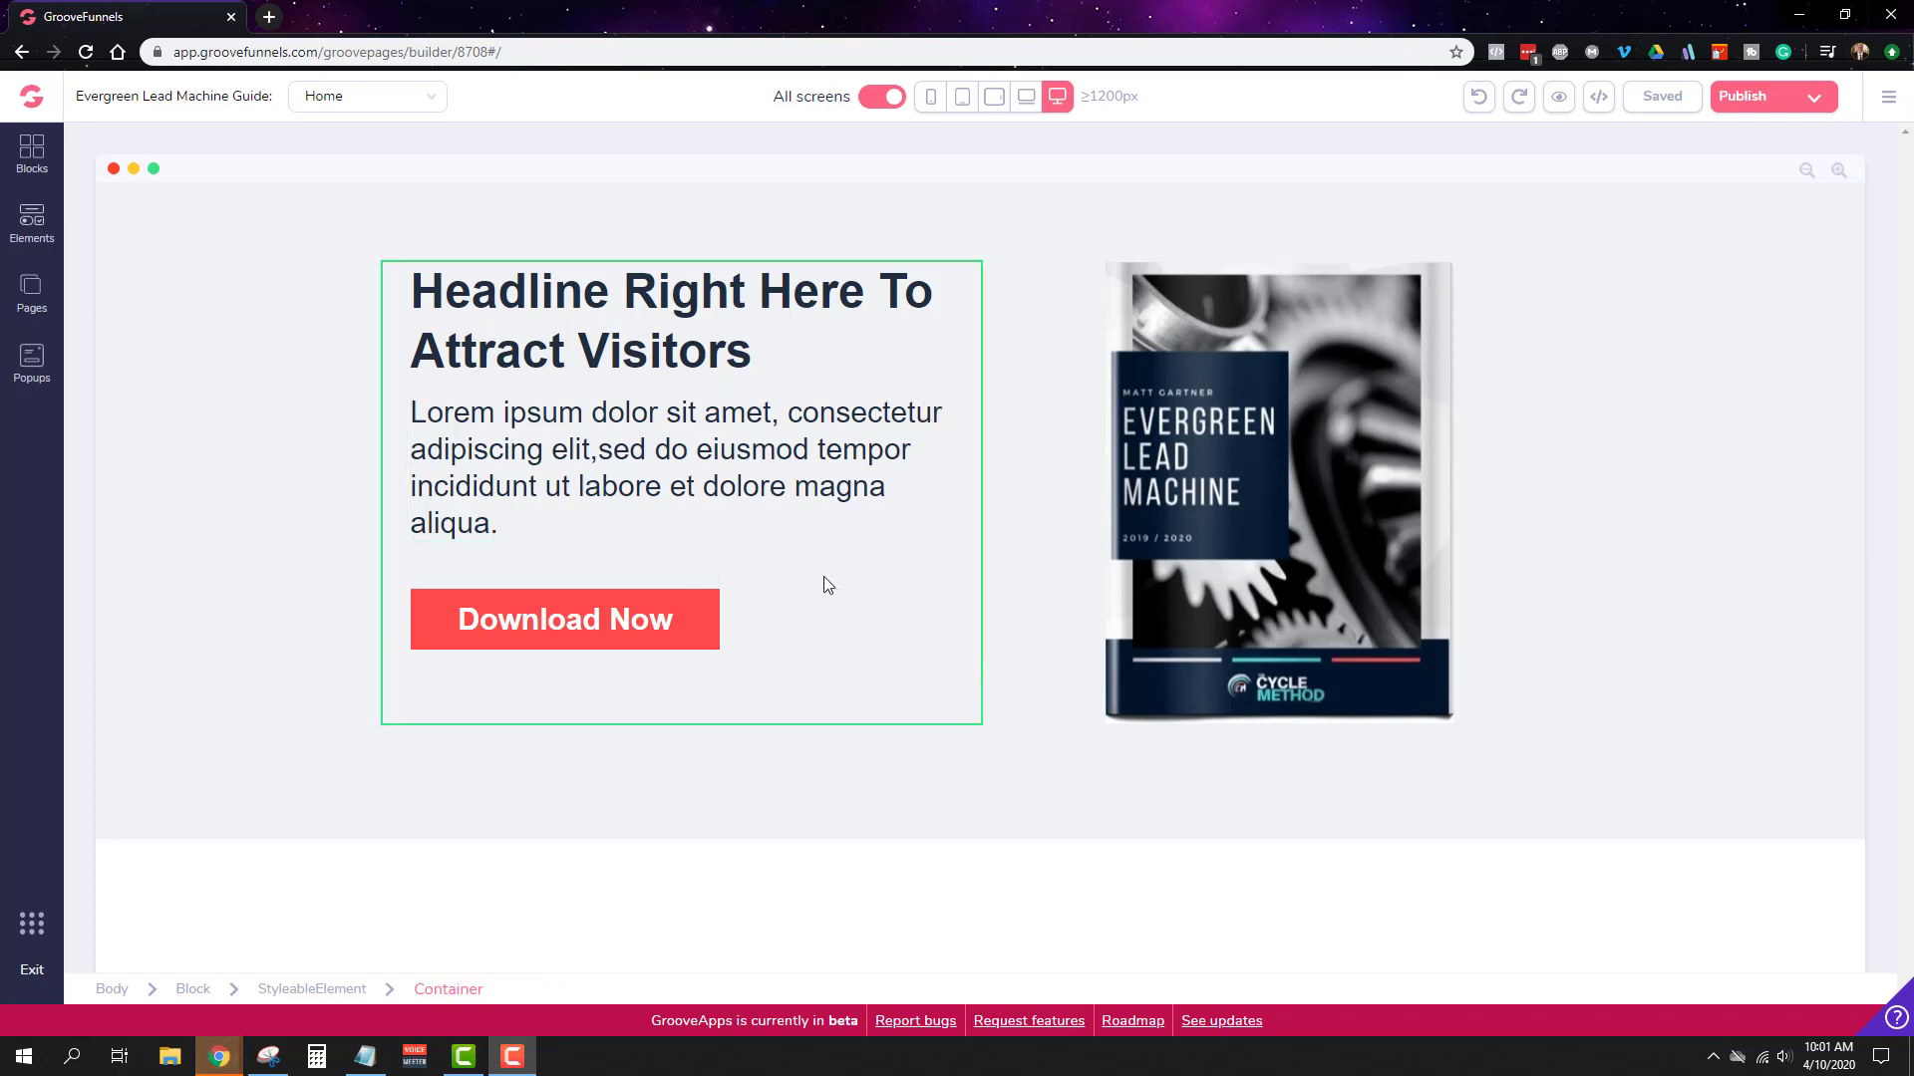
- Switch the button's link to Popup and back to none, then apply the settings
{"action": "left_click", "coordinate": [687, 657]}
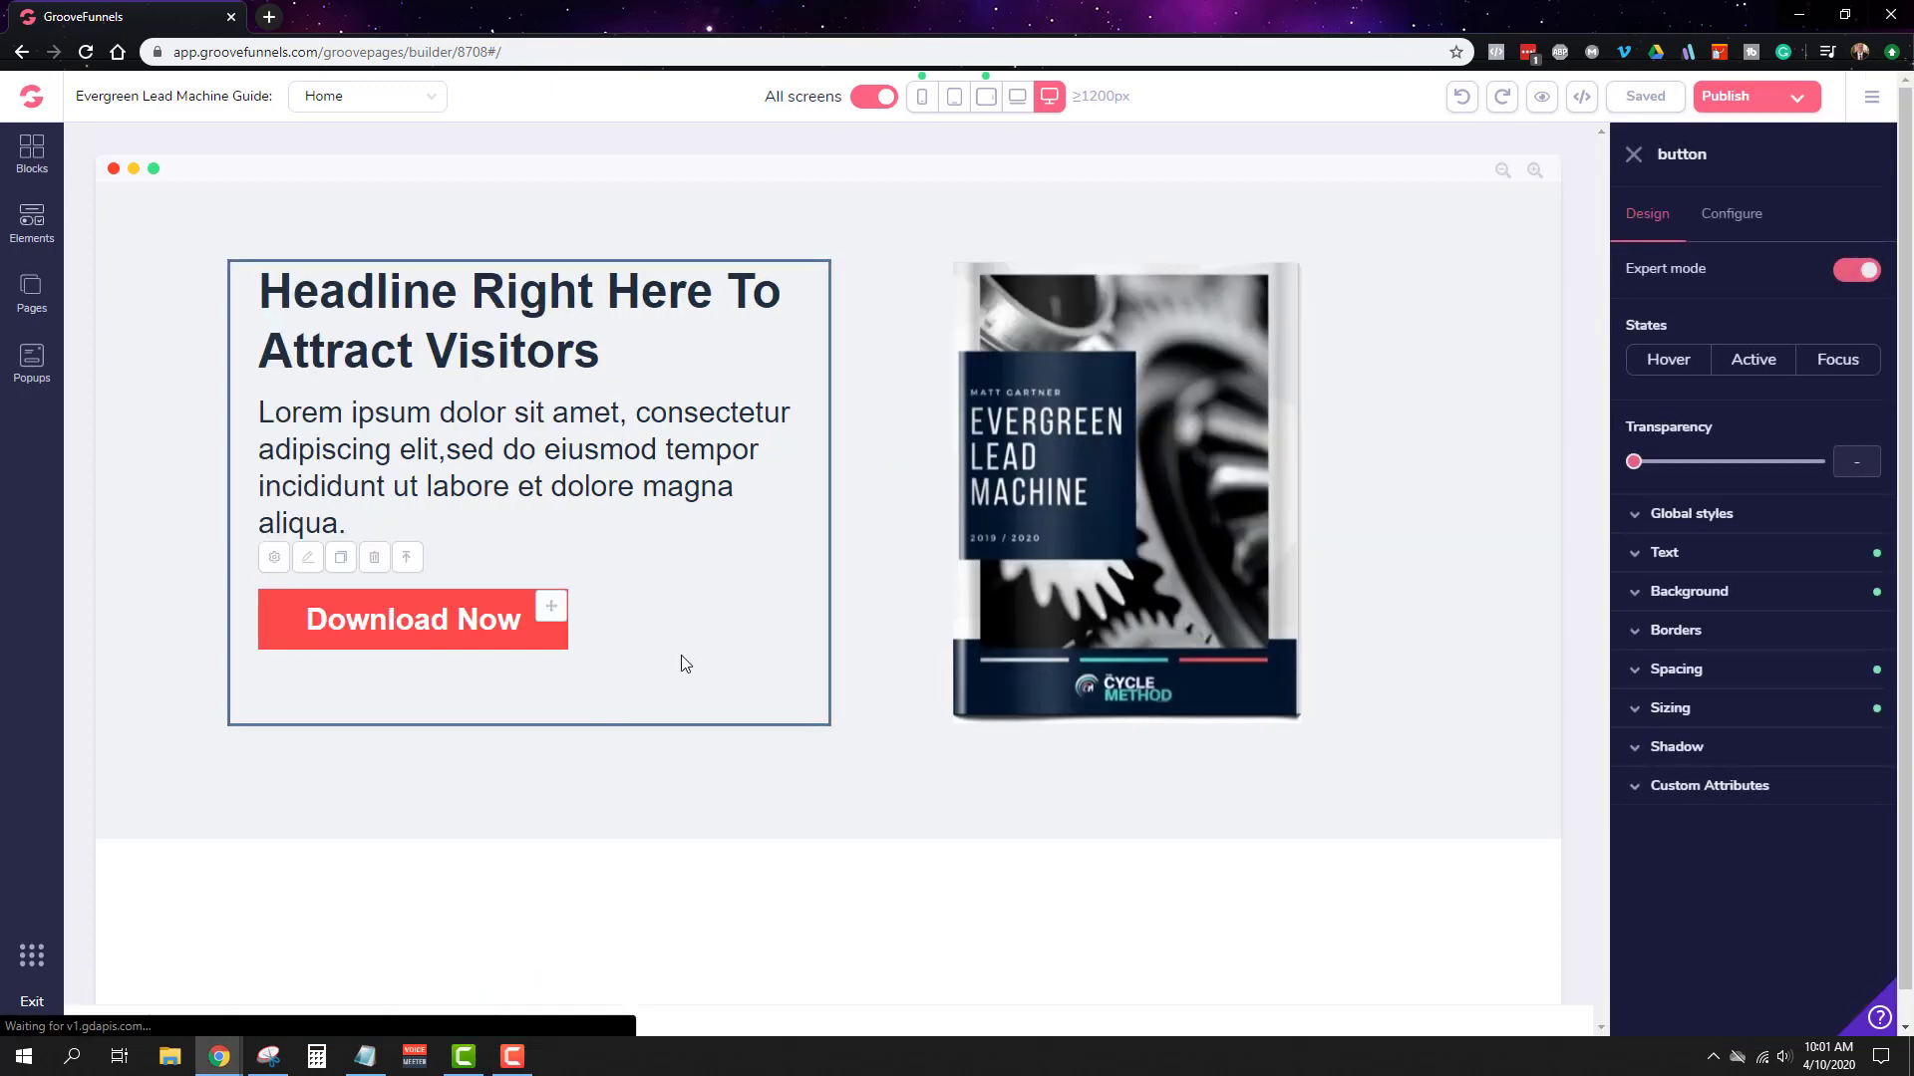
{"action": "left_click", "coordinate": [1721, 229]}
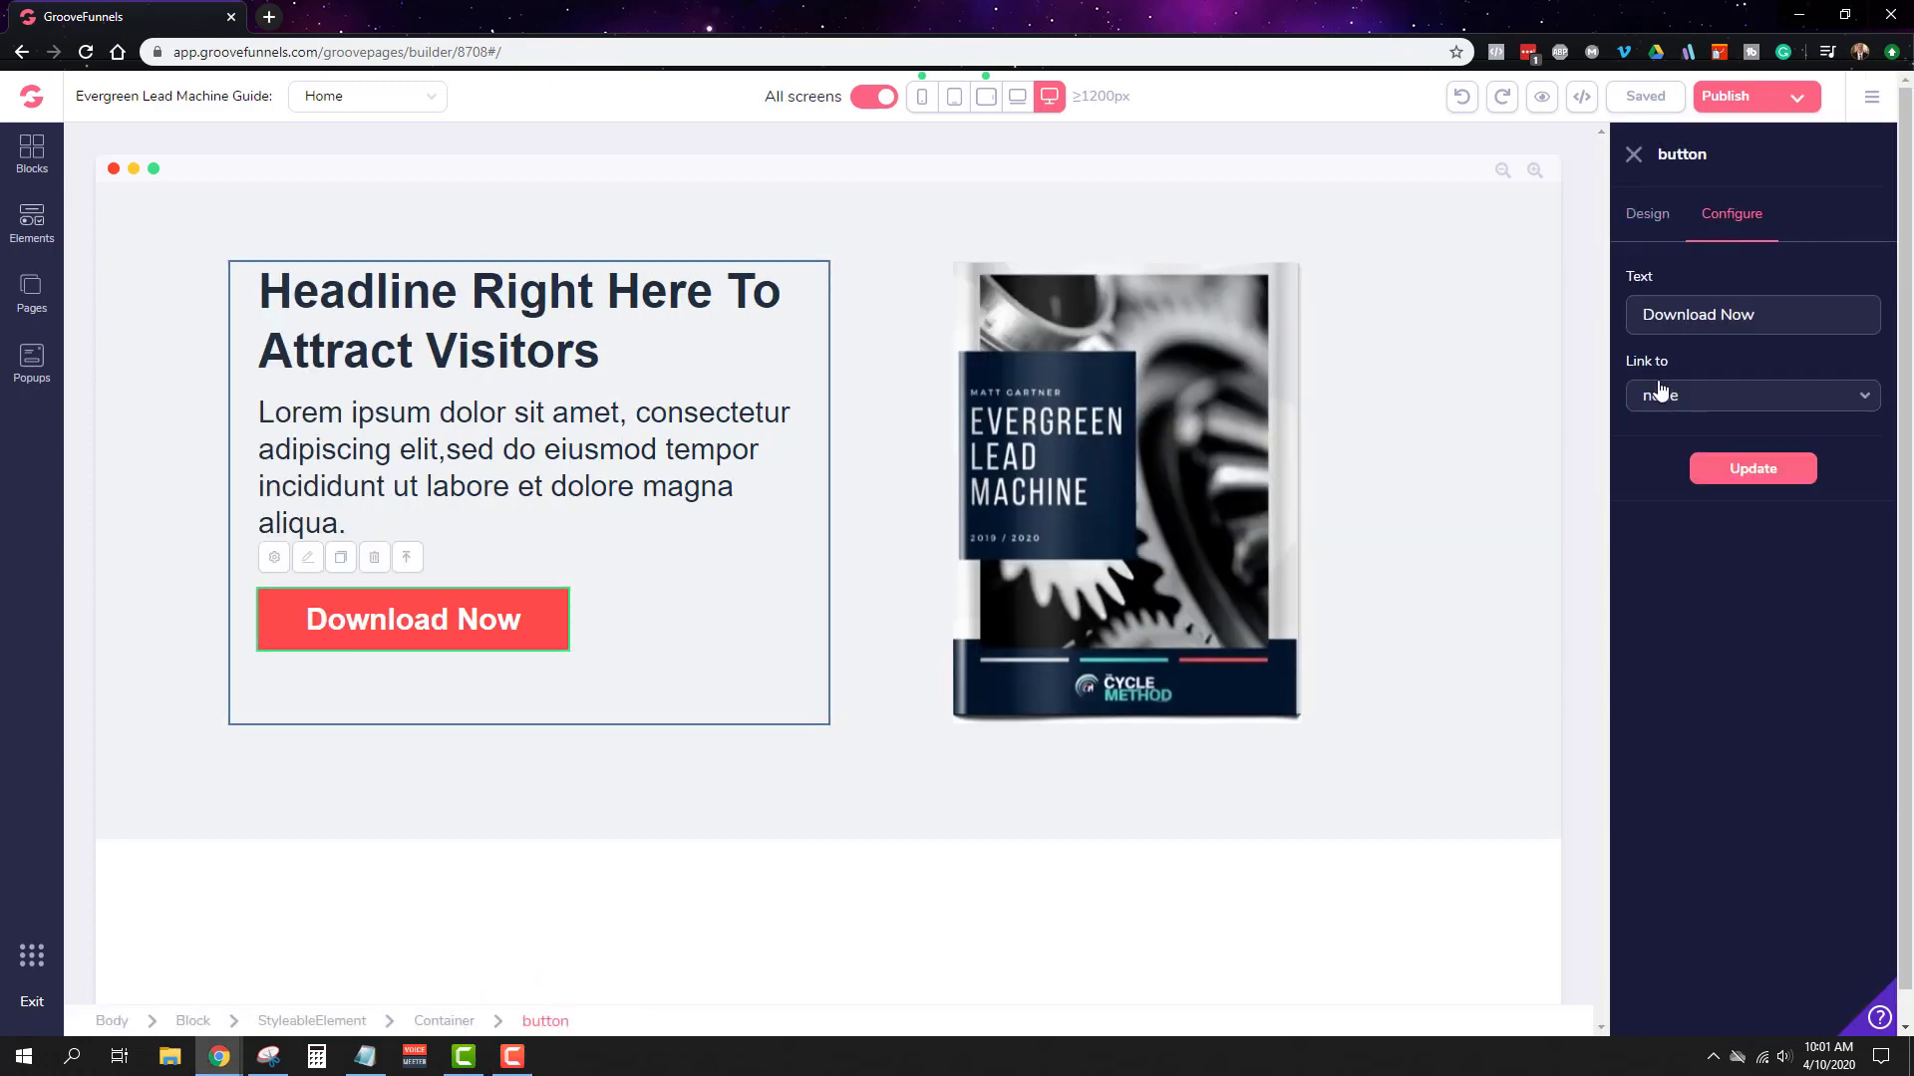
{"action": "left_click", "coordinate": [1681, 402]}
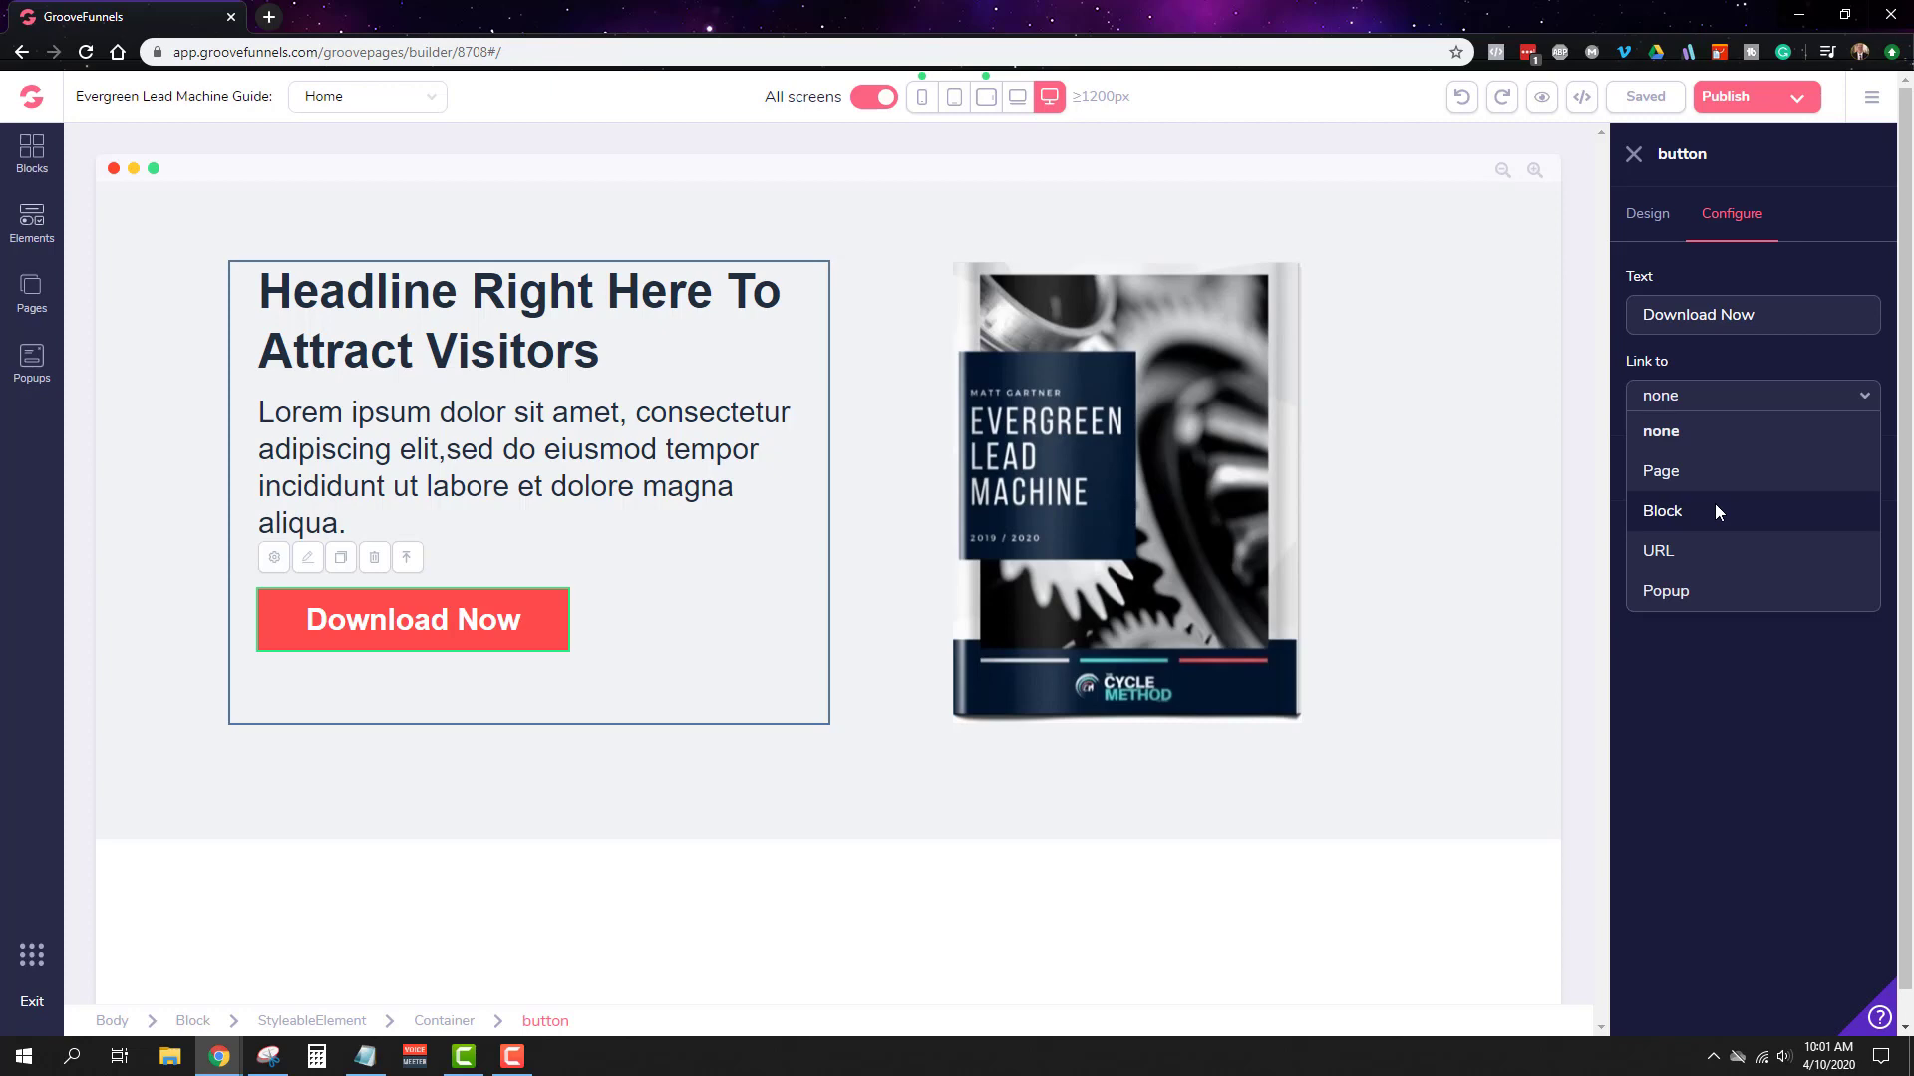
{"action": "left_click", "coordinate": [1702, 589]}
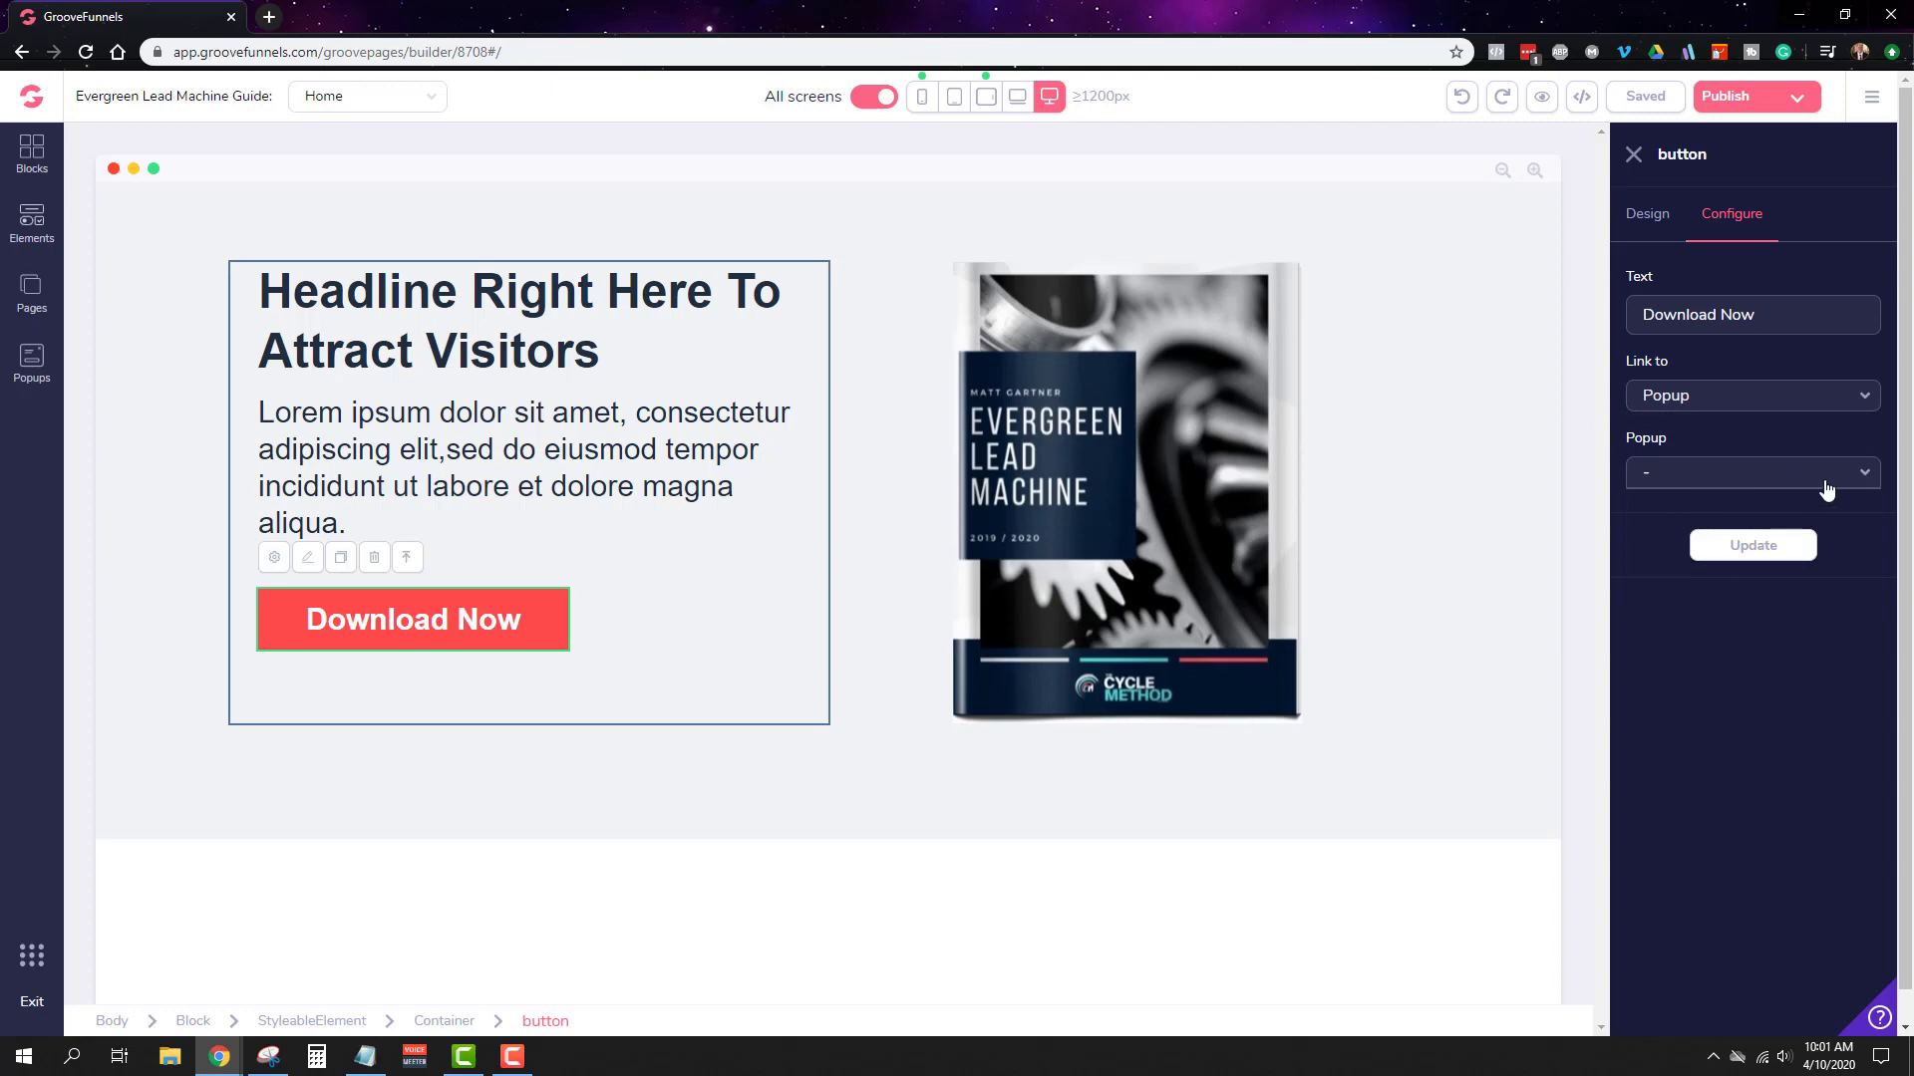
{"action": "left_click", "coordinate": [1711, 409]}
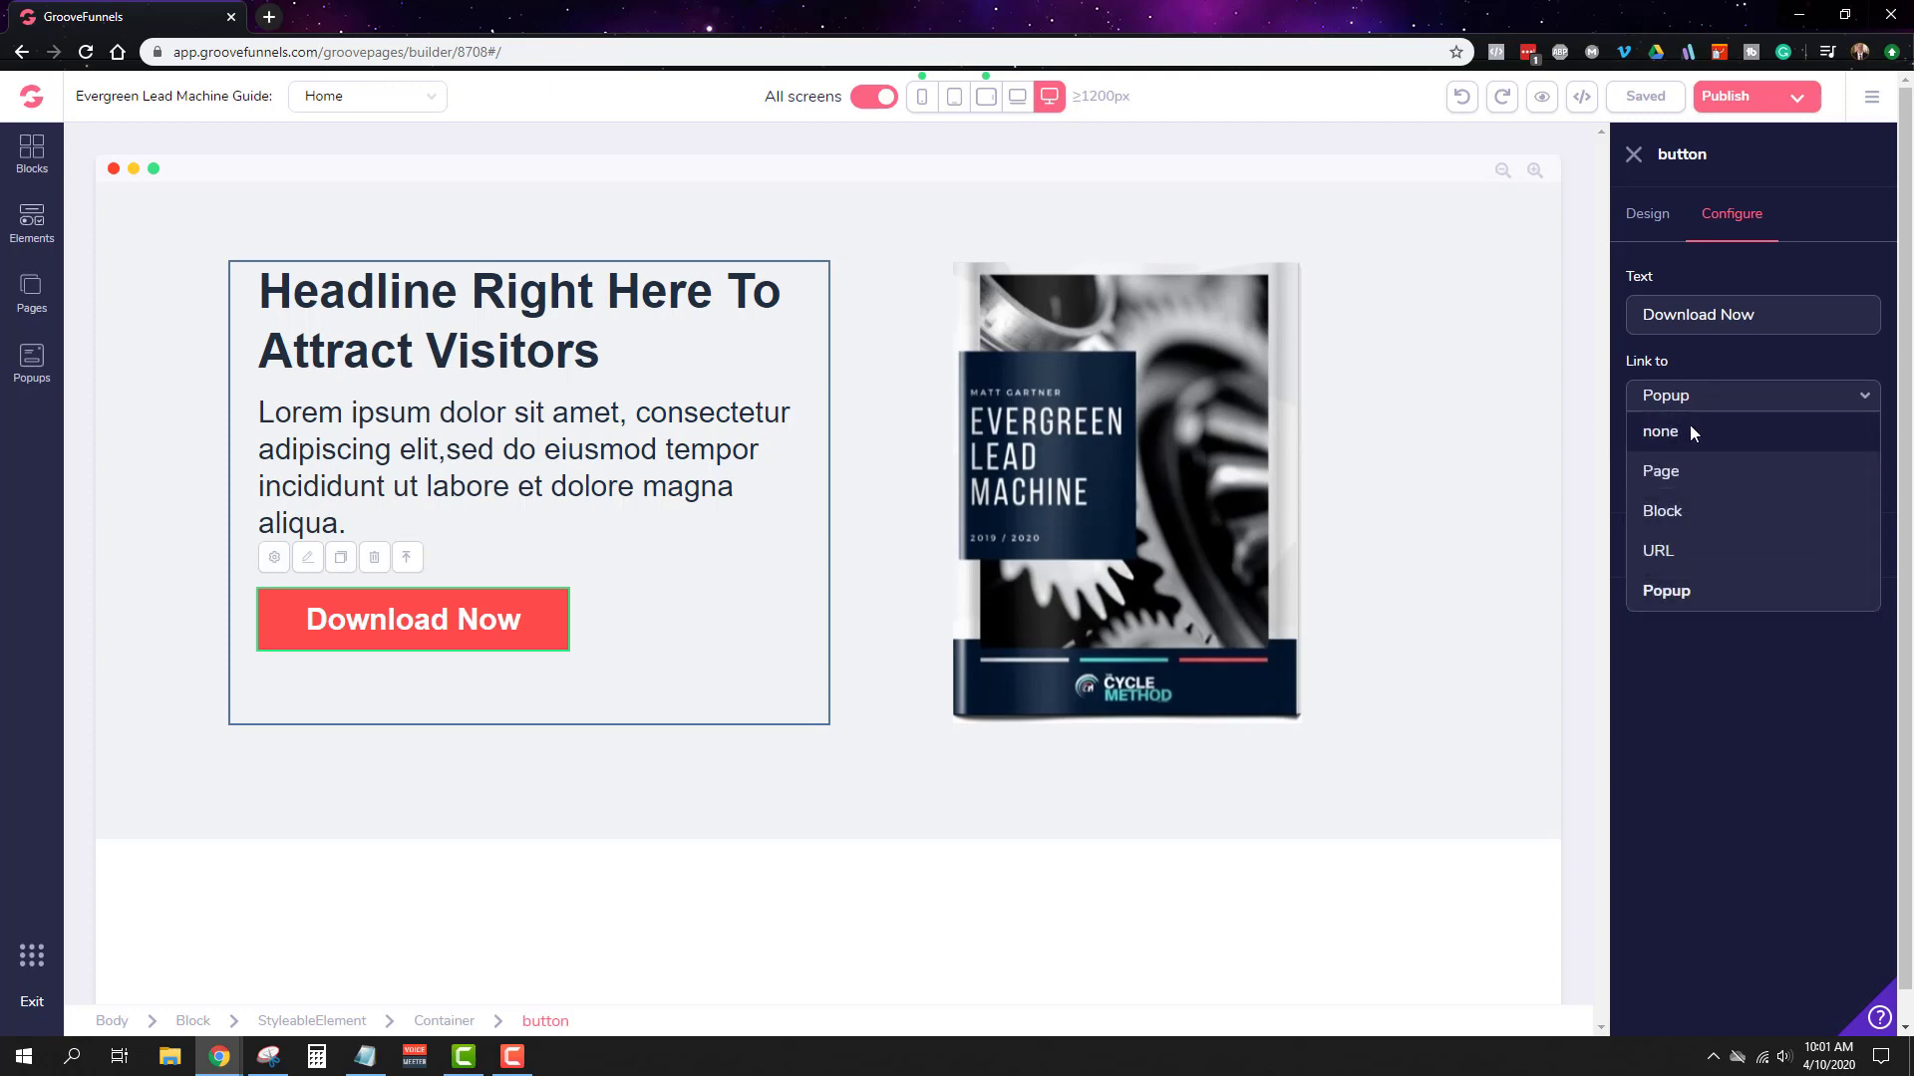
{"action": "left_click", "coordinate": [1690, 426]}
{"action": "left_click", "coordinate": [1778, 468]}
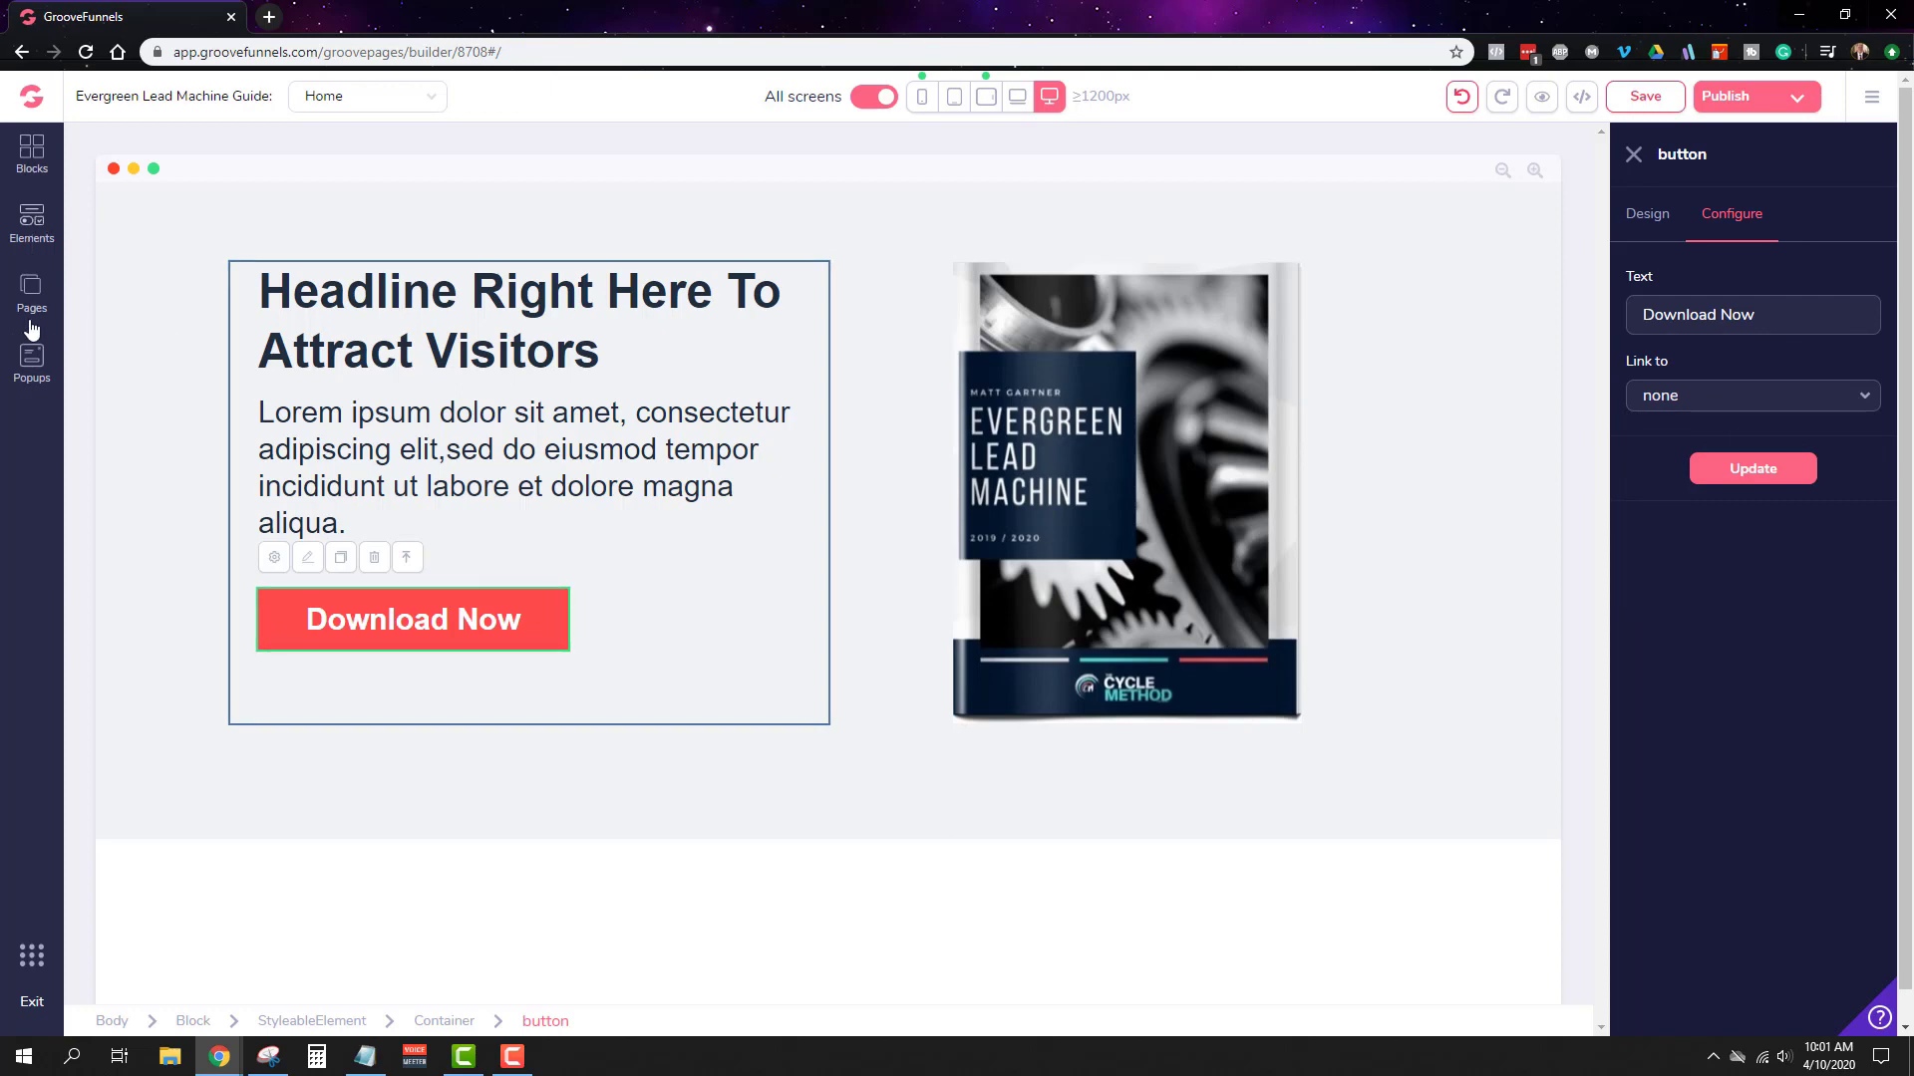
{"action": "left_click", "coordinate": [32, 359]}
{"action": "left_click", "coordinate": [189, 361]}
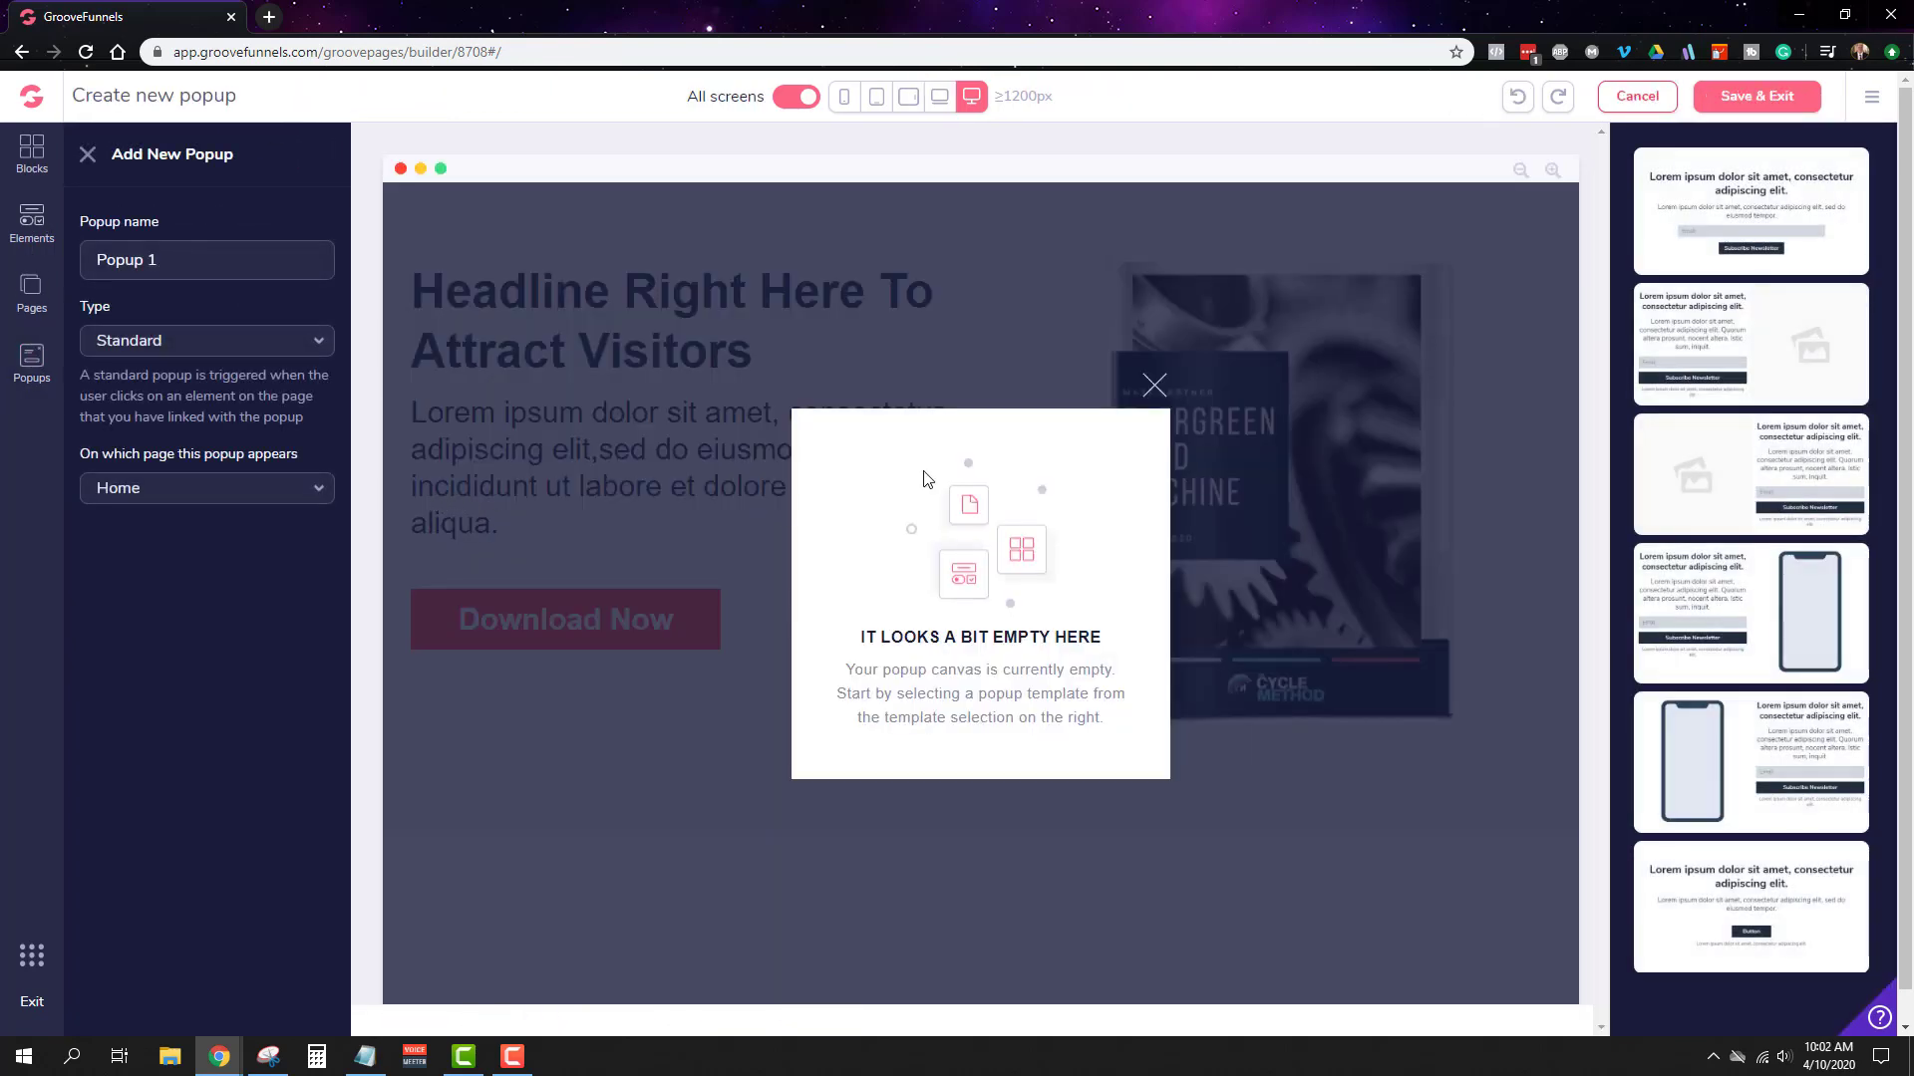
{"action": "left_click", "coordinate": [1757, 209]}
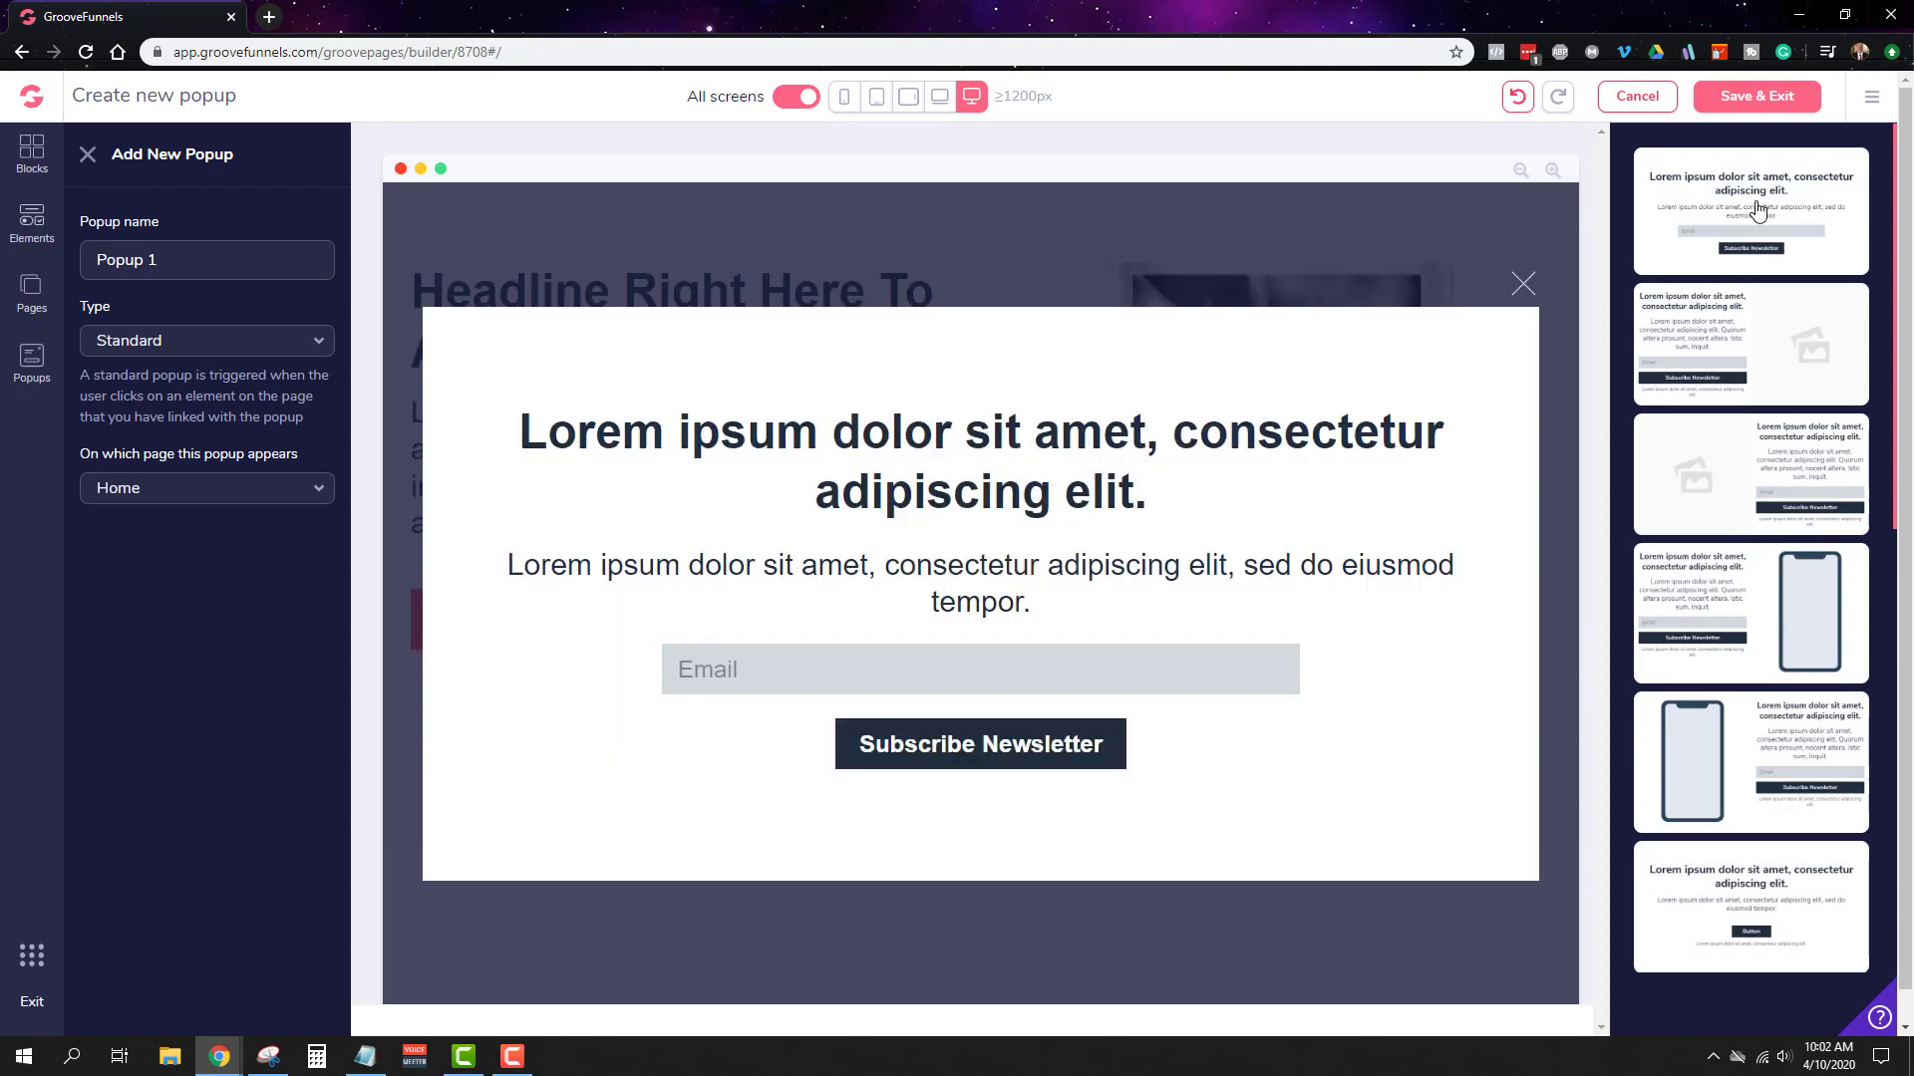
{"action": "left_click", "coordinate": [724, 685]}
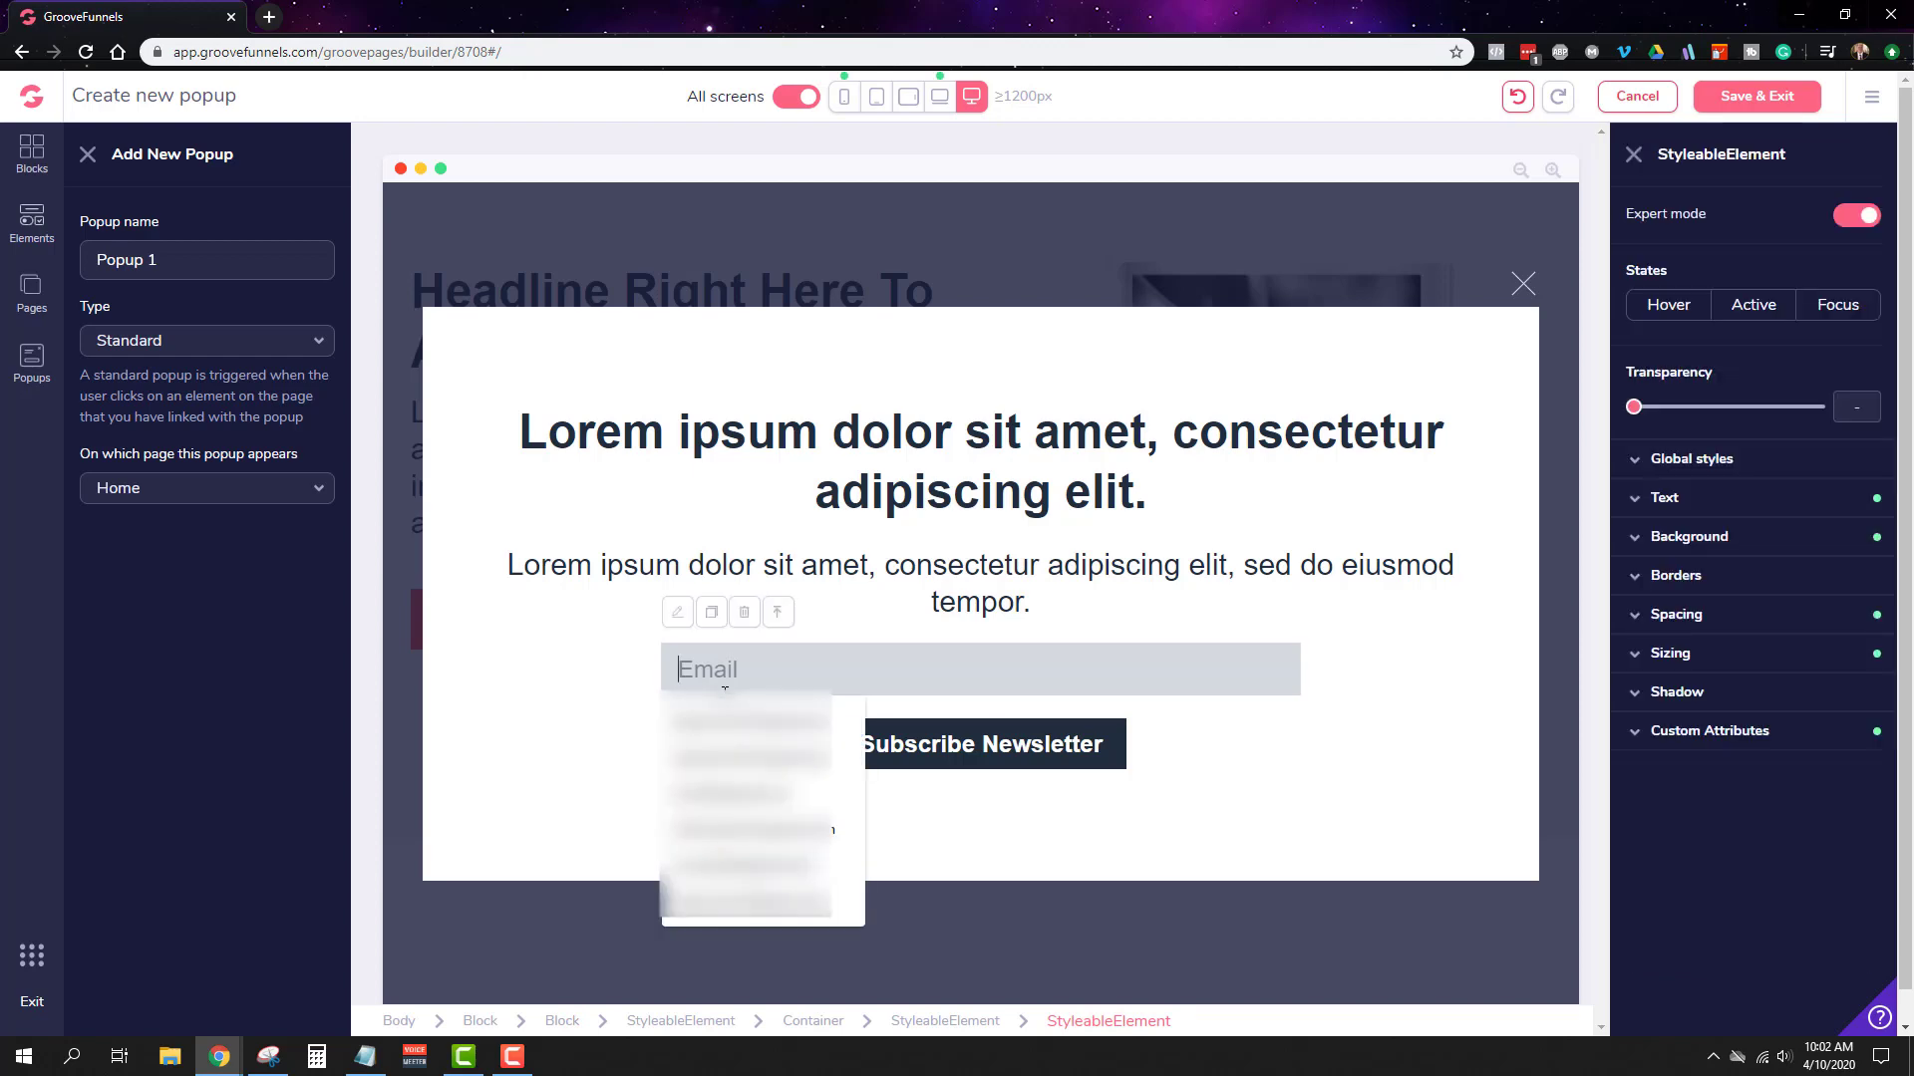
{"action": "left_click", "coordinate": [681, 618]}
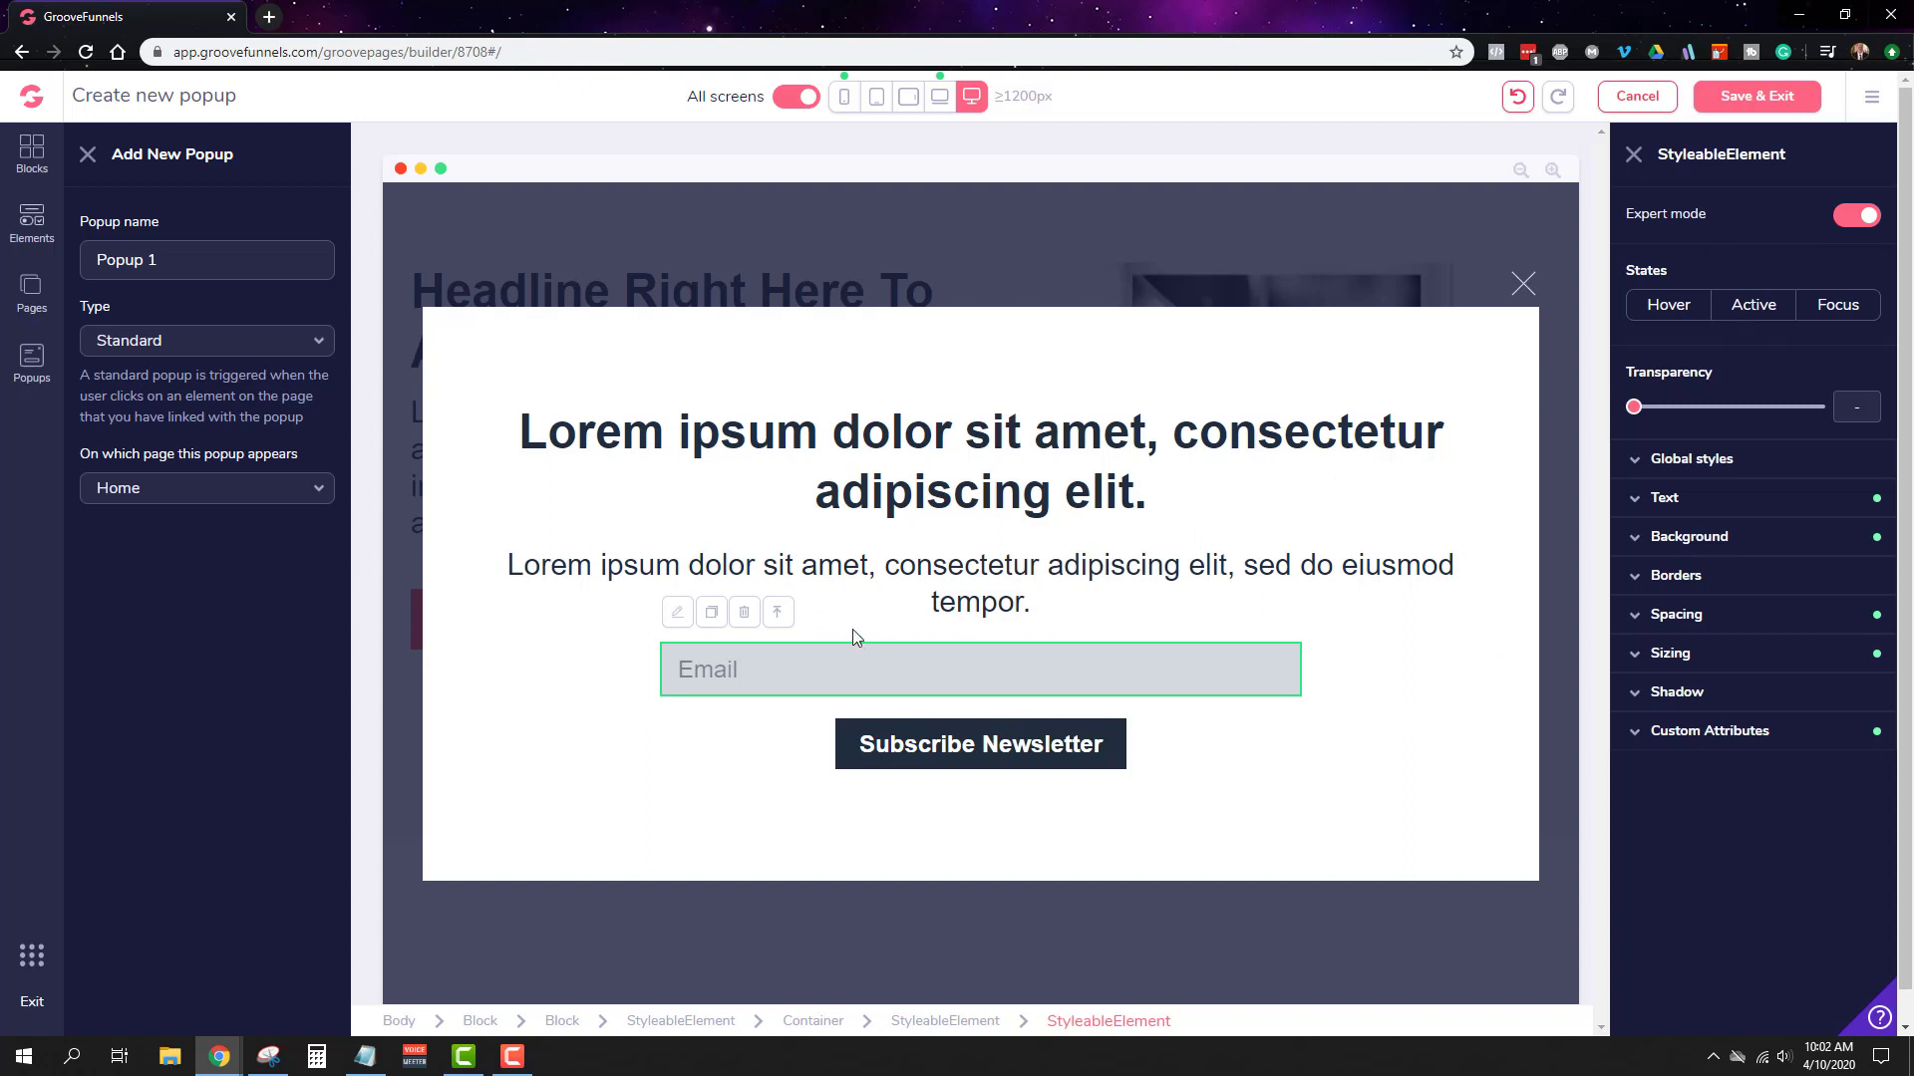
{"action": "left_click", "coordinate": [965, 737]}
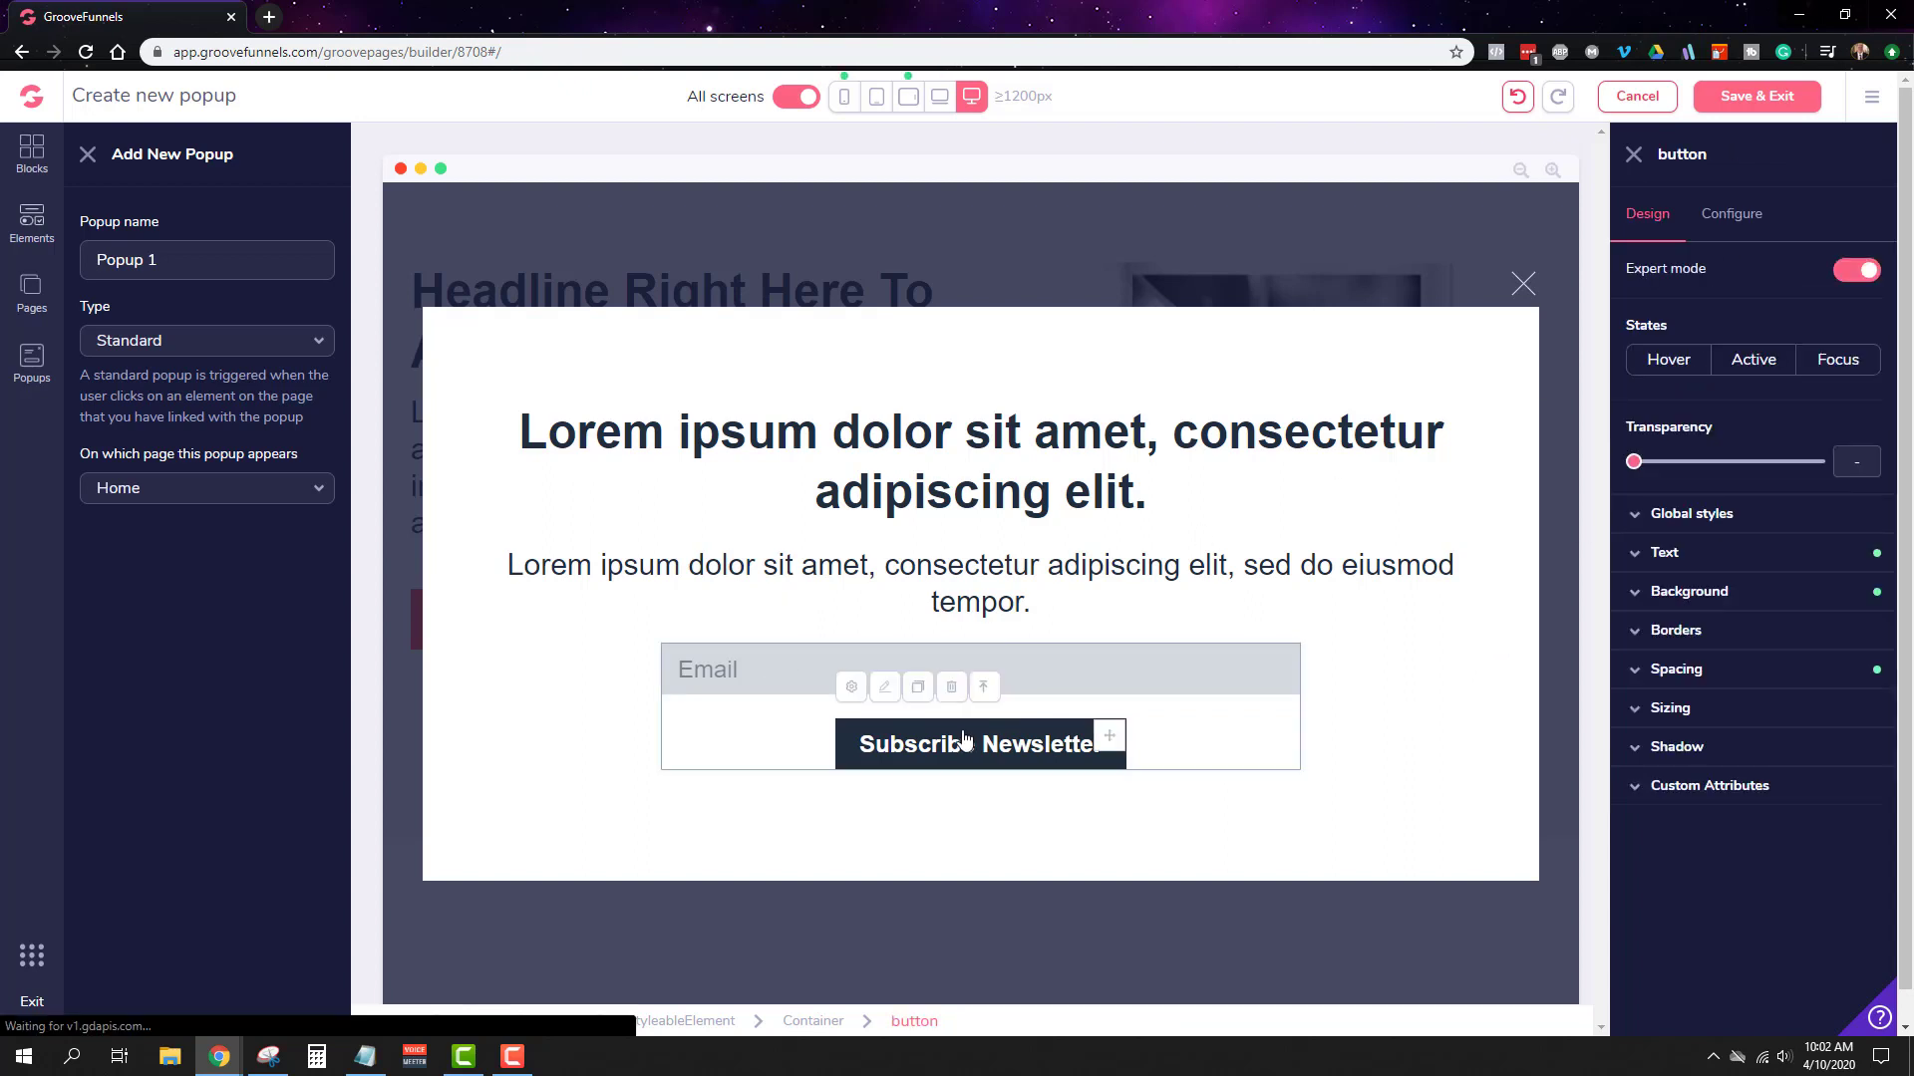
{"action": "left_click", "coordinate": [1749, 223]}
{"action": "left_click", "coordinate": [1724, 399]}
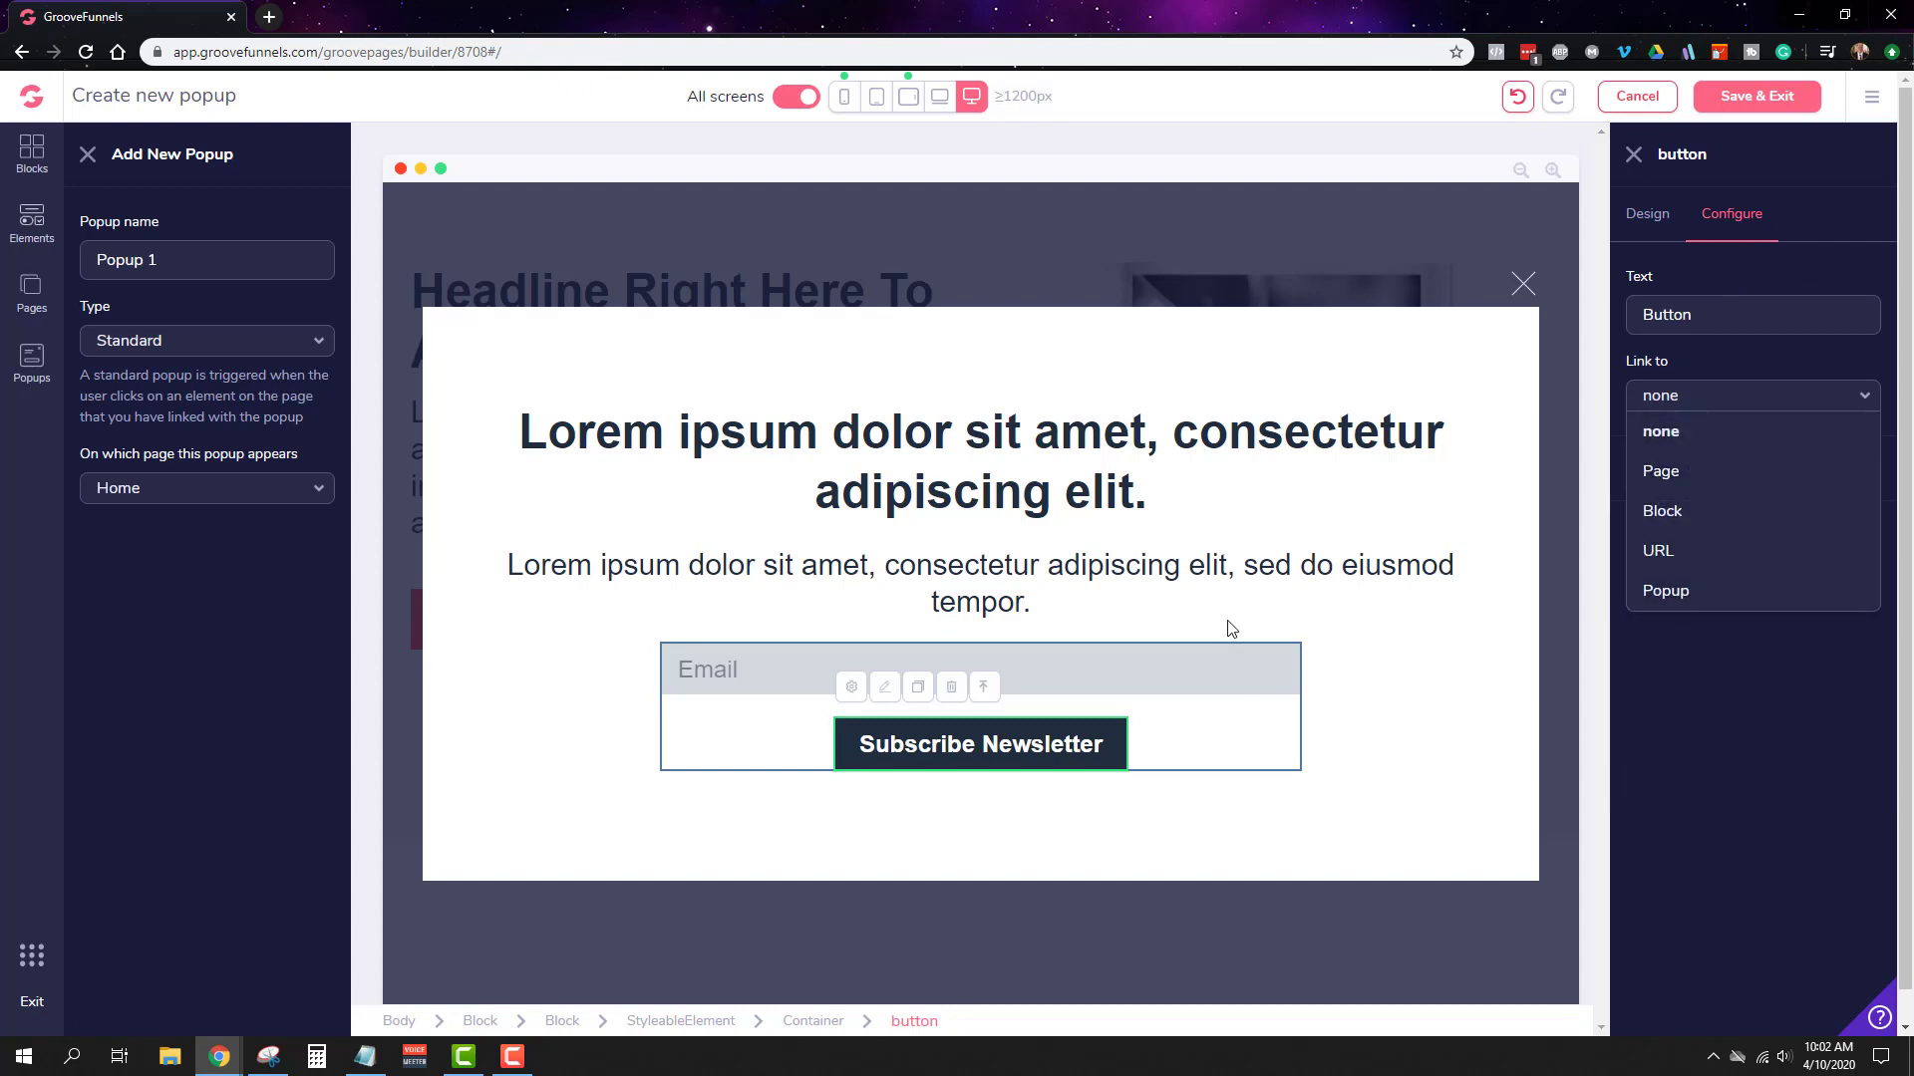
{"action": "left_click", "coordinate": [1344, 515]}
{"action": "left_click", "coordinate": [1196, 720]}
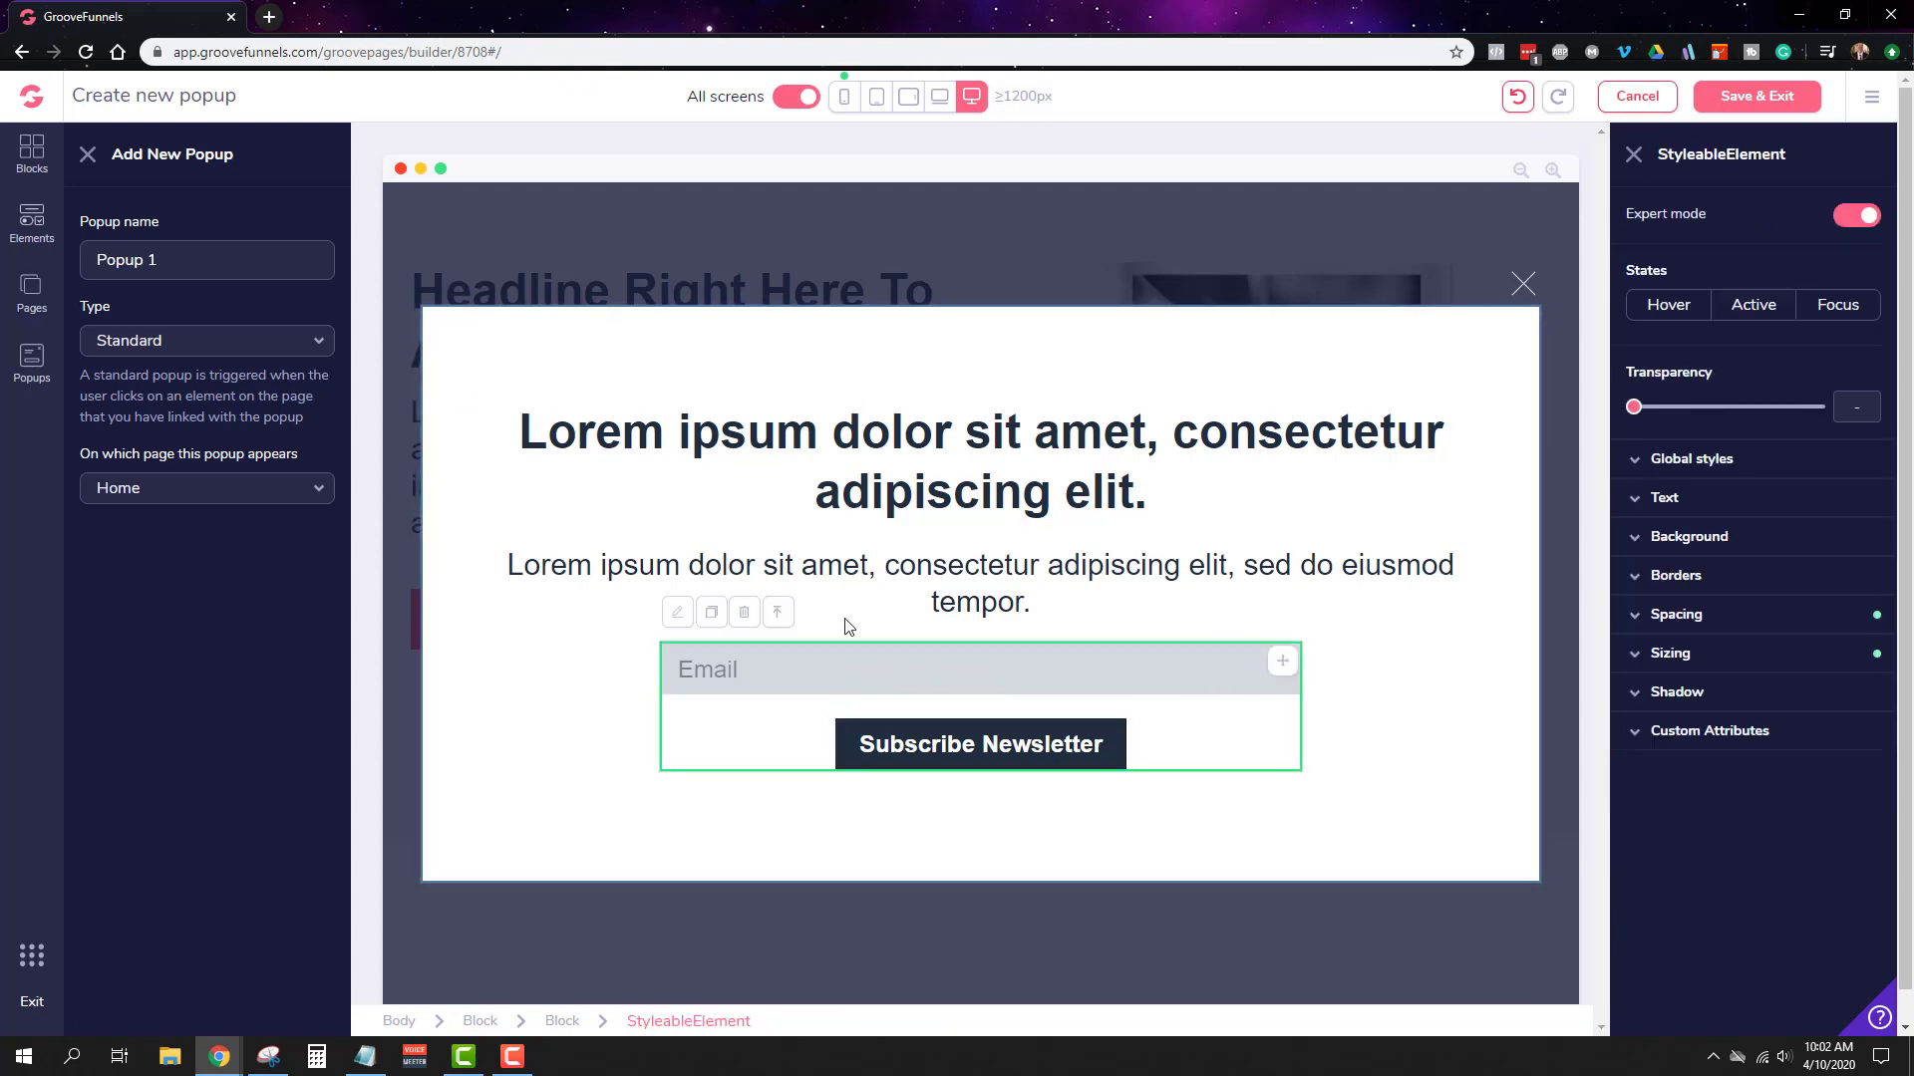
{"action": "left_click", "coordinate": [745, 612]}
- Delete Popup 1's existing newsletter signup form
{"action": "left_click", "coordinate": [965, 564]}
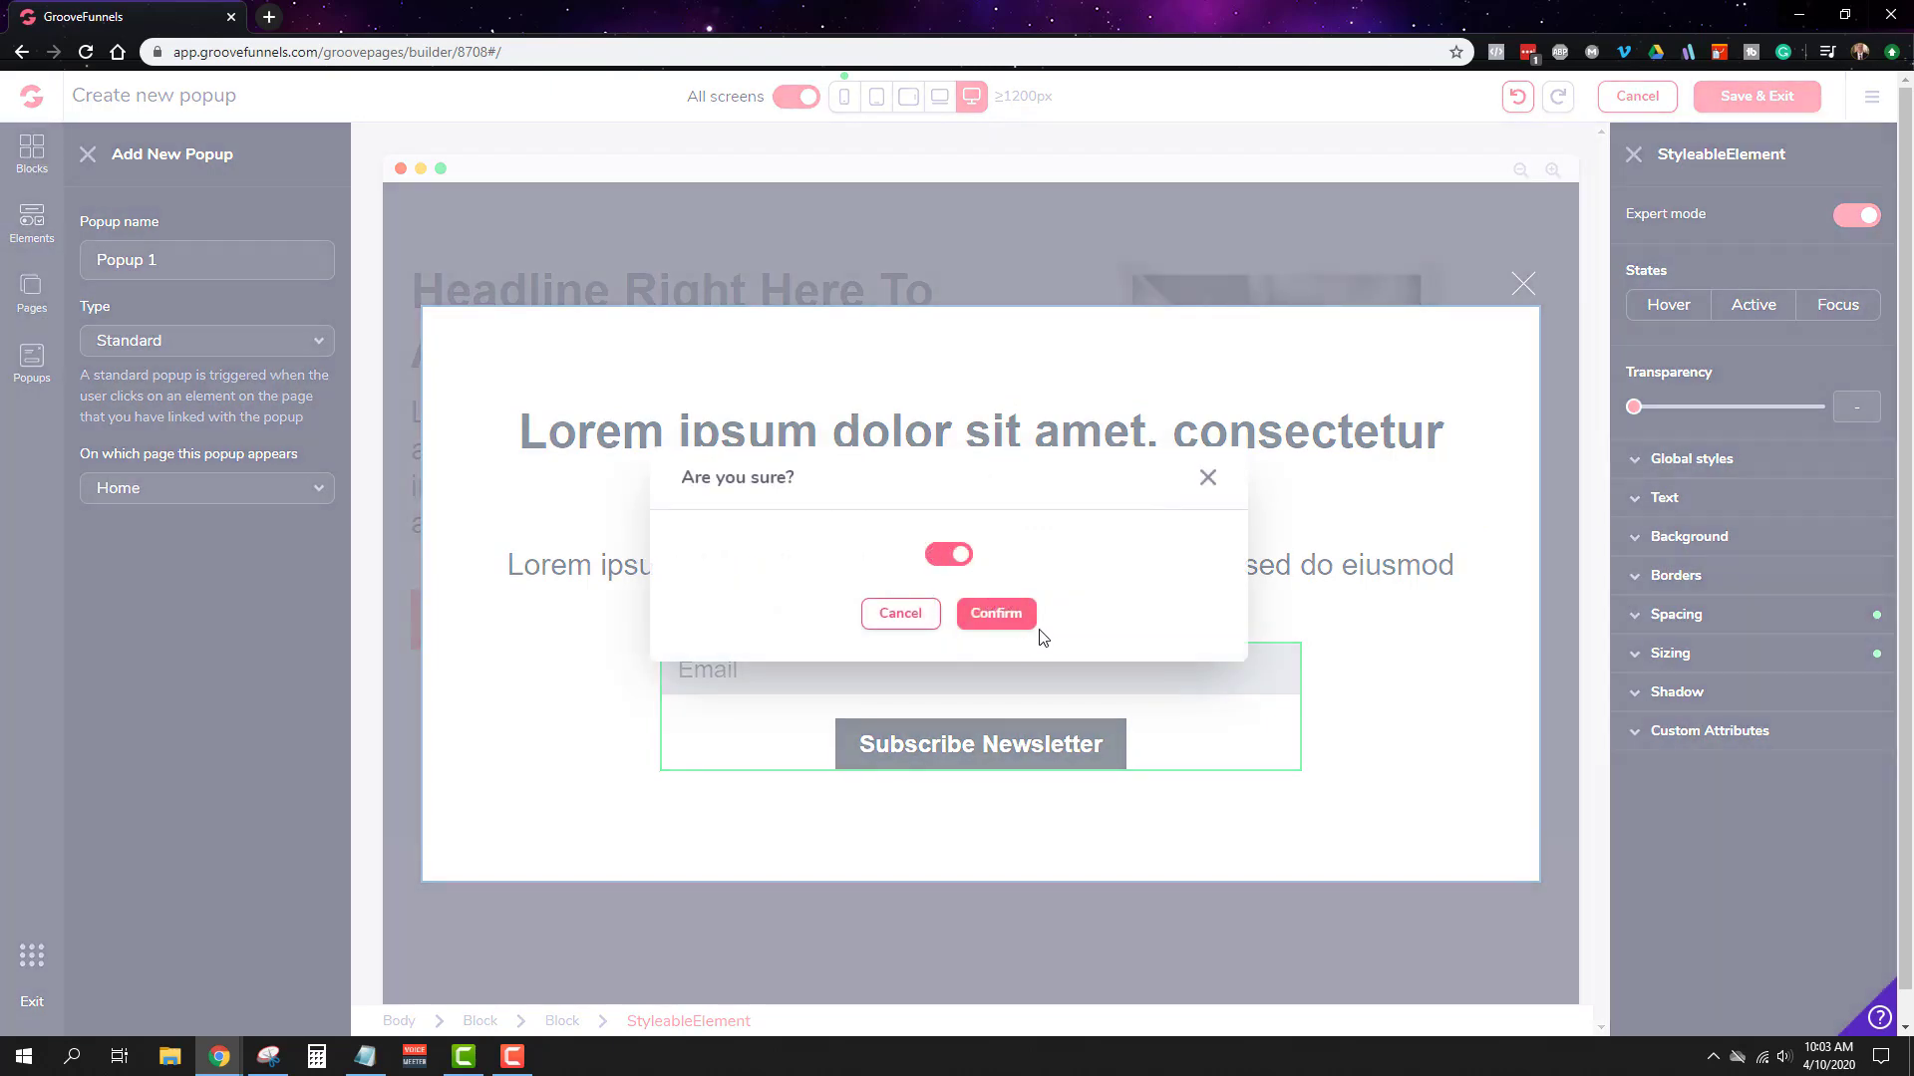
{"action": "left_click", "coordinate": [1016, 615]}
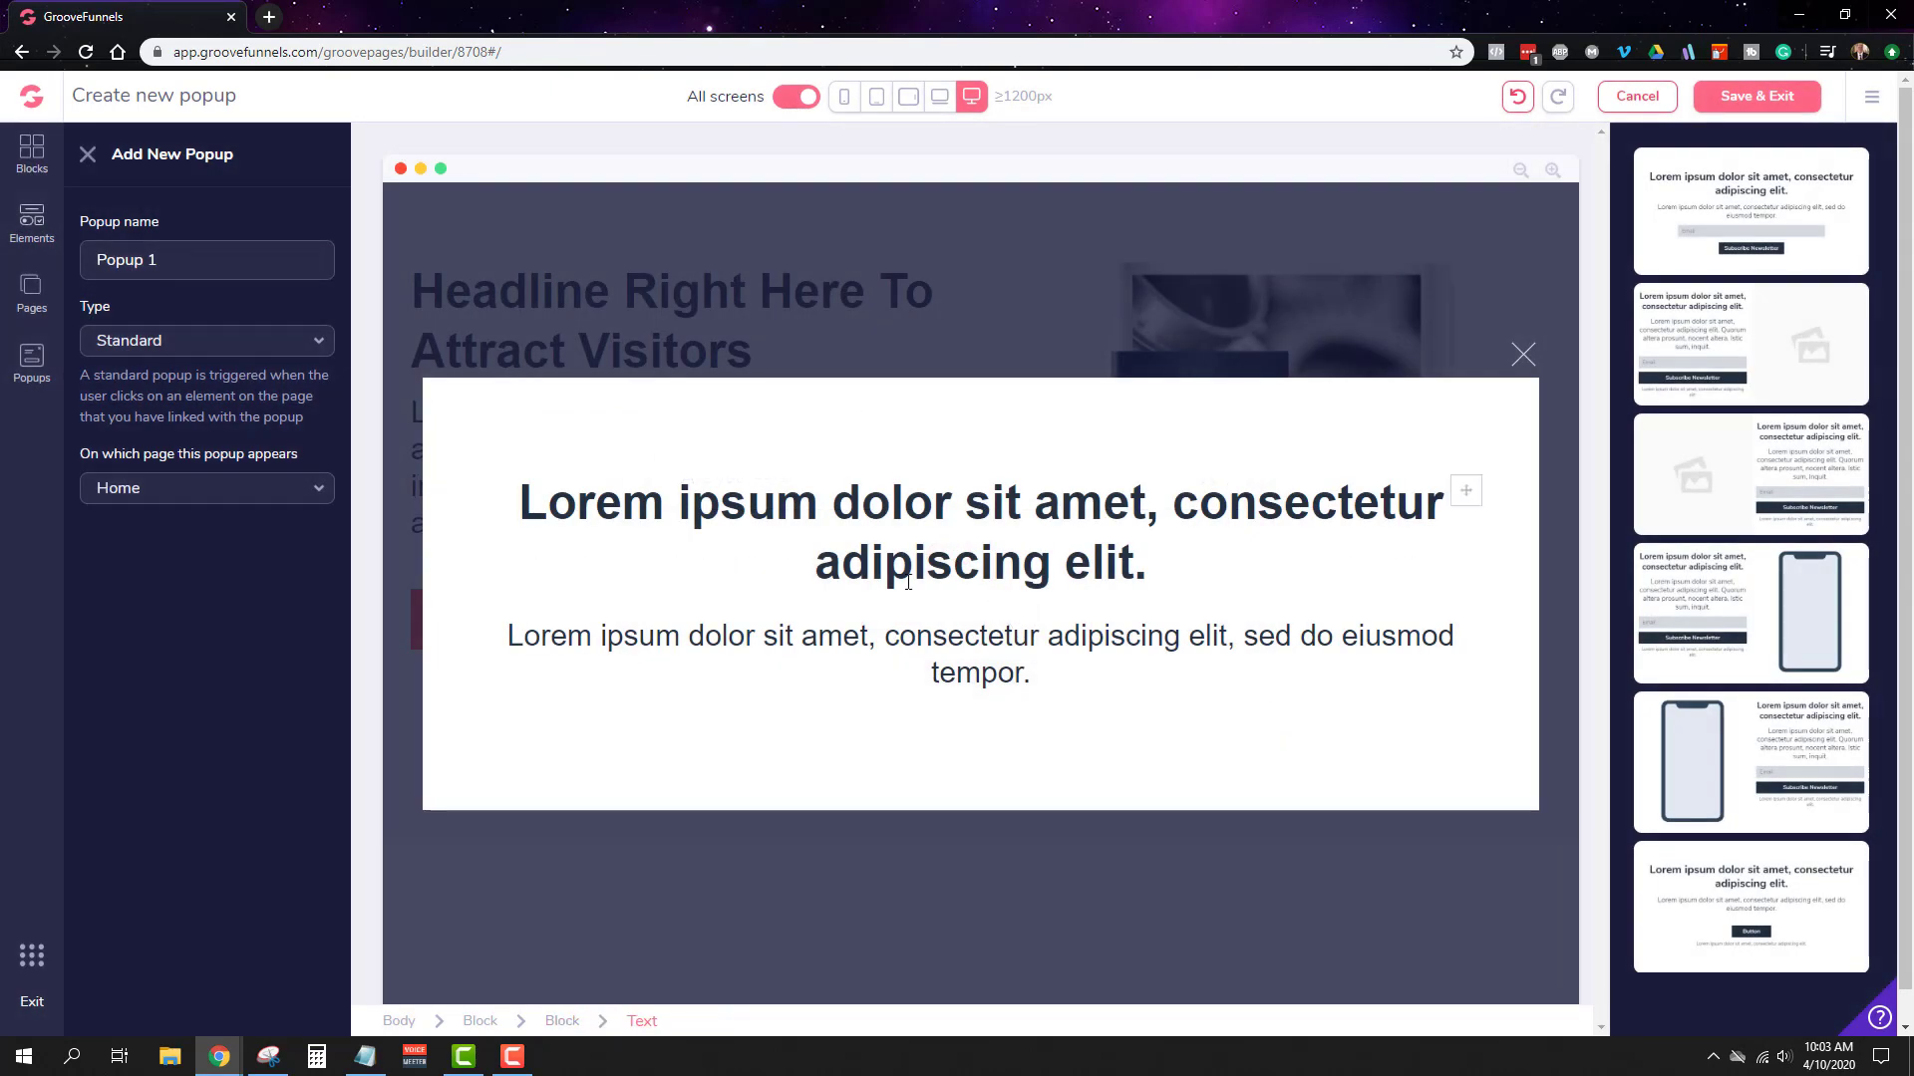
{"action": "left_click", "coordinate": [1871, 97]}
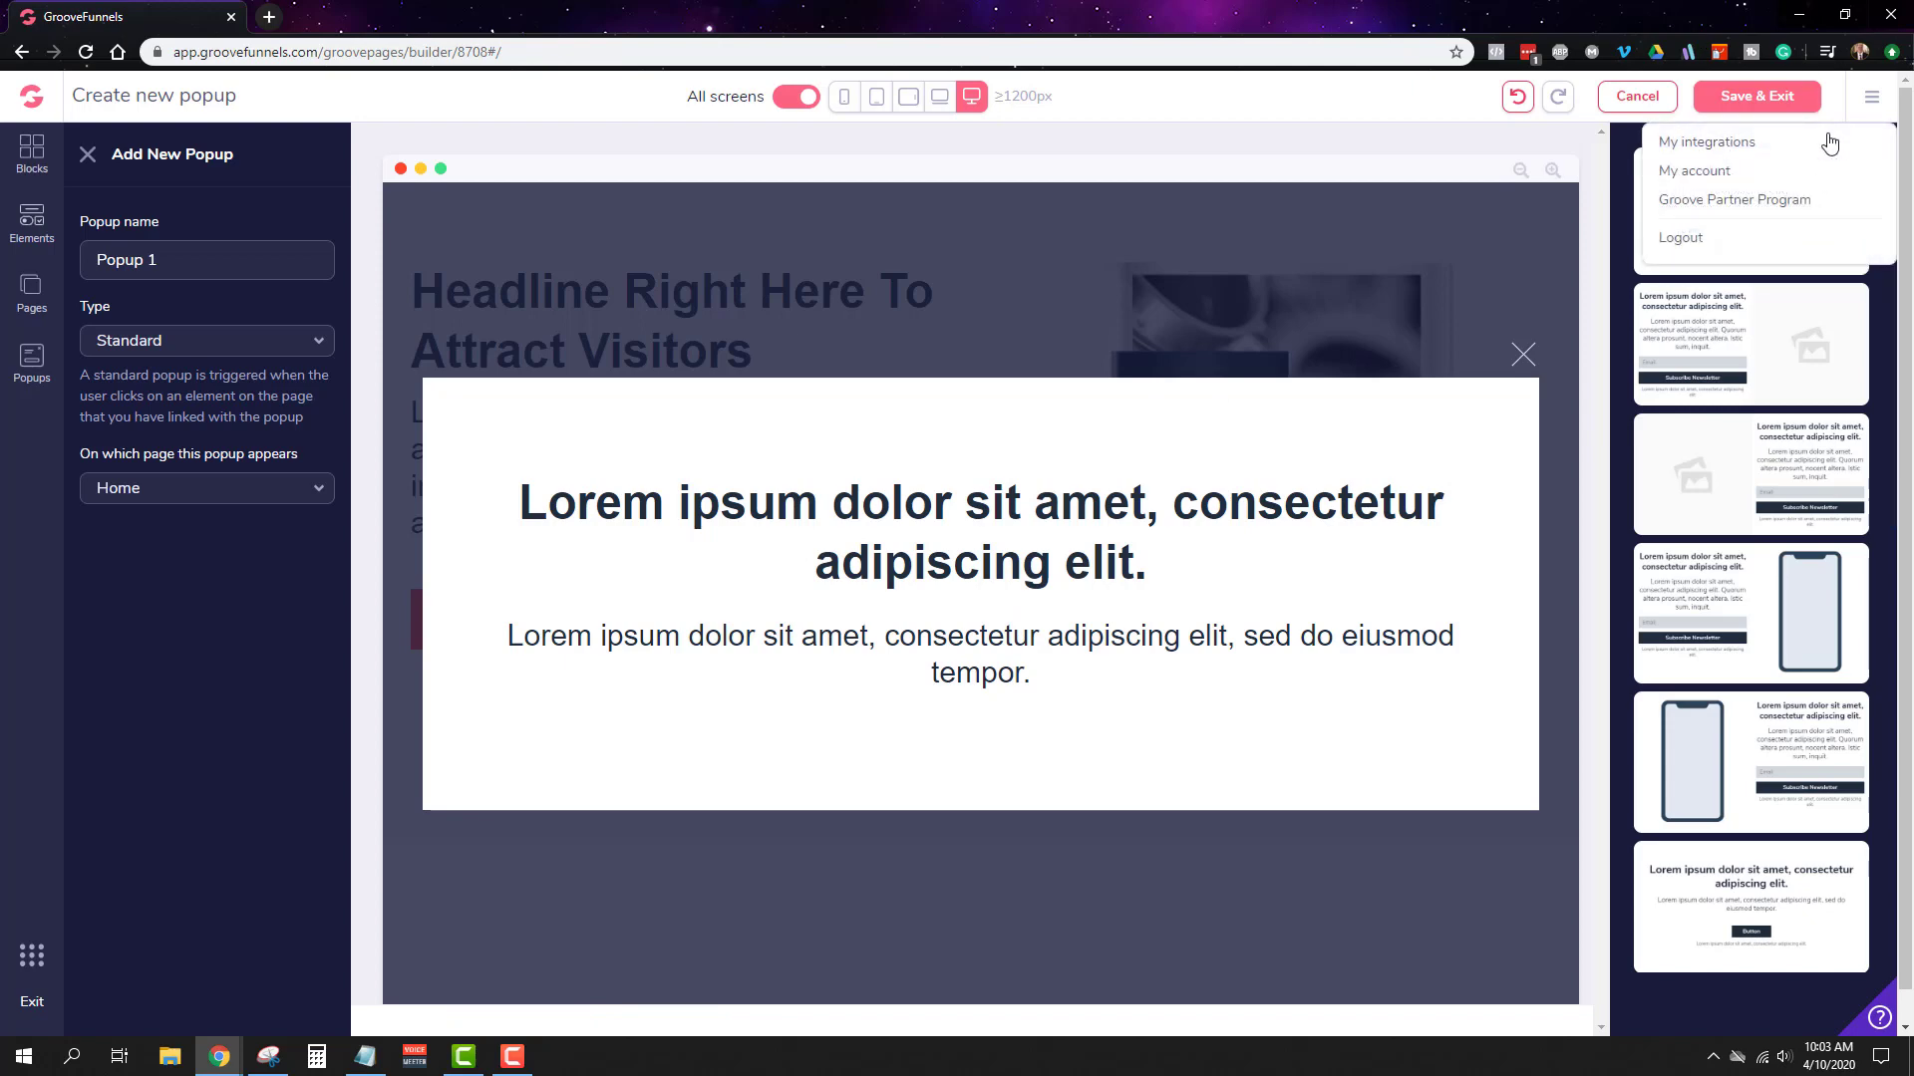
- Drag an ActiveCampaign form with Email, Name and Subscribe into Popup 1
{"action": "left_click", "coordinate": [31, 244]}
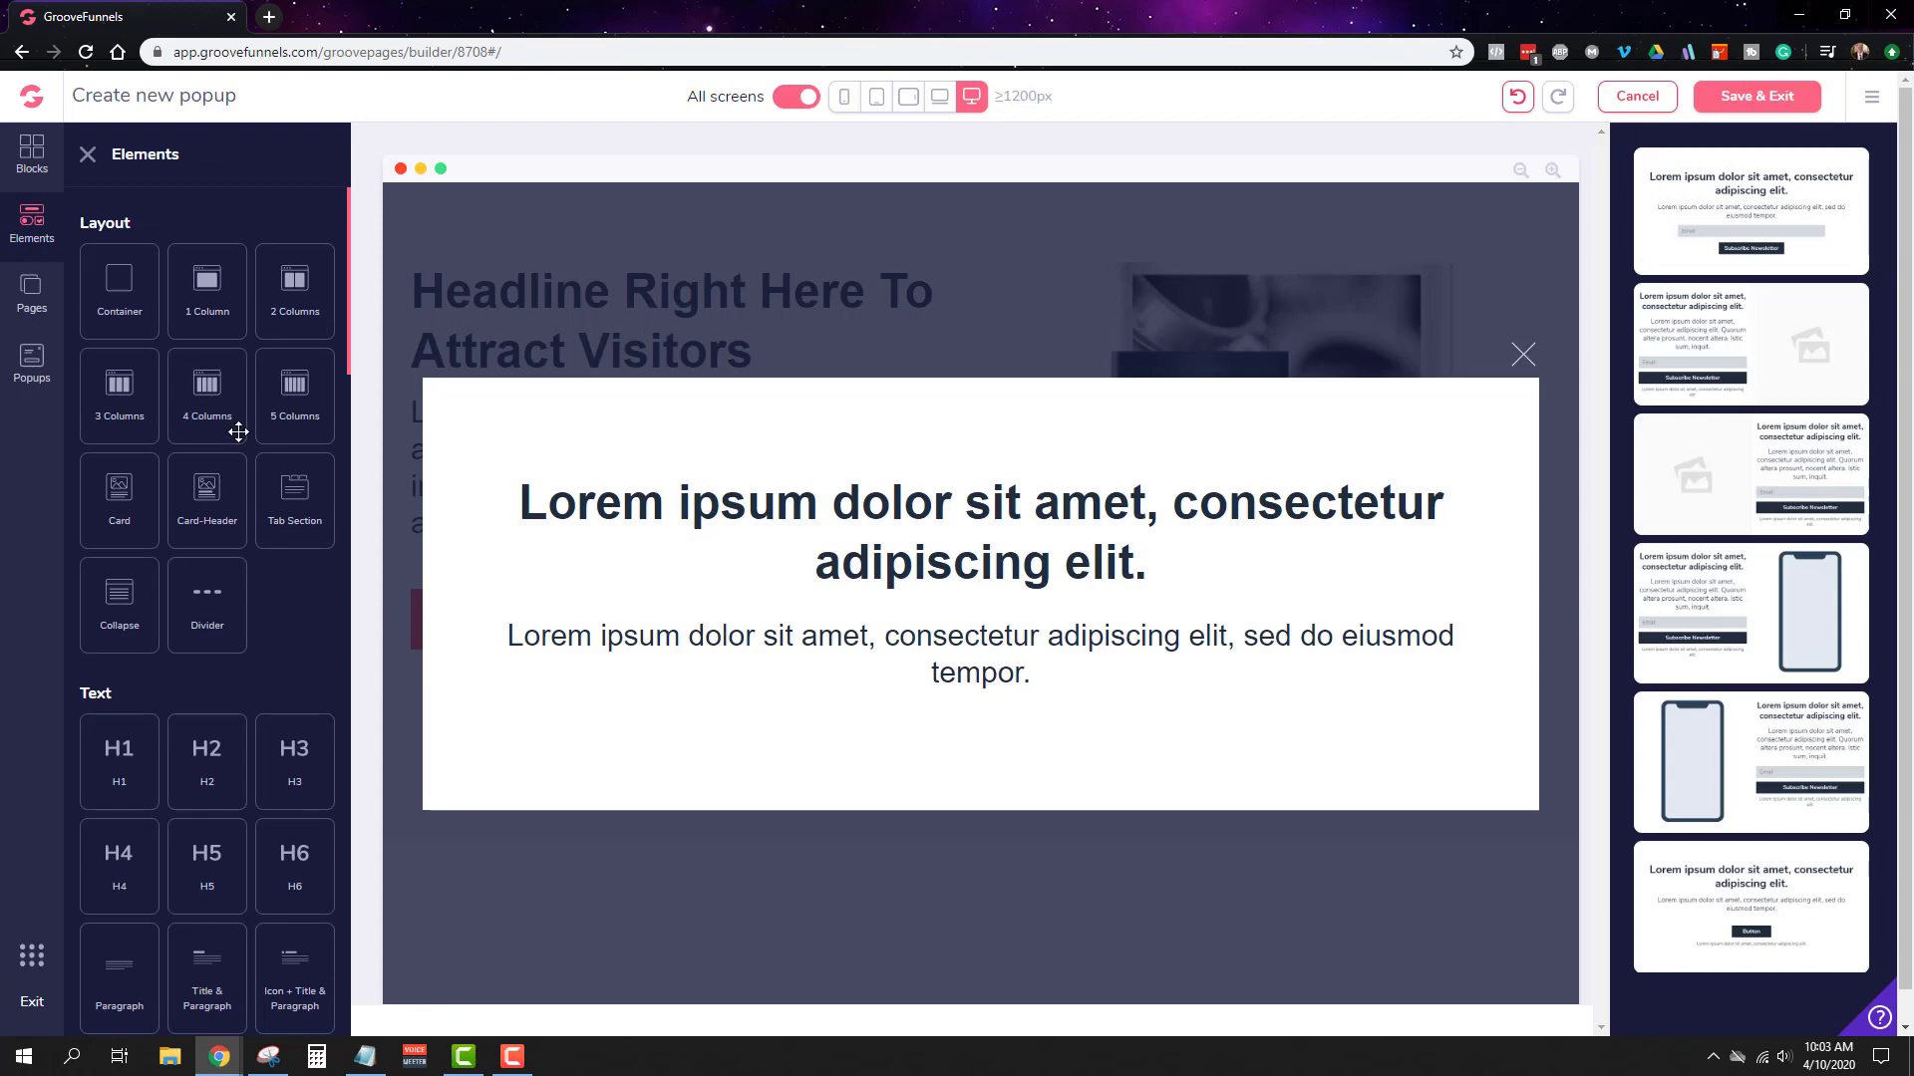
{"action": "scroll", "coordinate": [229, 429], "scroll_direction": "down", "scroll_amount": 15}
{"action": "scroll", "coordinate": [221, 440], "scroll_direction": "down", "scroll_amount": 6}
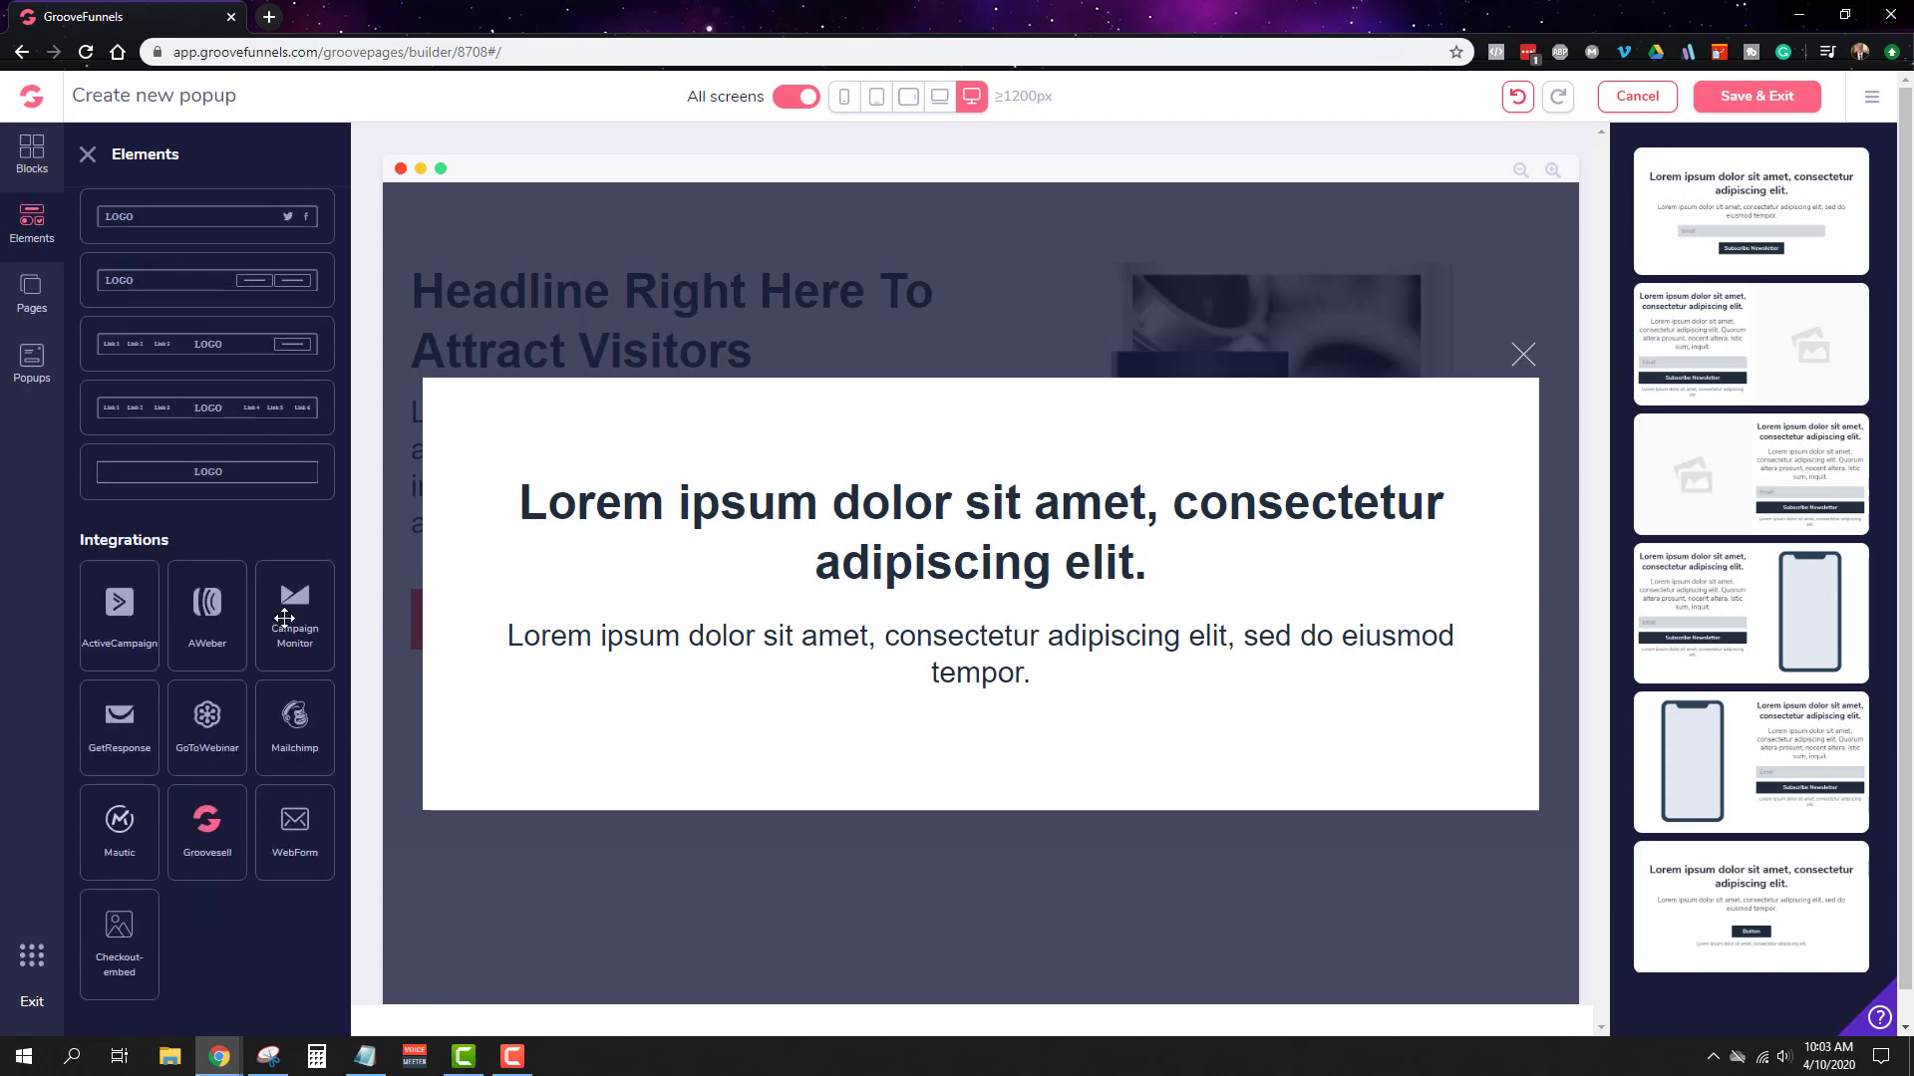
{"action": "left_click_drag", "start_coordinate": [119, 603], "coordinate": [1026, 628]}
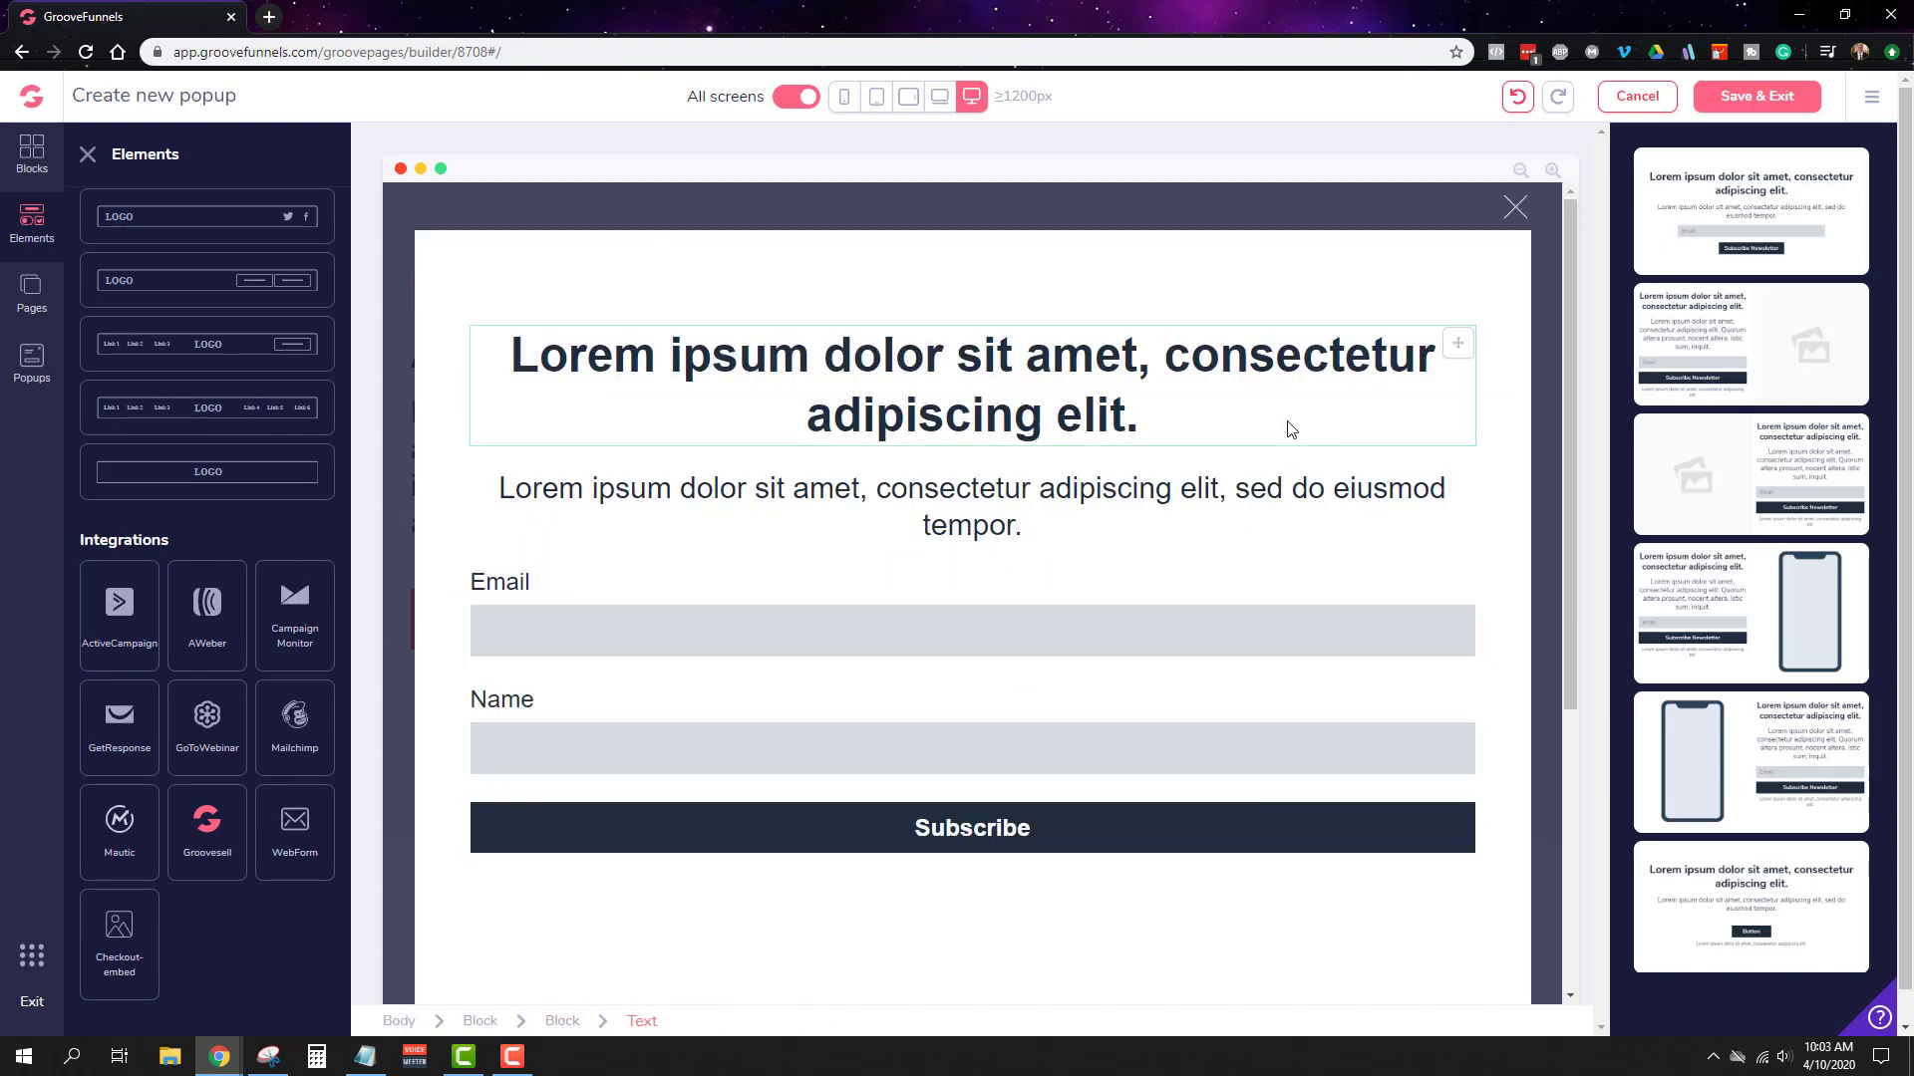
{"action": "scroll", "coordinate": [1284, 429], "scroll_direction": "down", "scroll_amount": 5}
{"action": "scroll", "coordinate": [1283, 431], "scroll_direction": "down", "scroll_amount": 1}
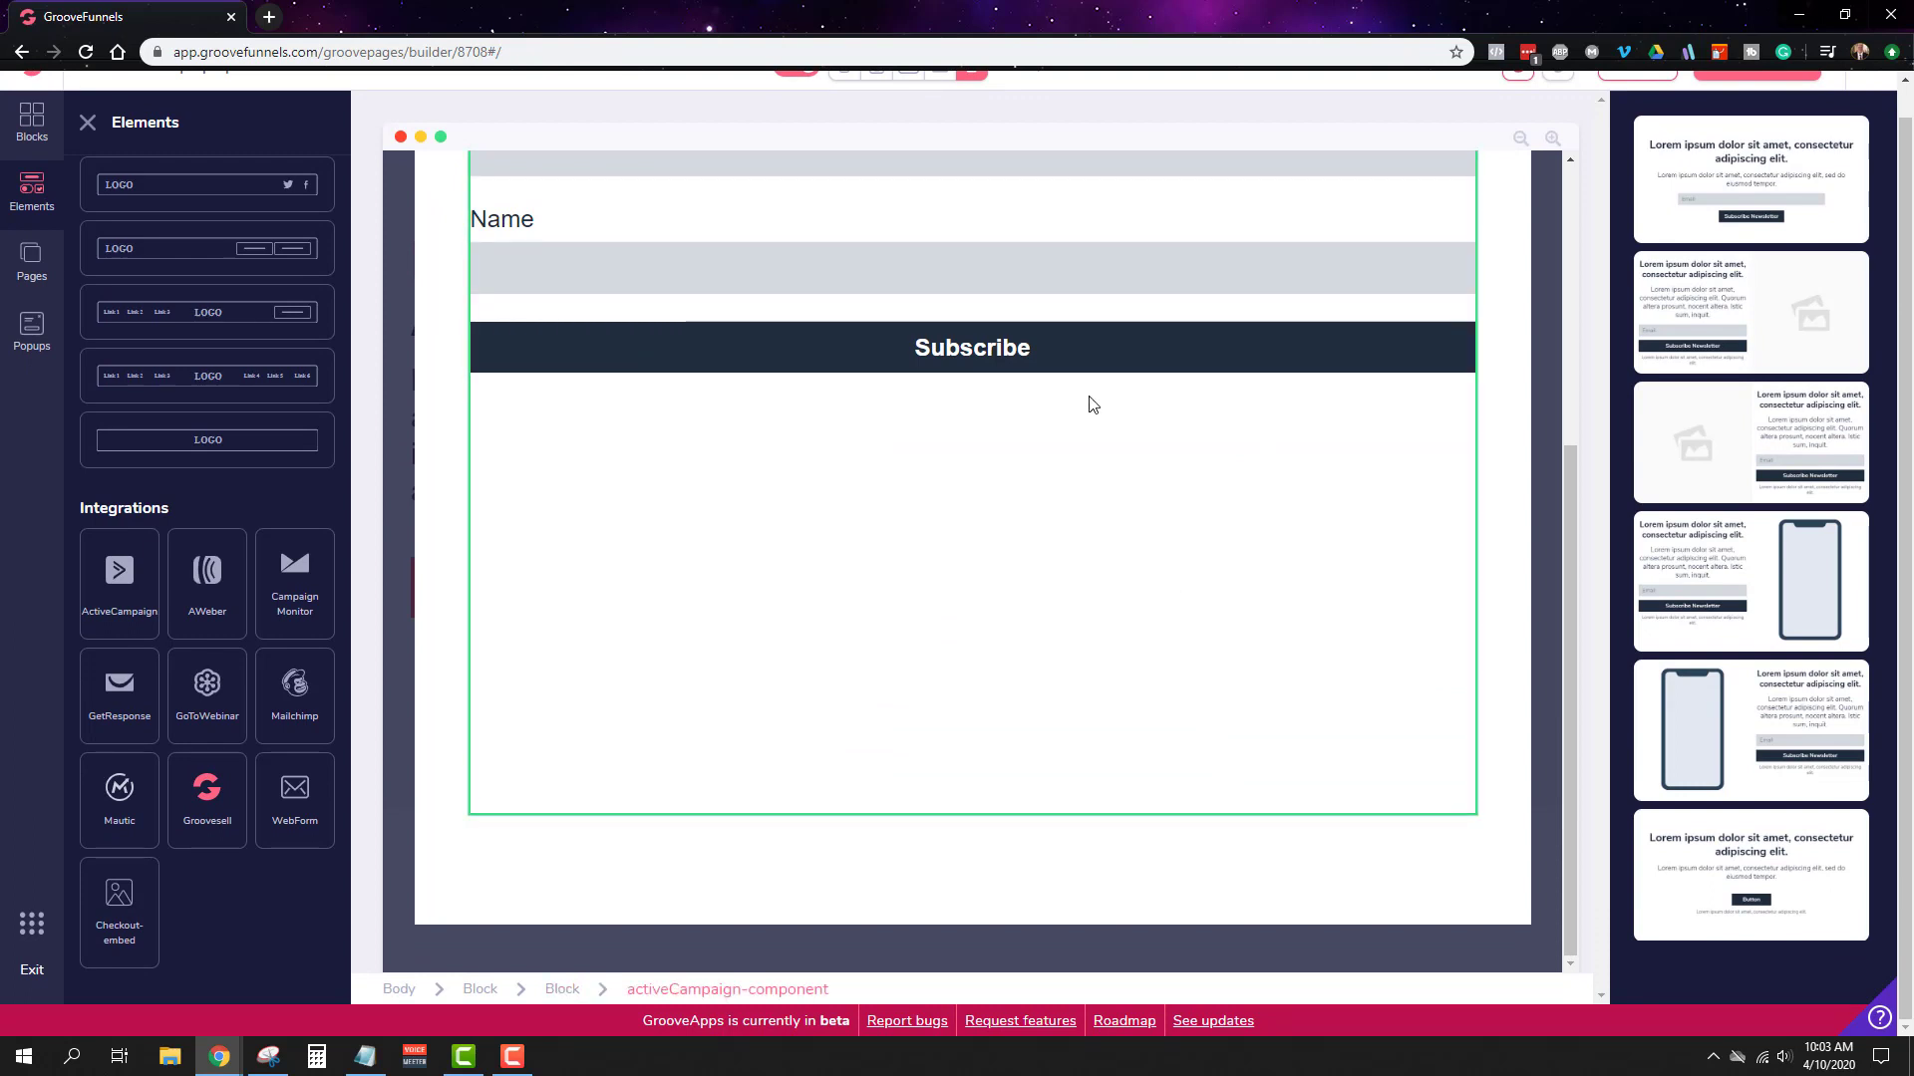
{"action": "left_click", "coordinate": [1107, 512]}
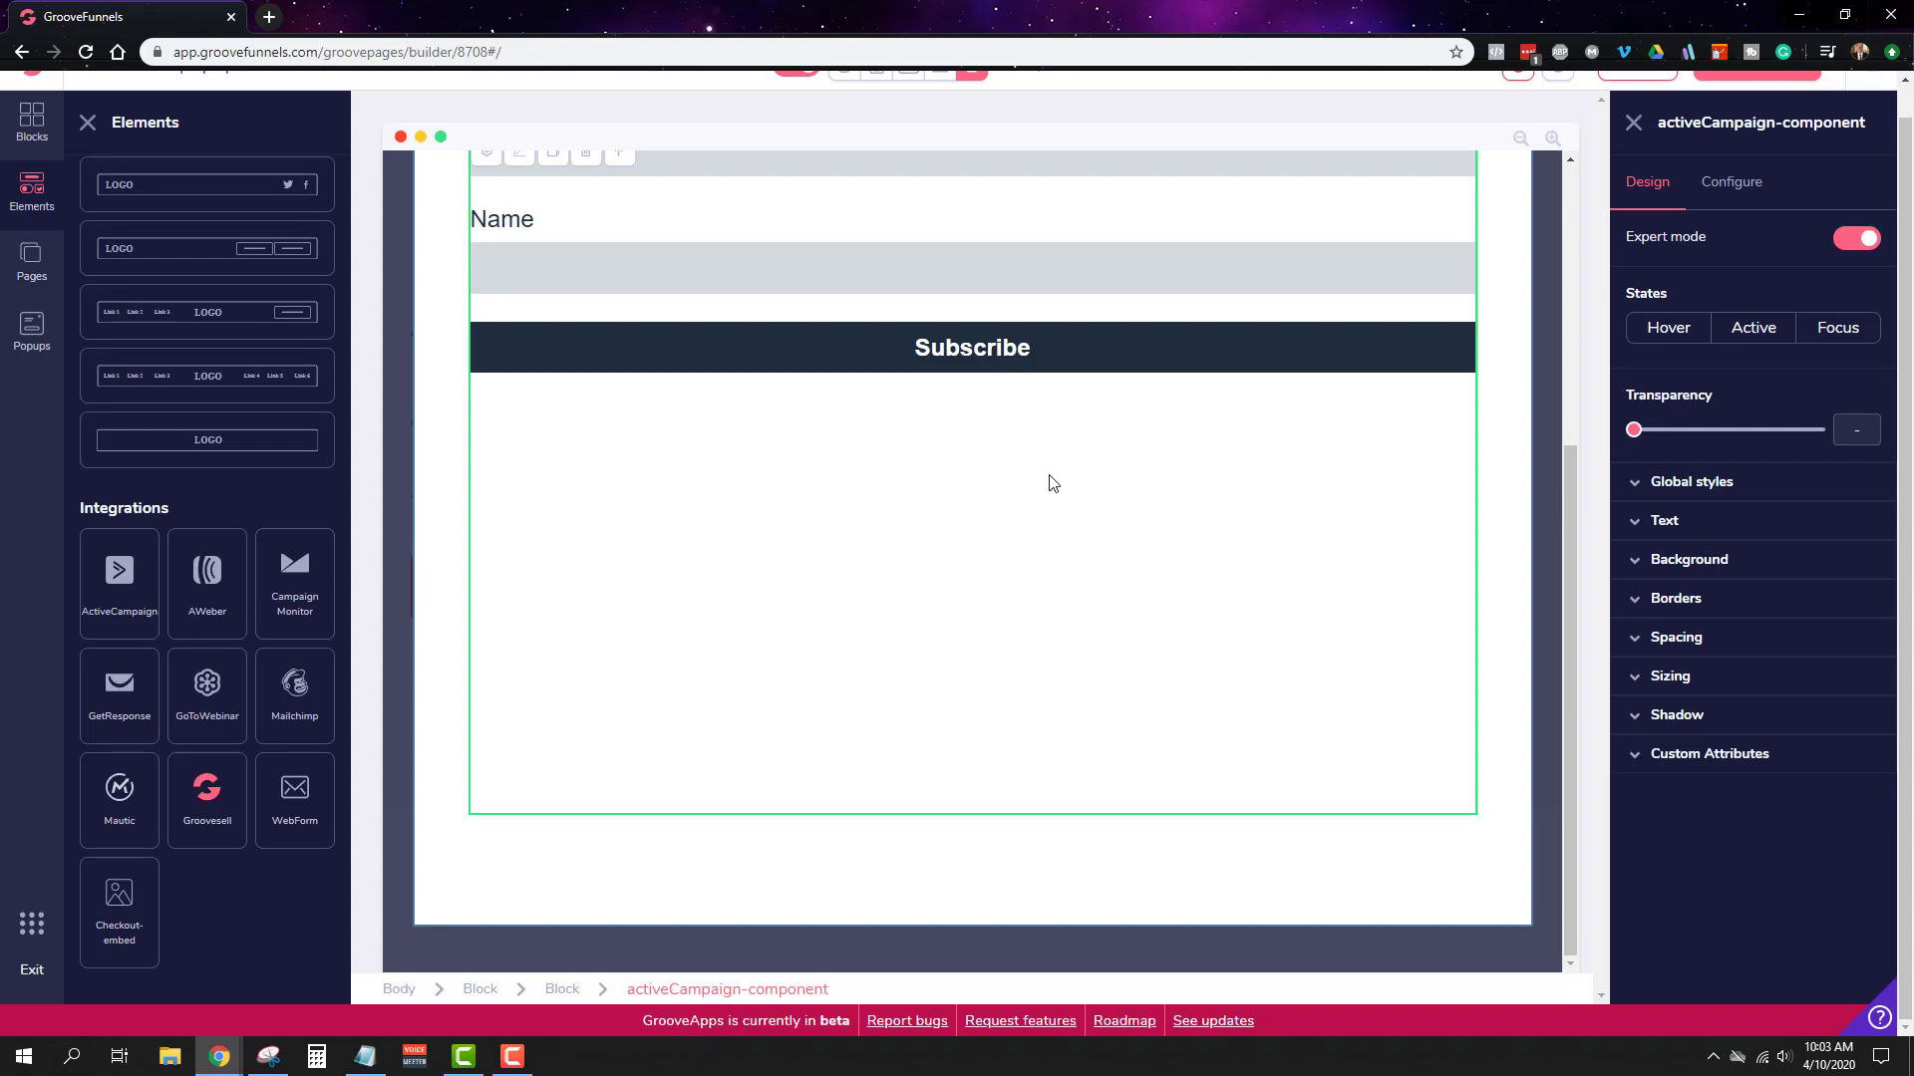
{"action": "left_click", "coordinate": [1678, 637]}
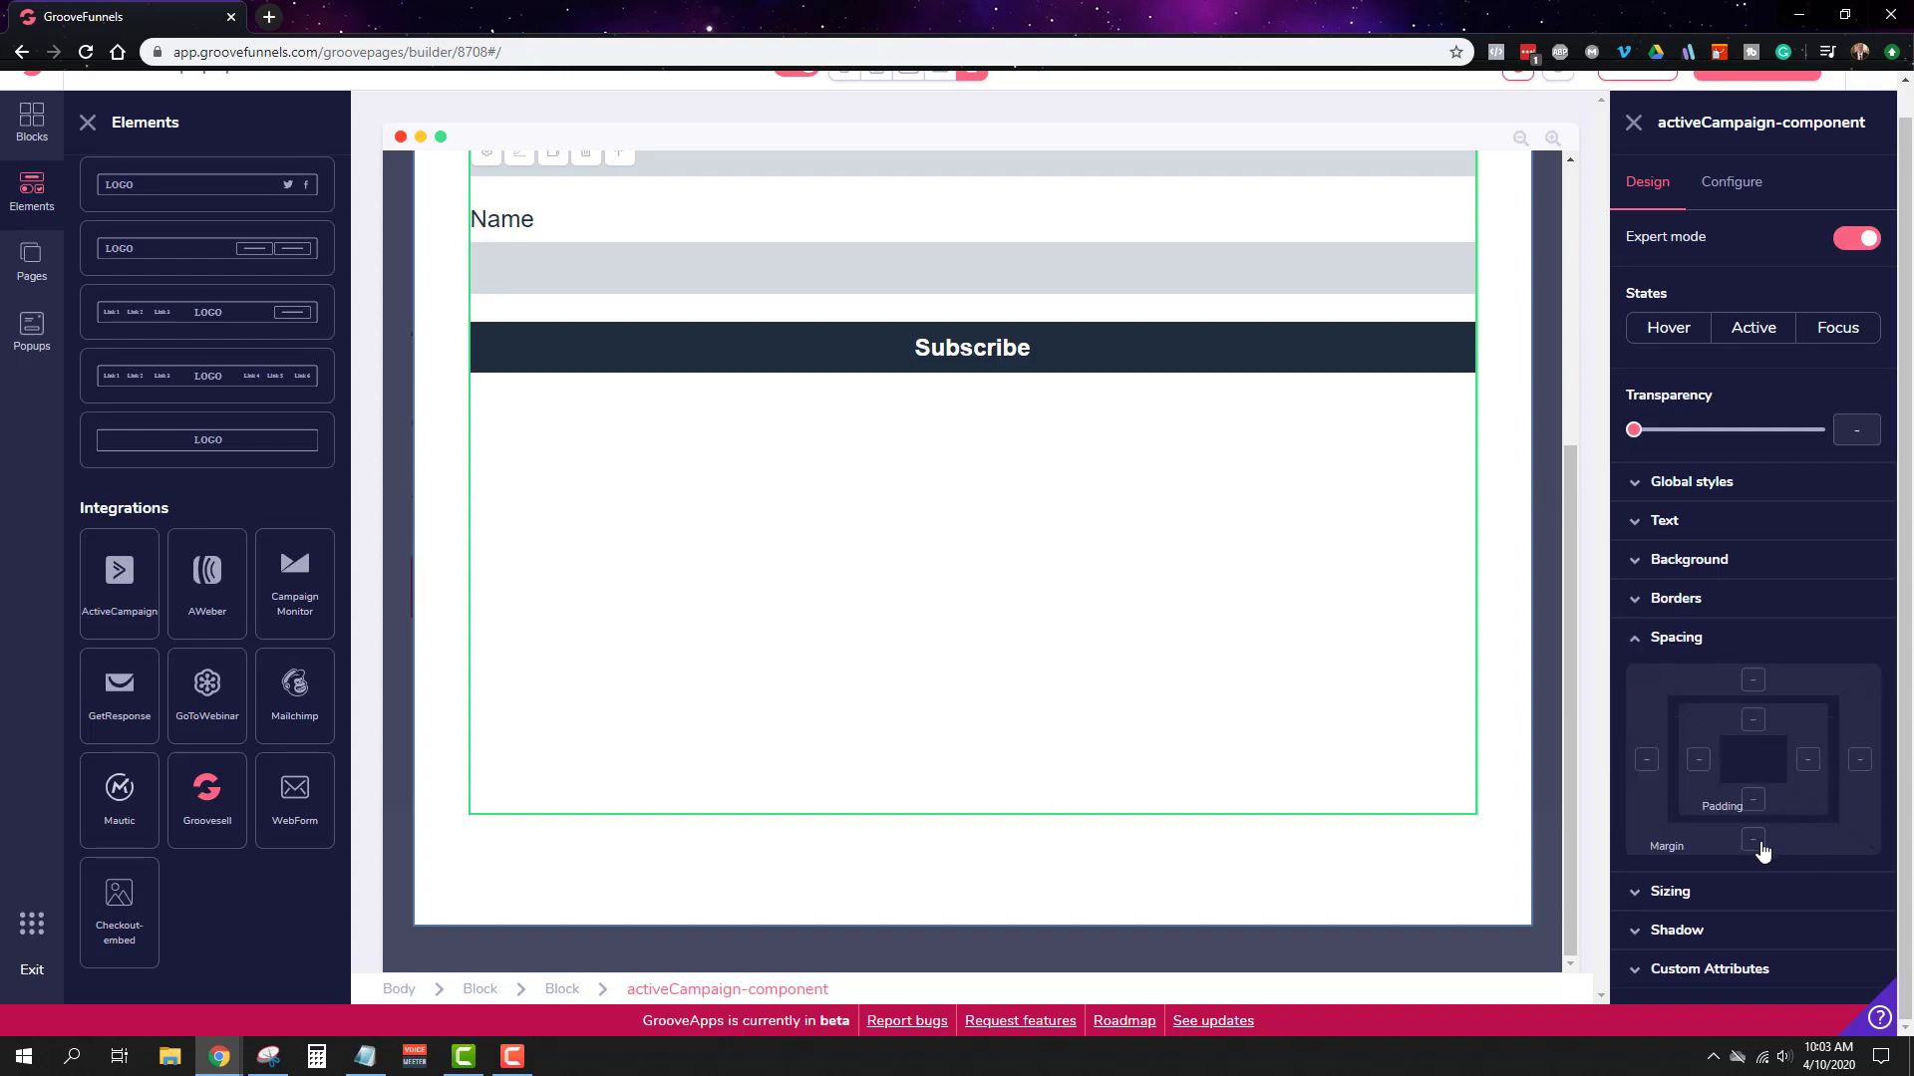
{"action": "scroll", "coordinate": [1134, 636], "scroll_direction": "up", "scroll_amount": 5}
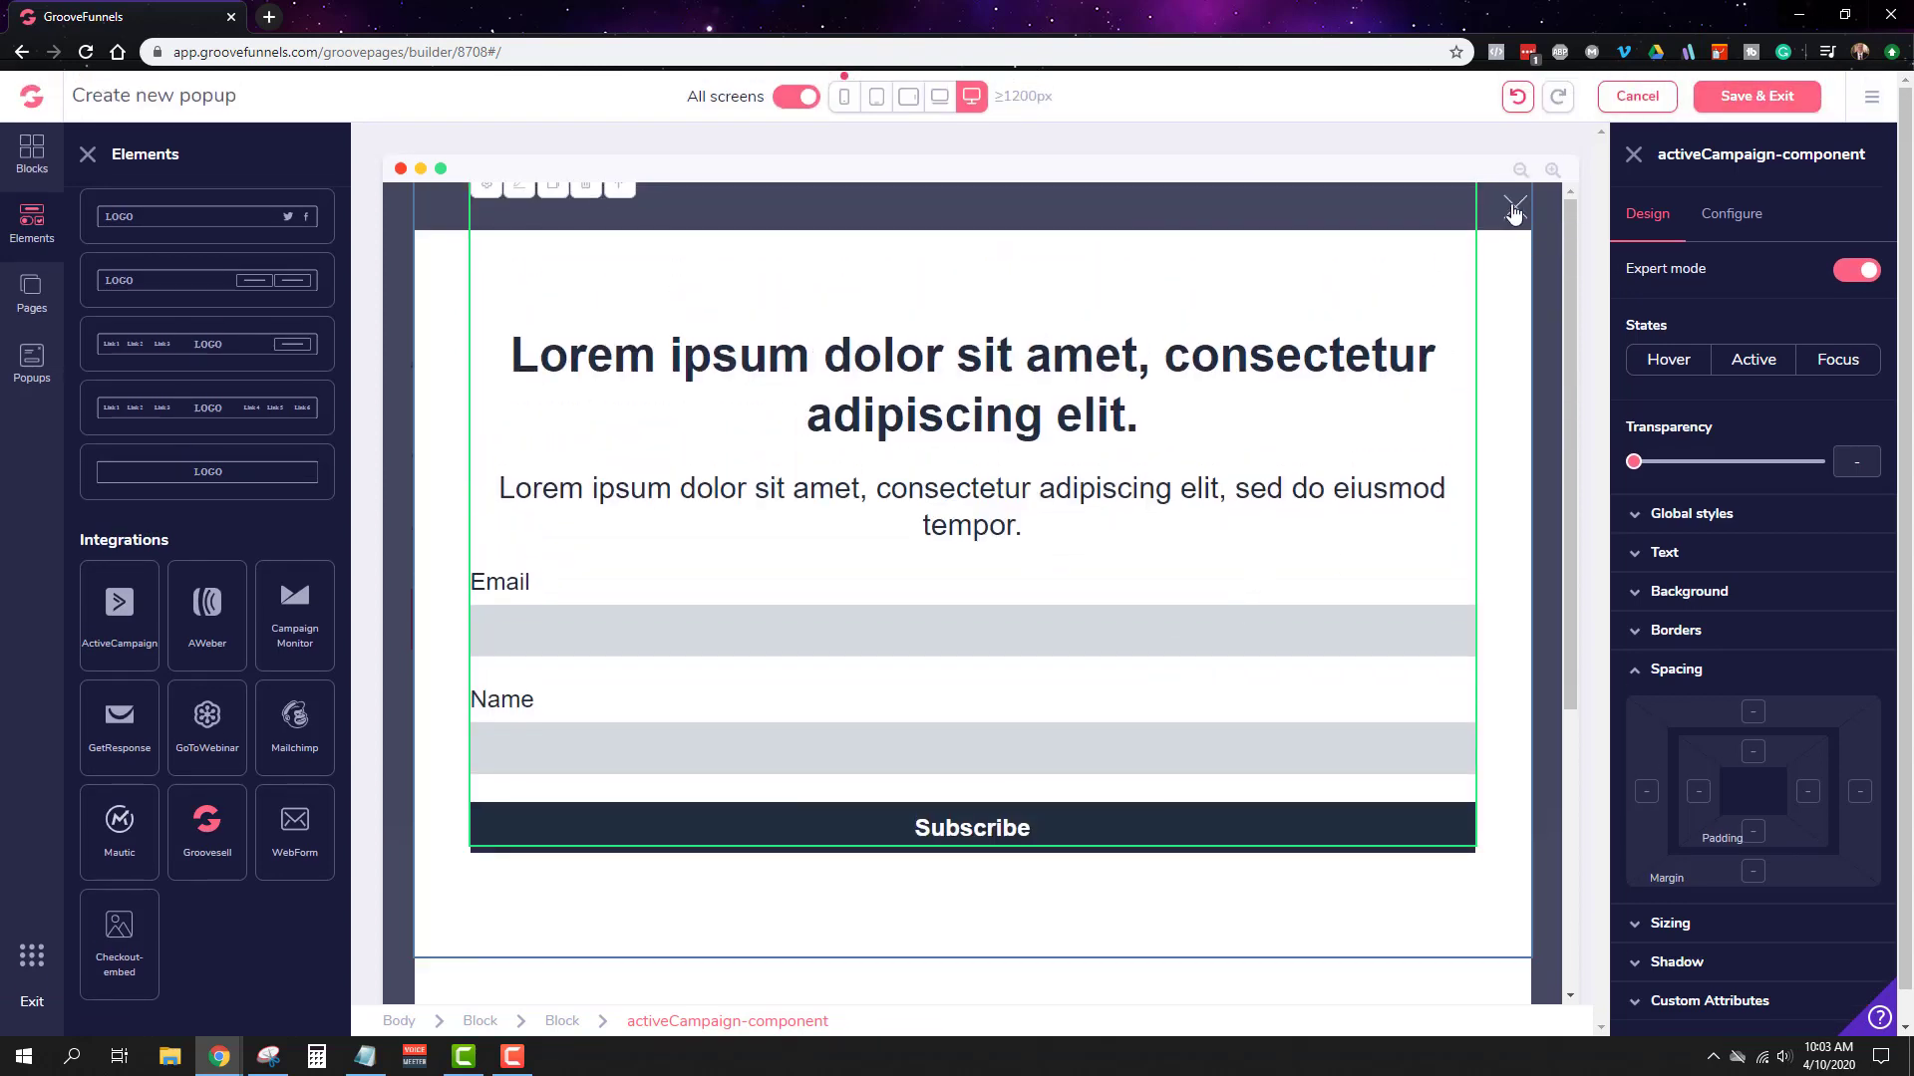
- Save and exit the popup, then select the Download Now button on the home page
{"action": "left_click", "coordinate": [1758, 96]}
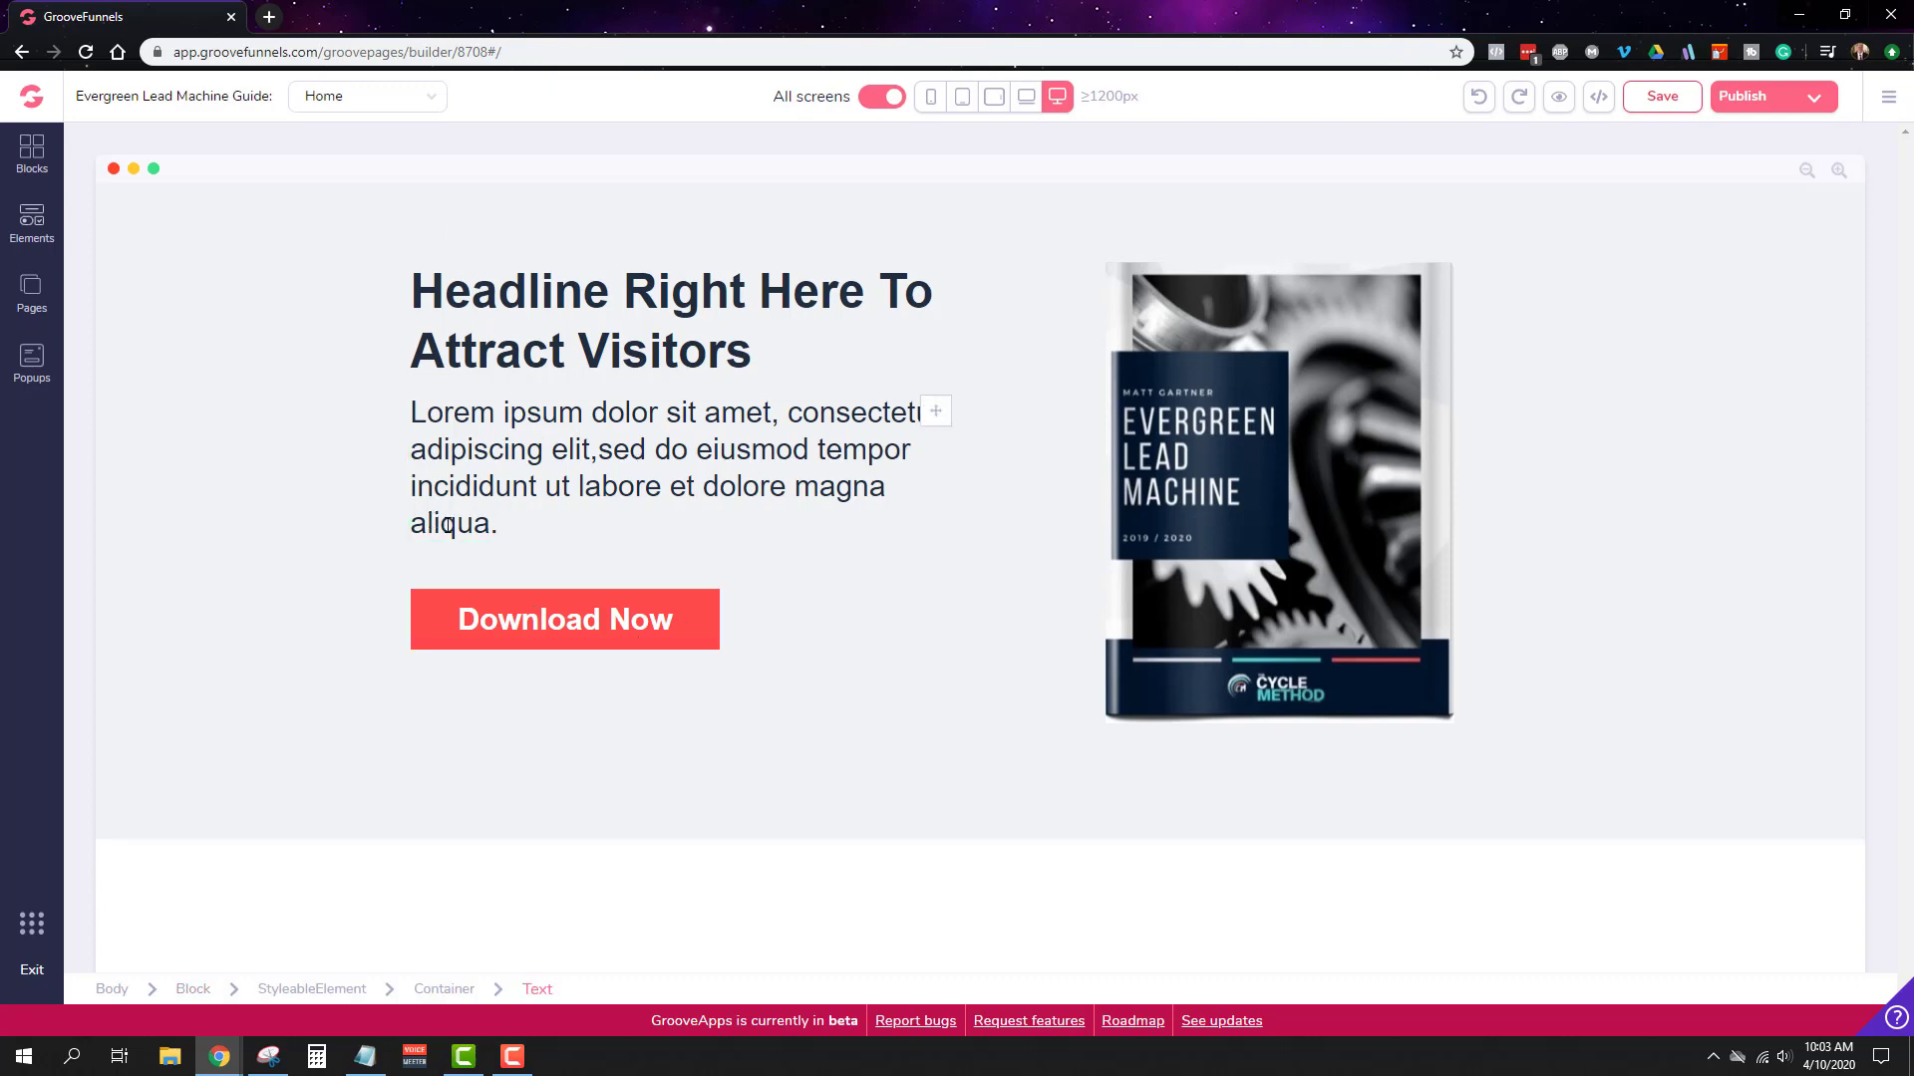
{"action": "left_click", "coordinate": [584, 620]}
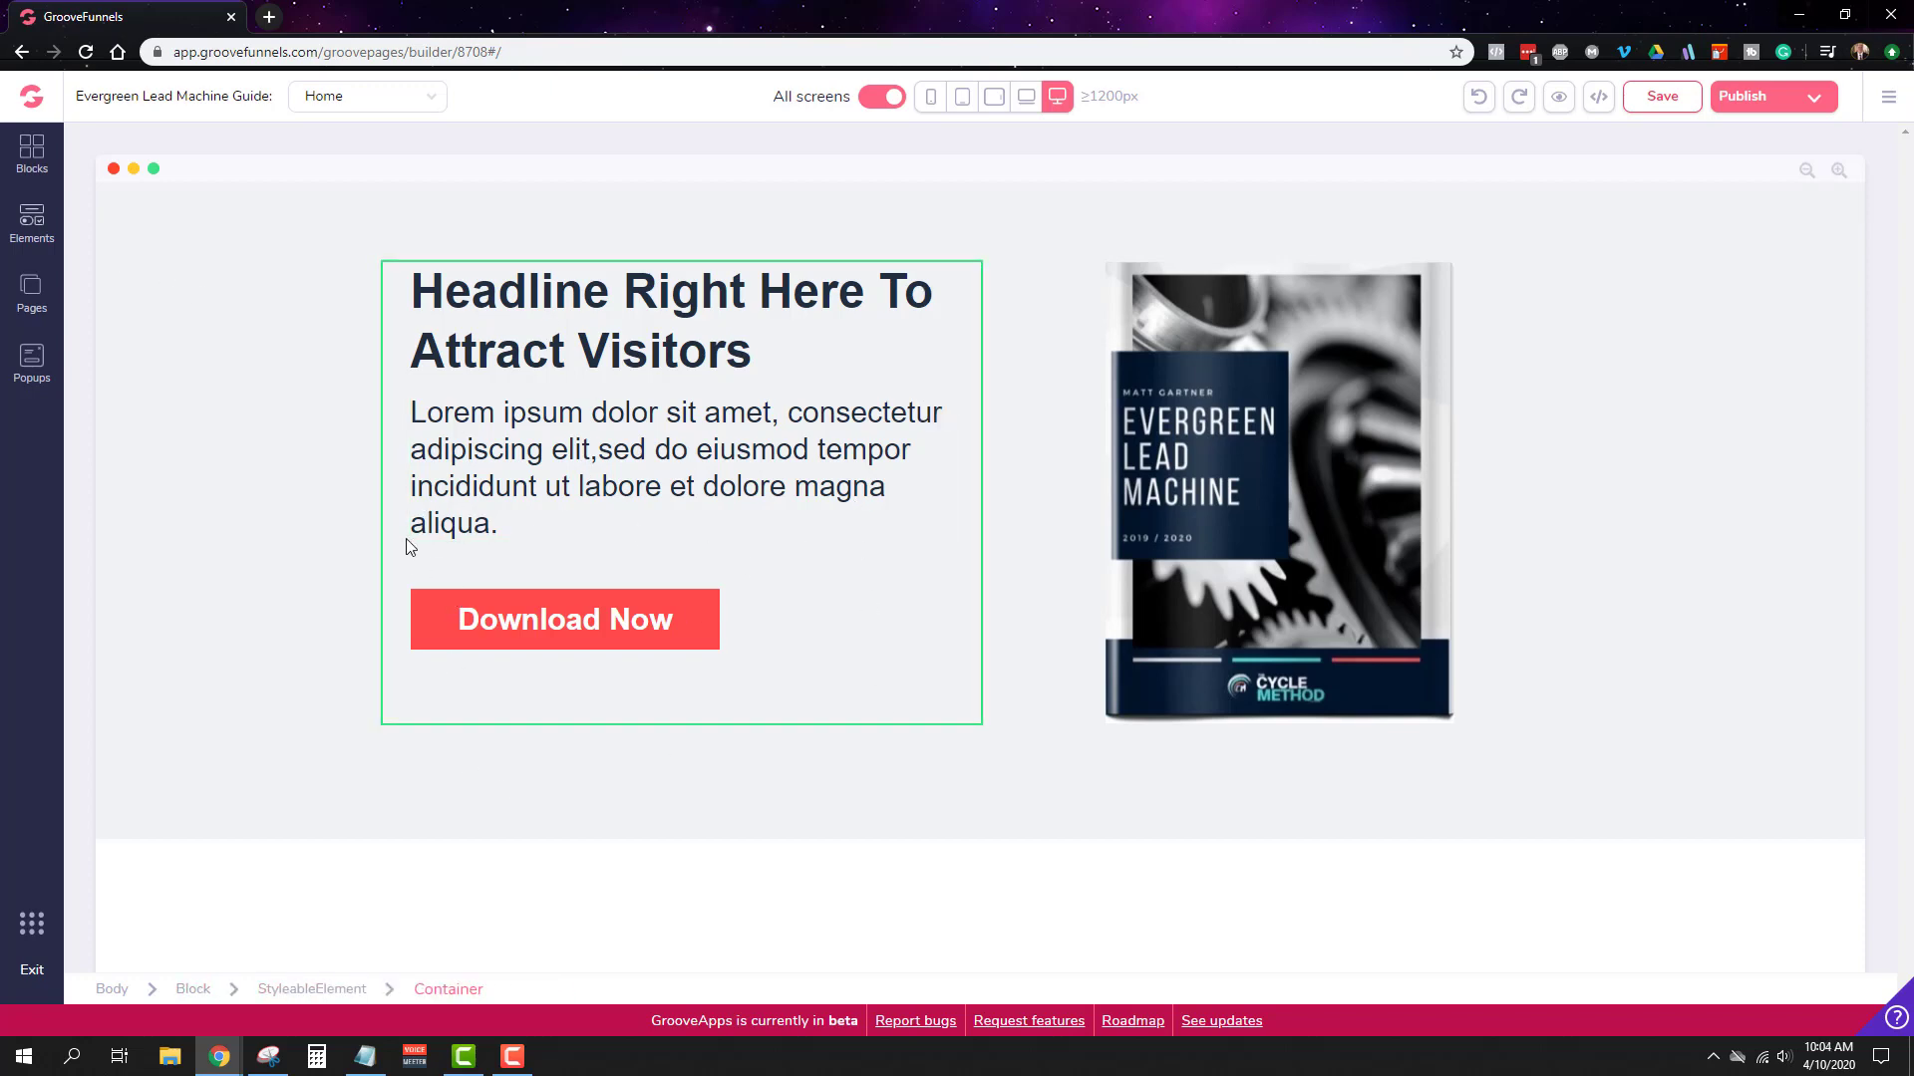
- Add an ActiveCampaign form from Integrations into the hero section under the headline
{"action": "left_click", "coordinate": [32, 221]}
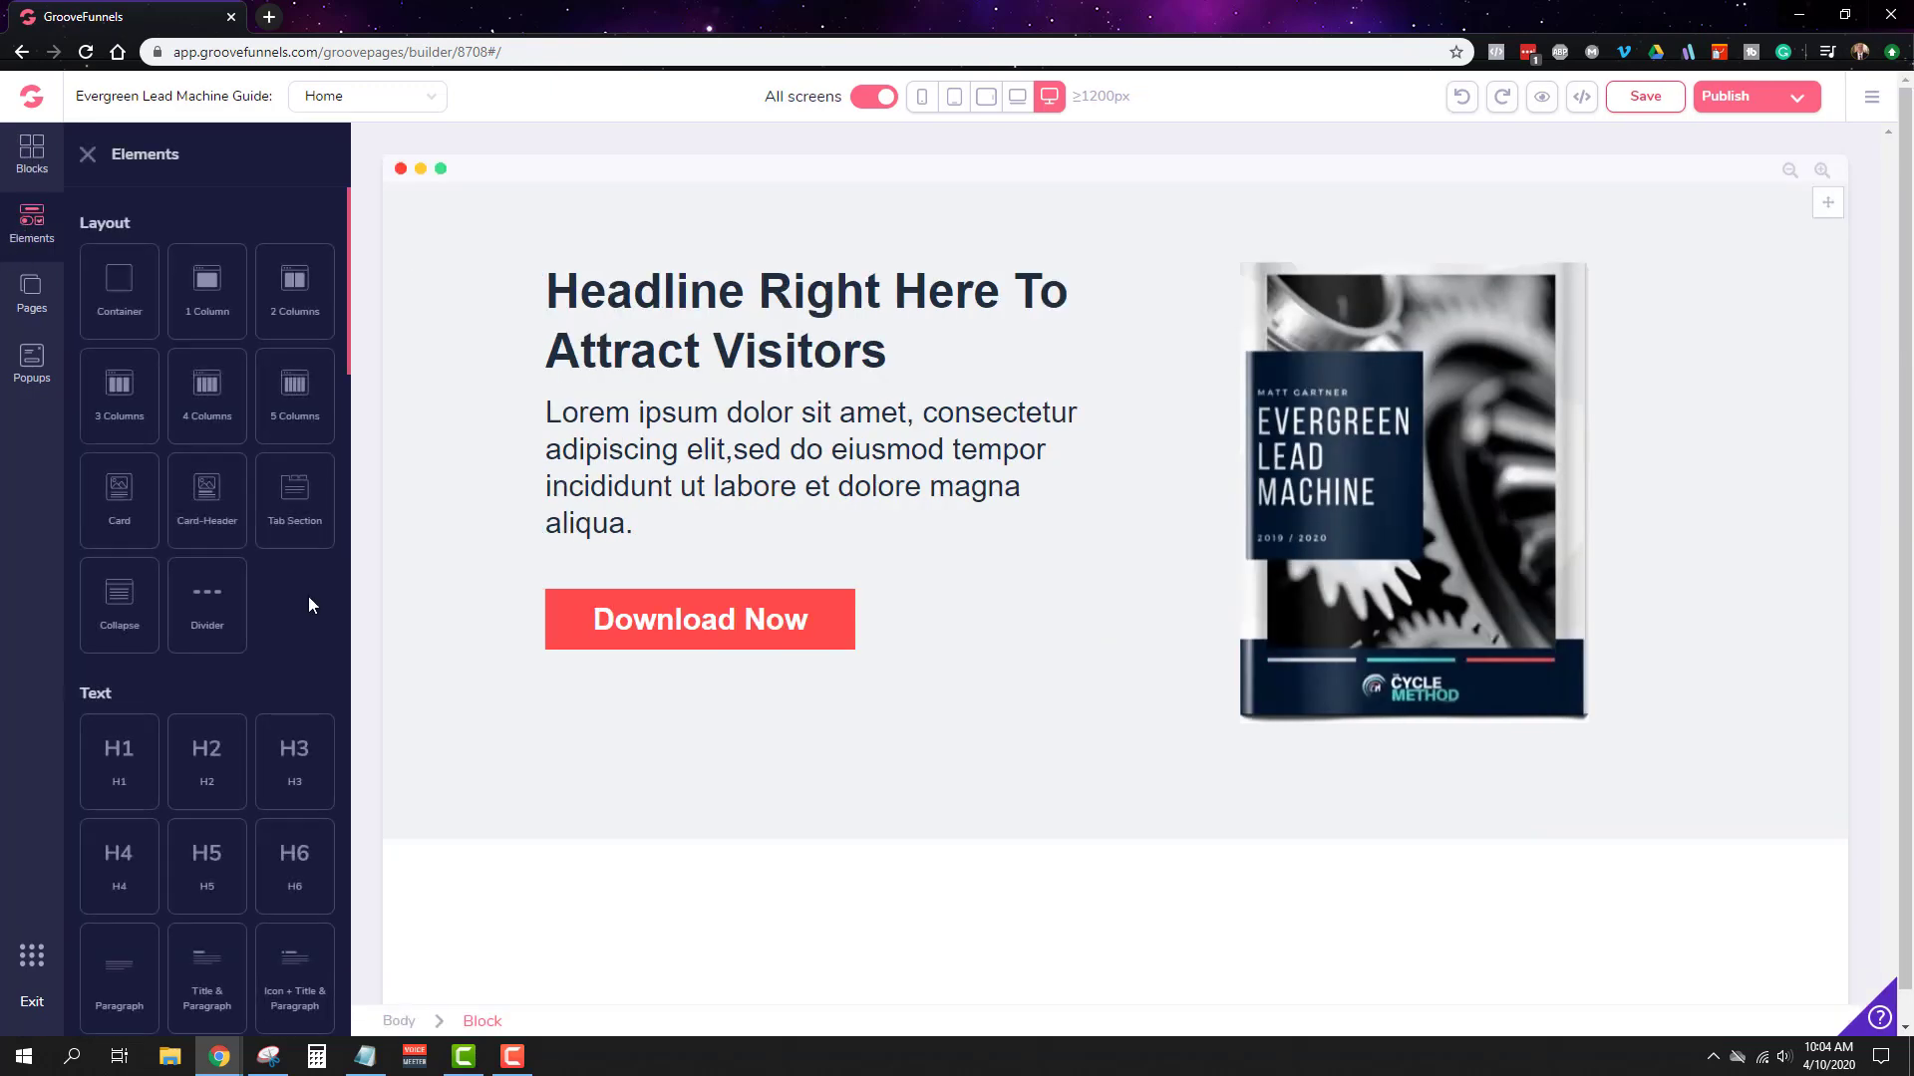
{"action": "scroll", "coordinate": [211, 797], "scroll_direction": "down", "scroll_amount": 15}
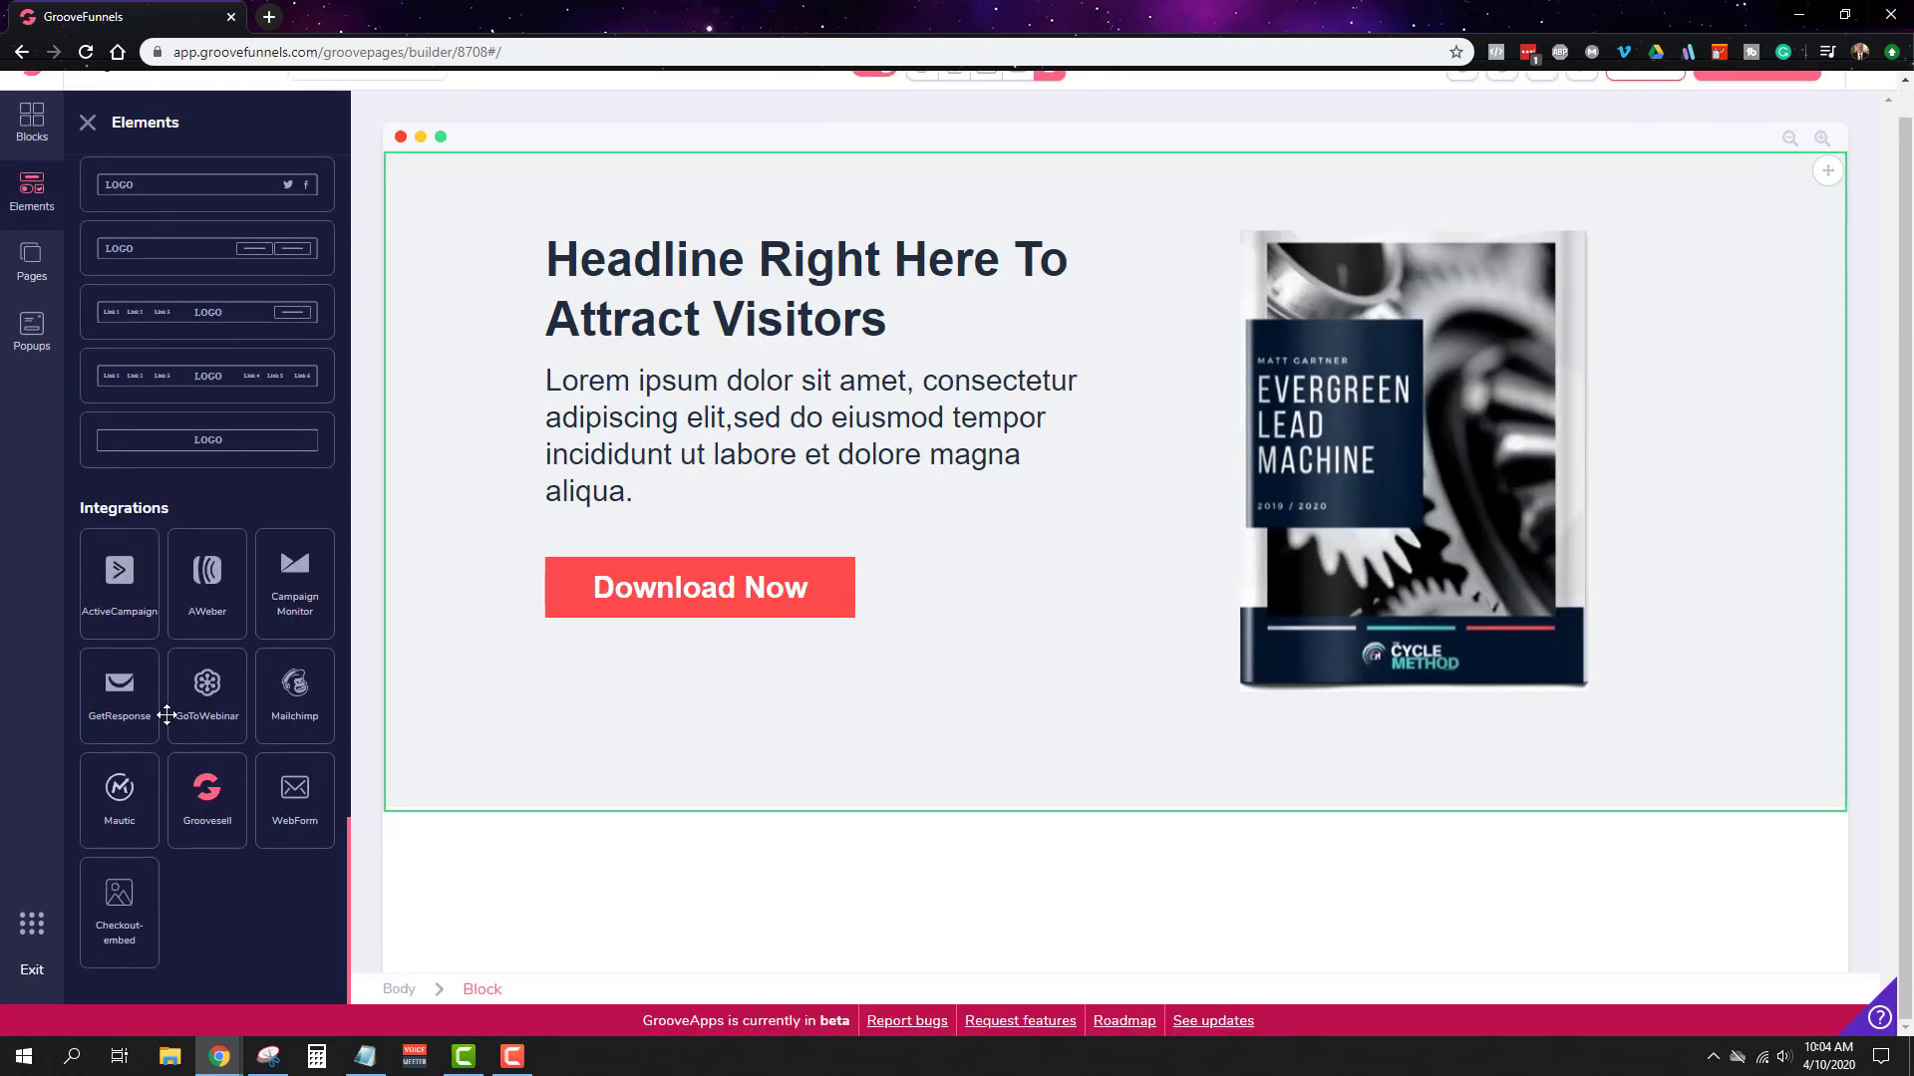
{"action": "left_click_drag", "start_coordinate": [121, 589], "coordinate": [714, 526]}
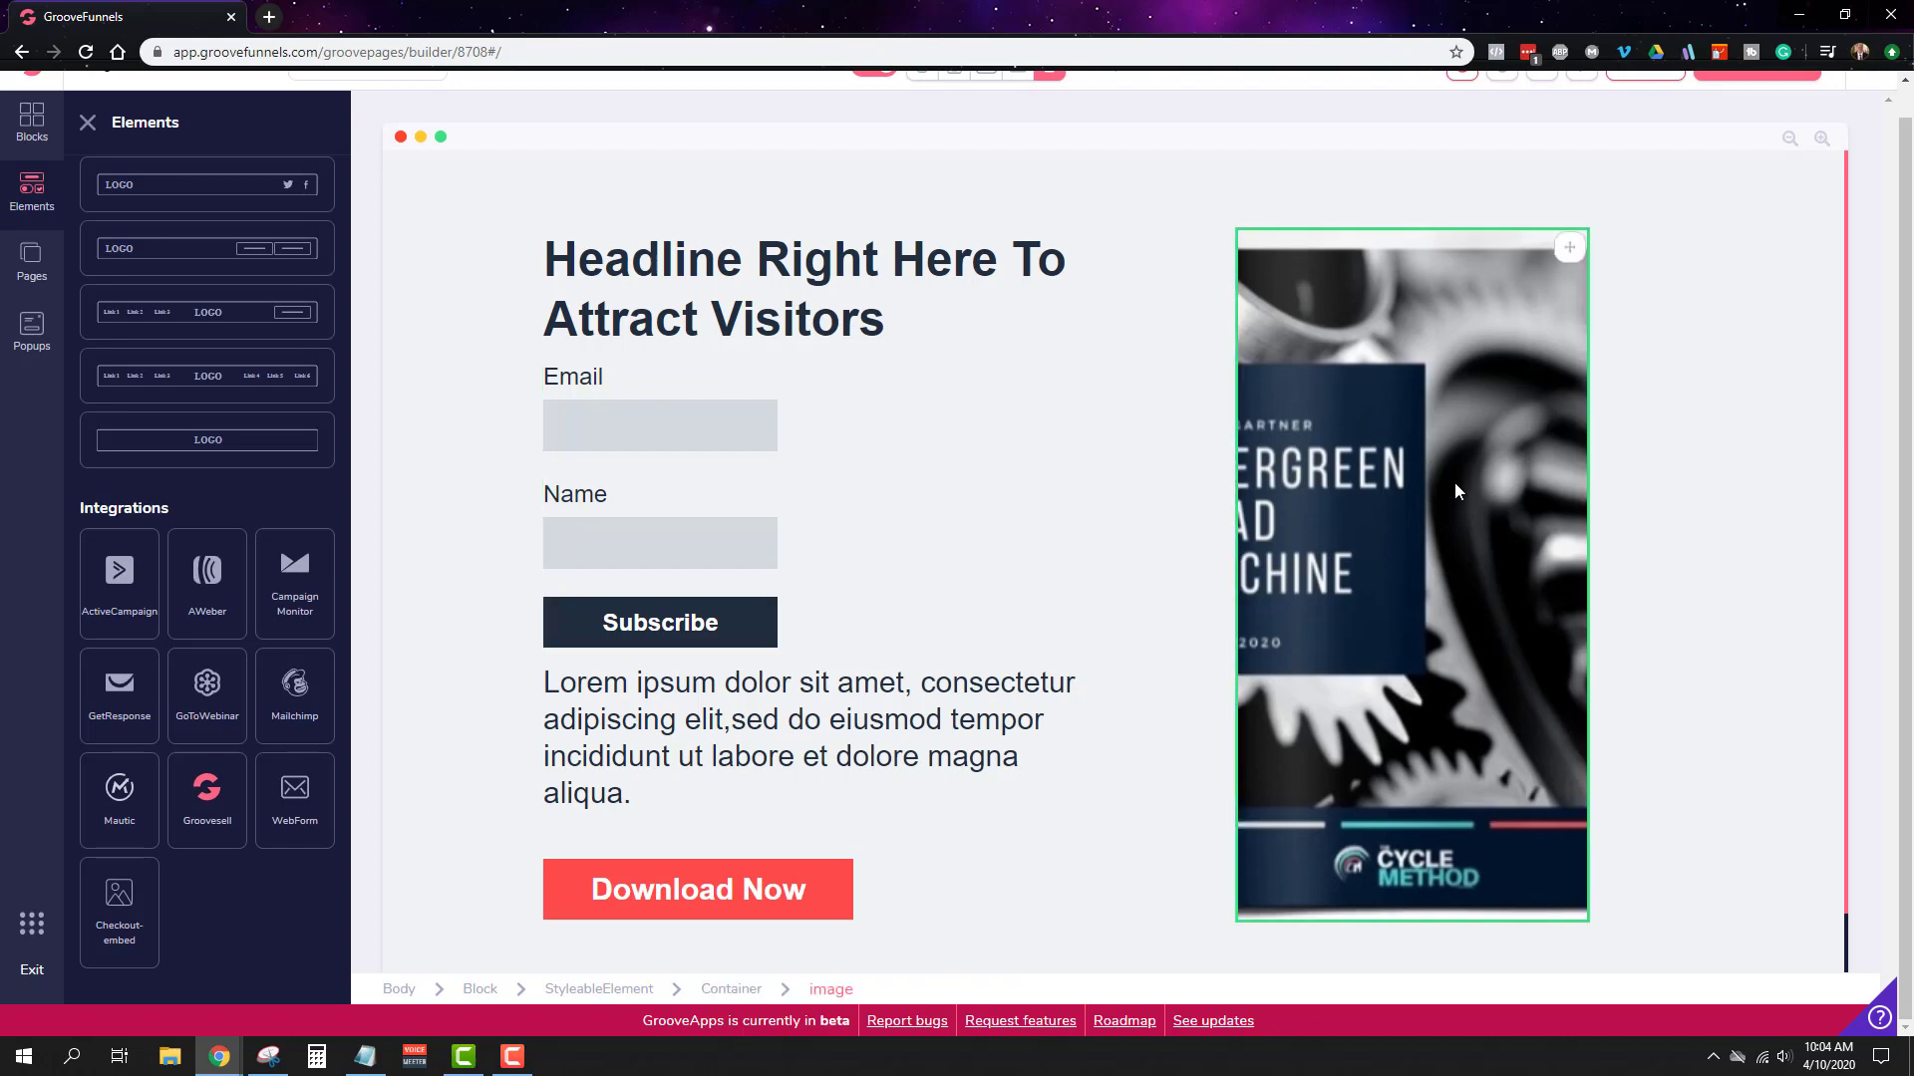
{"action": "left_click", "coordinate": [710, 469]}
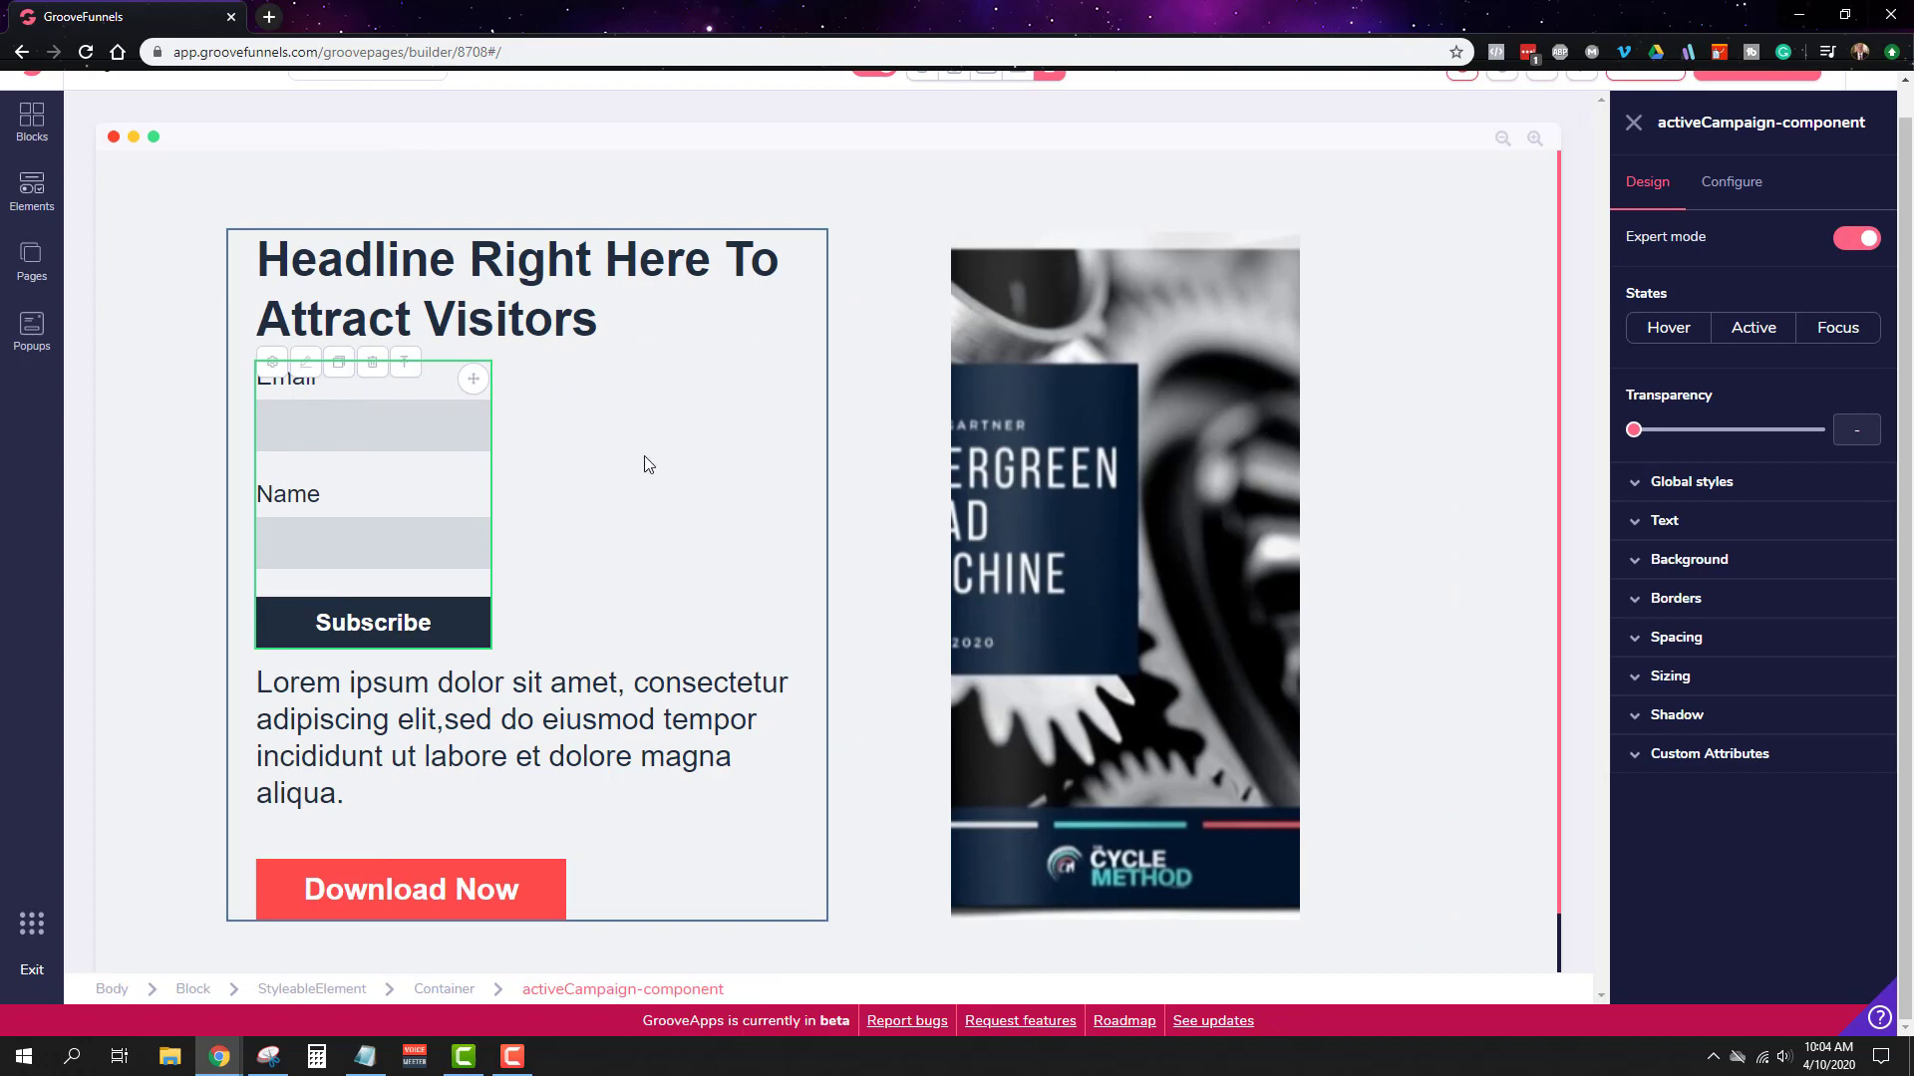
- Connect the hero form to the ActiveCampaign account, leaving list and thank-you redirect unset
{"action": "left_click", "coordinate": [1743, 182]}
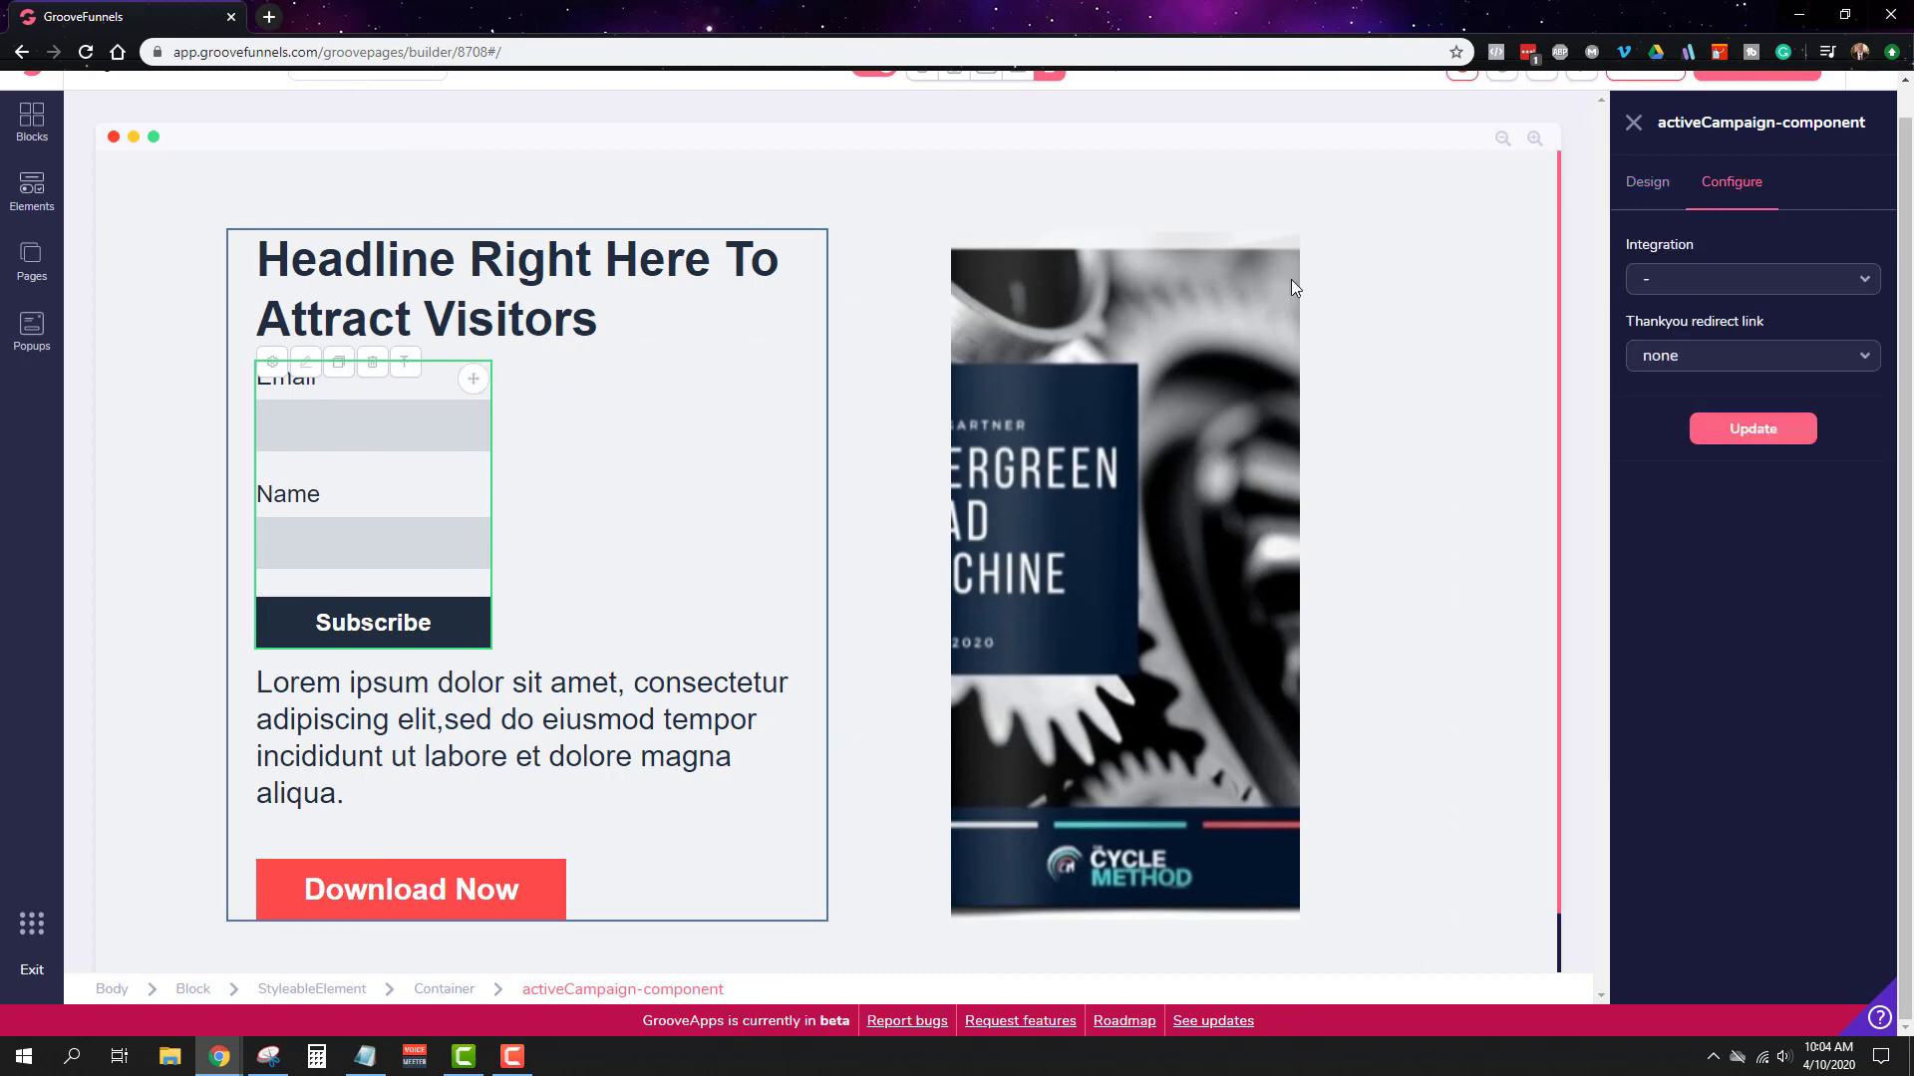
{"action": "left_click", "coordinate": [1694, 281]}
{"action": "left_click", "coordinate": [1701, 314]}
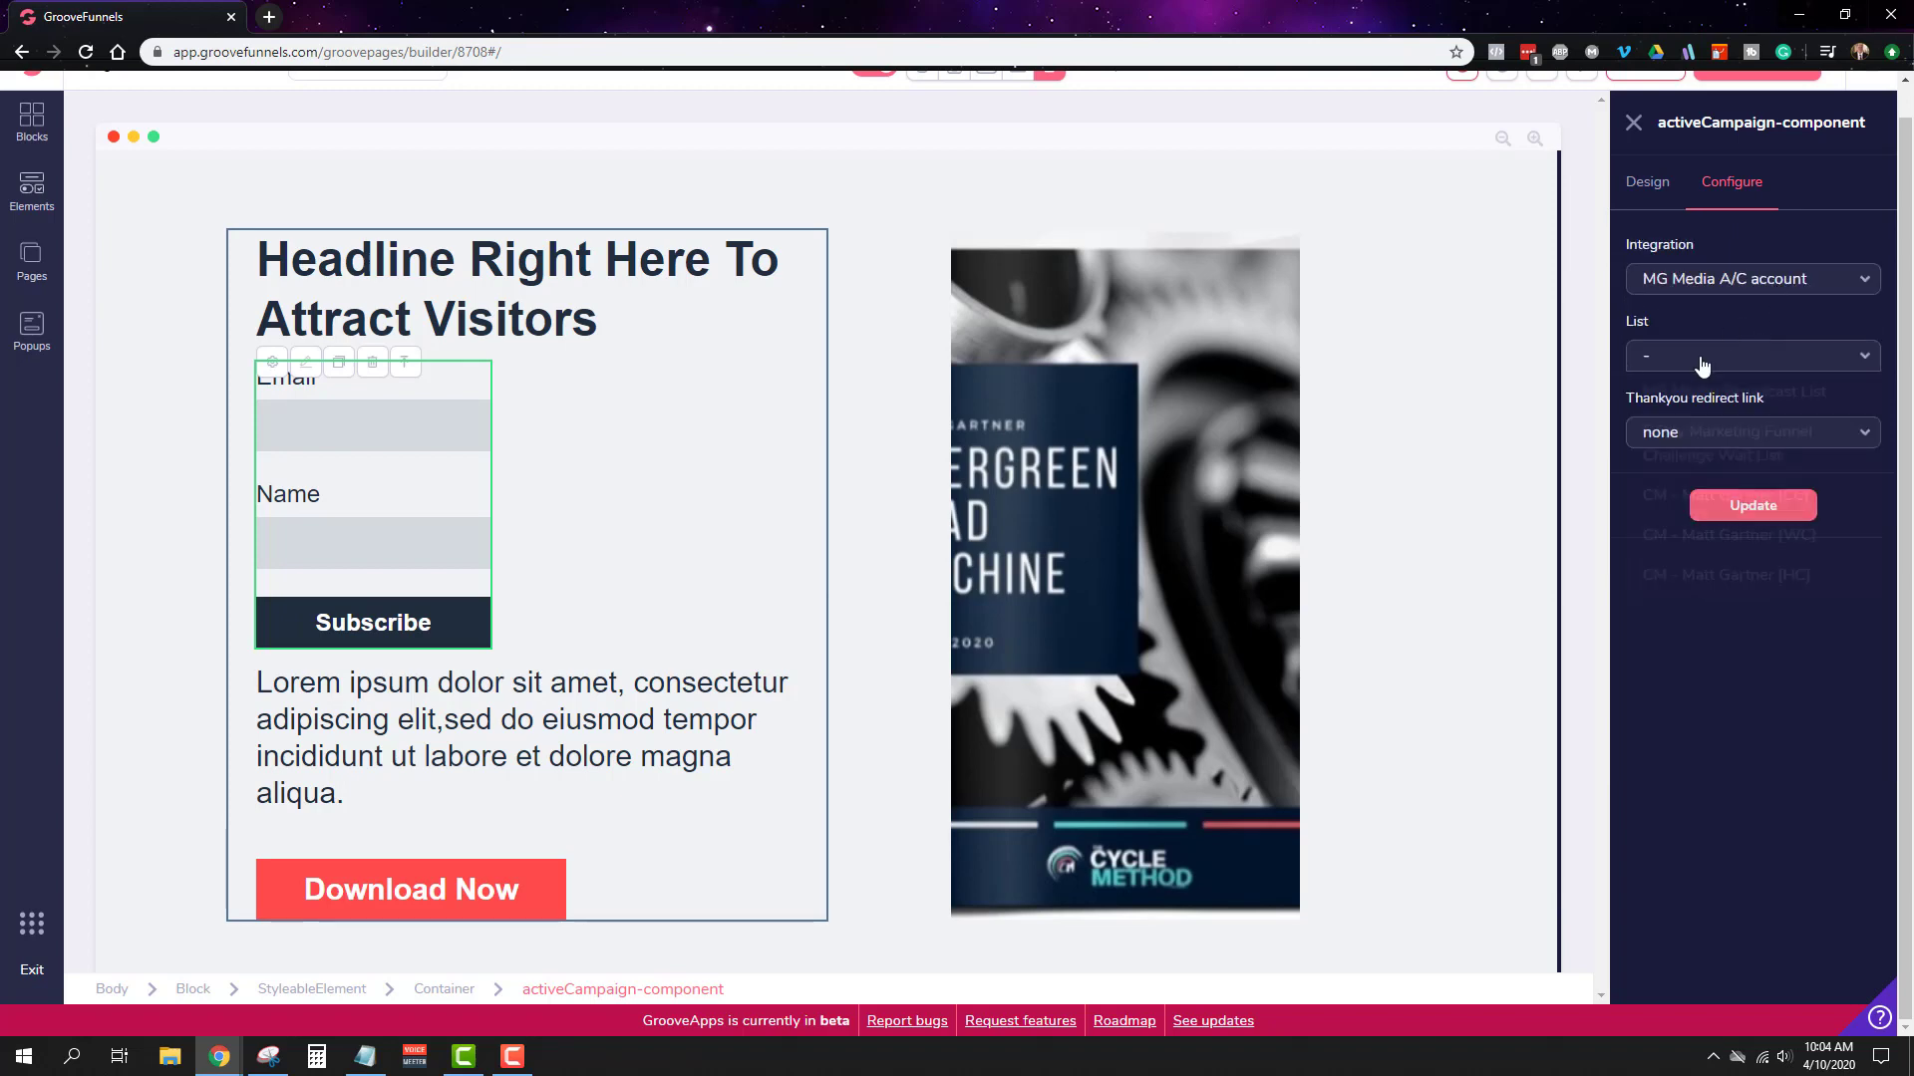
{"action": "left_click", "coordinate": [1706, 359]}
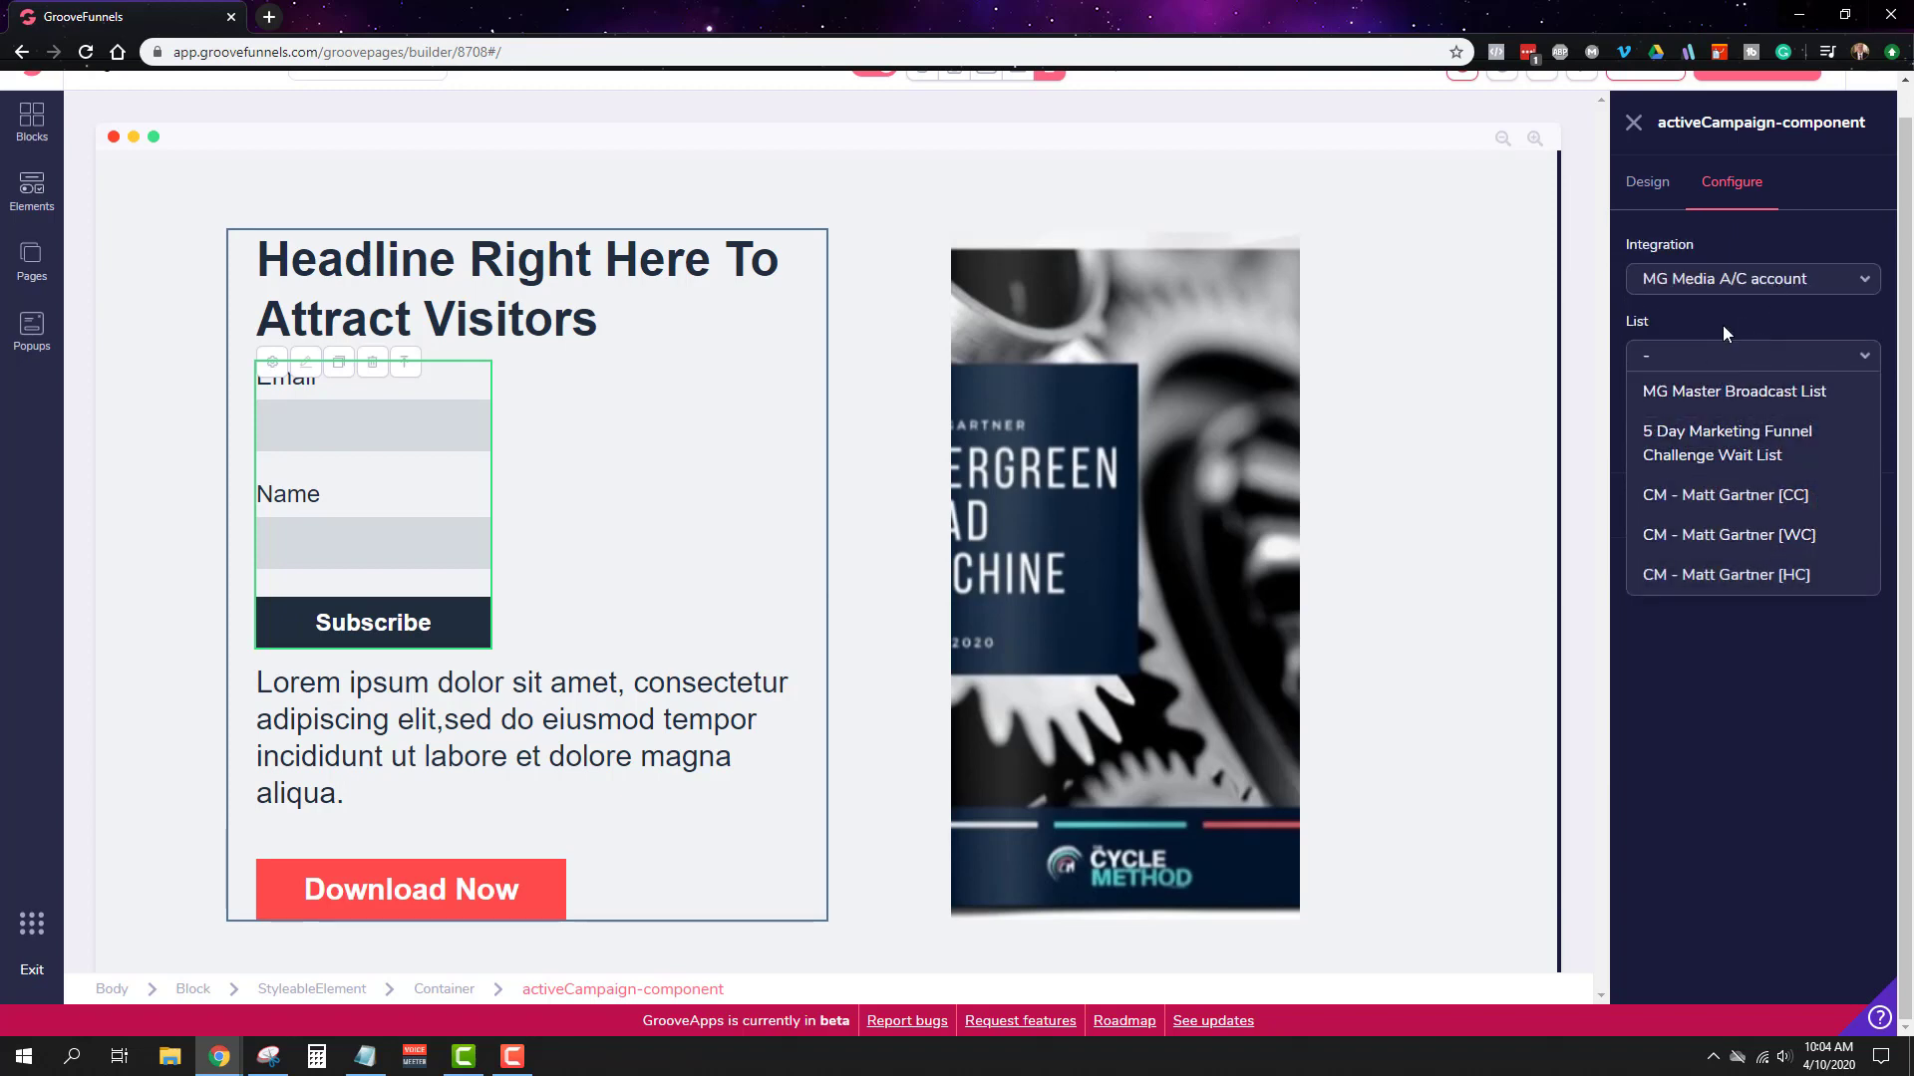
{"action": "left_click", "coordinate": [1727, 355]}
{"action": "left_click", "coordinate": [1743, 435]}
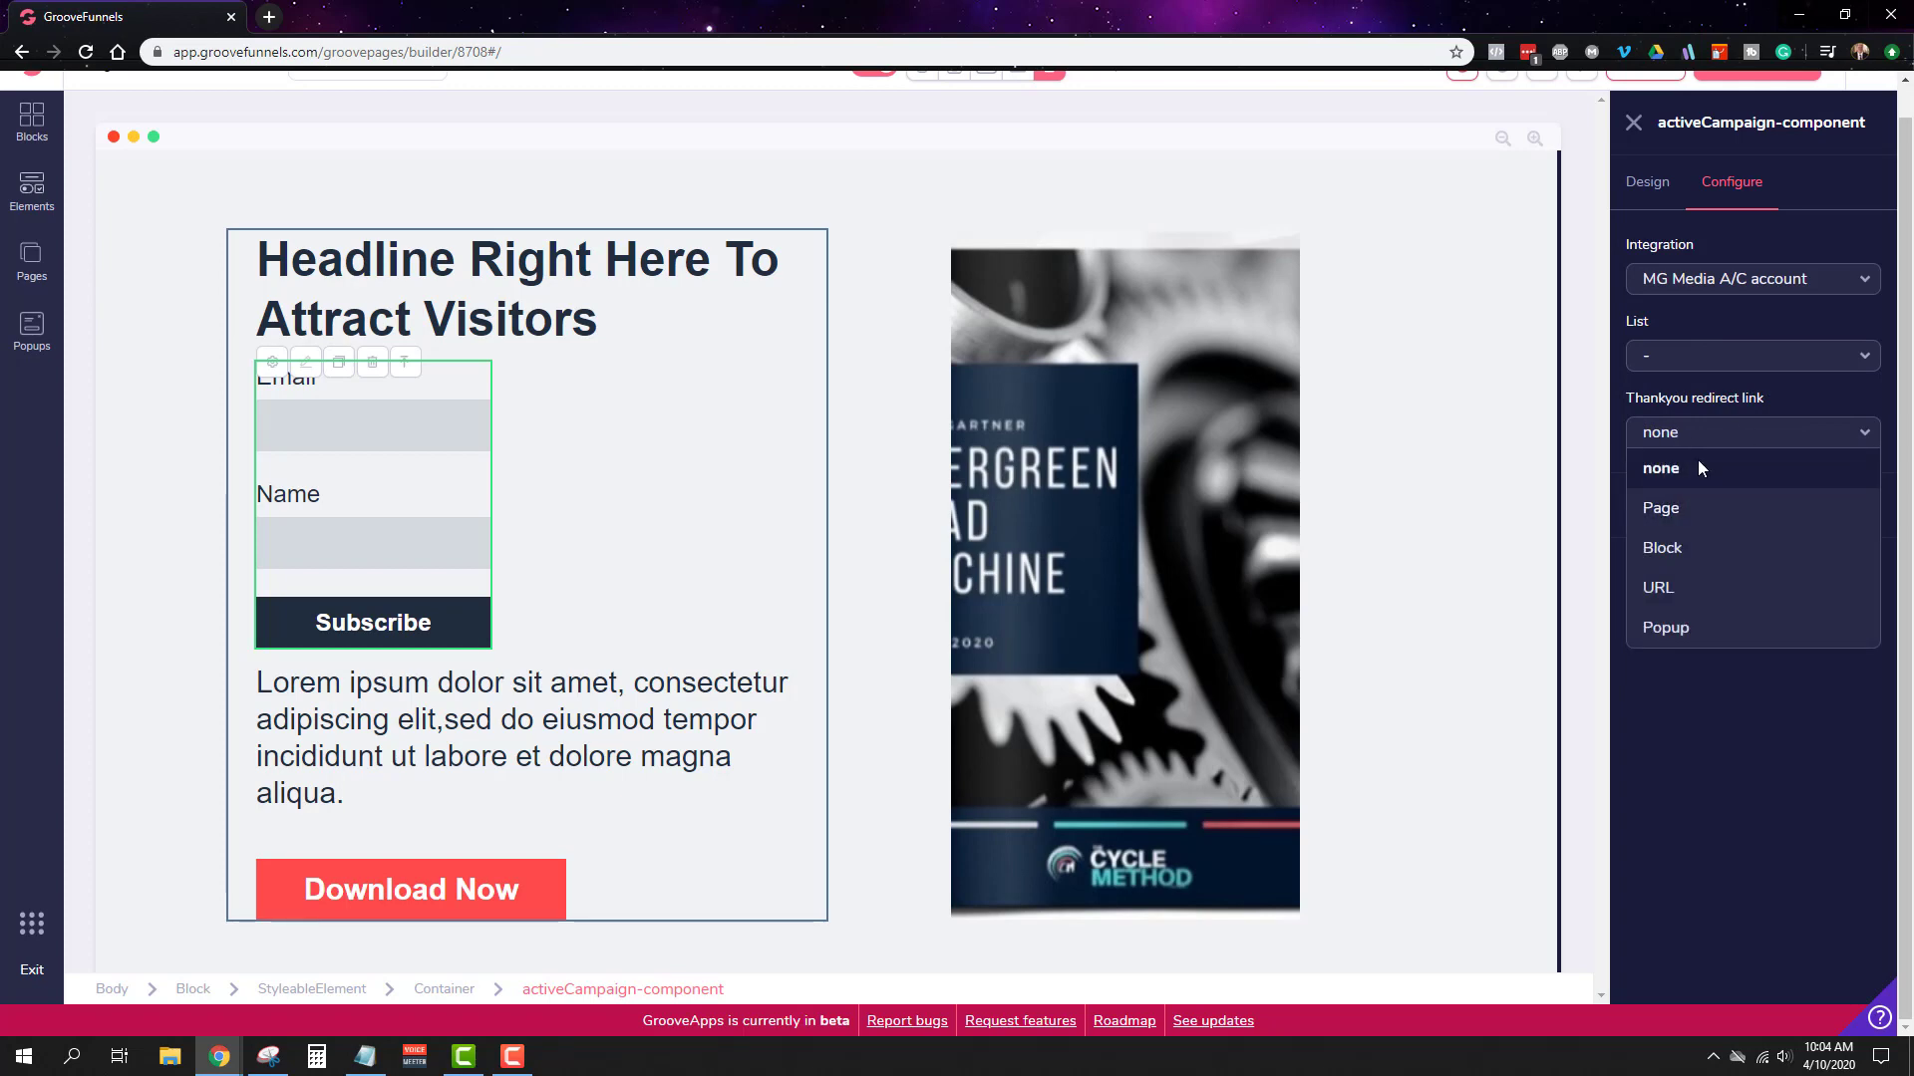
{"action": "left_click", "coordinate": [1734, 825]}
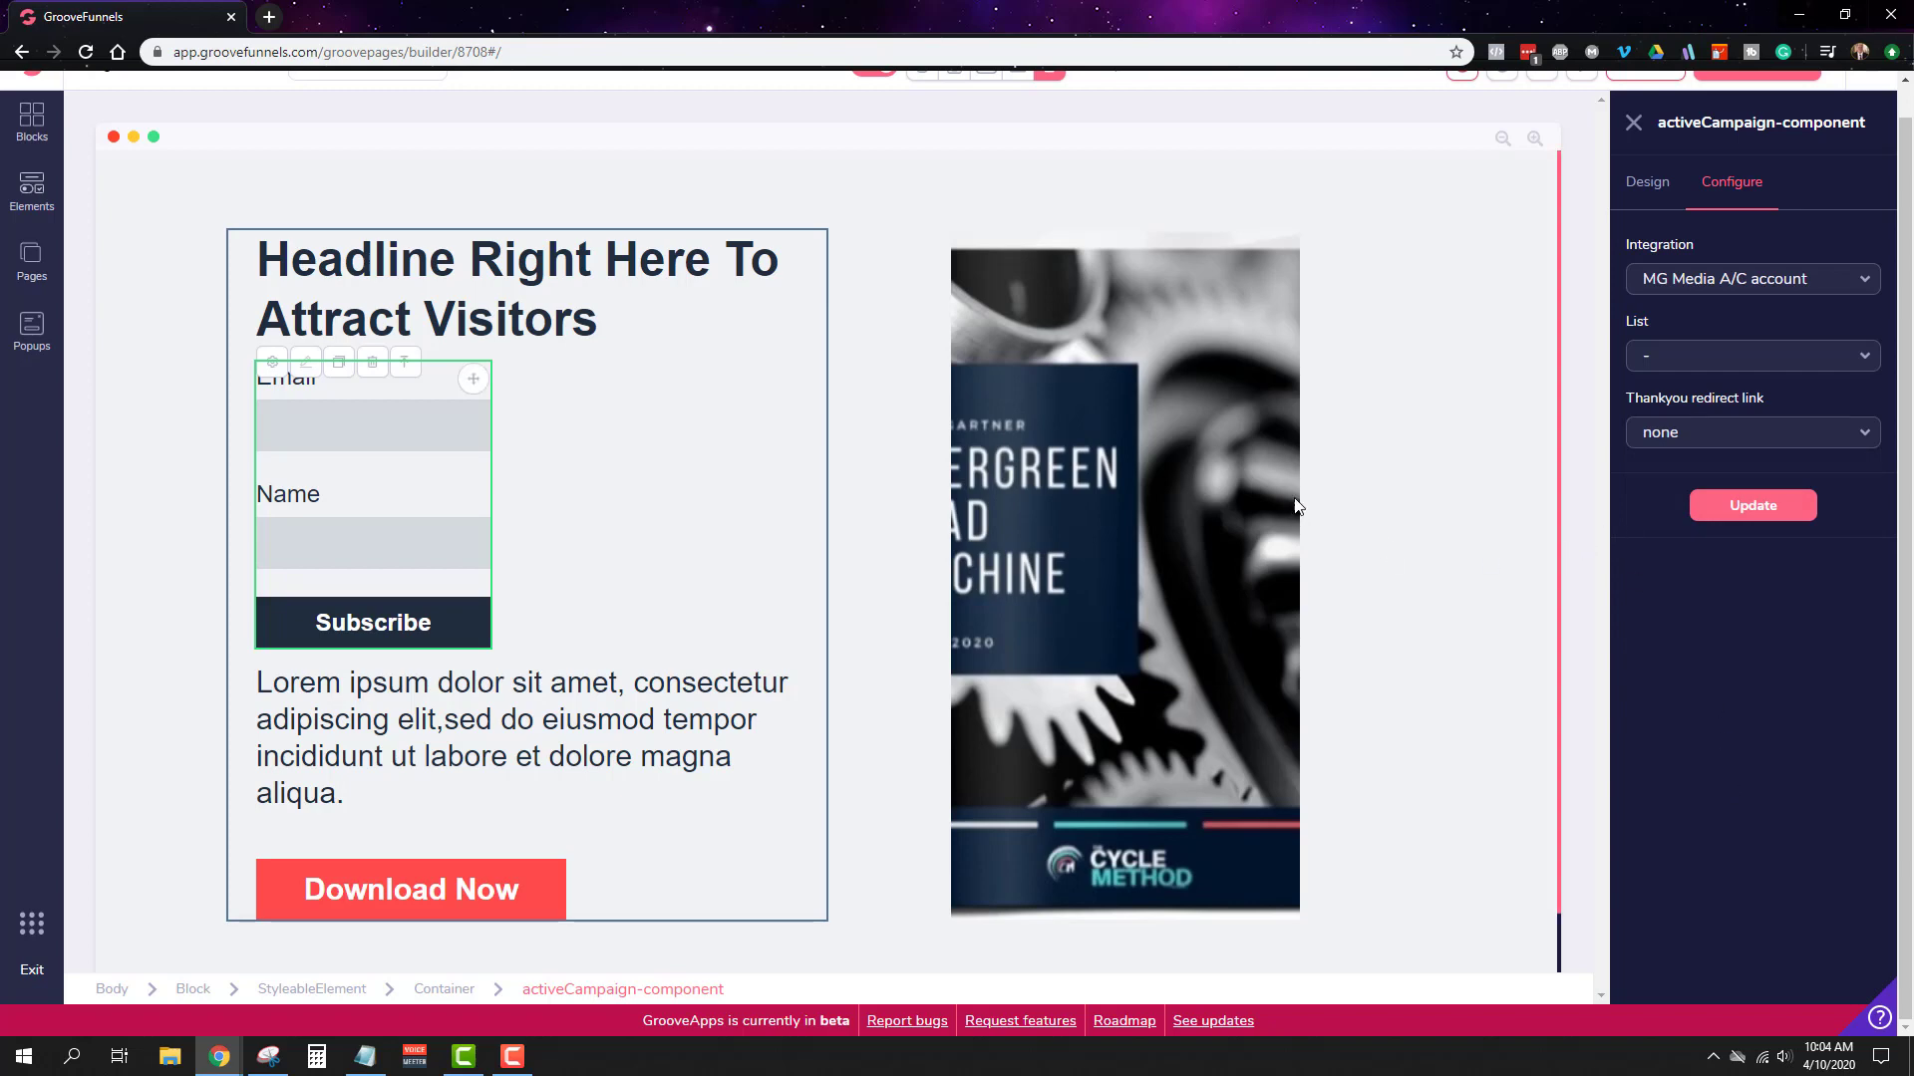
- Select the whole ActiveCampaign form and start deleting it
{"action": "left_click", "coordinate": [1327, 485]}
{"action": "left_click", "coordinate": [341, 427]}
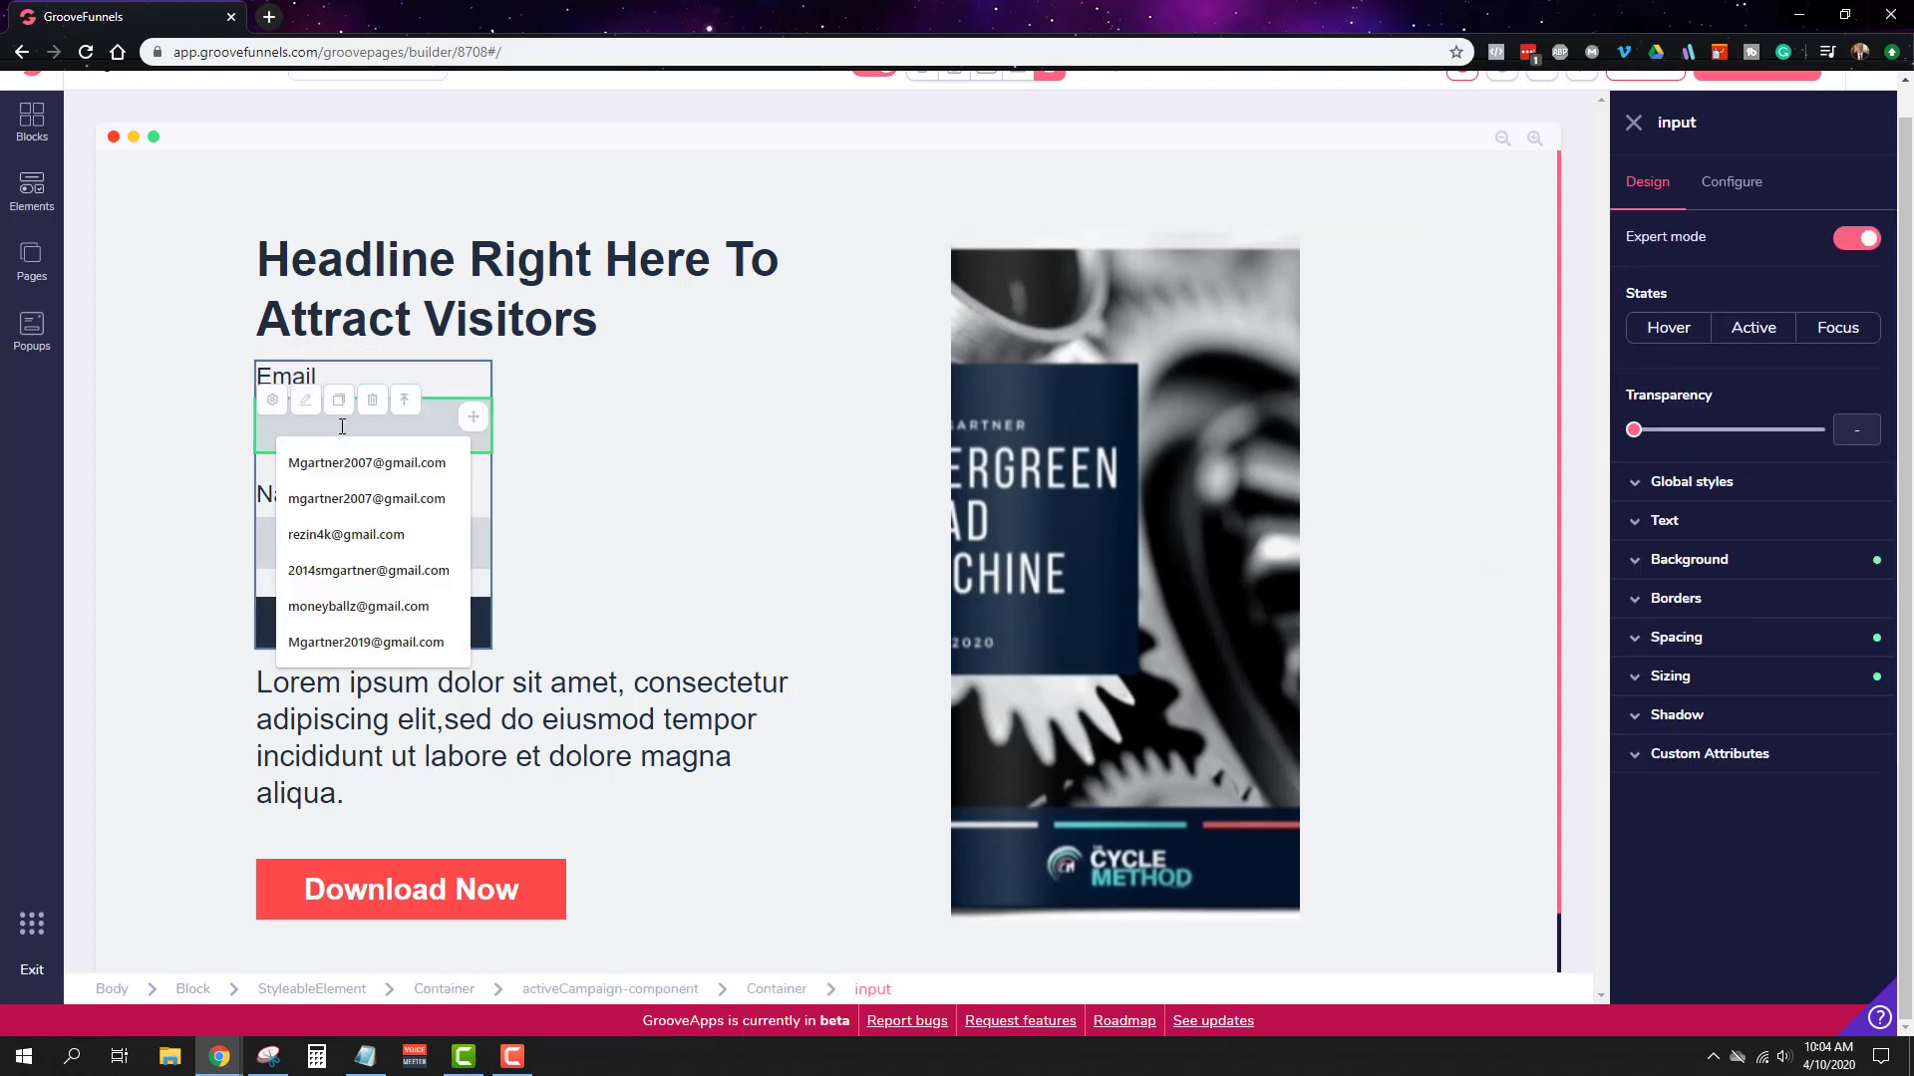
{"action": "left_click", "coordinate": [648, 414]}
{"action": "left_click", "coordinate": [380, 377]}
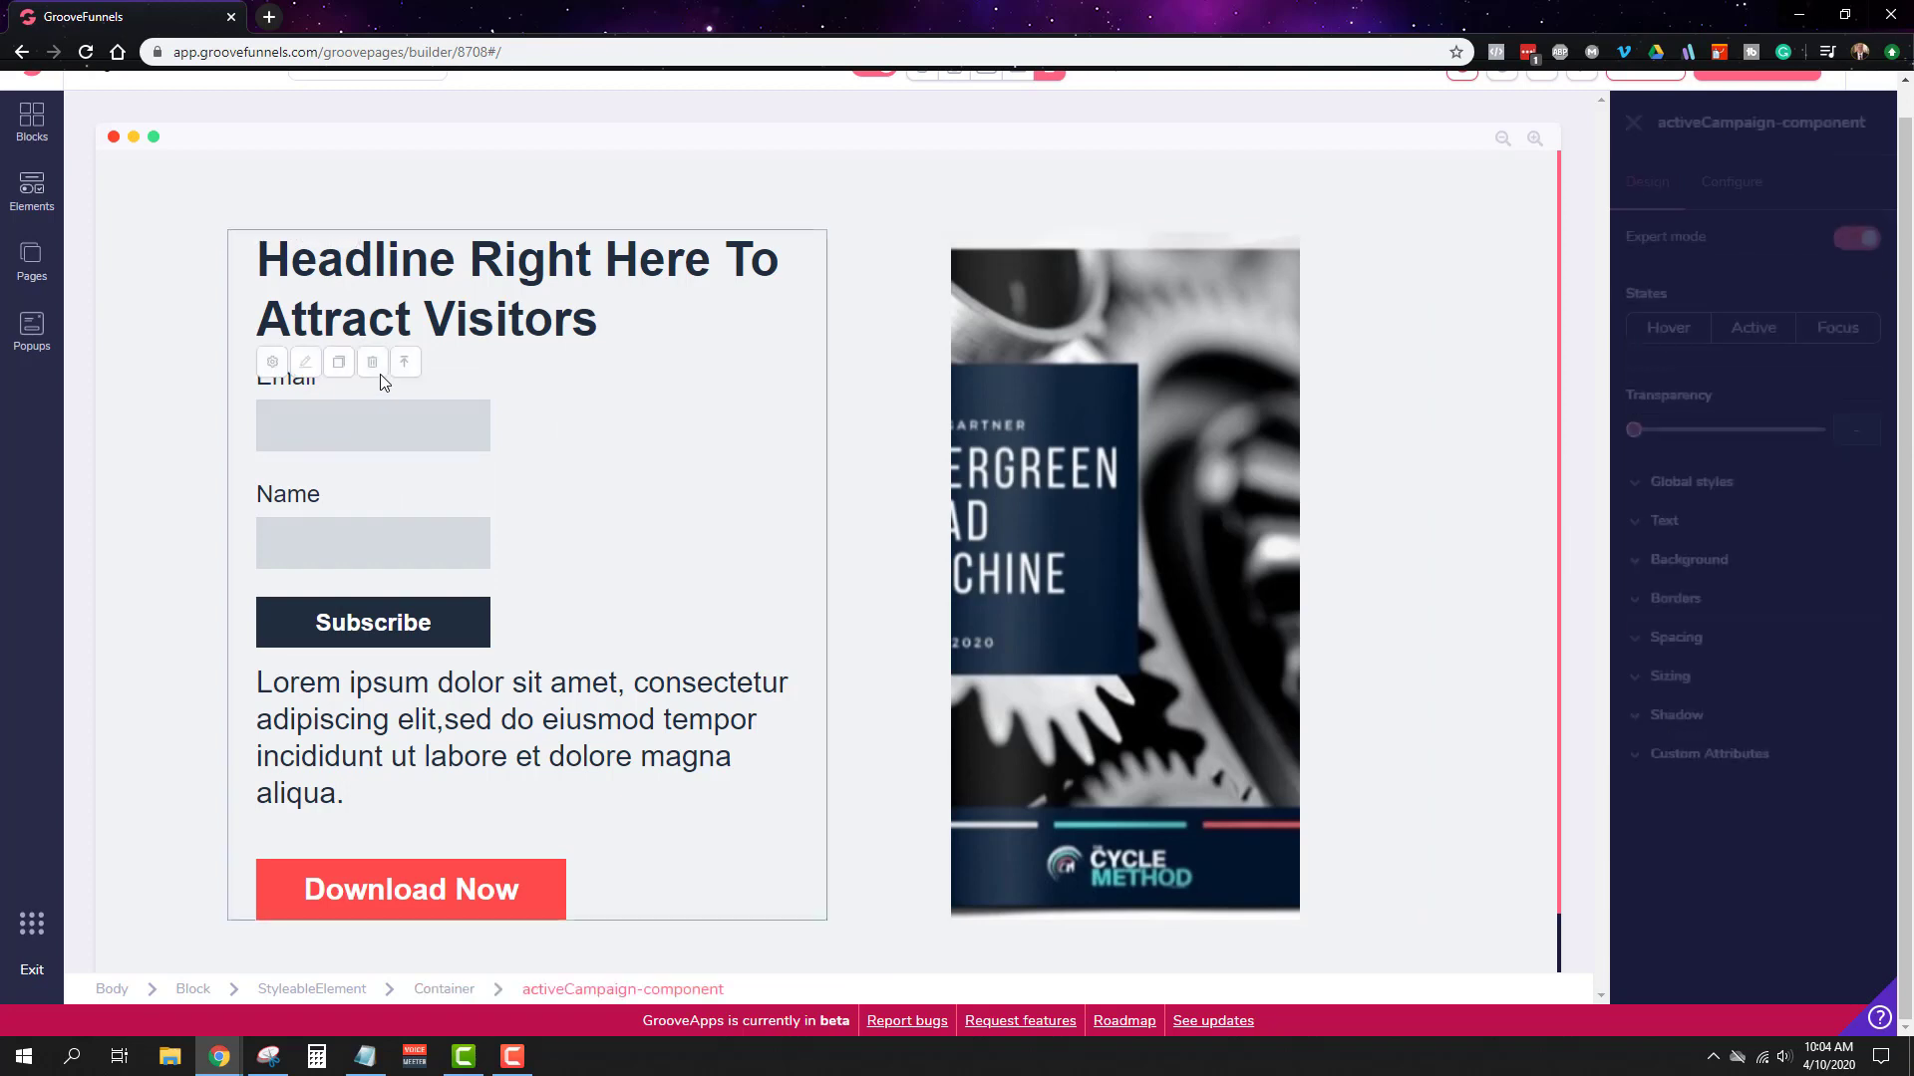
{"action": "left_click", "coordinate": [372, 364]}
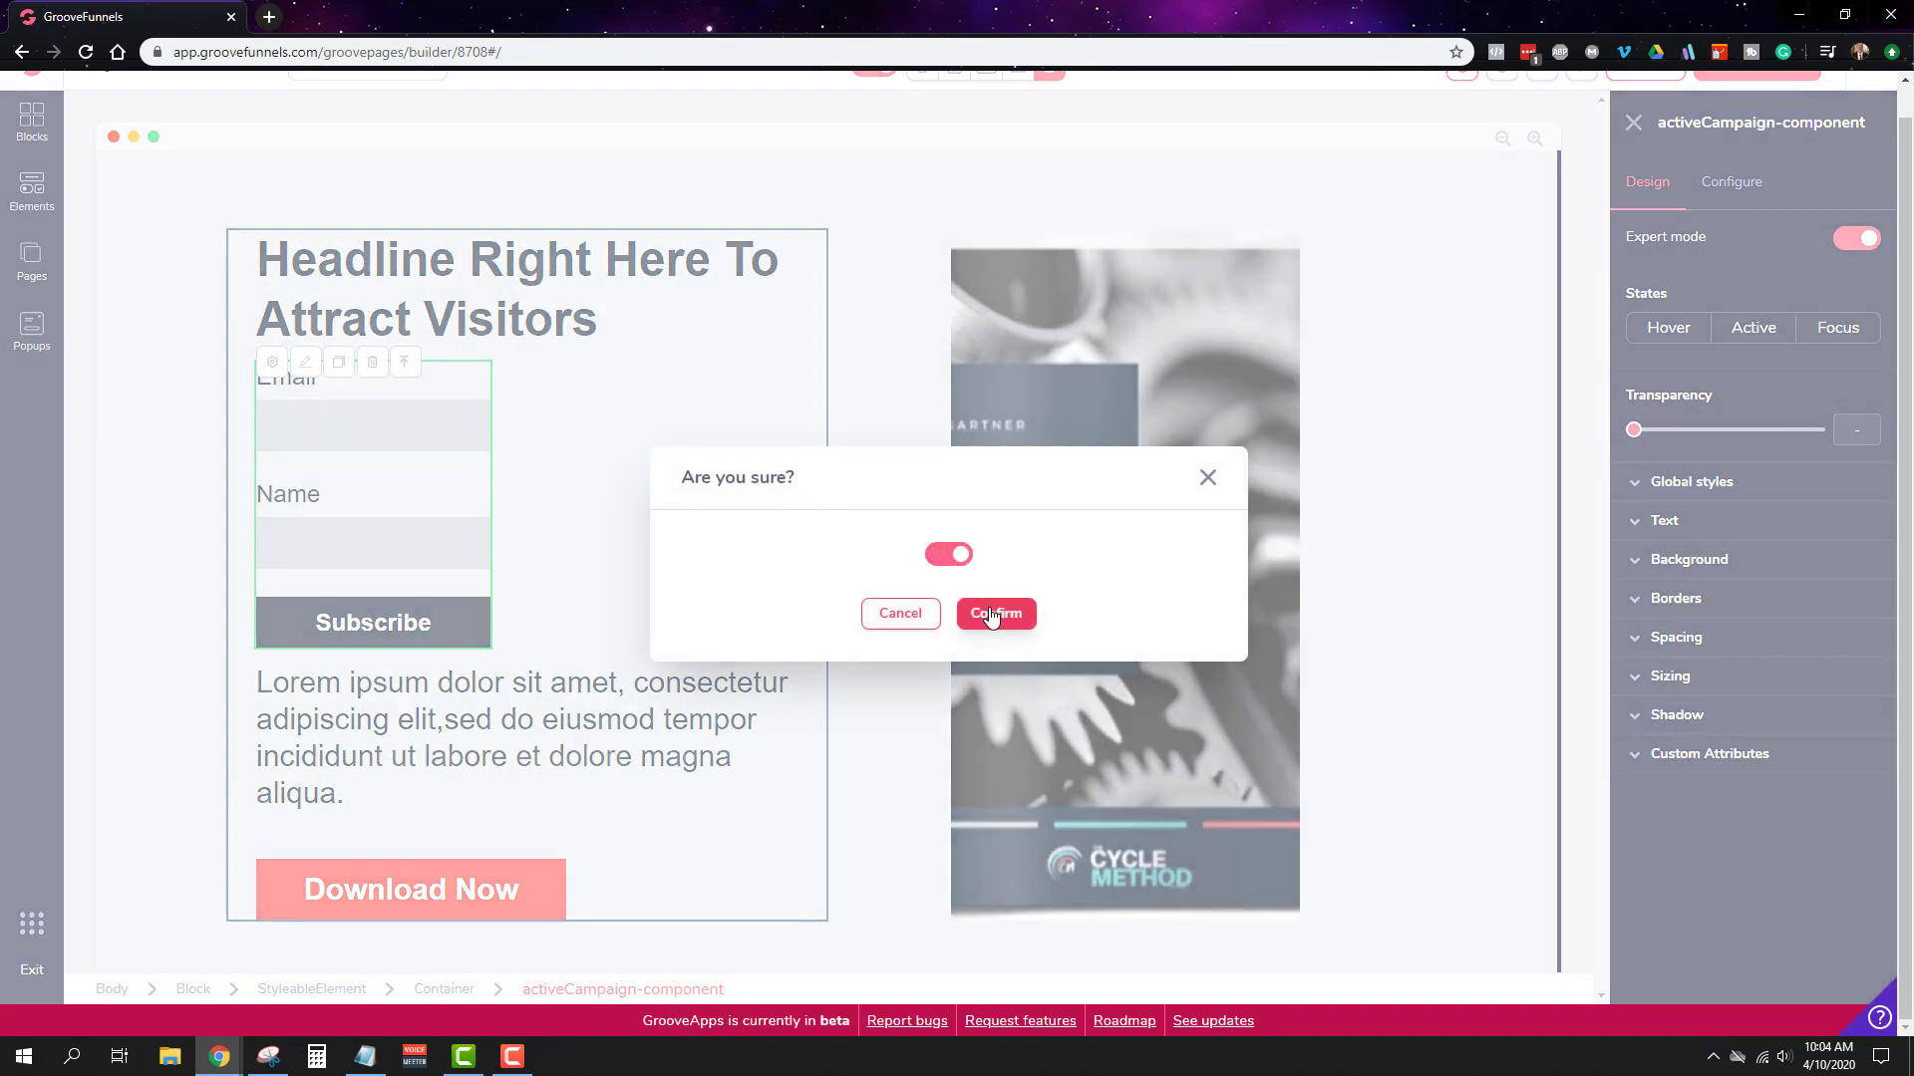
- Confirm deleting the hero form, bring the ConvertBox tab over, and open the publish settings
{"action": "left_click", "coordinate": [994, 613]}
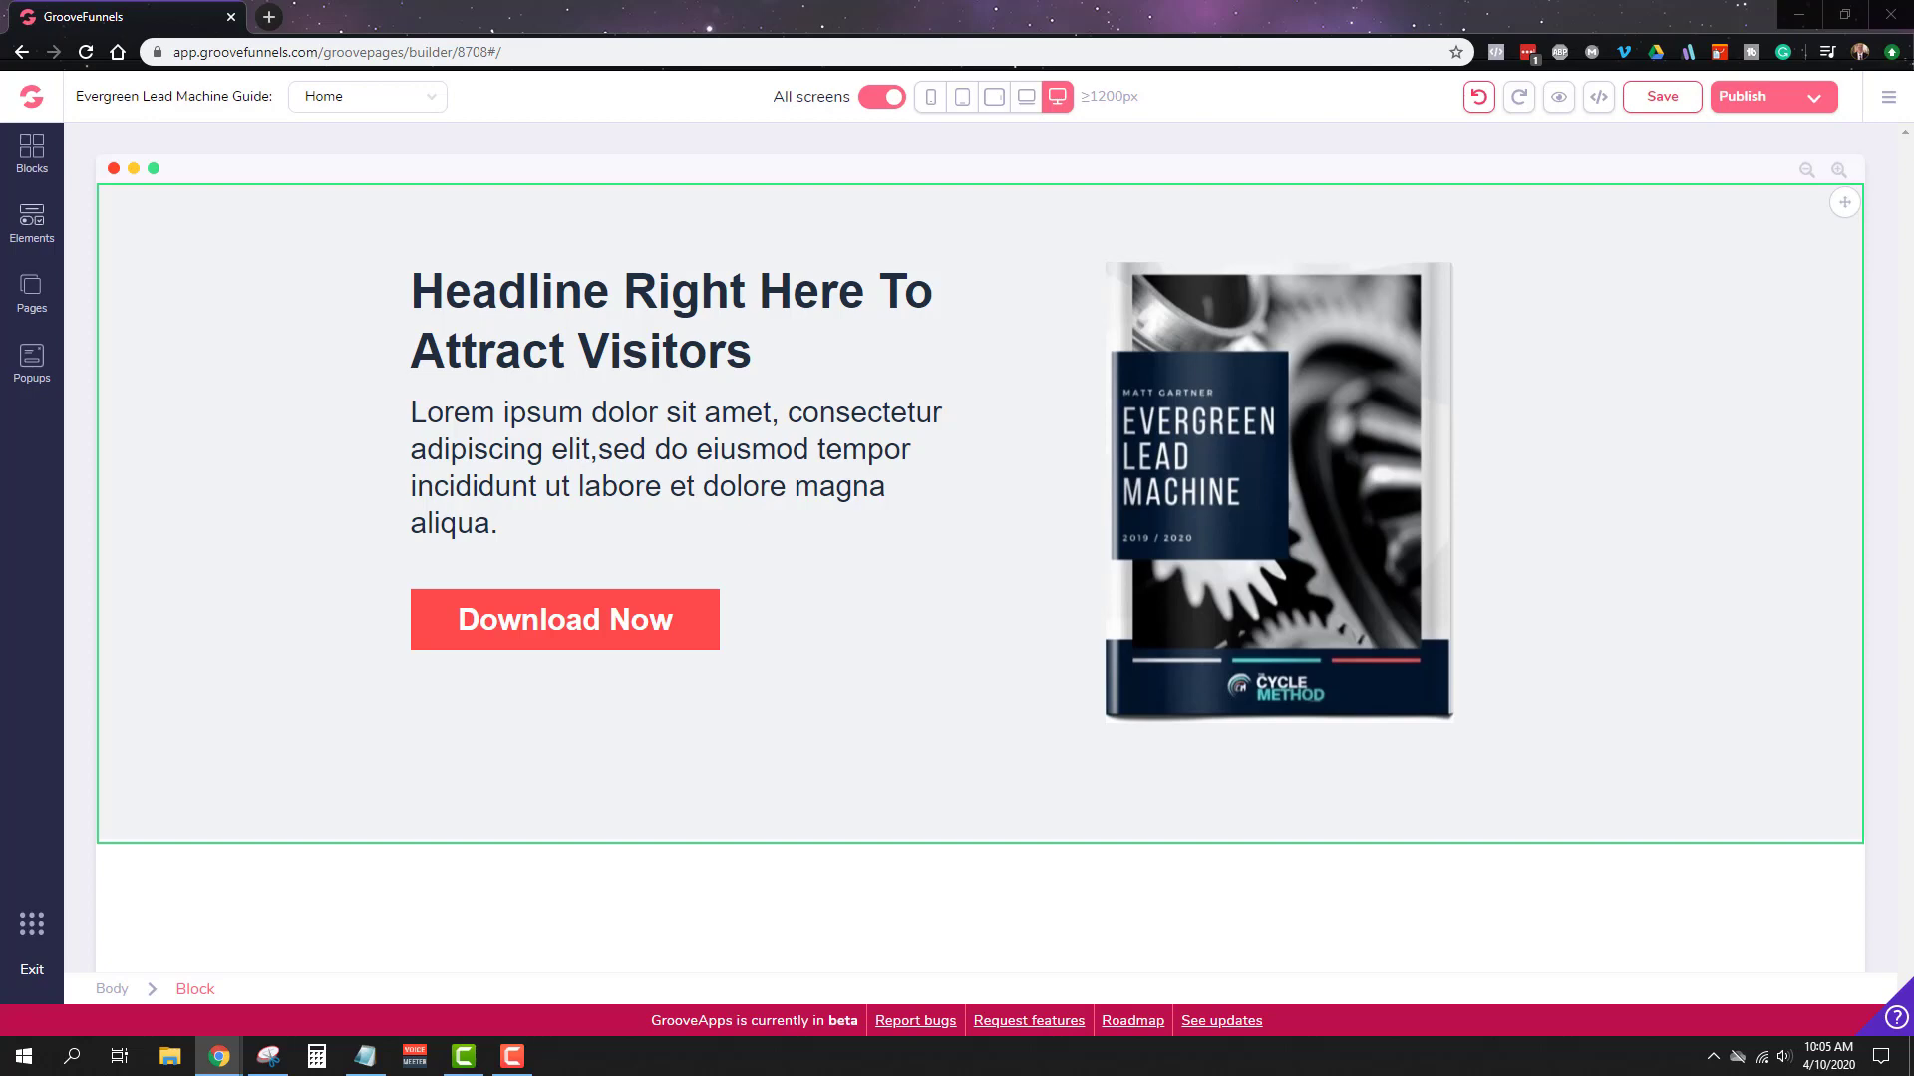
{"action": "left_click_drag", "start_coordinate": [1913, 150], "coordinate": [1495, 12]}
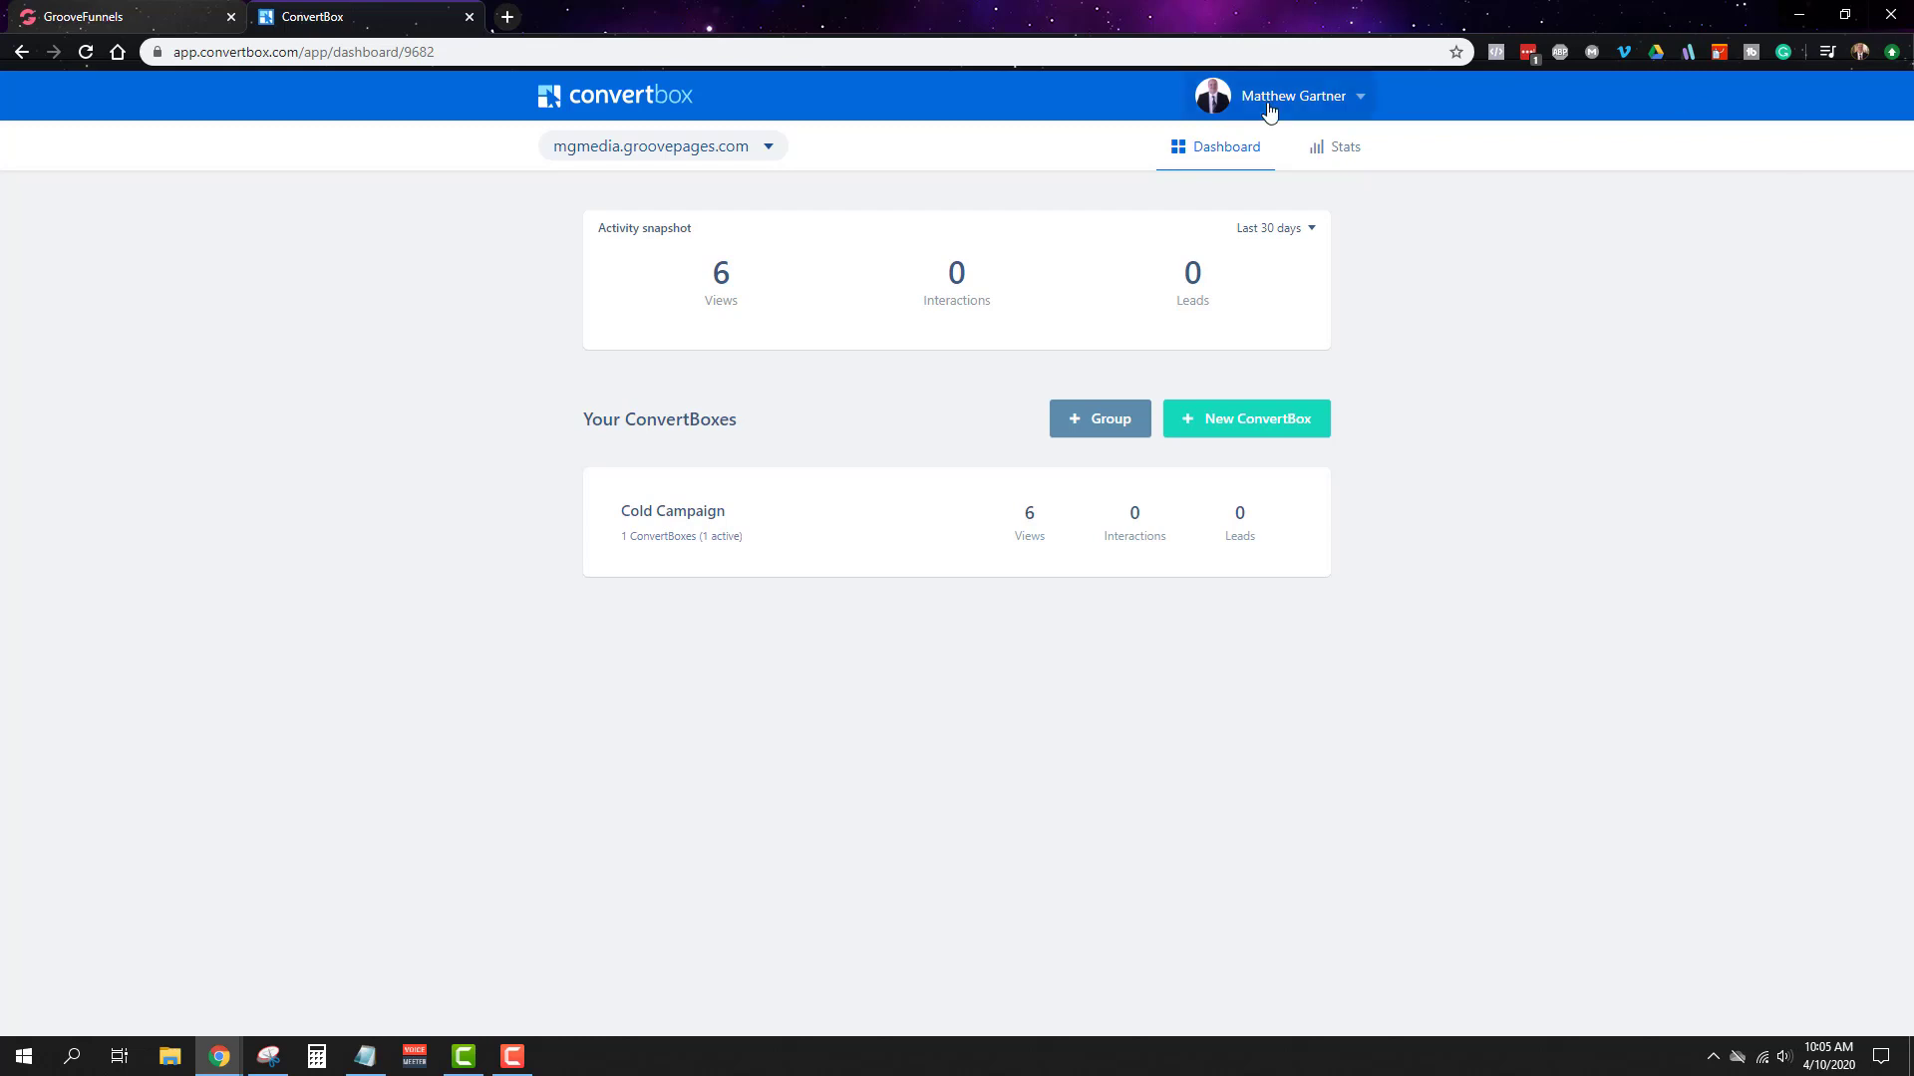
{"action": "left_click", "coordinate": [183, 10]}
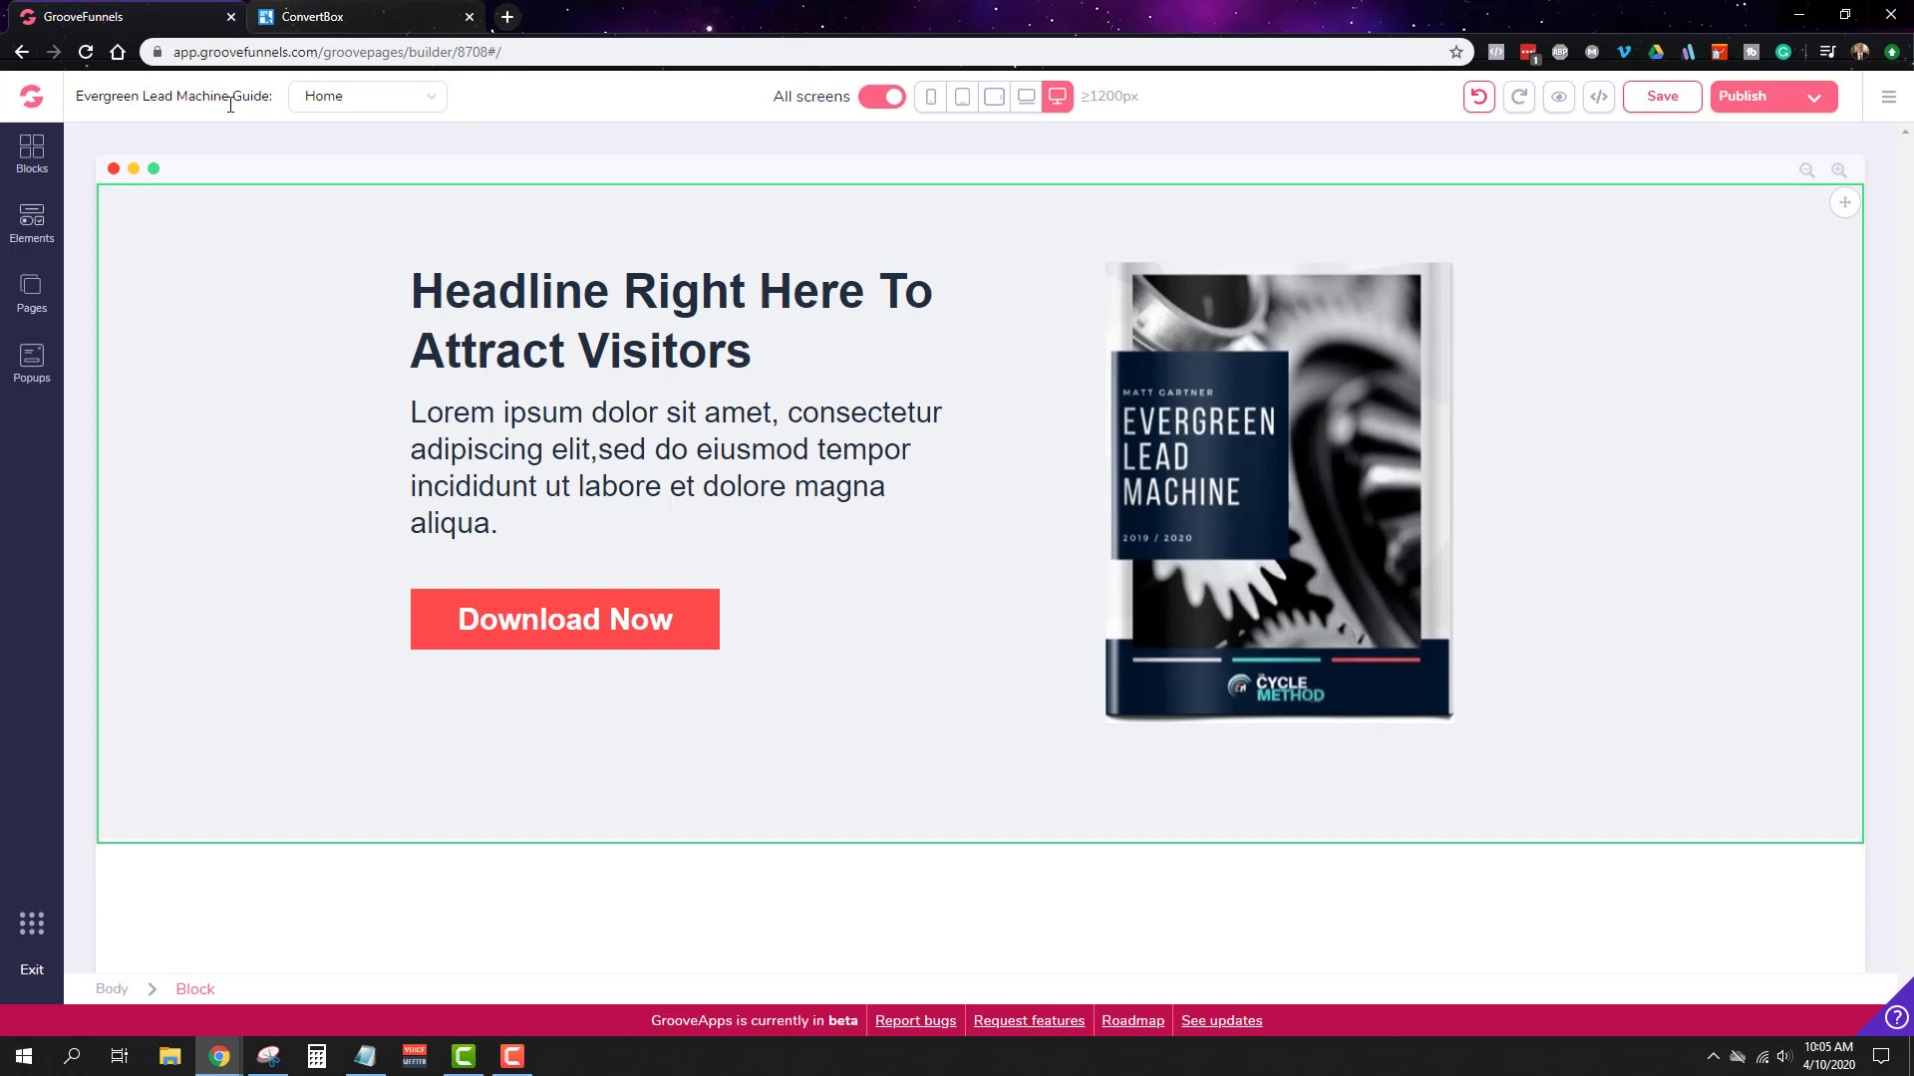
{"action": "left_click", "coordinate": [1814, 99]}
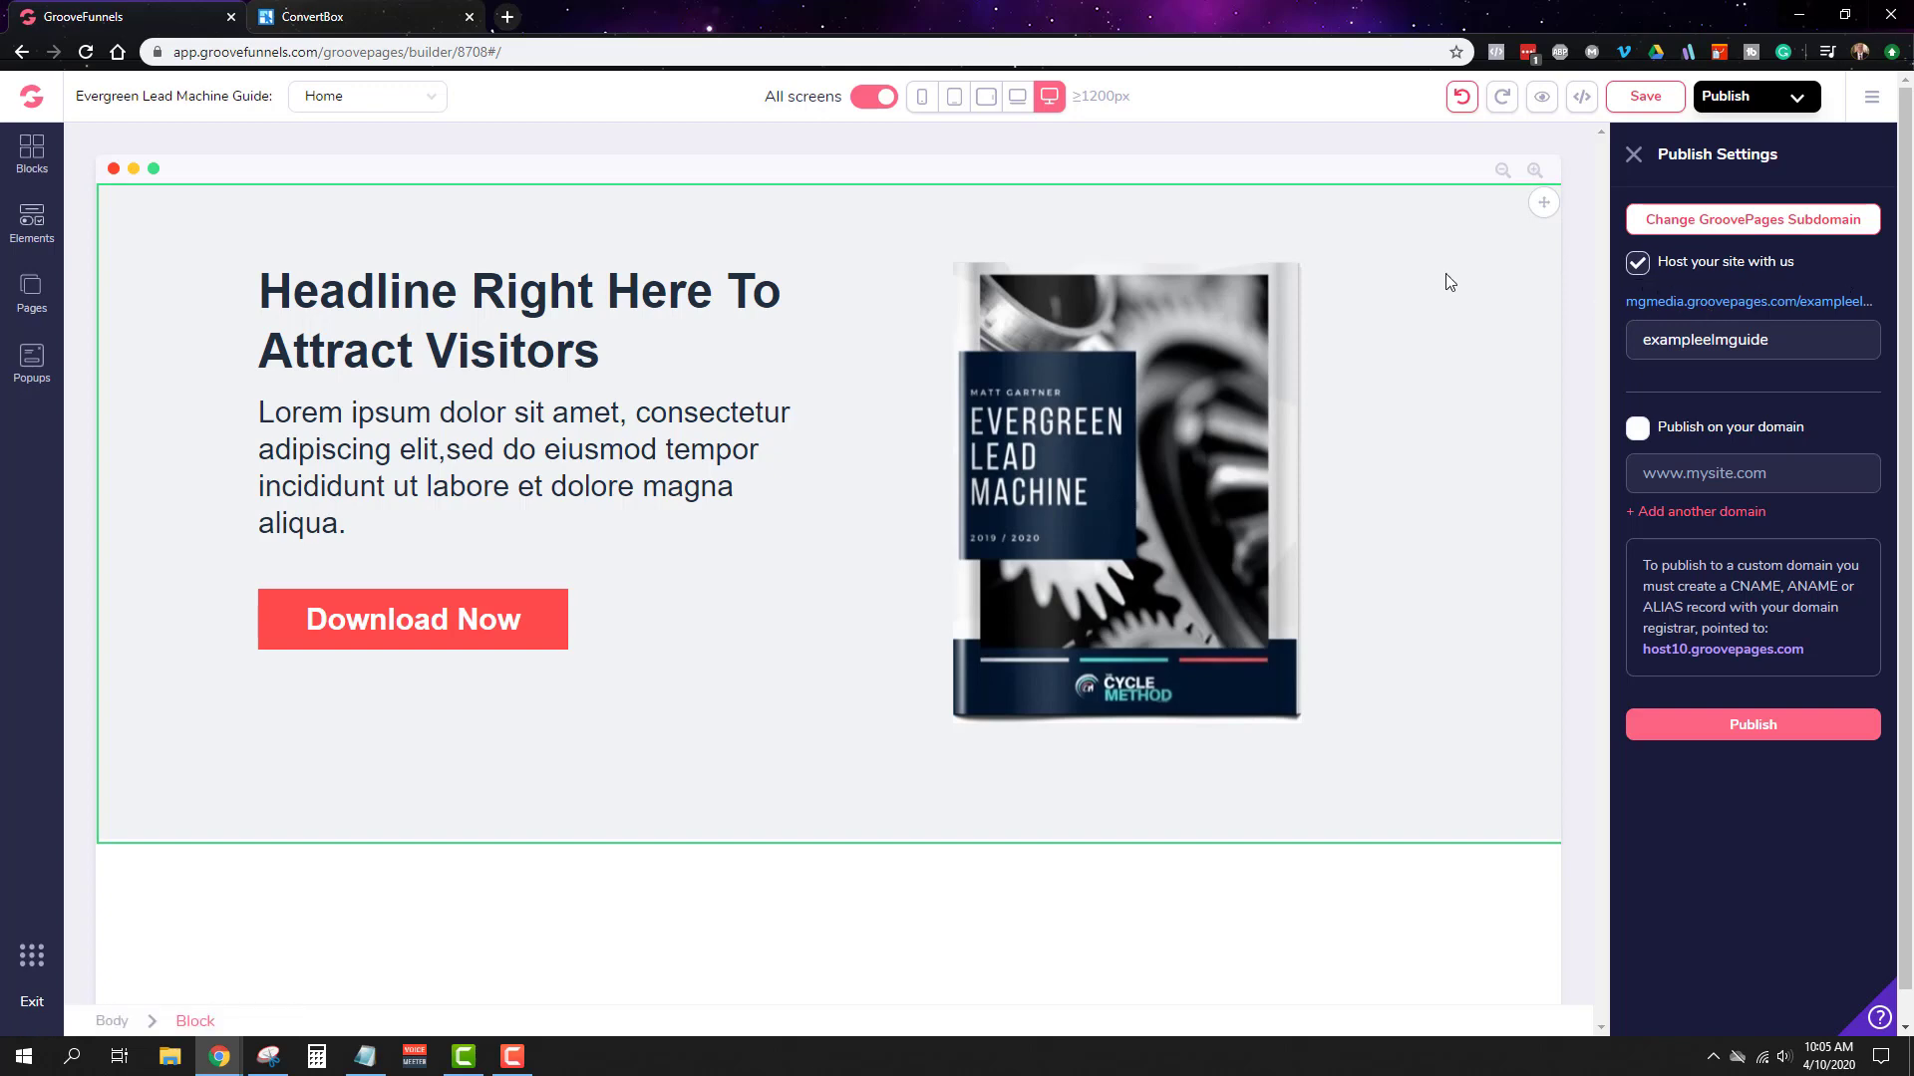
- In ConvertBox, open Manage my sites, cancel adding a new site, and return to the dashboard
{"action": "left_click", "coordinate": [339, 14]}
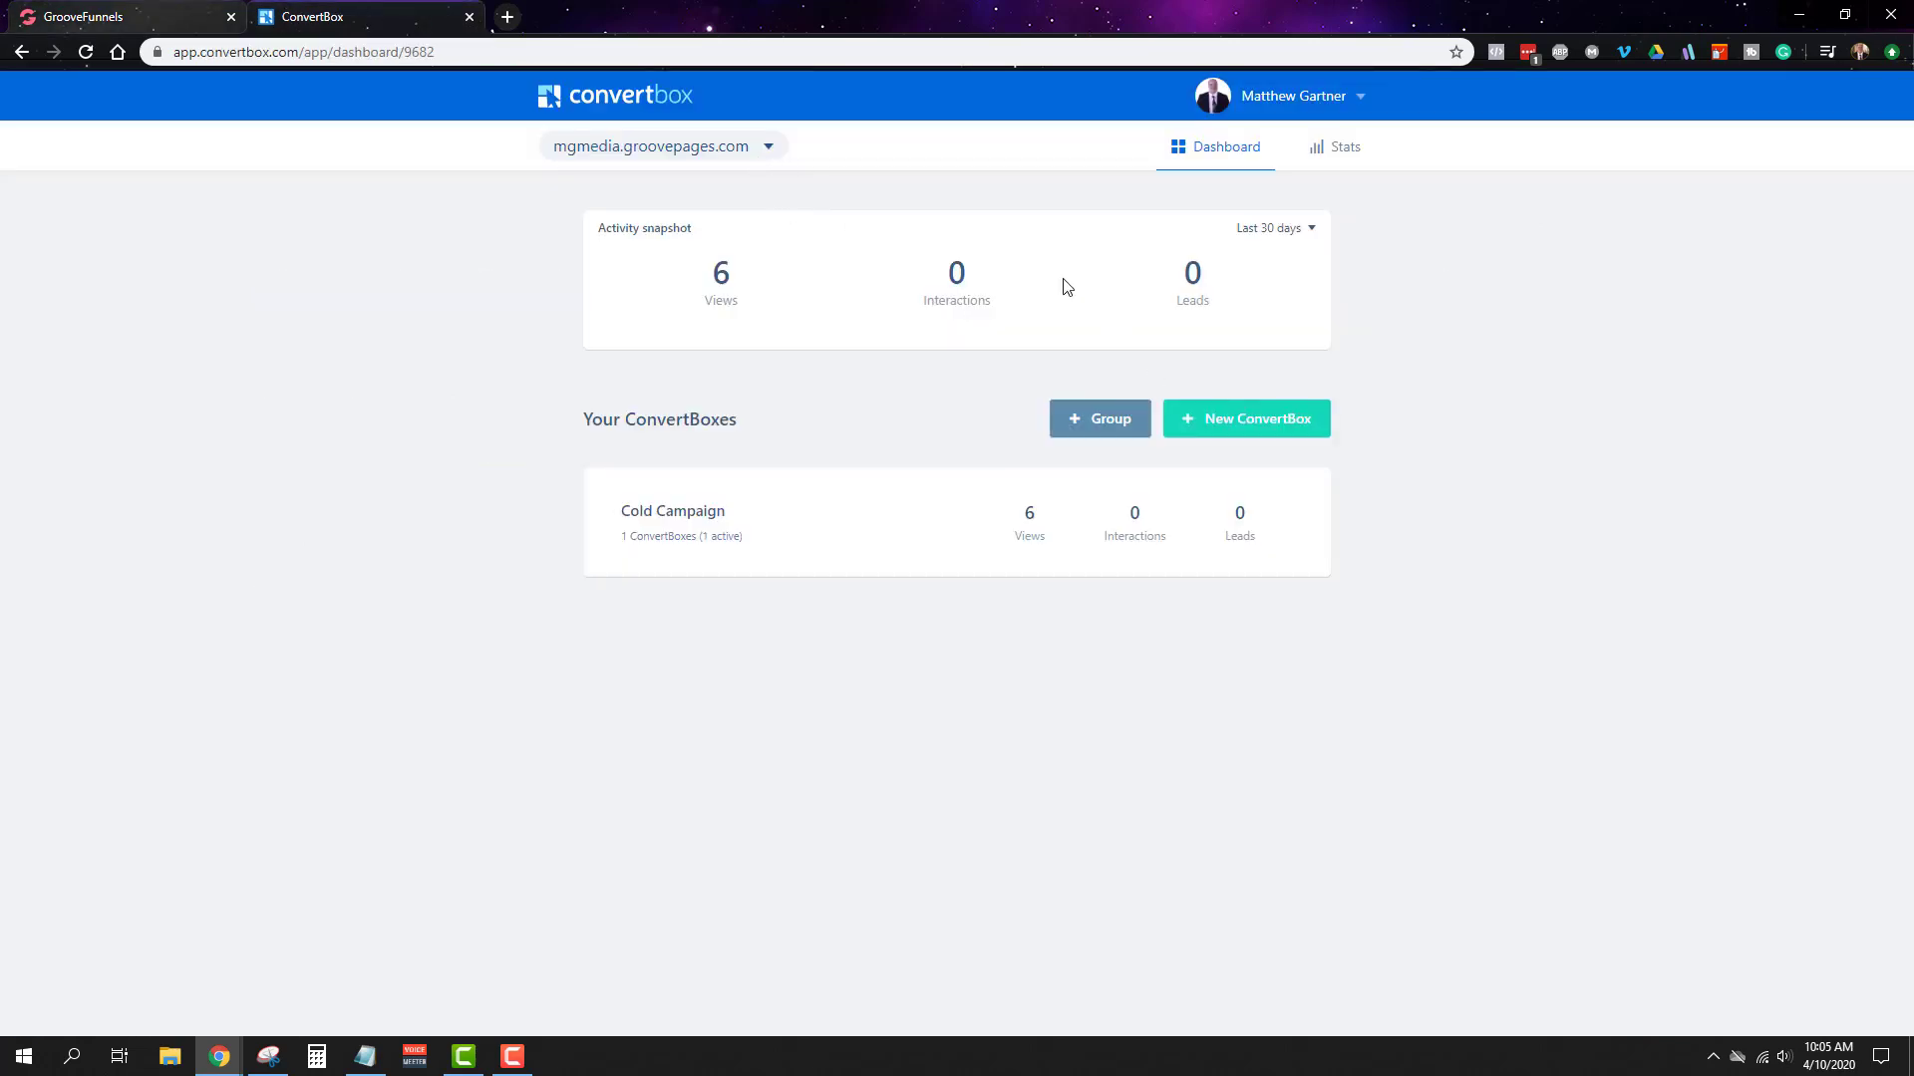
{"action": "left_click", "coordinate": [756, 146]}
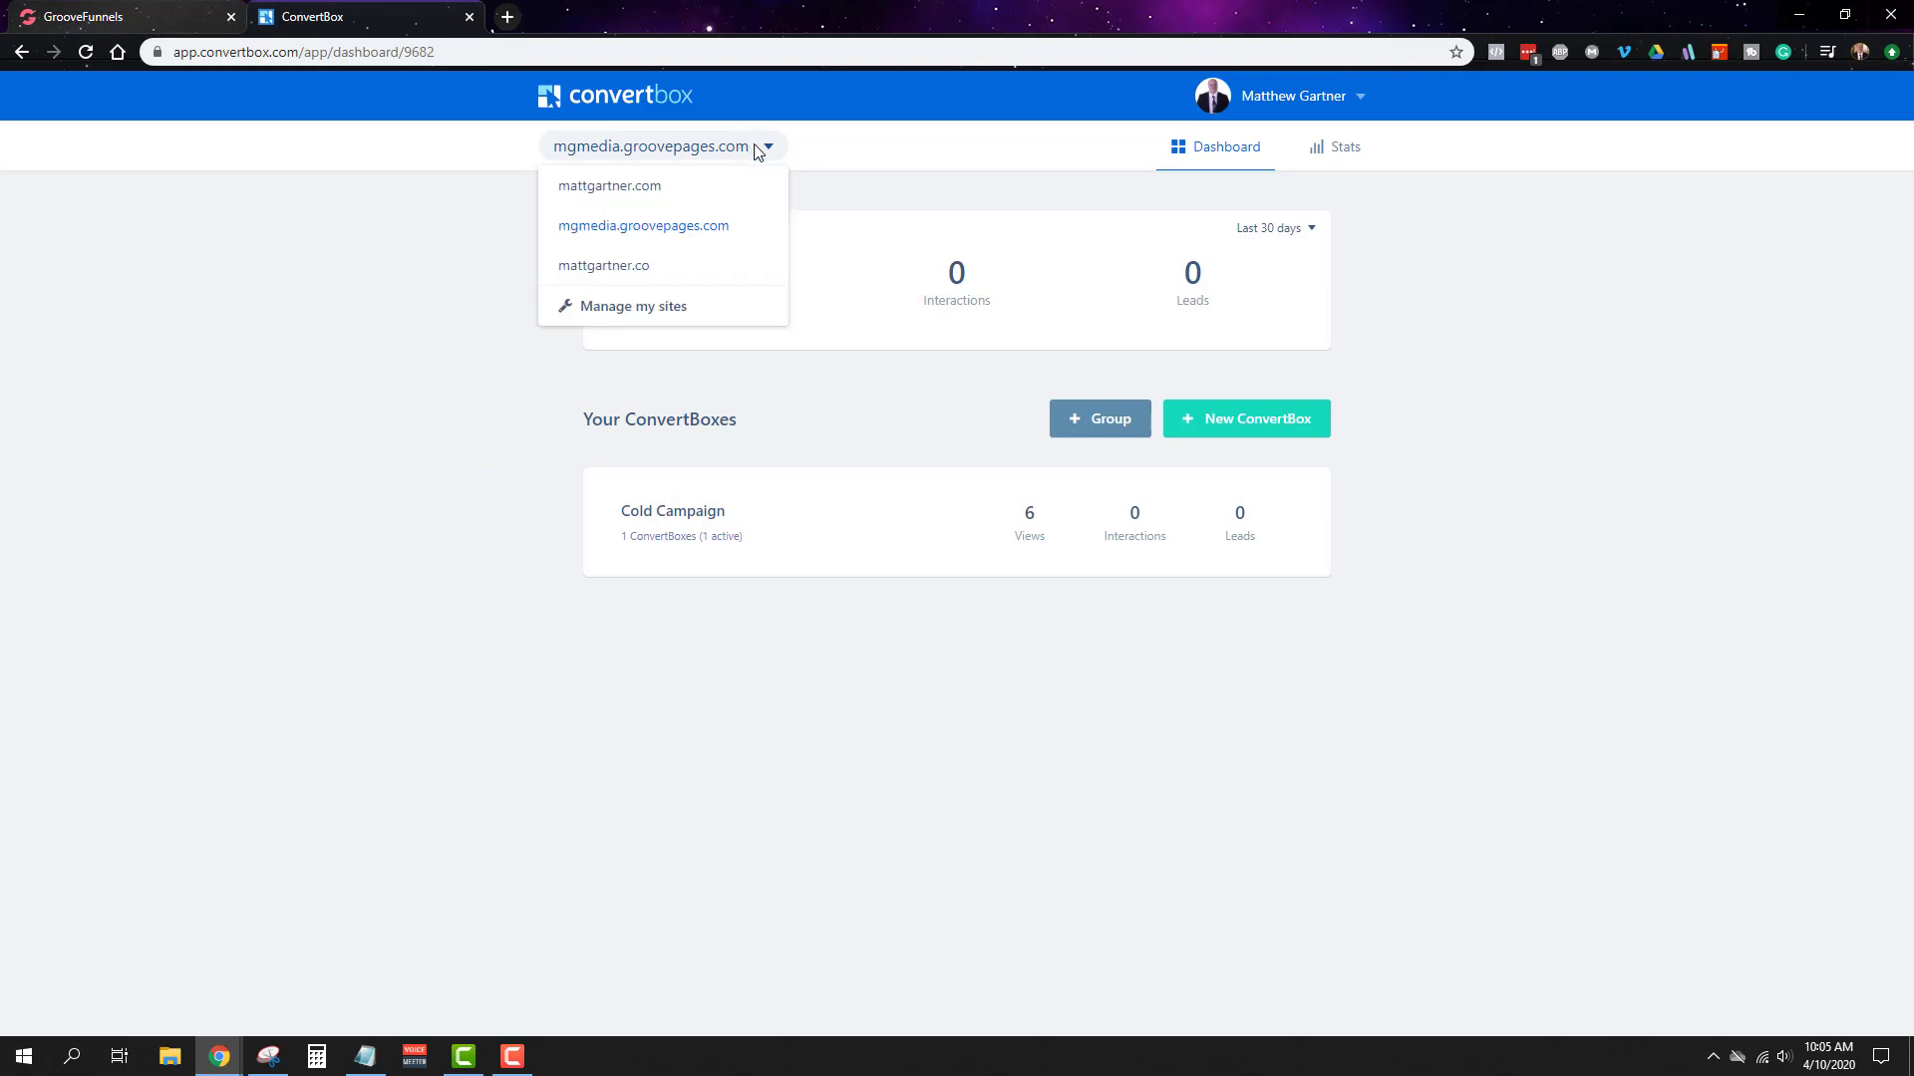
{"action": "left_click", "coordinate": [641, 309]}
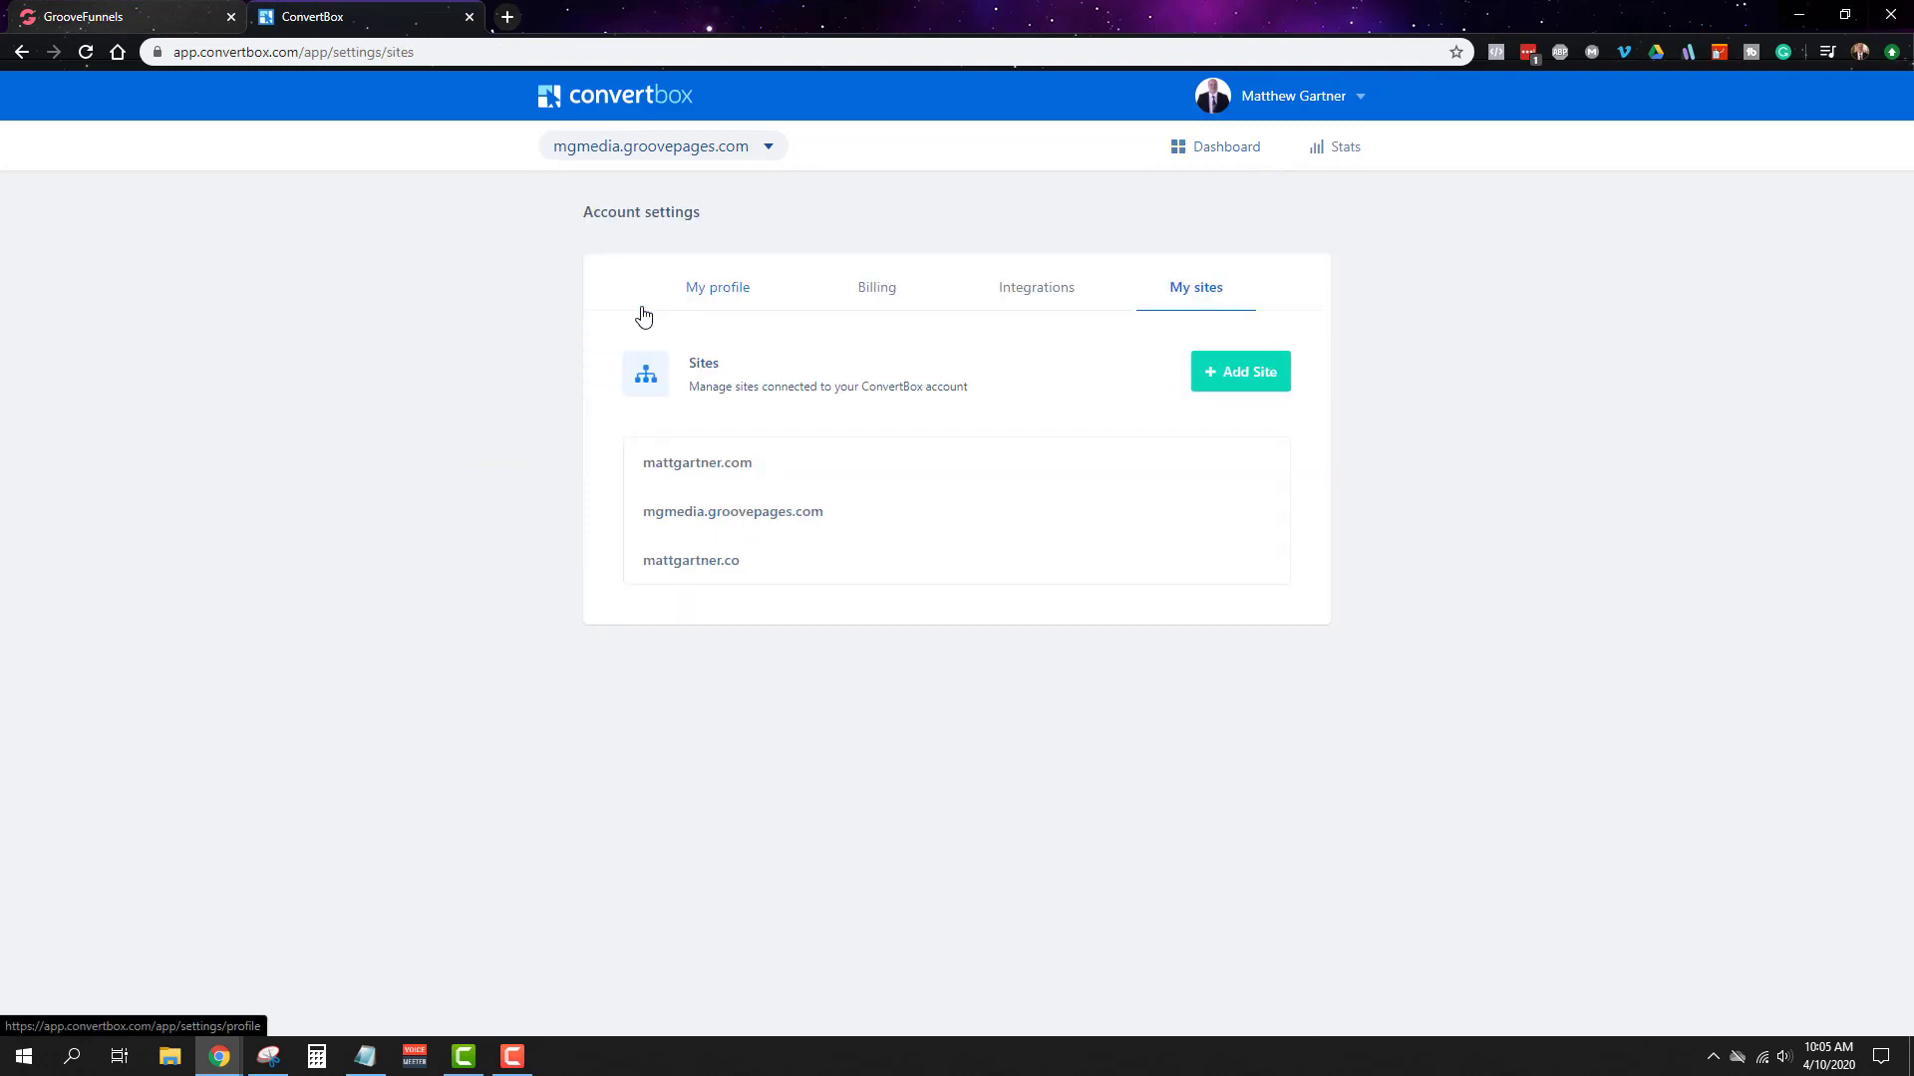
{"action": "left_click", "coordinate": [1211, 371]}
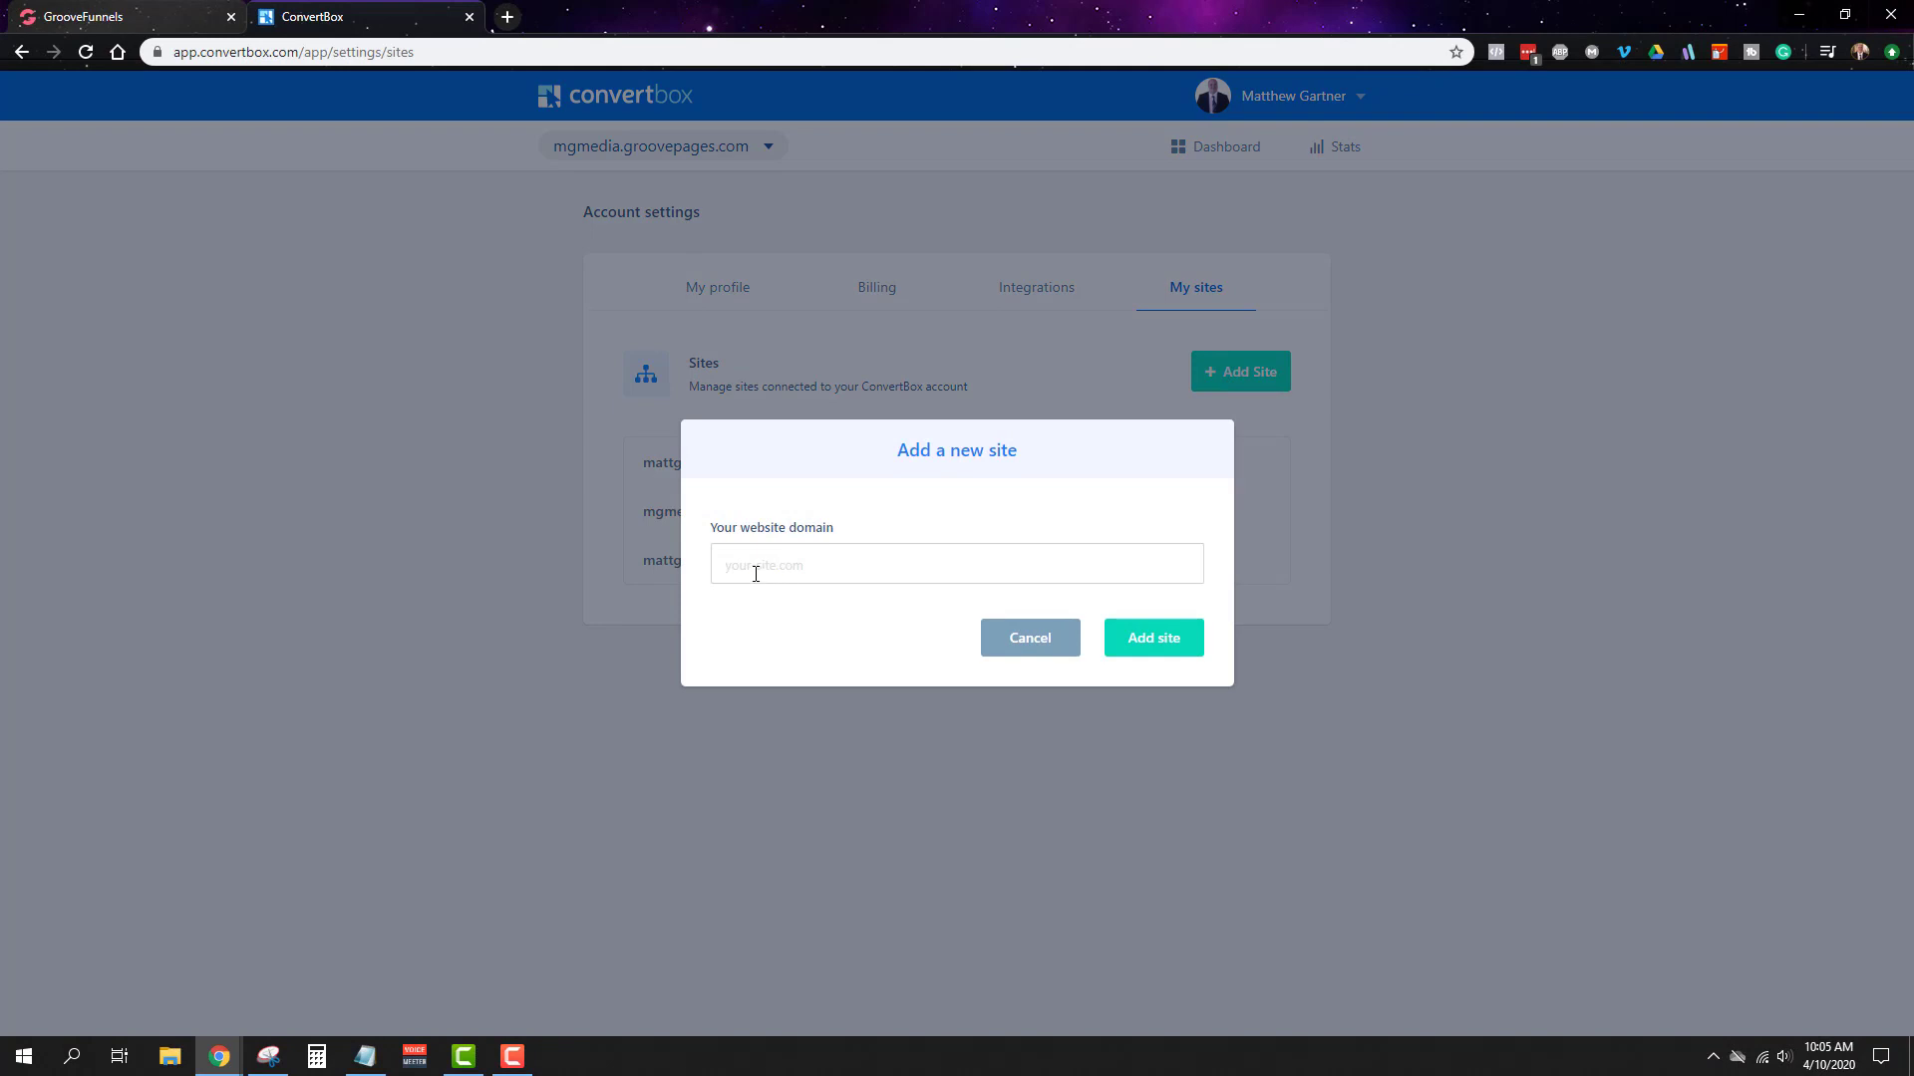
{"action": "left_click", "coordinate": [758, 573]}
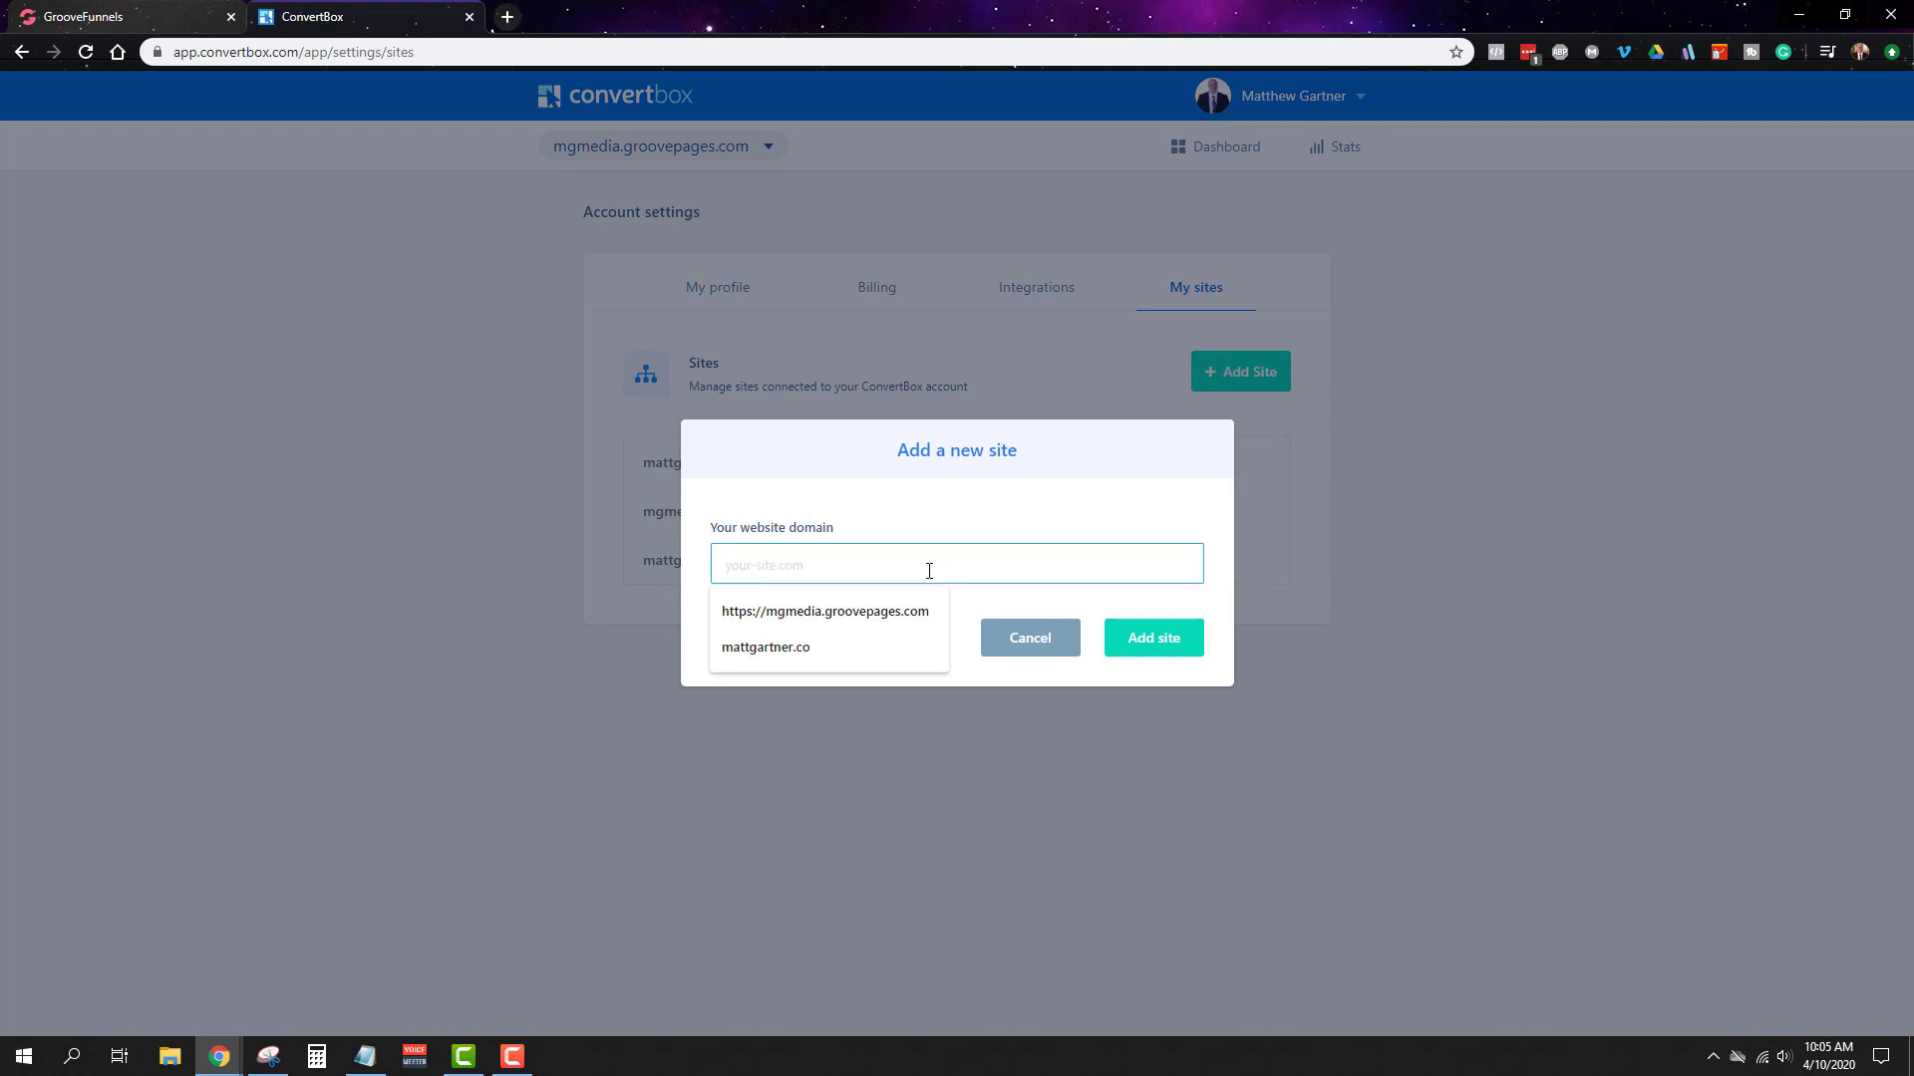
{"action": "left_click", "coordinate": [1030, 643]}
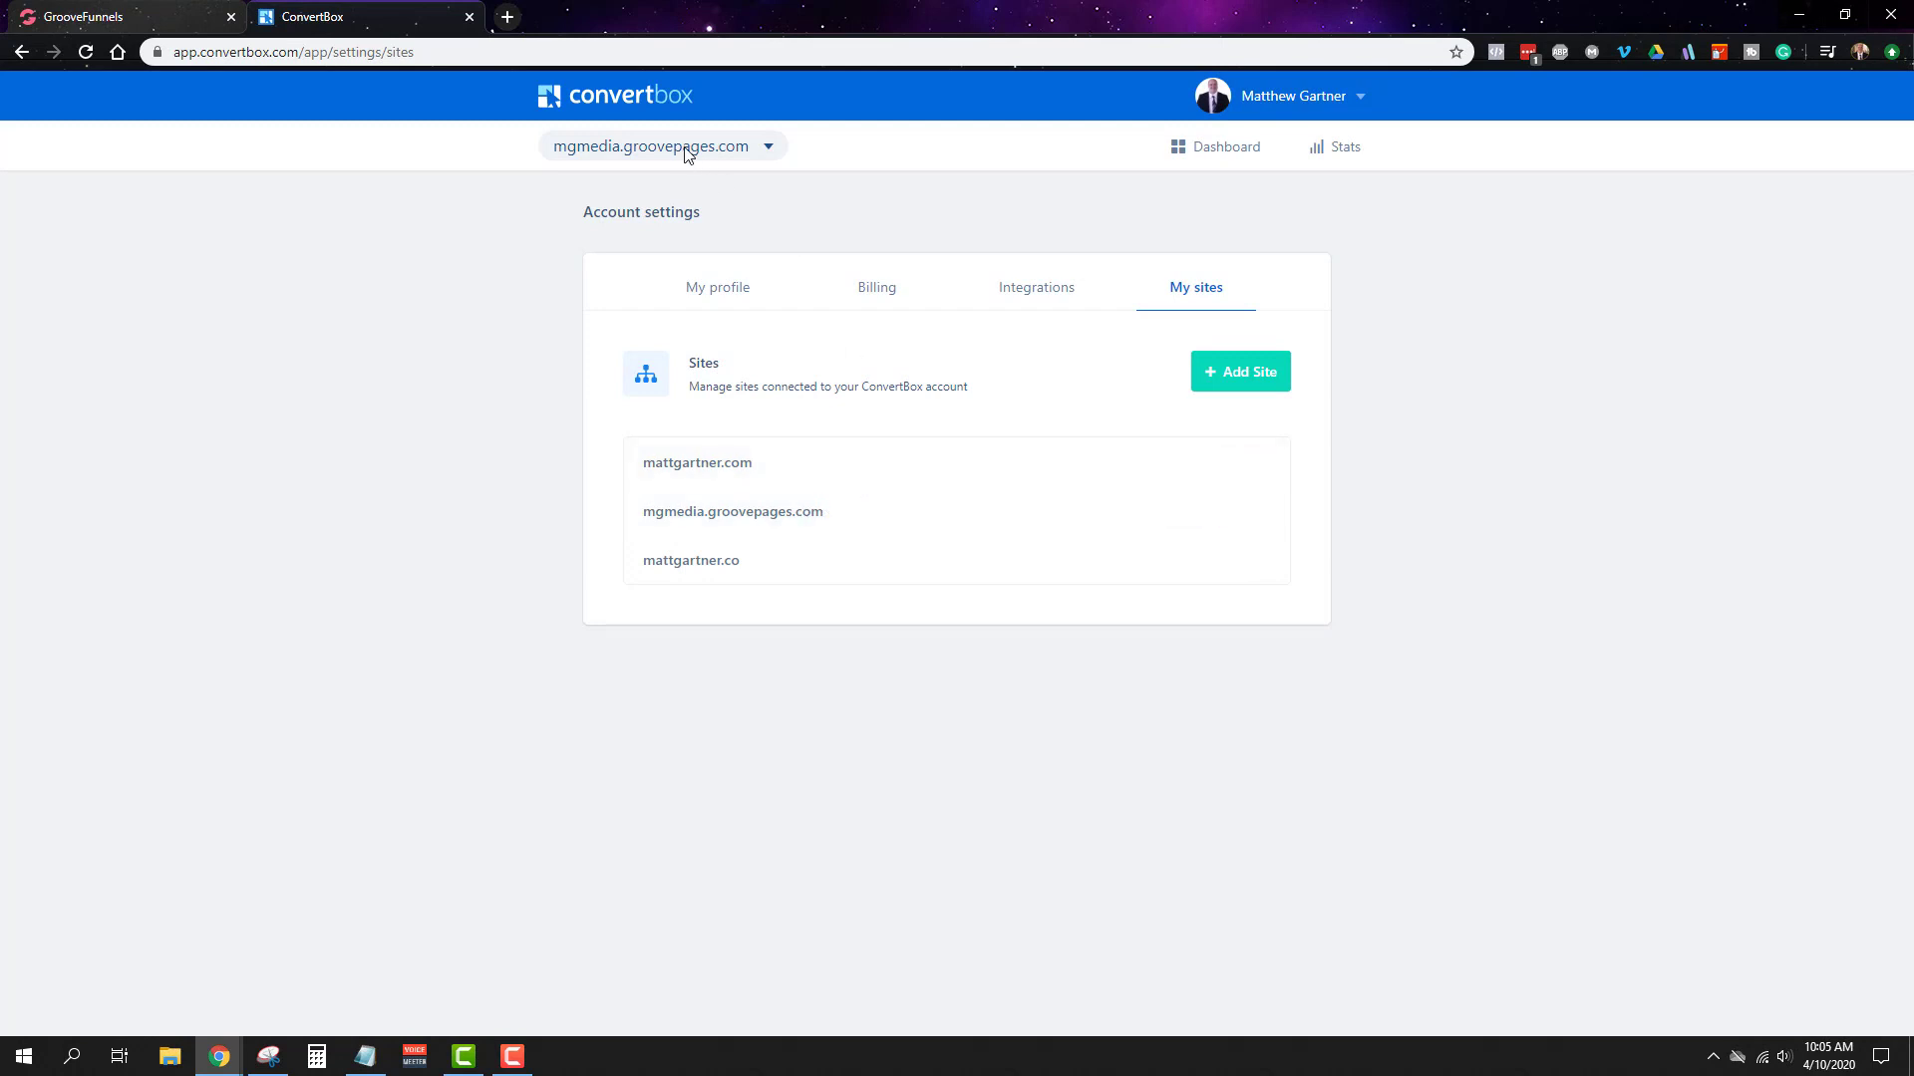
{"action": "left_click", "coordinate": [1203, 149]}
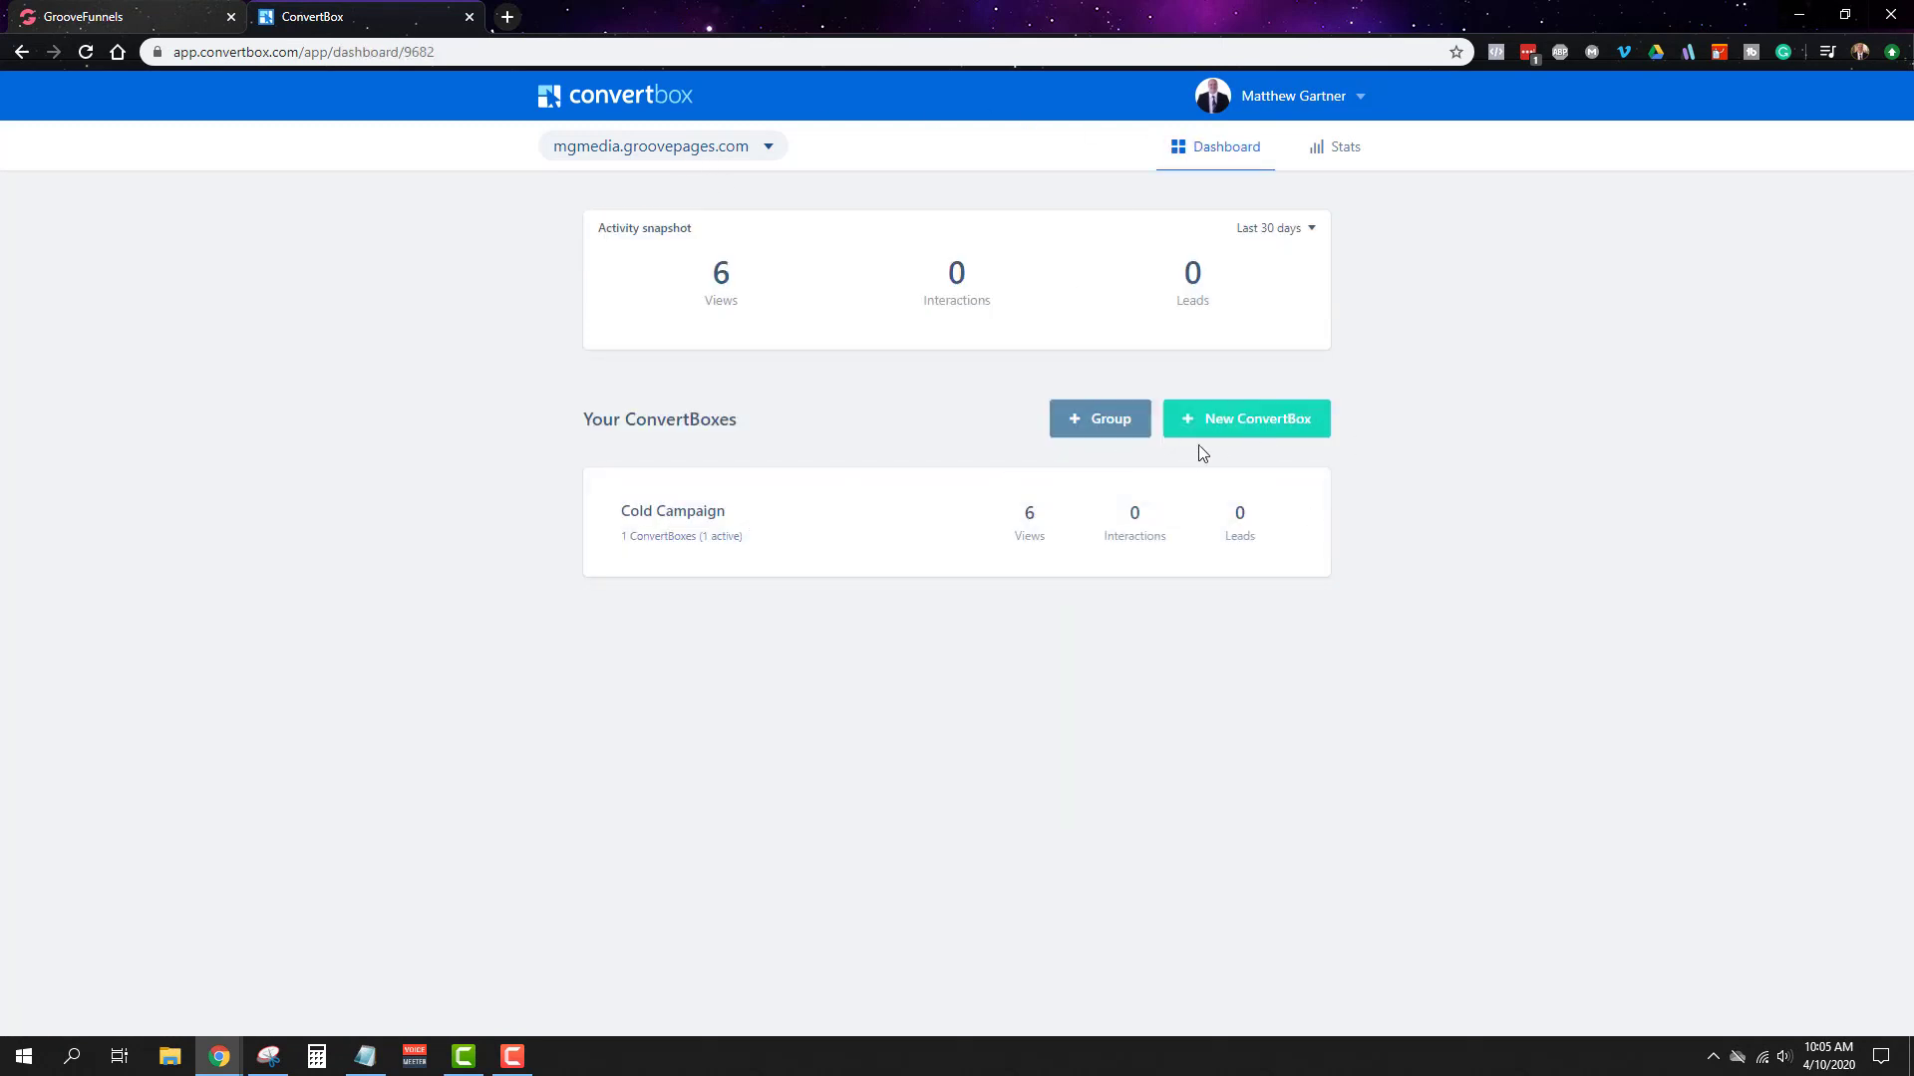
{"action": "left_click", "coordinate": [138, 7]}
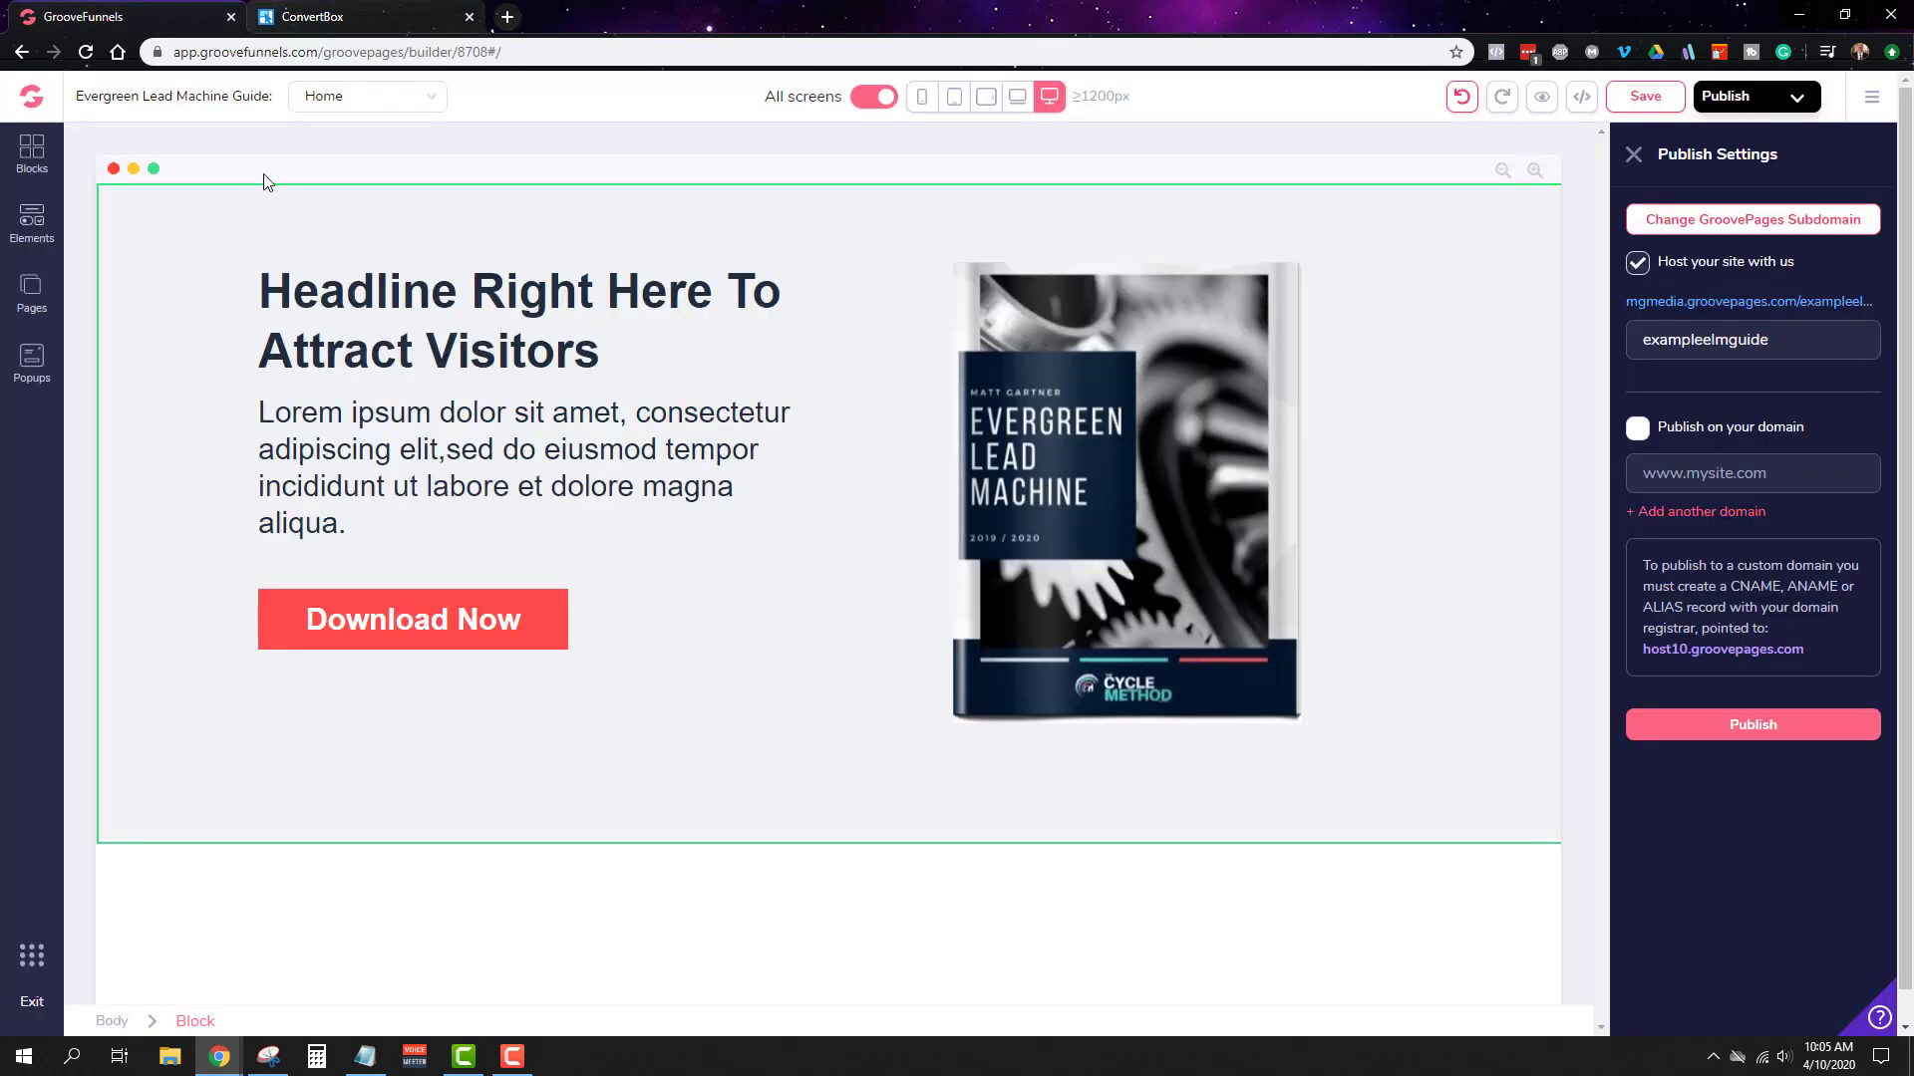
{"action": "left_click", "coordinate": [349, 10]}
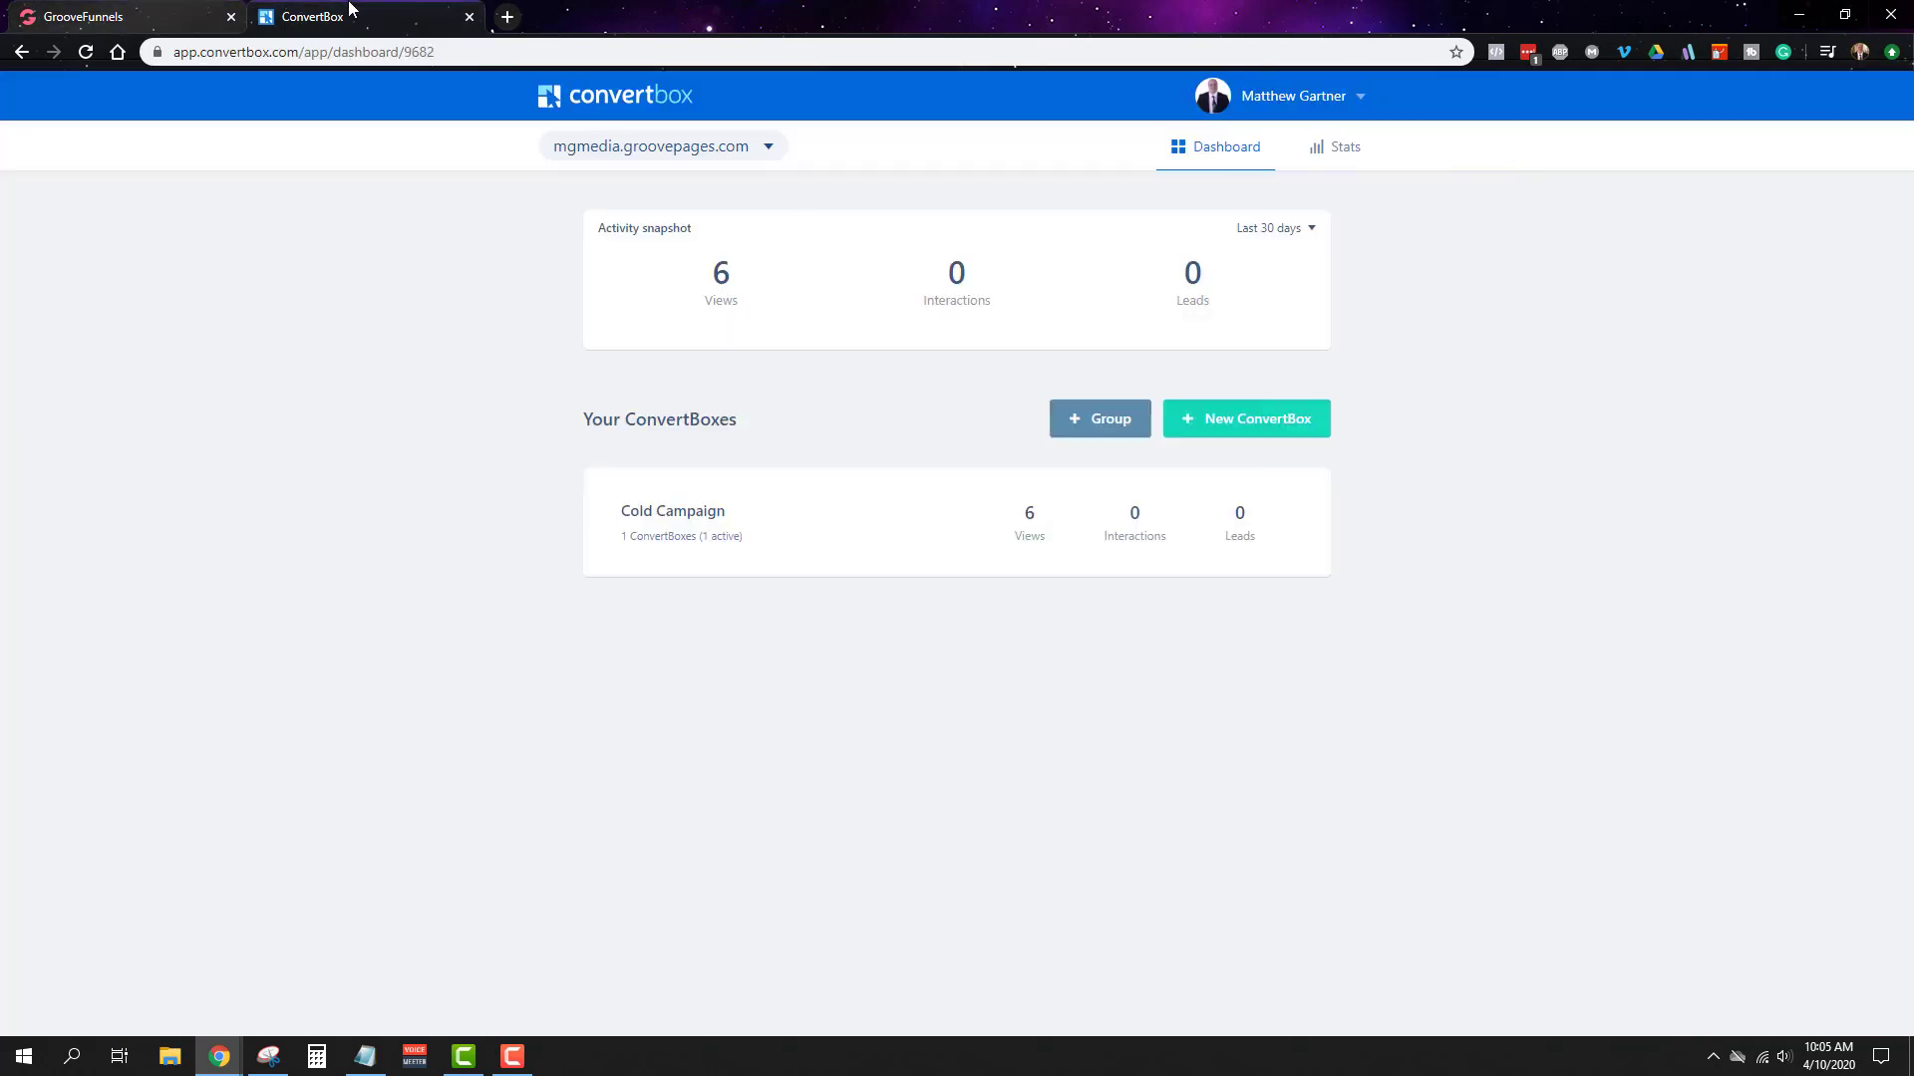
- Create a ConvertBox named 'Example ELM Guide' in the Cold Campaign group and pick its box type
{"action": "left_click", "coordinate": [1258, 418]}
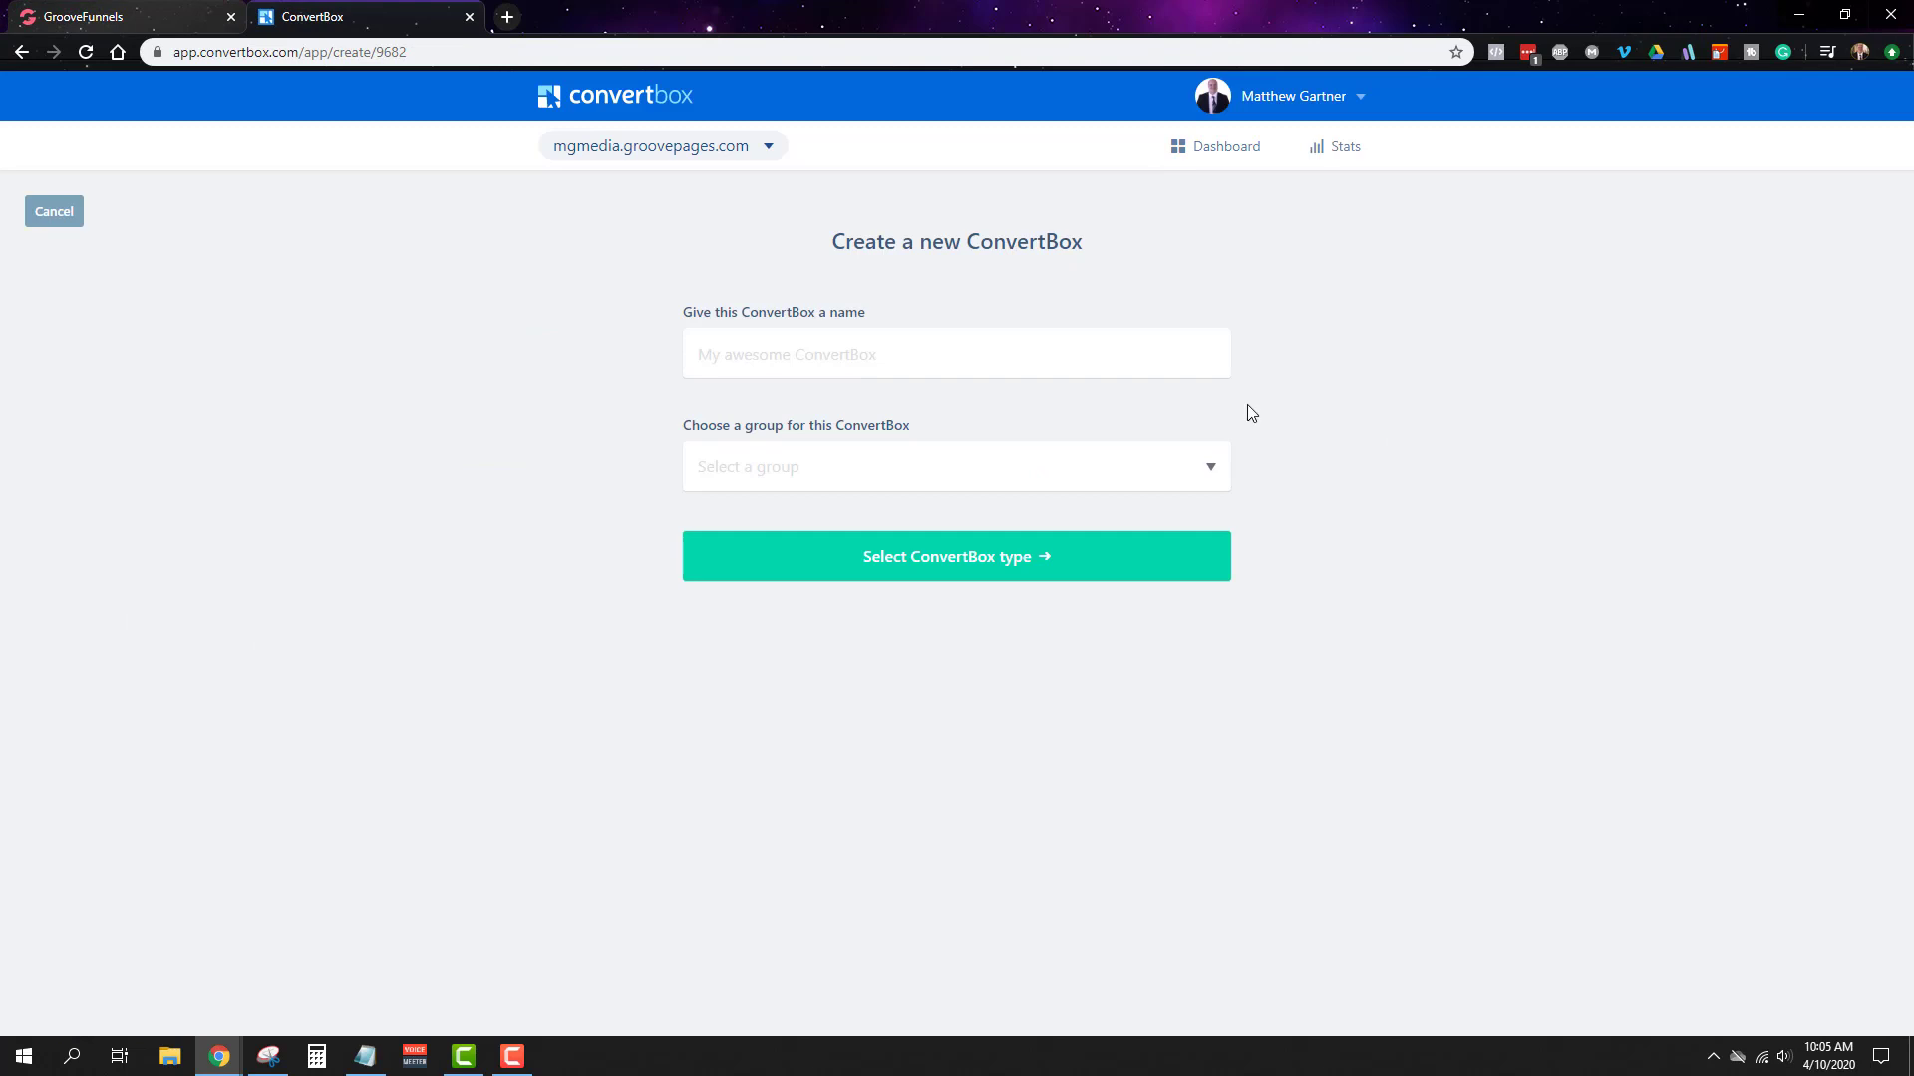
{"action": "left_click", "coordinate": [1123, 370]}
{"action": "type", "text": "E"}
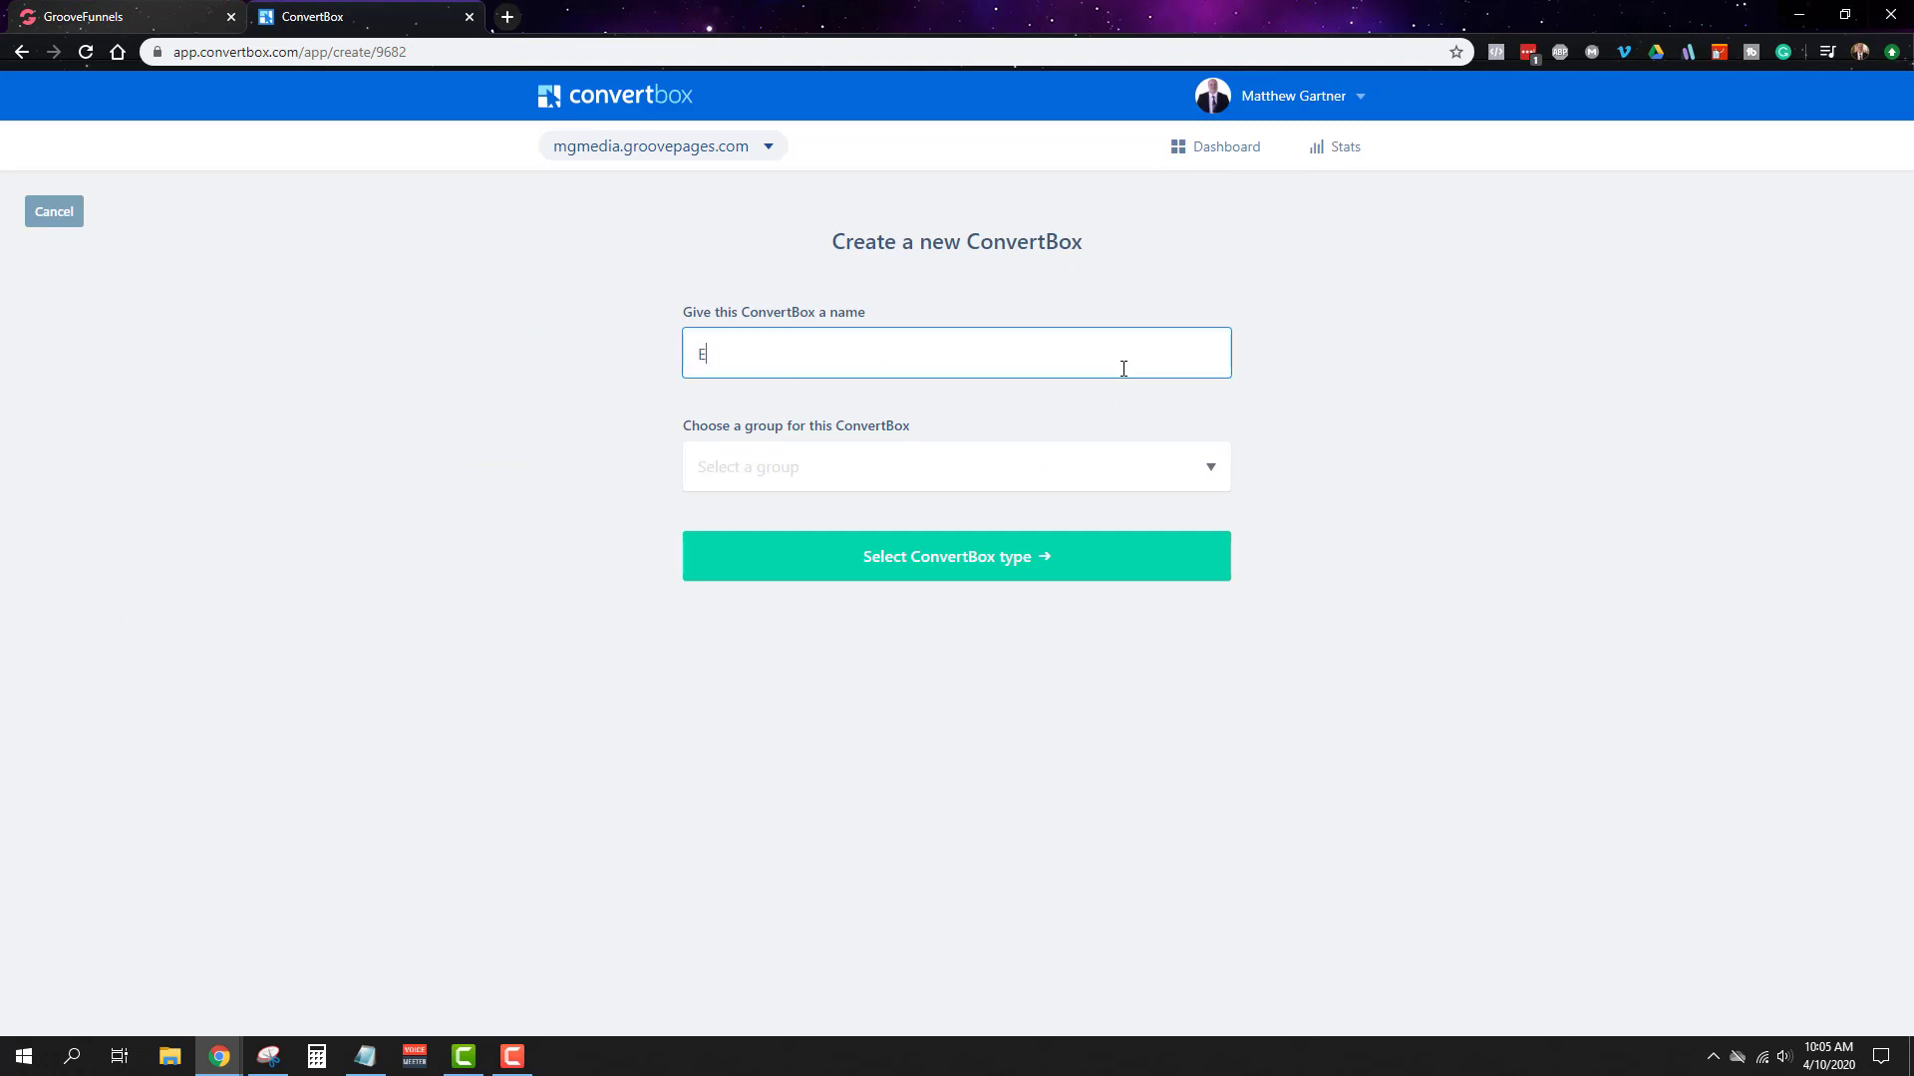
{"action": "type", "text": "xample ELM Guide"}
{"action": "left_click", "coordinate": [1181, 464]}
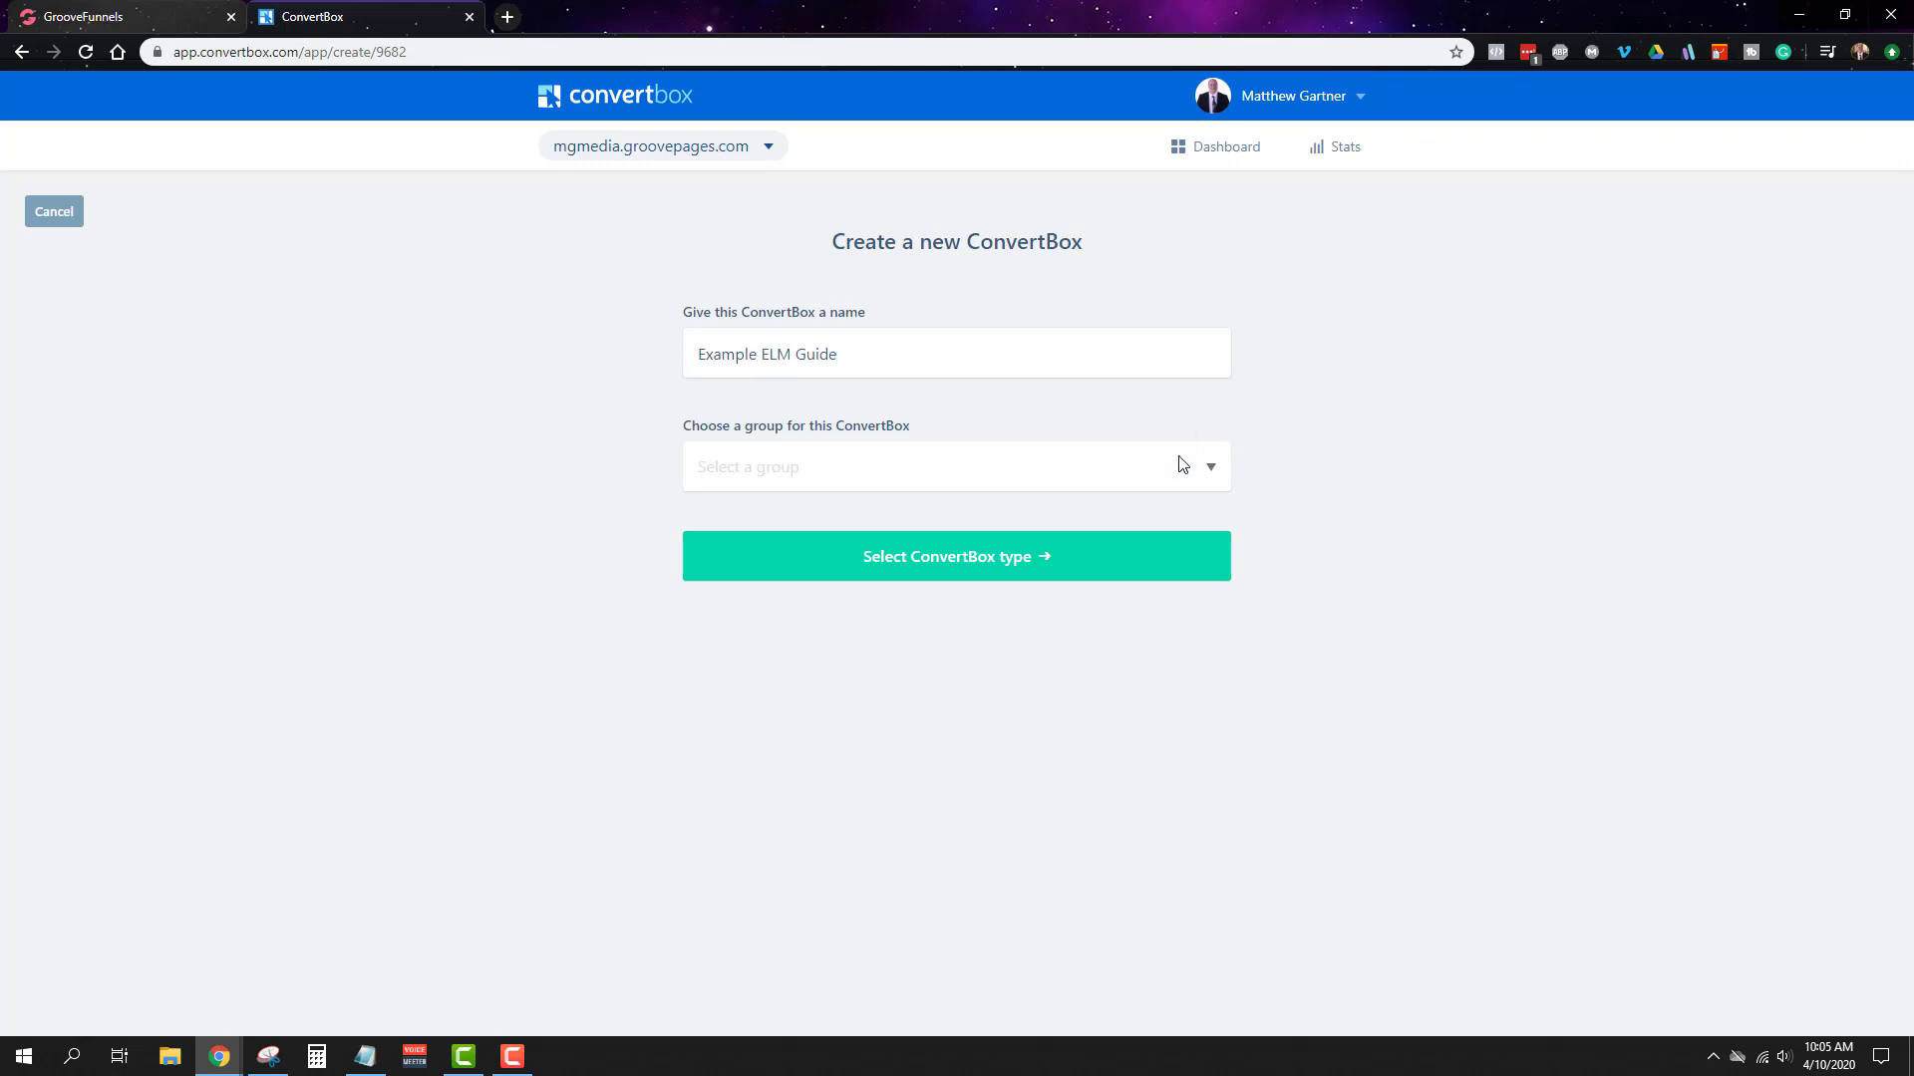
{"action": "left_click", "coordinate": [841, 517]}
{"action": "left_click", "coordinate": [1023, 584]}
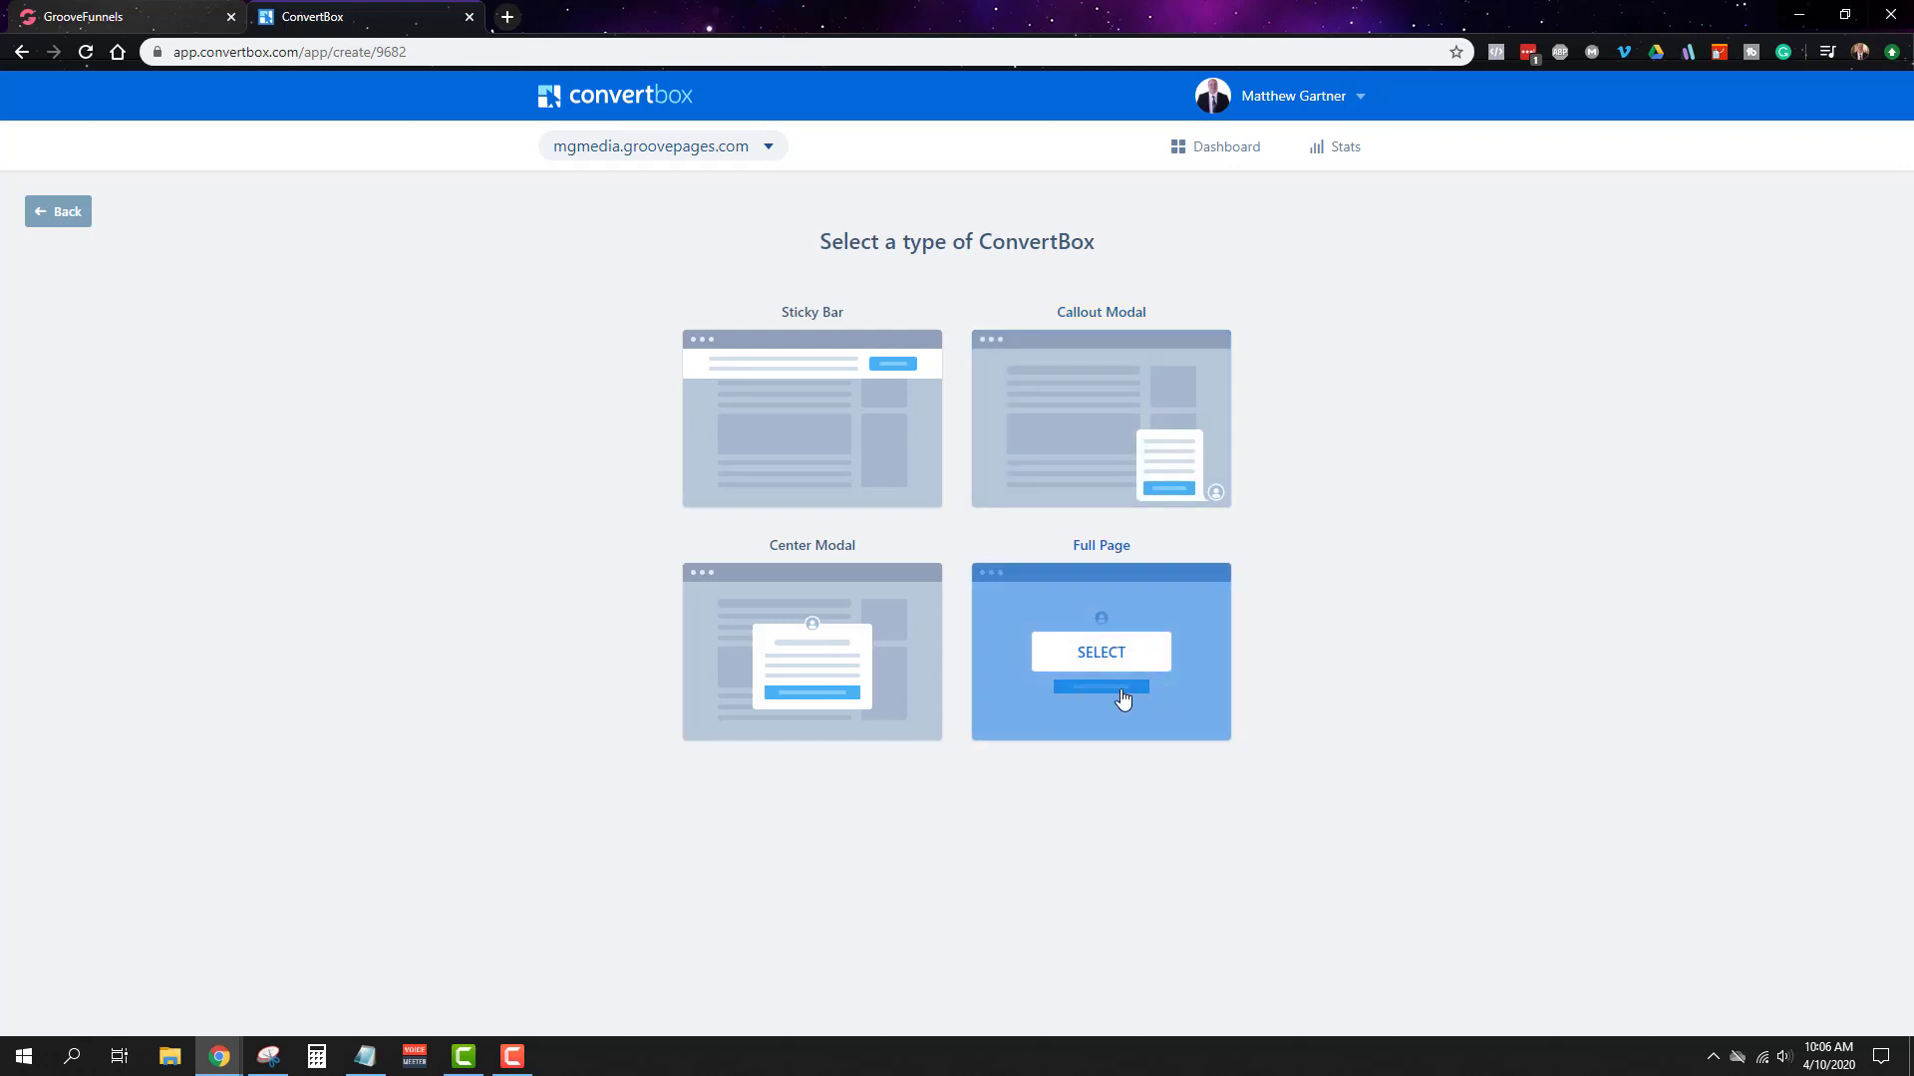
{"action": "left_click", "coordinate": [815, 654]}
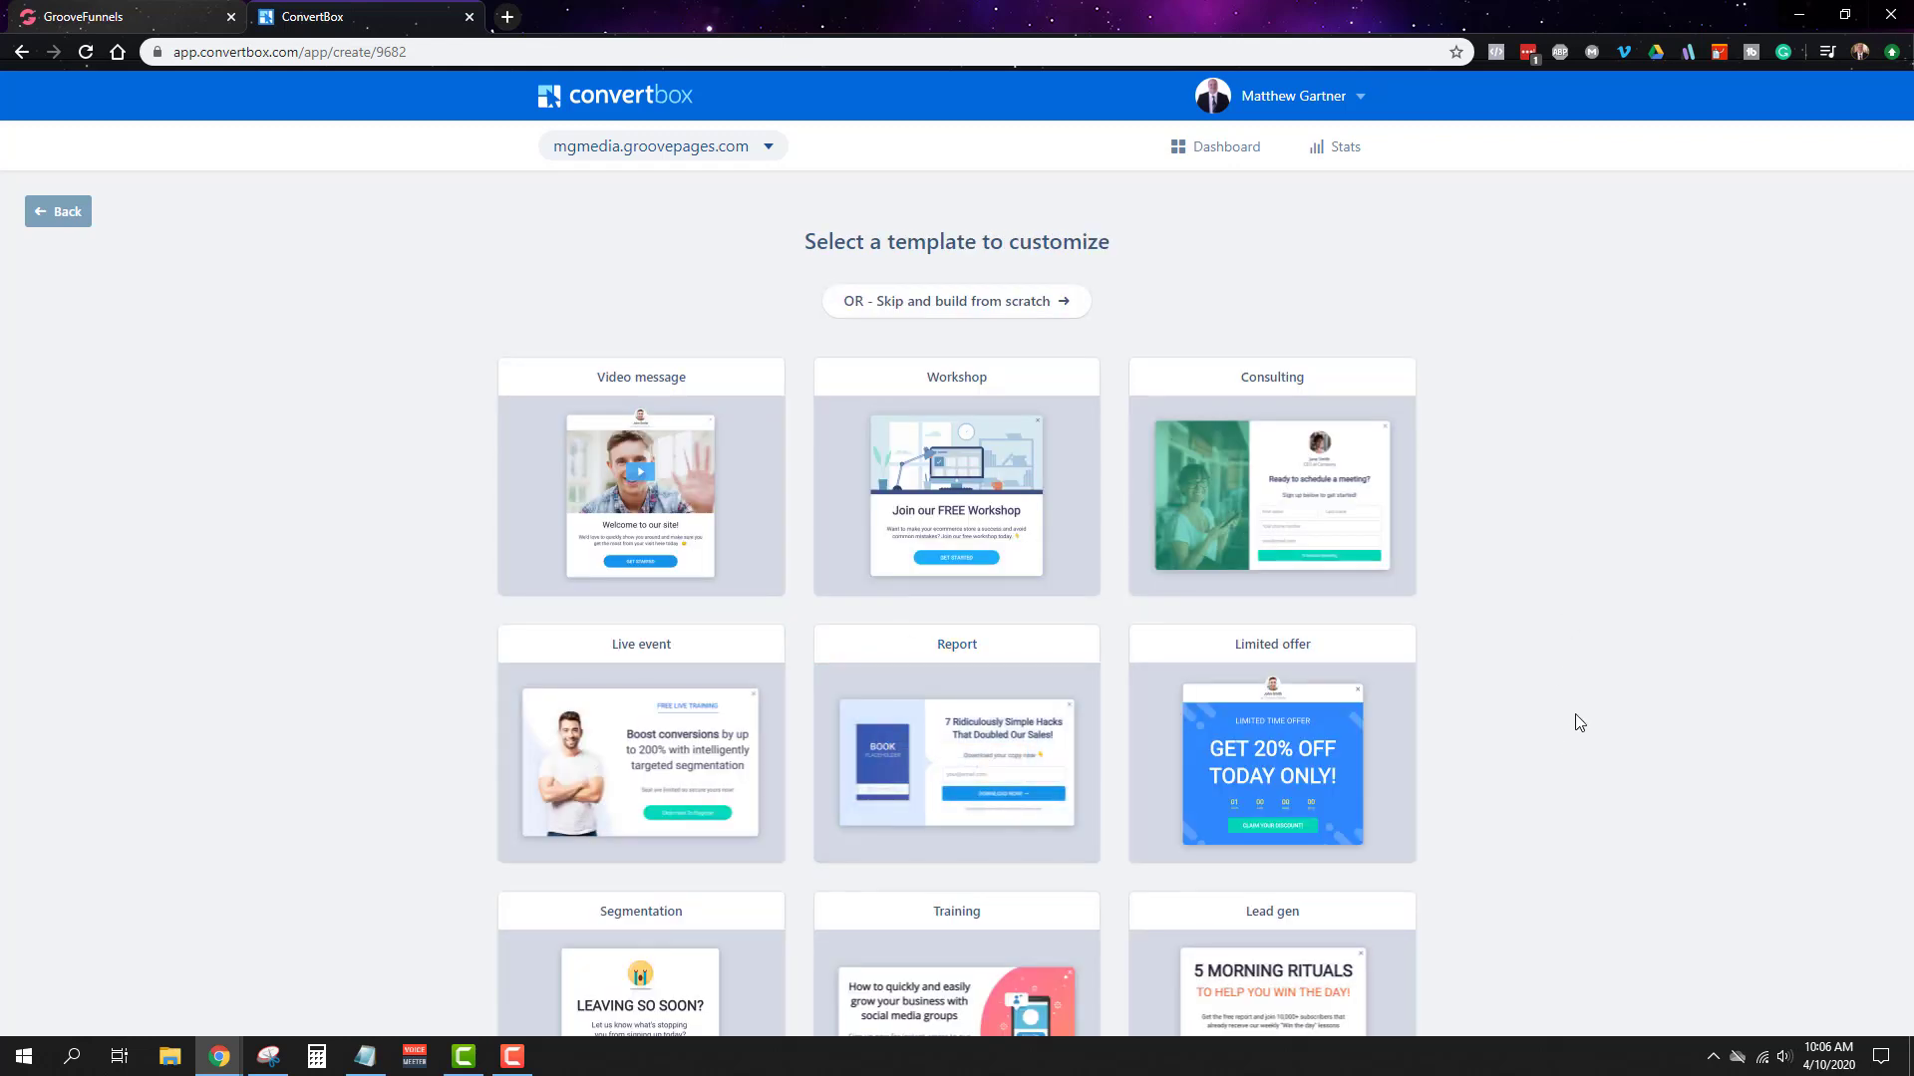
{"action": "scroll", "coordinate": [1580, 722], "scroll_direction": "down", "scroll_amount": 2}
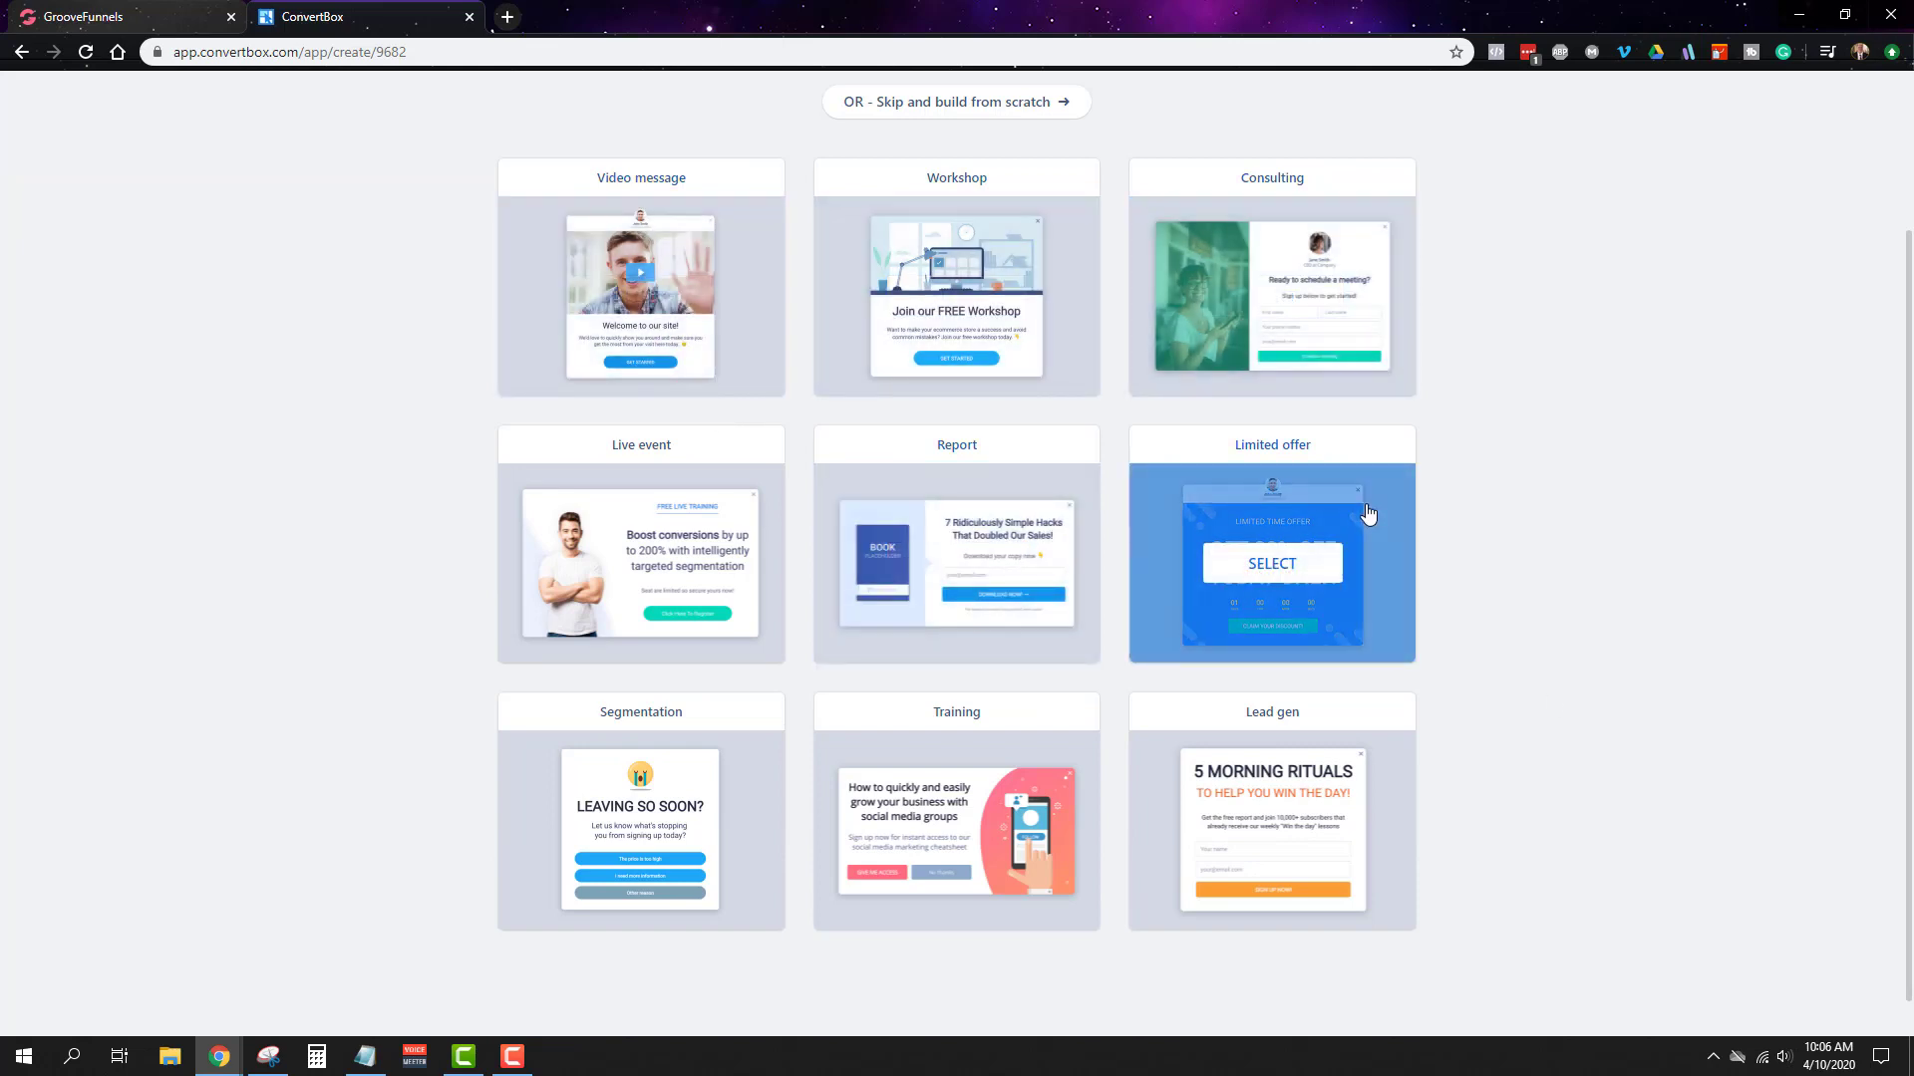
- Start from the Lead gen template, retitle it 'Get Your Free Guide' and delete the subheadline
{"action": "left_click", "coordinate": [1262, 848]}
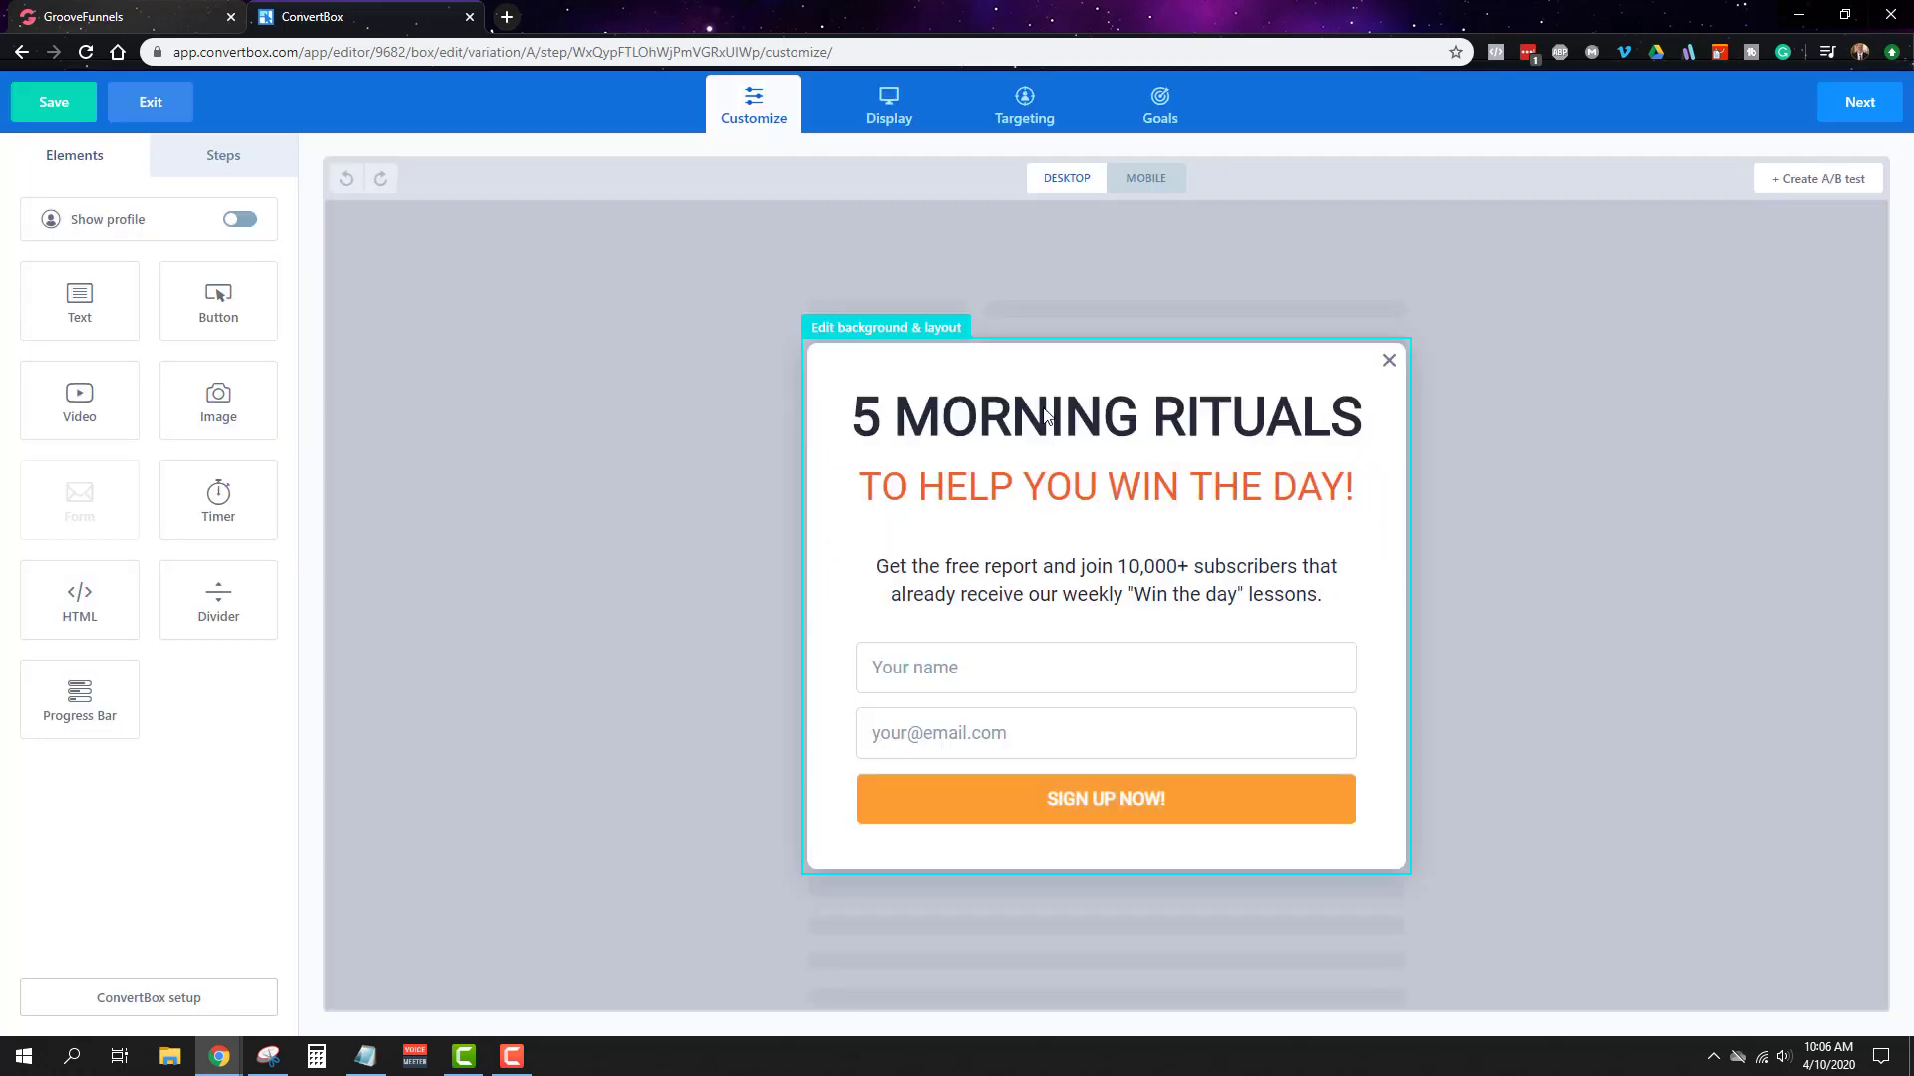
{"action": "left_click", "coordinate": [1110, 423]}
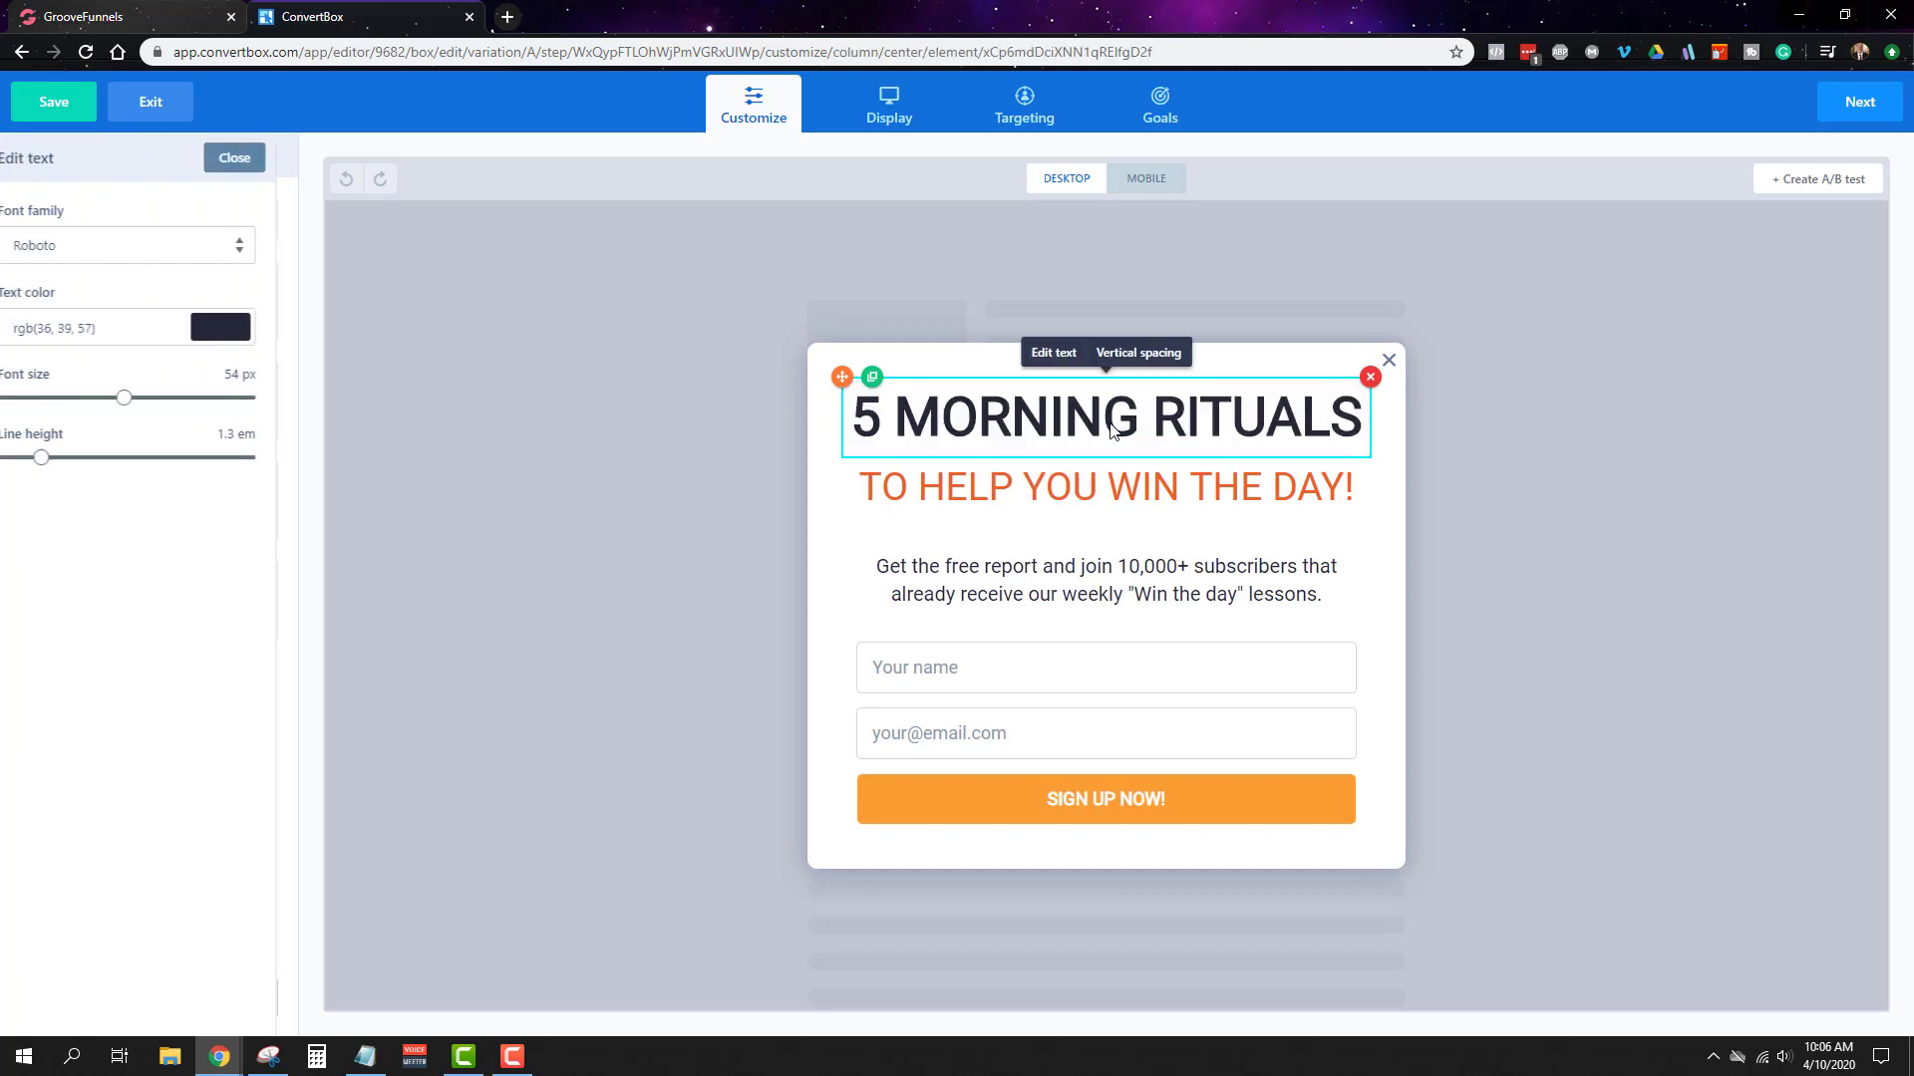
{"action": "triple_click", "coordinate": [1110, 423]}
{"action": "type", "text": "G"}
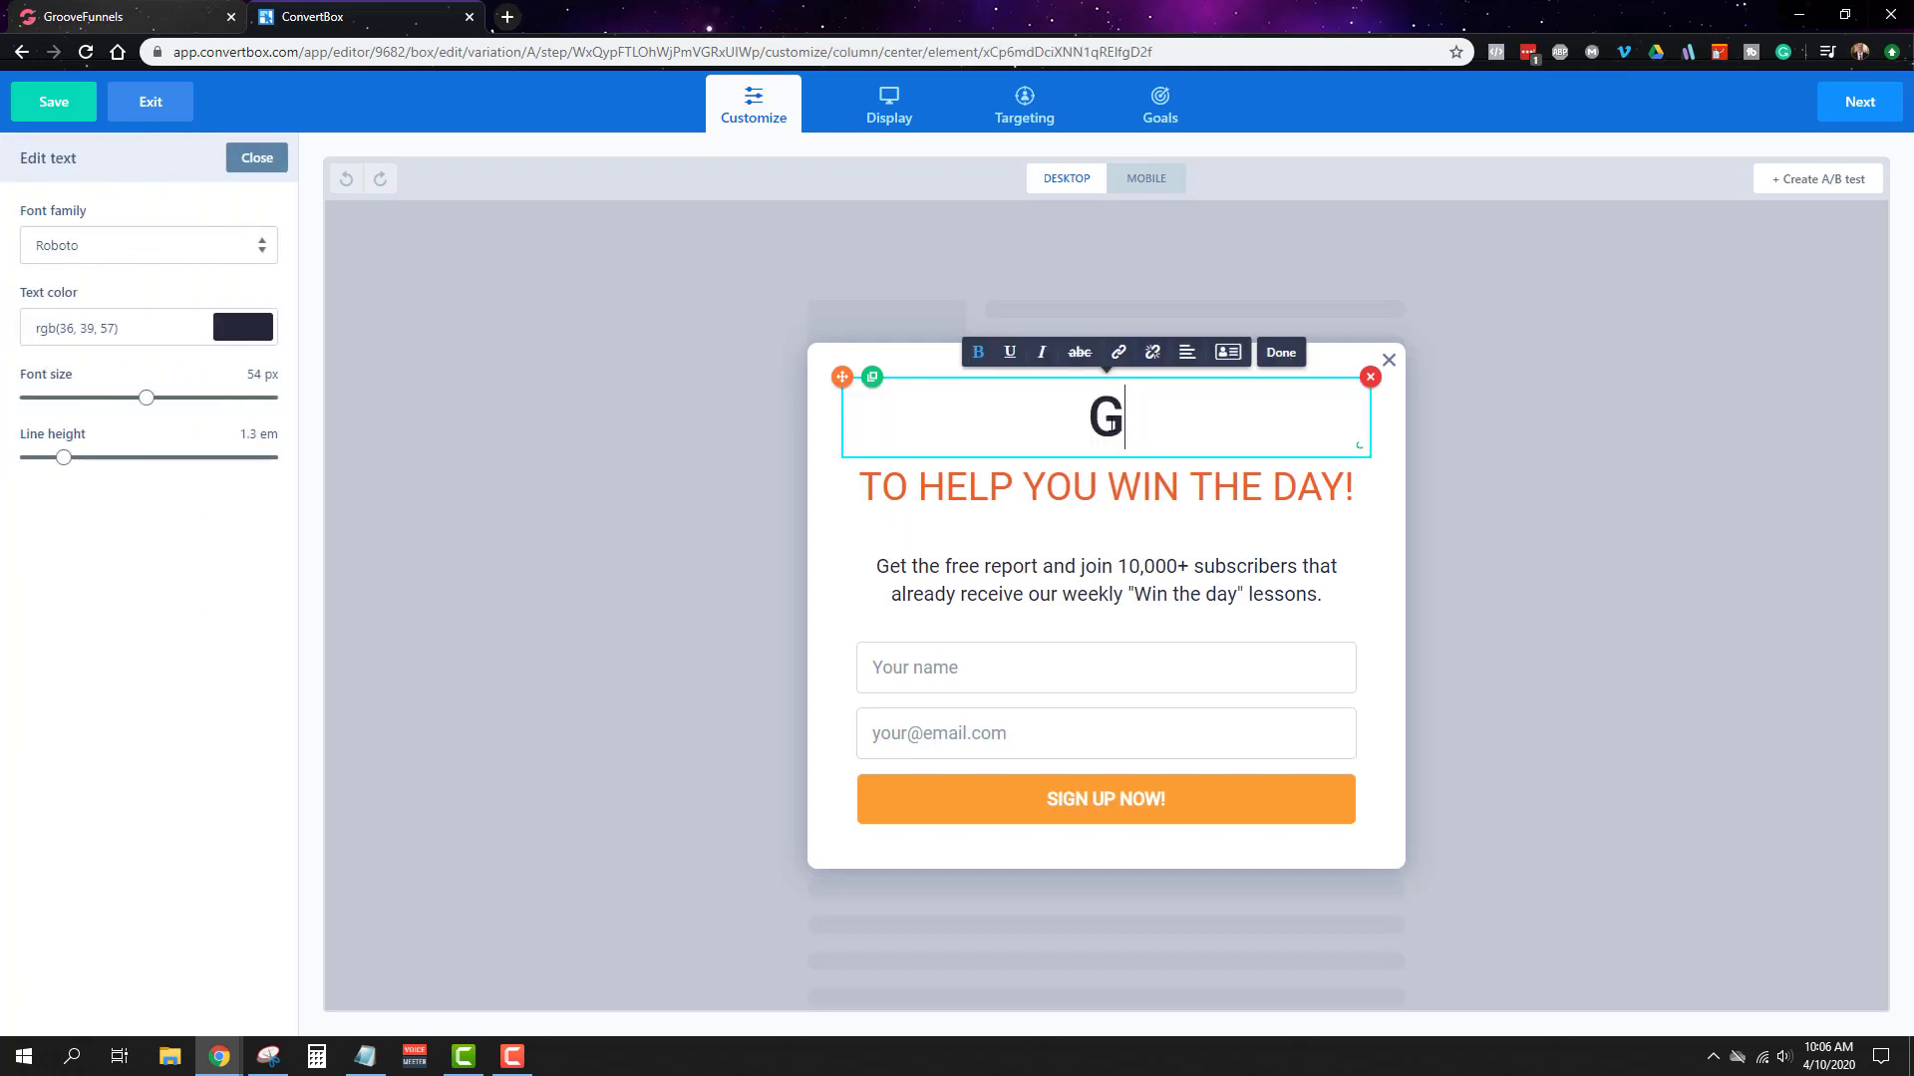
{"action": "type", "text": "et Your Free Guide"}
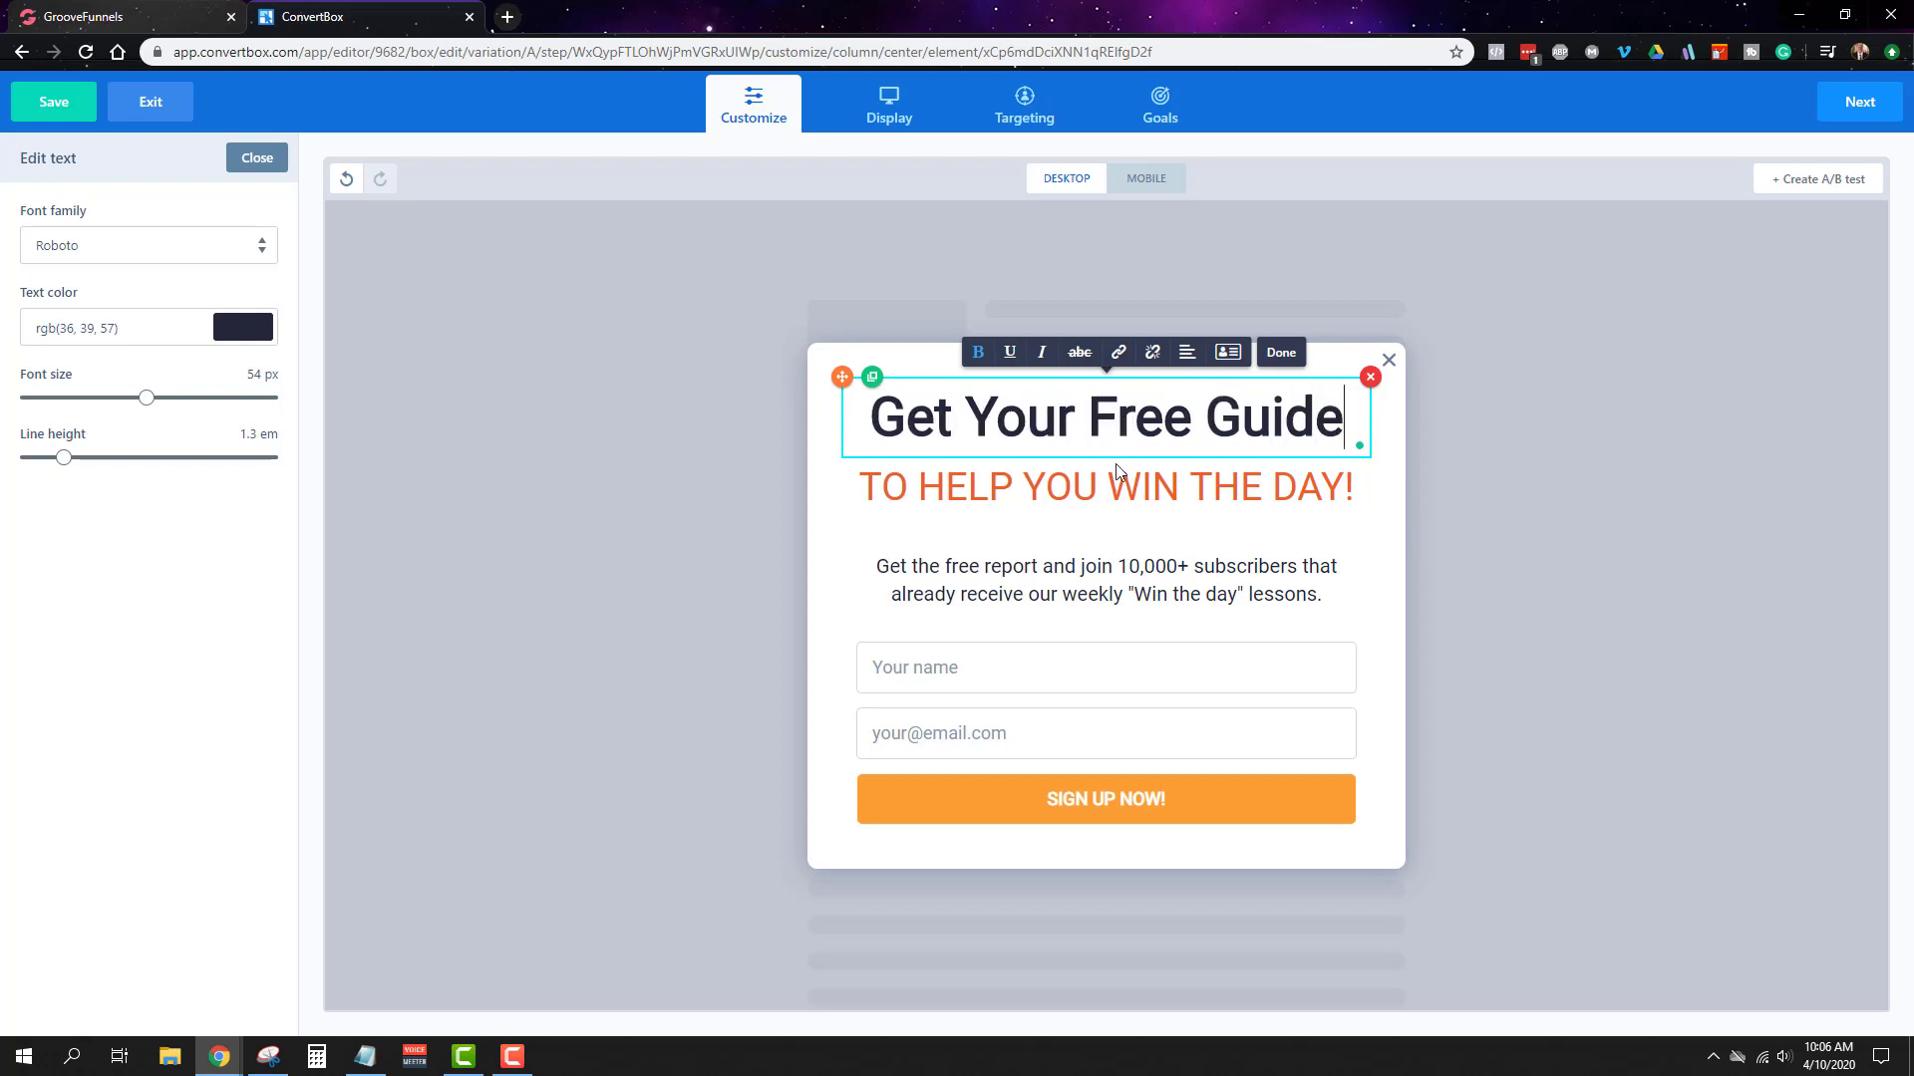
{"action": "left_click", "coordinate": [1243, 514]}
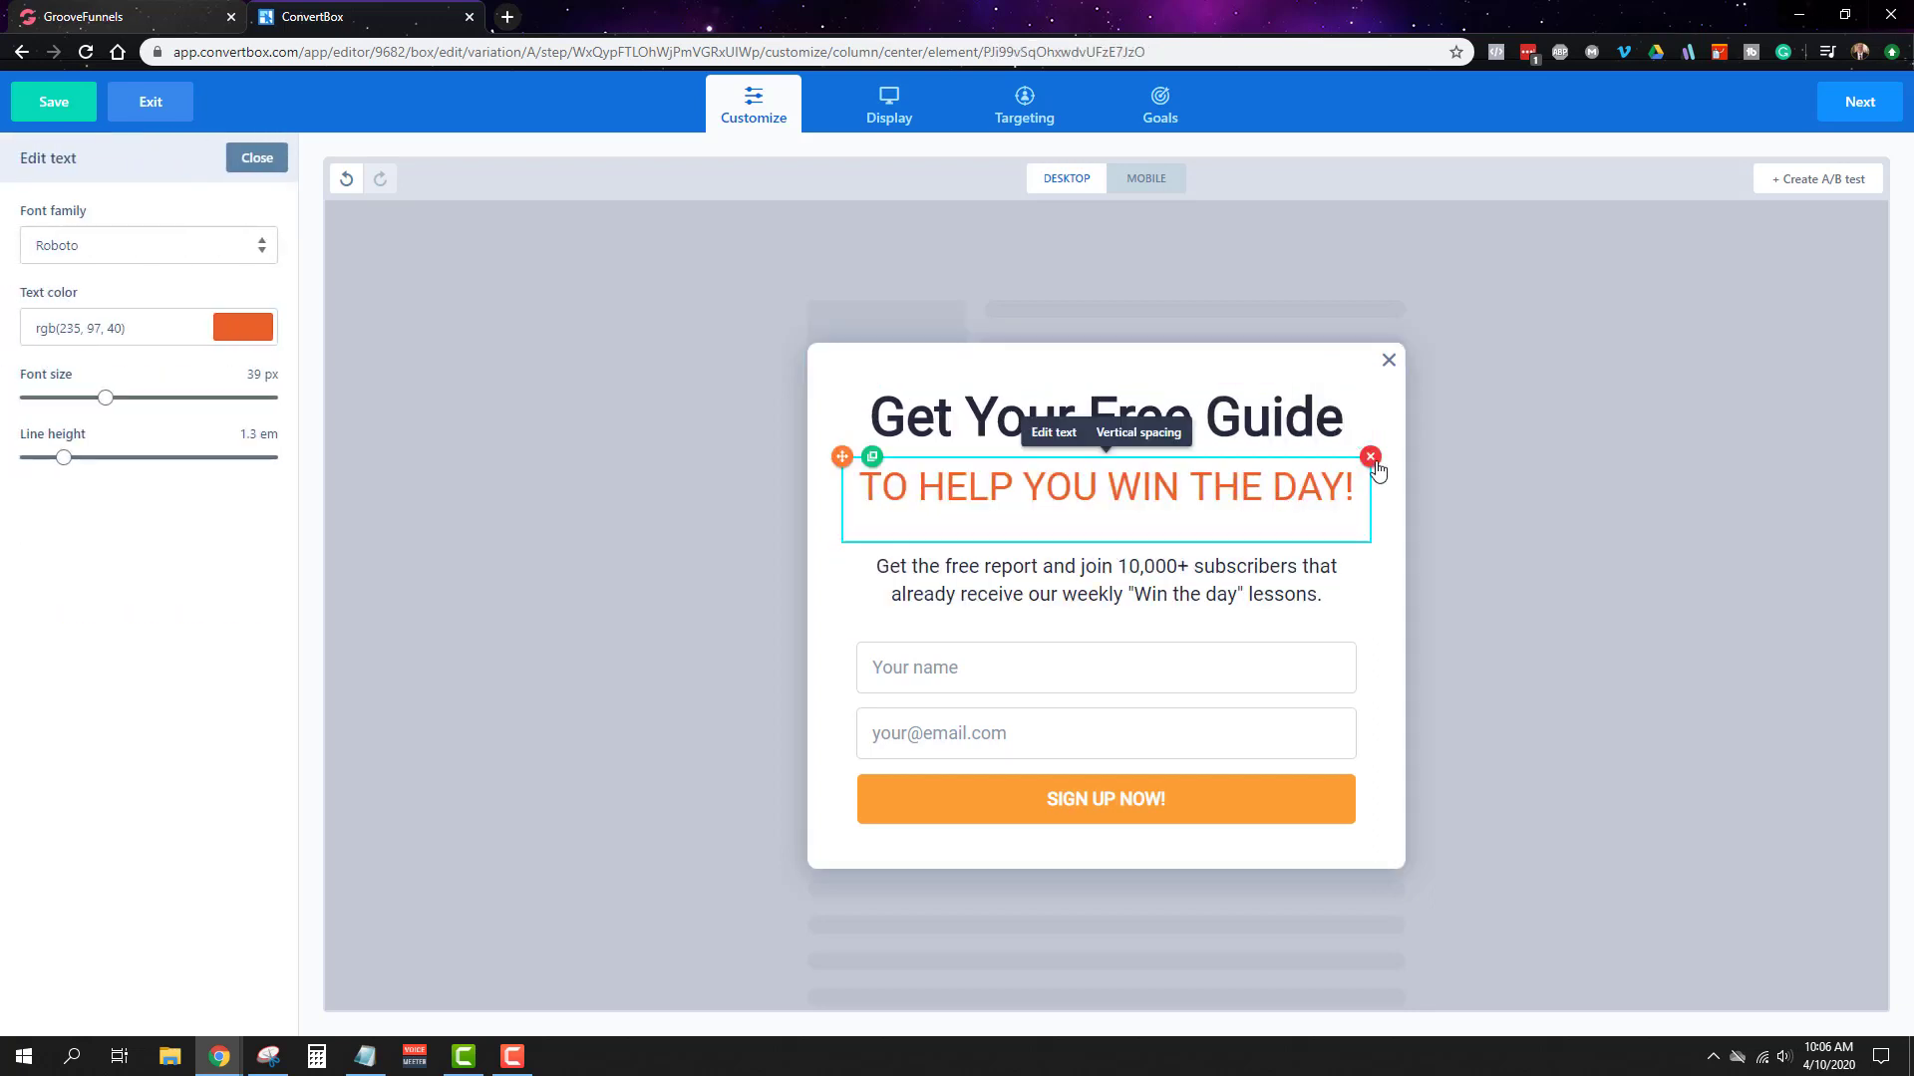
{"action": "left_click", "coordinate": [1370, 456]}
- Change the paragraph text to 'Enter your name and email below:'
{"action": "left_click", "coordinate": [1241, 542]}
{"action": "left_click", "coordinate": [1242, 541]}
{"action": "key", "text": "ctrl+a"}
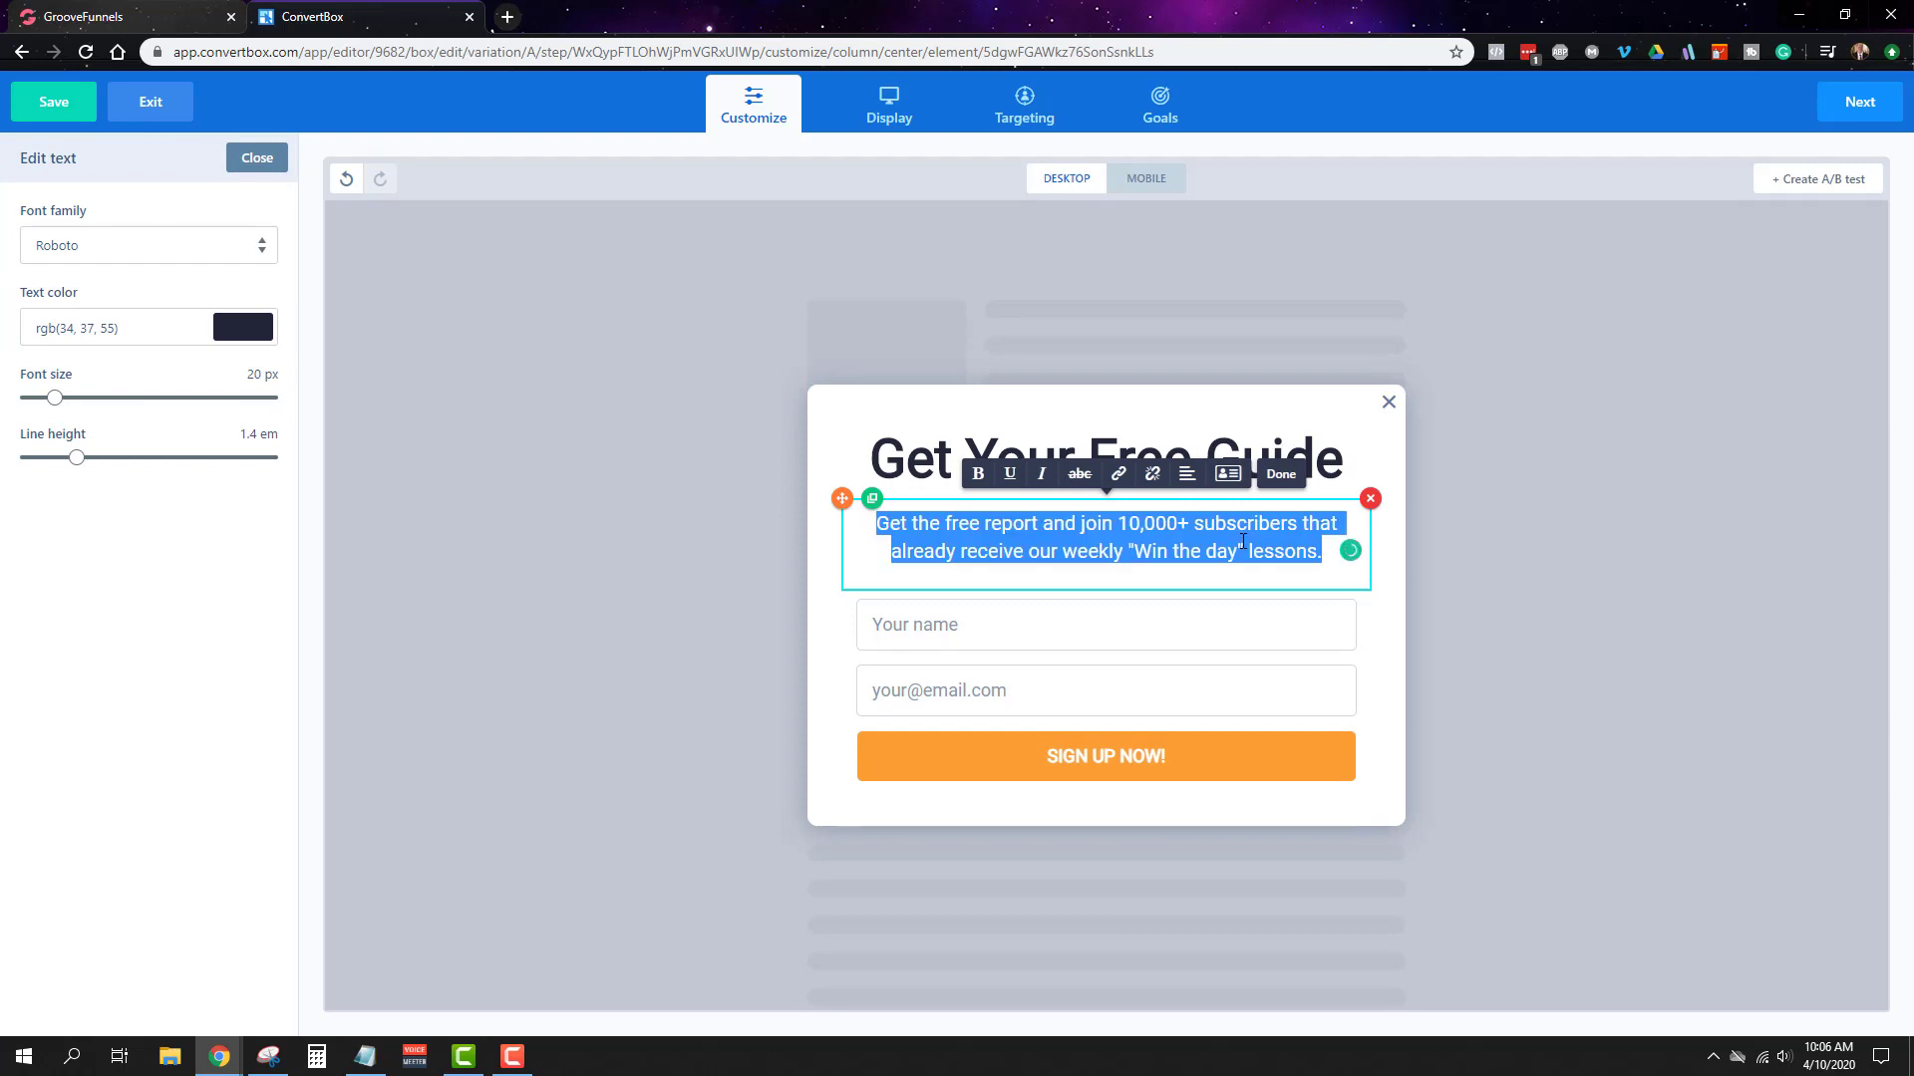
{"action": "type", "text": "Enter your nam,e"}
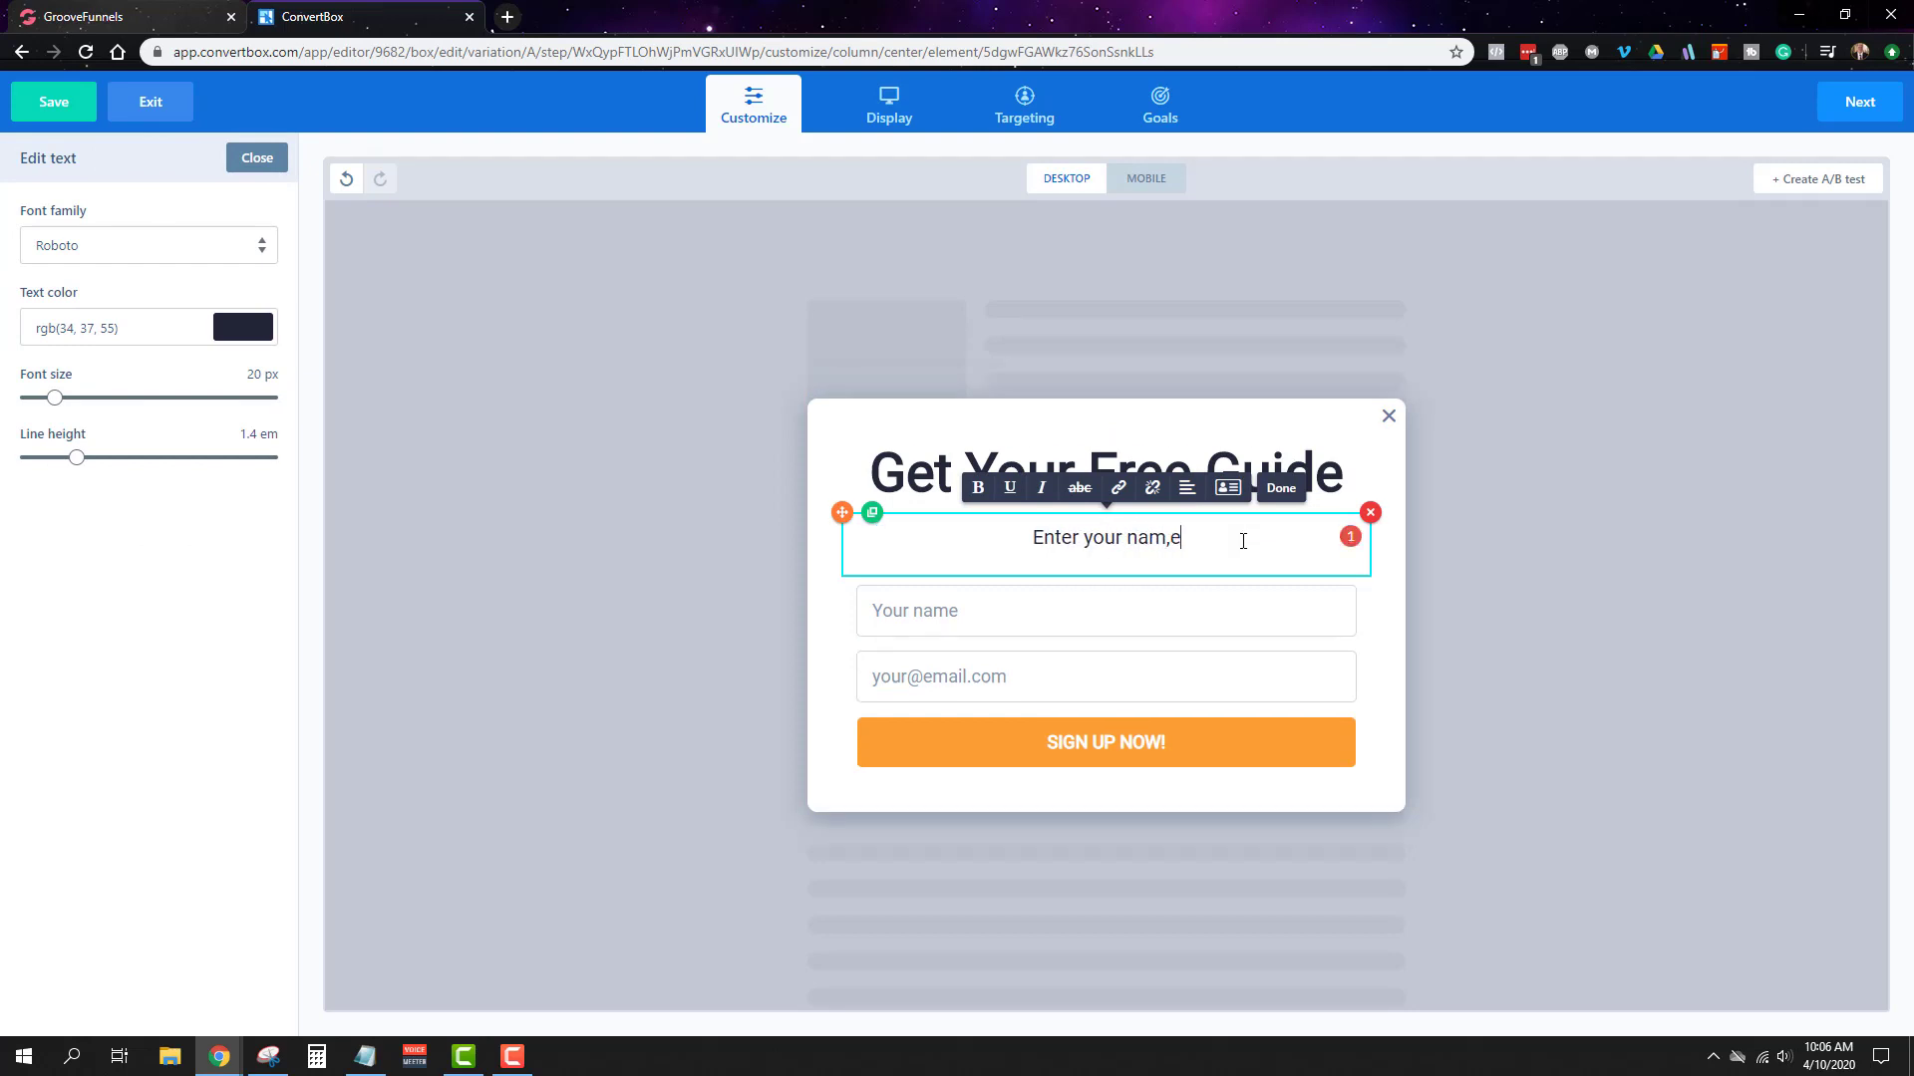
{"action": "key", "text": "BackSpace"}
{"action": "key", "text": "BackSpace"}
{"action": "type", "text": "e and "}
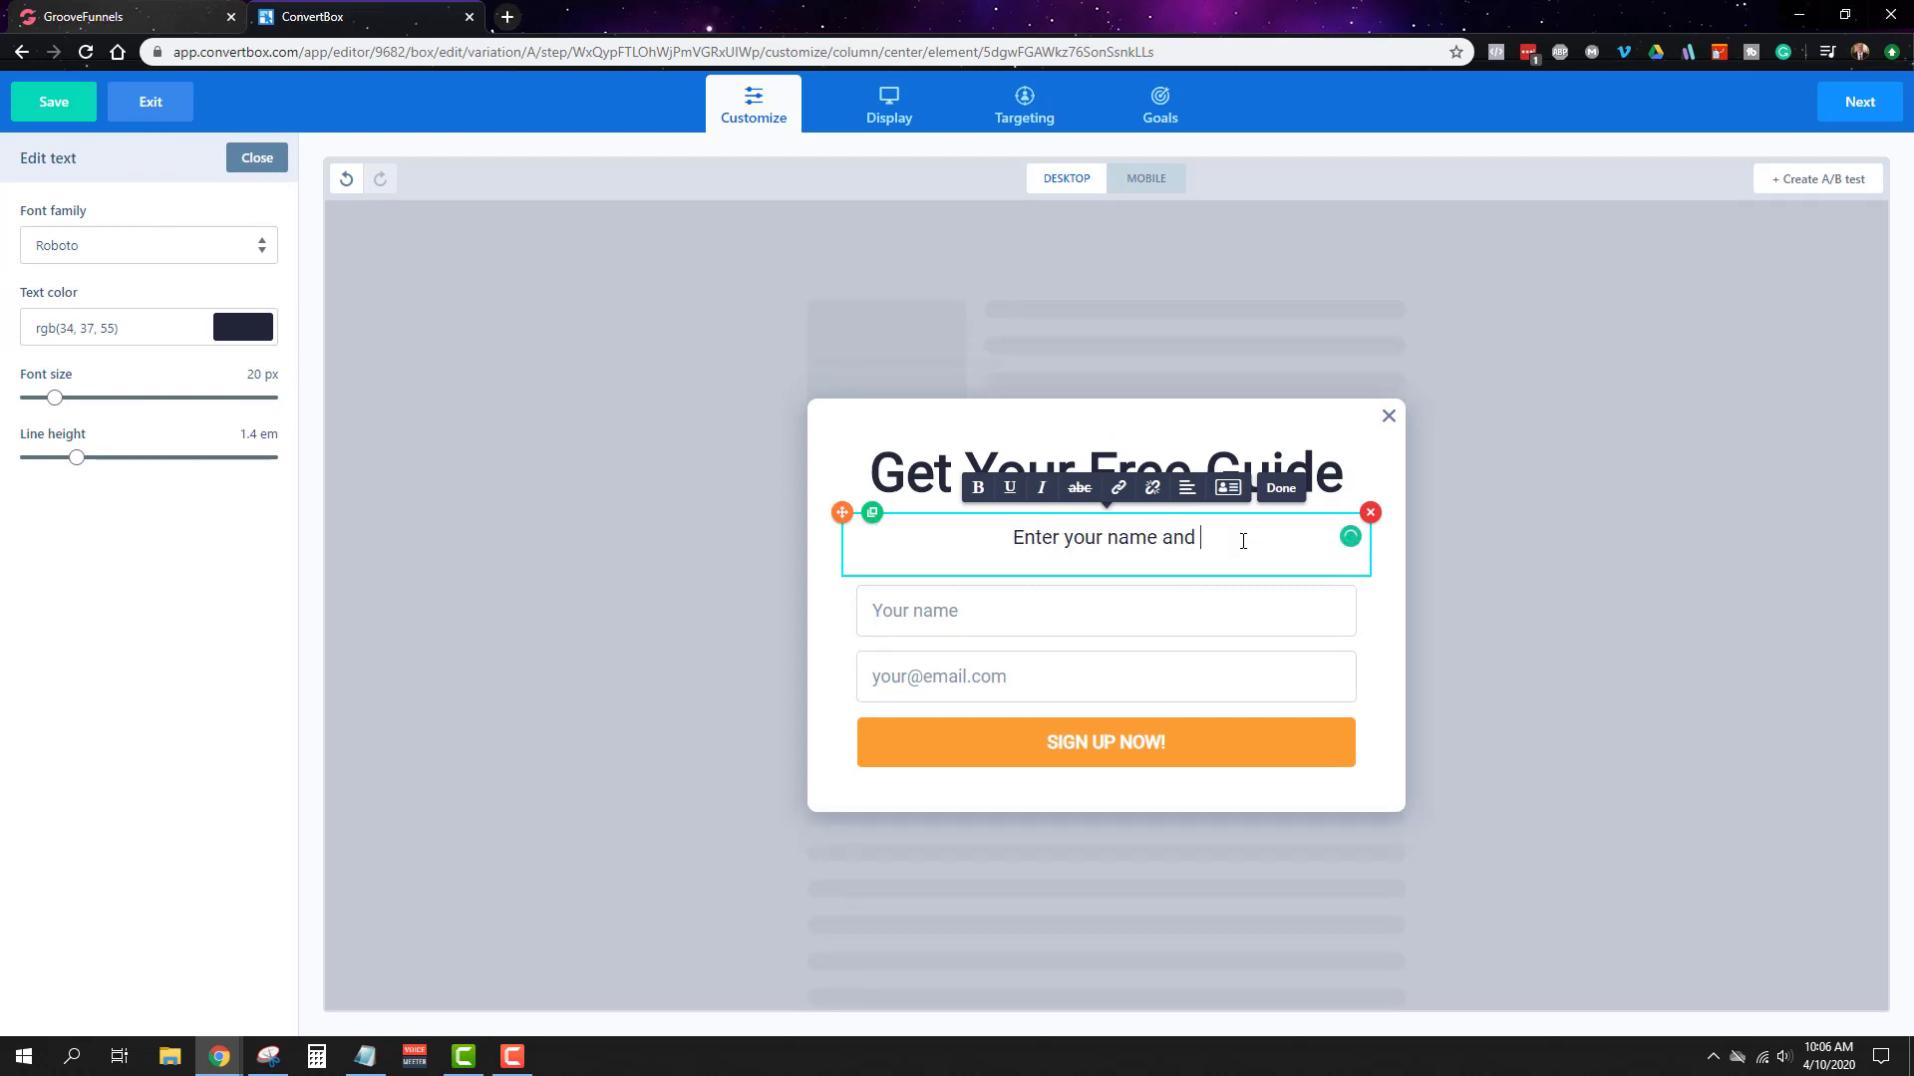
{"action": "type", "text": "email below"}
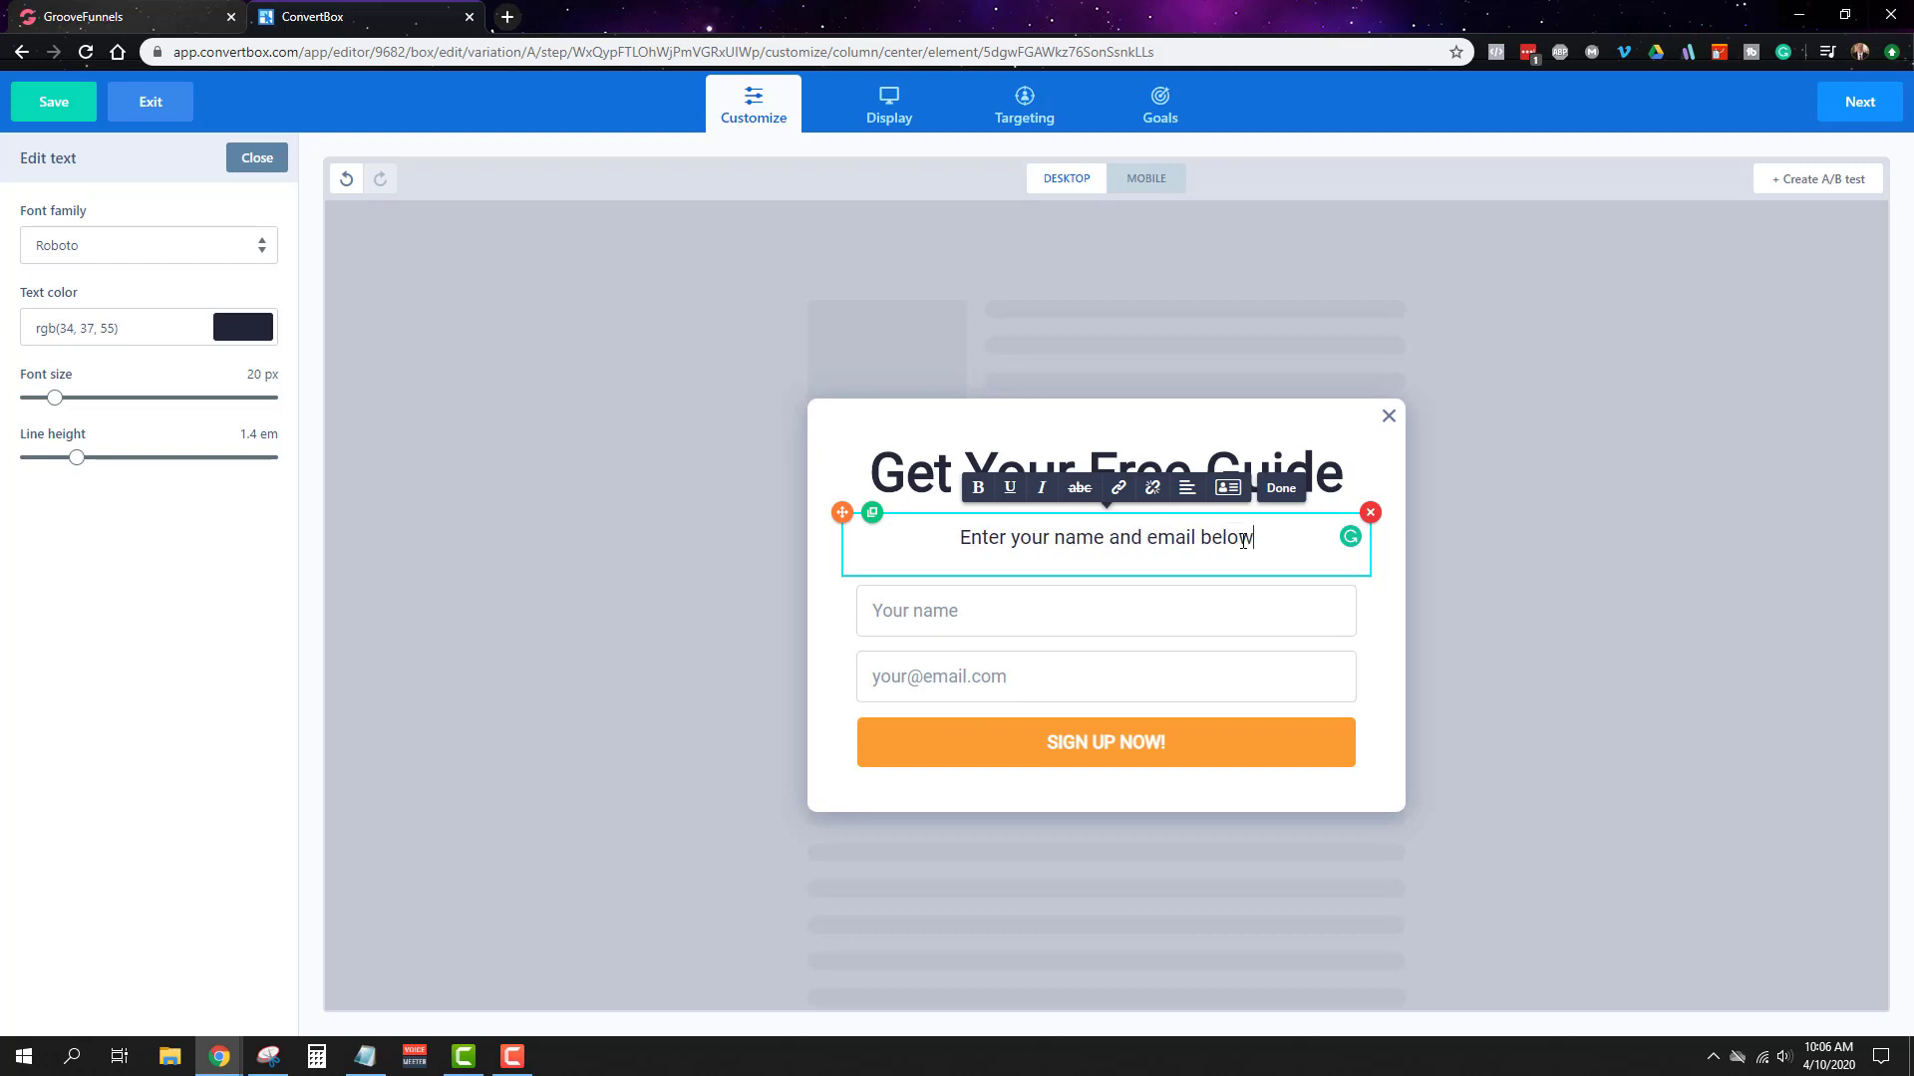
{"action": "type", "text": " and we'll"}
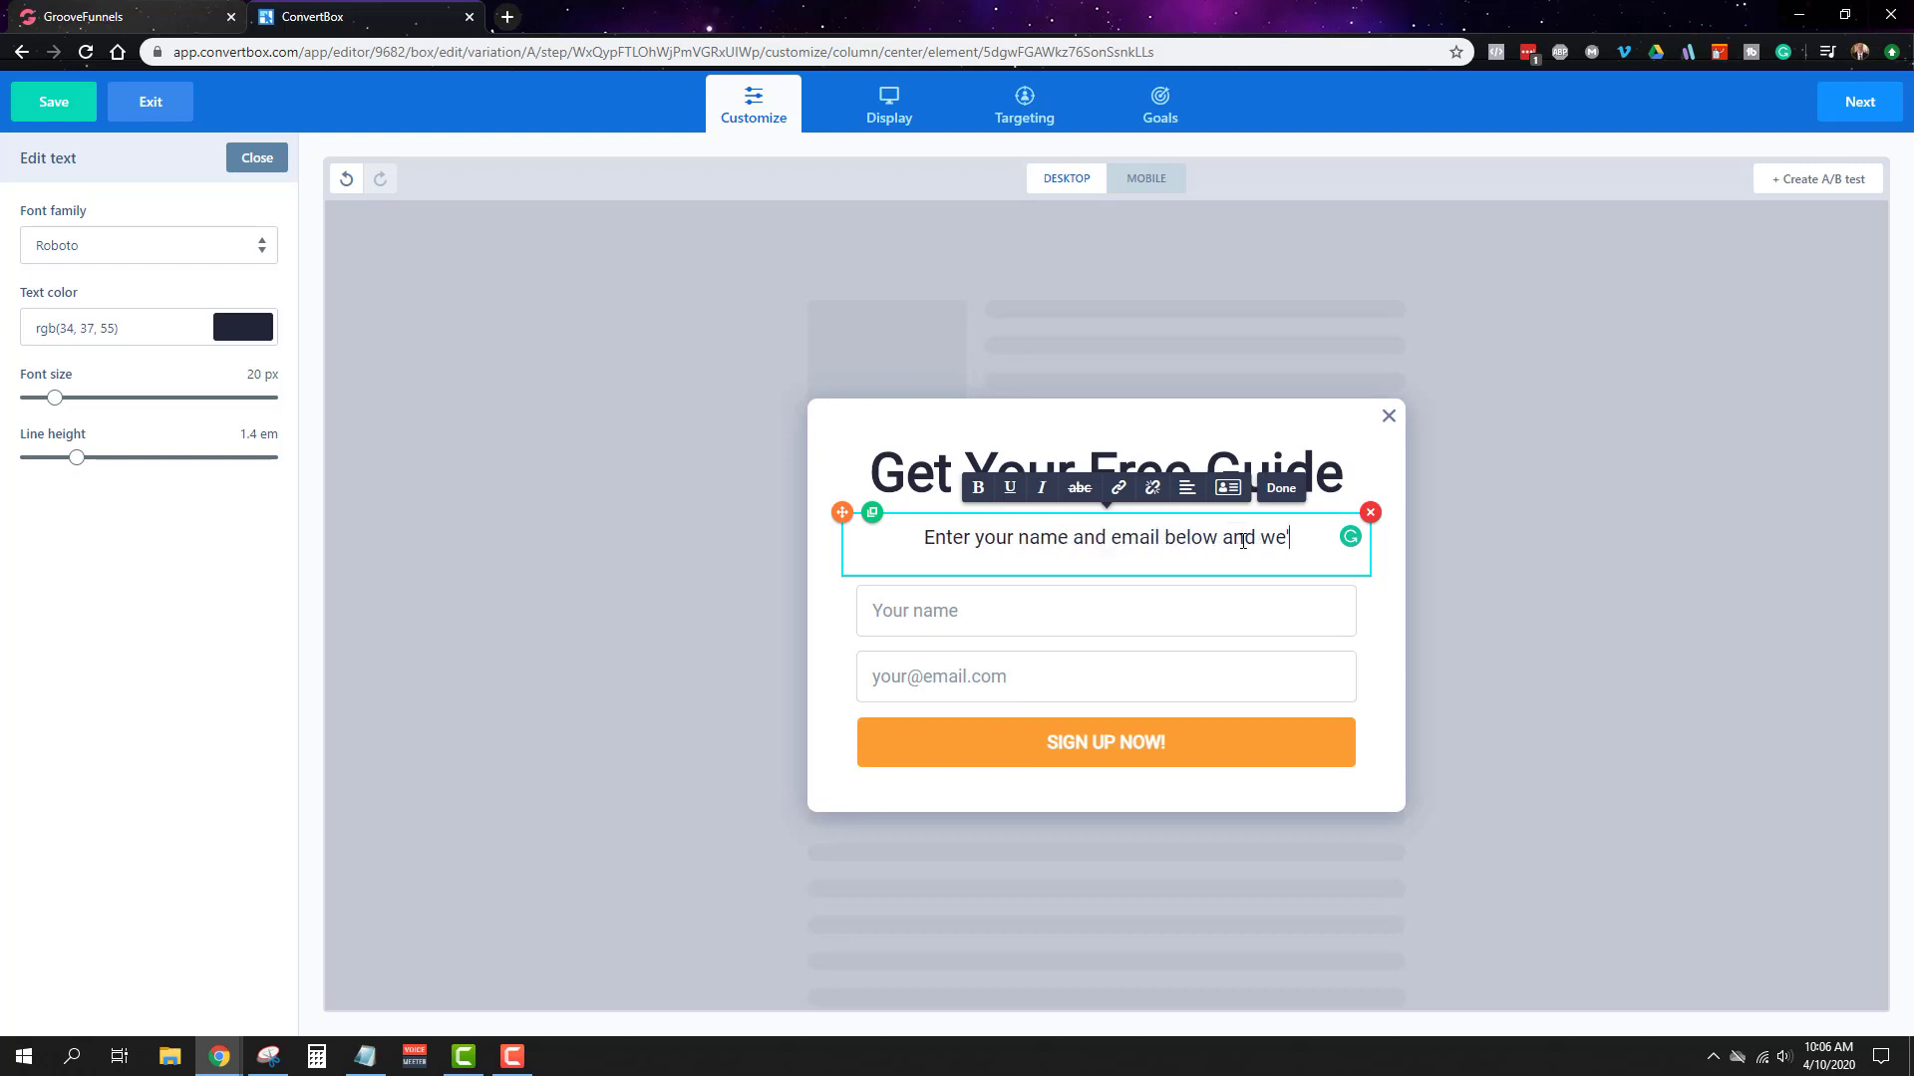
{"action": "type", "text": " send it righ"}
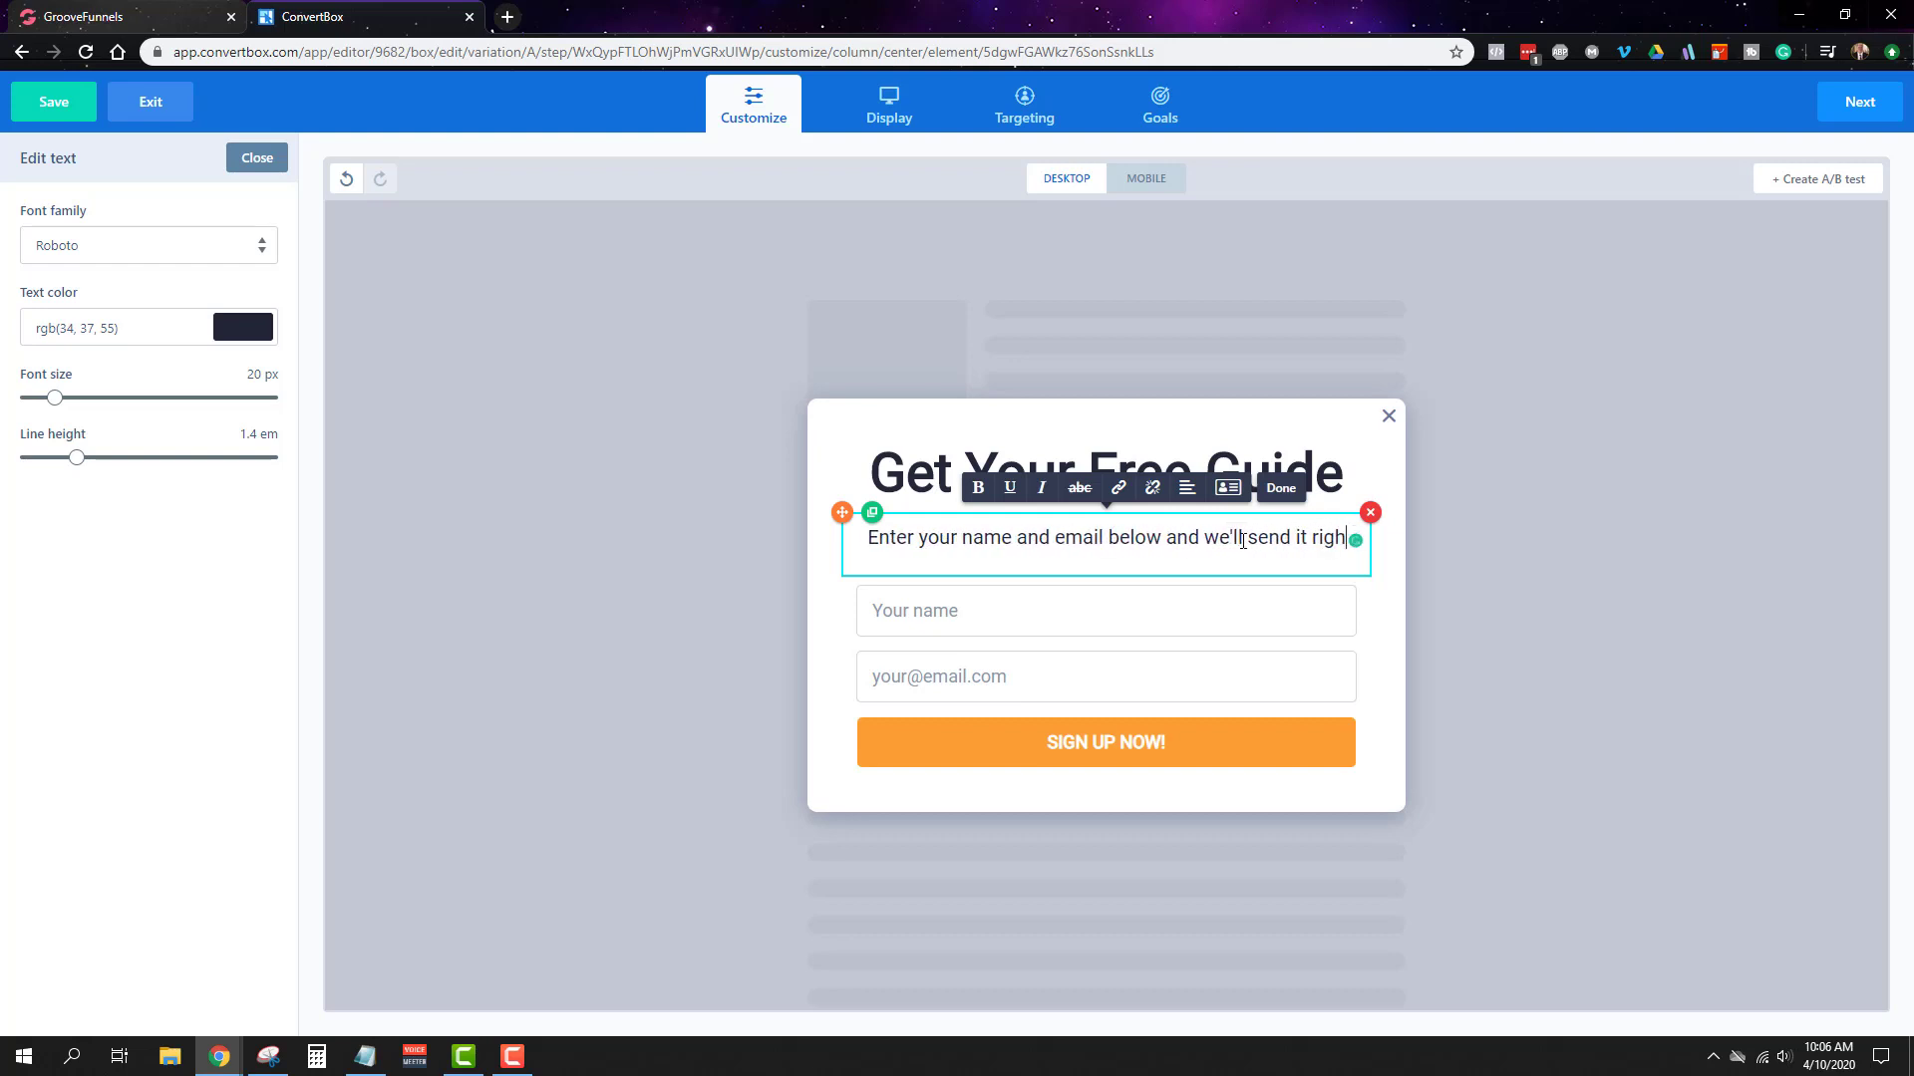
{"action": "type", "text": "t over!"}
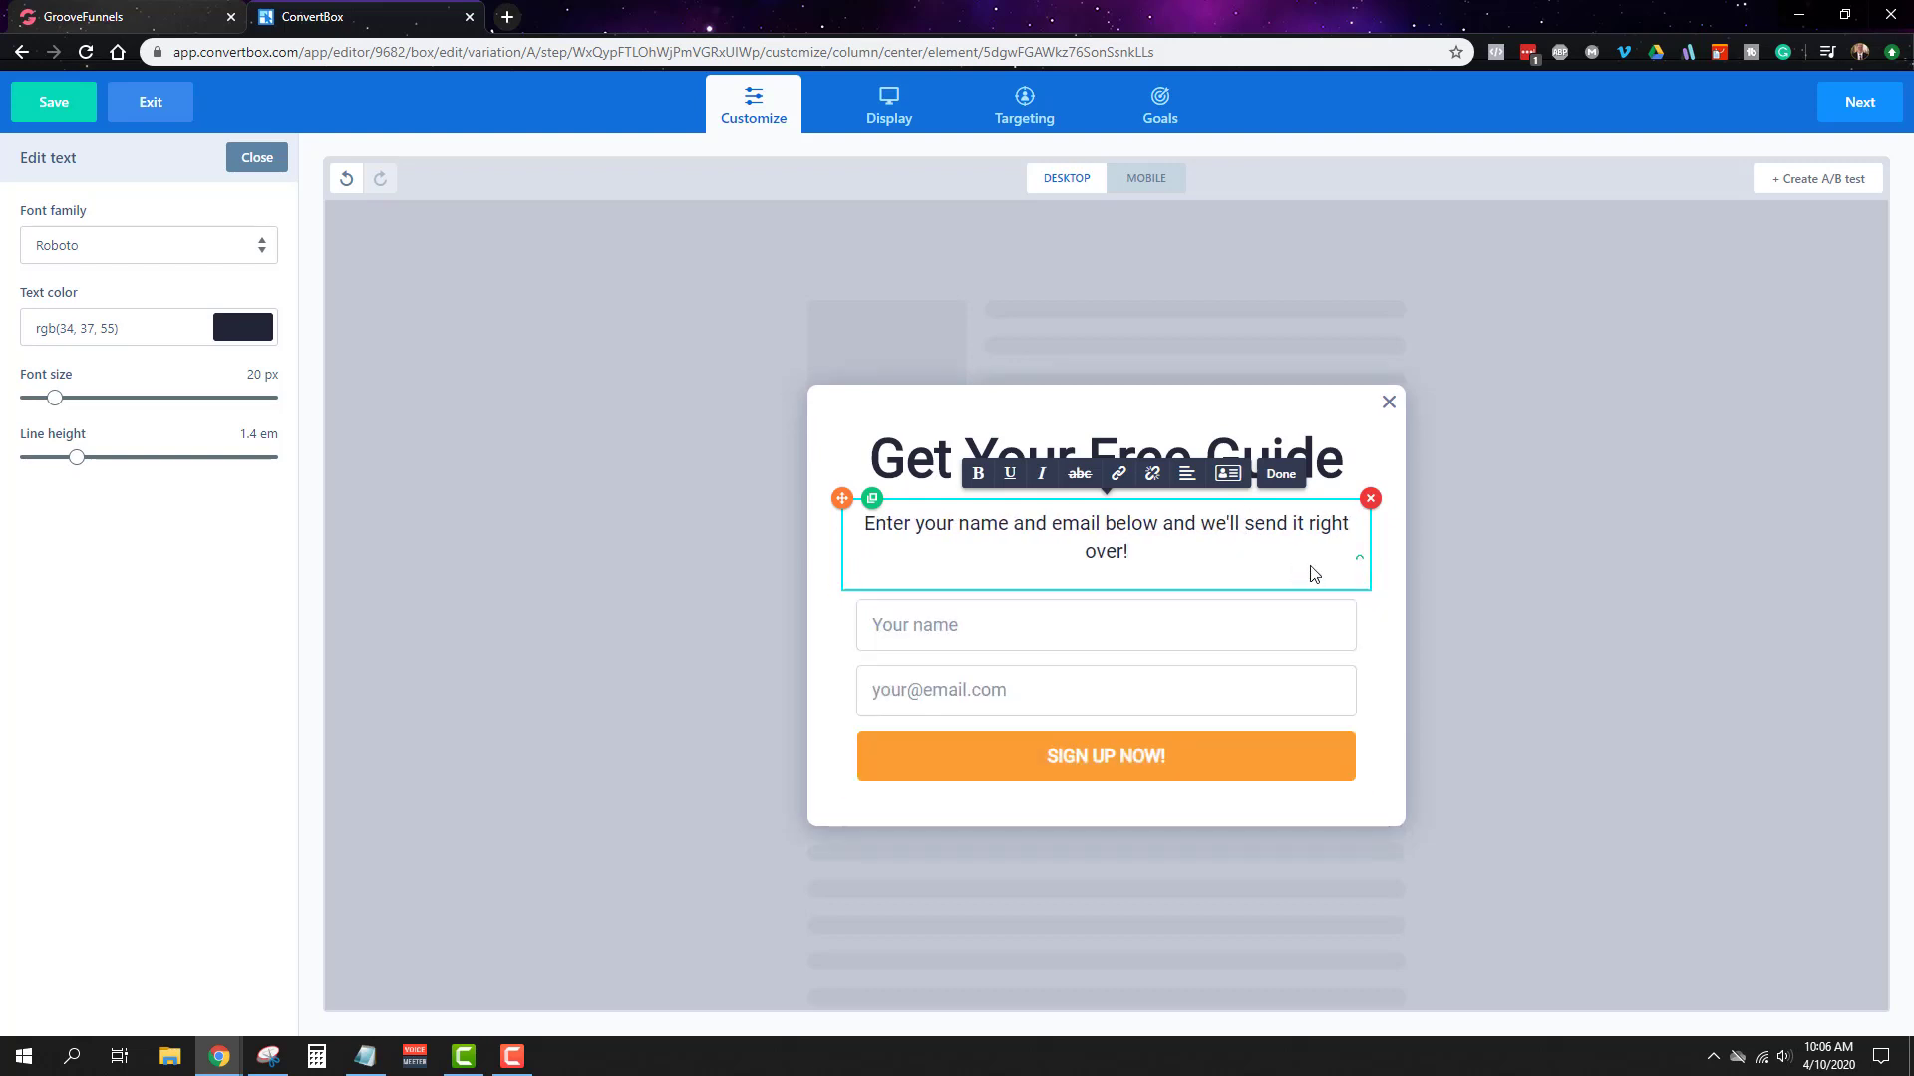
{"action": "key", "text": "BackSpace"}
{"action": "key", "text": "BackSpace"}
{"action": "key", "text": "BackSpace"}
{"action": "key", "text": "BackSpace"}
{"action": "key", "text": "BackSpace"}
{"action": "key", "text": "BackSpace"}
{"action": "key", "text": "BackSpace"}
{"action": "key", "text": "BackSpace"}
{"action": "key", "text": "BackSpace"}
{"action": "key", "text": "BackSpace"}
{"action": "key", "text": "BackSpace"}
{"action": "key", "text": "BackSpace"}
{"action": "key", "text": "BackSpace"}
{"action": "key", "text": "BackSpace"}
{"action": "key", "text": "BackSpace"}
{"action": "key", "text": "BackSpace"}
{"action": "key", "text": "BackSpace"}
{"action": "key", "text": "BackSpace"}
{"action": "key", "text": "BackSpace"}
{"action": "key", "text": "BackSpace"}
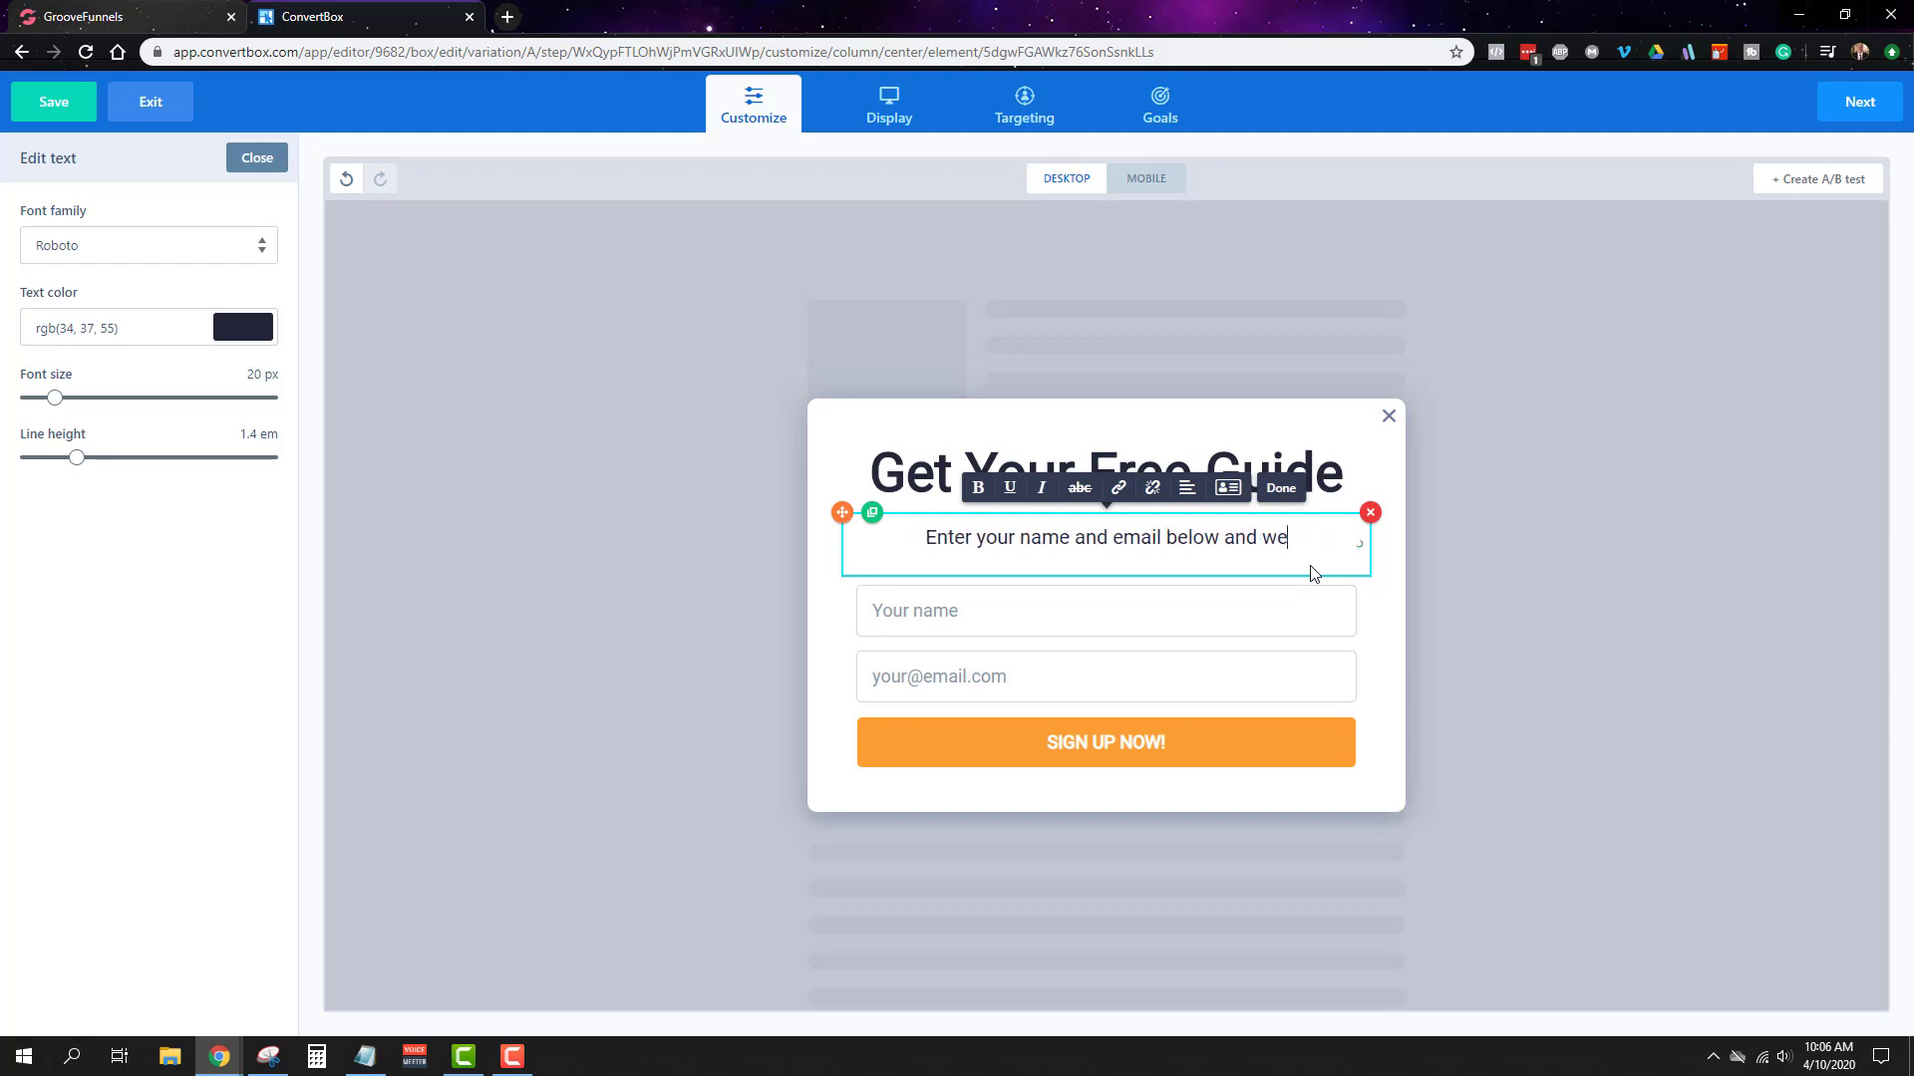
{"action": "key", "text": "BackSpace"}
{"action": "key", "text": "BackSpace"}
{"action": "key", "text": "BackSpace"}
{"action": "key", "text": "BackSpace"}
{"action": "key", "text": "BackSpace"}
{"action": "key", "text": "BackSpace"}
{"action": "key", "text": "BackSpace"}
{"action": "type", "text": ":"}
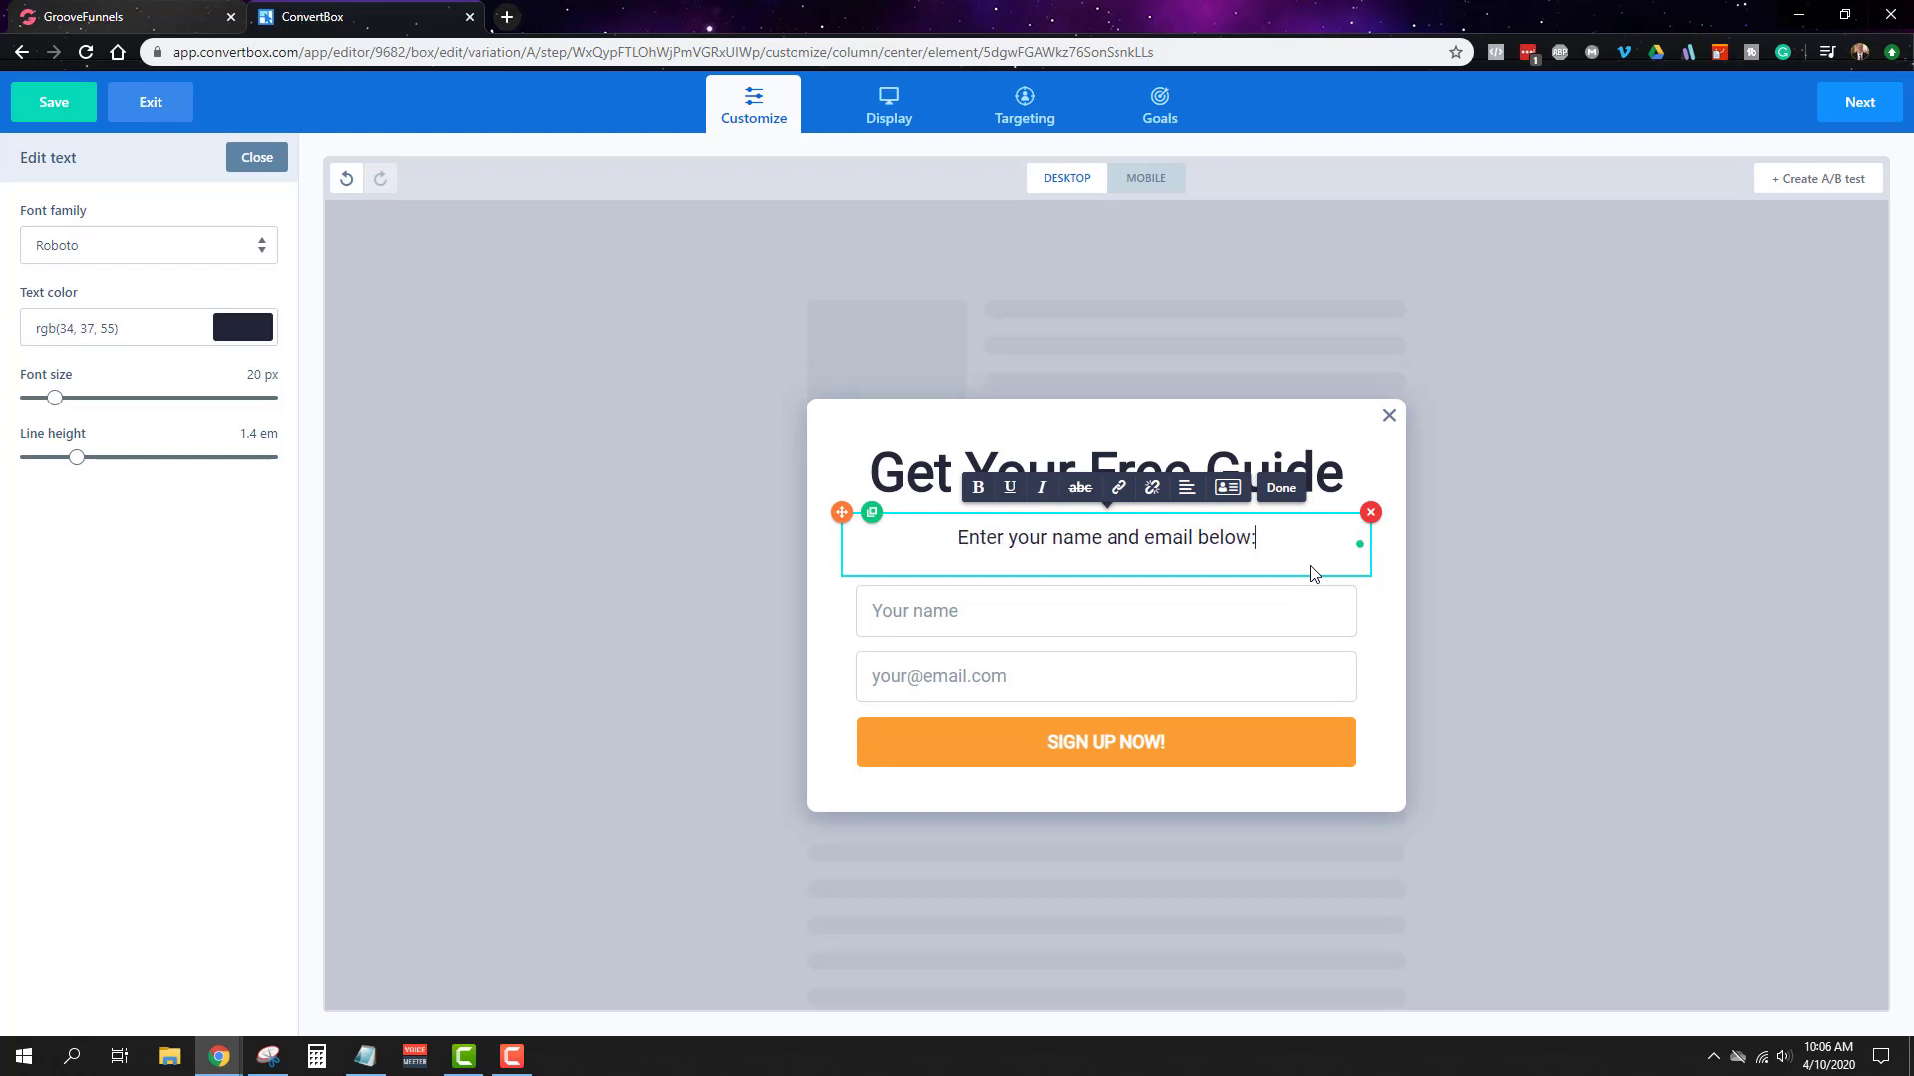
{"action": "left_click", "coordinate": [1266, 715]}
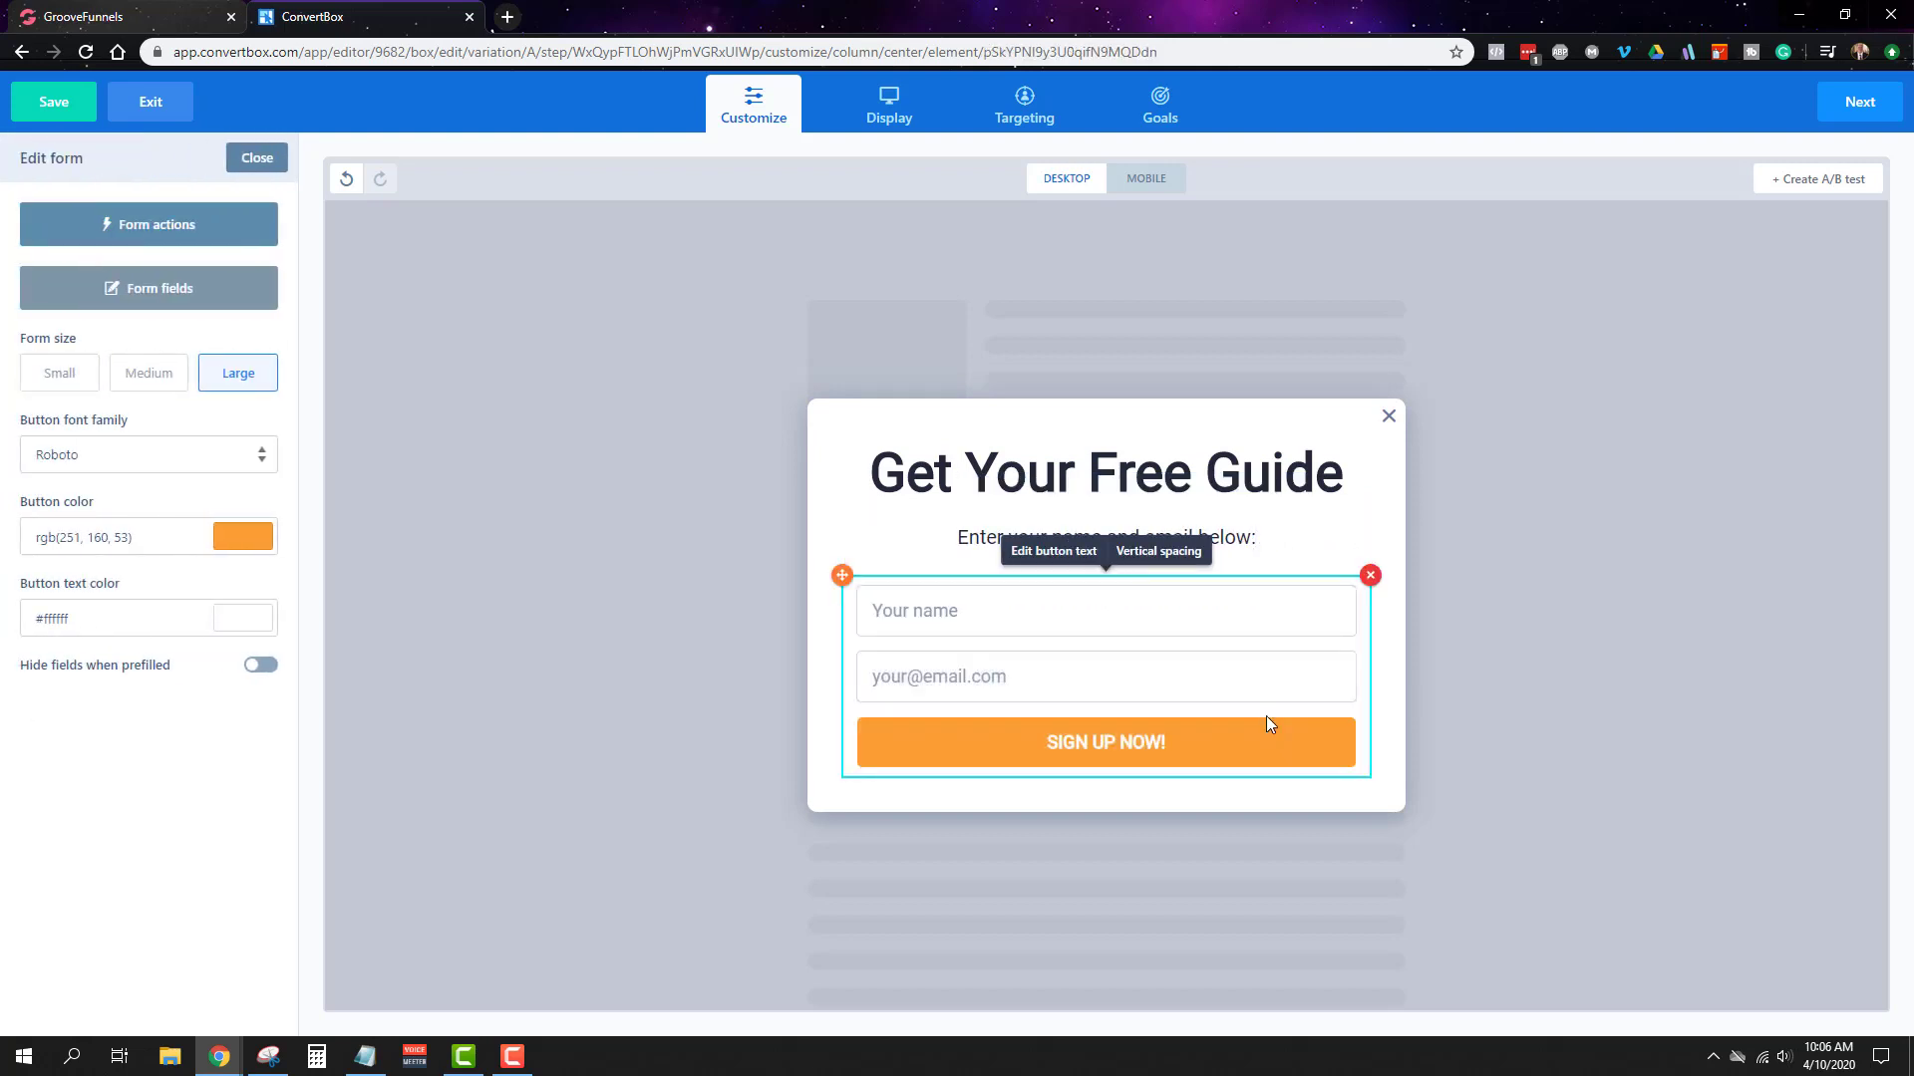
- Make the form button red (#fe4a49) and relabel it 'Download Now!'
{"action": "left_click", "coordinate": [253, 544]}
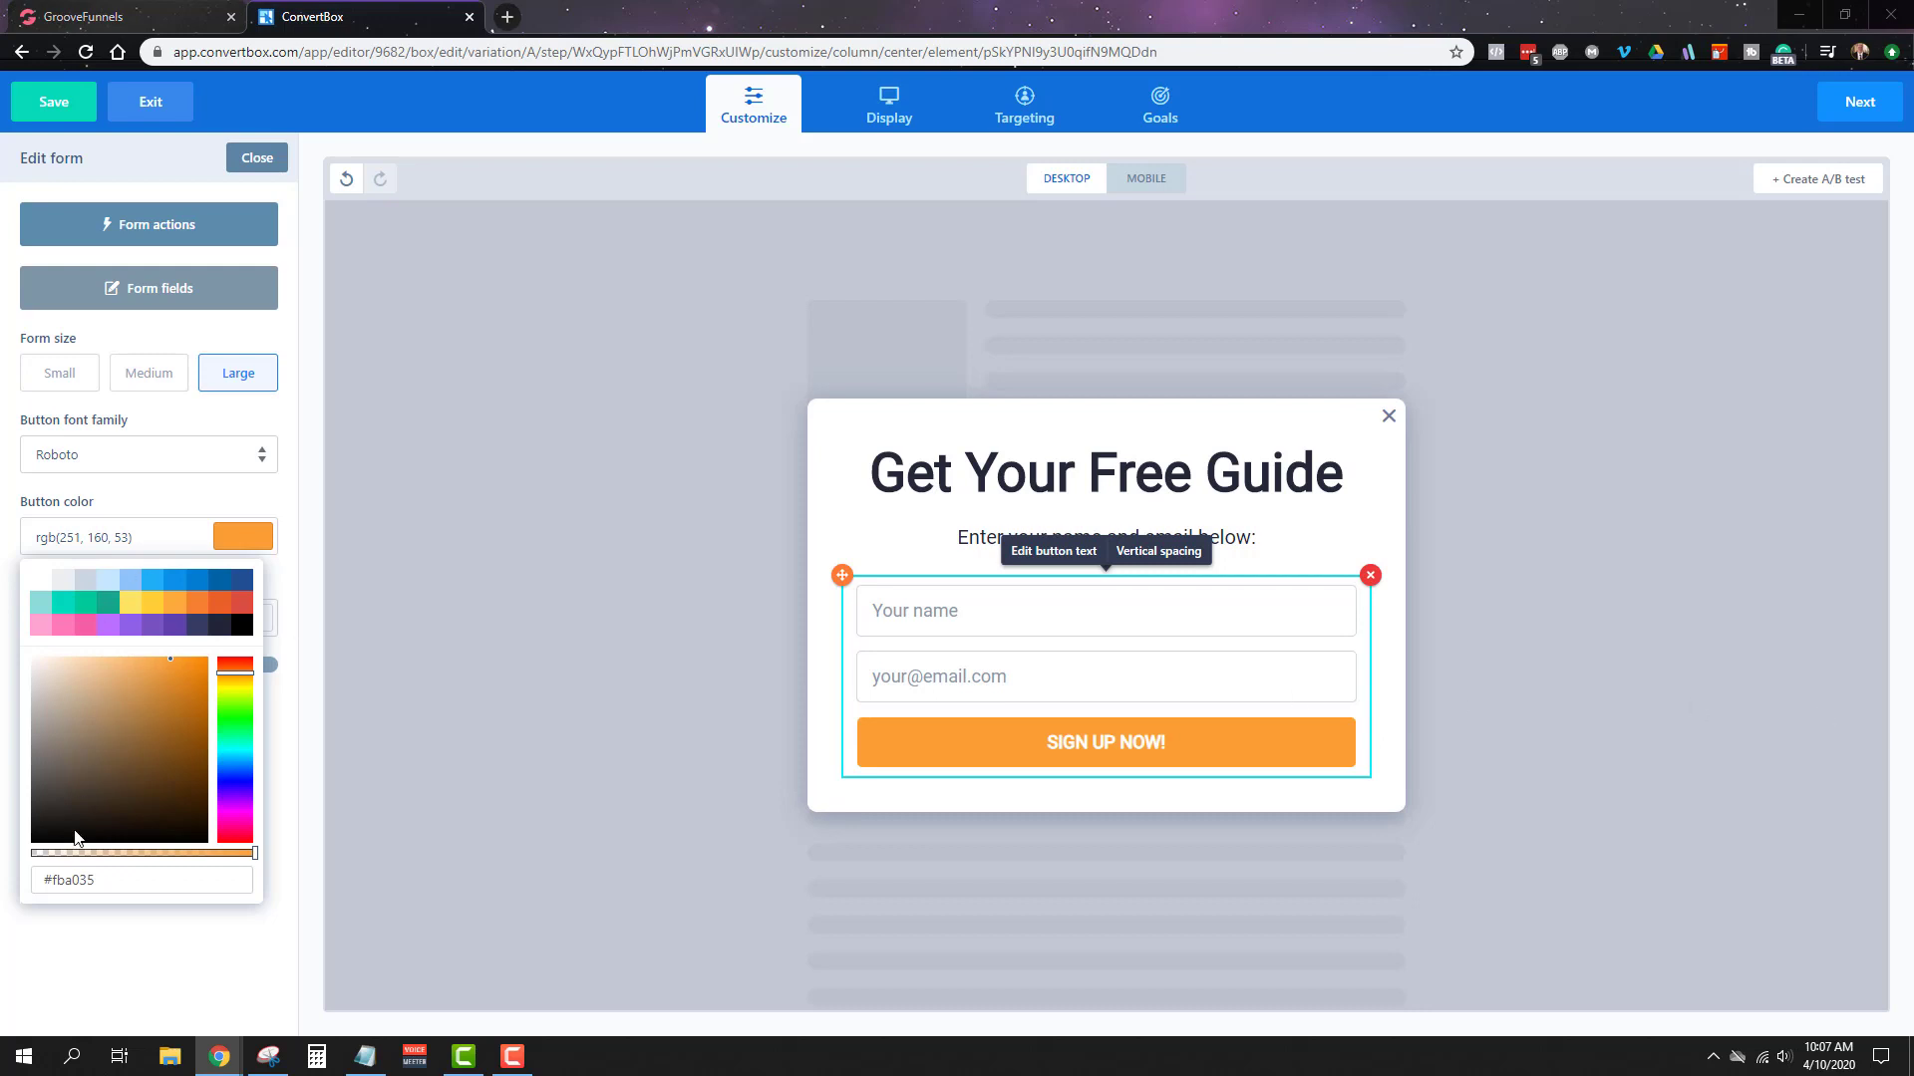
{"action": "double_click", "coordinate": [93, 883]}
{"action": "type", "text": "fe4a49"}
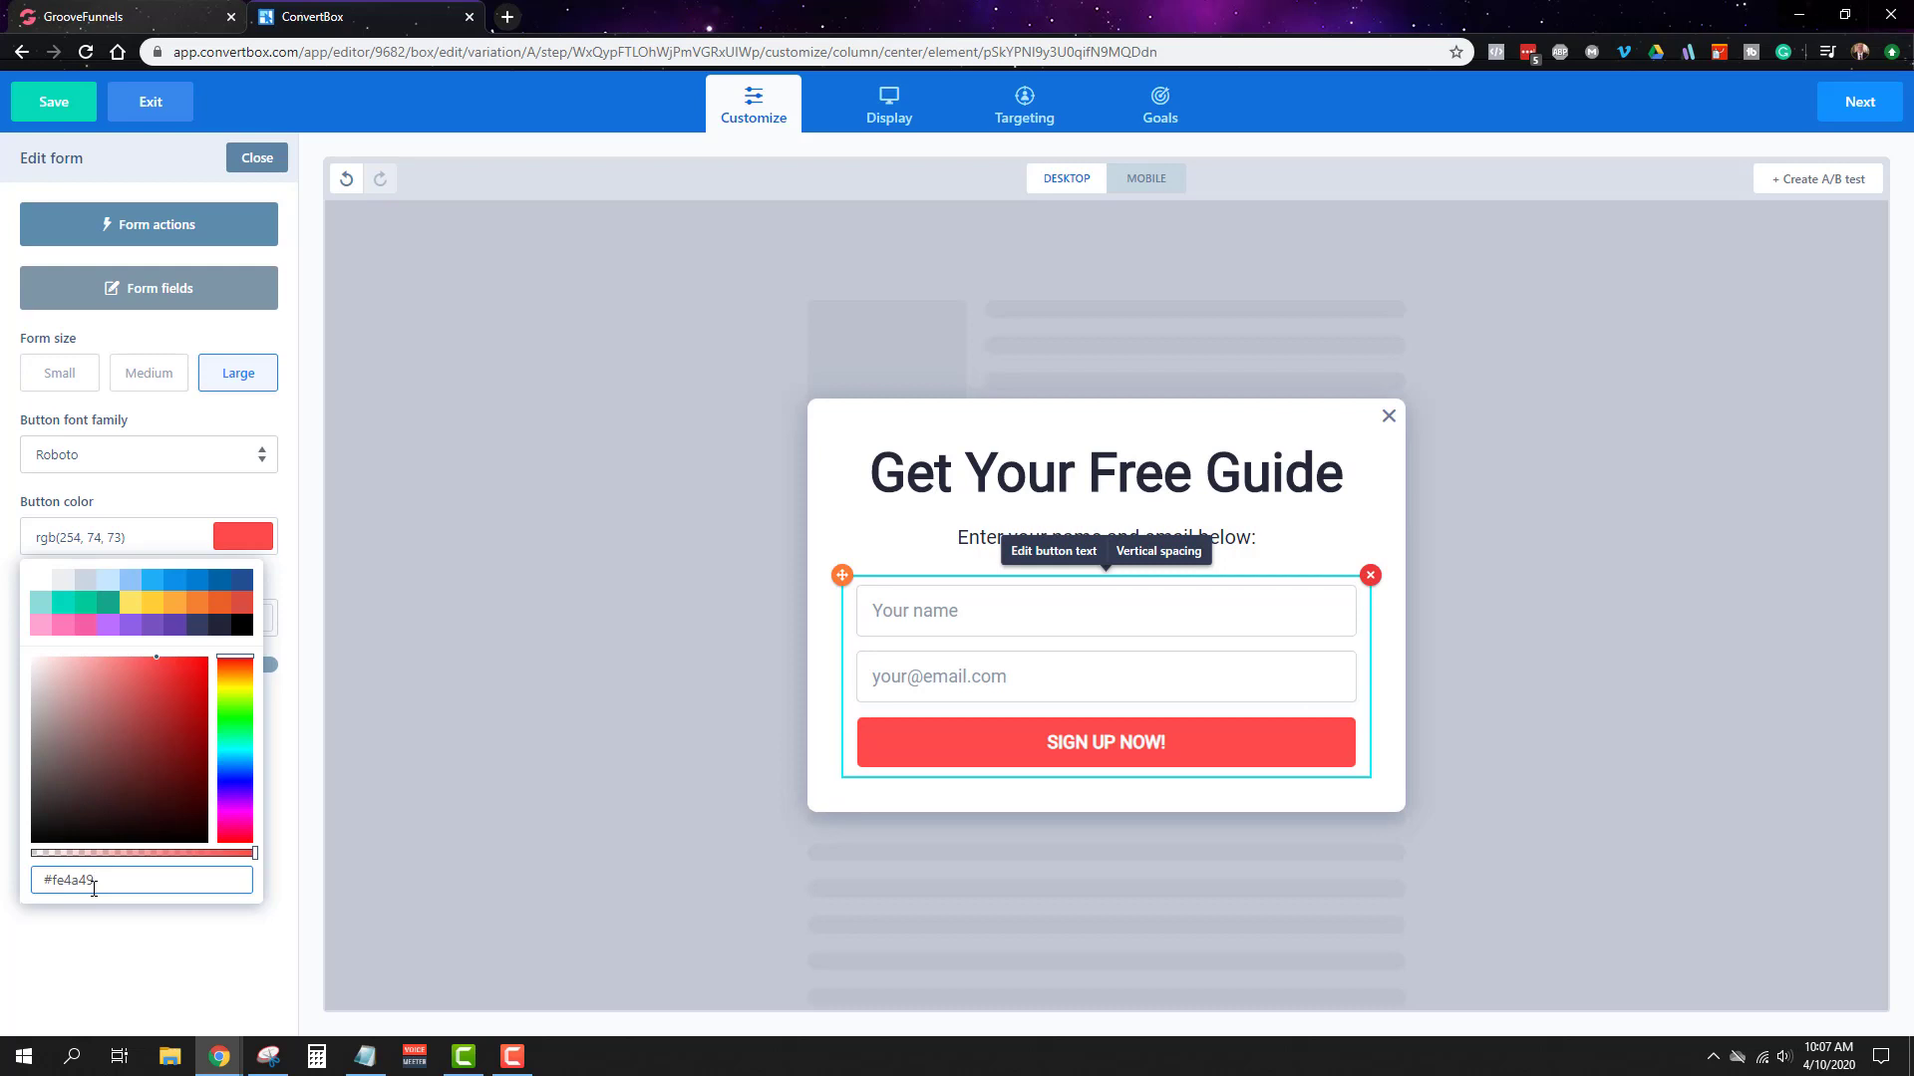
{"action": "left_click", "coordinate": [1080, 741]}
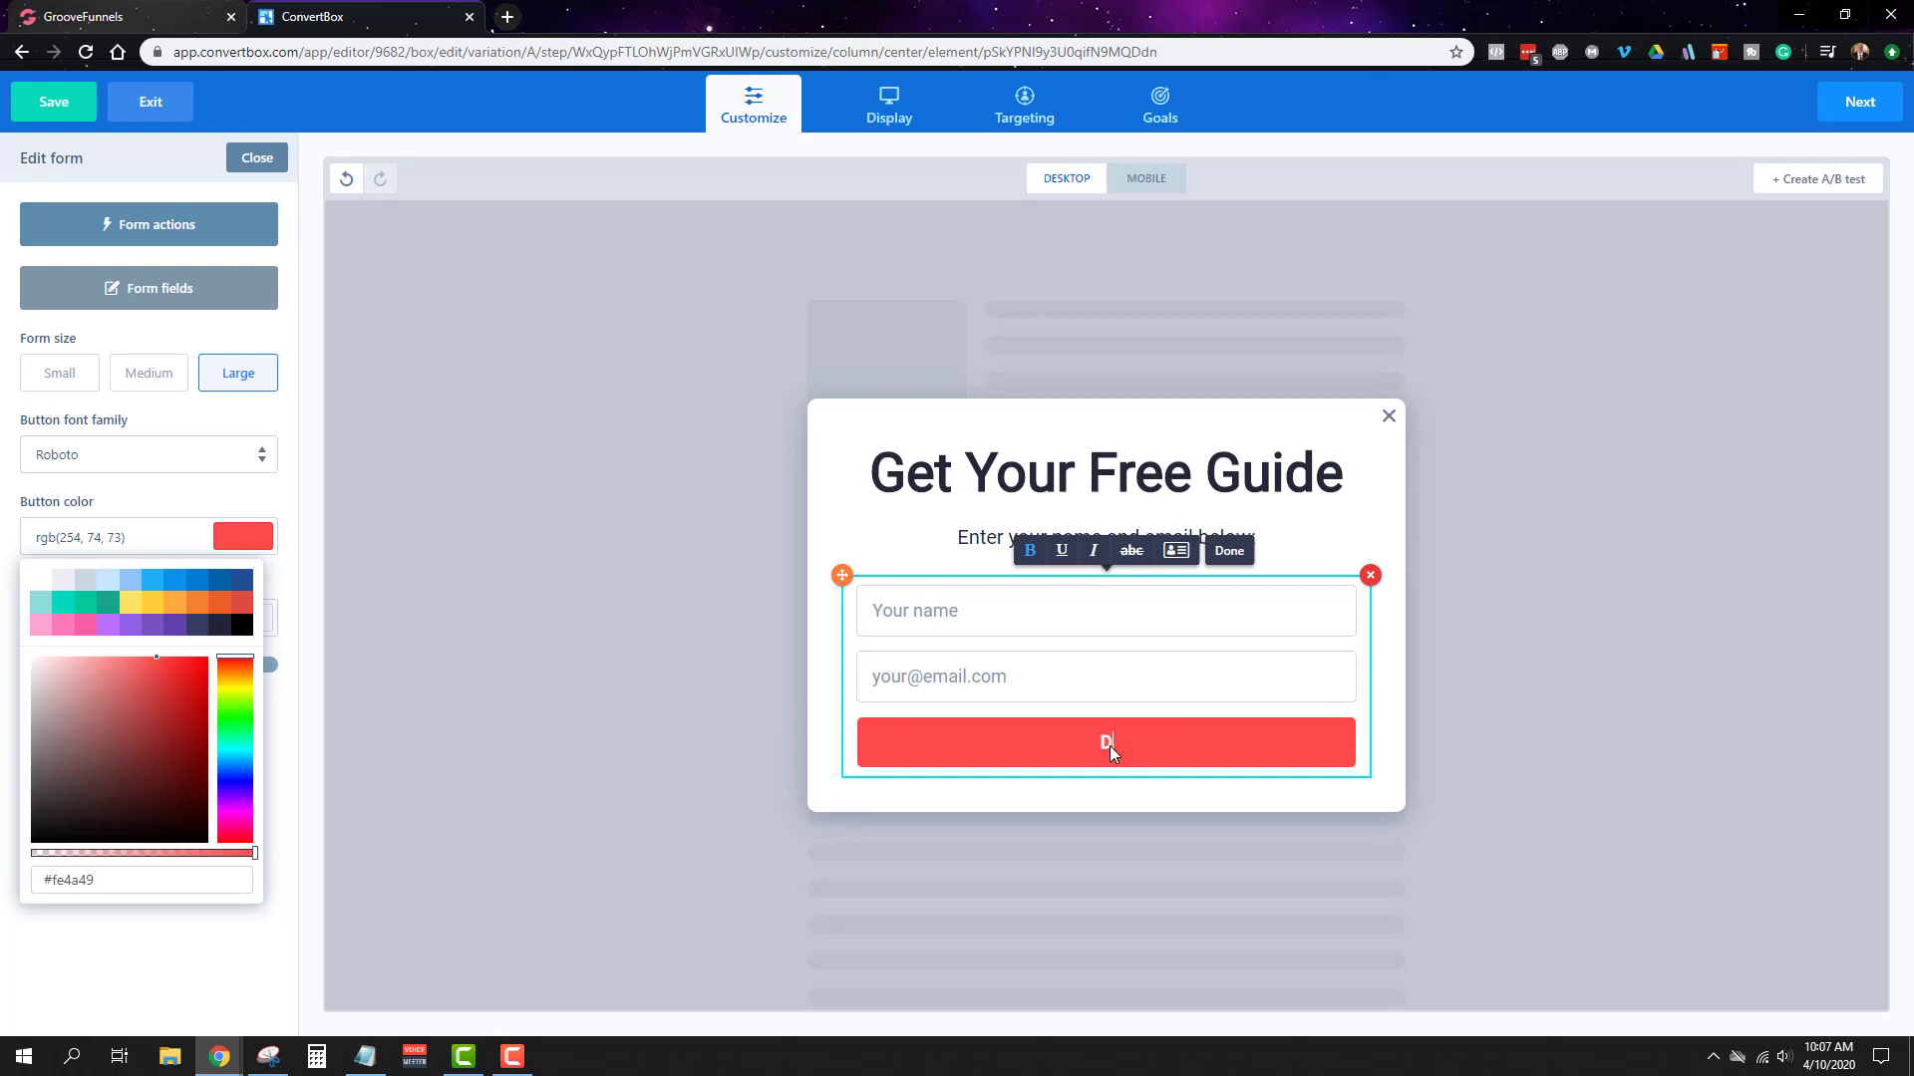
{"action": "type", "text": "Download Now!"}
{"action": "left_click", "coordinate": [1229, 551]}
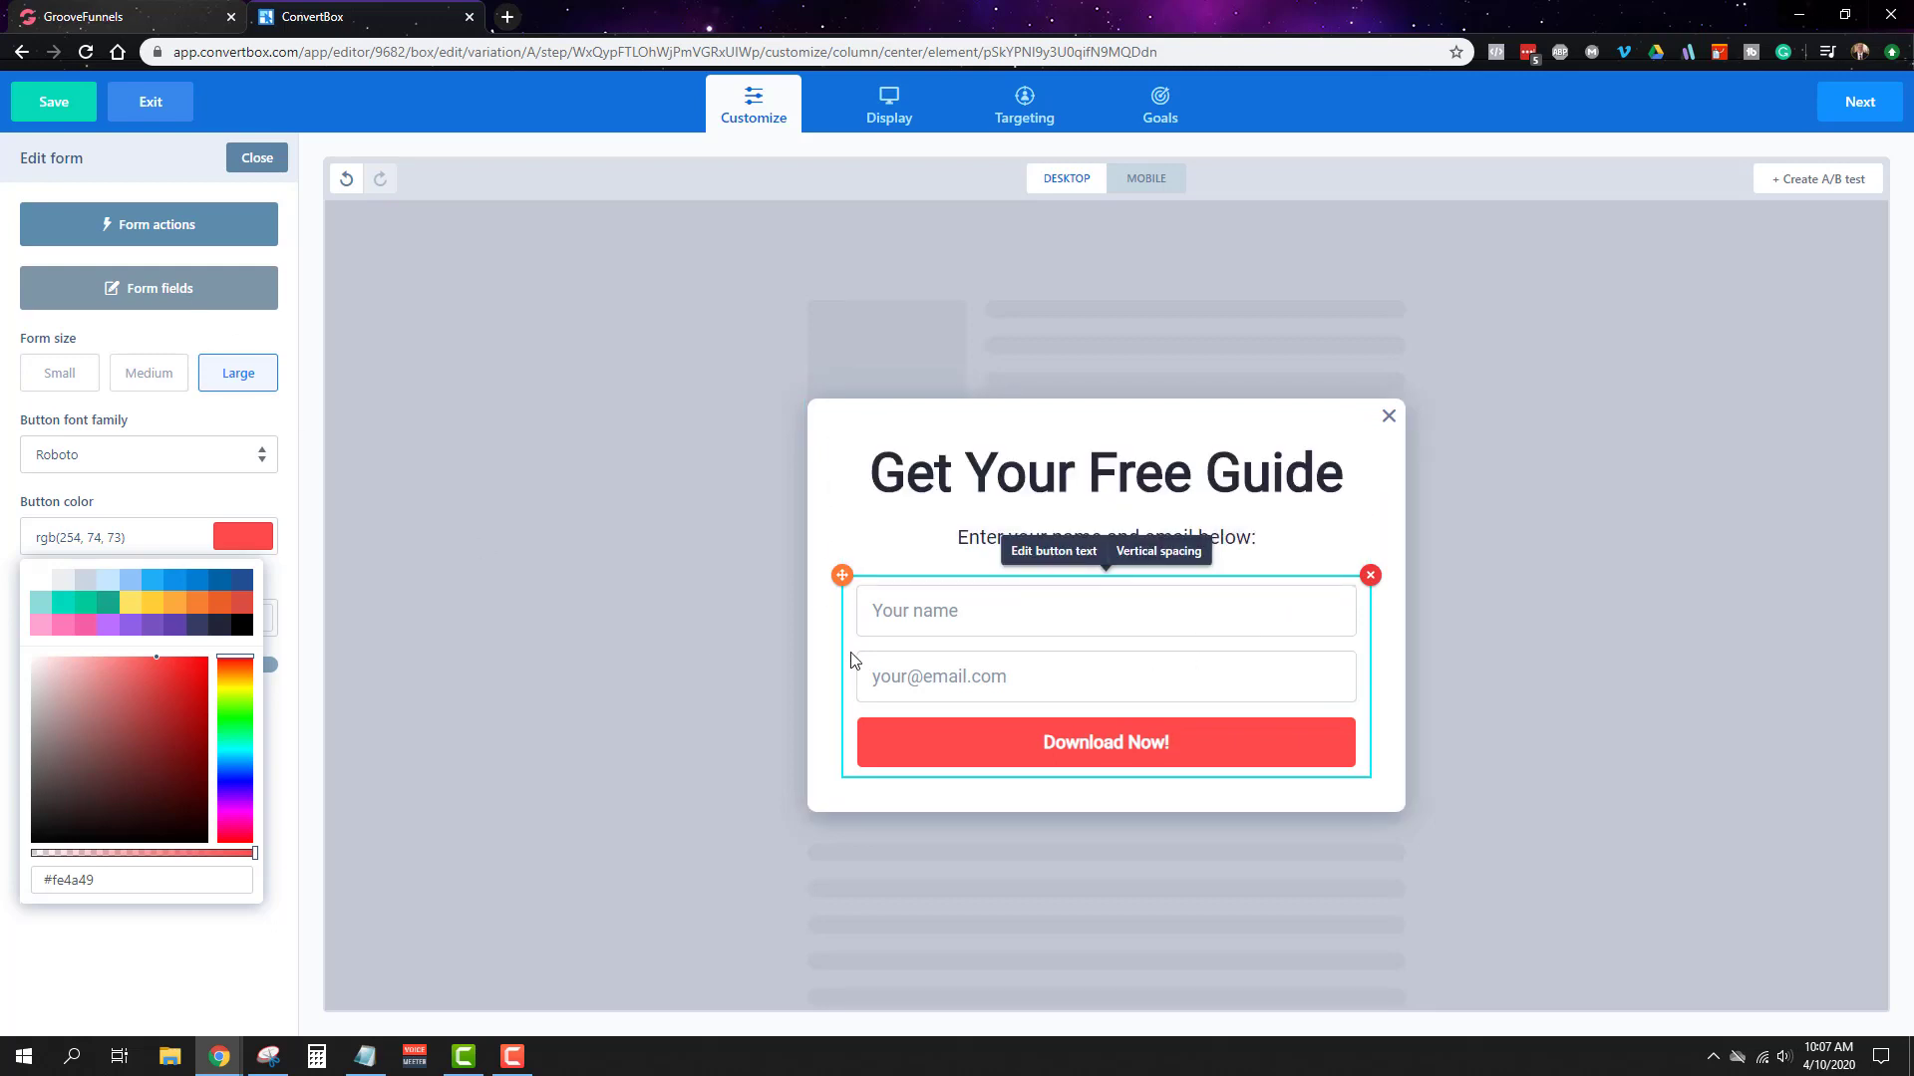
{"action": "left_click", "coordinate": [817, 503]}
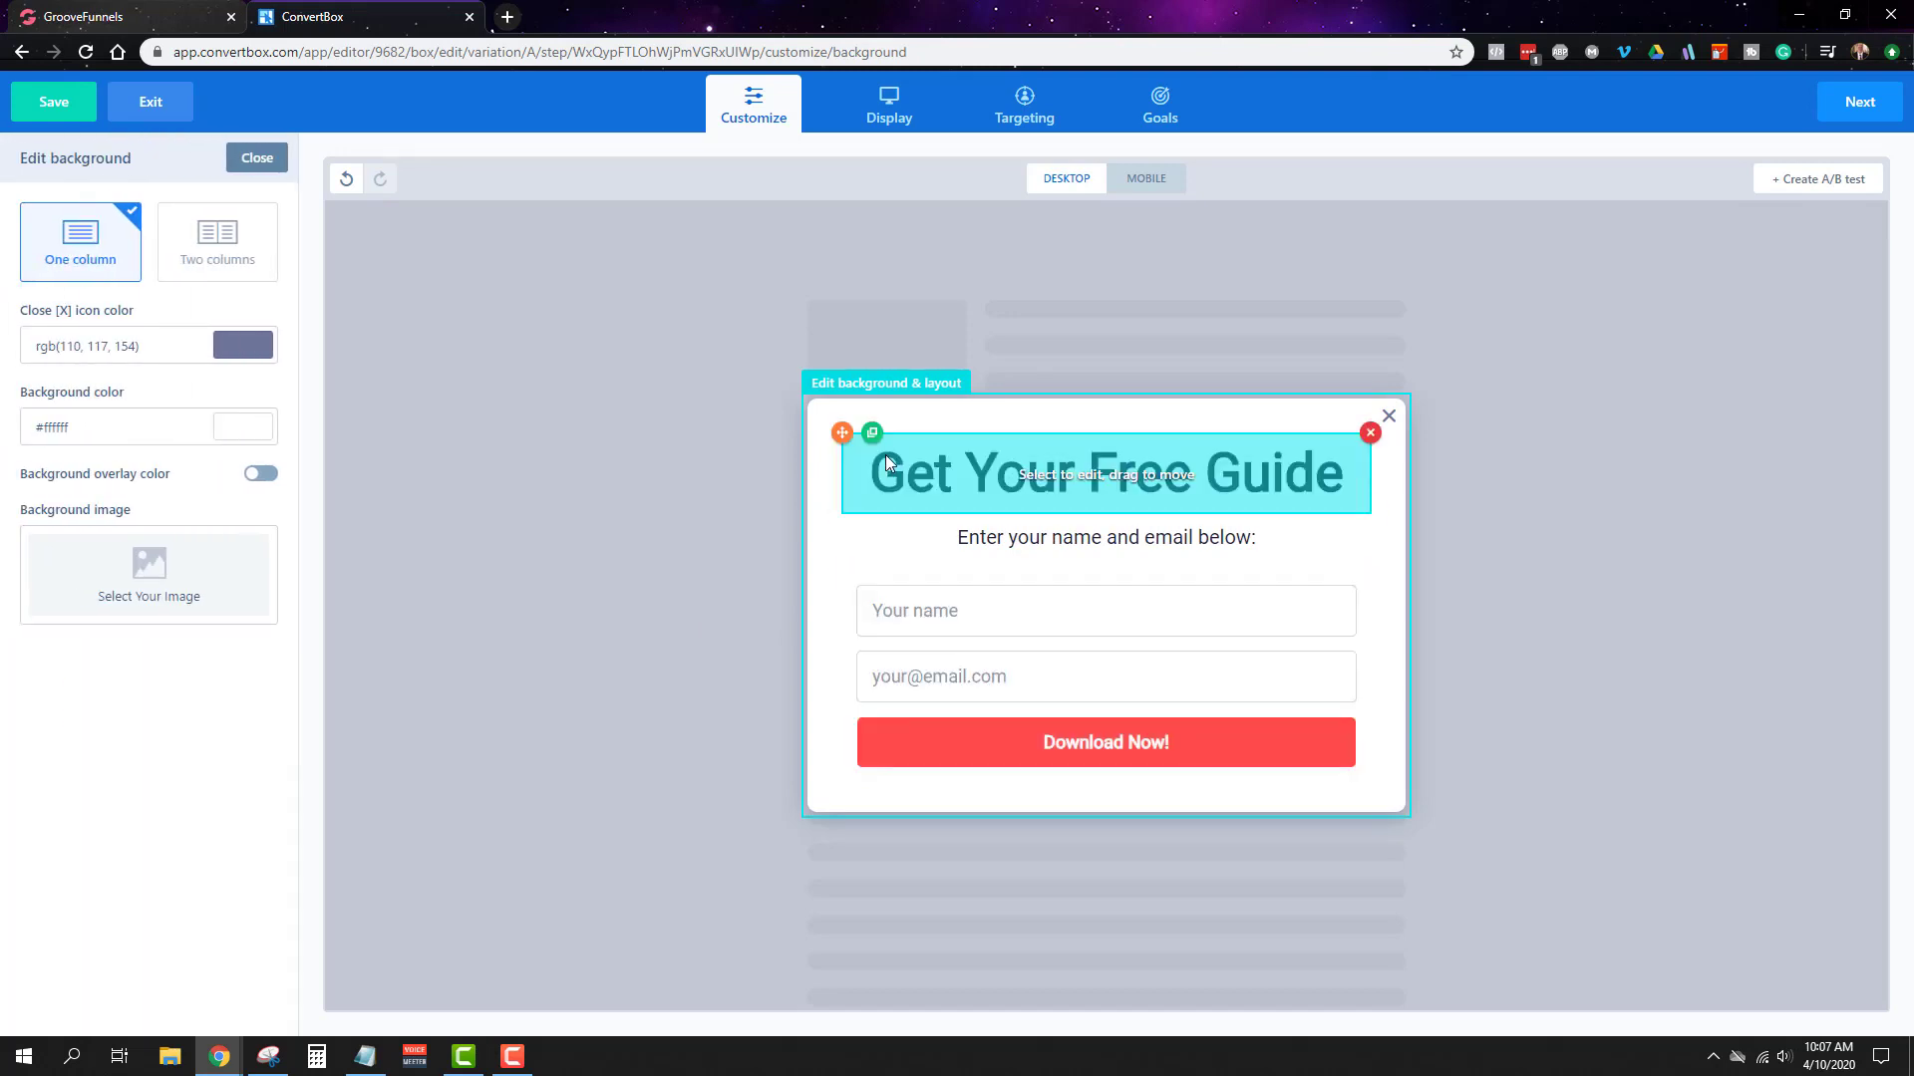
{"action": "left_click", "coordinate": [959, 626]}
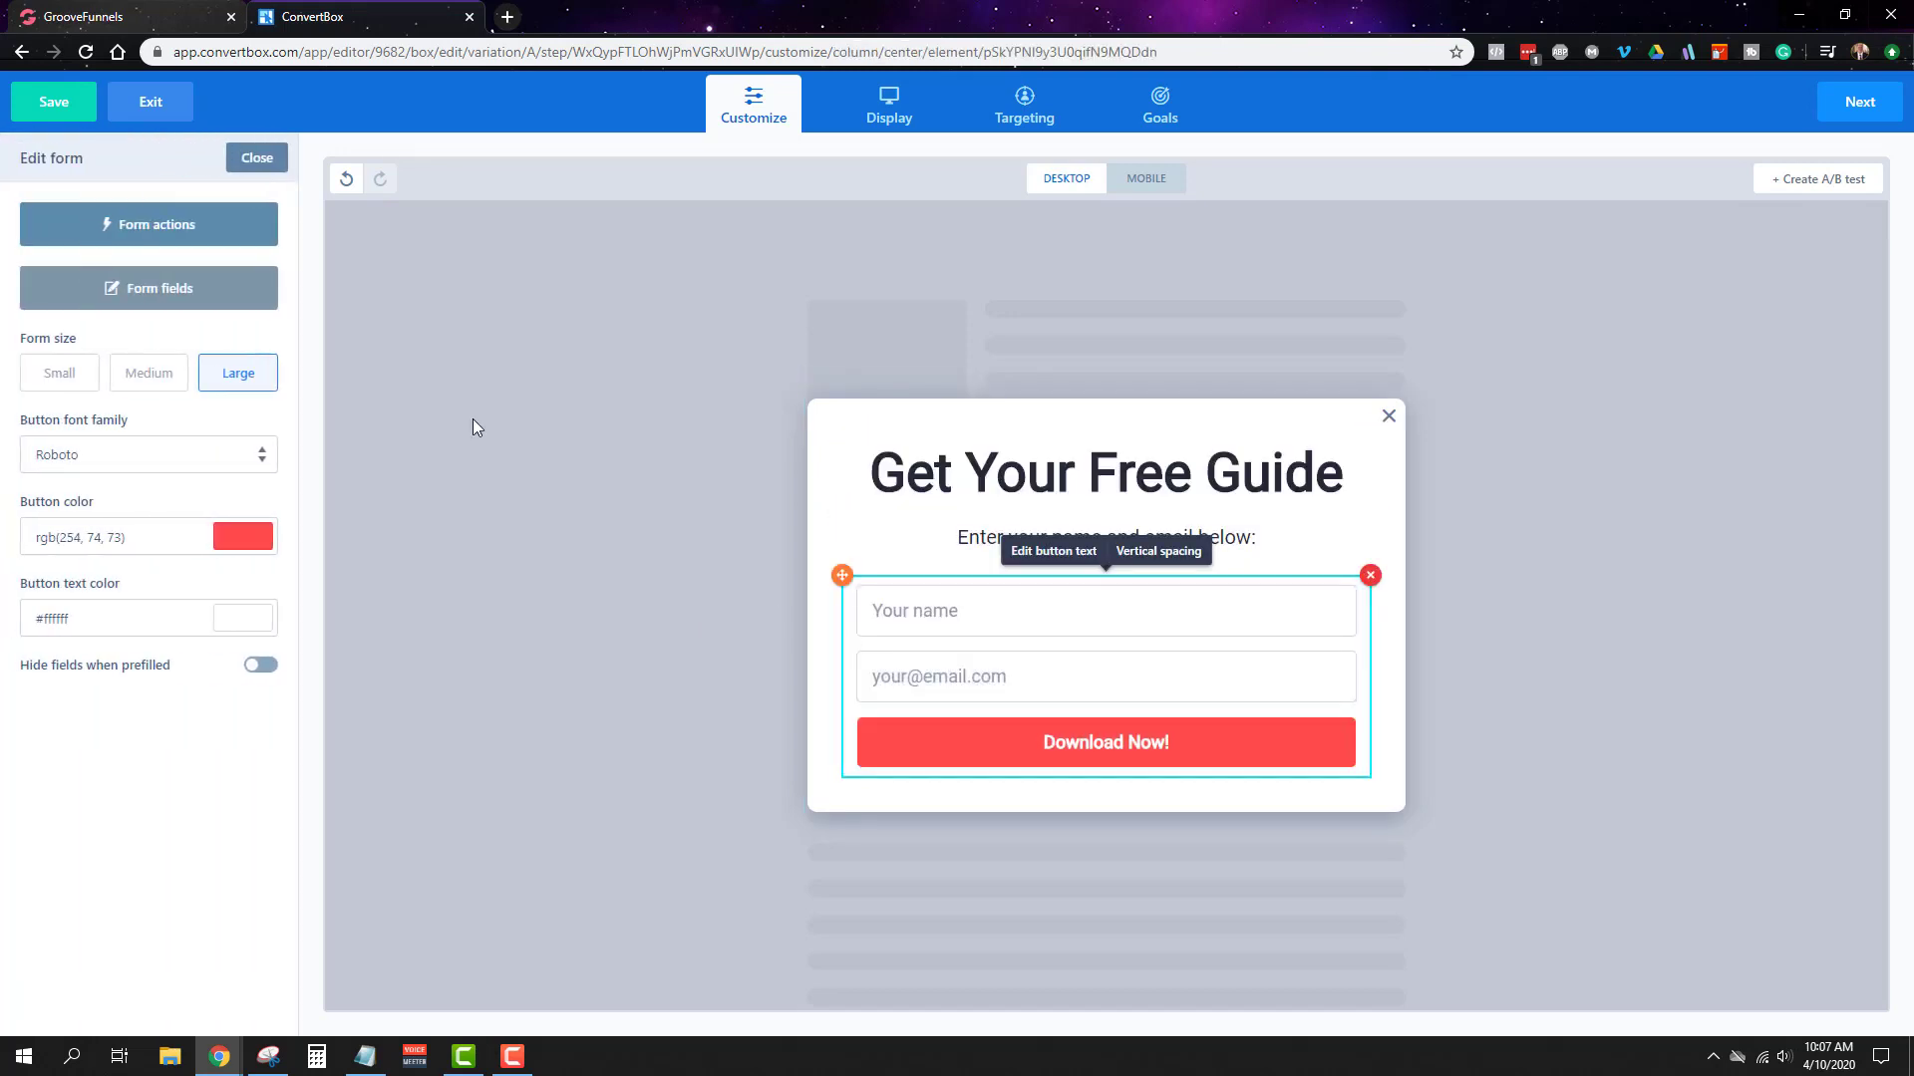
- Set the form's on-submit action to Redirect to url
{"action": "left_click", "coordinate": [137, 231]}
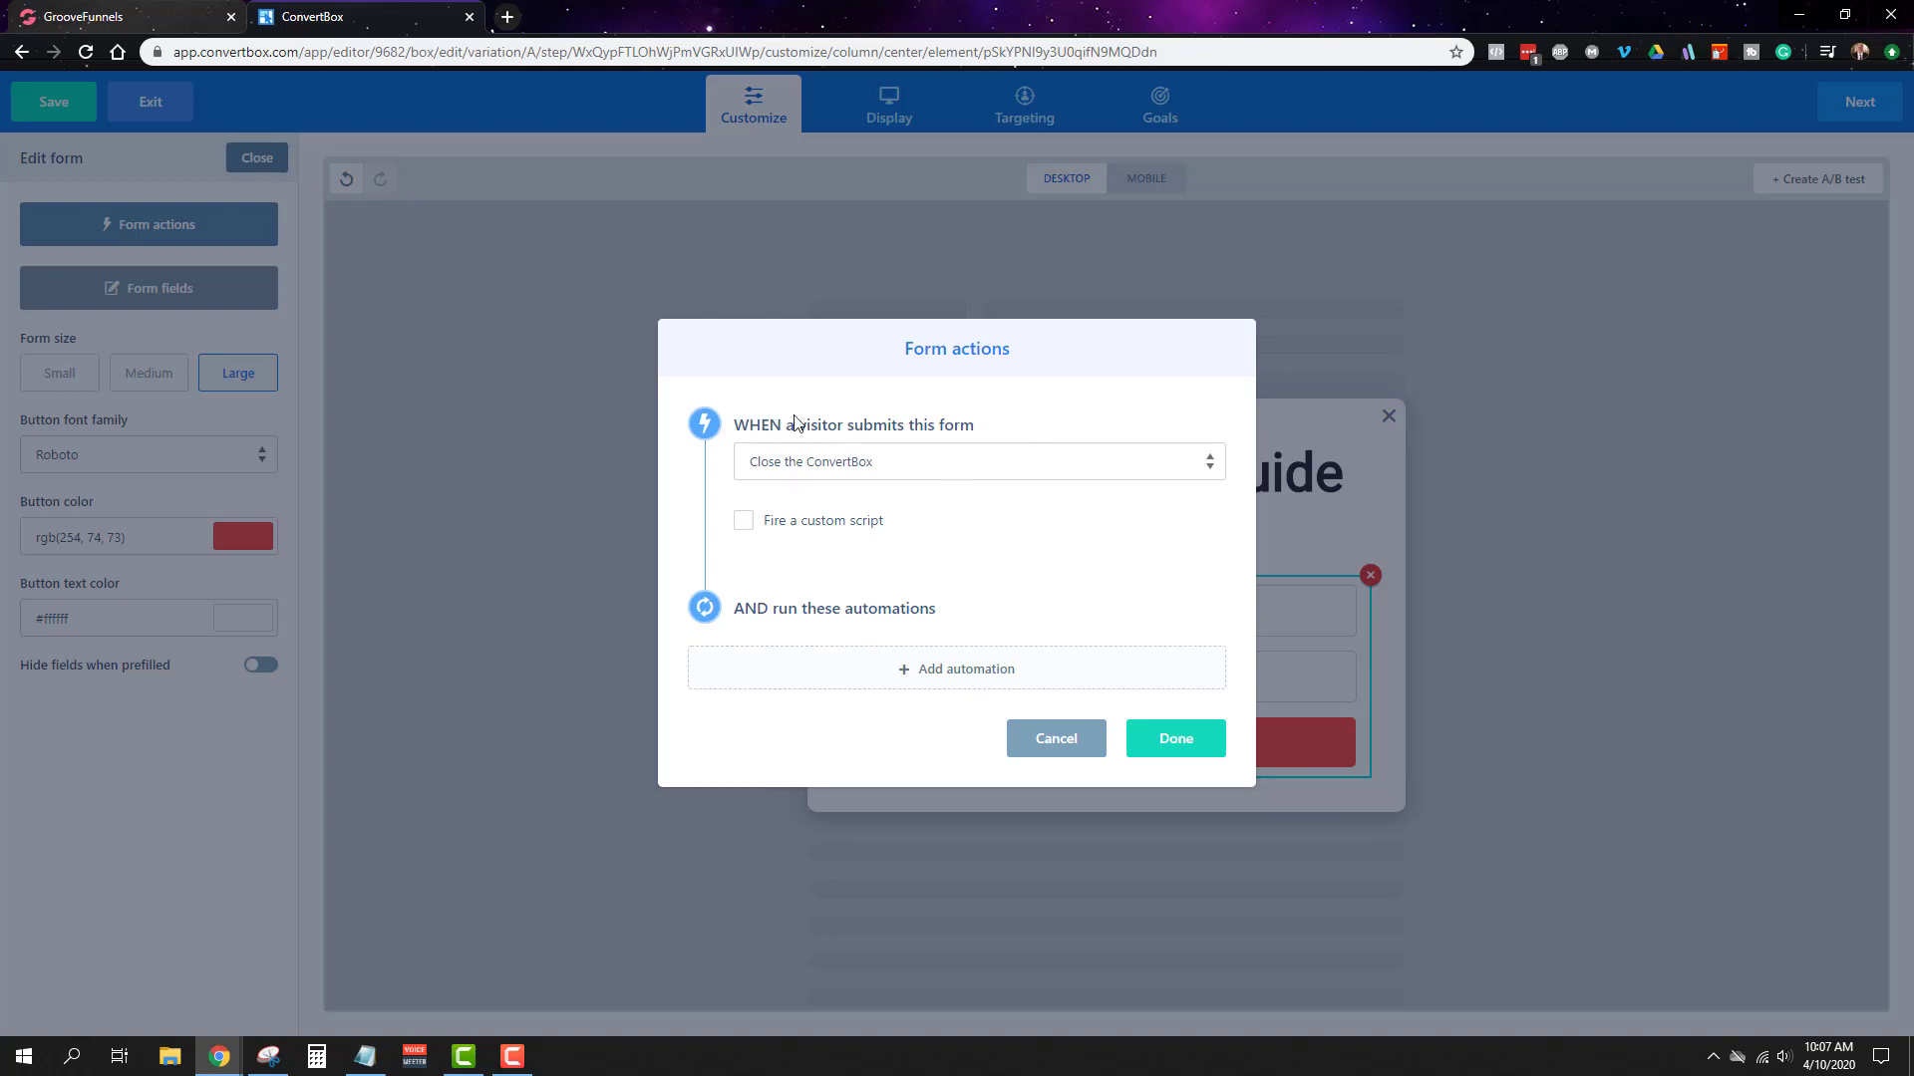
{"action": "left_click", "coordinate": [971, 471]}
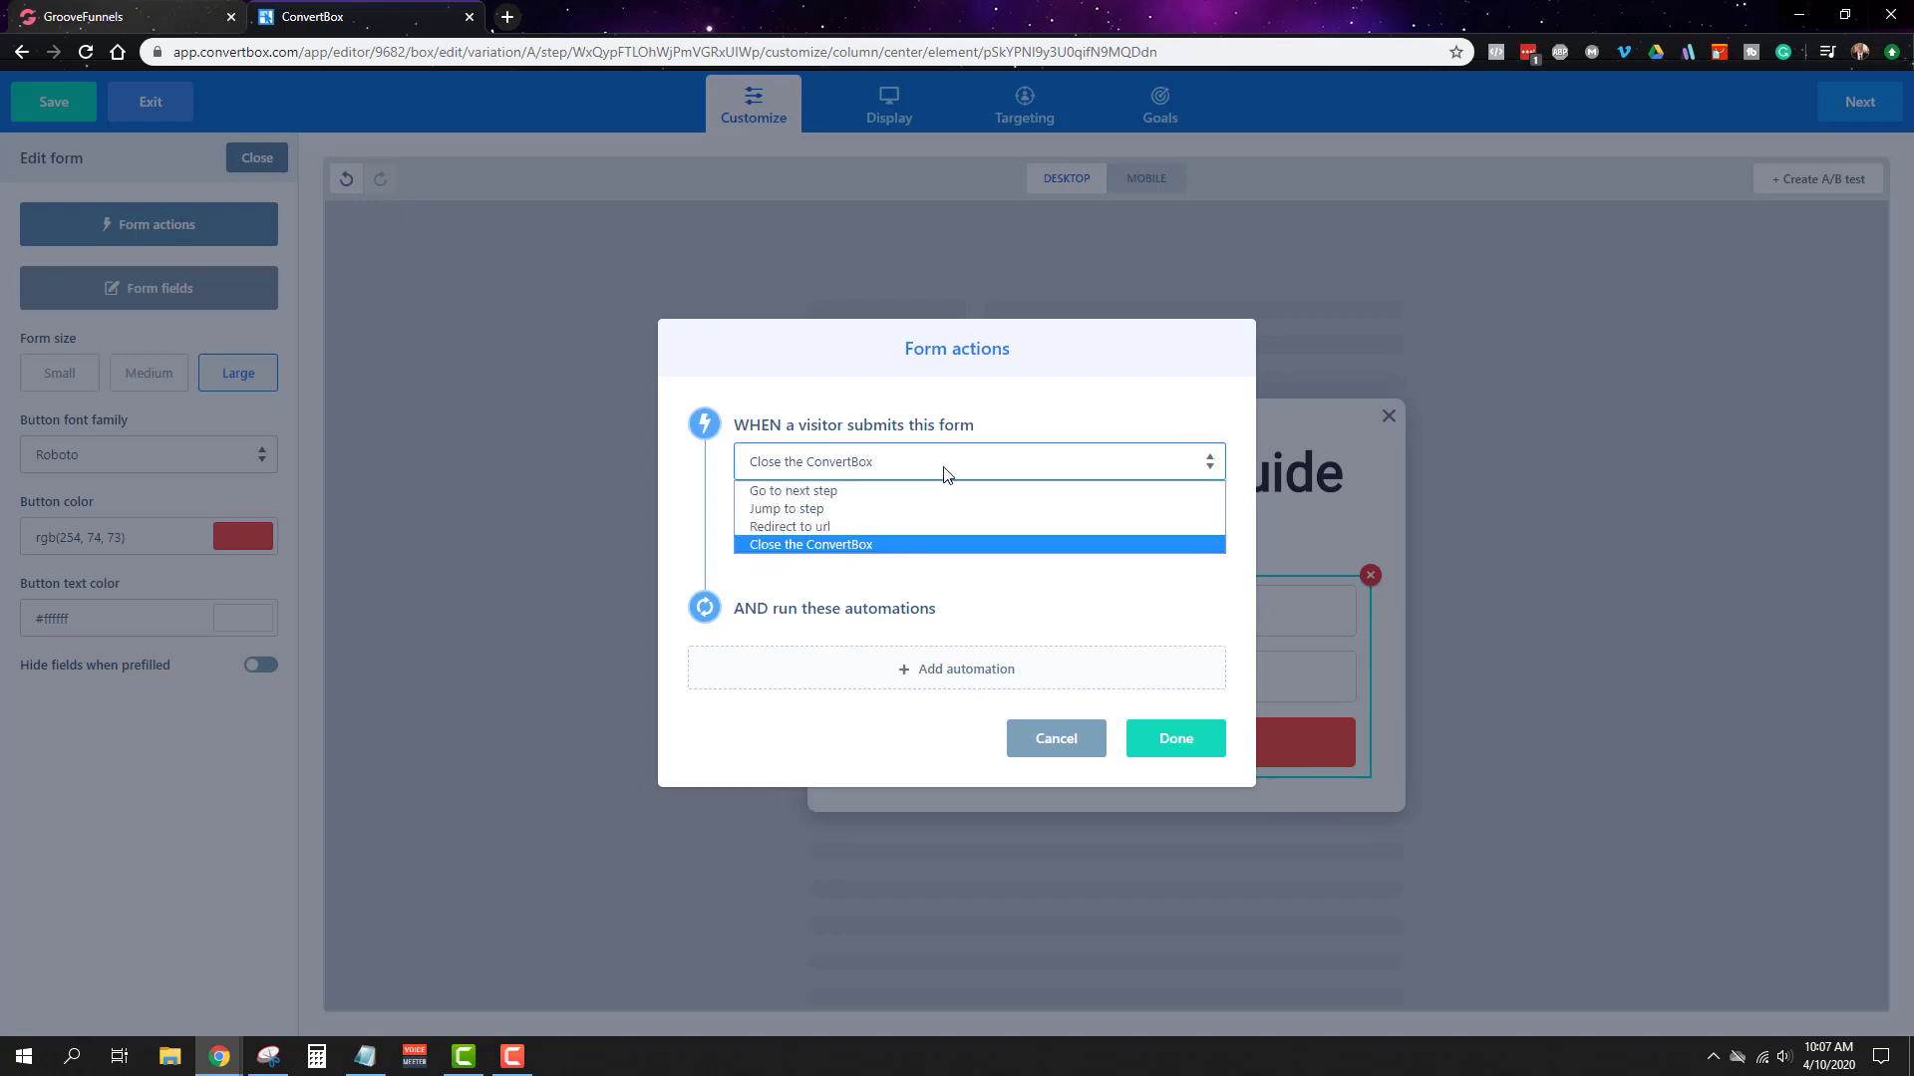
{"action": "left_click", "coordinate": [939, 526]}
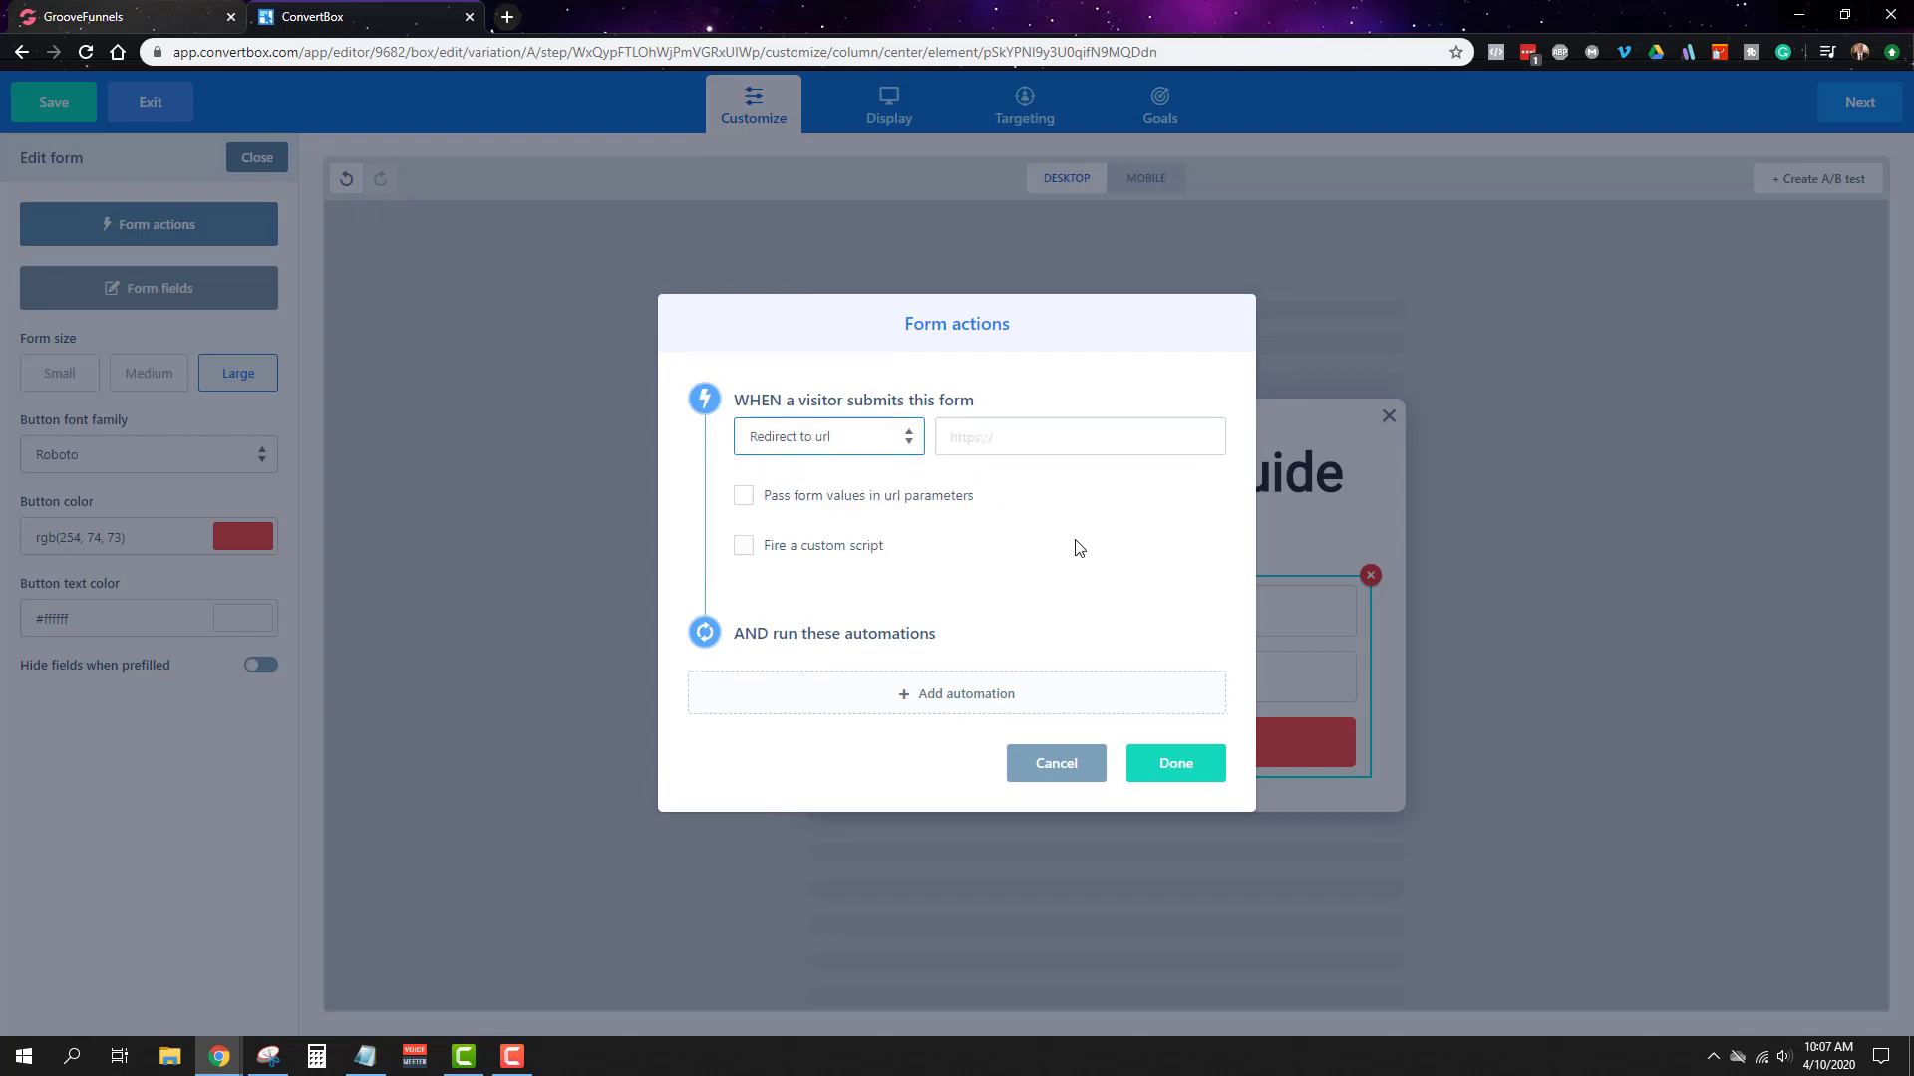
- Add a new Blank Canvas page, Page 2, to the GroovePages site
{"action": "left_click", "coordinate": [169, 9]}
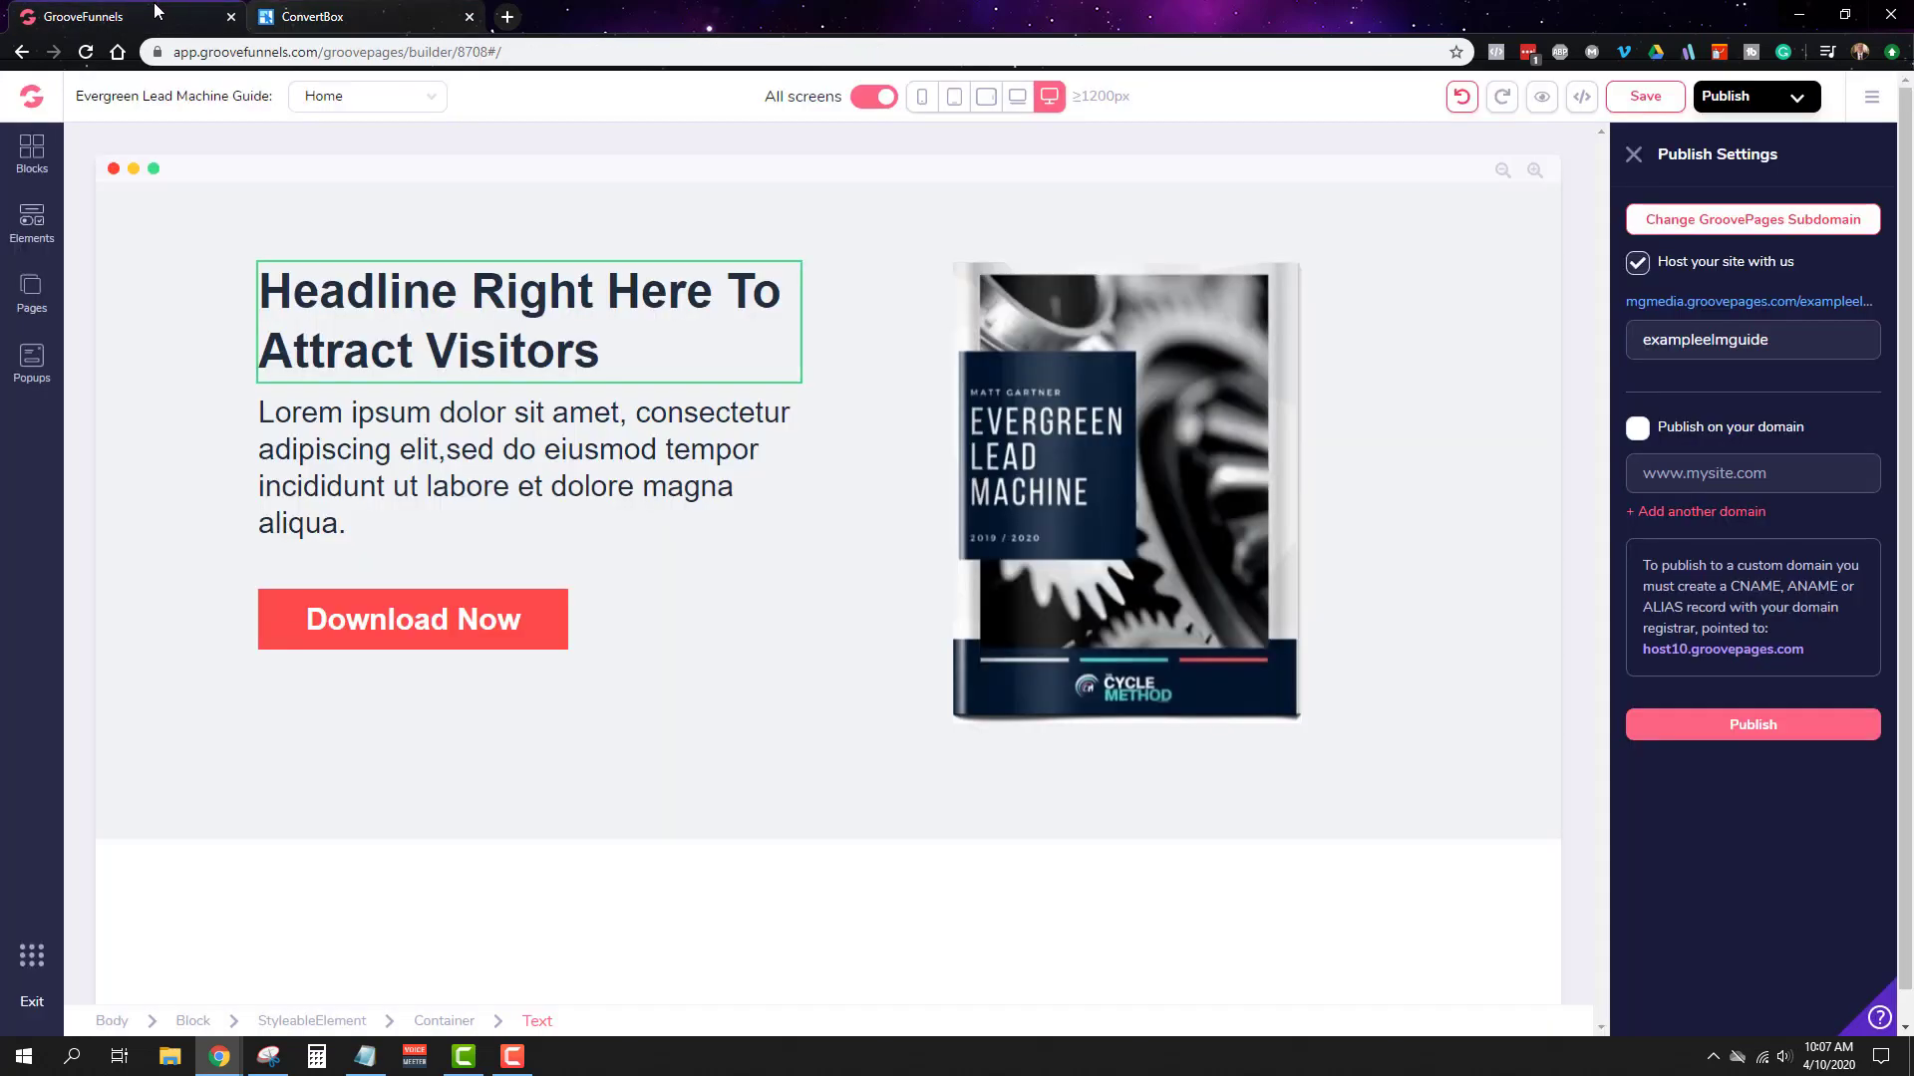
{"action": "left_click", "coordinate": [174, 295]}
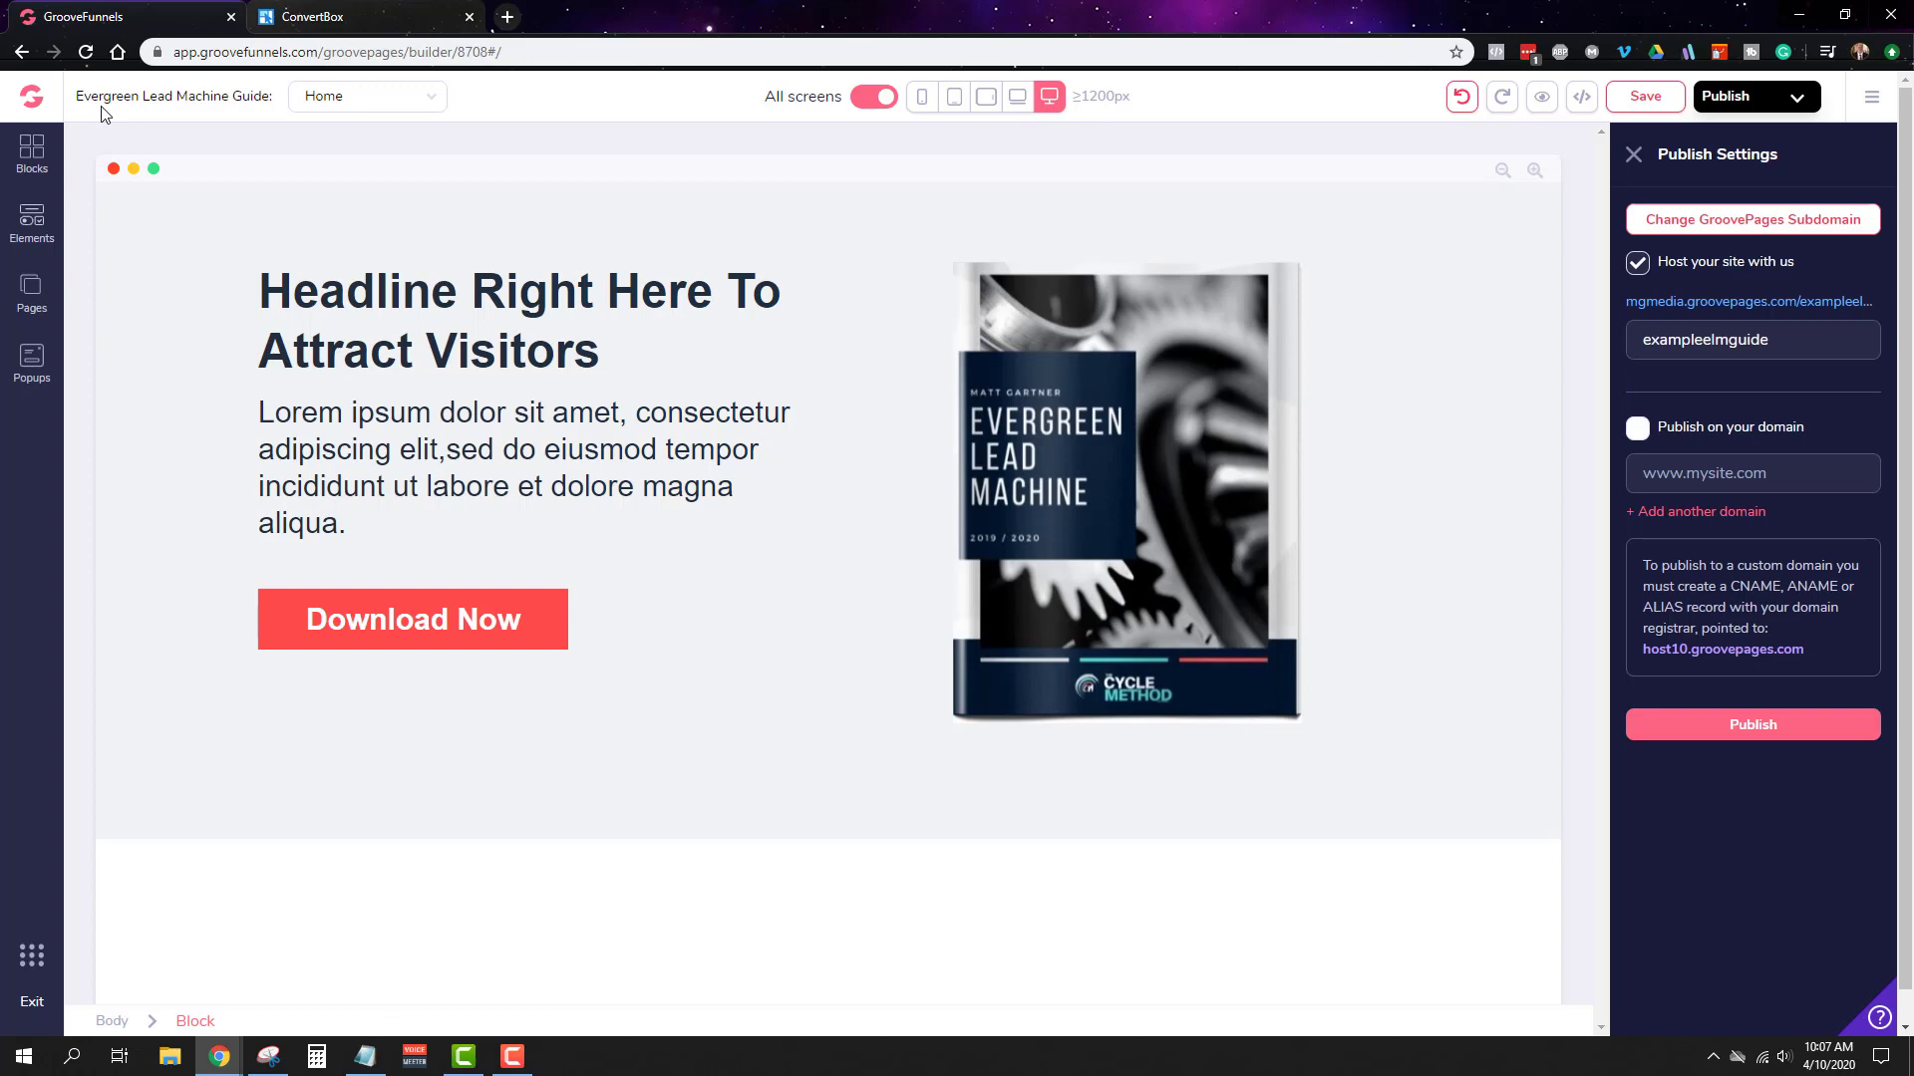
{"action": "left_click", "coordinate": [38, 317]}
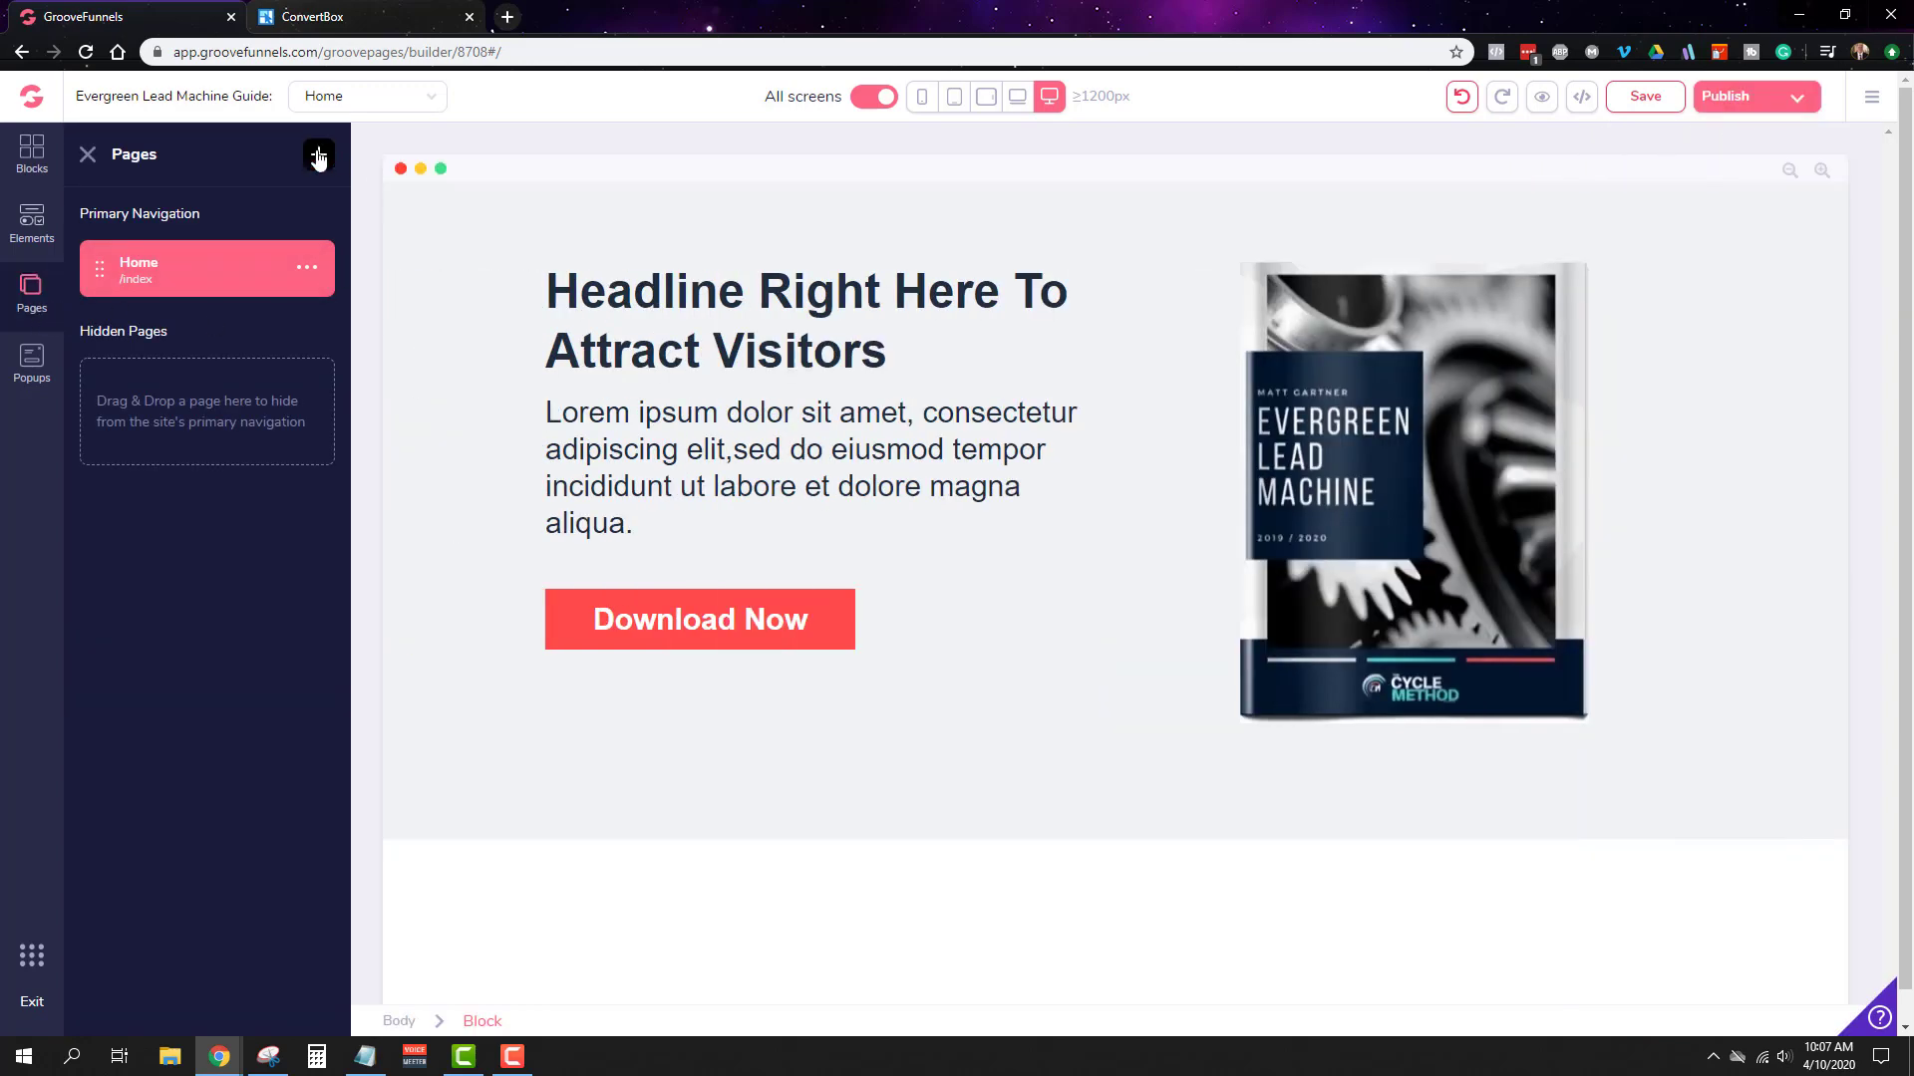
{"action": "left_click", "coordinate": [318, 156]}
{"action": "left_click", "coordinate": [191, 299]}
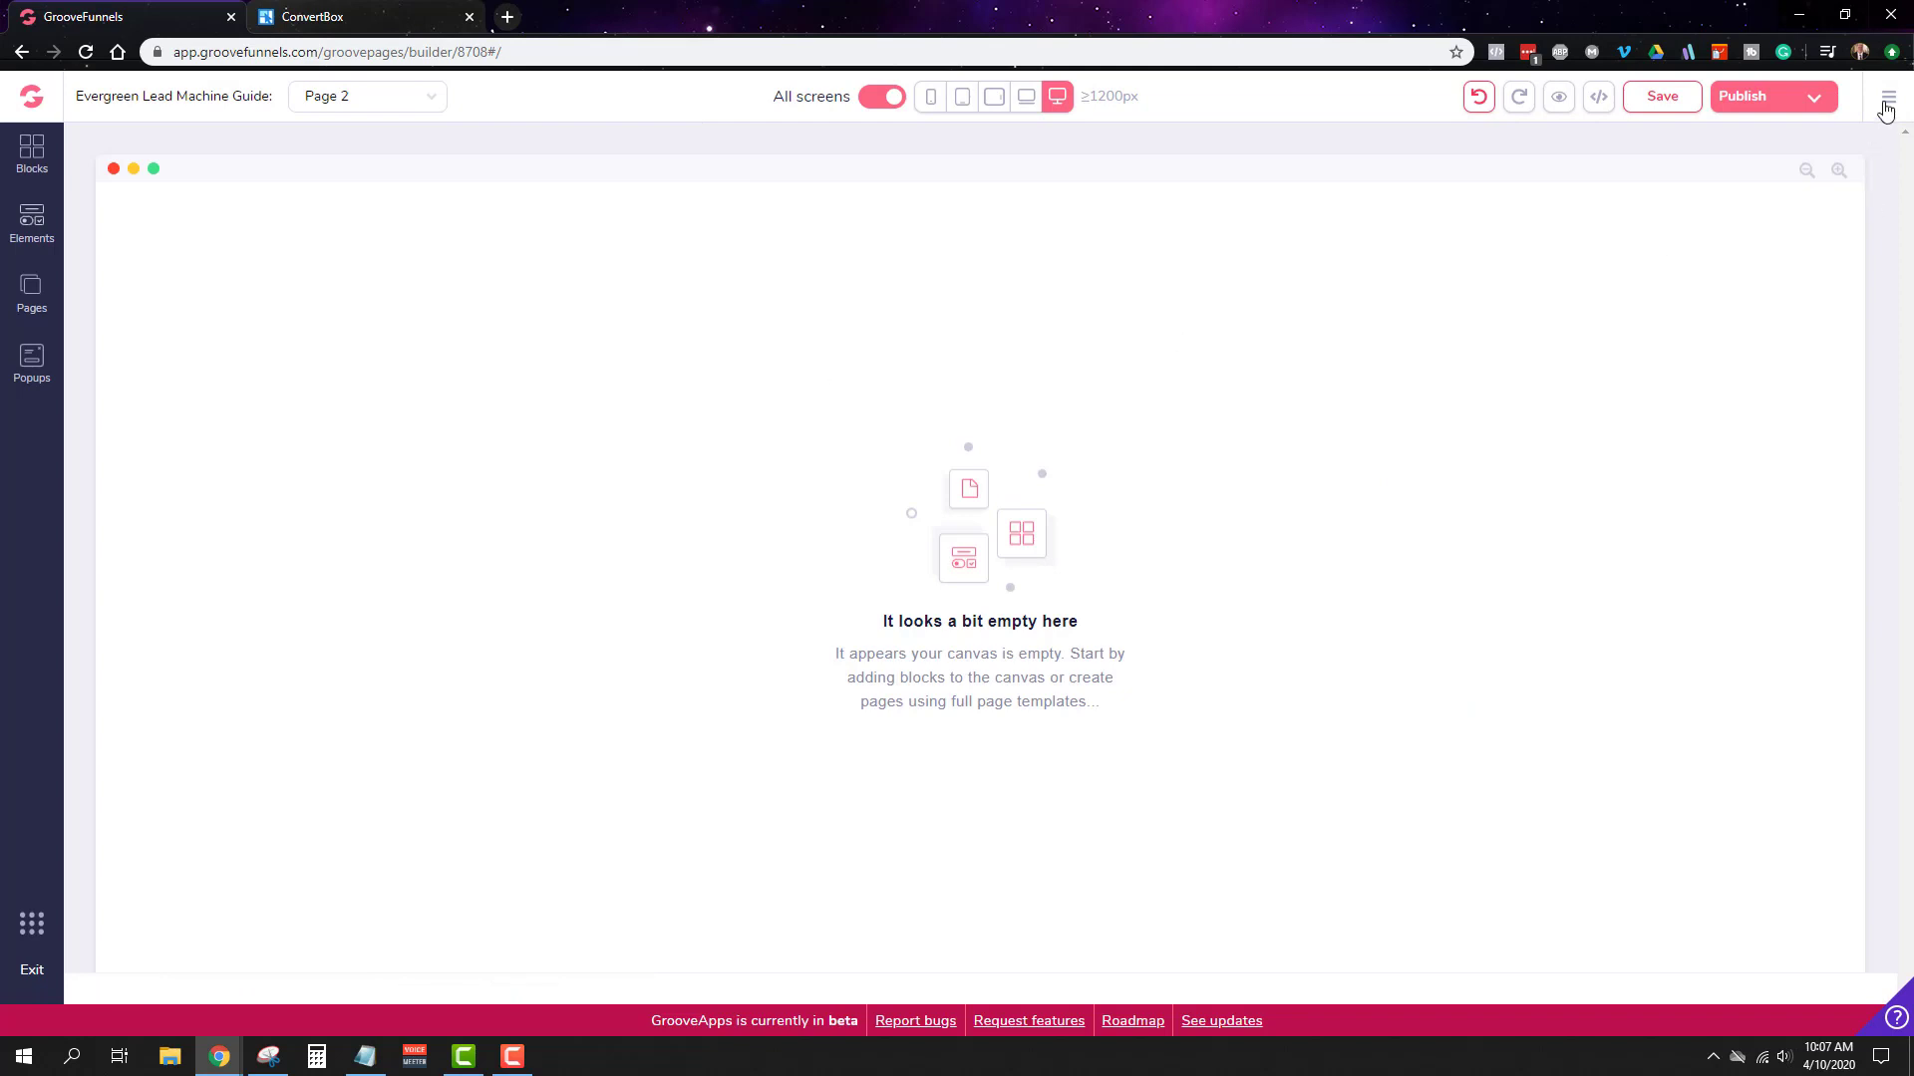
- Save the site through Publish in the builder's main menu
{"action": "left_click", "coordinate": [1885, 104]}
{"action": "left_click", "coordinate": [1814, 99]}
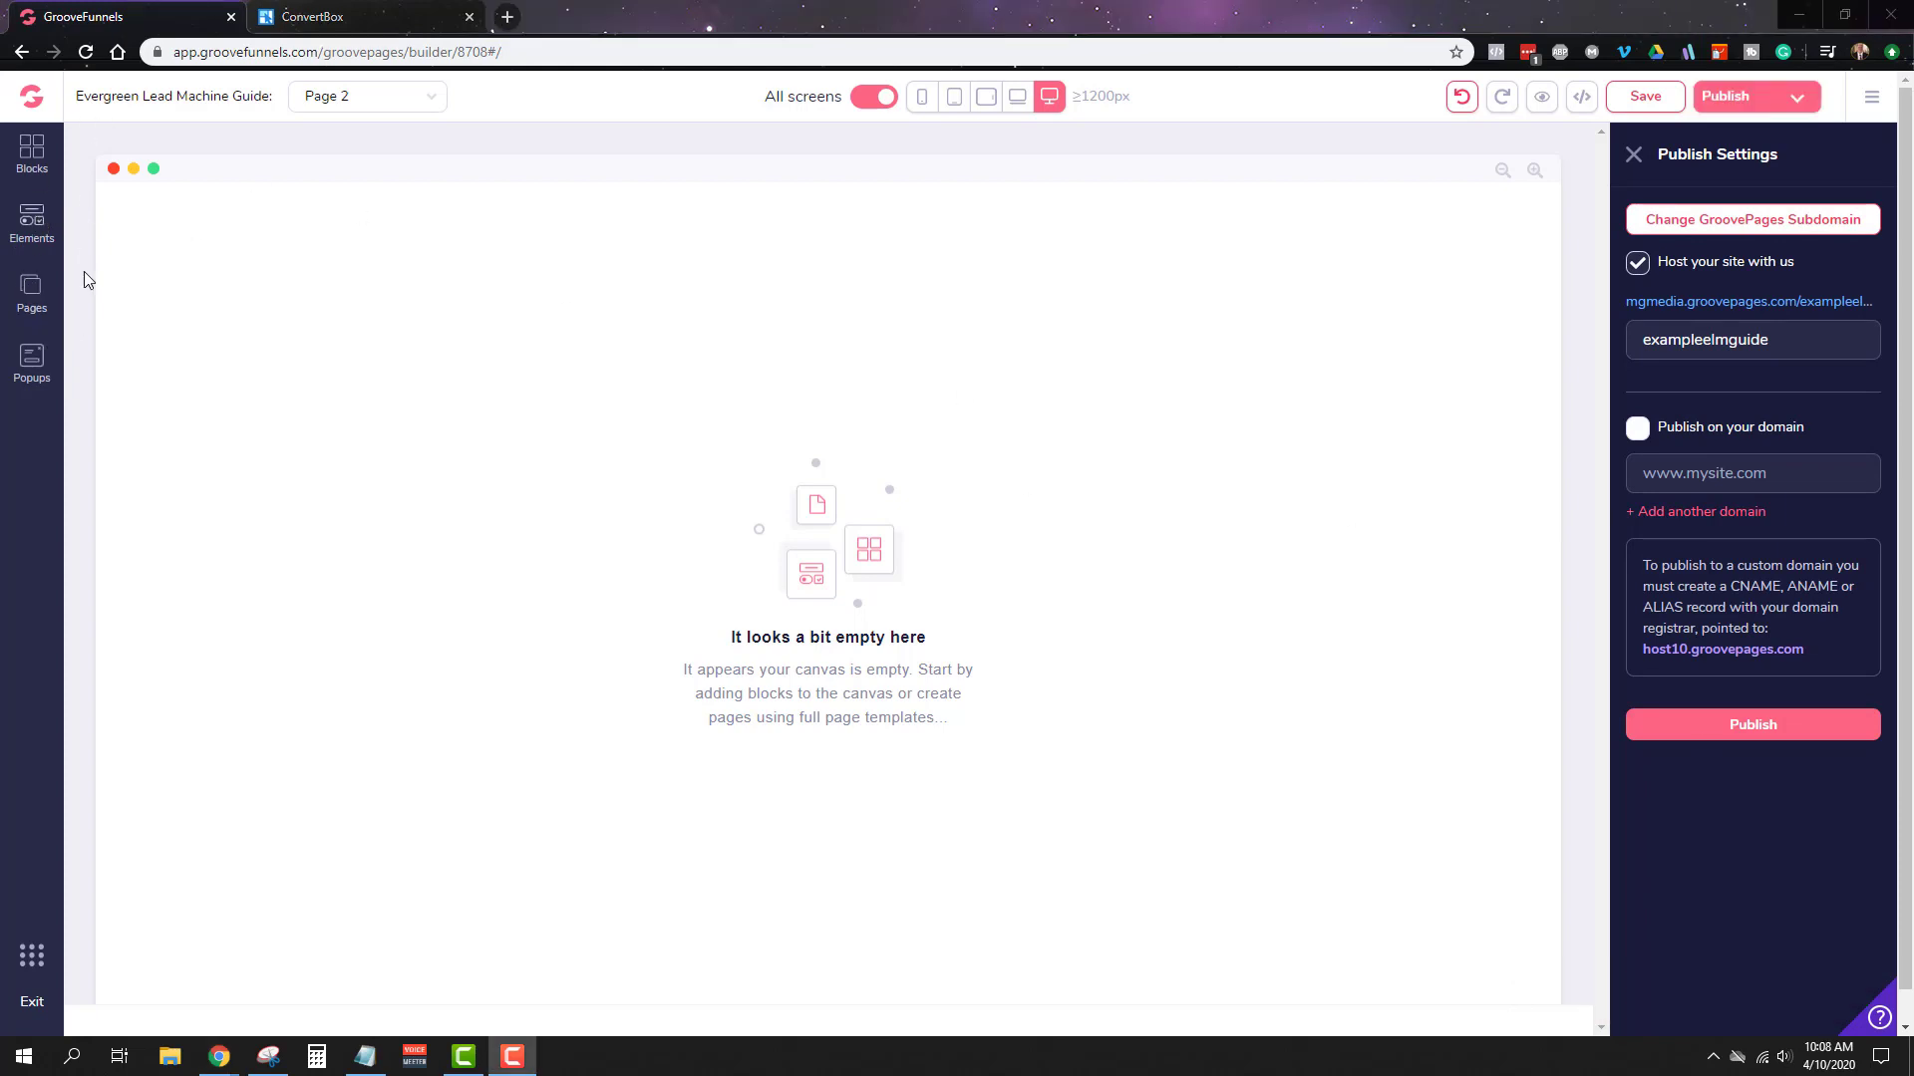
{"action": "left_click", "coordinate": [28, 304]}
{"action": "left_click", "coordinate": [307, 335]}
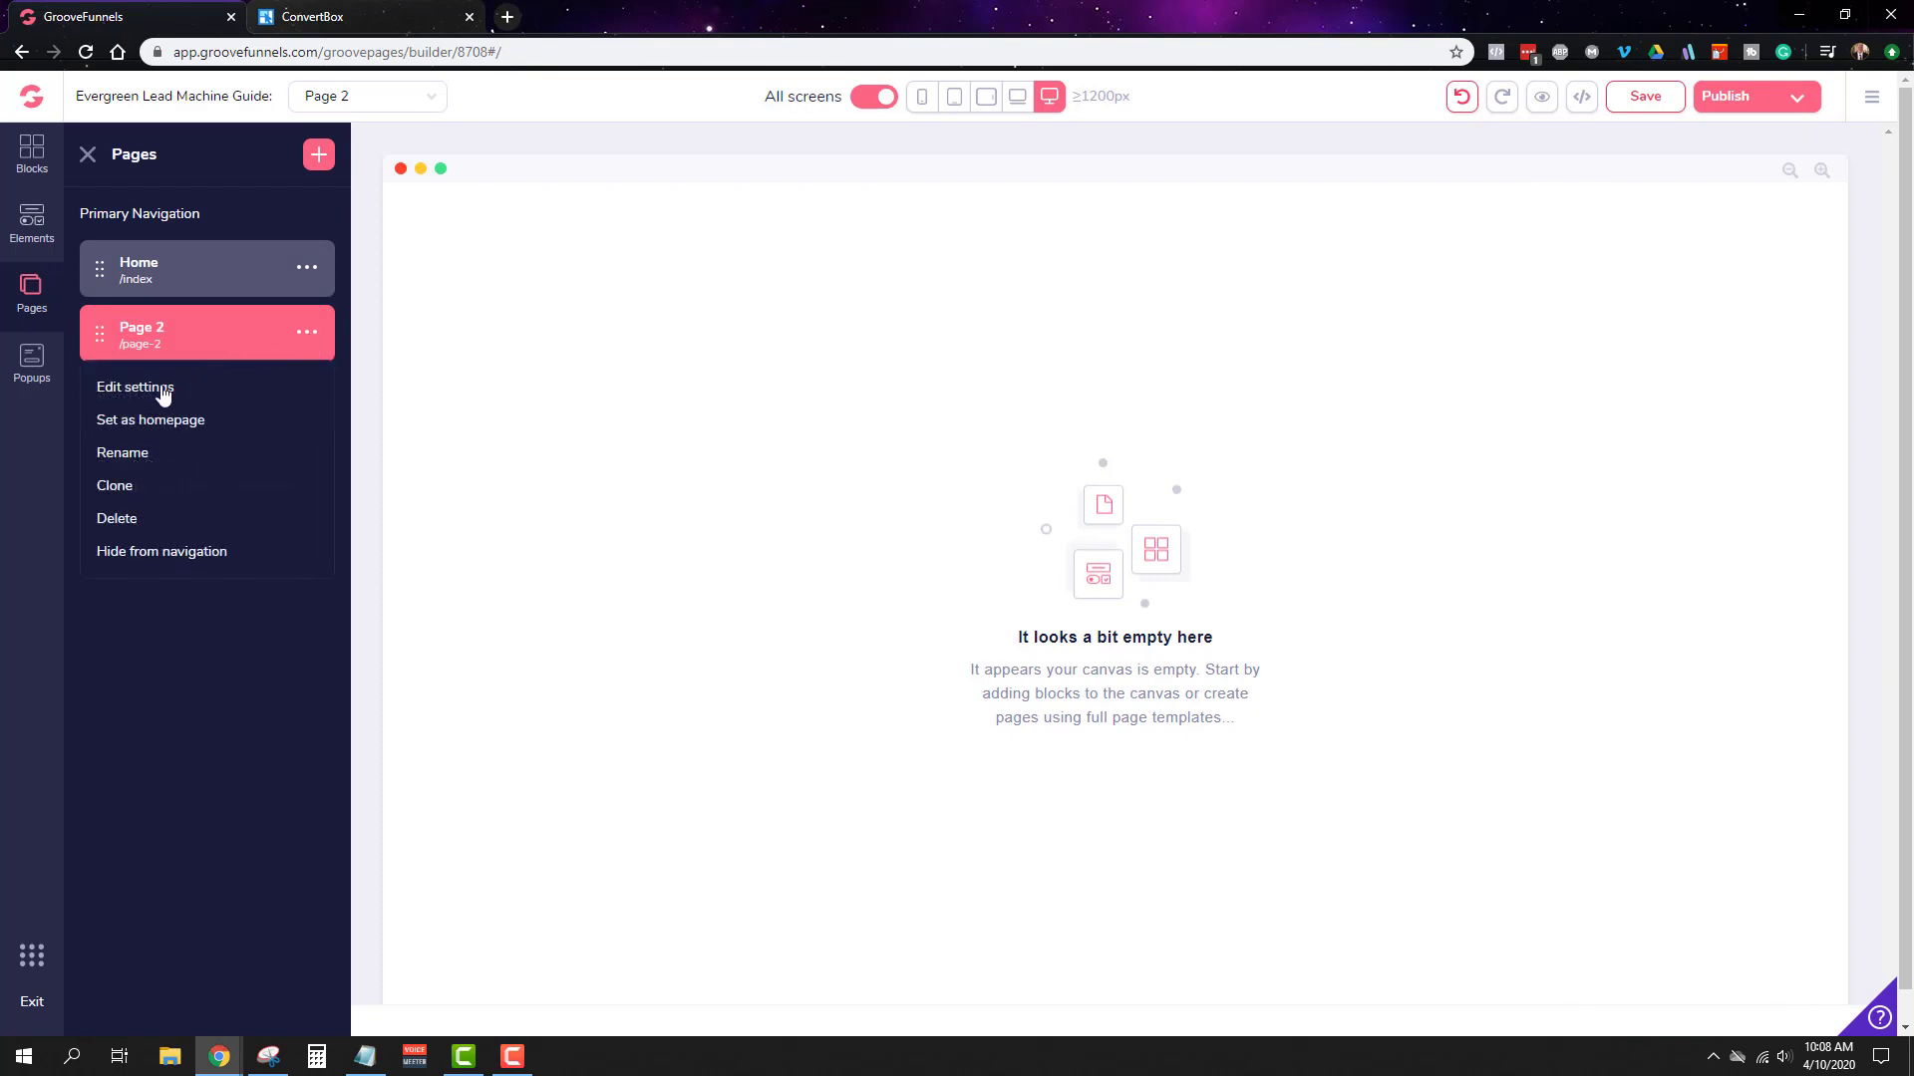
- Rename Page 2 to 'Confirmation' with URL slug confirmed-qyabahja and save the site
{"action": "left_click", "coordinate": [160, 392]}
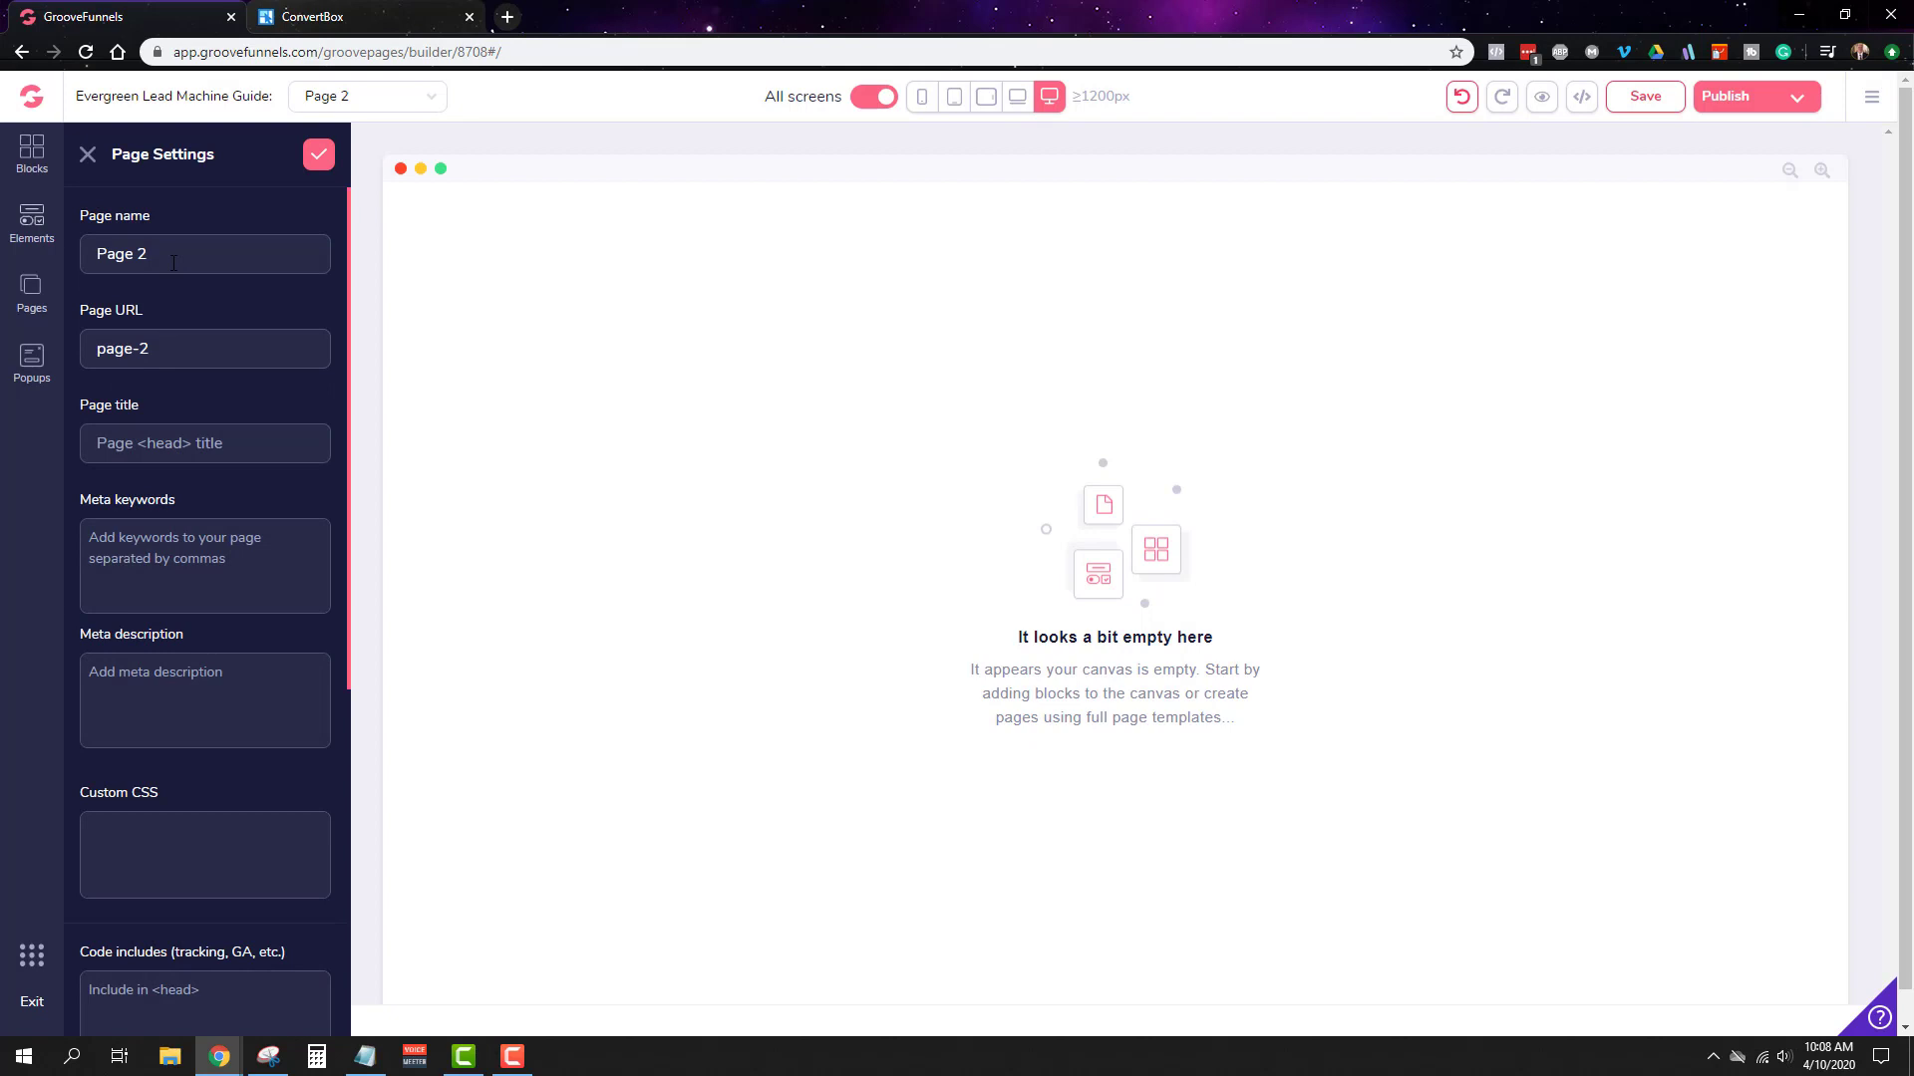
{"action": "left_click_drag", "start_coordinate": [174, 263], "coordinate": [84, 252]}
{"action": "type", "text": "Confirmation"}
{"action": "triple_click", "coordinate": [171, 350]}
{"action": "type", "text": "confirmed-qyabahja"}
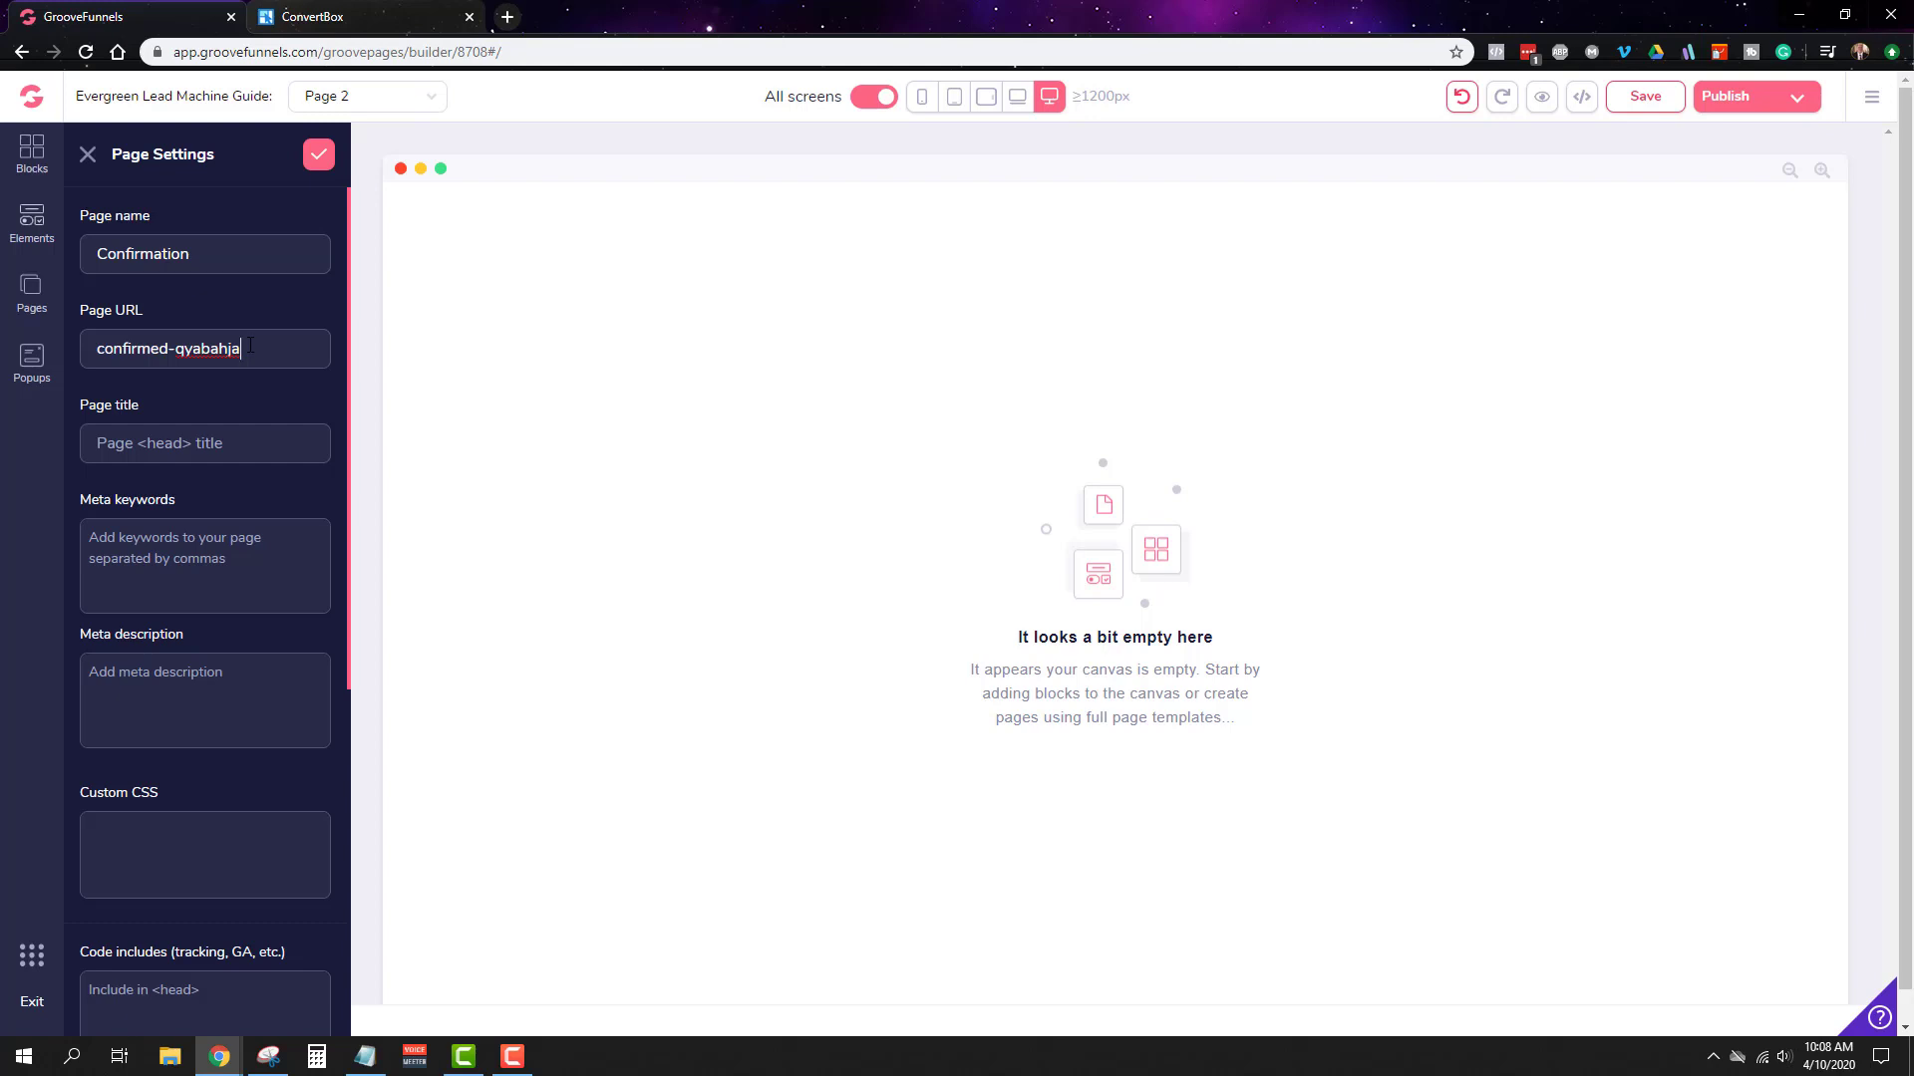
{"action": "scroll", "coordinate": [271, 440], "scroll_direction": "down", "scroll_amount": 1}
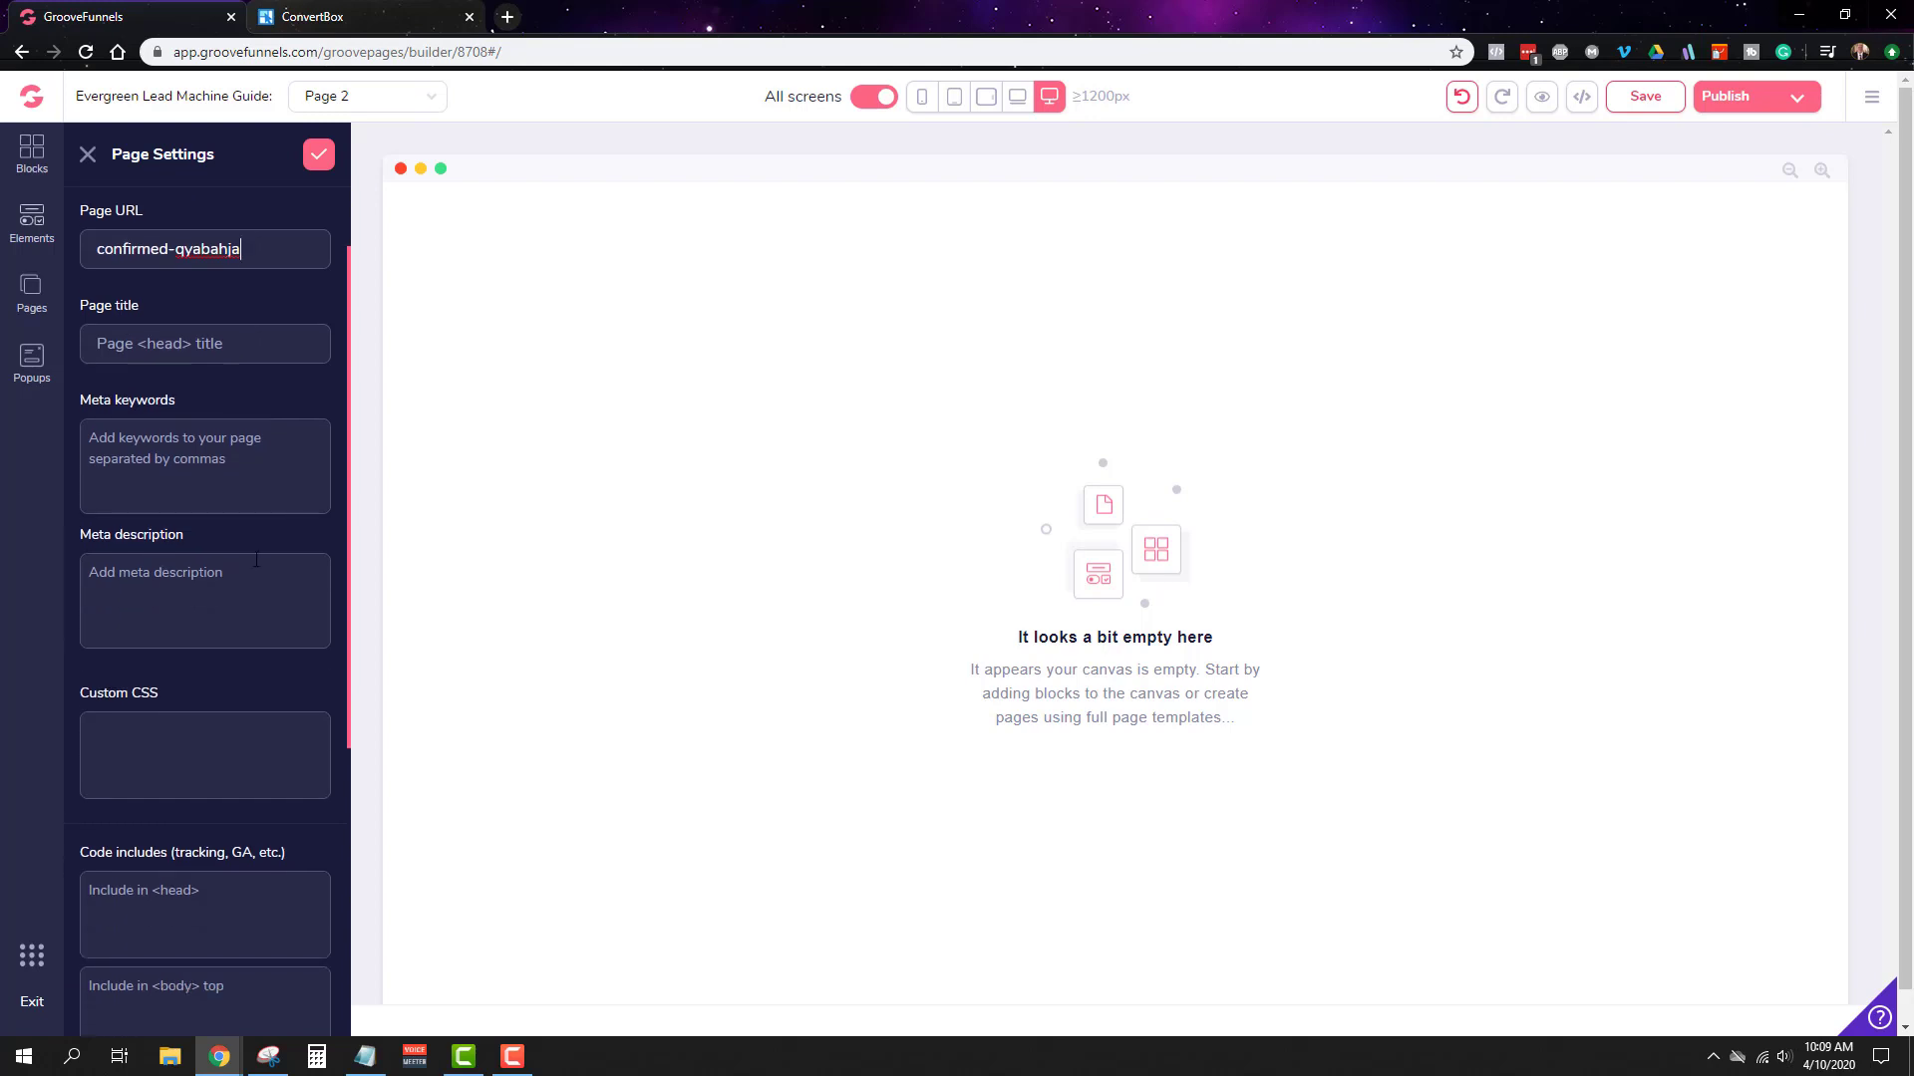
{"action": "scroll", "coordinate": [173, 544], "scroll_direction": "down", "scroll_amount": 5}
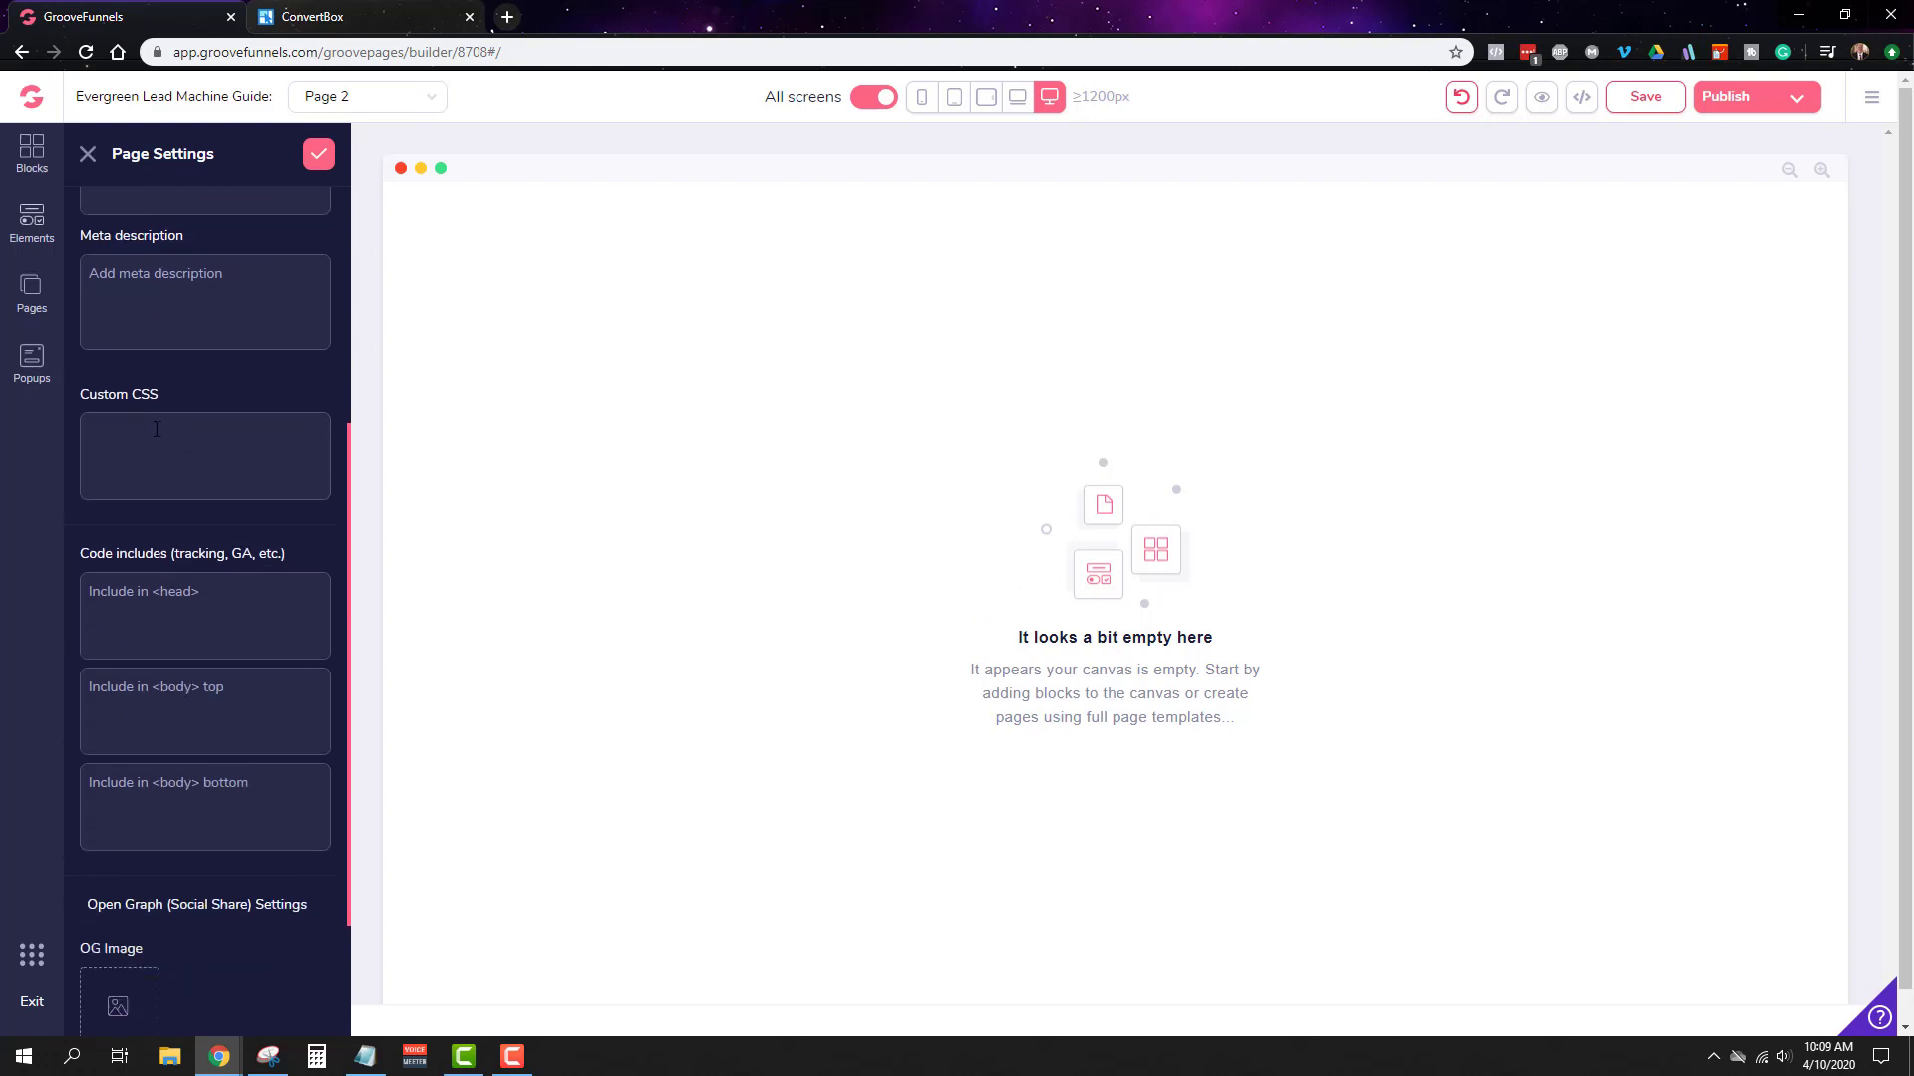
{"action": "scroll", "coordinate": [155, 711], "scroll_direction": "up", "scroll_amount": 6}
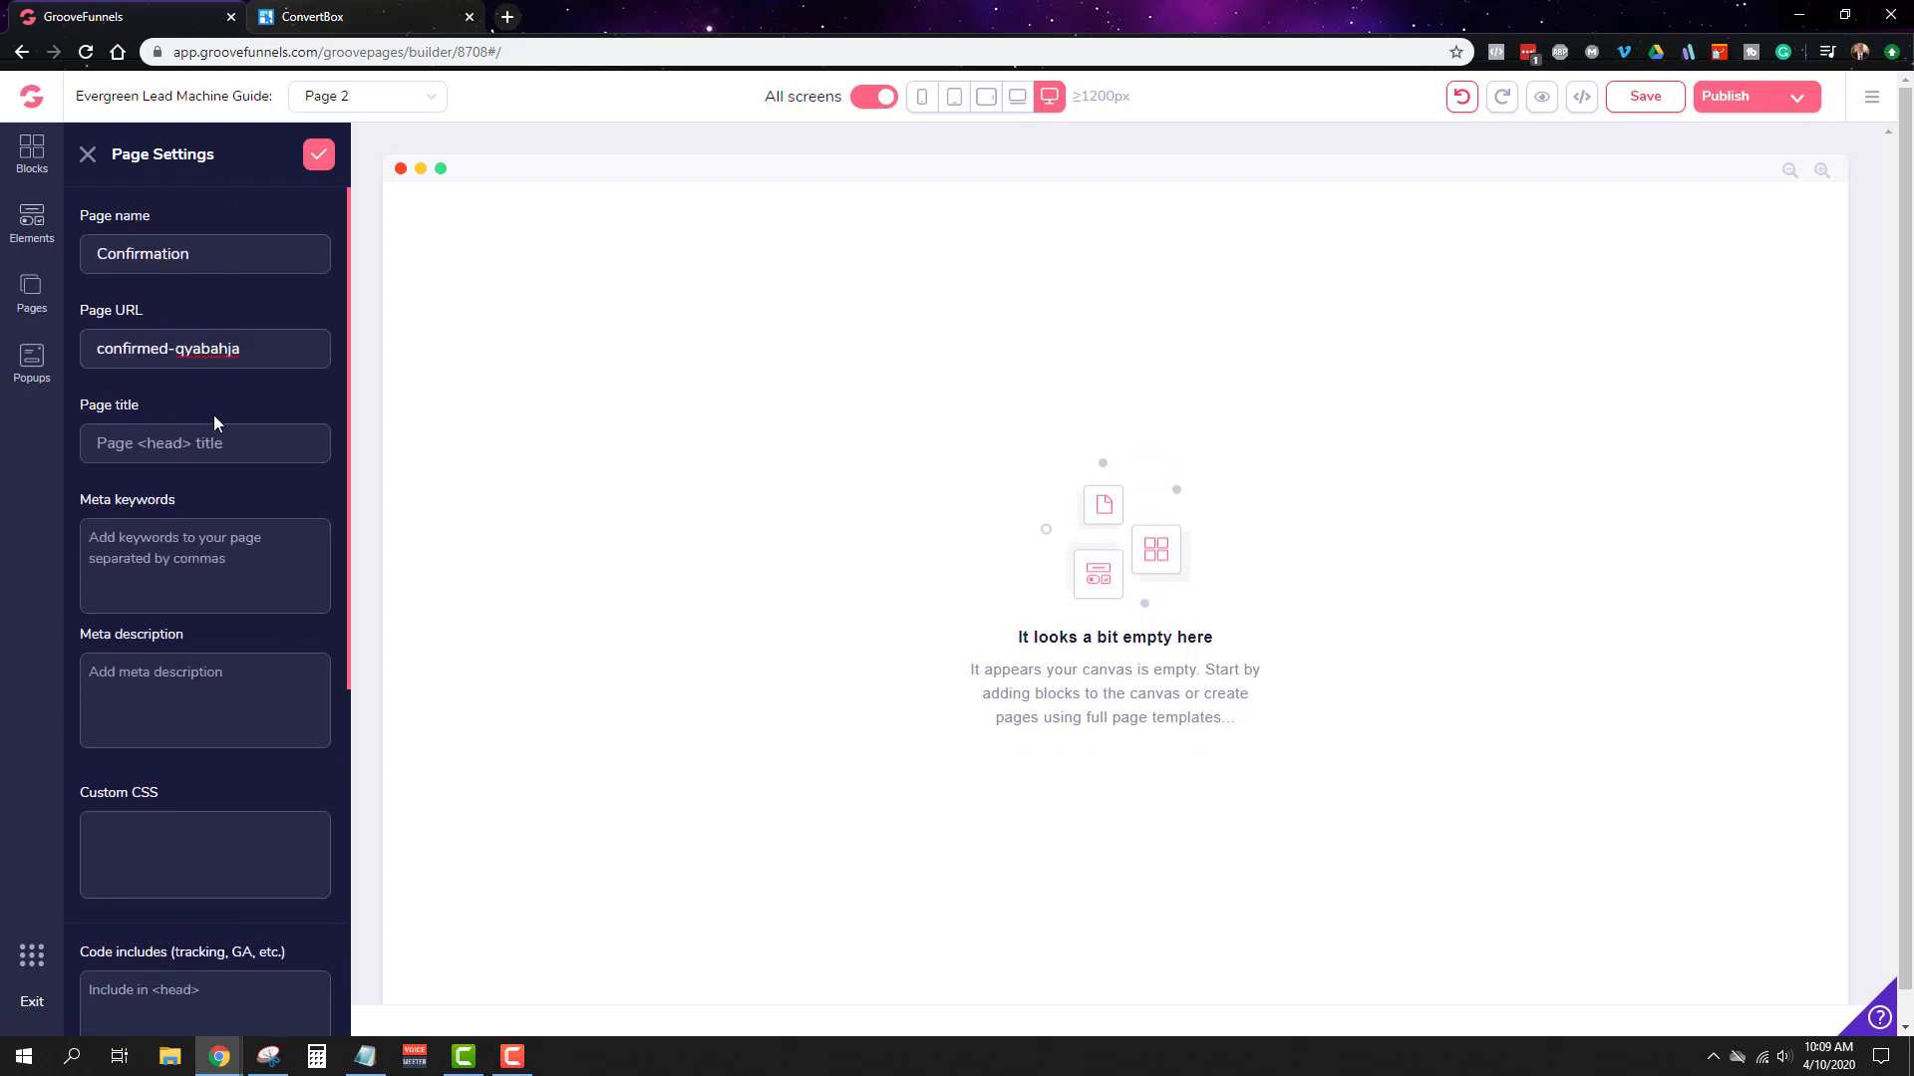
{"action": "left_click_drag", "start_coordinate": [258, 348], "coordinate": [90, 339]}
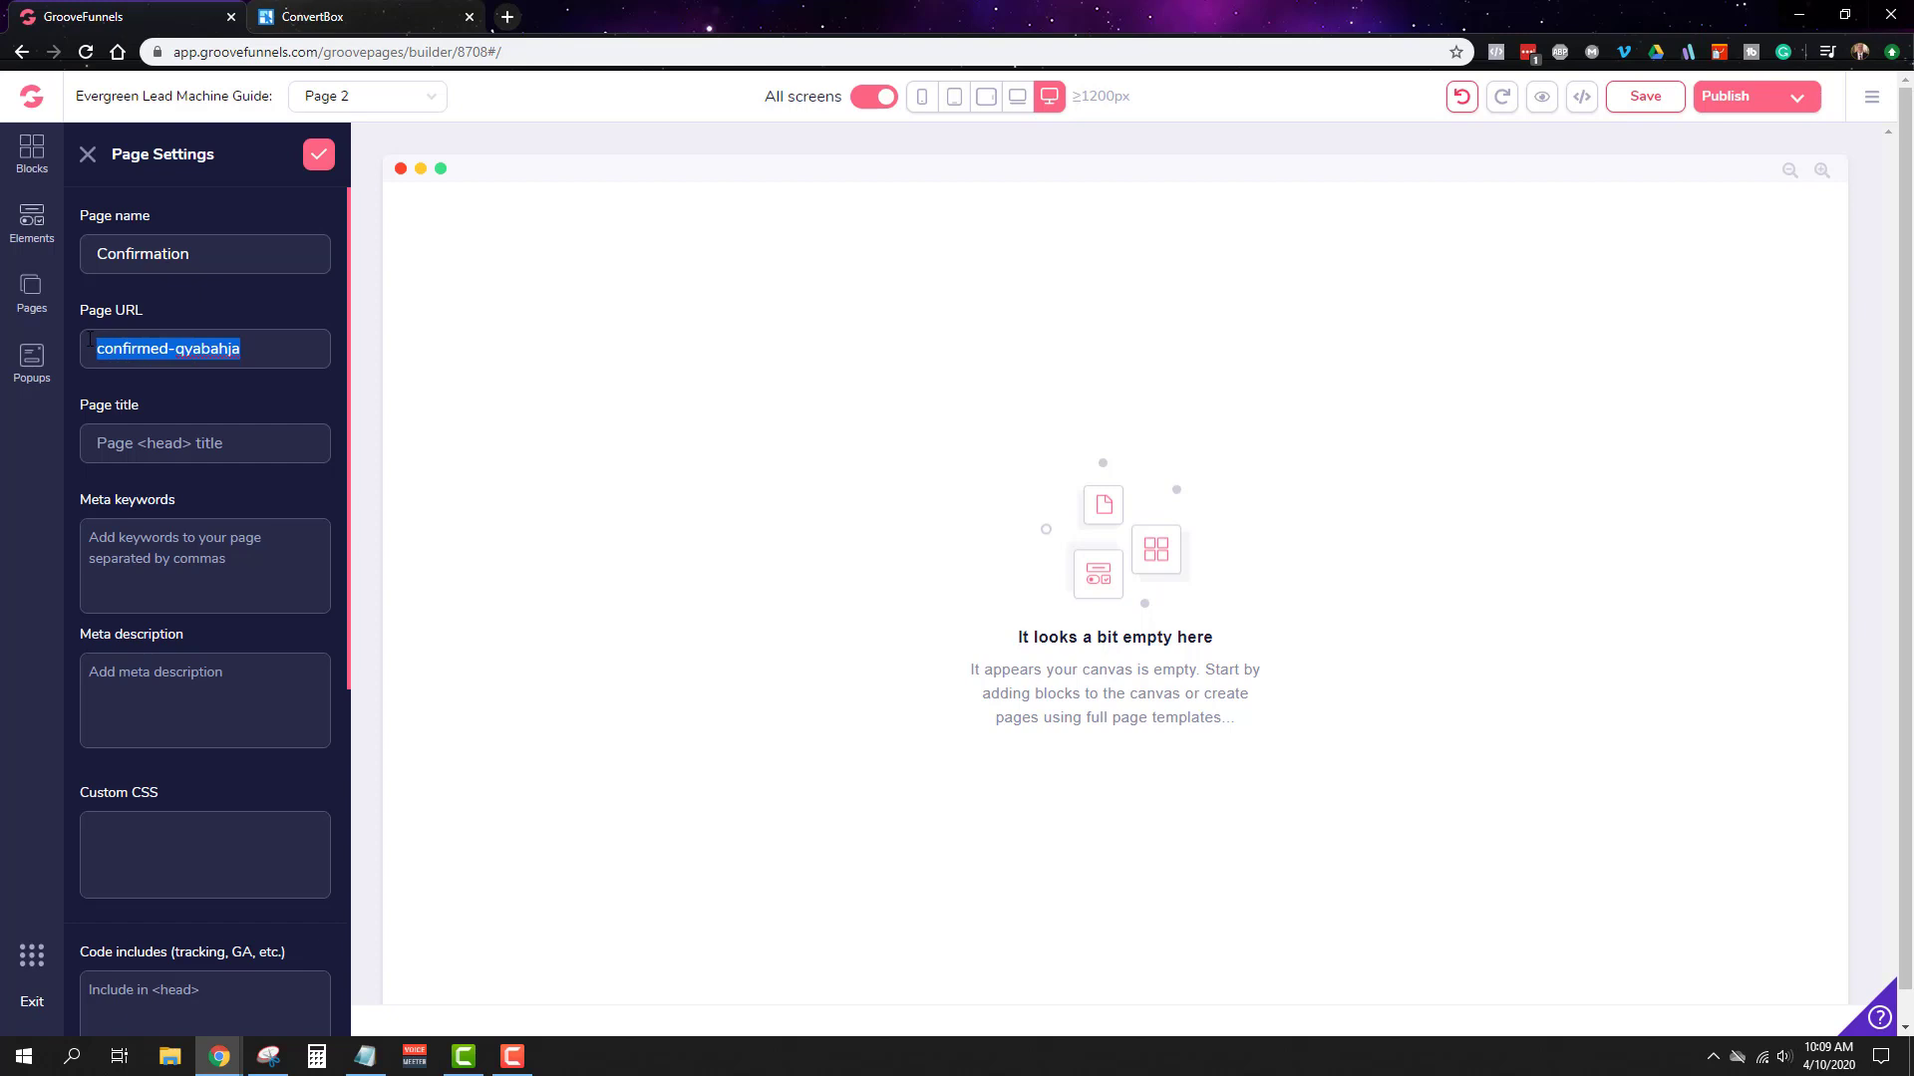
{"action": "left_click", "coordinate": [315, 164]}
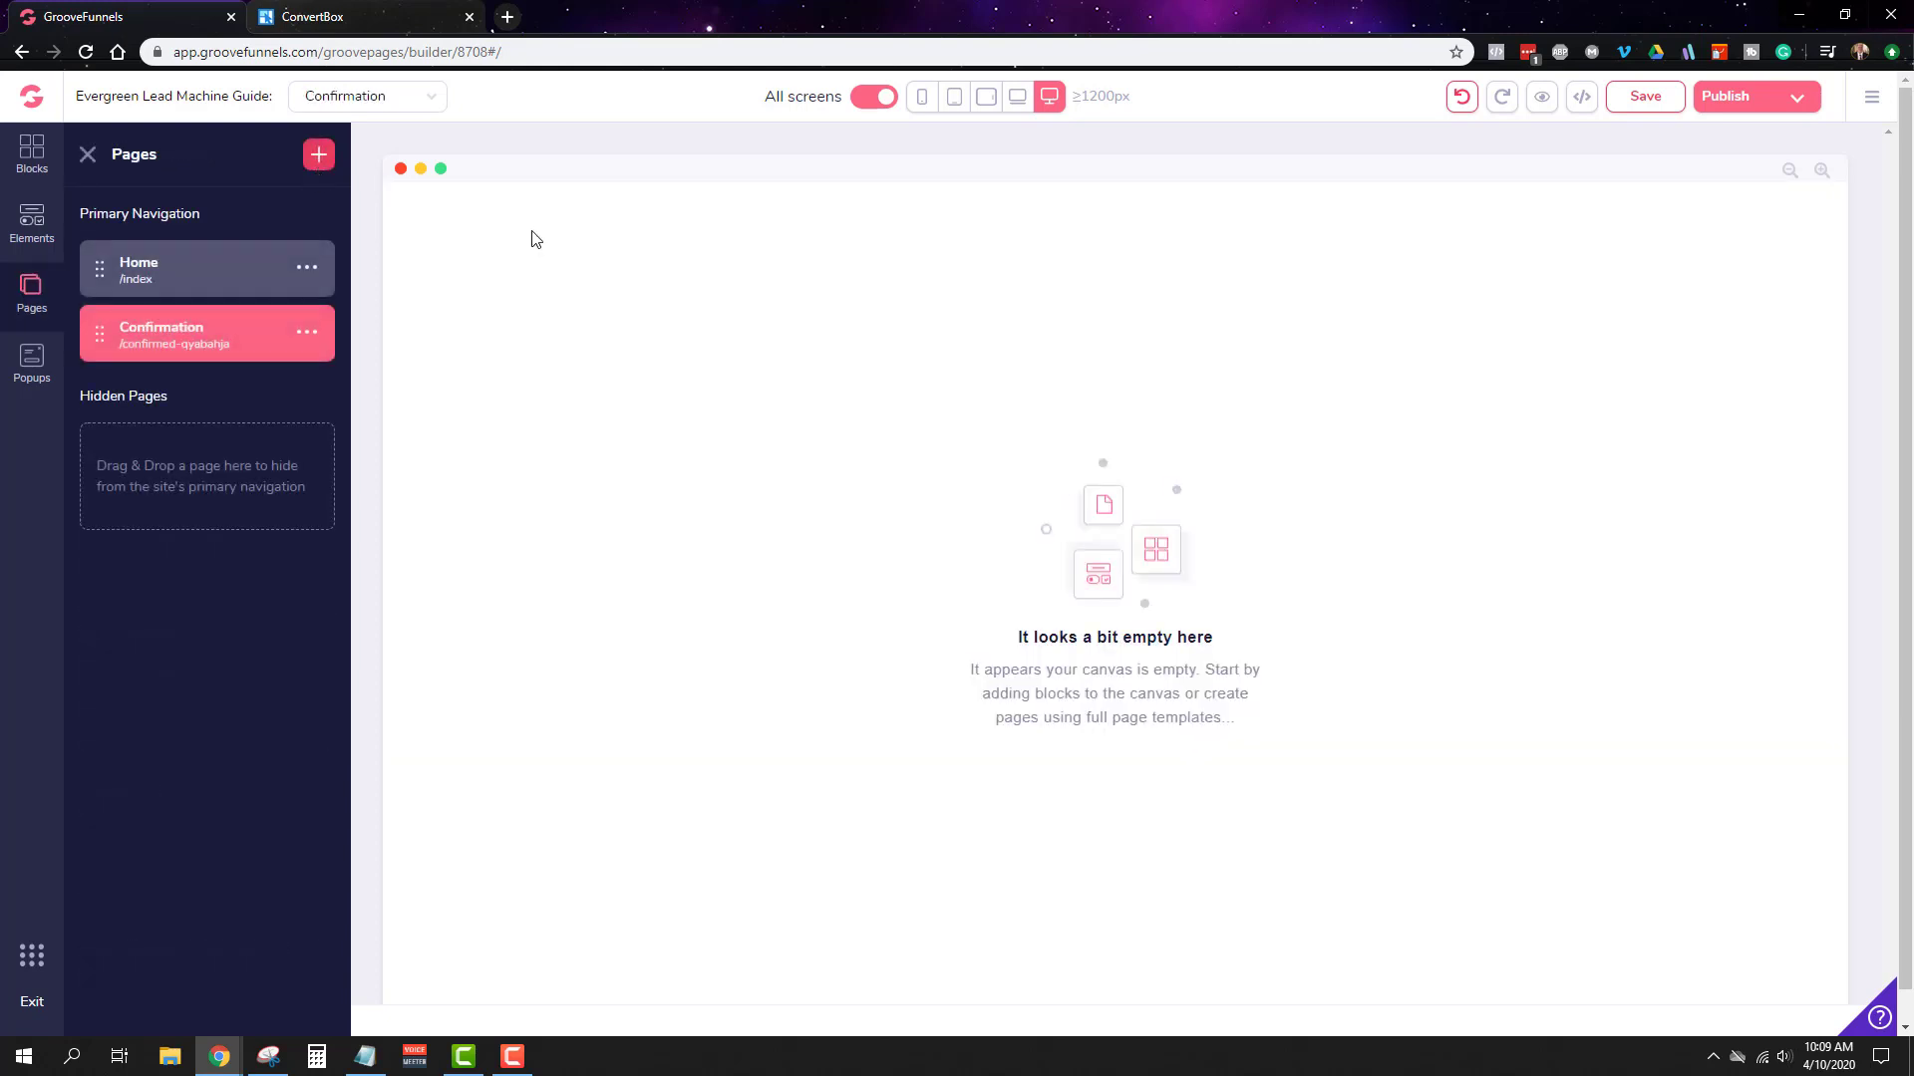
{"action": "left_click", "coordinate": [1650, 107]}
- Paste the confirmed-qyabahja slug into ConvertBox's Redirect to url field
{"action": "left_click", "coordinate": [299, 16]}
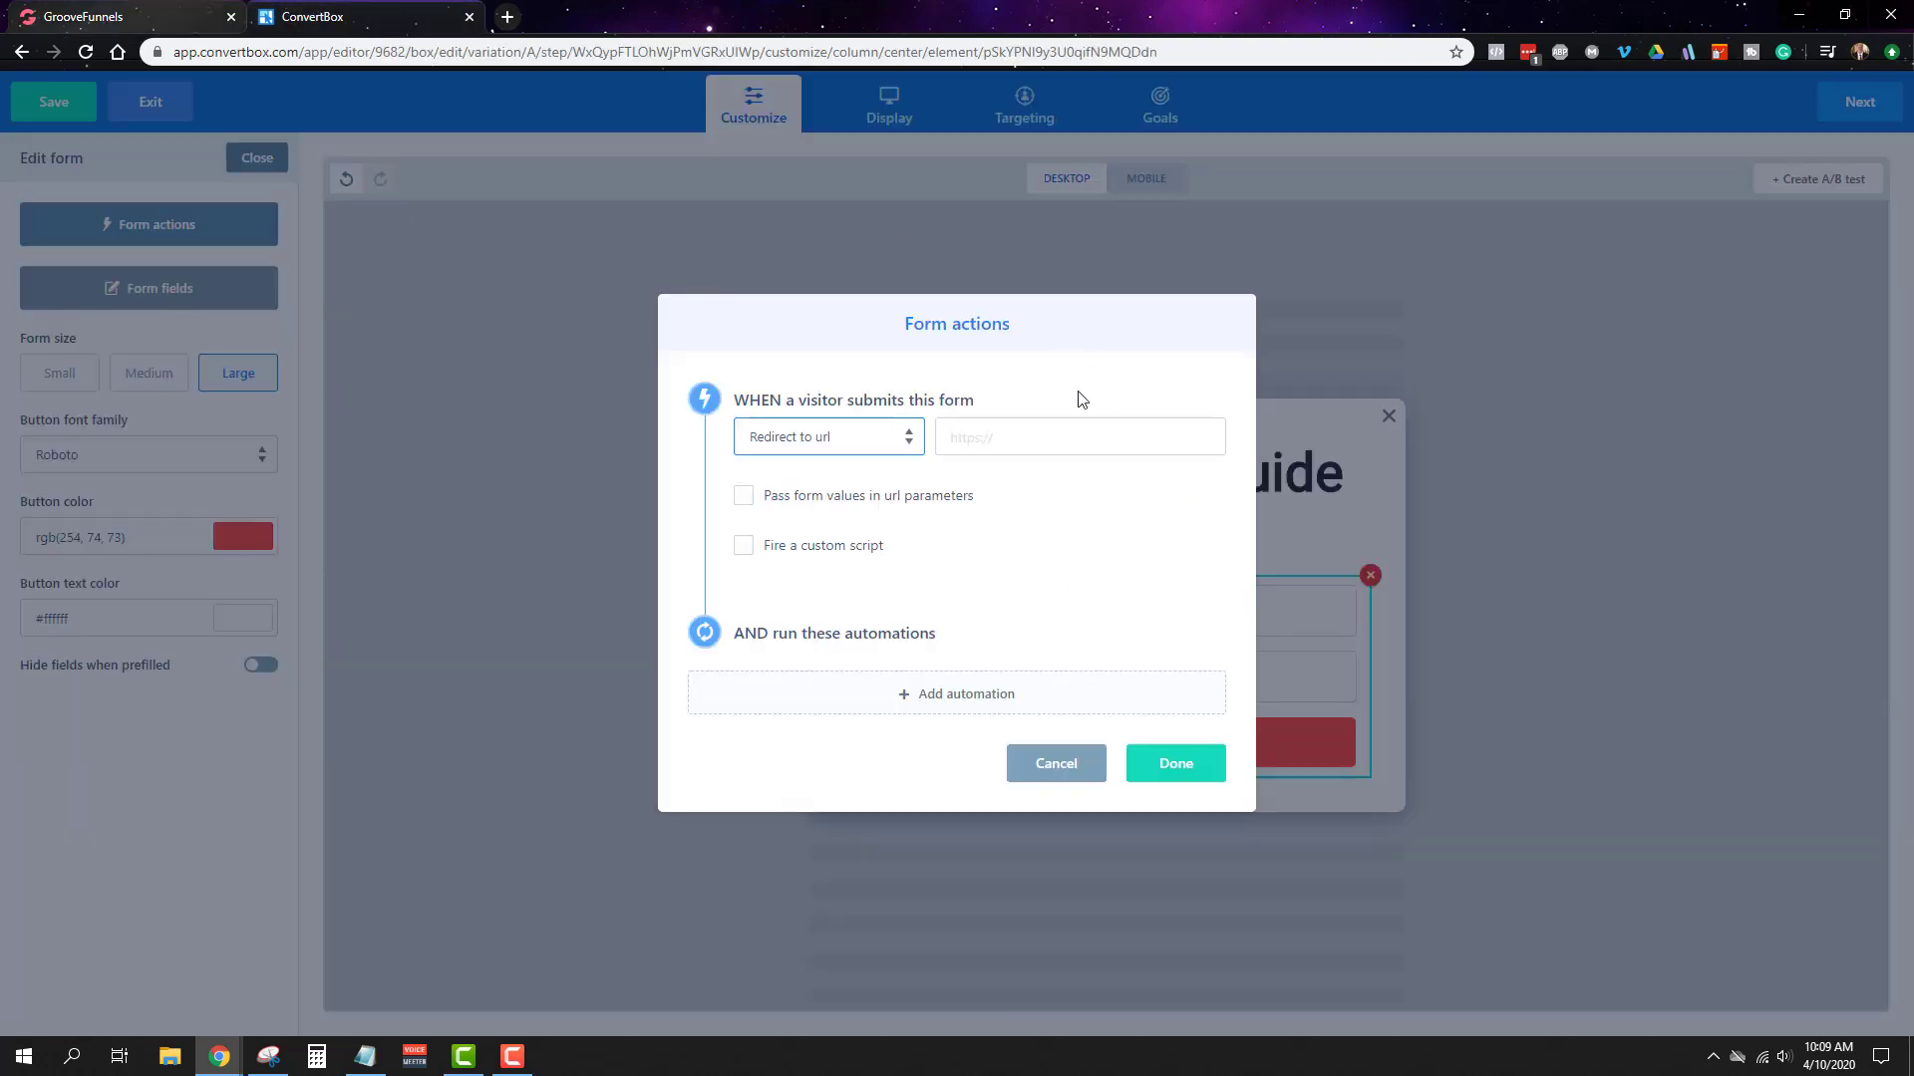
{"action": "left_click", "coordinate": [1080, 434]}
{"action": "type", "text": "confirmed-gyabahja"}
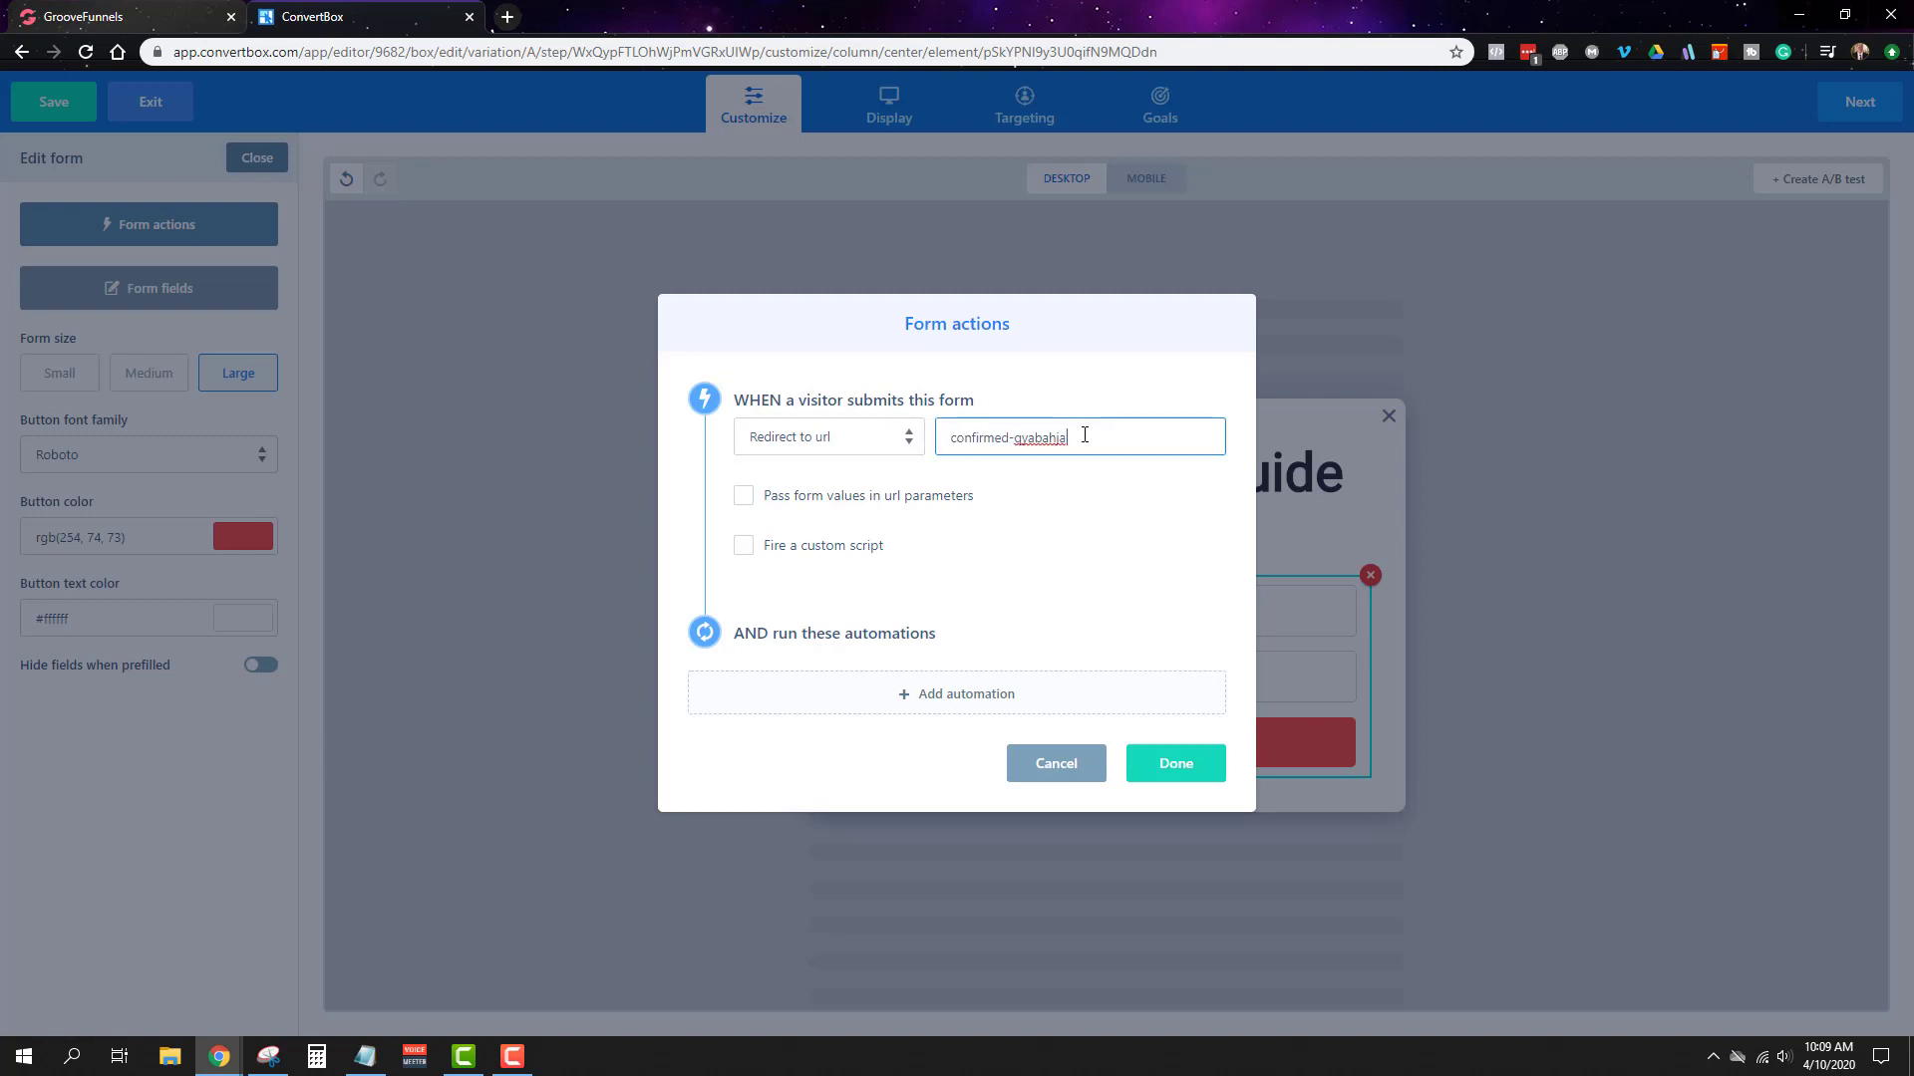
{"action": "left_click", "coordinate": [124, 12]}
{"action": "left_click", "coordinate": [1874, 99]}
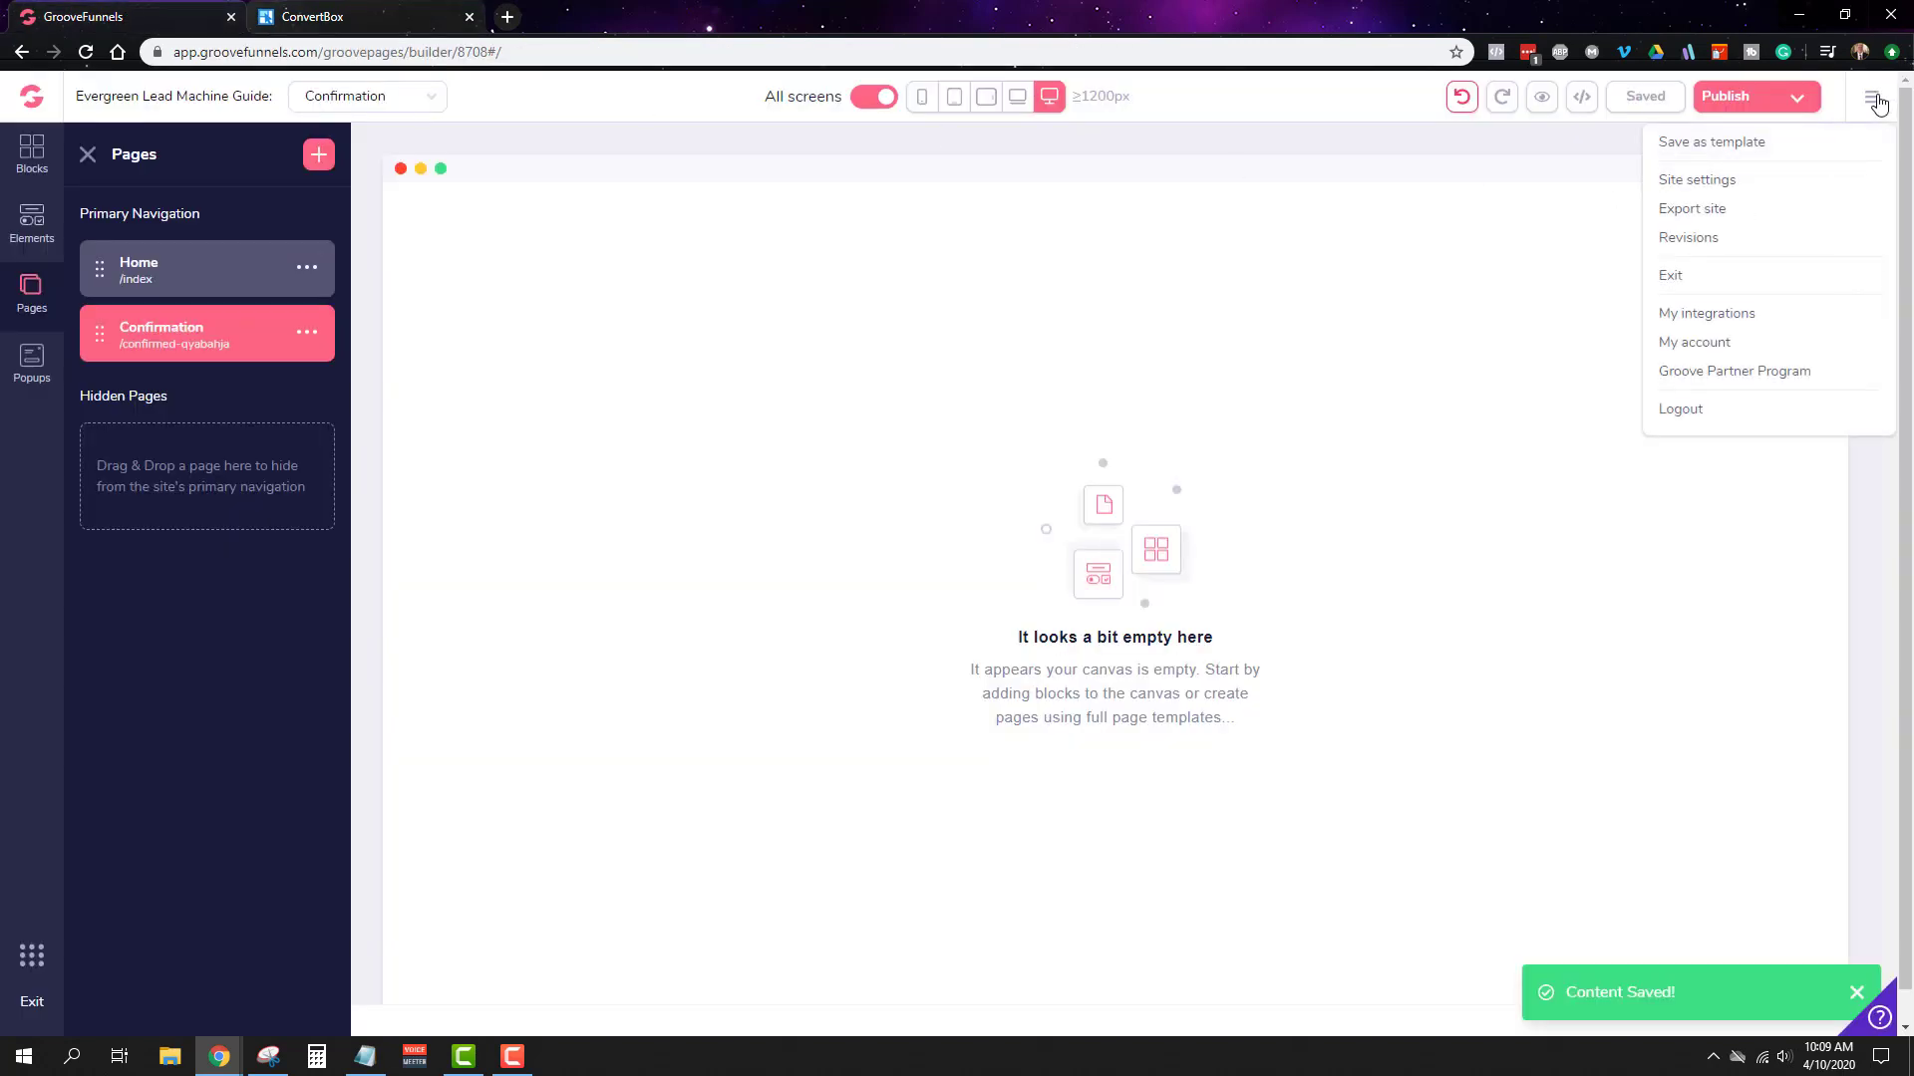
- Copy the hosted mgmedia.groovepages.com site link from the publish settings
{"action": "left_click", "coordinate": [1795, 103]}
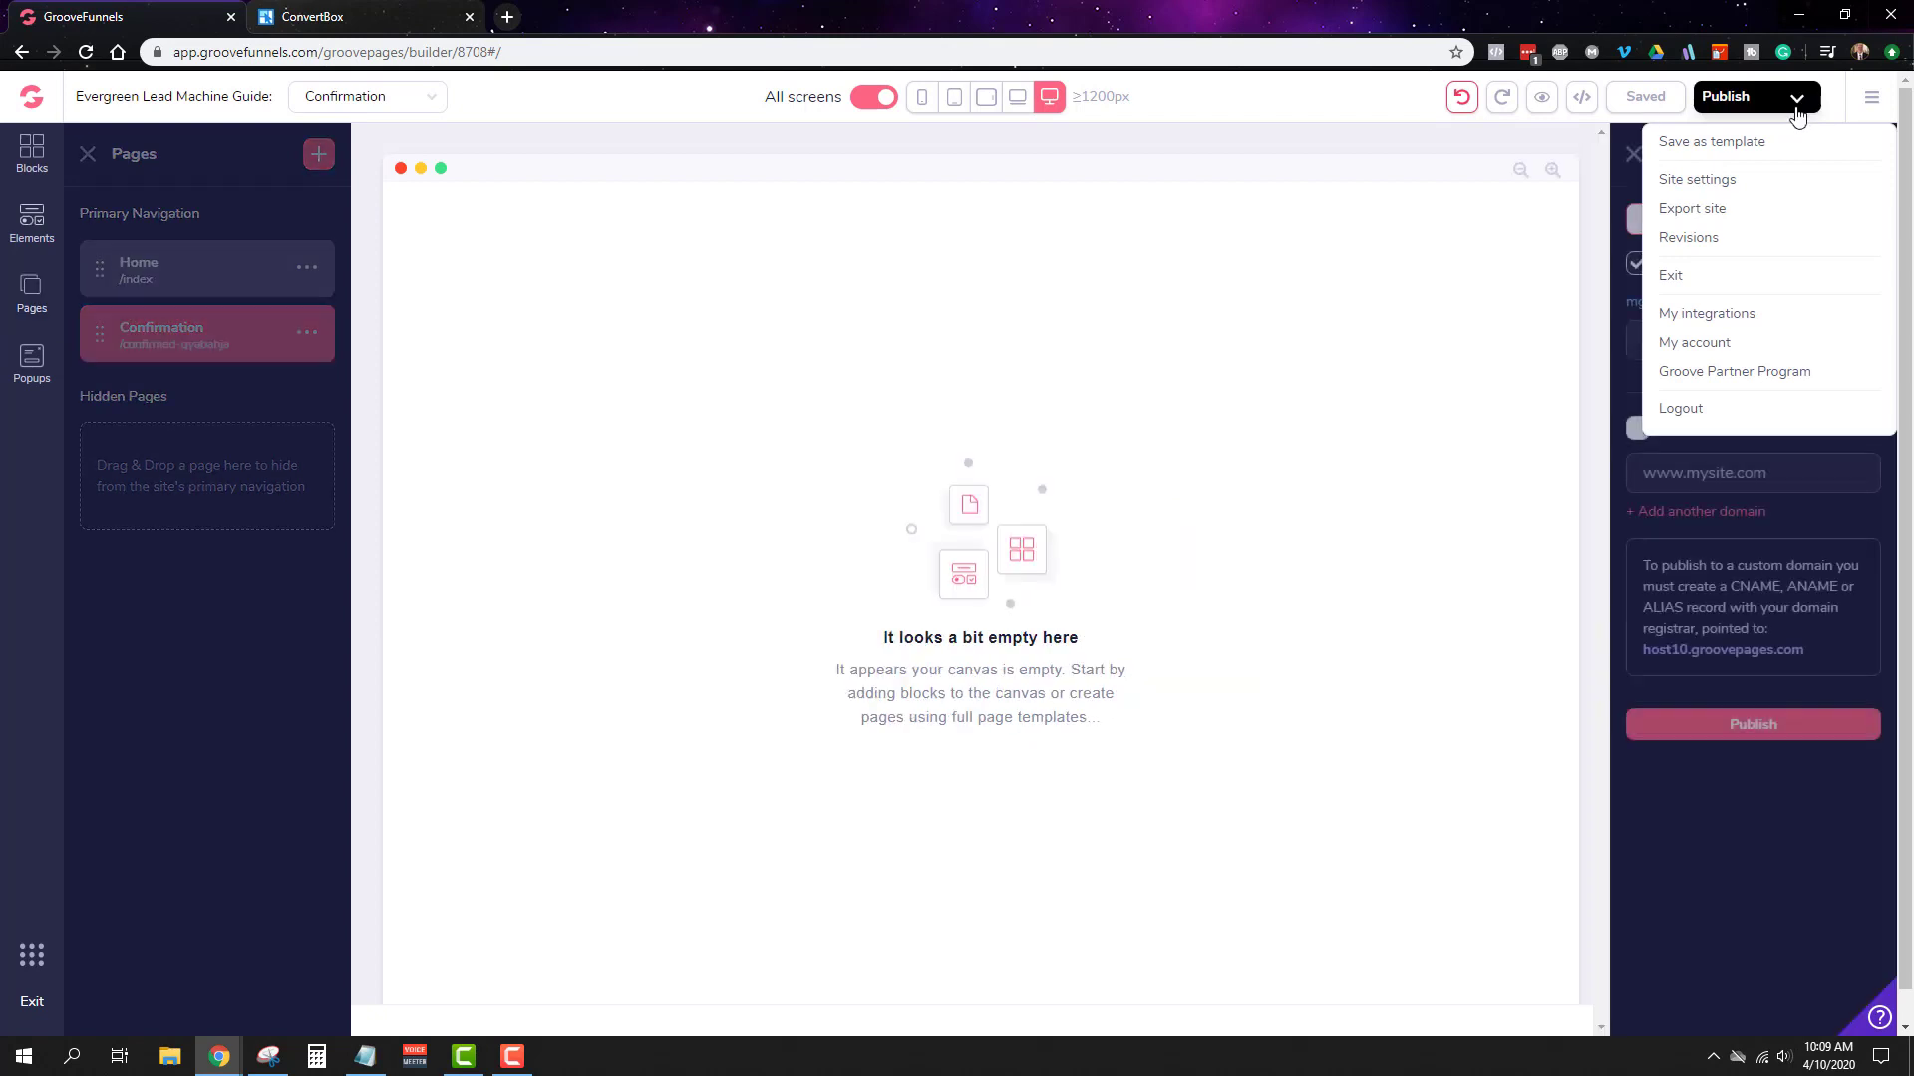
{"action": "left_click", "coordinate": [1809, 537]}
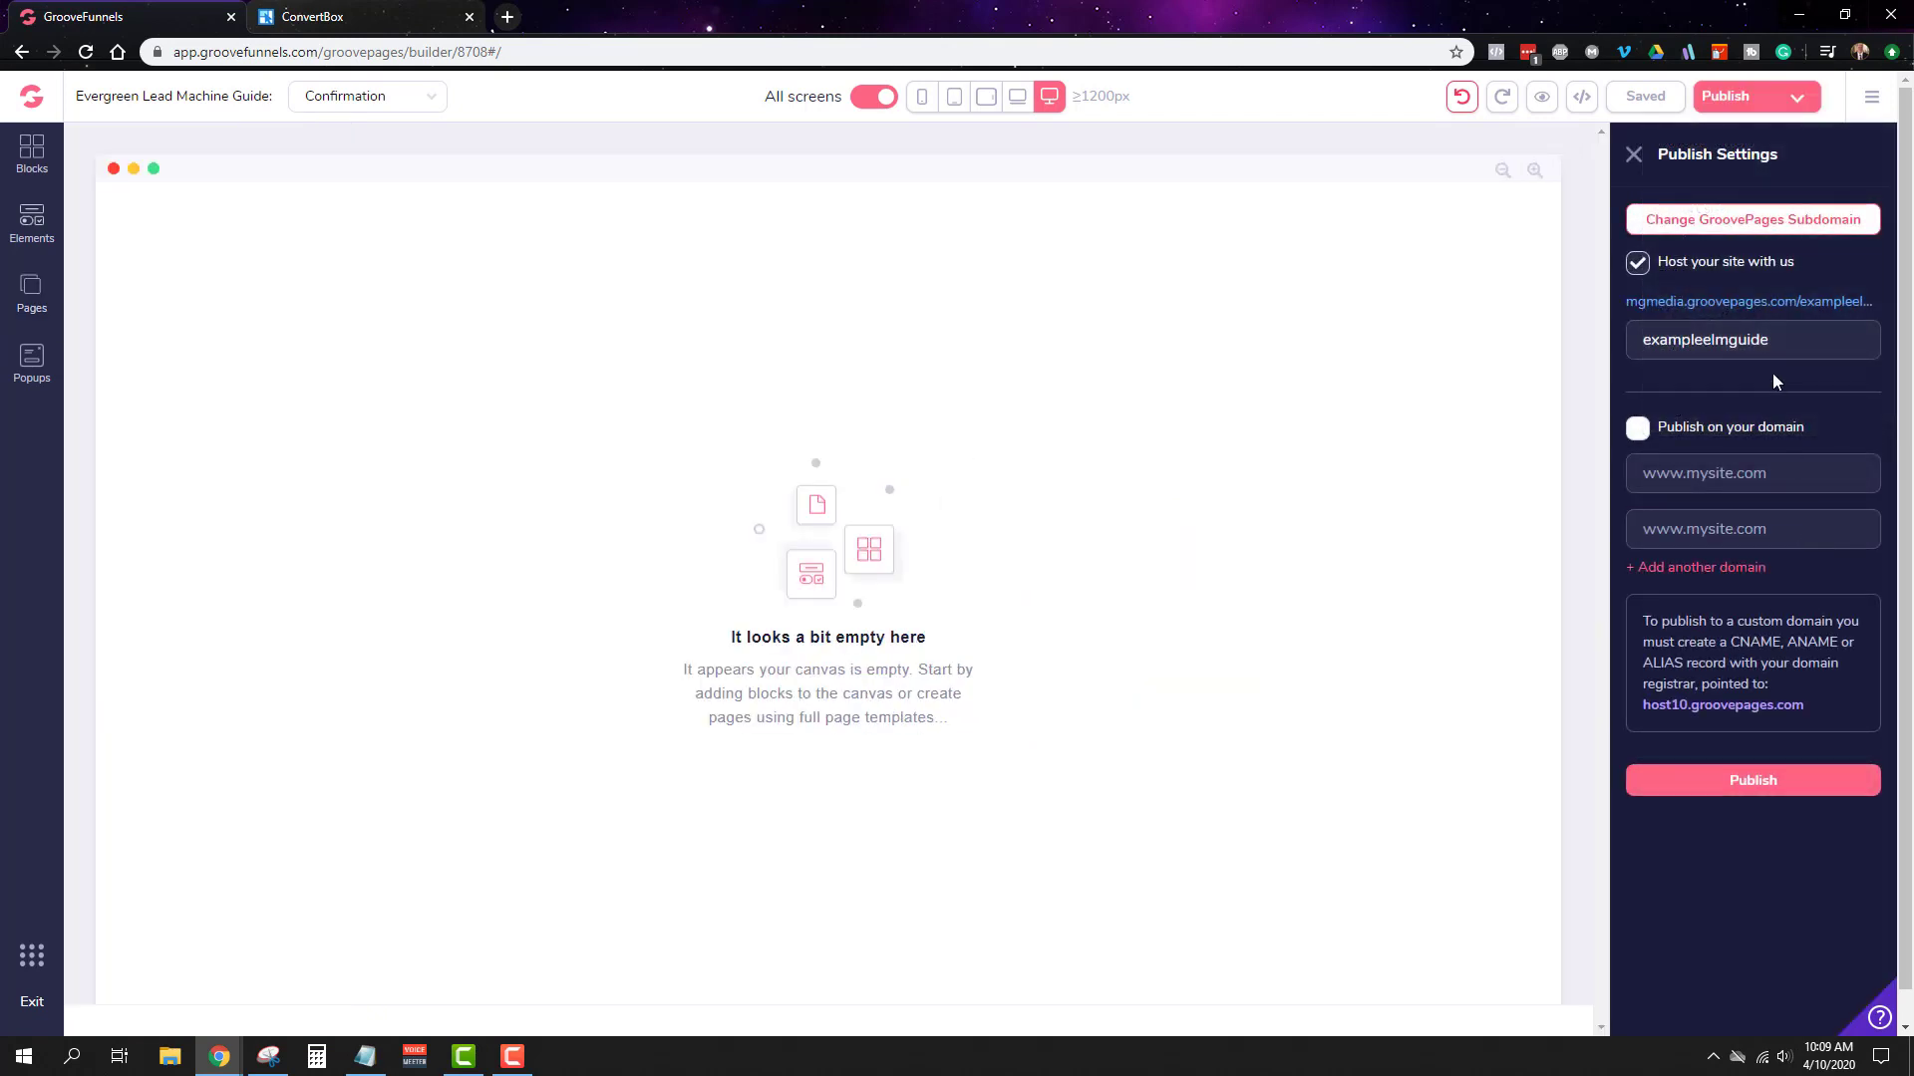
{"action": "right_click", "coordinate": [1637, 309]}
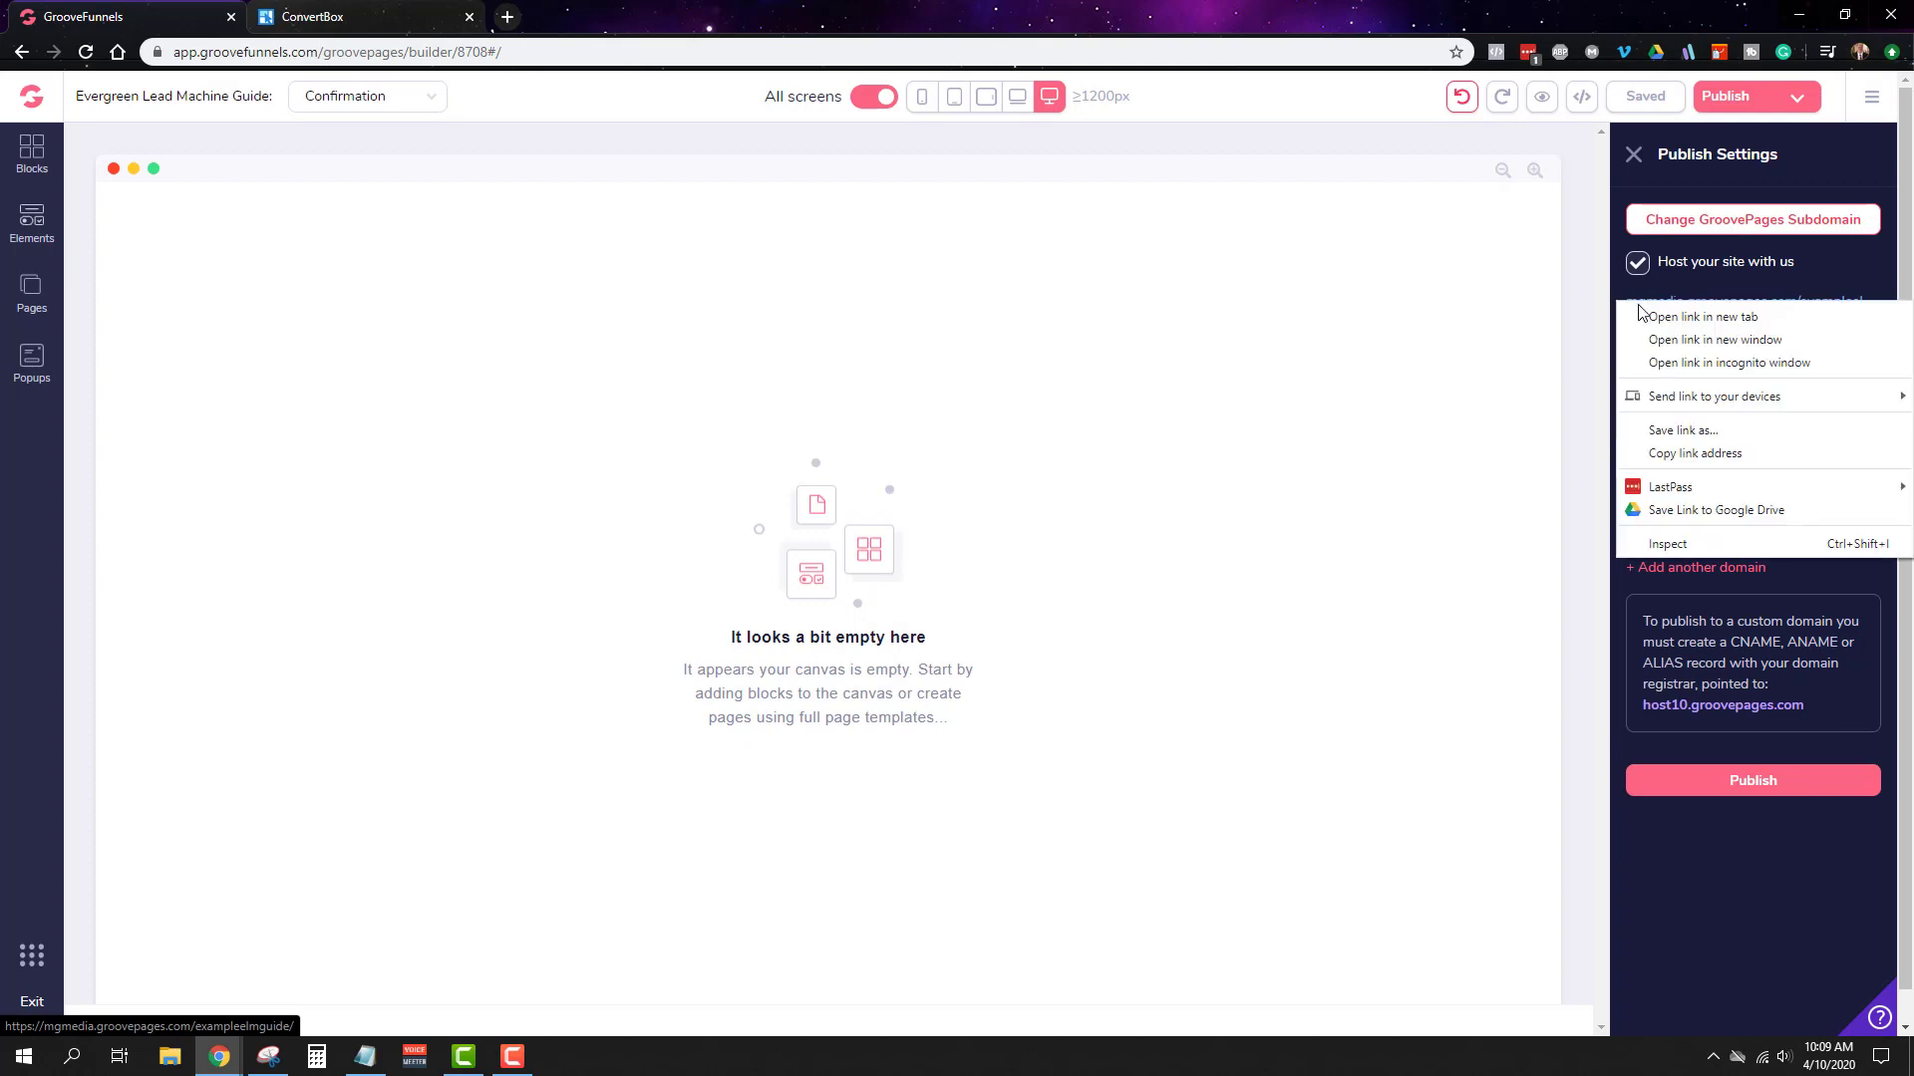
{"action": "left_click", "coordinate": [1698, 454]}
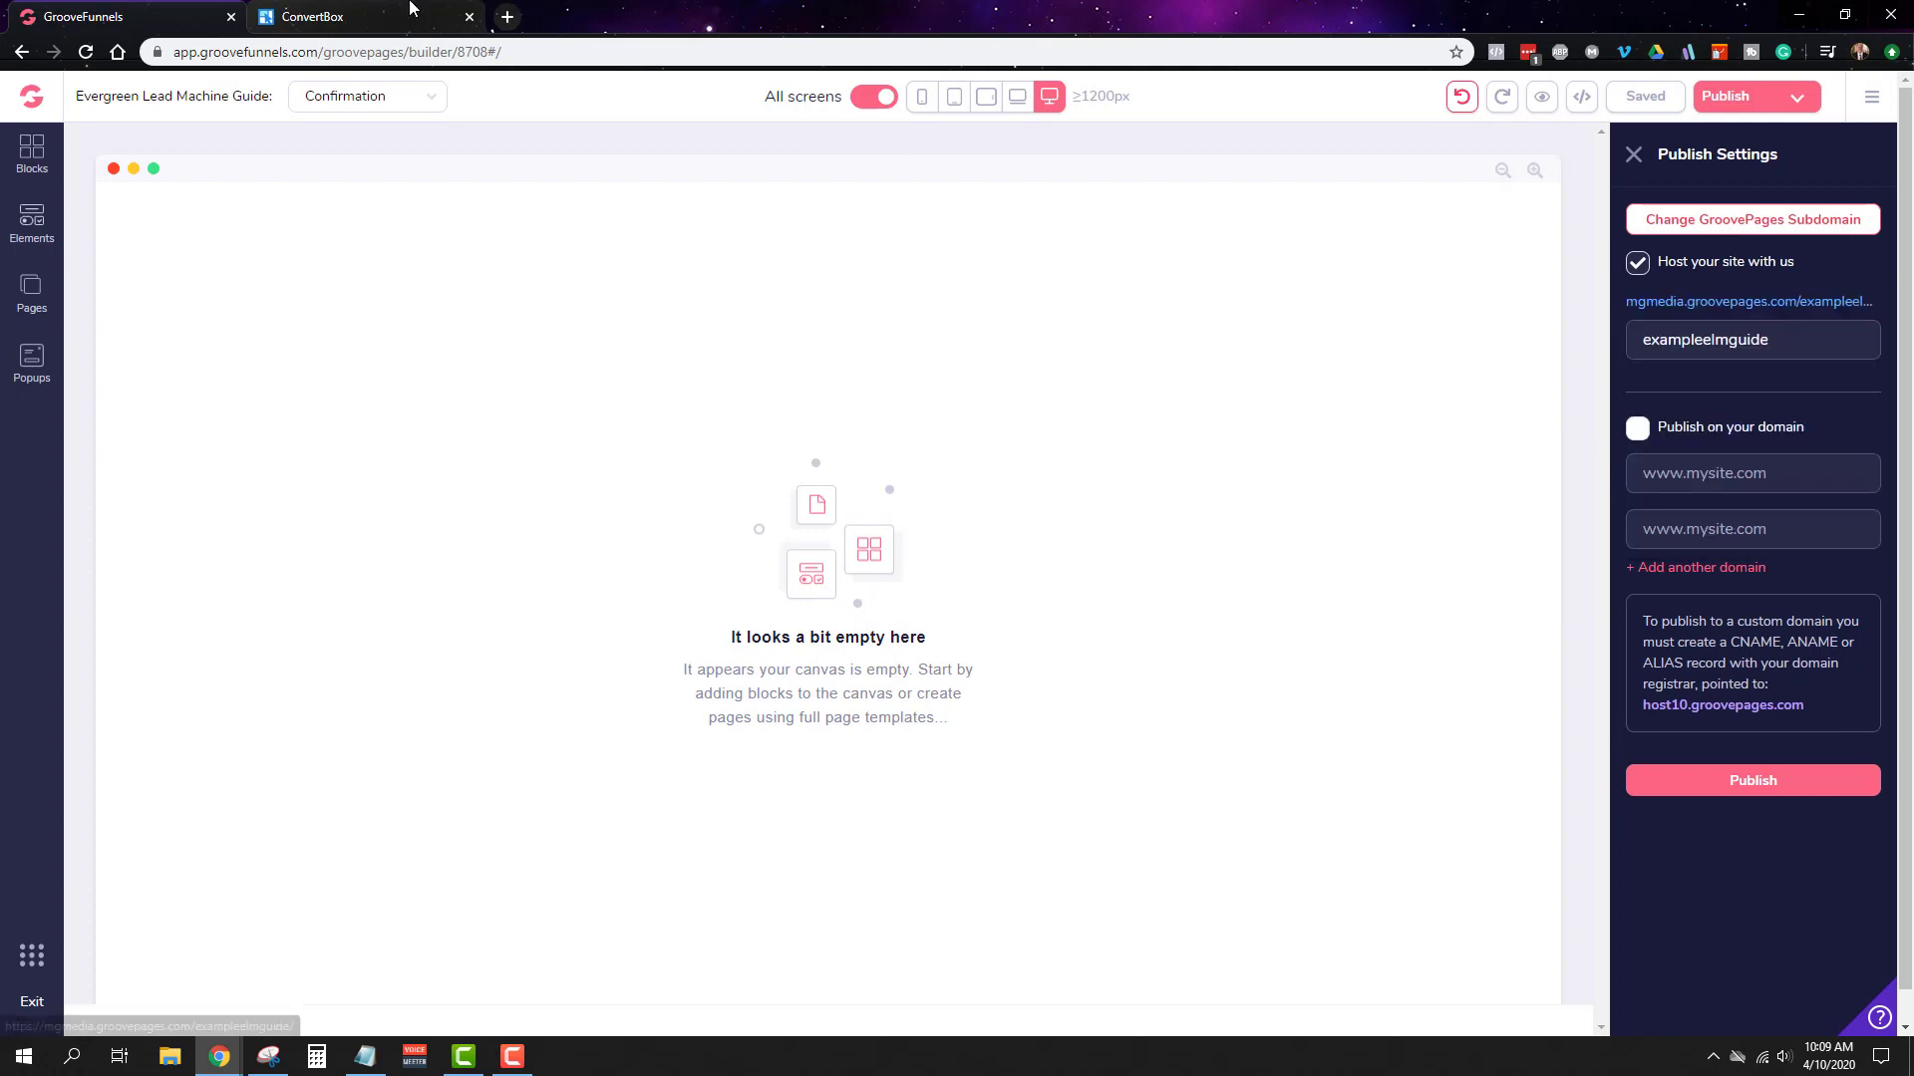
{"action": "key", "text": "ctrl+Tab"}
{"action": "left_click", "coordinate": [960, 436]}
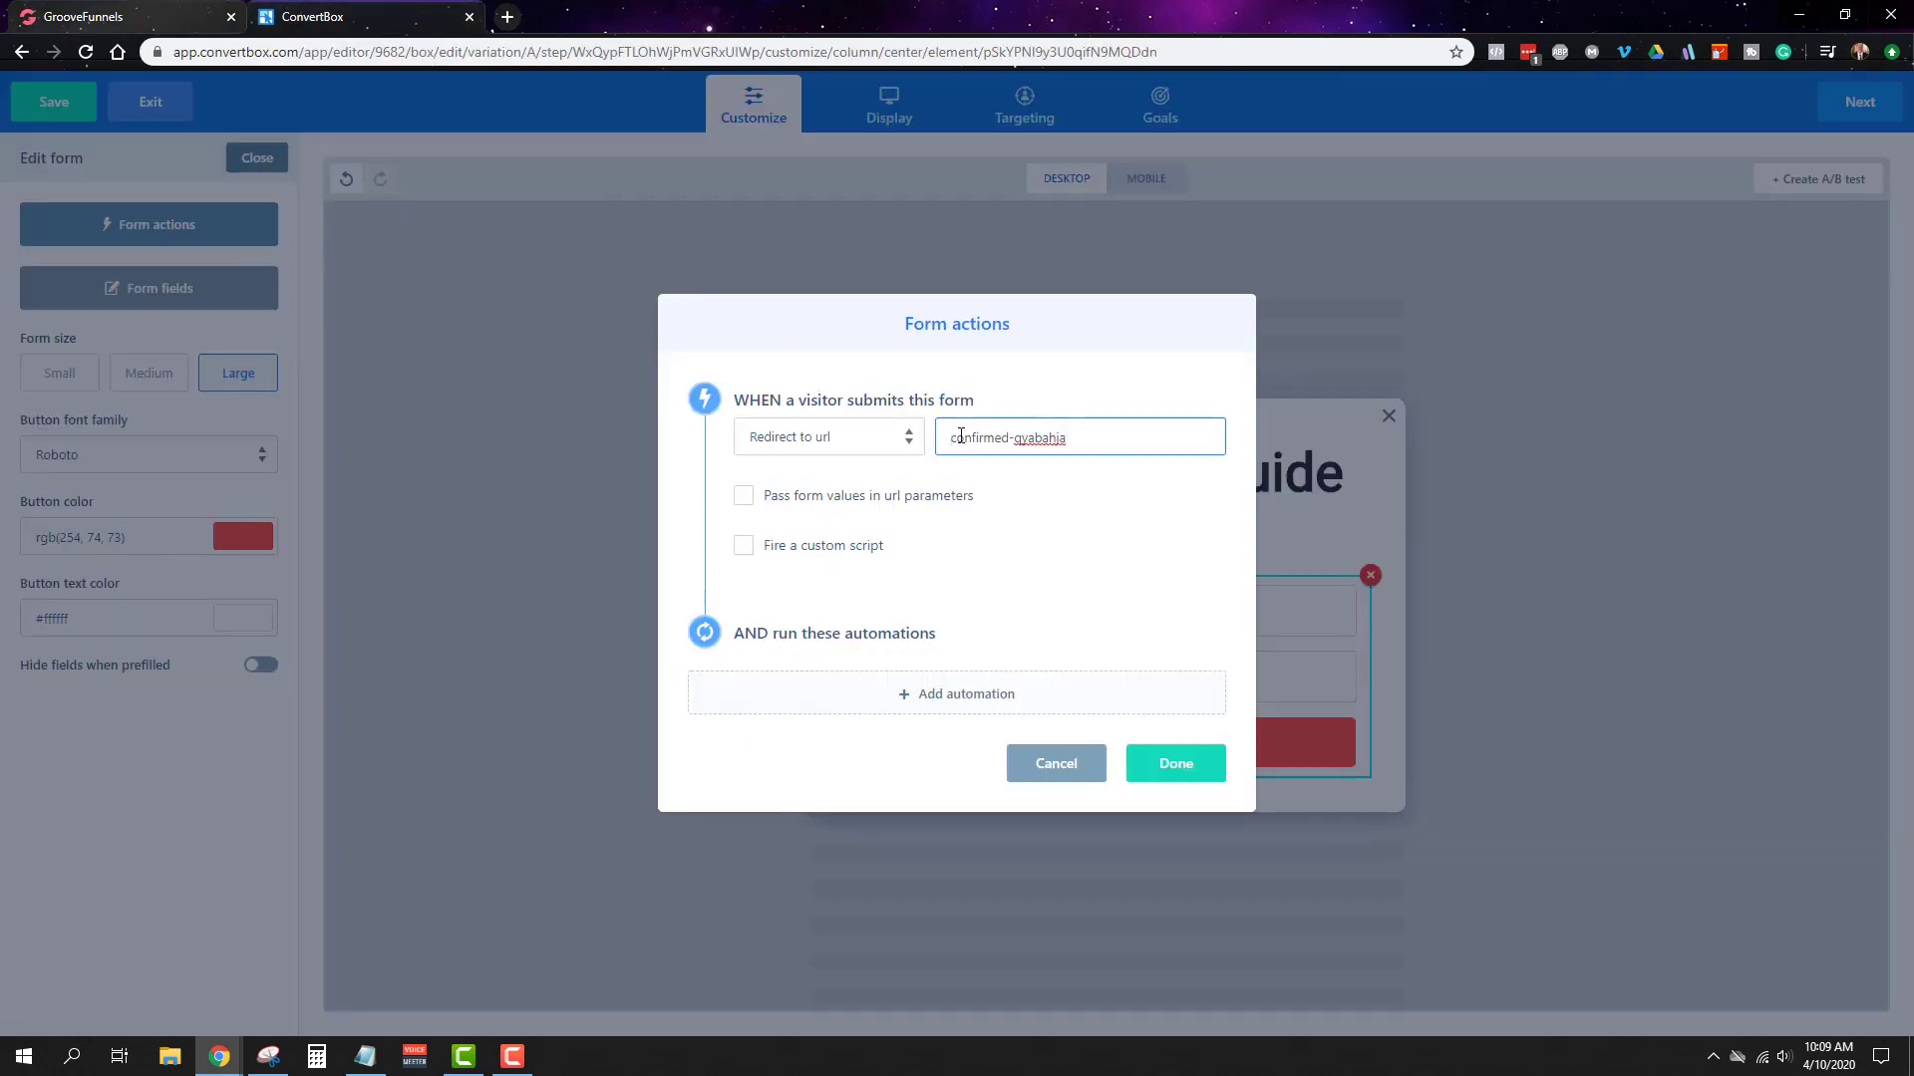
{"action": "key", "text": "ctrl+a"}
{"action": "key", "text": "ctrl+v"}
{"action": "key", "text": "BackSpace"}
{"action": "key", "text": "BackSpace"}
{"action": "key", "text": "BackSpace"}
{"action": "key", "text": "BackSpace"}
{"action": "key", "text": "BackSpace"}
{"action": "key", "text": "BackSpace"}
{"action": "key", "text": "BackSpace"}
{"action": "key", "text": "BackSpace"}
{"action": "key", "text": "BackSpace"}
{"action": "key", "text": "BackSpace"}
{"action": "key", "text": "BackSpace"}
{"action": "key", "text": "BackSpace"}
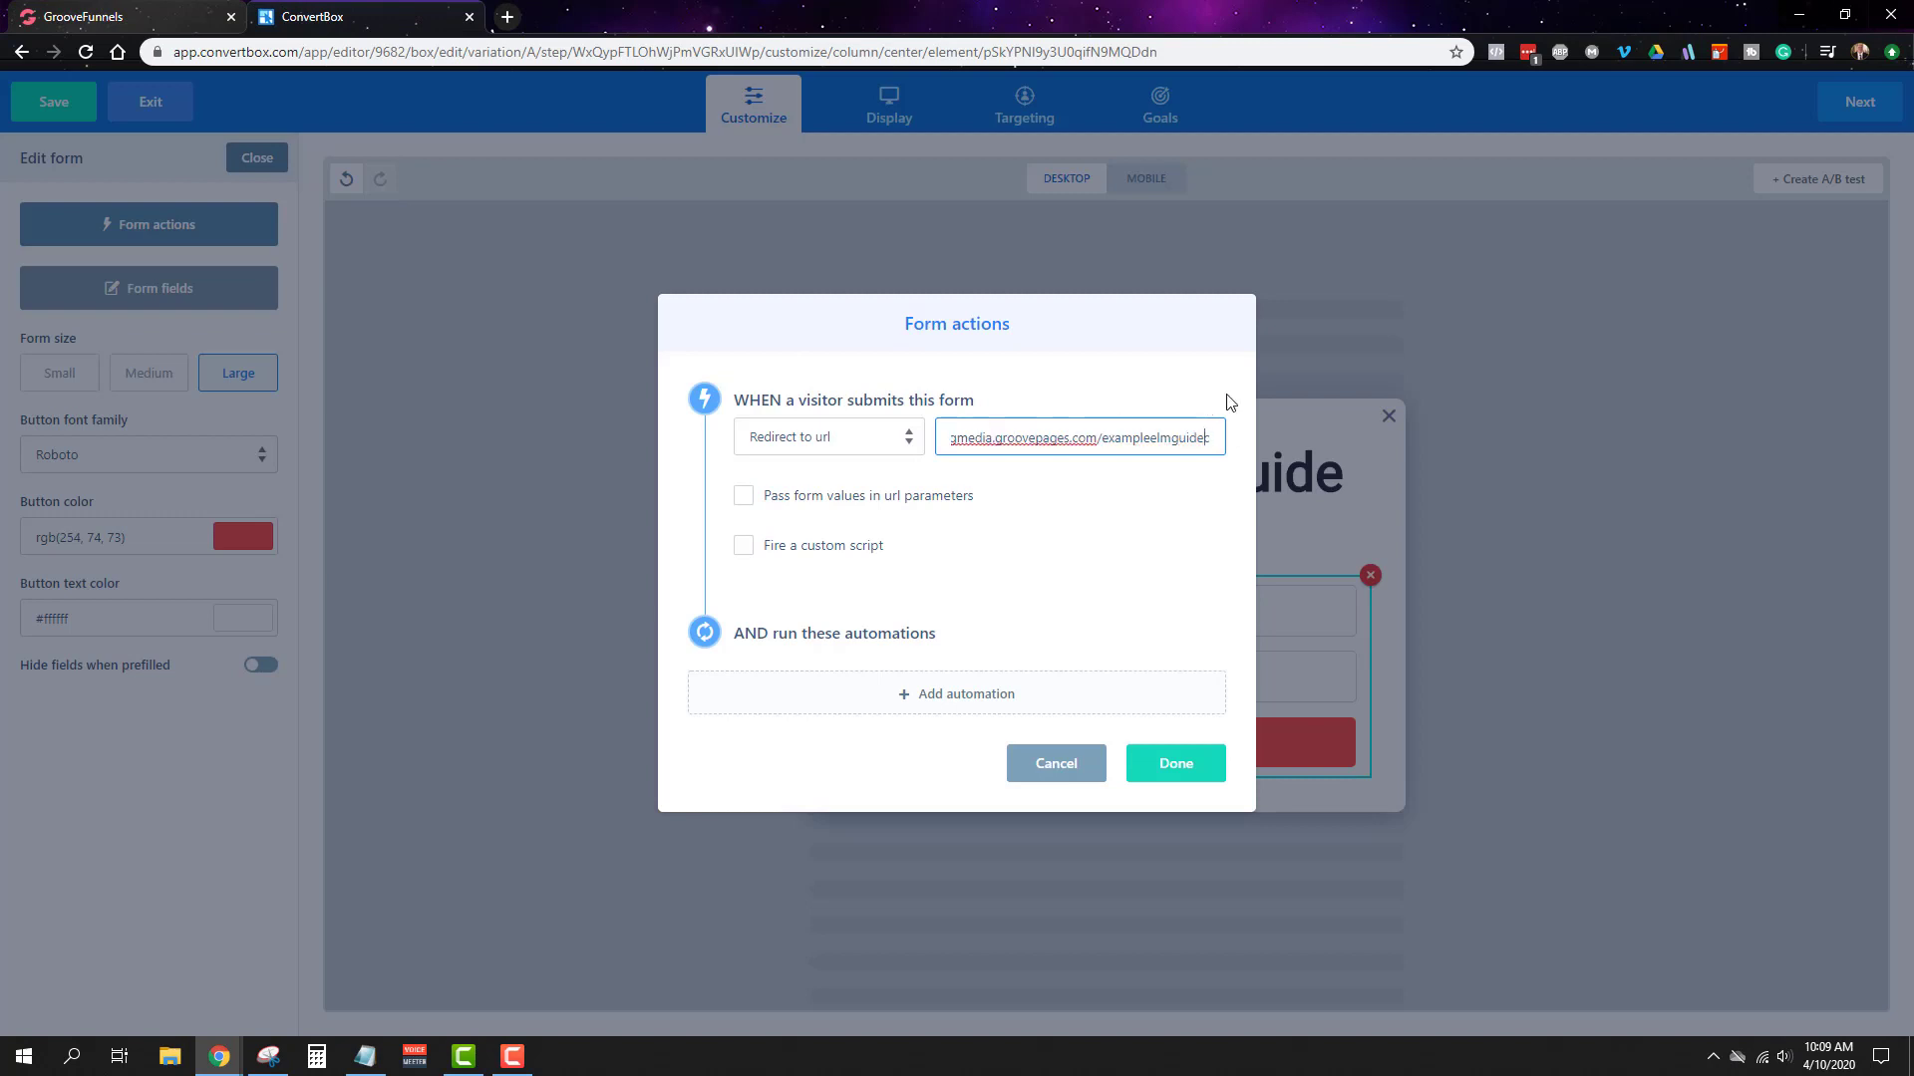
{"action": "key", "text": "BackSpace"}
{"action": "key", "text": "BackSpace"}
{"action": "key", "text": "BackSpace"}
{"action": "key", "text": "BackSpace"}
{"action": "left_click_drag", "start_coordinate": [1054, 436], "coordinate": [1252, 453]}
{"action": "left_click", "coordinate": [953, 438]}
{"action": "left_click", "coordinate": [1094, 437]}
{"action": "left_click_drag", "start_coordinate": [1093, 437], "coordinate": [1217, 435]}
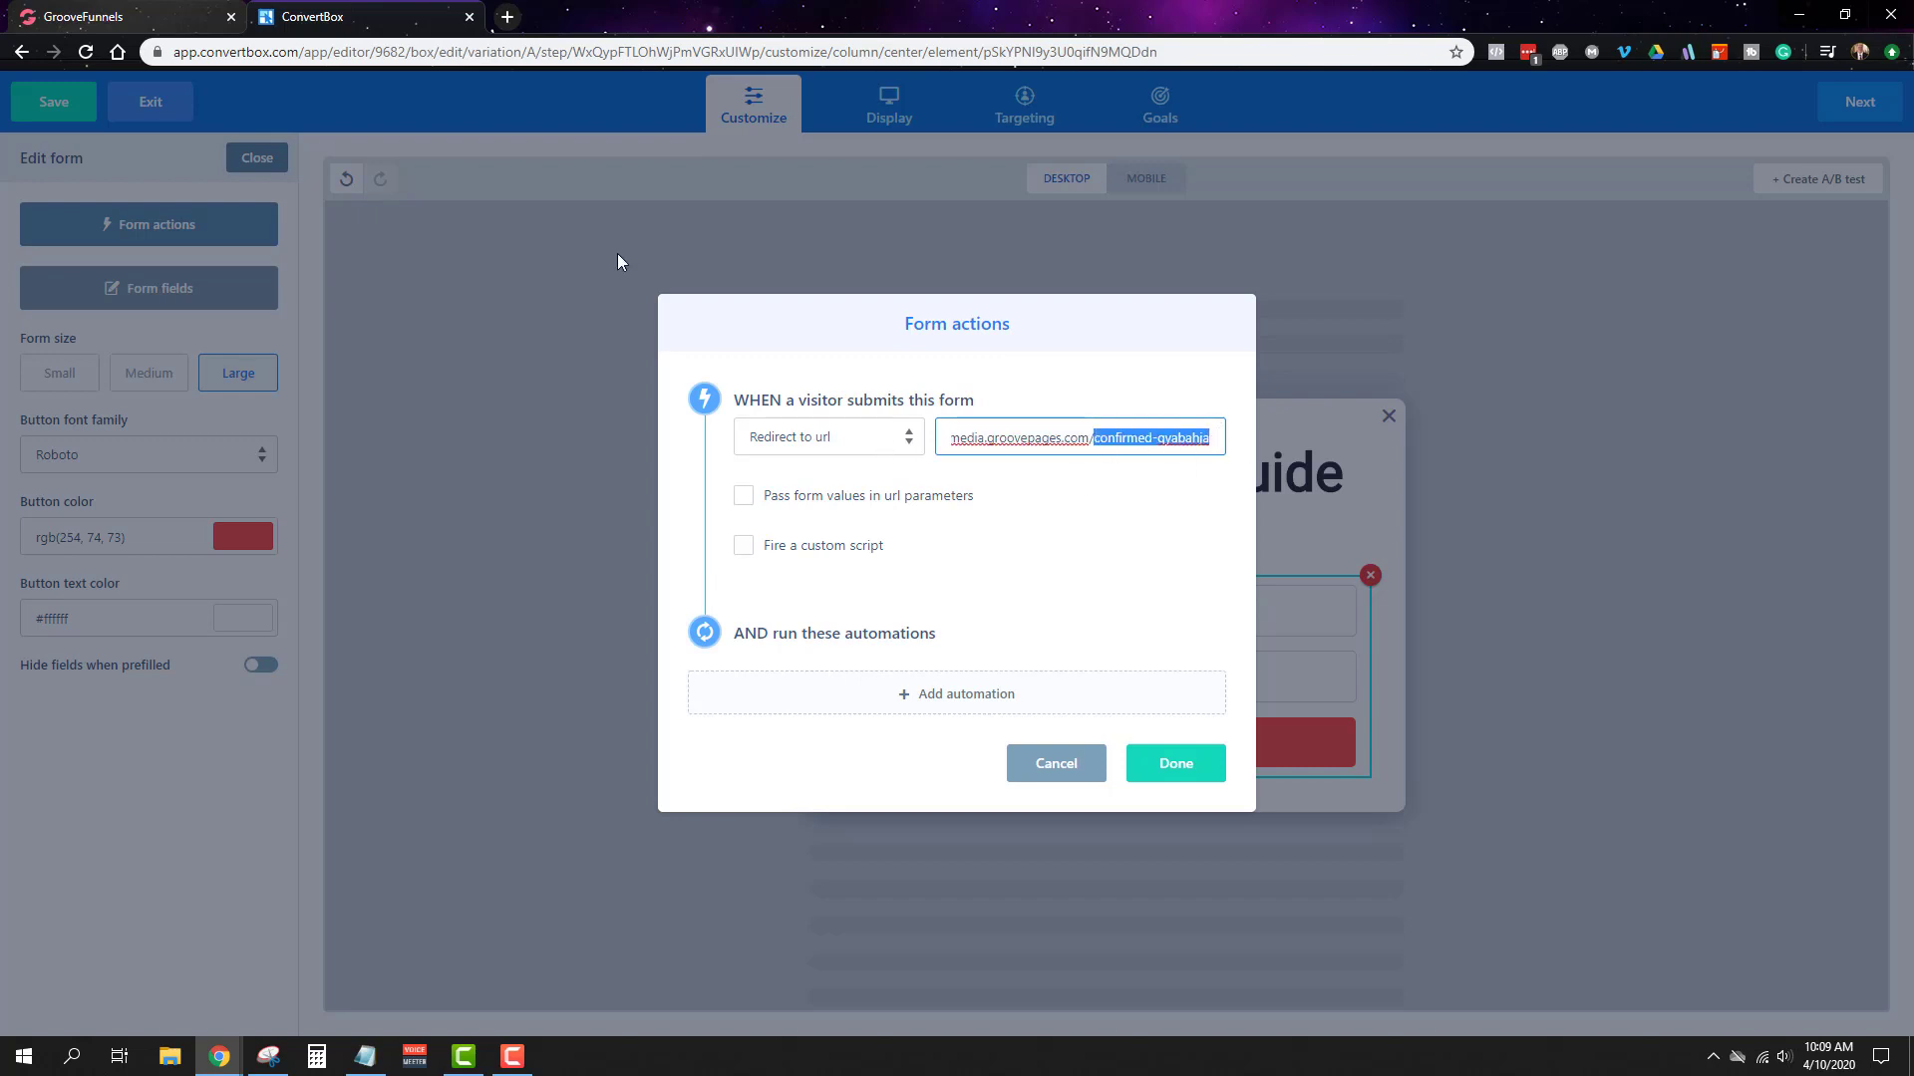
{"action": "left_click", "coordinate": [213, 10]}
{"action": "left_click", "coordinate": [355, 7]}
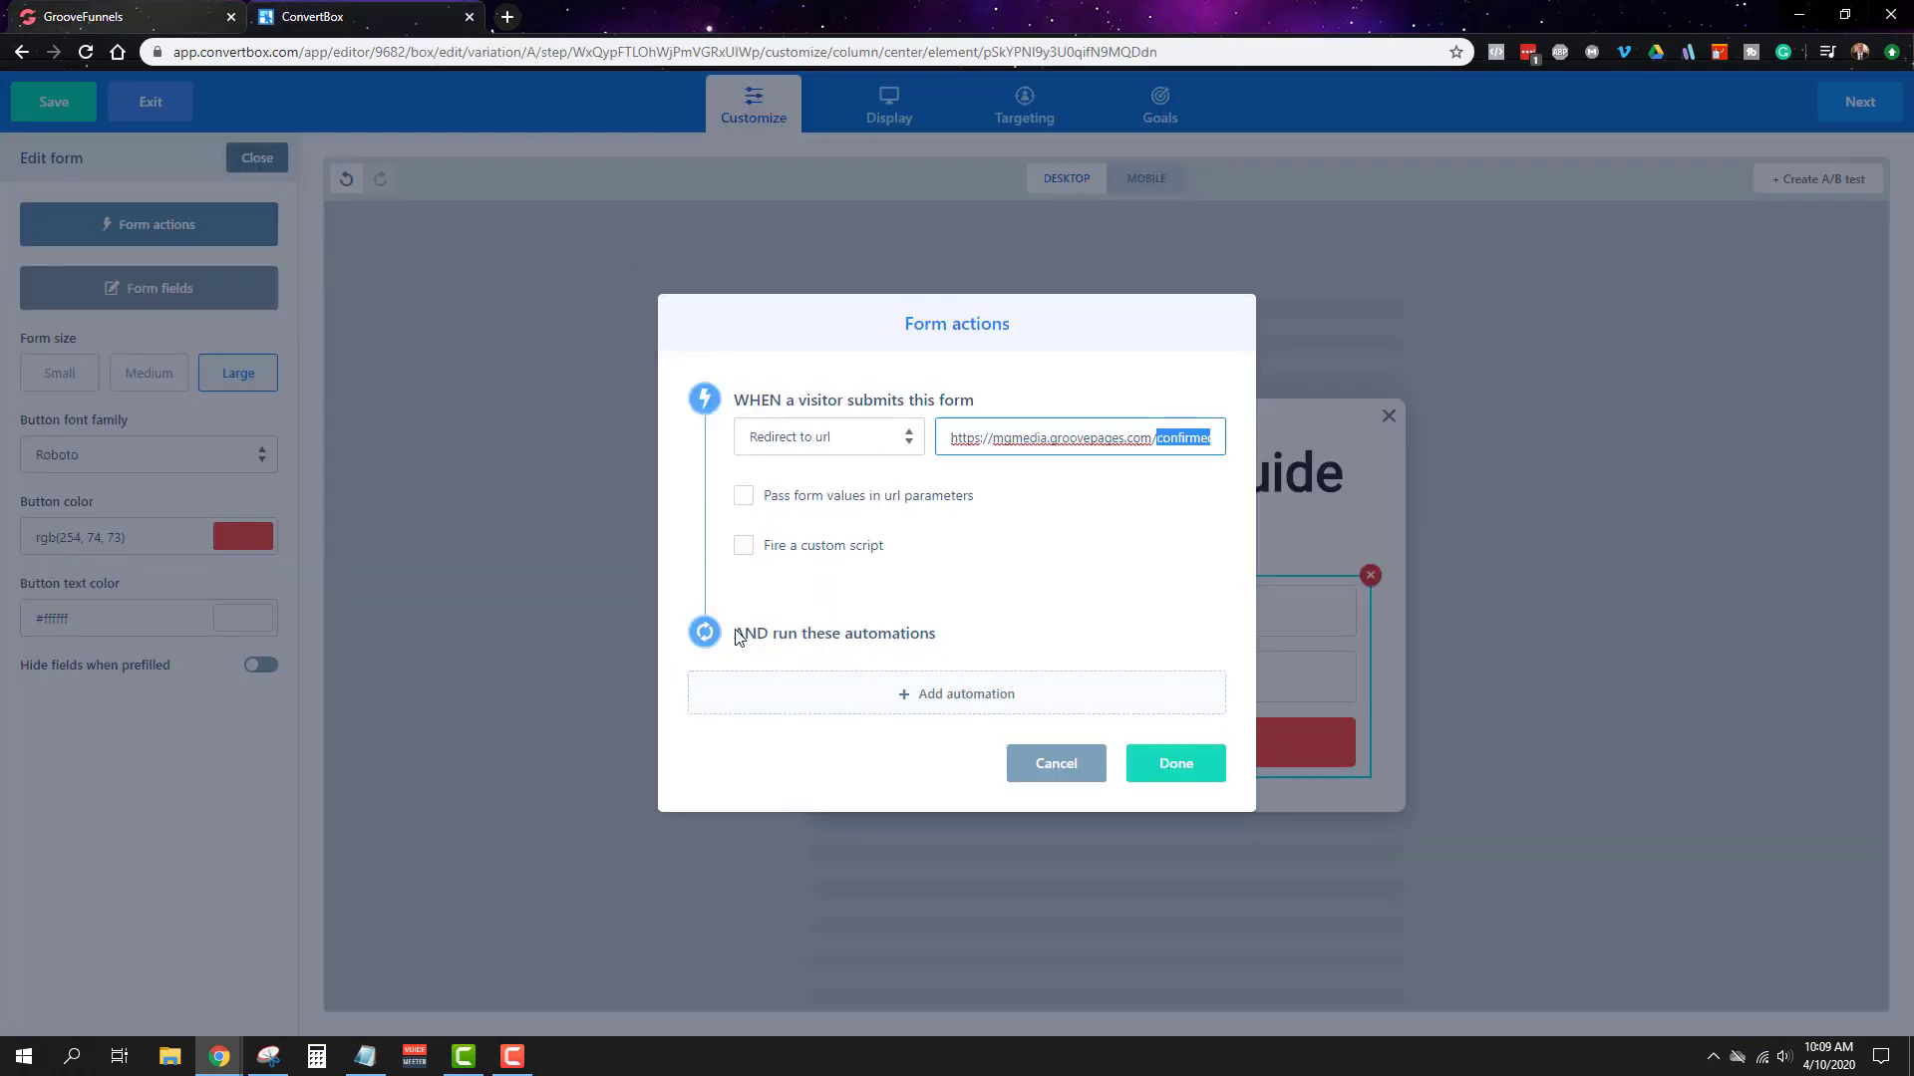
{"action": "left_click", "coordinate": [930, 715]}
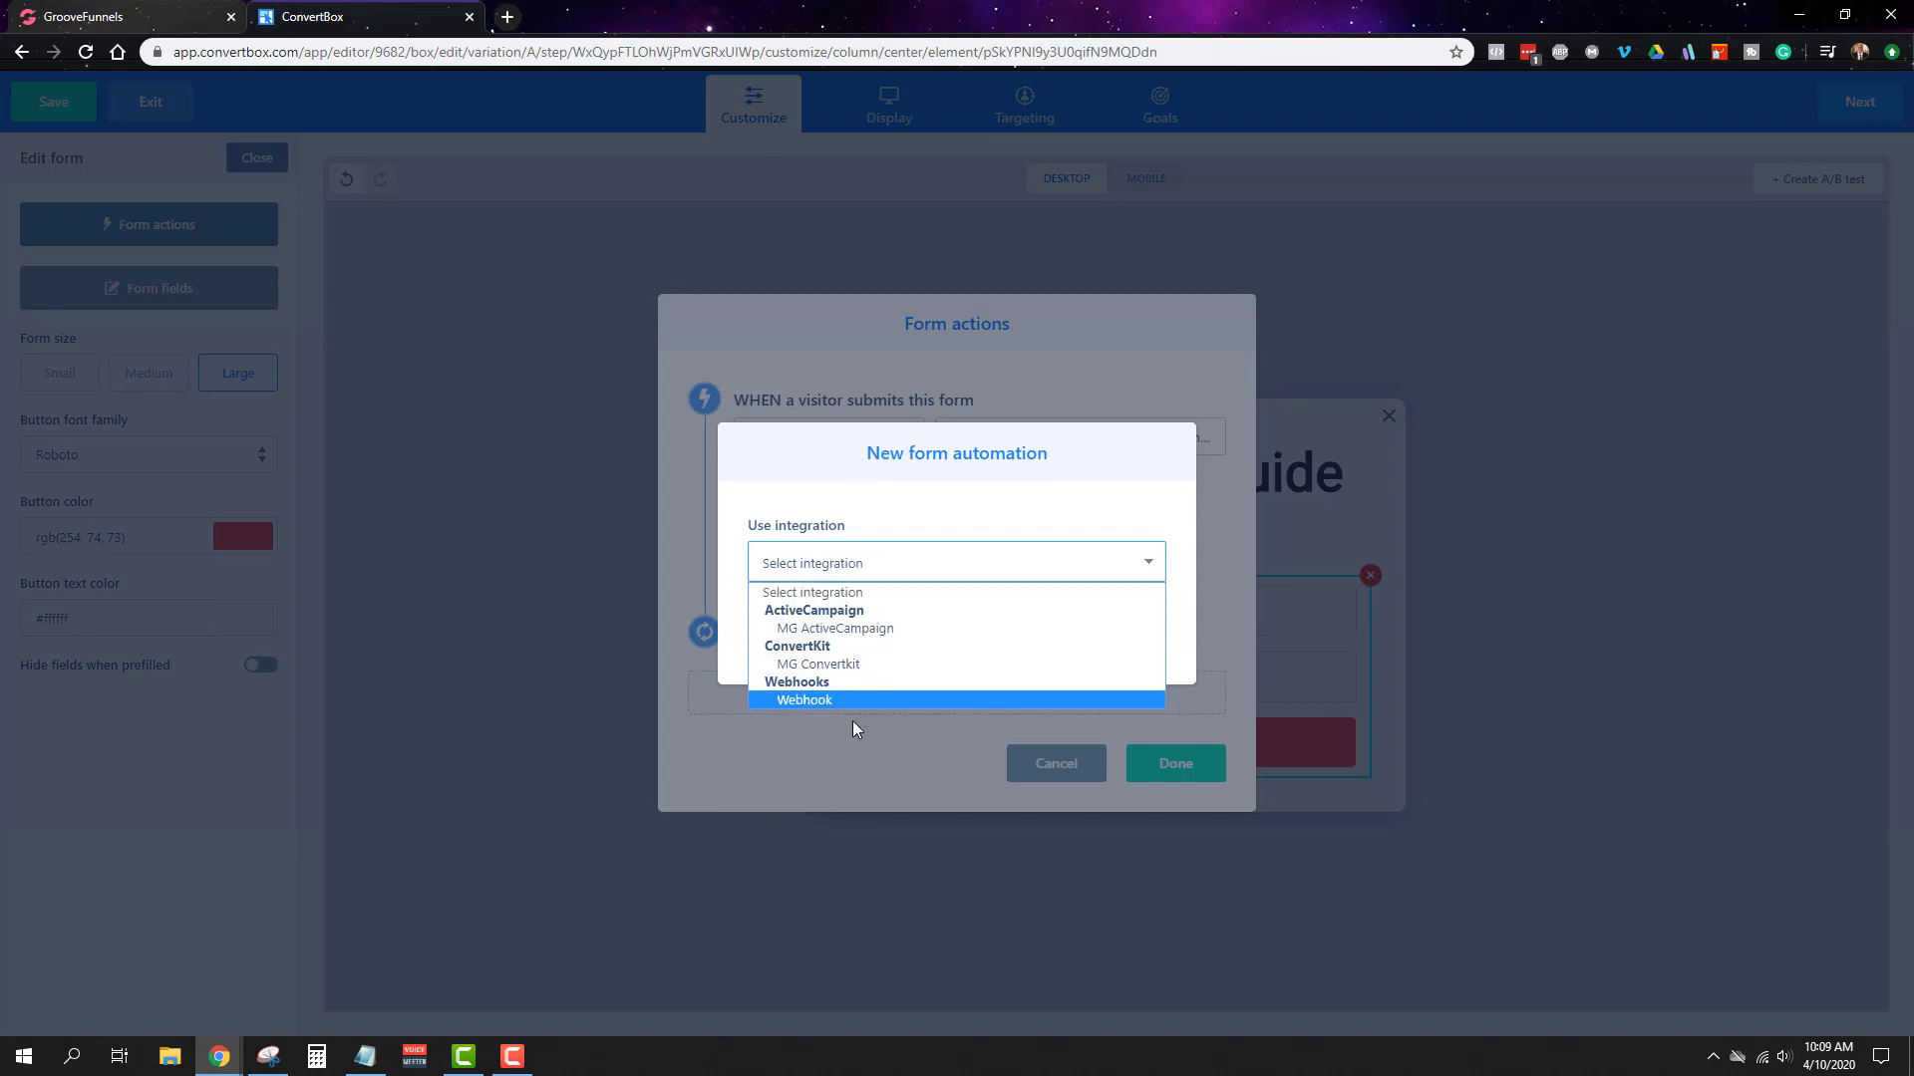
- Add an MG ActiveCampaign automation that adds submitters to the CC contact list
{"action": "left_click", "coordinate": [862, 628]}
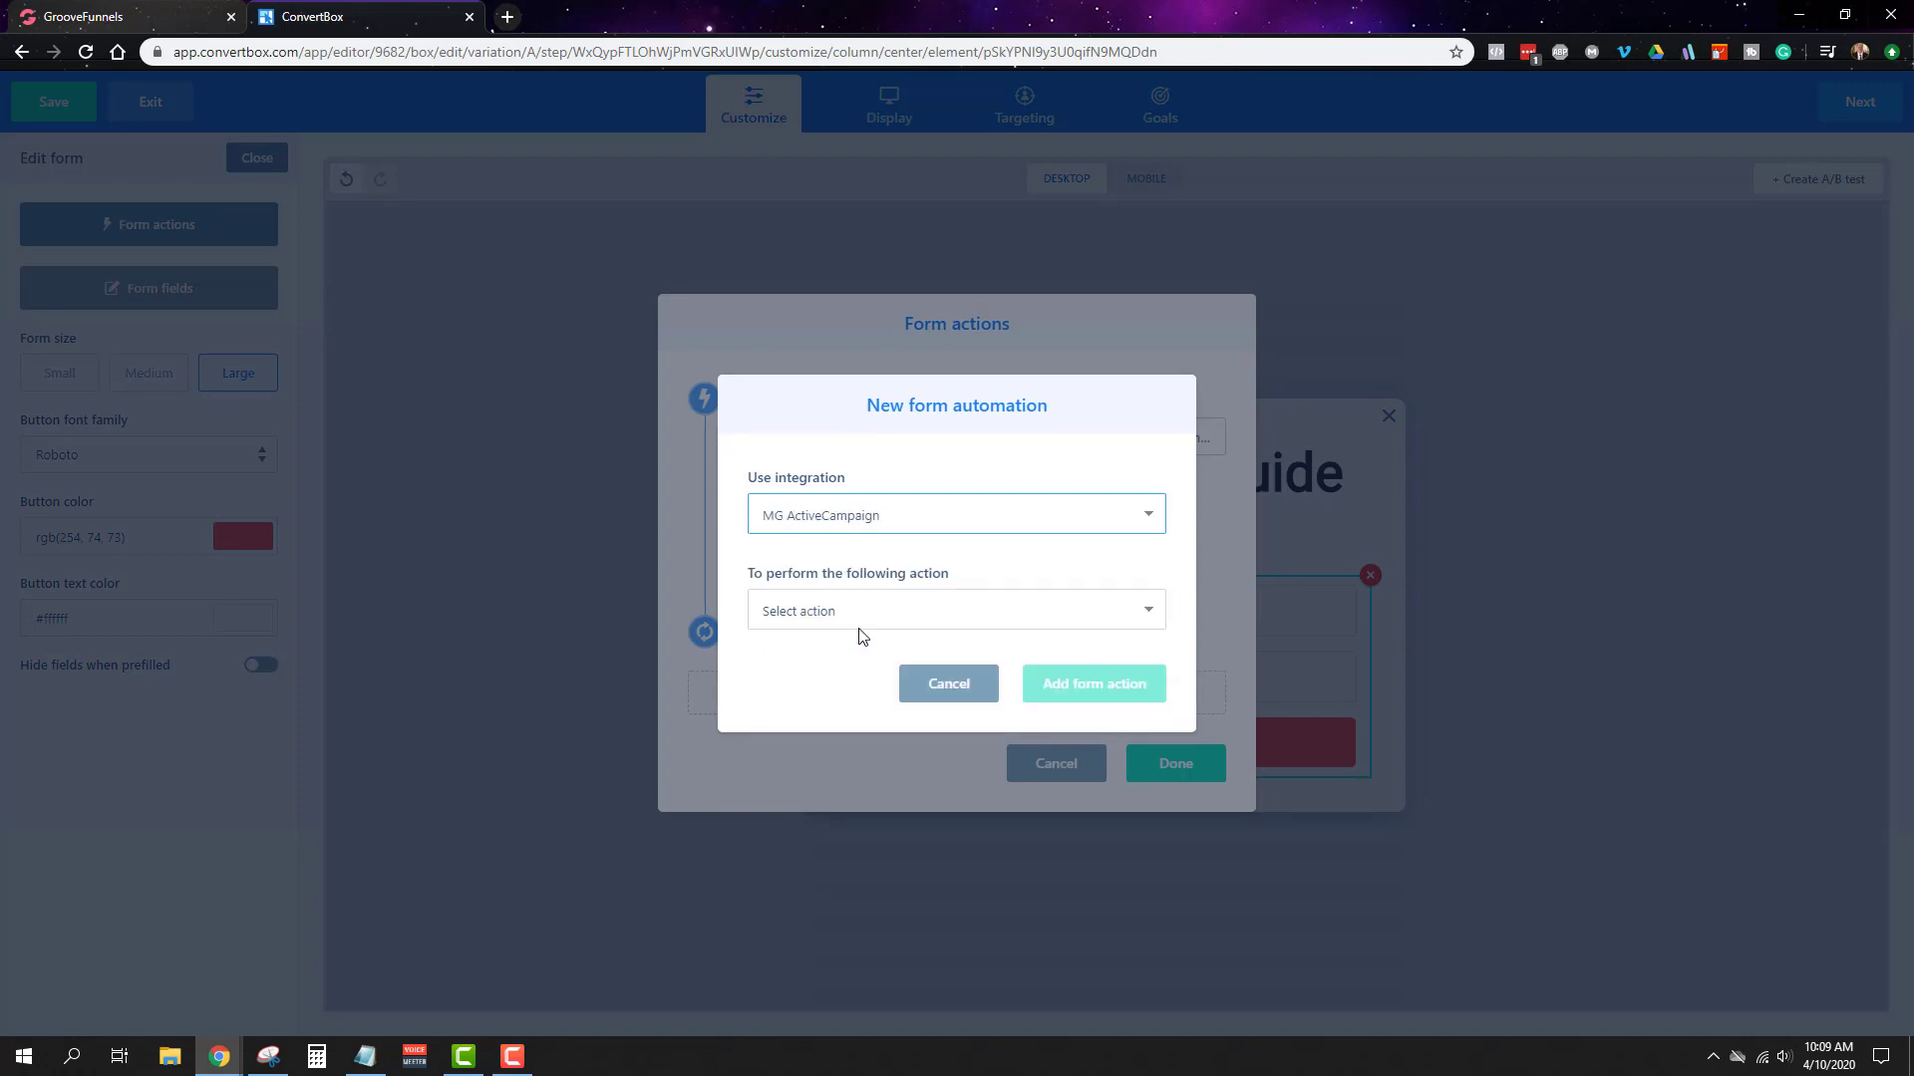
{"action": "left_click", "coordinate": [866, 616]}
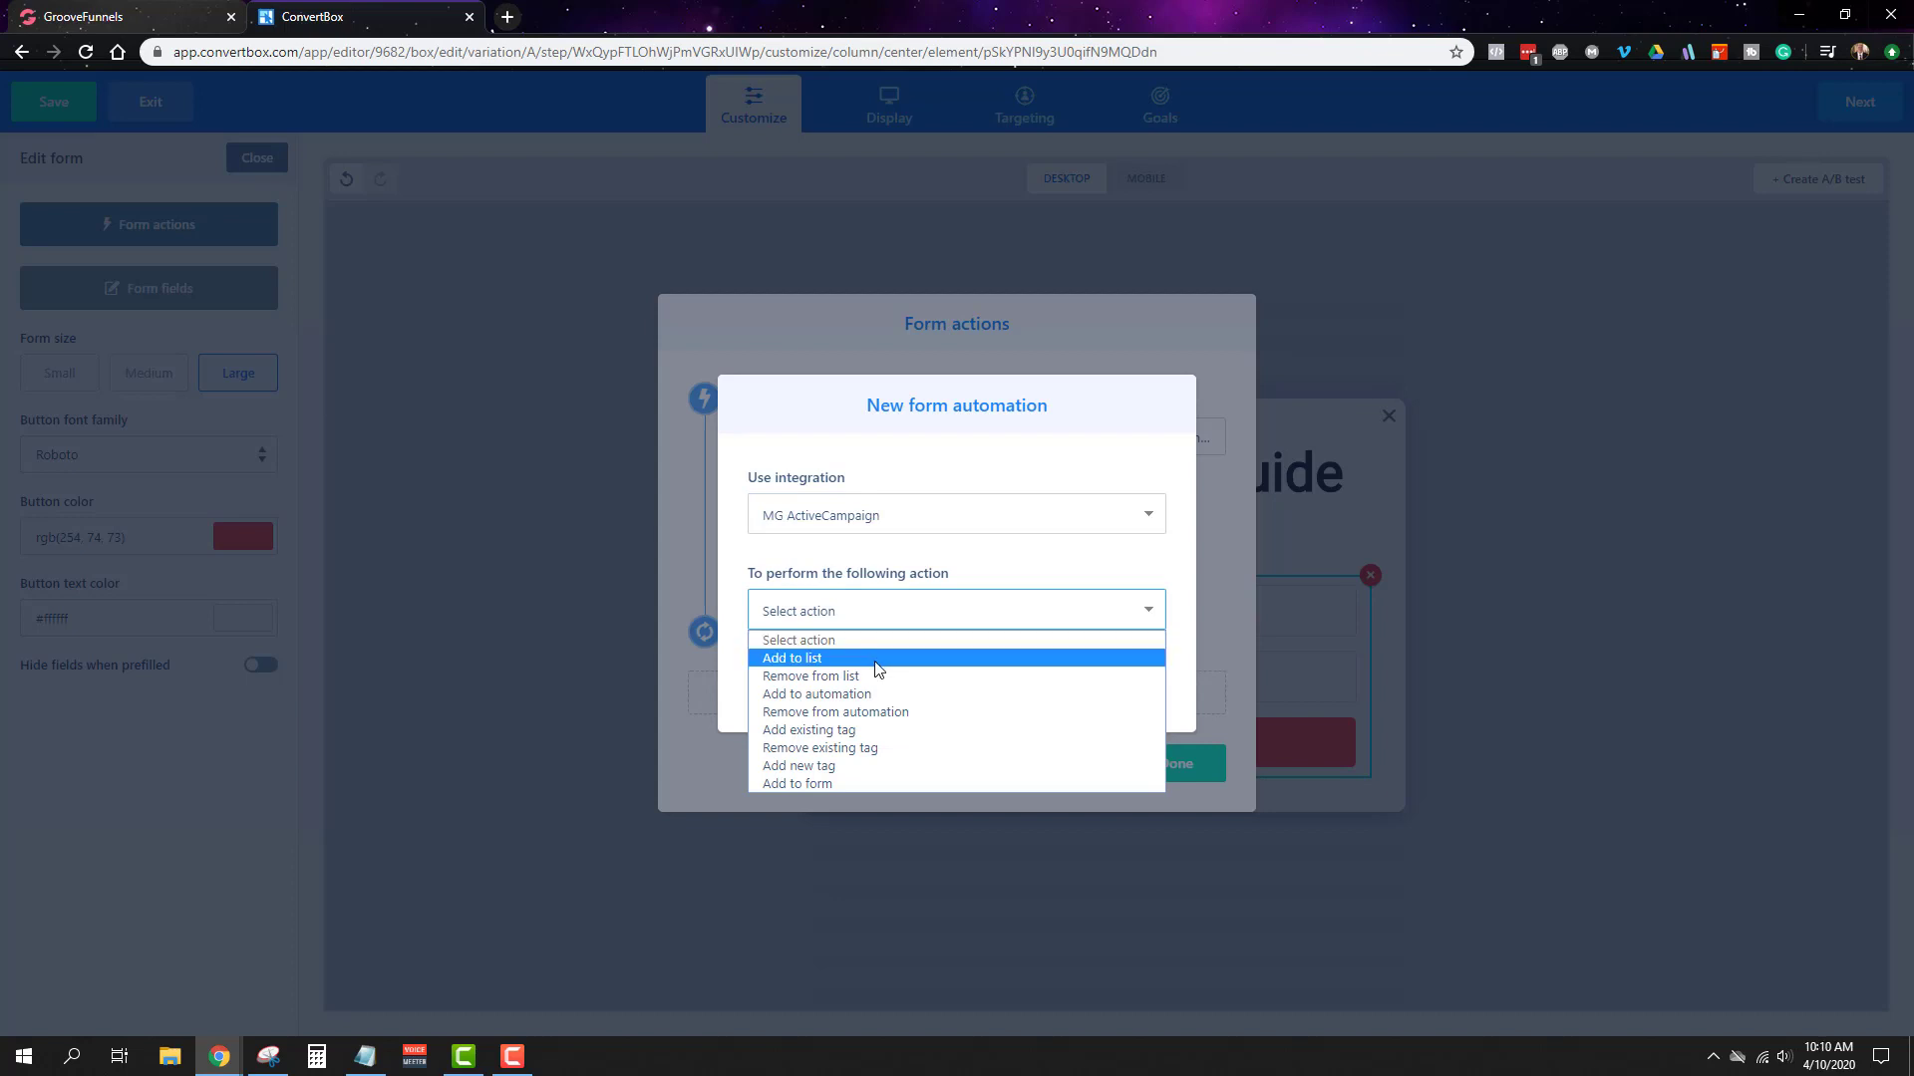
{"action": "left_click", "coordinate": [875, 660]}
{"action": "left_click", "coordinate": [1117, 622]}
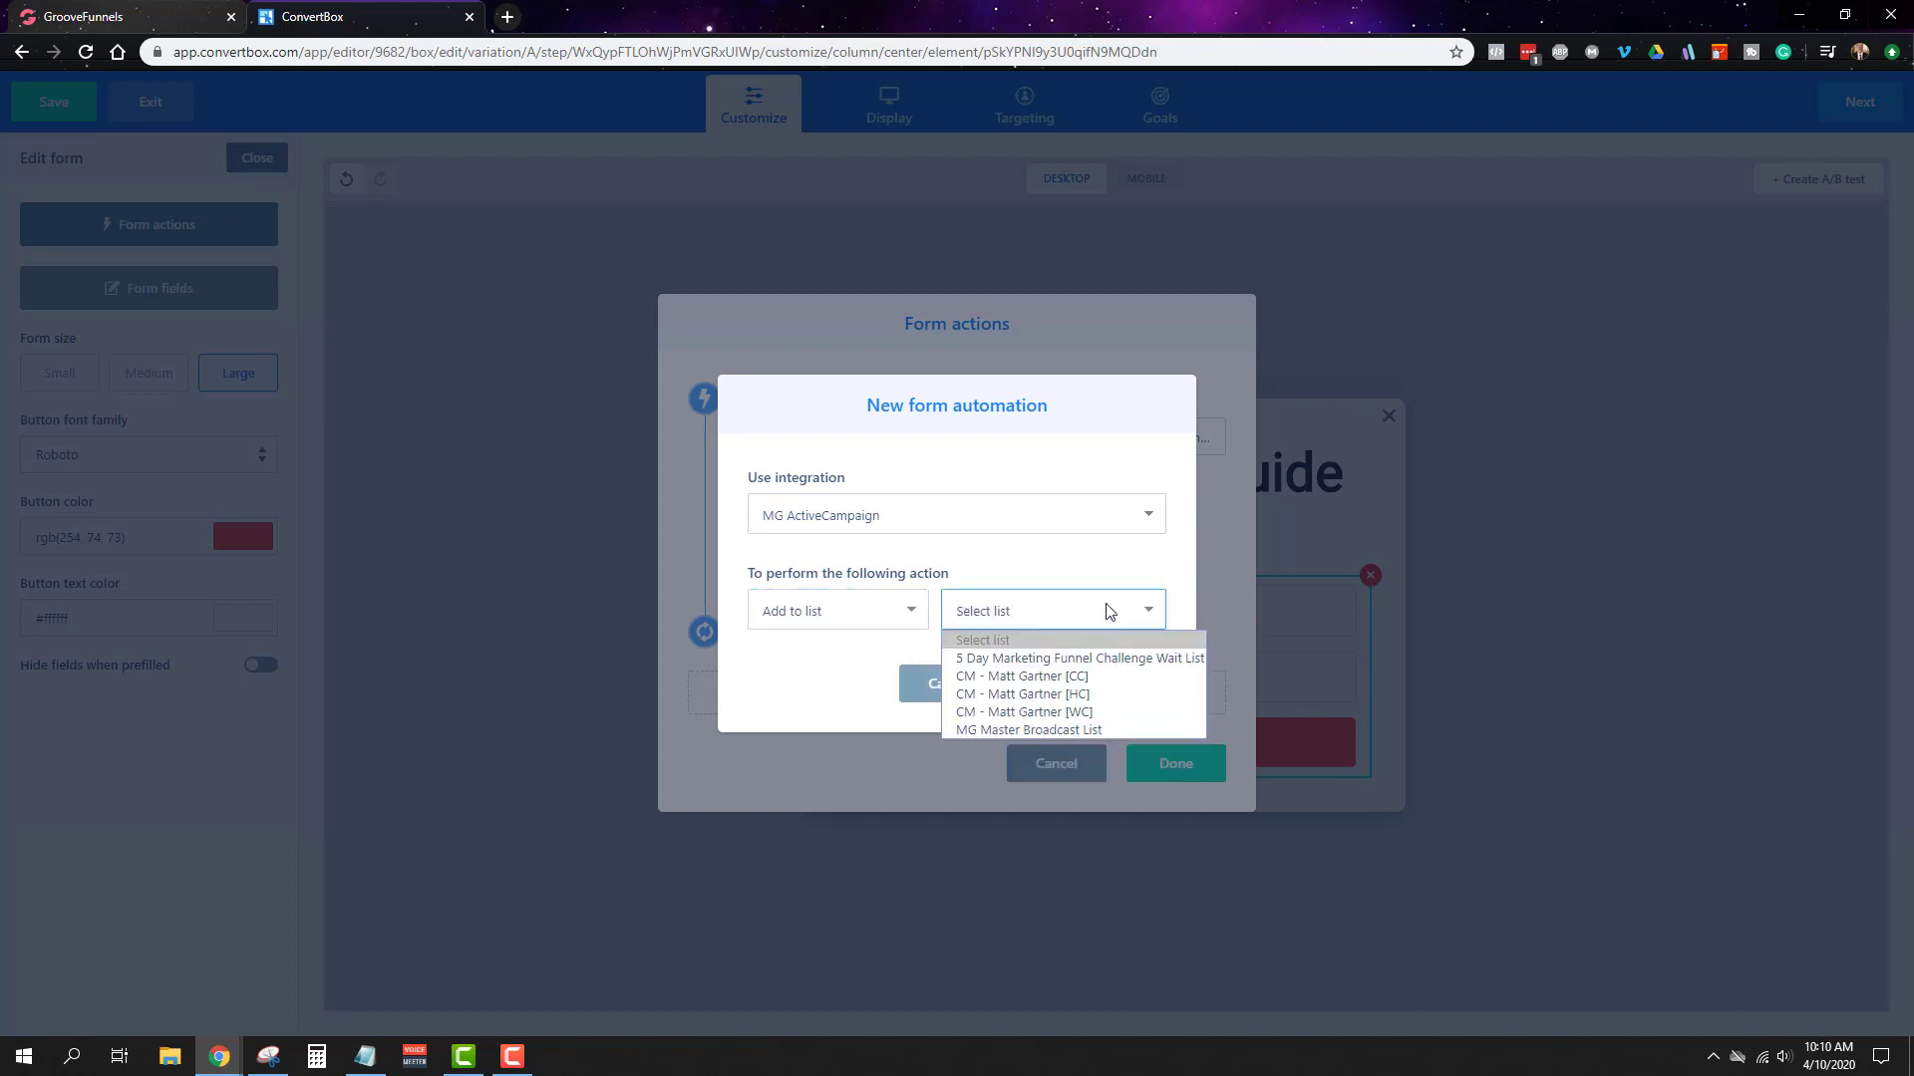
{"action": "left_click", "coordinate": [1088, 675]}
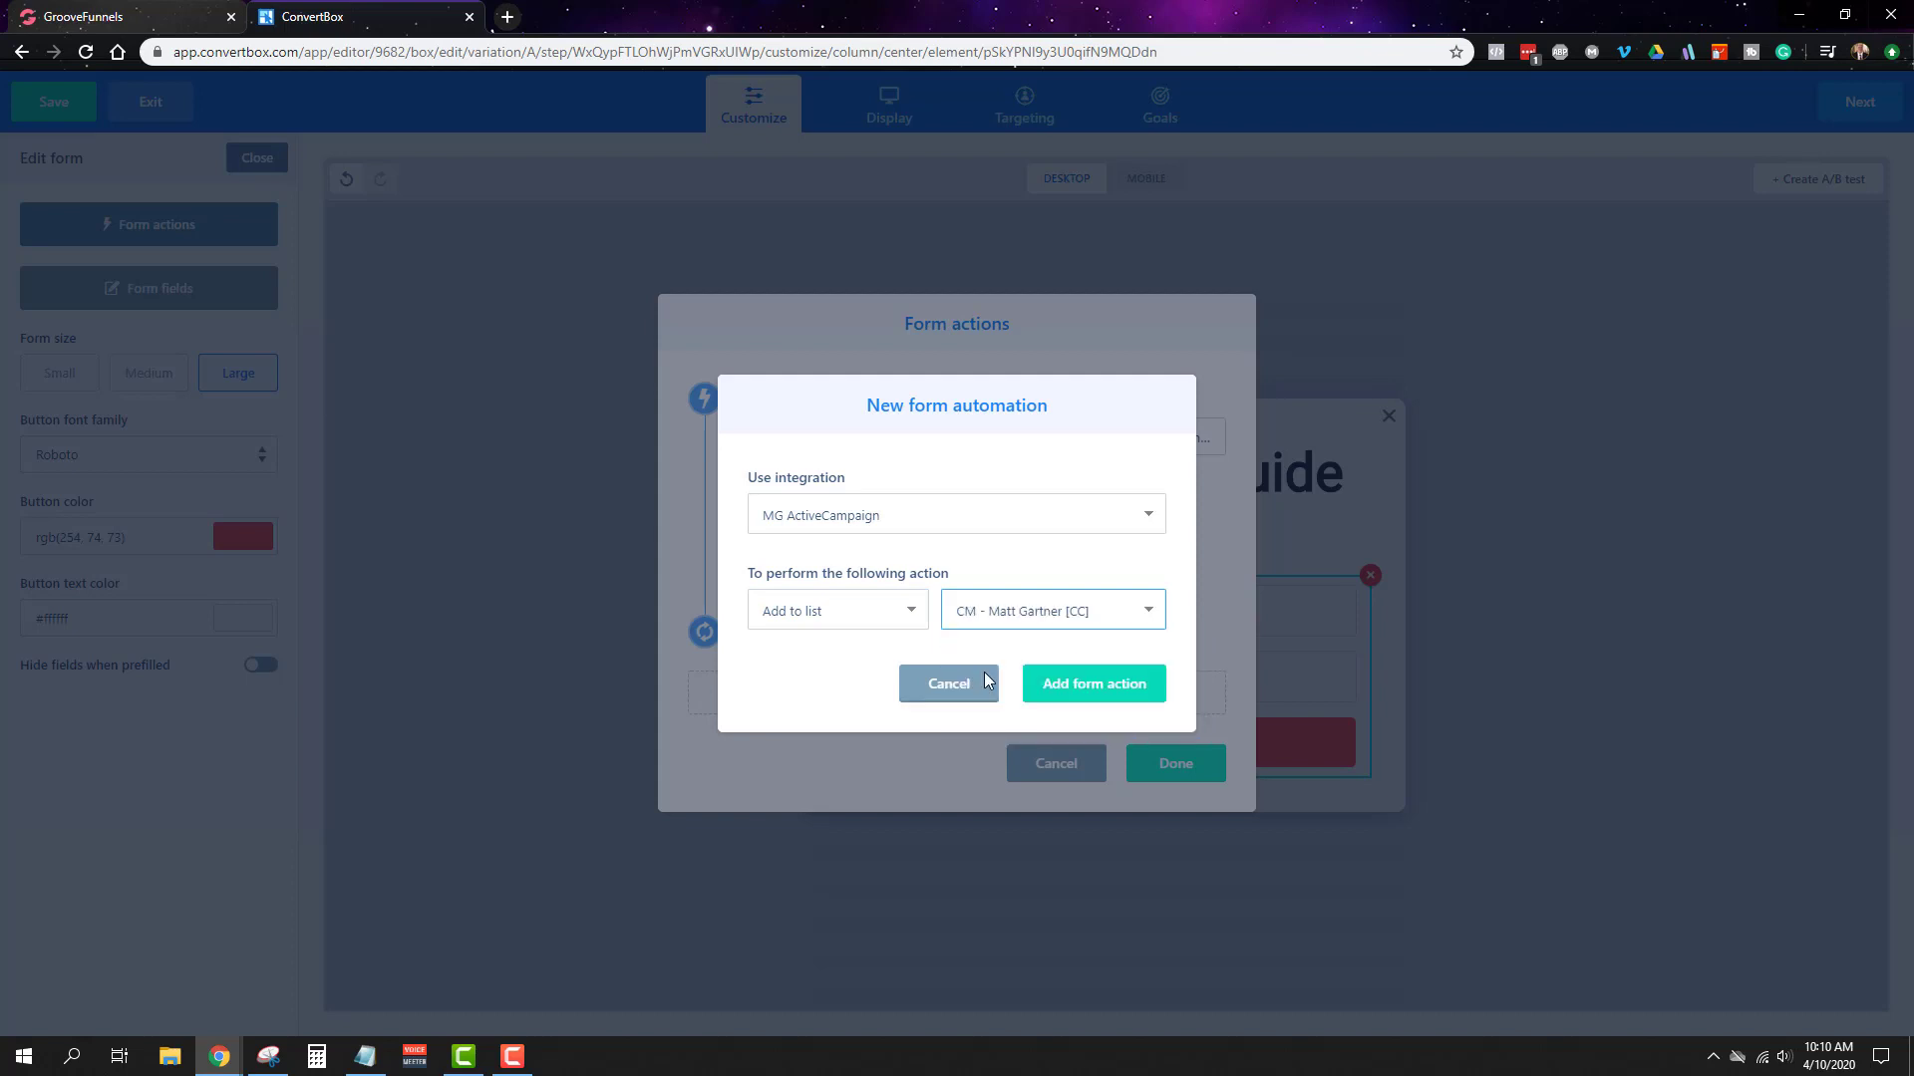
{"action": "left_click", "coordinate": [1112, 685]}
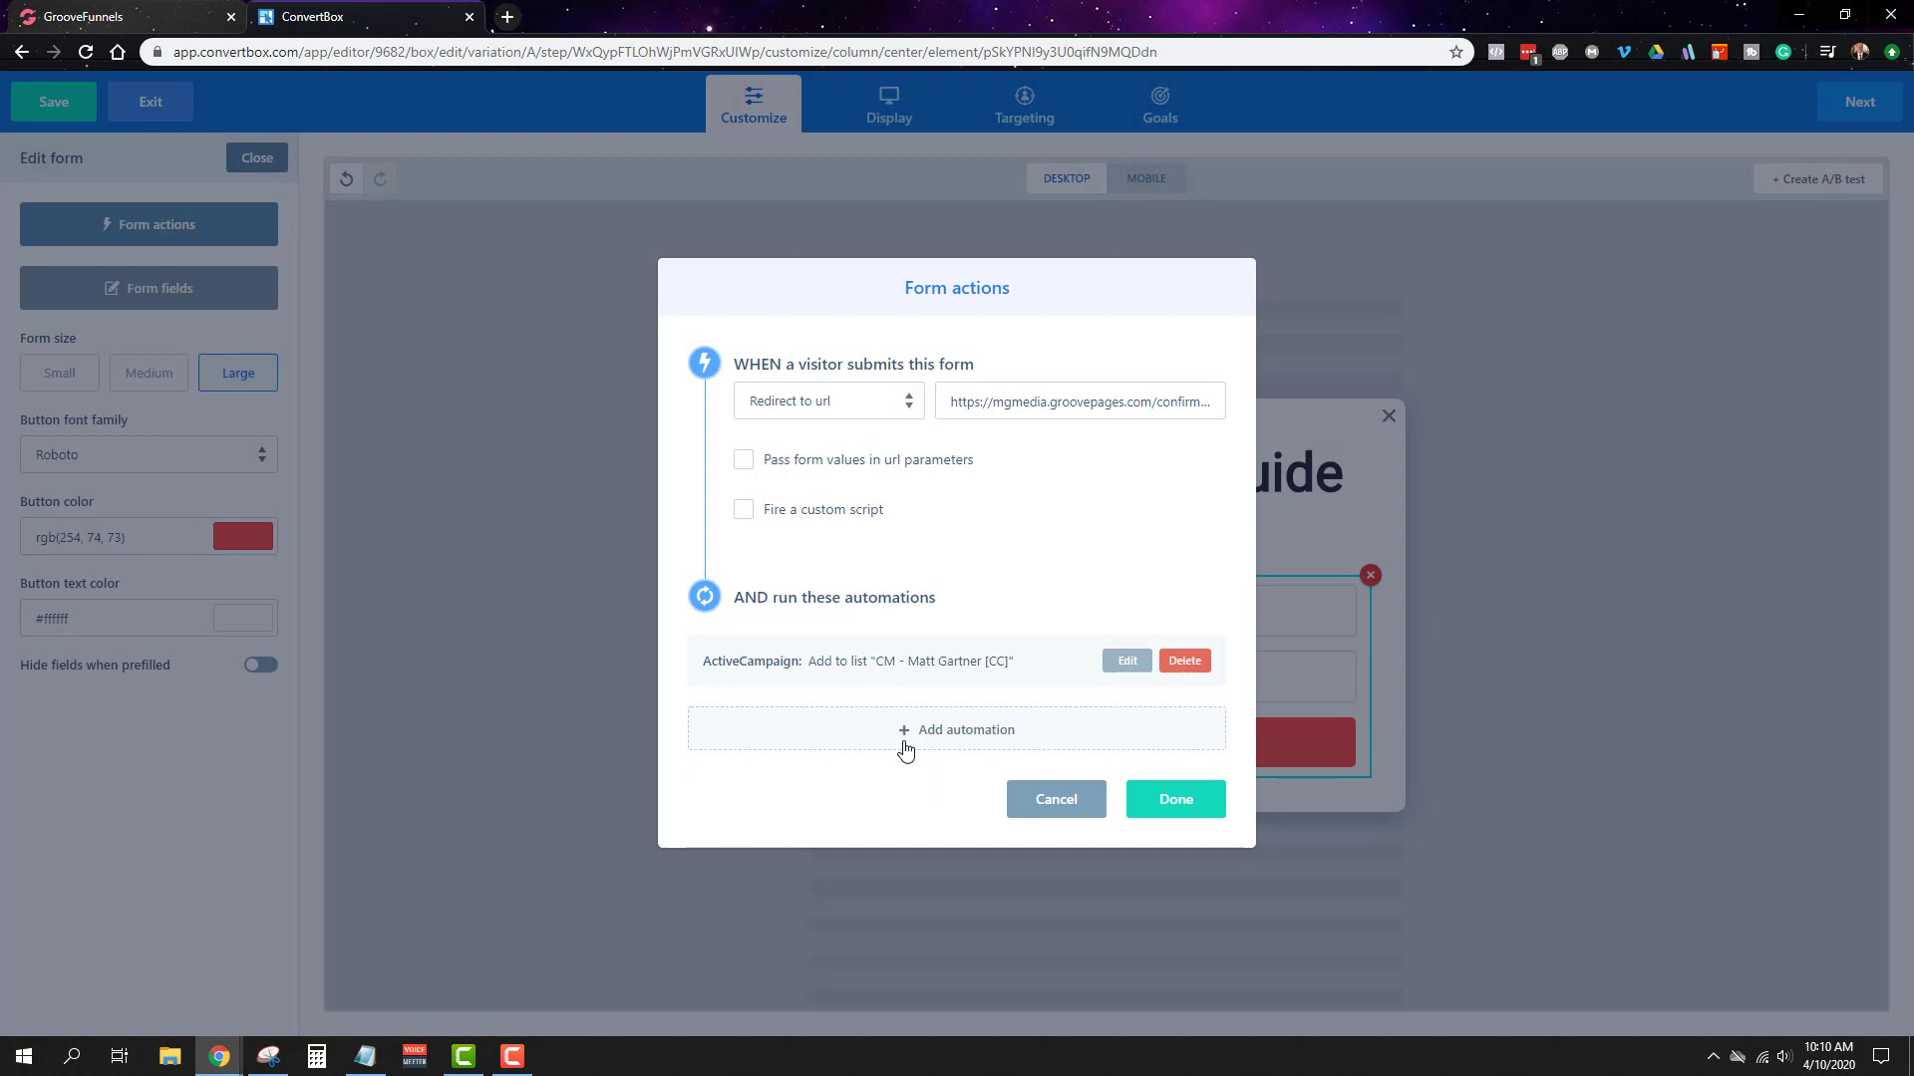
- Add a second MG ActiveCampaign automation applying the tag CM - Cold - Evergreen Lead Machine
{"action": "left_click", "coordinate": [966, 746]}
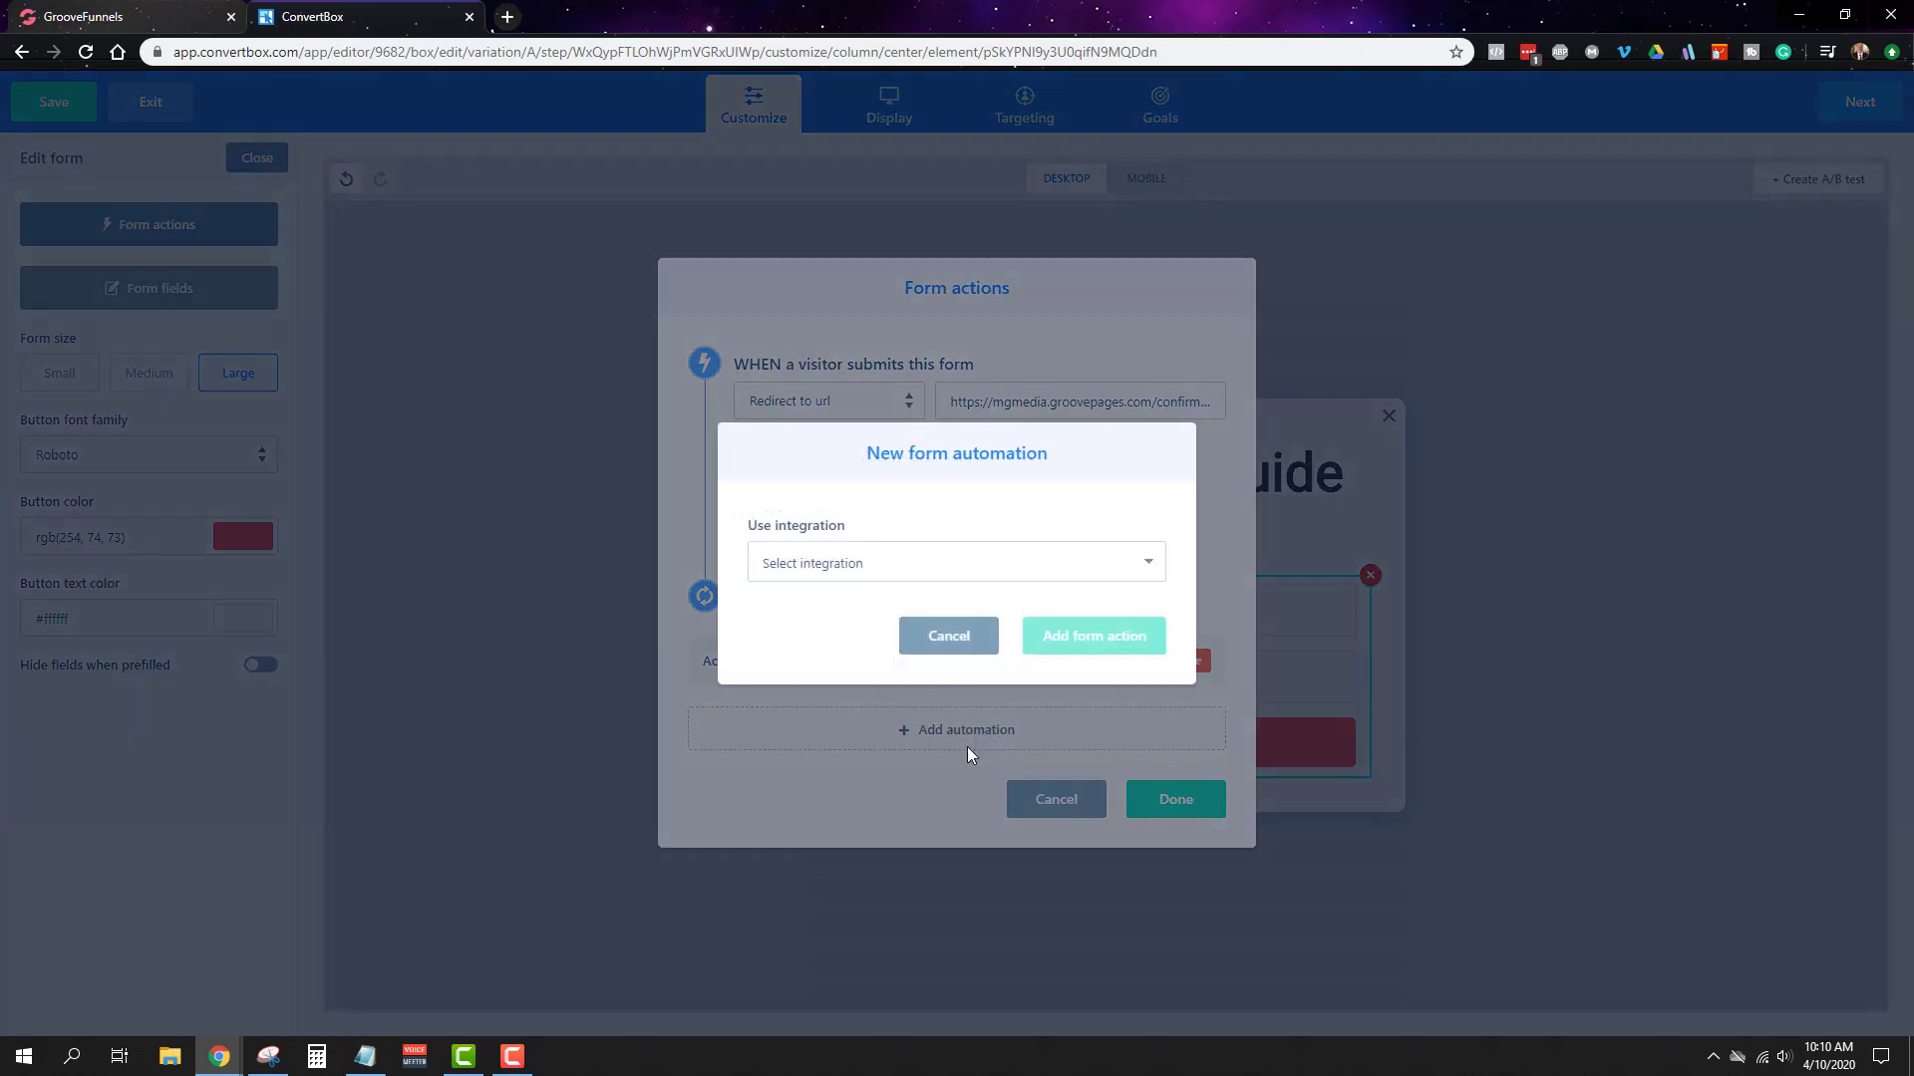
{"action": "left_click", "coordinate": [902, 554]}
{"action": "left_click", "coordinate": [884, 638]}
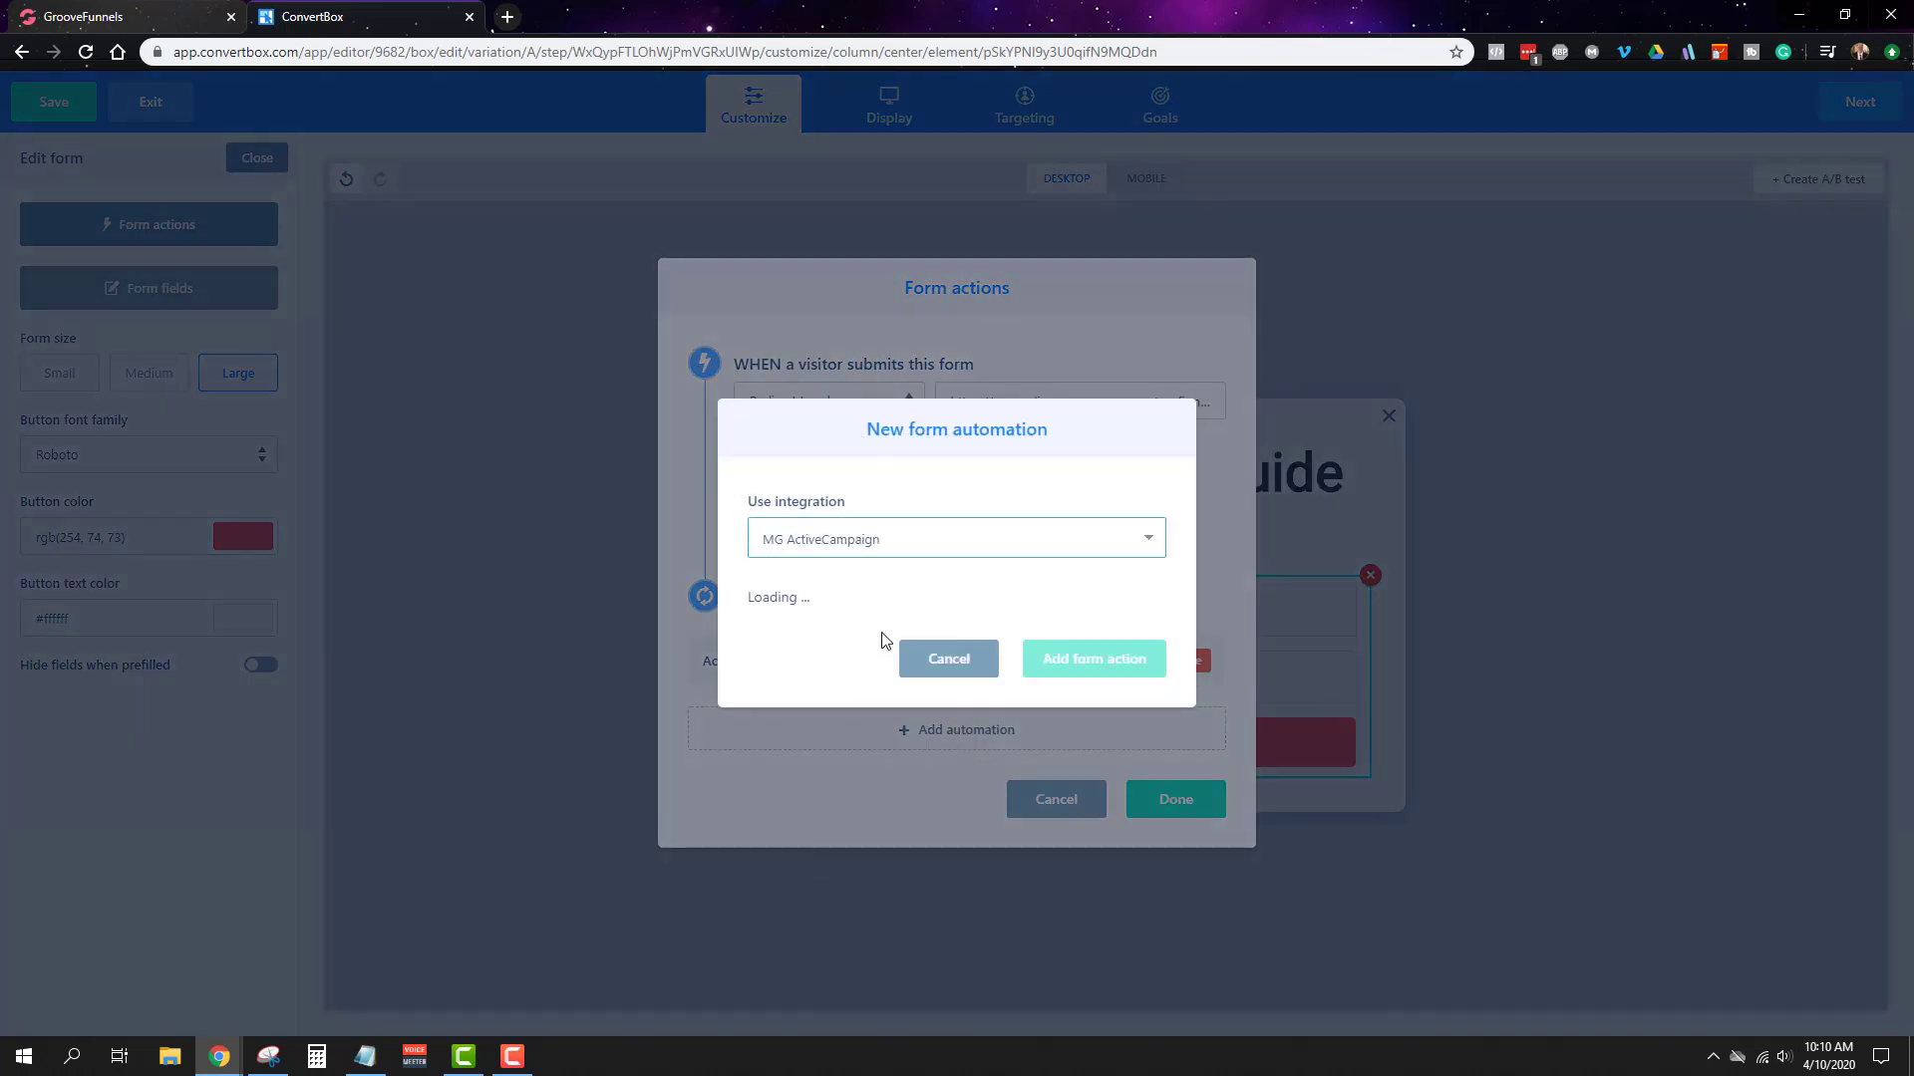
{"action": "left_click", "coordinate": [945, 613]}
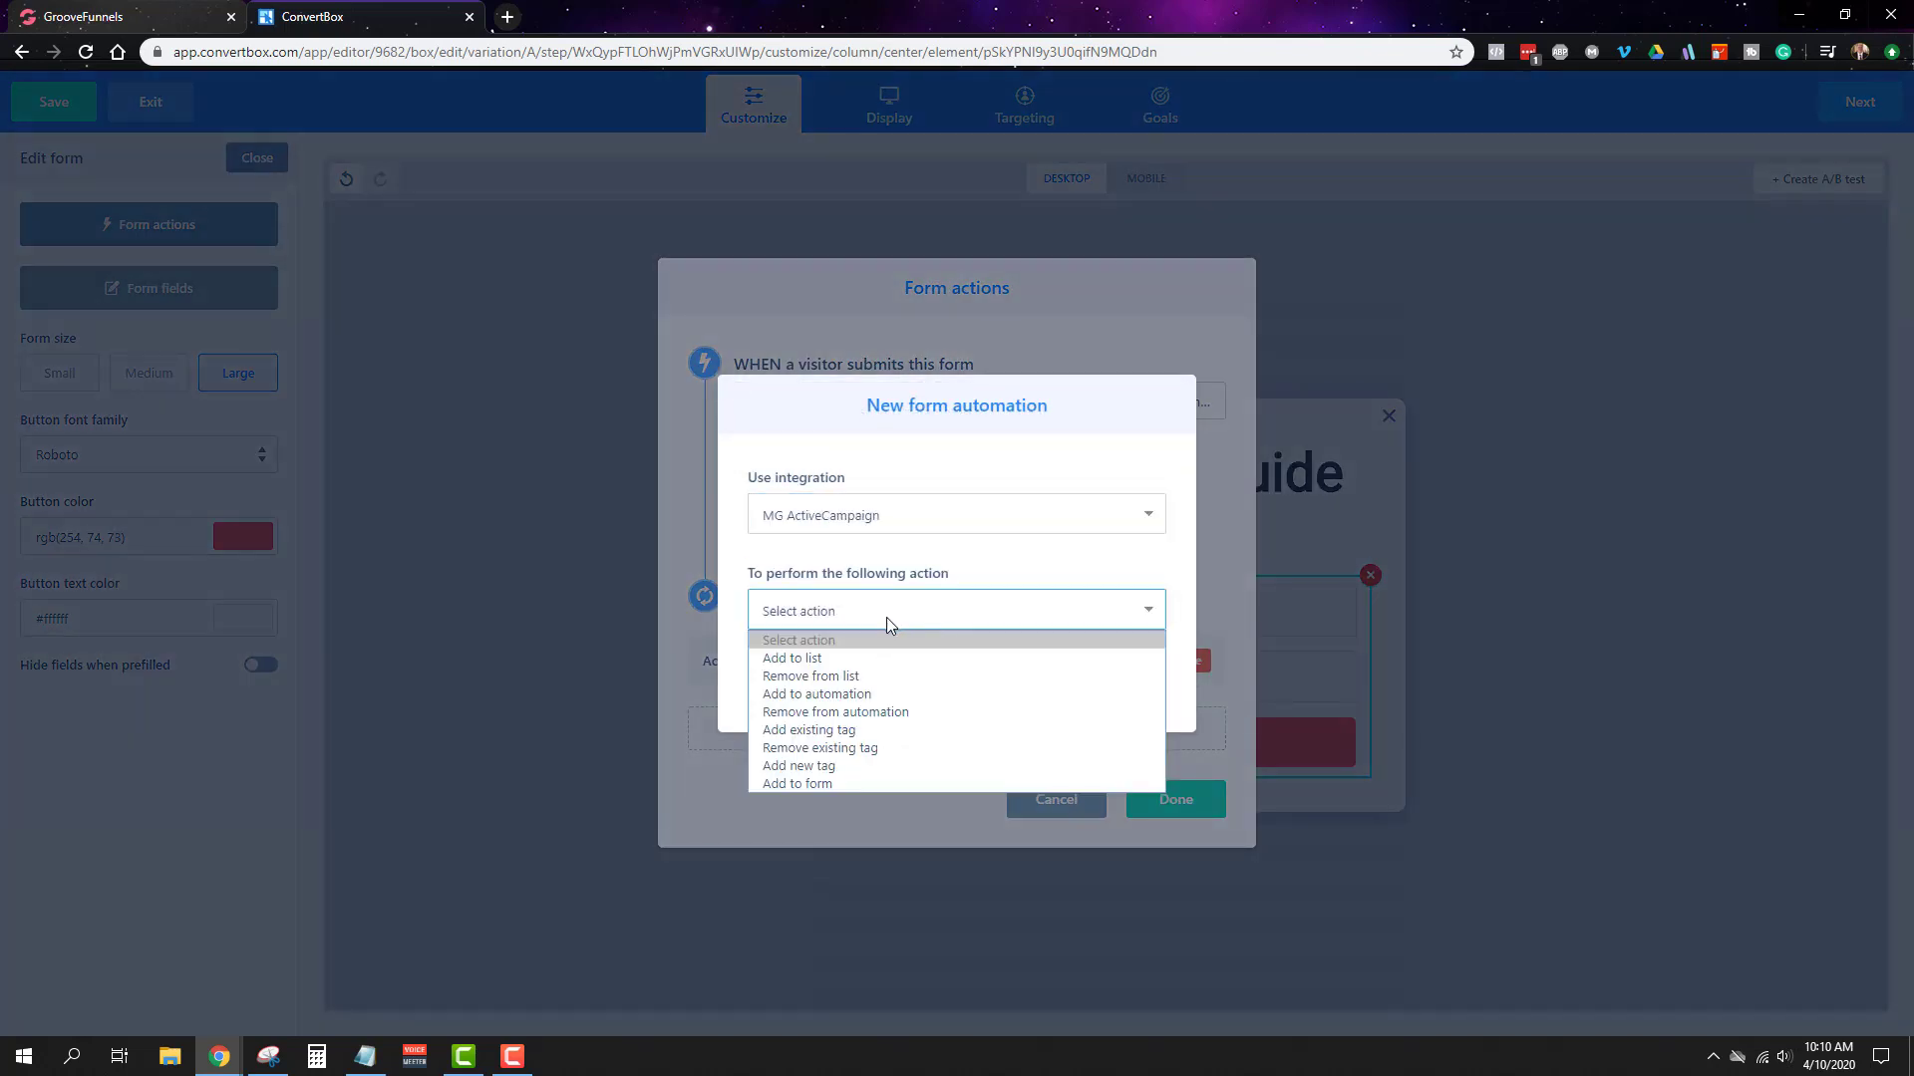
{"action": "left_click", "coordinate": [844, 730]}
{"action": "left_click", "coordinate": [1100, 622]}
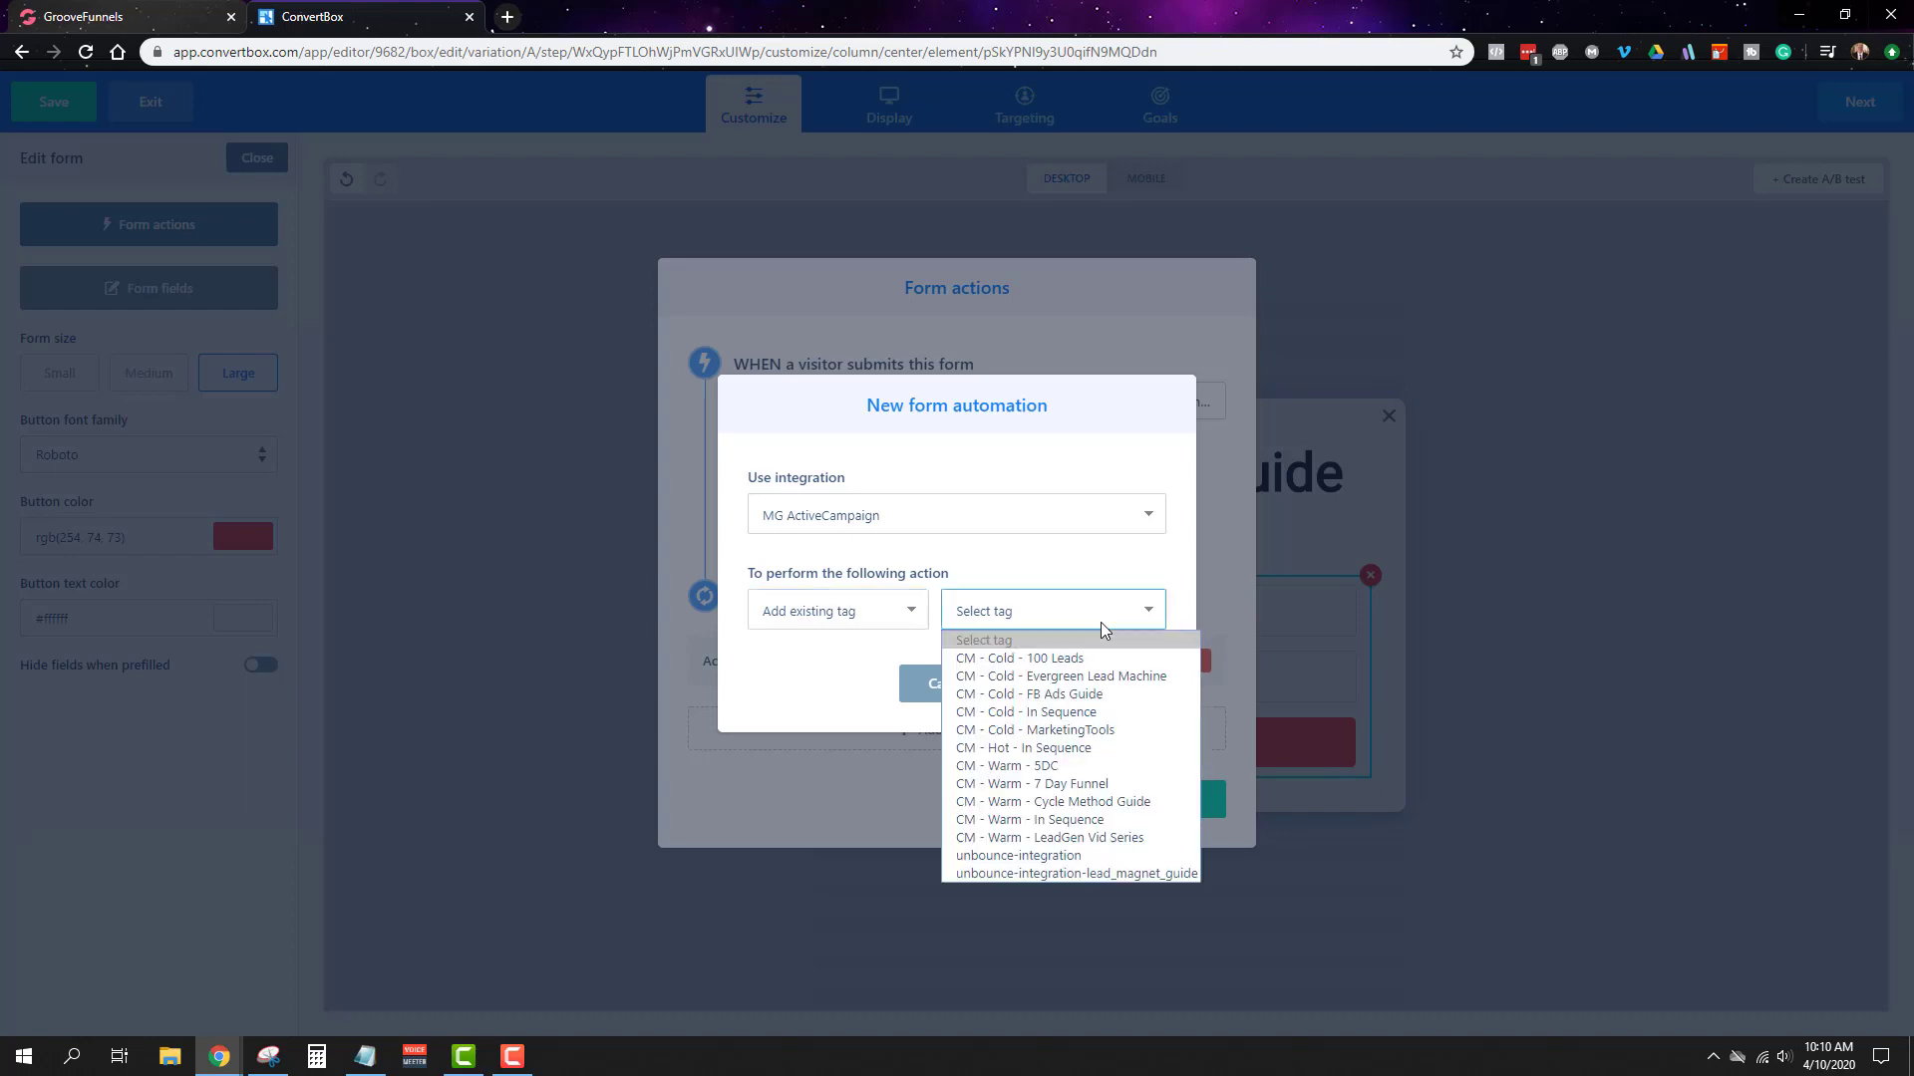
{"action": "left_click", "coordinate": [1126, 680]}
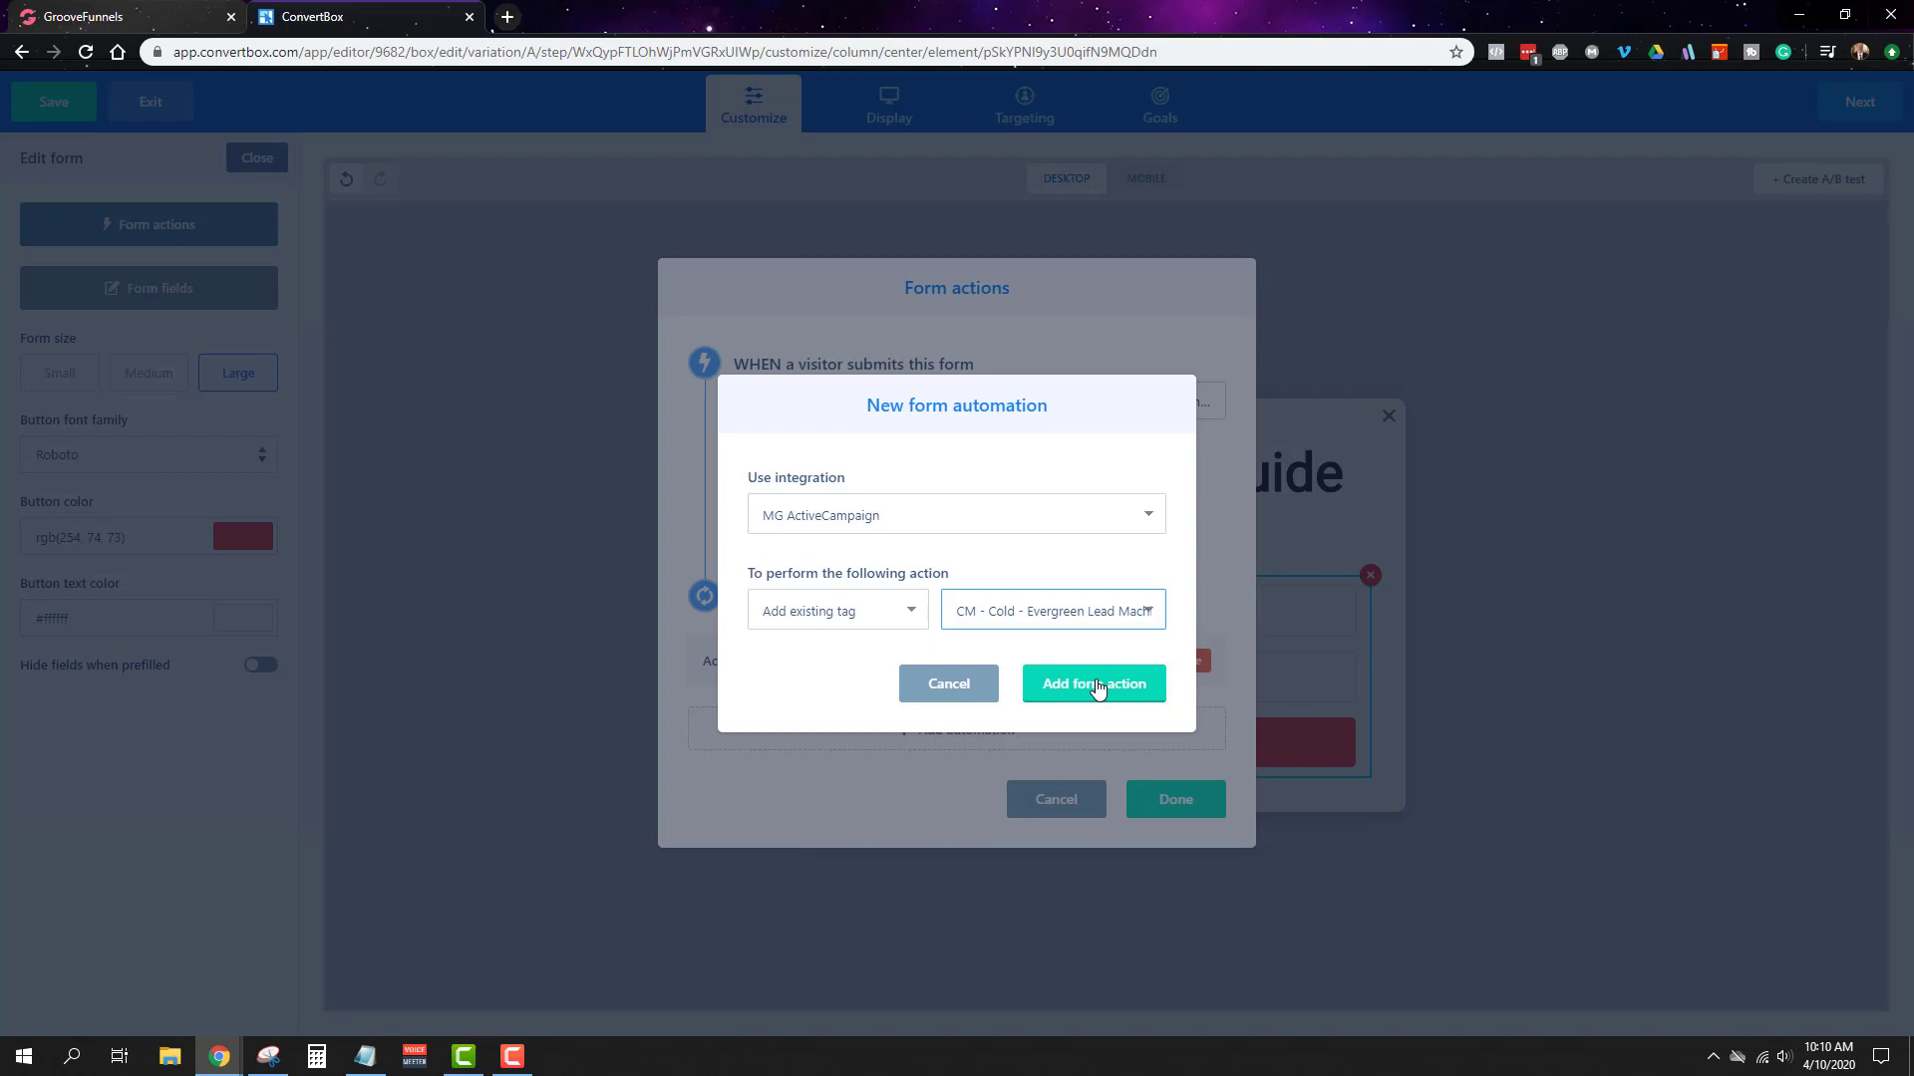
{"action": "left_click", "coordinate": [1097, 686]}
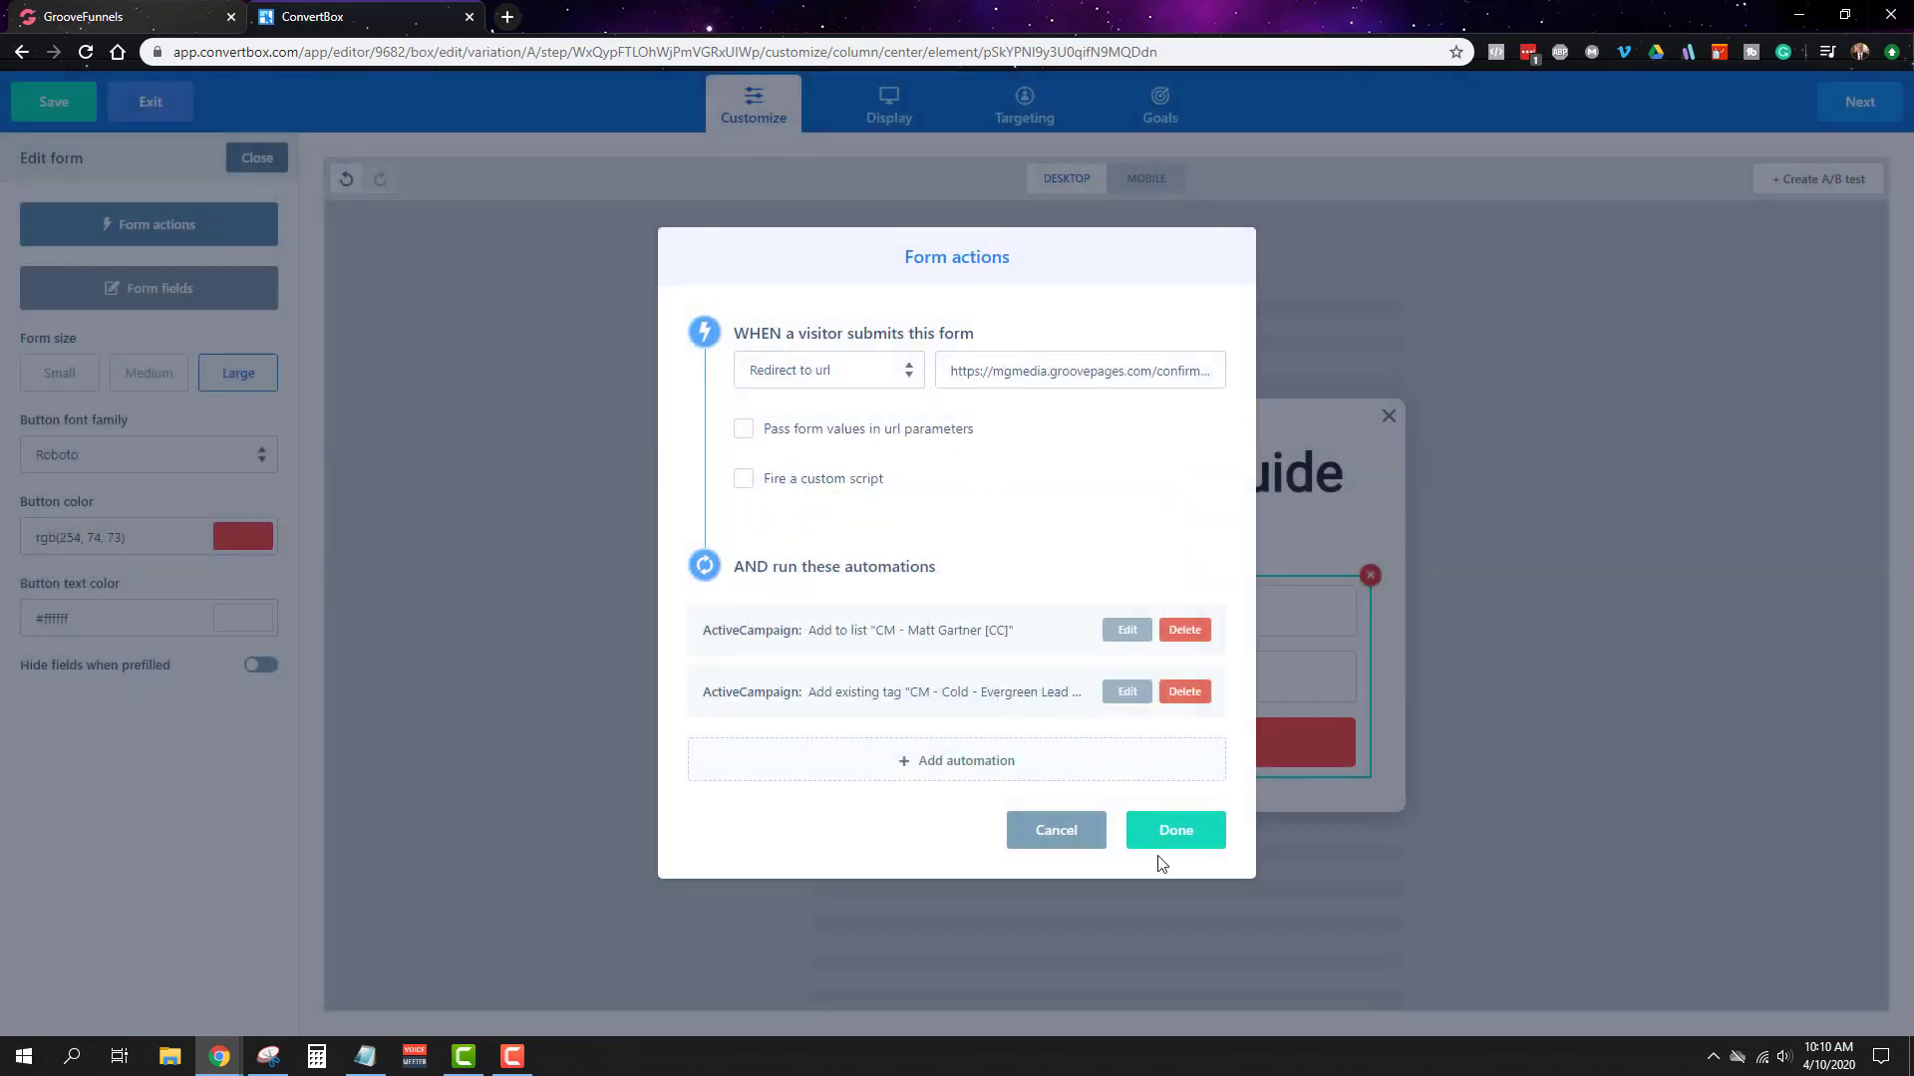
- Save the popup without activating it, then add a progress bar above the headline
{"action": "left_click", "coordinate": [1178, 832]}
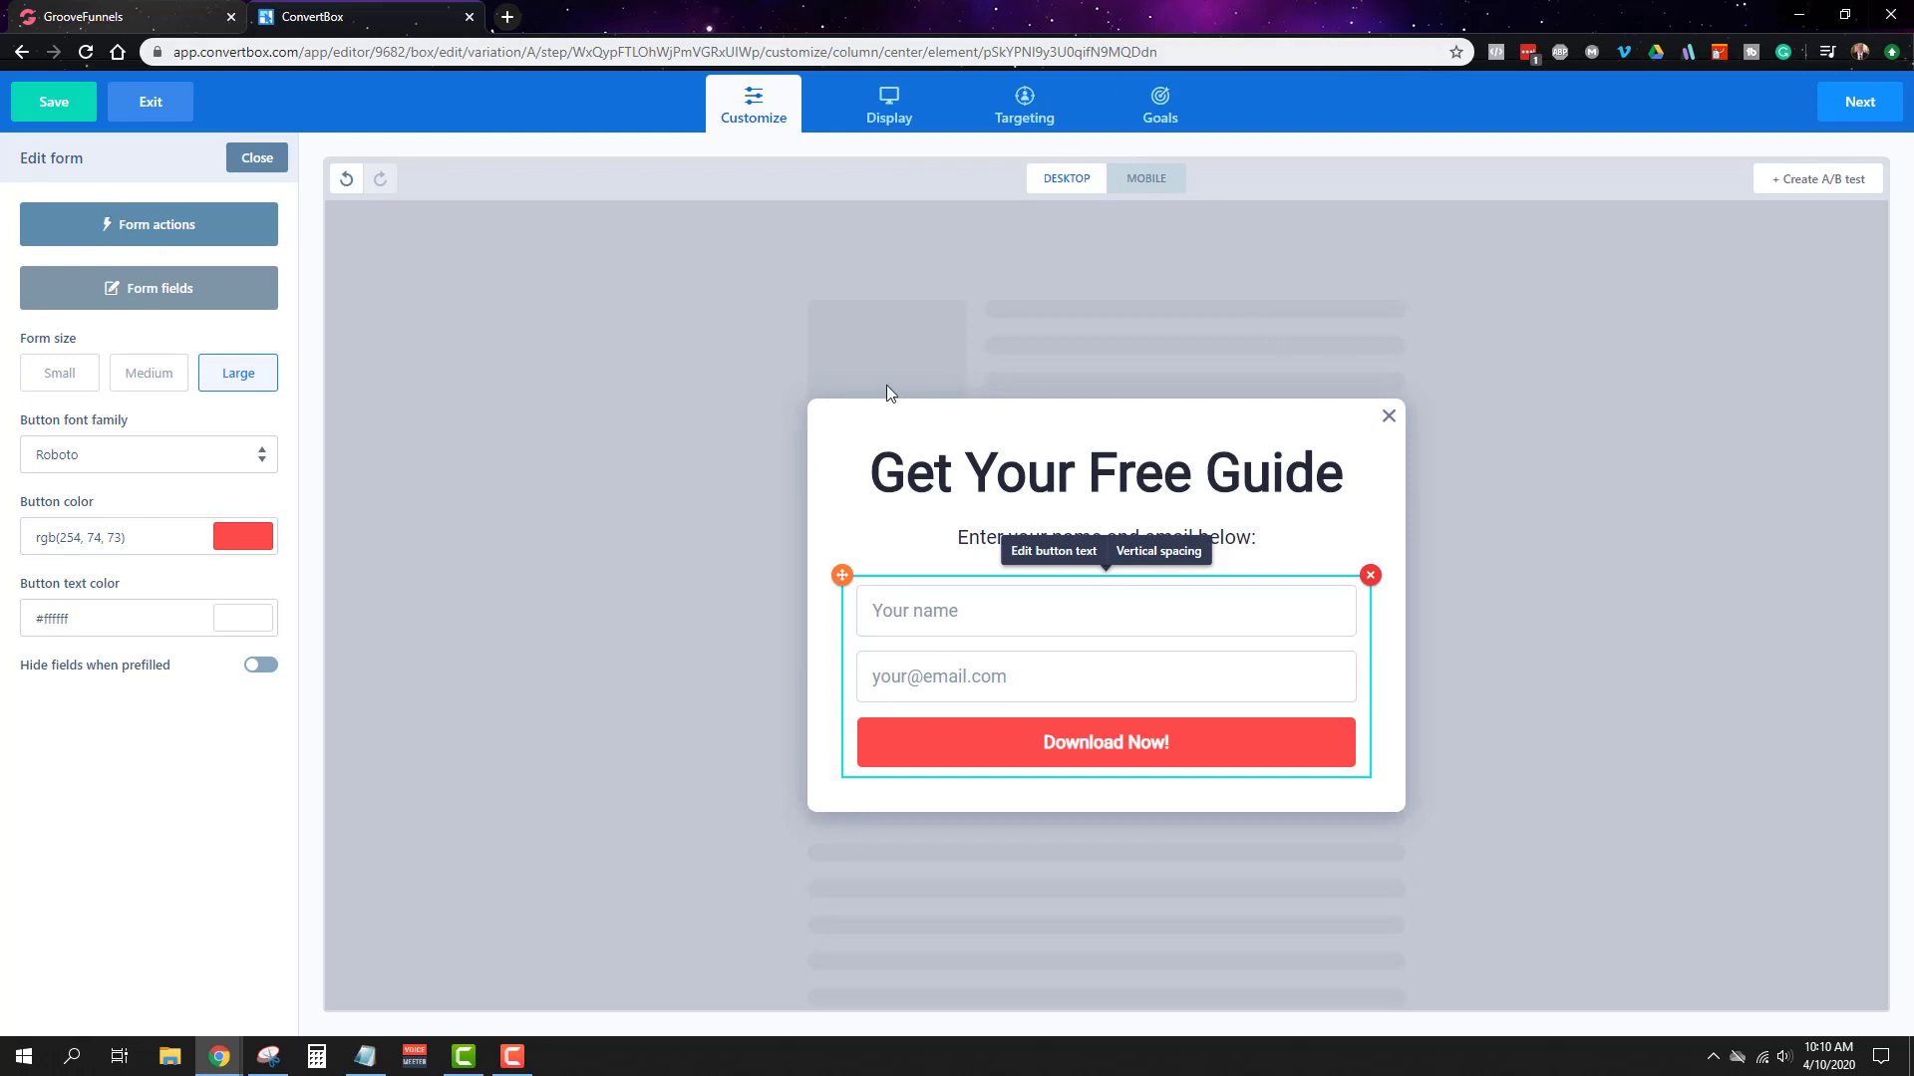
{"action": "left_click", "coordinate": [58, 111]}
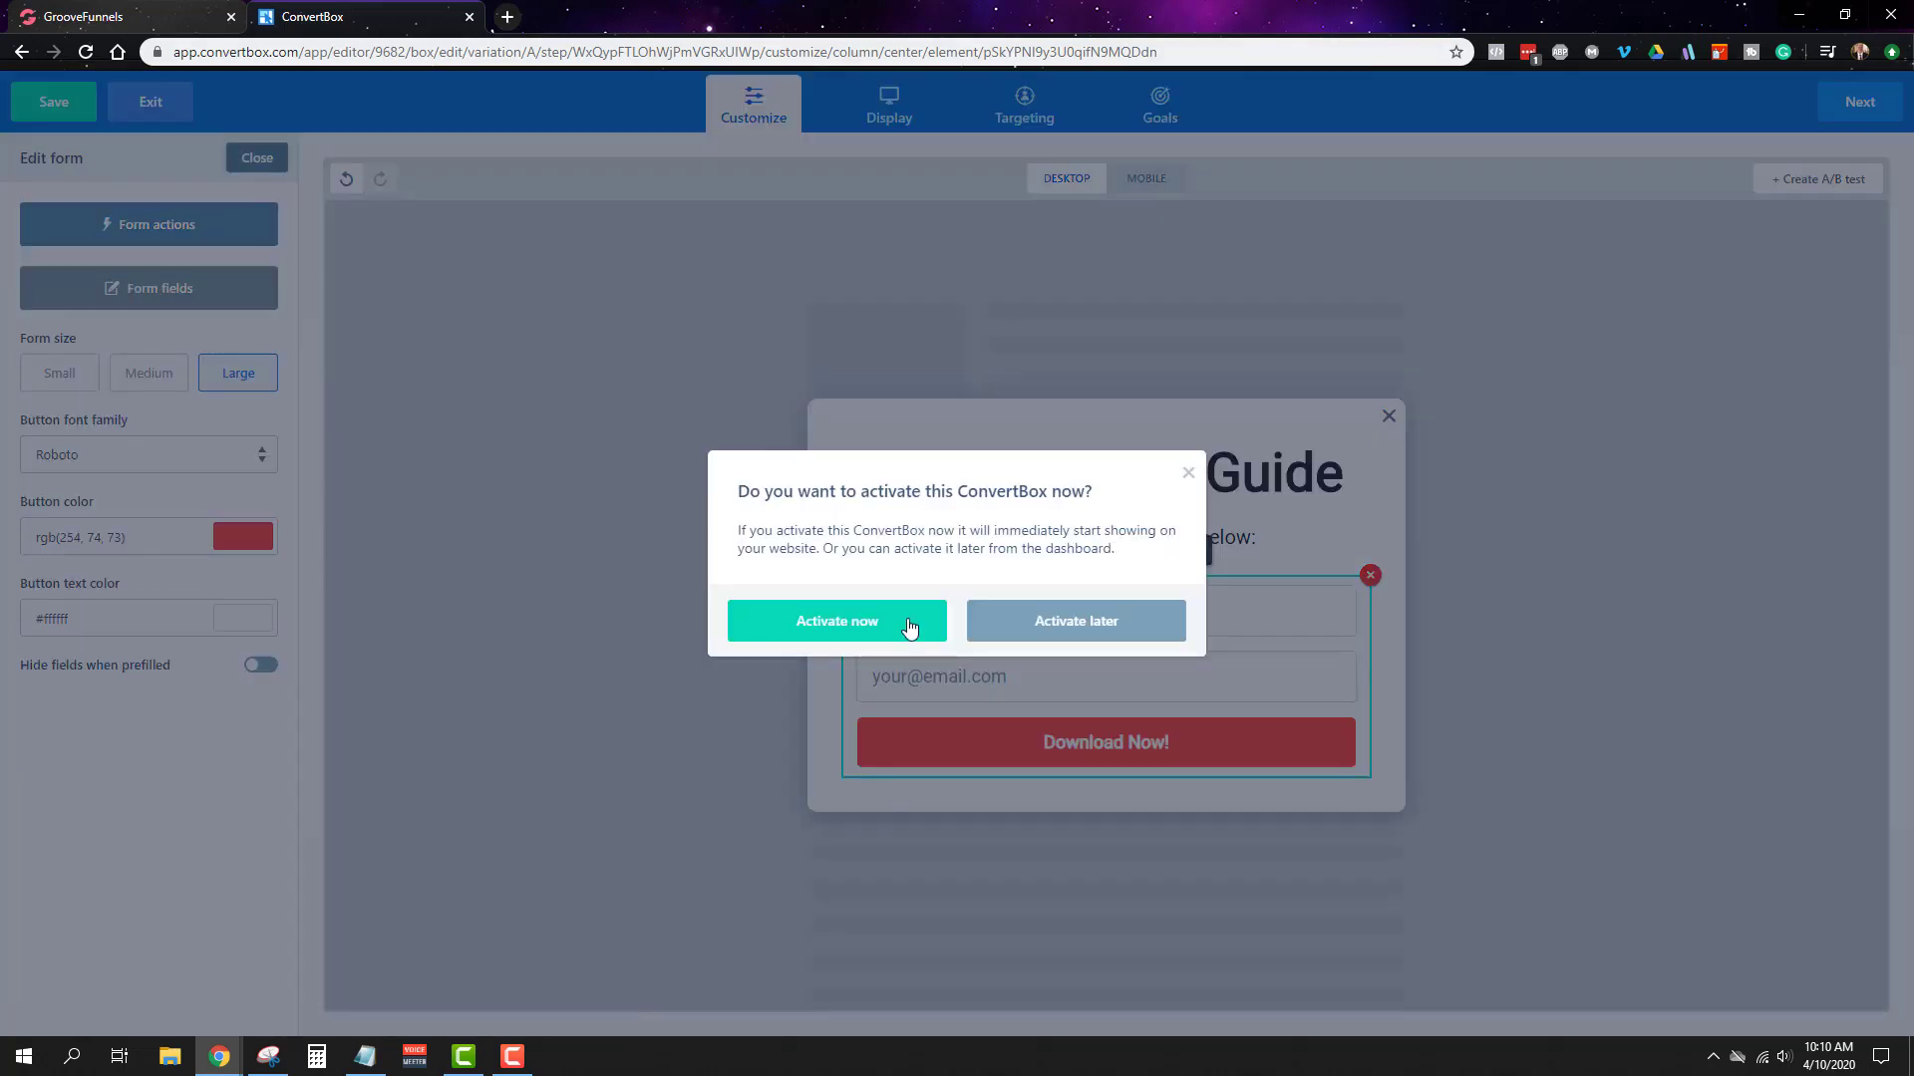
{"action": "left_click", "coordinate": [1187, 472]}
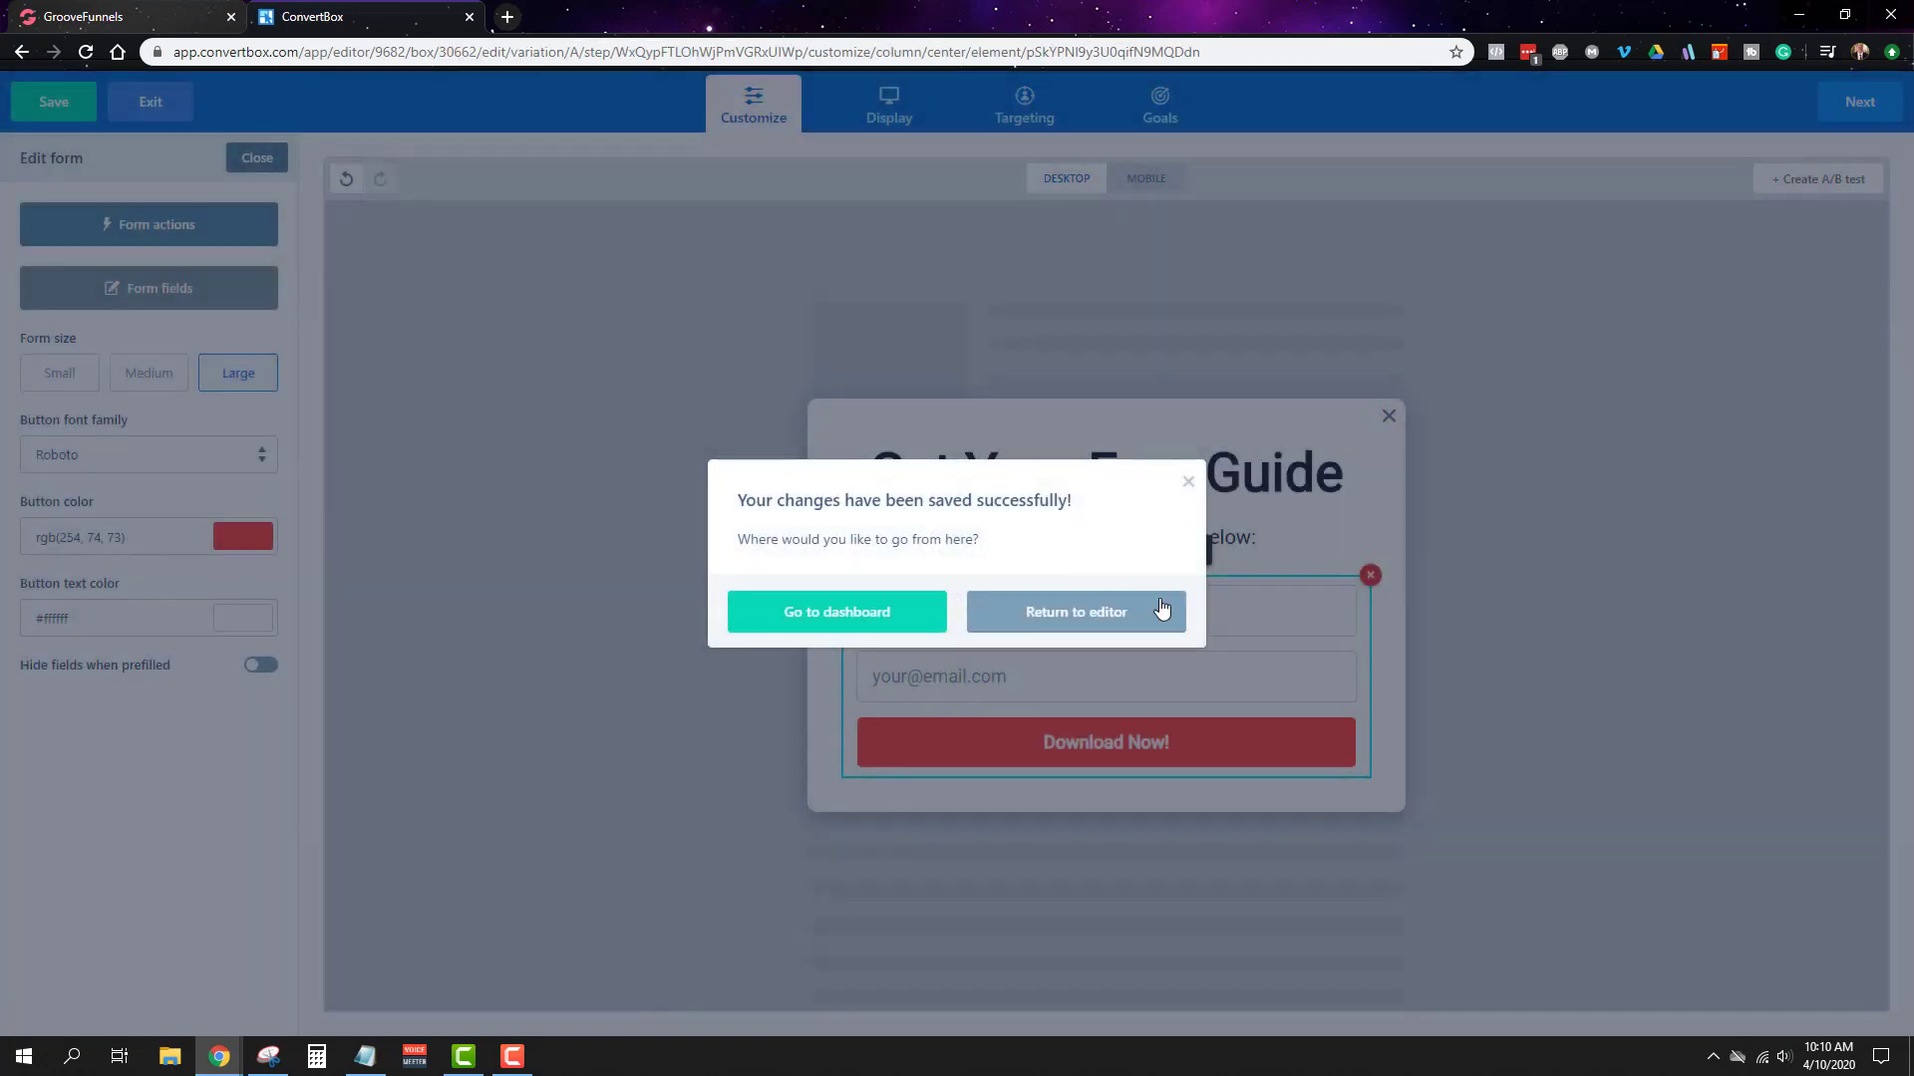
{"action": "left_click", "coordinate": [1087, 630]}
{"action": "left_click", "coordinate": [251, 158]}
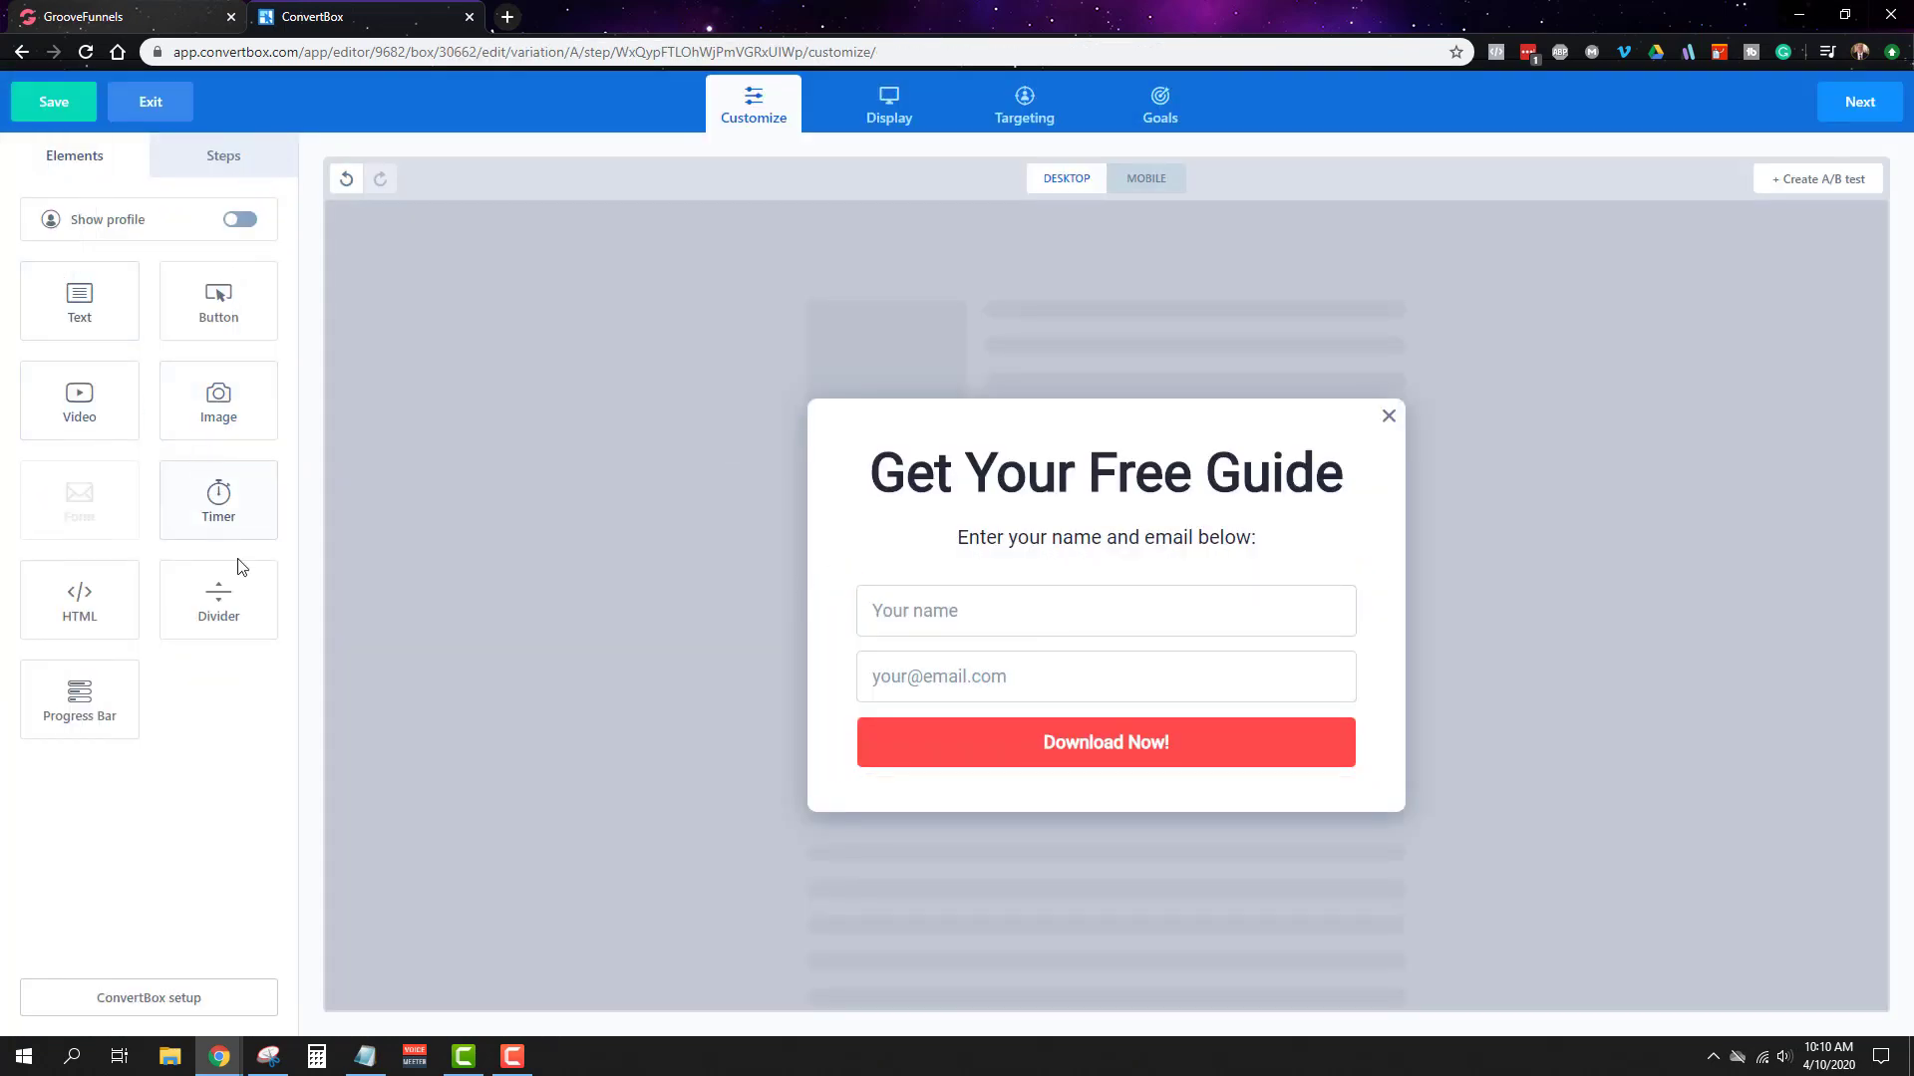
{"action": "left_click_drag", "start_coordinate": [72, 706], "coordinate": [1165, 441]}
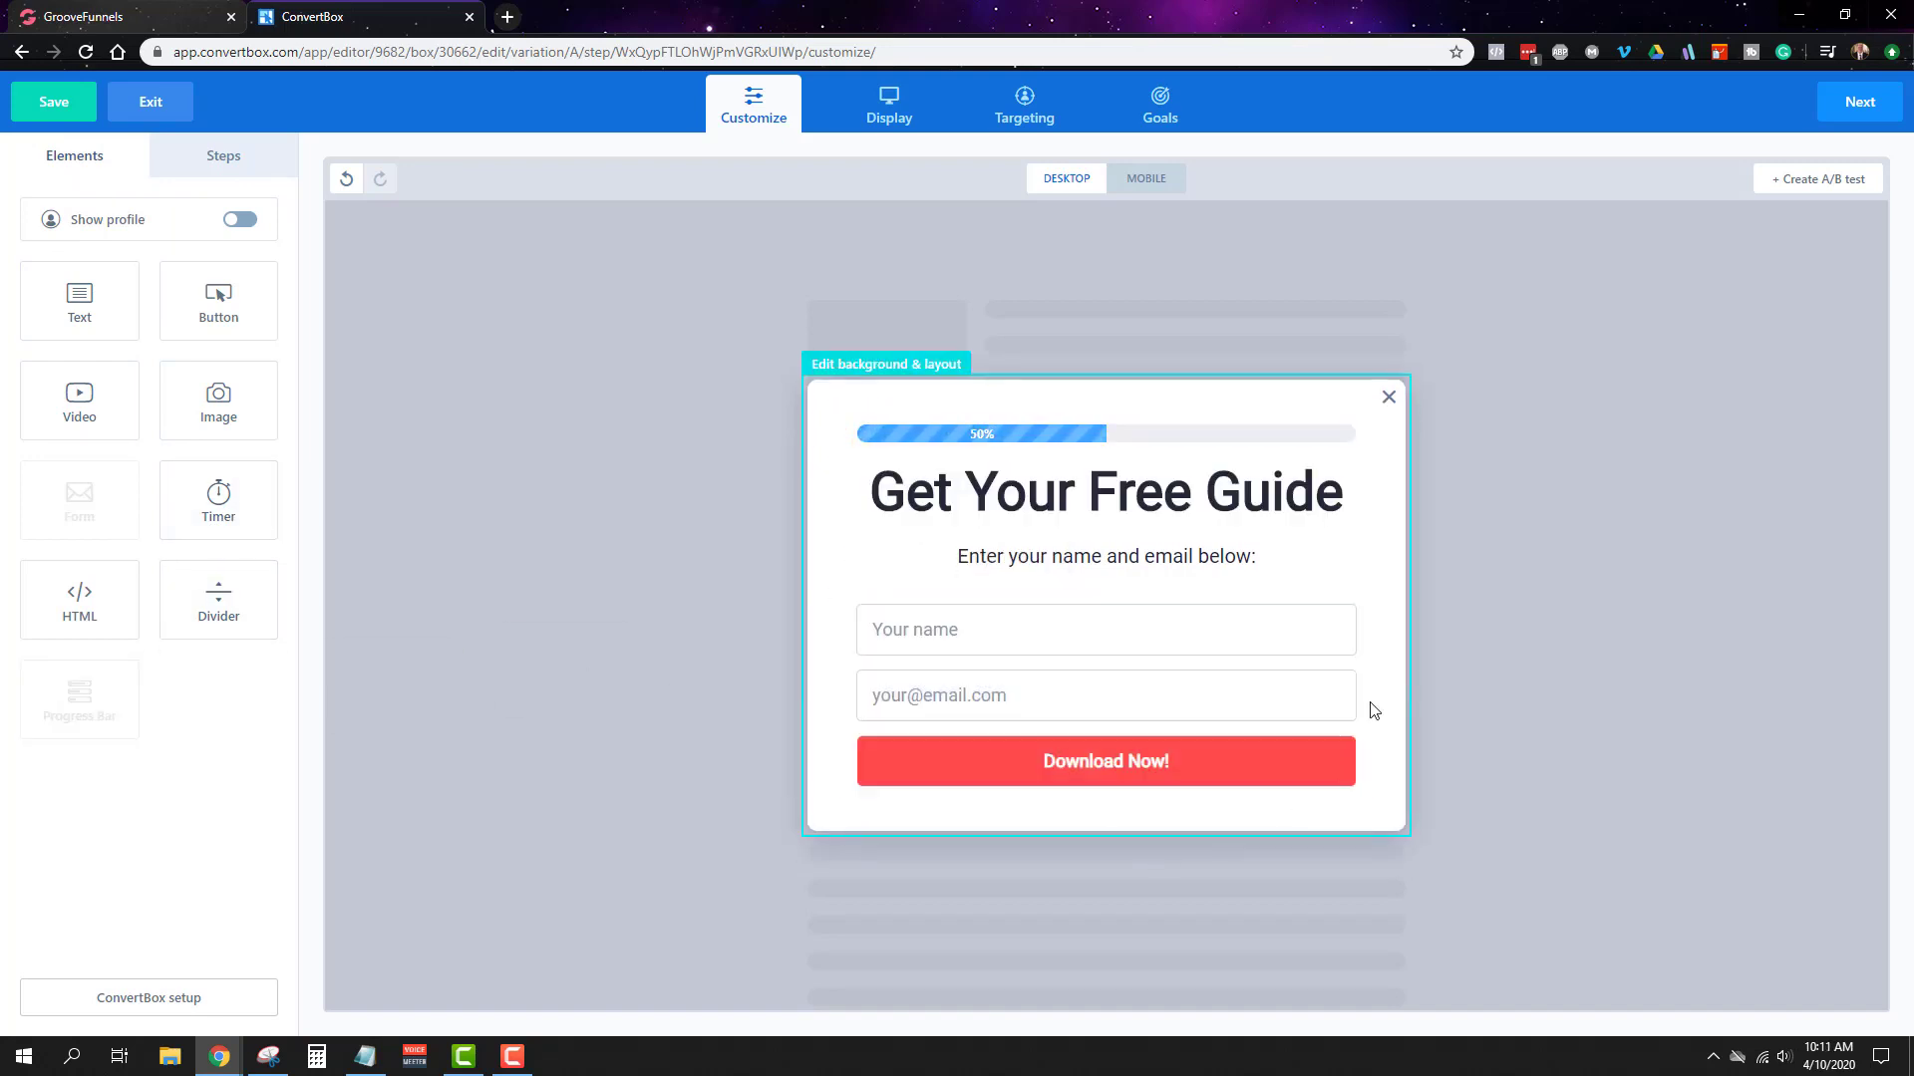
- Color the progress bar's completed part dark navy #001730 and continue to the Display settings
{"action": "left_click", "coordinate": [1103, 433]}
{"action": "left_click", "coordinate": [251, 554]}
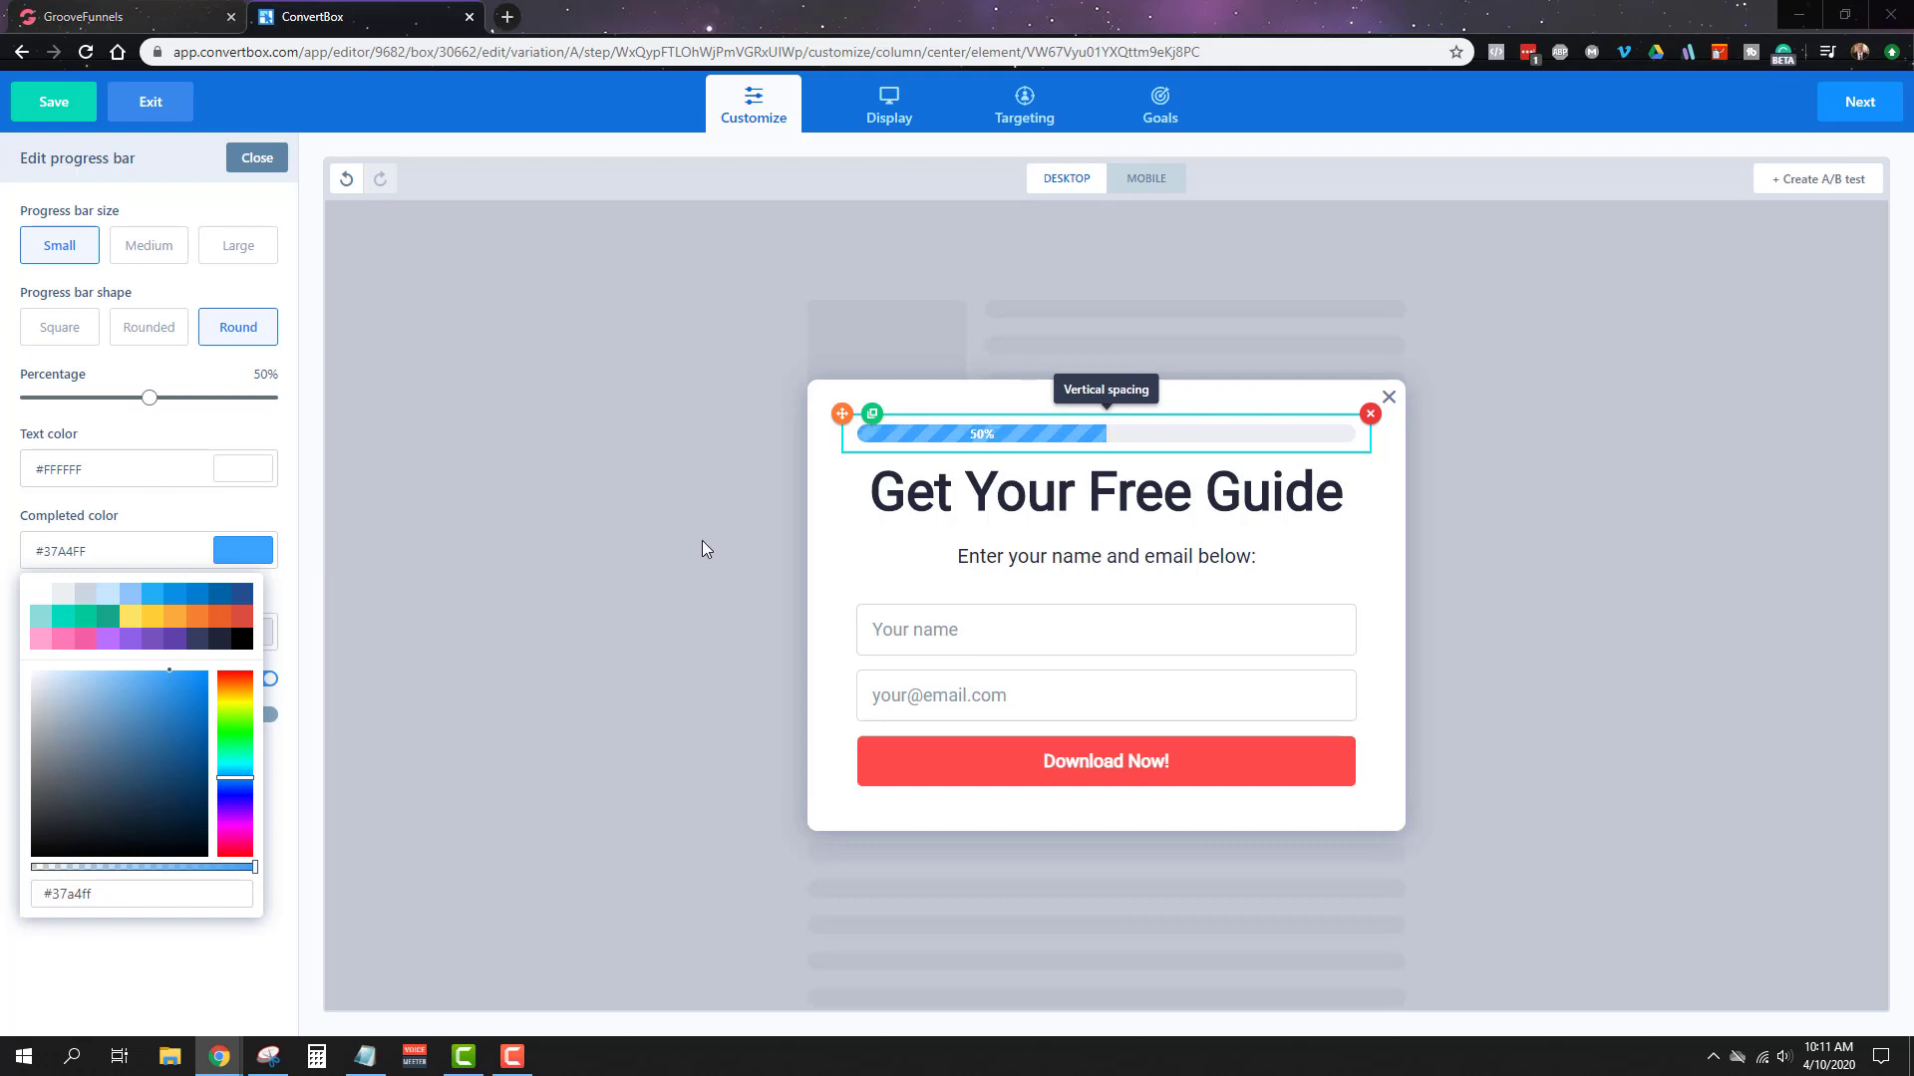
{"action": "double_click", "coordinate": [129, 897]}
{"action": "type", "text": "001730"}
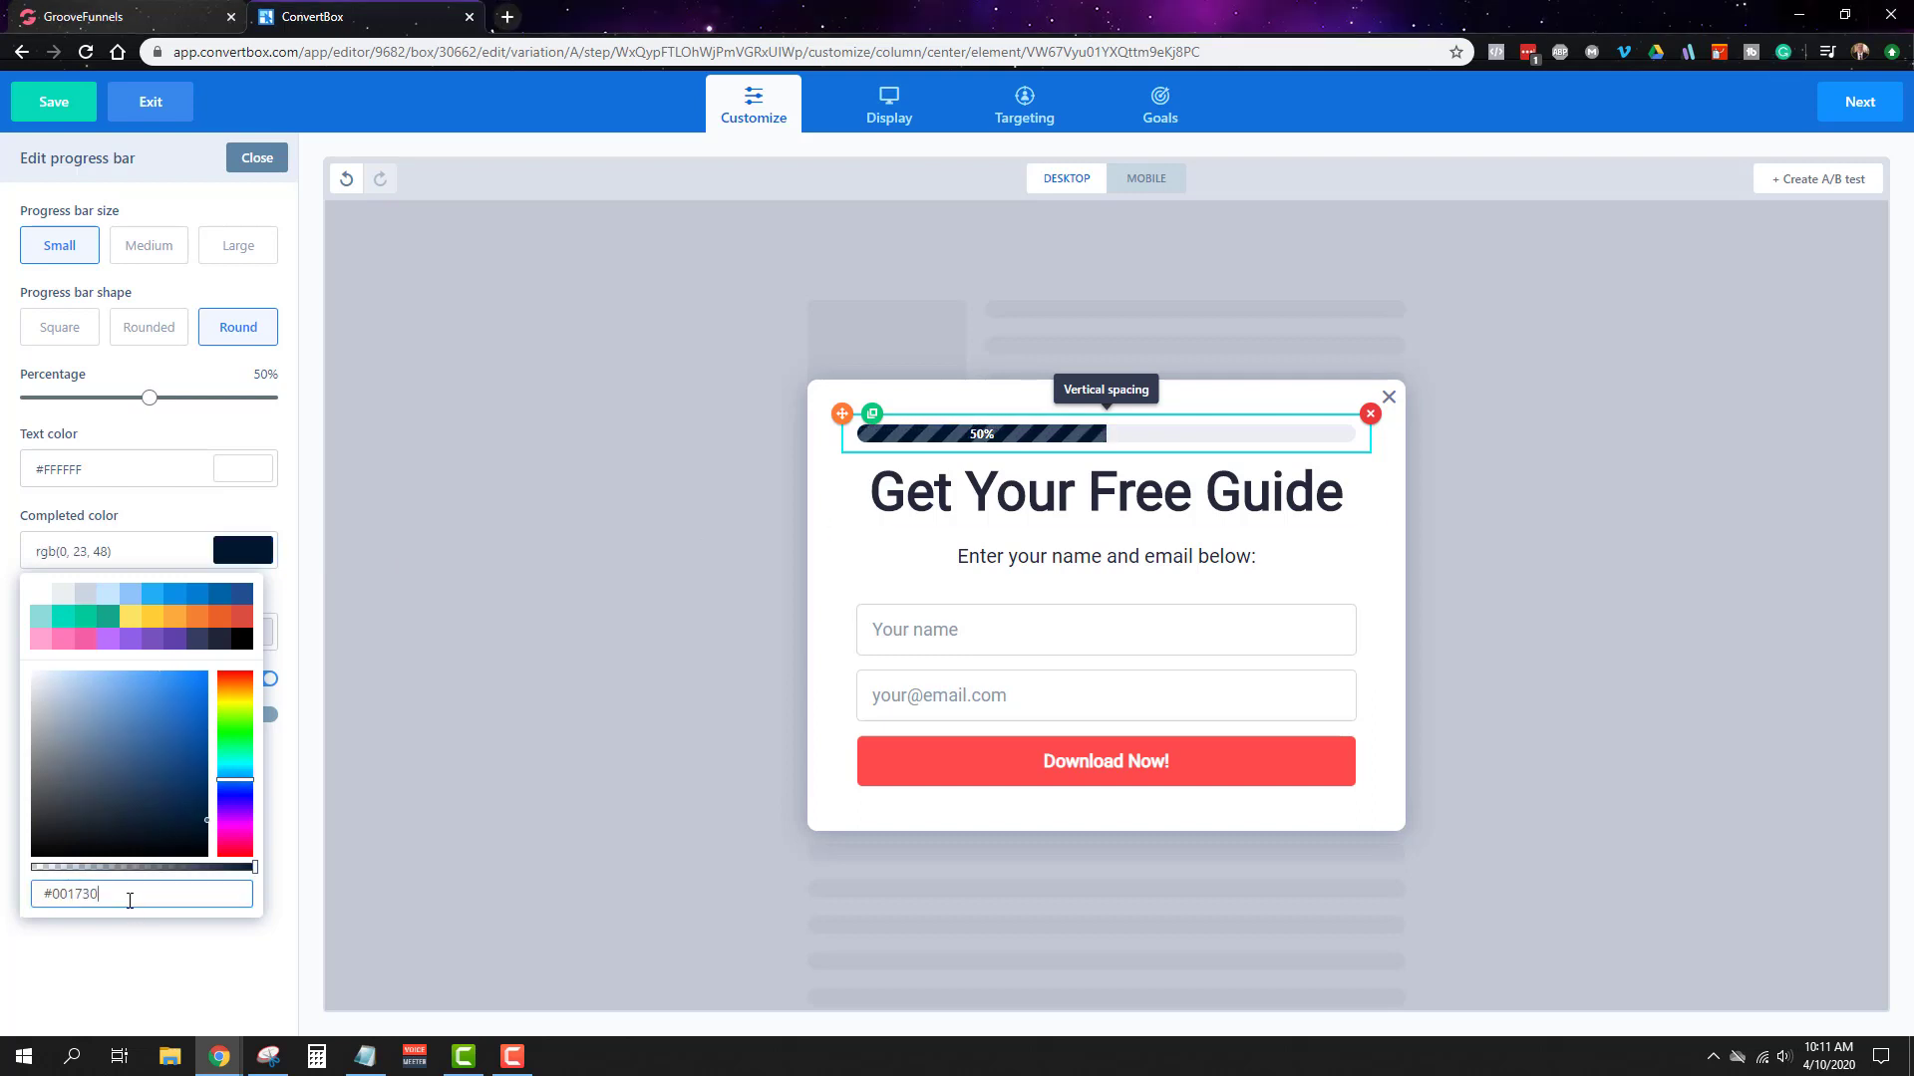
{"action": "left_click", "coordinate": [1849, 112]}
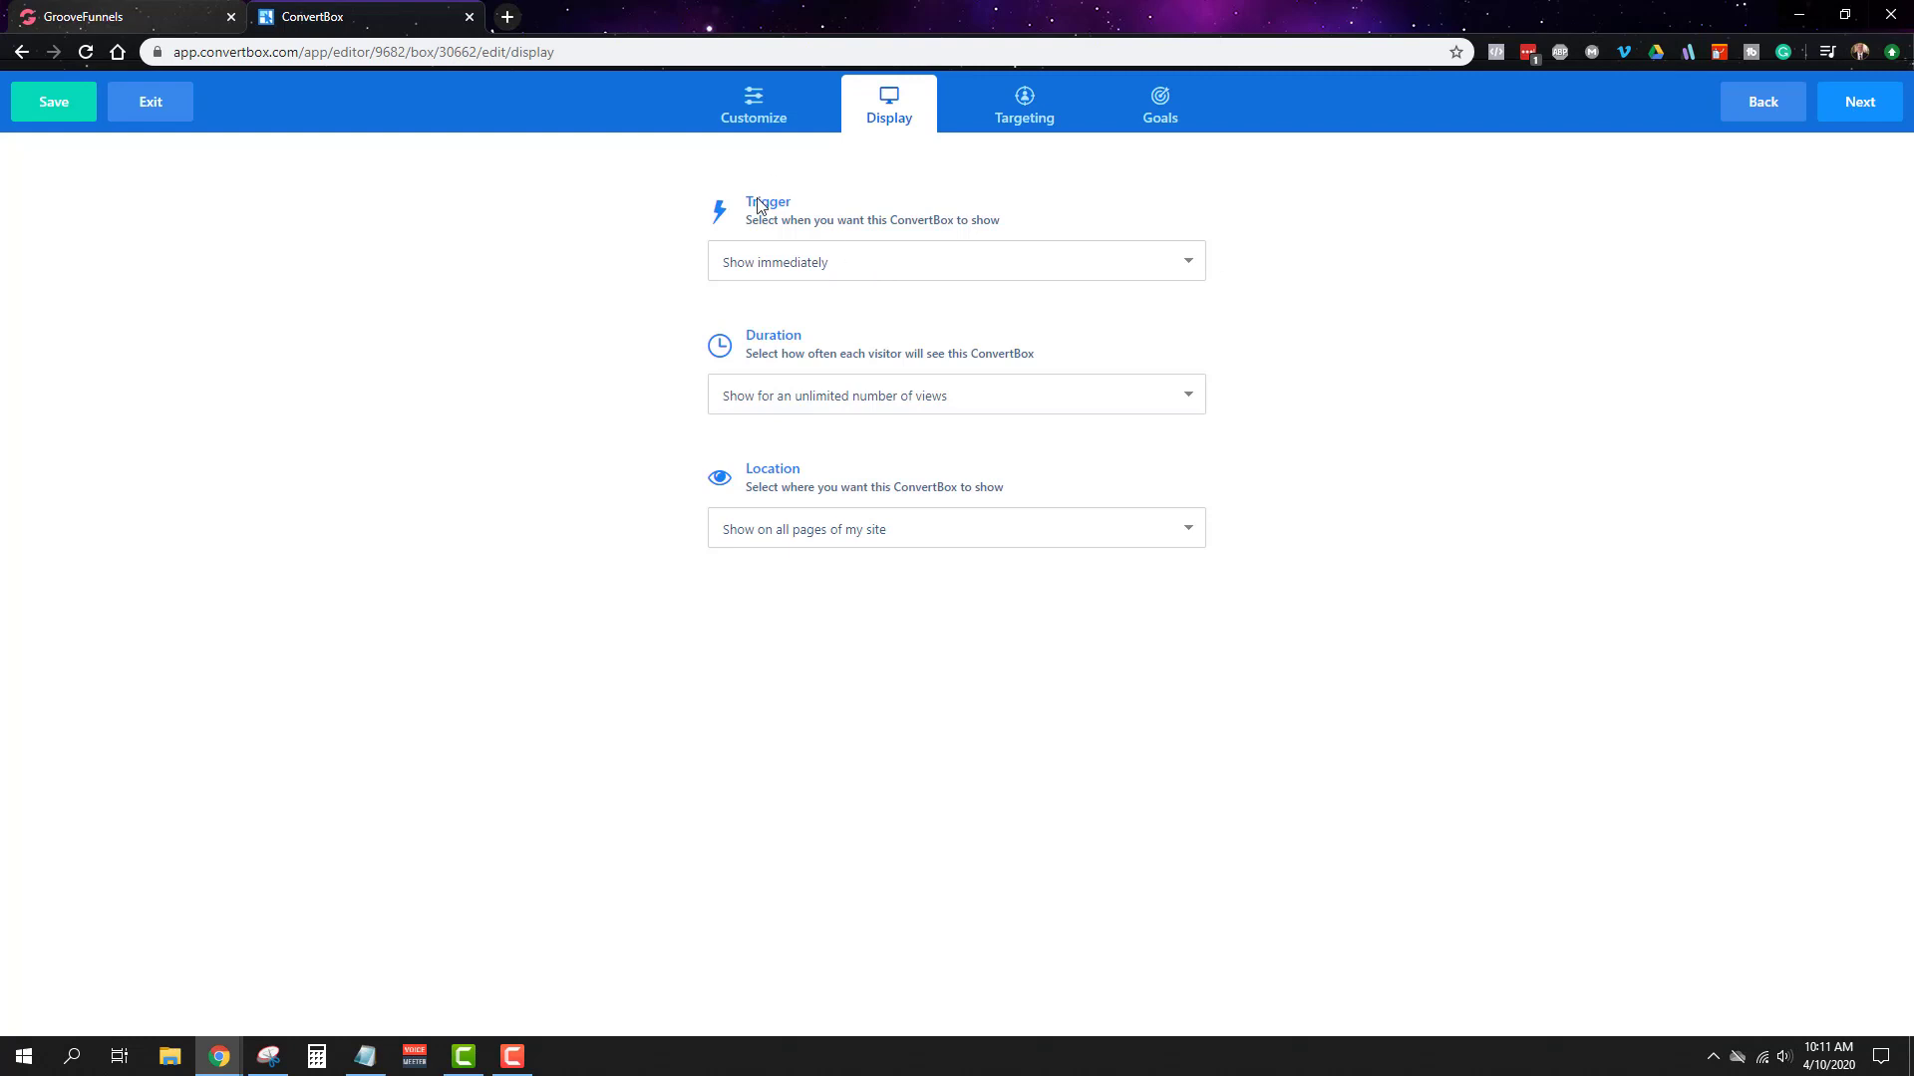
- Set the trigger to 'Show if visitor clicks a link on my page' and copy the trigger link
{"action": "left_click", "coordinate": [760, 267]}
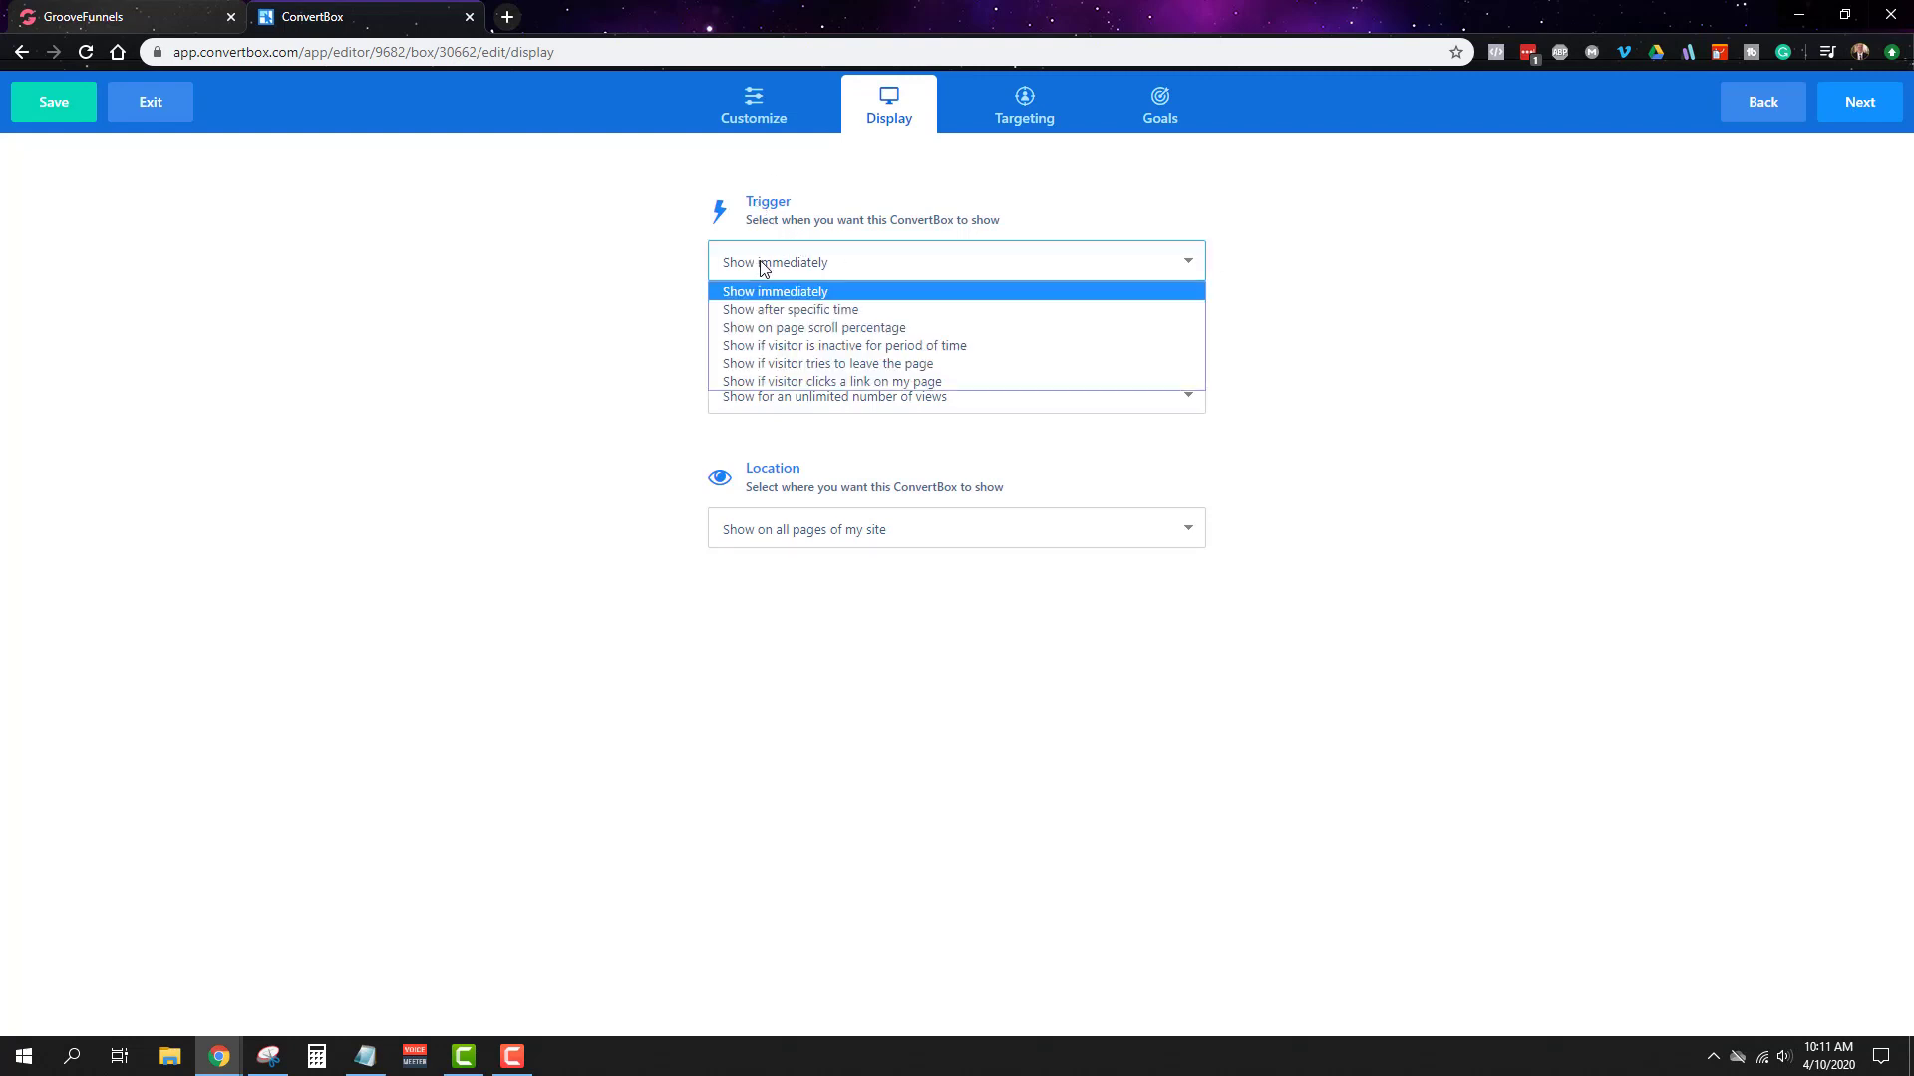
{"action": "left_click", "coordinate": [785, 383]}
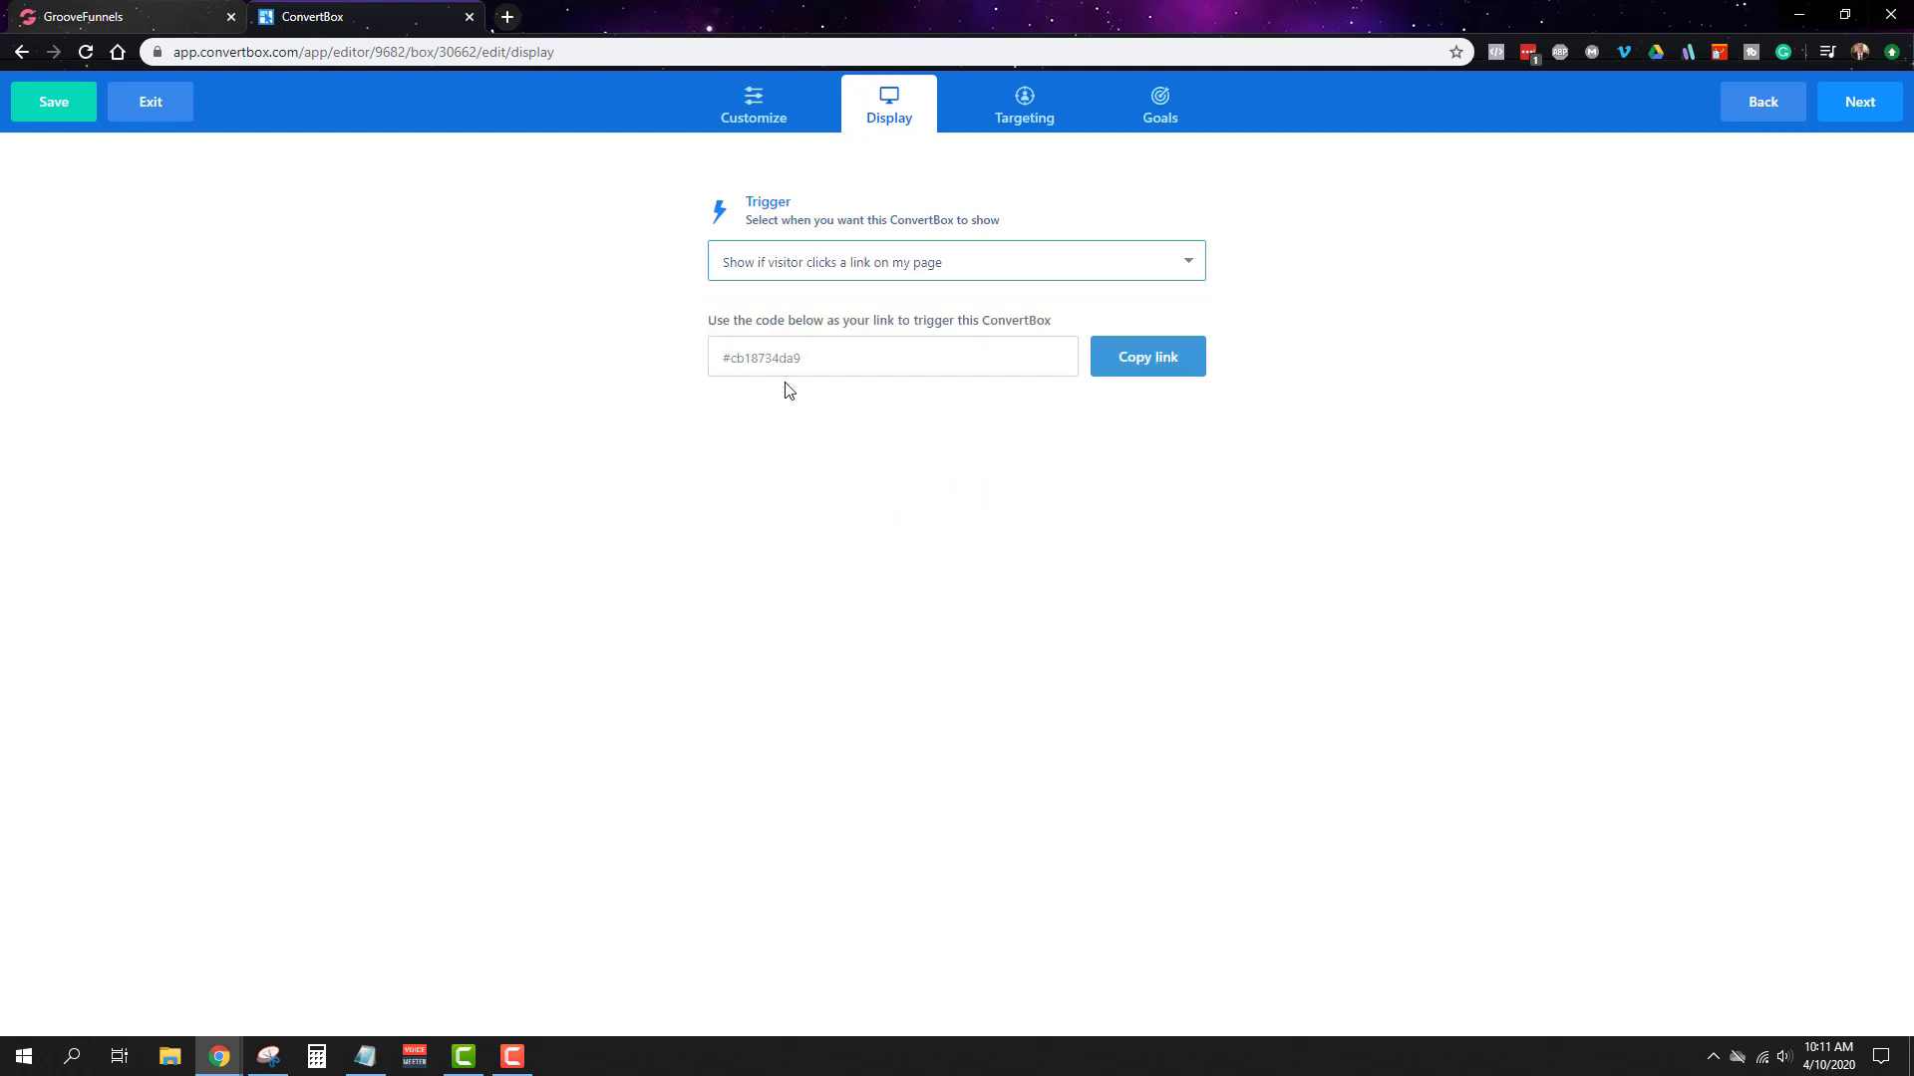
{"action": "left_click", "coordinate": [1160, 372]}
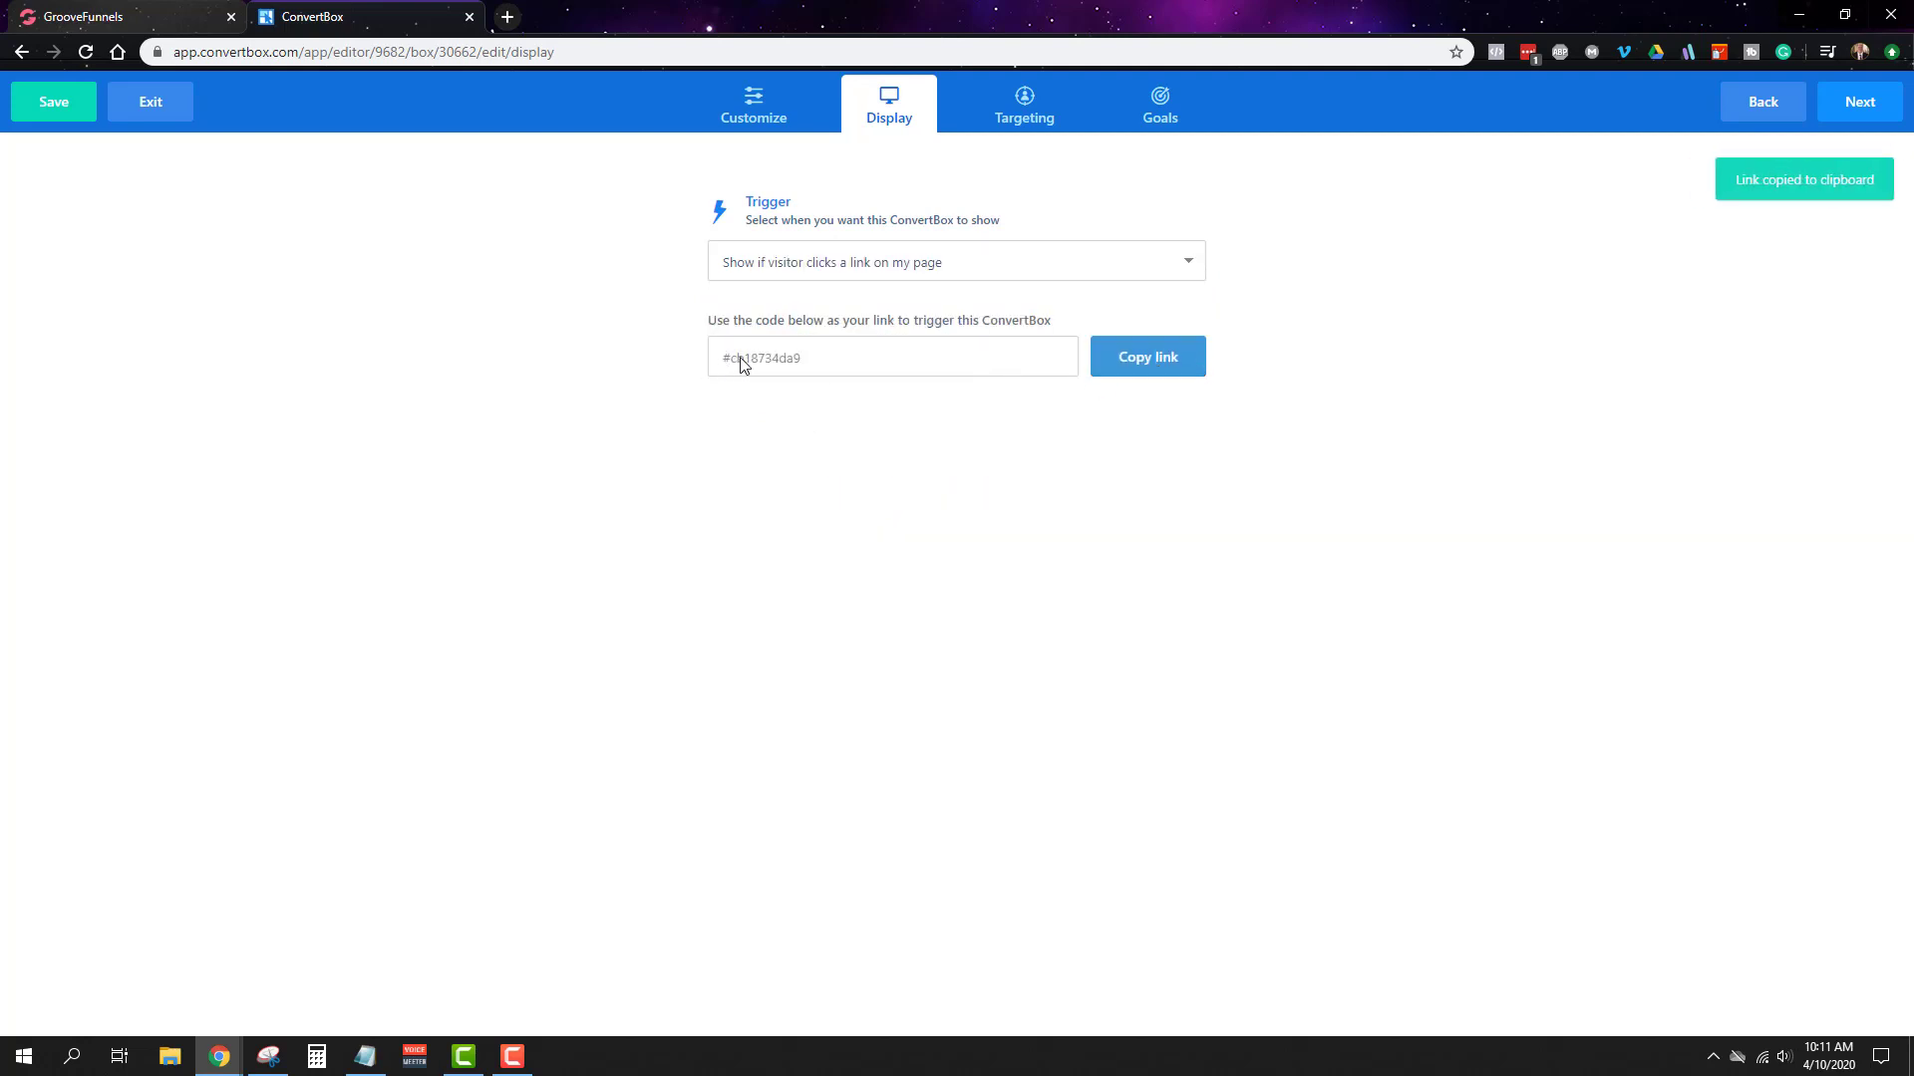
{"action": "left_click", "coordinate": [200, 12]}
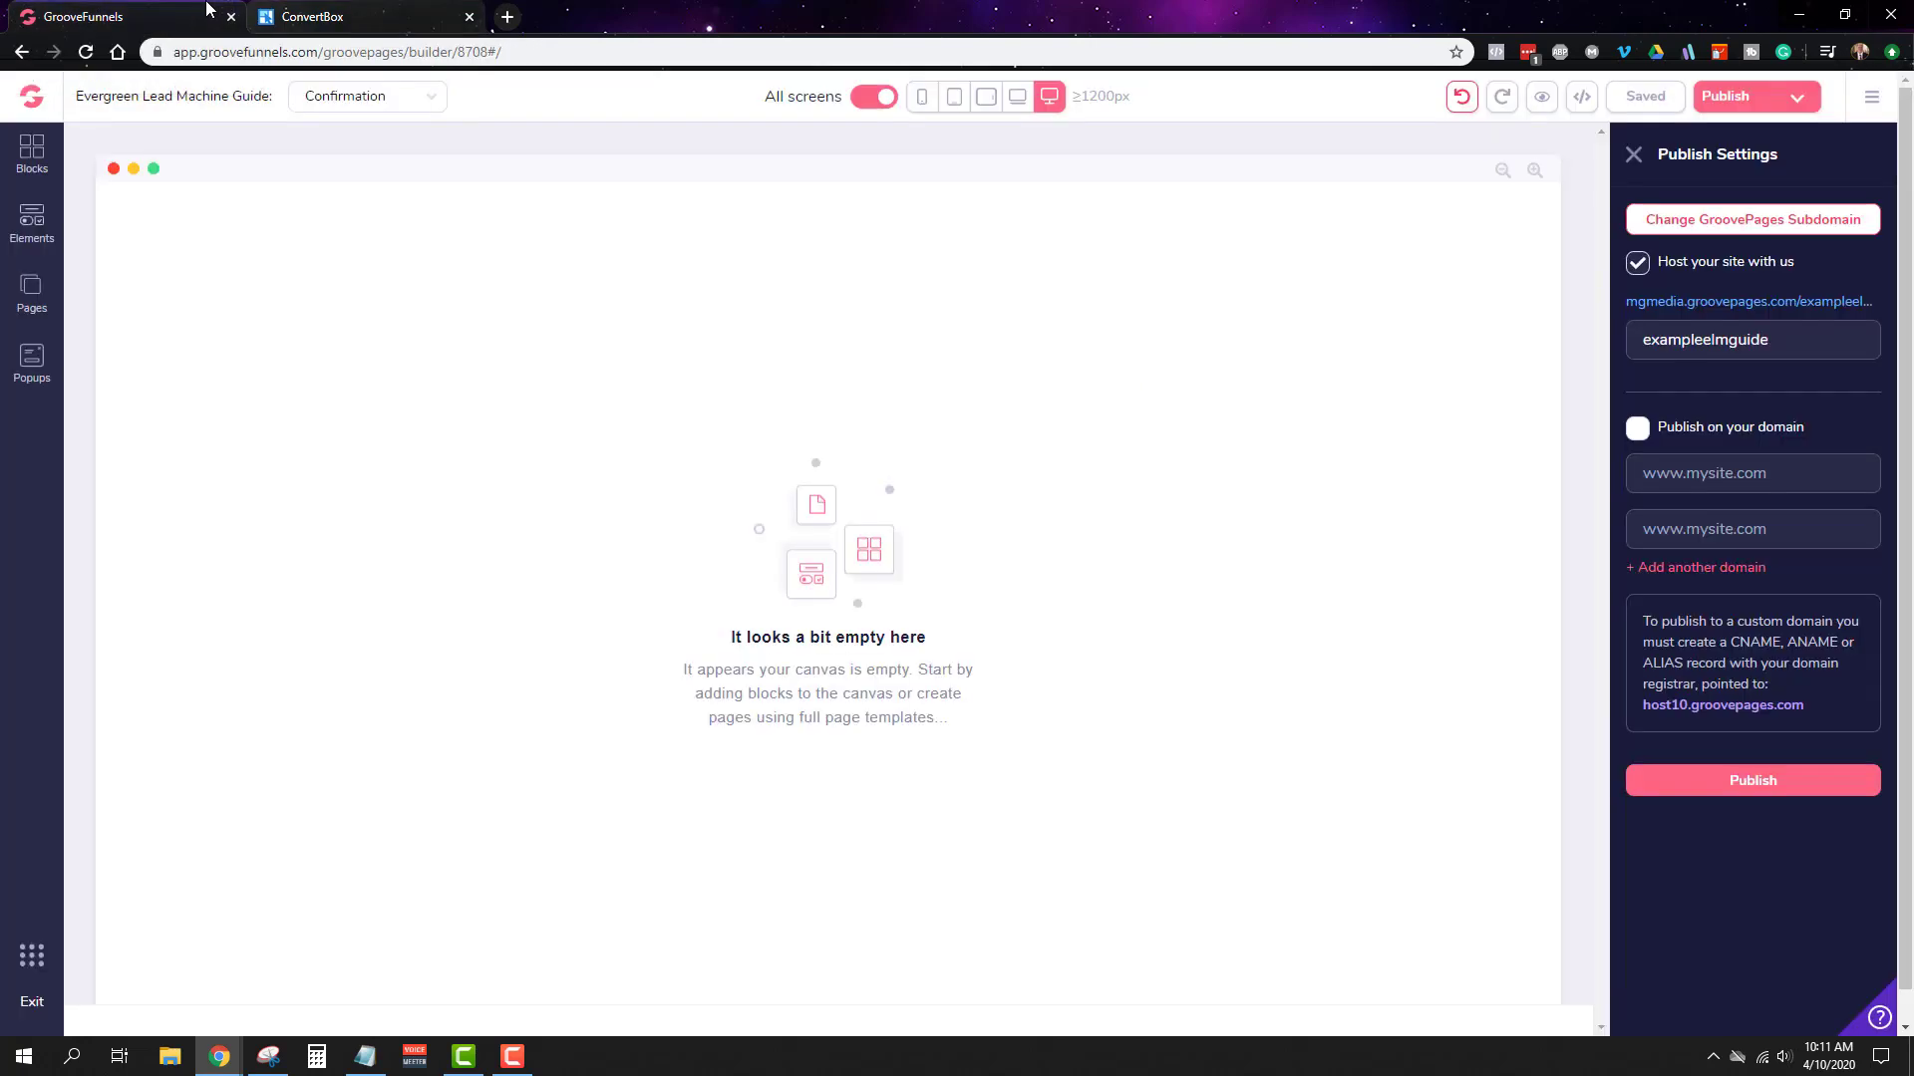
- On the Home page, link the Download Now button to the ConvertBox trigger URL #cb18734da9
{"action": "left_click", "coordinate": [35, 304]}
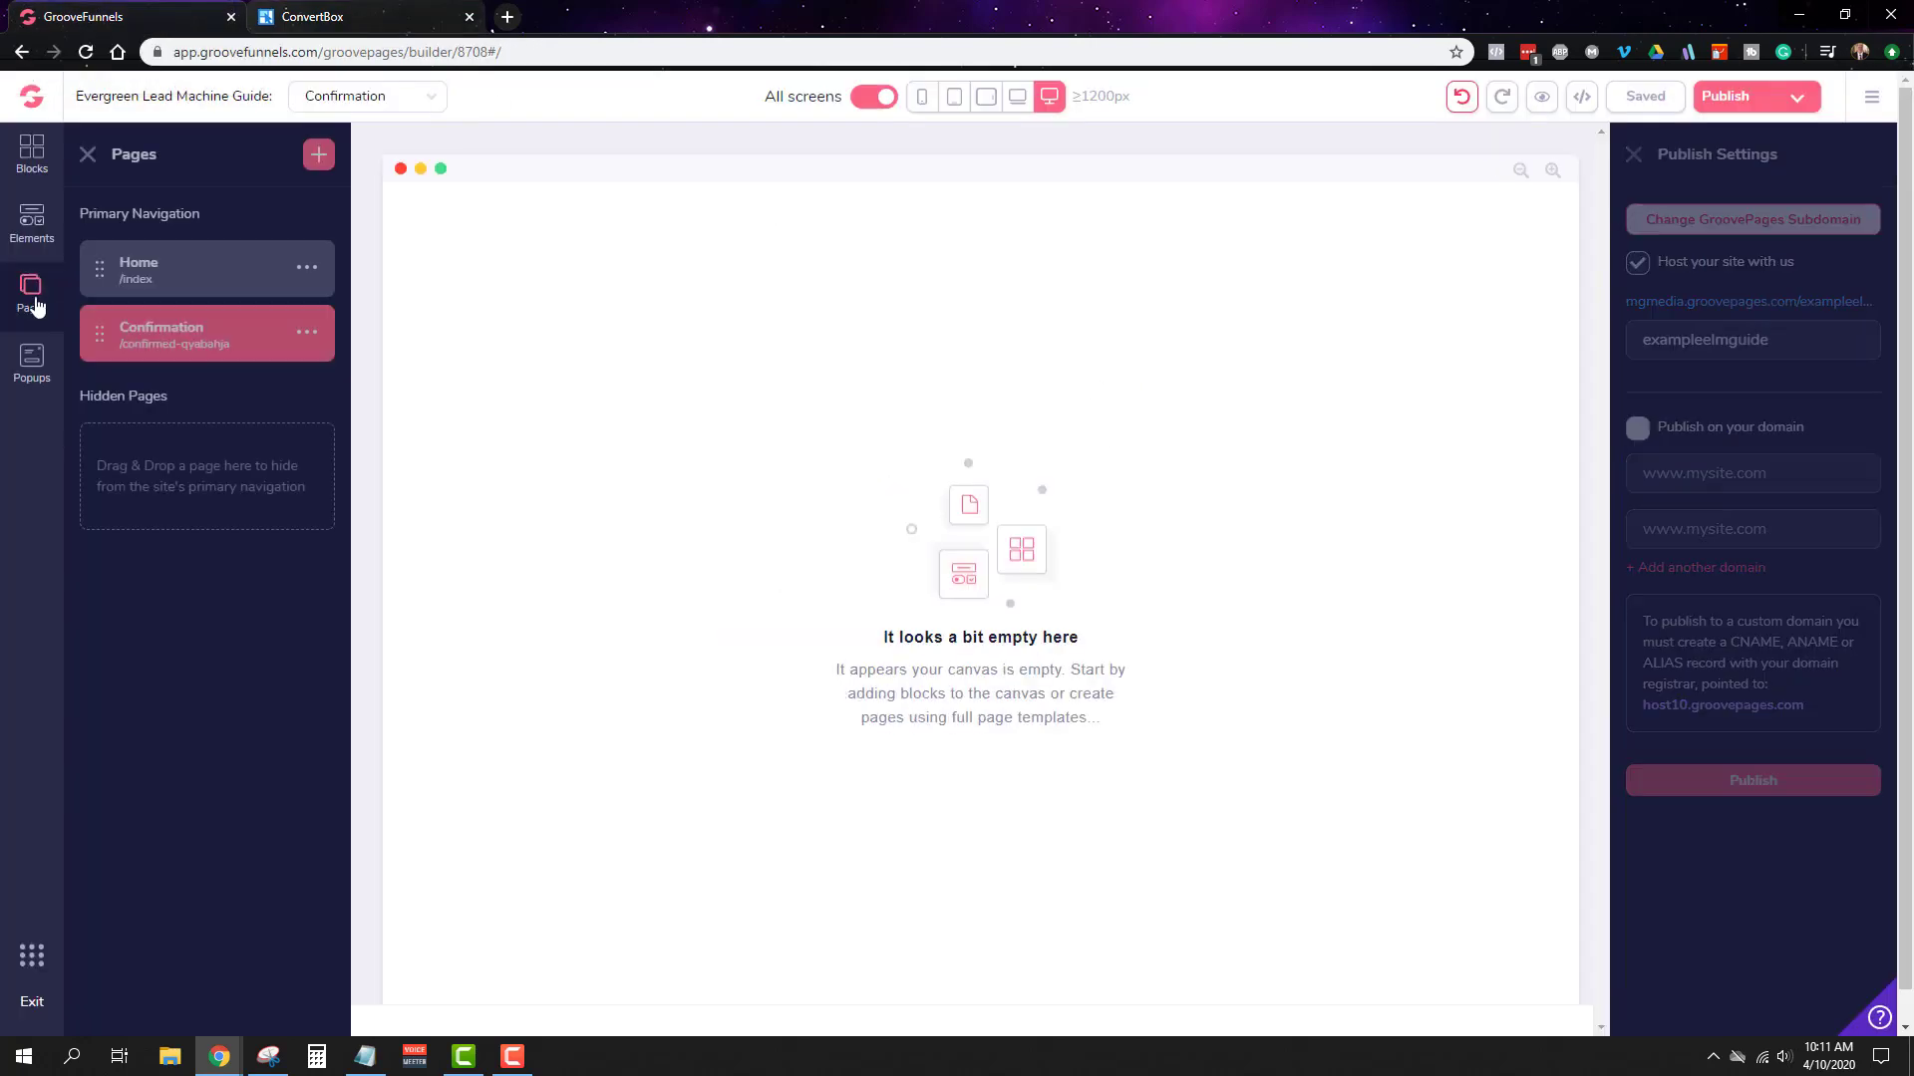
{"action": "left_click", "coordinate": [227, 278]}
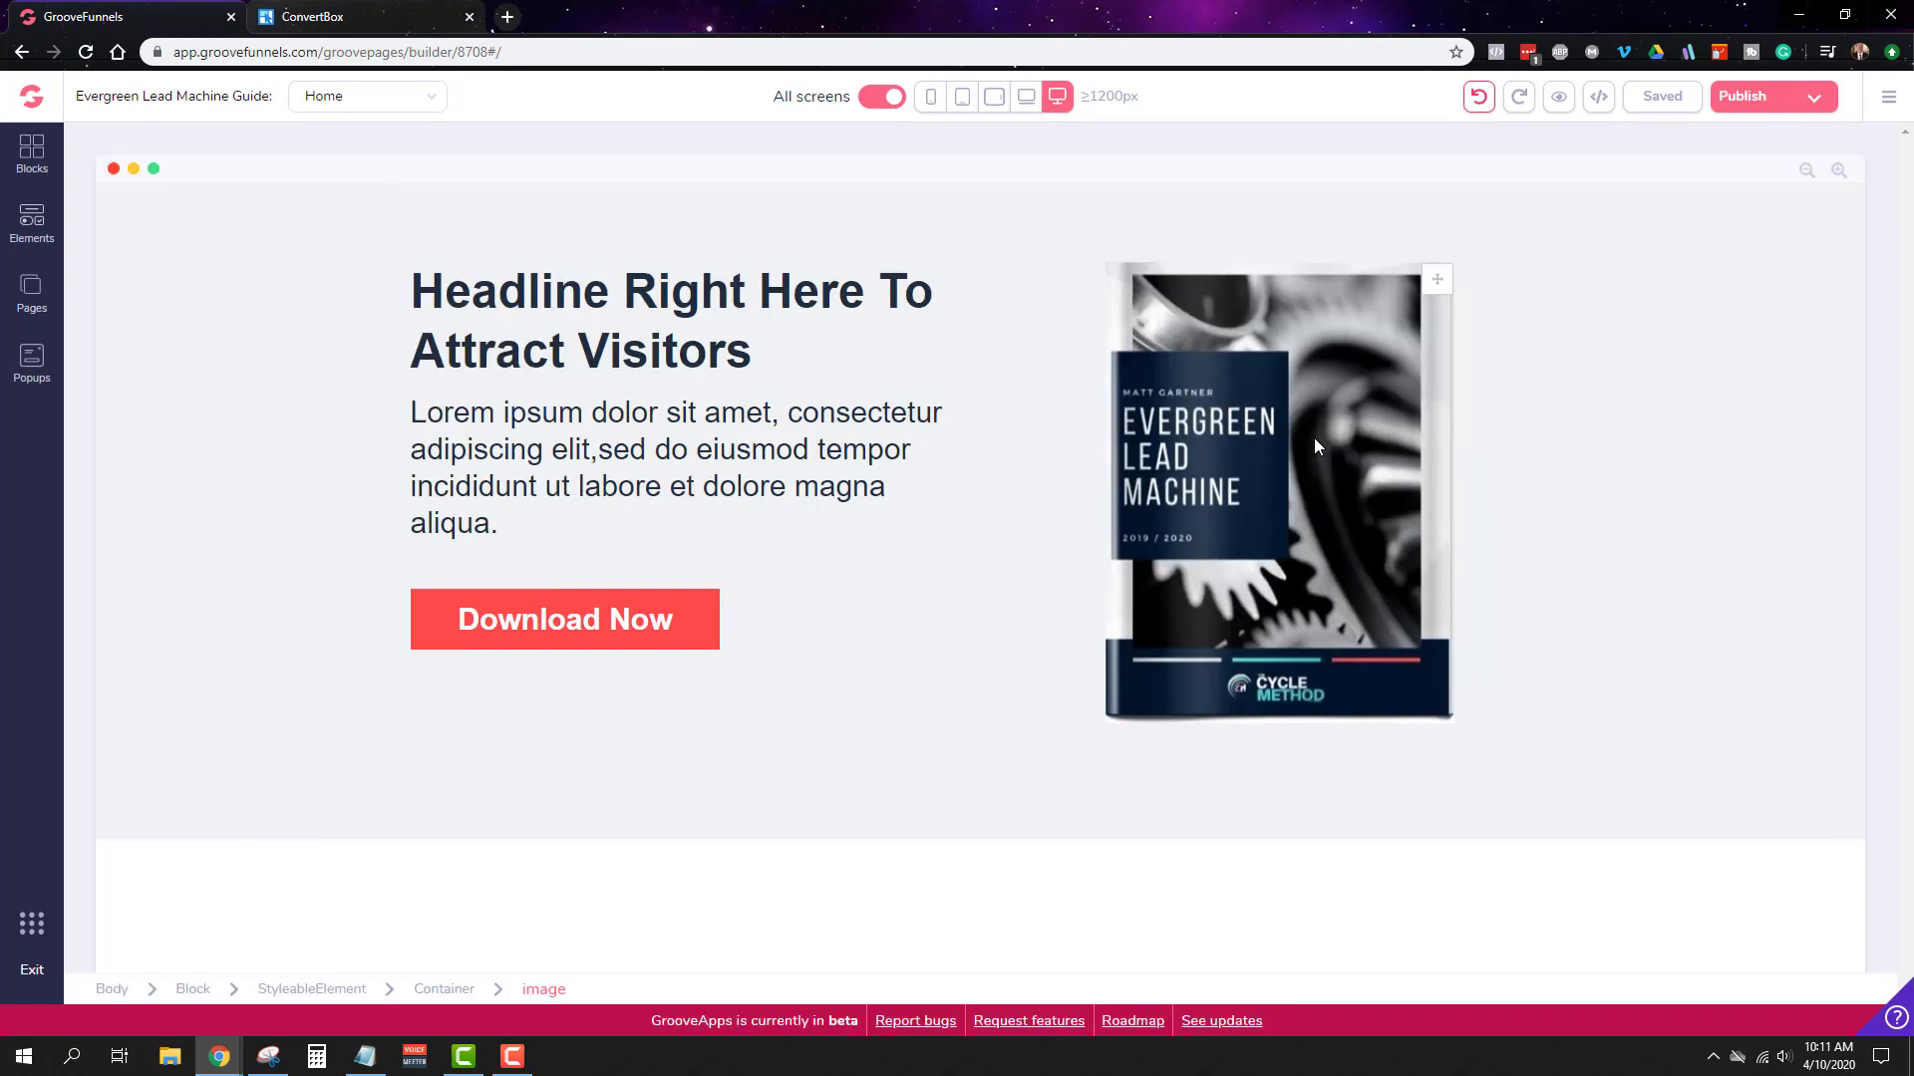
{"action": "left_click", "coordinate": [435, 637]}
{"action": "left_click", "coordinate": [1734, 221]}
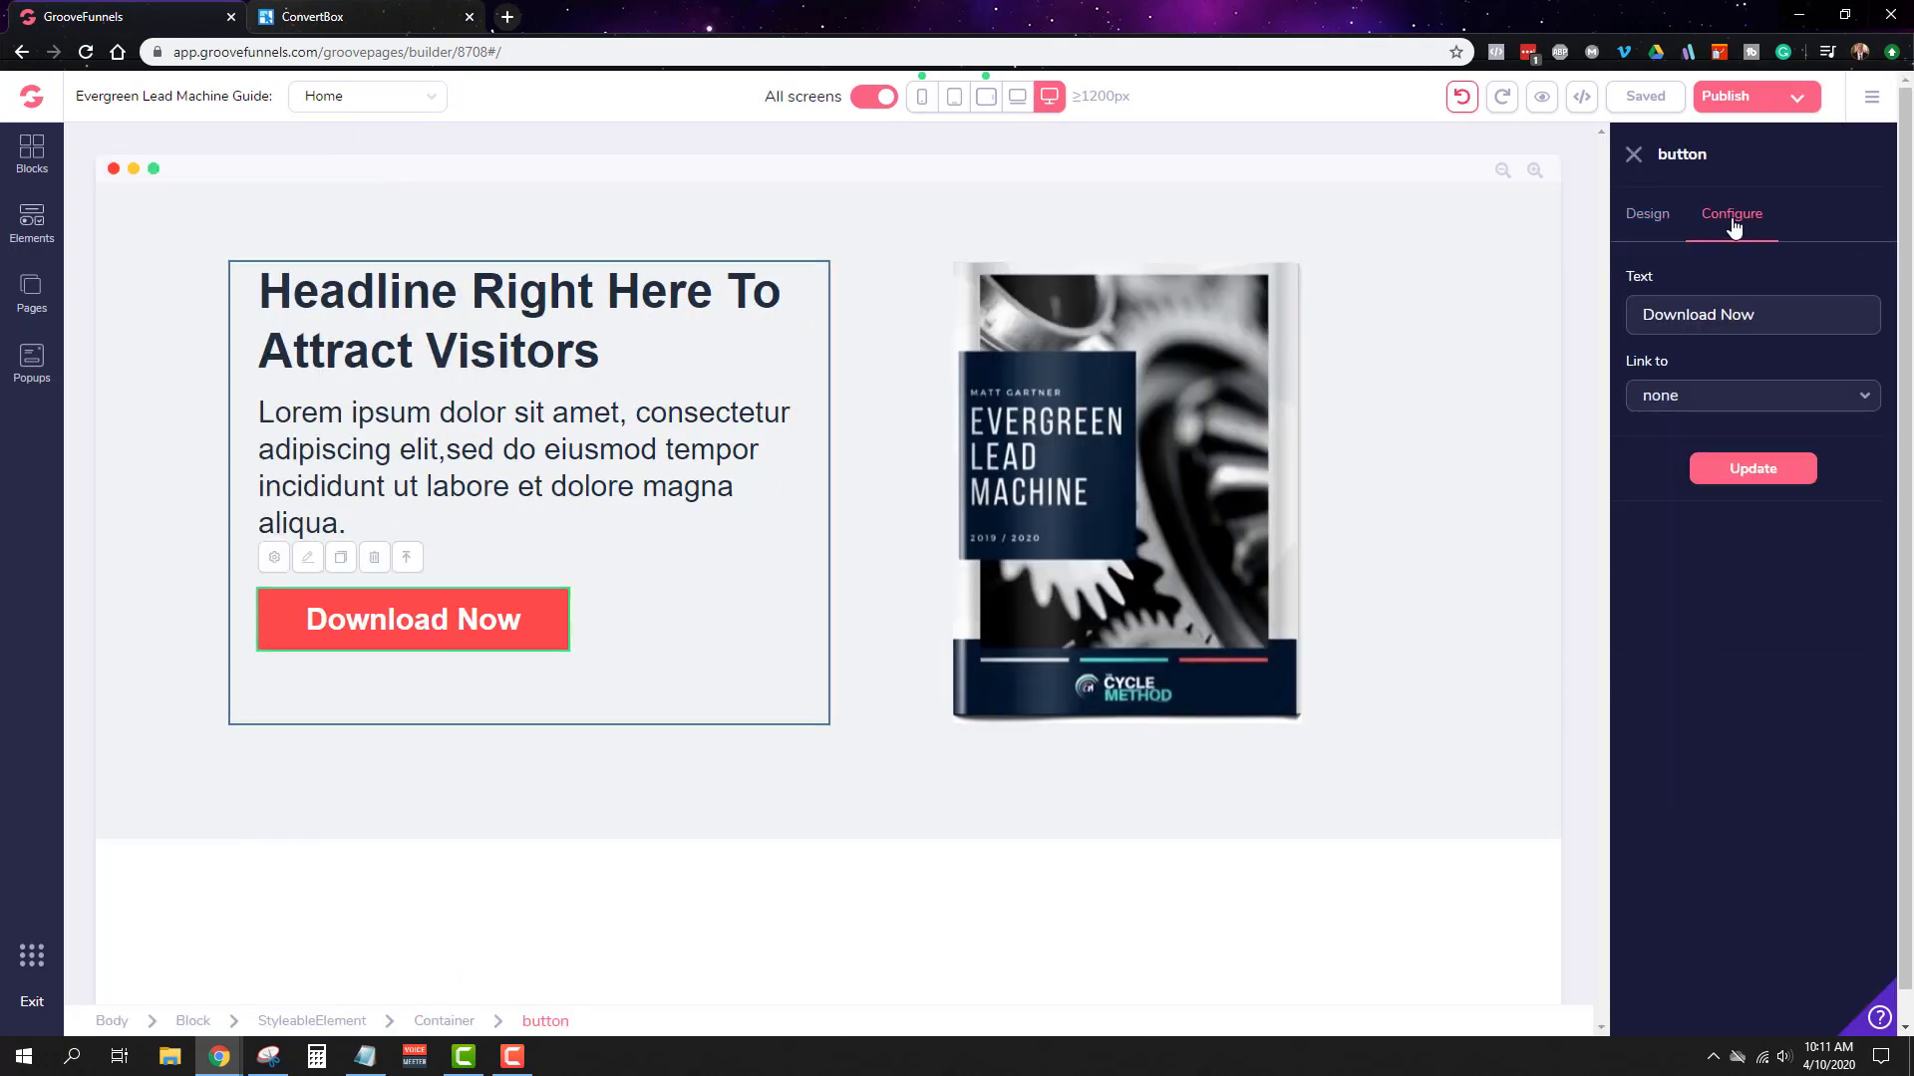
{"action": "left_click", "coordinate": [1754, 399]}
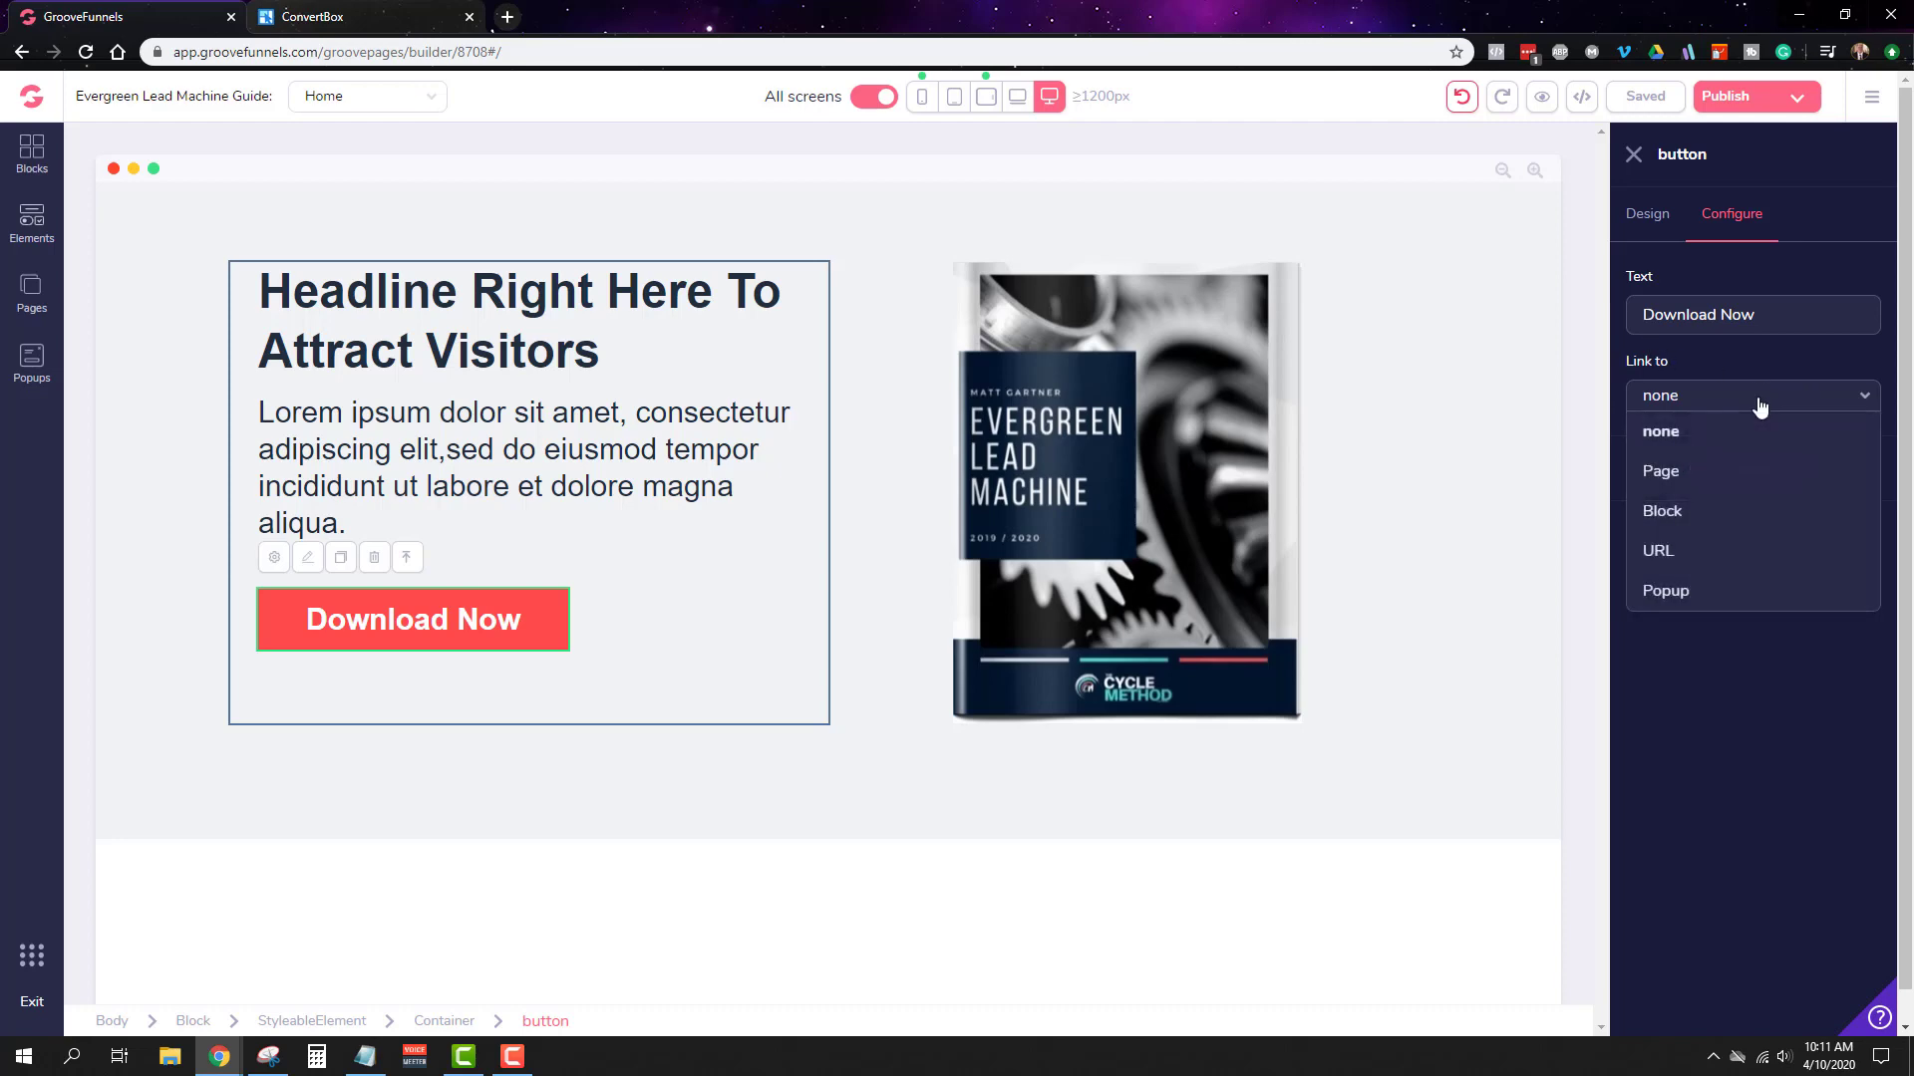
{"action": "left_click", "coordinate": [1672, 560]}
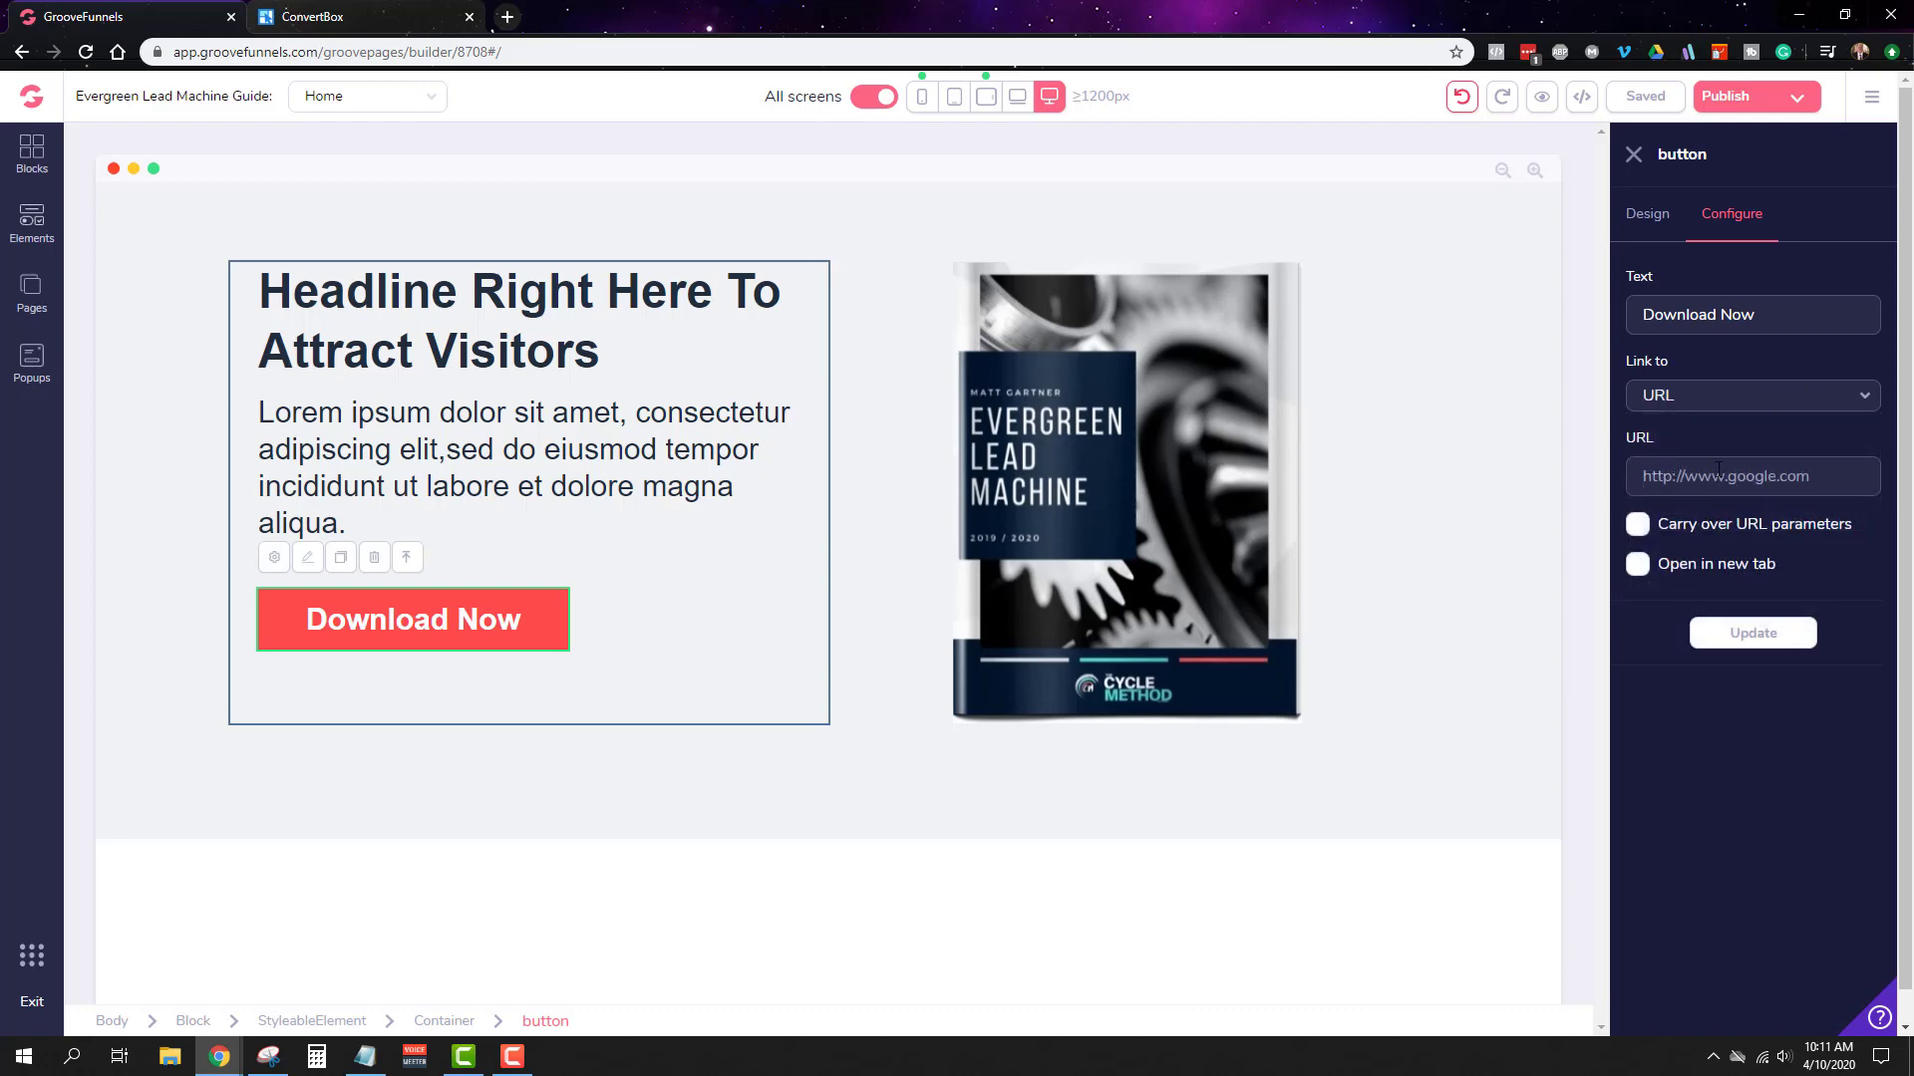
{"action": "left_click", "coordinate": [1718, 468]}
{"action": "key", "text": "ctrl+v"}
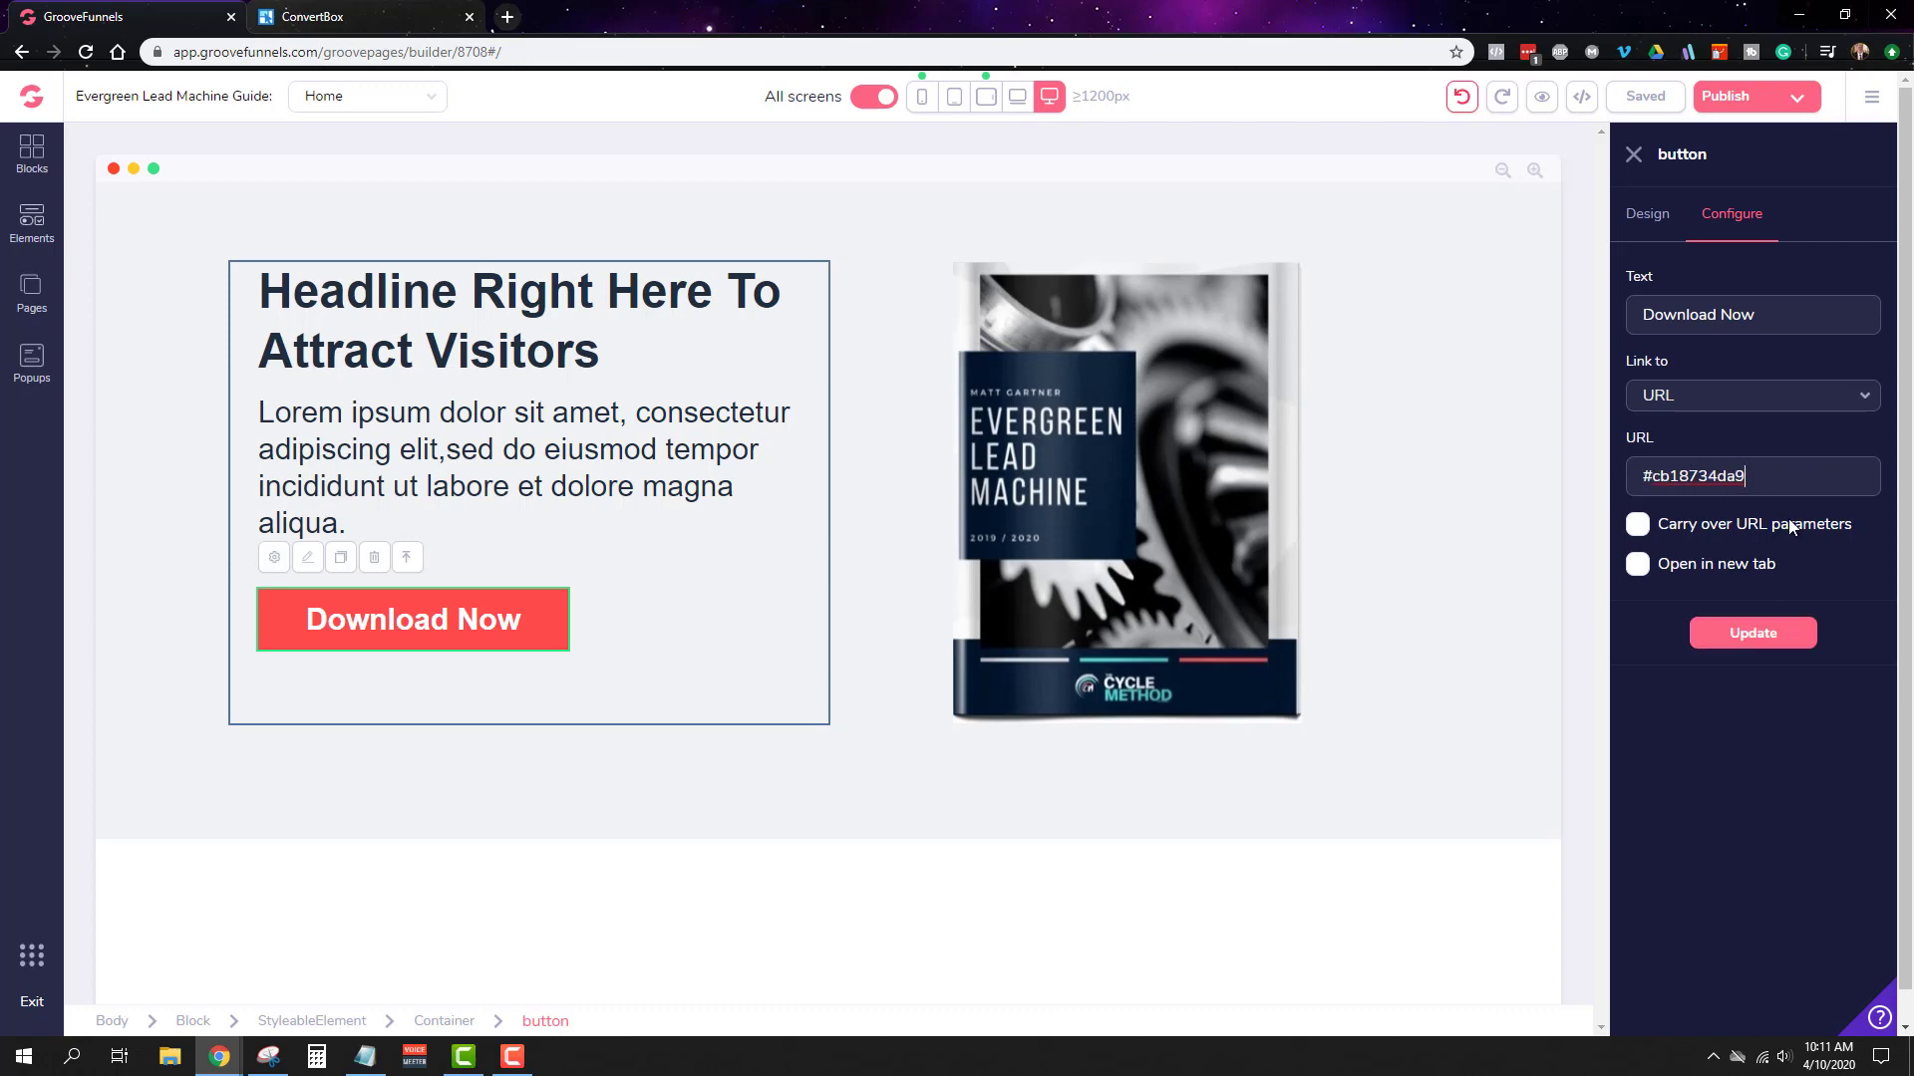
{"action": "left_click", "coordinate": [1774, 643]}
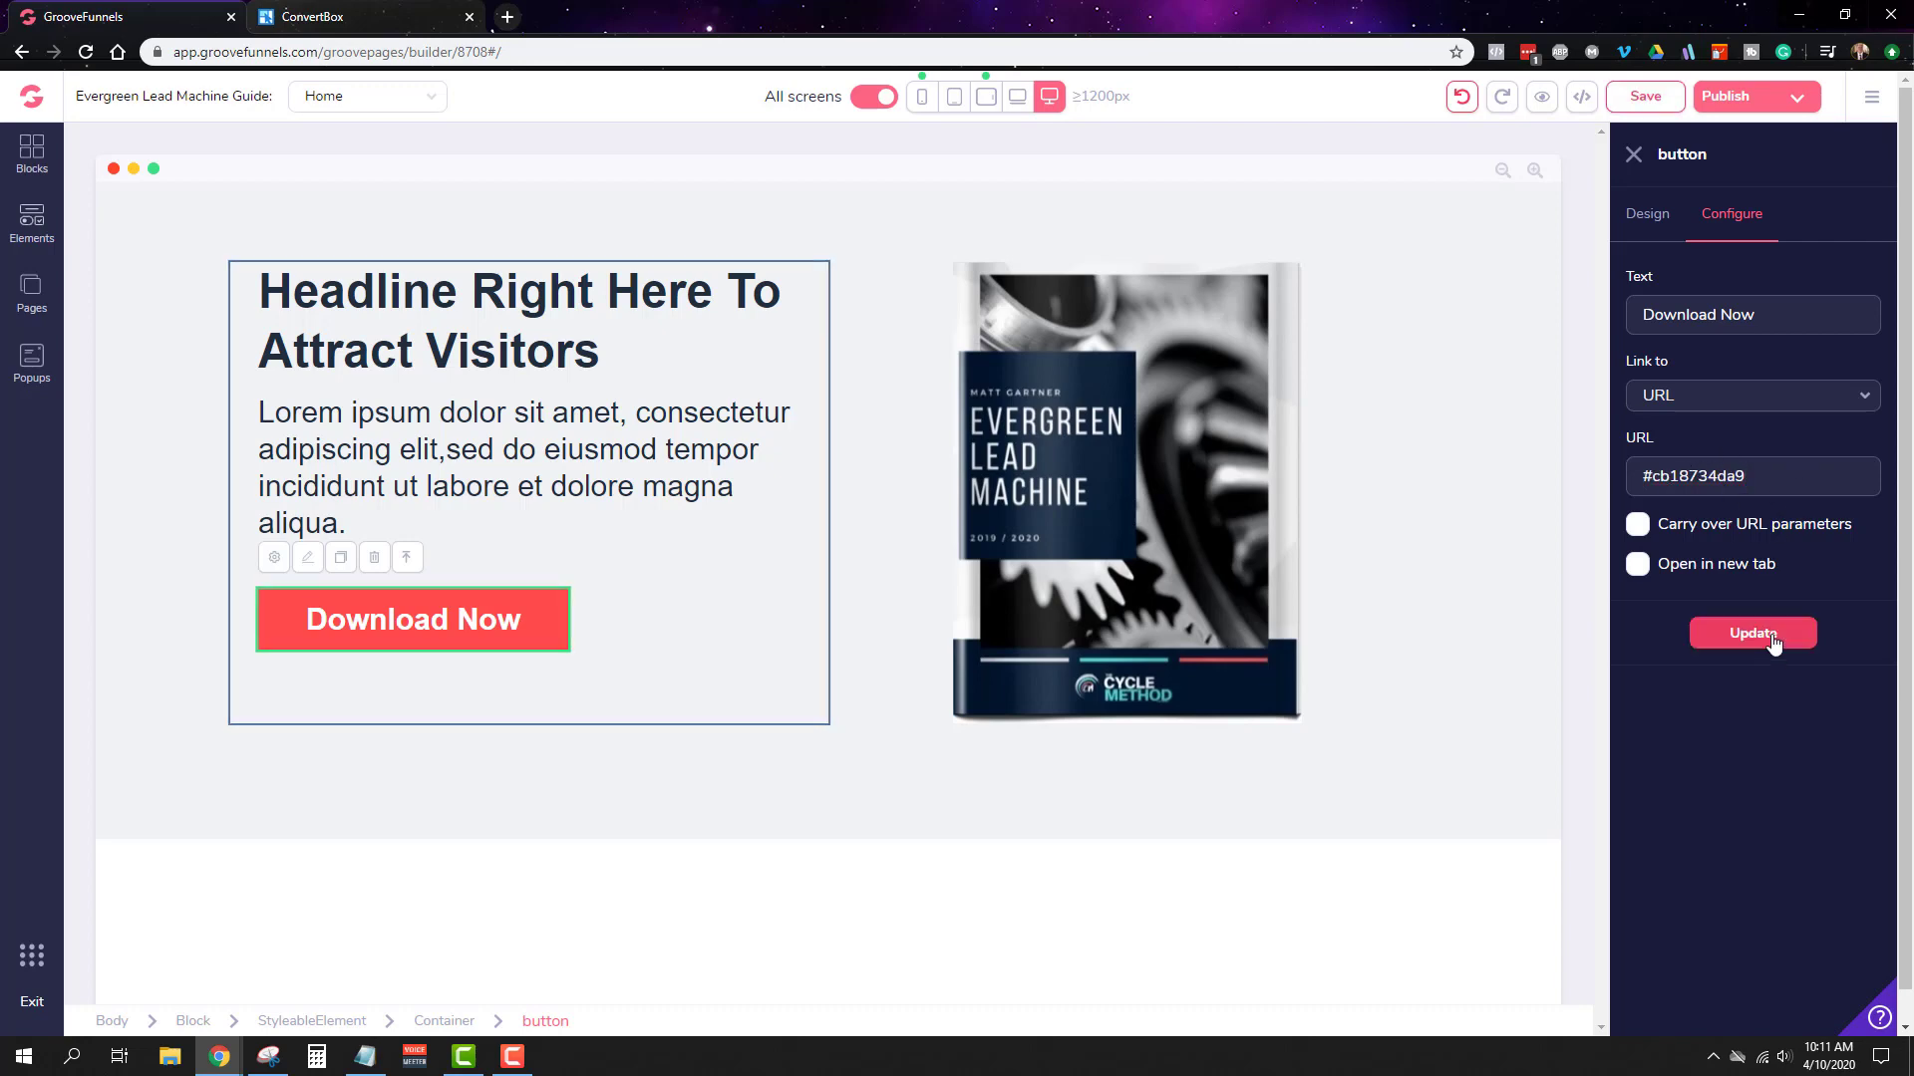
{"action": "left_click", "coordinate": [426, 12]}
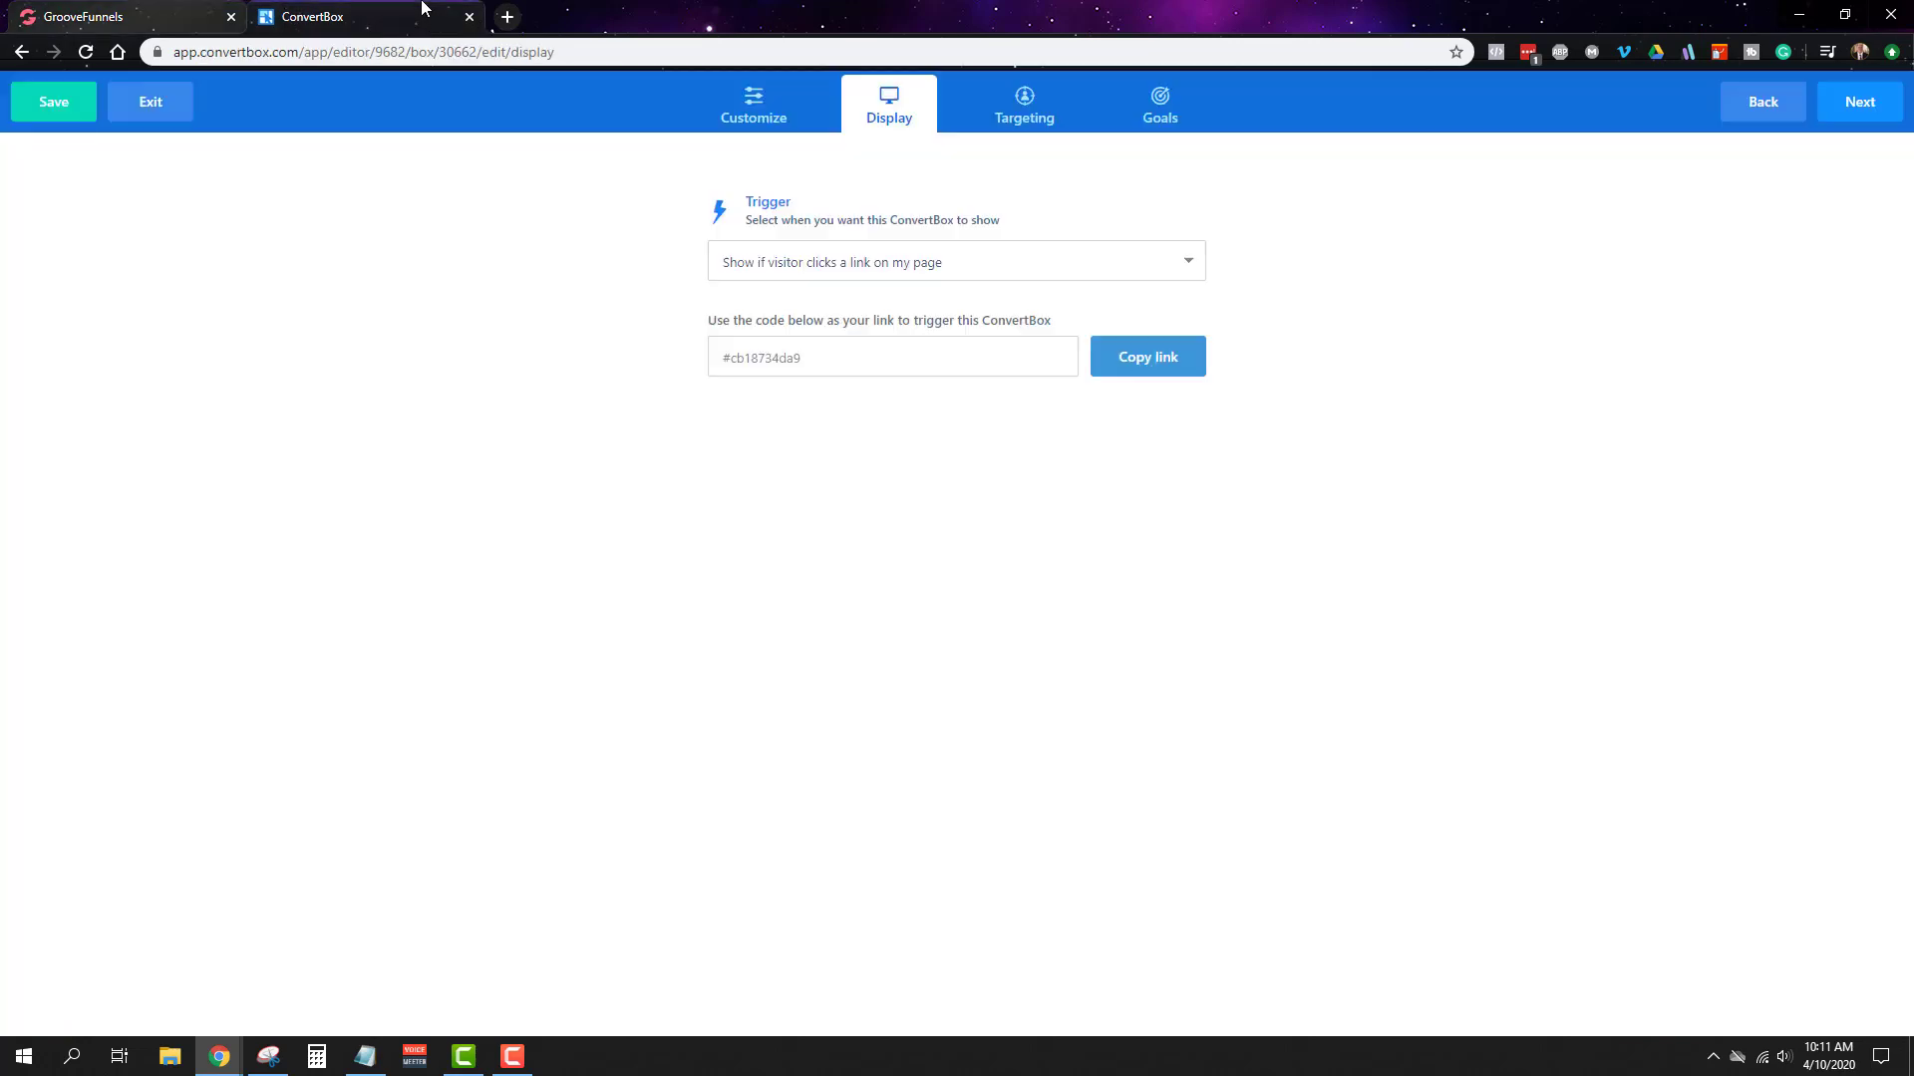
- Skip through Targeting and Goals unchanged, finish the box, and go to the dashboard
{"action": "left_click", "coordinate": [1860, 104]}
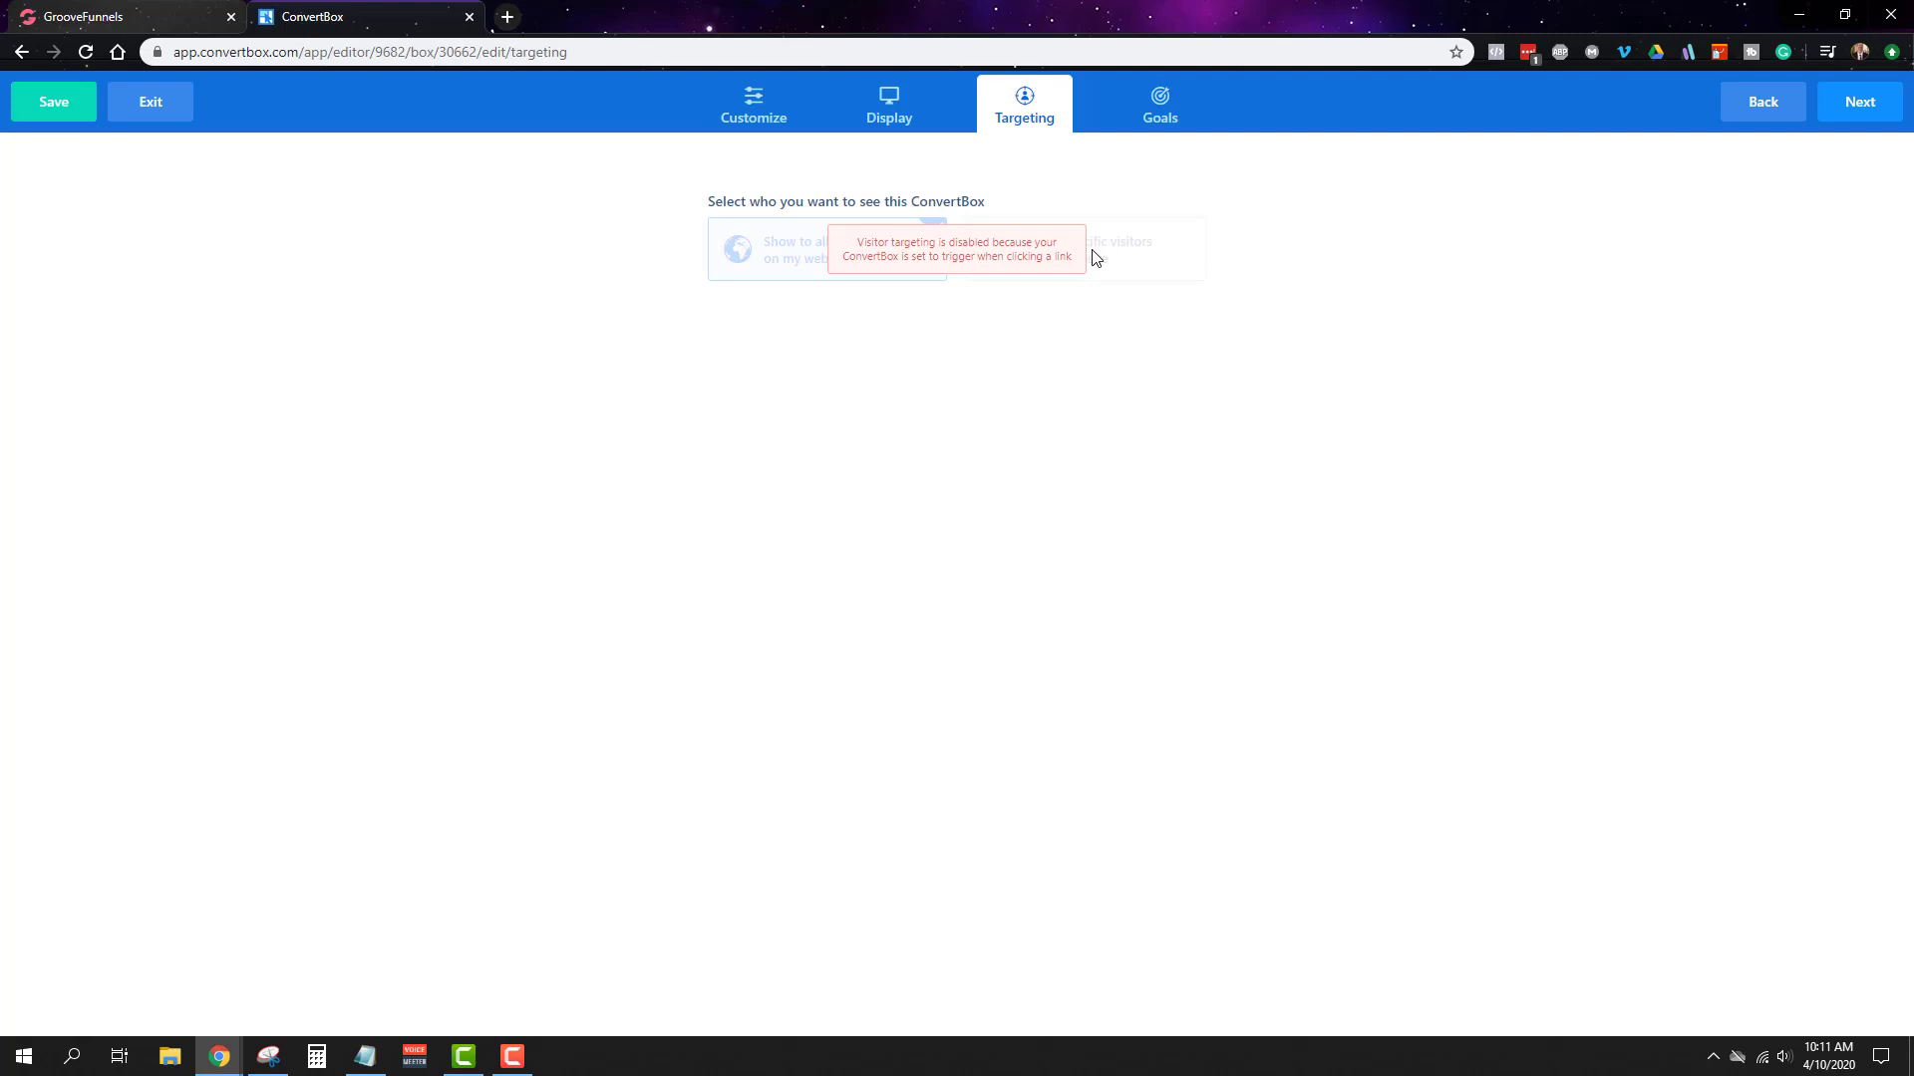
{"action": "left_click", "coordinate": [1841, 115]}
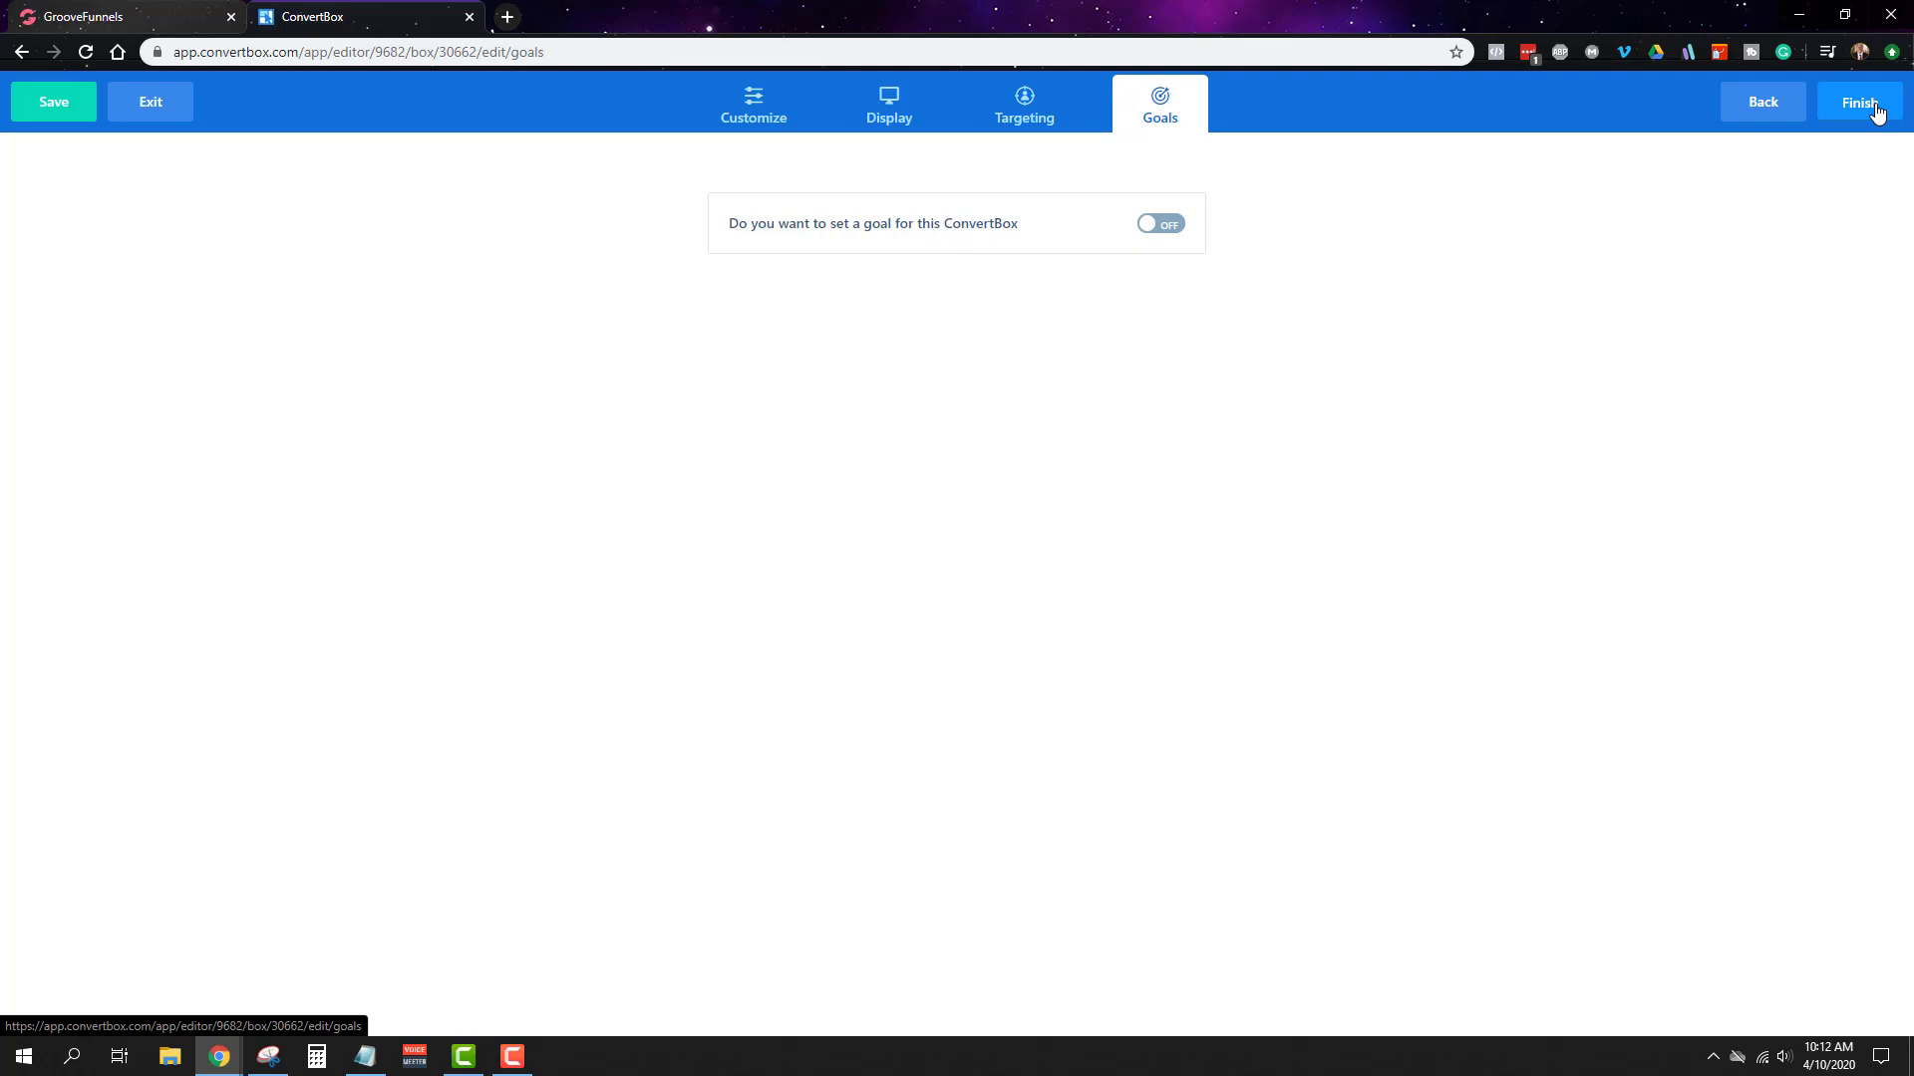
{"action": "left_click", "coordinate": [1877, 112]}
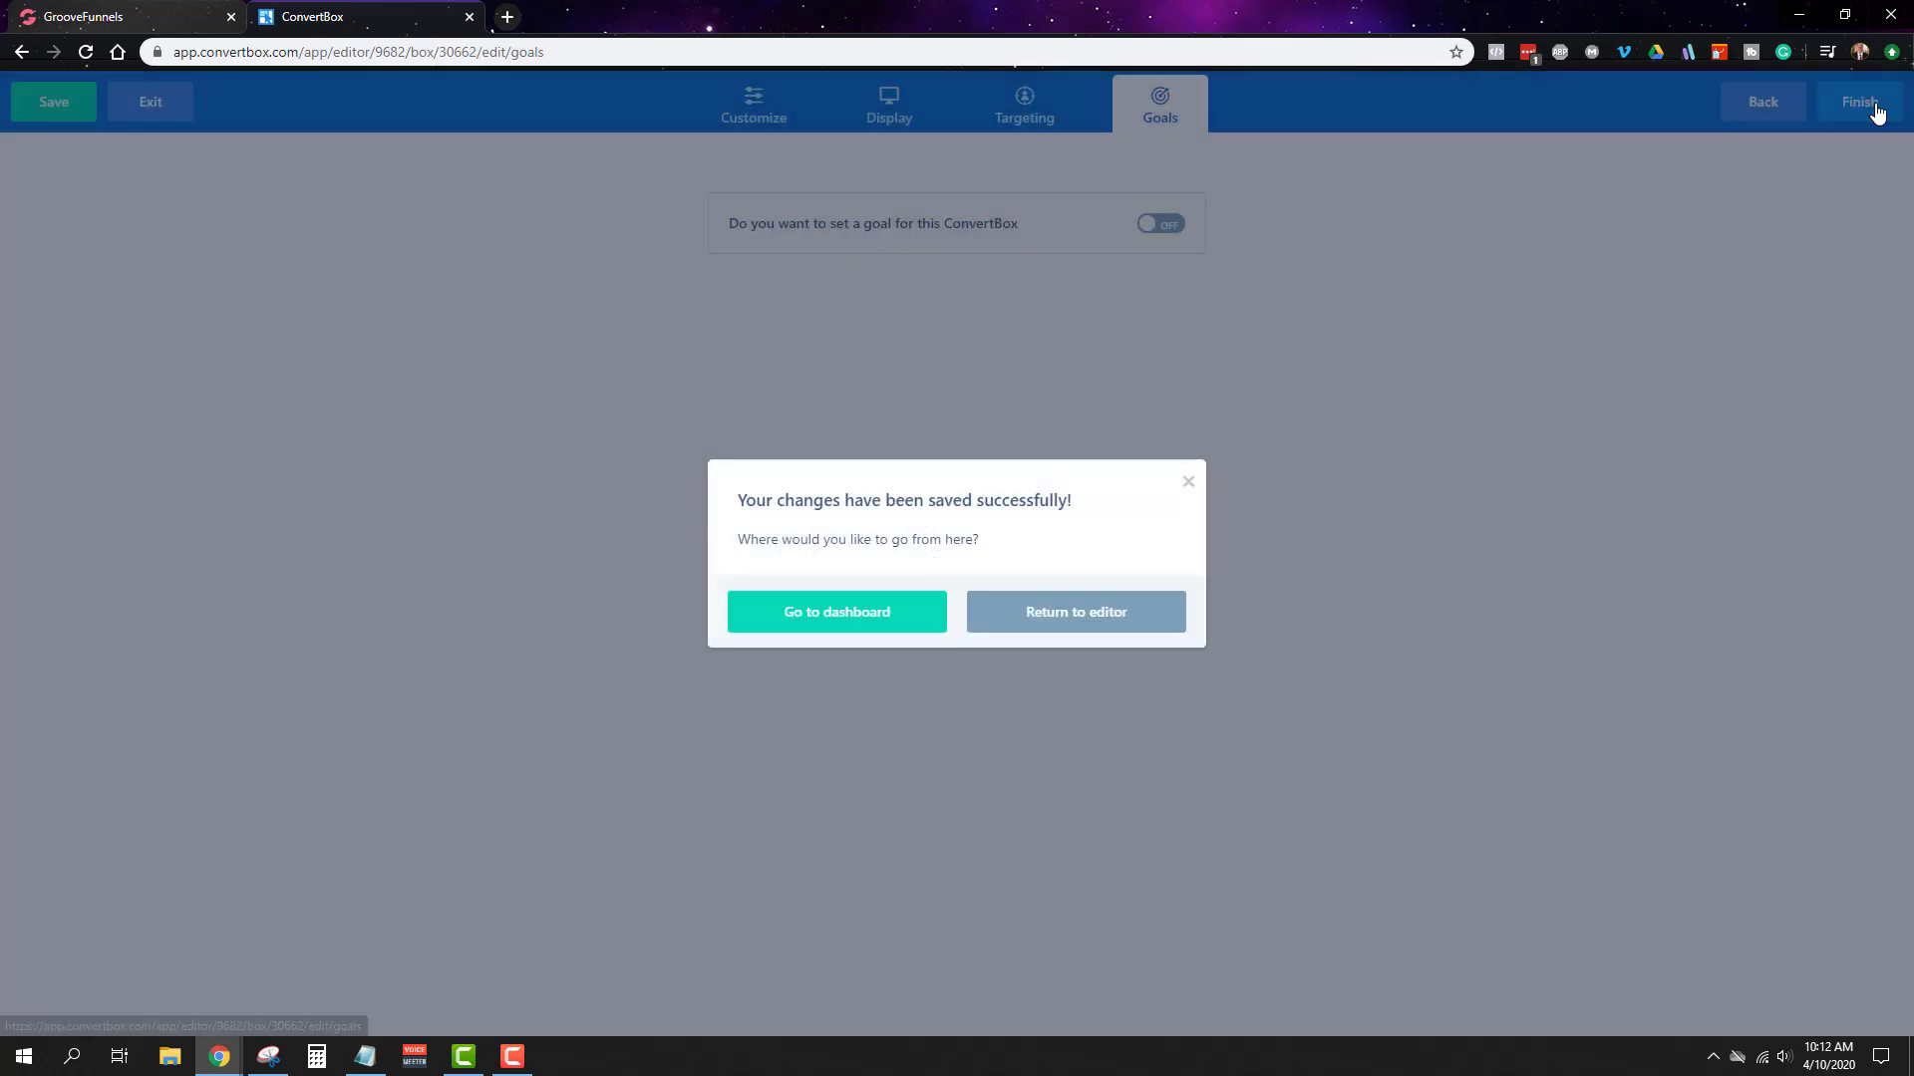
{"action": "left_click", "coordinate": [850, 626]}
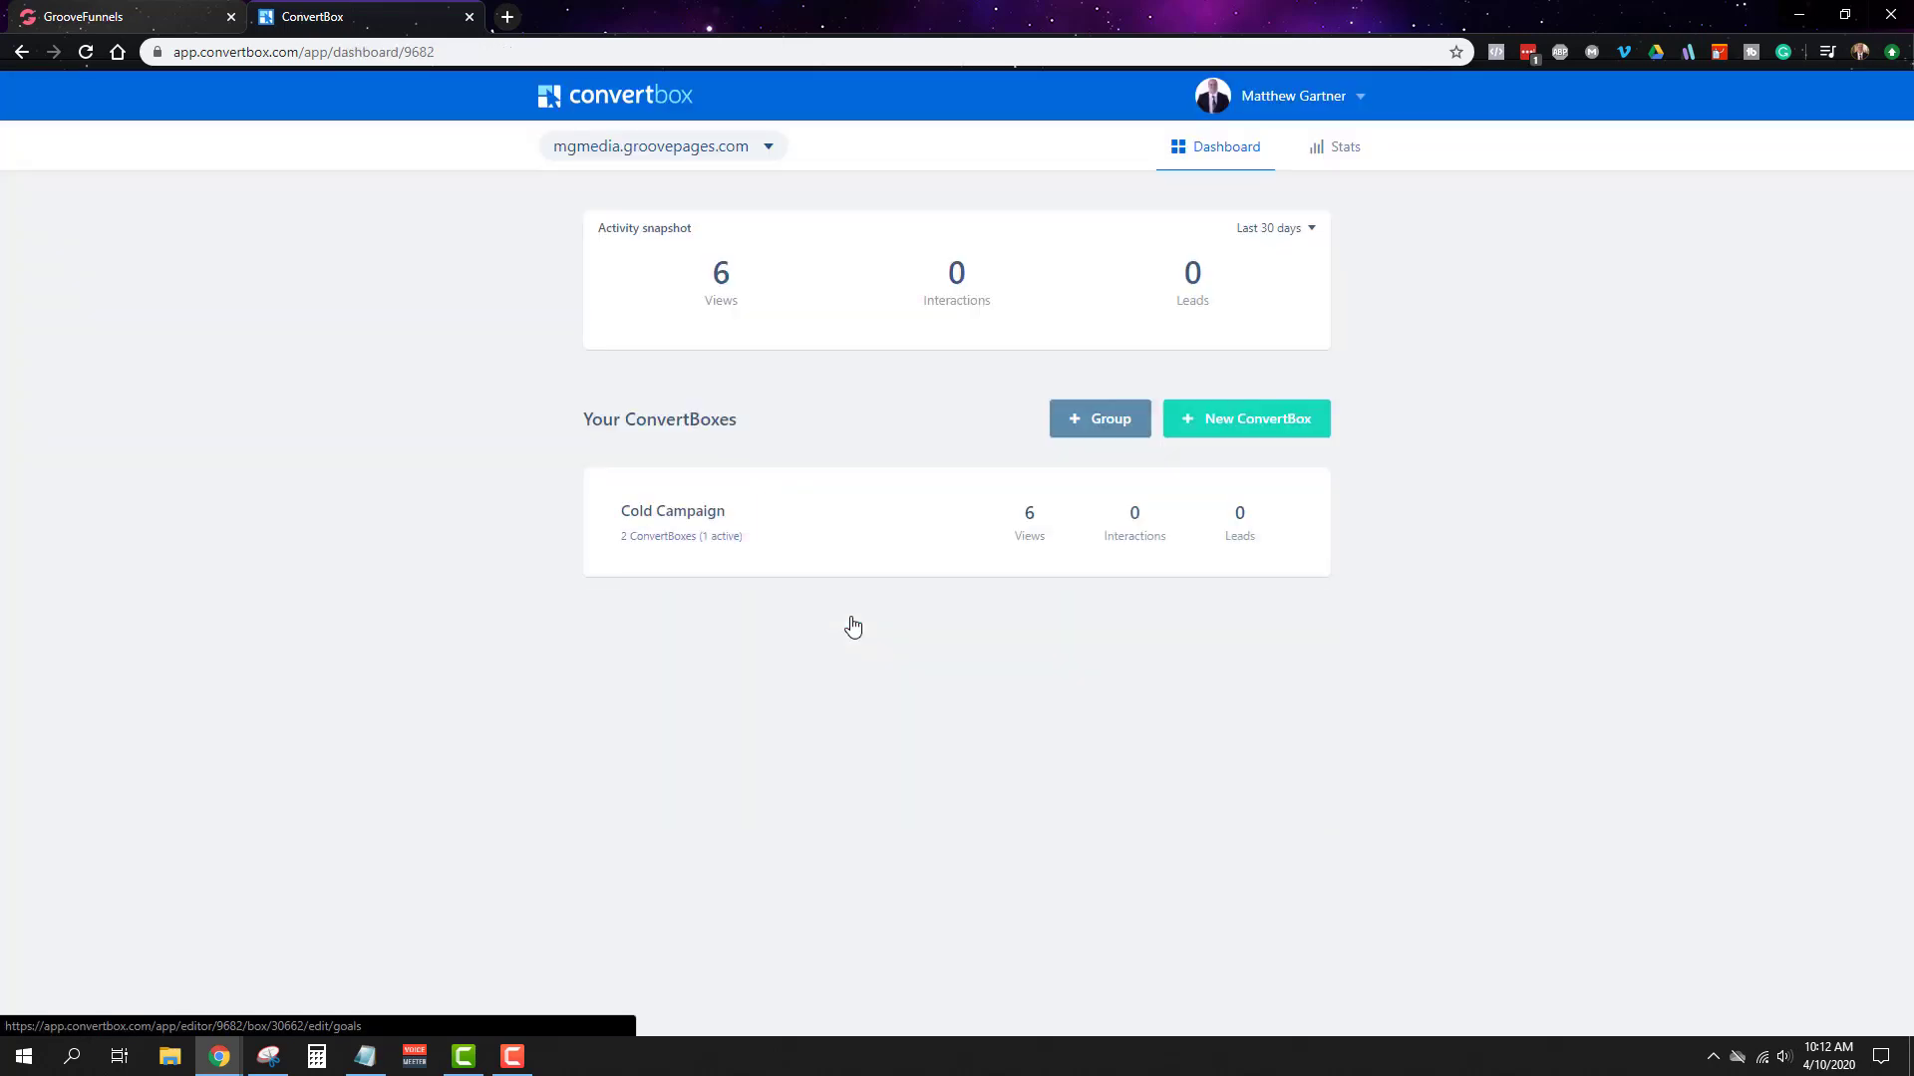
- Switch on the Example ELM Guide box in the expanded Cold Campaign group
{"action": "left_click", "coordinate": [785, 528]}
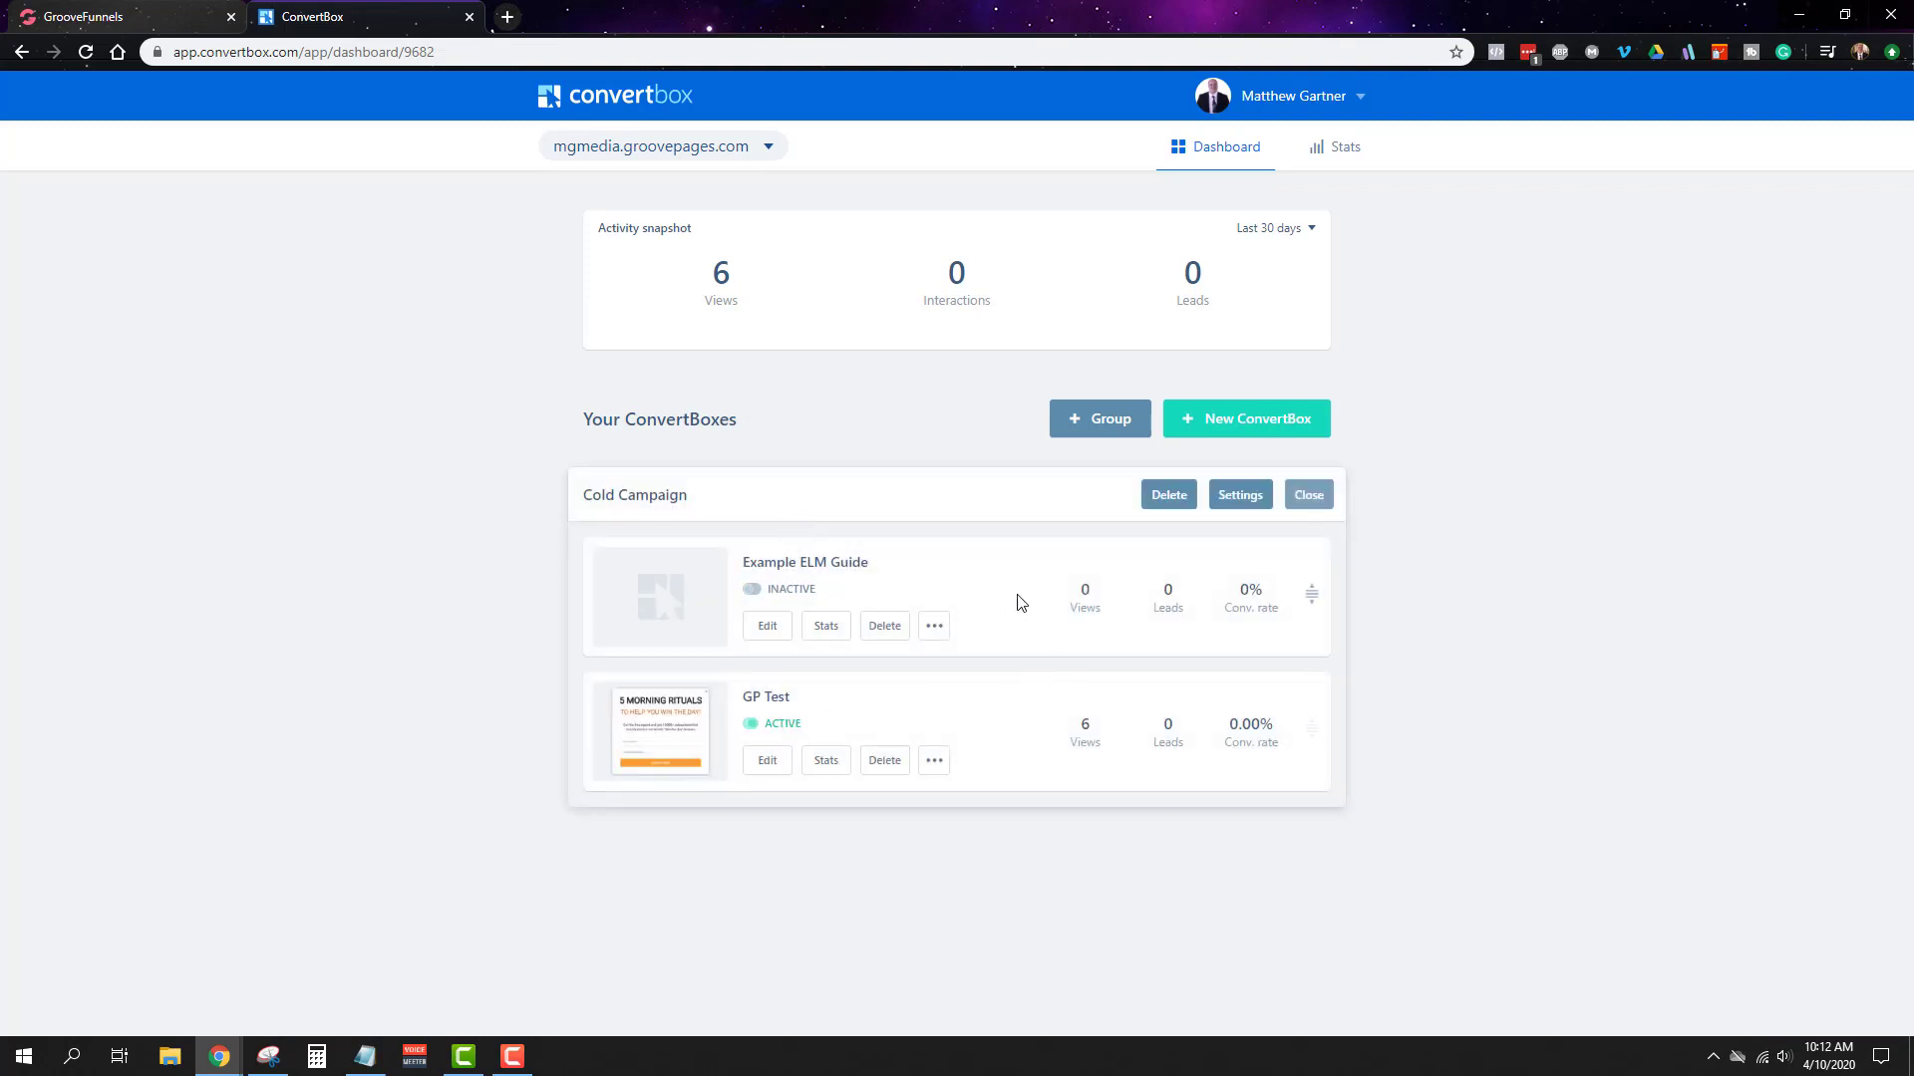
{"action": "left_click", "coordinate": [755, 590]}
{"action": "left_click", "coordinate": [1246, 501]}
{"action": "left_click", "coordinate": [1076, 696]}
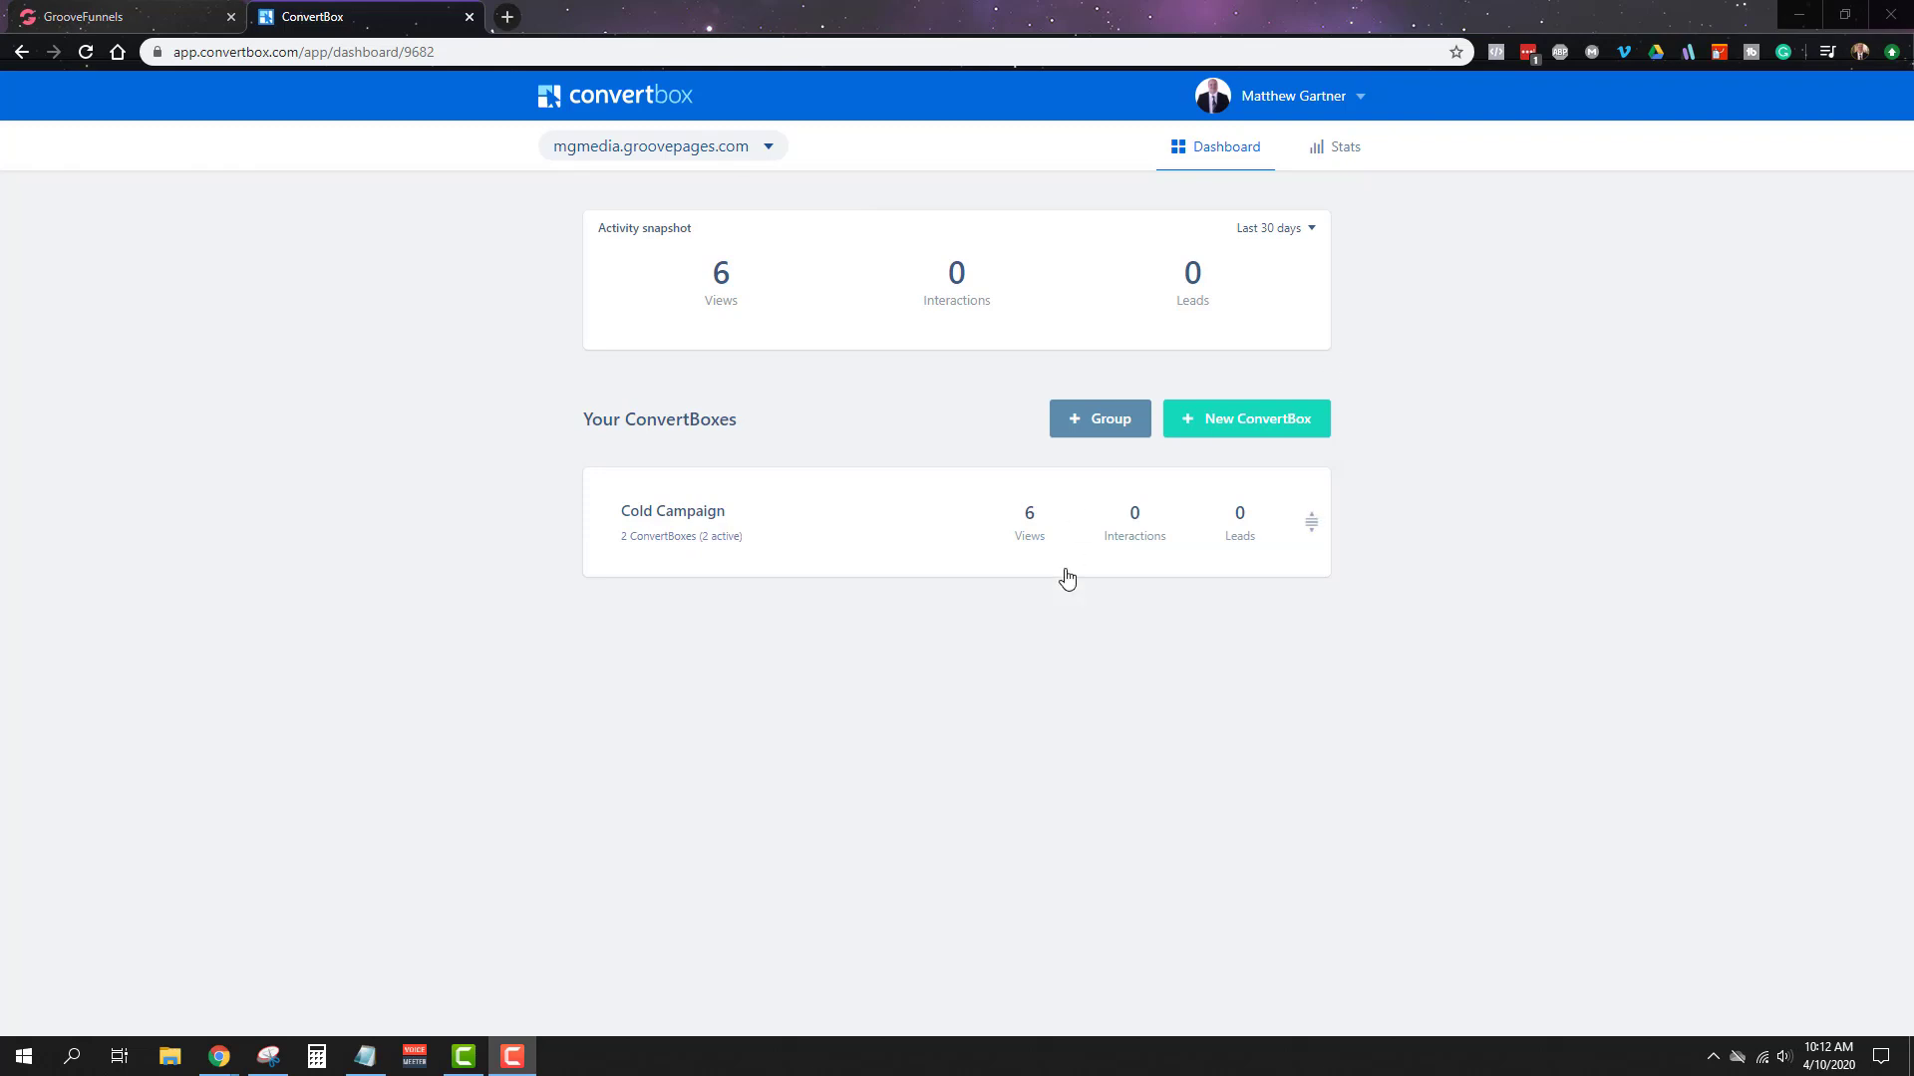
{"action": "left_click", "coordinate": [1345, 104]}
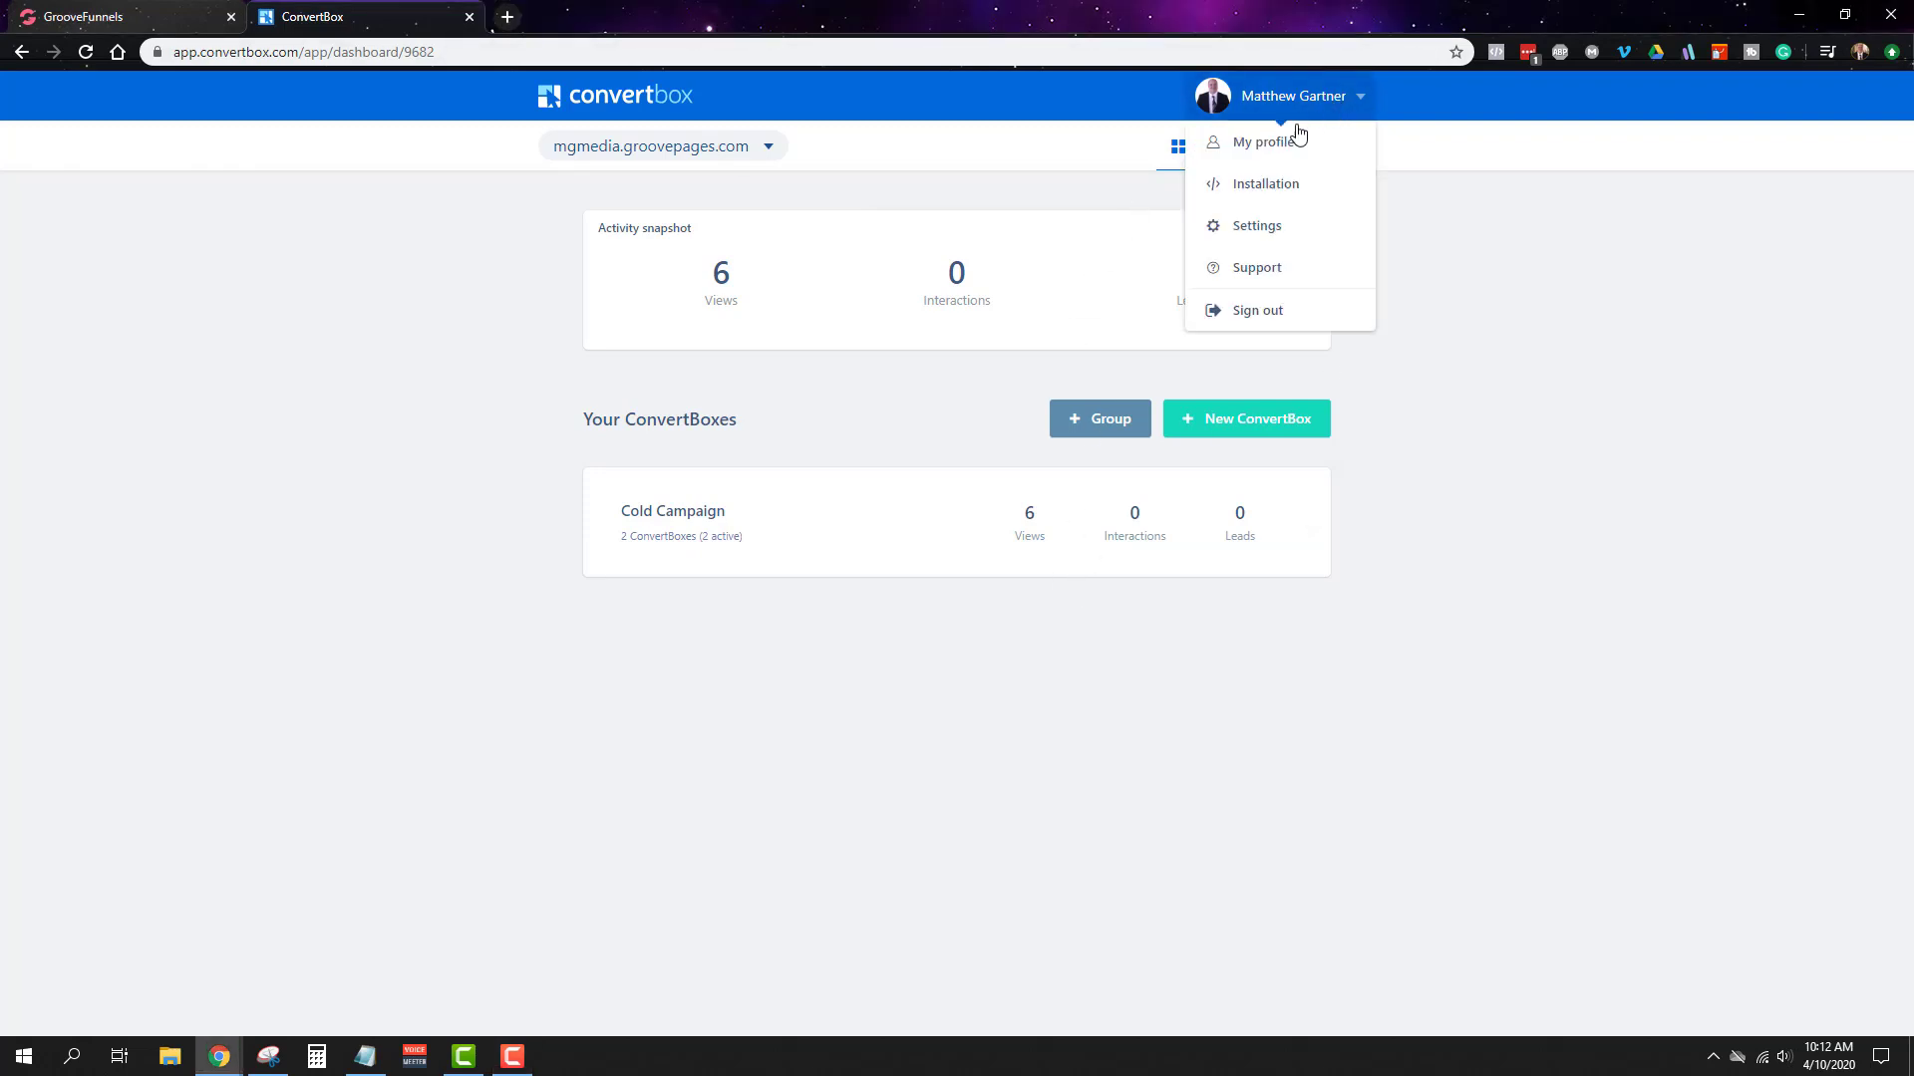
- Copy the Option 2 'Add our script to your site' embed script from Installation
{"action": "left_click", "coordinate": [1273, 200]}
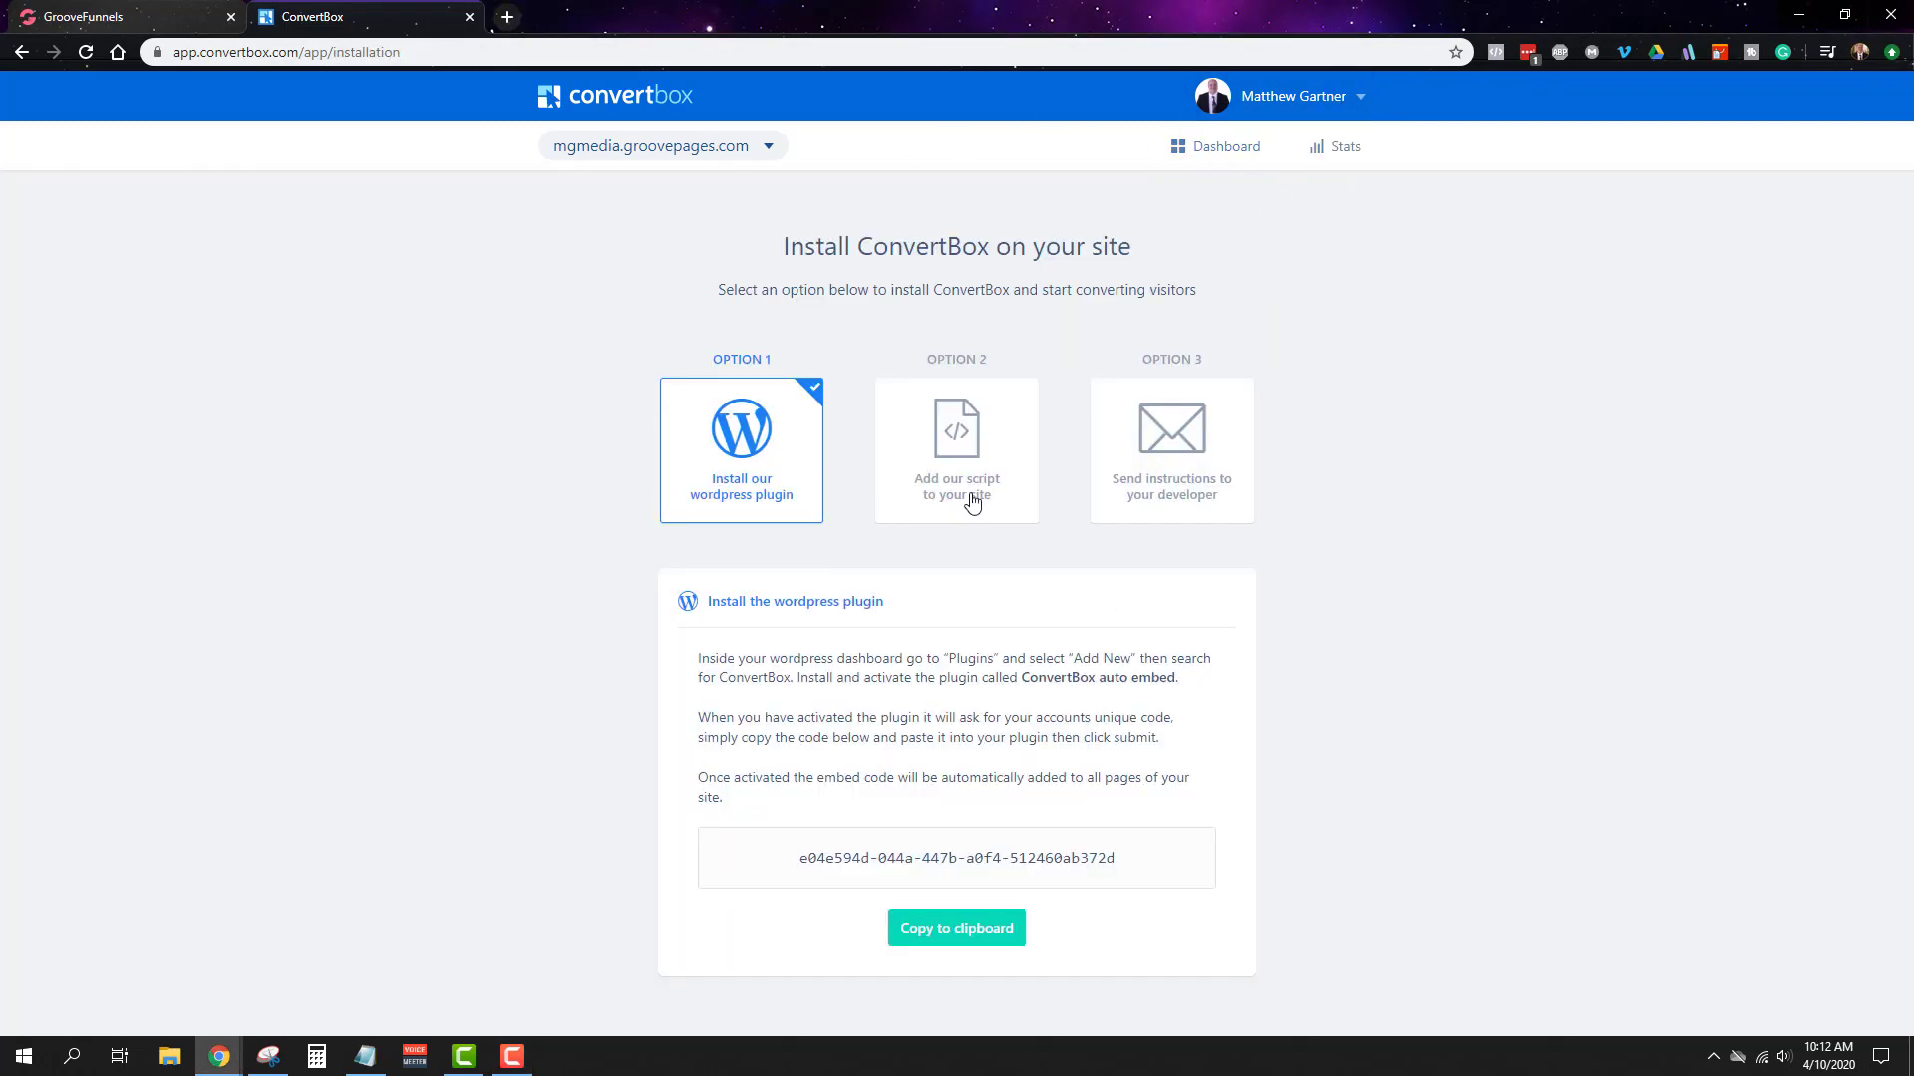
{"action": "left_click", "coordinate": [936, 440]}
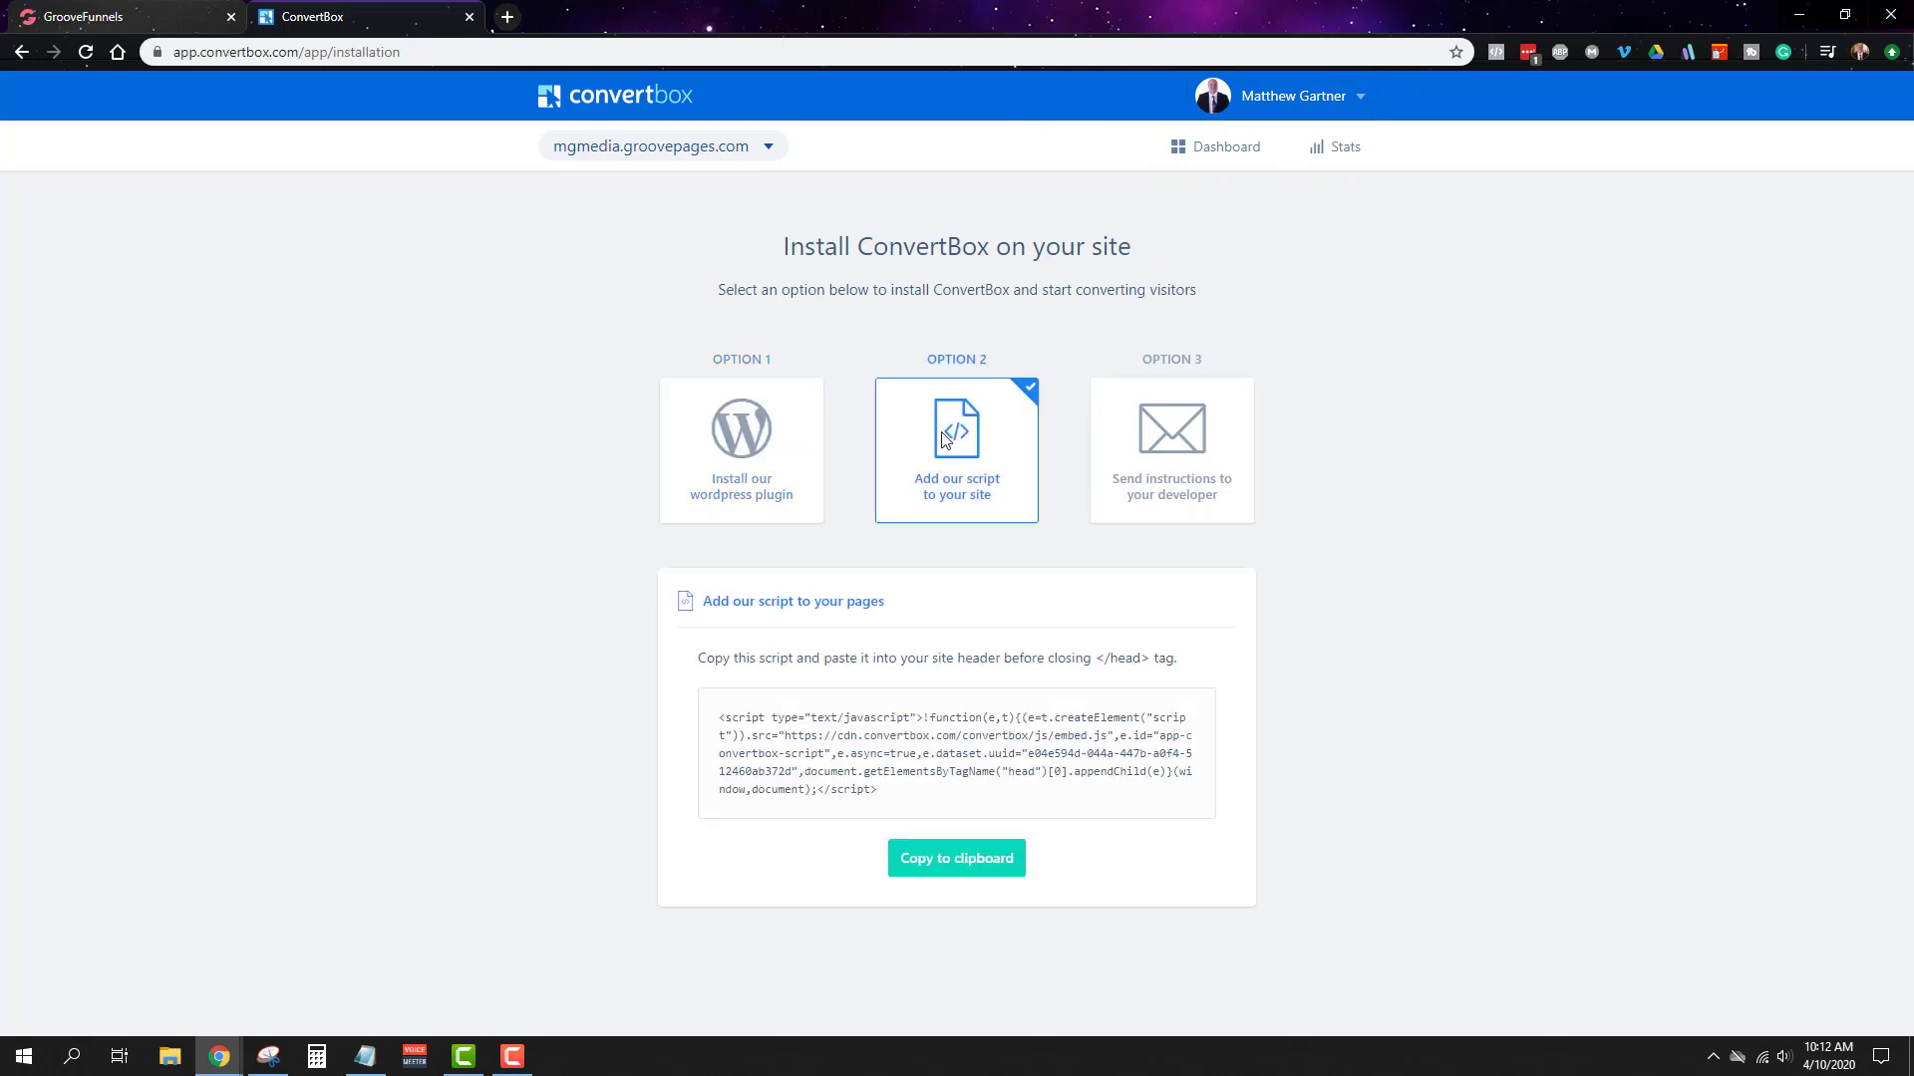
{"action": "left_click", "coordinate": [977, 869]}
{"action": "left_click", "coordinate": [185, 8]}
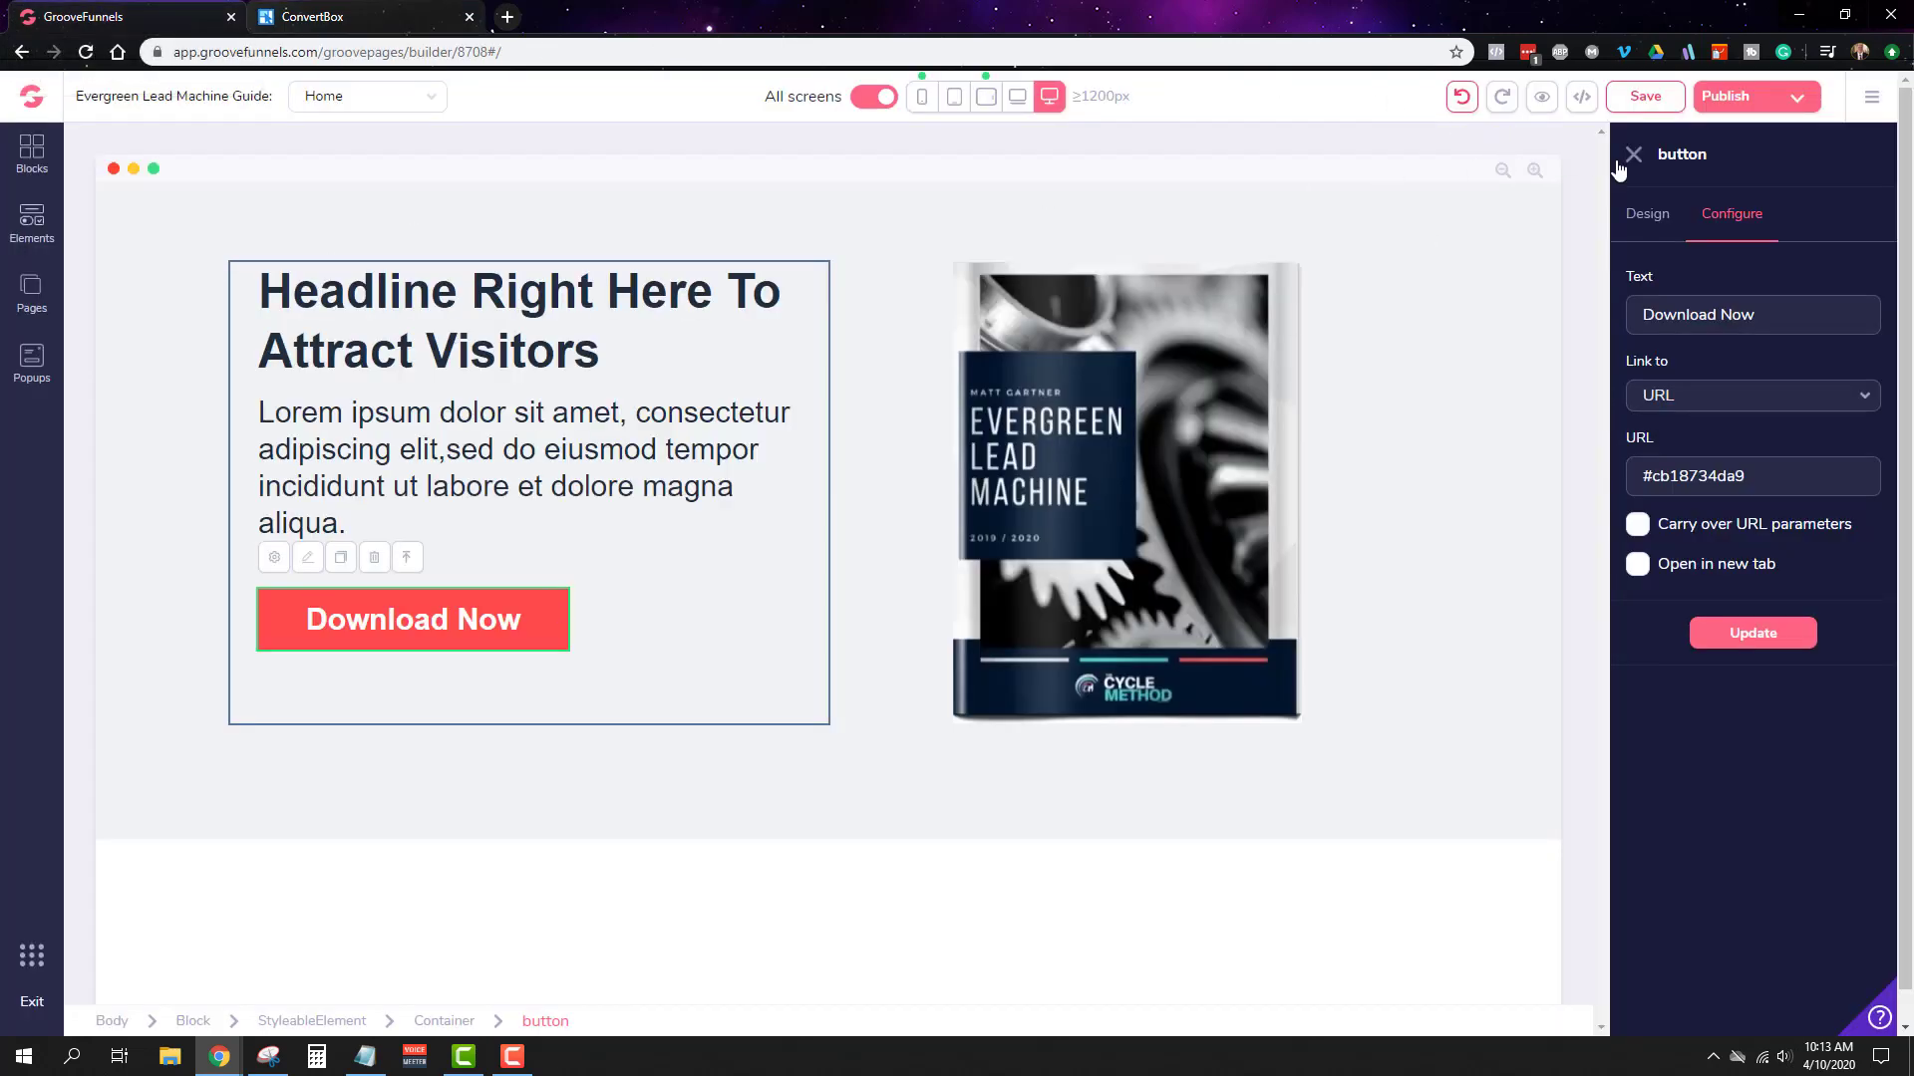
- Apply the button's URL link and save the Home page
{"action": "left_click", "coordinate": [1791, 630]}
{"action": "left_click", "coordinate": [1645, 96]}
{"action": "left_click", "coordinate": [1627, 160]}
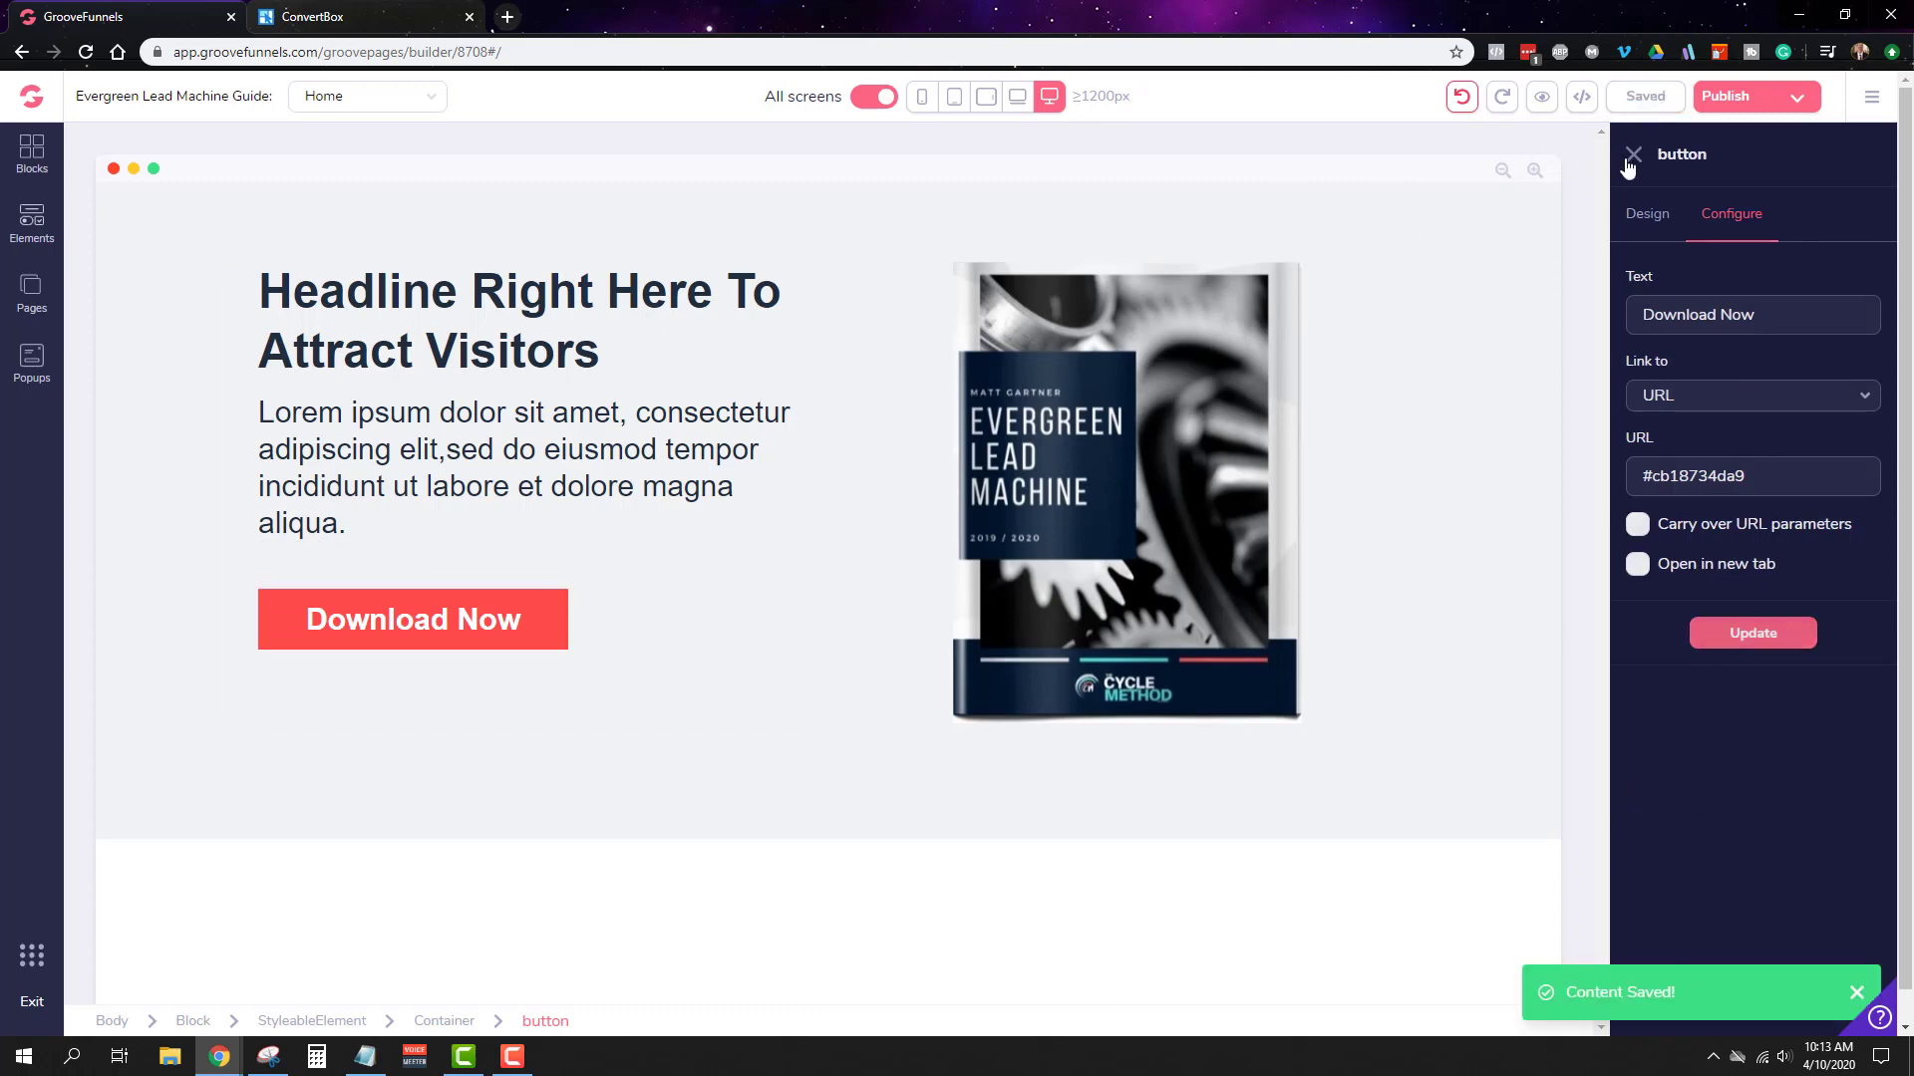
- Open Site settings from the main menu and scroll to the Code includes section
{"action": "left_click", "coordinate": [1880, 100]}
{"action": "left_click", "coordinate": [1738, 180]}
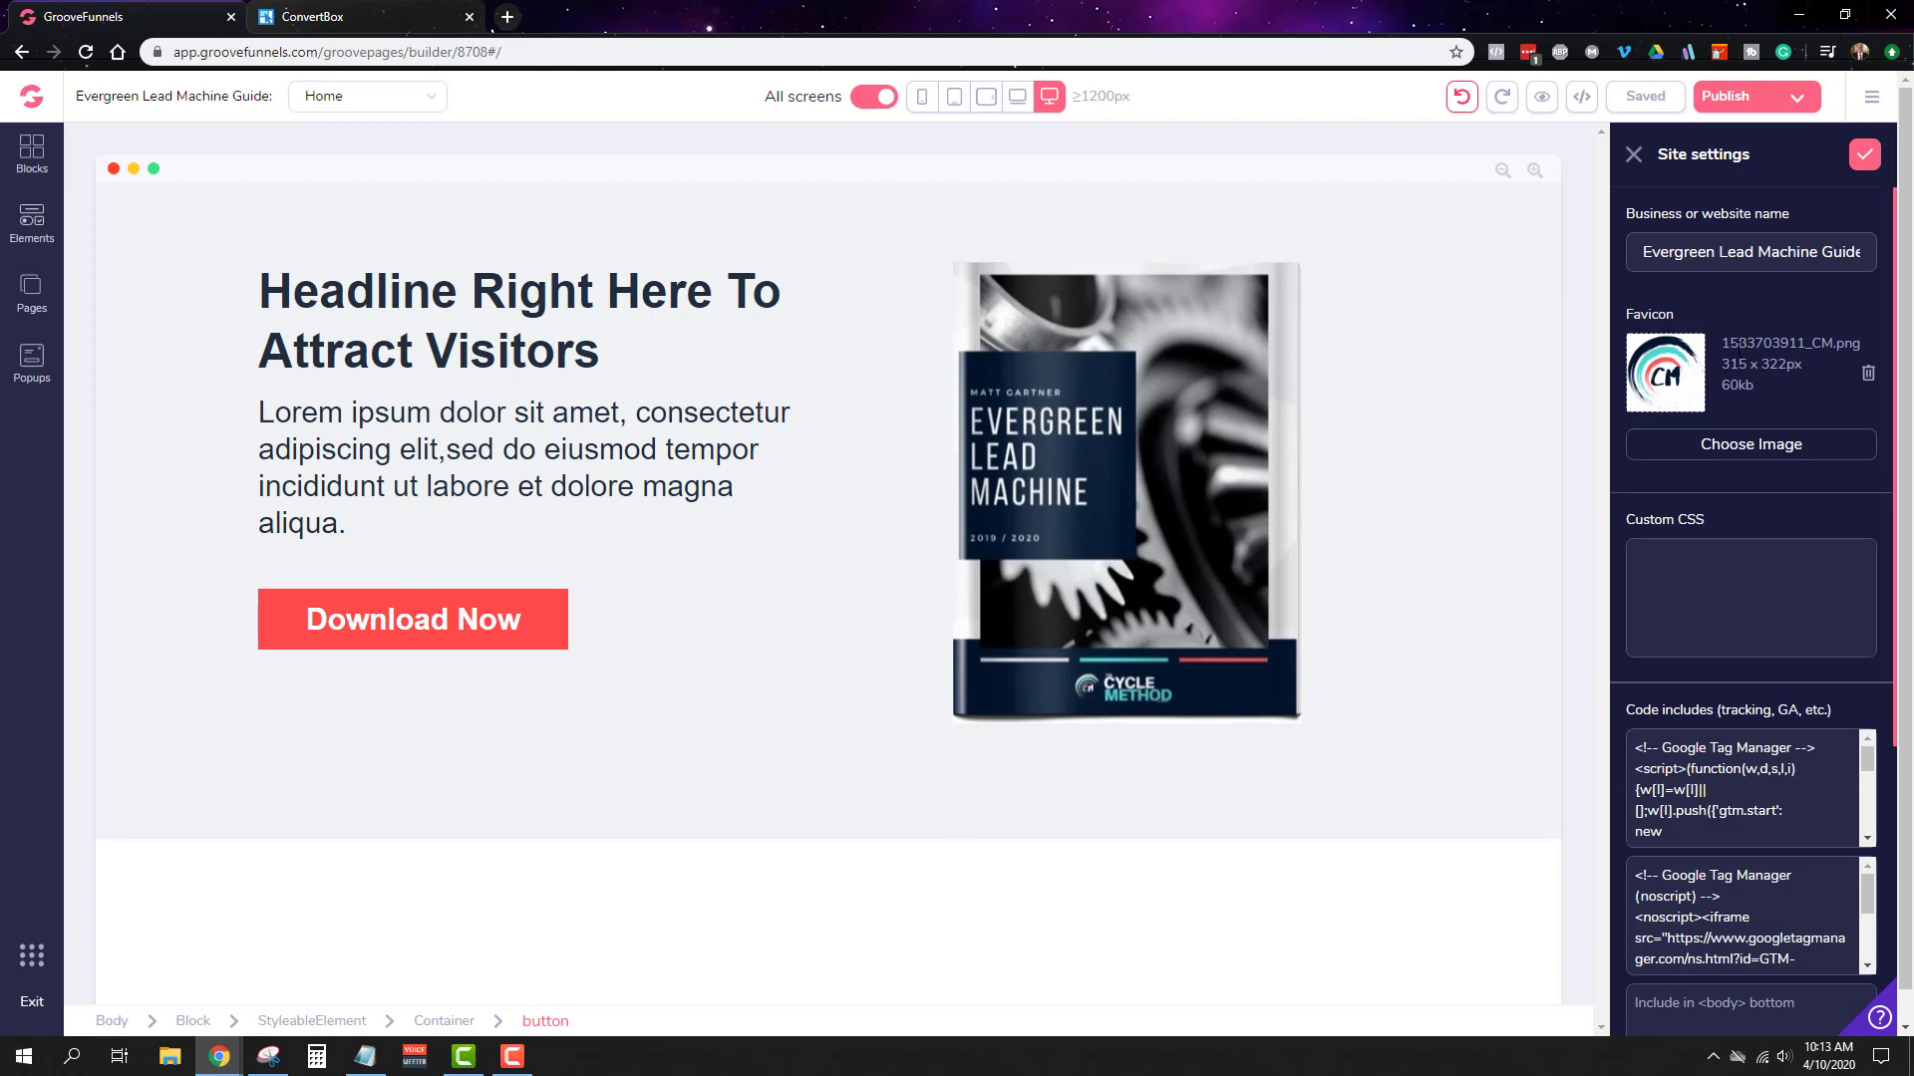
{"action": "scroll", "coordinate": [1755, 449], "scroll_direction": "down", "scroll_amount": 3}
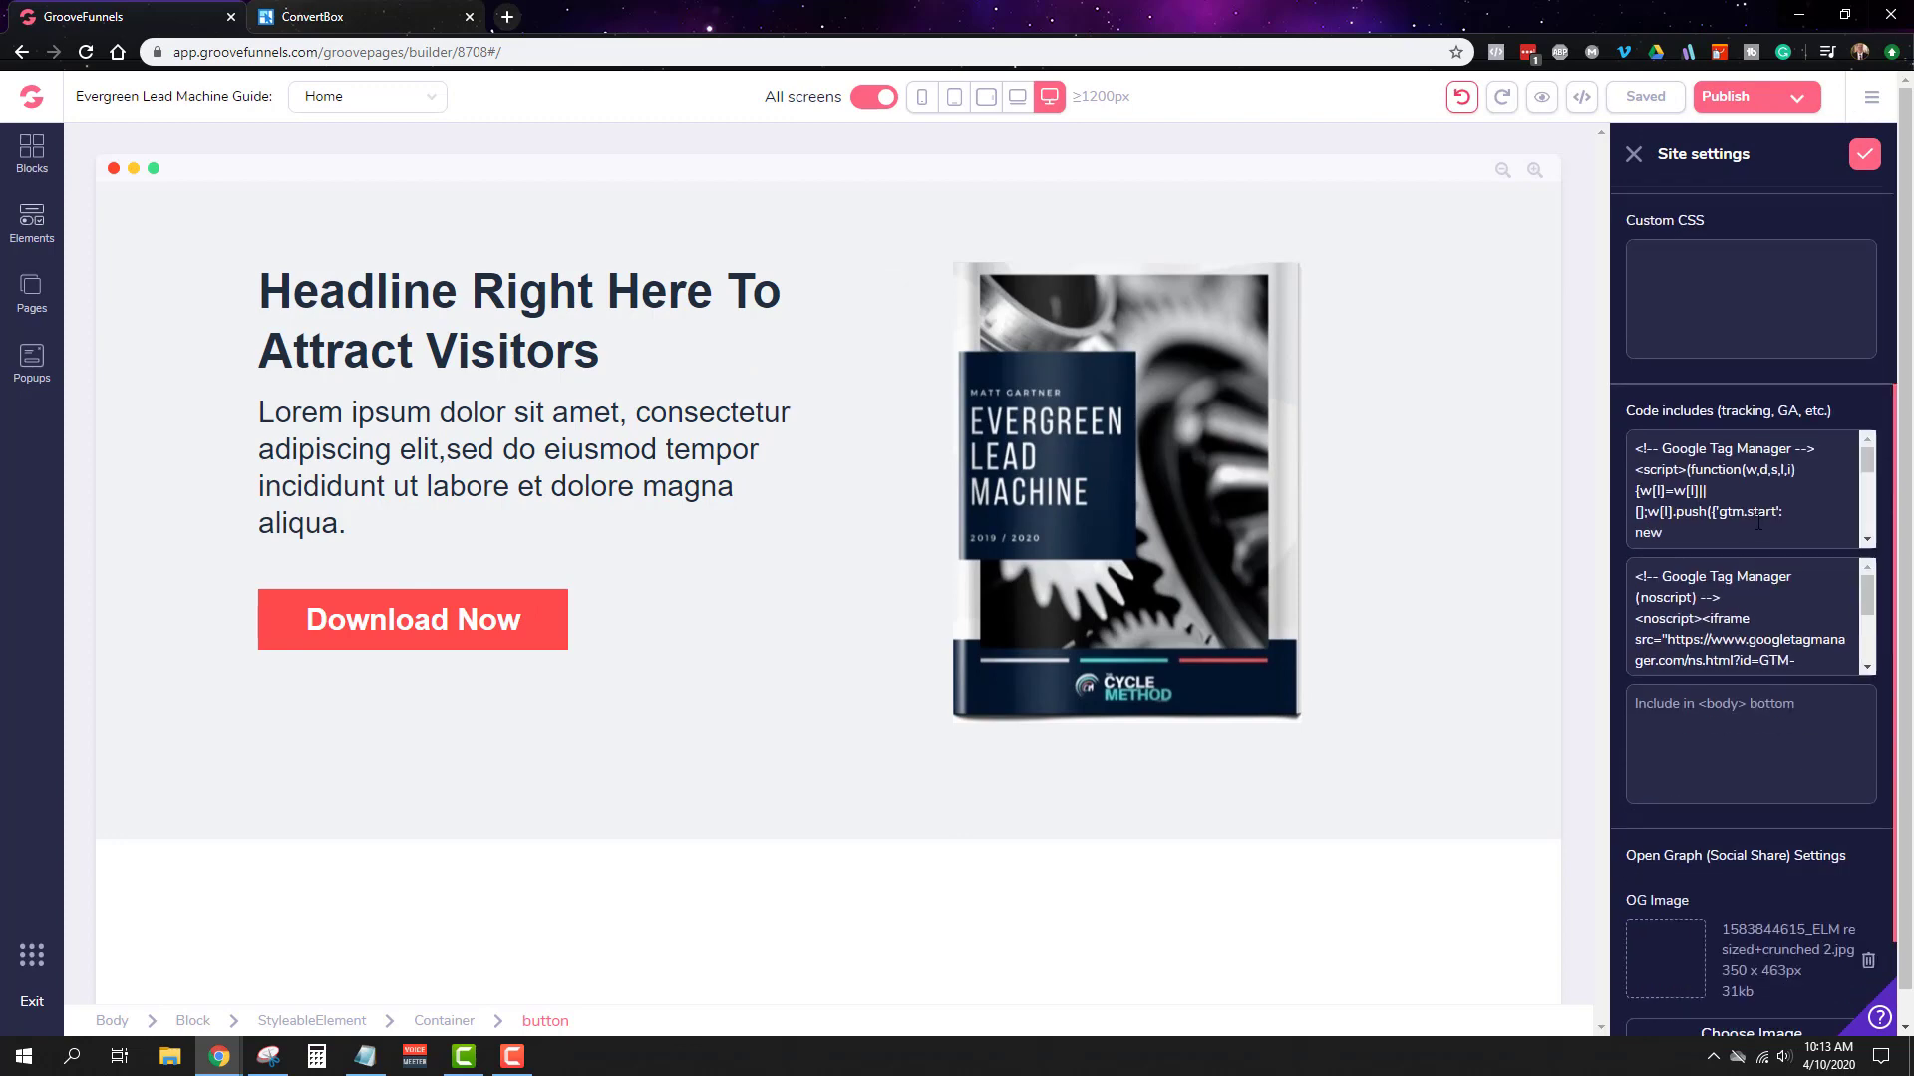
{"action": "scroll", "coordinate": [1775, 718], "scroll_direction": "up", "scroll_amount": 3}
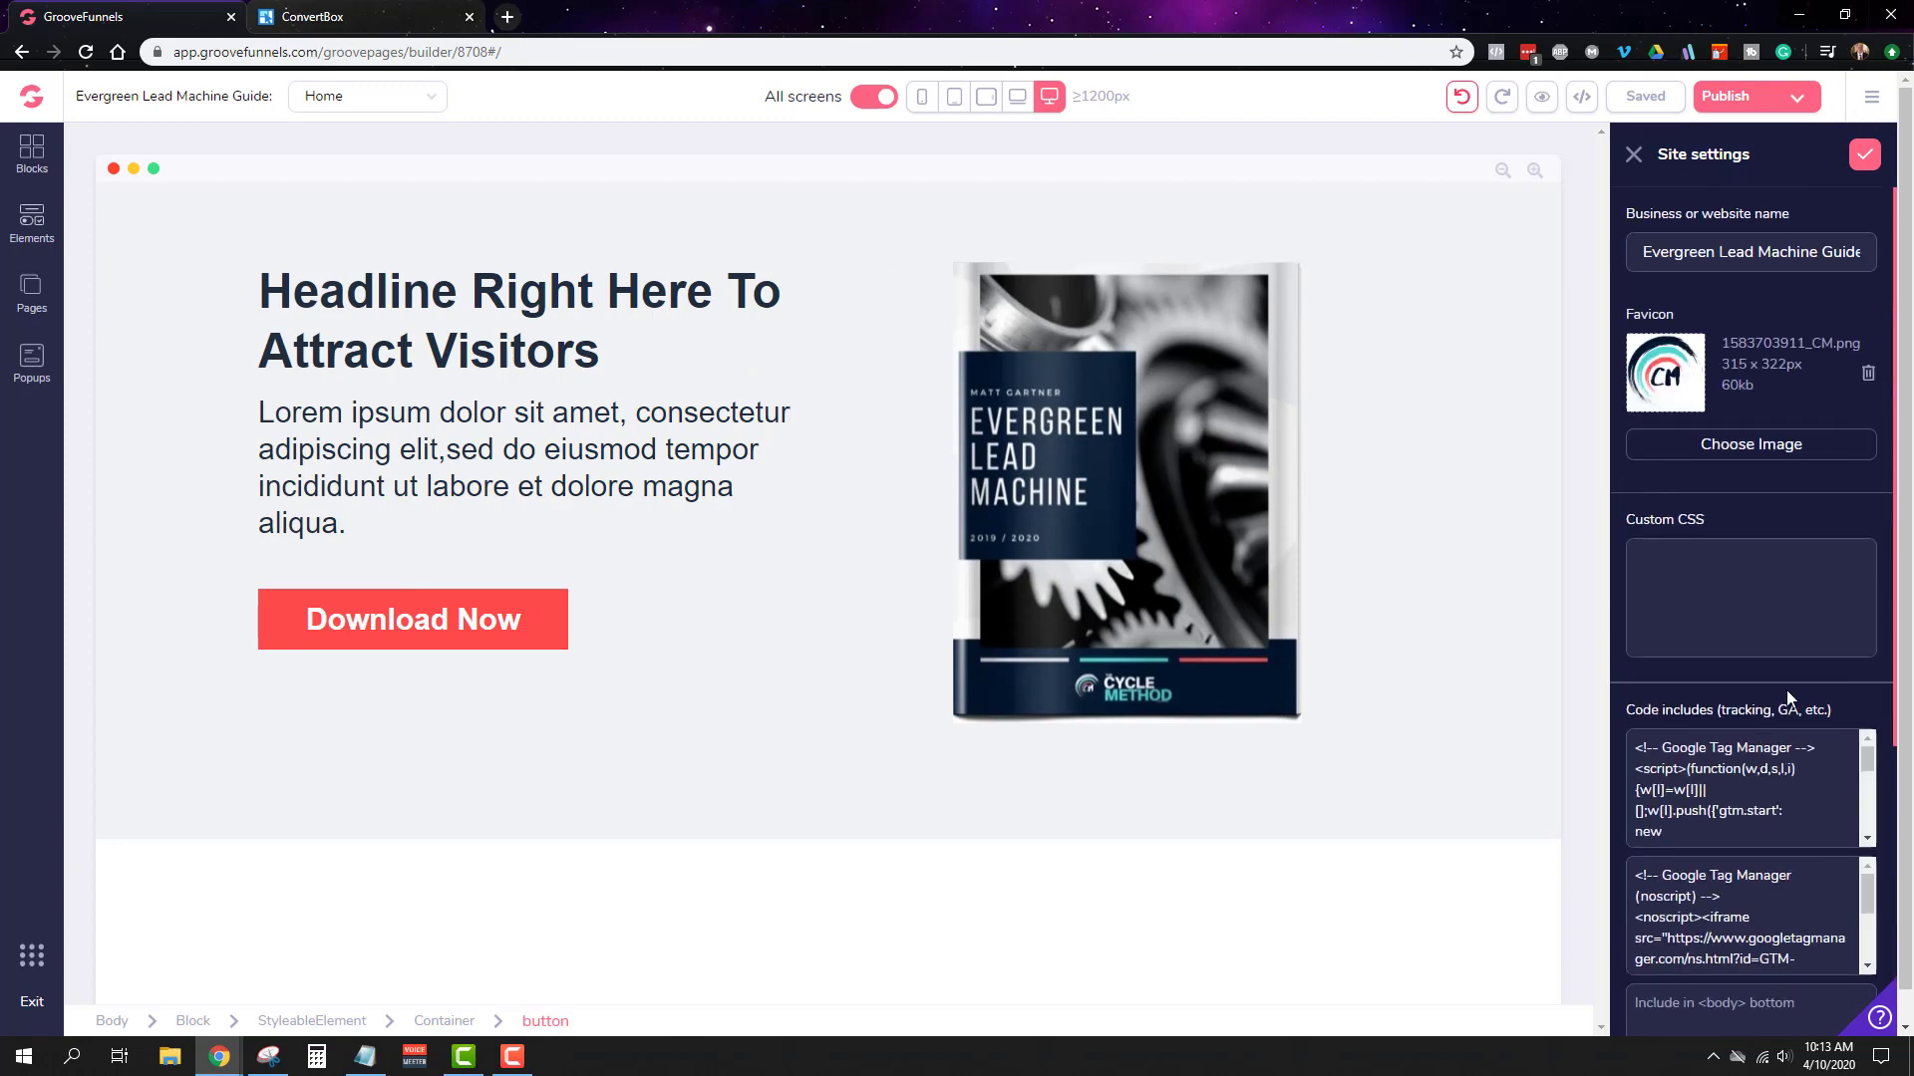
{"action": "scroll", "coordinate": [1777, 763], "scroll_direction": "down", "scroll_amount": 8}
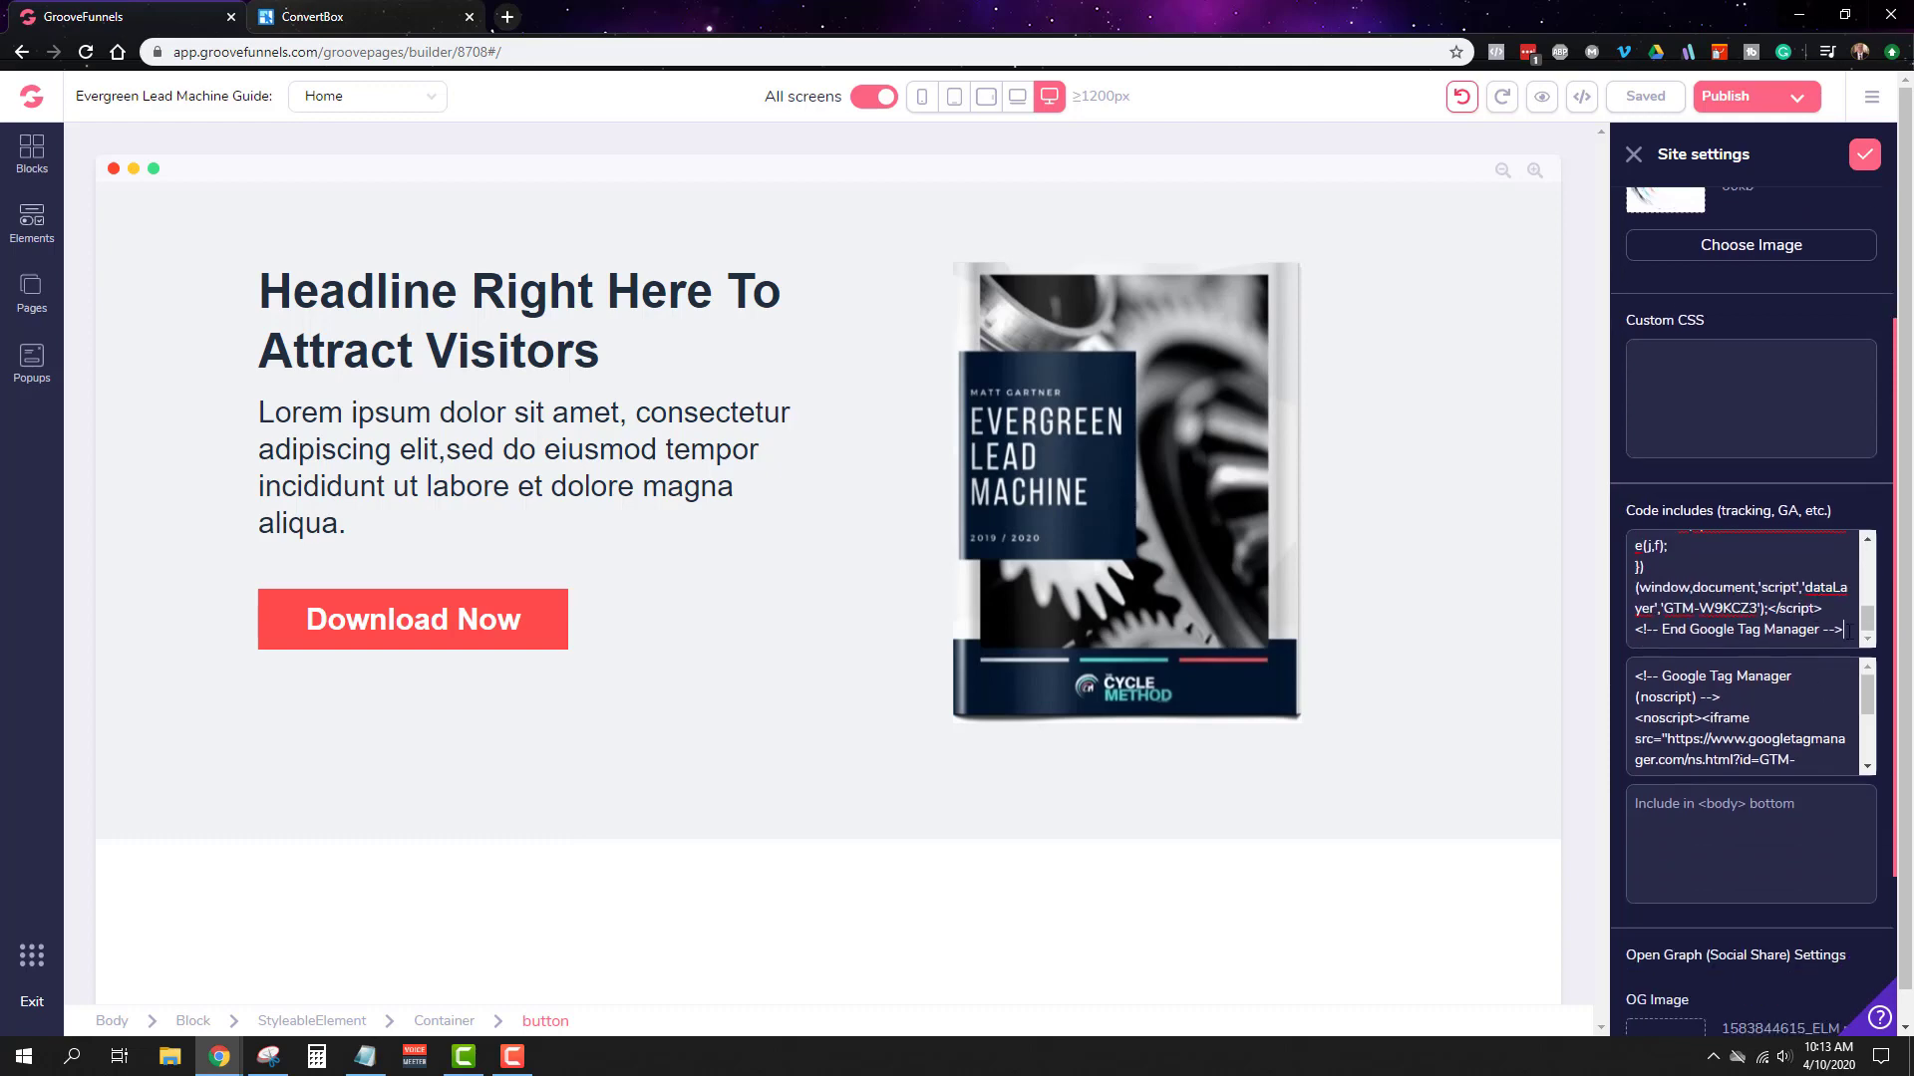
{"action": "left_click", "coordinate": [384, 16]}
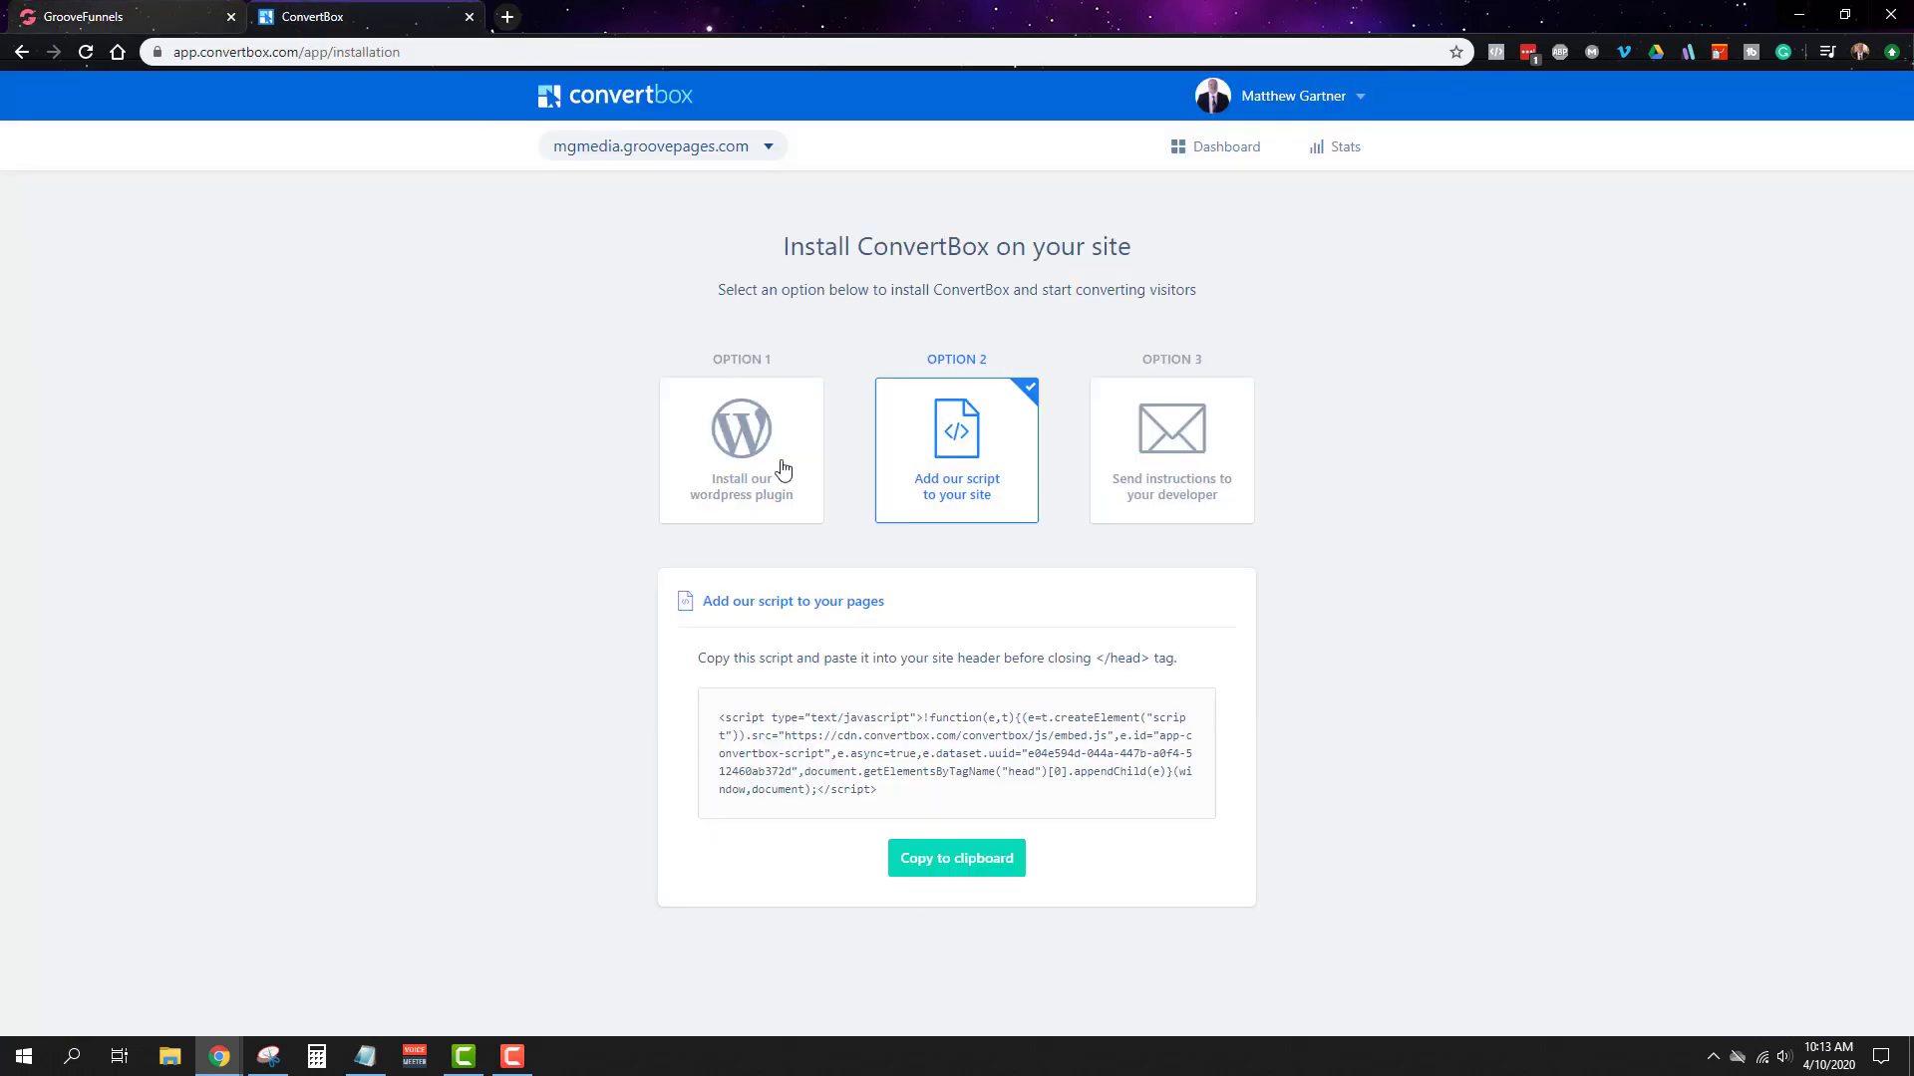
- Paste the ConvertBox embed script below the Google Tag Manager code in Code includes and save the site
{"action": "left_click", "coordinate": [205, 14]}
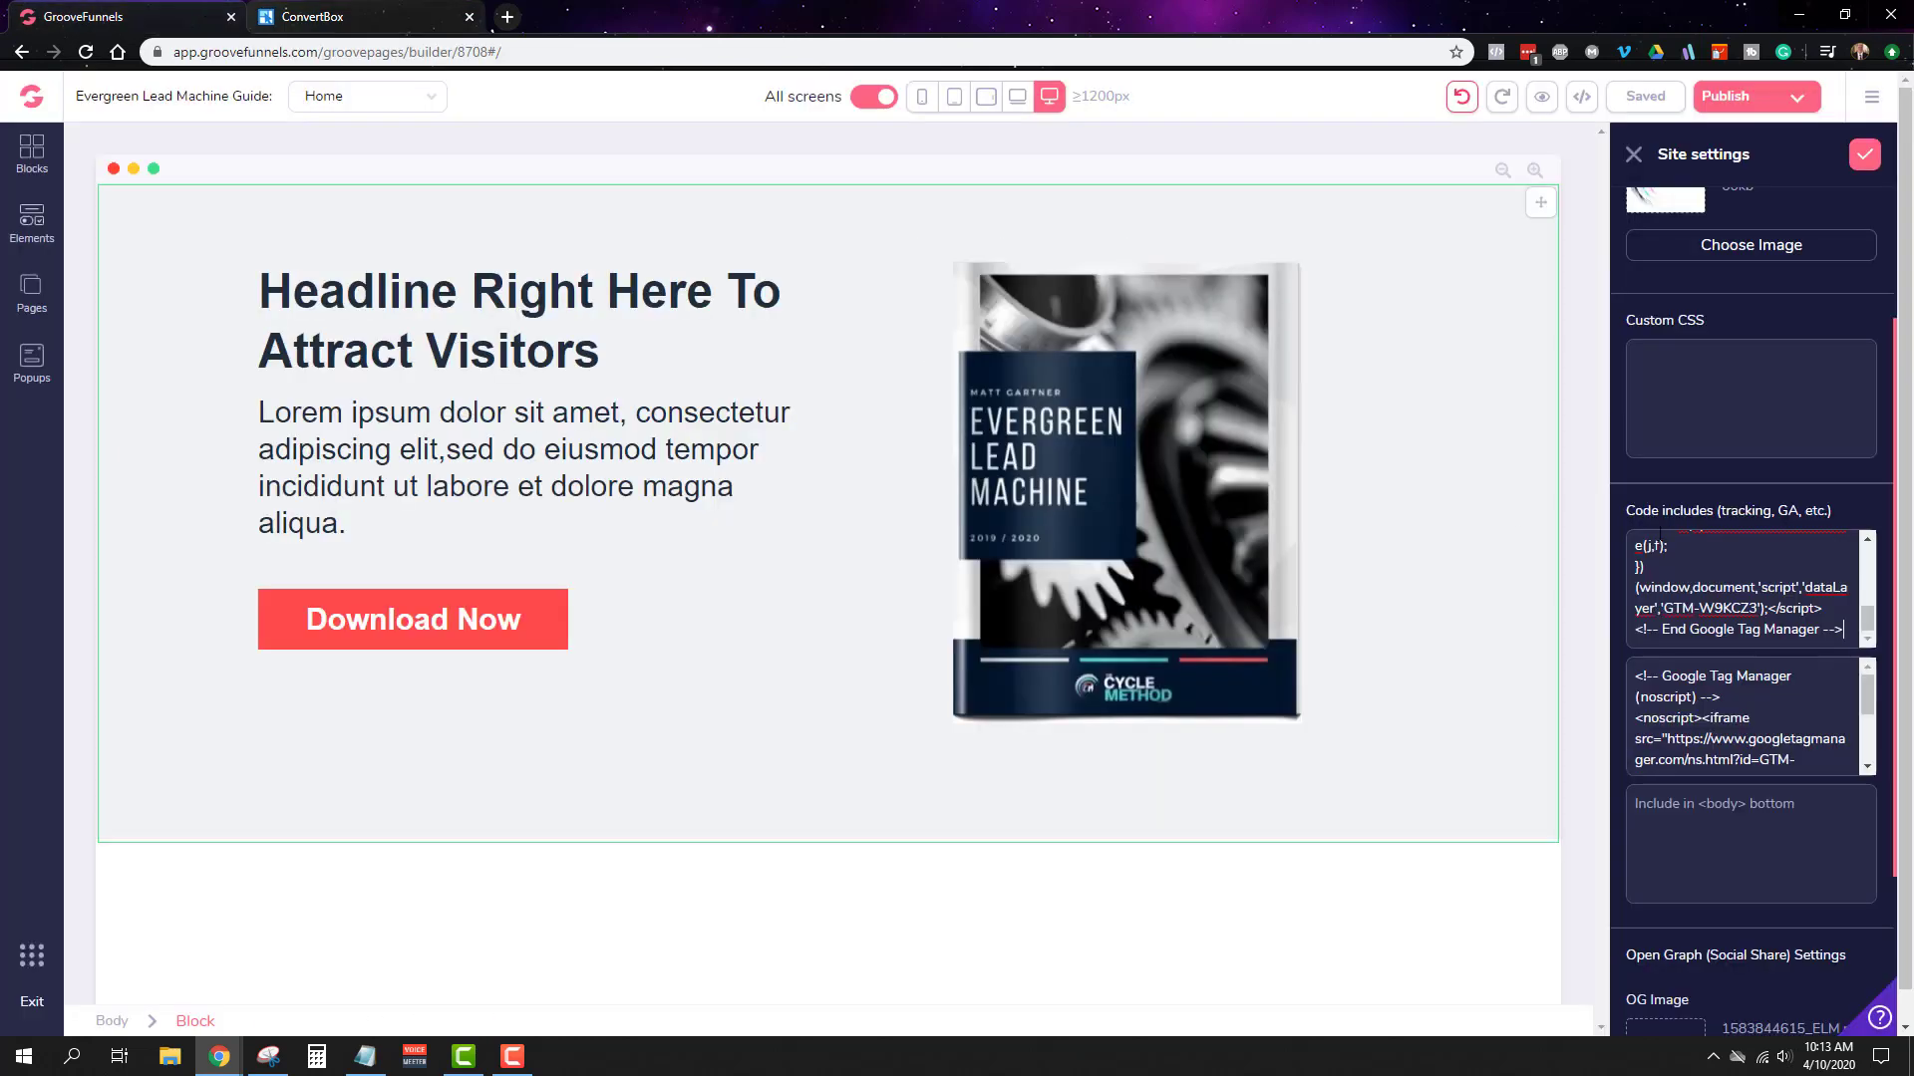
{"action": "left_click", "coordinate": [1849, 628]}
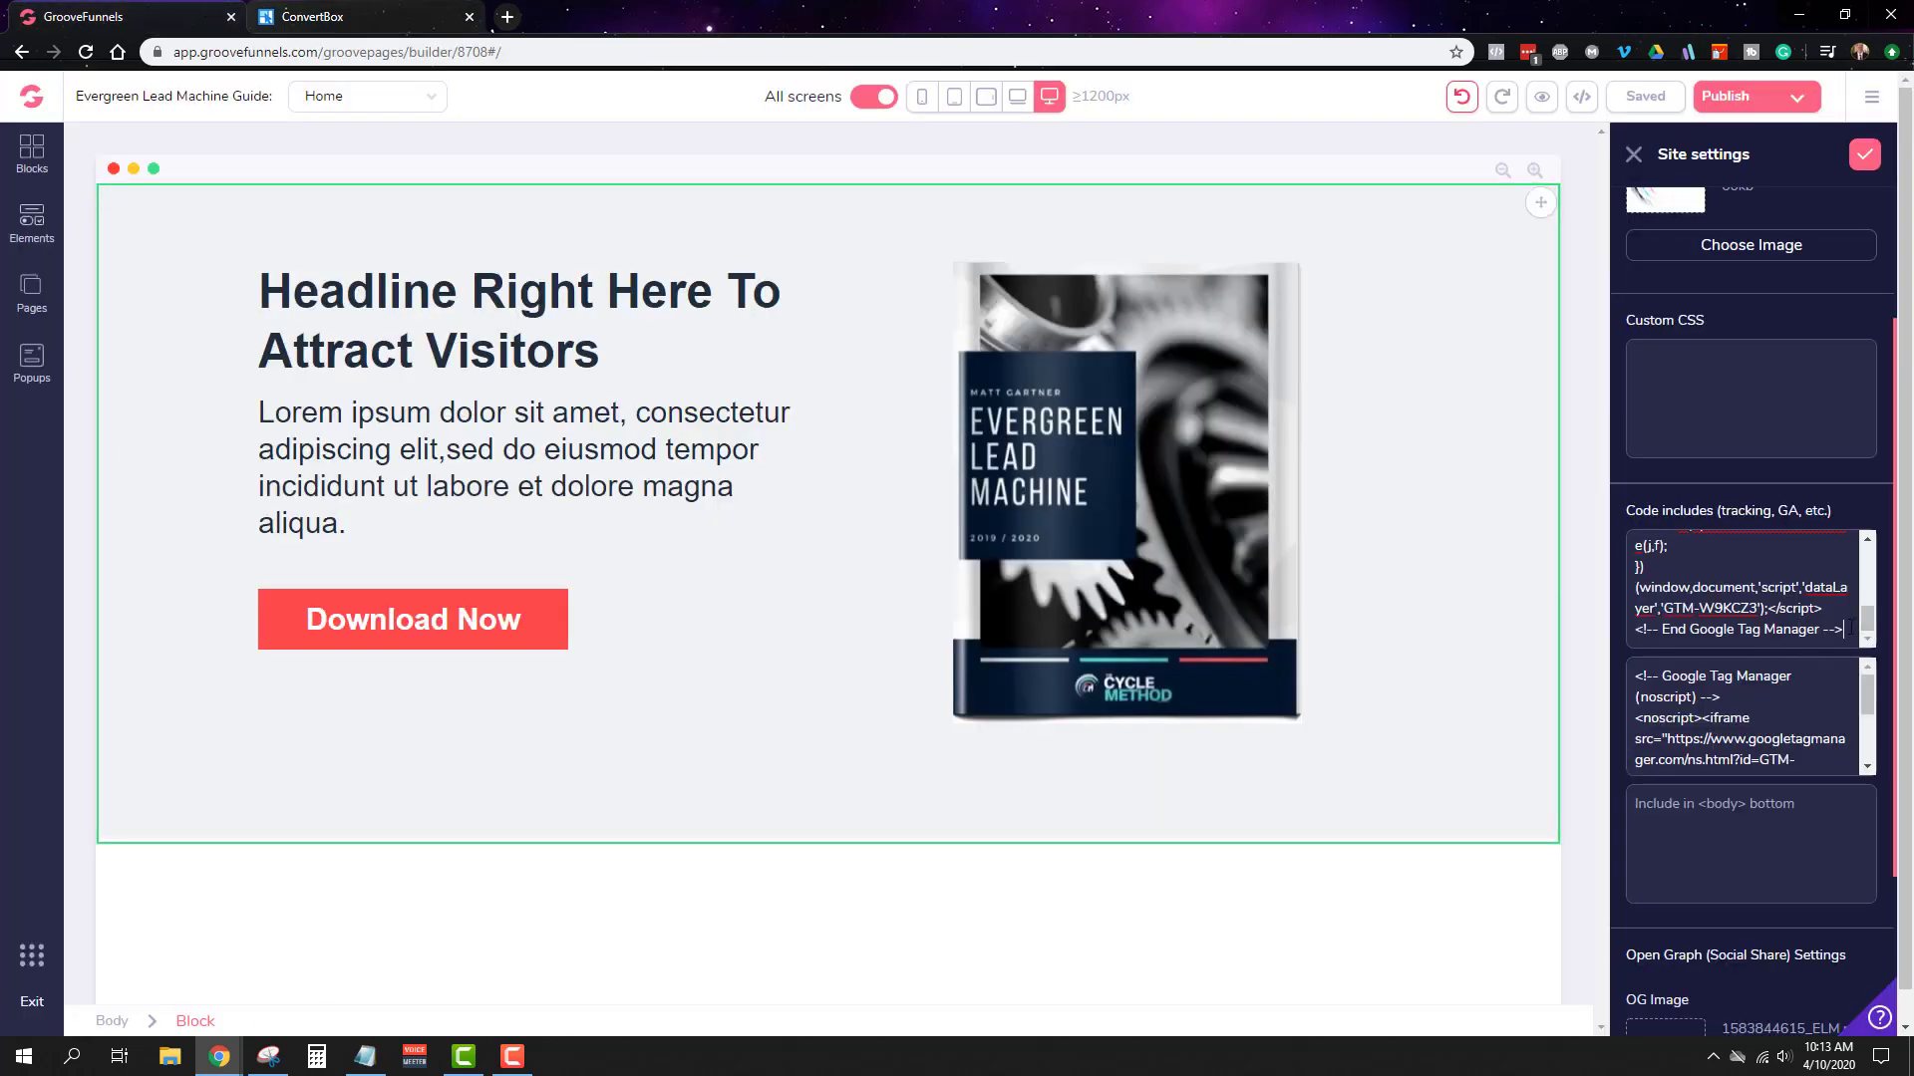
{"action": "key", "text": "Return"}
{"action": "key", "text": "Return"}
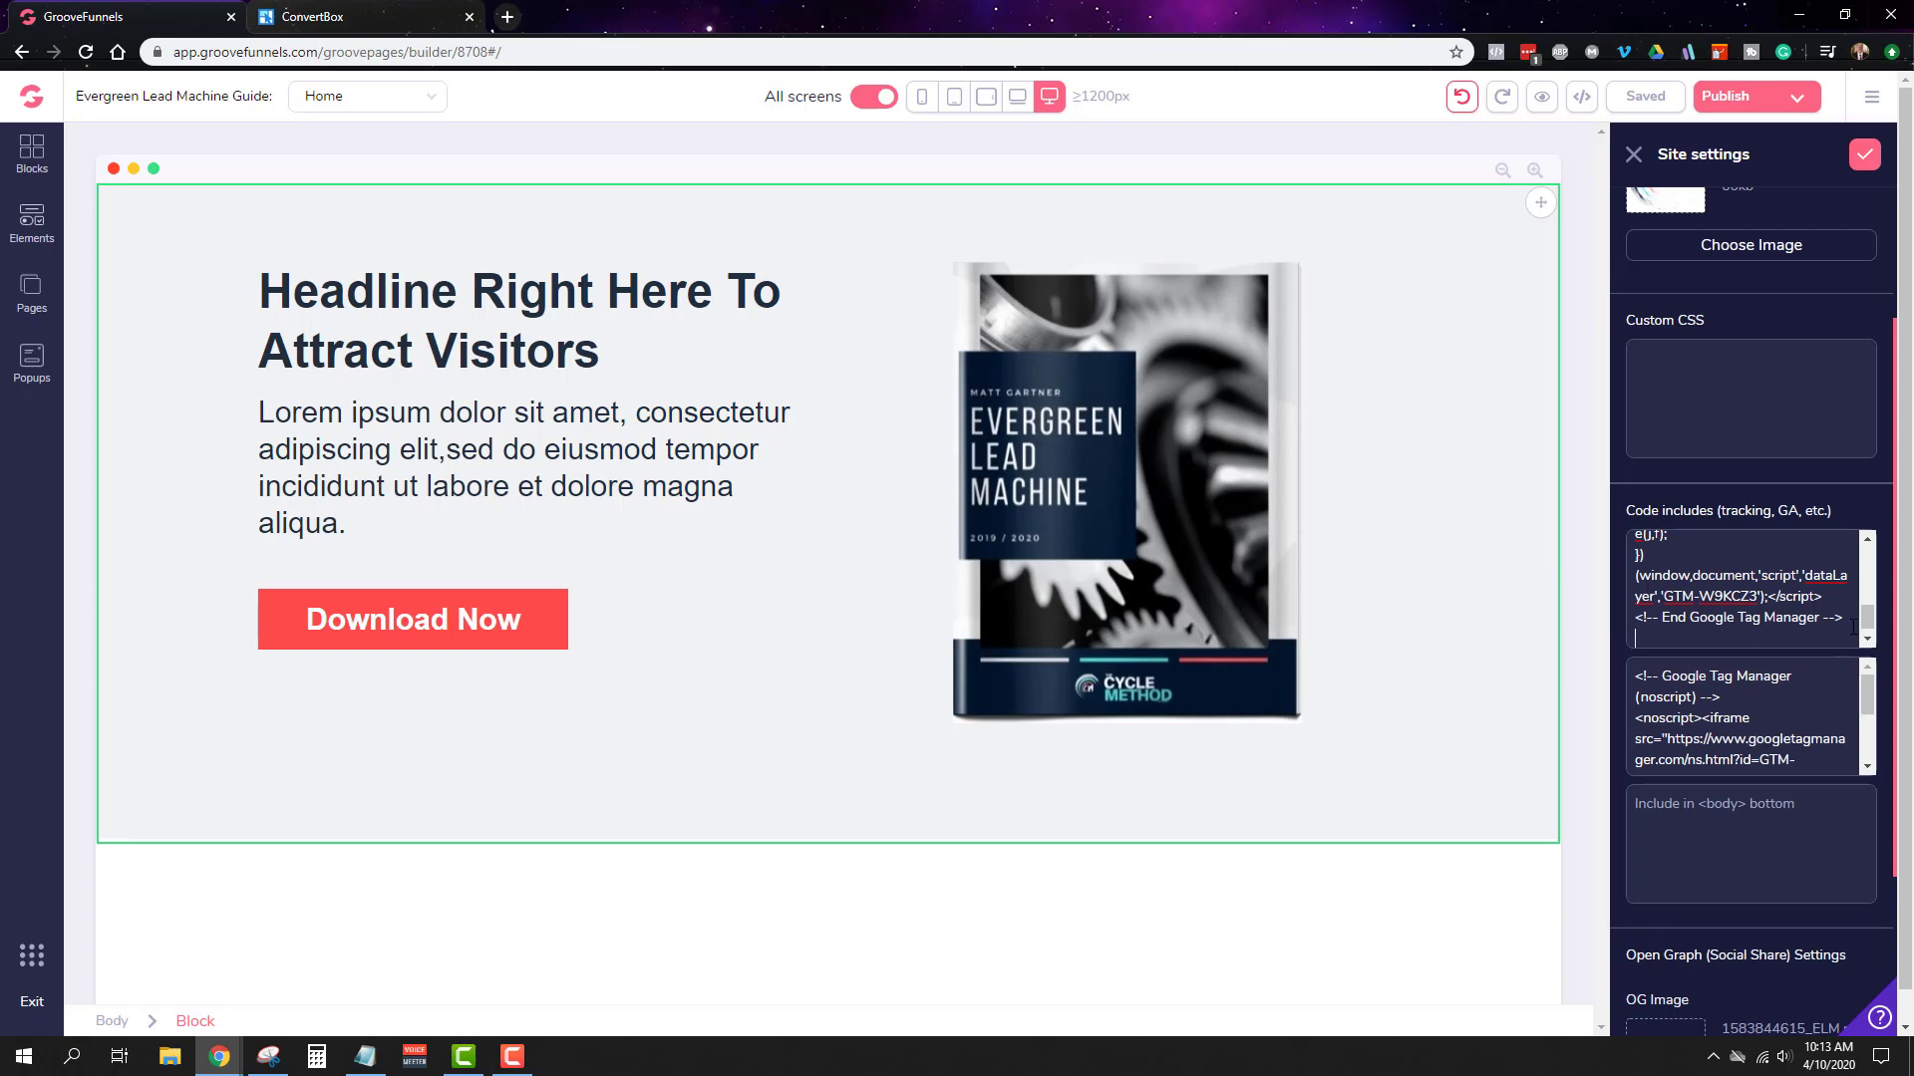
{"action": "key", "text": "ctrl+v"}
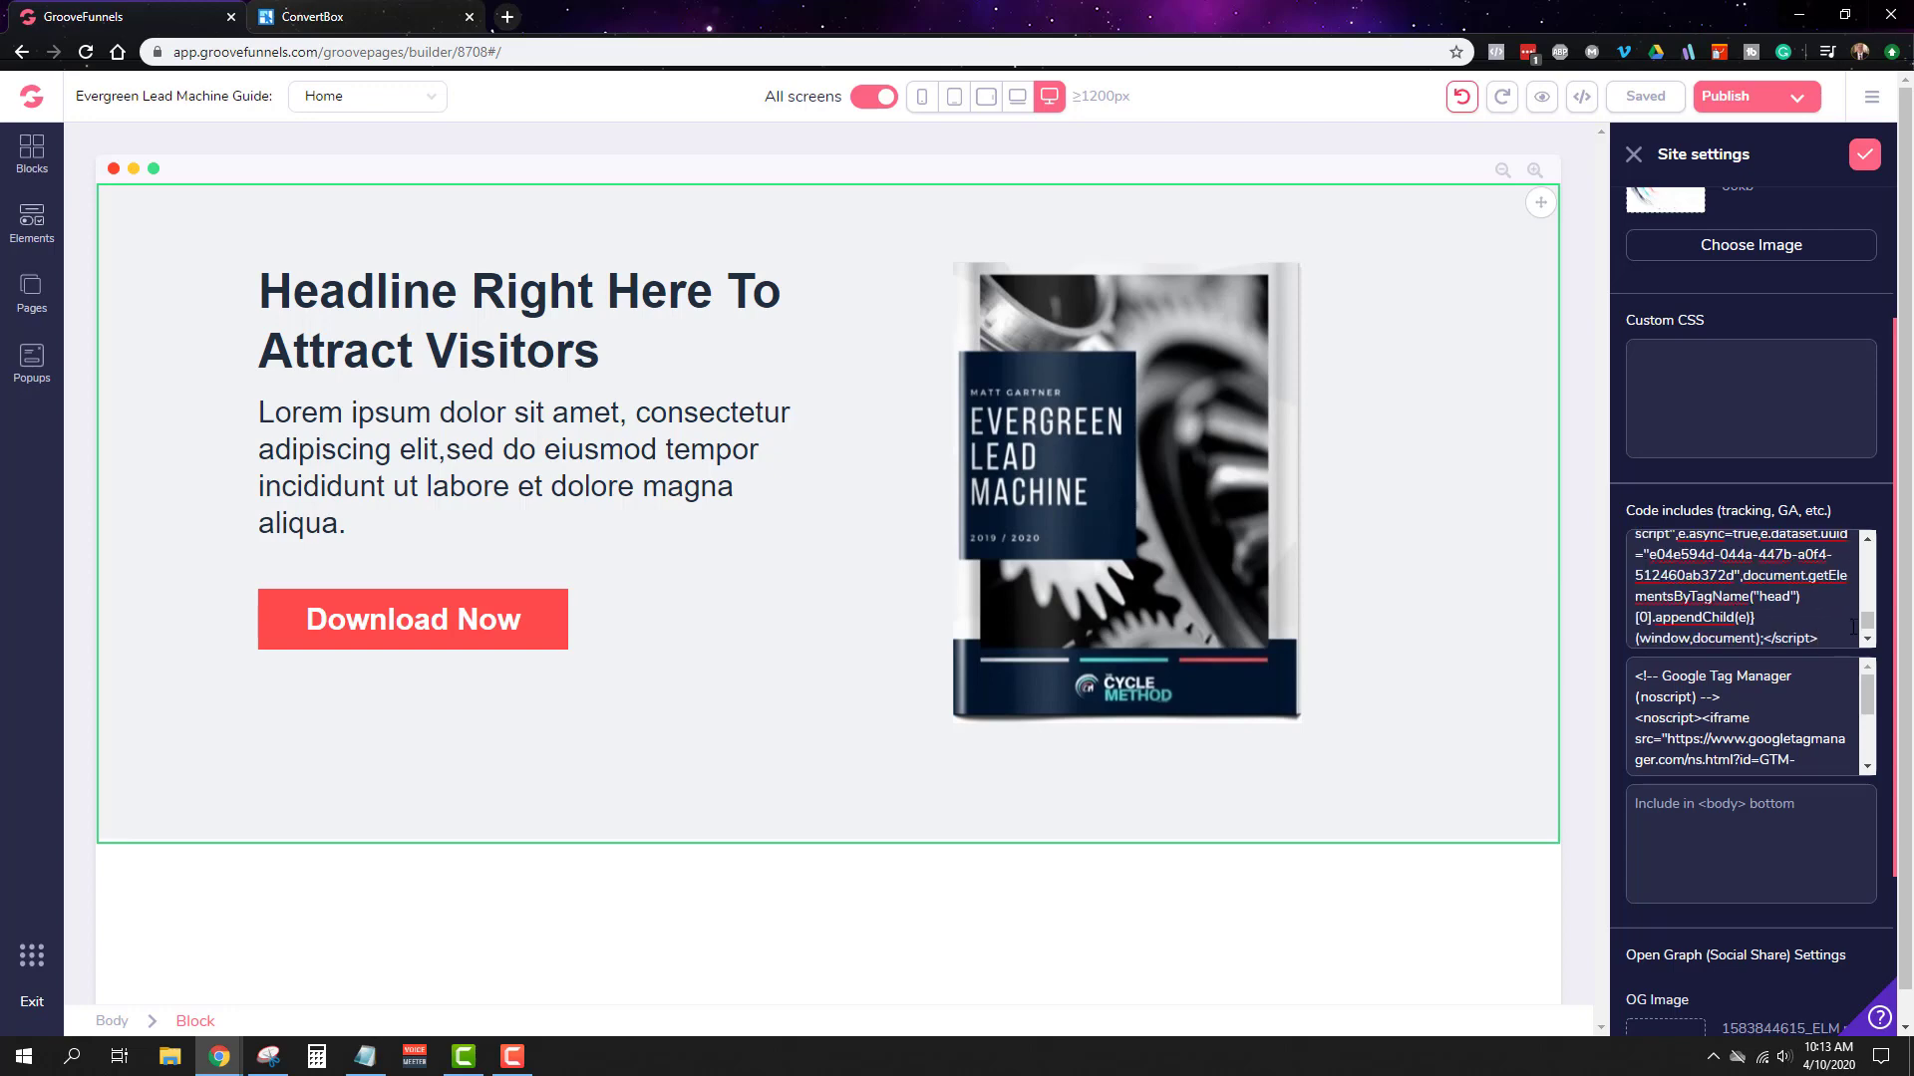
{"action": "left_click", "coordinate": [1864, 155]}
{"action": "left_click", "coordinate": [1636, 98]}
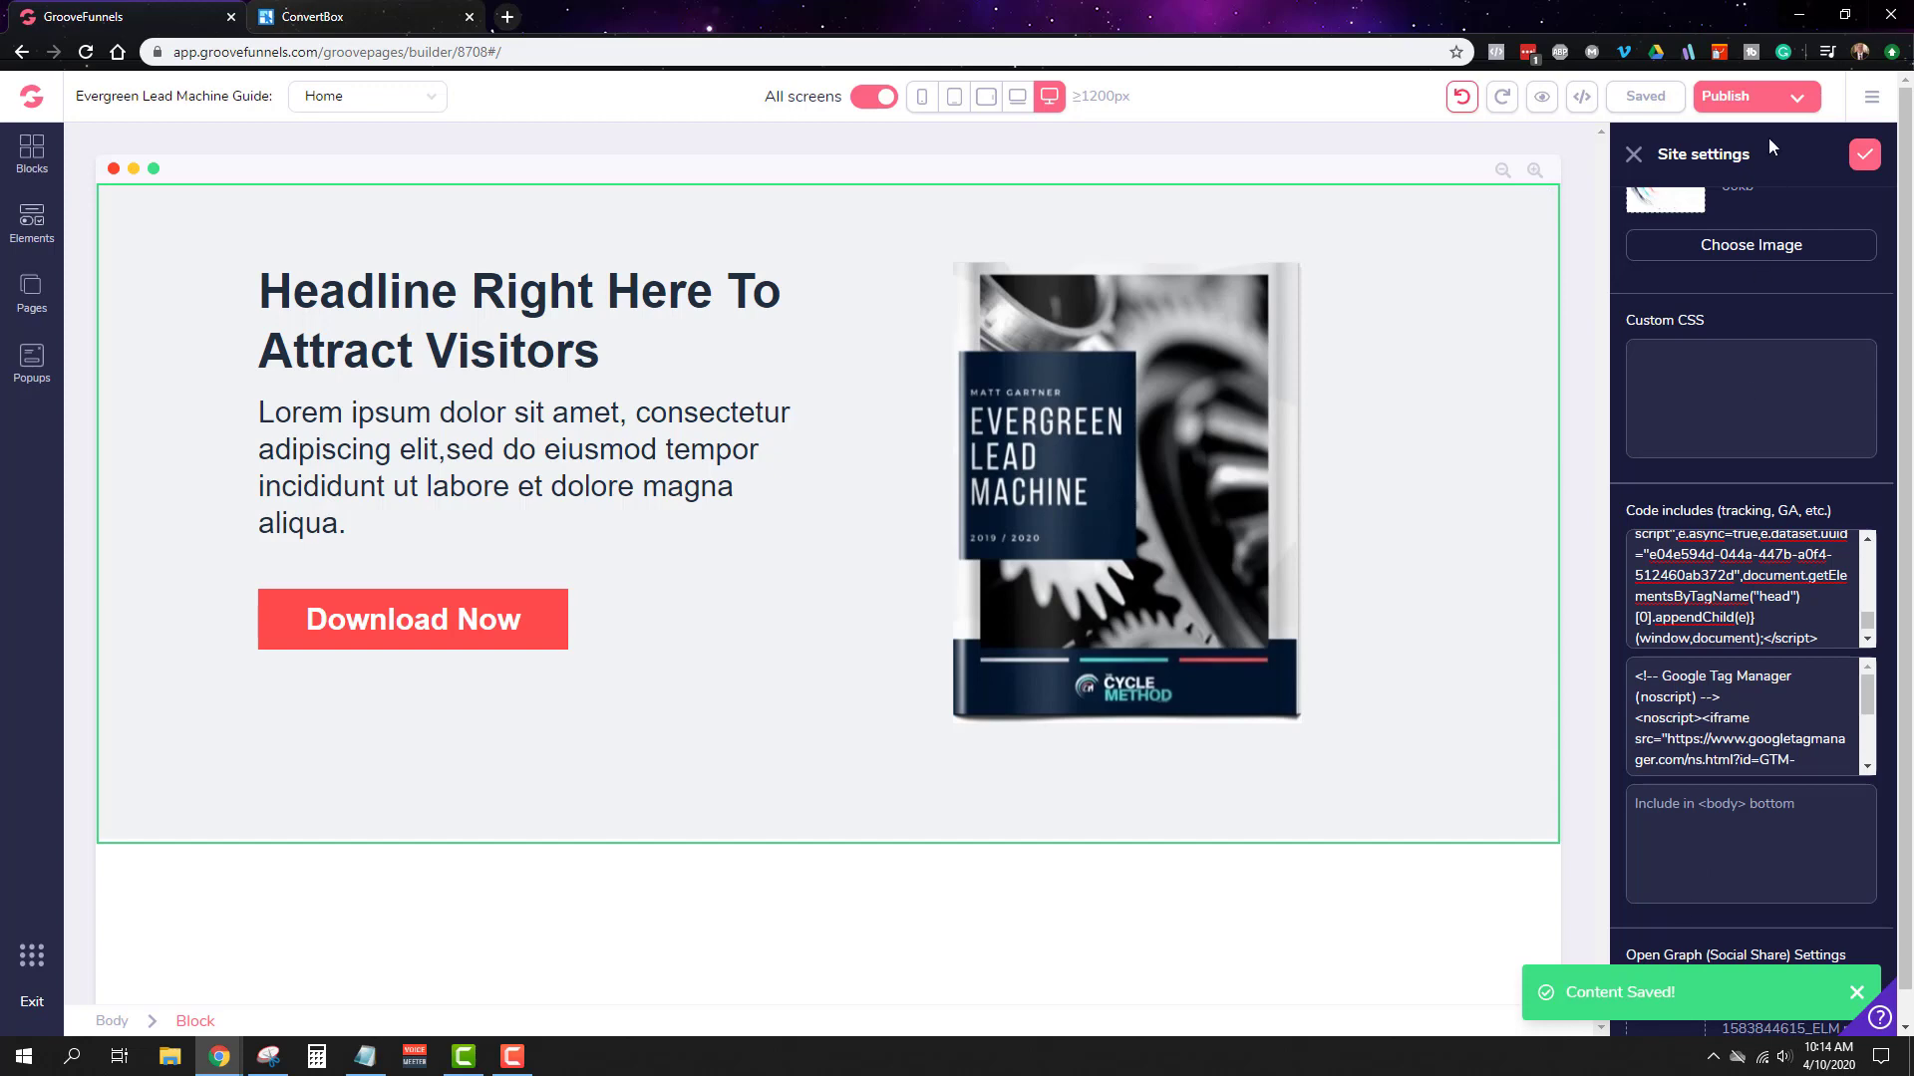
{"action": "left_click", "coordinate": [1769, 99]}
- Publish the site to its hosted exampleelmguide subdomain
{"action": "left_click", "coordinate": [1786, 725]}
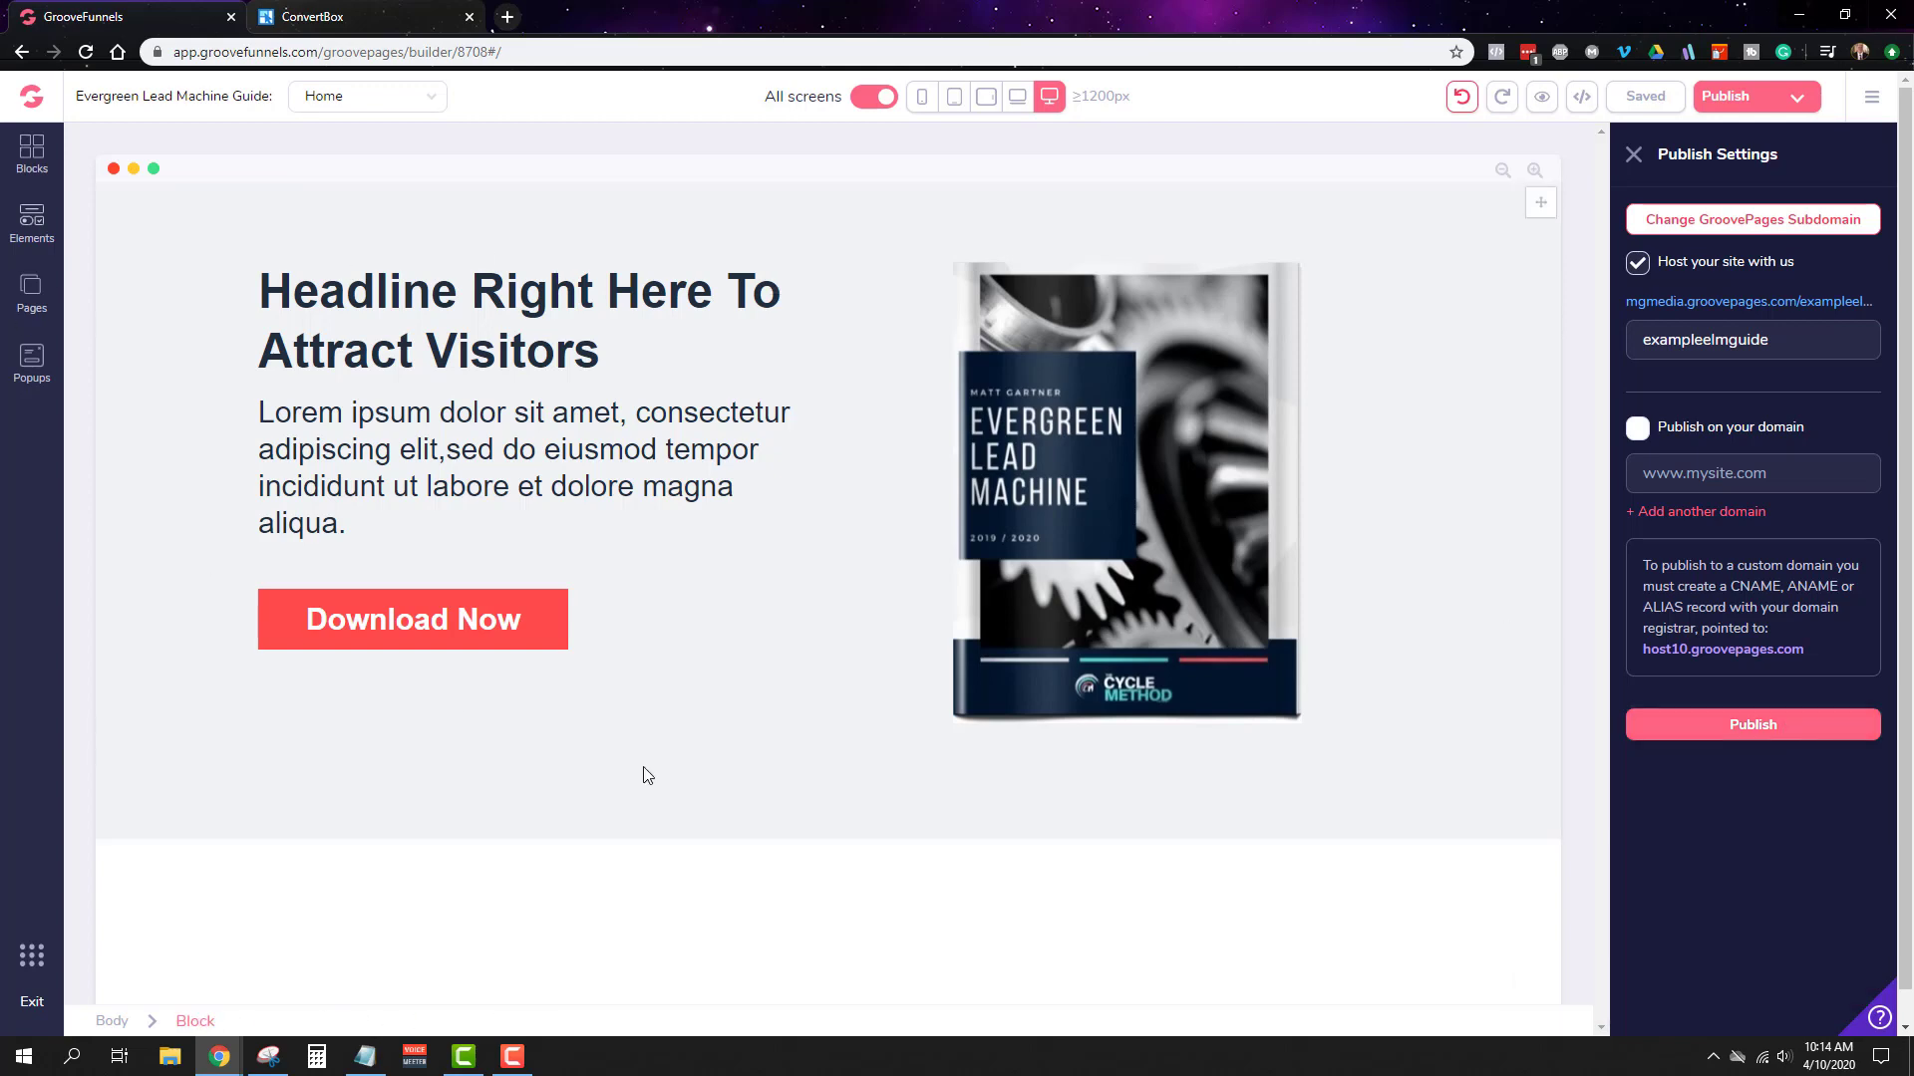
{"action": "scroll", "coordinate": [901, 786], "scroll_direction": "down", "scroll_amount": 1}
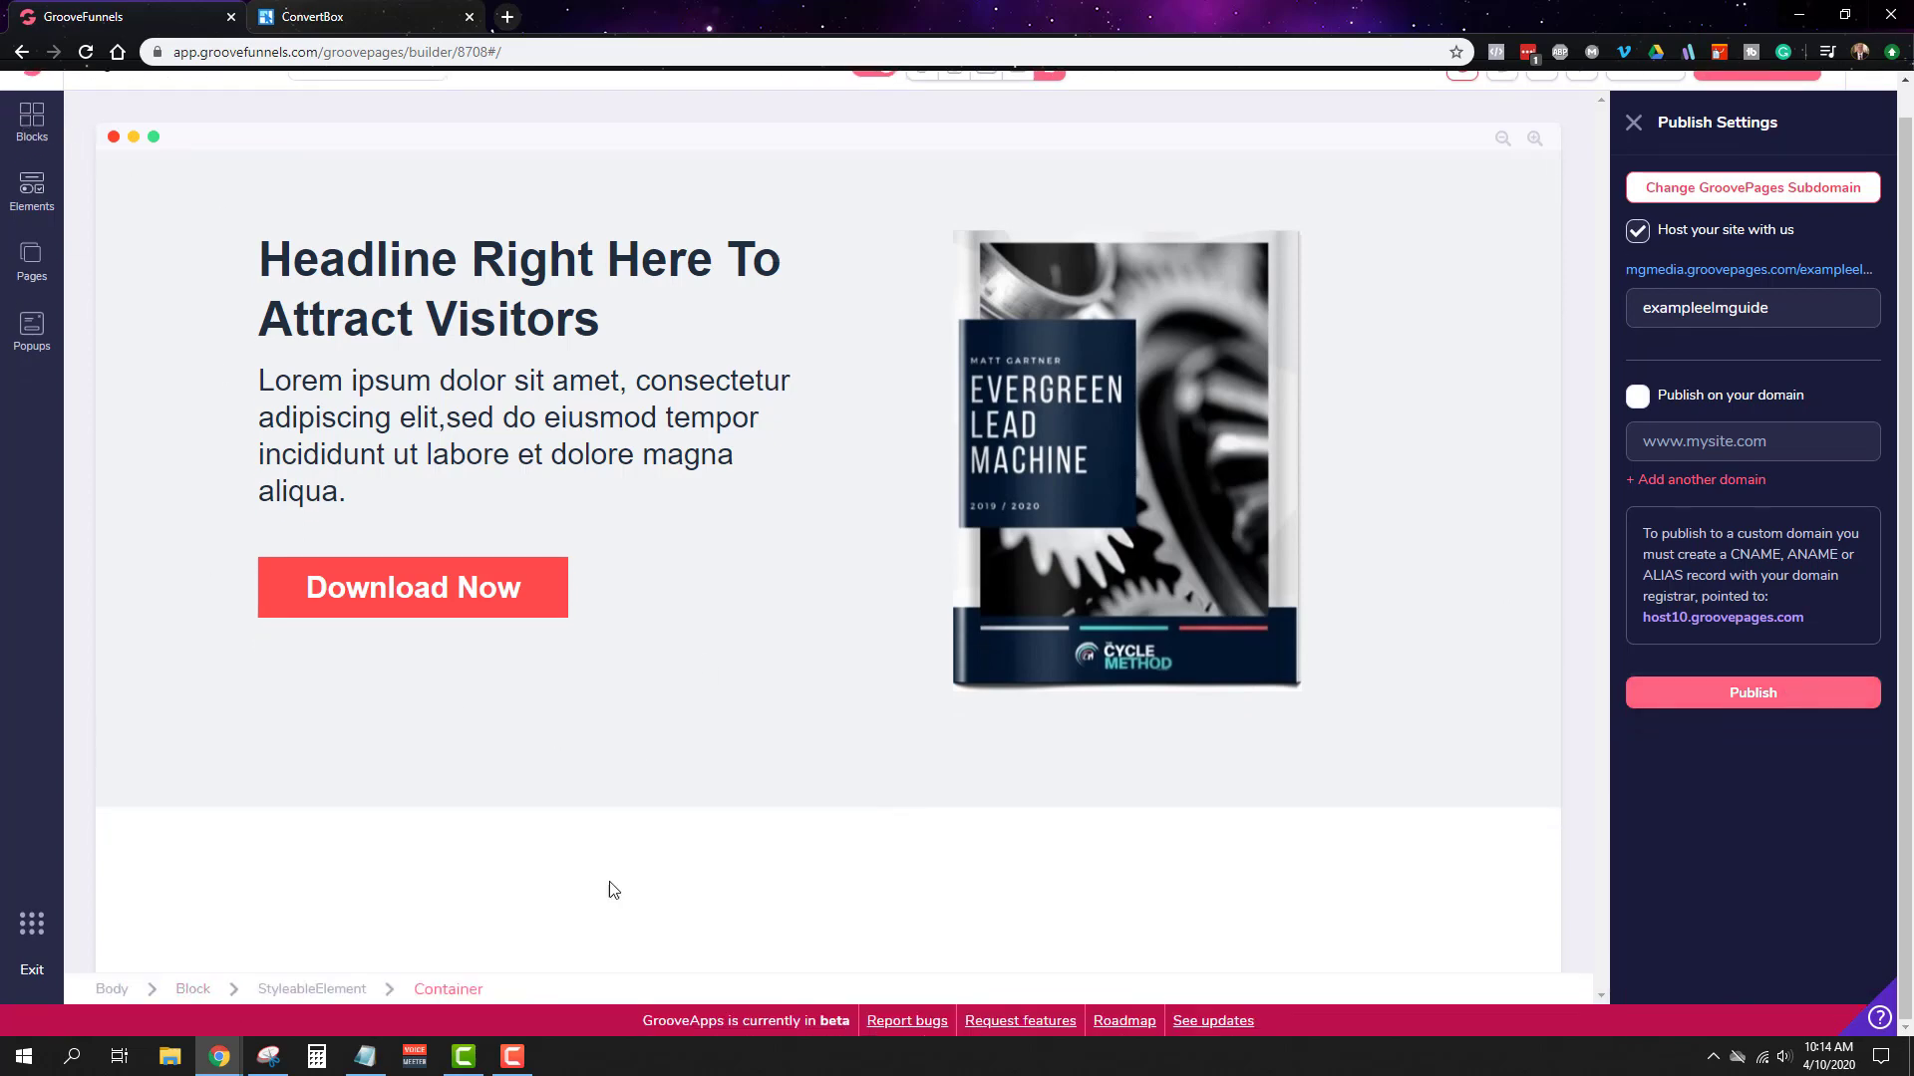
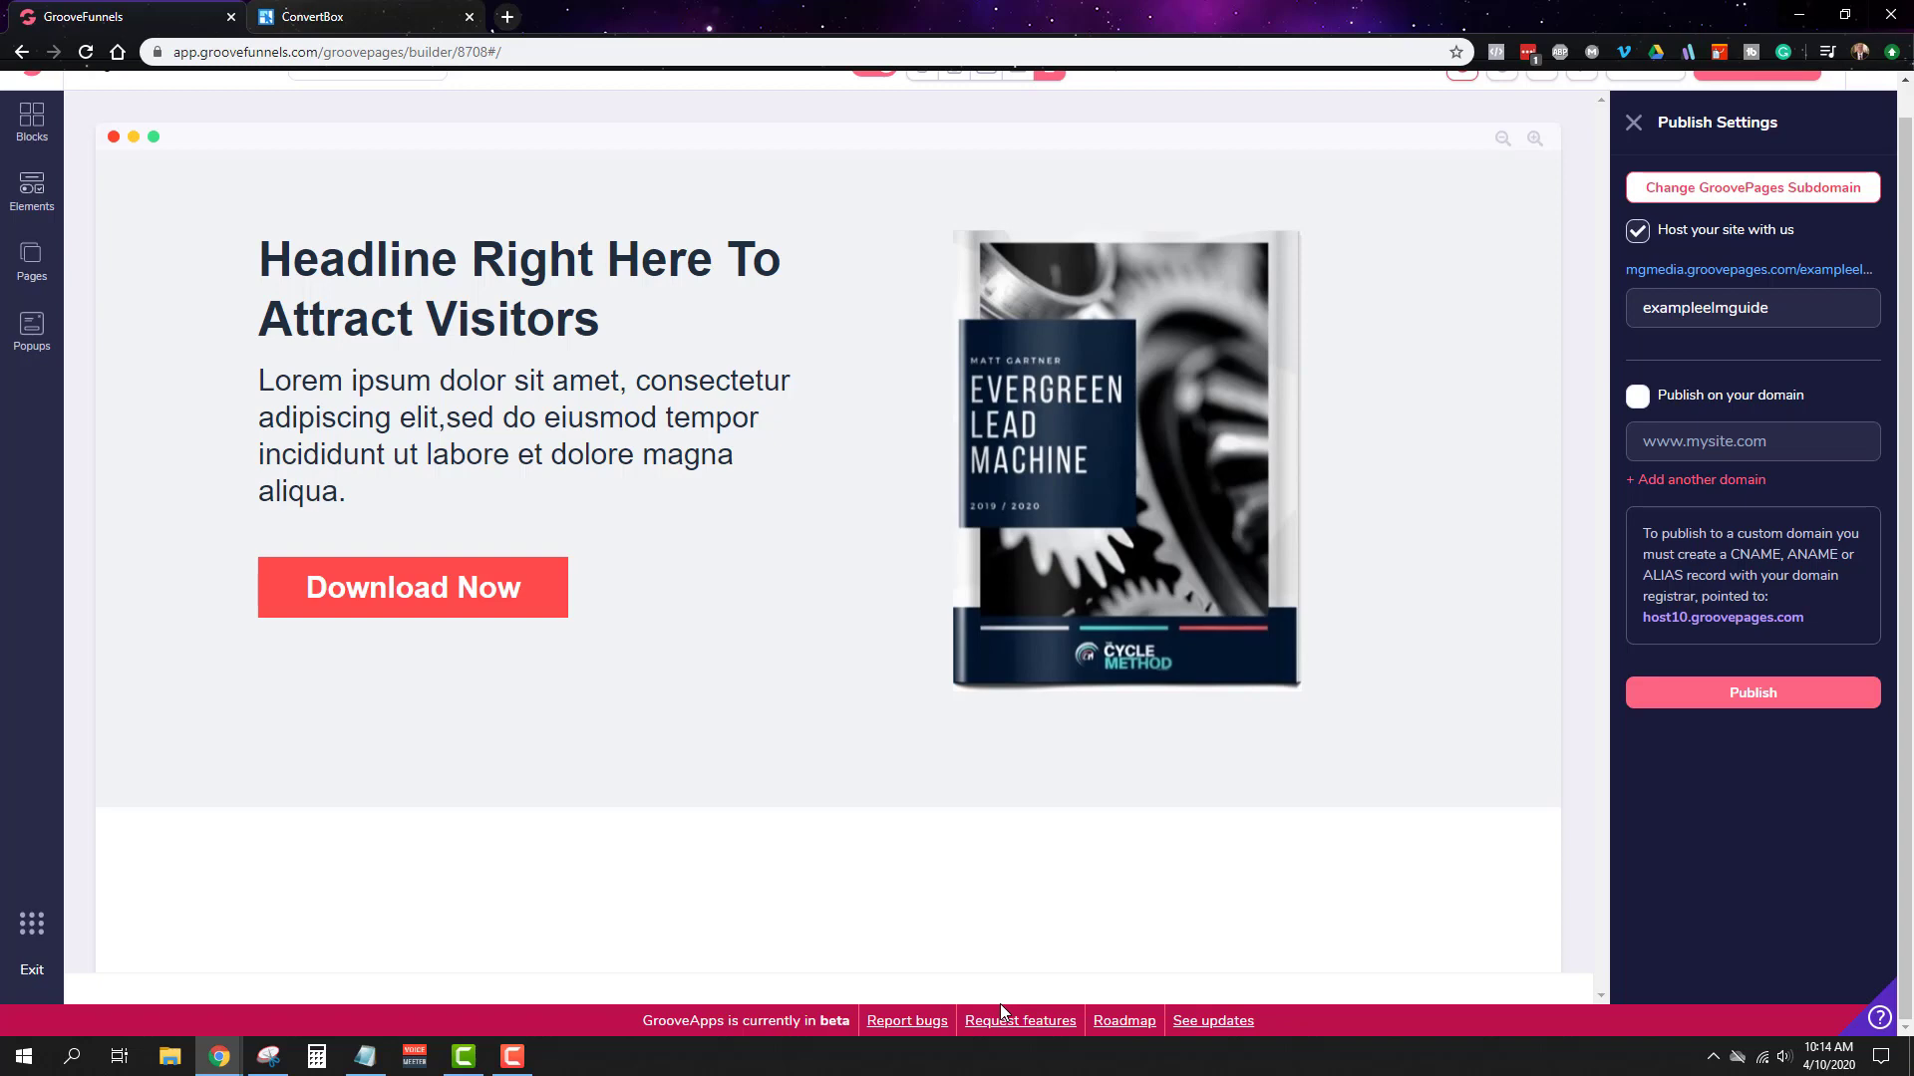
- Switch the left panel from Publish Settings to the Blocks library
{"action": "left_click", "coordinate": [23, 137]}
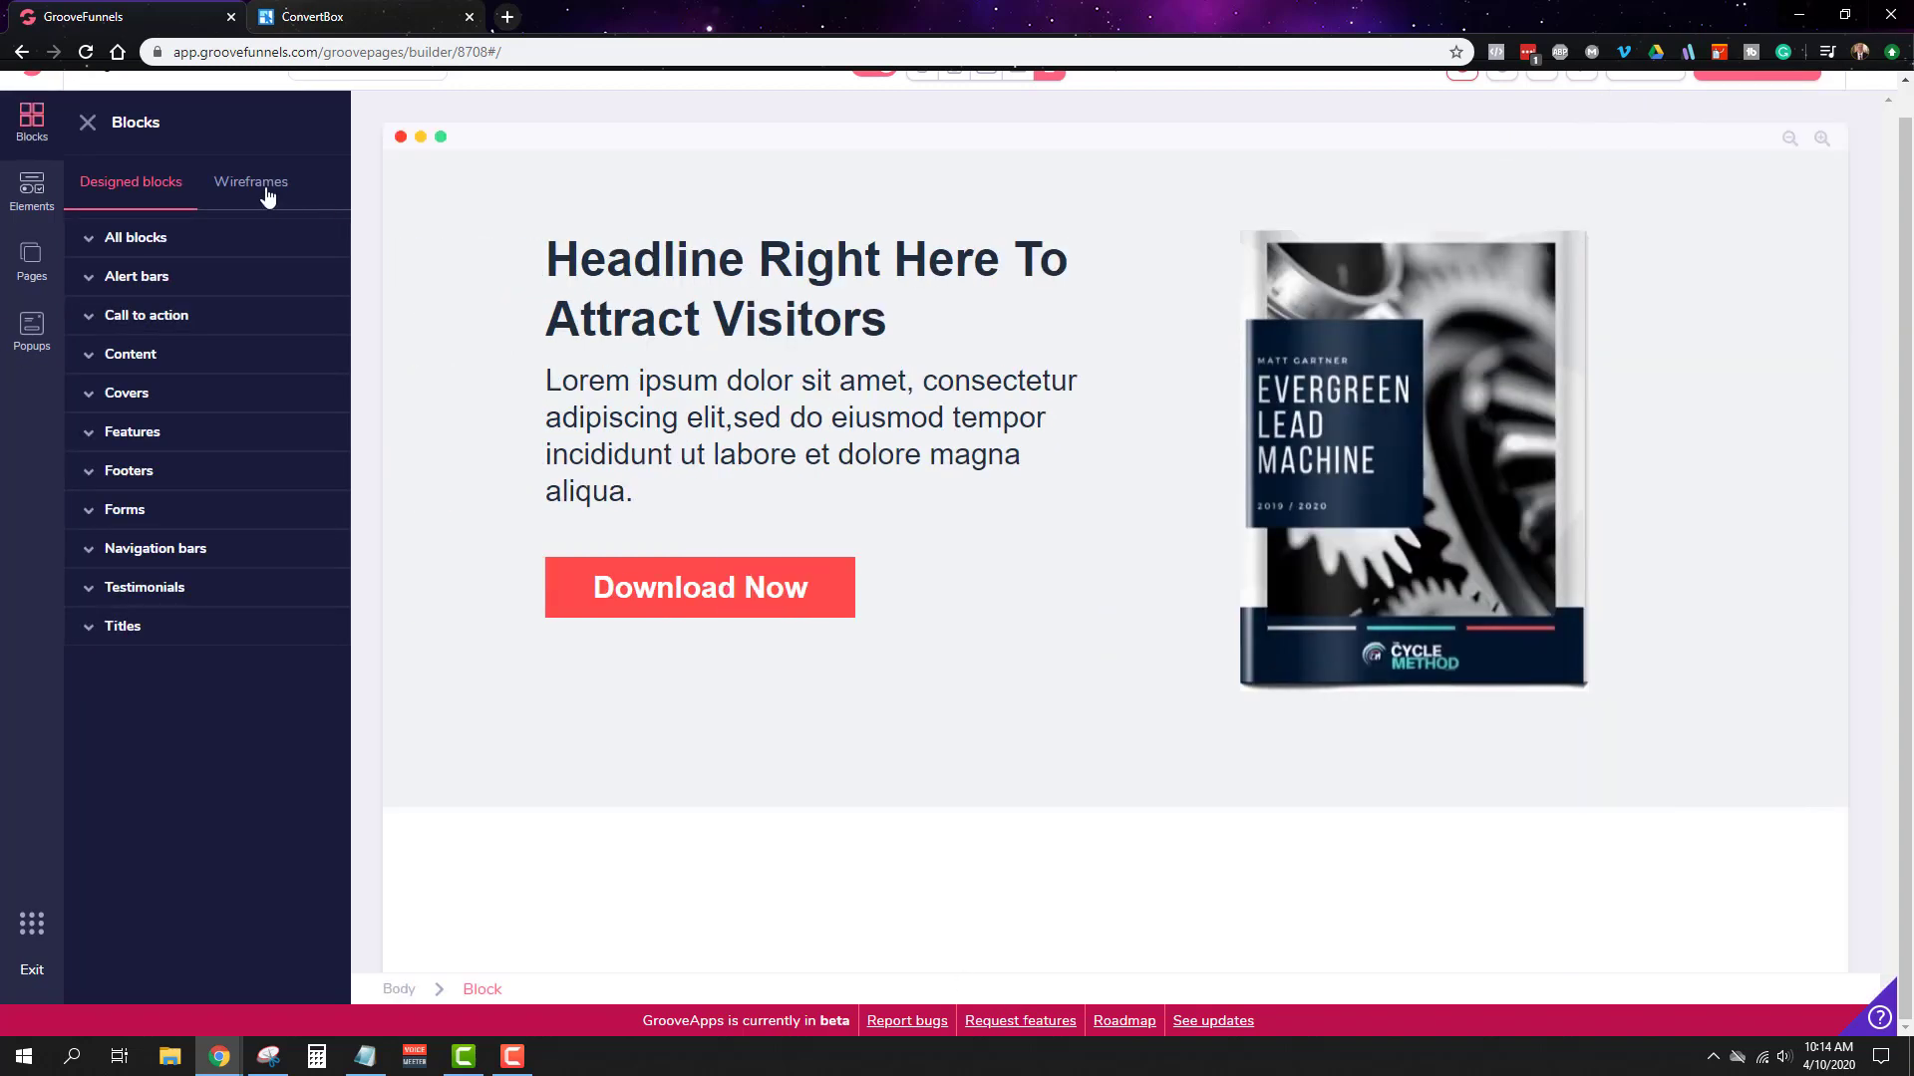
- Add the black logoipsum bar block from Navigation bars/Footers to the home page
{"action": "left_click", "coordinate": [167, 549]}
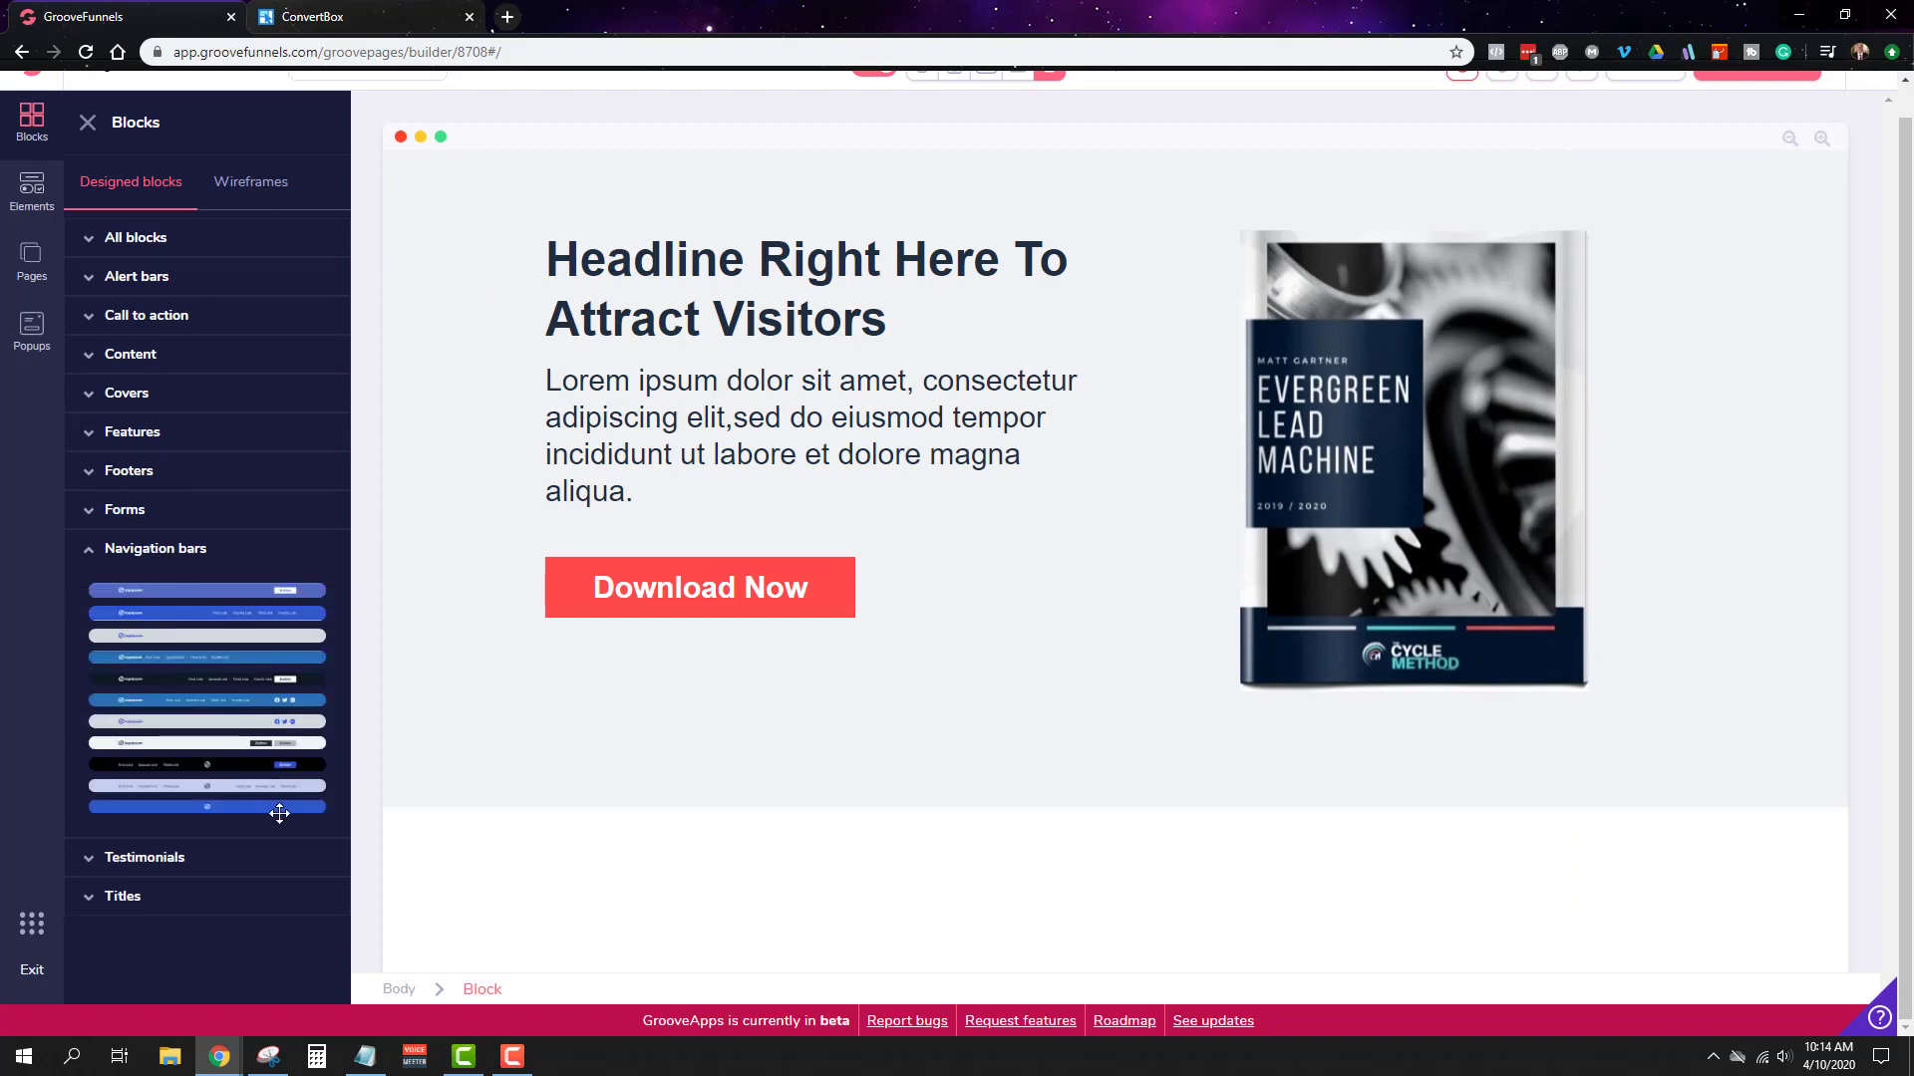
{"action": "left_click", "coordinate": [136, 472]}
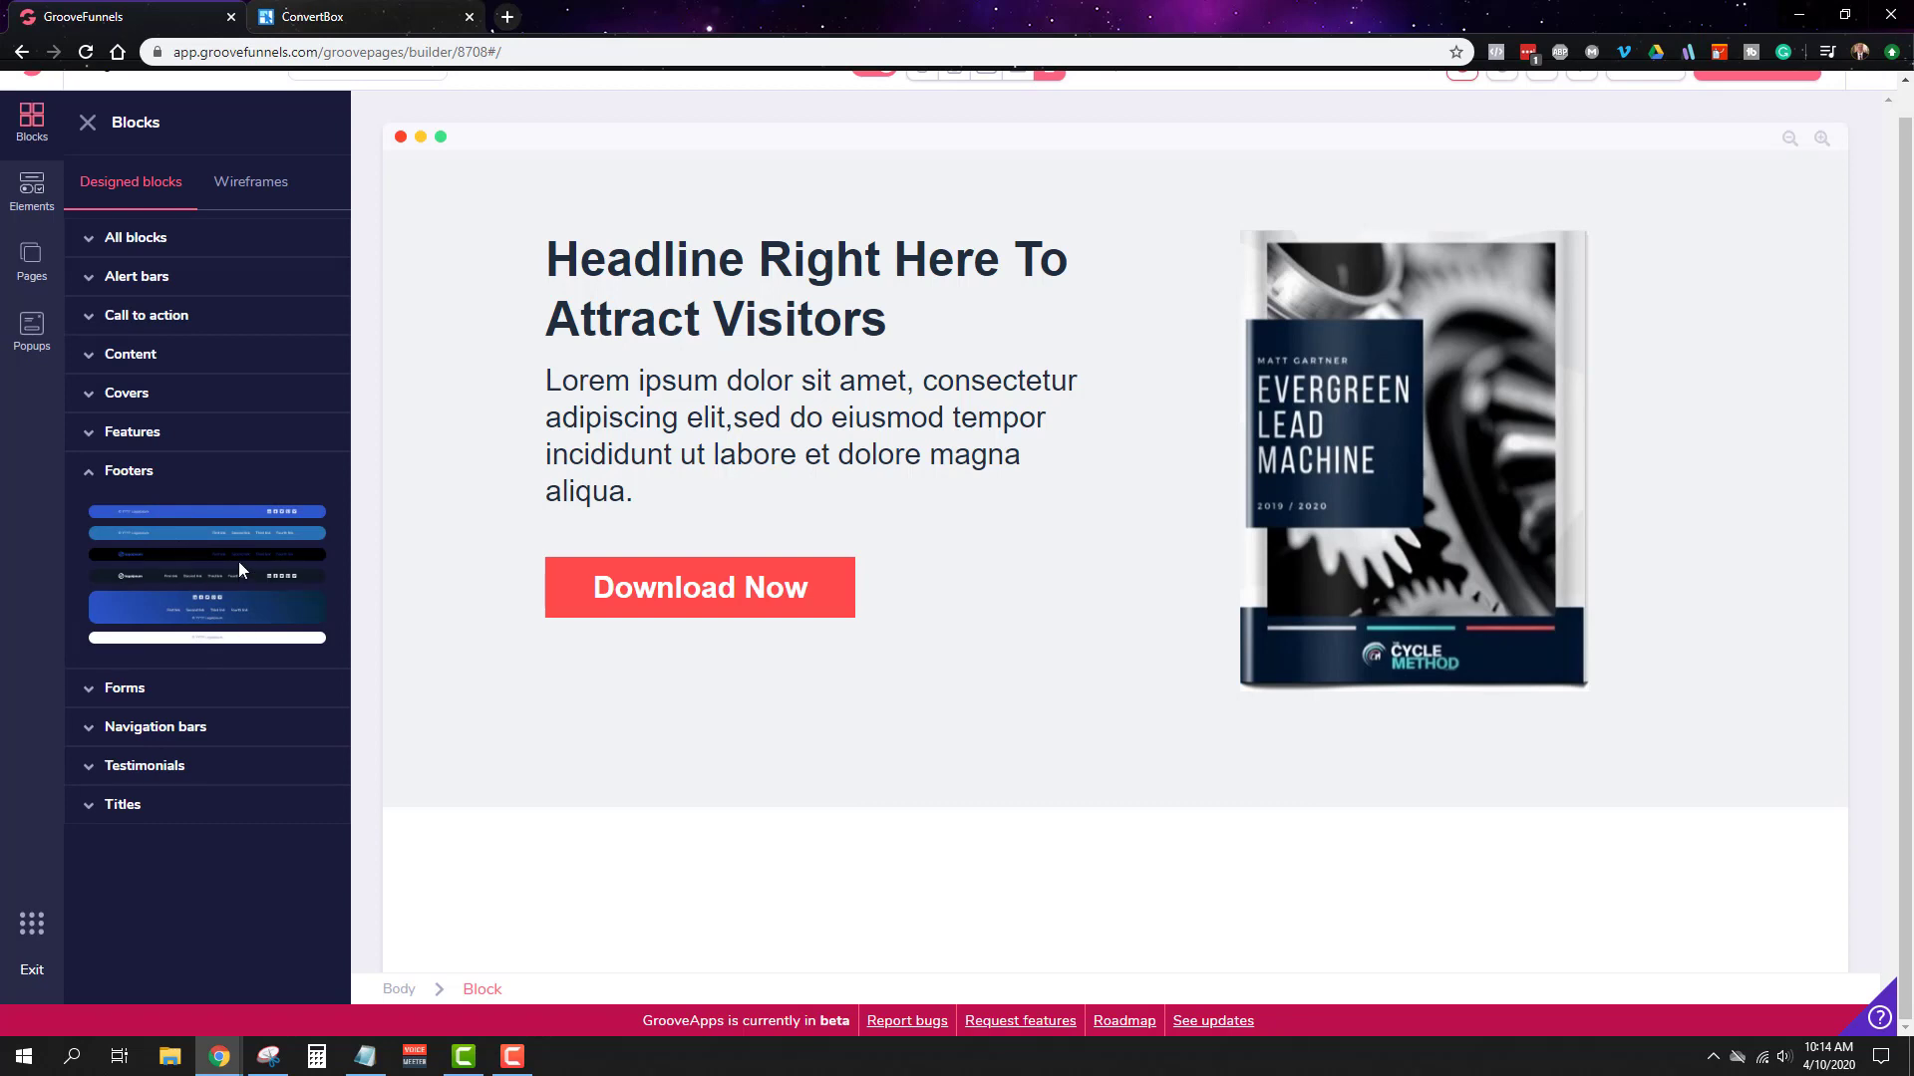
{"action": "left_click_drag", "start_coordinate": [238, 559], "coordinate": [1128, 891]}
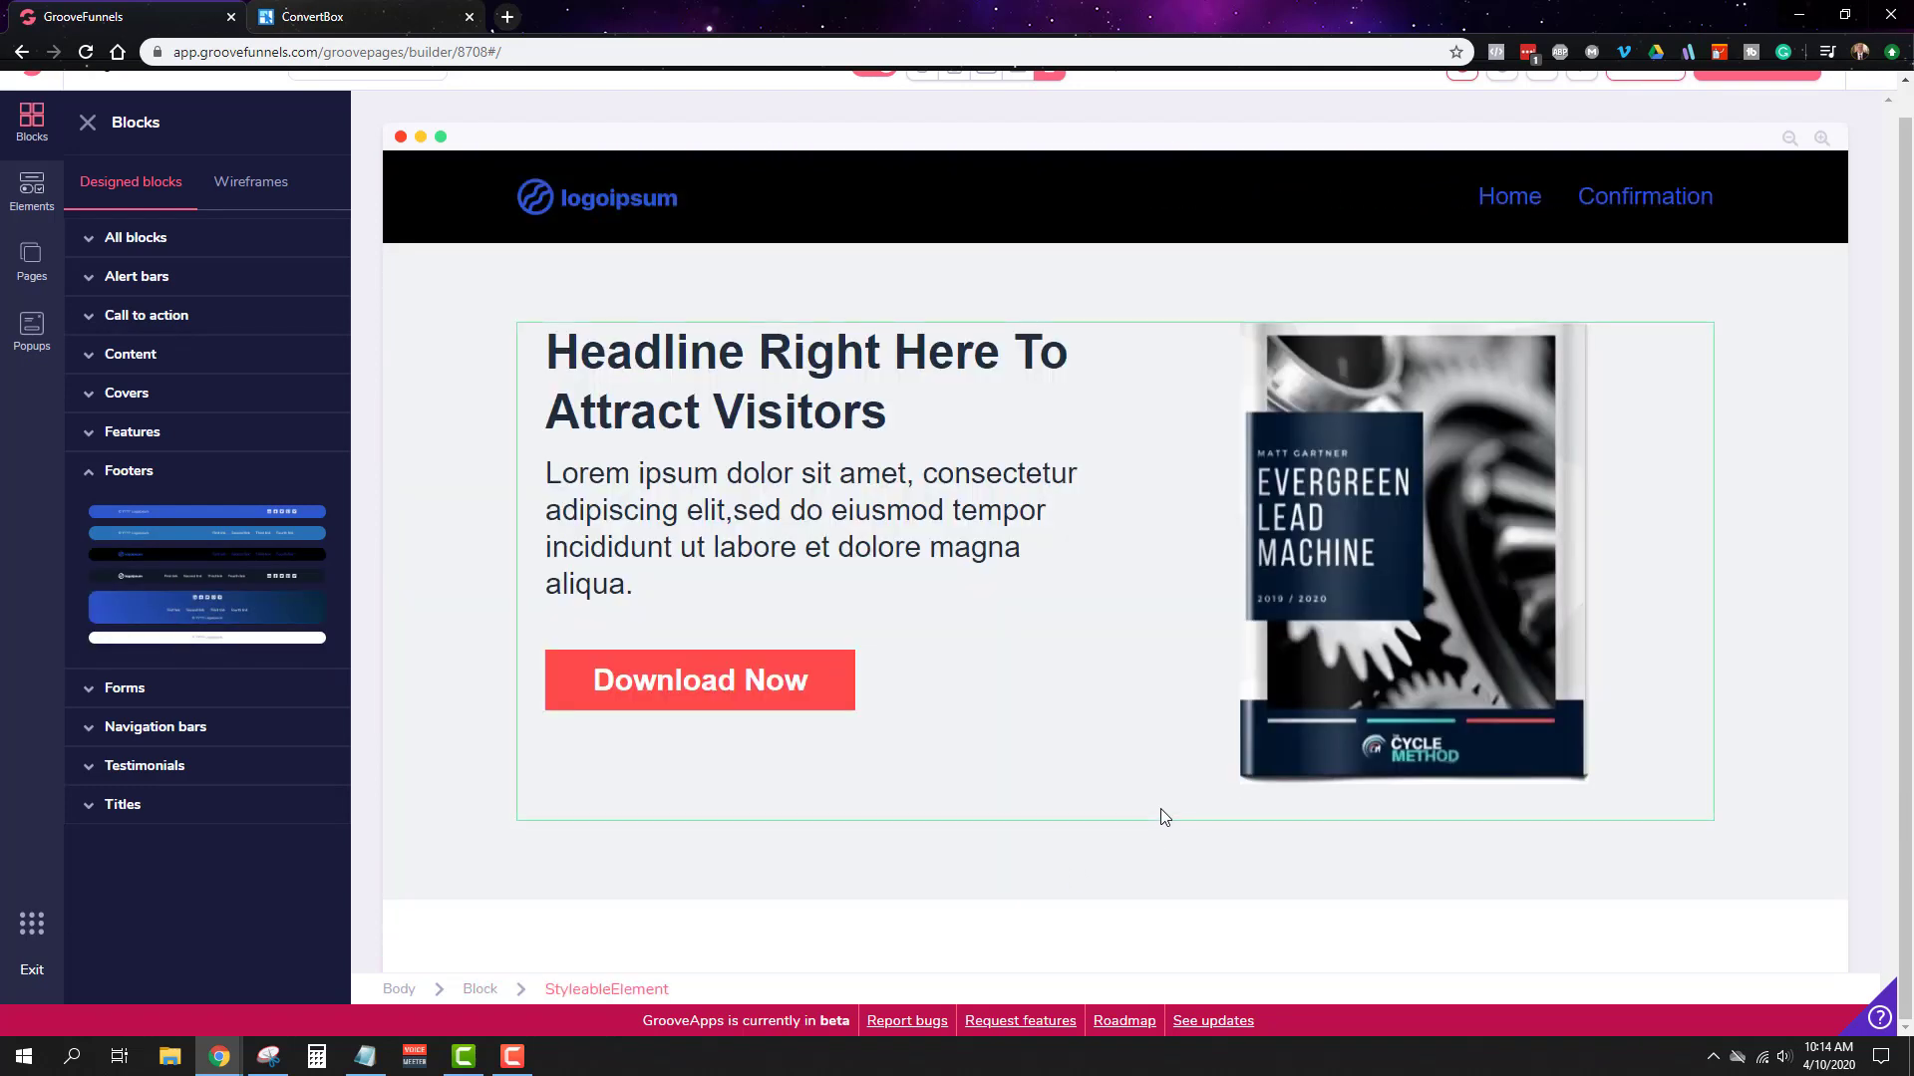
{"action": "left_click_drag", "start_coordinate": [140, 572], "coordinate": [1136, 164]}
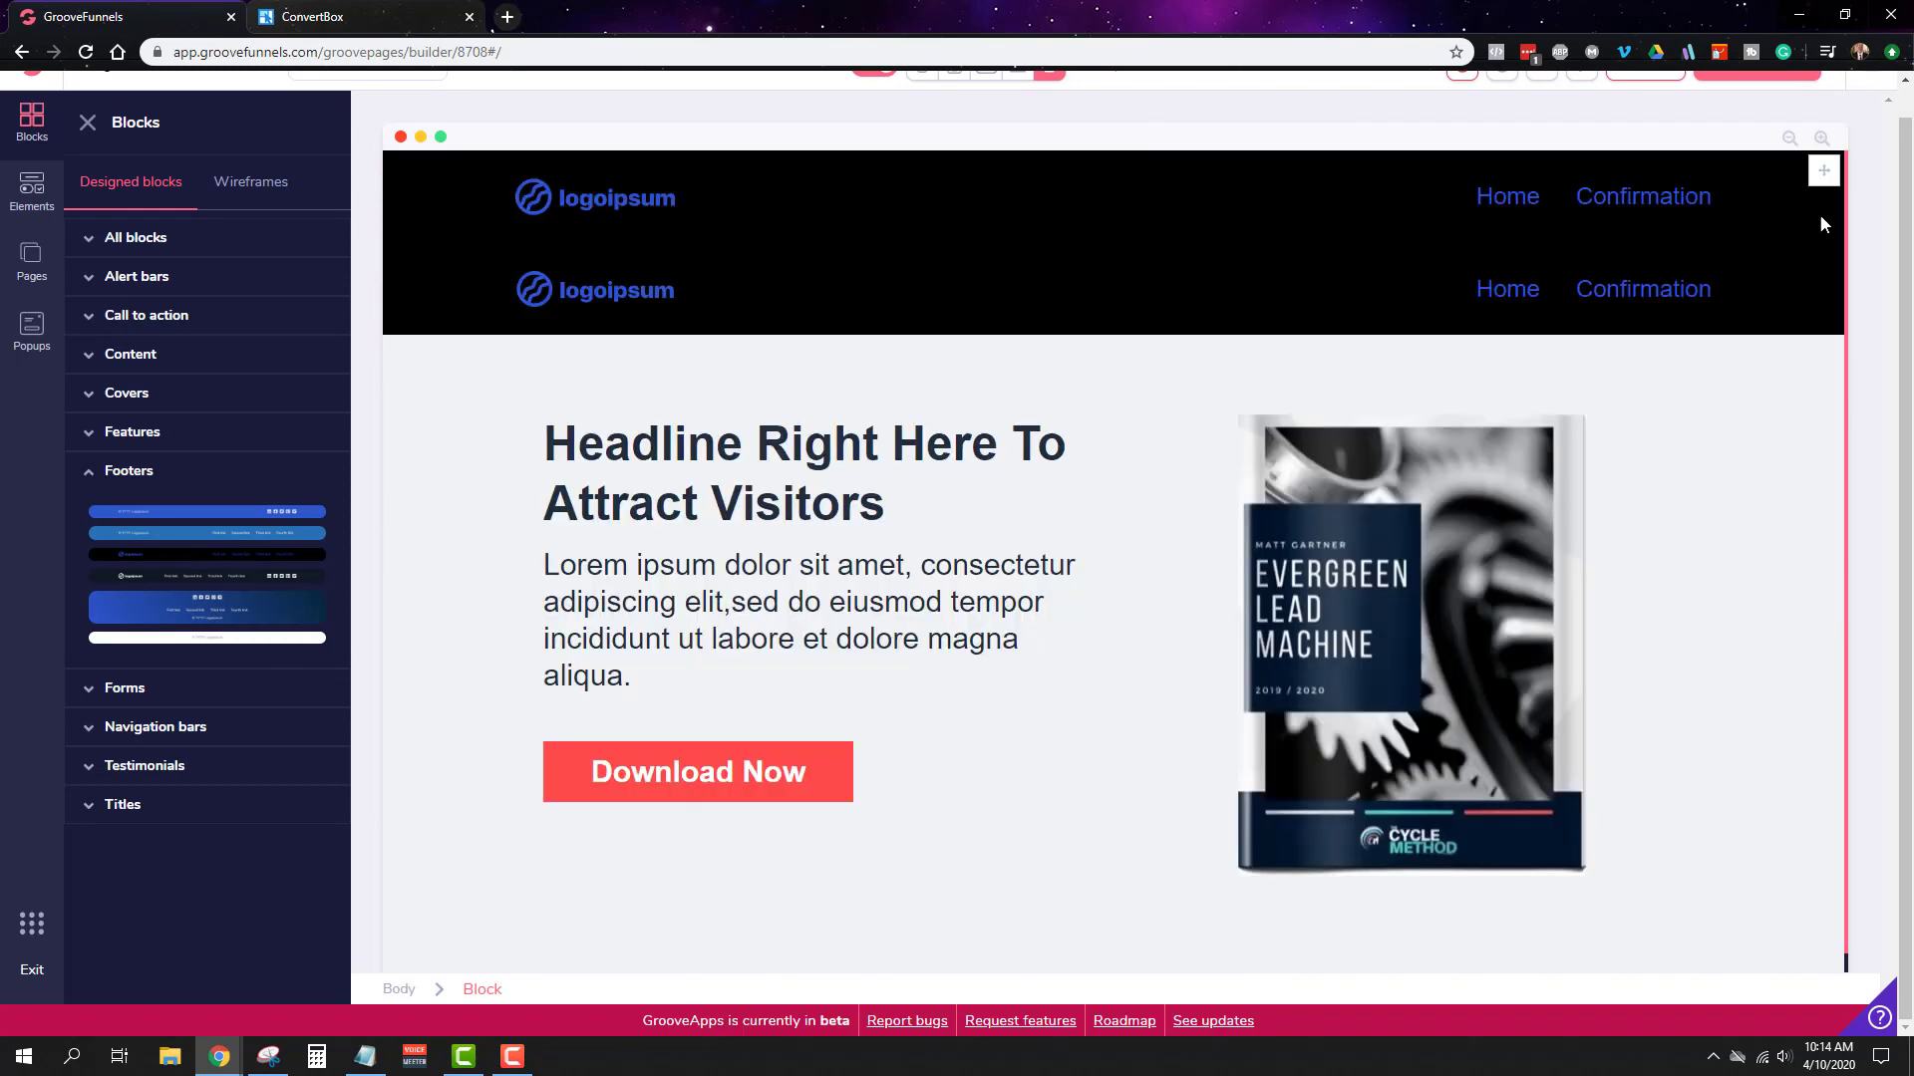
- Delete the duplicate top bar and move the remaining black bar to the page bottom
{"action": "left_click", "coordinate": [1760, 162]}
{"action": "left_click", "coordinate": [245, 215]}
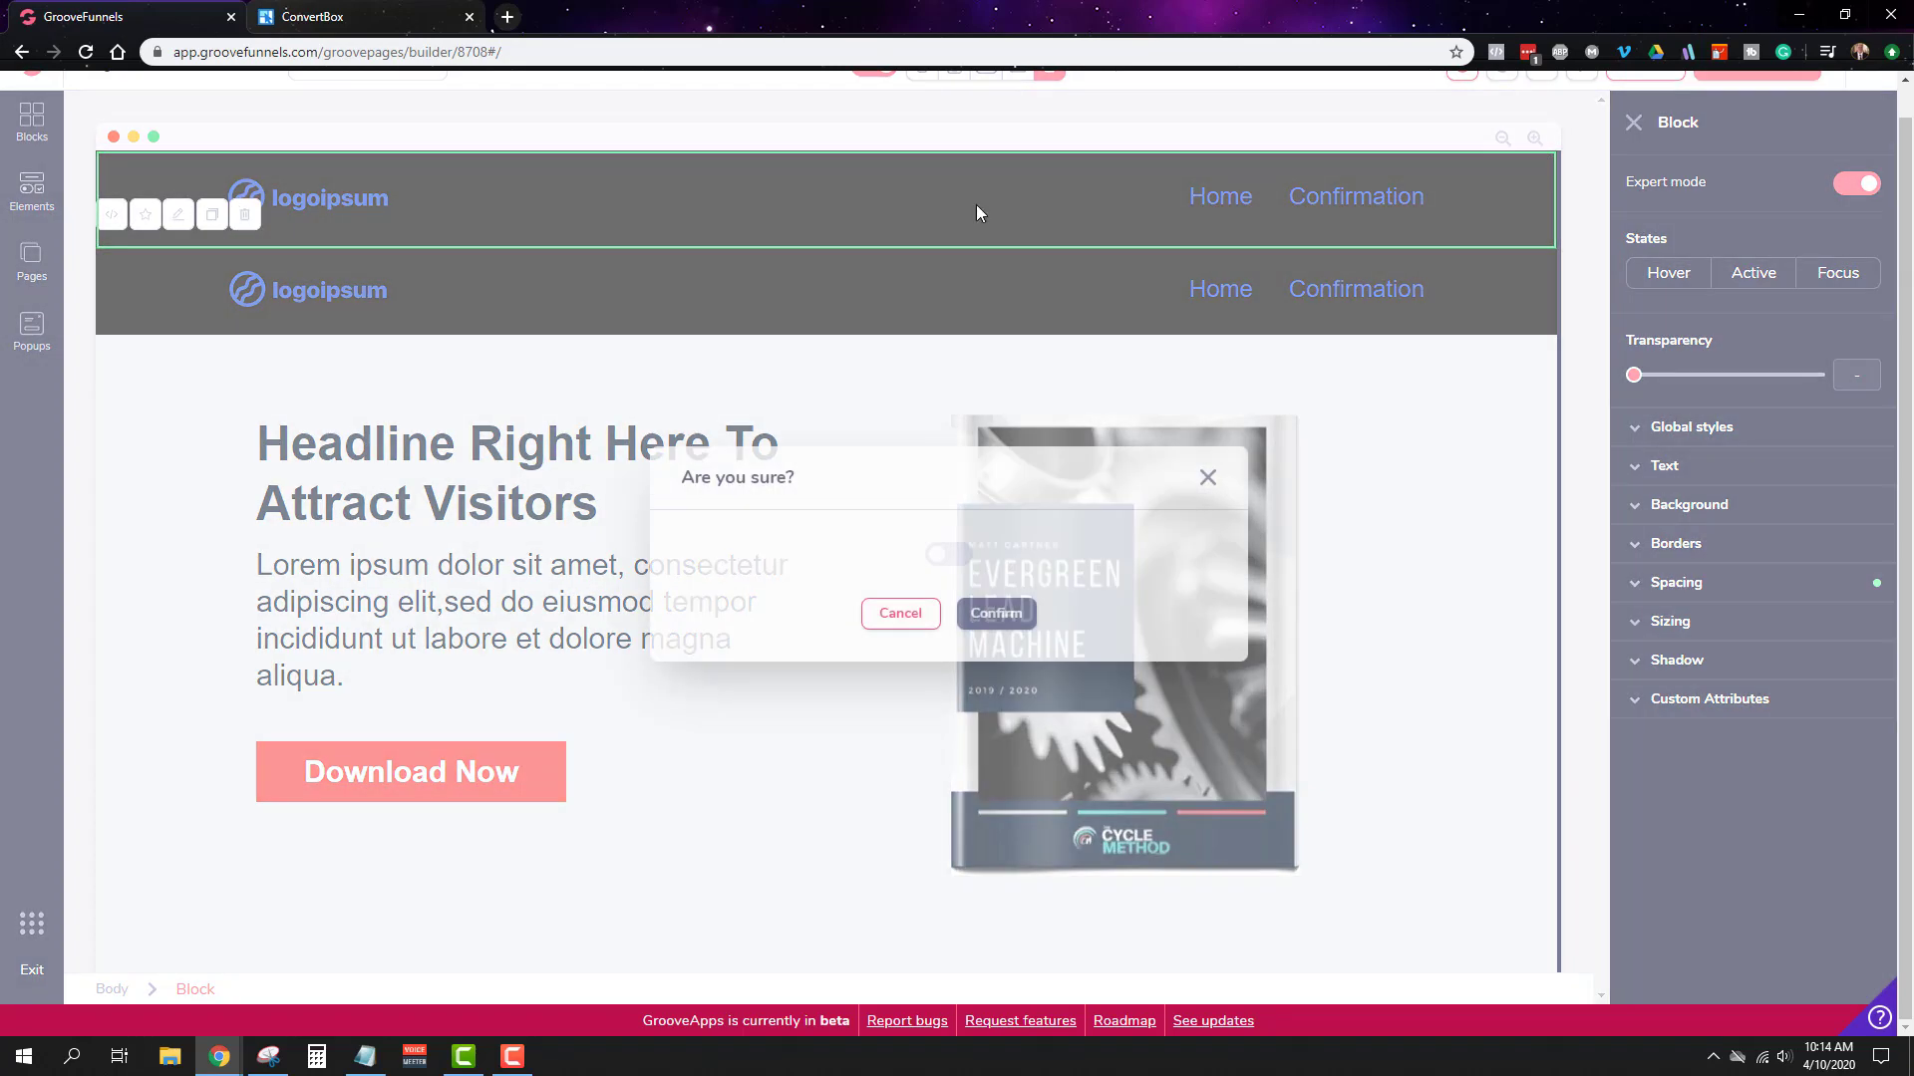
{"action": "left_click", "coordinate": [996, 613]}
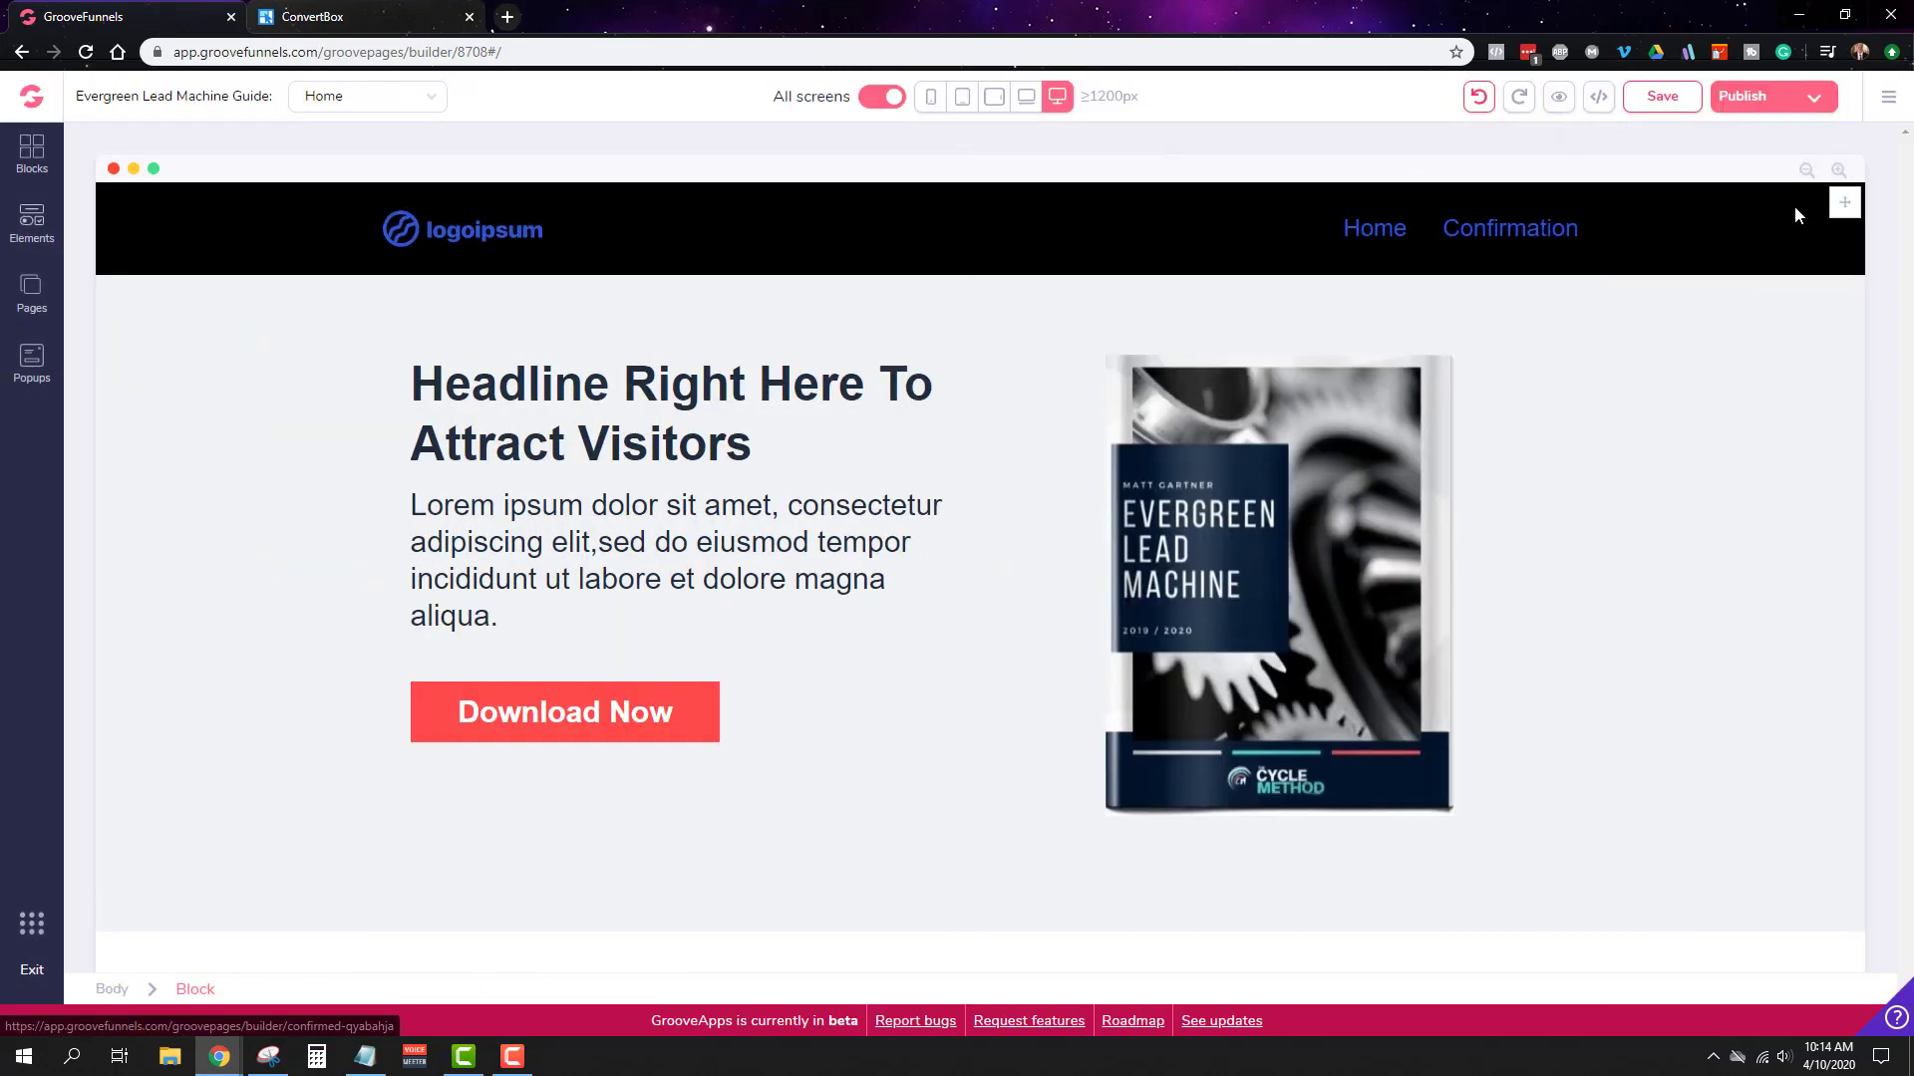
{"action": "left_click_drag", "start_coordinate": [1794, 206], "coordinate": [1056, 213]}
{"action": "left_click", "coordinate": [244, 230]}
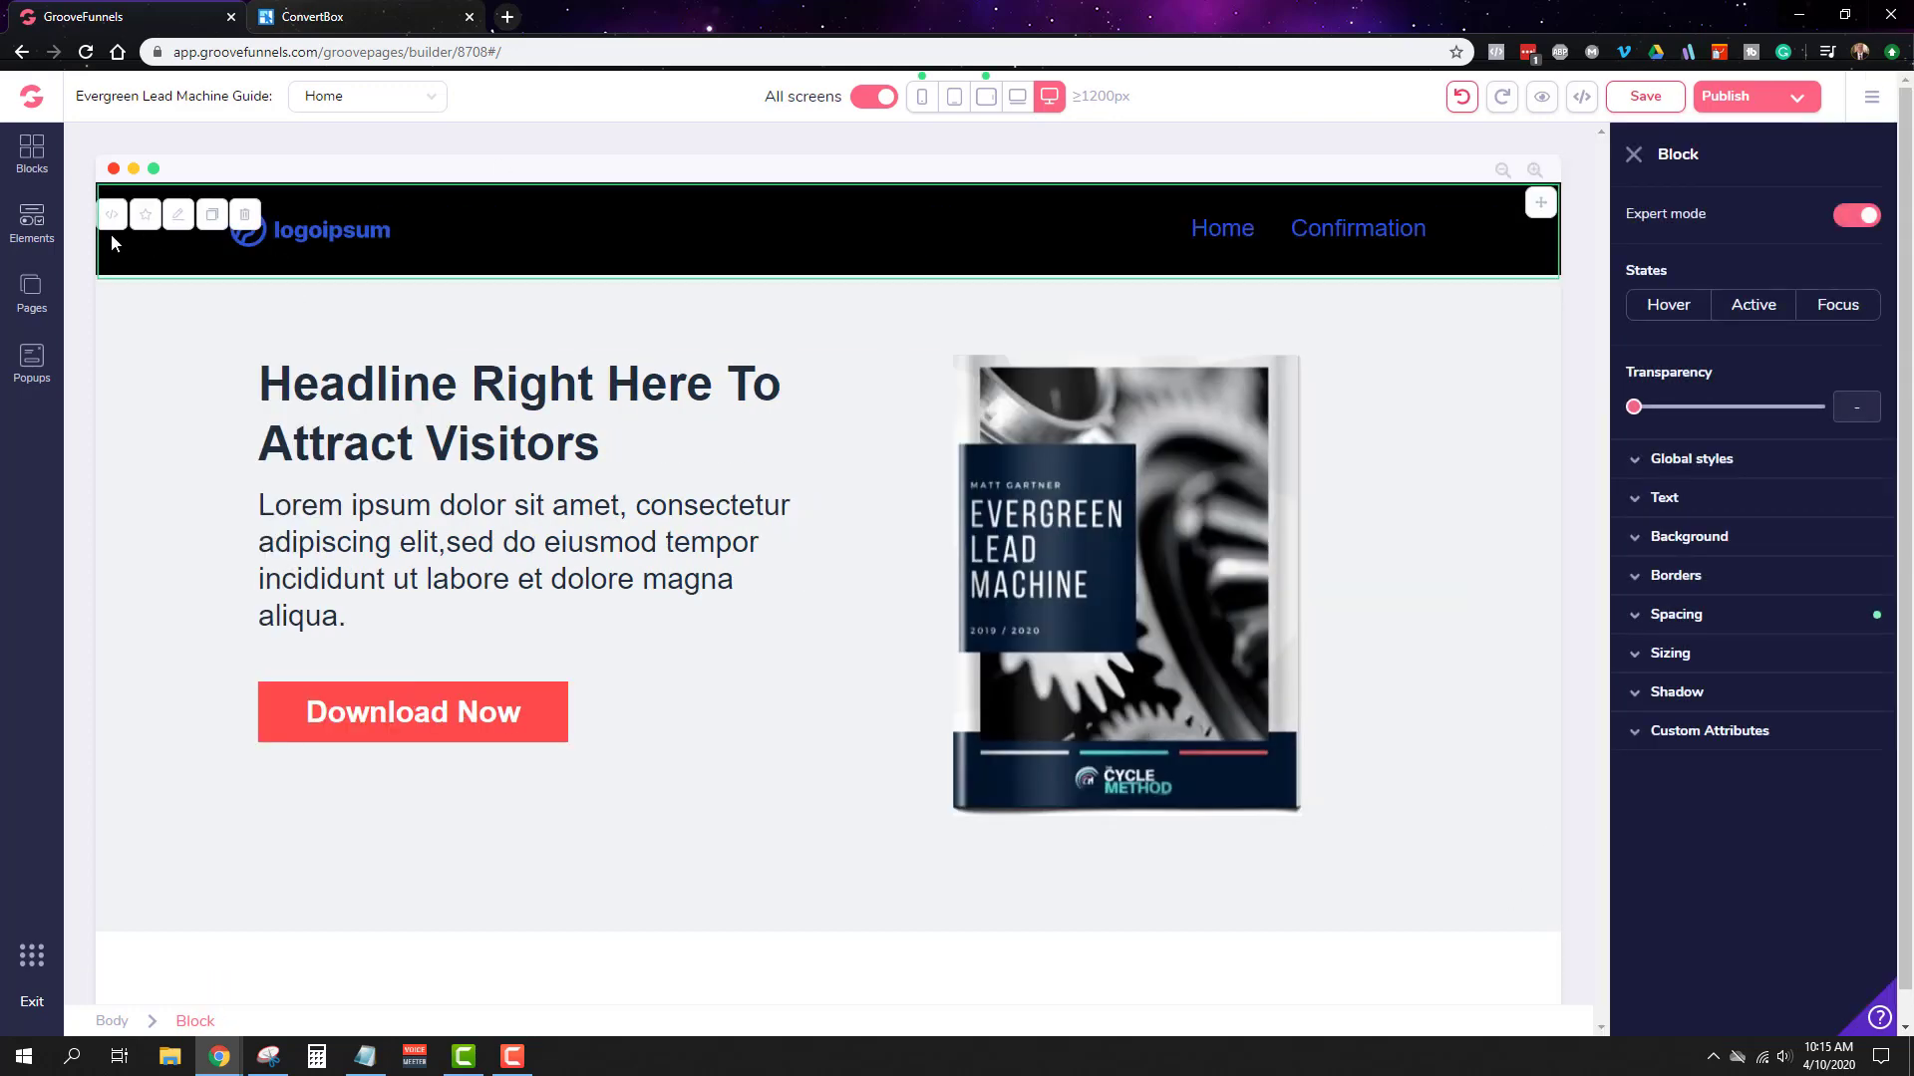
{"action": "mouse_move", "coordinate": [1541, 209]}
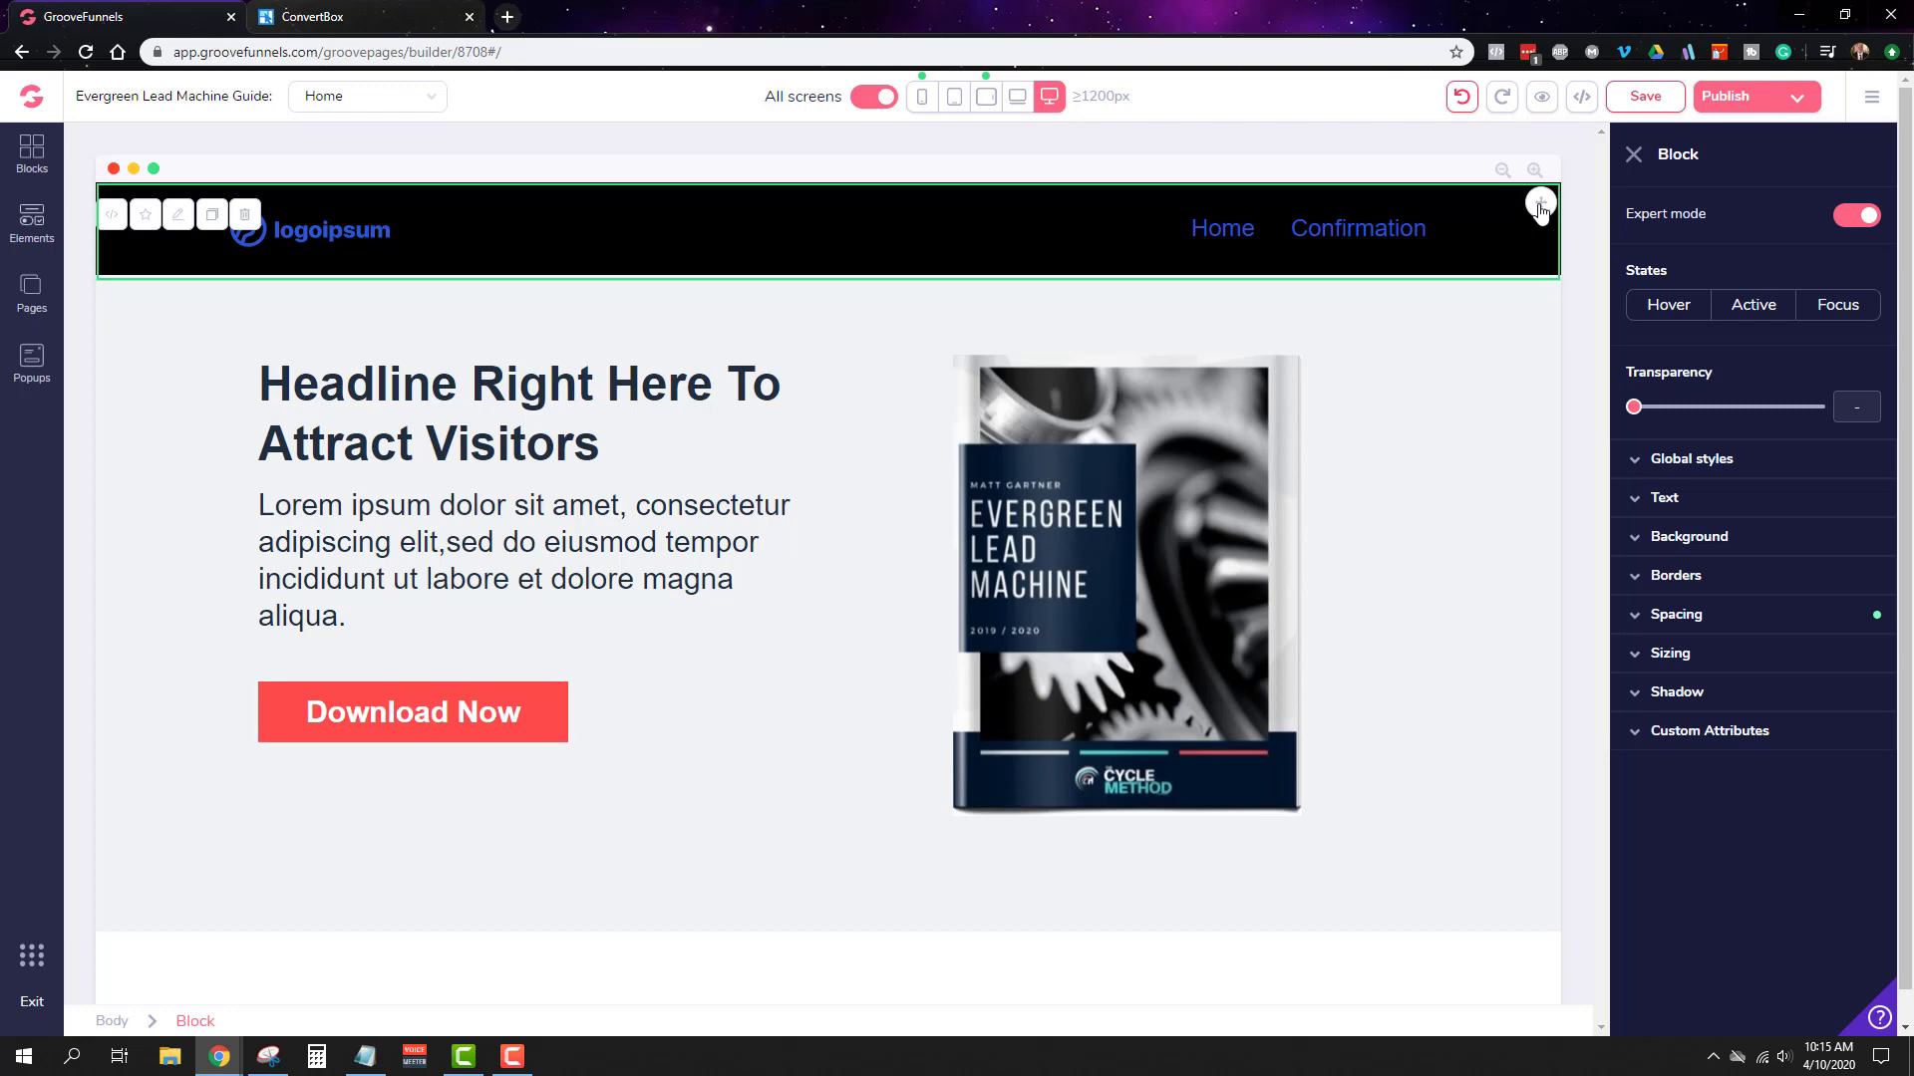
{"action": "left_click_drag", "start_coordinate": [1541, 209], "coordinate": [1693, 889]}
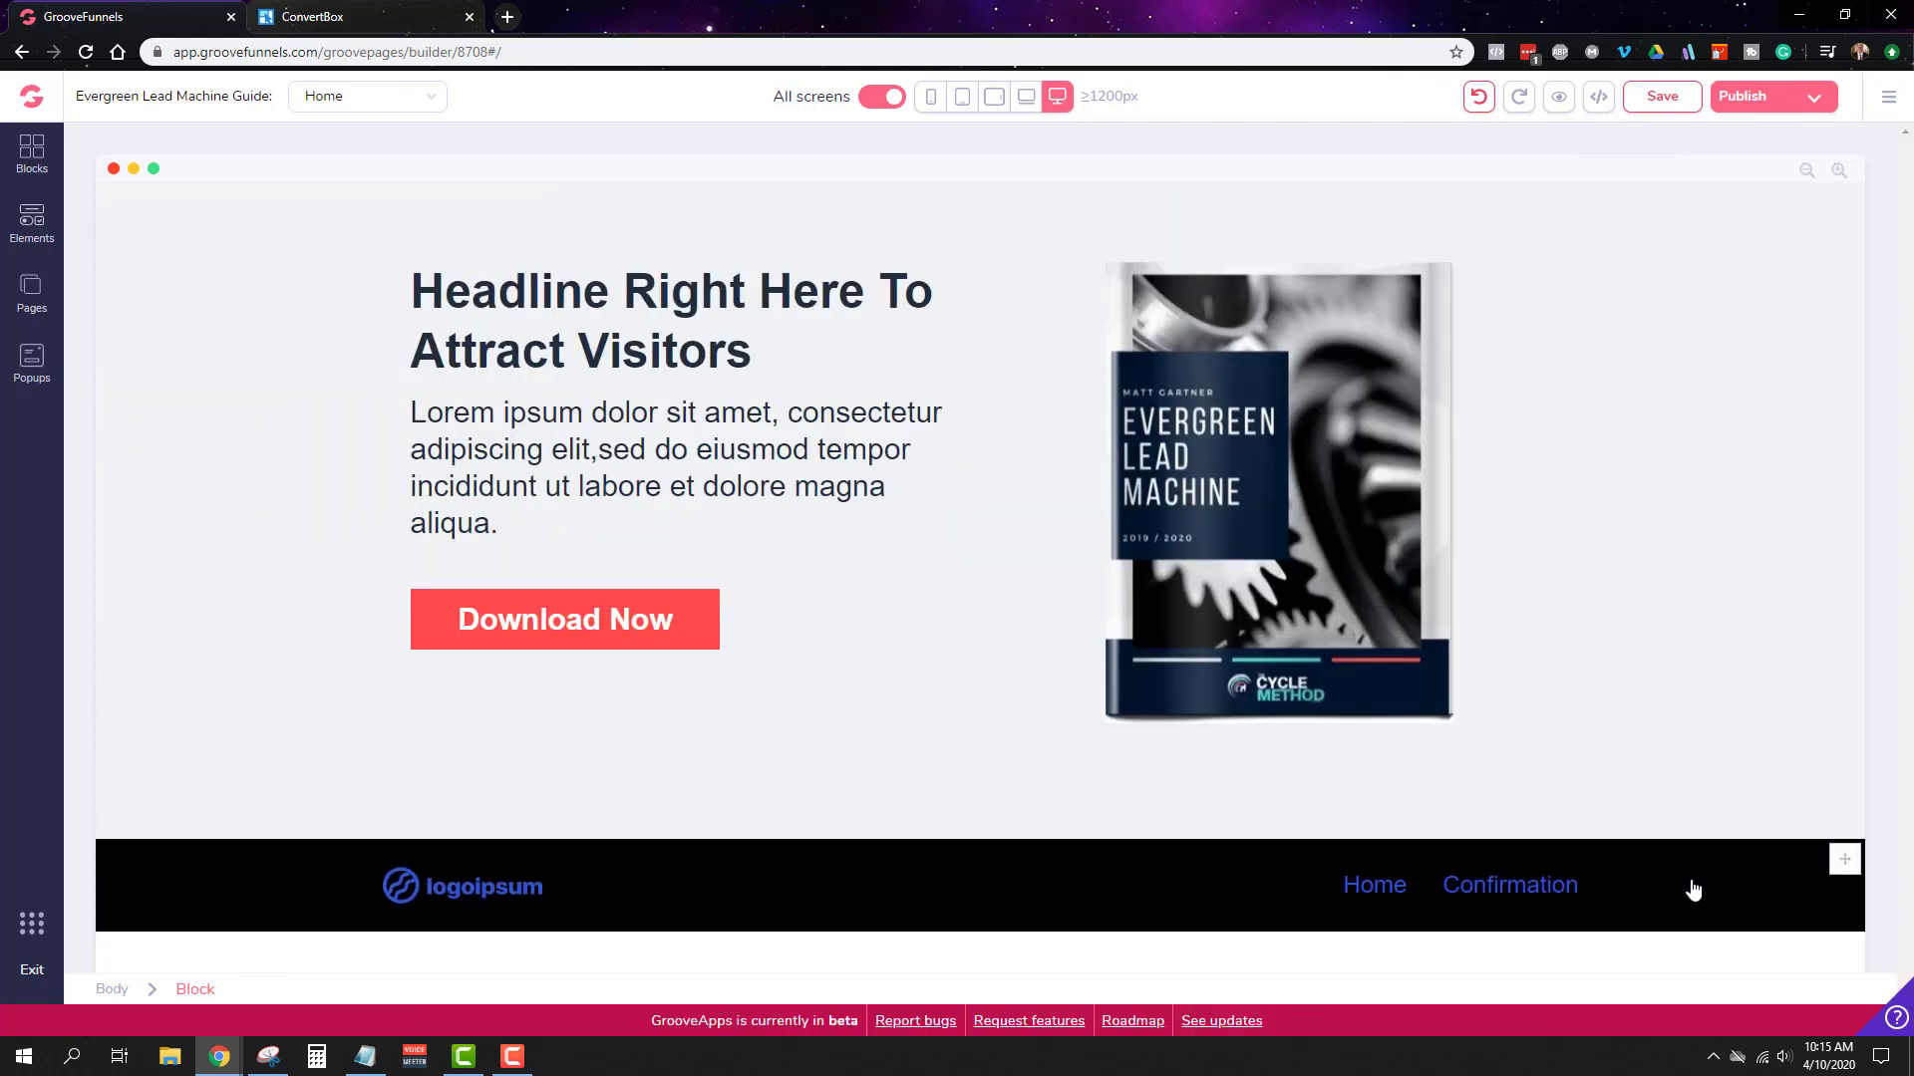
- Replace the bottom bar's logoipsum logo with the CYCLE METHOD image
{"action": "left_click", "coordinate": [492, 889]}
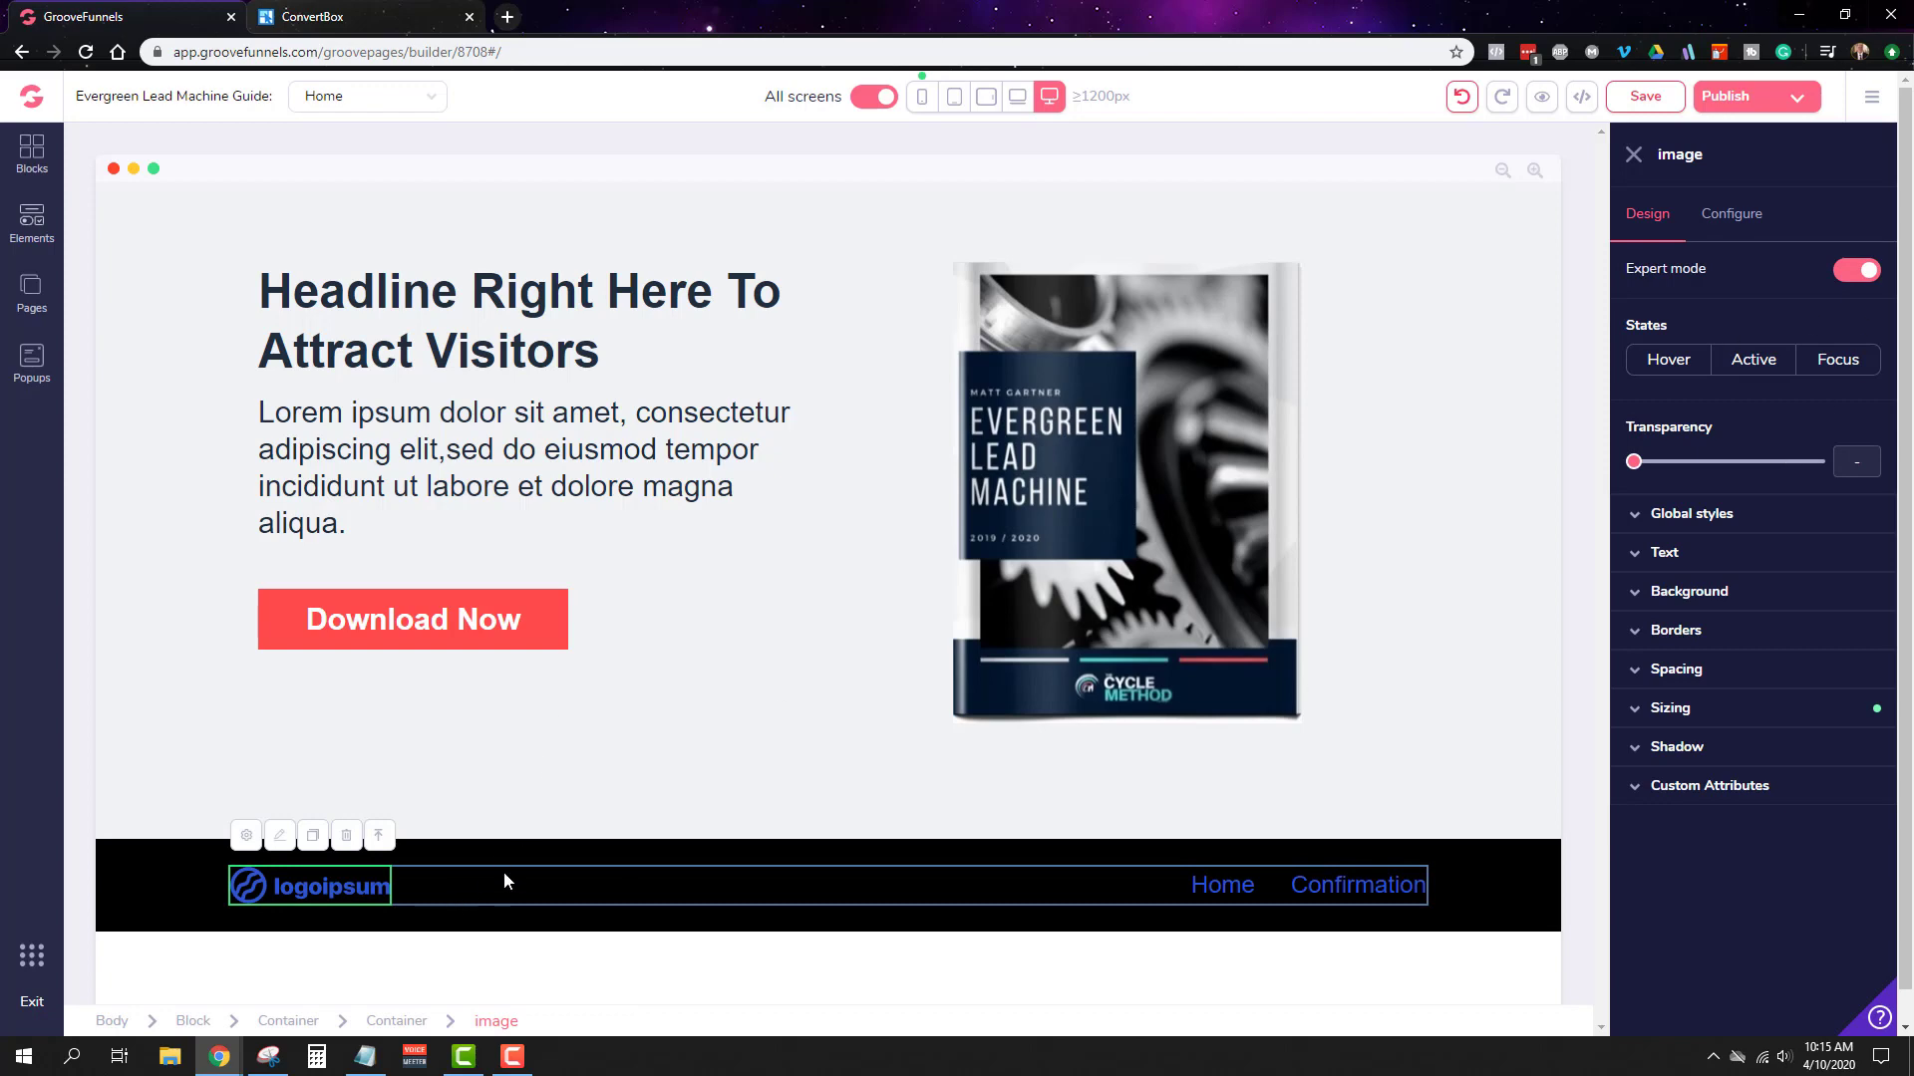
{"action": "left_click", "coordinate": [1729, 213]}
{"action": "left_click", "coordinate": [1730, 379]}
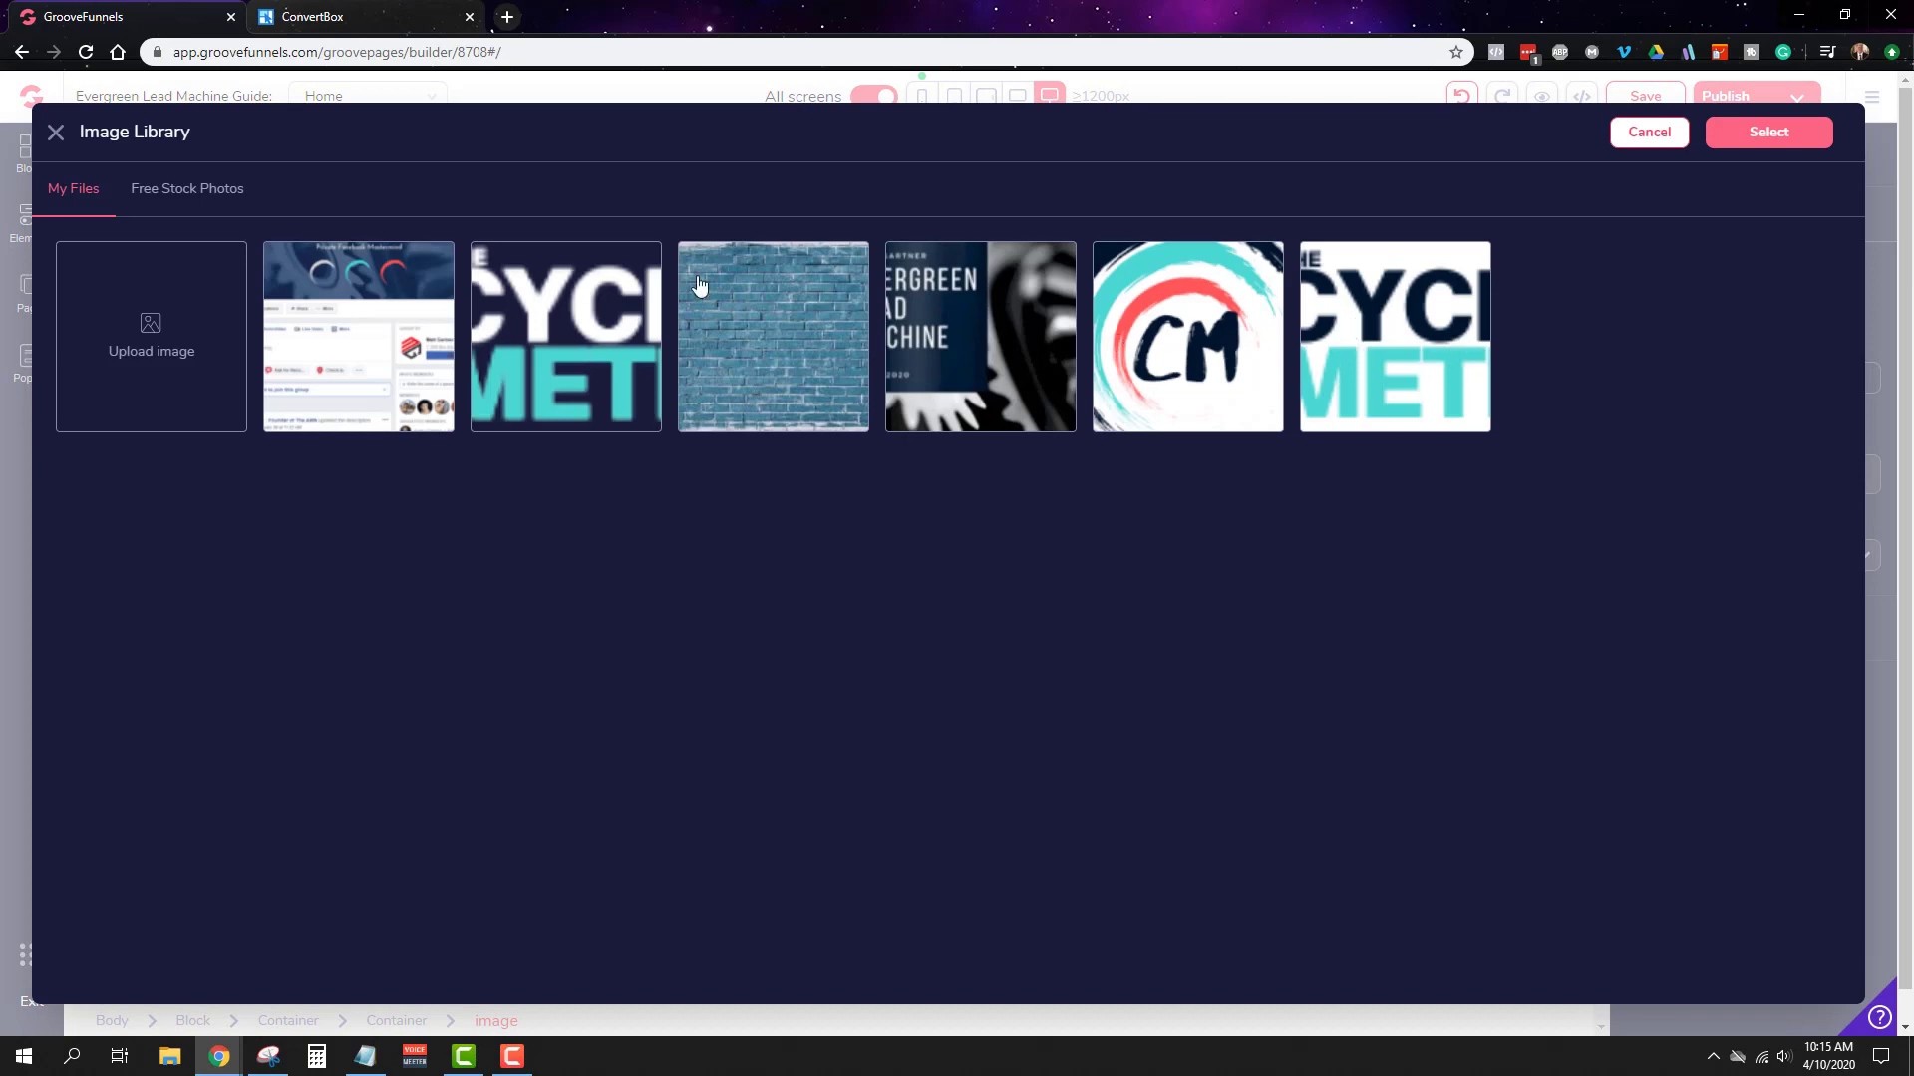
{"action": "left_click", "coordinate": [638, 325]}
{"action": "left_click", "coordinate": [1780, 143]}
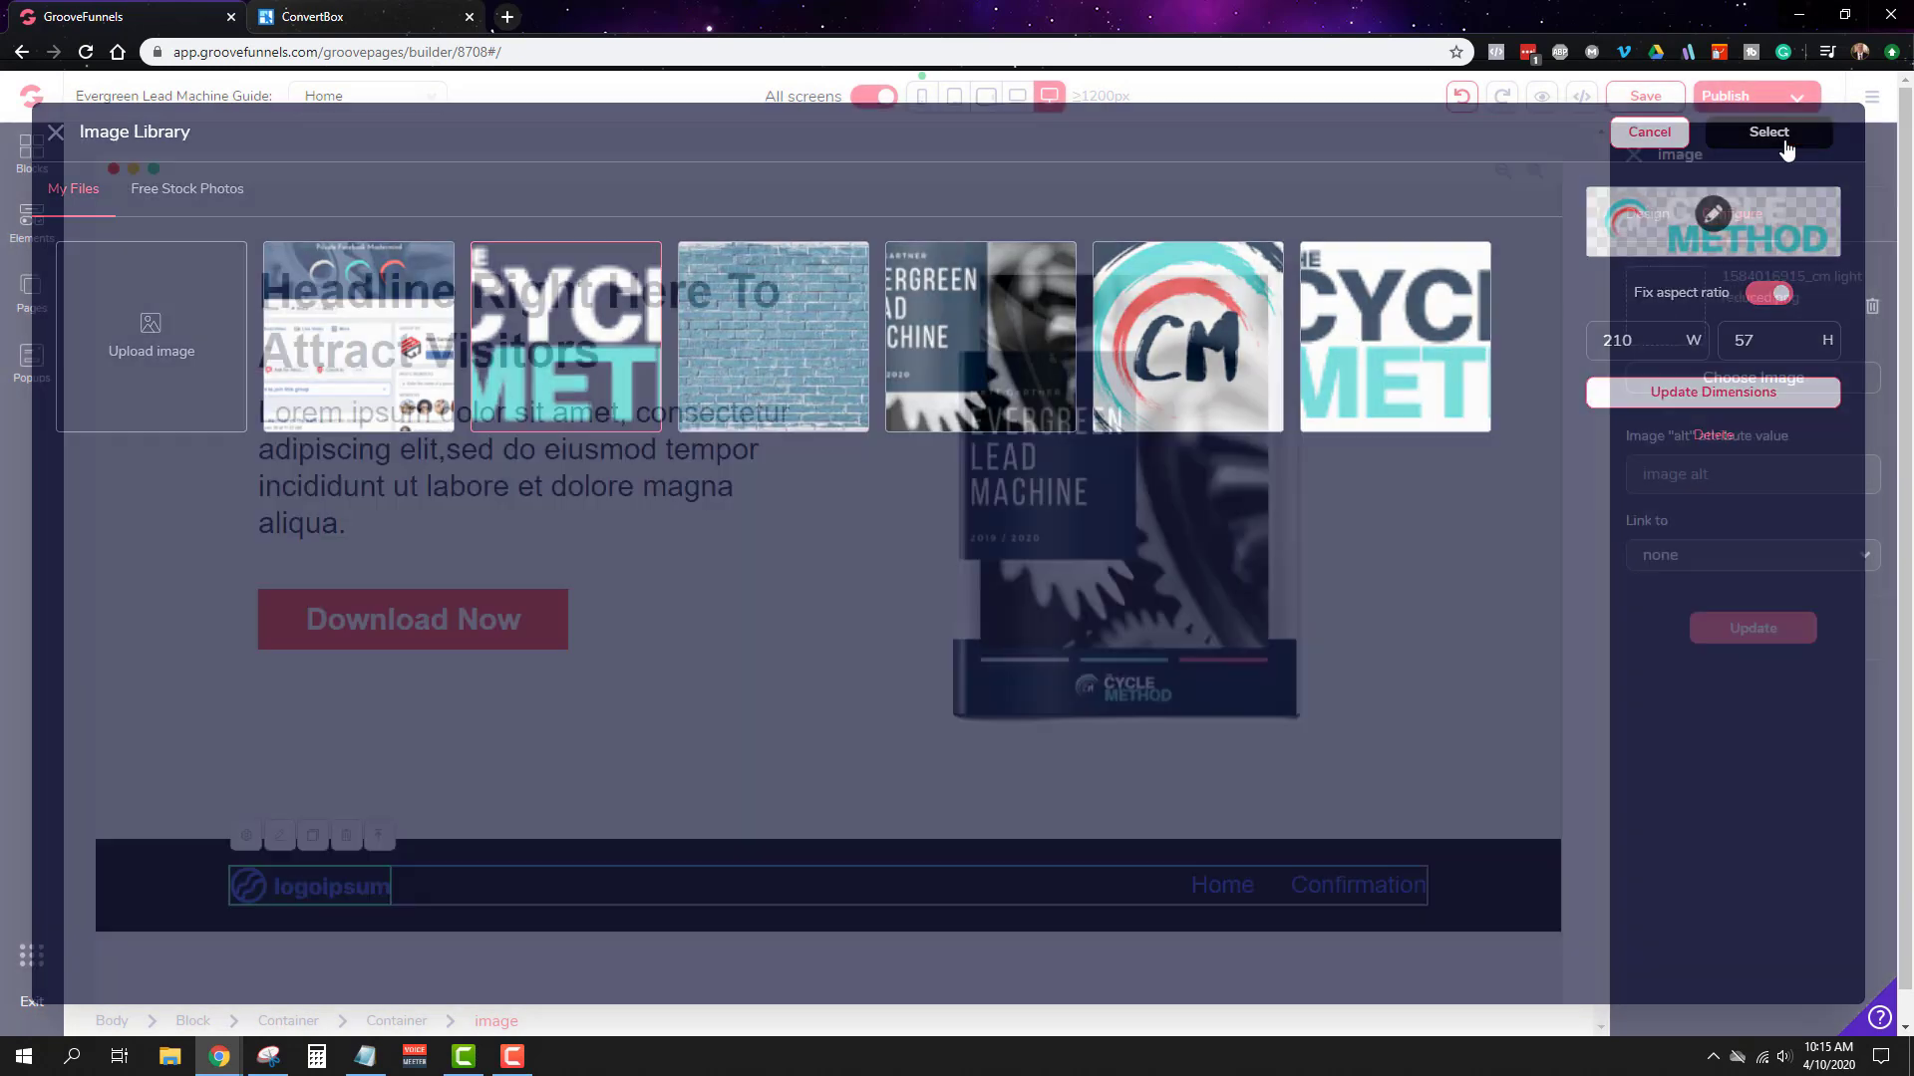
{"action": "left_click", "coordinate": [1781, 640]}
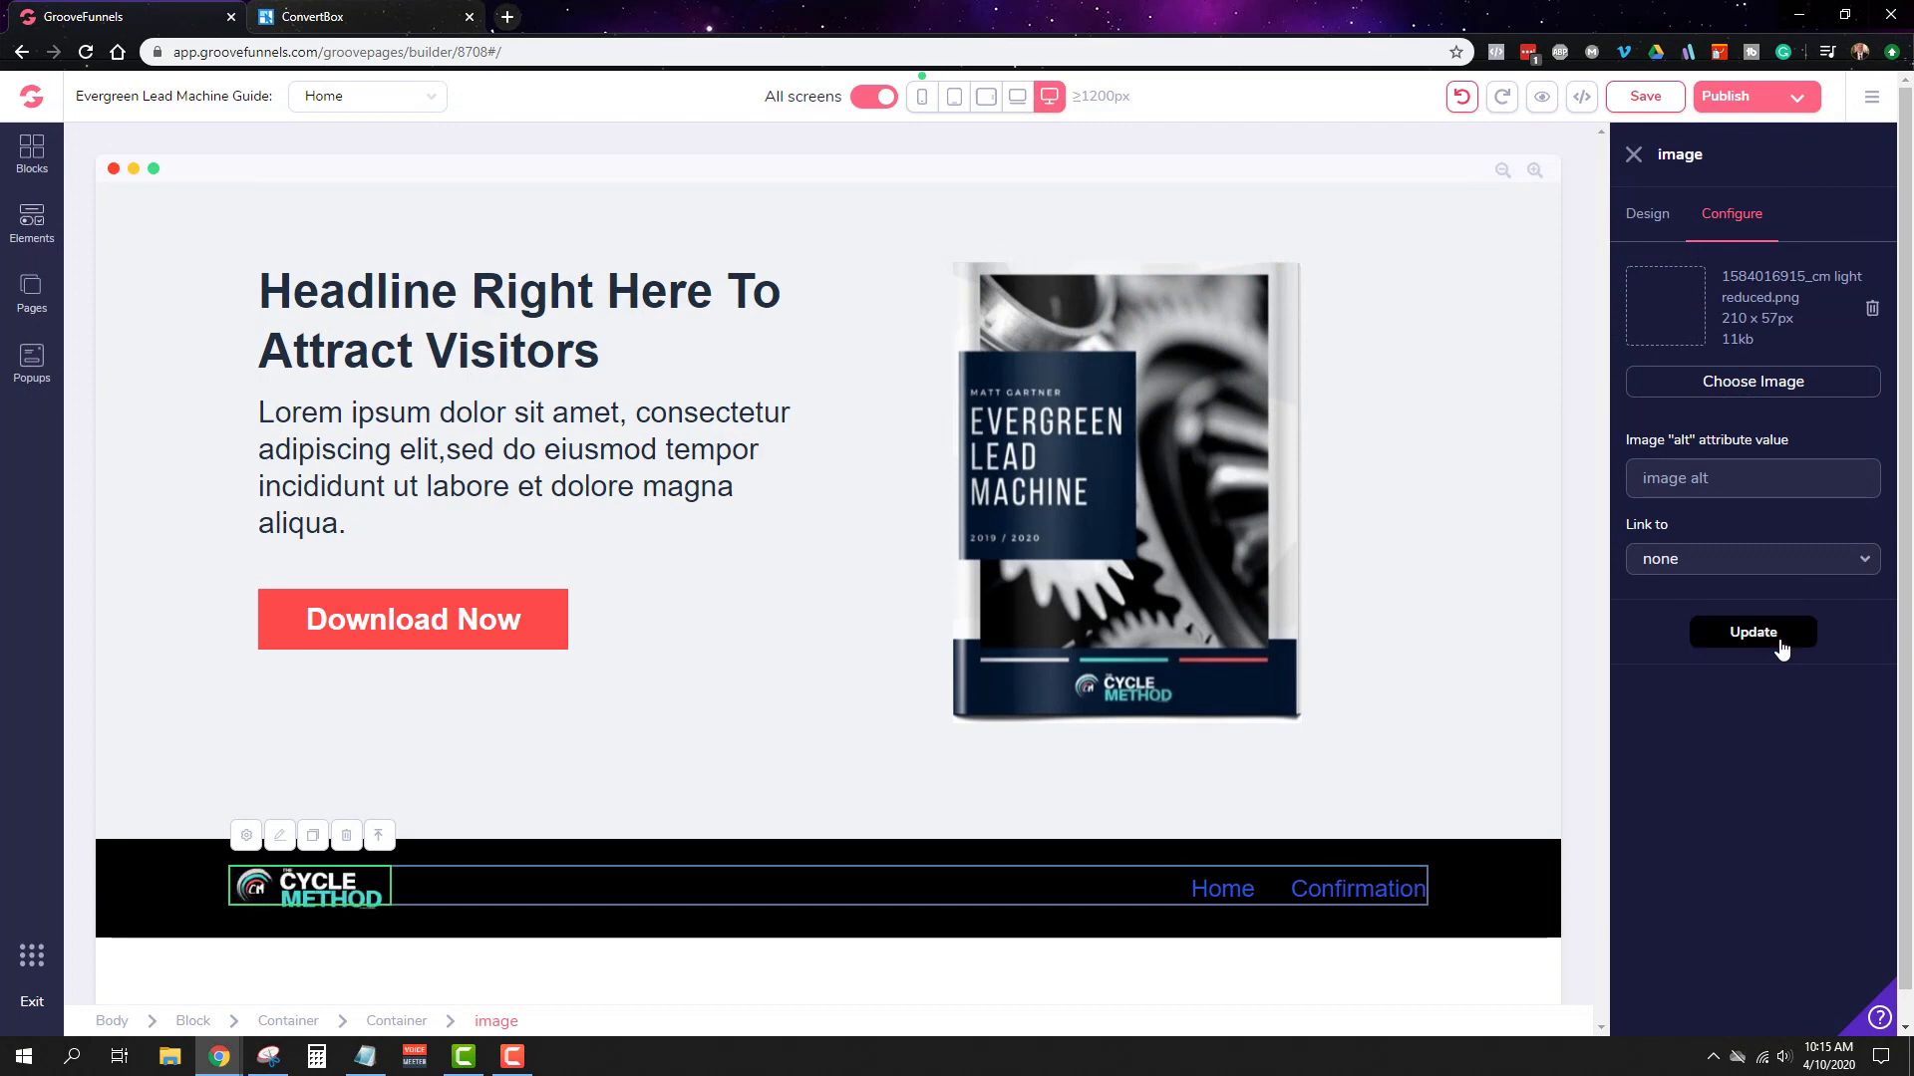
- Give the bottom bar block a dark navy #001730 background colour
{"action": "left_click", "coordinate": [1514, 897]}
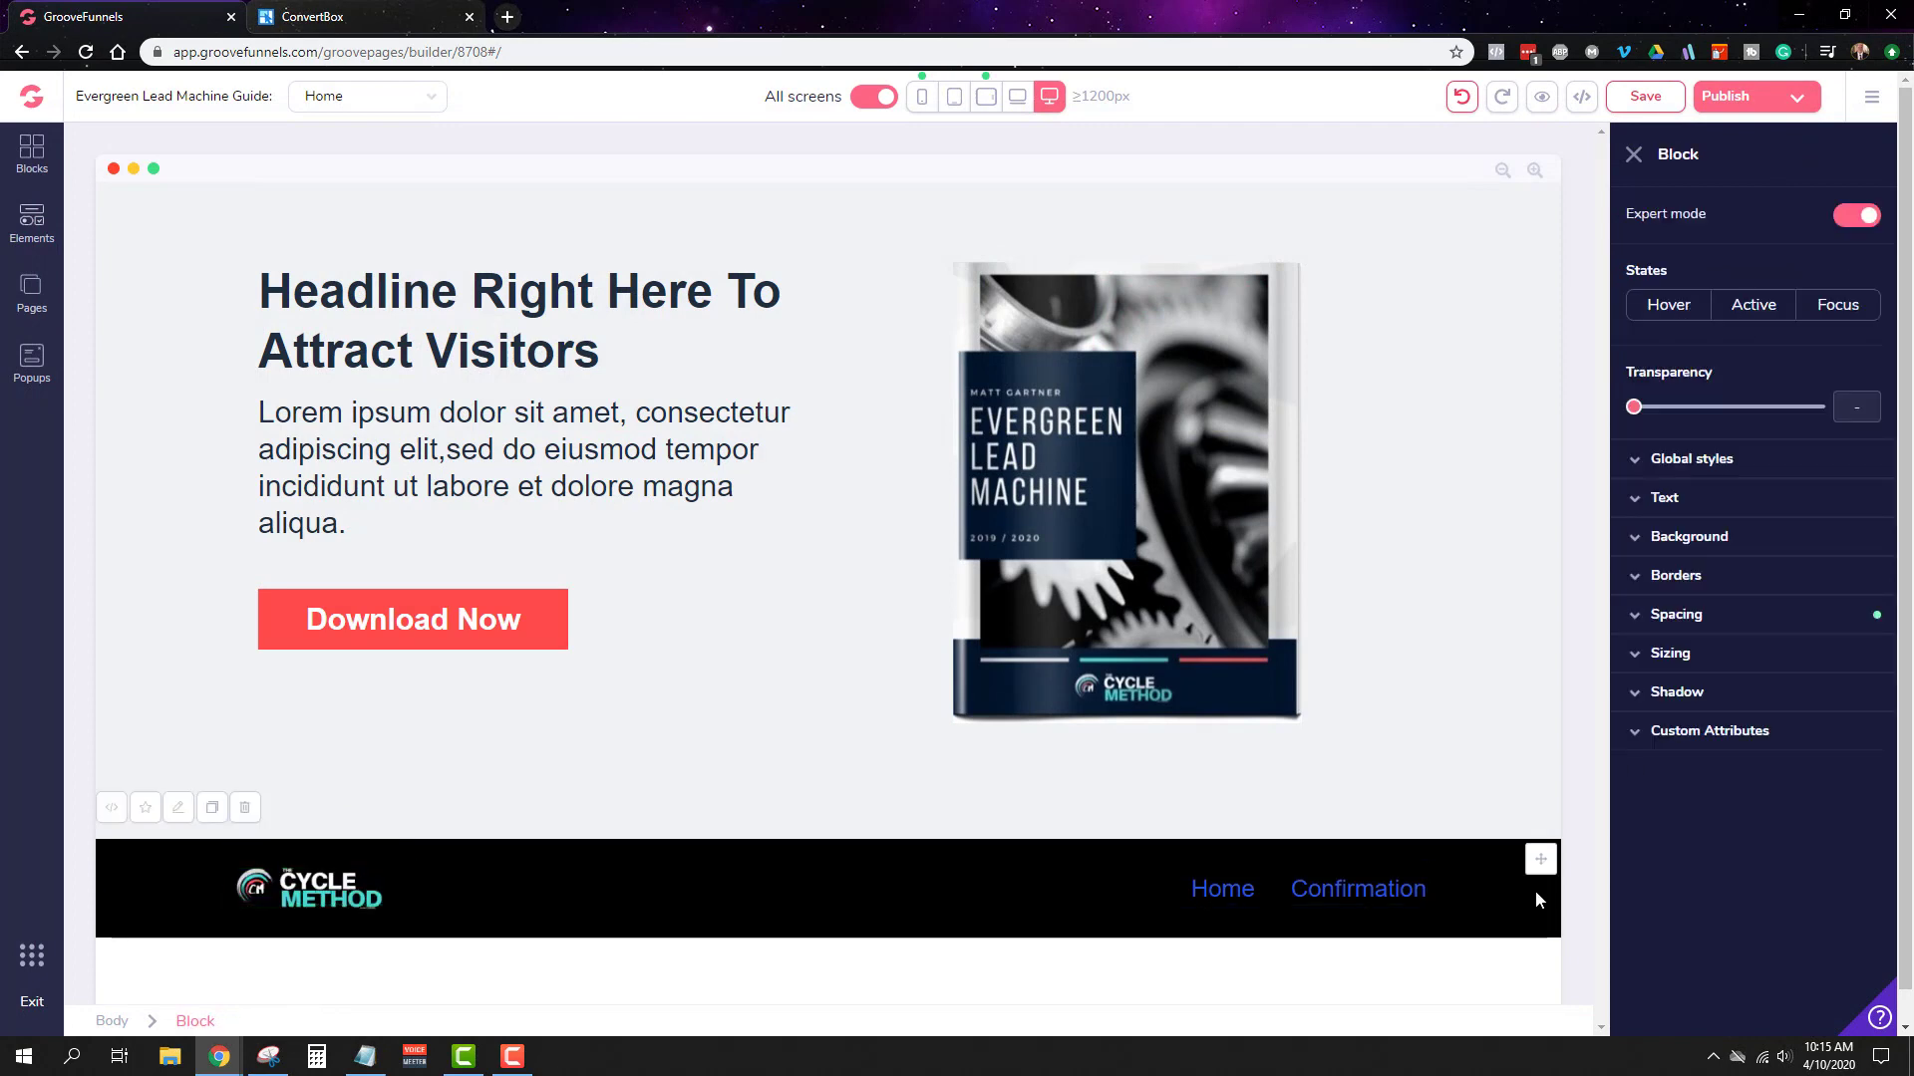
{"action": "left_click", "coordinate": [1700, 548]}
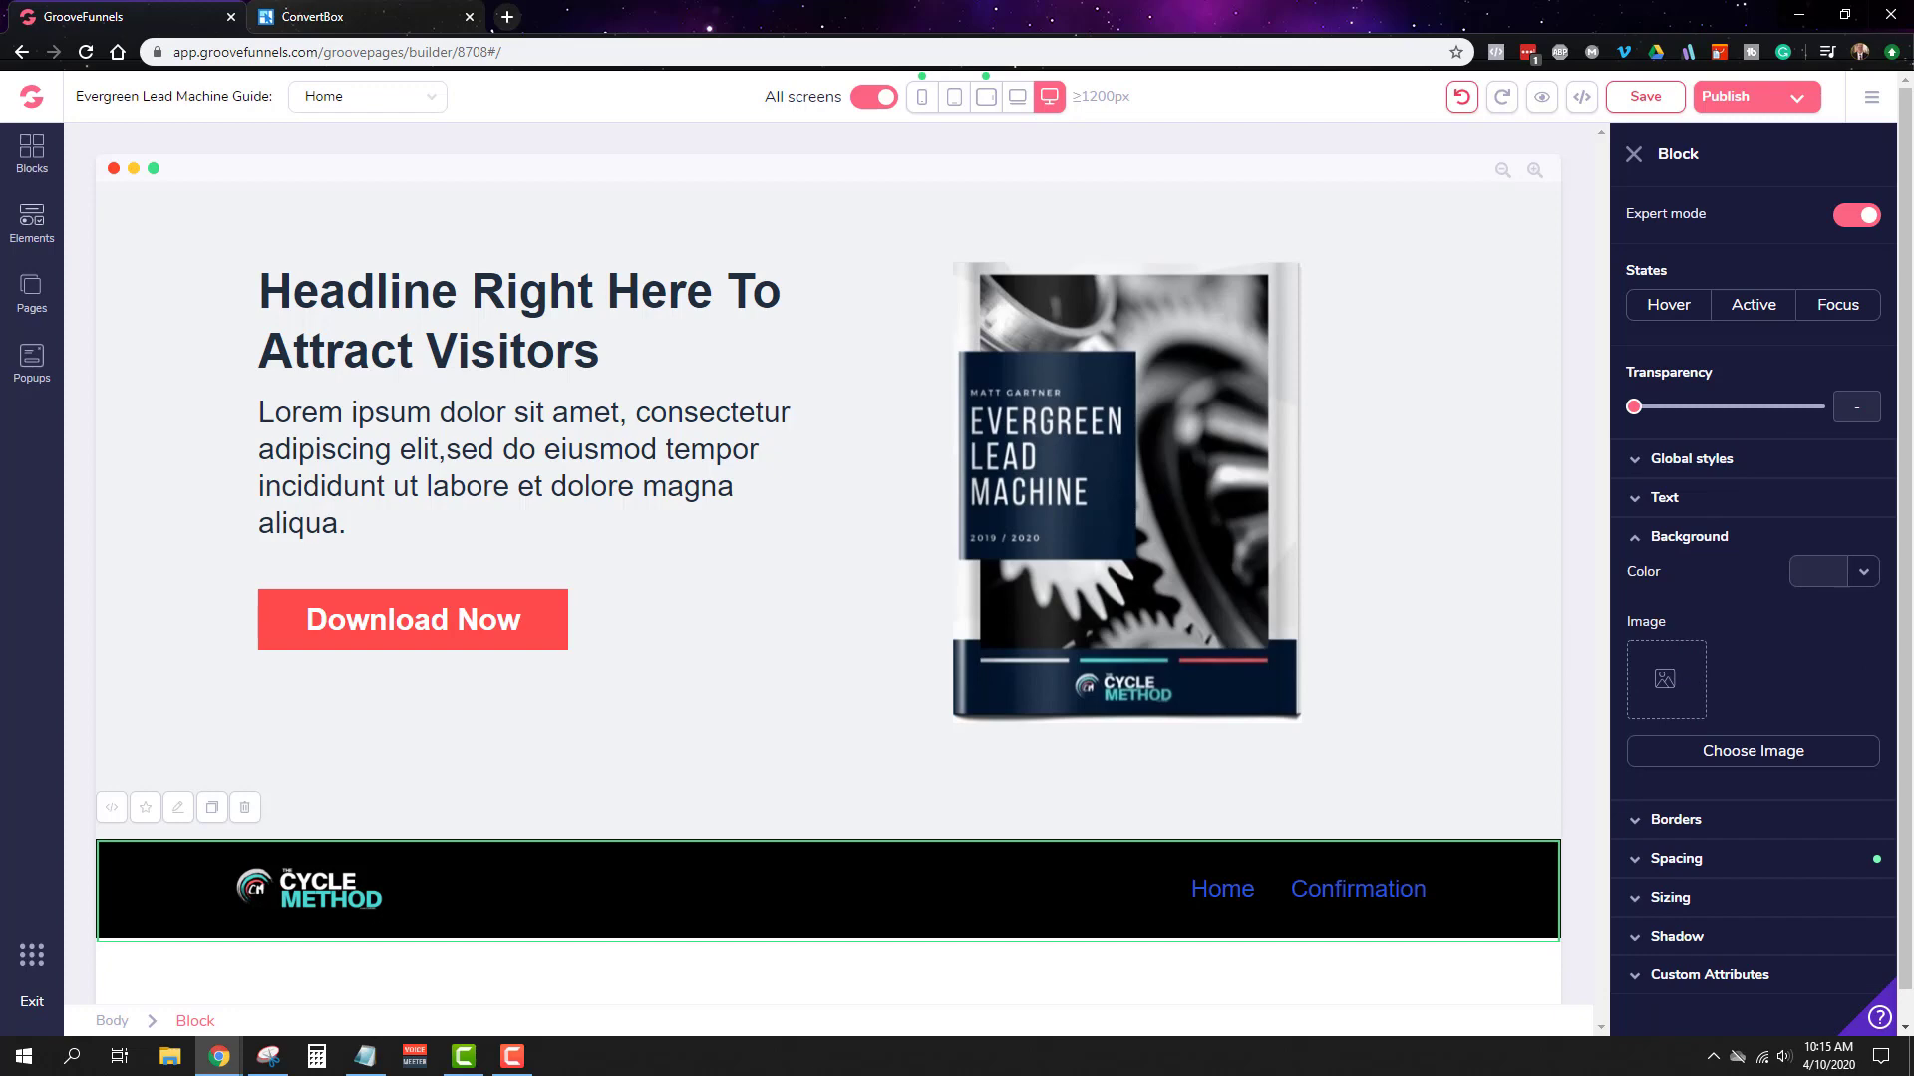
{"action": "left_click", "coordinate": [1820, 570]}
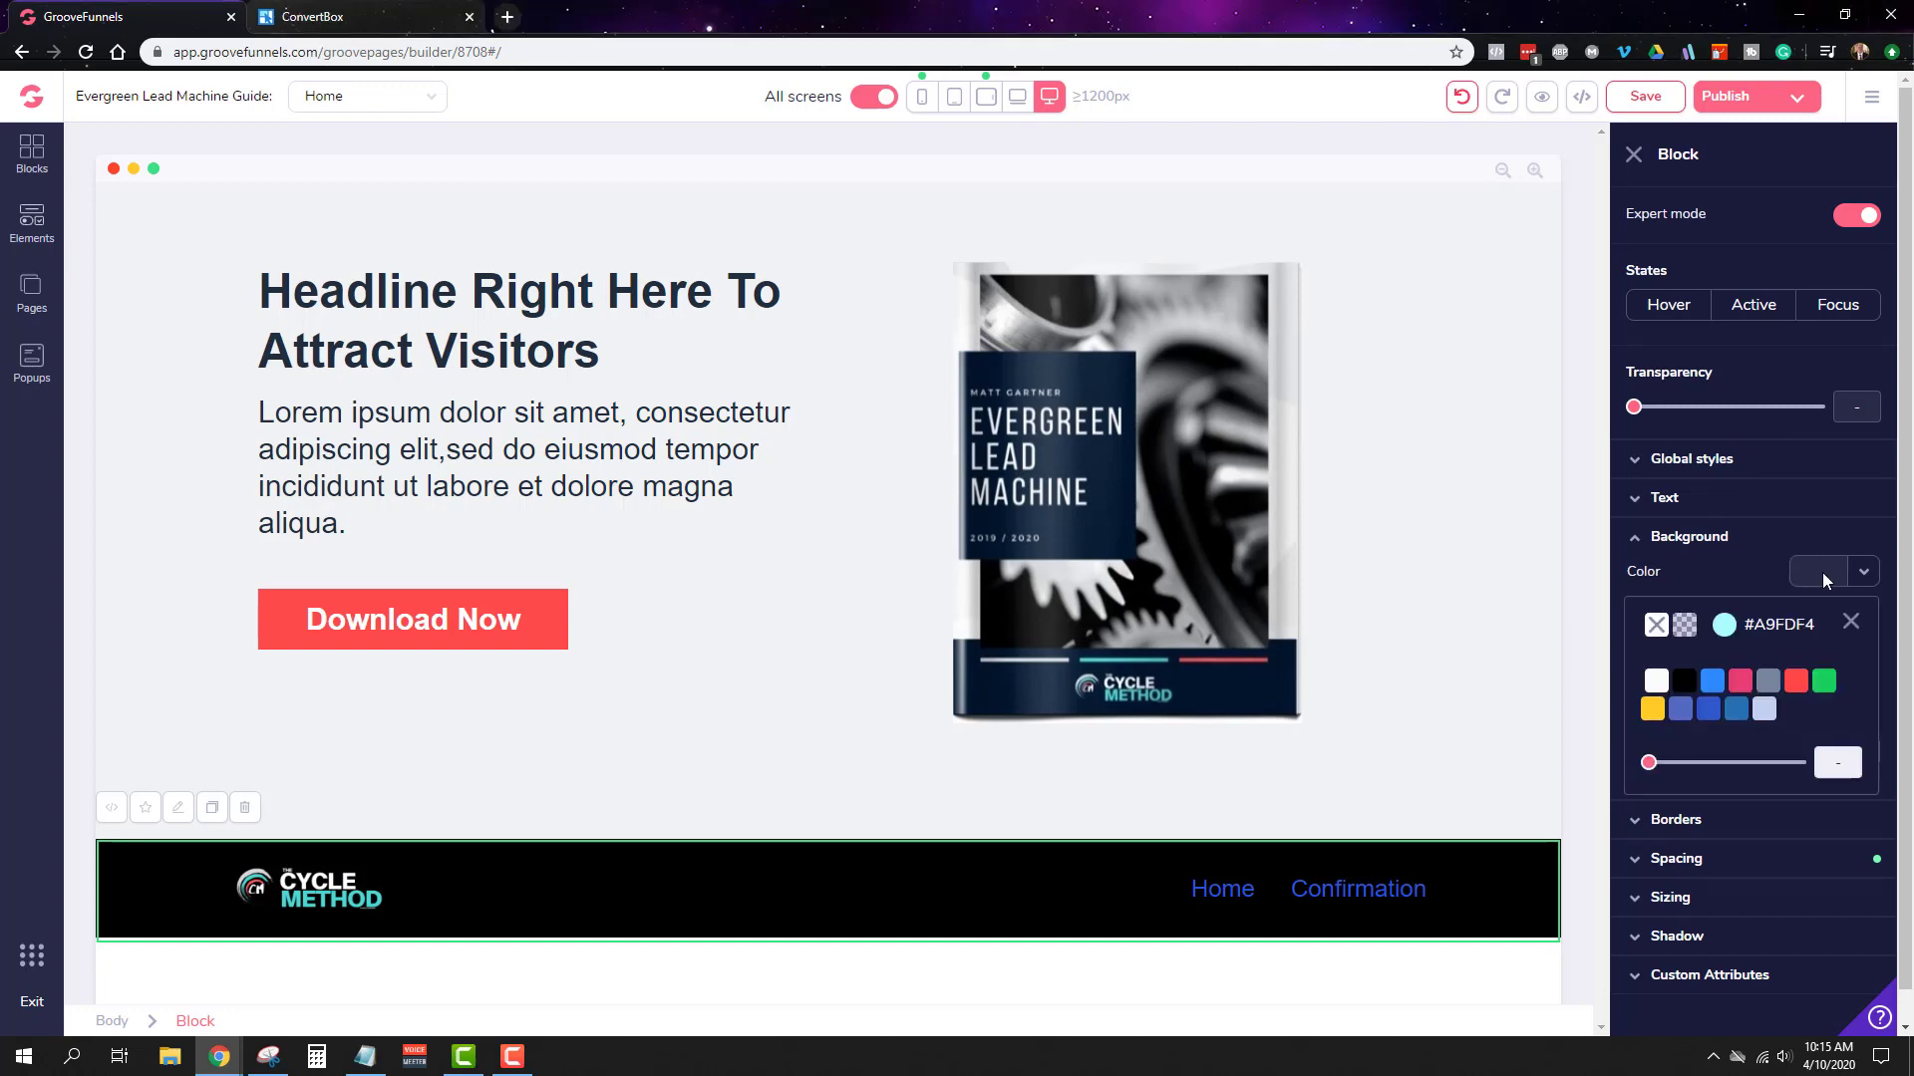
{"action": "left_click", "coordinate": [1724, 624]}
{"action": "double_click", "coordinate": [1717, 899]}
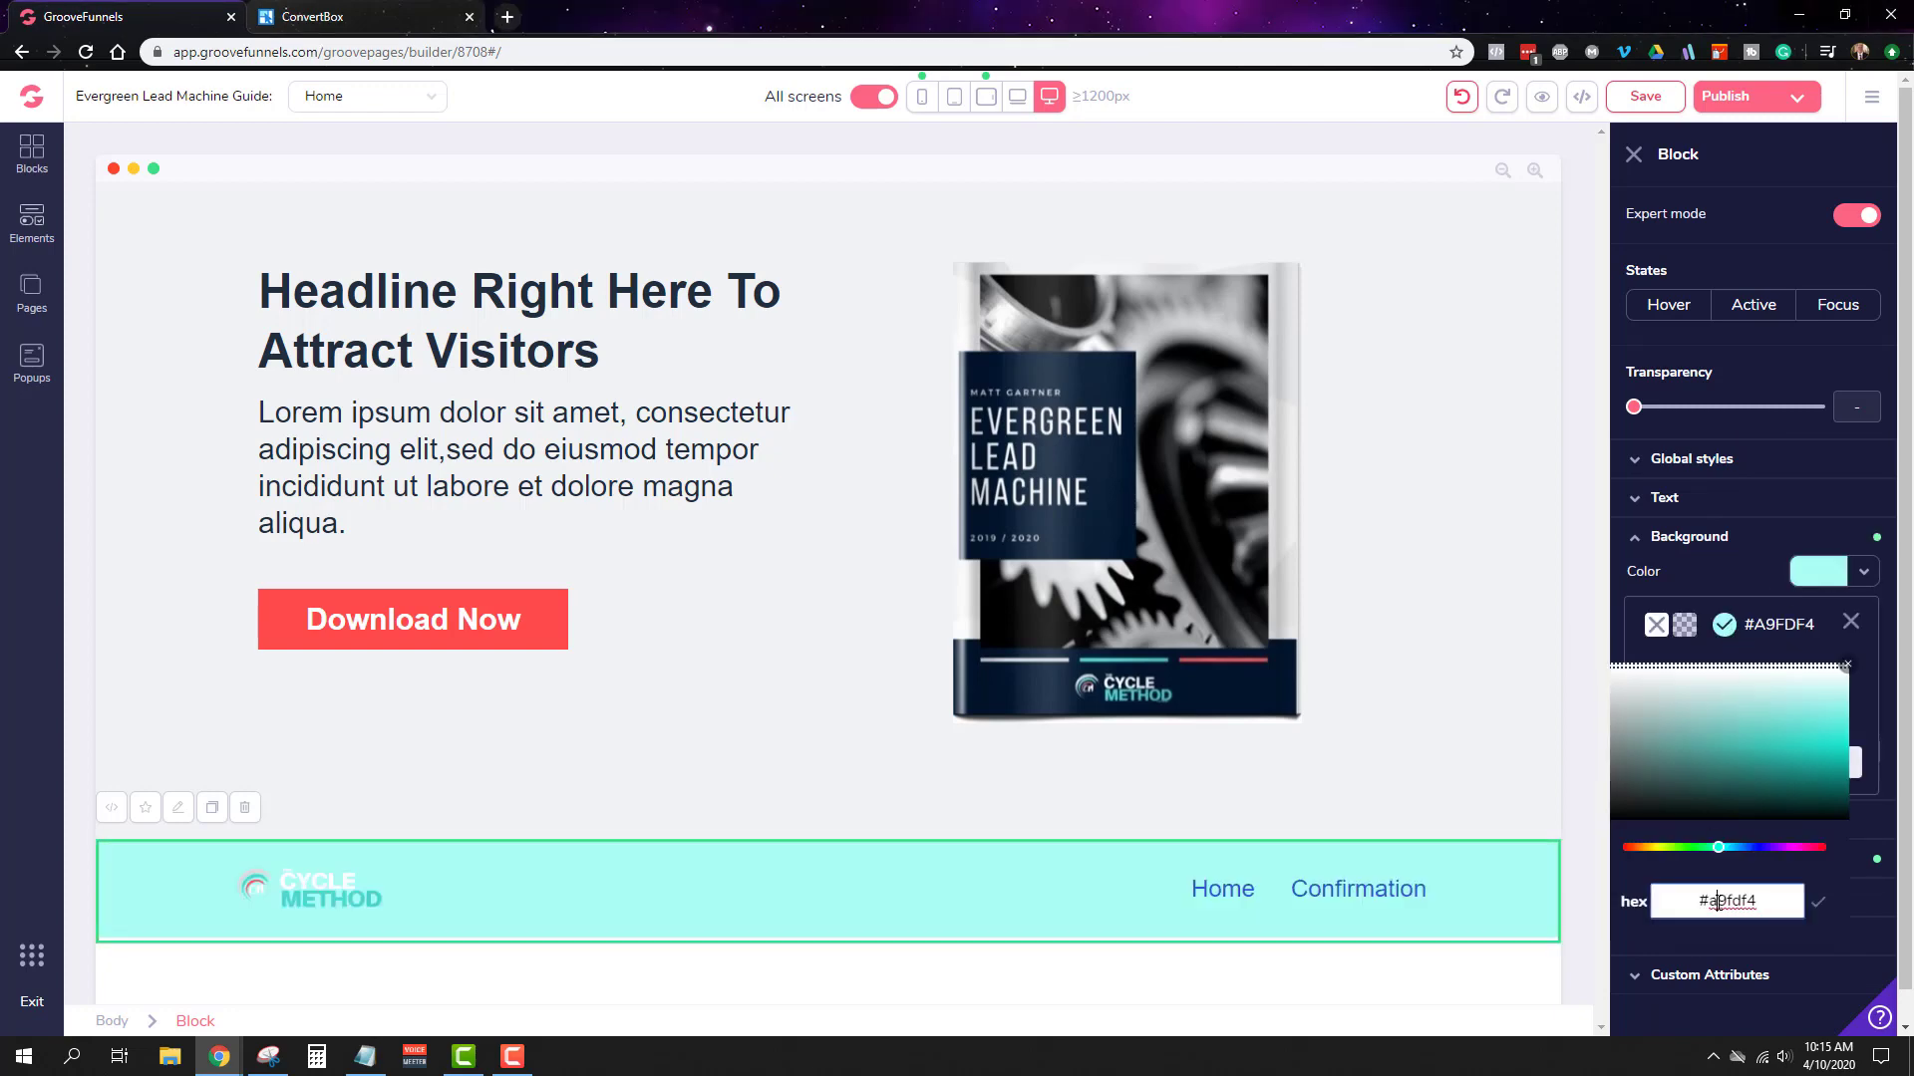
{"action": "type", "text": "001730"}
{"action": "left_click", "coordinate": [1816, 909]}
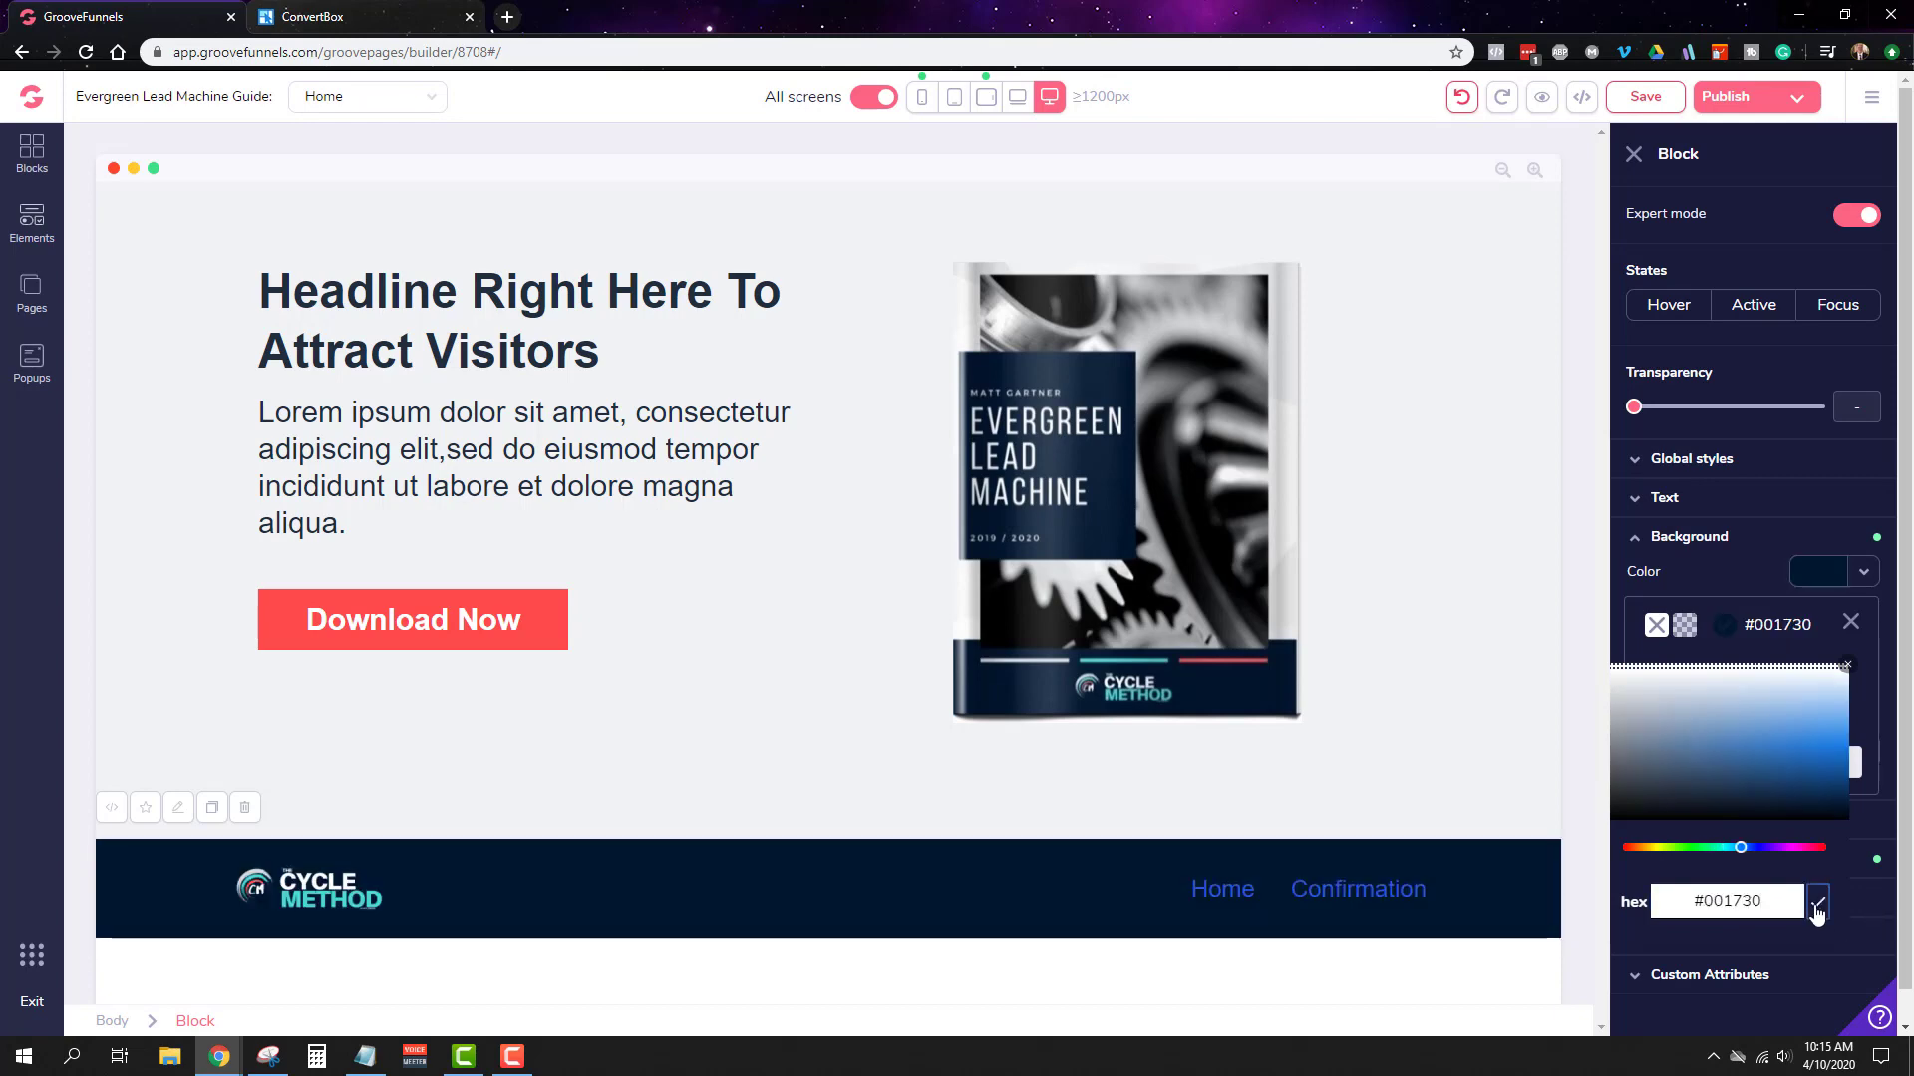
{"action": "left_click", "coordinate": [1358, 888]}
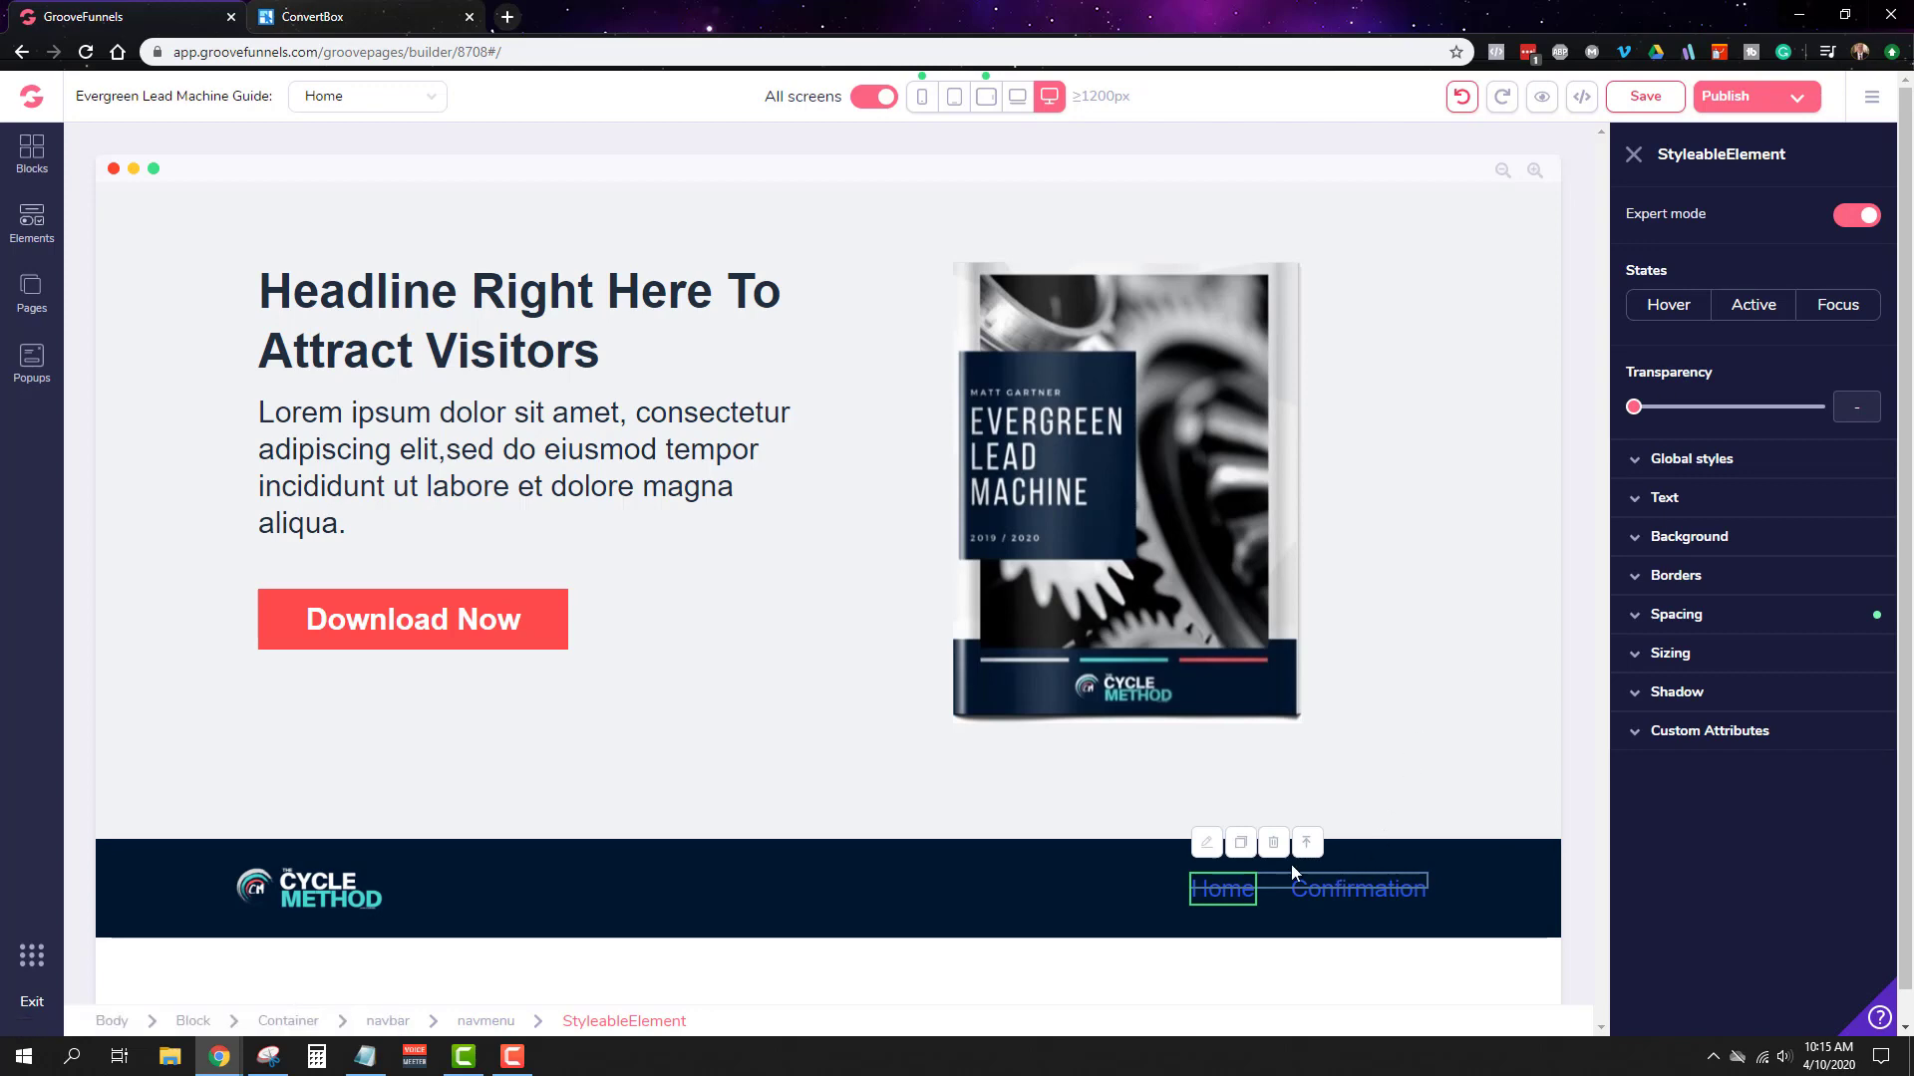
- Select the bottom bar's menu and its Home link, reviewing the link's text styling
{"action": "left_click", "coordinate": [1226, 903]}
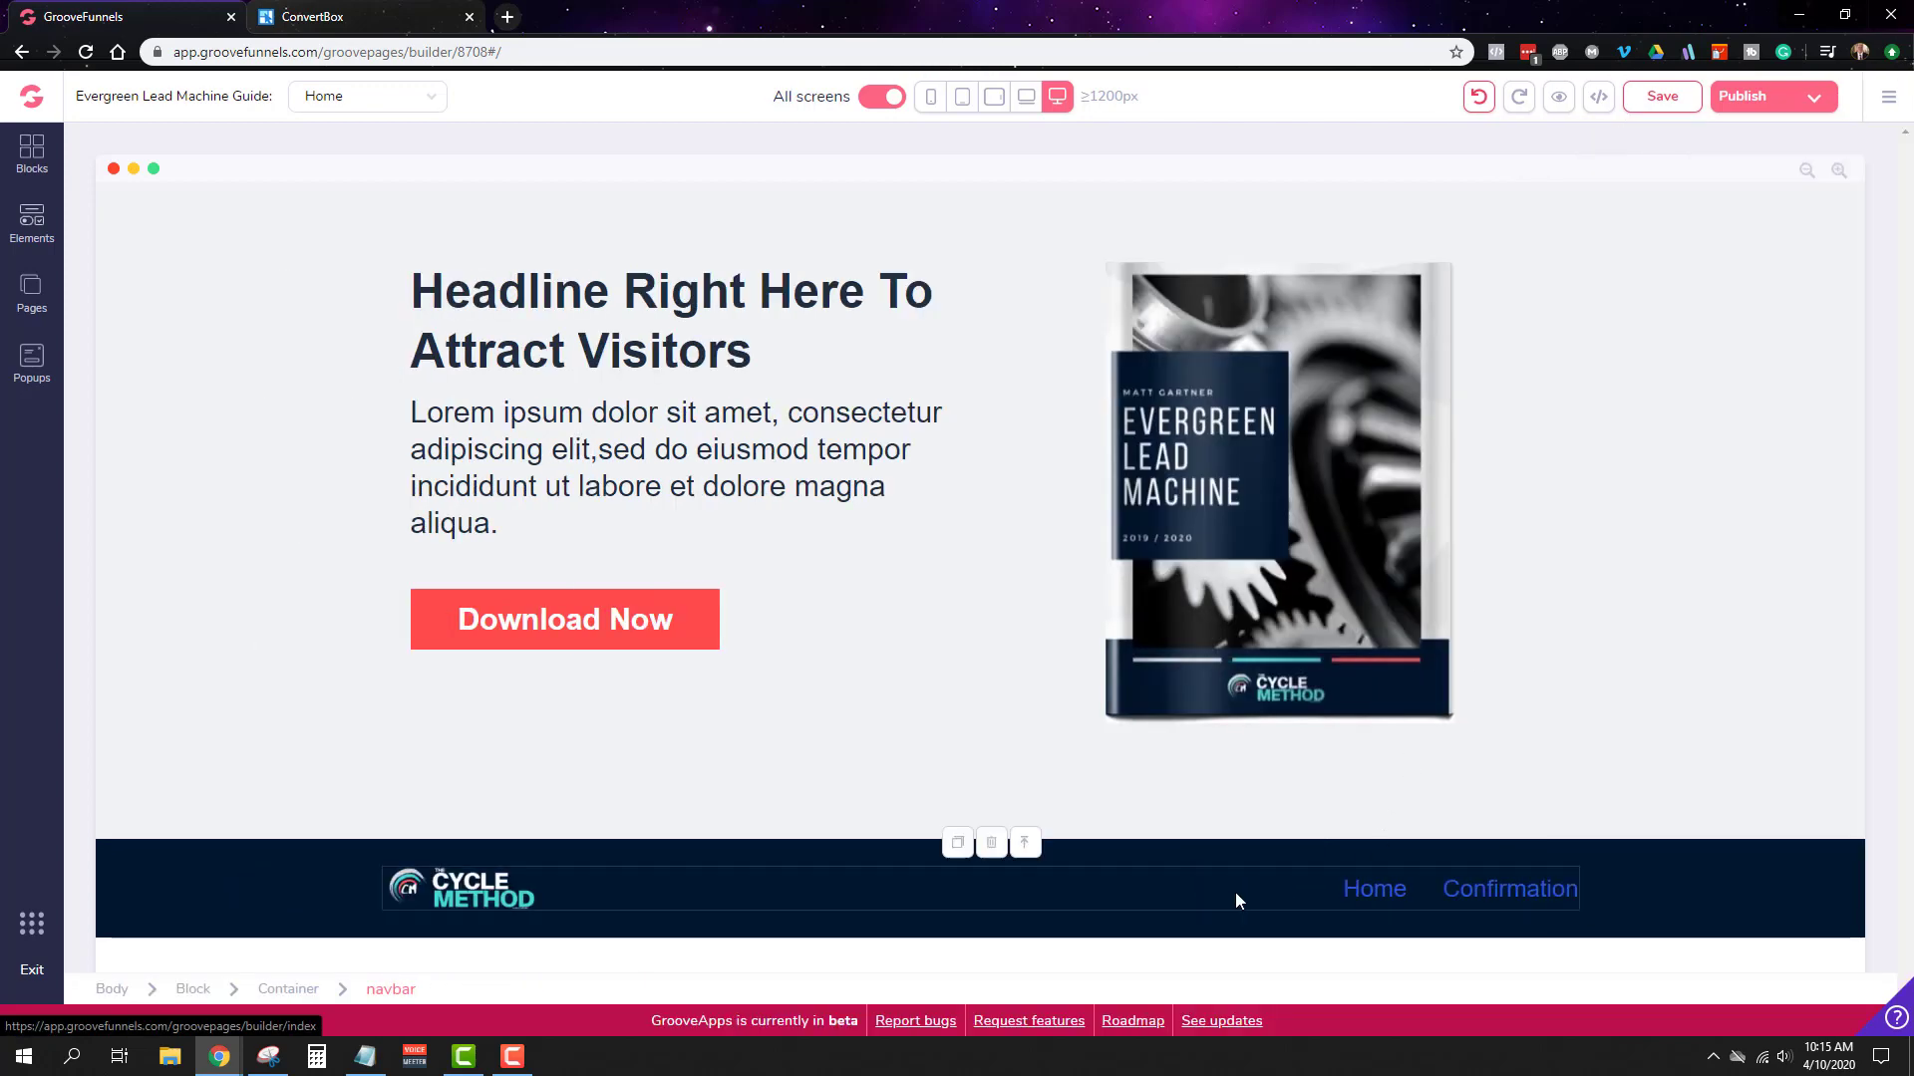
{"action": "left_click", "coordinate": [1373, 890]}
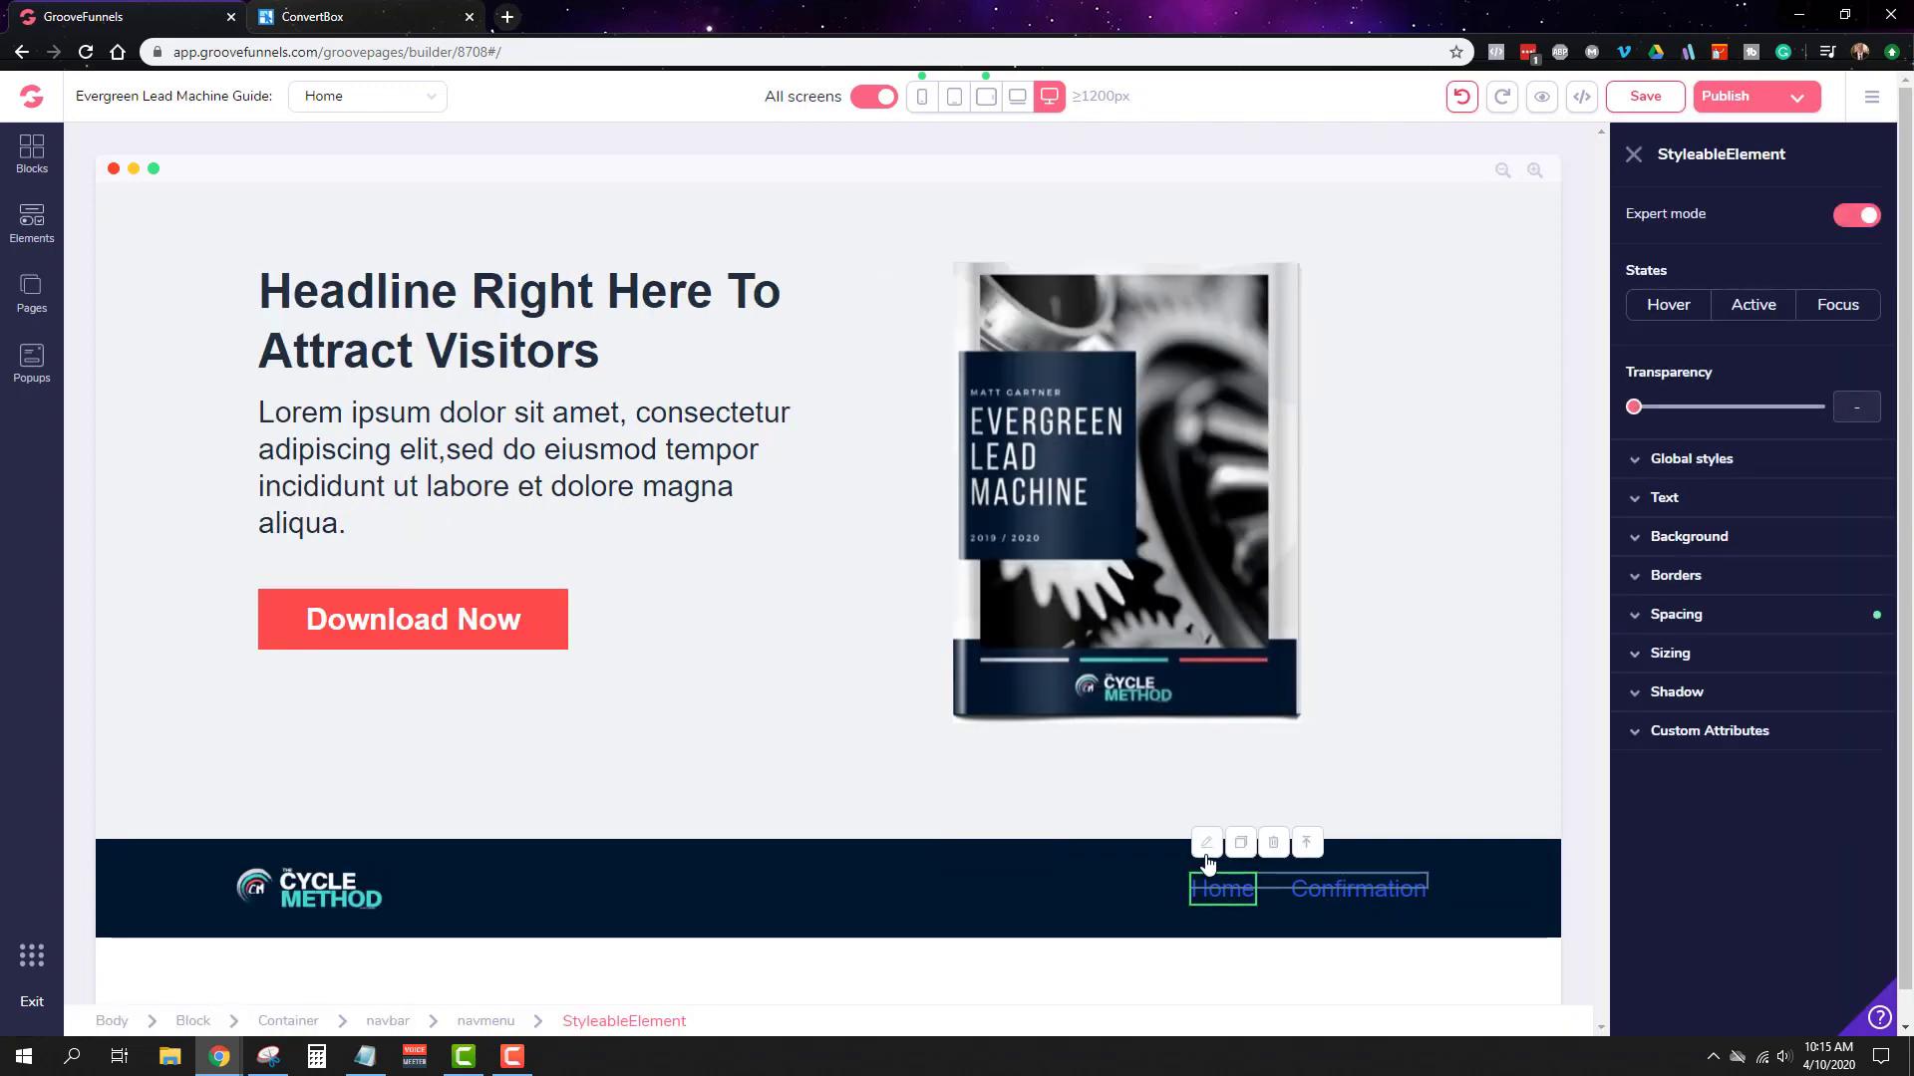
{"action": "left_click", "coordinate": [1679, 502]}
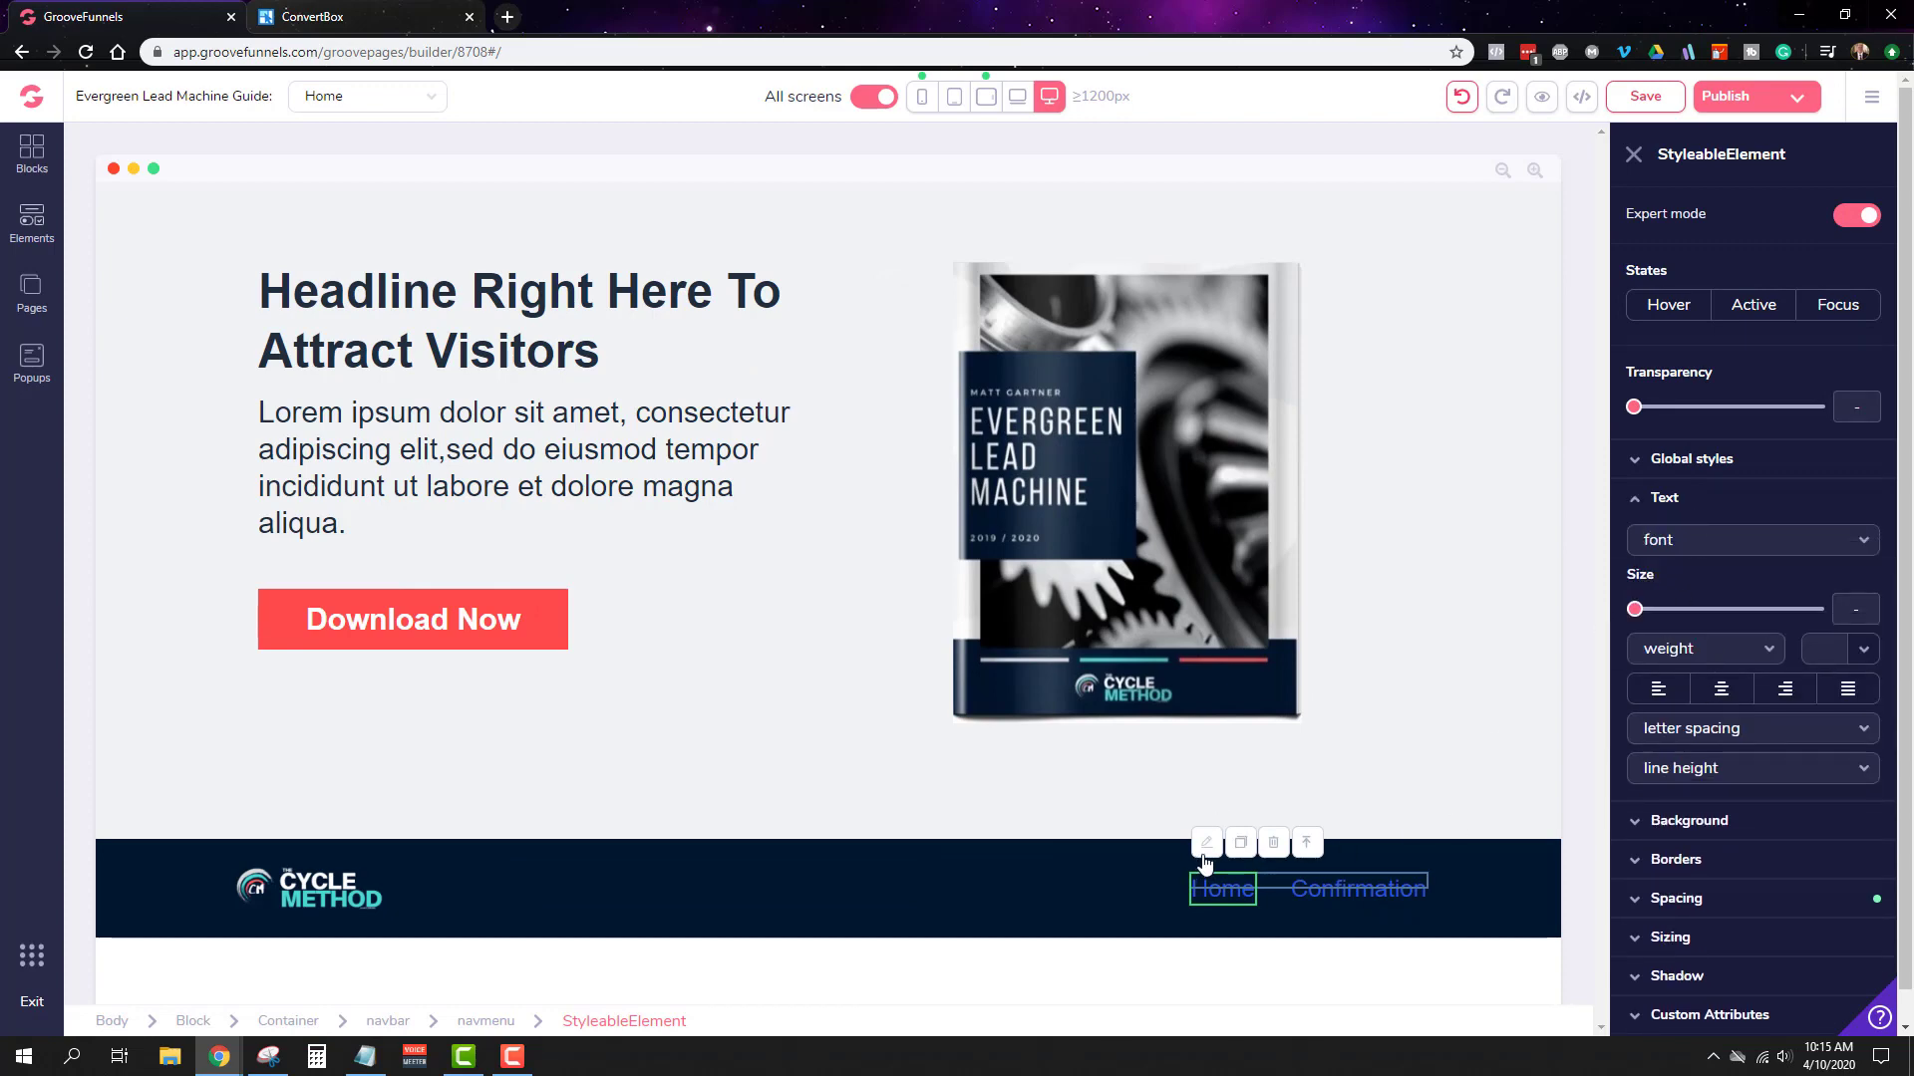
{"action": "scroll", "coordinate": [1766, 588], "scroll_direction": "down", "scroll_amount": 1}
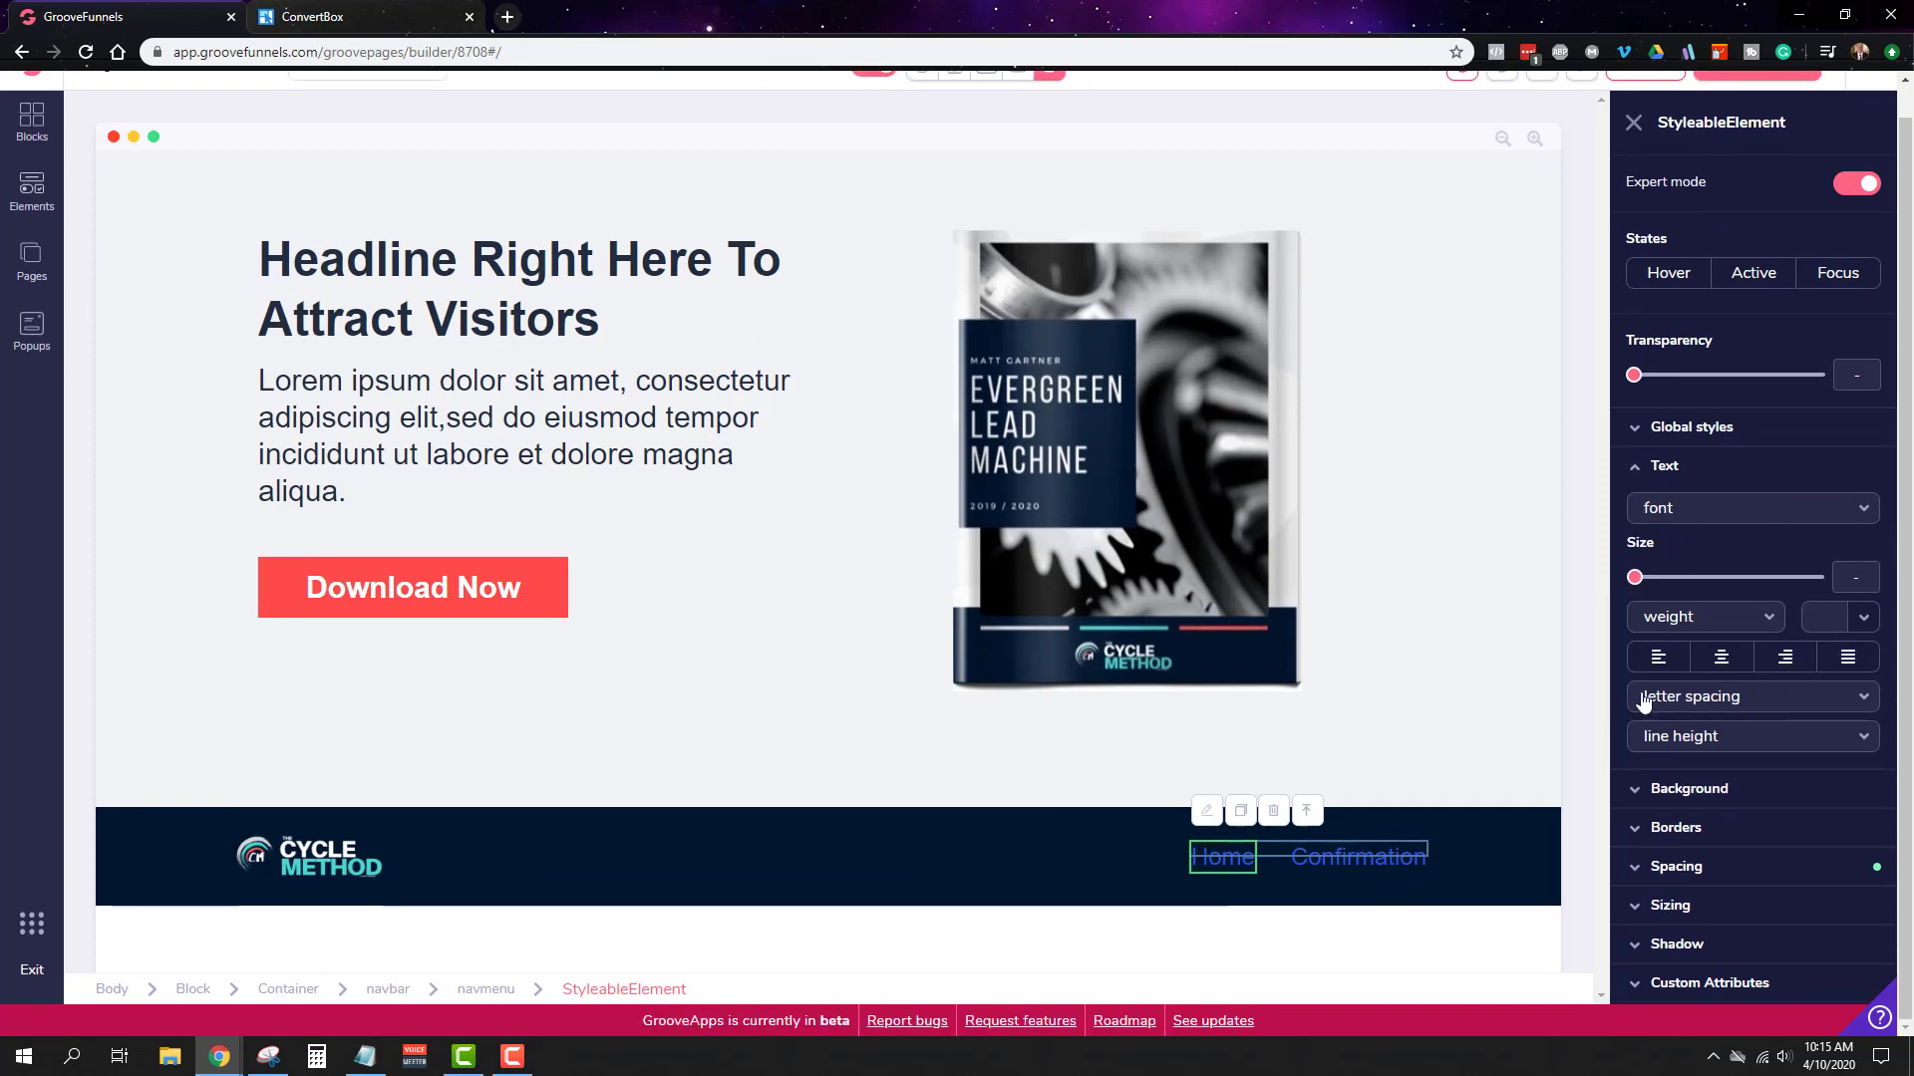
{"action": "left_click", "coordinate": [1224, 857]}
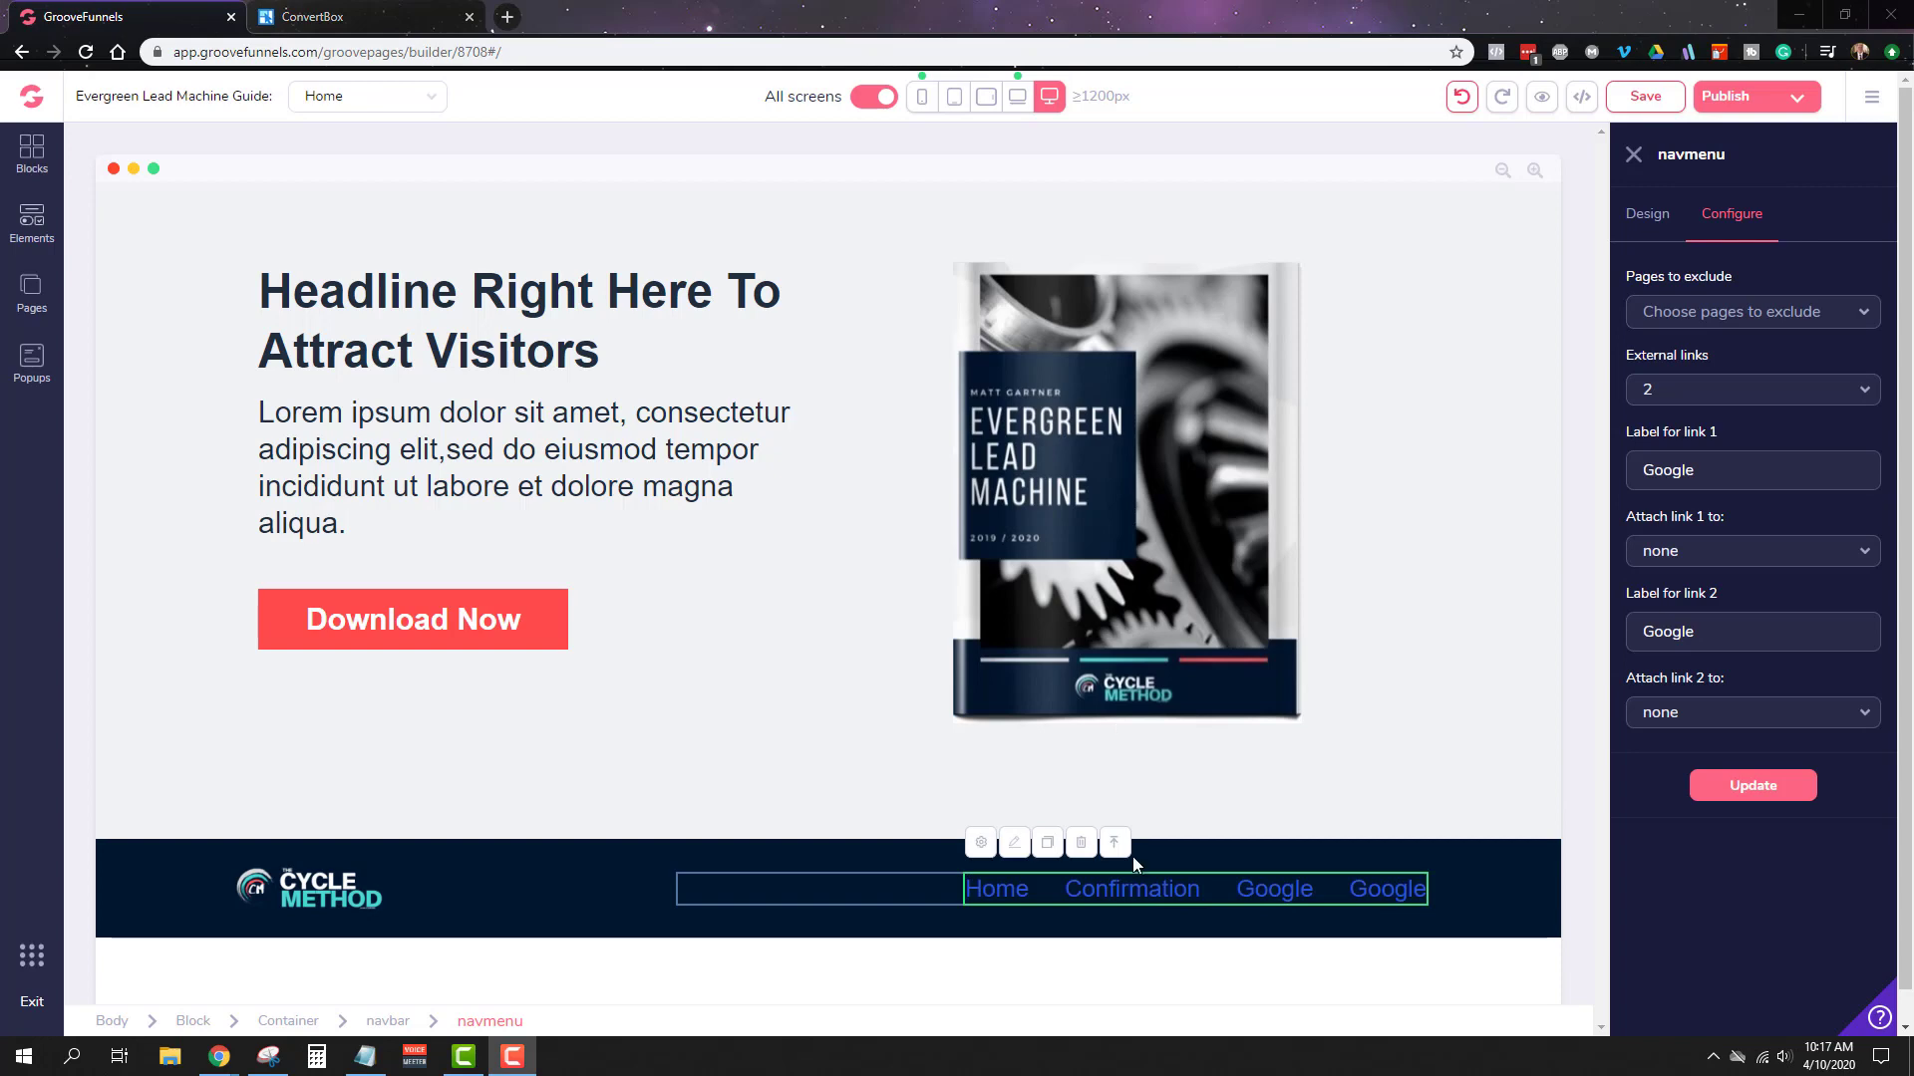
- Select the bottom bar's navigation menu and bring up its link settings
{"action": "left_click", "coordinate": [994, 899]}
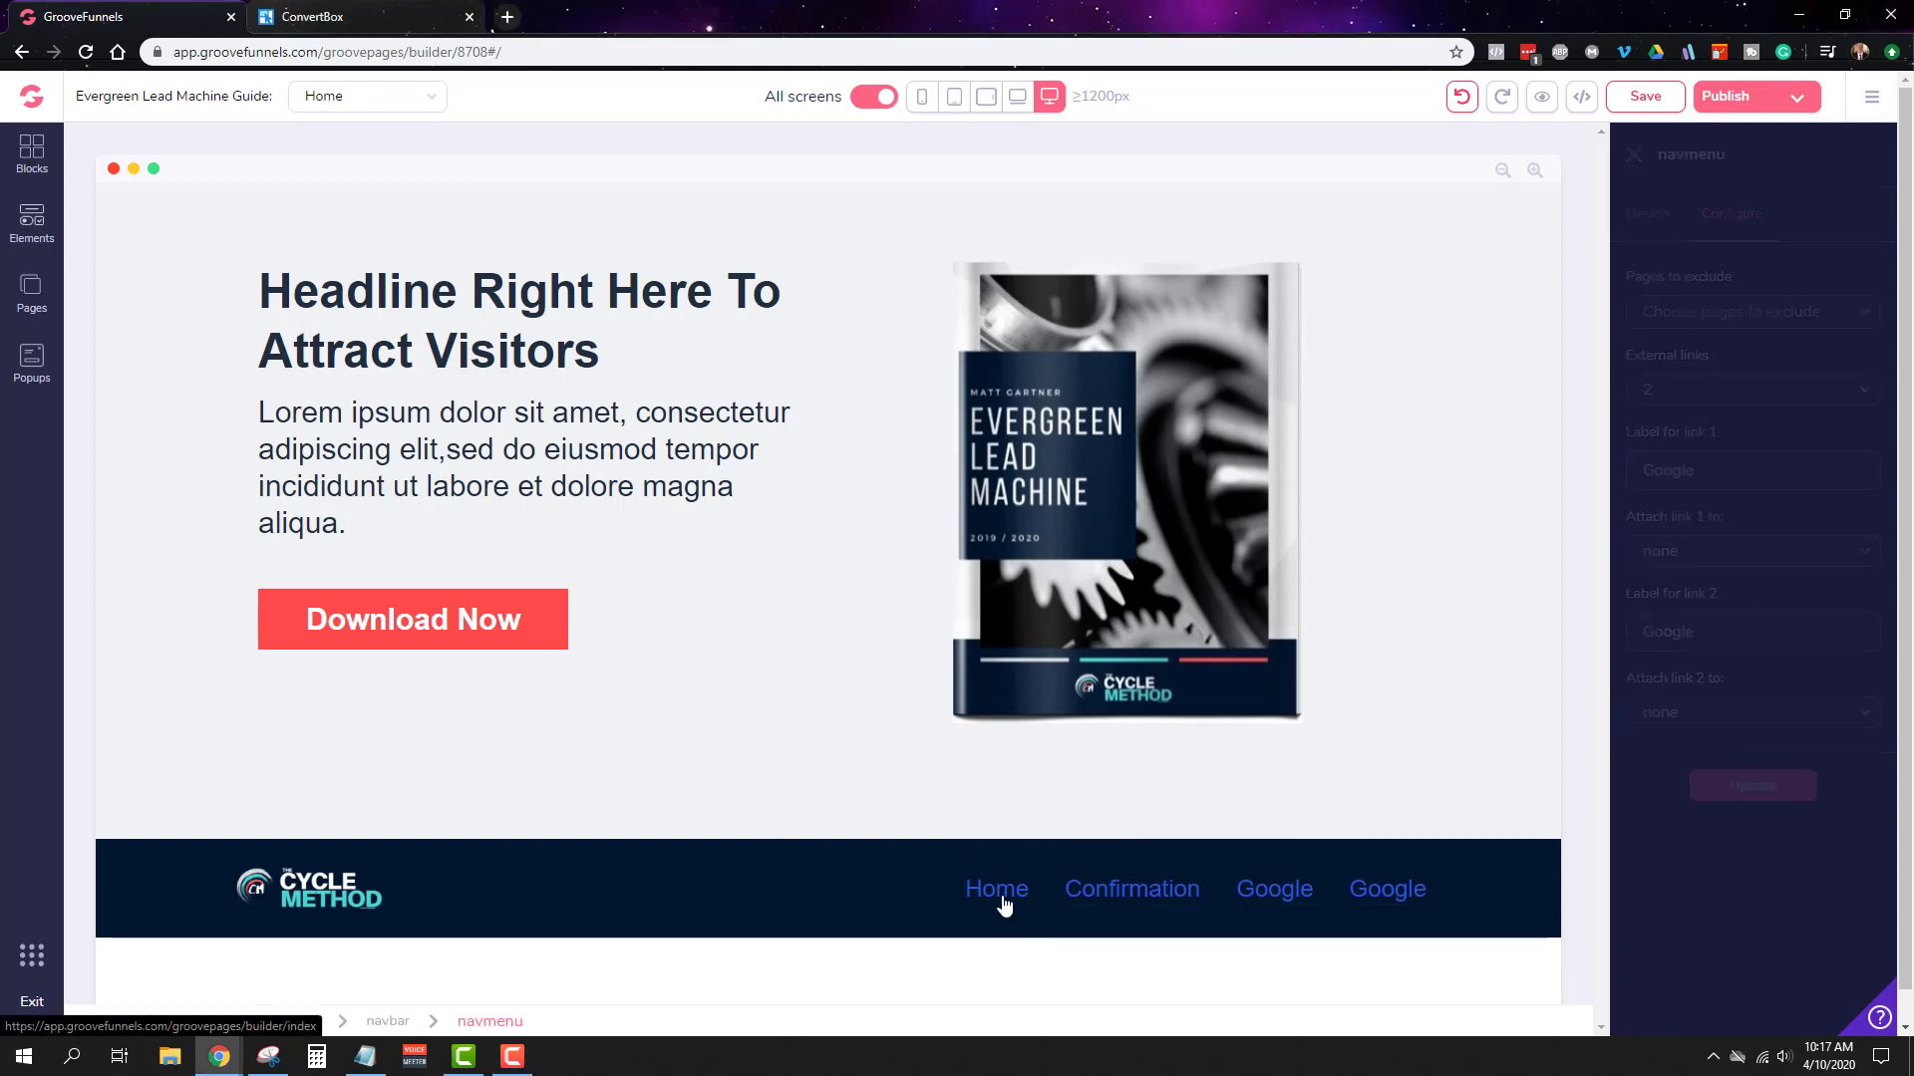
{"action": "left_click", "coordinate": [1161, 895]}
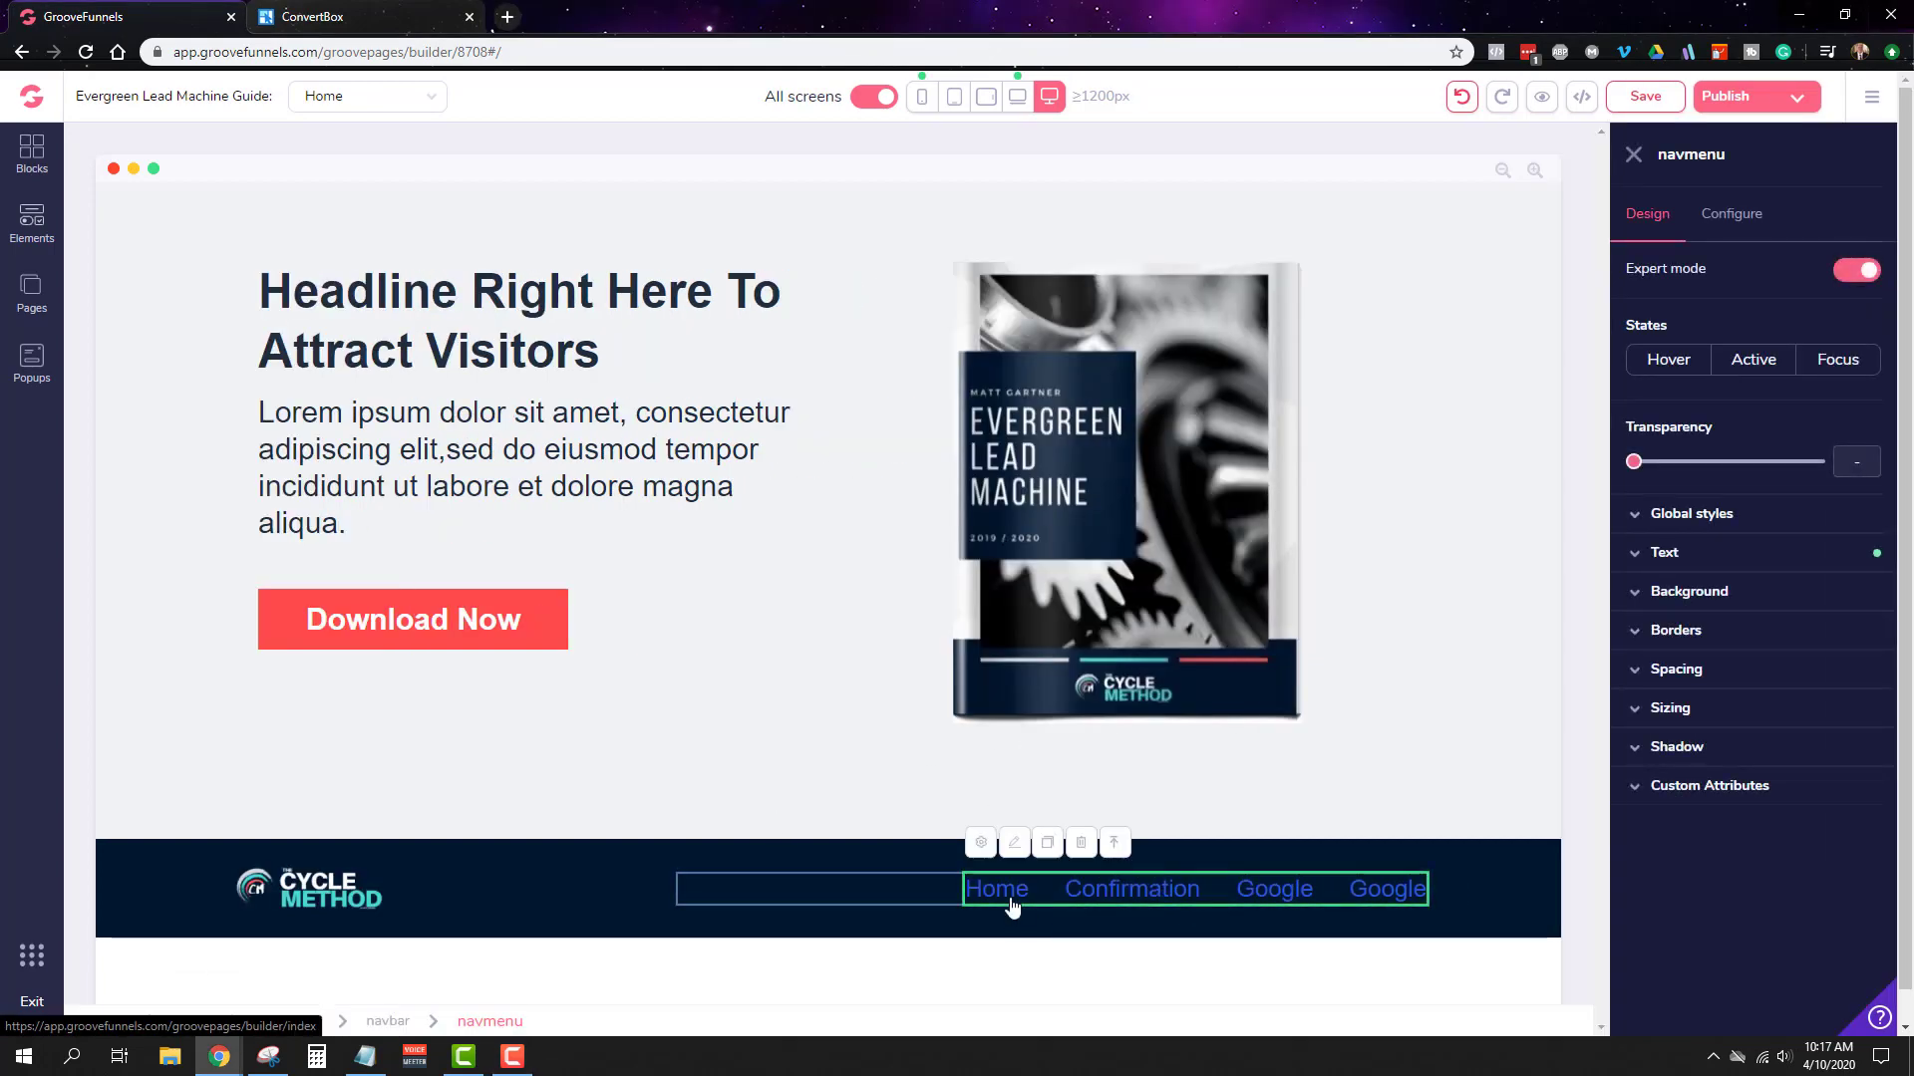
{"action": "left_click", "coordinate": [1009, 901]}
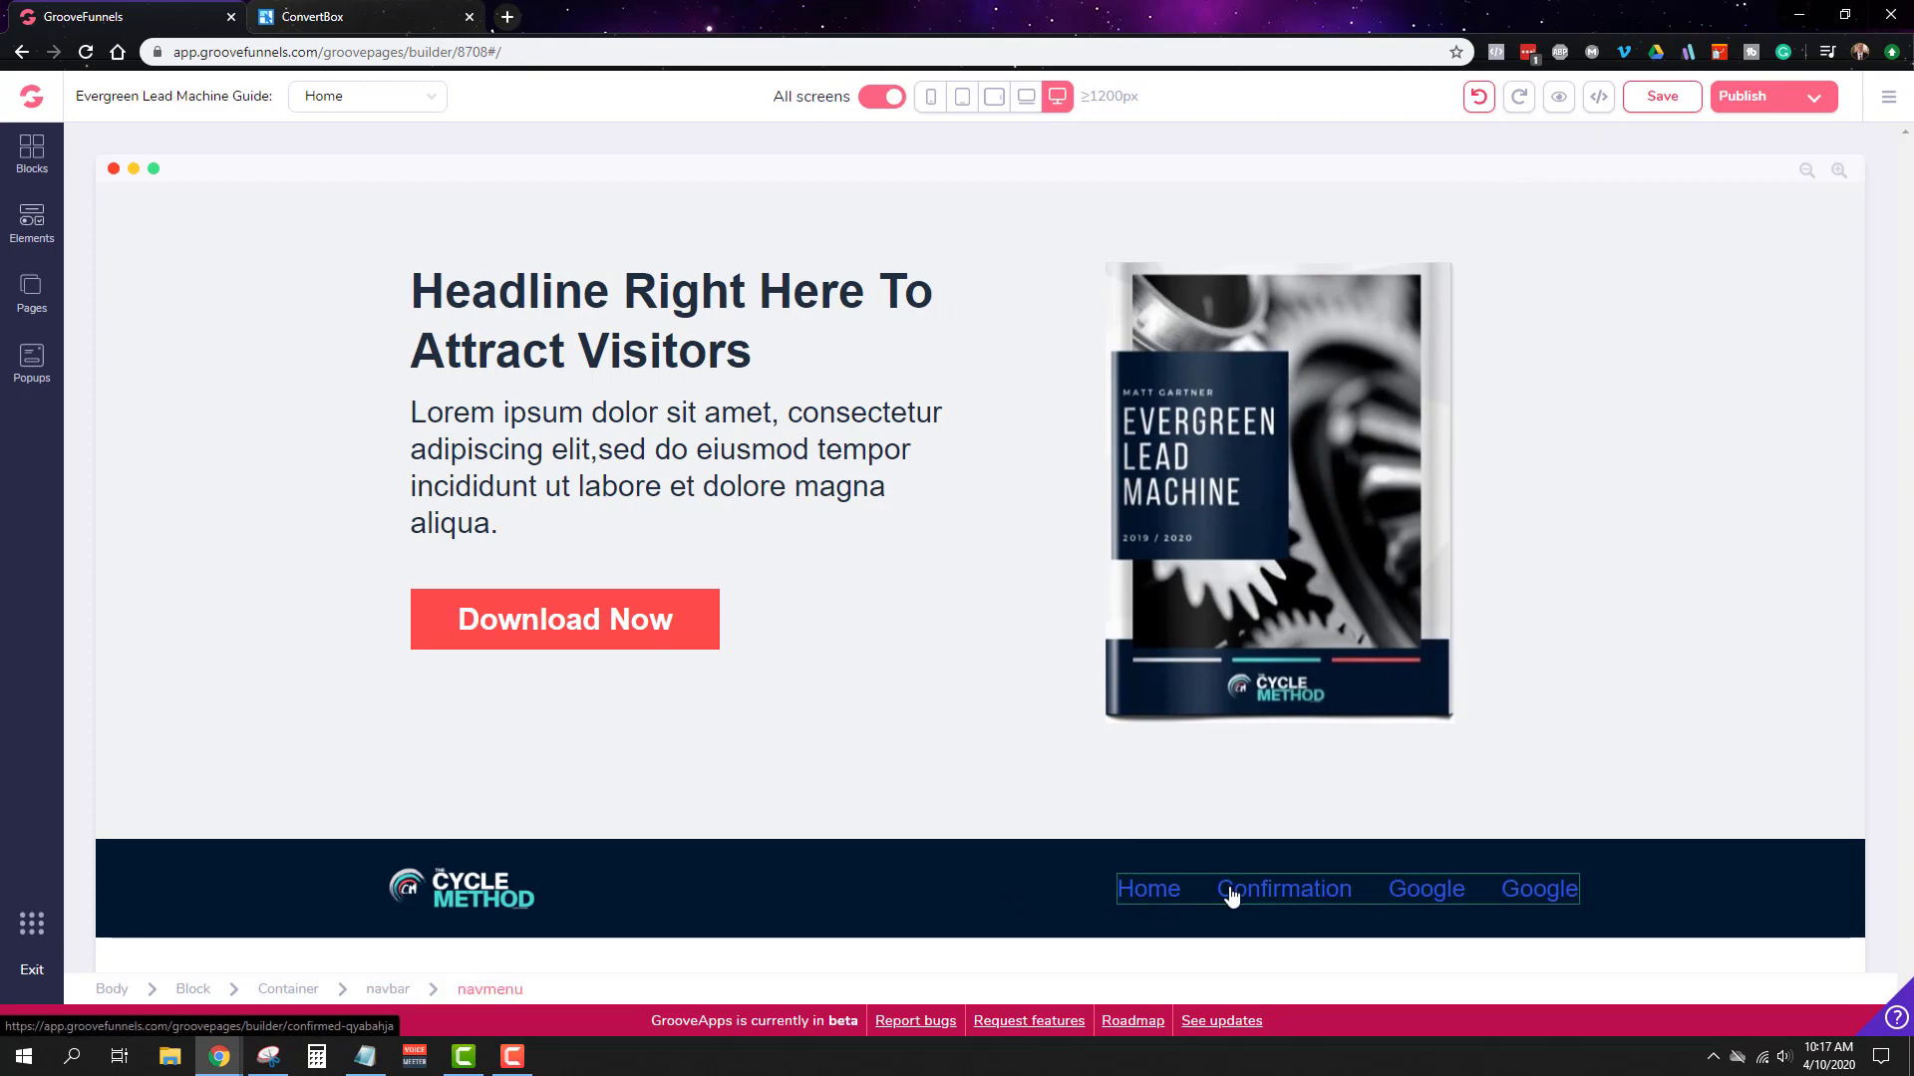
{"action": "left_click", "coordinate": [1174, 900]}
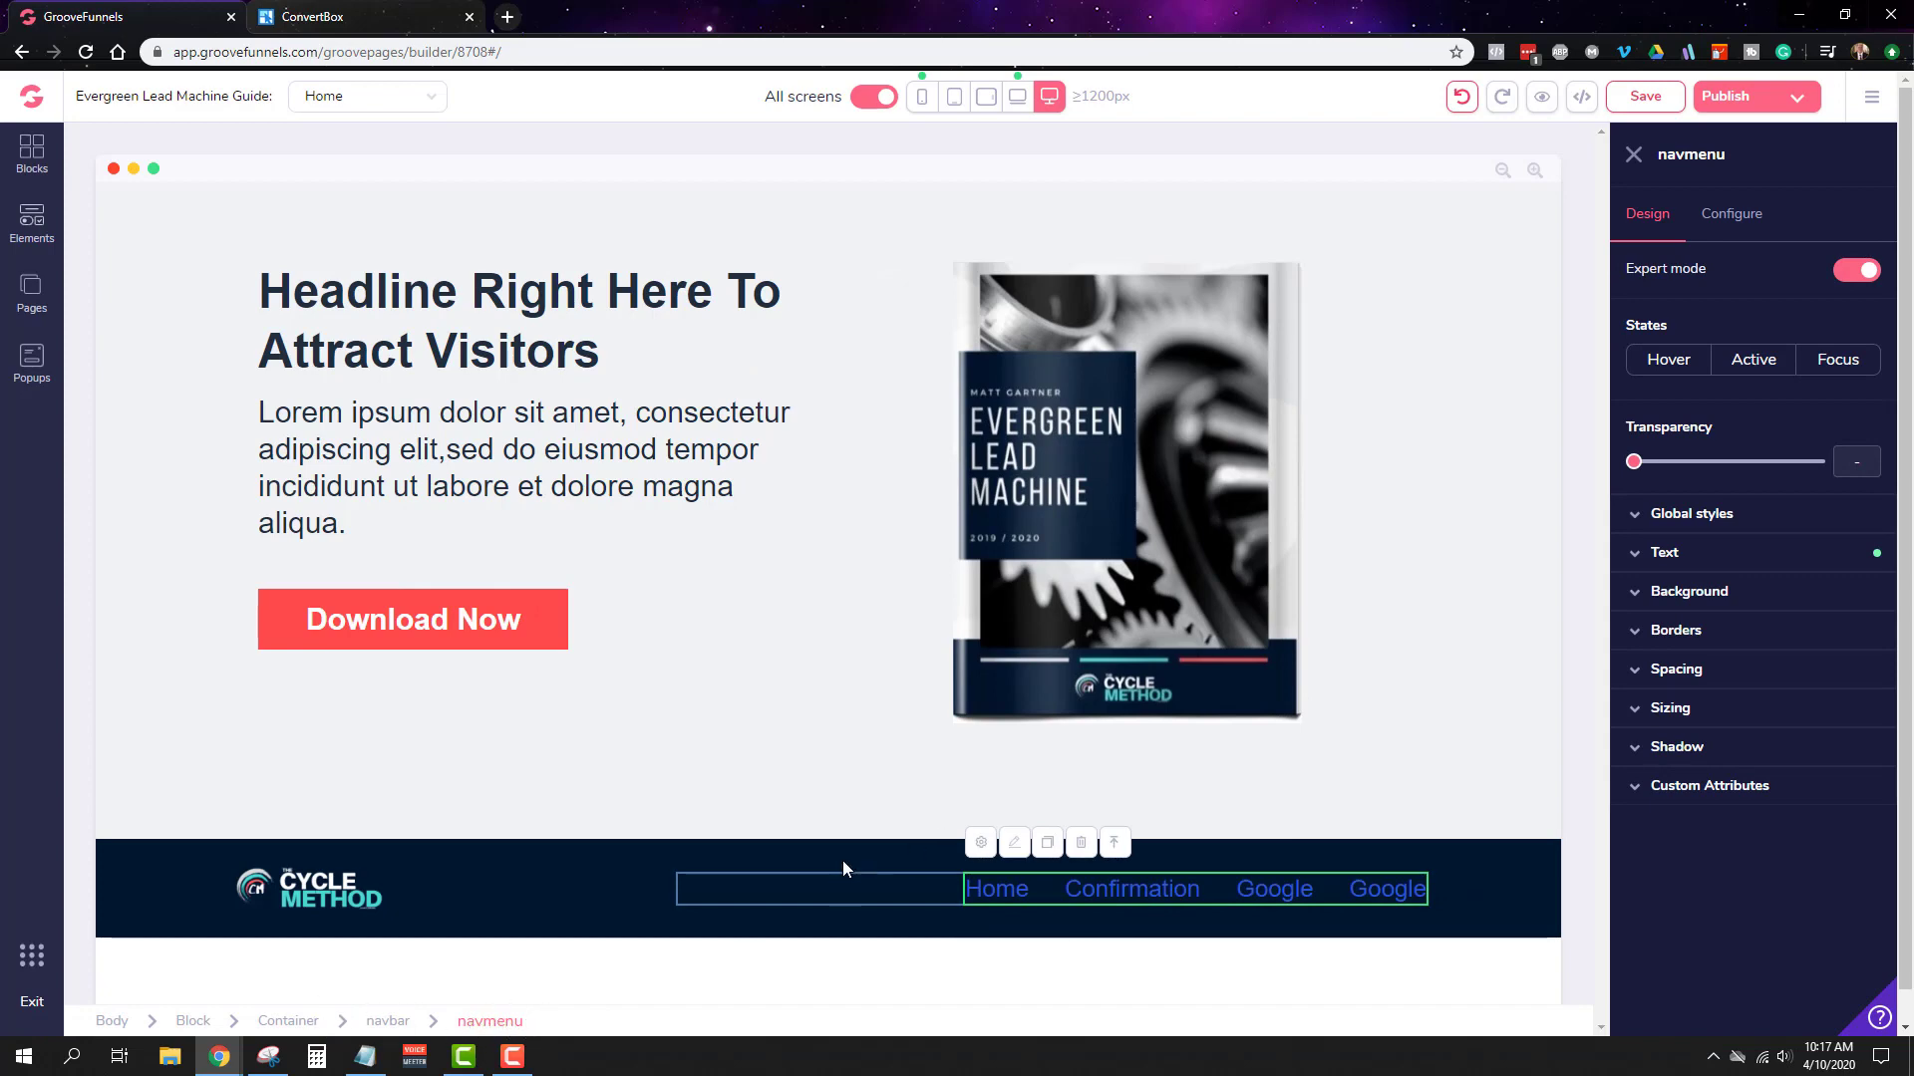
{"action": "left_click", "coordinate": [1742, 216]}
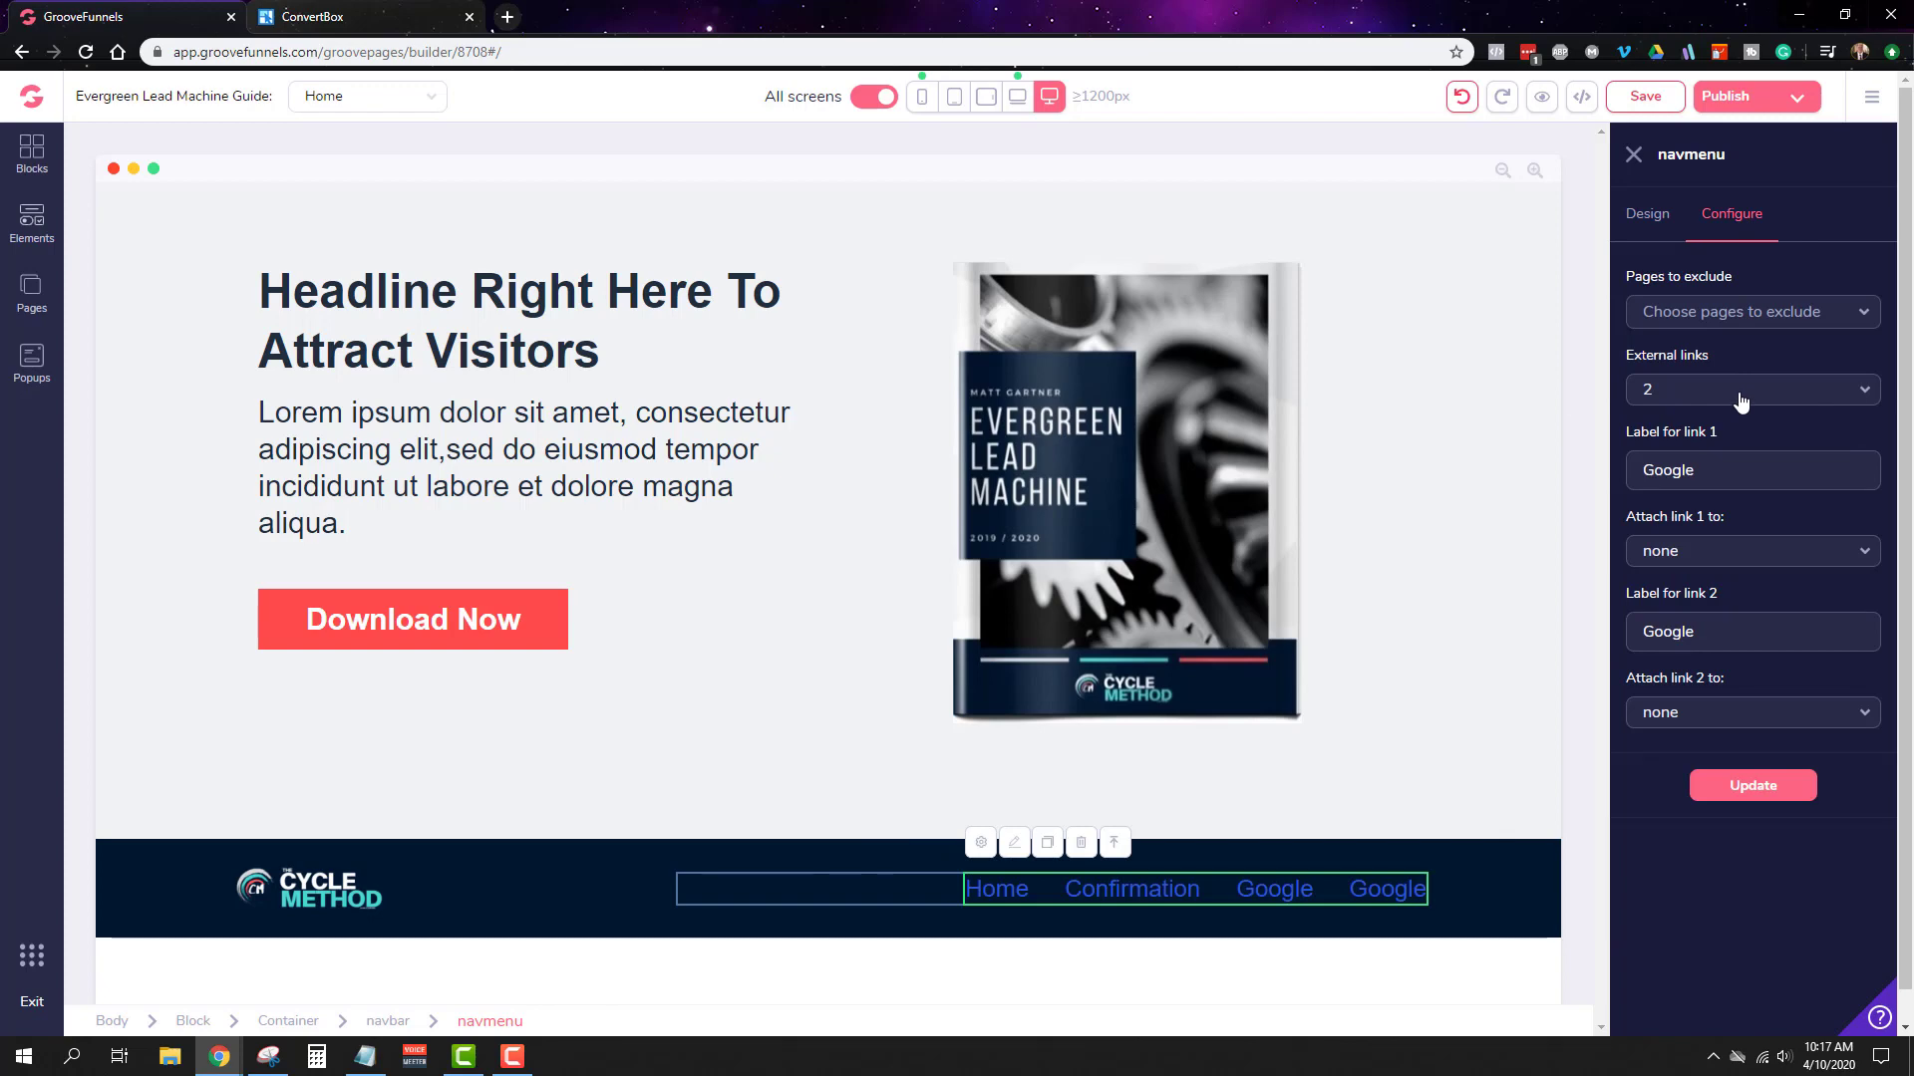
- Relabel the two external links Privacy and Terms, apply, and save the home page
{"action": "double_click", "coordinate": [1723, 471]}
{"action": "type", "text": "Privacy"}
{"action": "left_click", "coordinate": [1769, 555]}
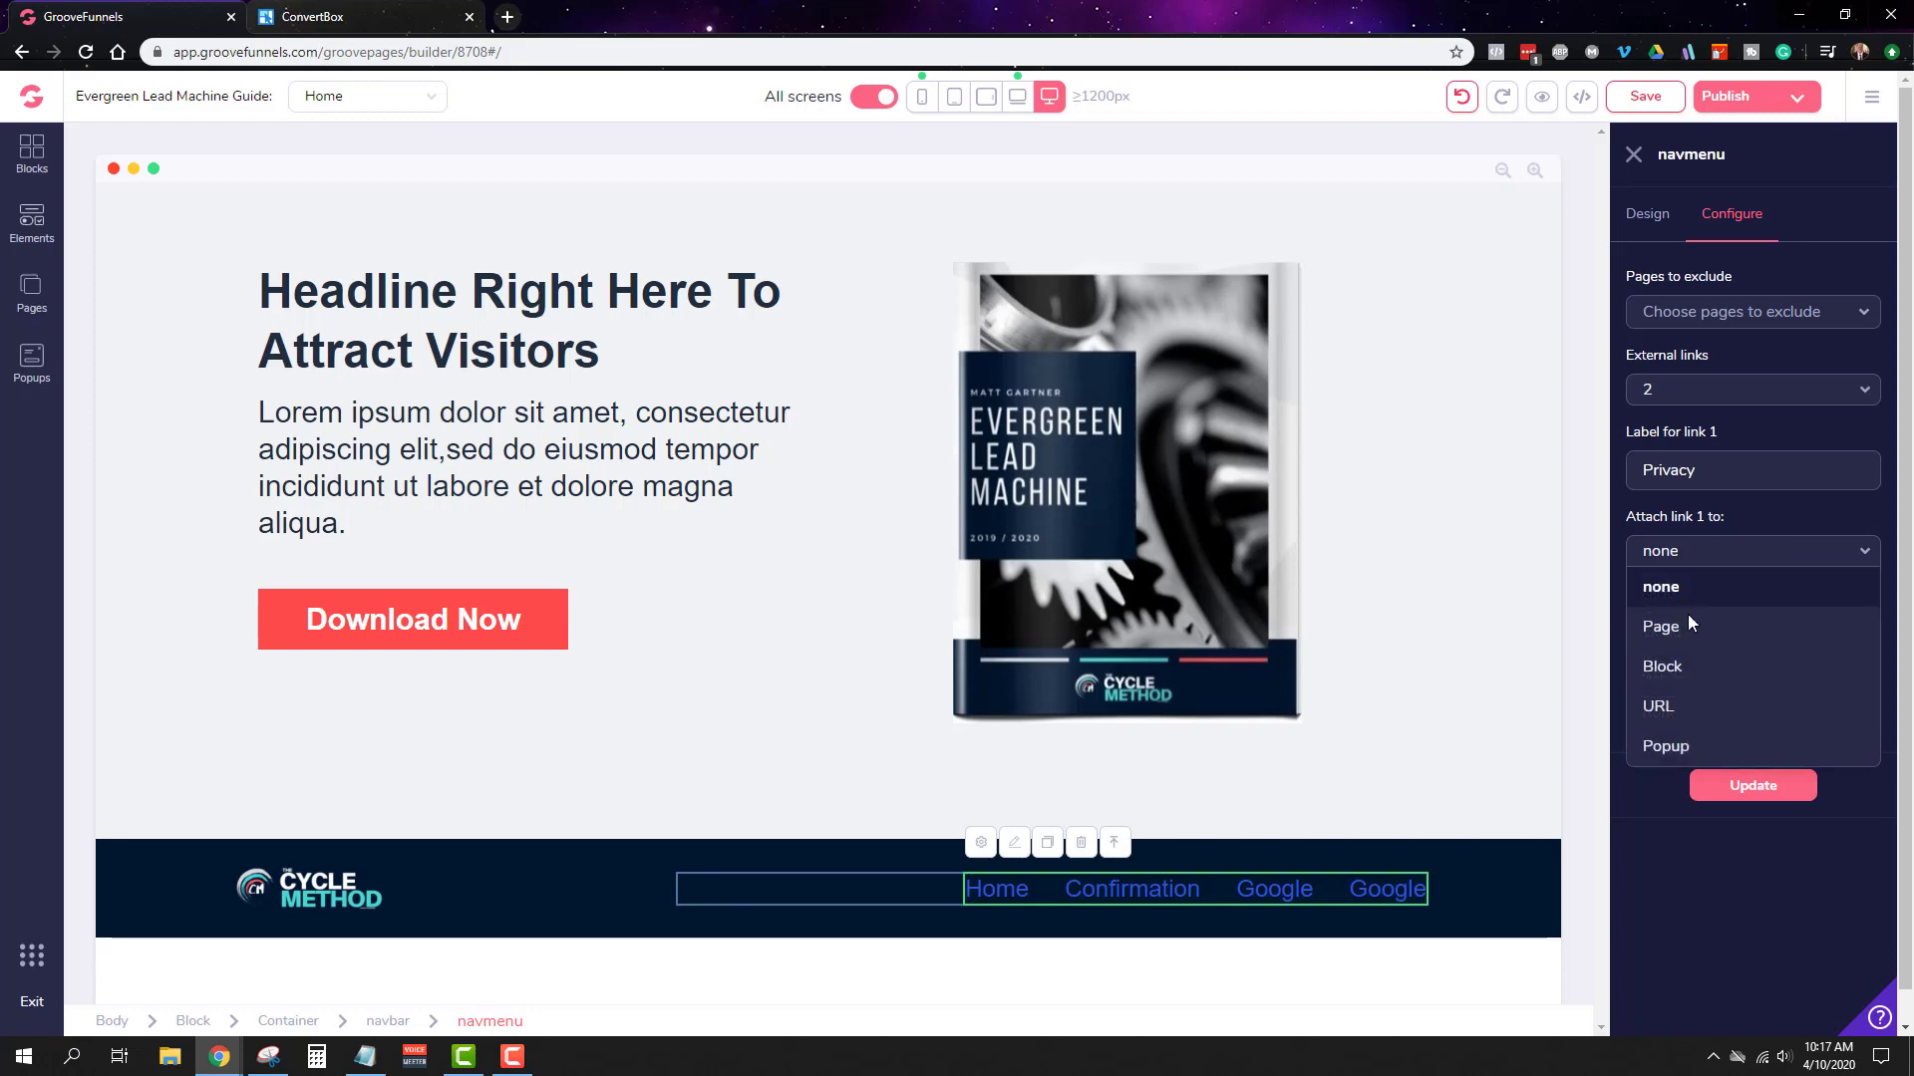
{"action": "left_click", "coordinate": [1673, 556]}
{"action": "double_click", "coordinate": [1729, 642]}
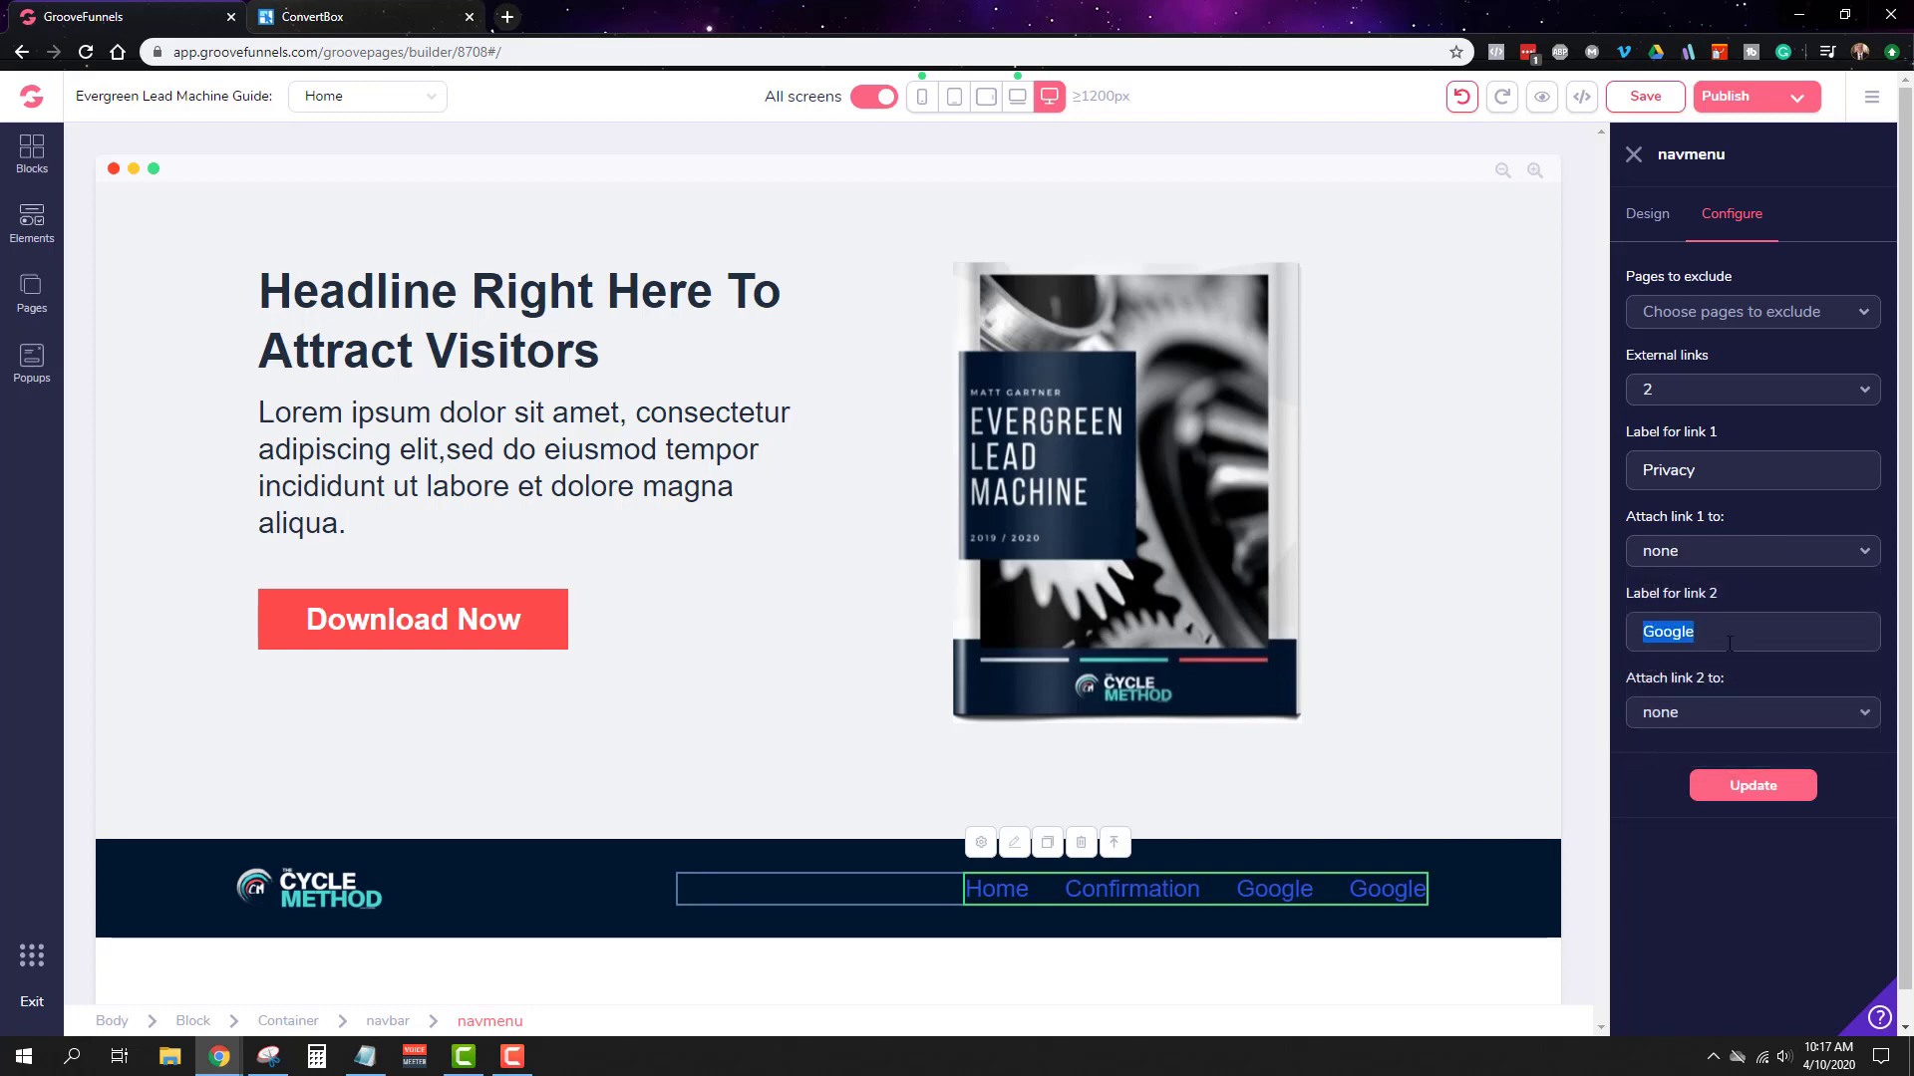
{"action": "type", "text": "Terms"}
{"action": "left_click", "coordinate": [1753, 787]}
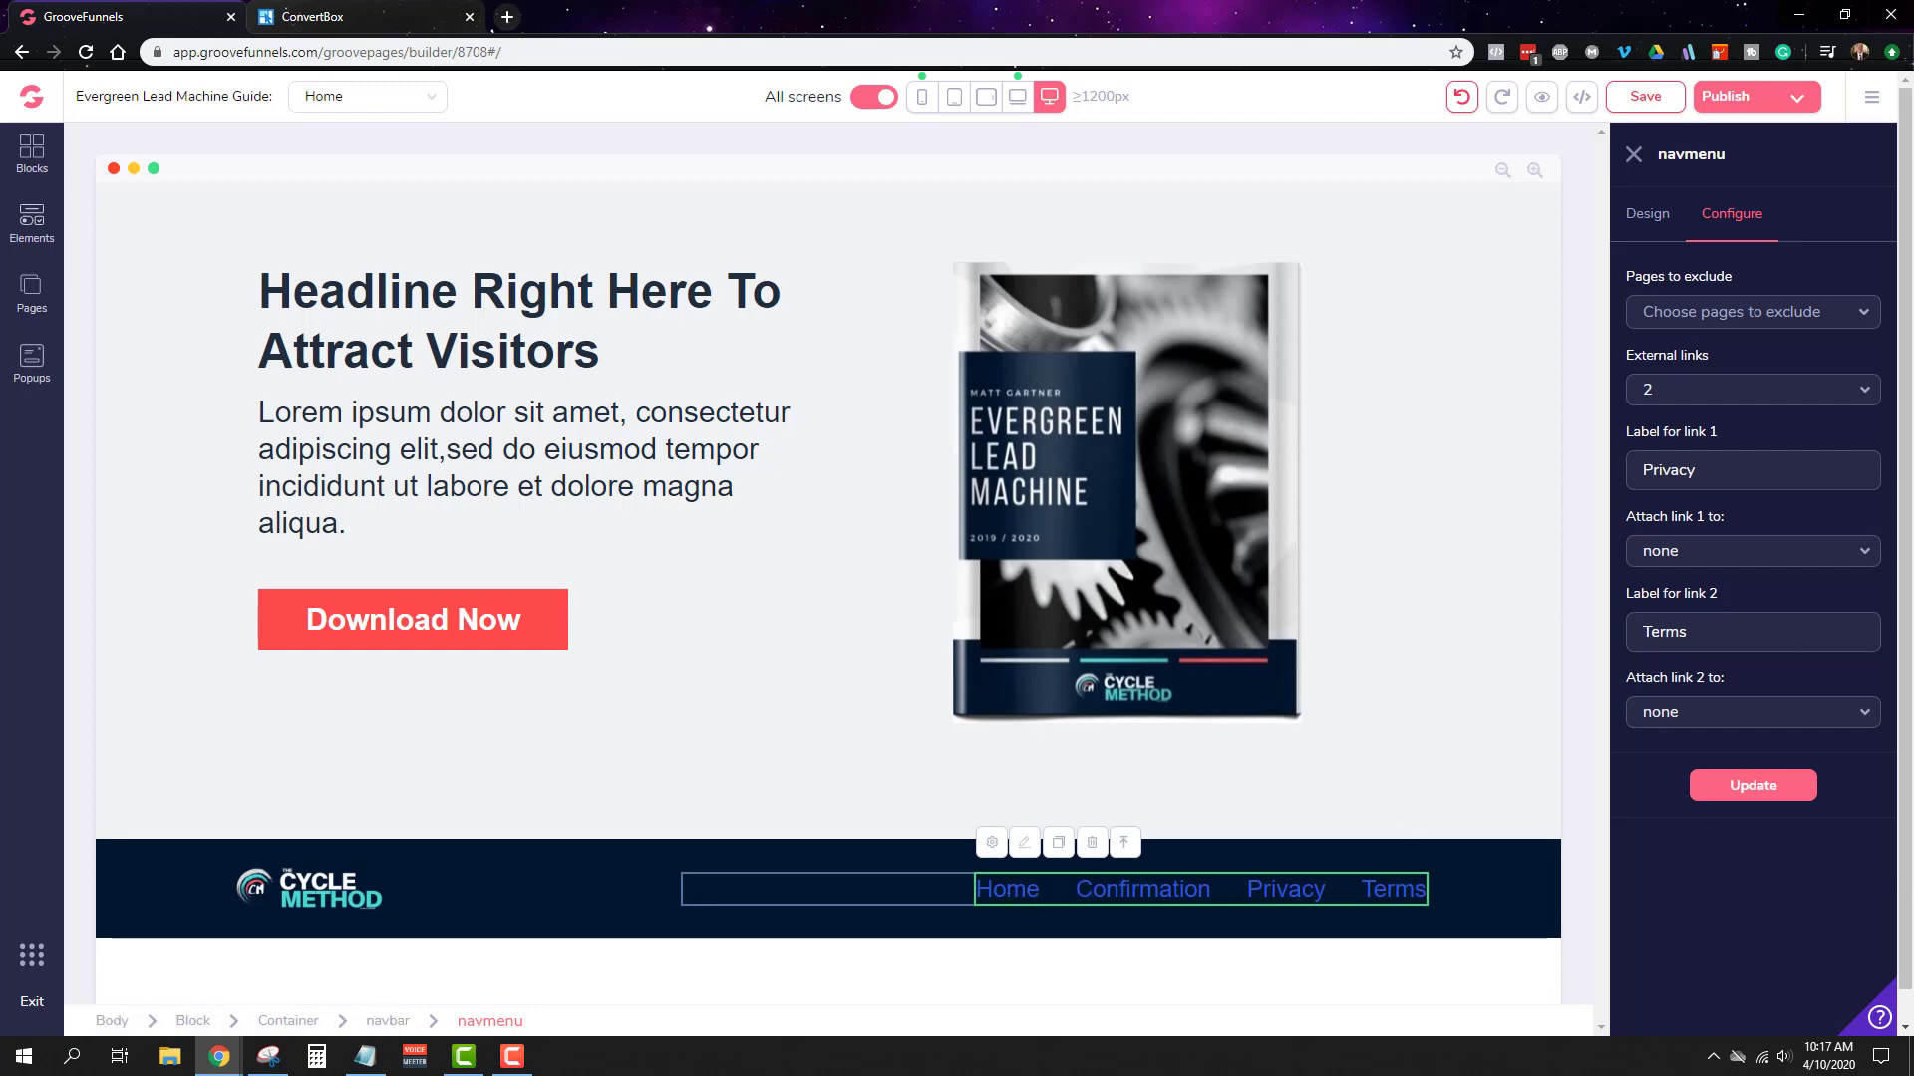
{"action": "left_click", "coordinate": [1644, 95]}
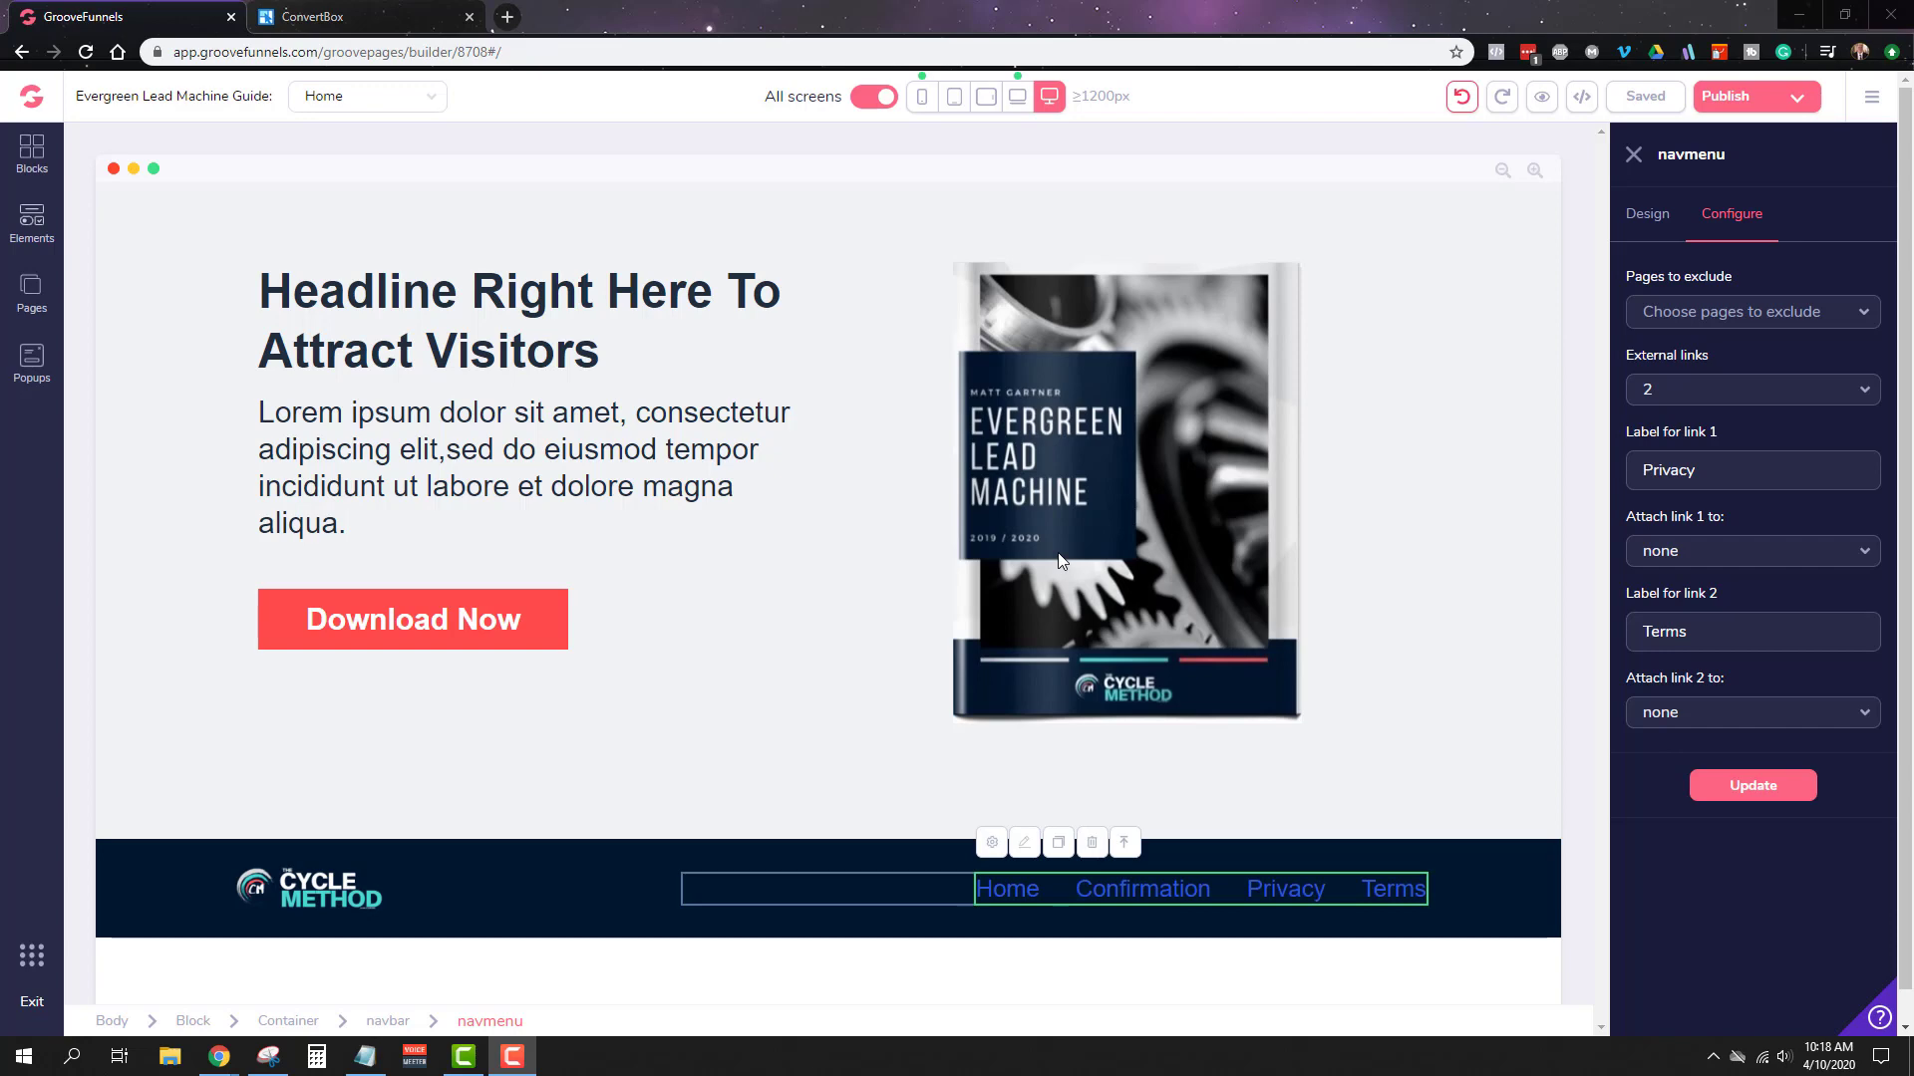
{"action": "left_click", "coordinate": [487, 326]}
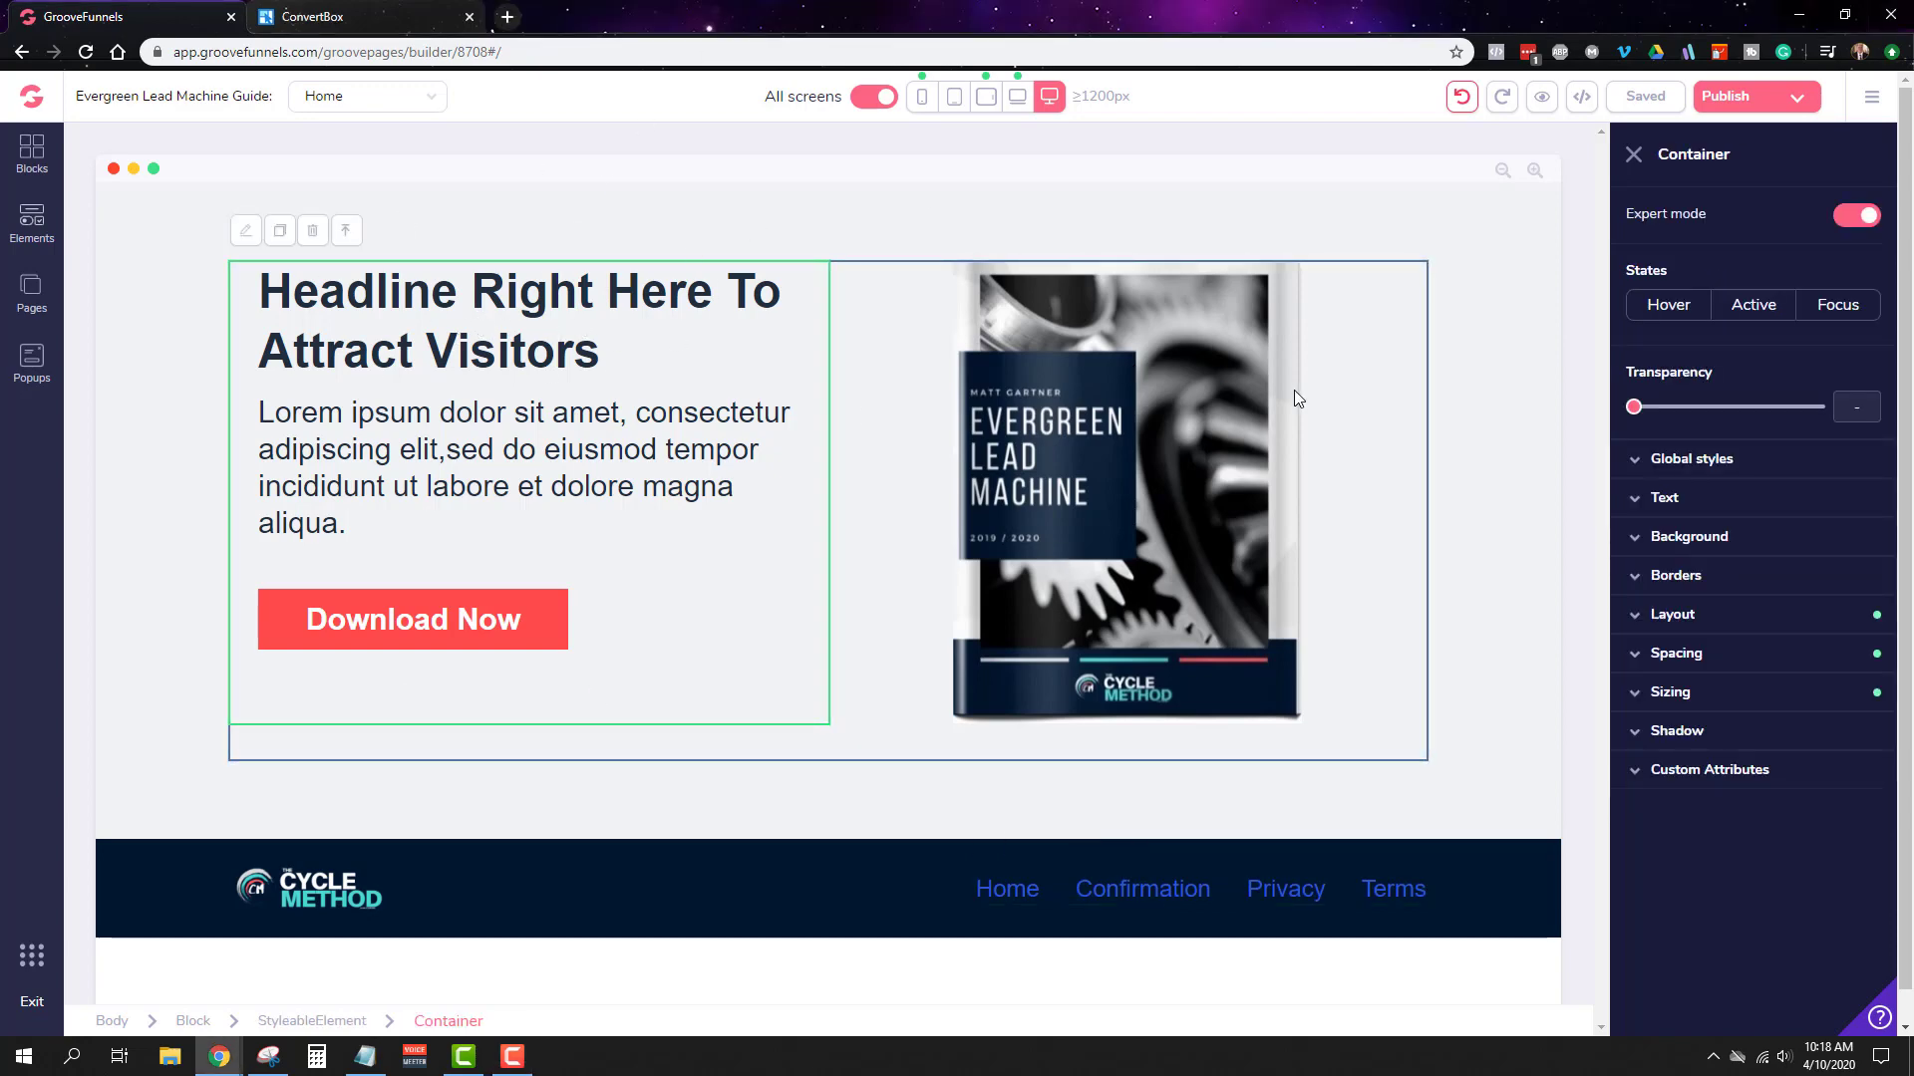
- Select the hero block, then bring up the site's Pages list
{"action": "left_click", "coordinate": [1515, 370]}
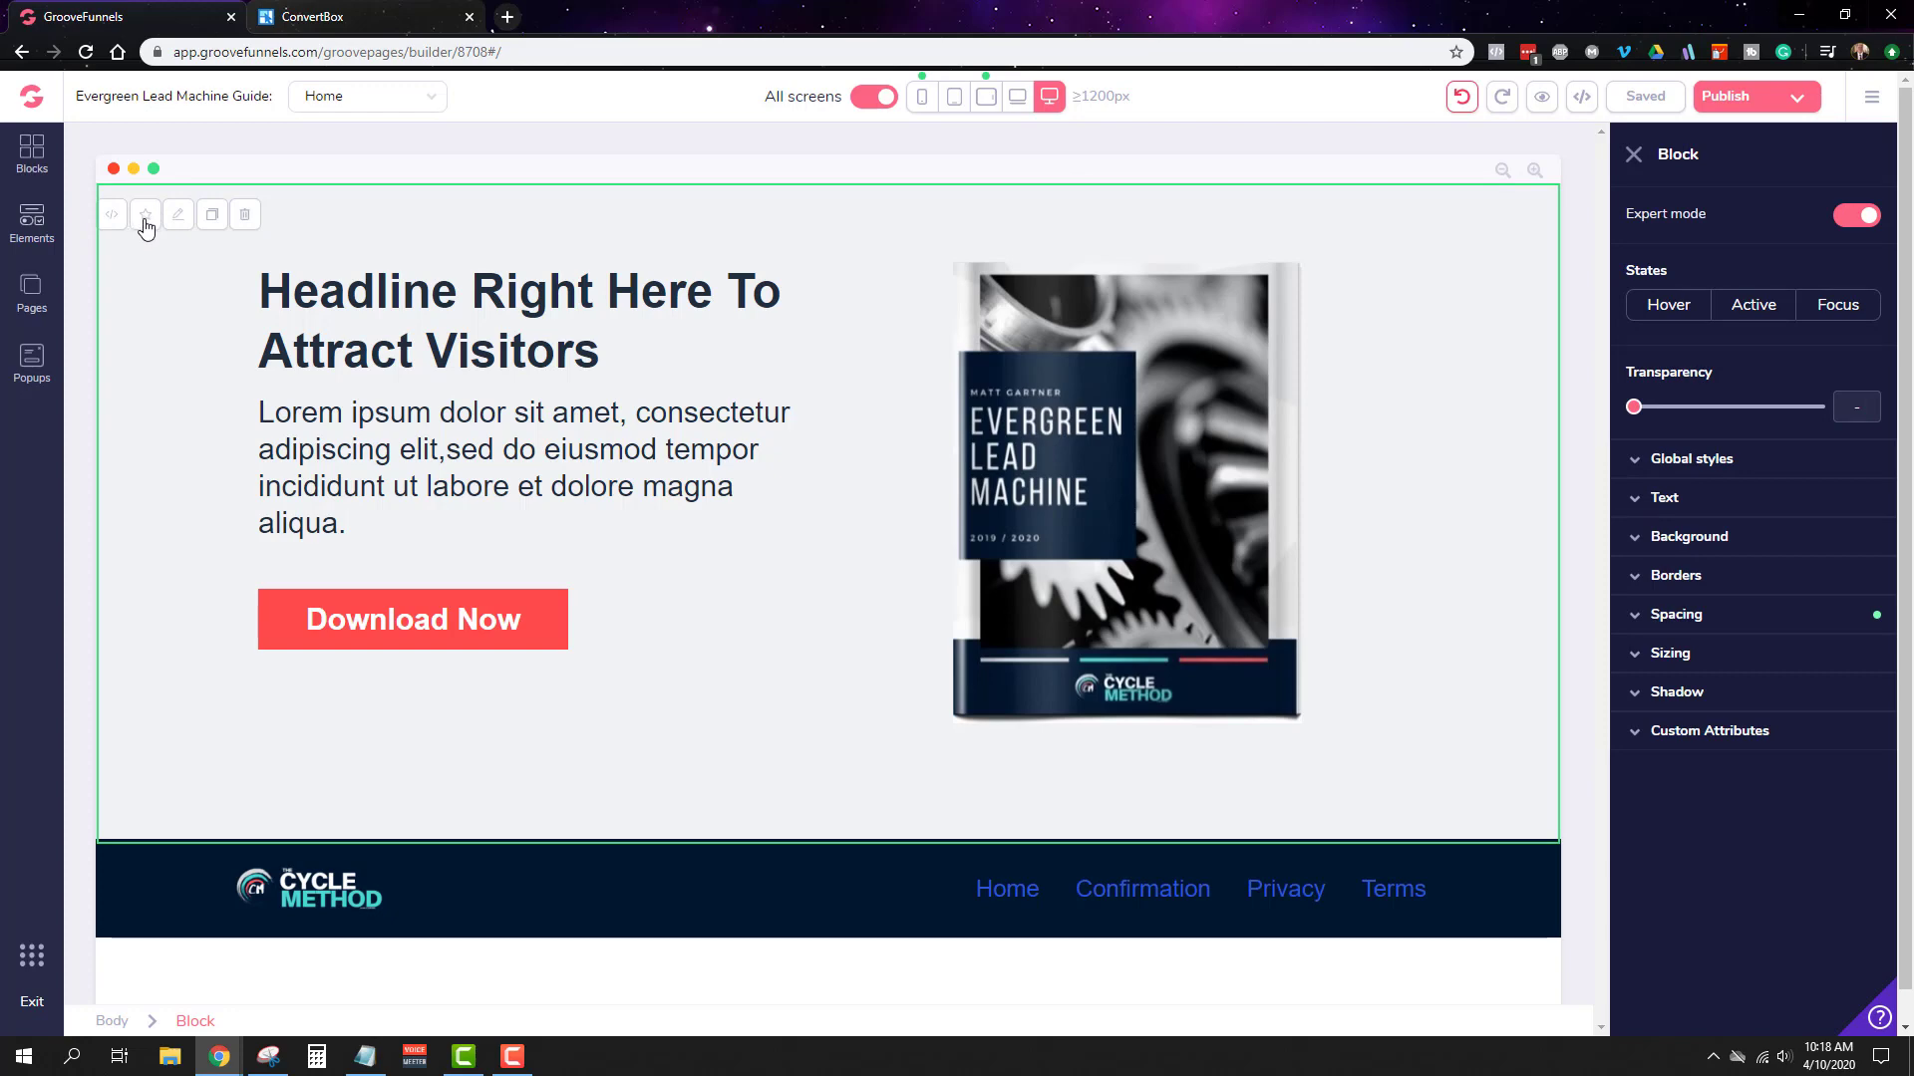
{"action": "left_click", "coordinate": [32, 292]}
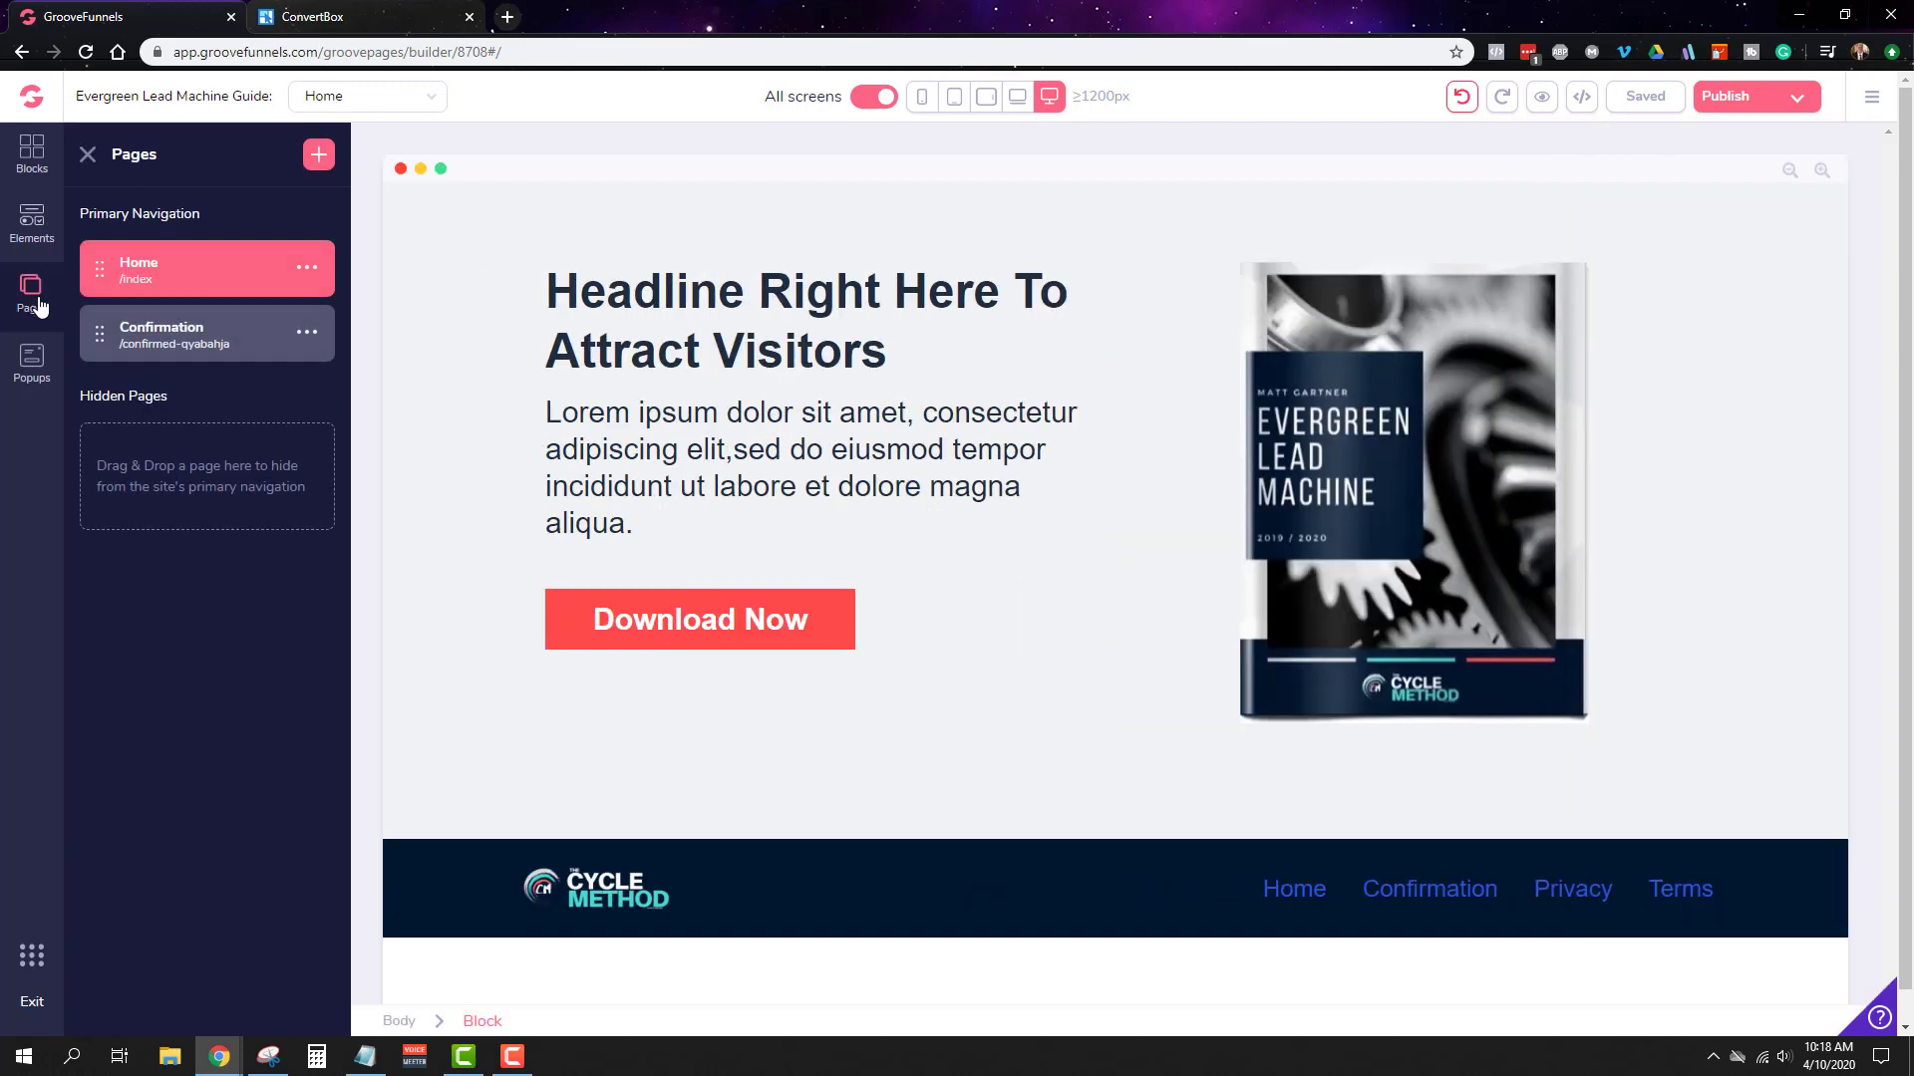
- Switch to the Confirmation page and expand All blocks under Designed blocks
{"action": "left_click", "coordinate": [185, 332]}
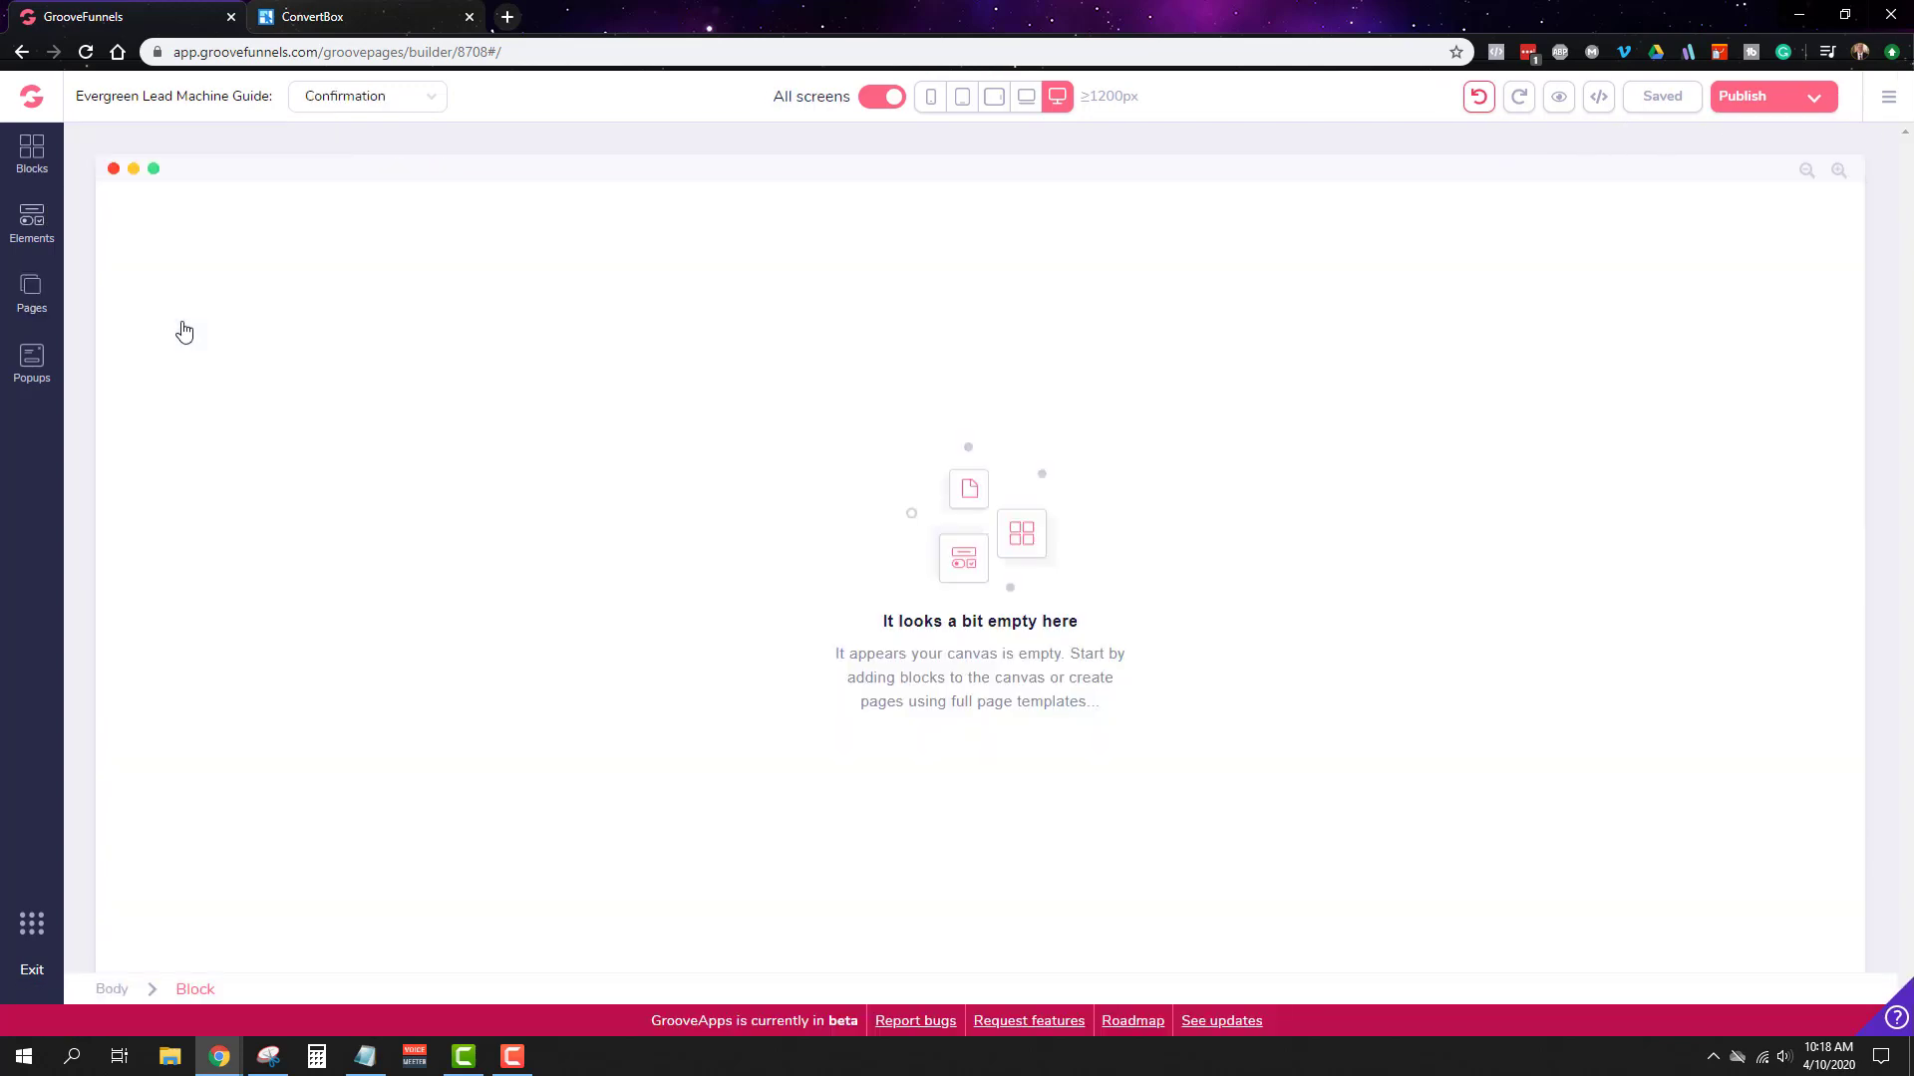
{"action": "left_click", "coordinate": [30, 154]}
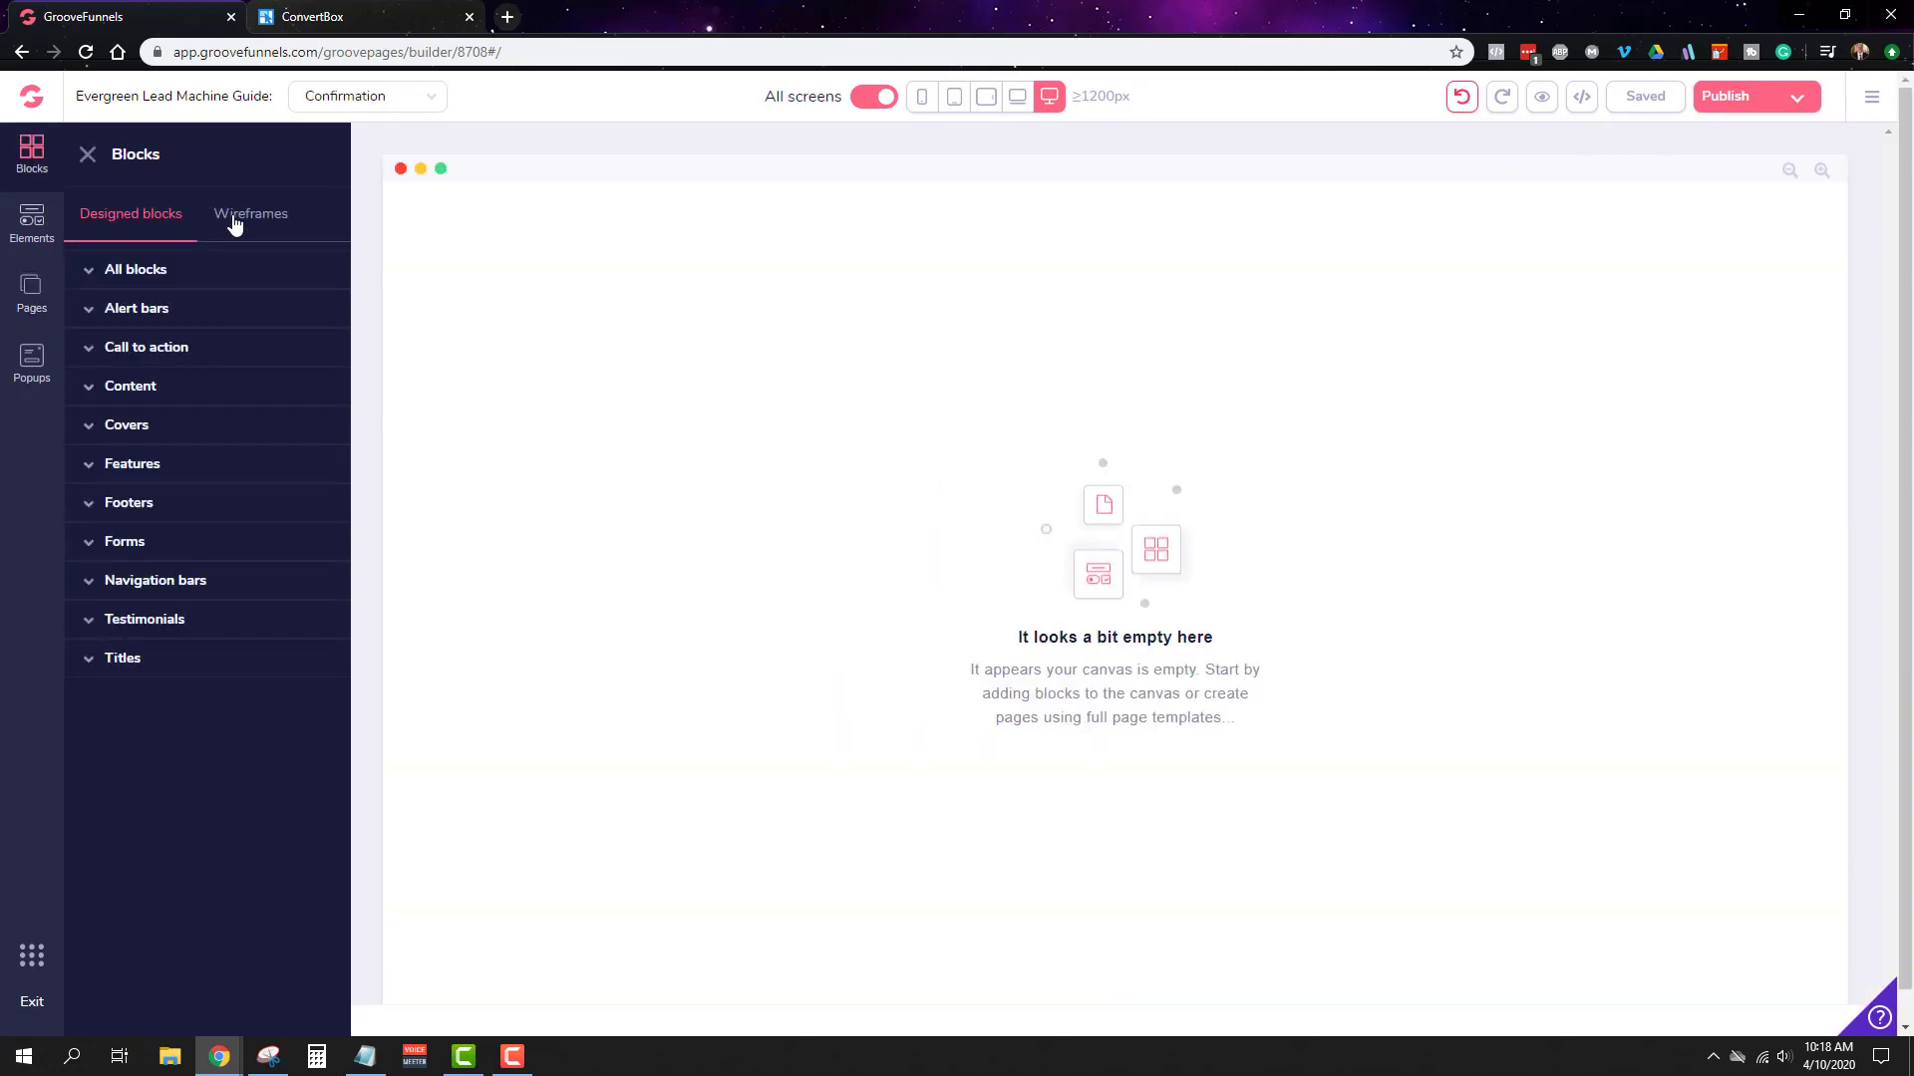
{"action": "left_click", "coordinate": [236, 225]}
{"action": "left_click", "coordinate": [138, 269]}
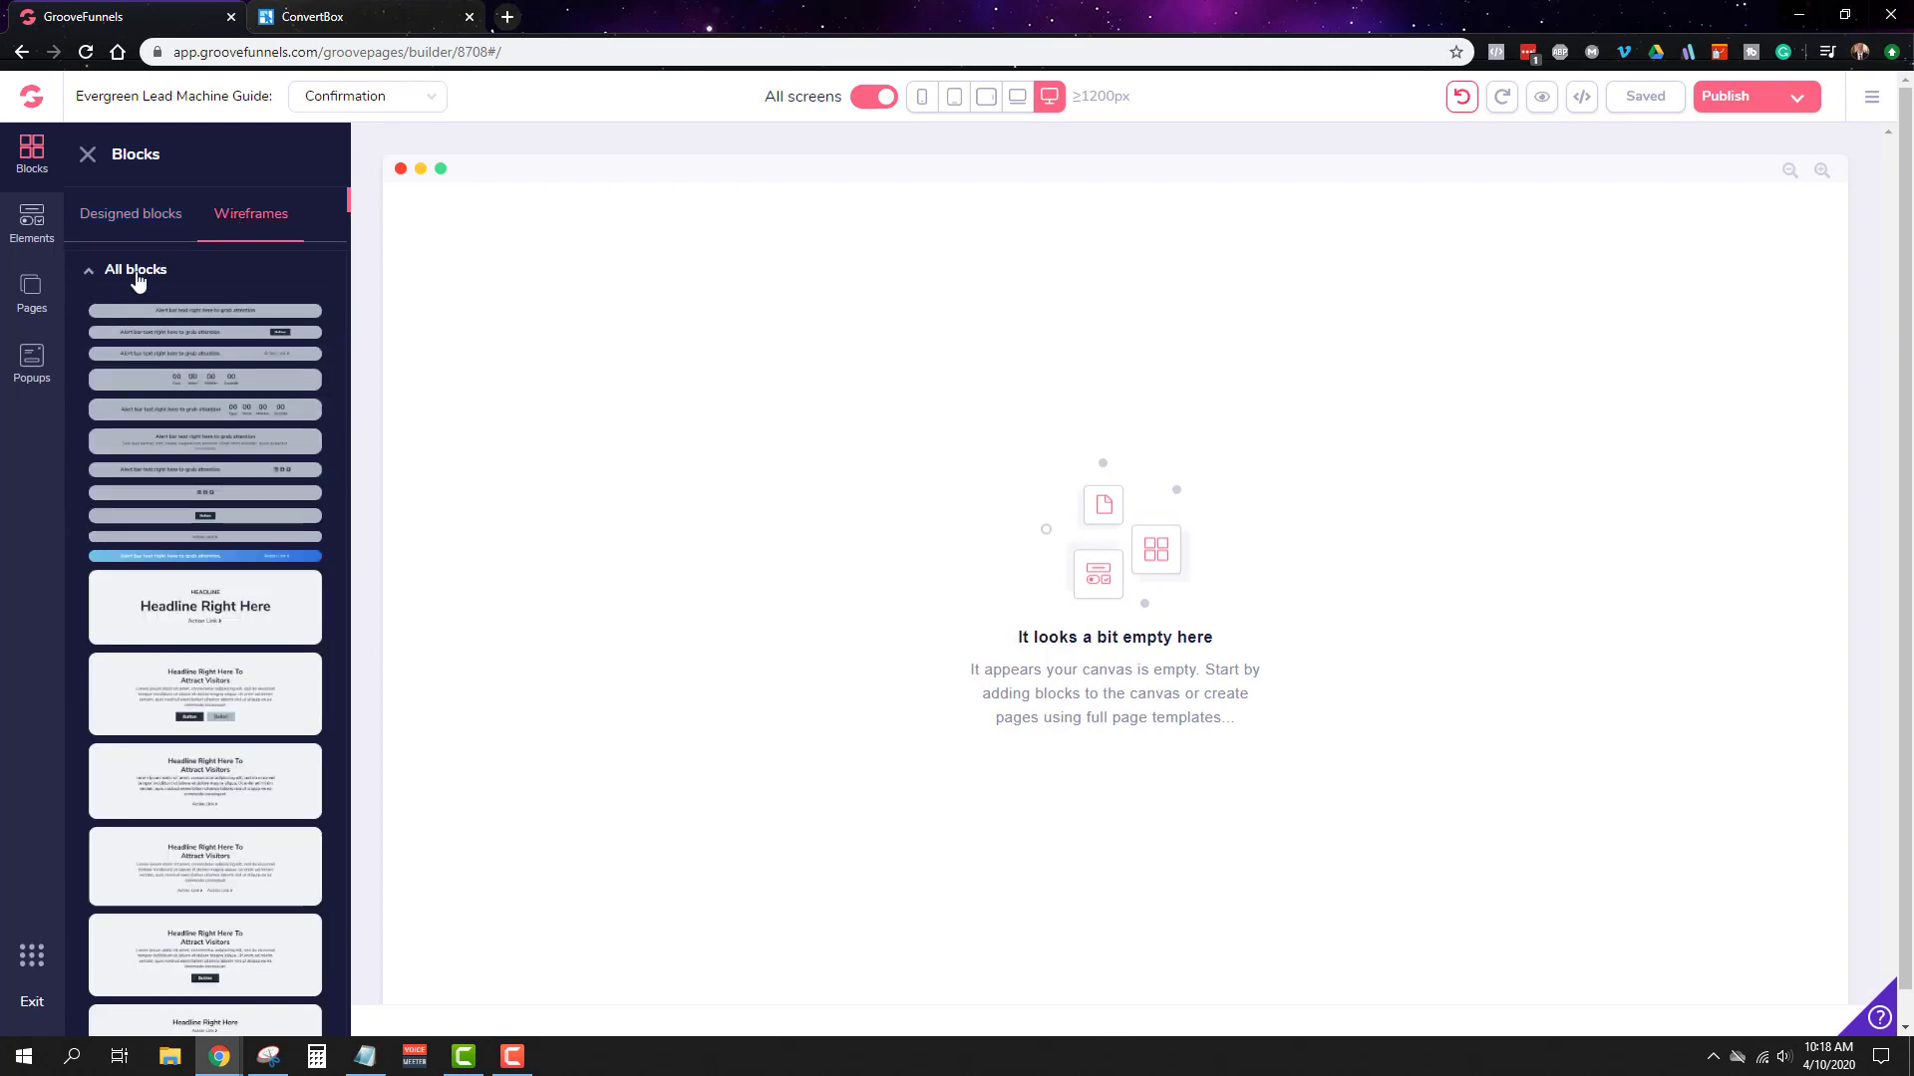
{"action": "left_click", "coordinate": [140, 223]}
{"action": "left_click", "coordinate": [147, 272]}
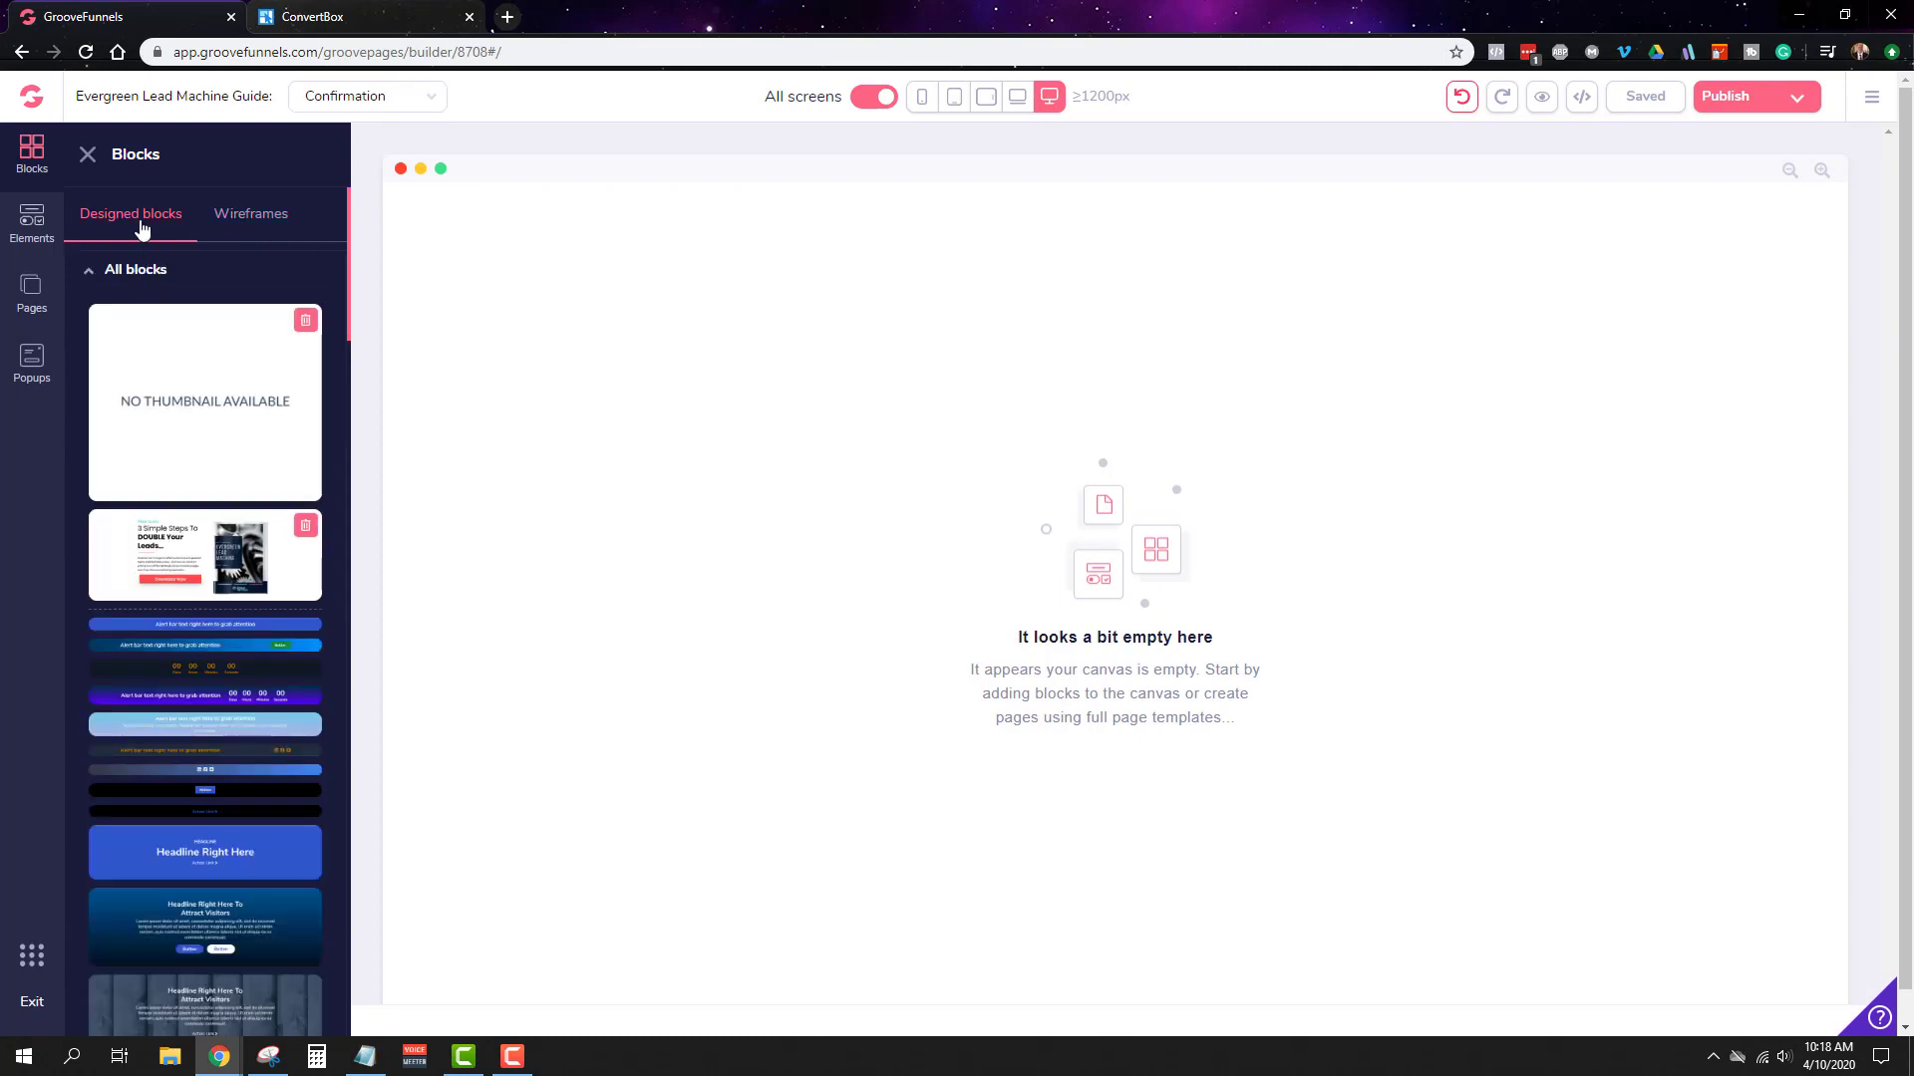
- Place the saved Evergreen Lead Machine hero block onto the empty Confirmation page
{"action": "left_click", "coordinate": [171, 568]}
{"action": "left_click_drag", "start_coordinate": [170, 567], "coordinate": [929, 498]}
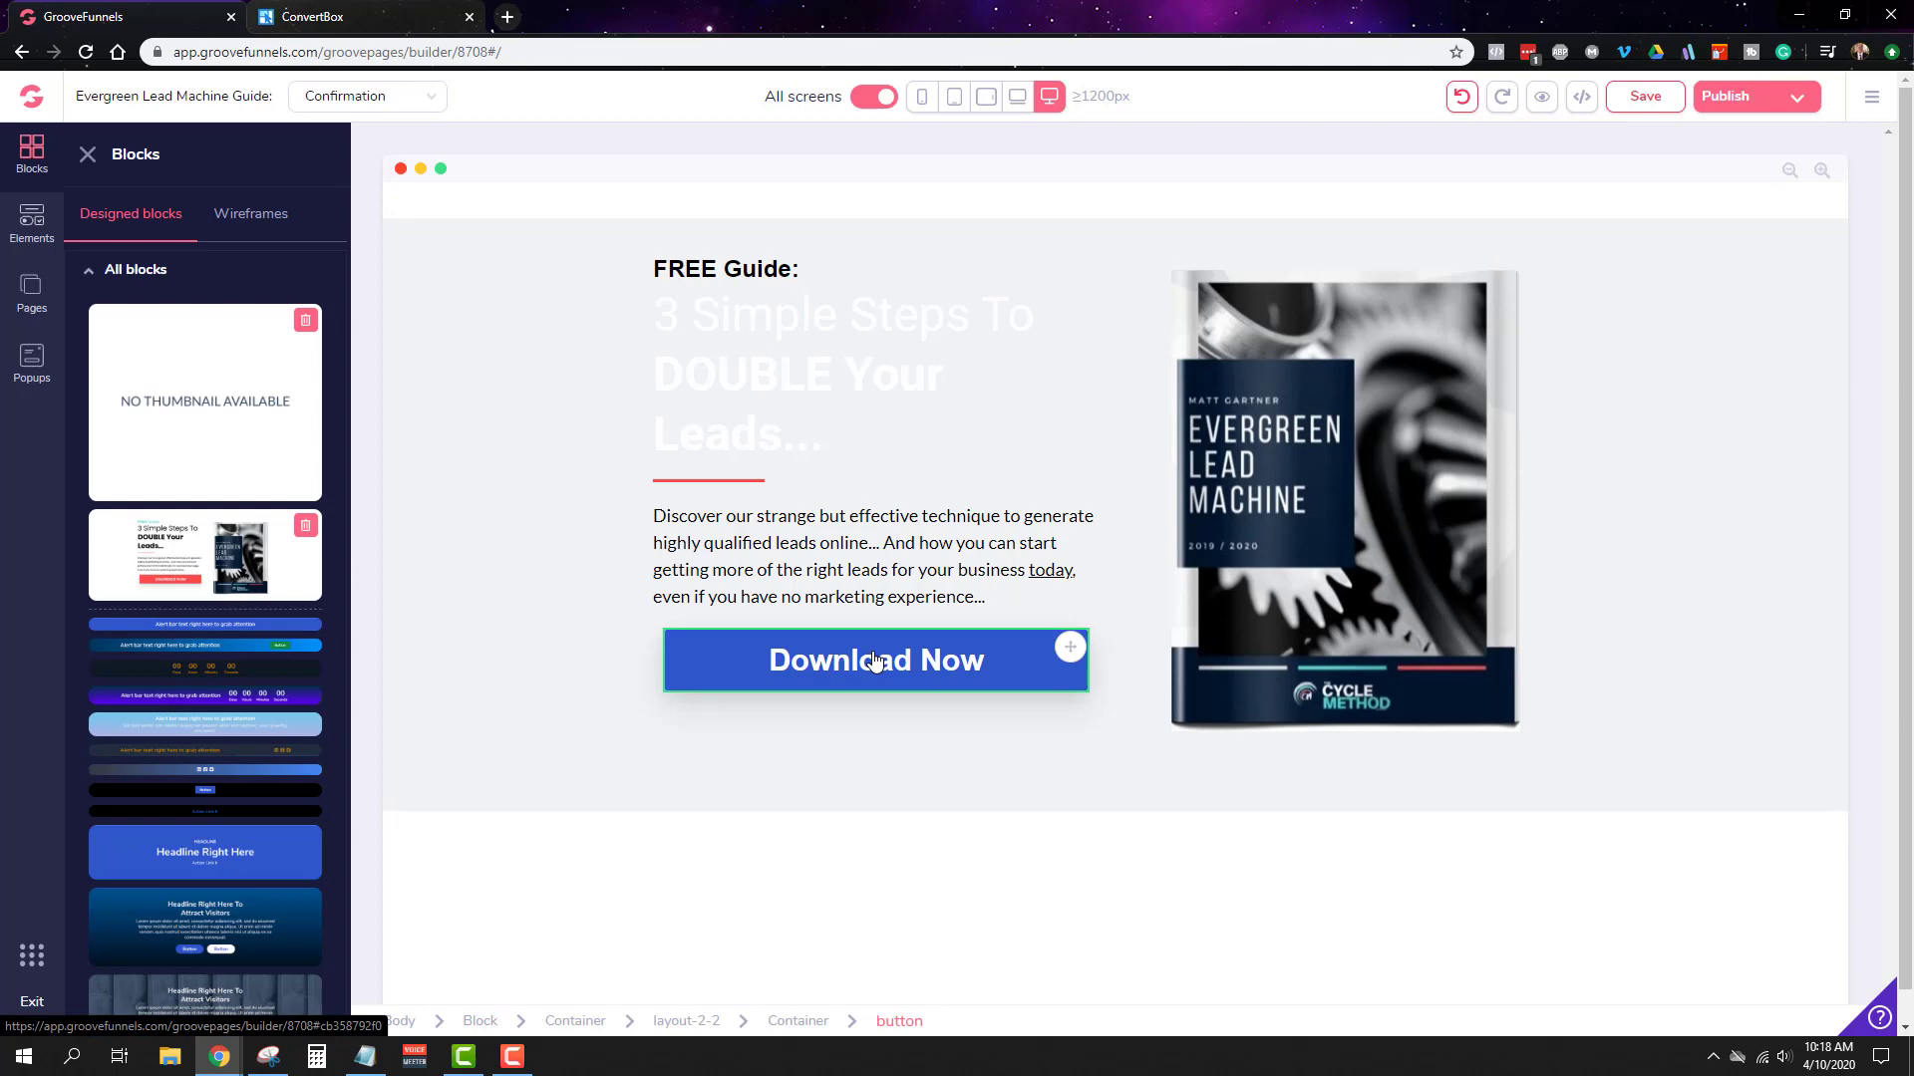
- Change the headline to 'Congrats! Your Guide Is On The Way!' and paragraph to 'Please check your inbox in 5 minutes.'
{"action": "left_click", "coordinate": [658, 261]}
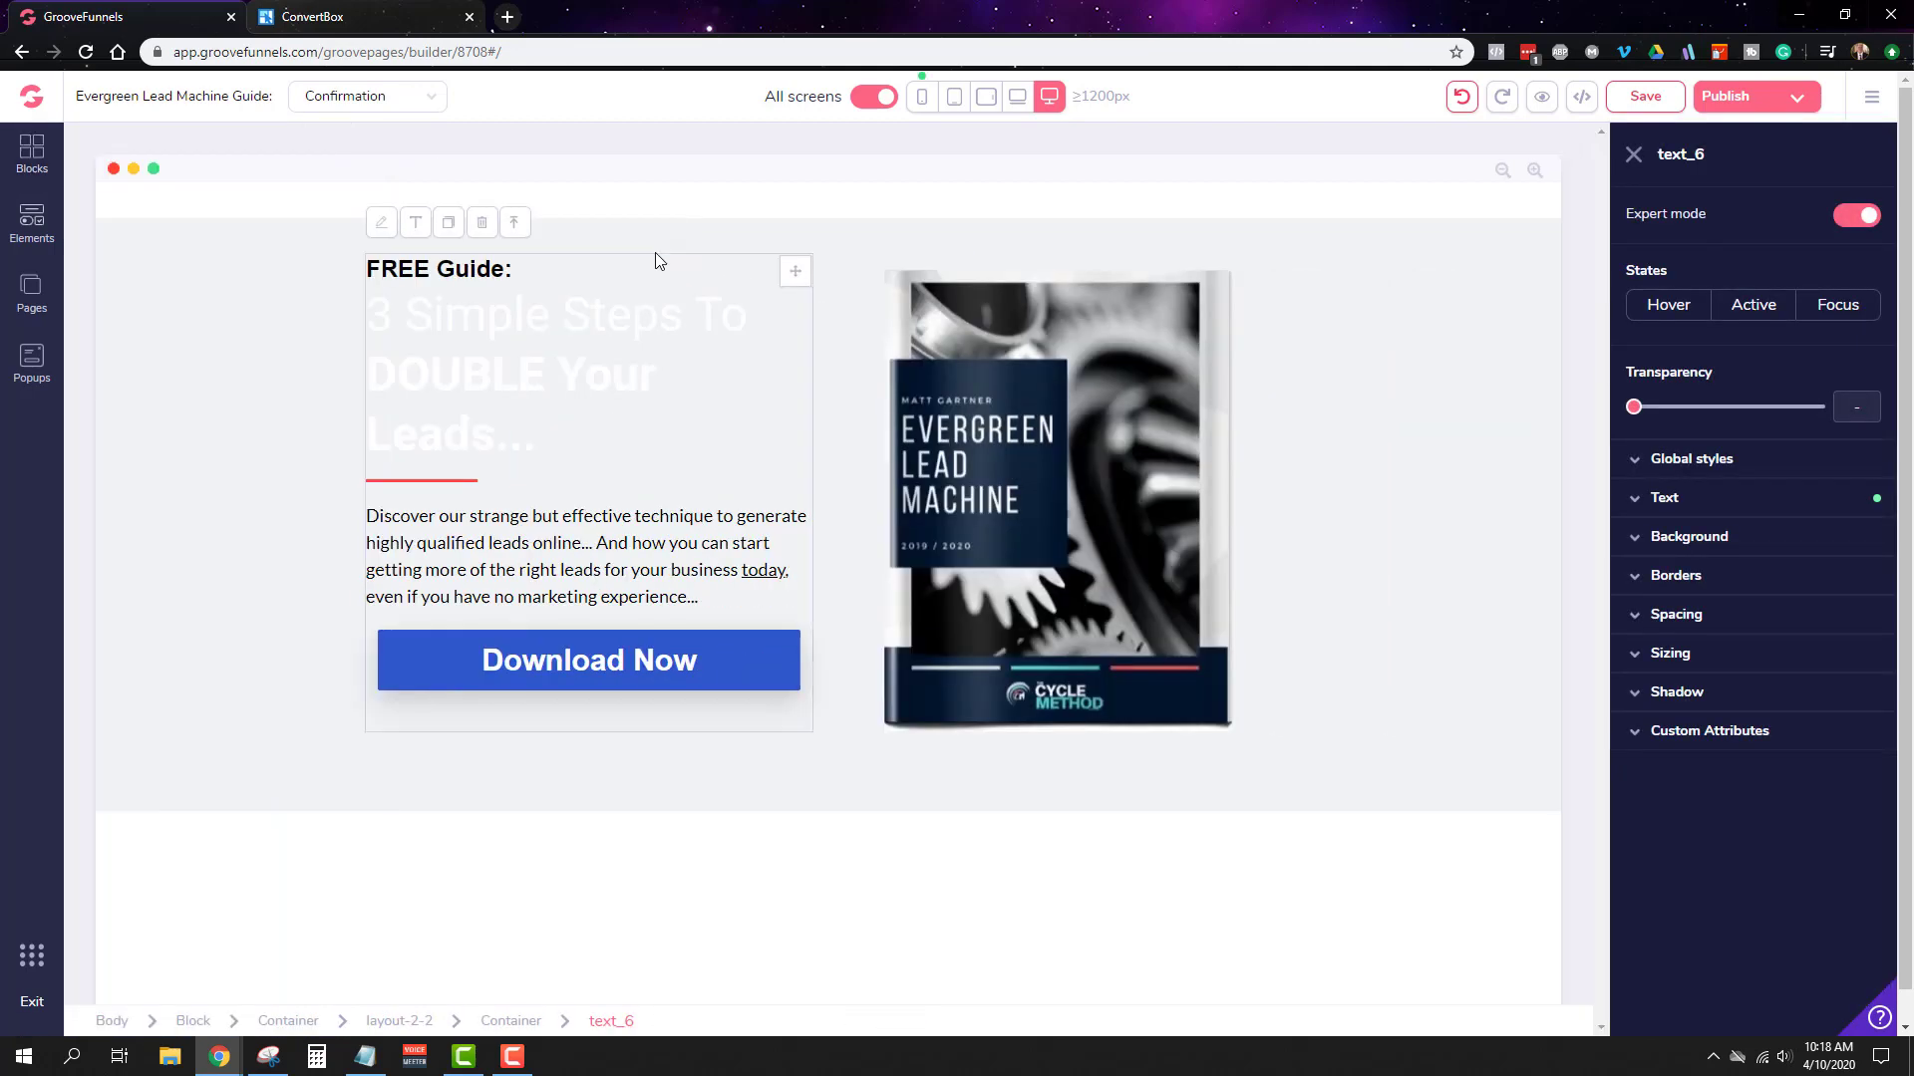
{"action": "double_click", "coordinate": [595, 391]}
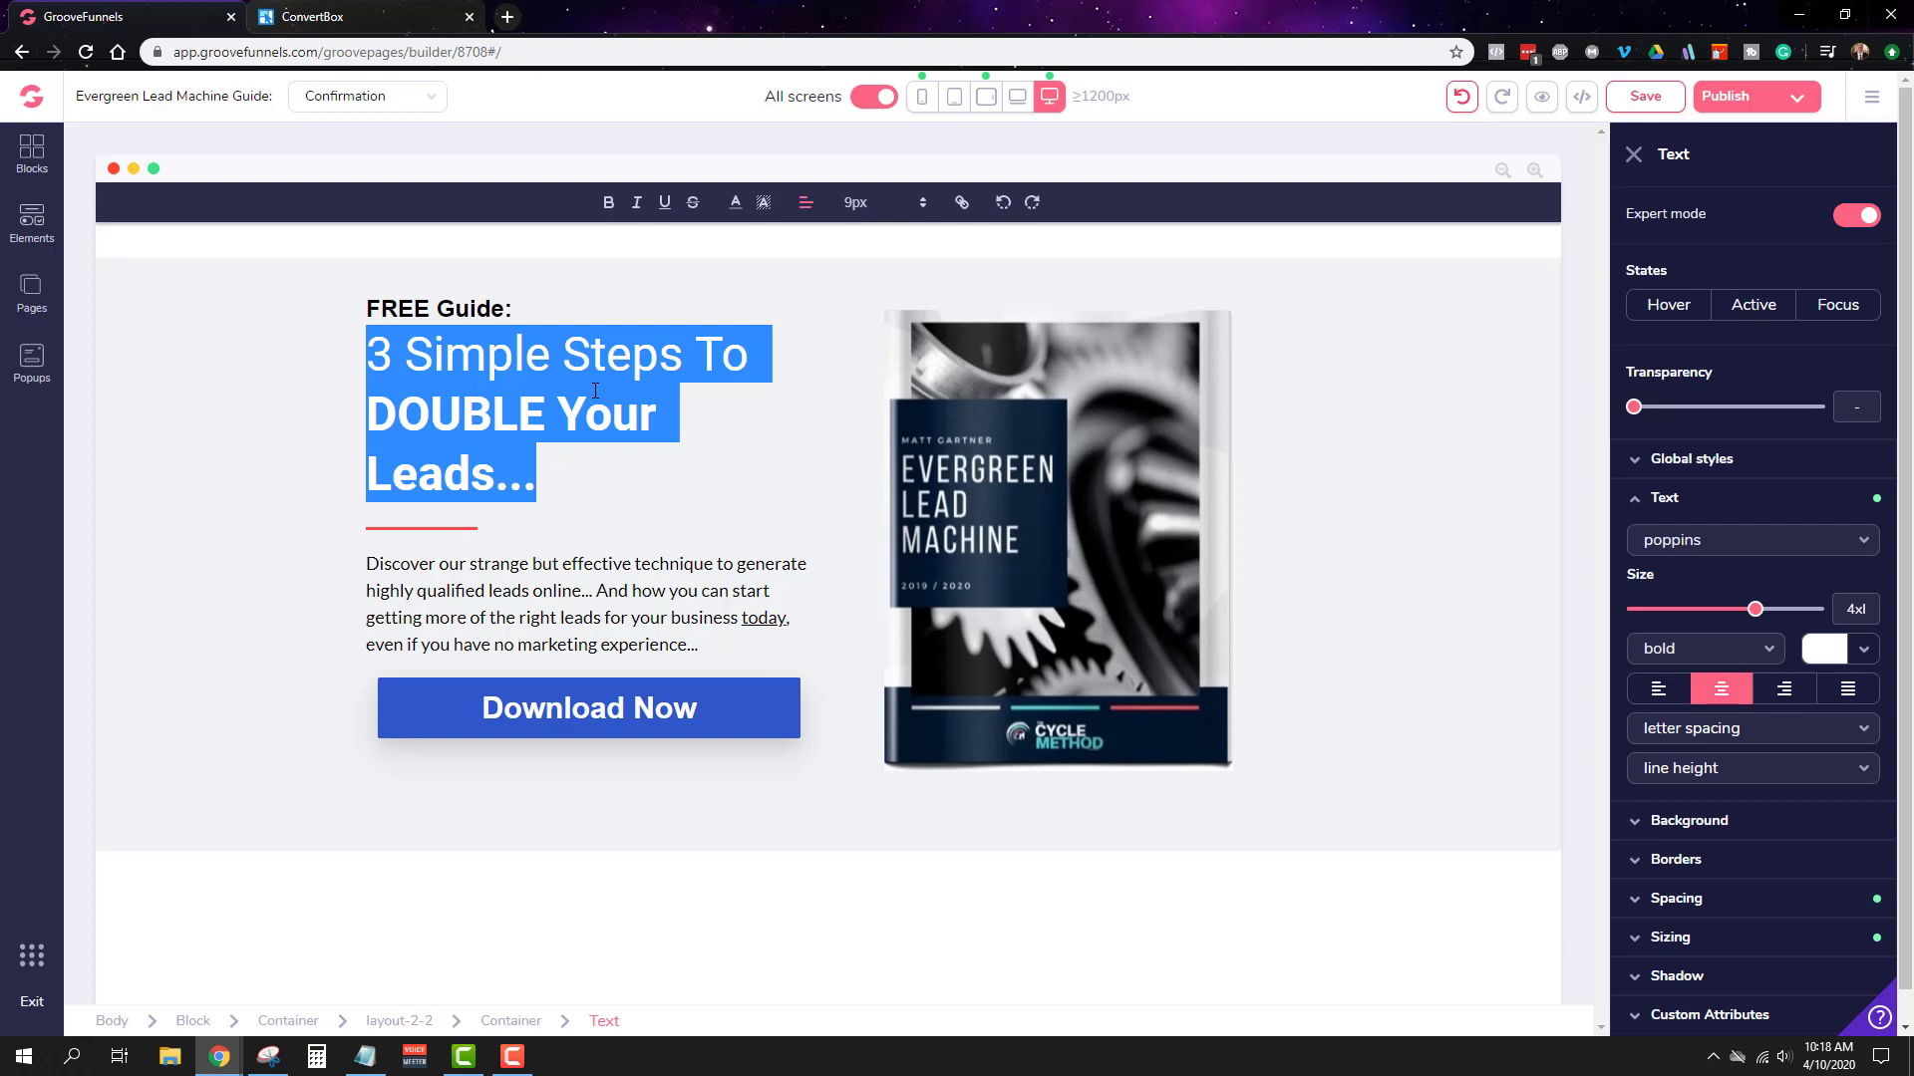
{"action": "type", "text": "Congrats"}
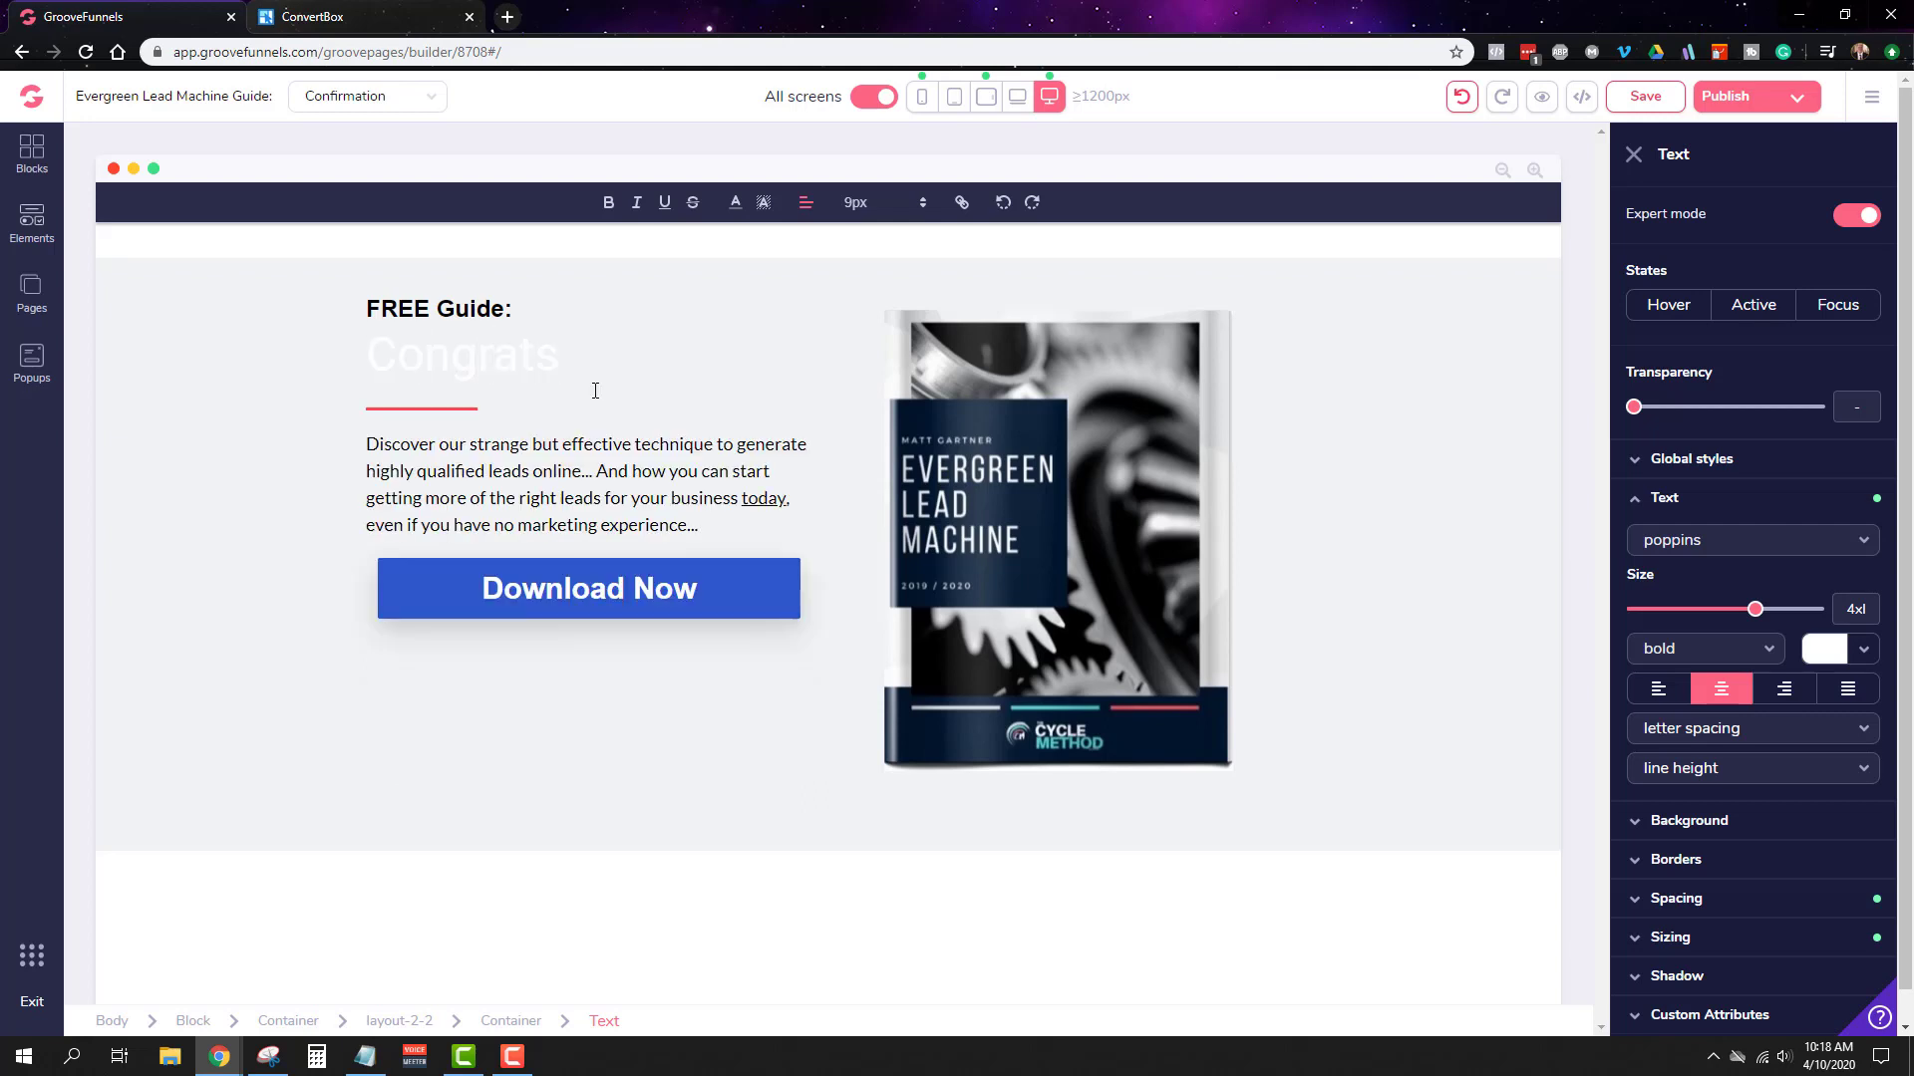
{"action": "type", "text": "! Your Guide Is"}
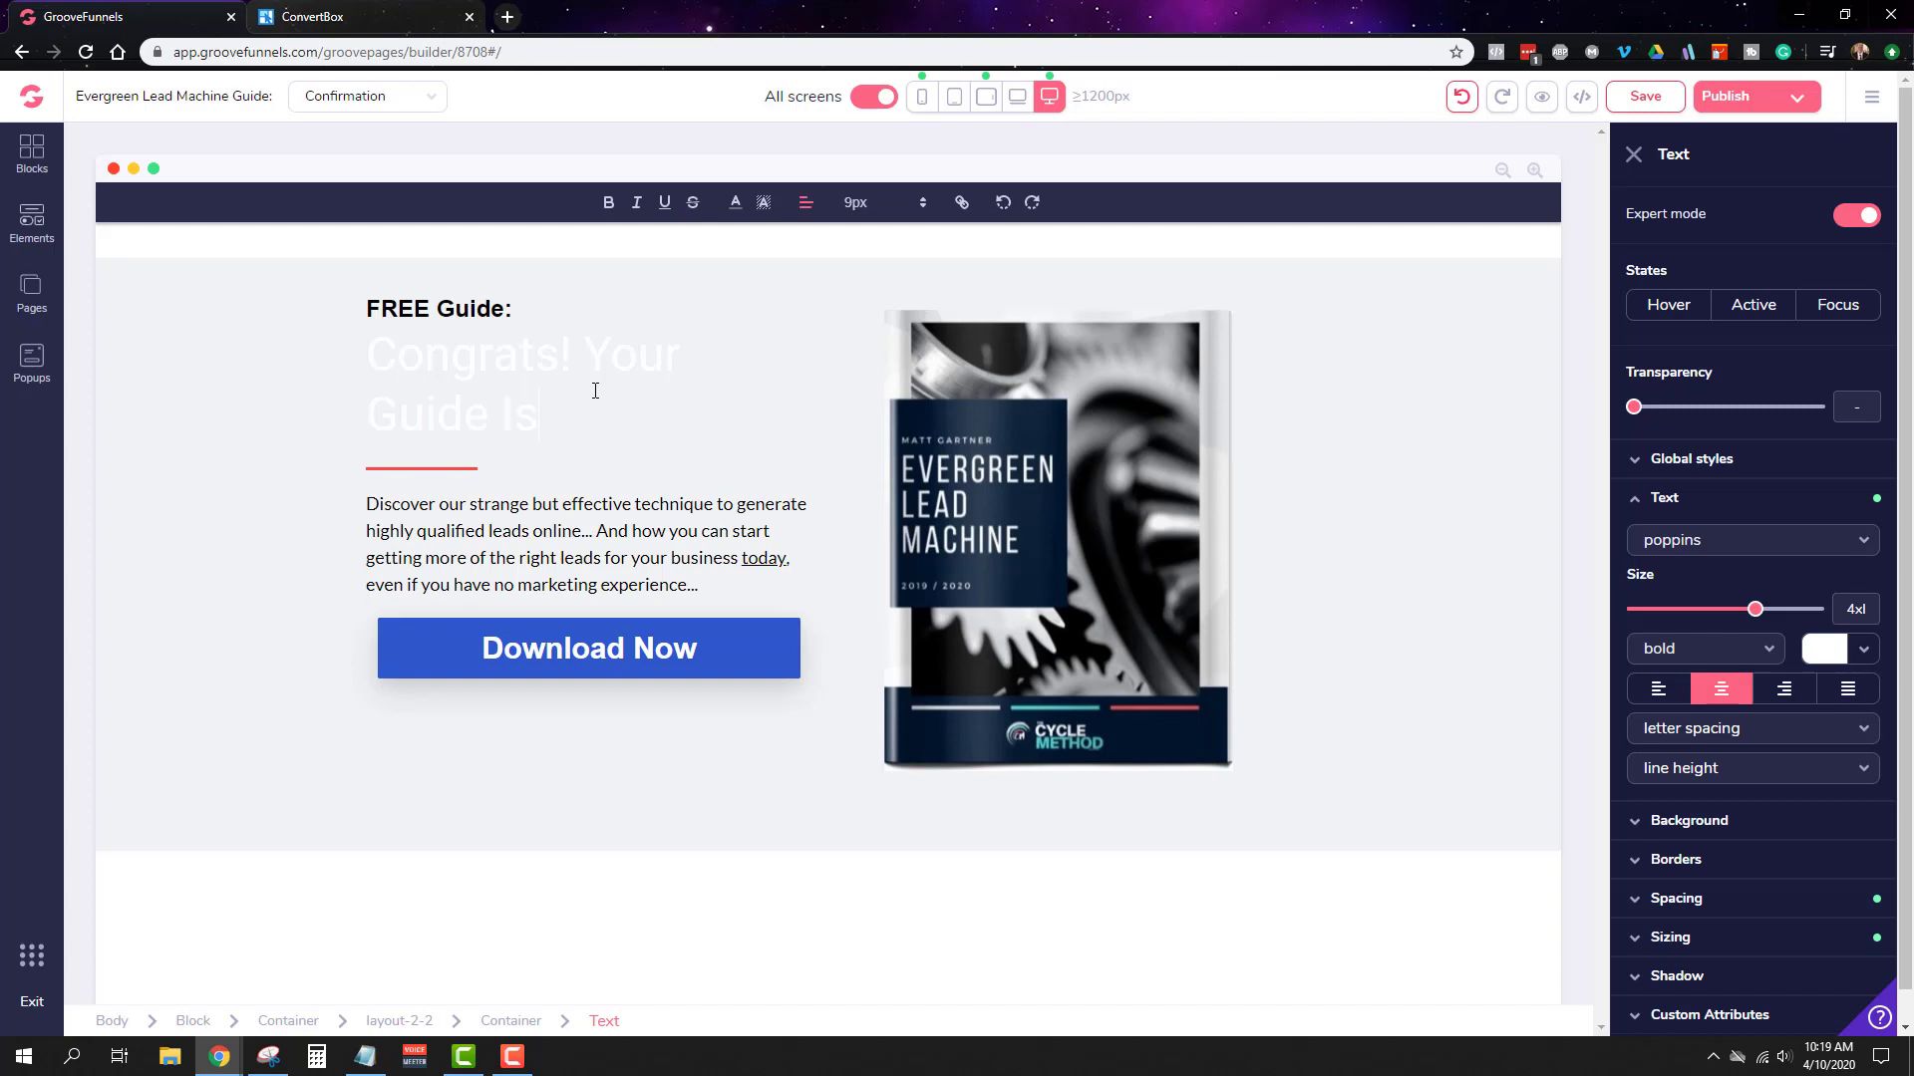
{"action": "type", "text": " On The Way!"}
{"action": "left_click", "coordinate": [617, 570]}
{"action": "type", "text": "Pl"}
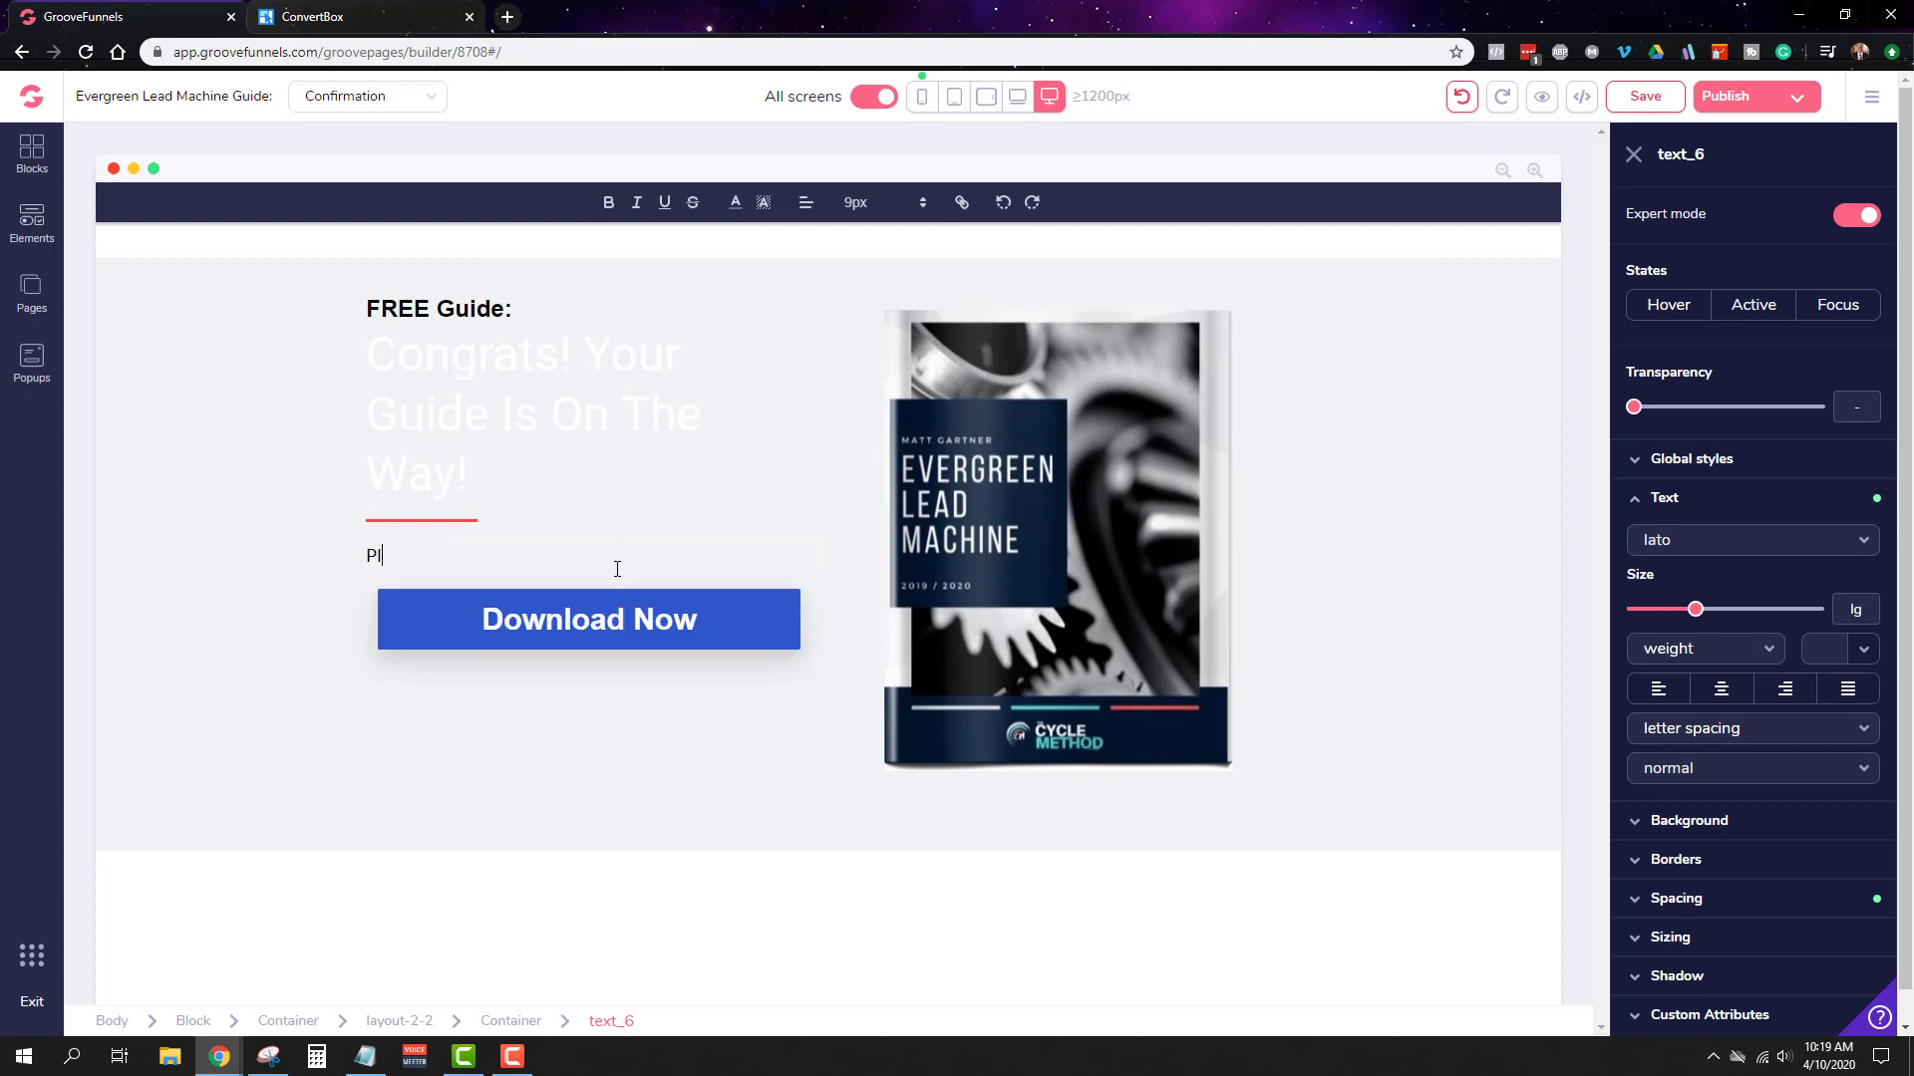
{"action": "type", "text": "ease check your inbox in 5 minuyt"}
{"action": "key", "text": "BackSpace"}
{"action": "key", "text": "BackSpace"}
{"action": "type", "text": "tes."}
- Make the Confirmation headline text black
{"action": "left_click", "coordinate": [680, 428]}
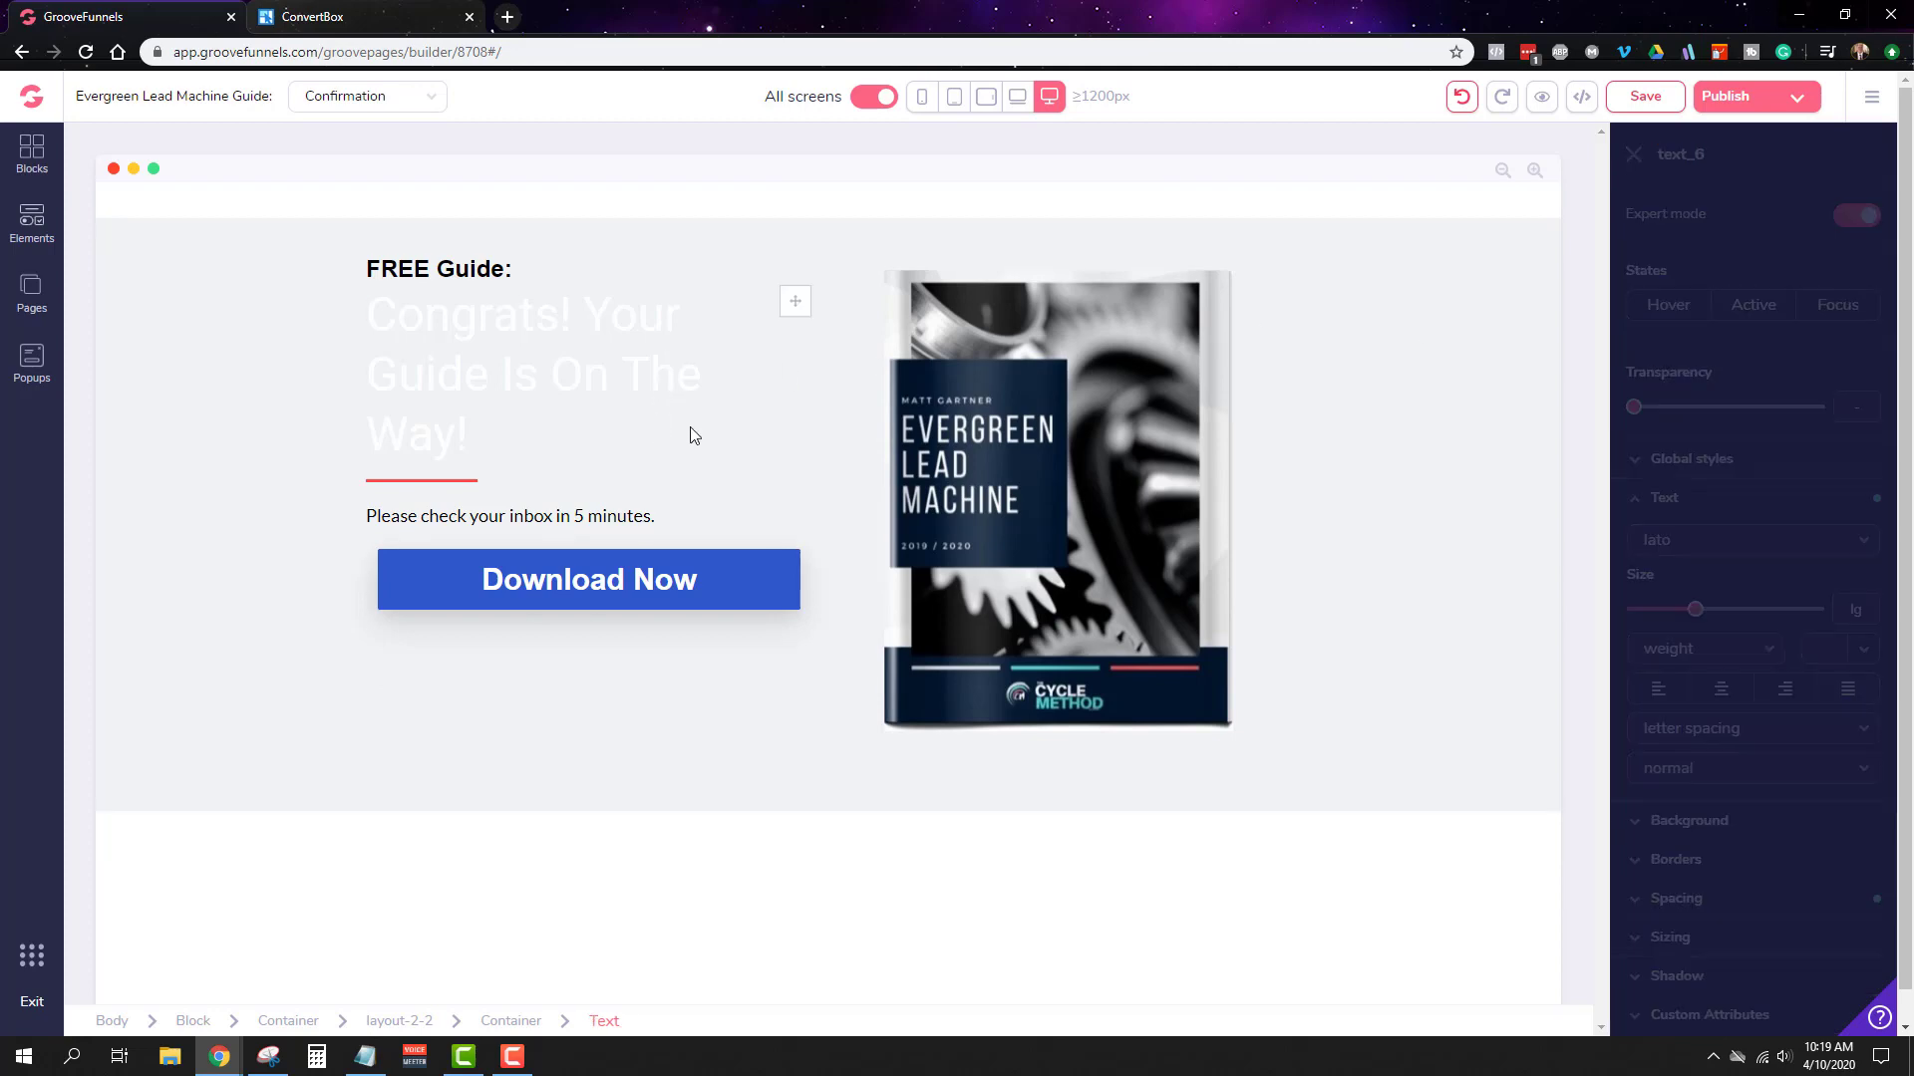
{"action": "left_click", "coordinate": [475, 342]}
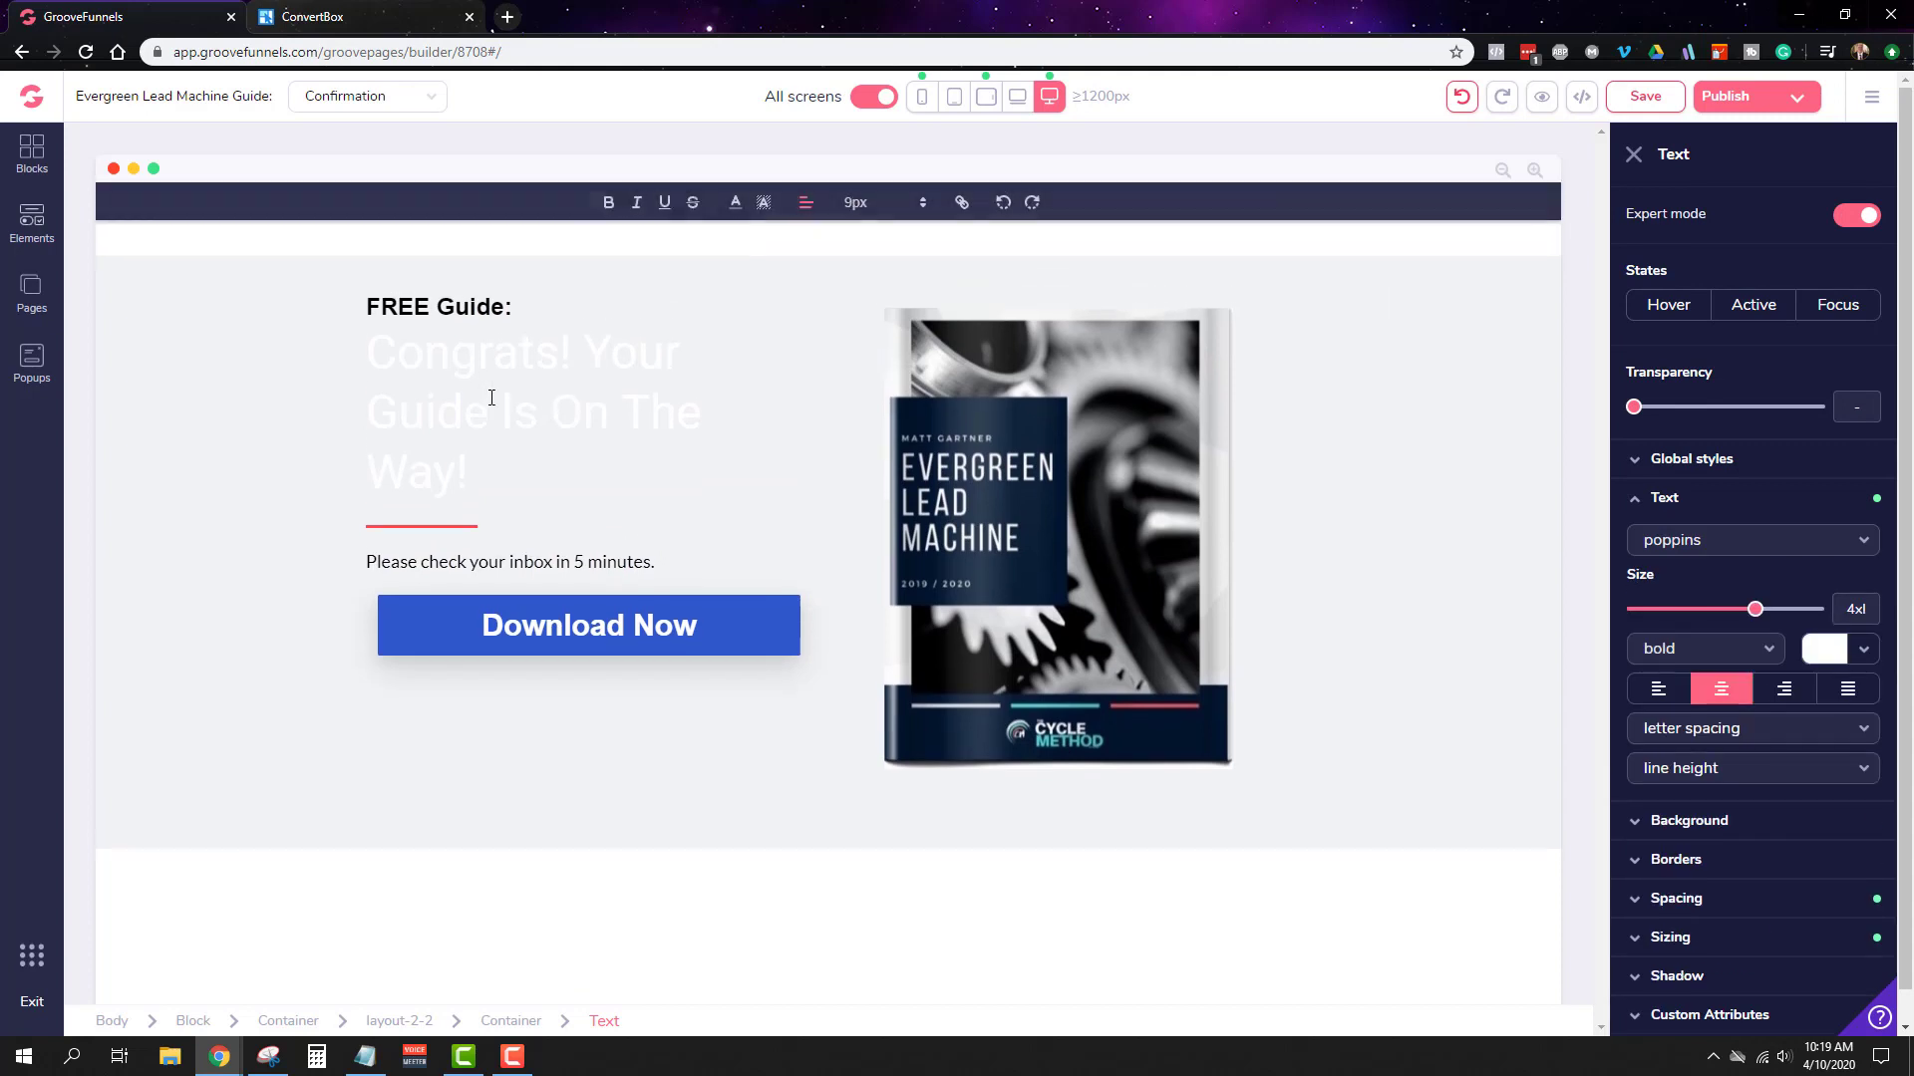
{"action": "left_click", "coordinate": [1846, 659]}
{"action": "left_click", "coordinate": [1684, 760]}
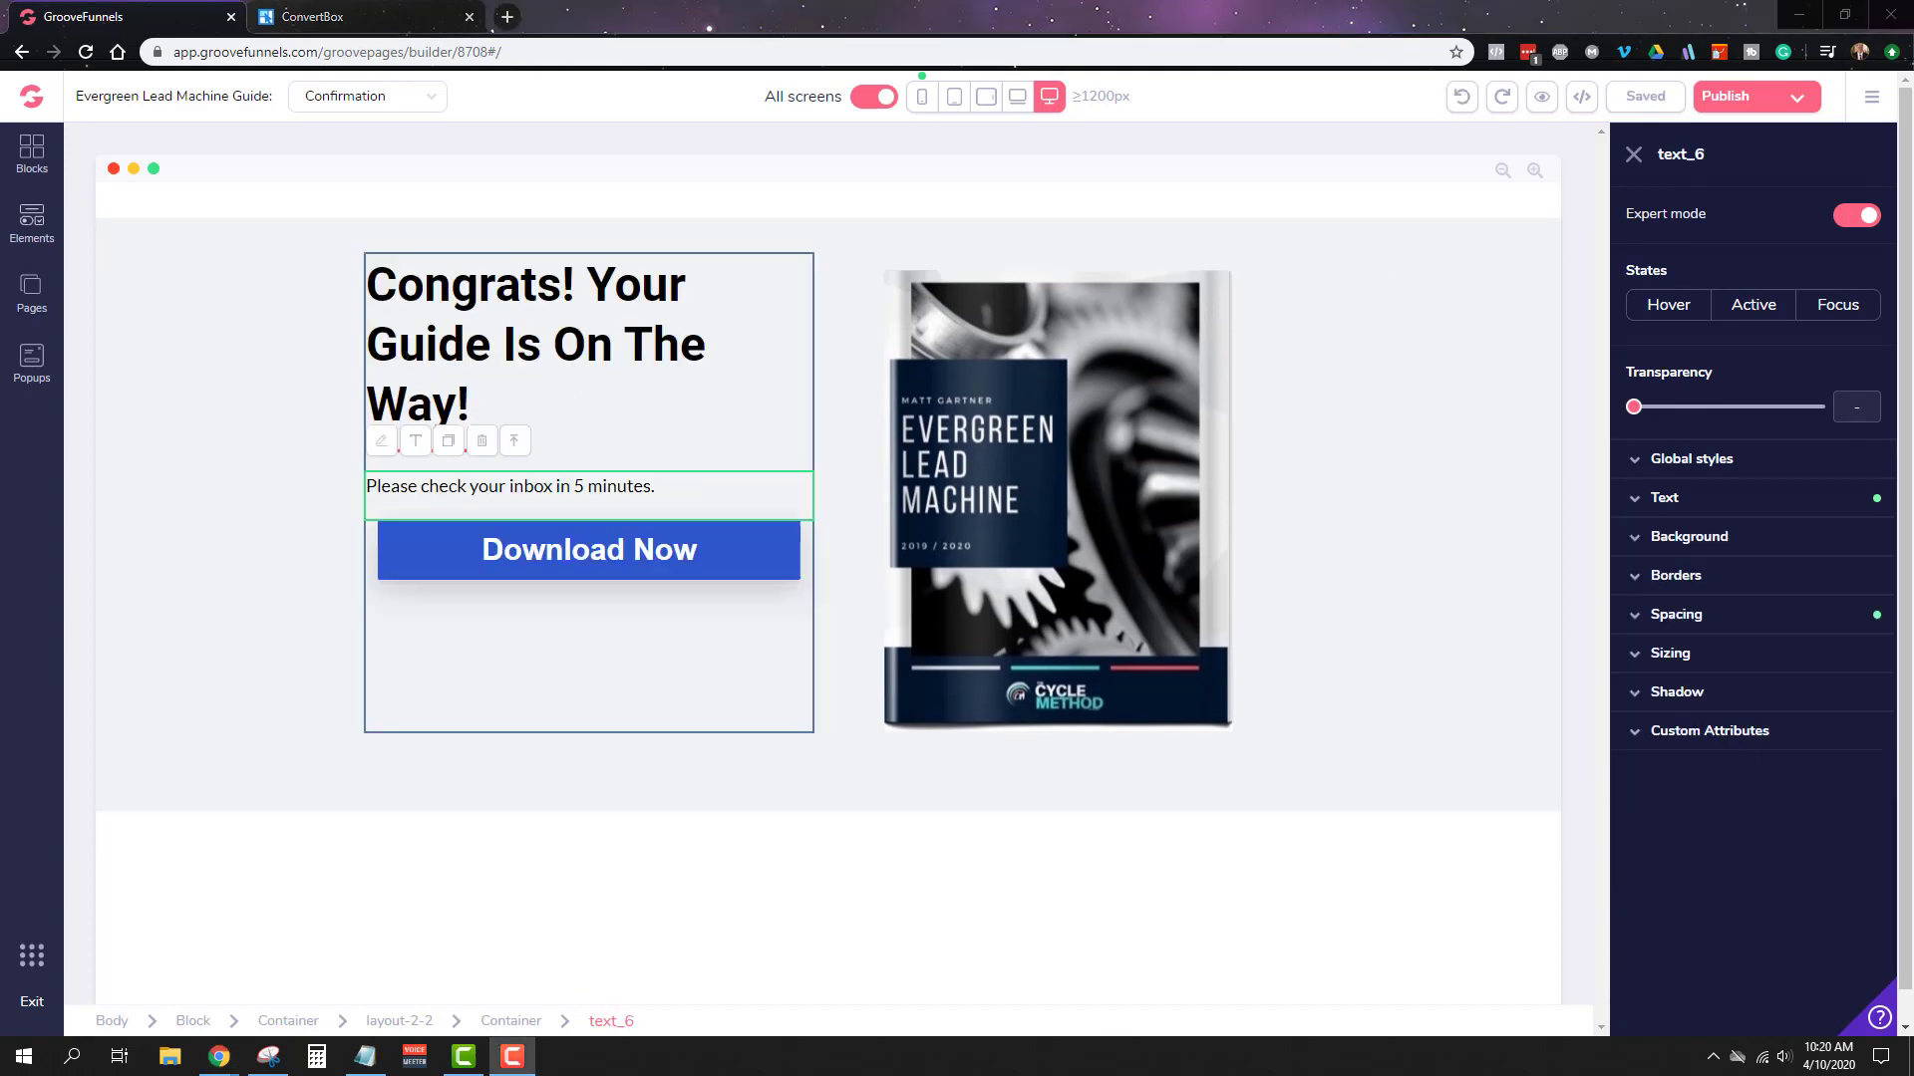
- Prefix the paragraph with 'We've sent your copy of The Evergreen Lead Machine to the email address that you provided.'
{"action": "double_click", "coordinate": [683, 490]}
{"action": "left_click", "coordinate": [676, 518]}
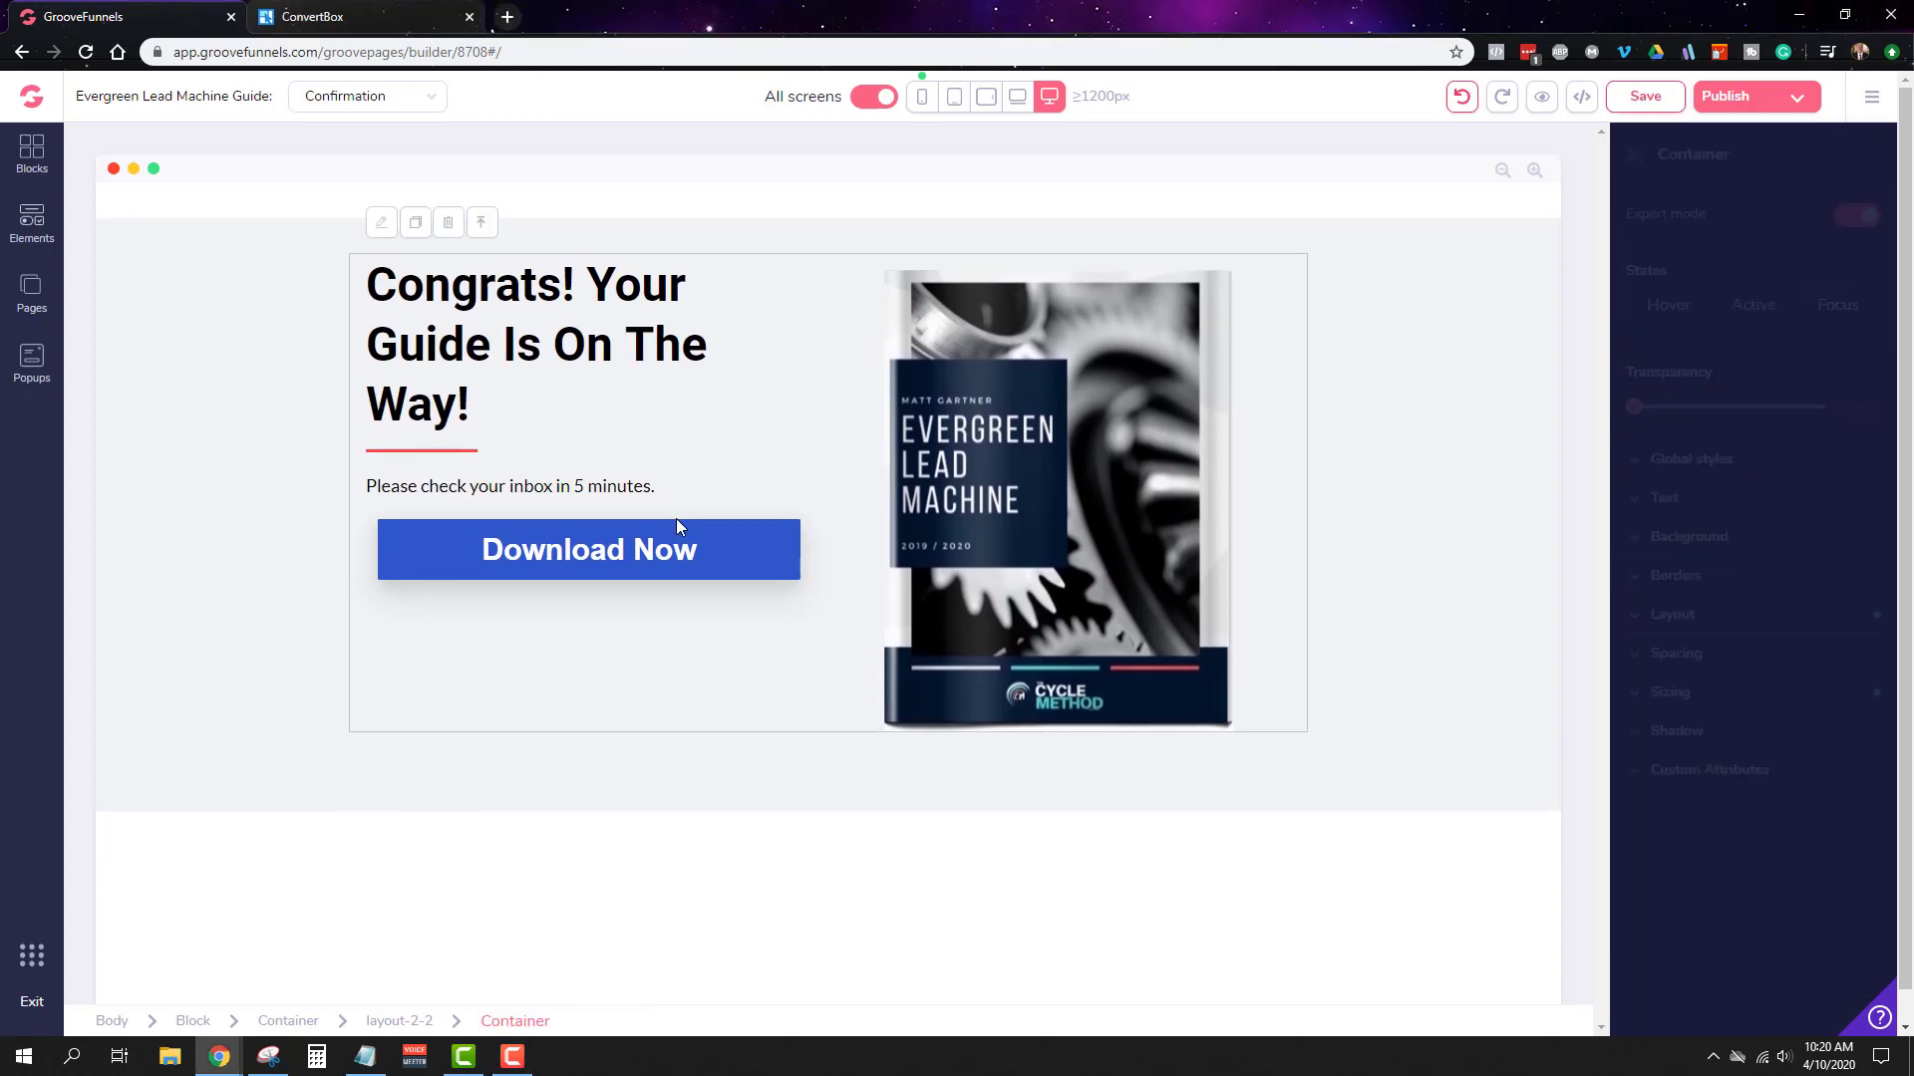
{"action": "left_click", "coordinate": [690, 481]}
{"action": "left_click", "coordinate": [672, 486]}
{"action": "double_click", "coordinate": [638, 488]}
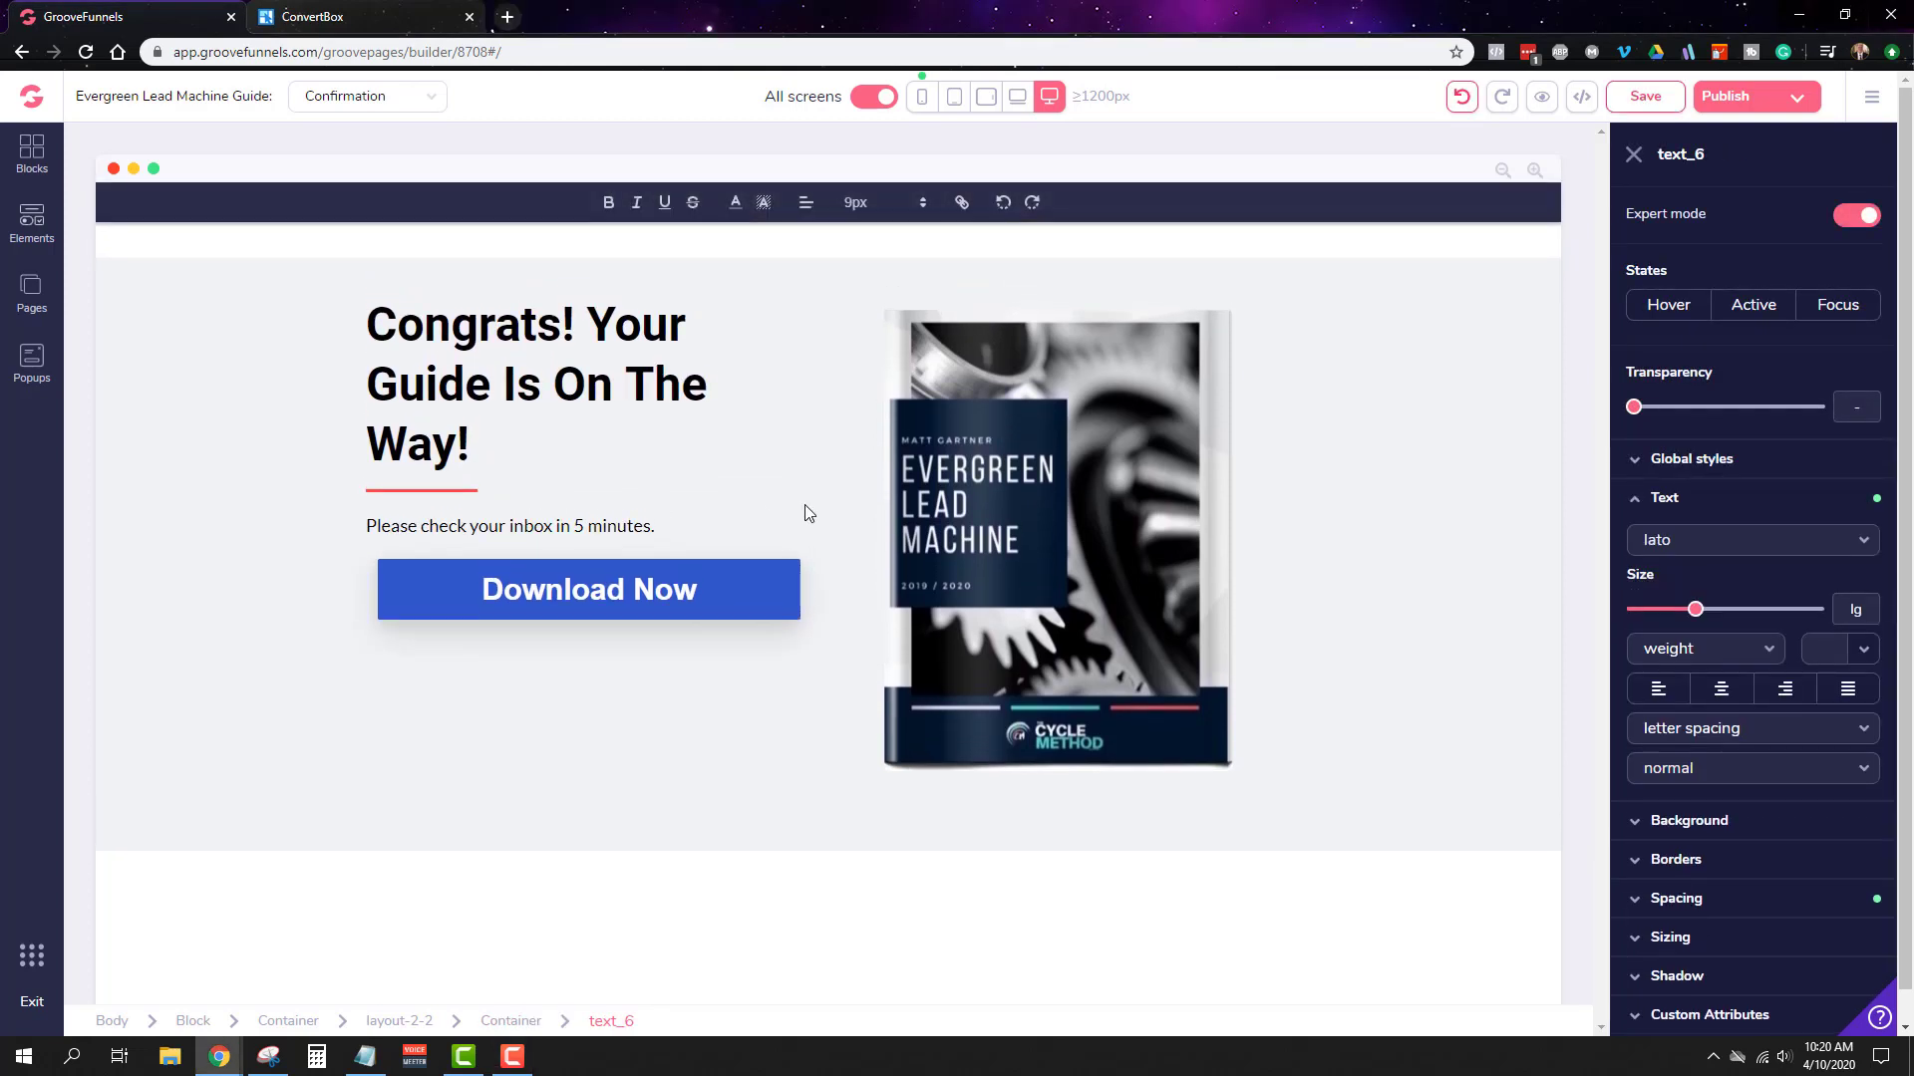
{"action": "type", "text": "We"}
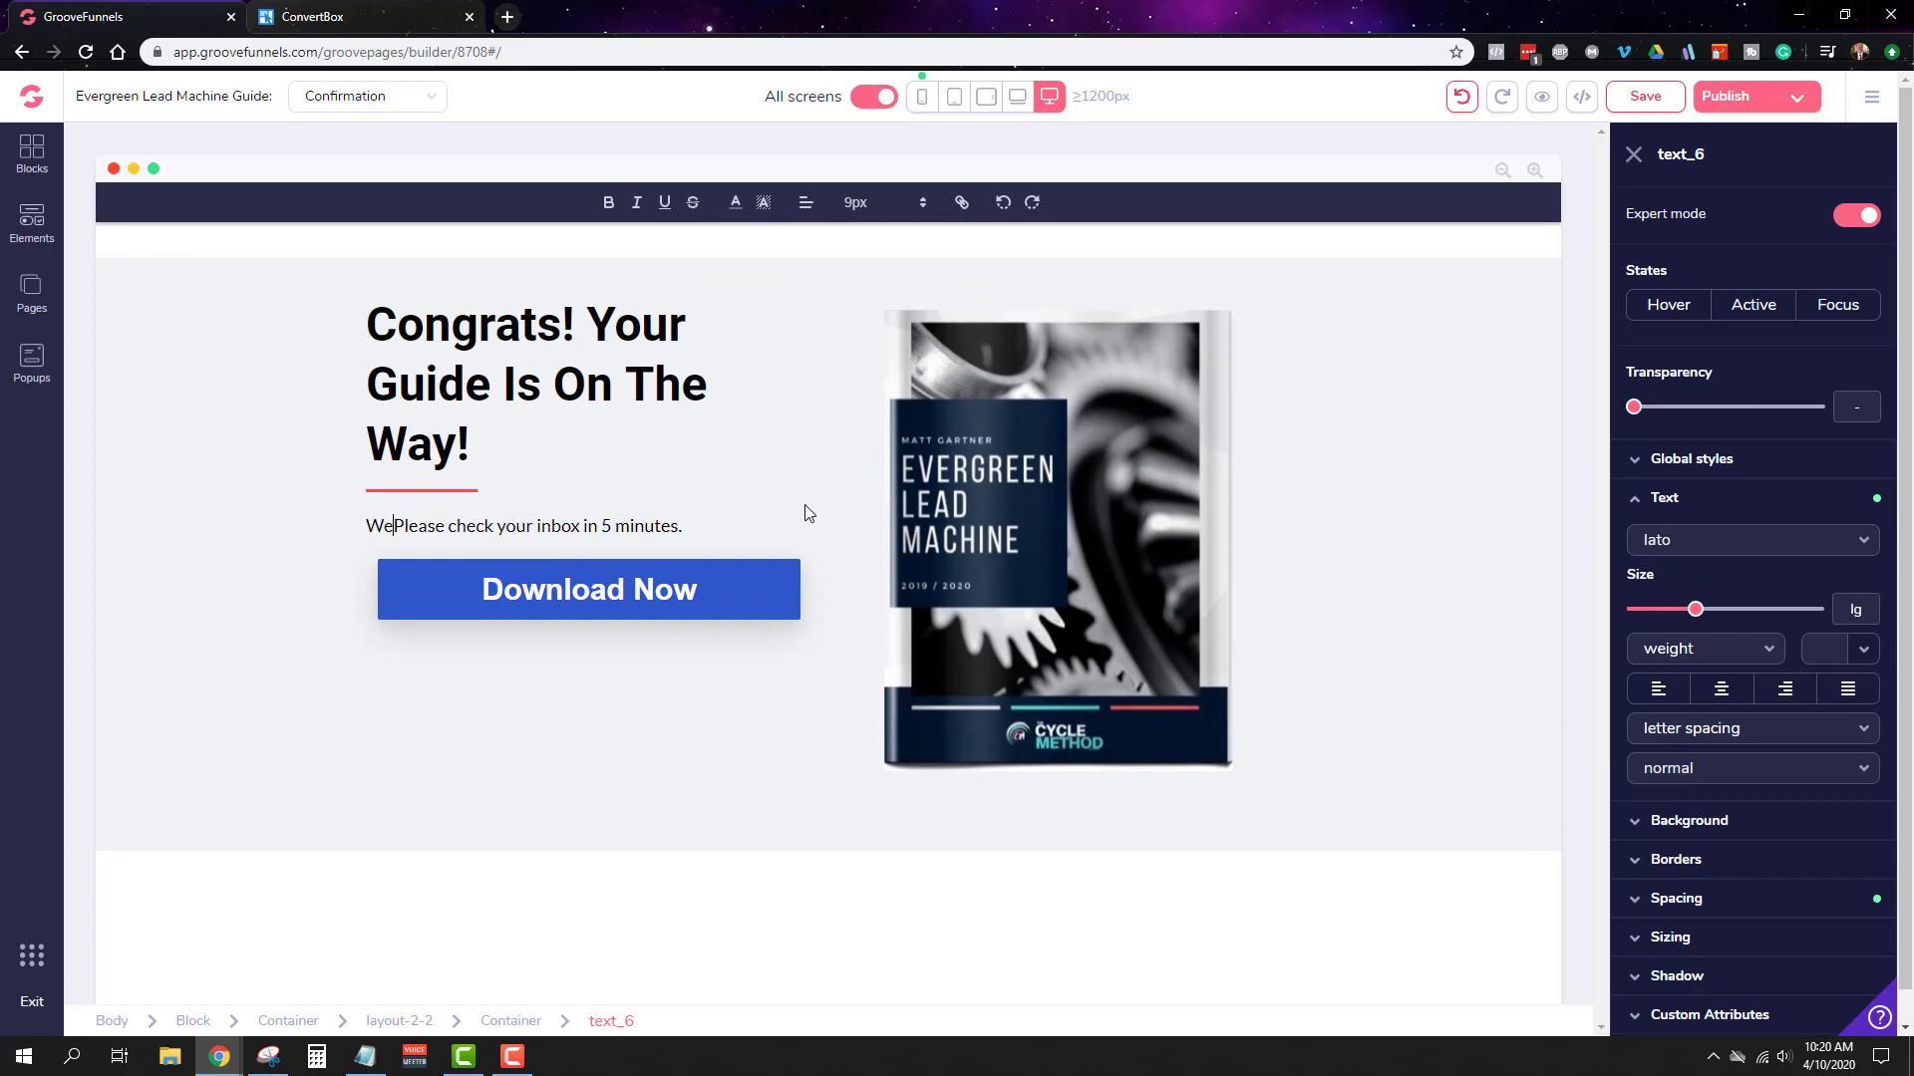
{"action": "type", "text": "'ve "}
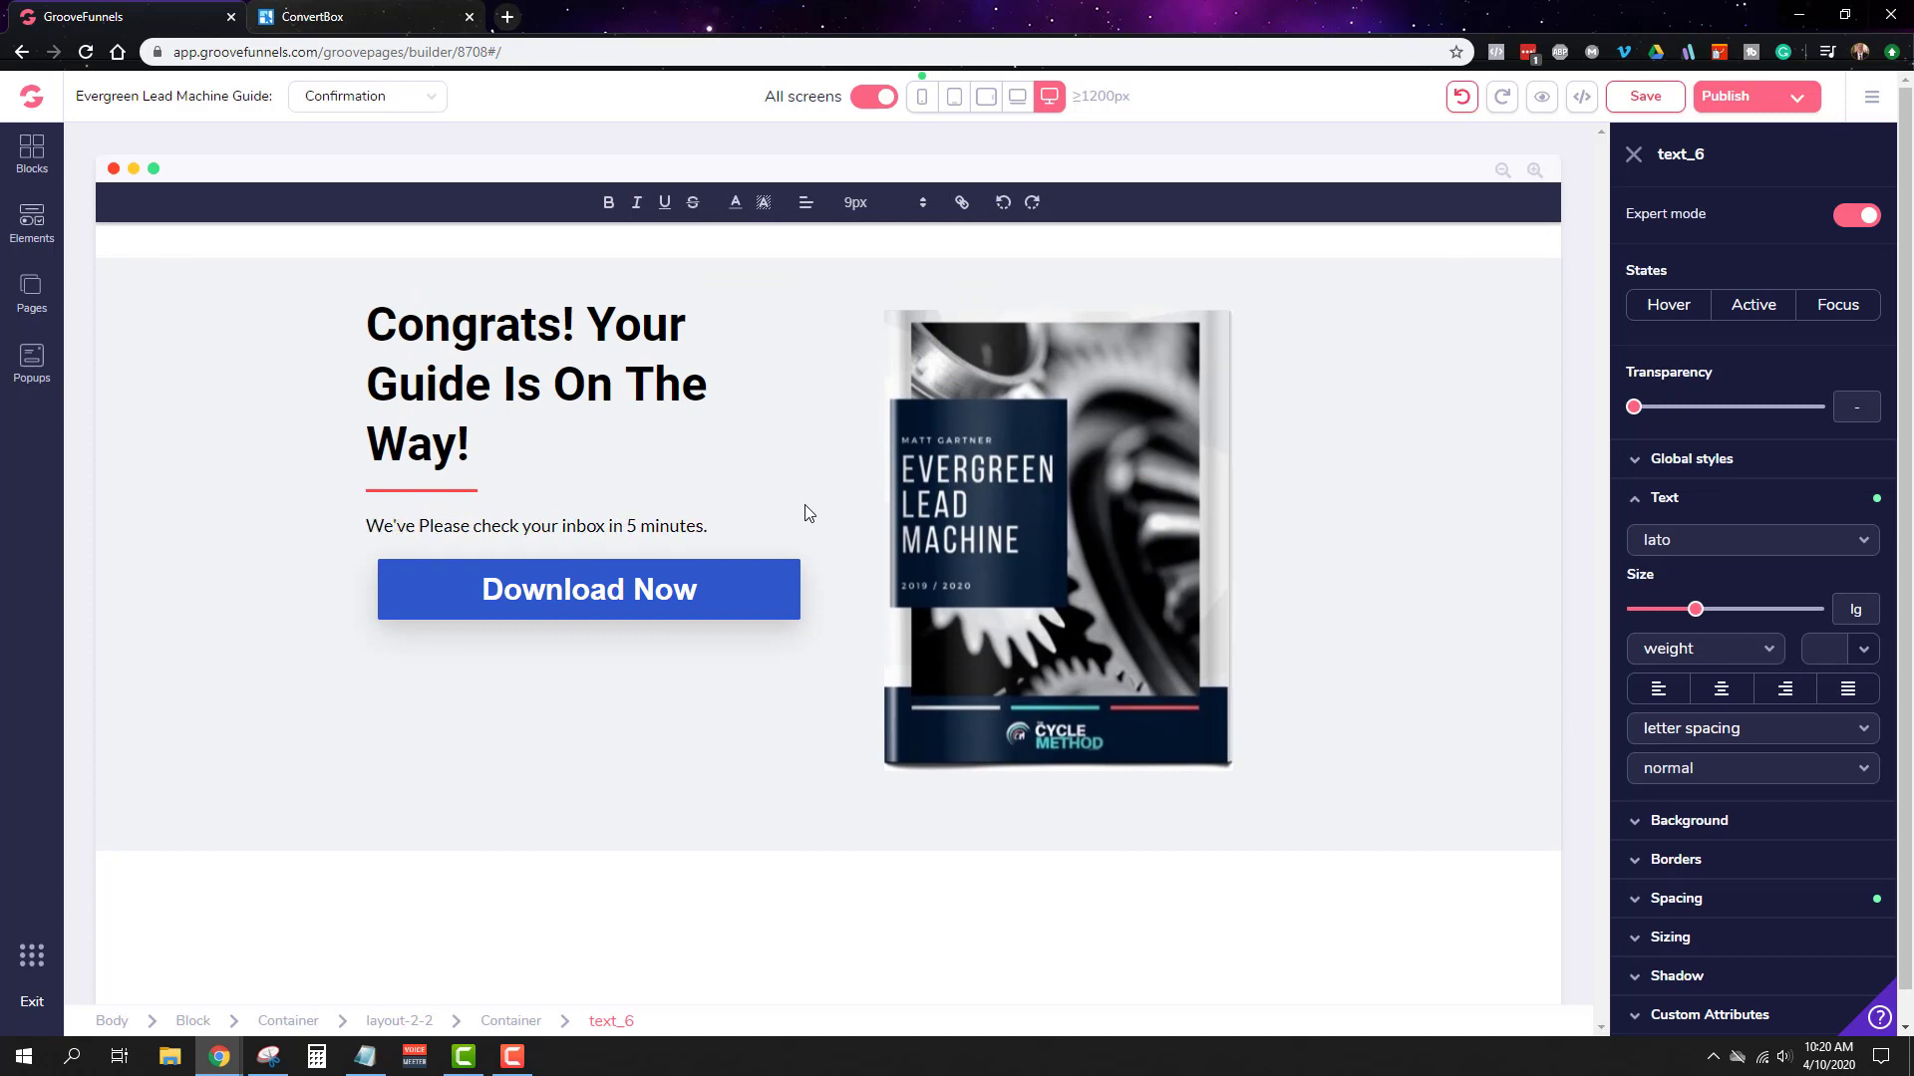
{"action": "type", "text": "sent your copy "}
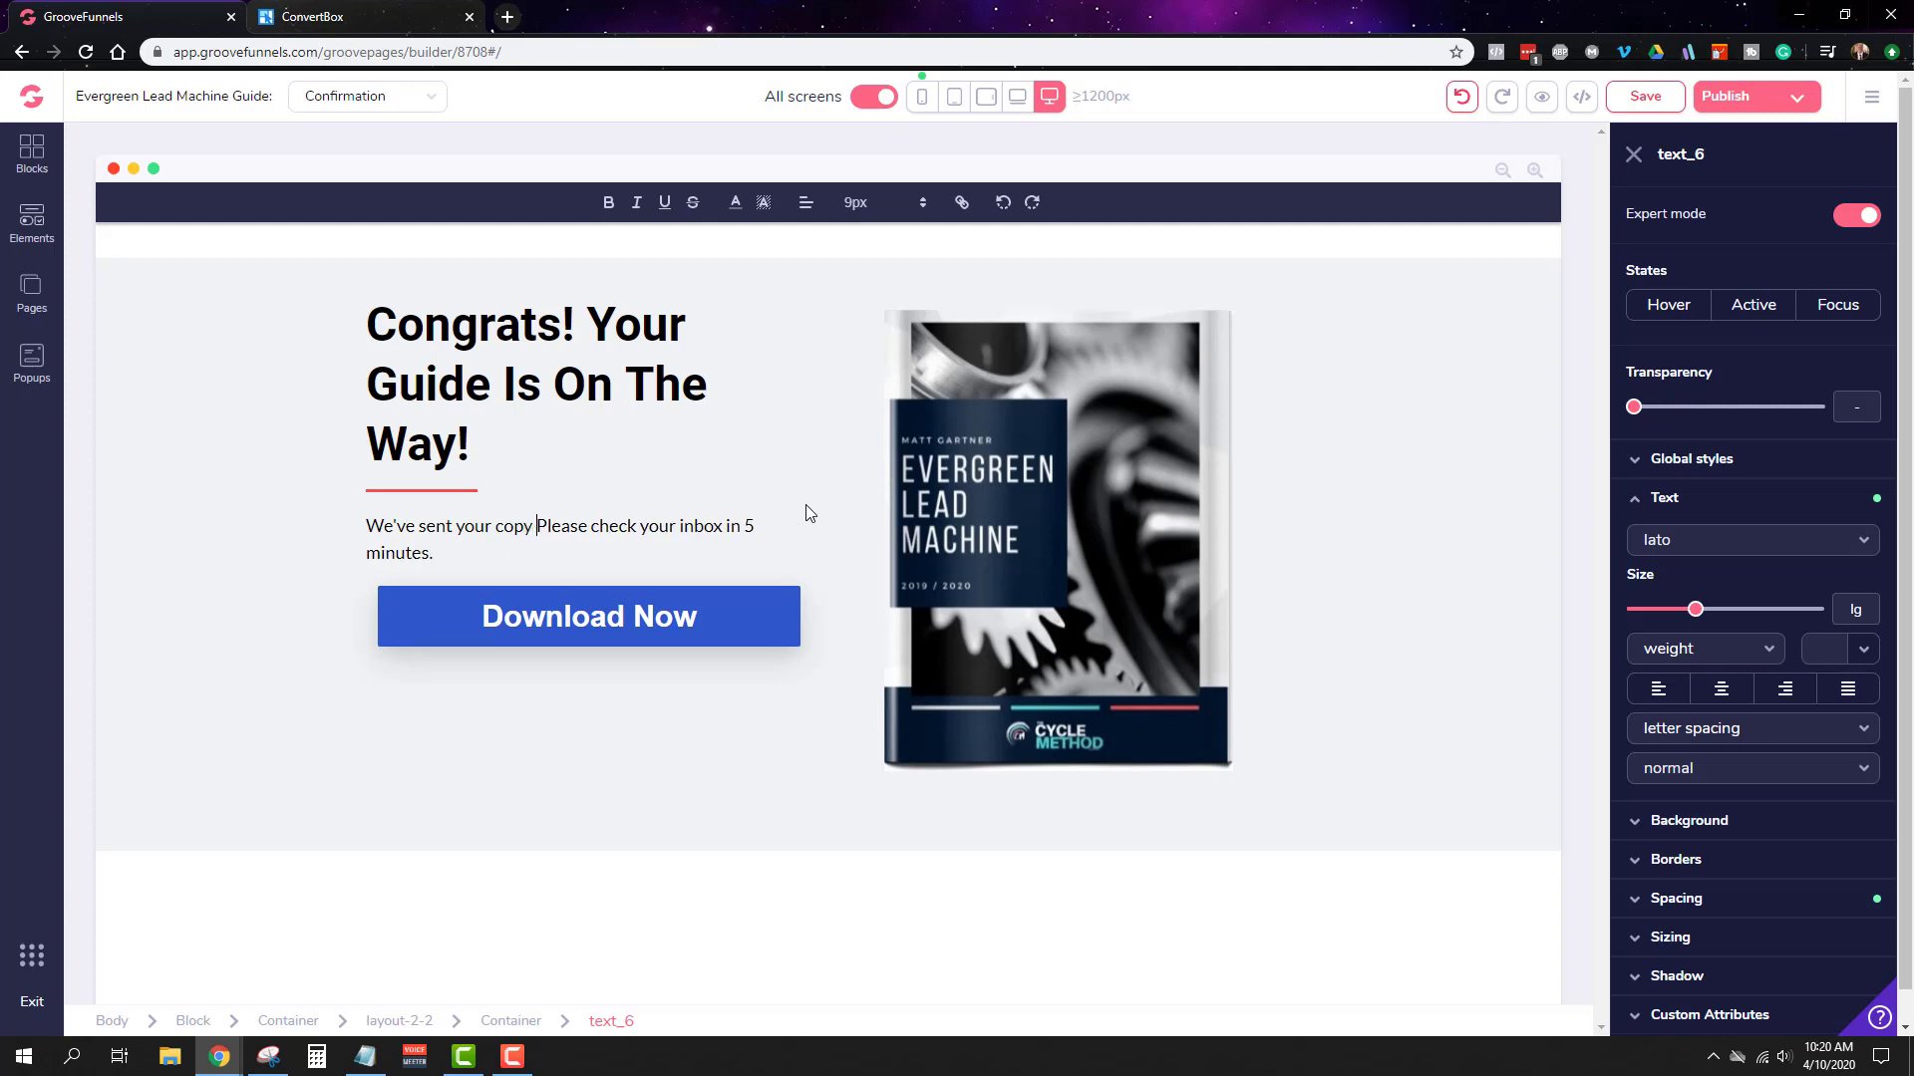
{"action": "type", "text": "of The "}
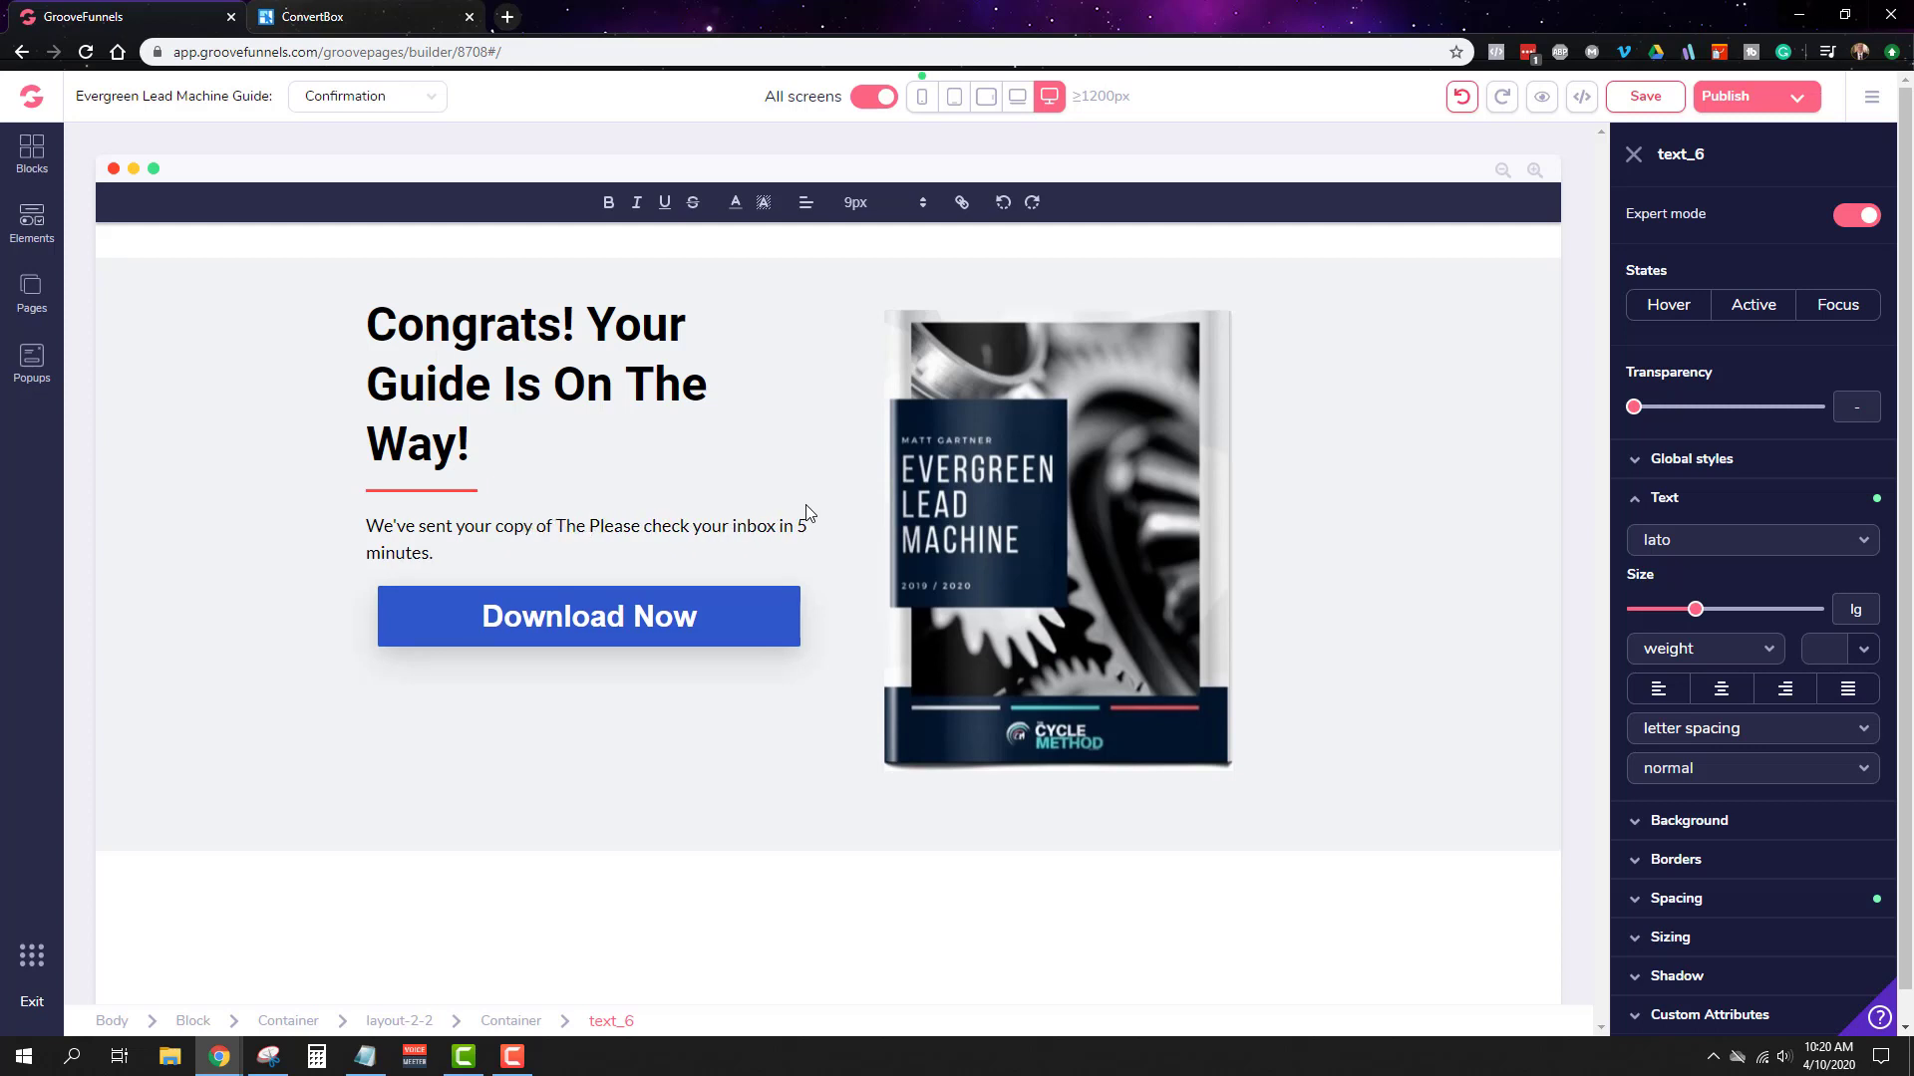
{"action": "type", "text": "Evergreen "}
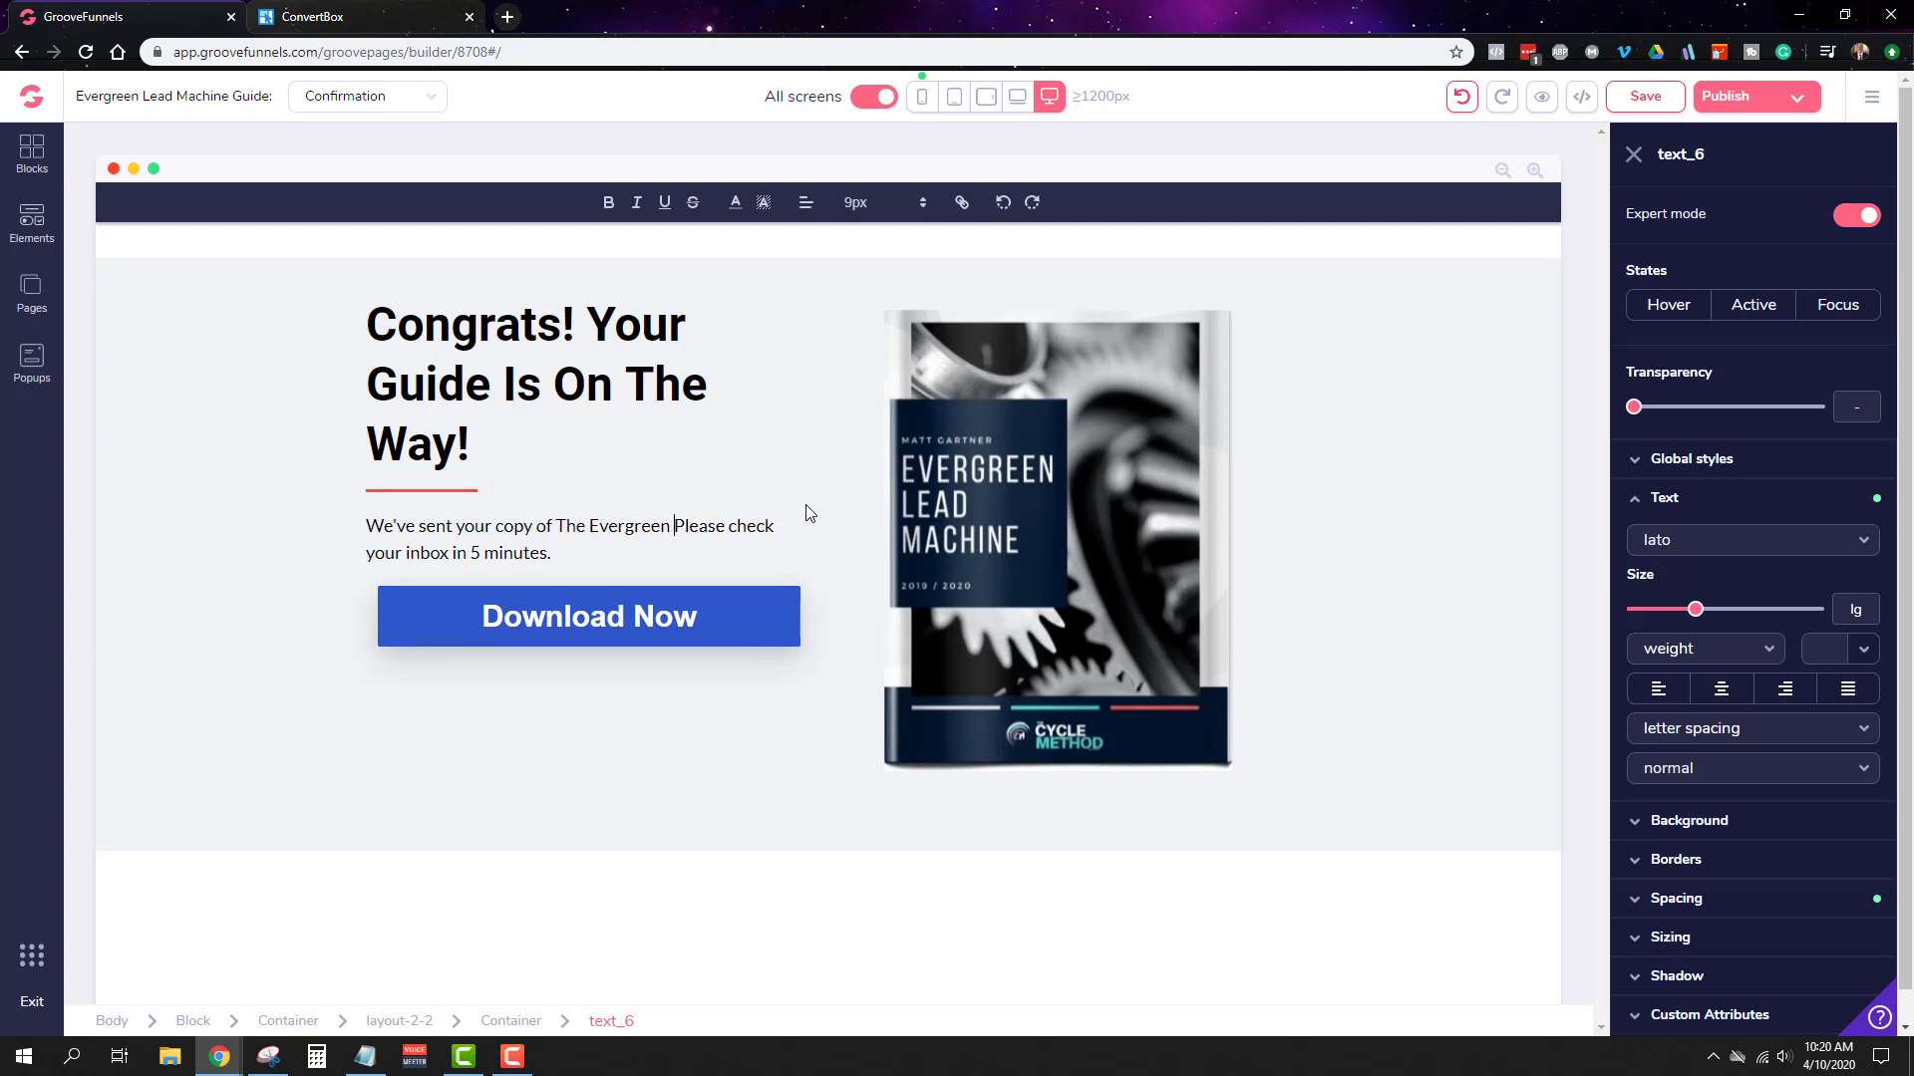
{"action": "type", "text": "Lead Machine to"}
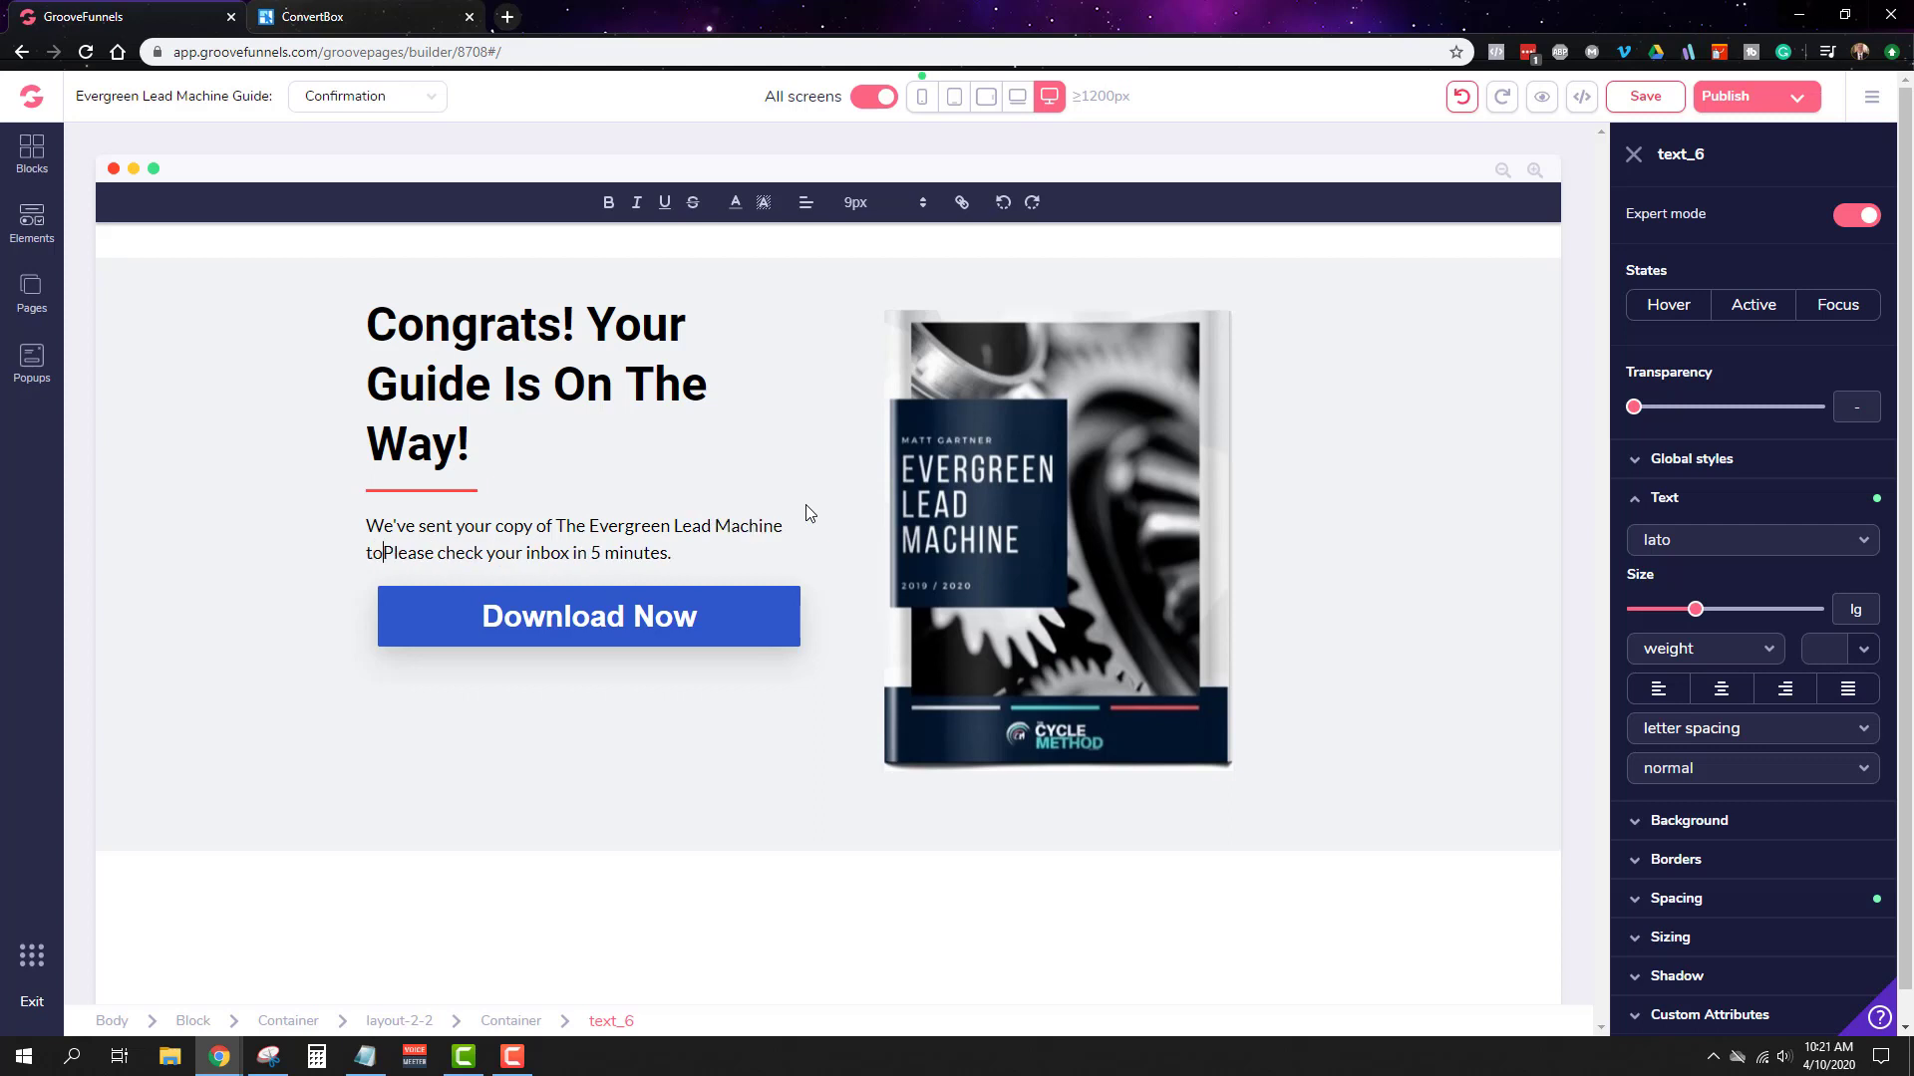
{"action": "type", "text": " your"}
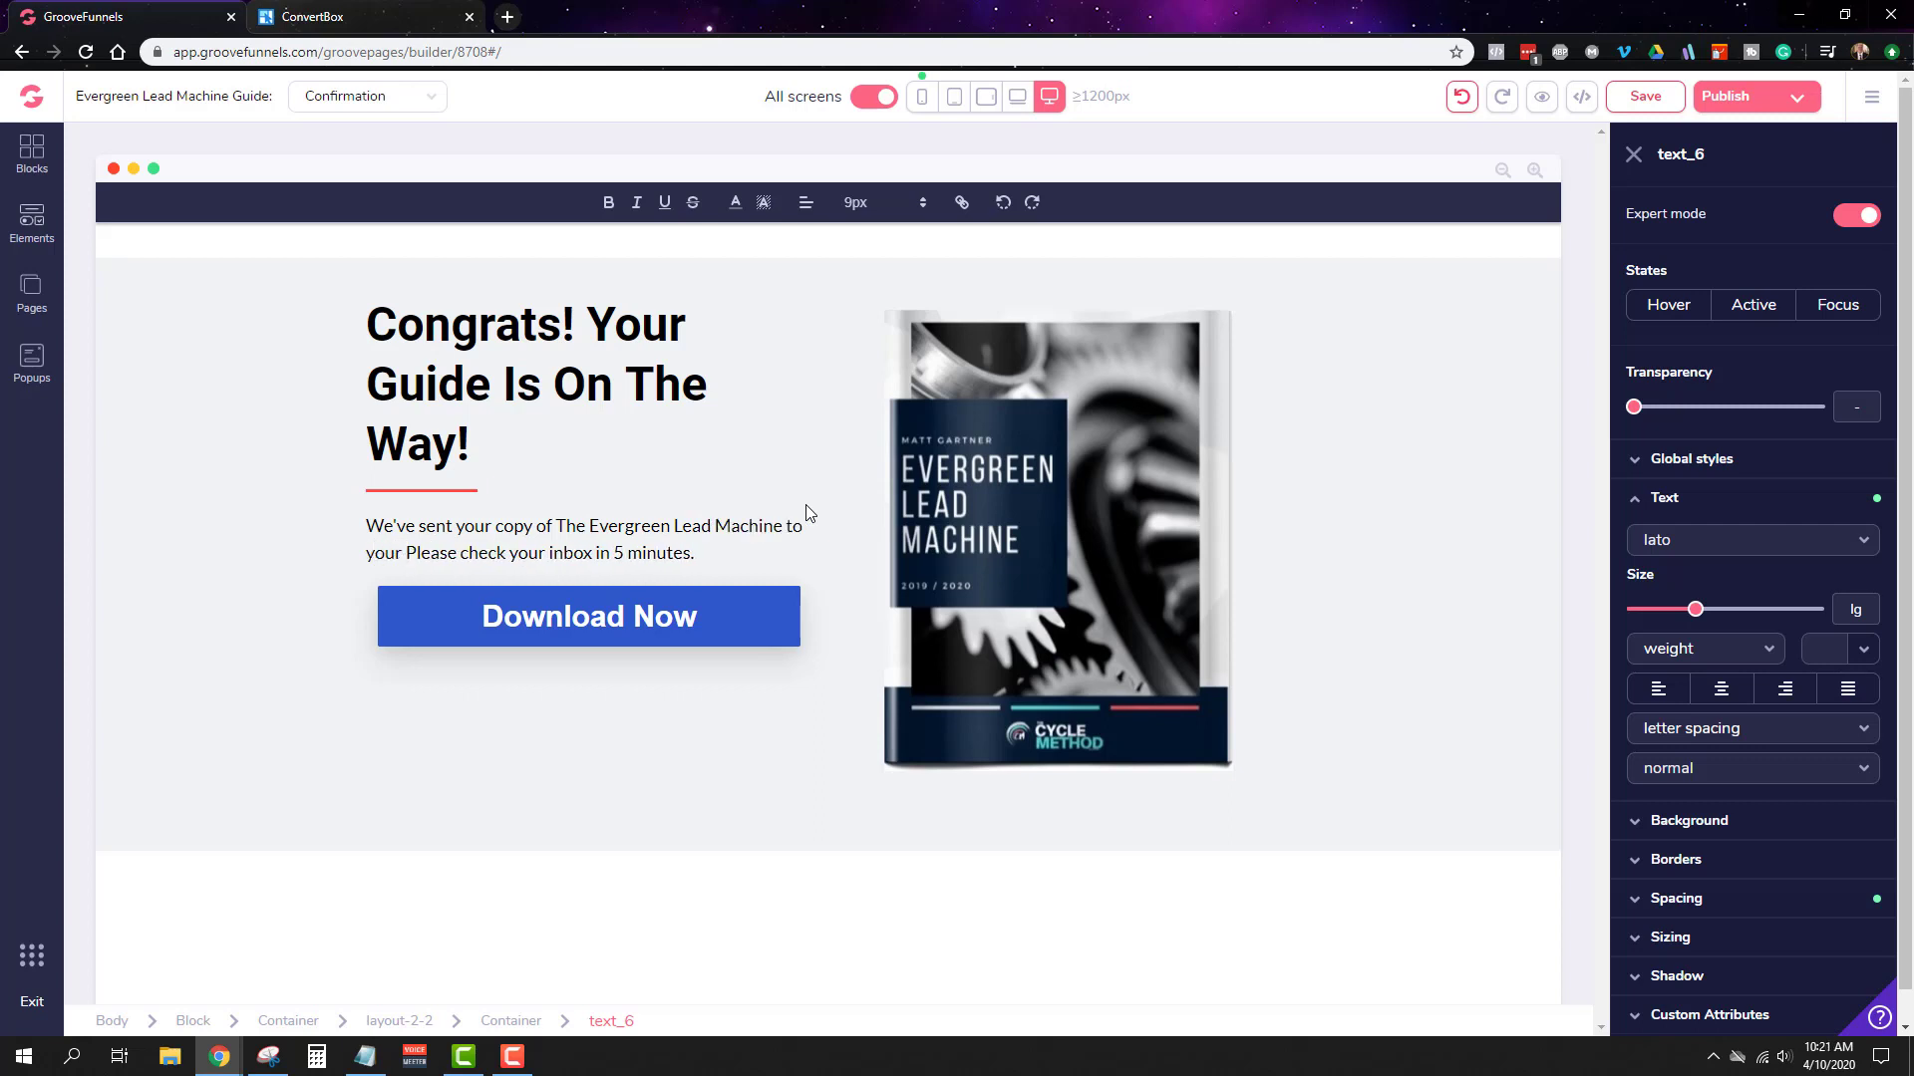
{"action": "key", "text": "BackSpace"}
{"action": "key", "text": "BackSpace"}
{"action": "key", "text": "BackSpace"}
{"action": "key", "text": "BackSpace"}
{"action": "key", "text": "BackSpace"}
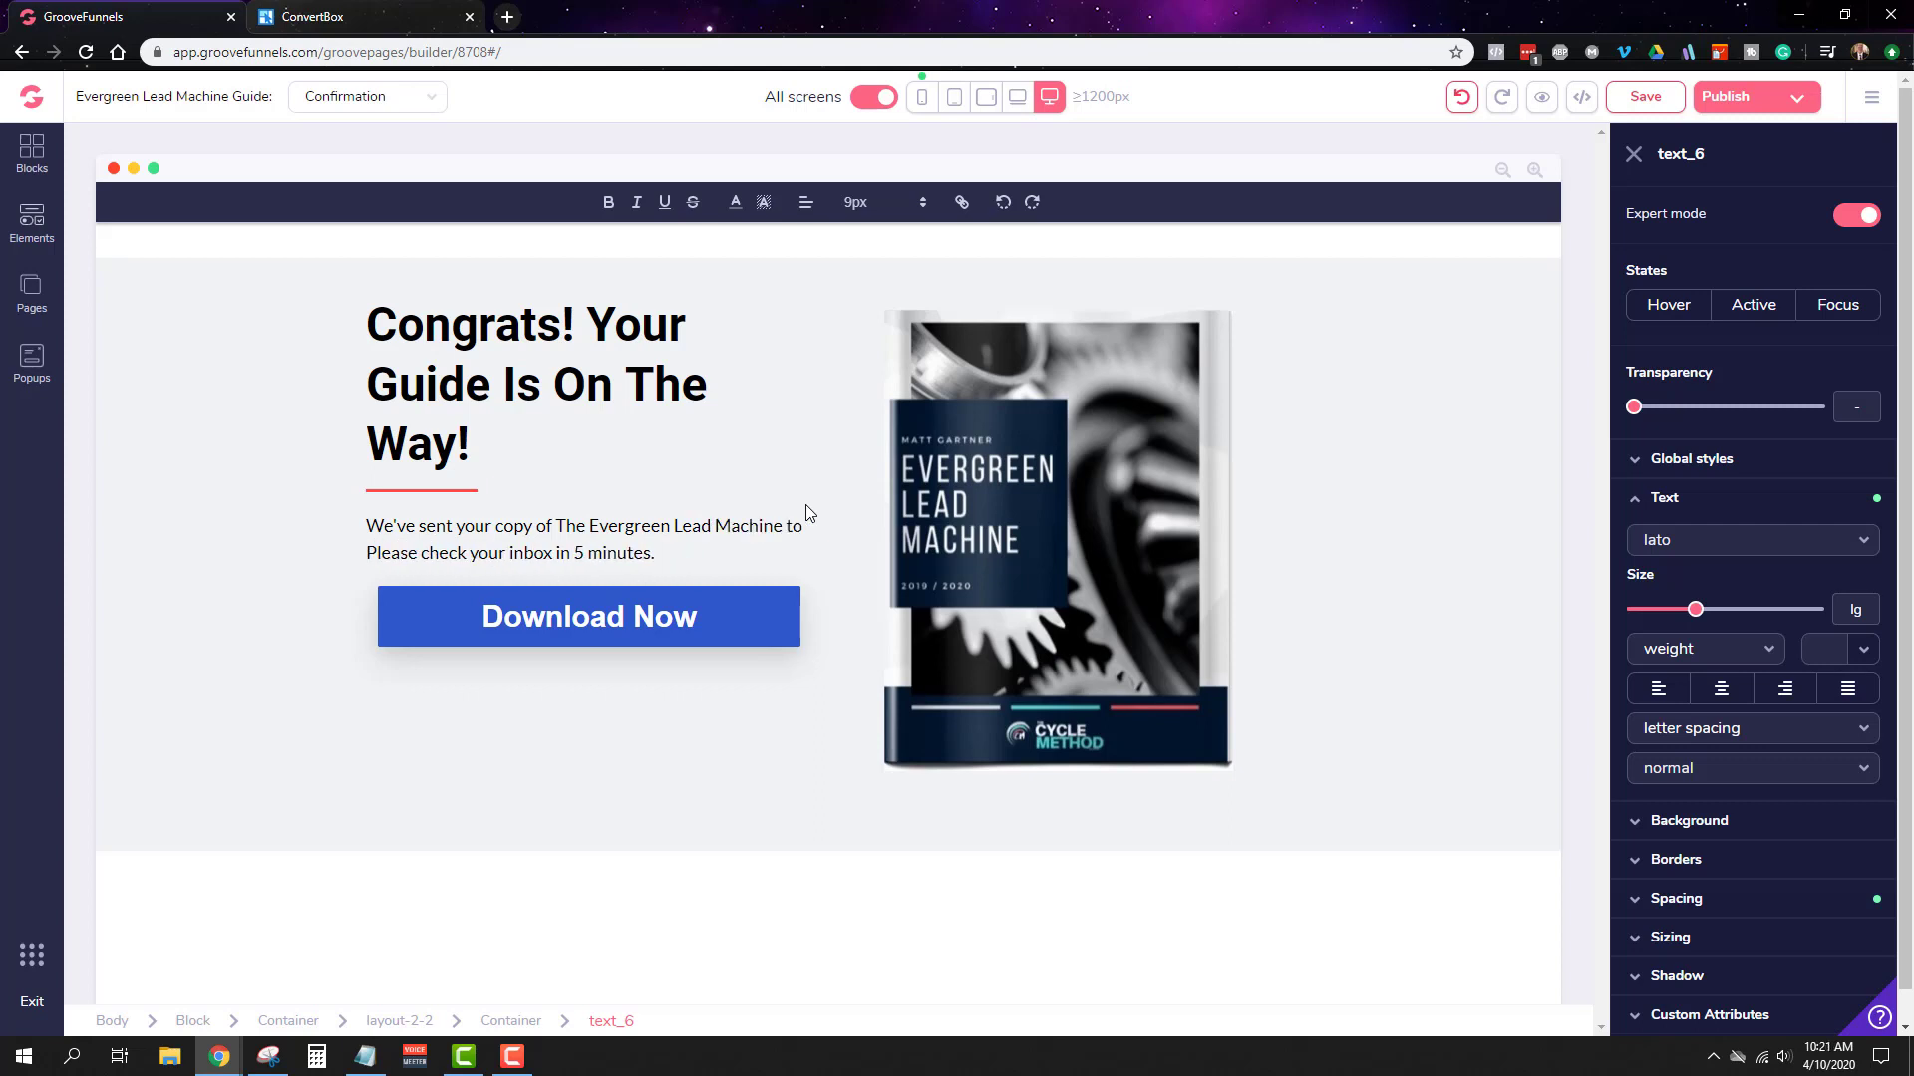
{"action": "type", "text": "the email addre"}
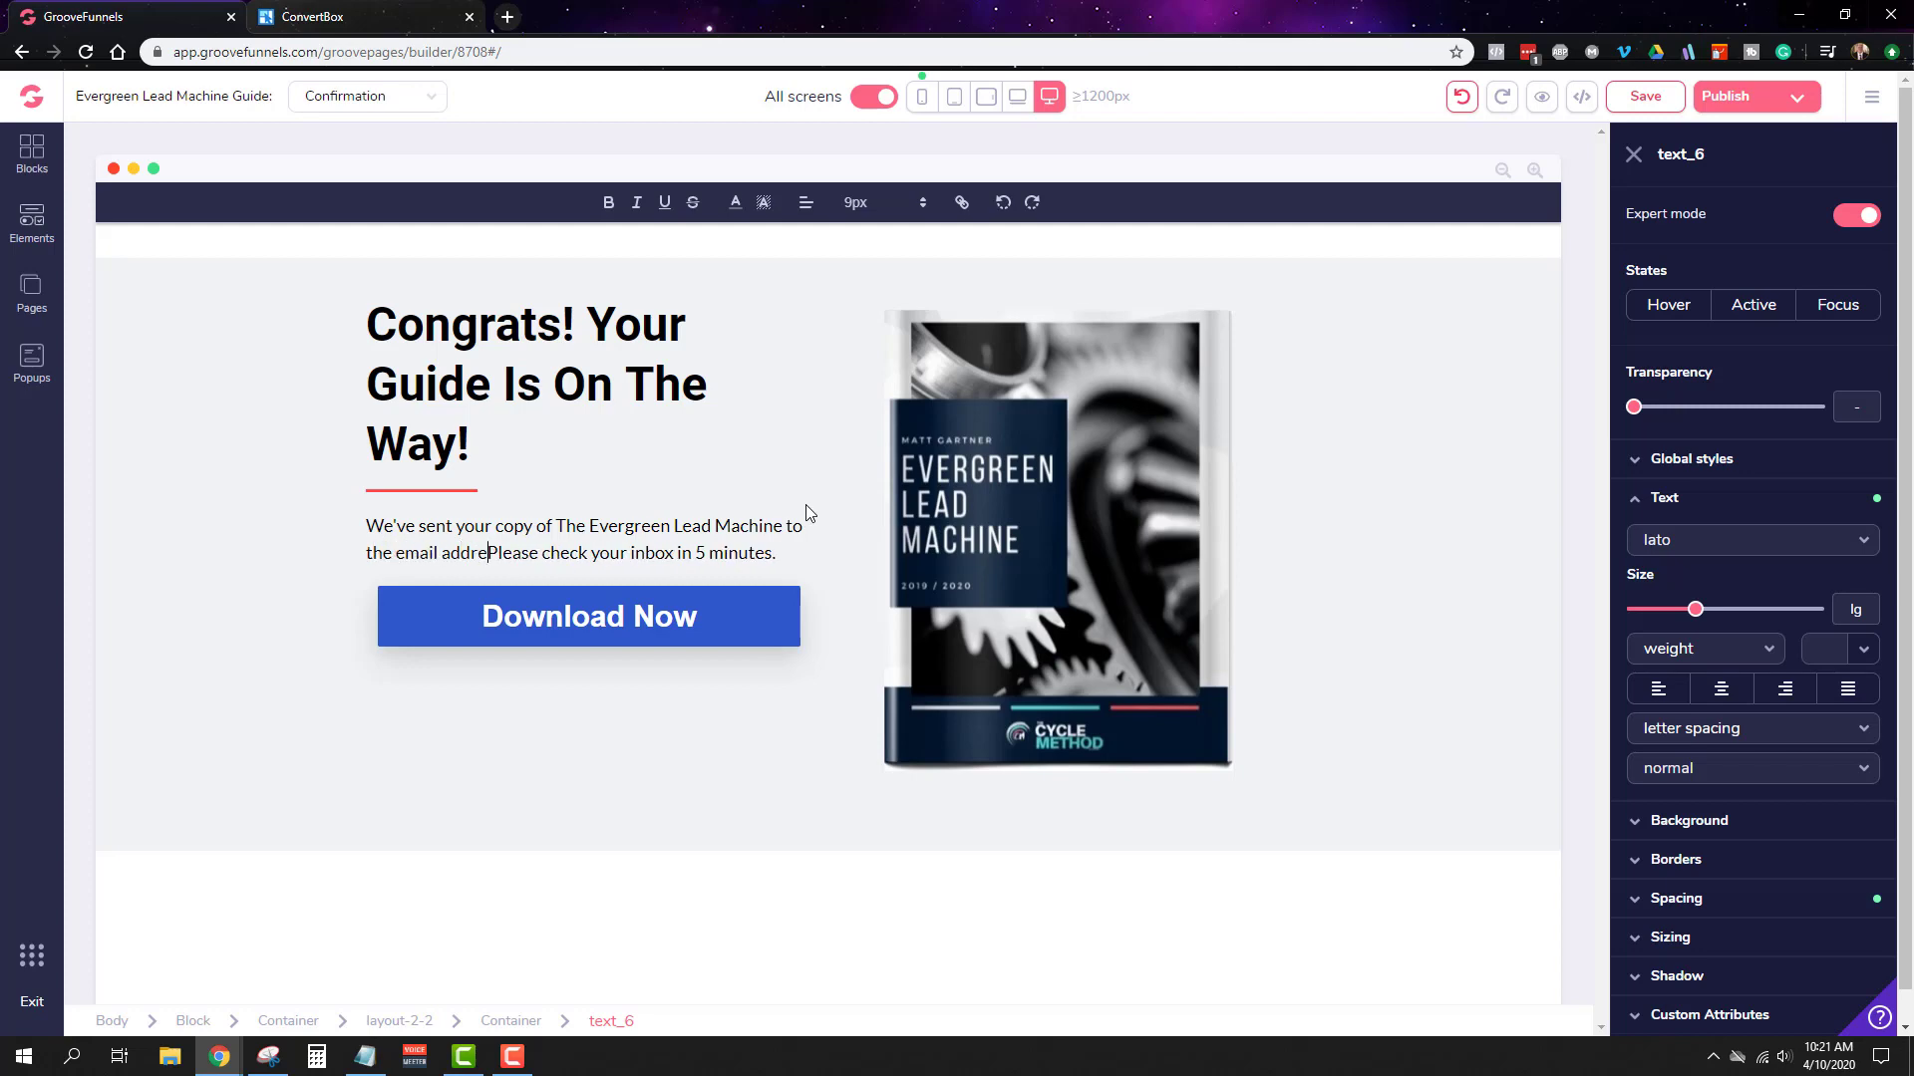
{"action": "type", "text": "ss th"}
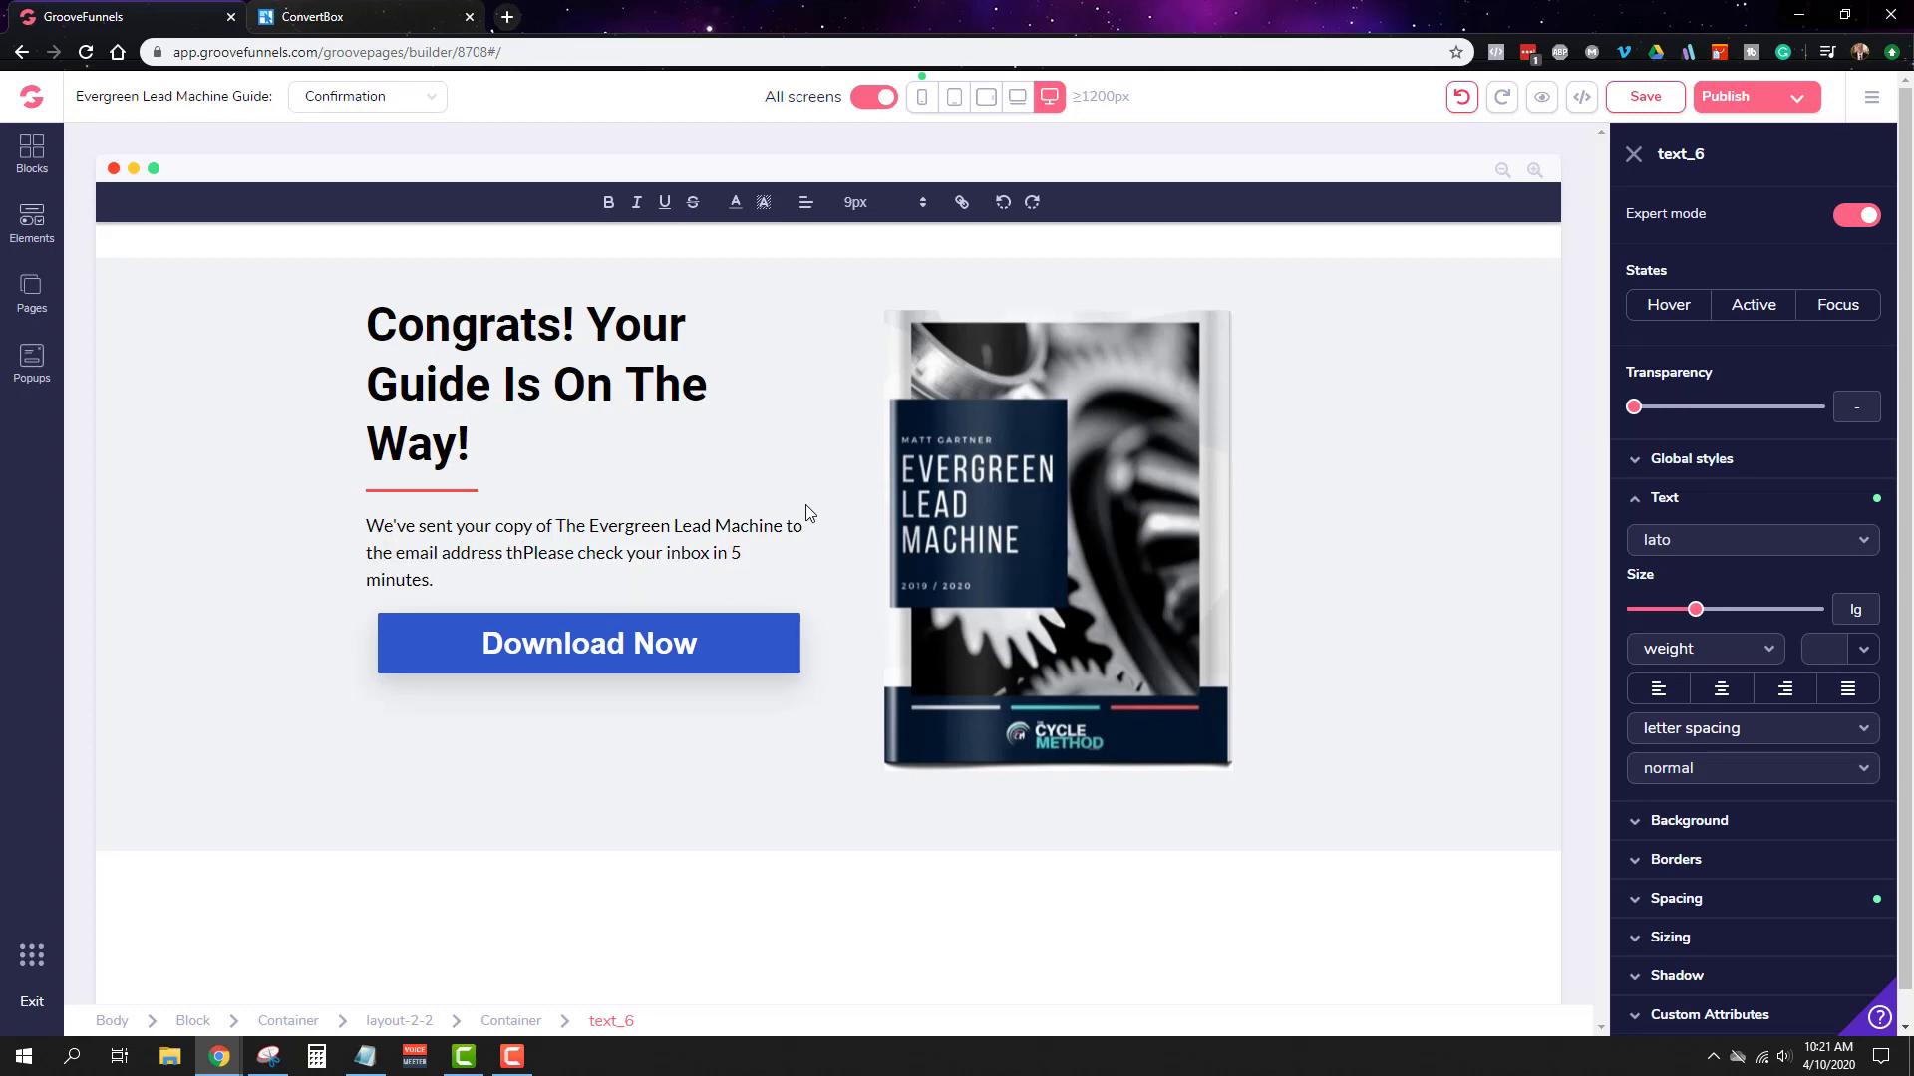
{"action": "type", "text": "at you pr"}
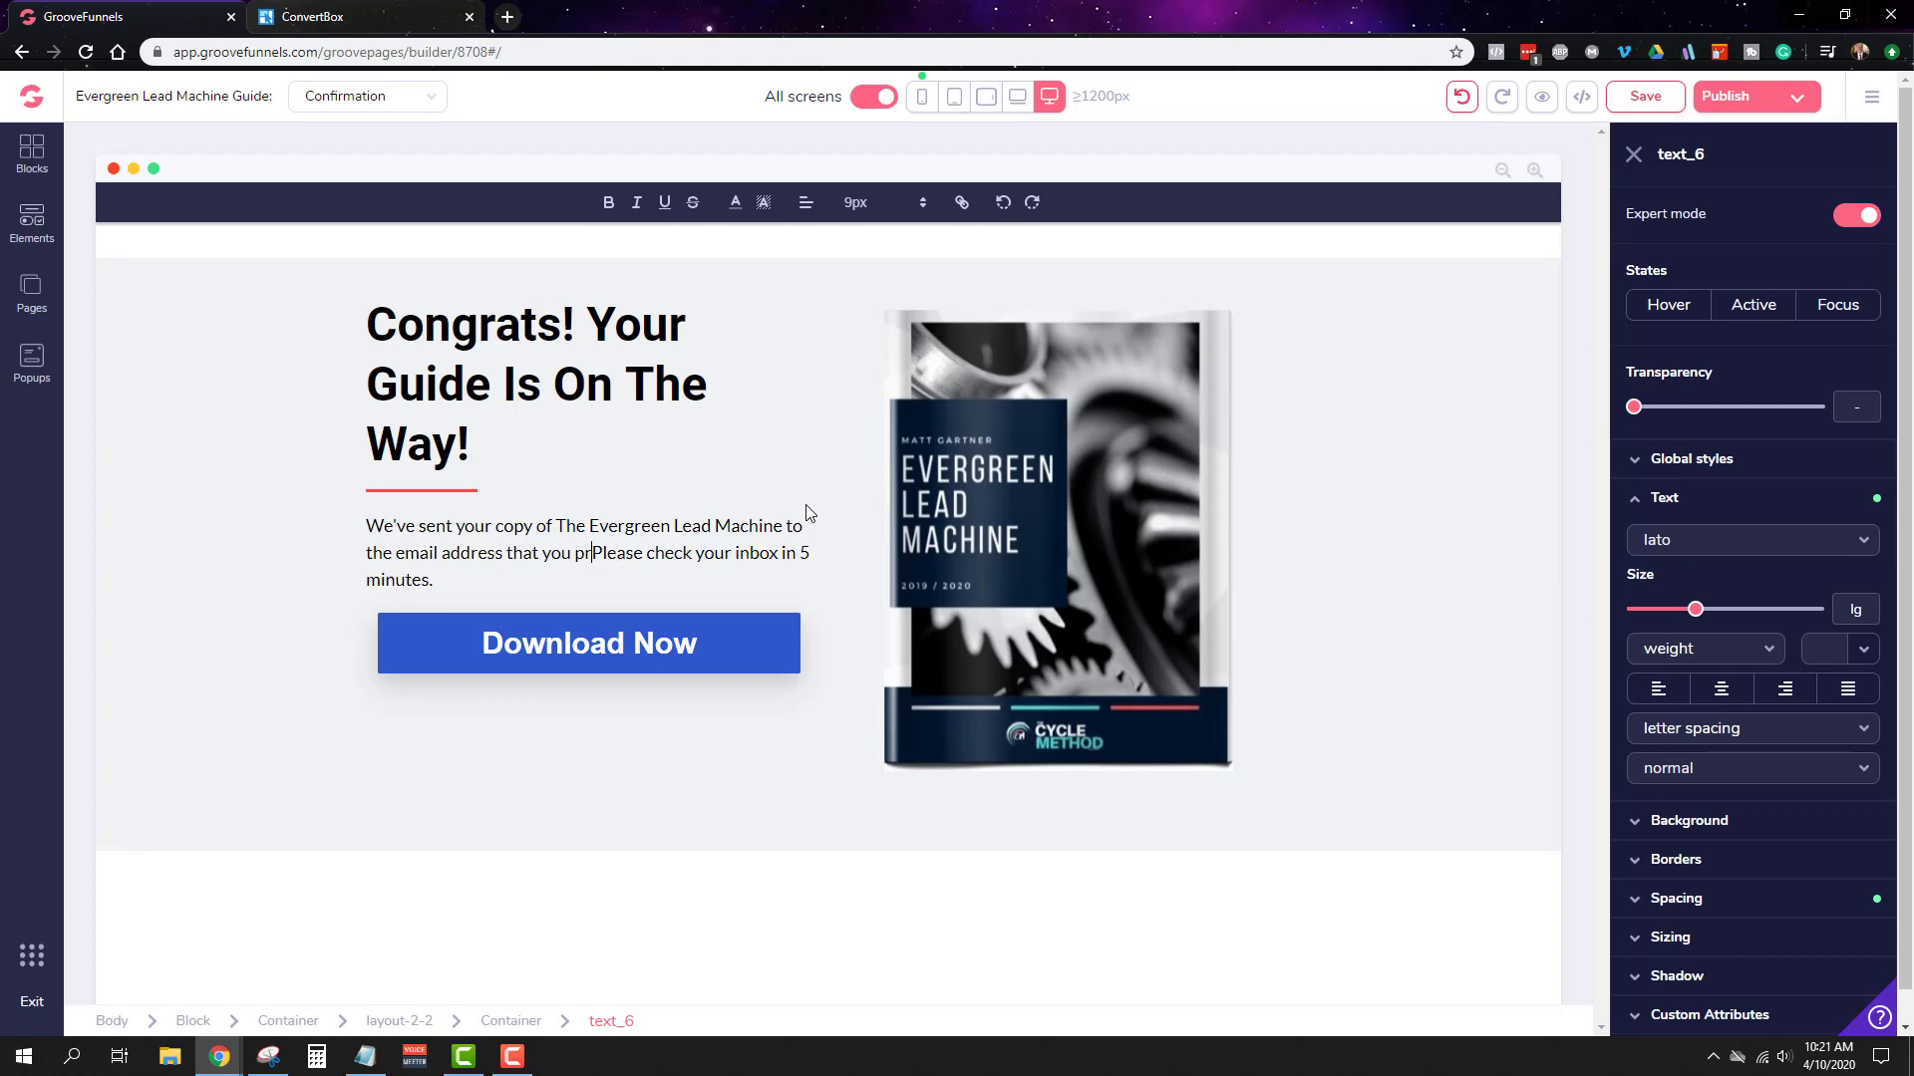
{"action": "type", "text": "ovided."}
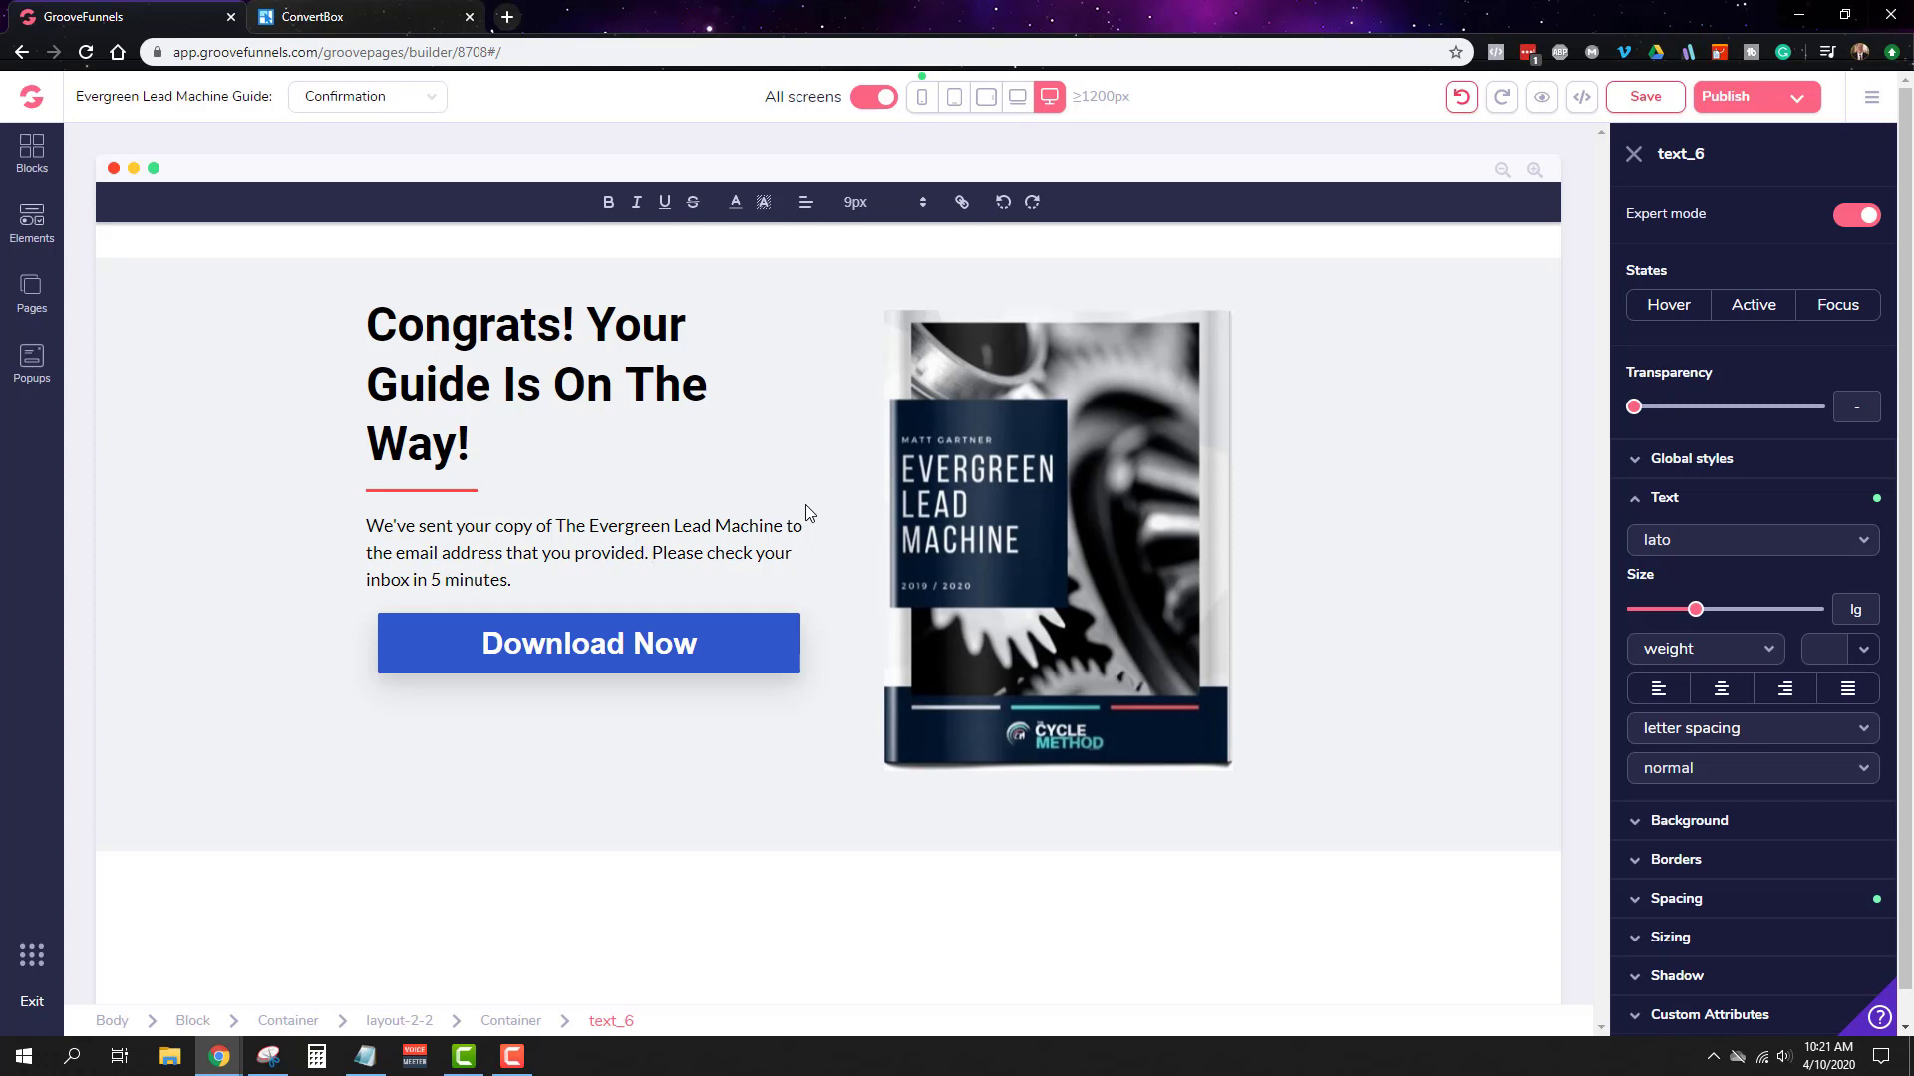
- Duplicate the confirmation paragraph and retype the copy as 'Before you go...'
{"action": "left_click", "coordinate": [833, 566]}
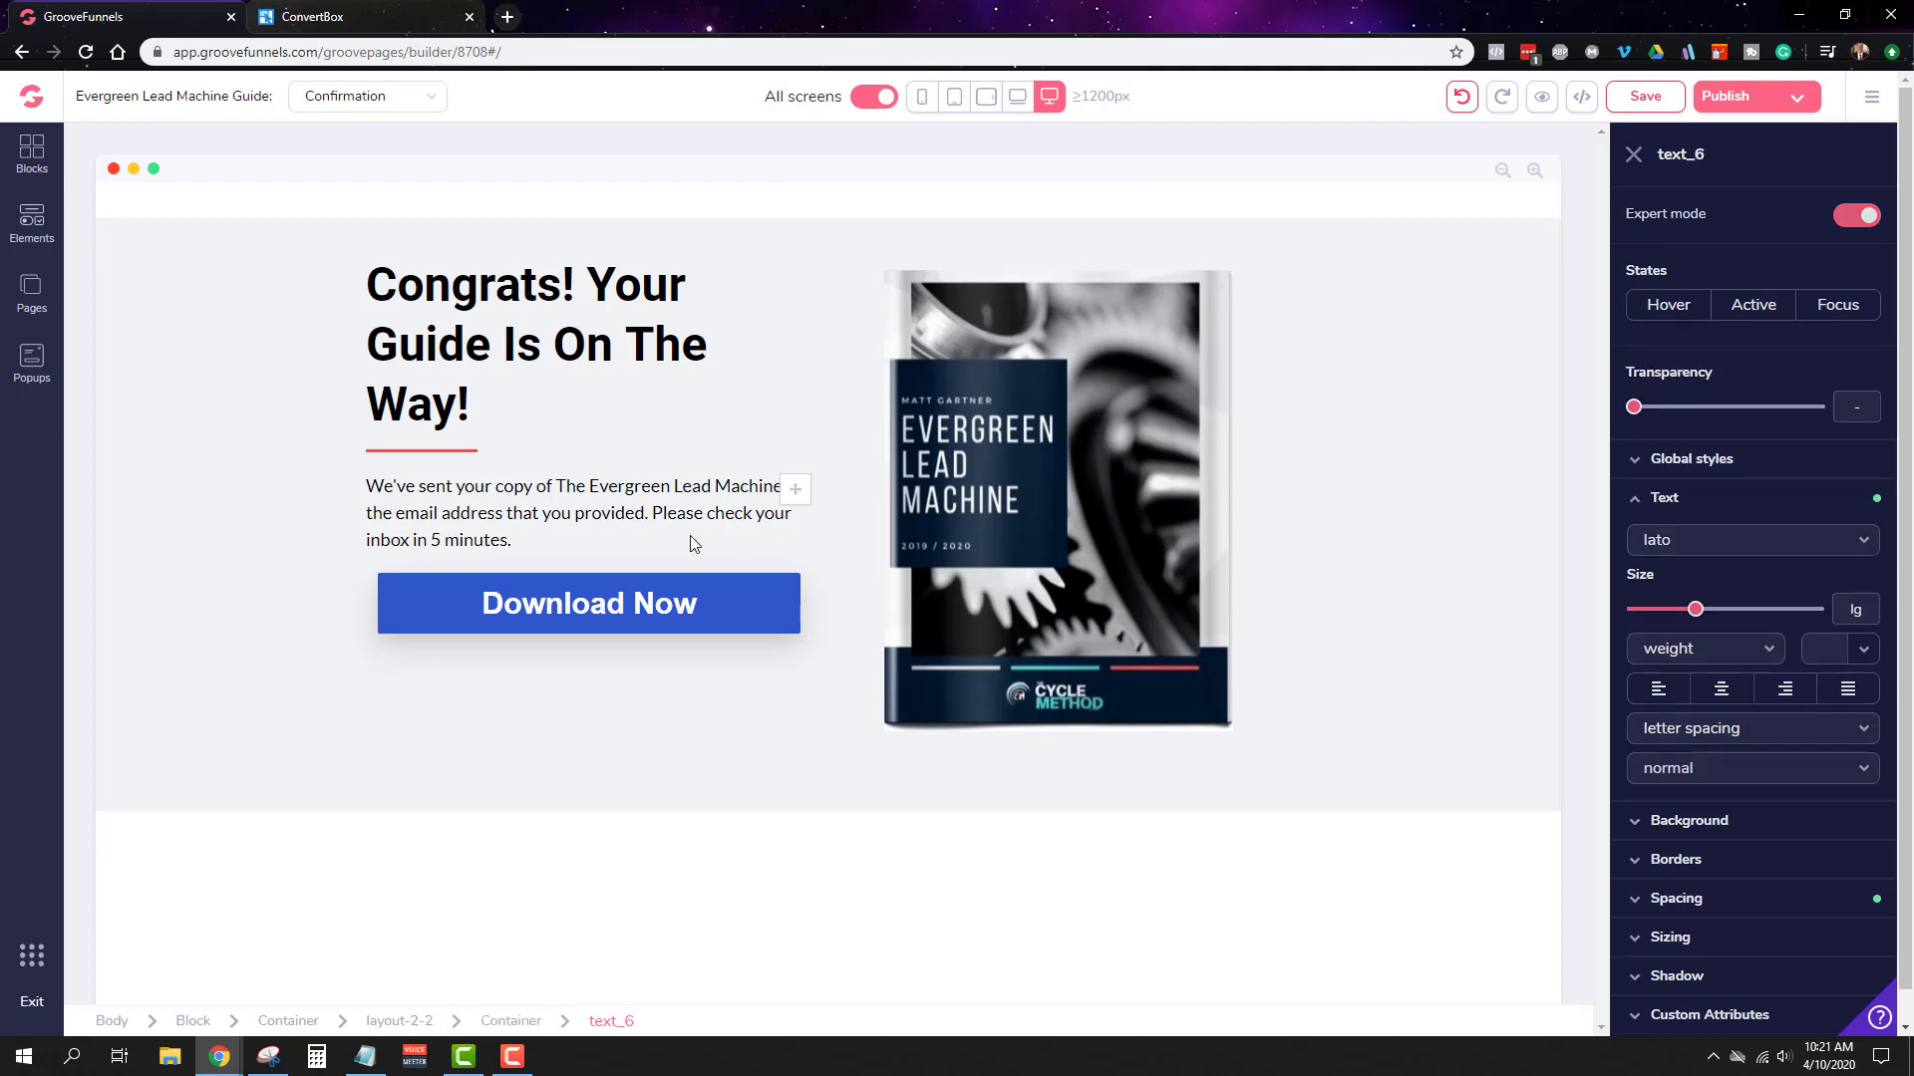
{"action": "left_click", "coordinate": [684, 487]}
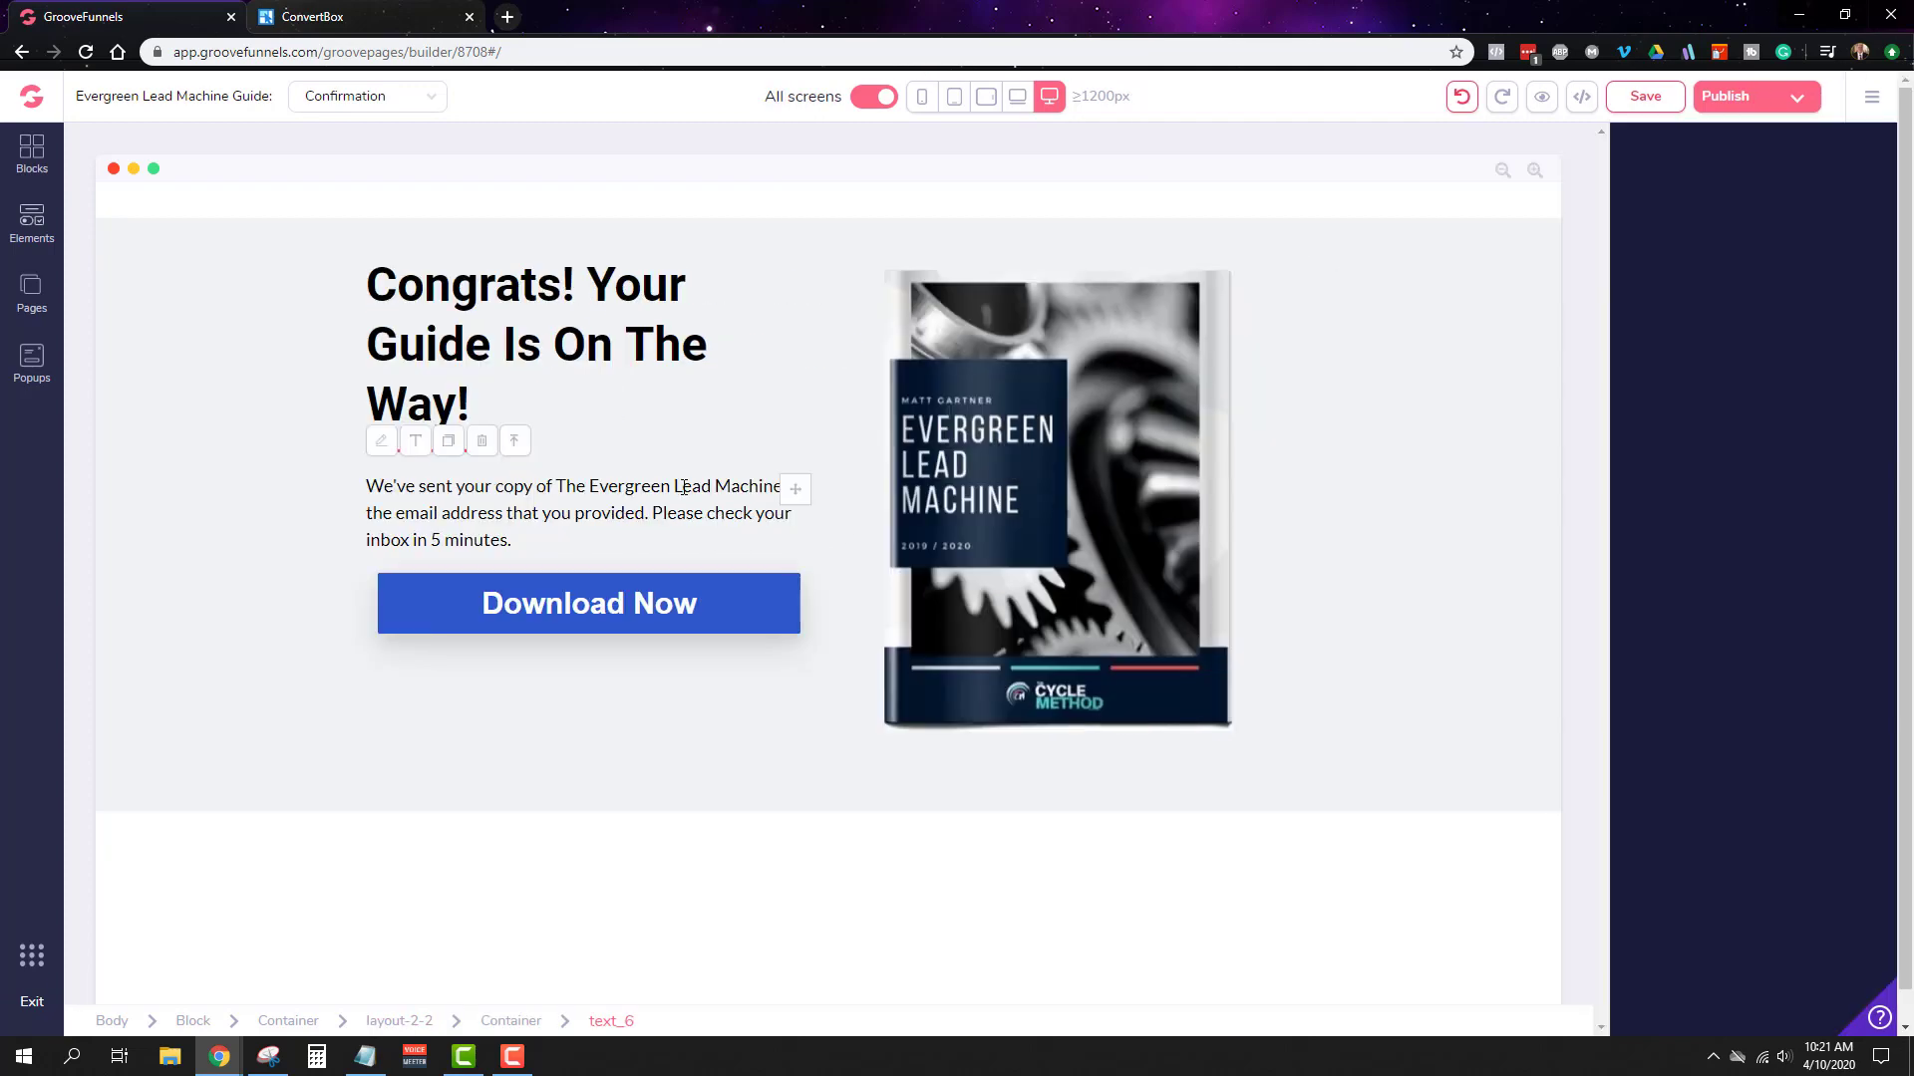
{"action": "left_click", "coordinate": [448, 440]}
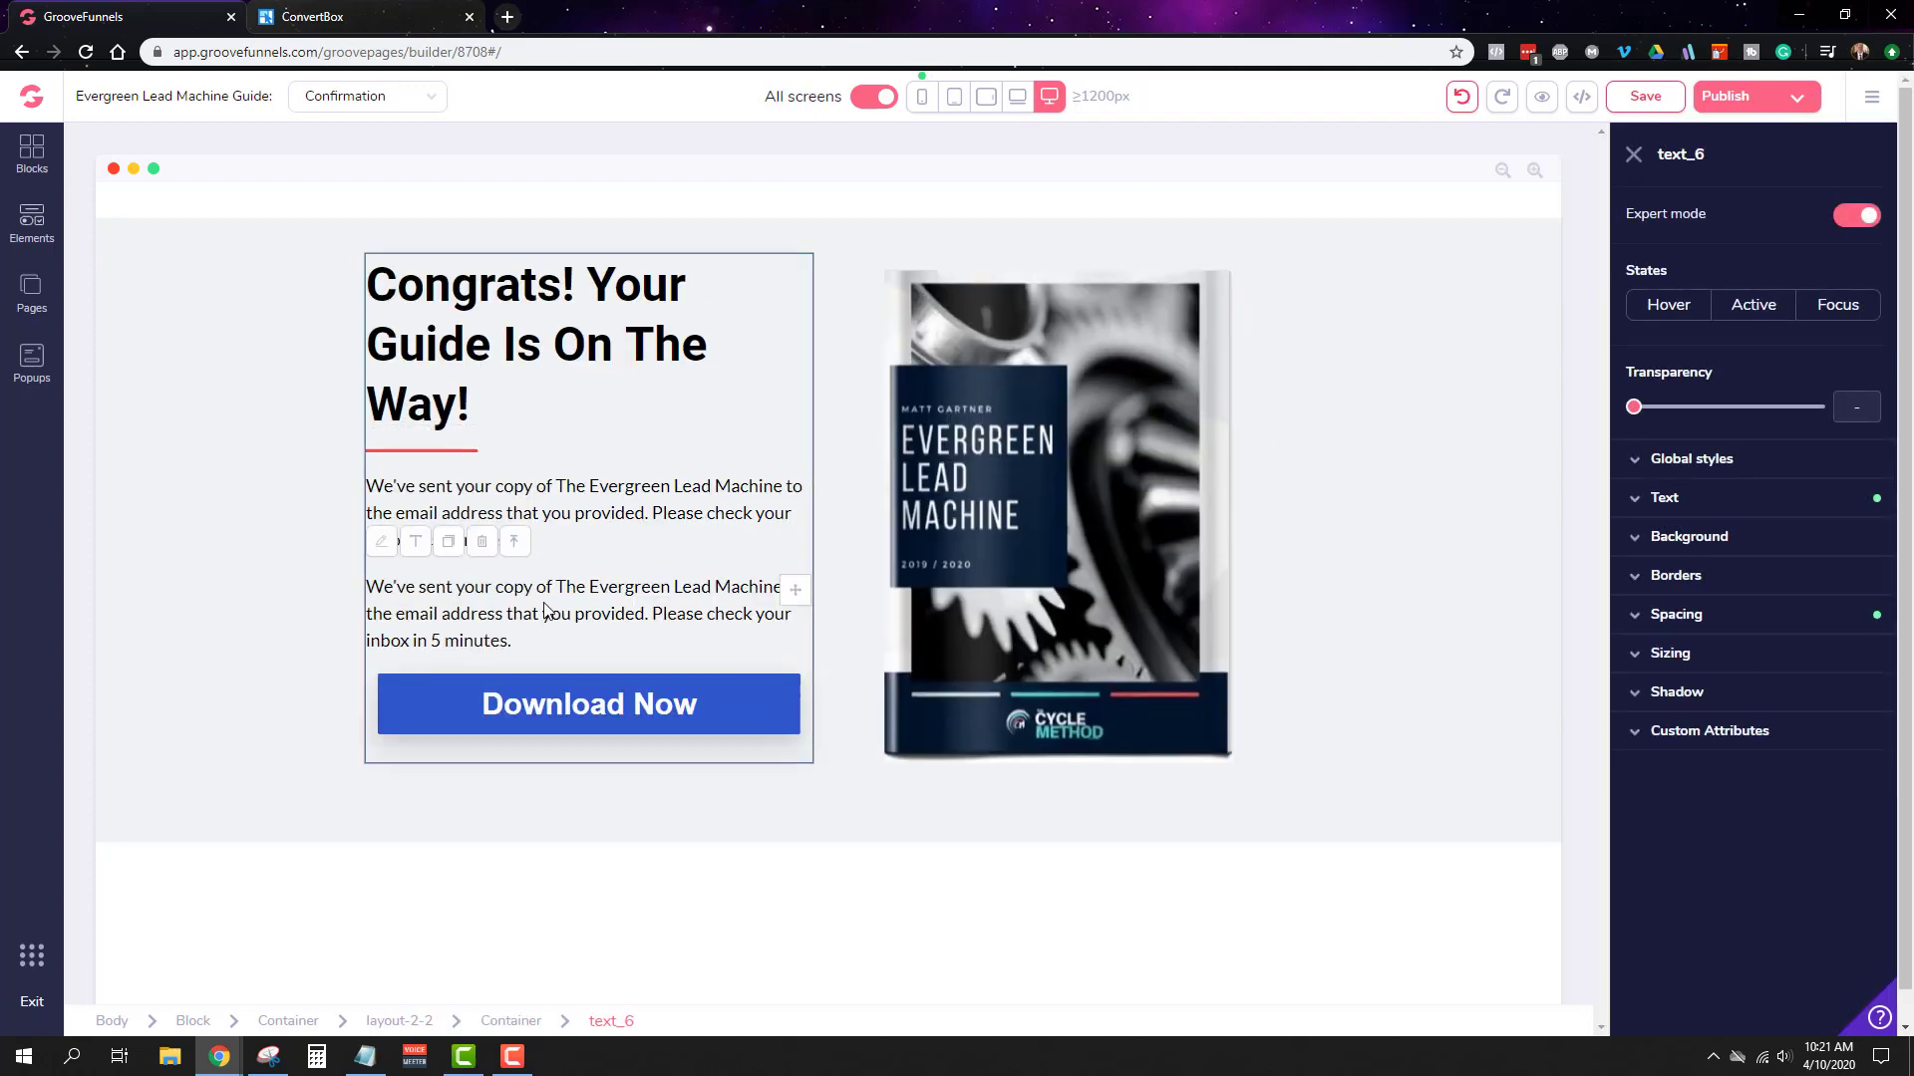
{"action": "double_click", "coordinate": [502, 614]}
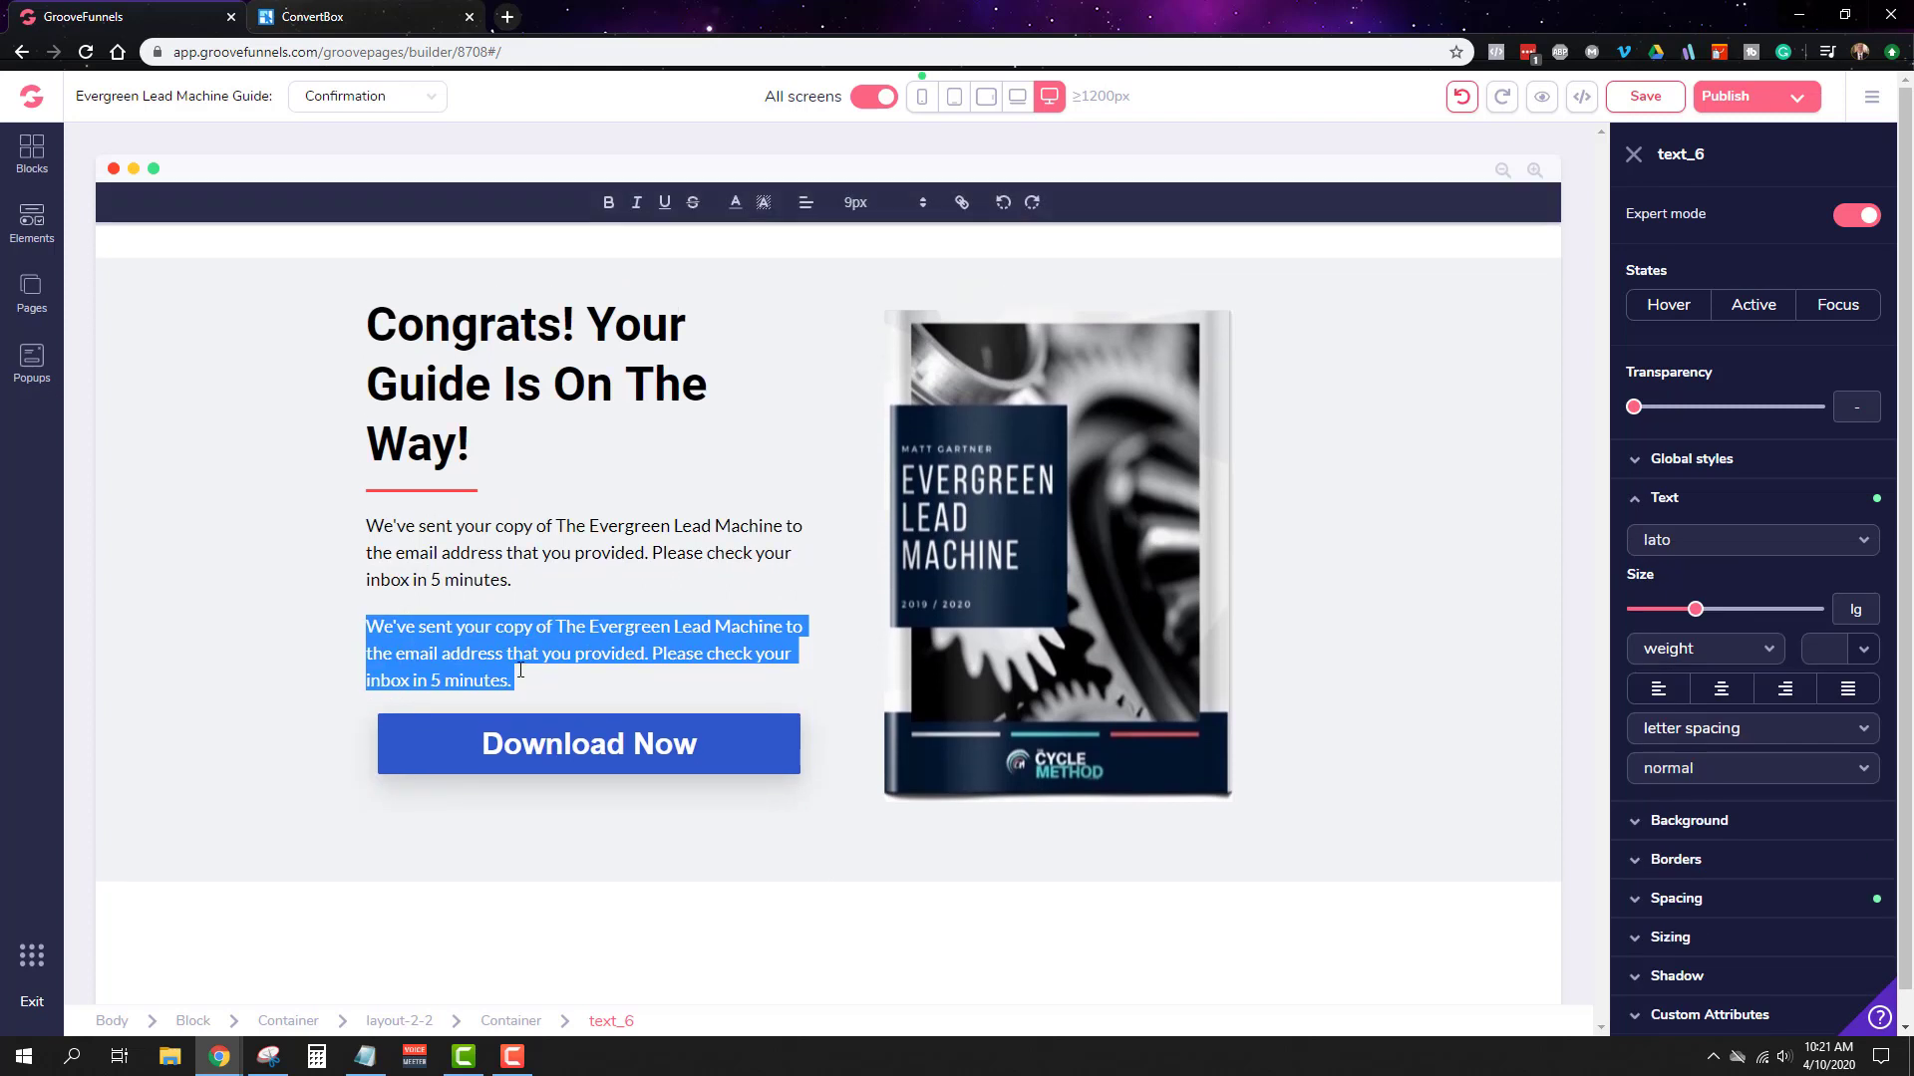
{"action": "type", "text": "Before you g"}
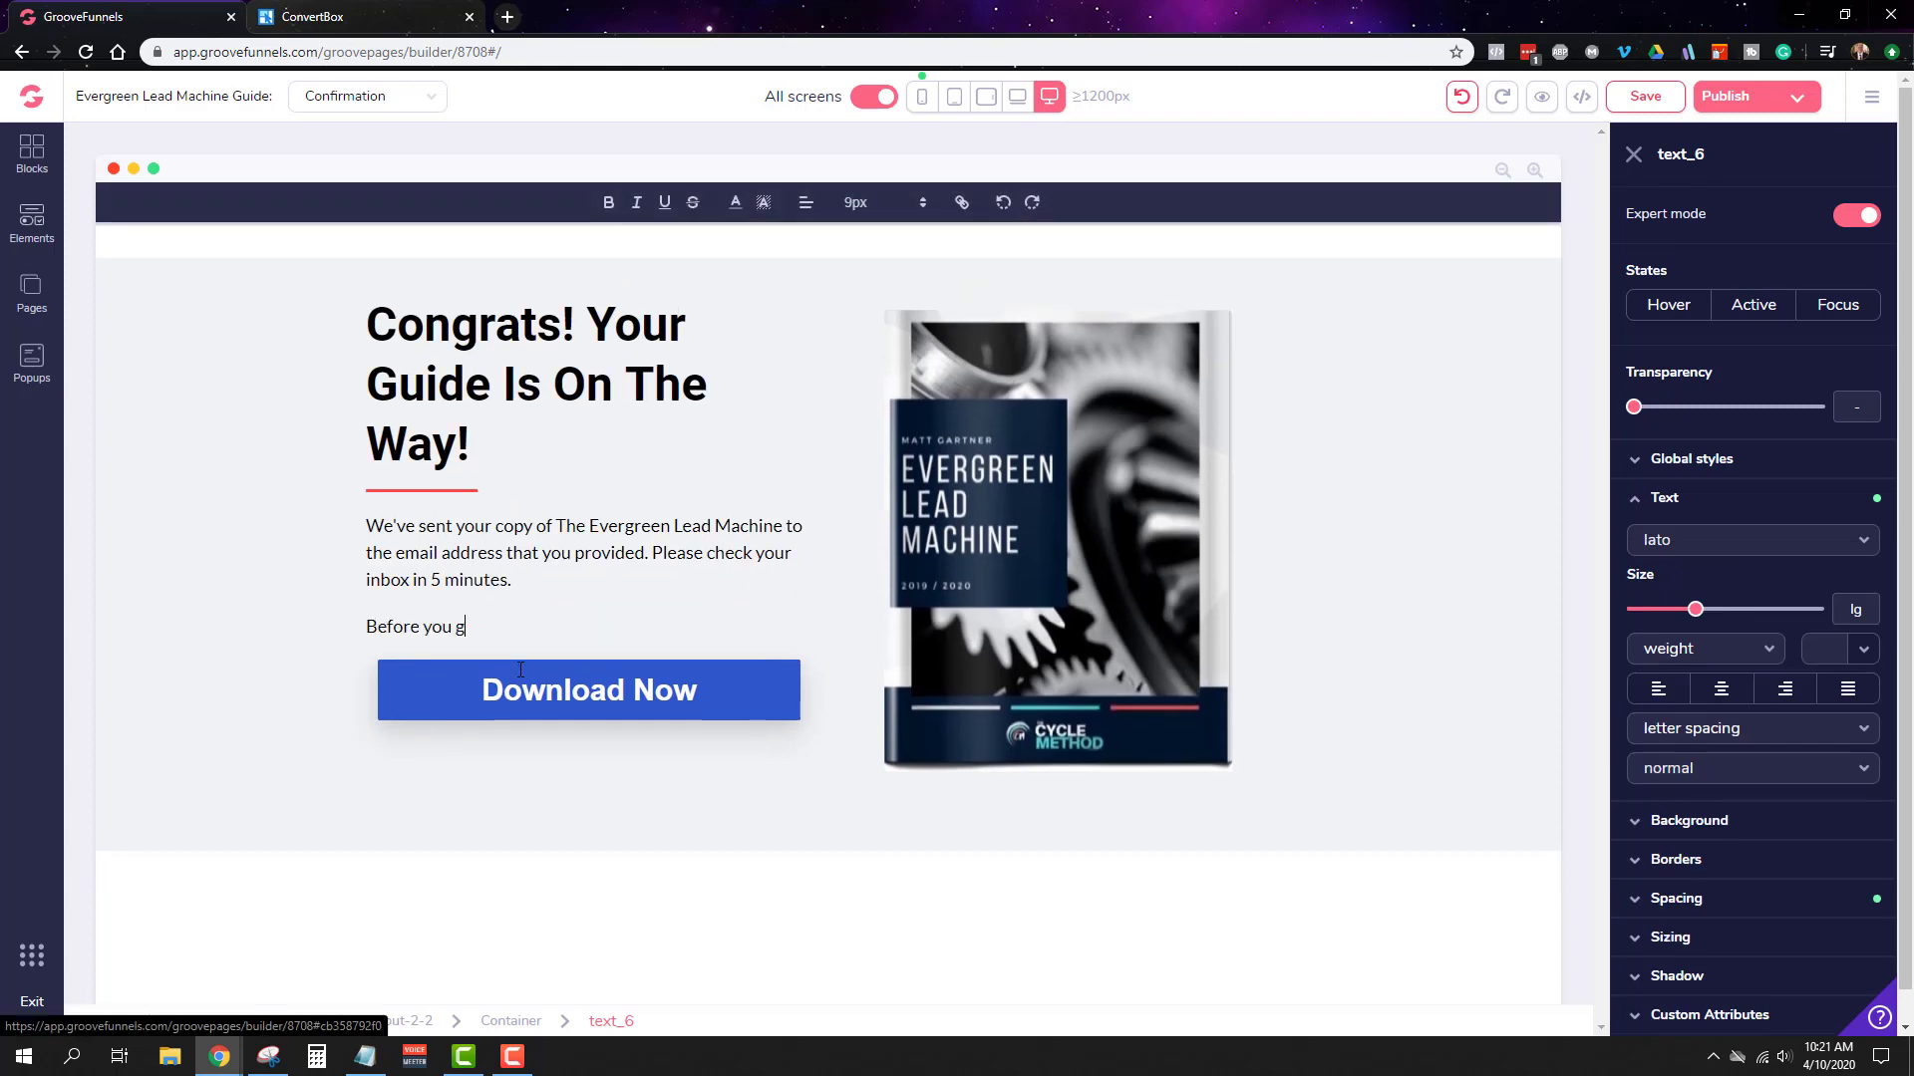
{"action": "type", "text": "o..."}
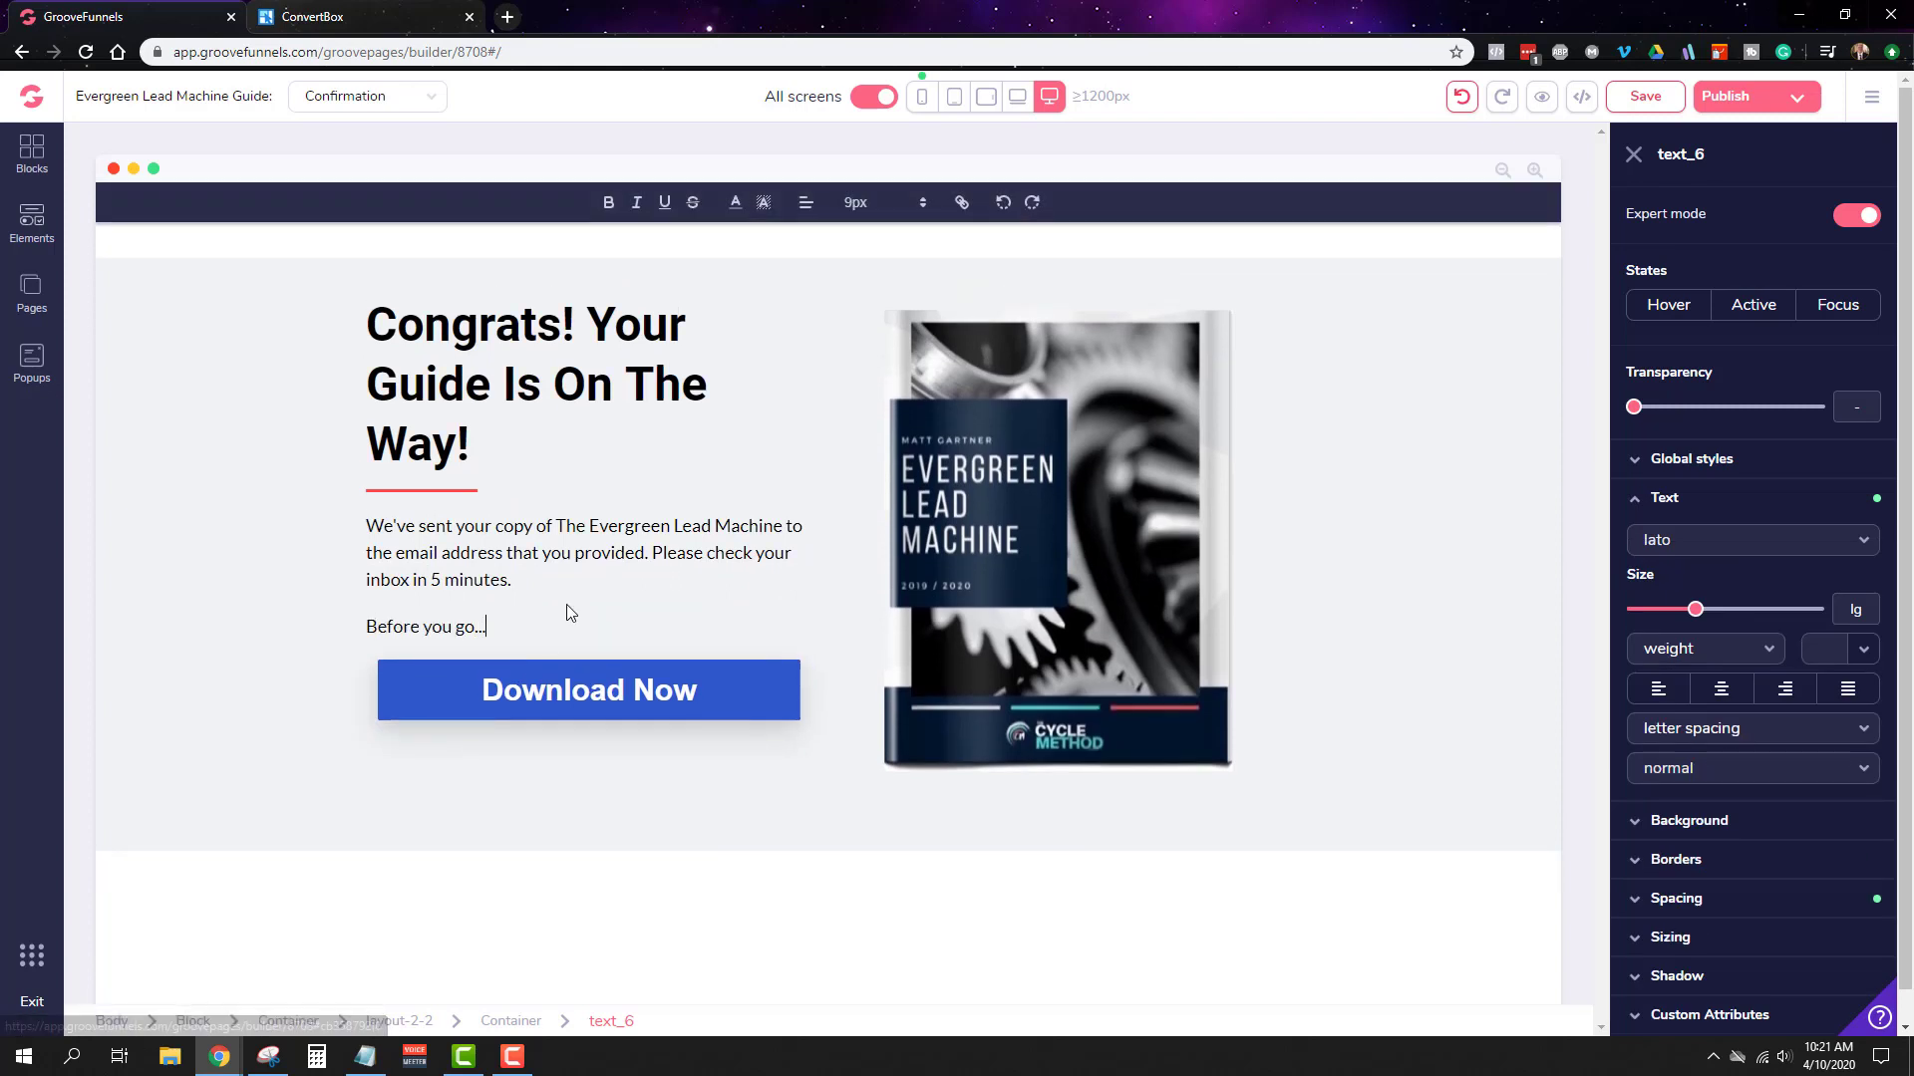
{"action": "left_click", "coordinate": [745, 545]}
- Duplicate the 'Before you go...' line and enlarge the copy's text size into a heading
{"action": "left_click", "coordinate": [777, 594]}
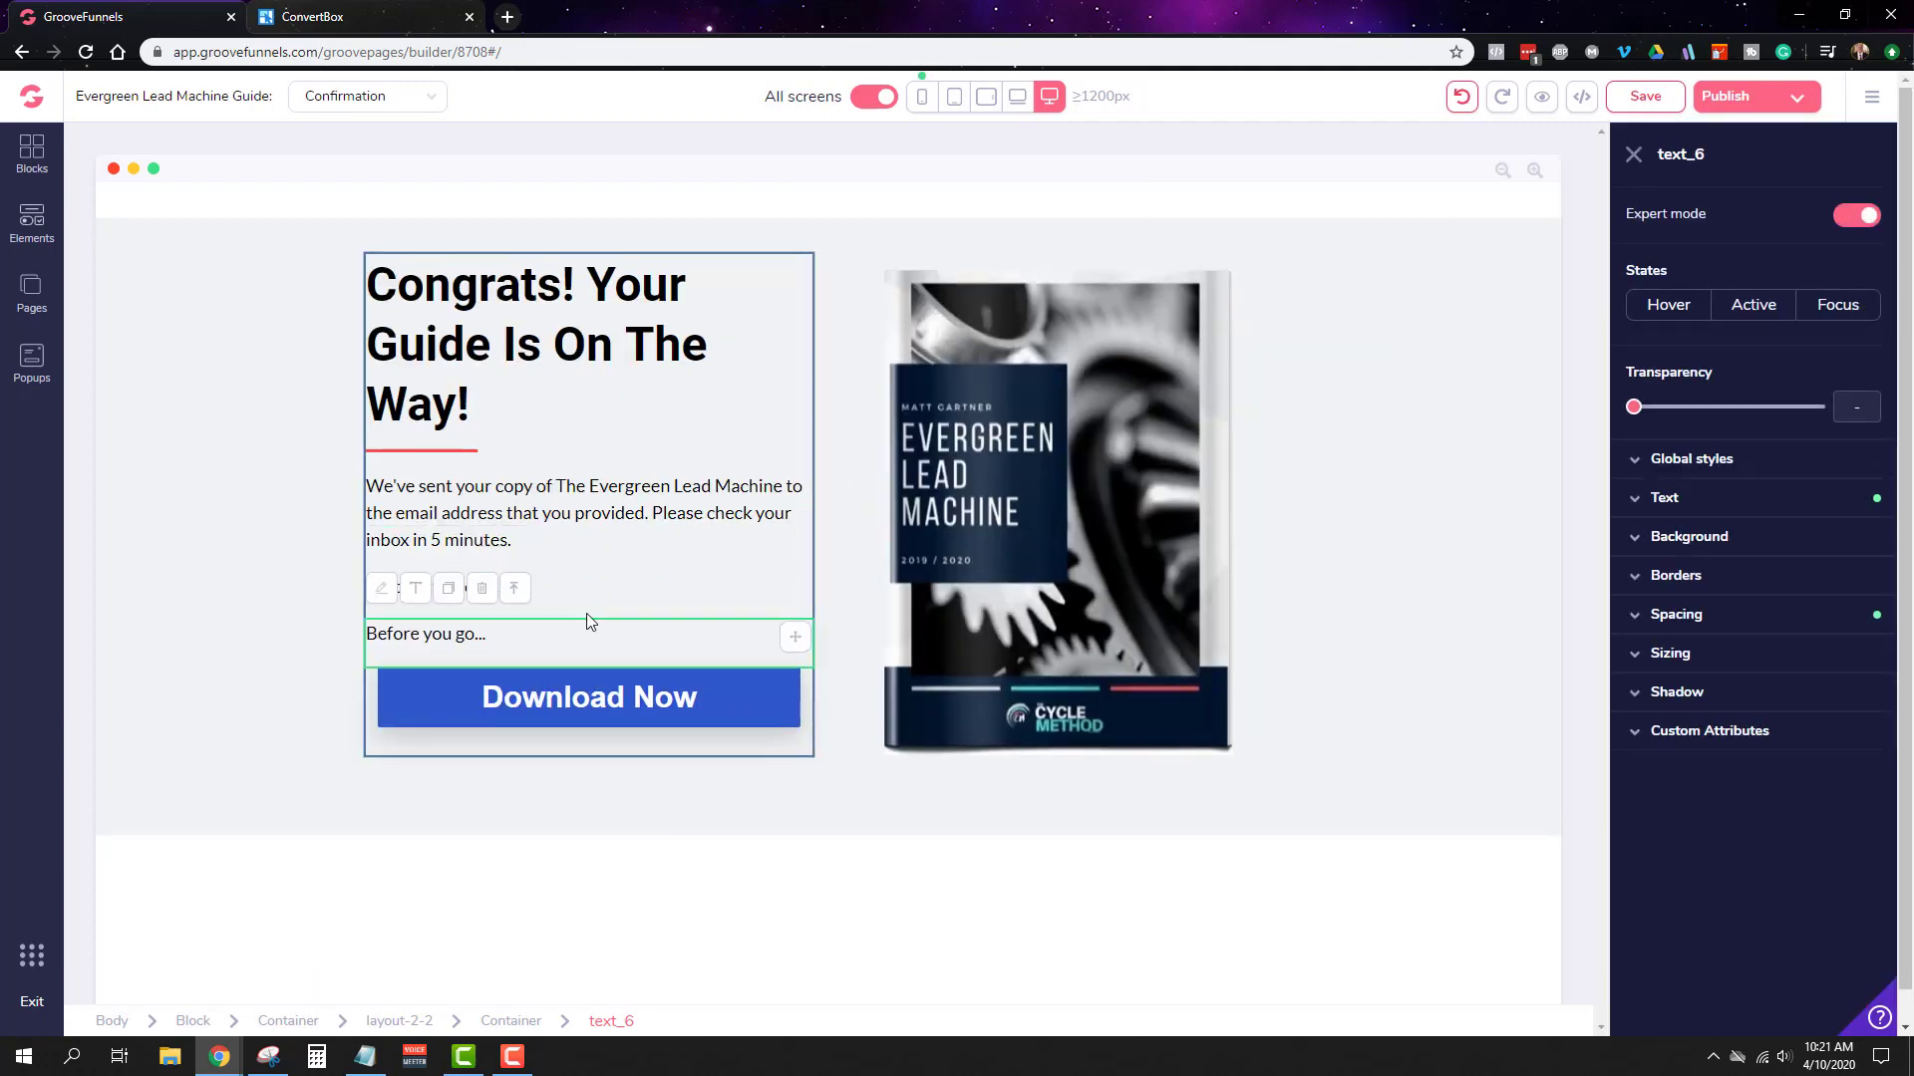
{"action": "double_click", "coordinate": [588, 621]}
{"action": "left_click", "coordinate": [462, 601]}
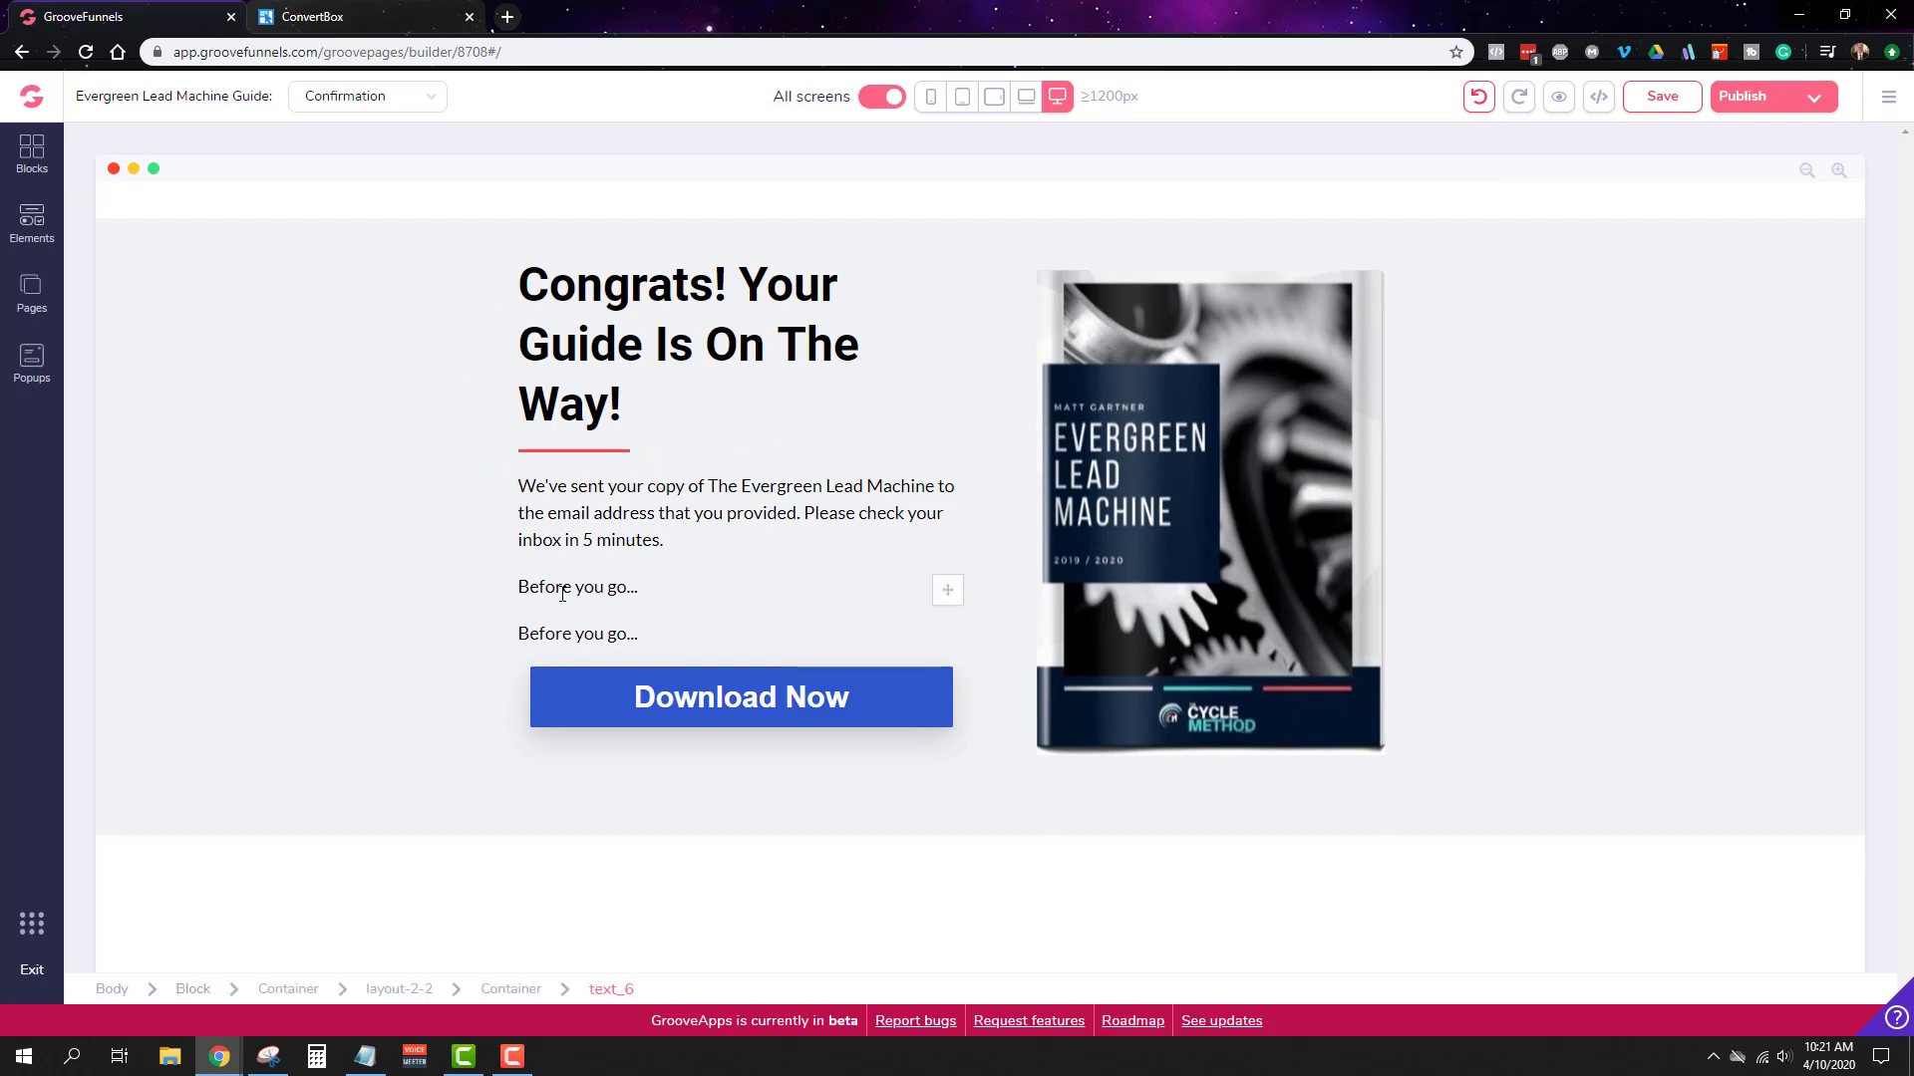
{"action": "left_click", "coordinate": [938, 589]}
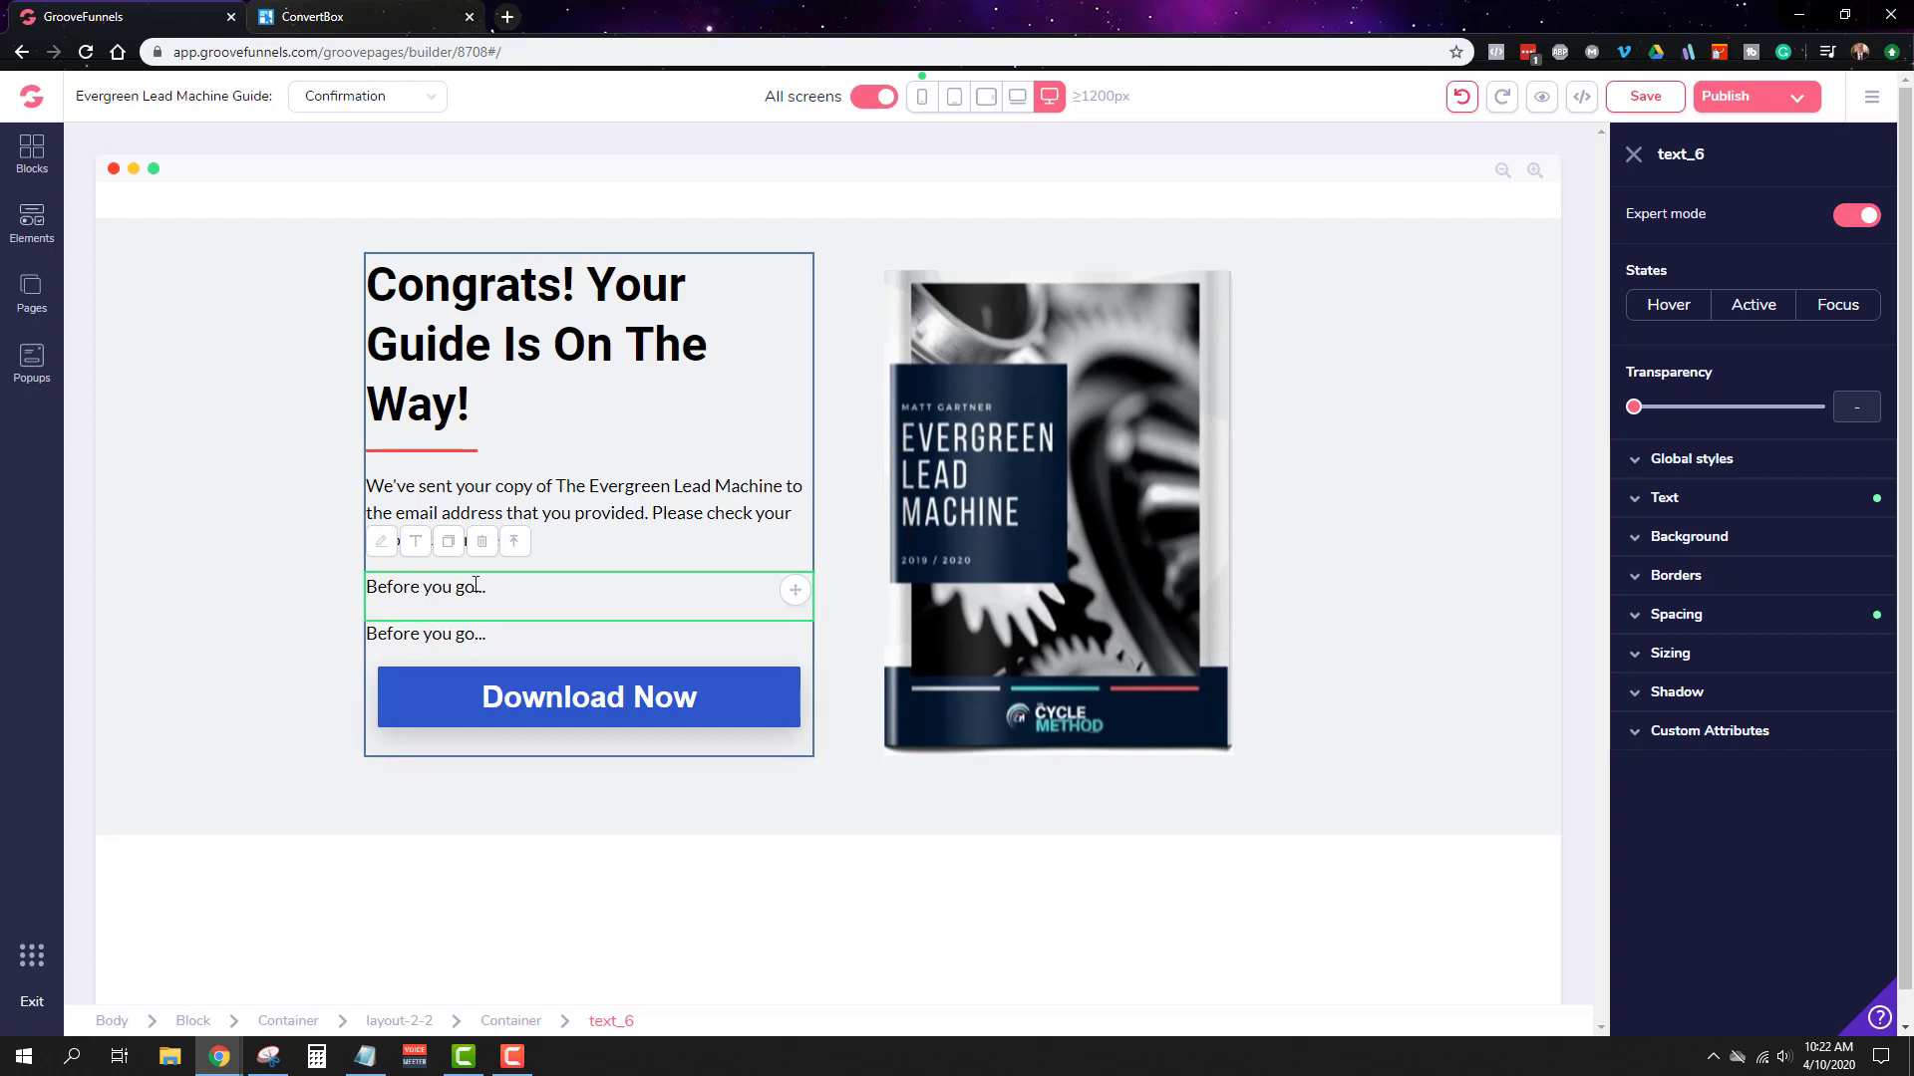
{"action": "left_click", "coordinate": [1687, 506]}
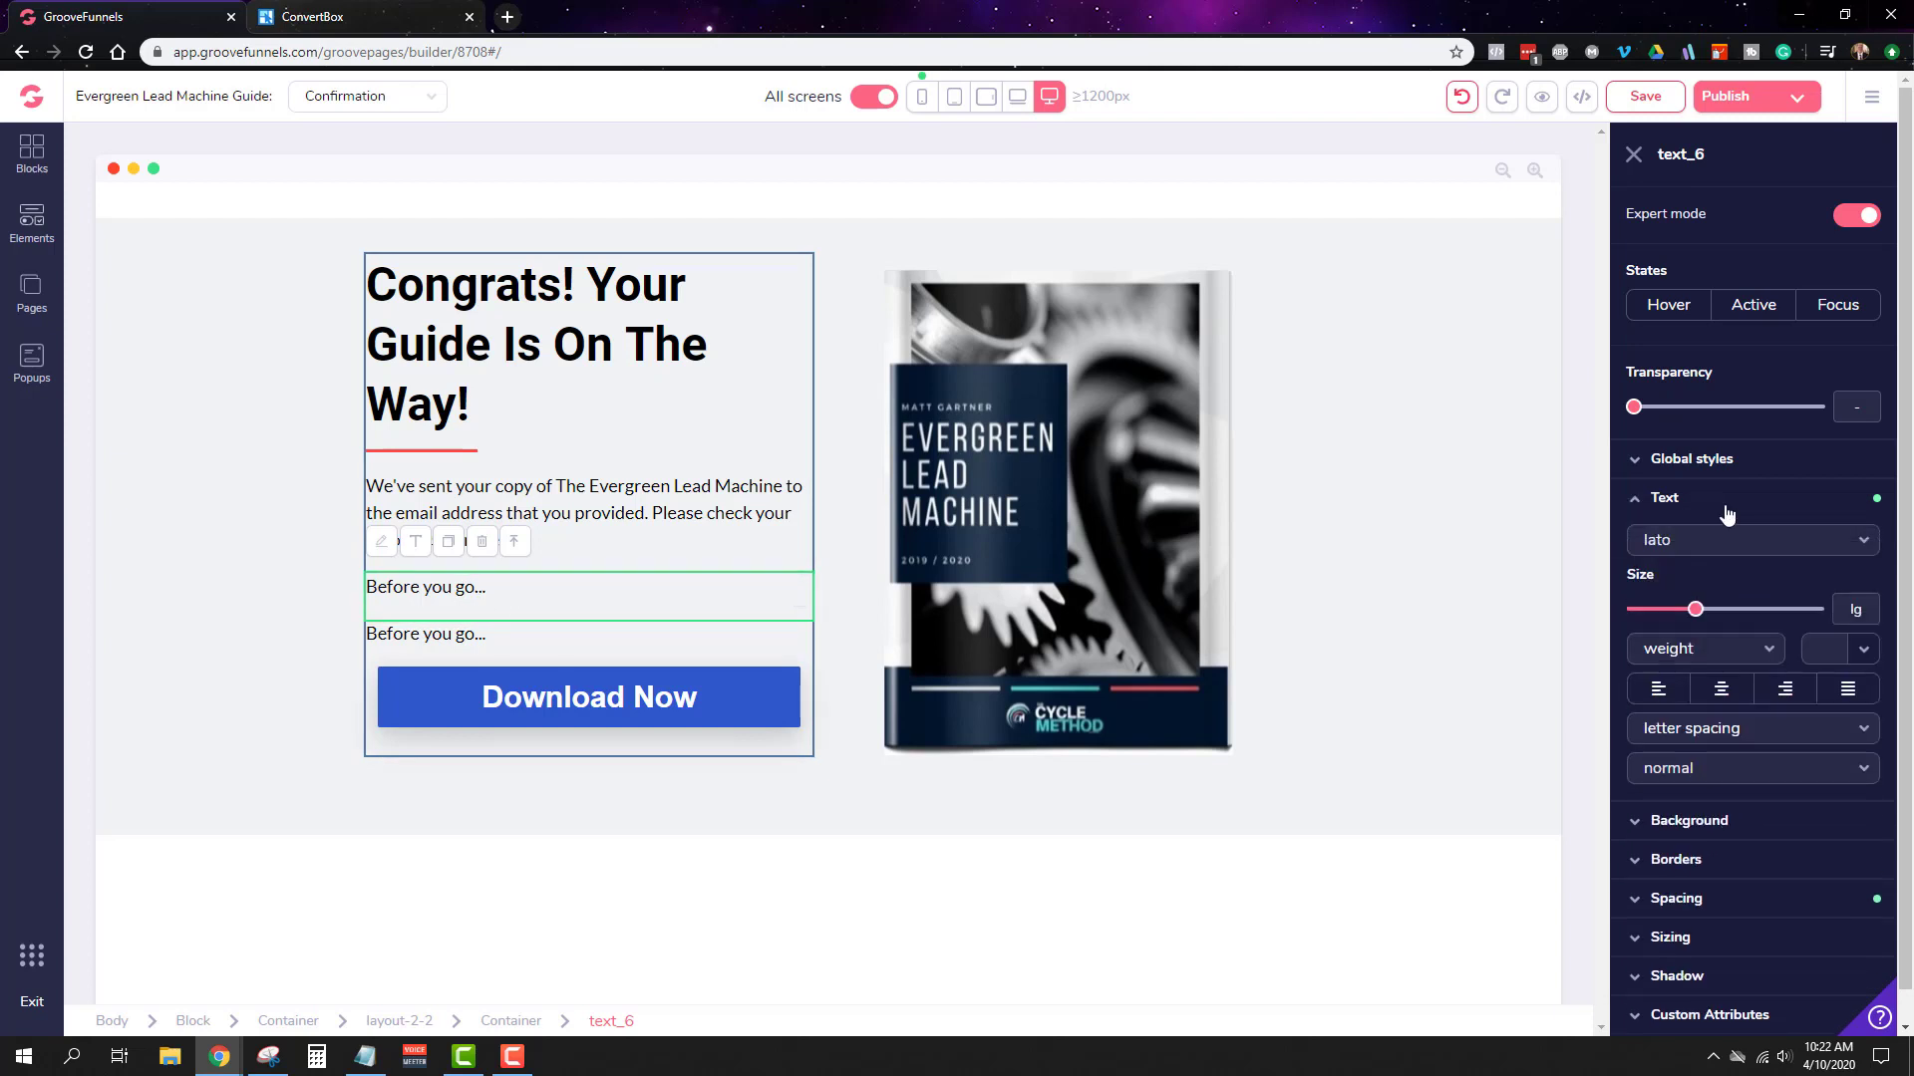
{"action": "left_click_drag", "start_coordinate": [1695, 609], "coordinate": [1740, 609]}
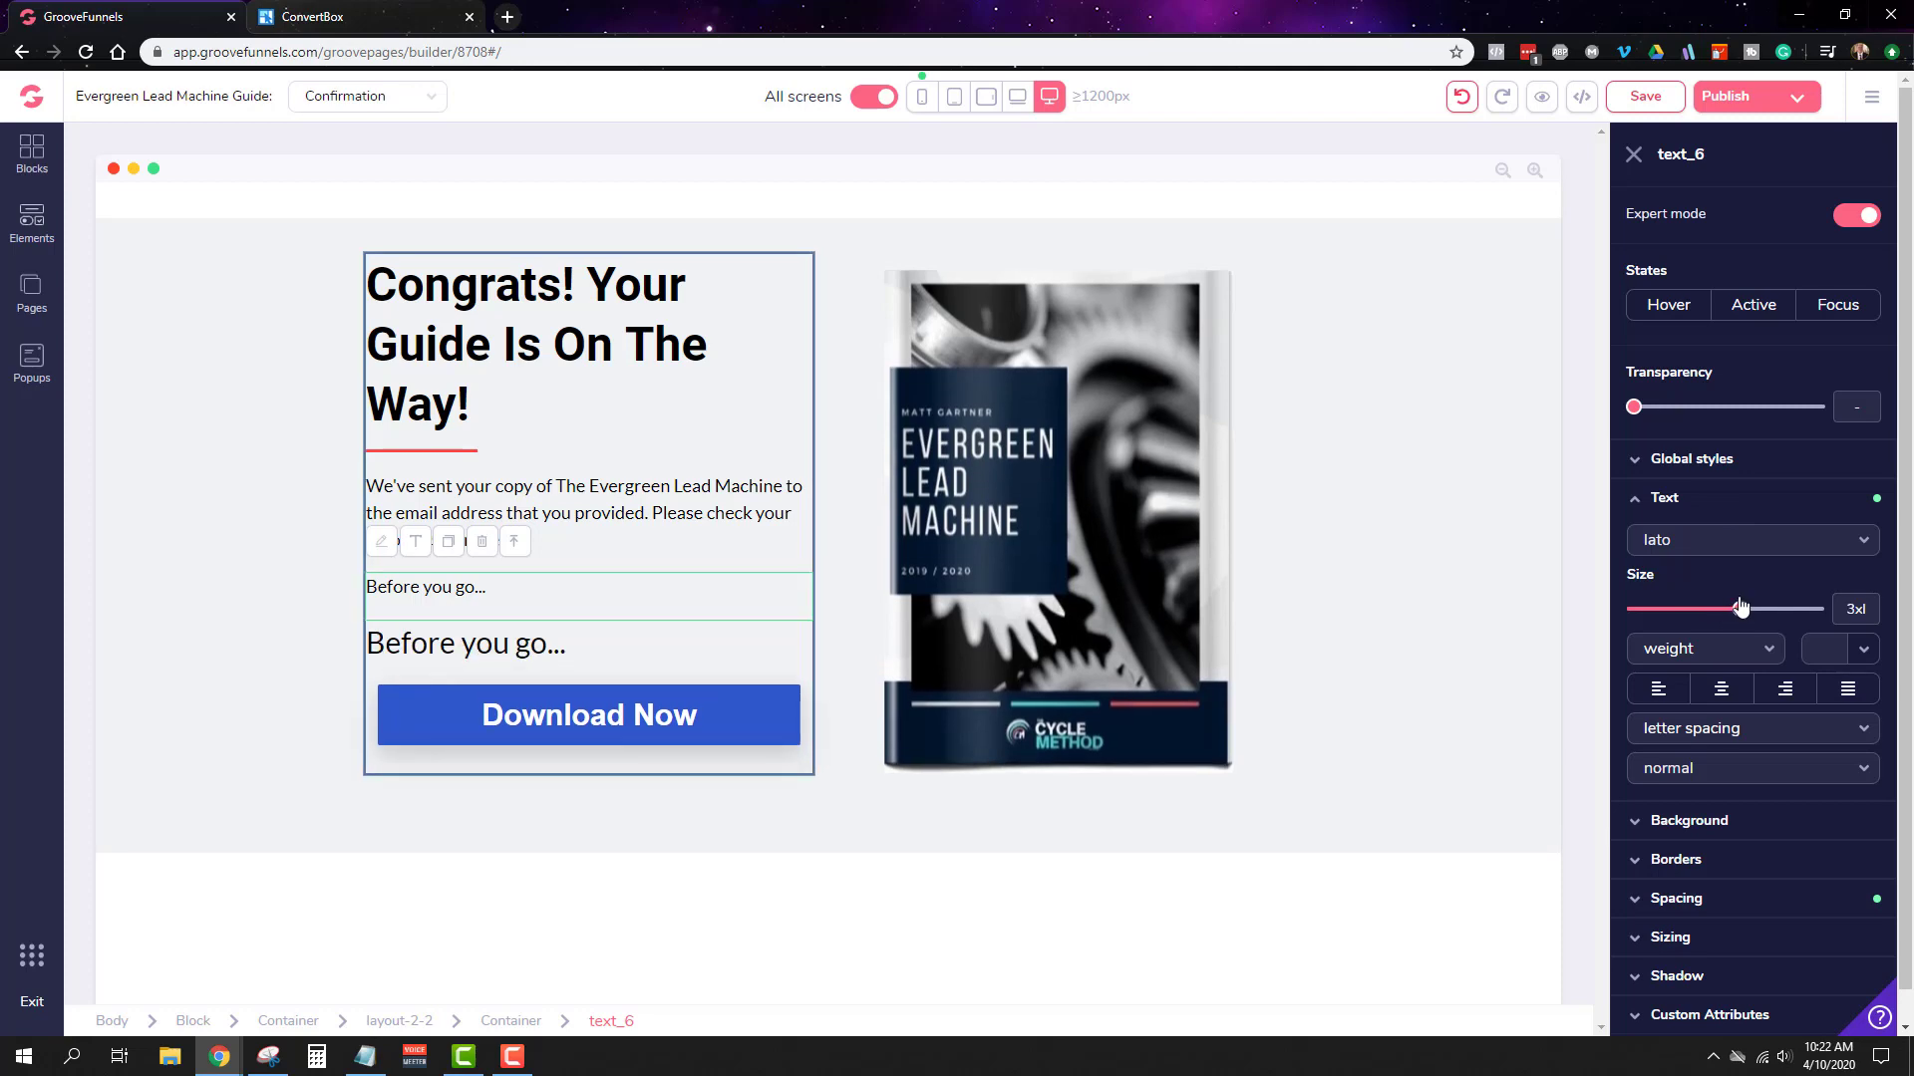
- Drag the large 'Before you go...' heading above the smaller line
{"action": "double_click", "coordinate": [516, 653]}
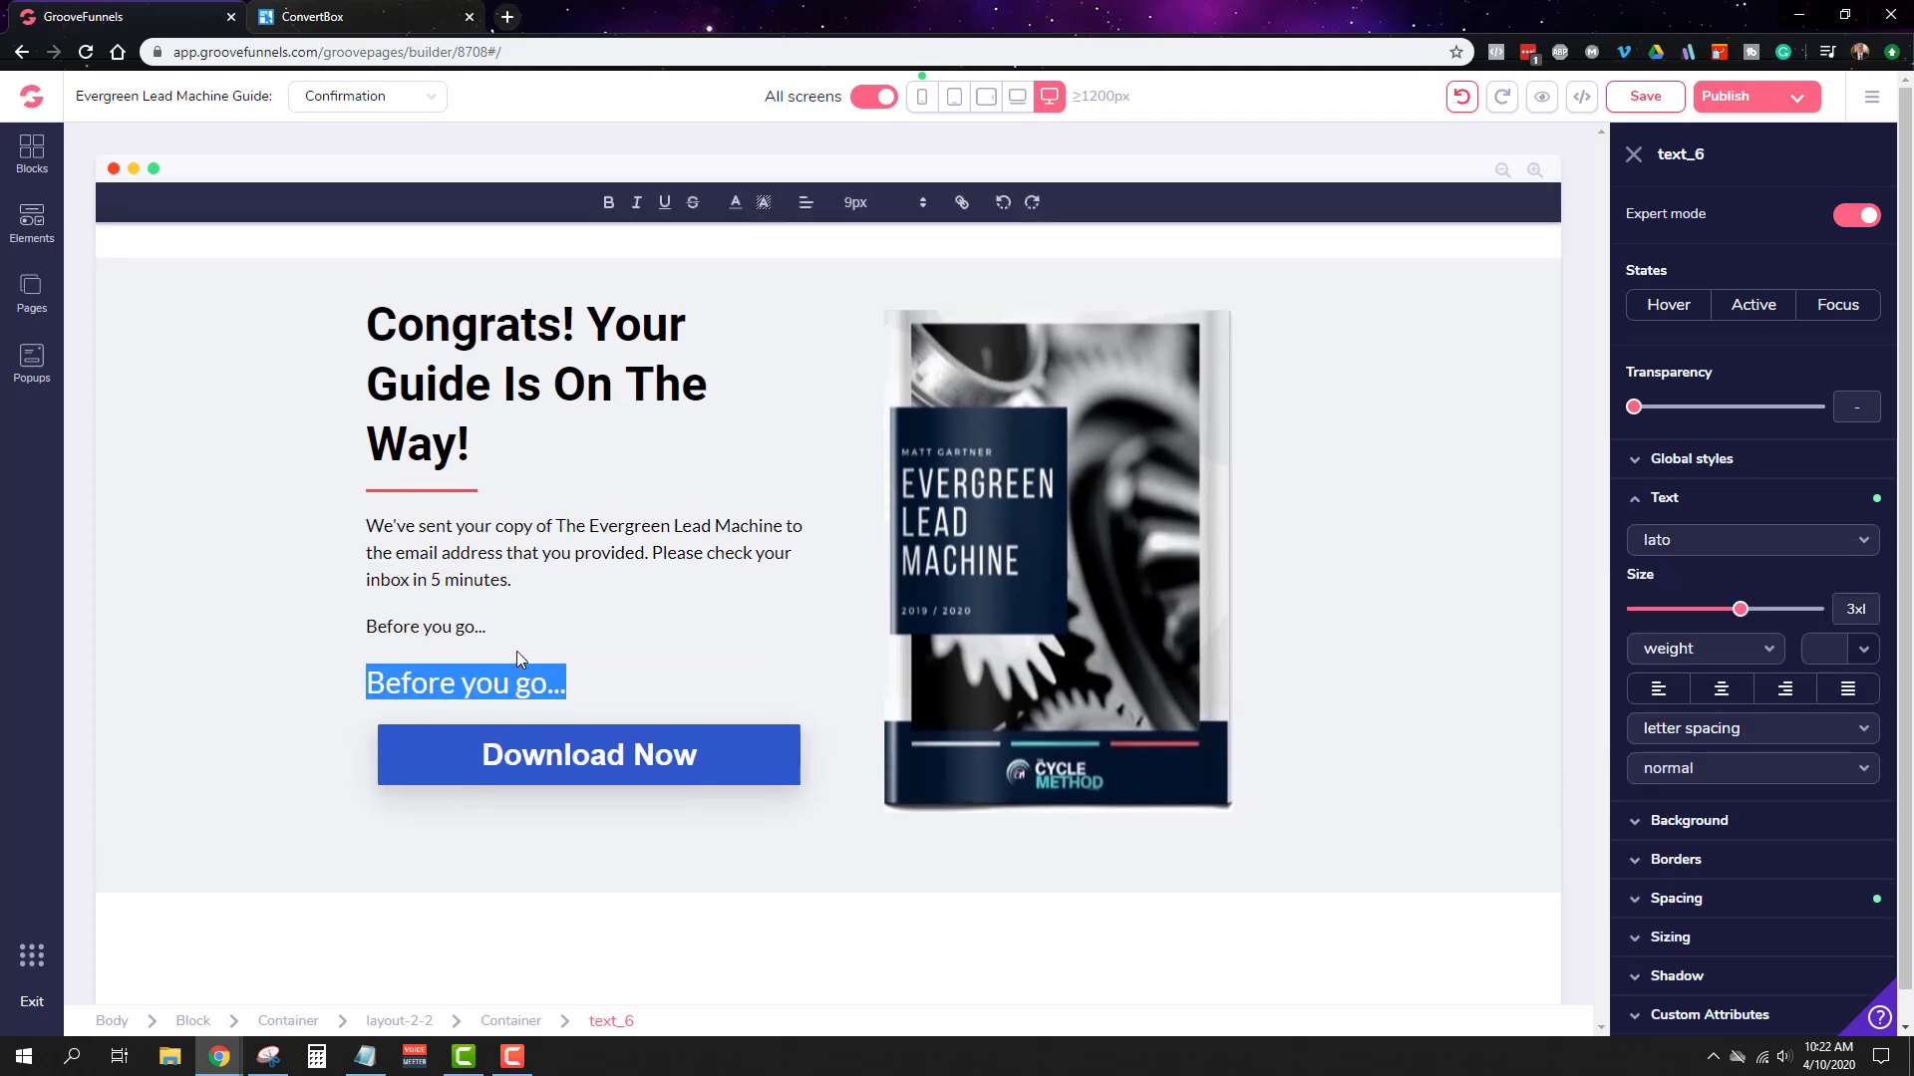
{"action": "left_click", "coordinate": [516, 650]}
{"action": "left_click", "coordinate": [553, 633]}
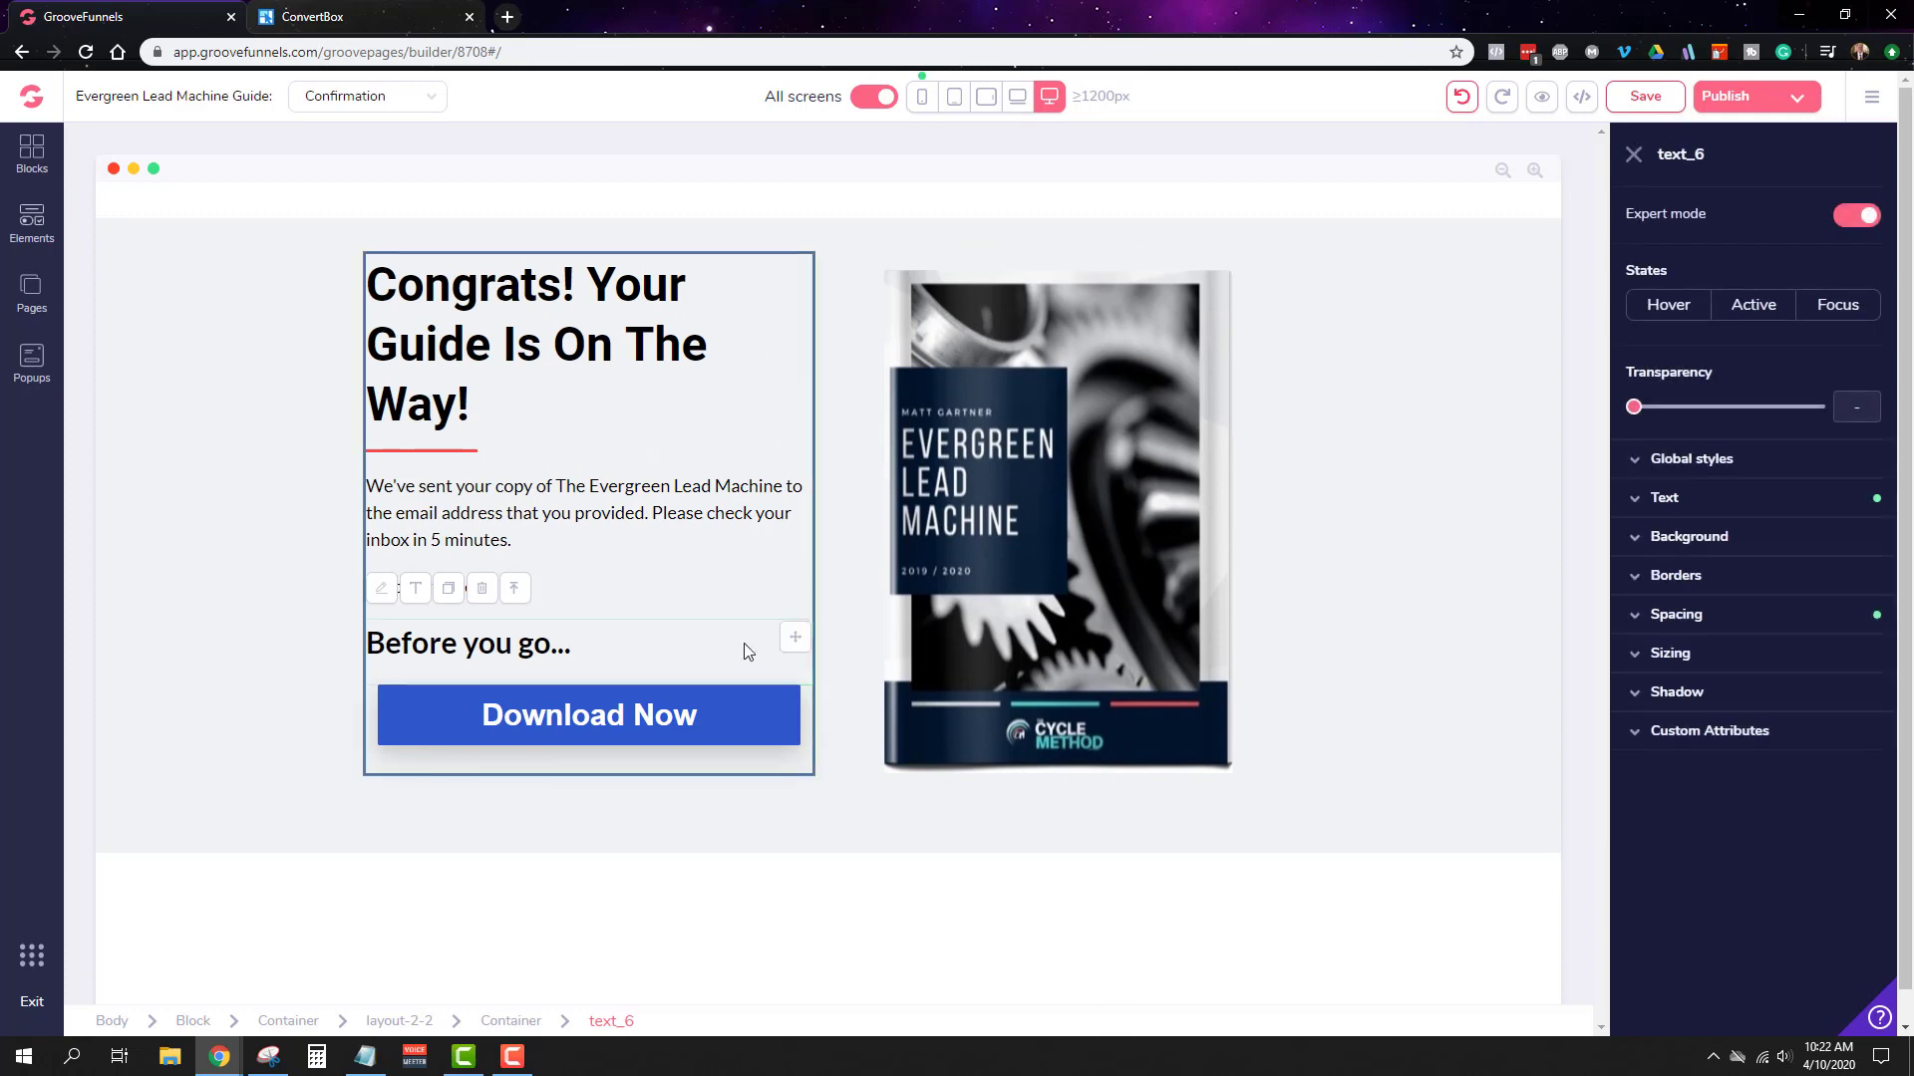
{"action": "left_click_drag", "start_coordinate": [800, 646], "coordinate": [791, 596]}
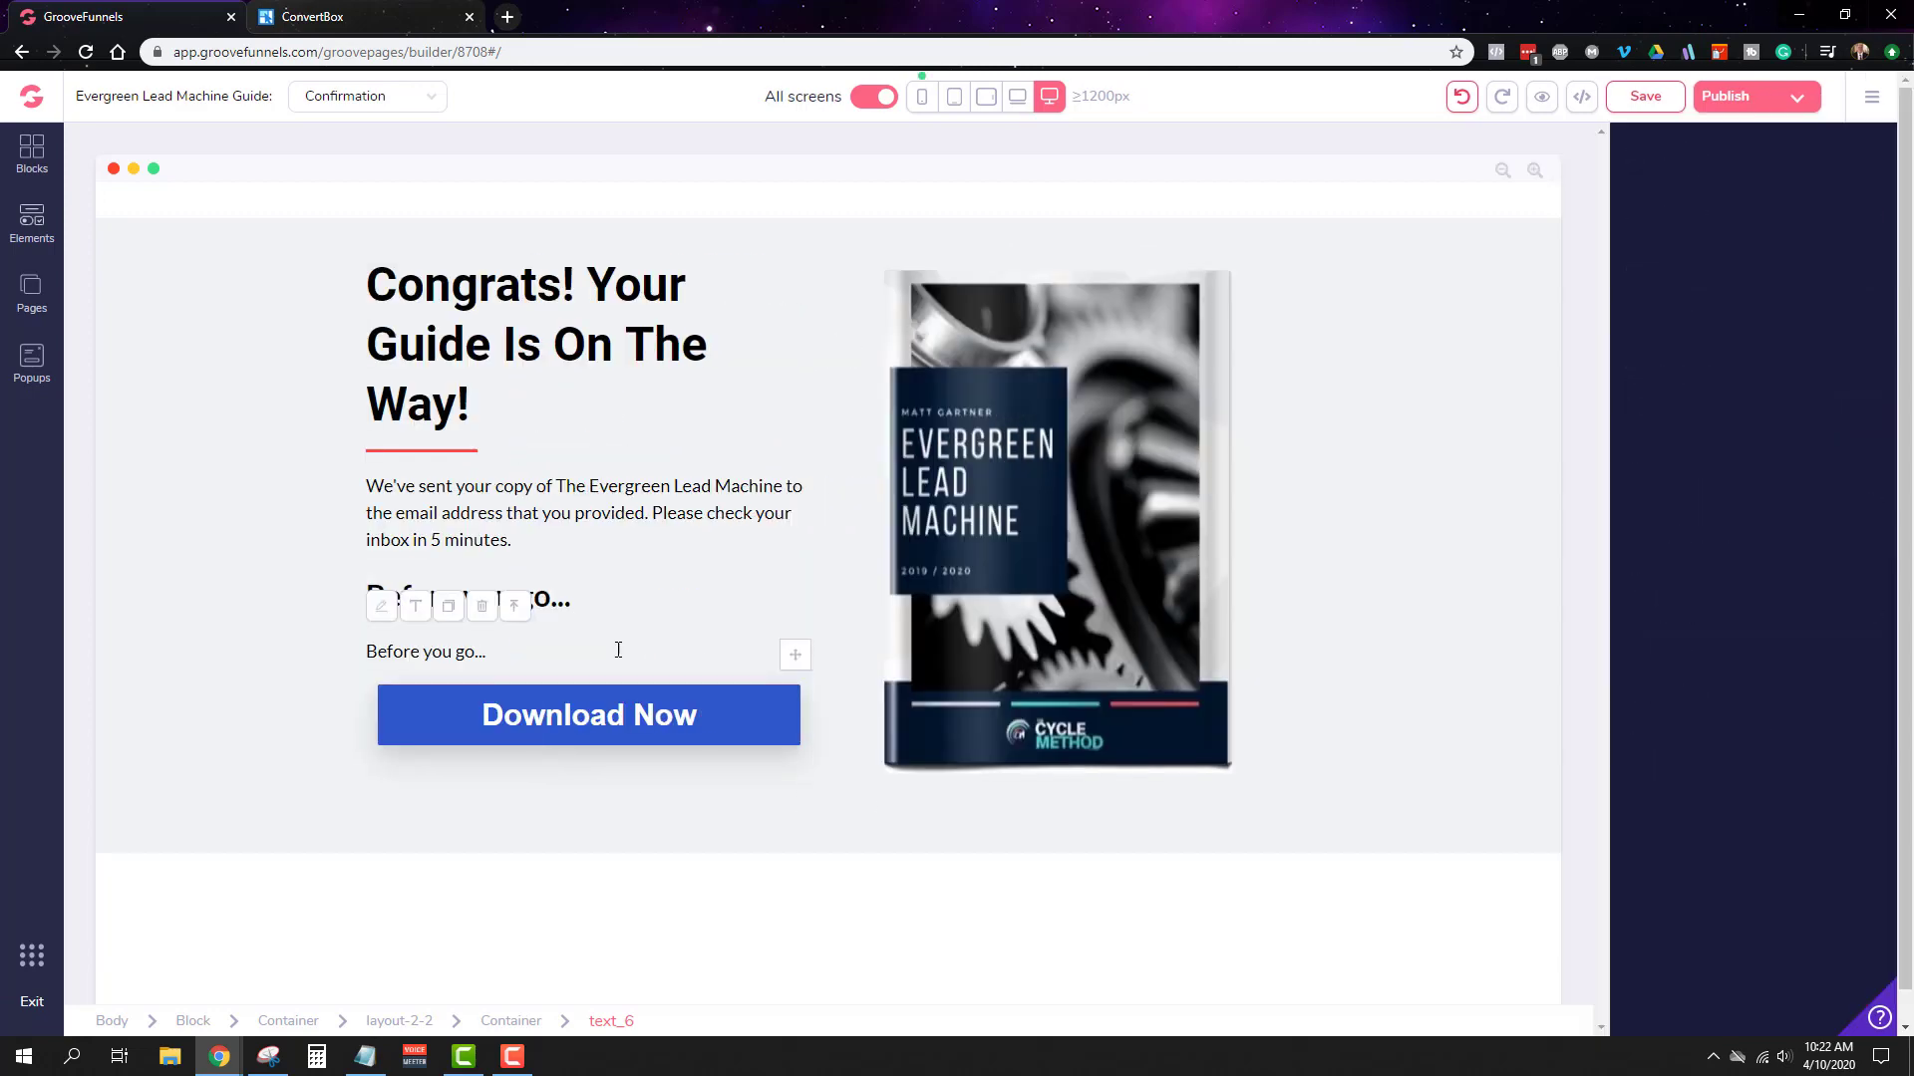
- Select the small 'Before you go...' line as an element
{"action": "left_click", "coordinate": [618, 650]}
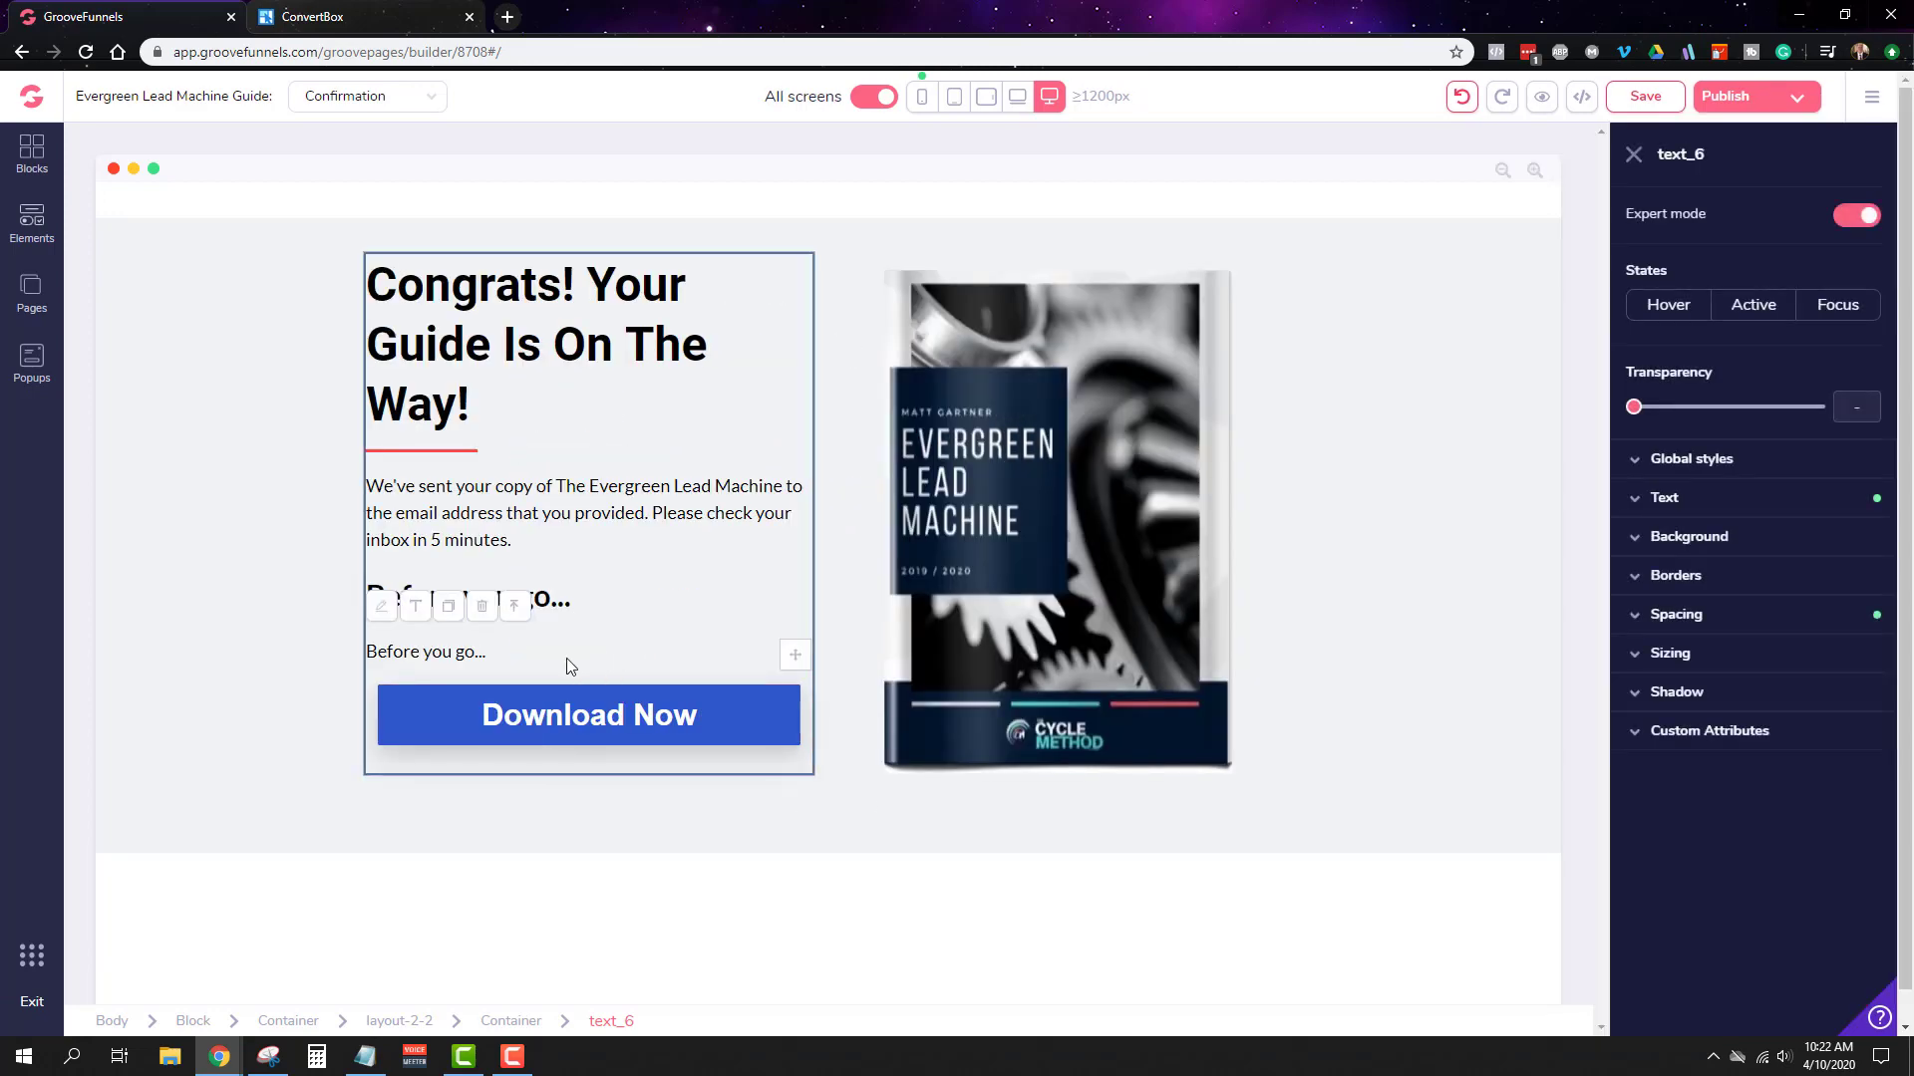
{"action": "double_click", "coordinate": [444, 656]}
{"action": "triple_click", "coordinate": [444, 656]}
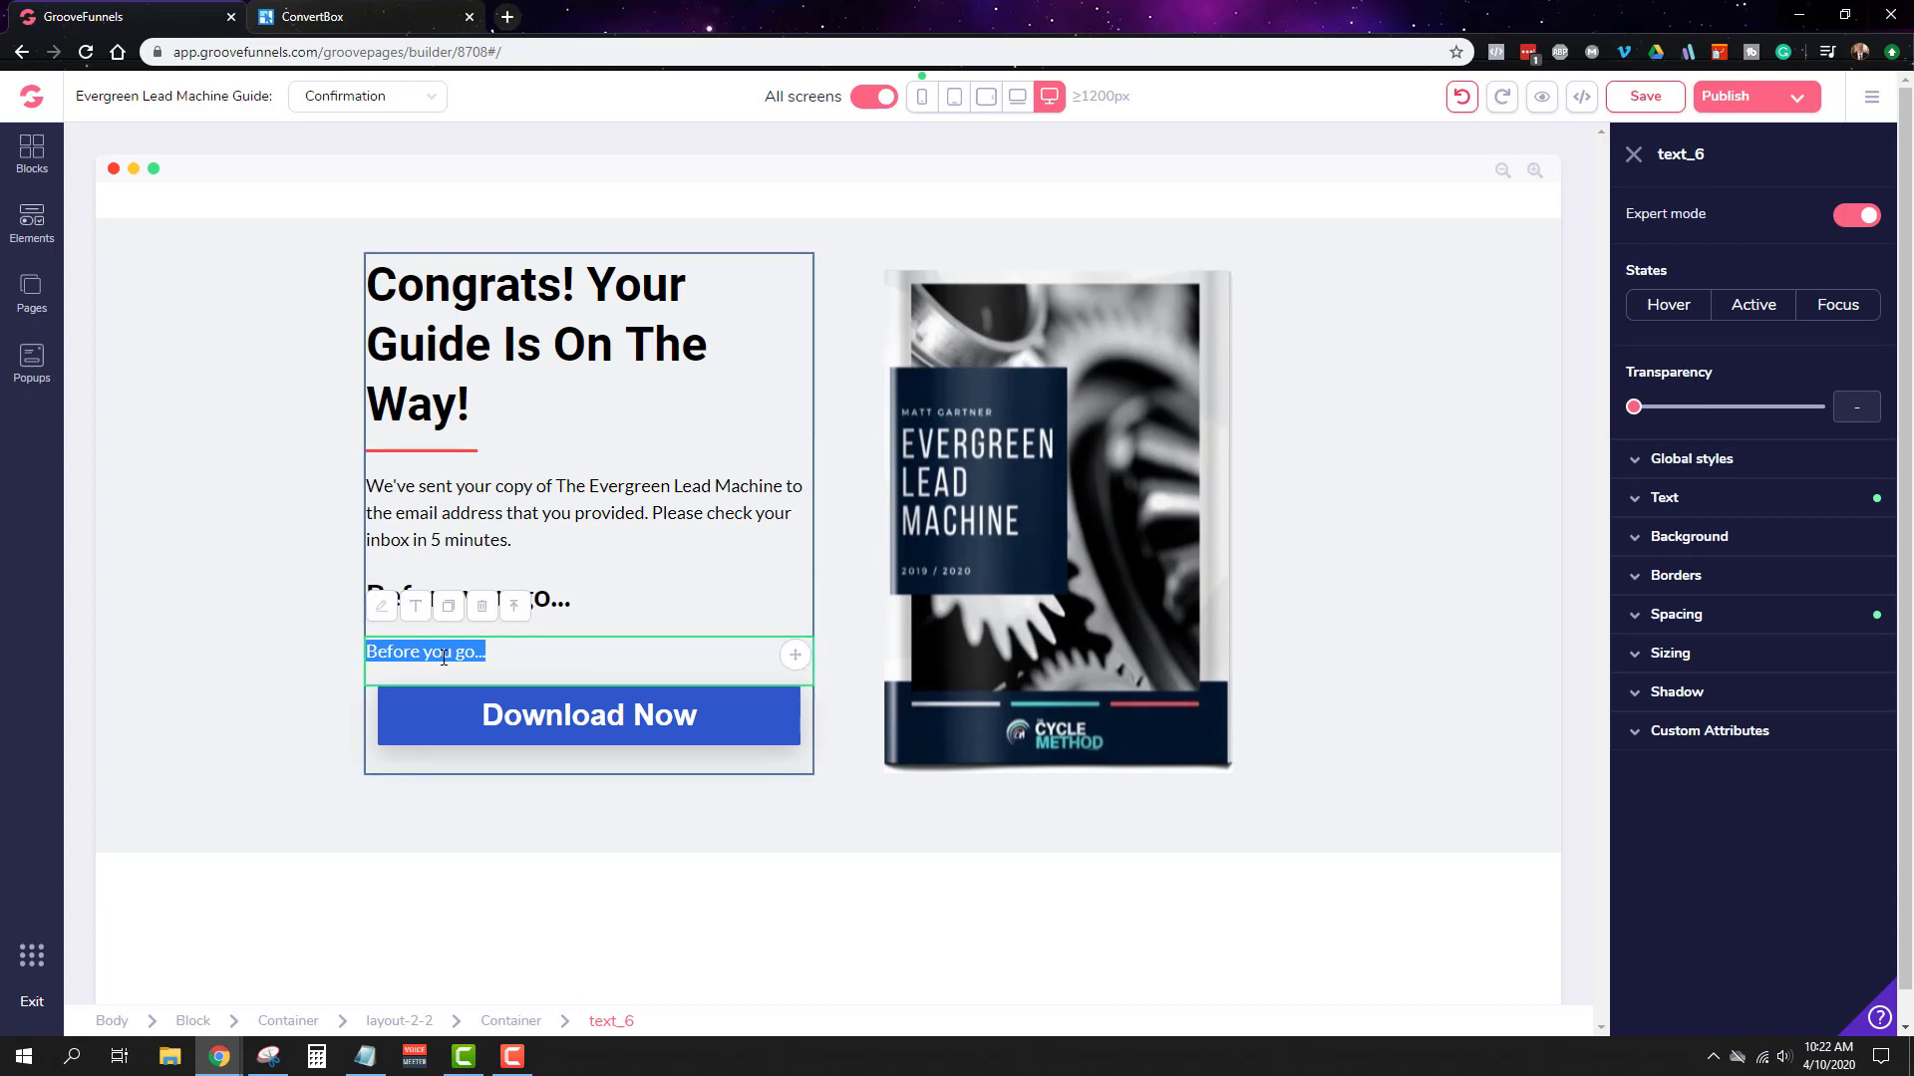
{"action": "triple_click", "coordinate": [444, 657]}
{"action": "left_click", "coordinate": [503, 651]}
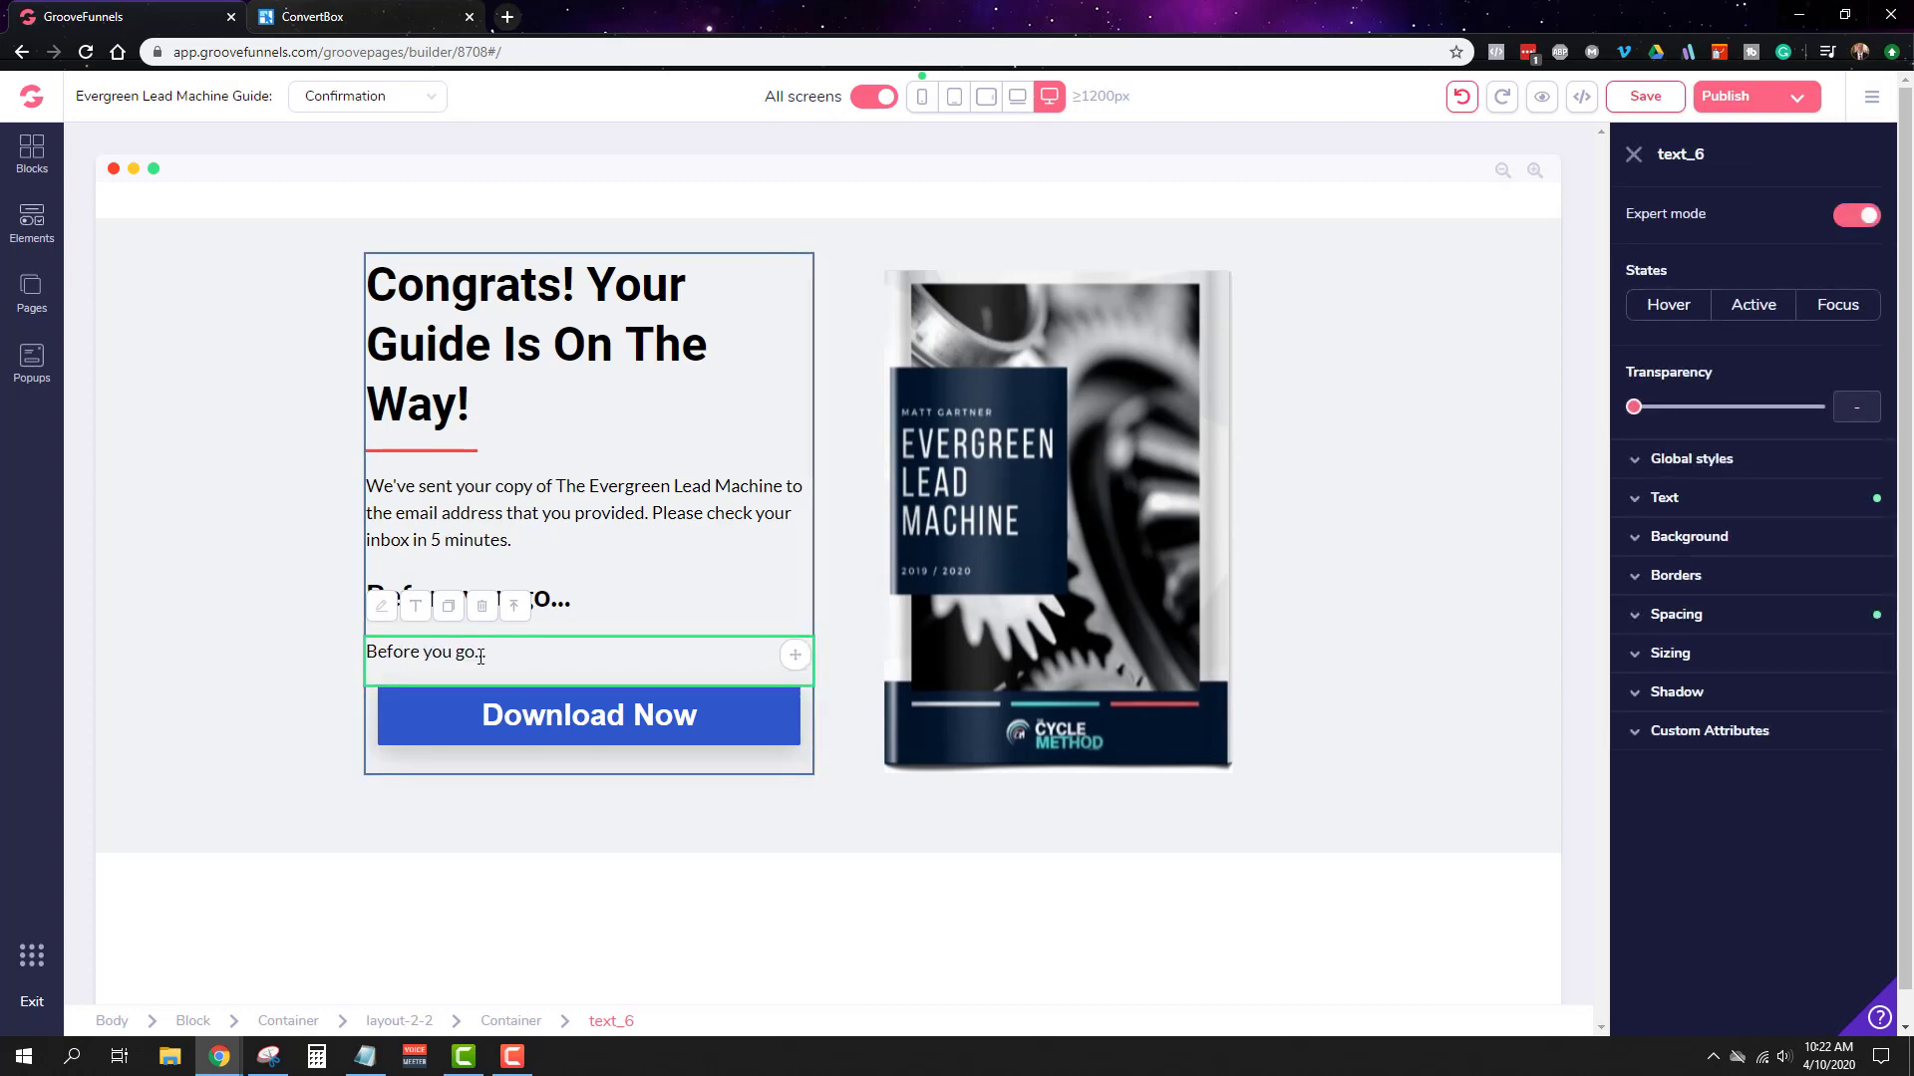
{"action": "double_click", "coordinate": [425, 651]}
{"action": "left_click", "coordinate": [426, 650]}
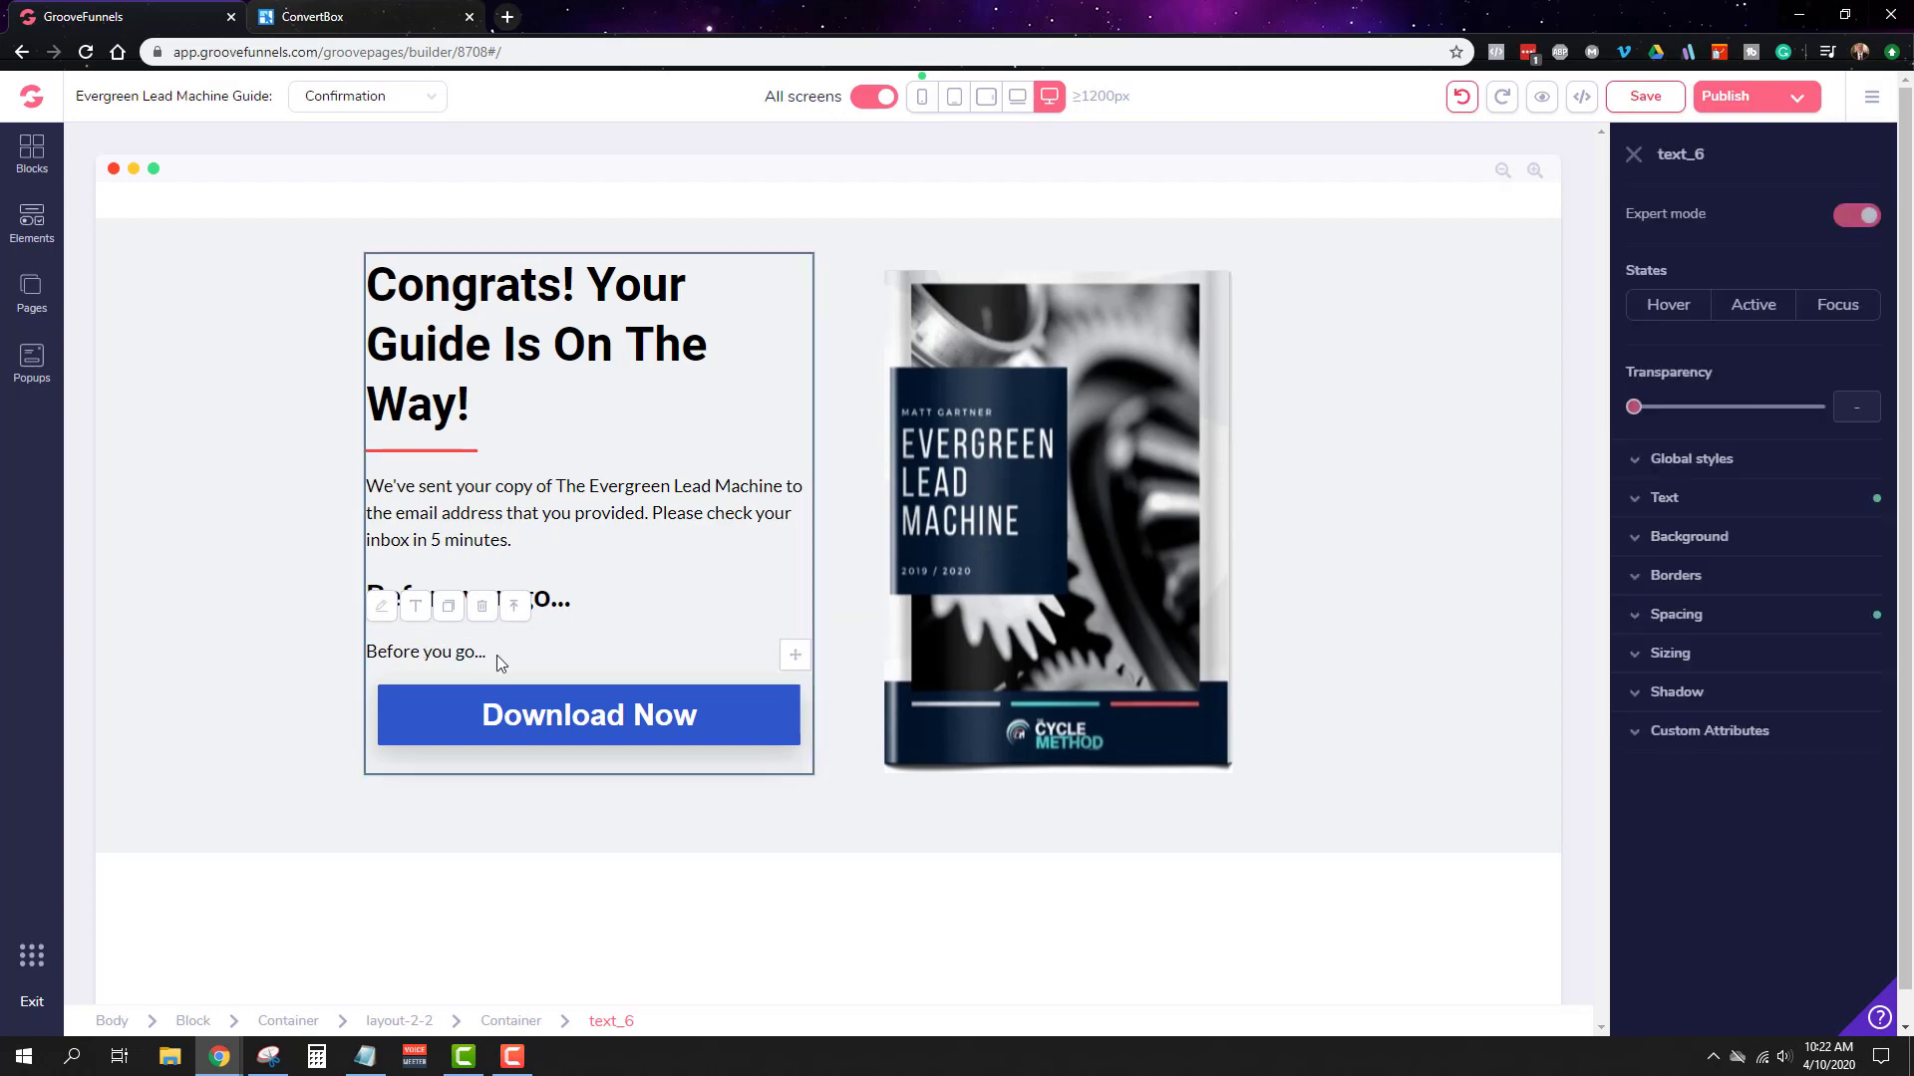
- Delete the small 'Before you go...' line and confirm the removal
{"action": "left_click", "coordinate": [482, 606]}
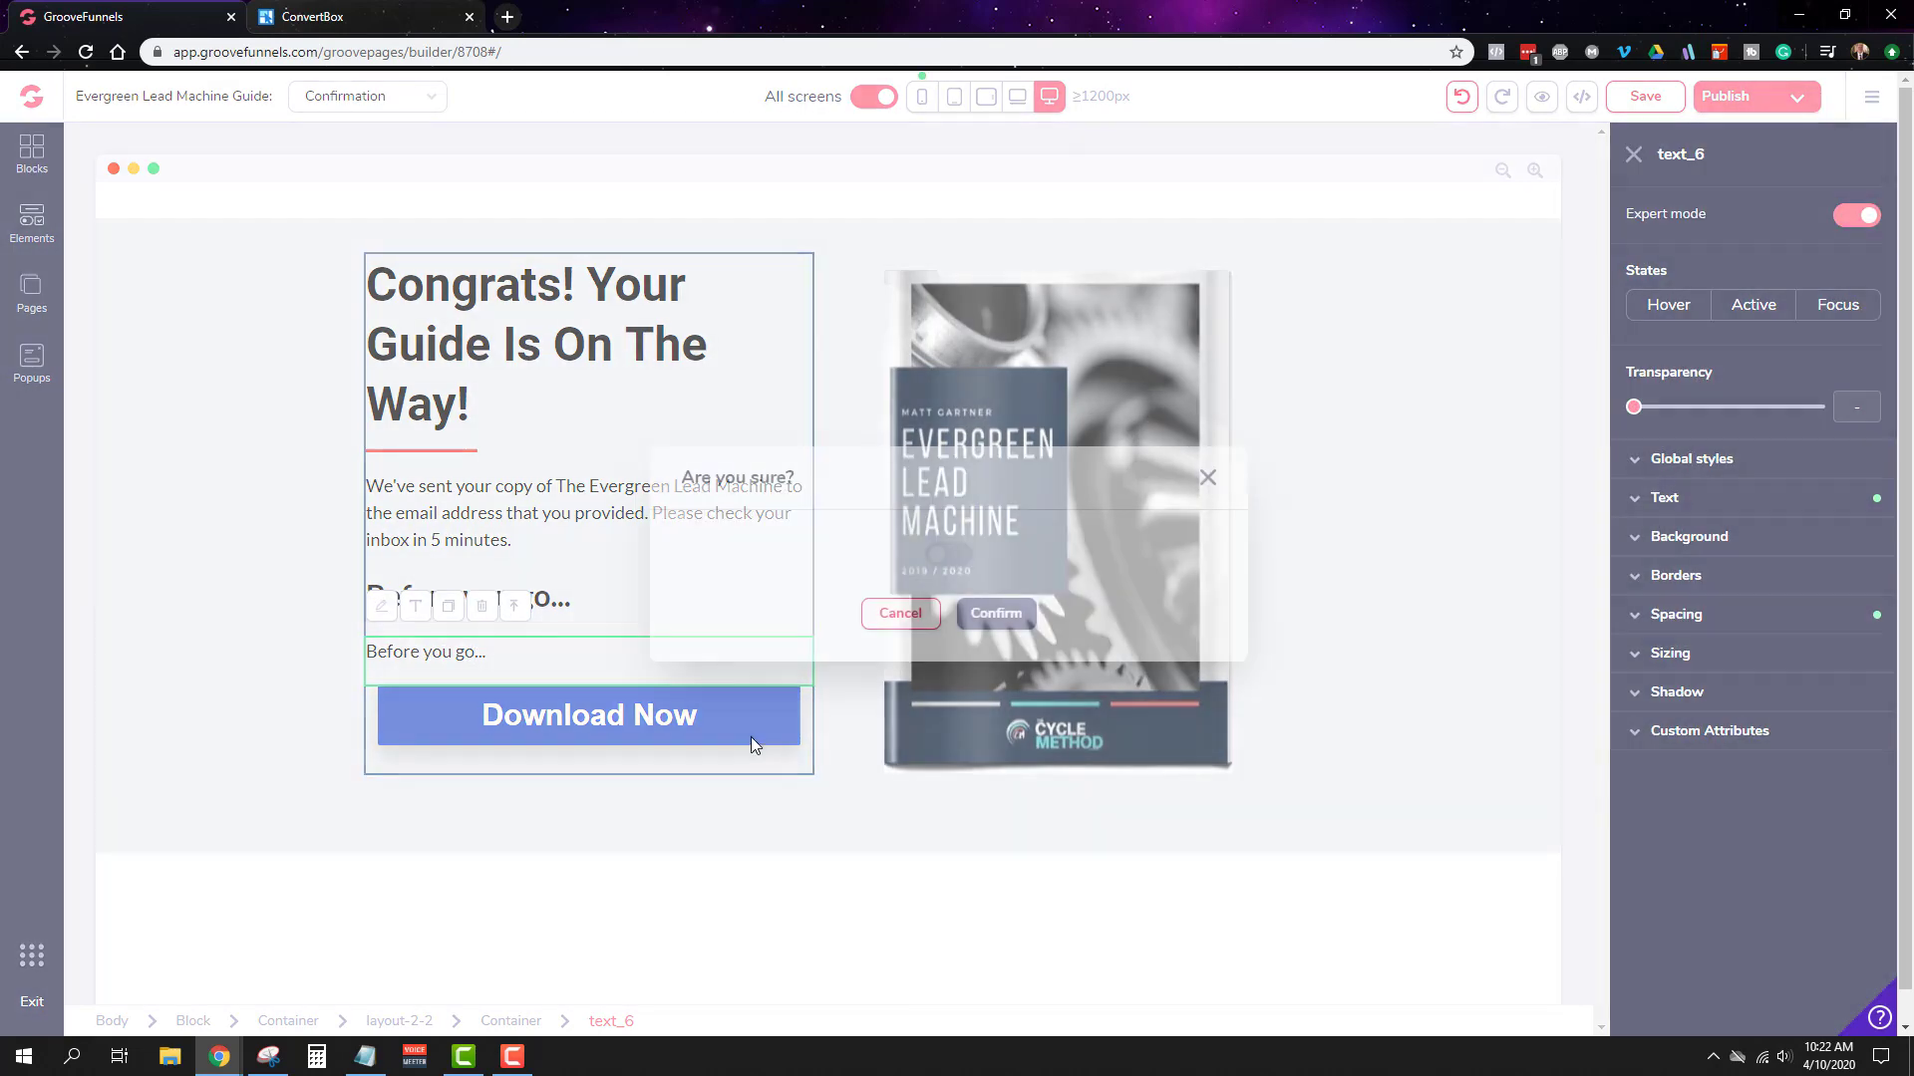
{"action": "left_click", "coordinate": [955, 567]}
{"action": "left_click", "coordinate": [996, 612]}
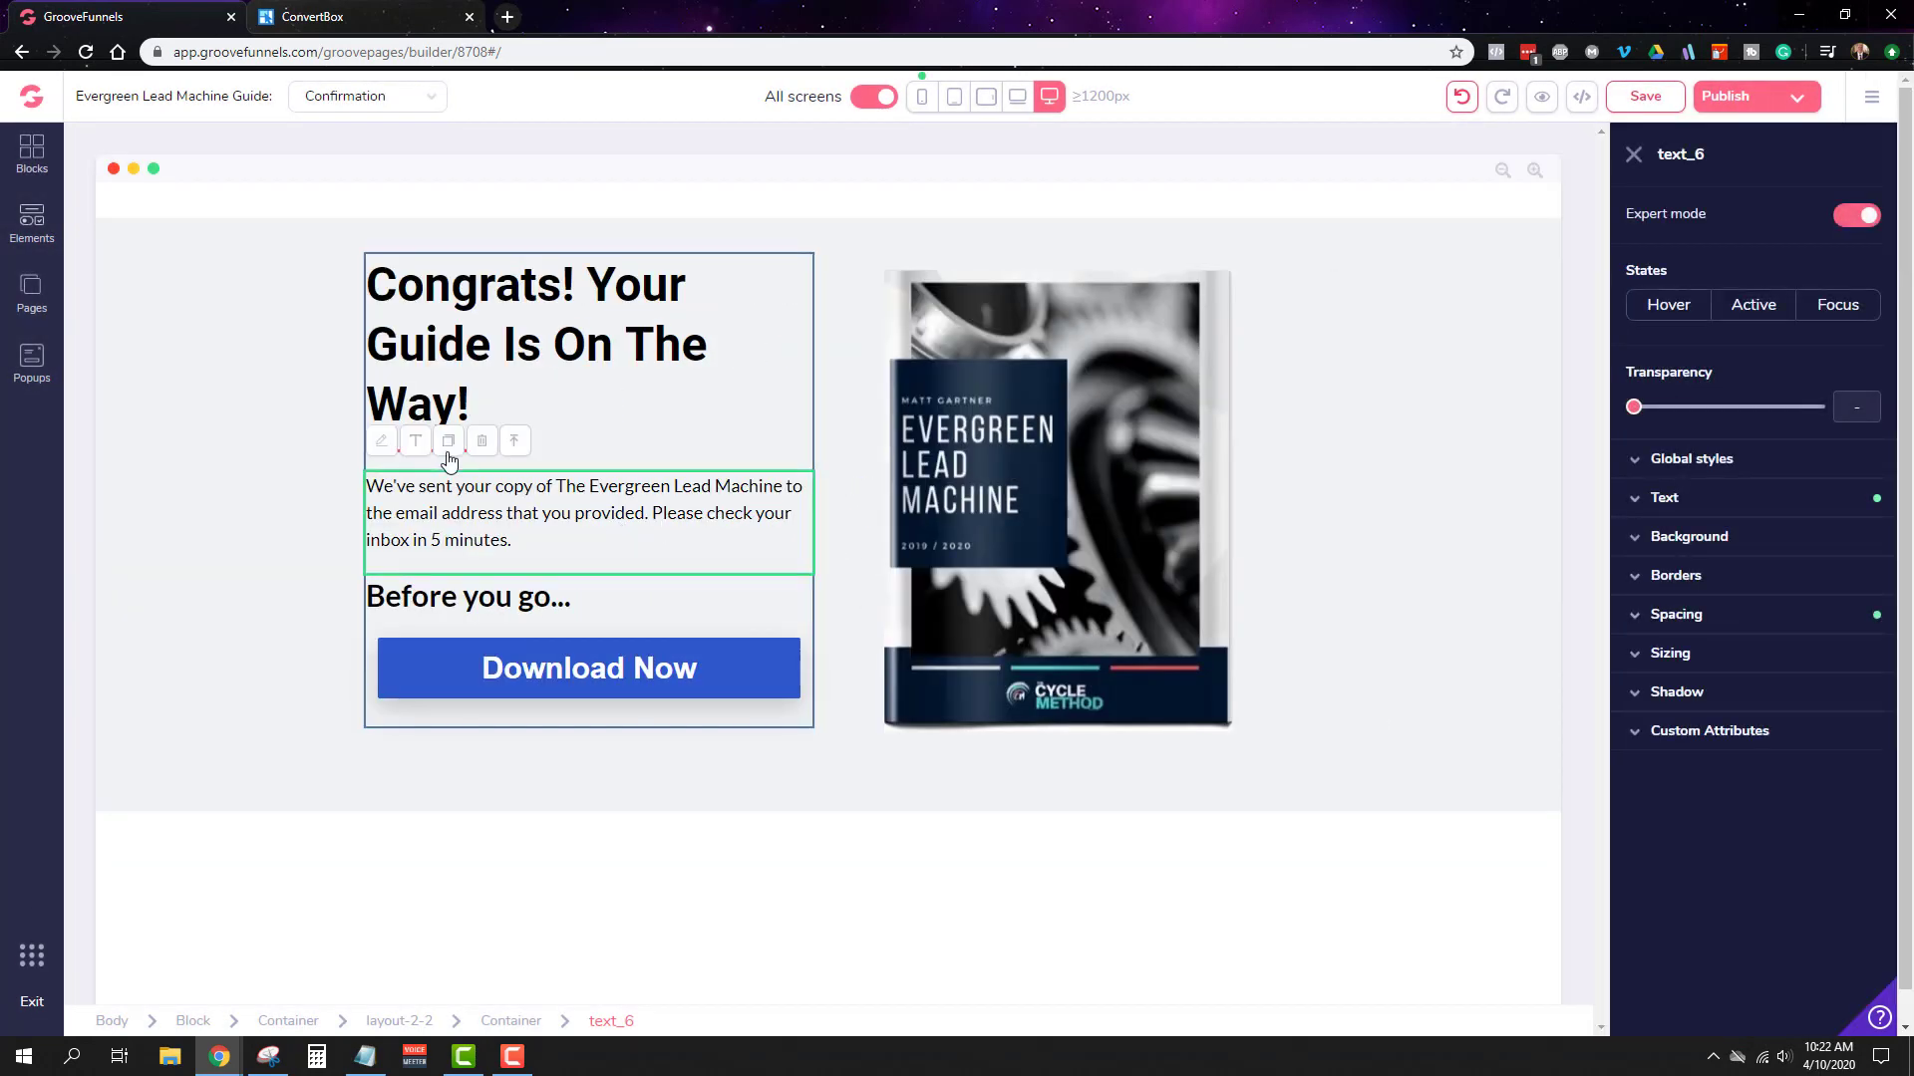
- Duplicate the confirmation paragraph and place the copy below the 'Before you go...' heading
{"action": "left_click", "coordinate": [448, 440]}
{"action": "left_click_drag", "start_coordinate": [803, 613], "coordinate": [654, 726]}
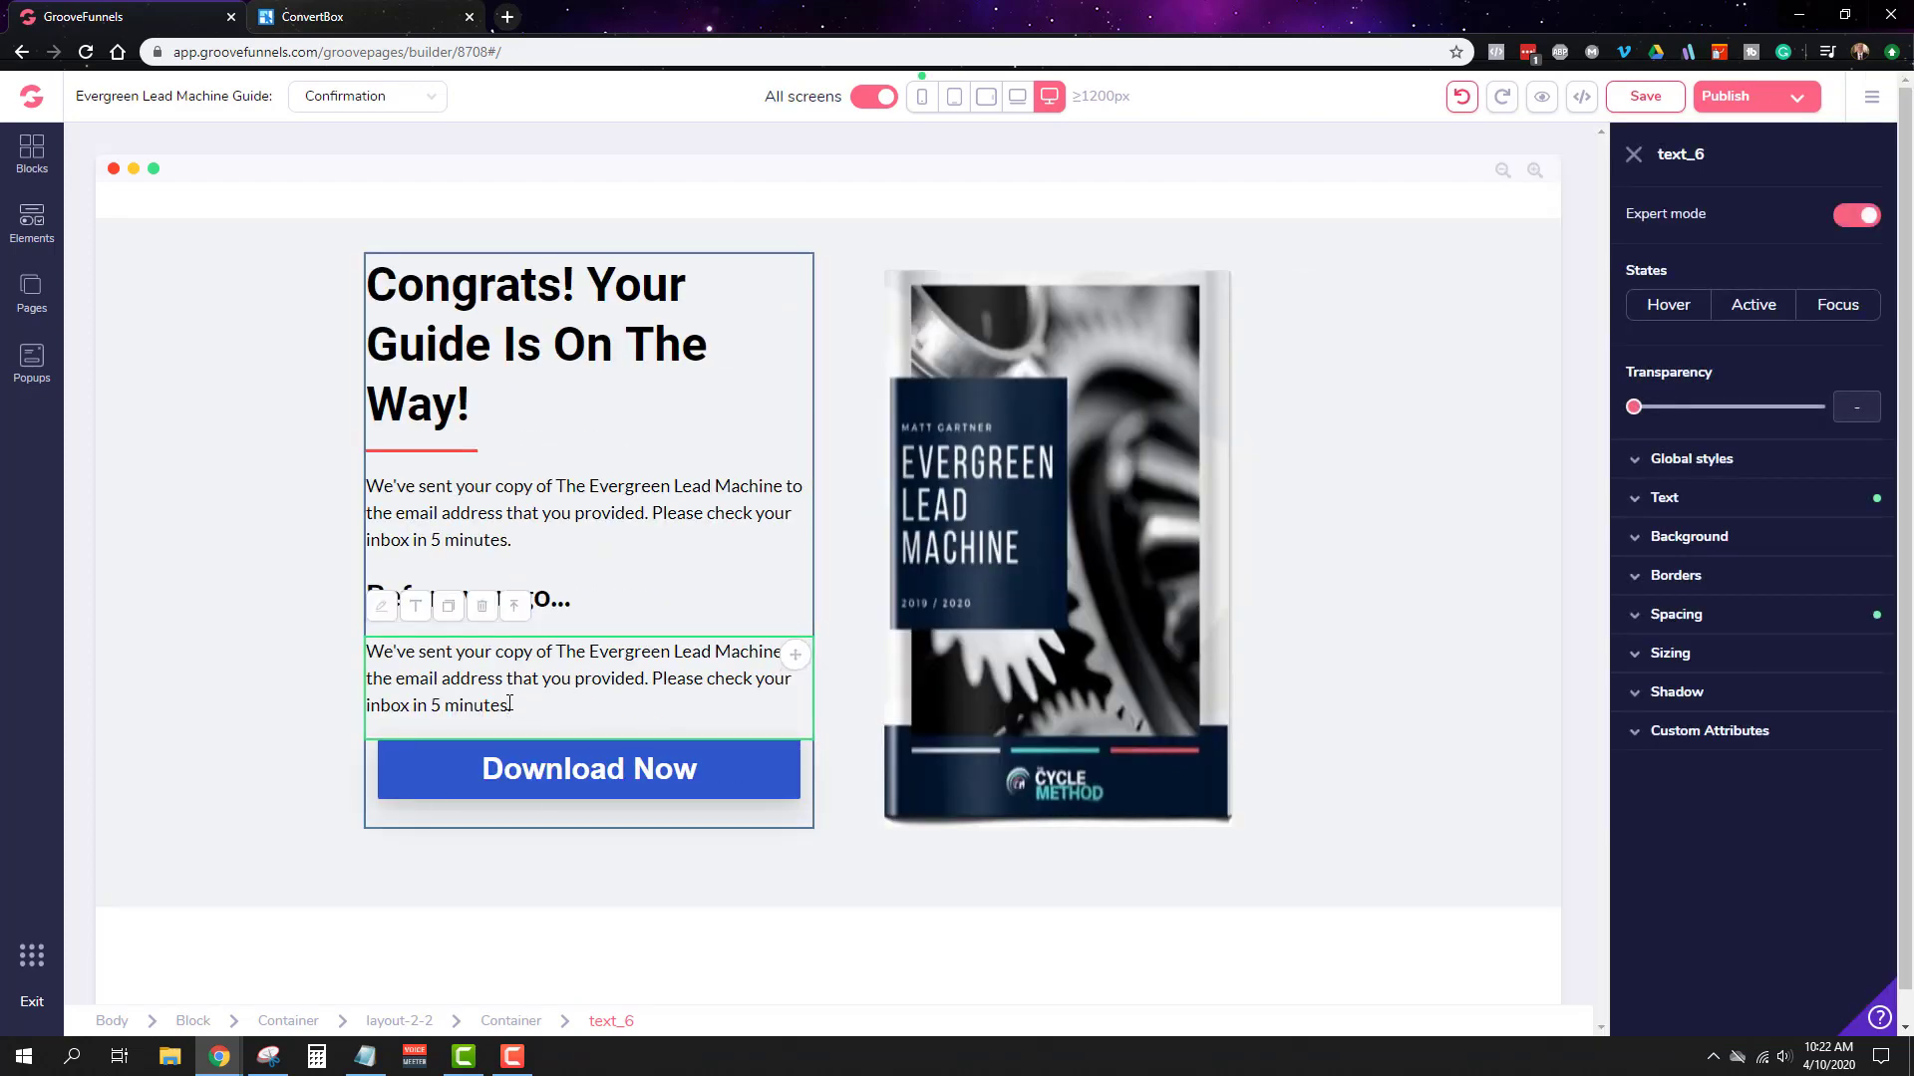
{"action": "left_click", "coordinate": [477, 688]}
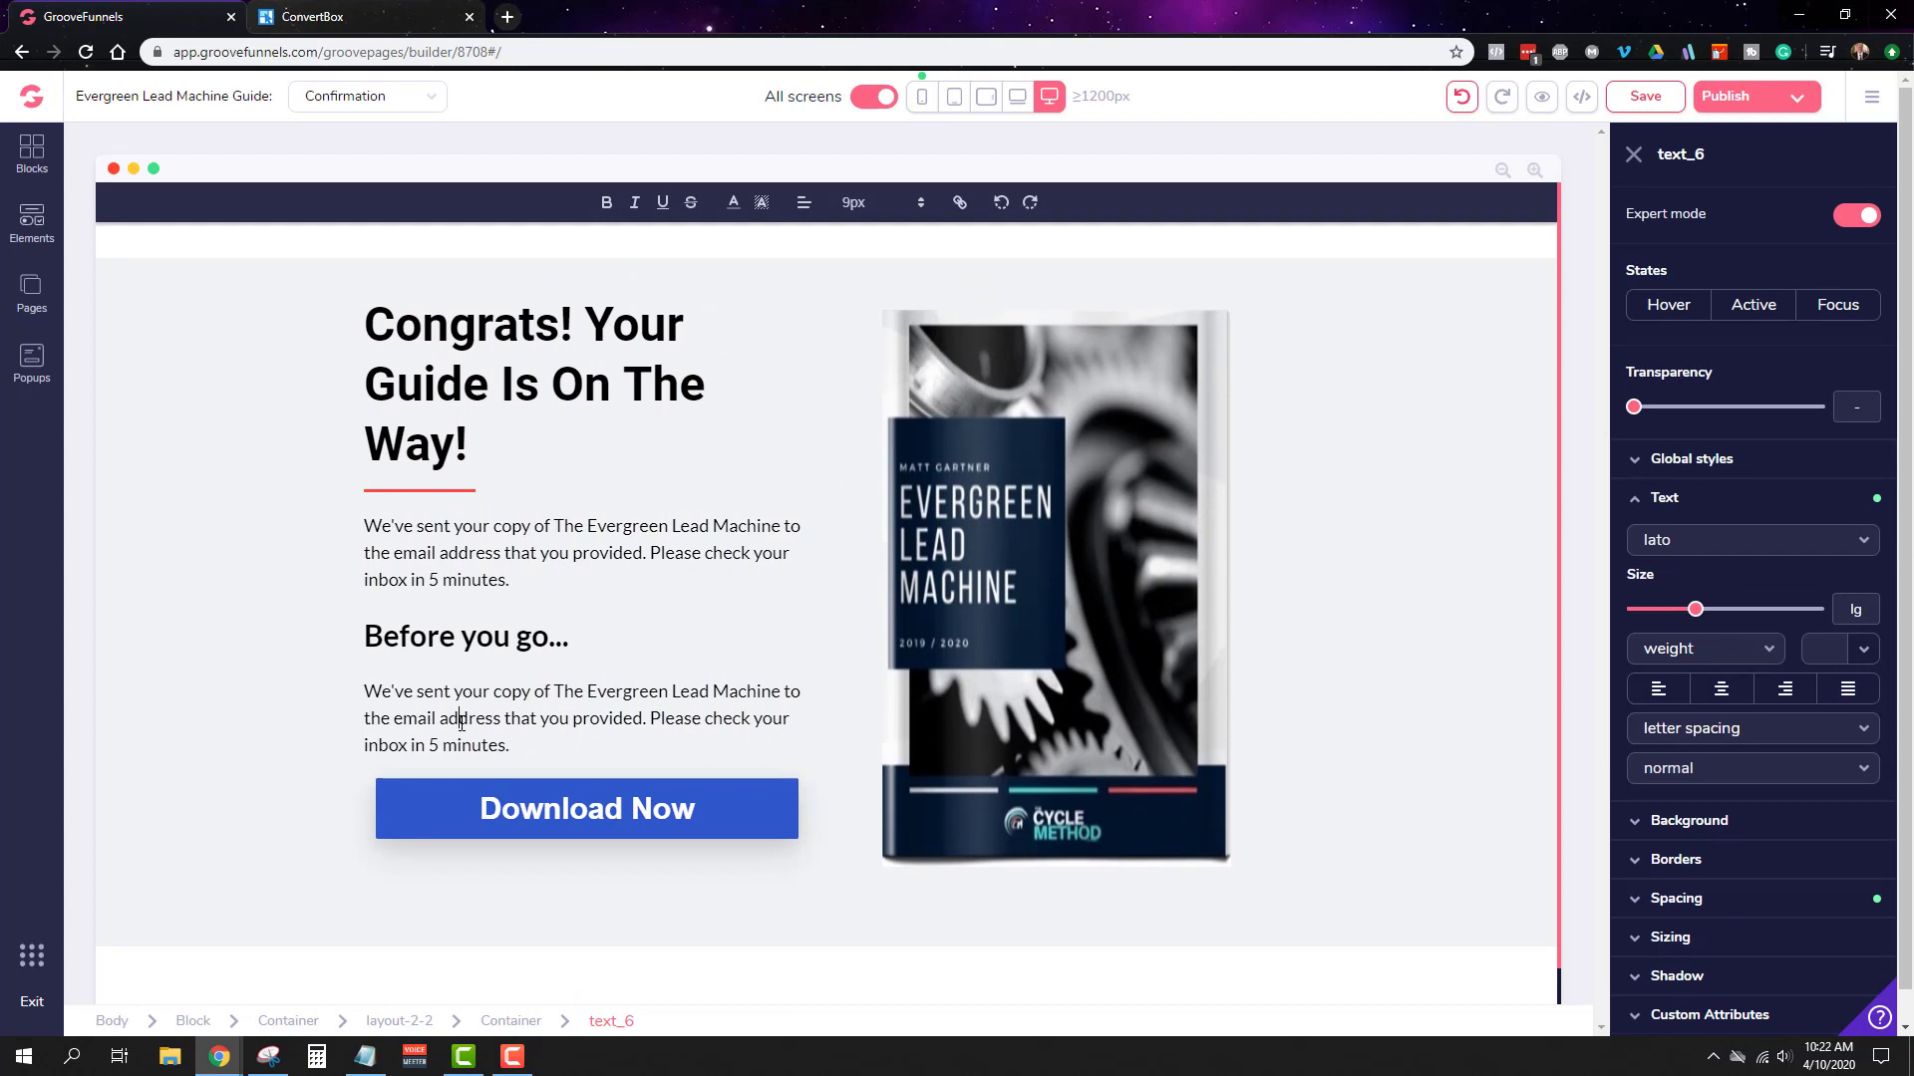
- Replace the copied text with 'Join our free Private Facebook Community! Swap stories, ask questions, and multiply results!'
{"action": "triple_click", "coordinate": [462, 723]}
{"action": "key", "text": "BackSpace"}
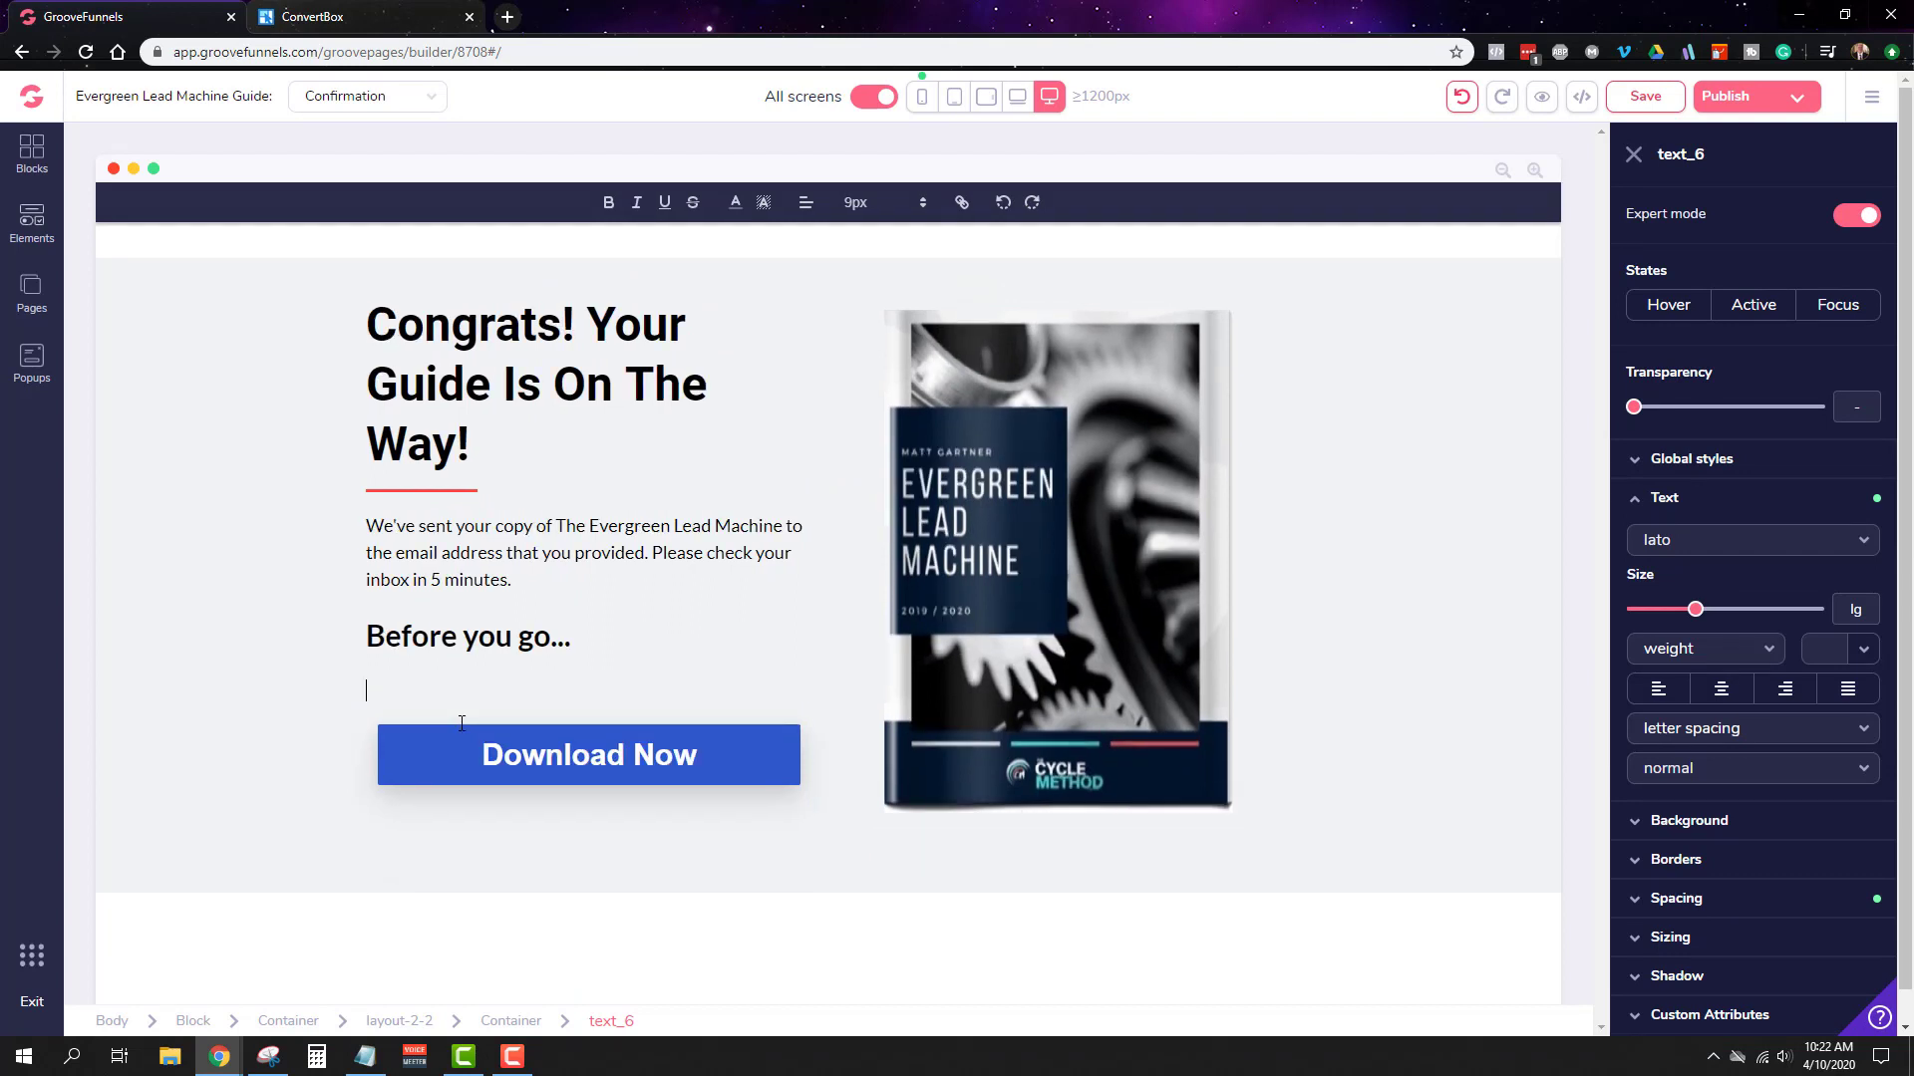
{"action": "type", "text": "Join our free Private Facebook Commu"}
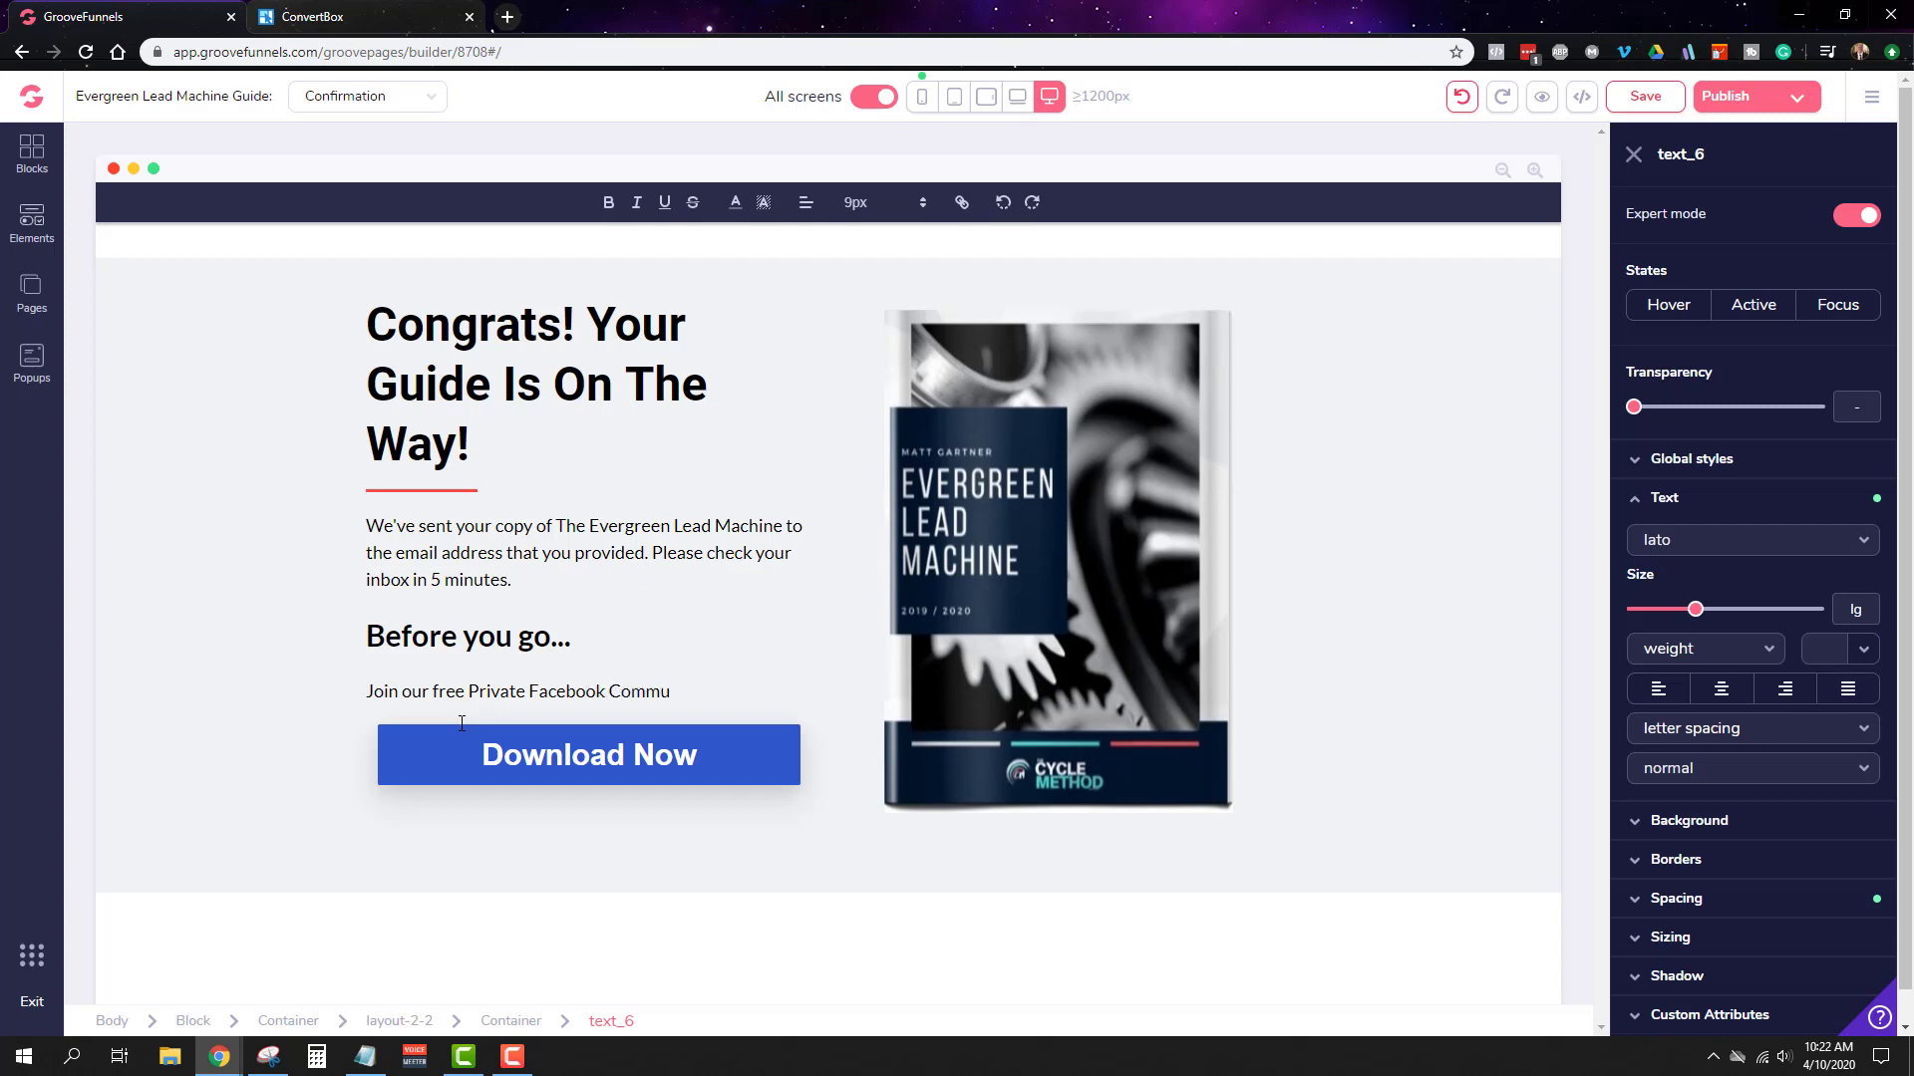
{"action": "type", "text": "ni"}
{"action": "type", "text": "ty"}
{"action": "type", "text": "! Swap"}
{"action": "type", "text": " stories"}
{"action": "type", "text": "."}
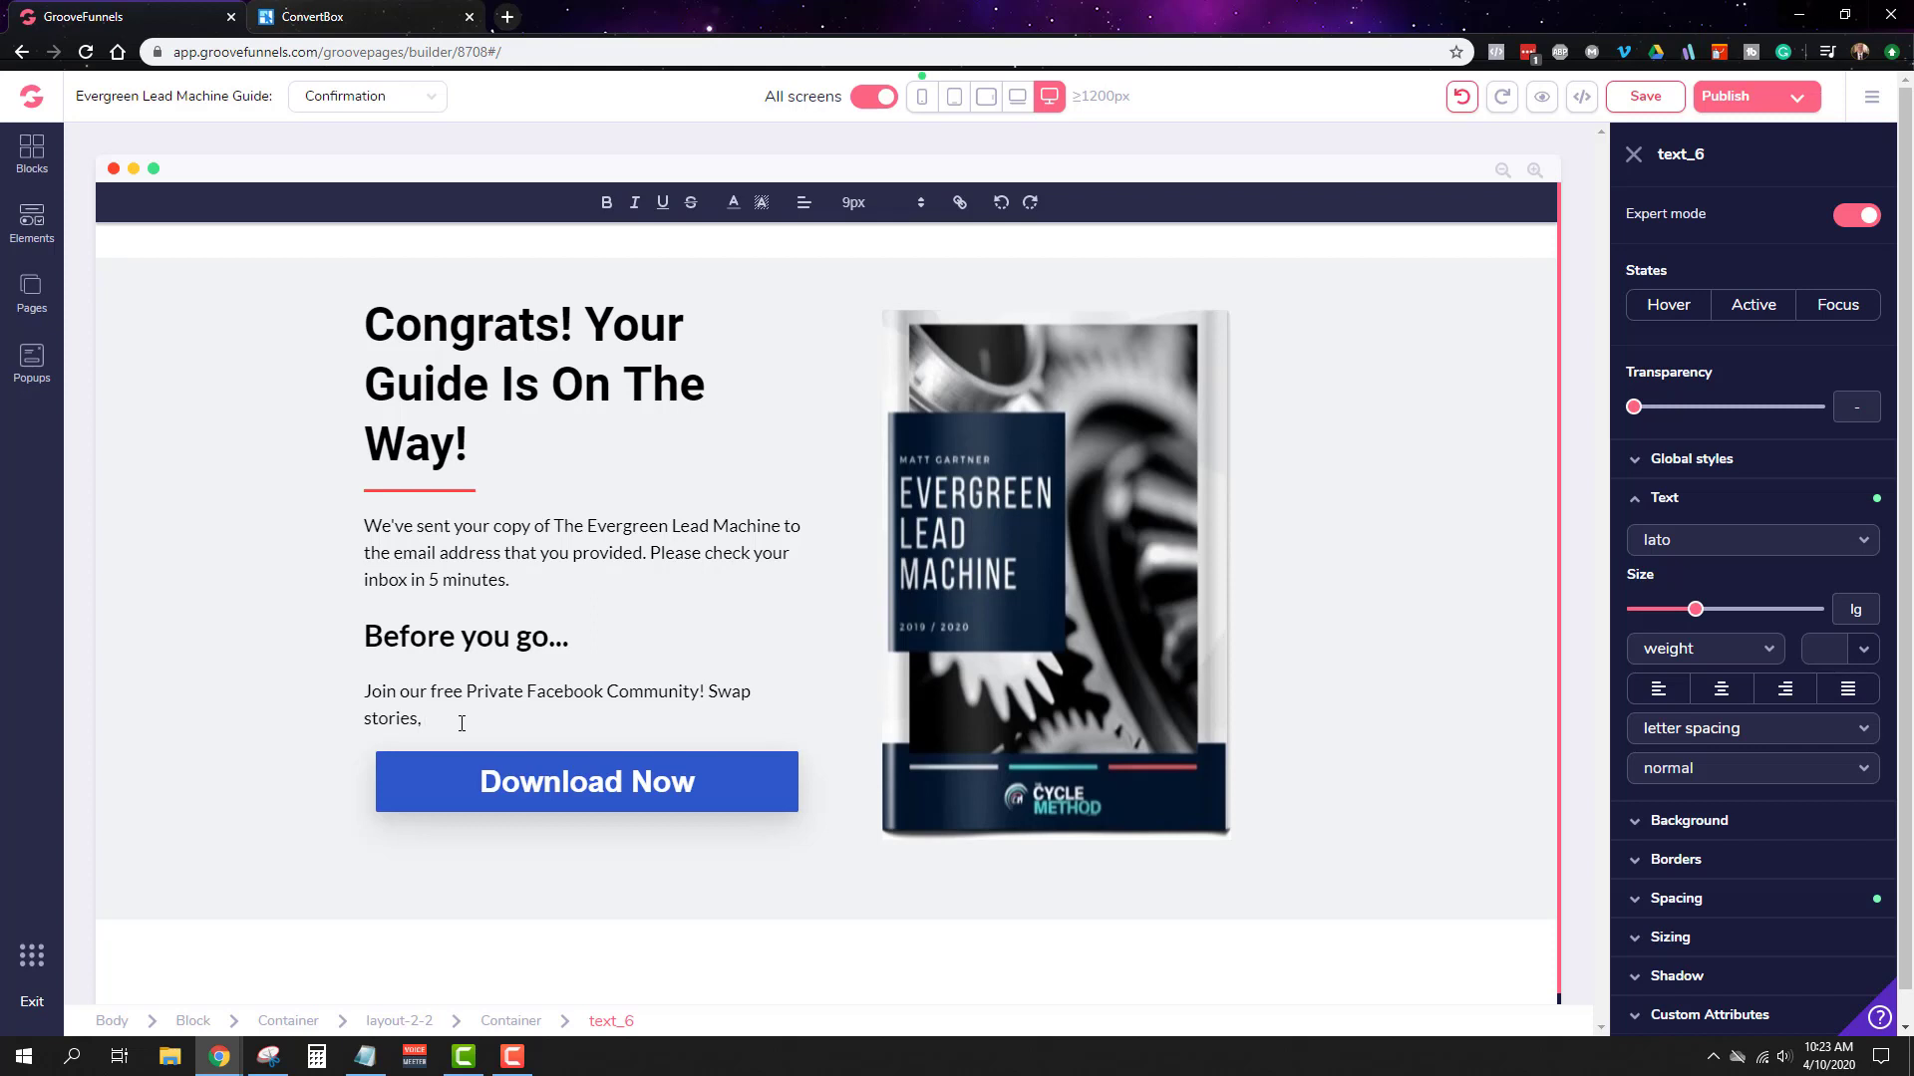
{"action": "type", "text": "ask questions, and"}
{"action": "type", "text": "multiply results!"}
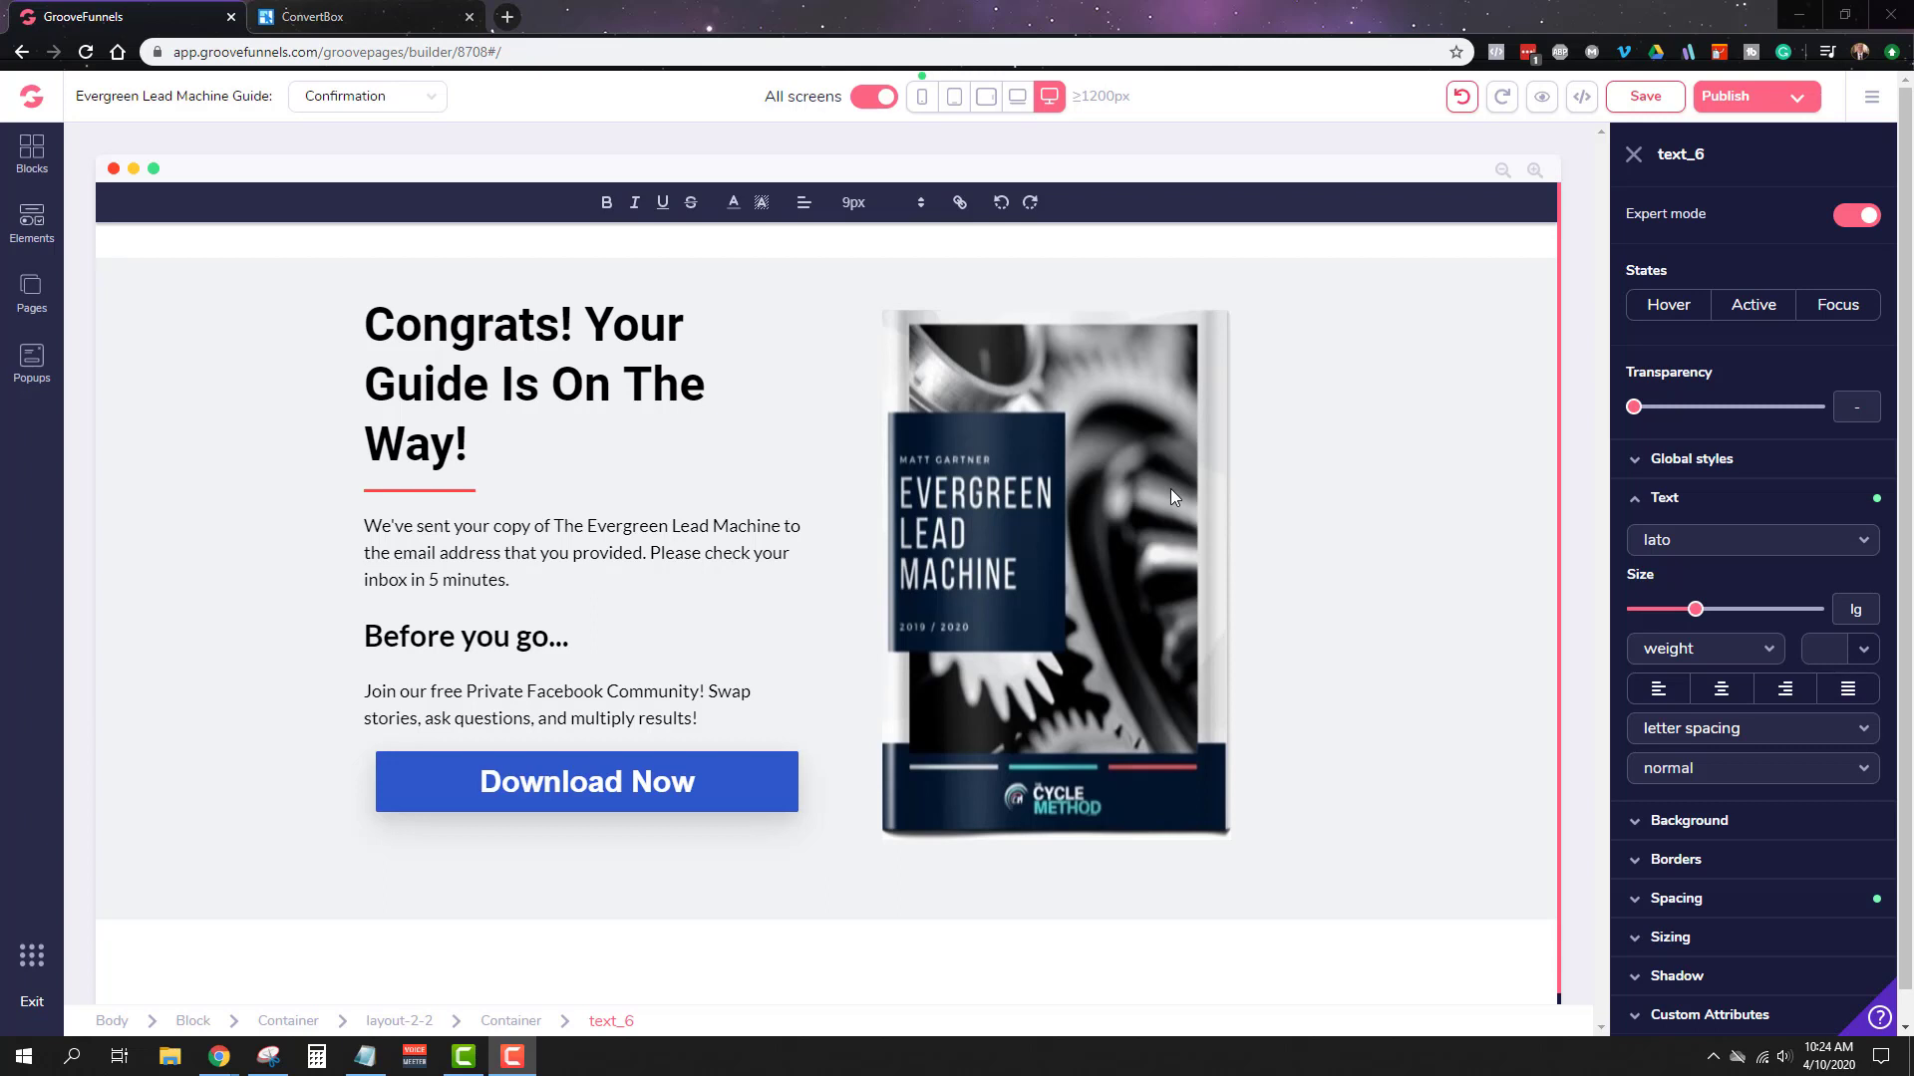
{"action": "left_click", "coordinate": [731, 778]}
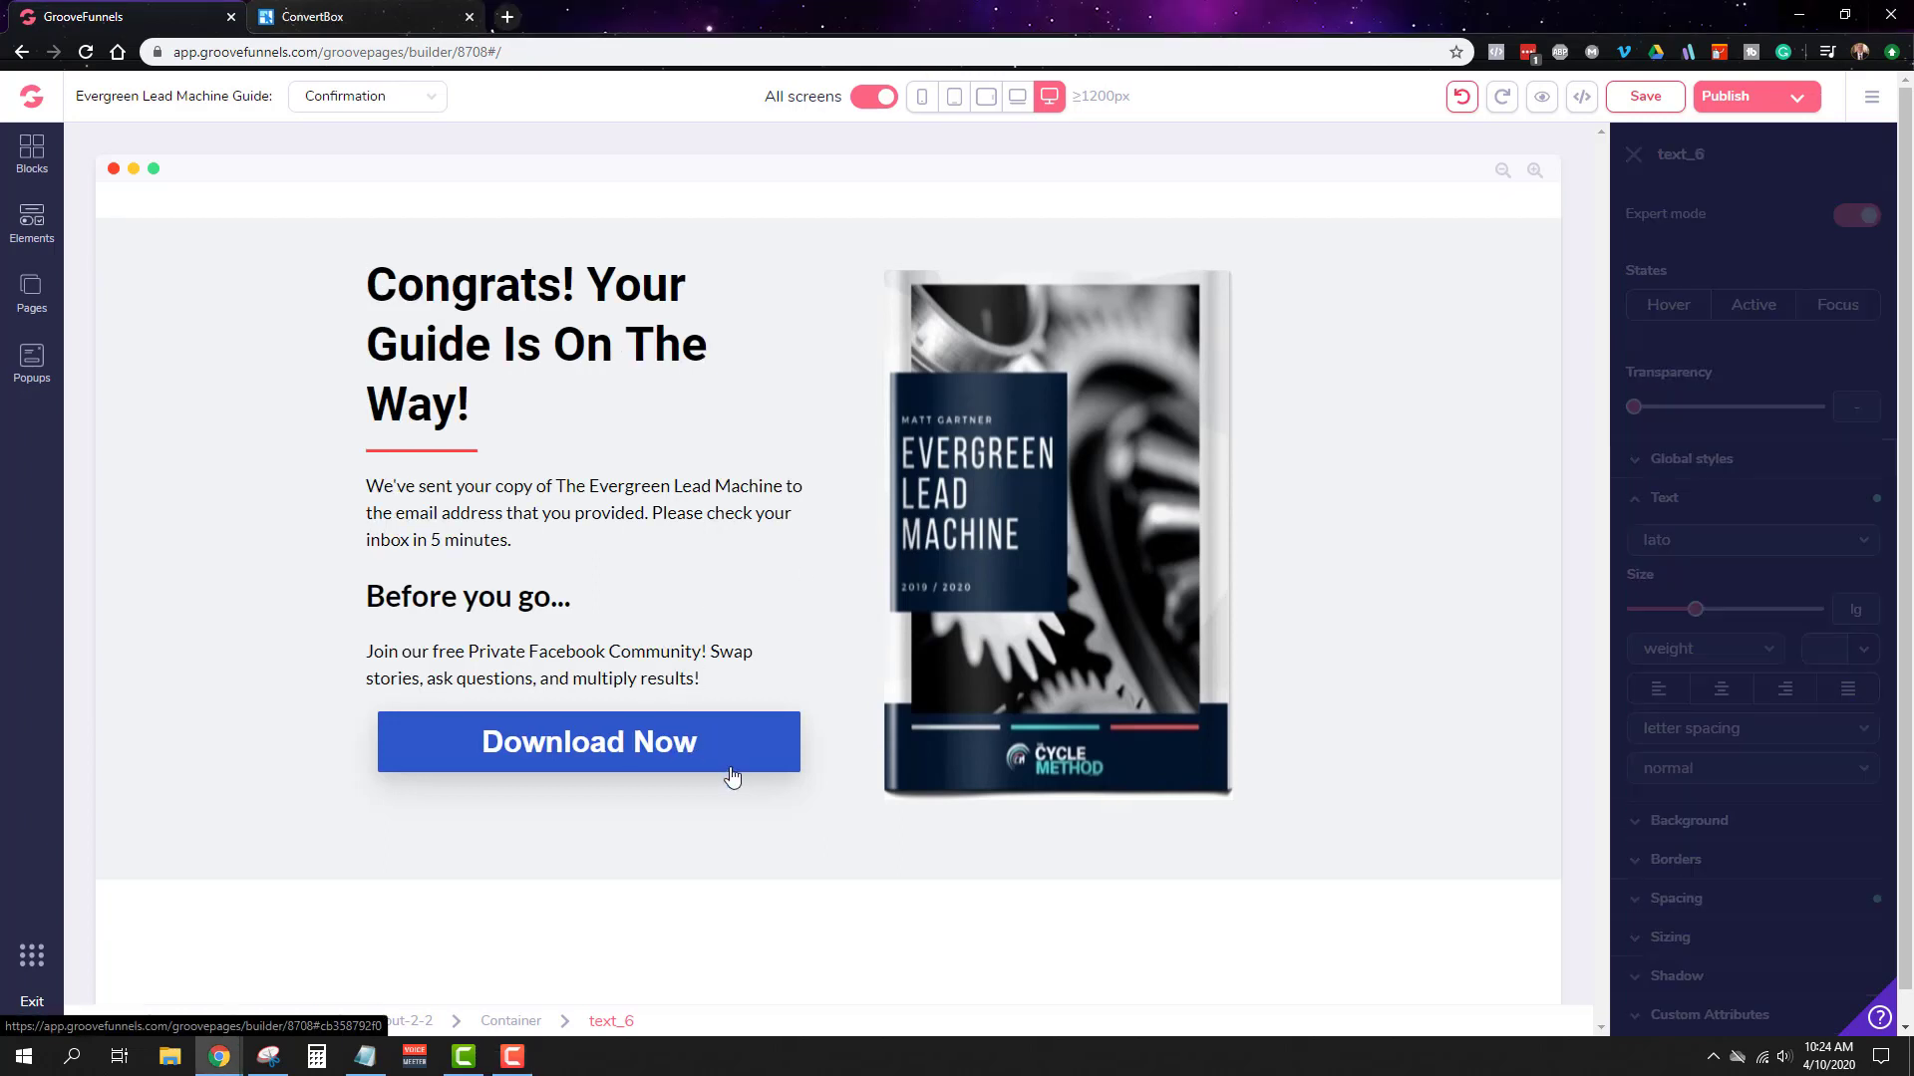
- Relabel the Download Now button 'Join Our Group', keeping its link set to none
{"action": "left_click", "coordinate": [732, 778]}
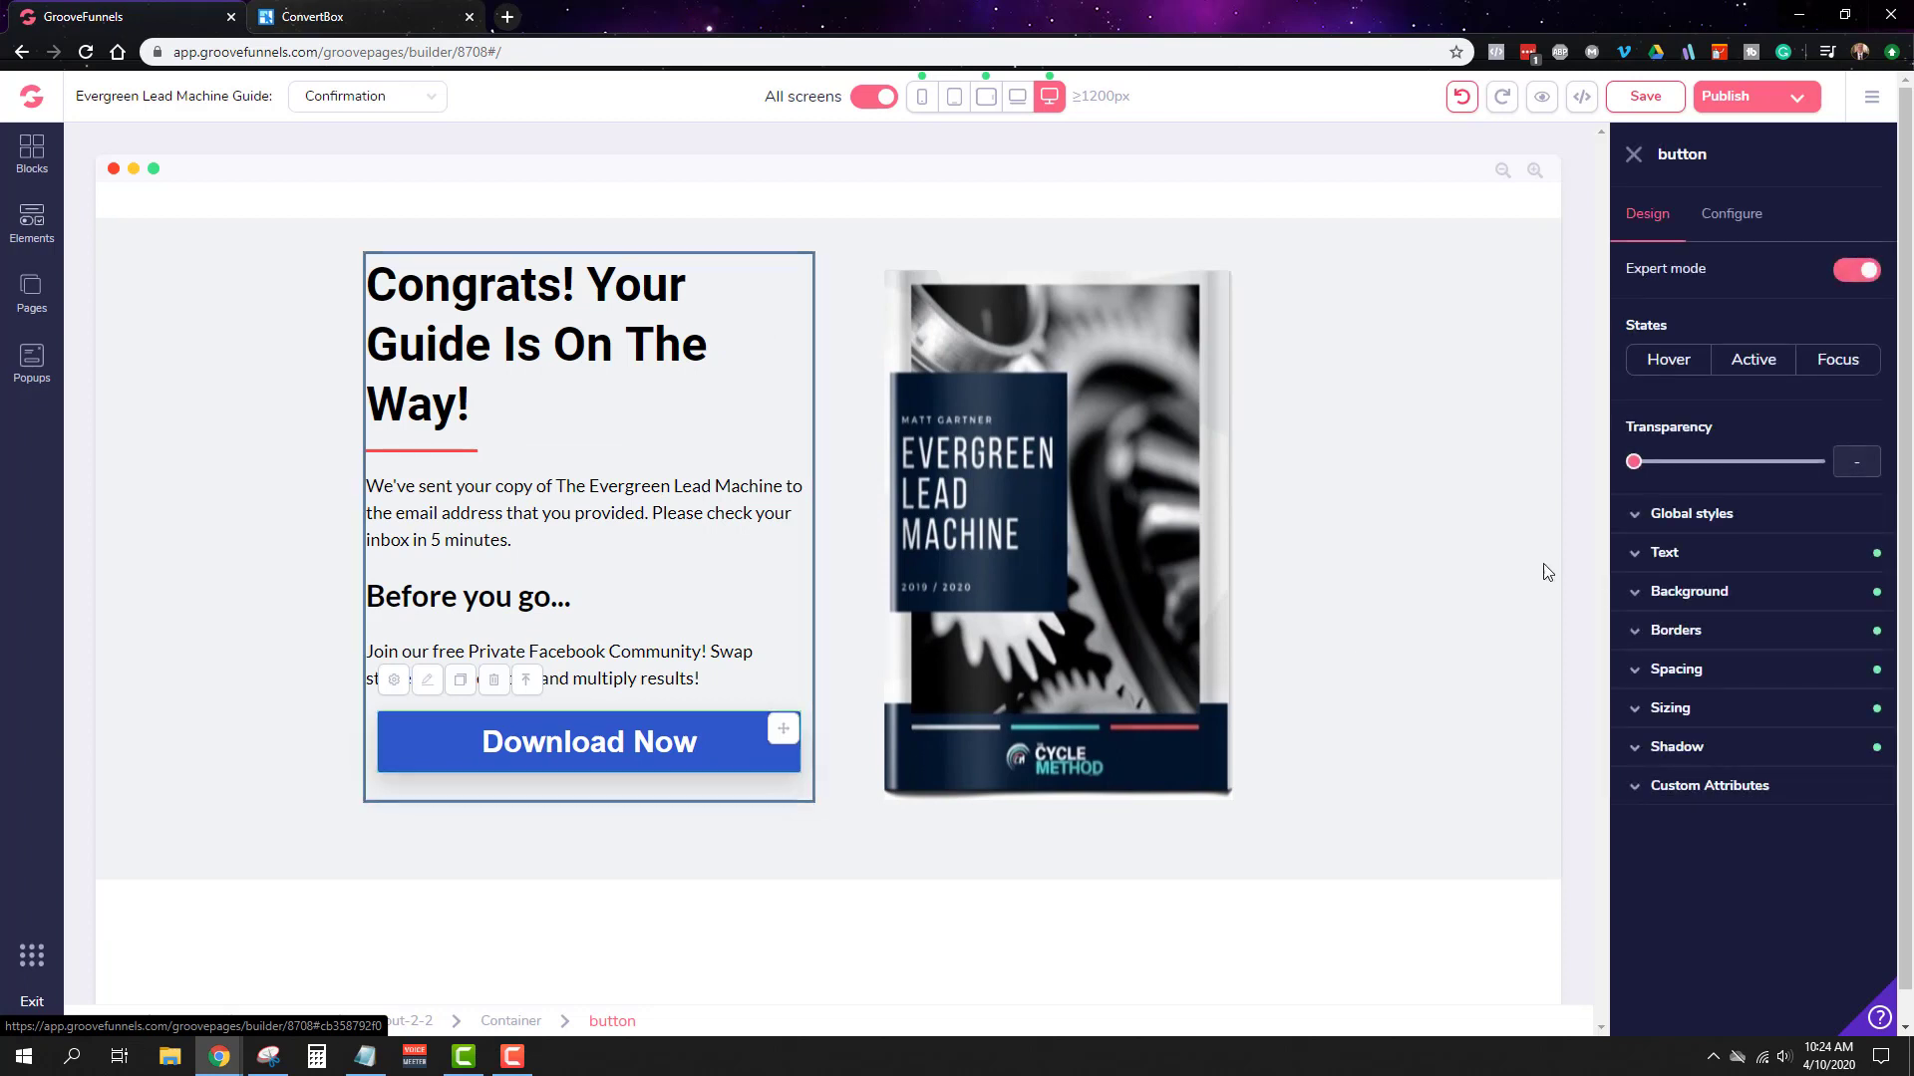
{"action": "left_click", "coordinate": [1731, 218]}
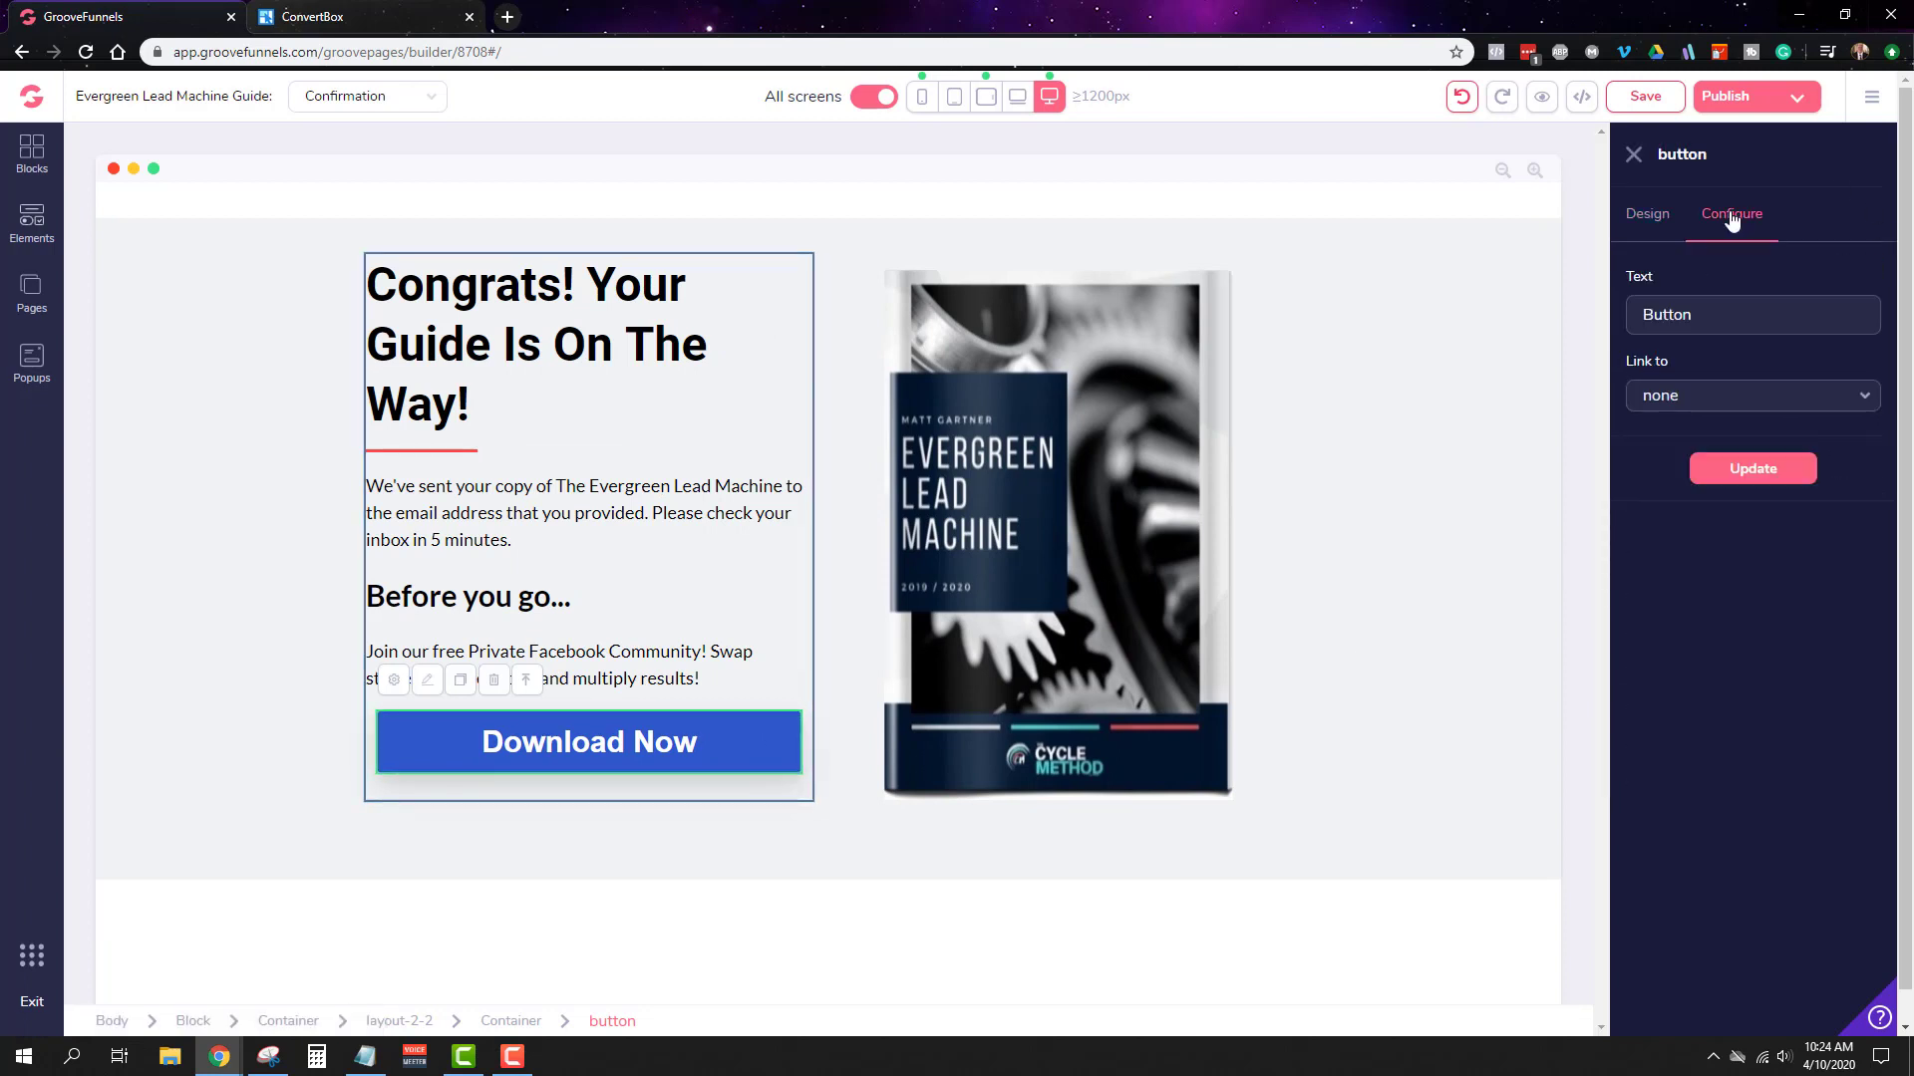
{"action": "double_click", "coordinate": [1755, 327]}
{"action": "key", "text": "BackSpace"}
{"action": "type", "text": "Join "}
{"action": "type", "text": "Ou"}
{"action": "type", "text": "ur"}
{"action": "type", "text": " Group"}
{"action": "left_click", "coordinate": [1692, 398]}
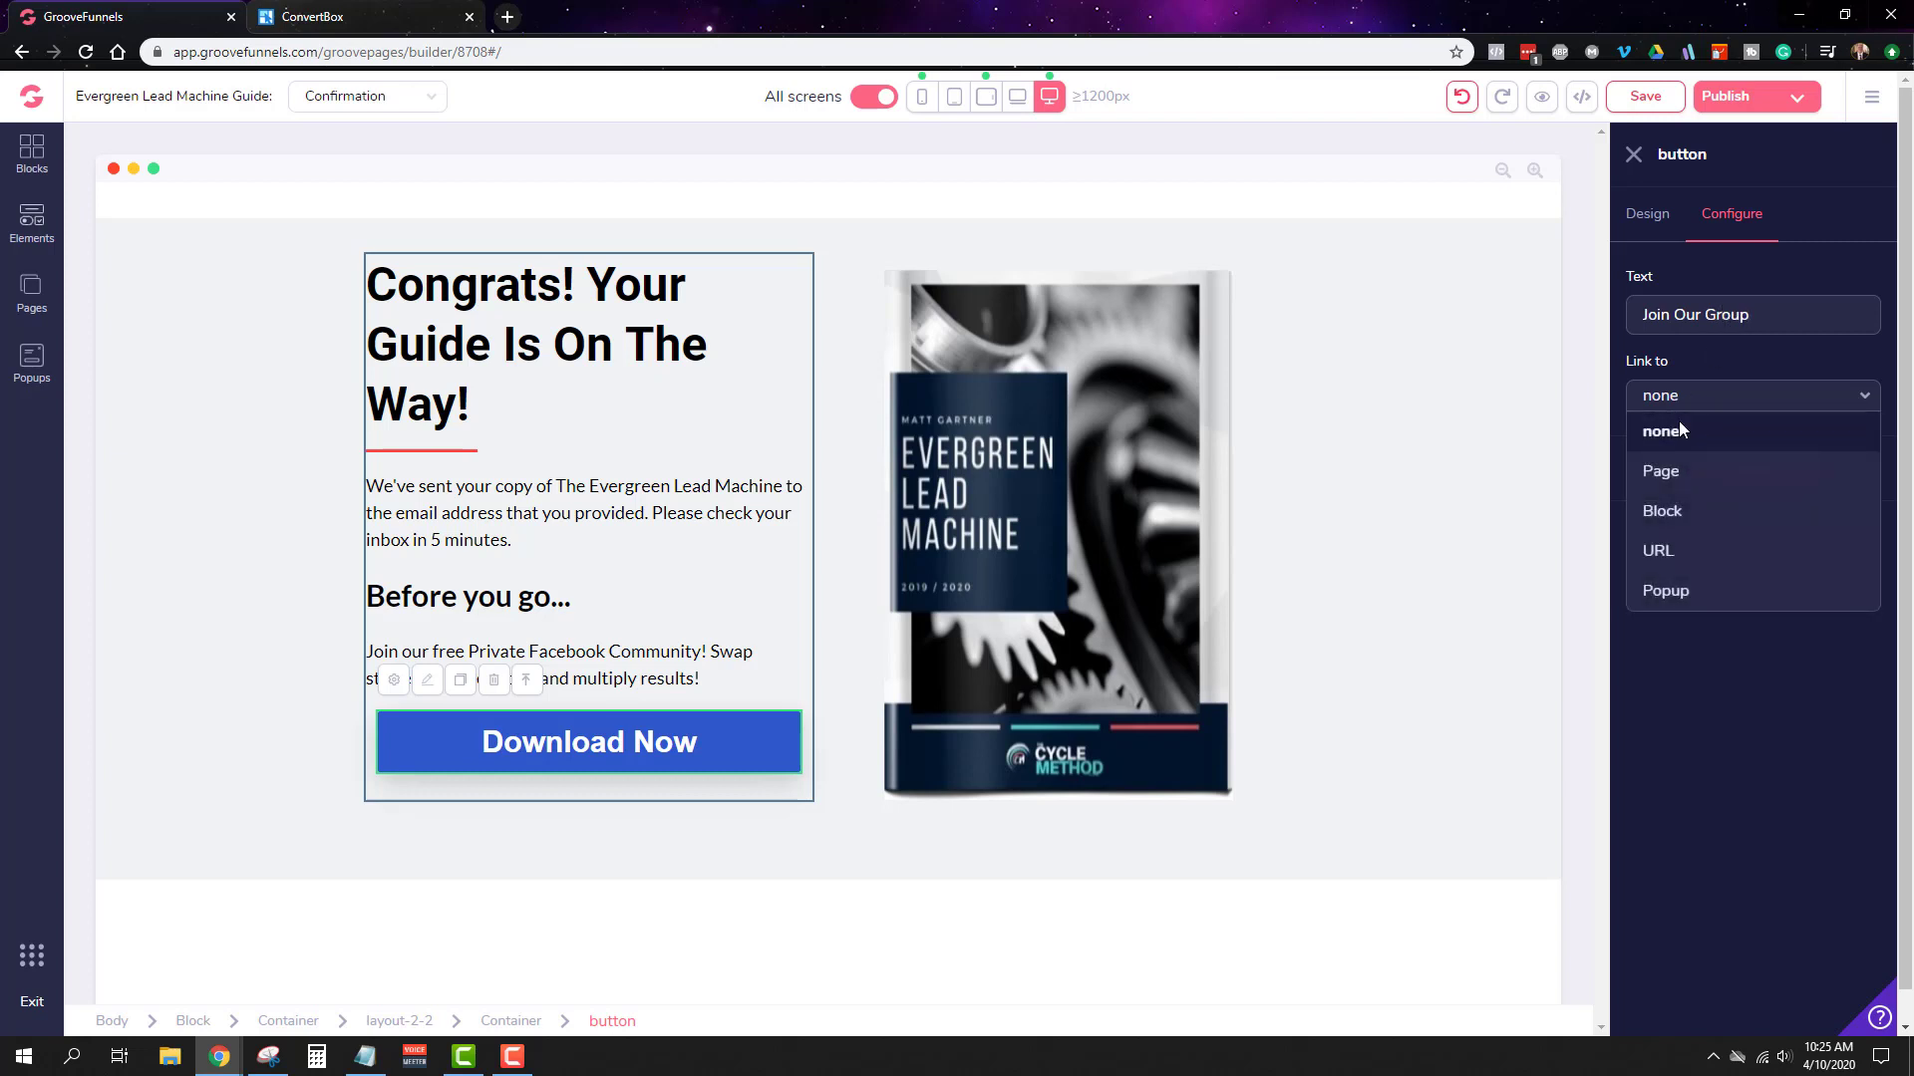
{"action": "left_click", "coordinate": [1684, 423]}
{"action": "left_click", "coordinate": [1748, 468]}
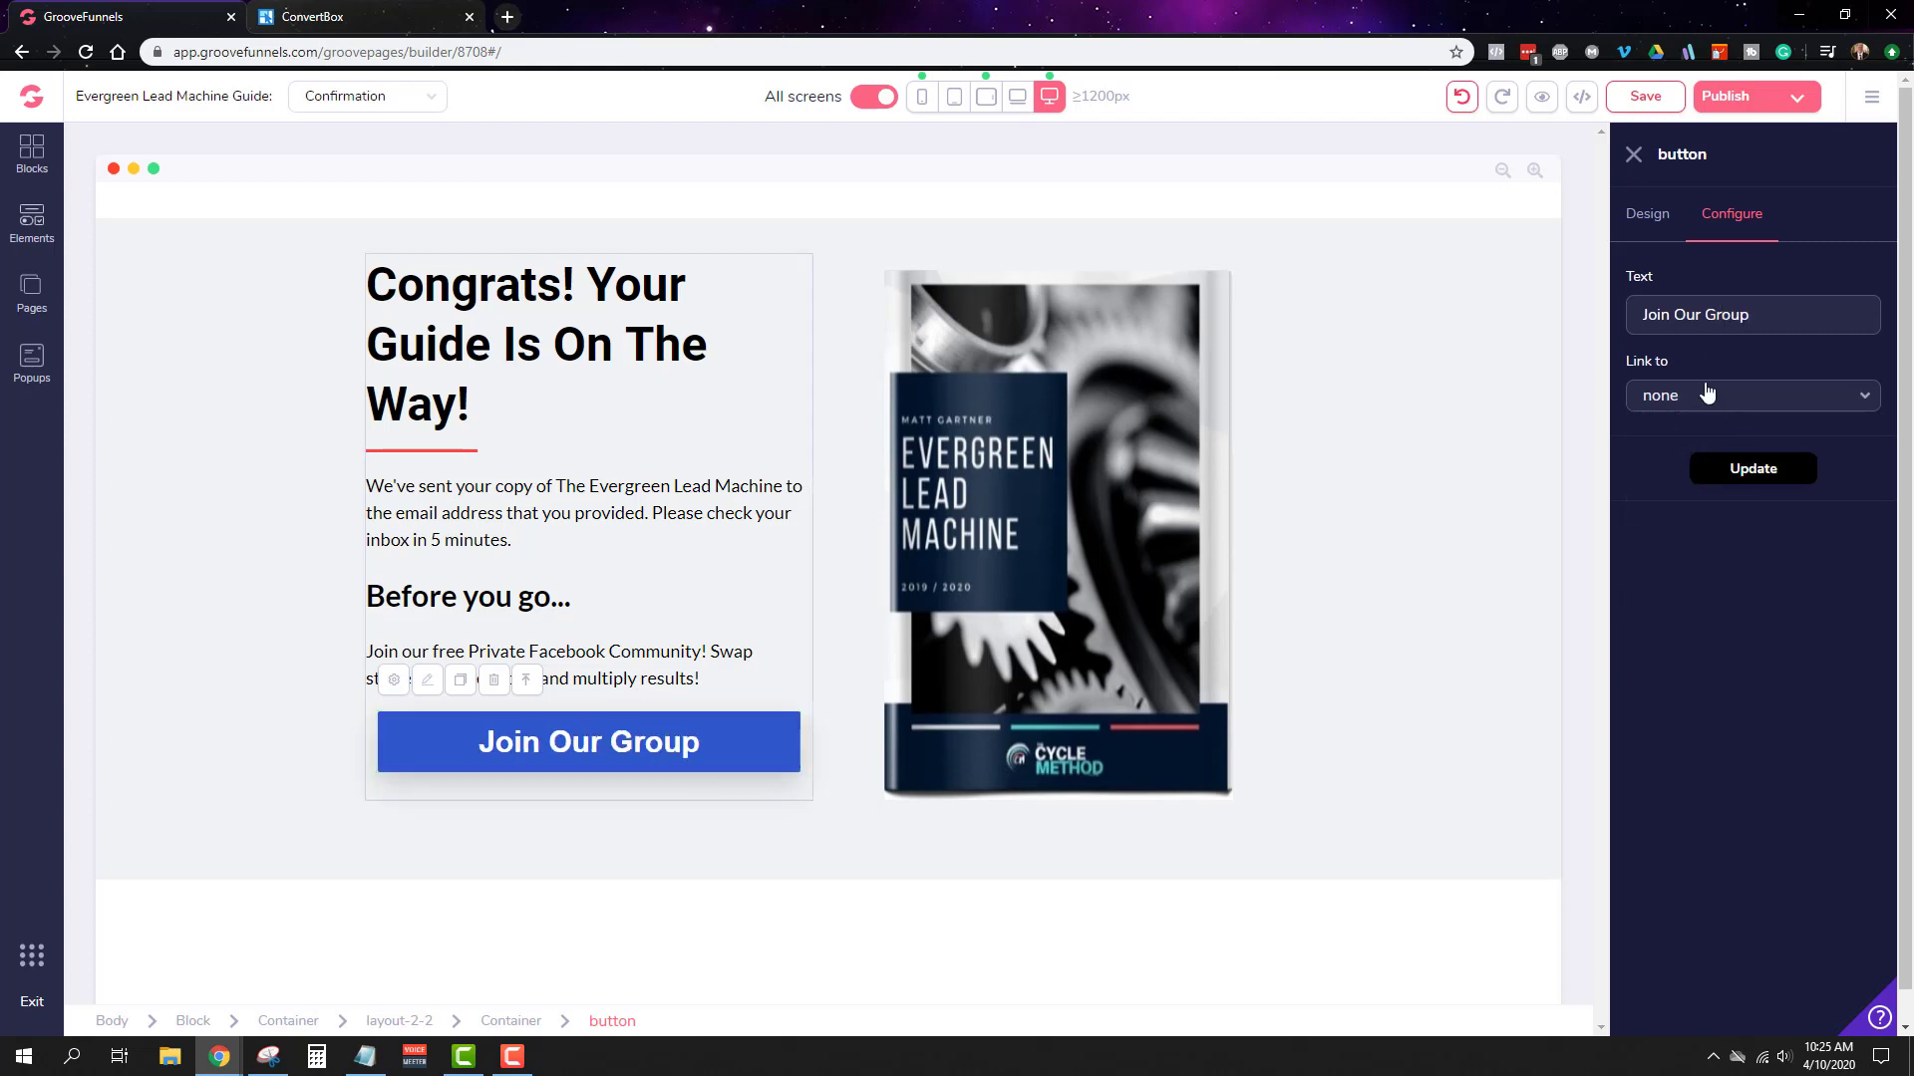
{"action": "left_click", "coordinate": [1643, 217]}
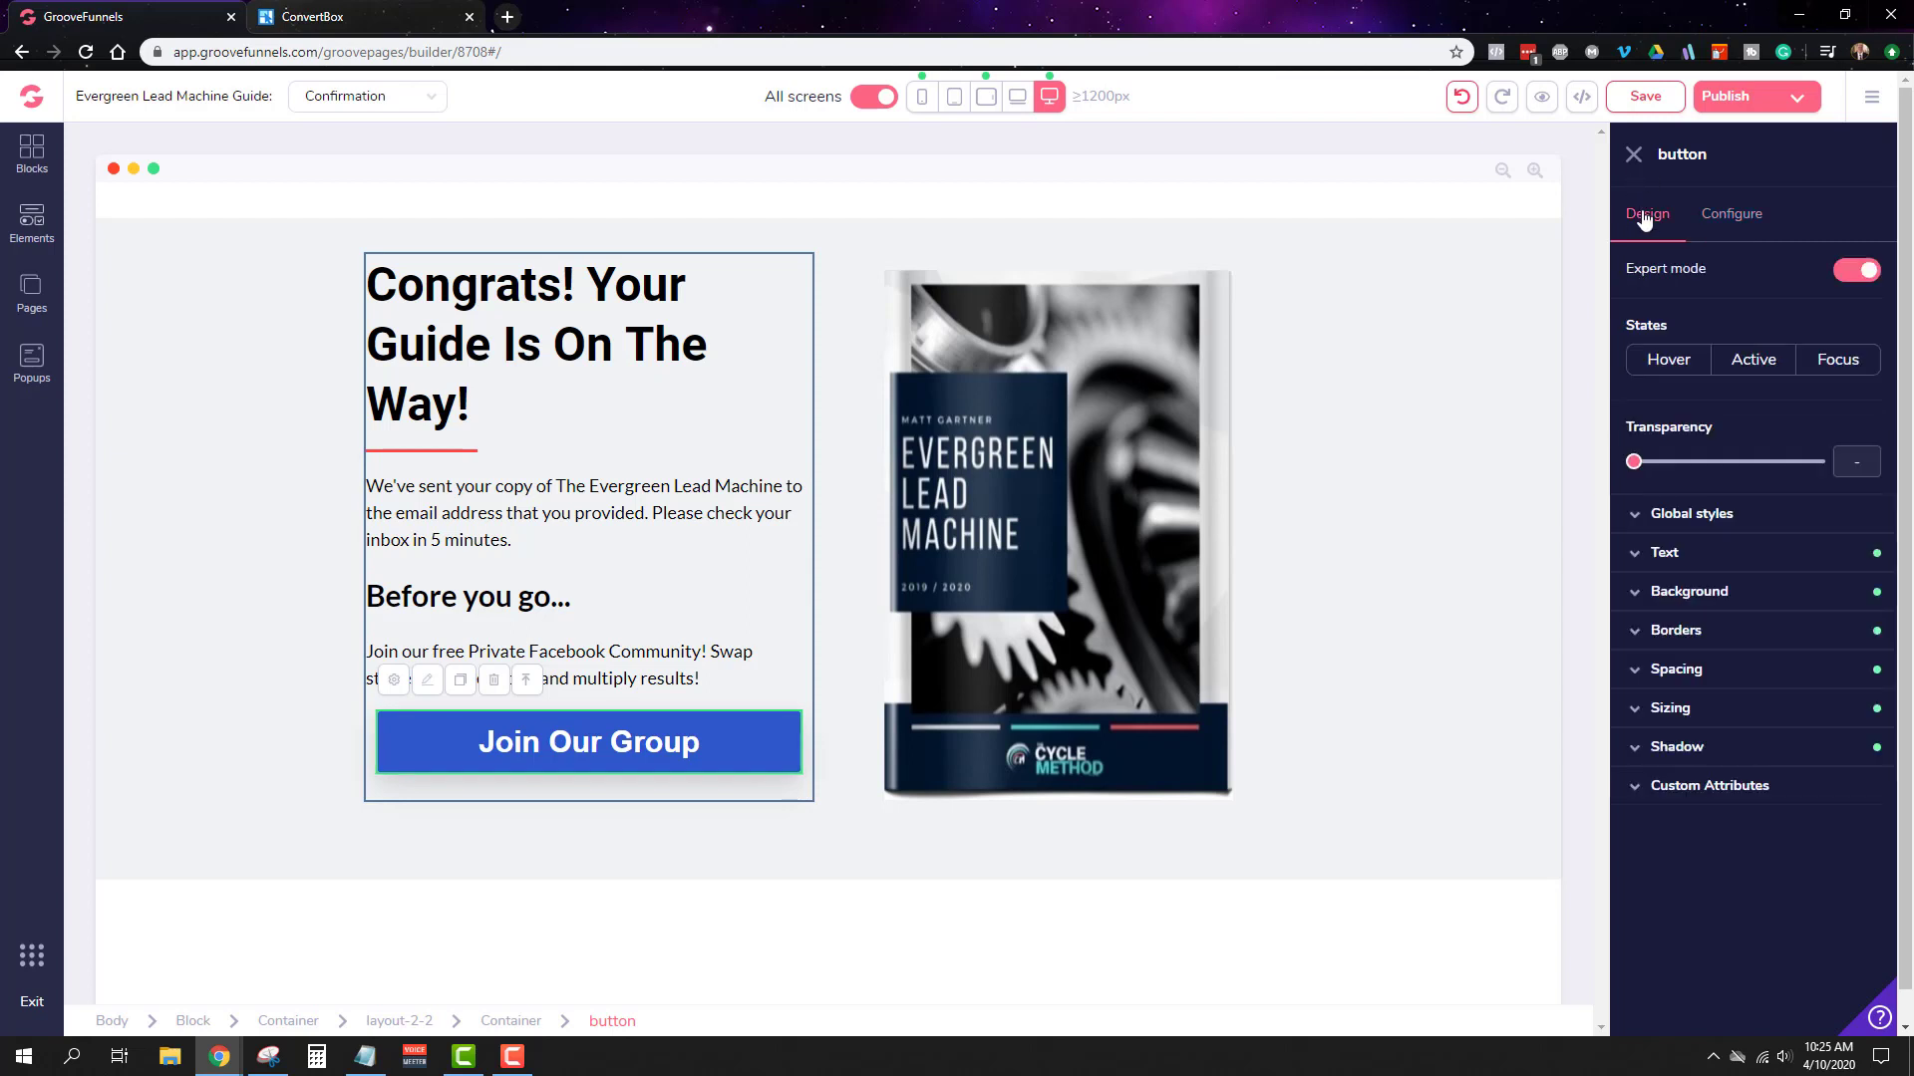
- Give the Join Our Group button a red #FE4A49 background and save the page
{"action": "left_click", "coordinate": [1706, 594]}
{"action": "left_click", "coordinate": [1808, 626]}
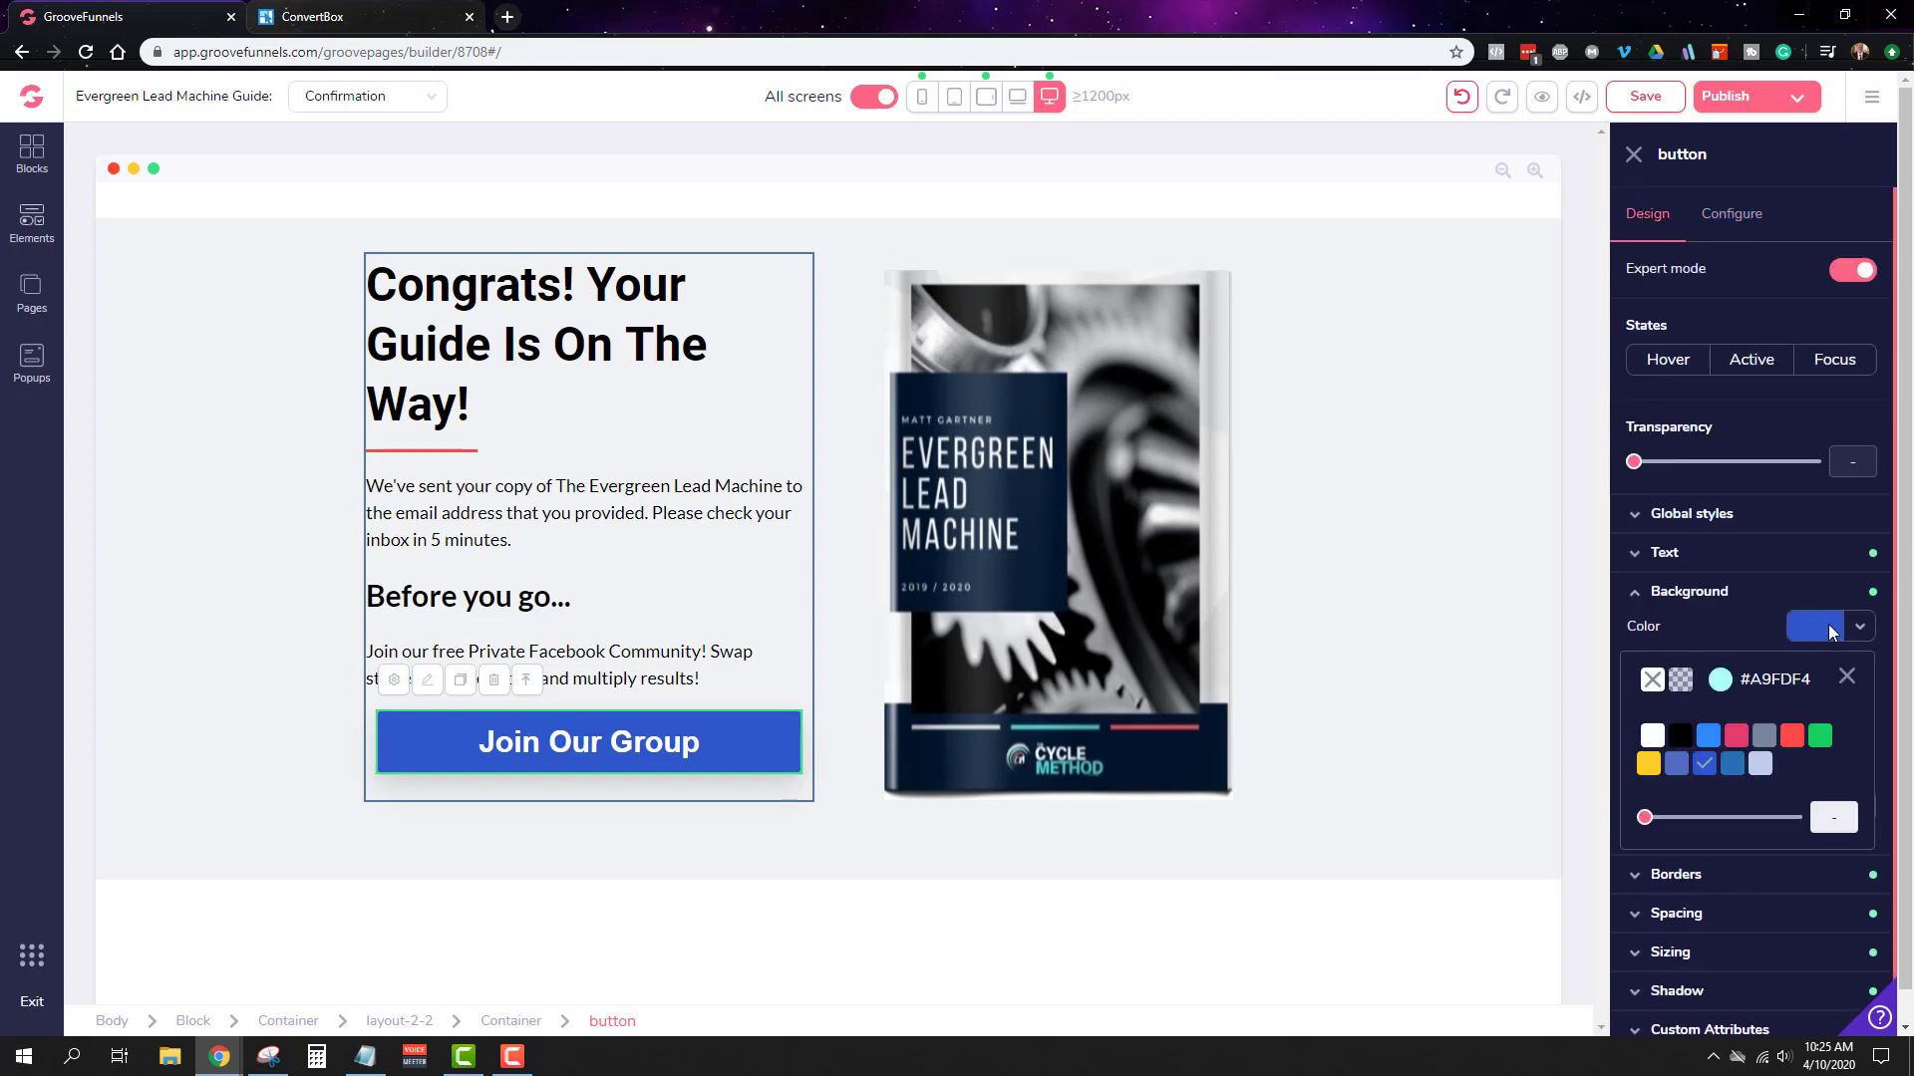
{"action": "mouse_move", "coordinate": [1791, 742]}
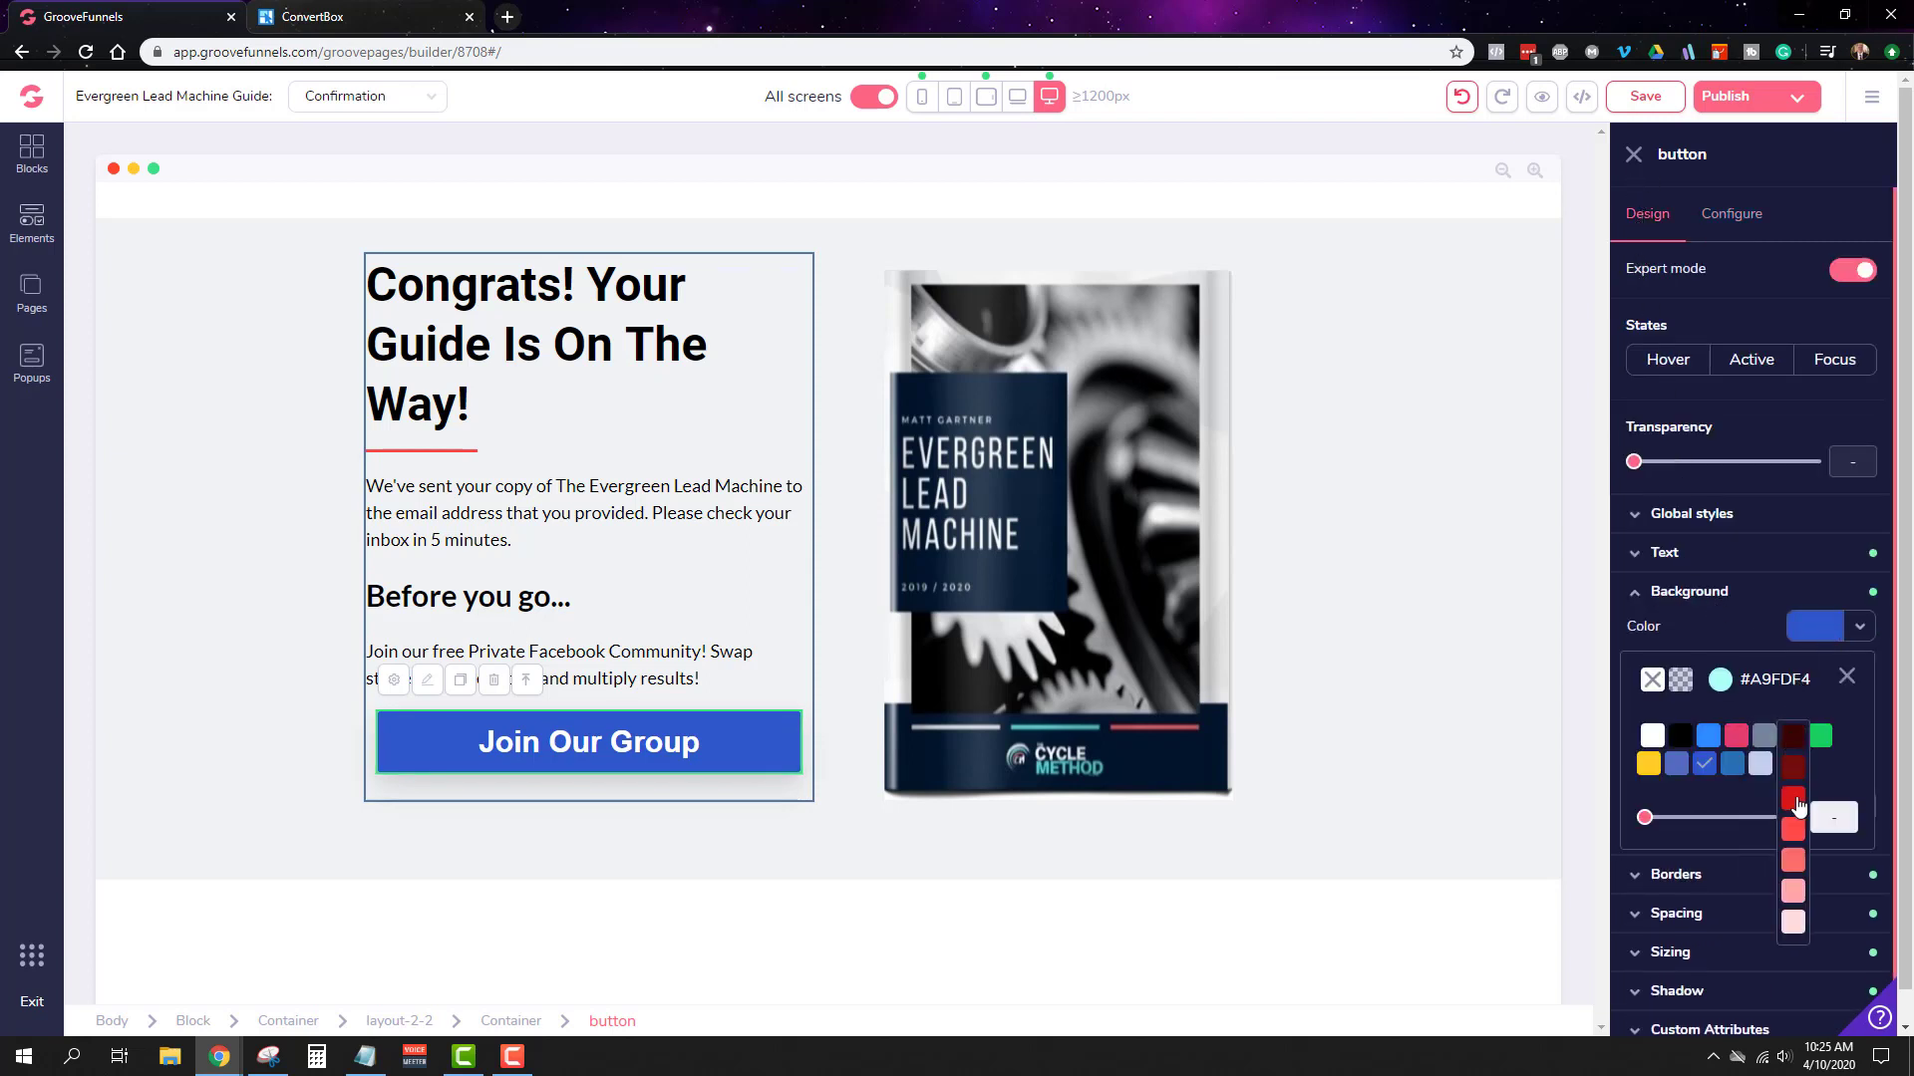
{"action": "left_click", "coordinate": [1793, 829]}
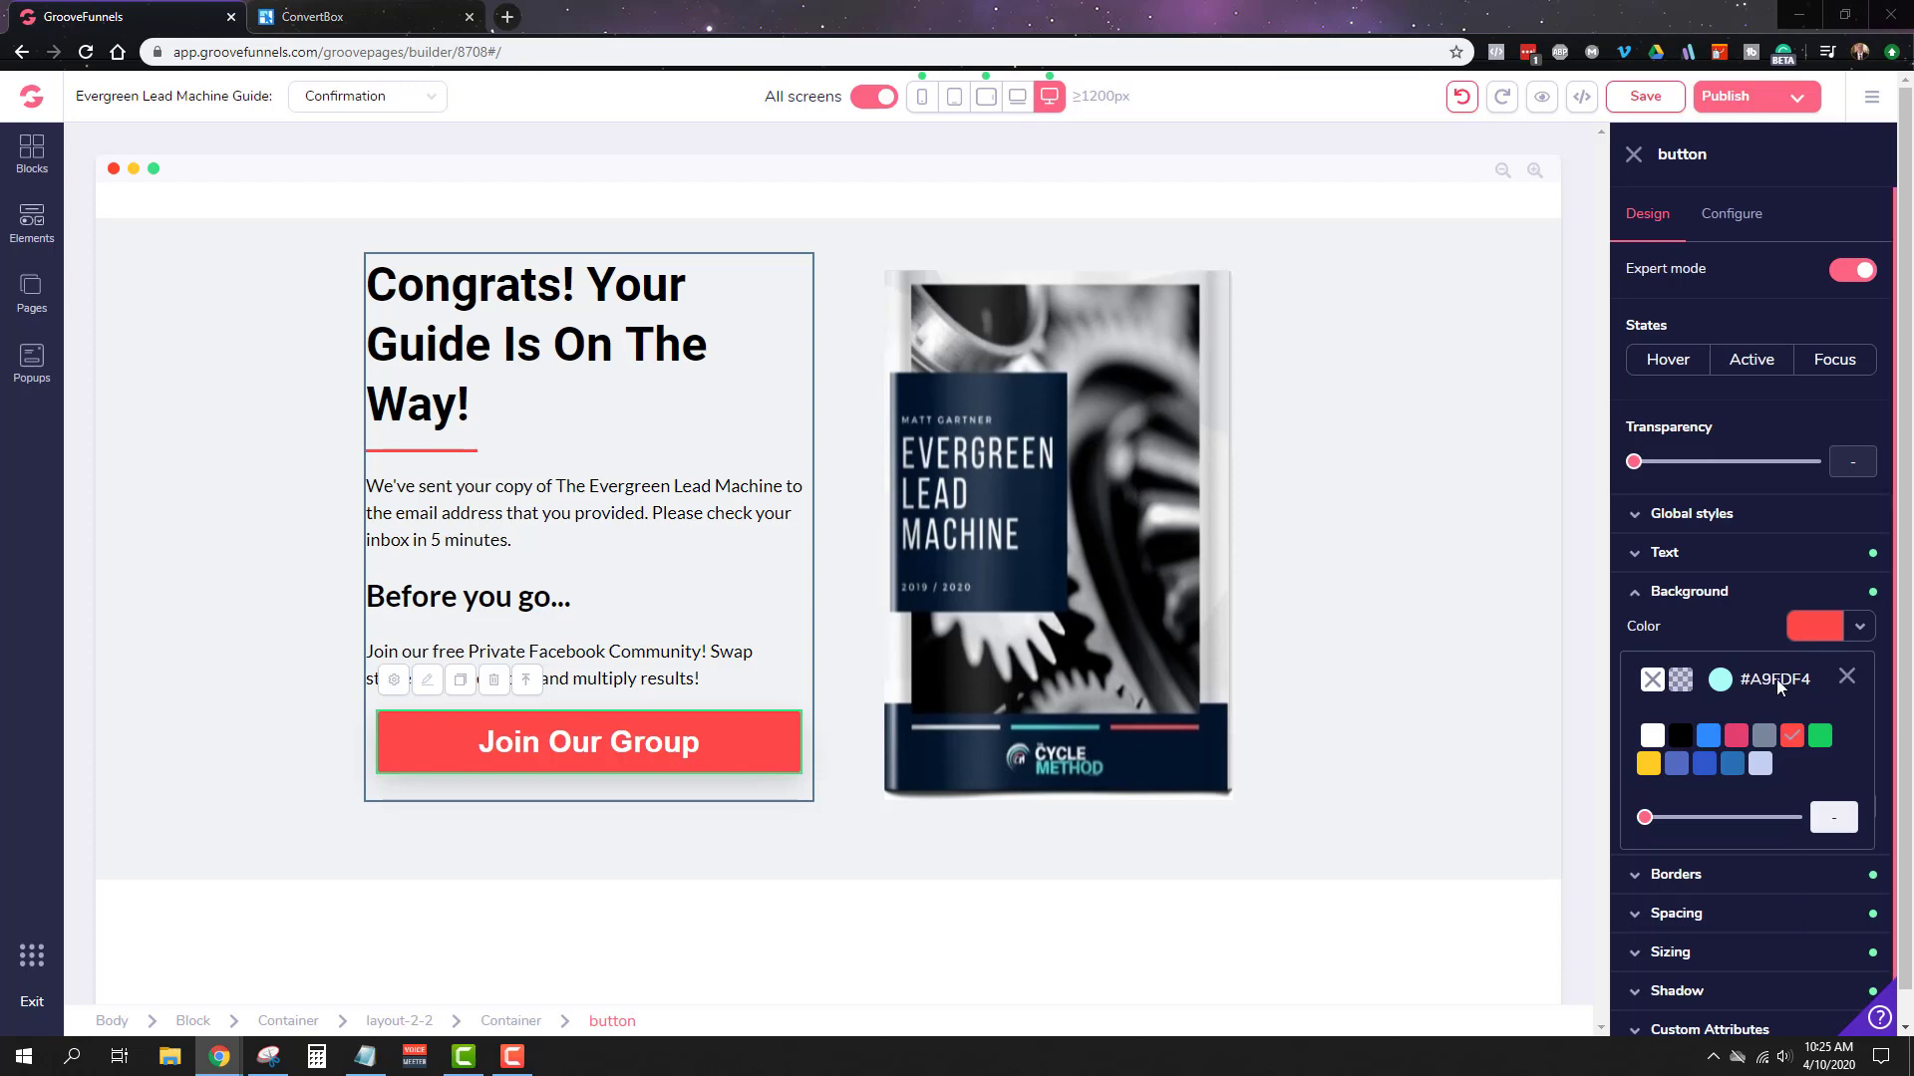
{"action": "left_click", "coordinate": [1719, 679]}
{"action": "triple_click", "coordinate": [1709, 952]}
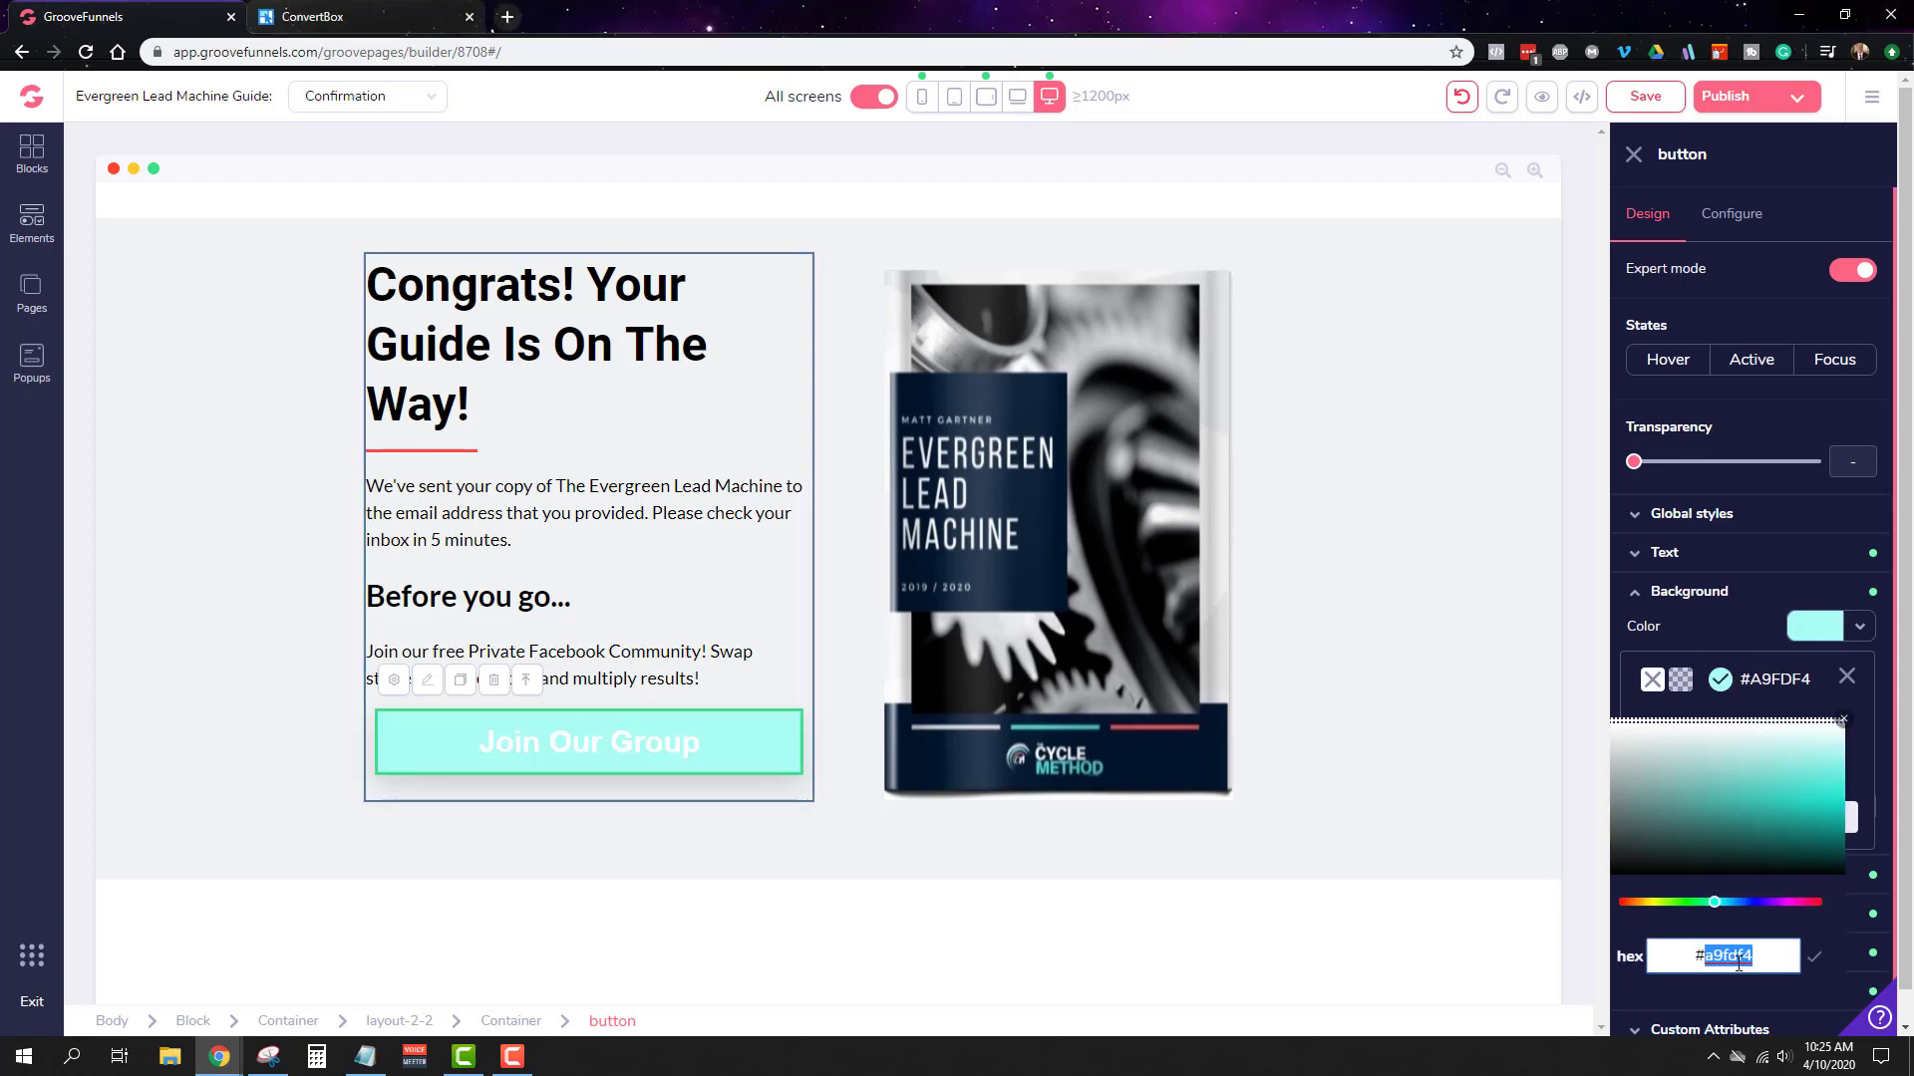
{"action": "type", "text": "#fe4a49"}
{"action": "left_click", "coordinate": [1814, 960]}
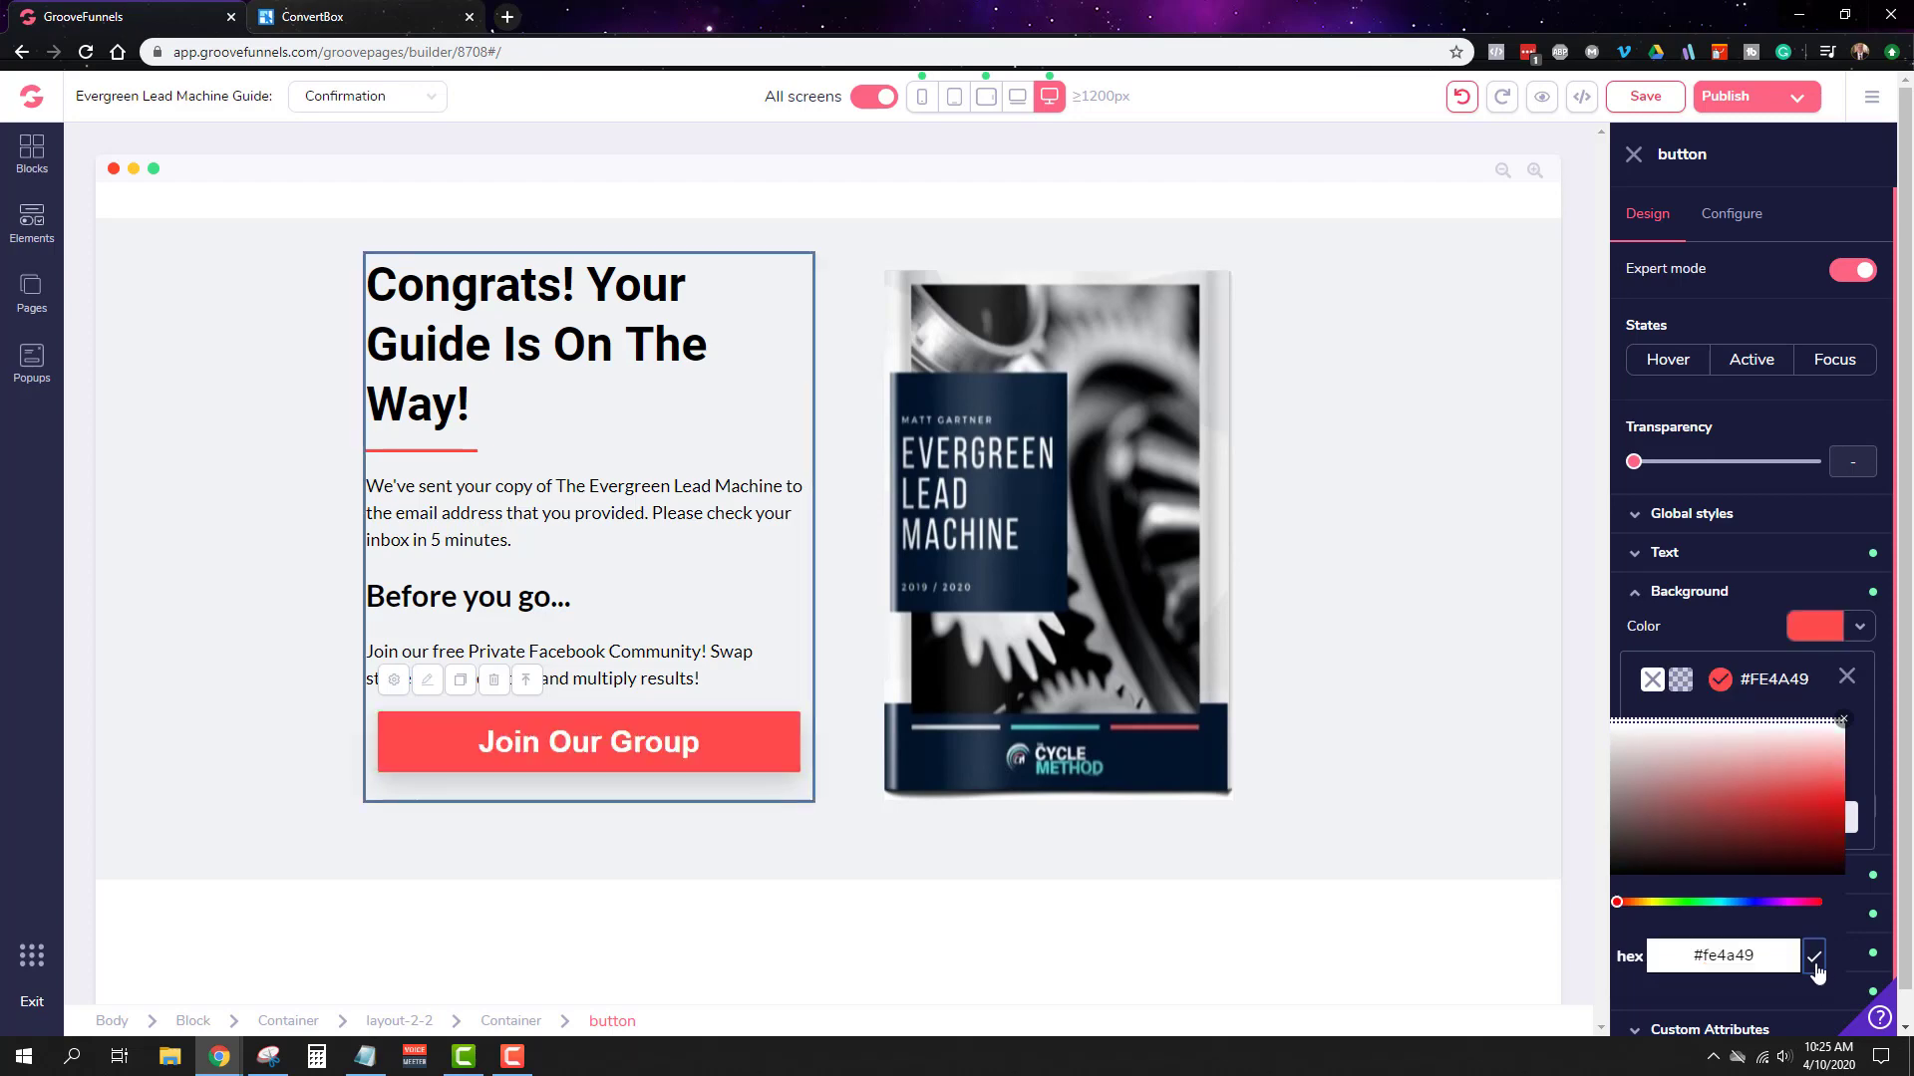
{"action": "left_click", "coordinate": [1644, 97]}
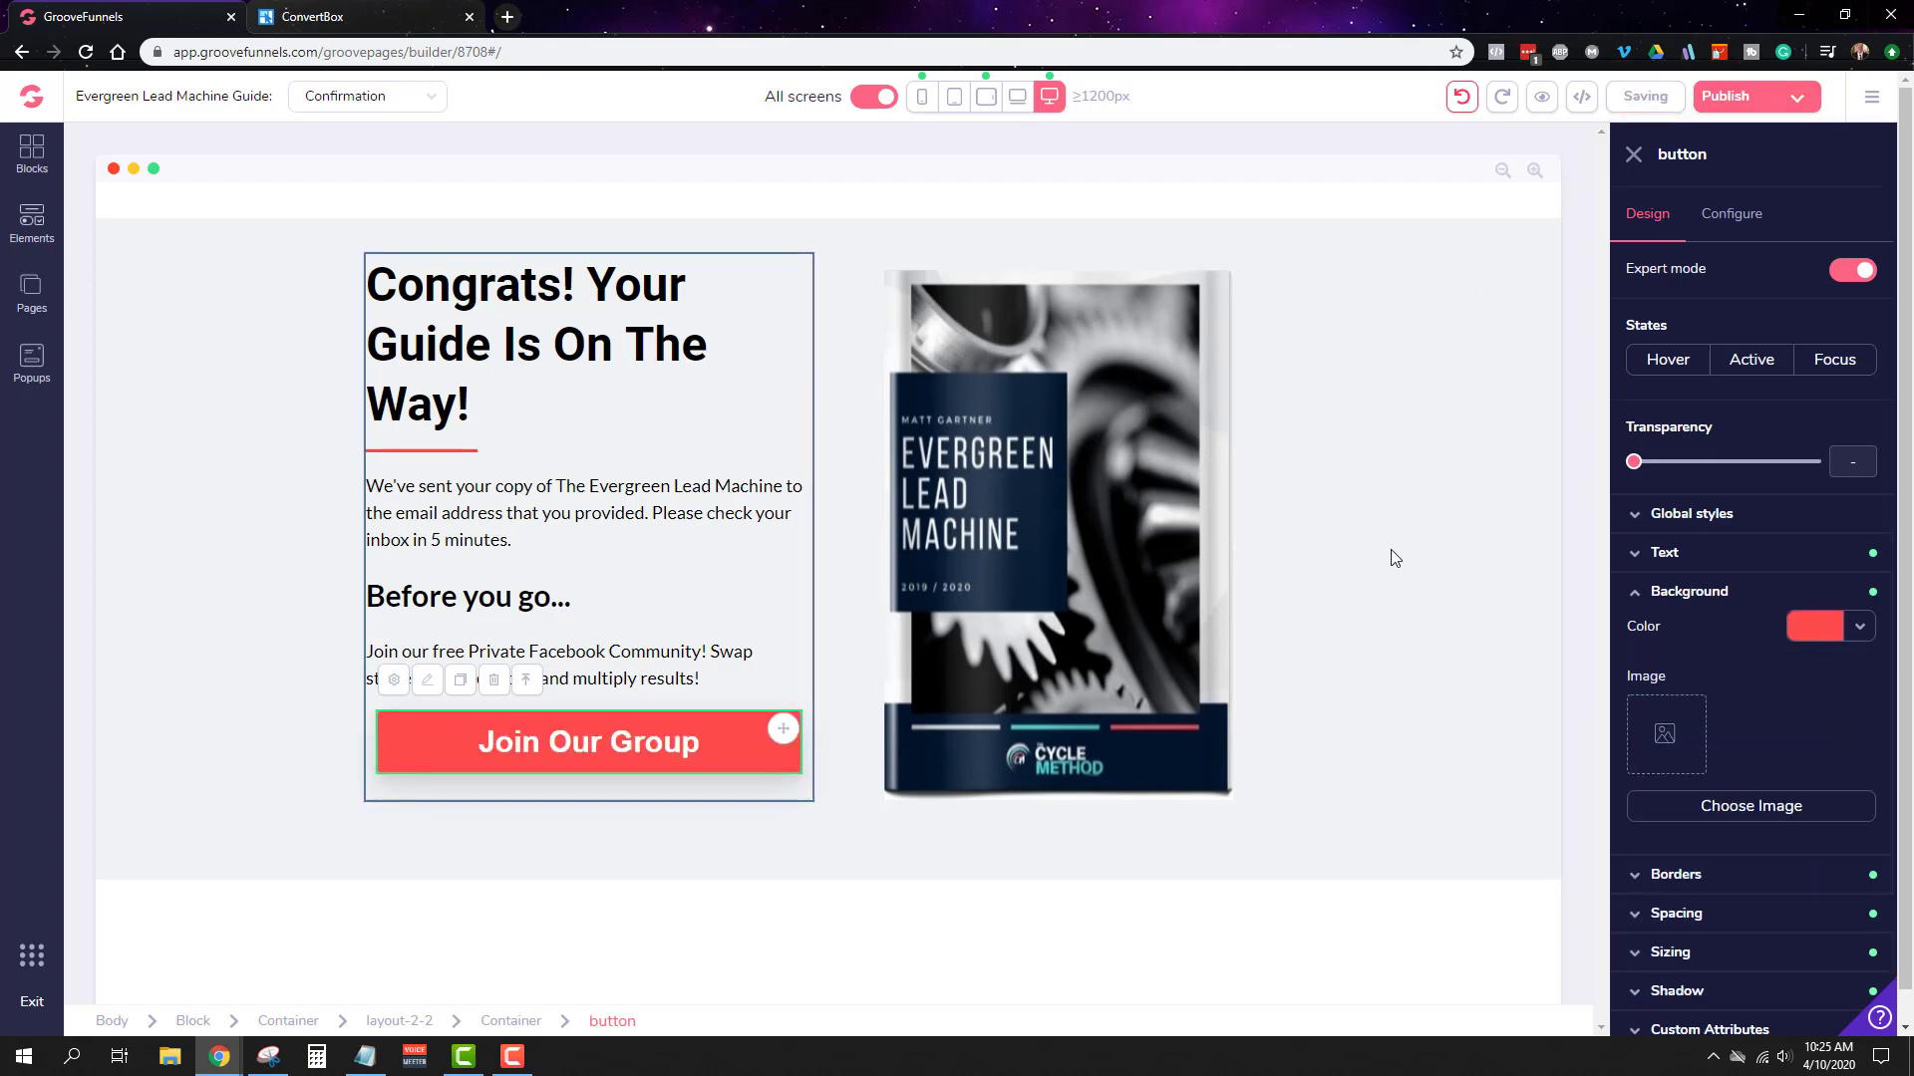
{"action": "left_click", "coordinate": [1088, 376]}
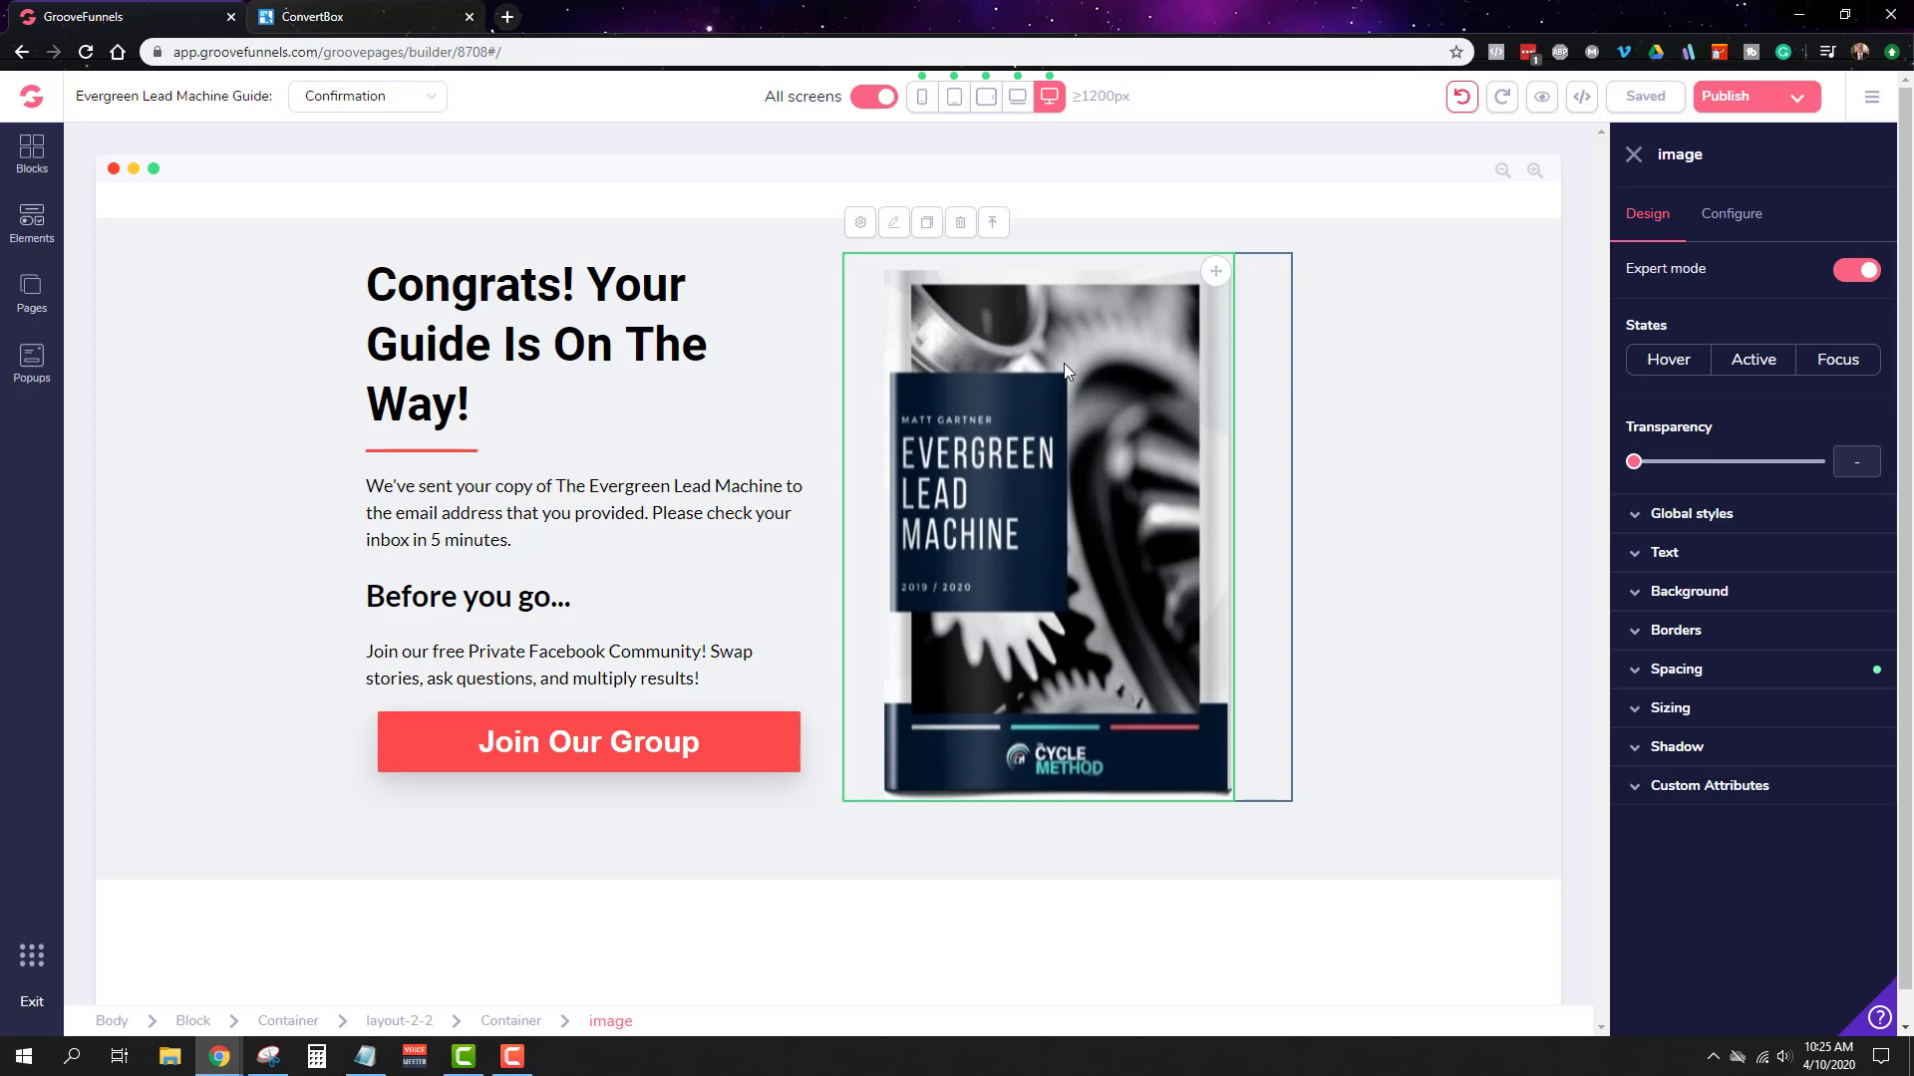
- Replace the book cover with the tablet Facebook group image resized to 375 × 499
{"action": "left_click", "coordinate": [1063, 363]}
{"action": "left_click", "coordinate": [1260, 448]}
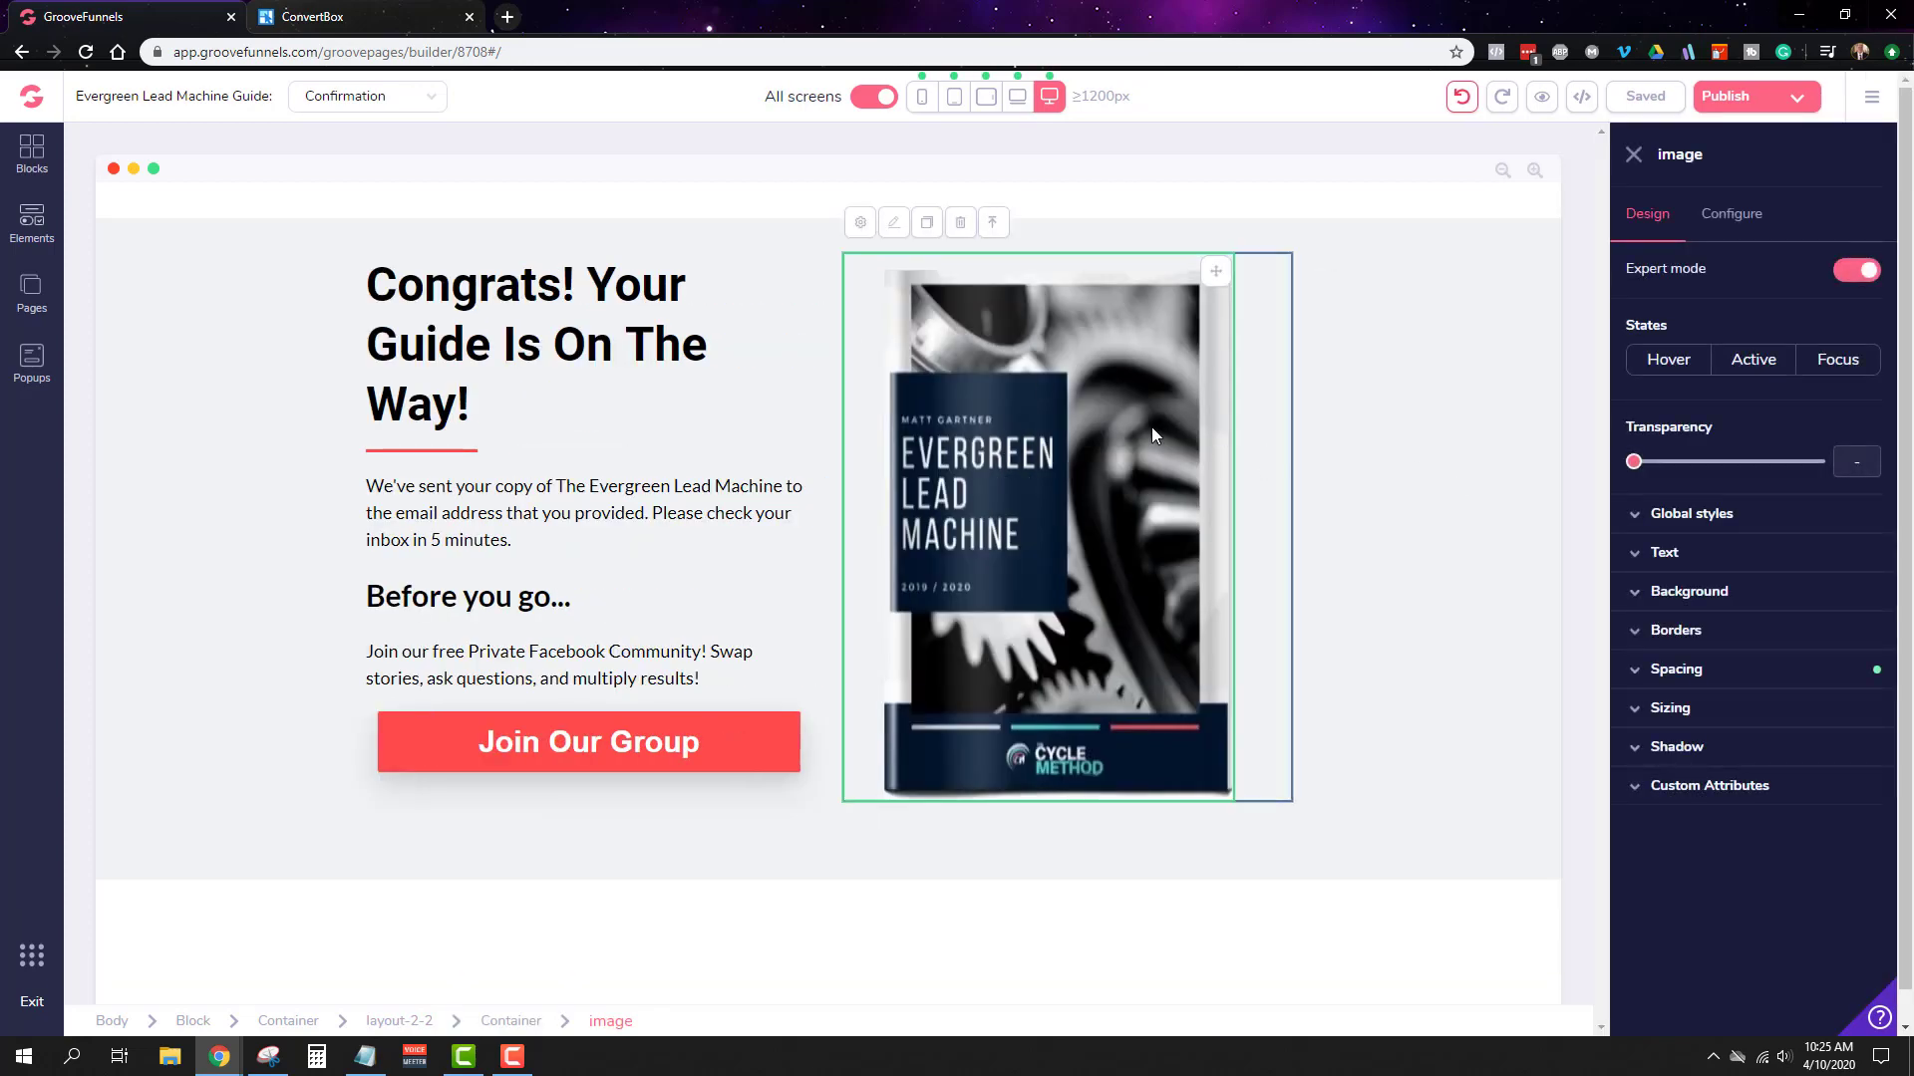
{"action": "left_click", "coordinate": [1734, 213]}
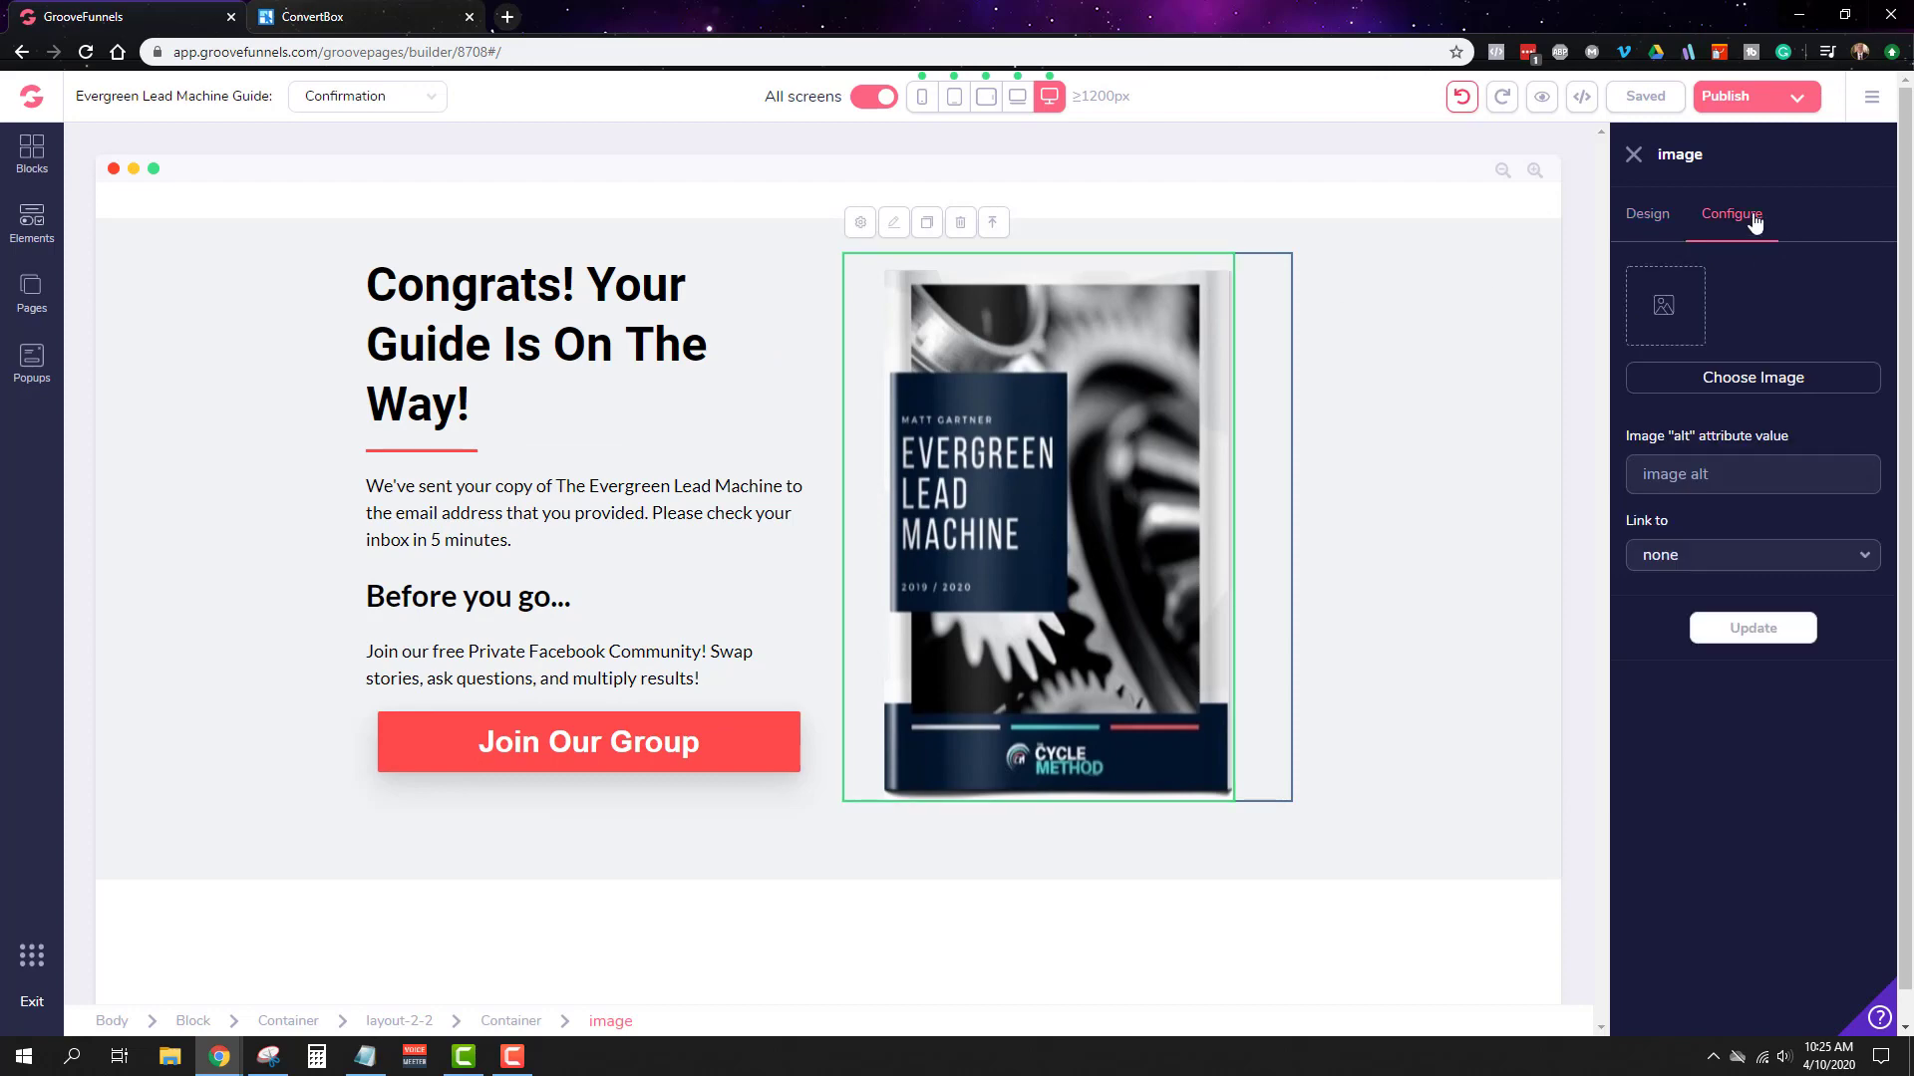
{"action": "left_click", "coordinate": [1734, 388]}
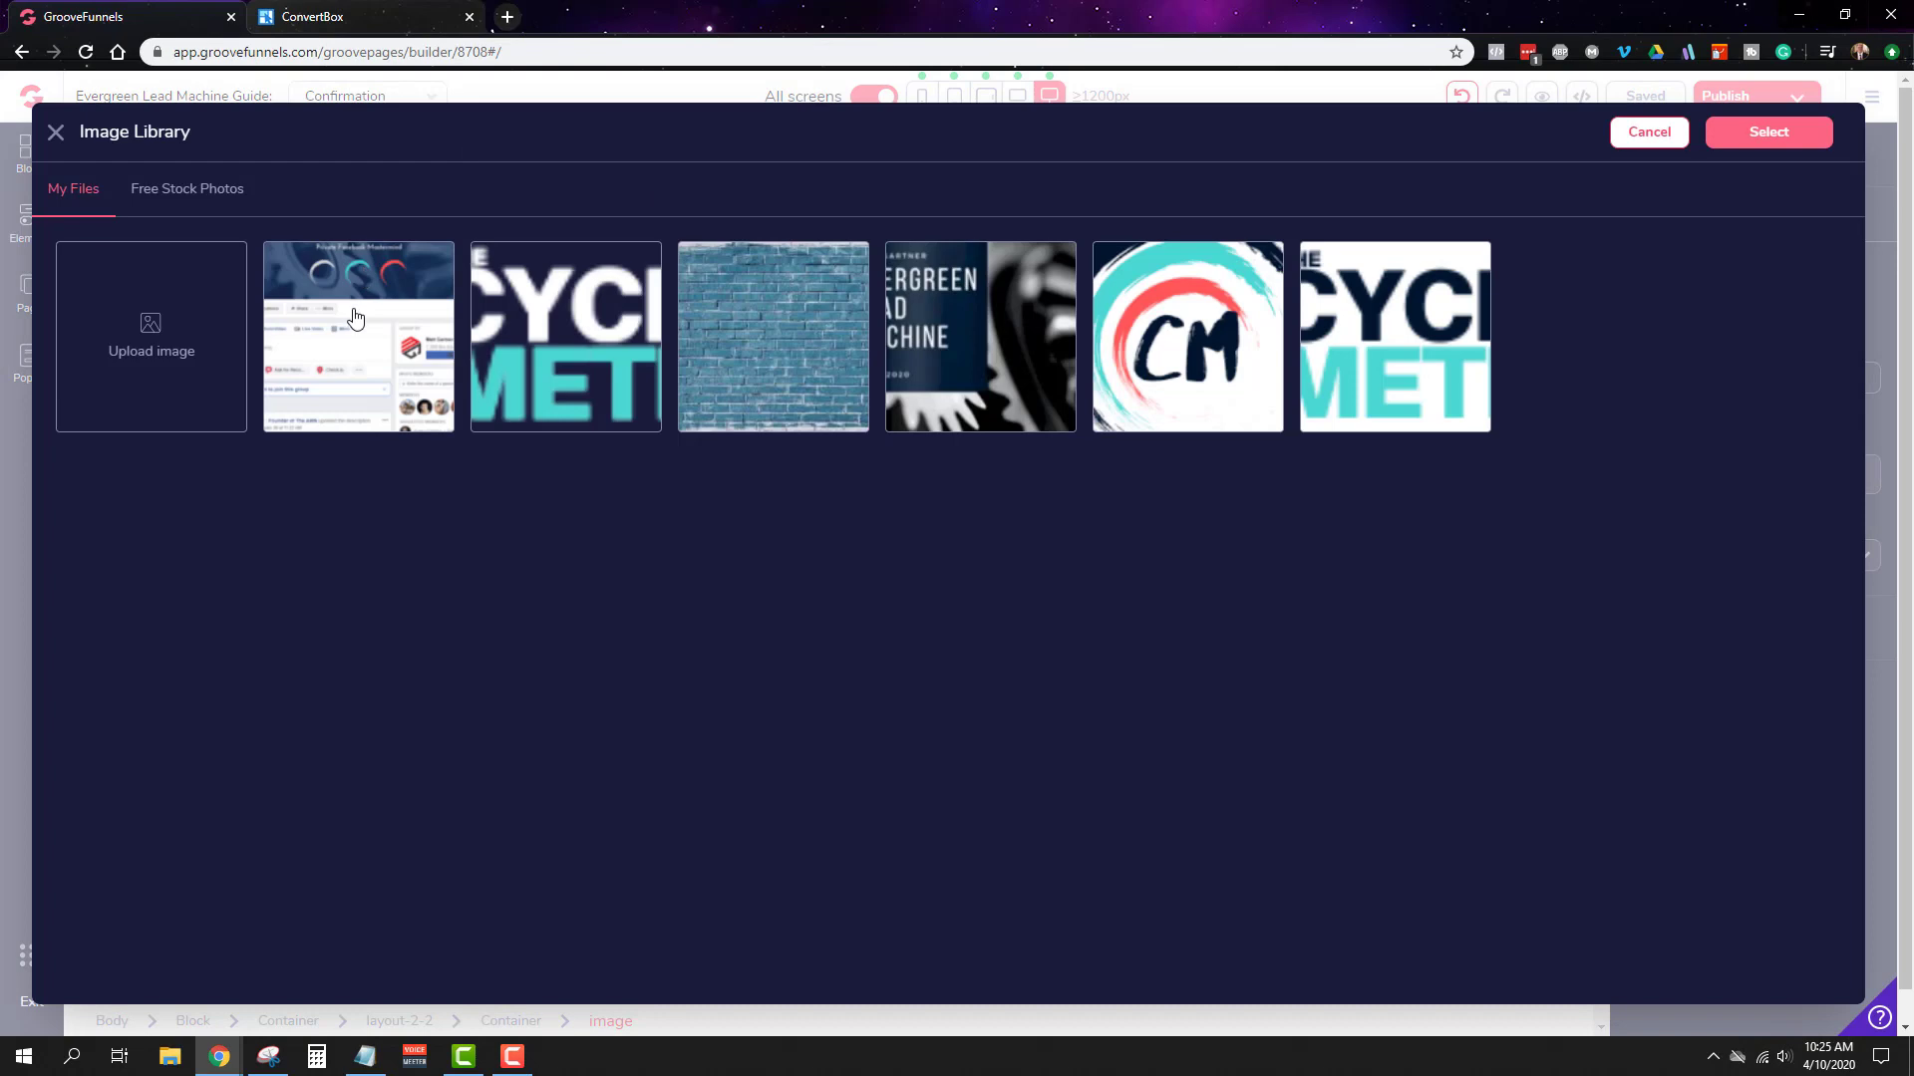
{"action": "left_click", "coordinate": [355, 317]}
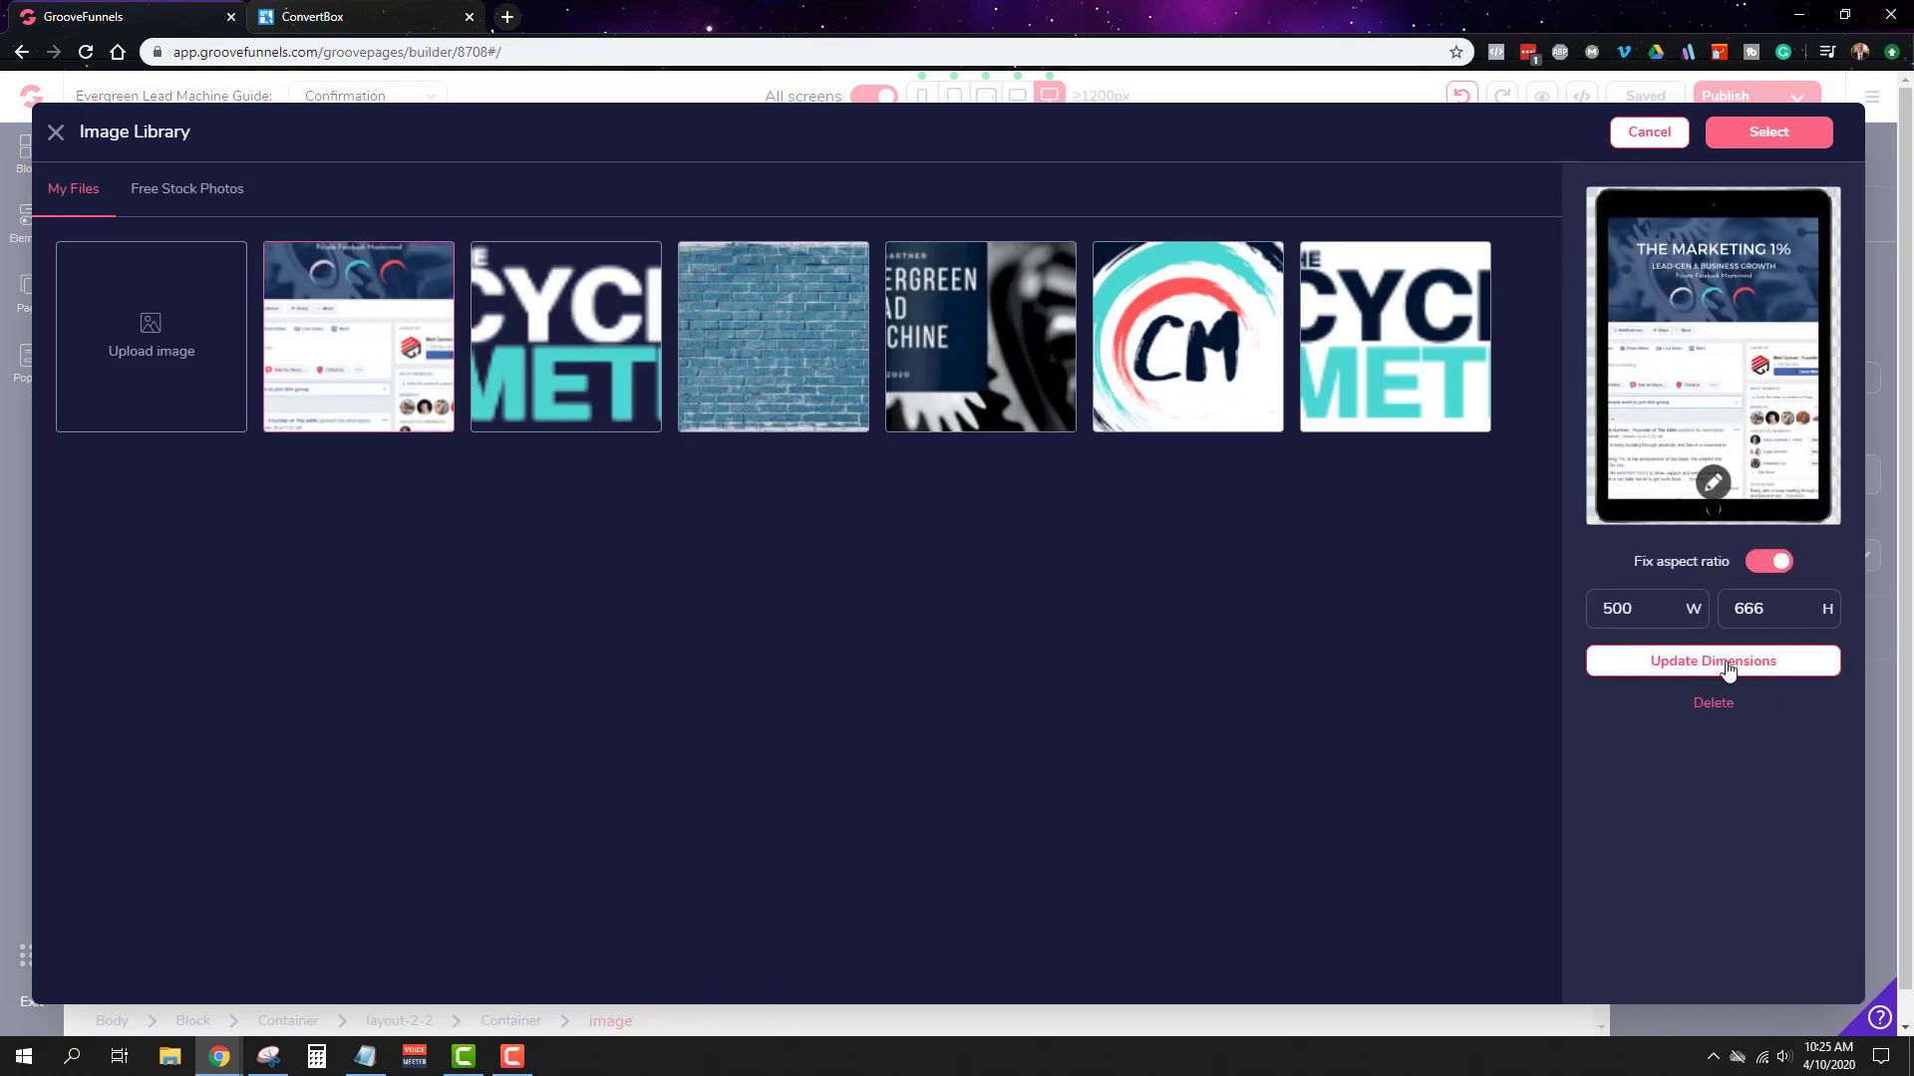
{"action": "left_click_drag", "start_coordinate": [1640, 609], "coordinate": [1541, 588]}
{"action": "type", "text": "375"}
{"action": "left_click", "coordinate": [1674, 667]}
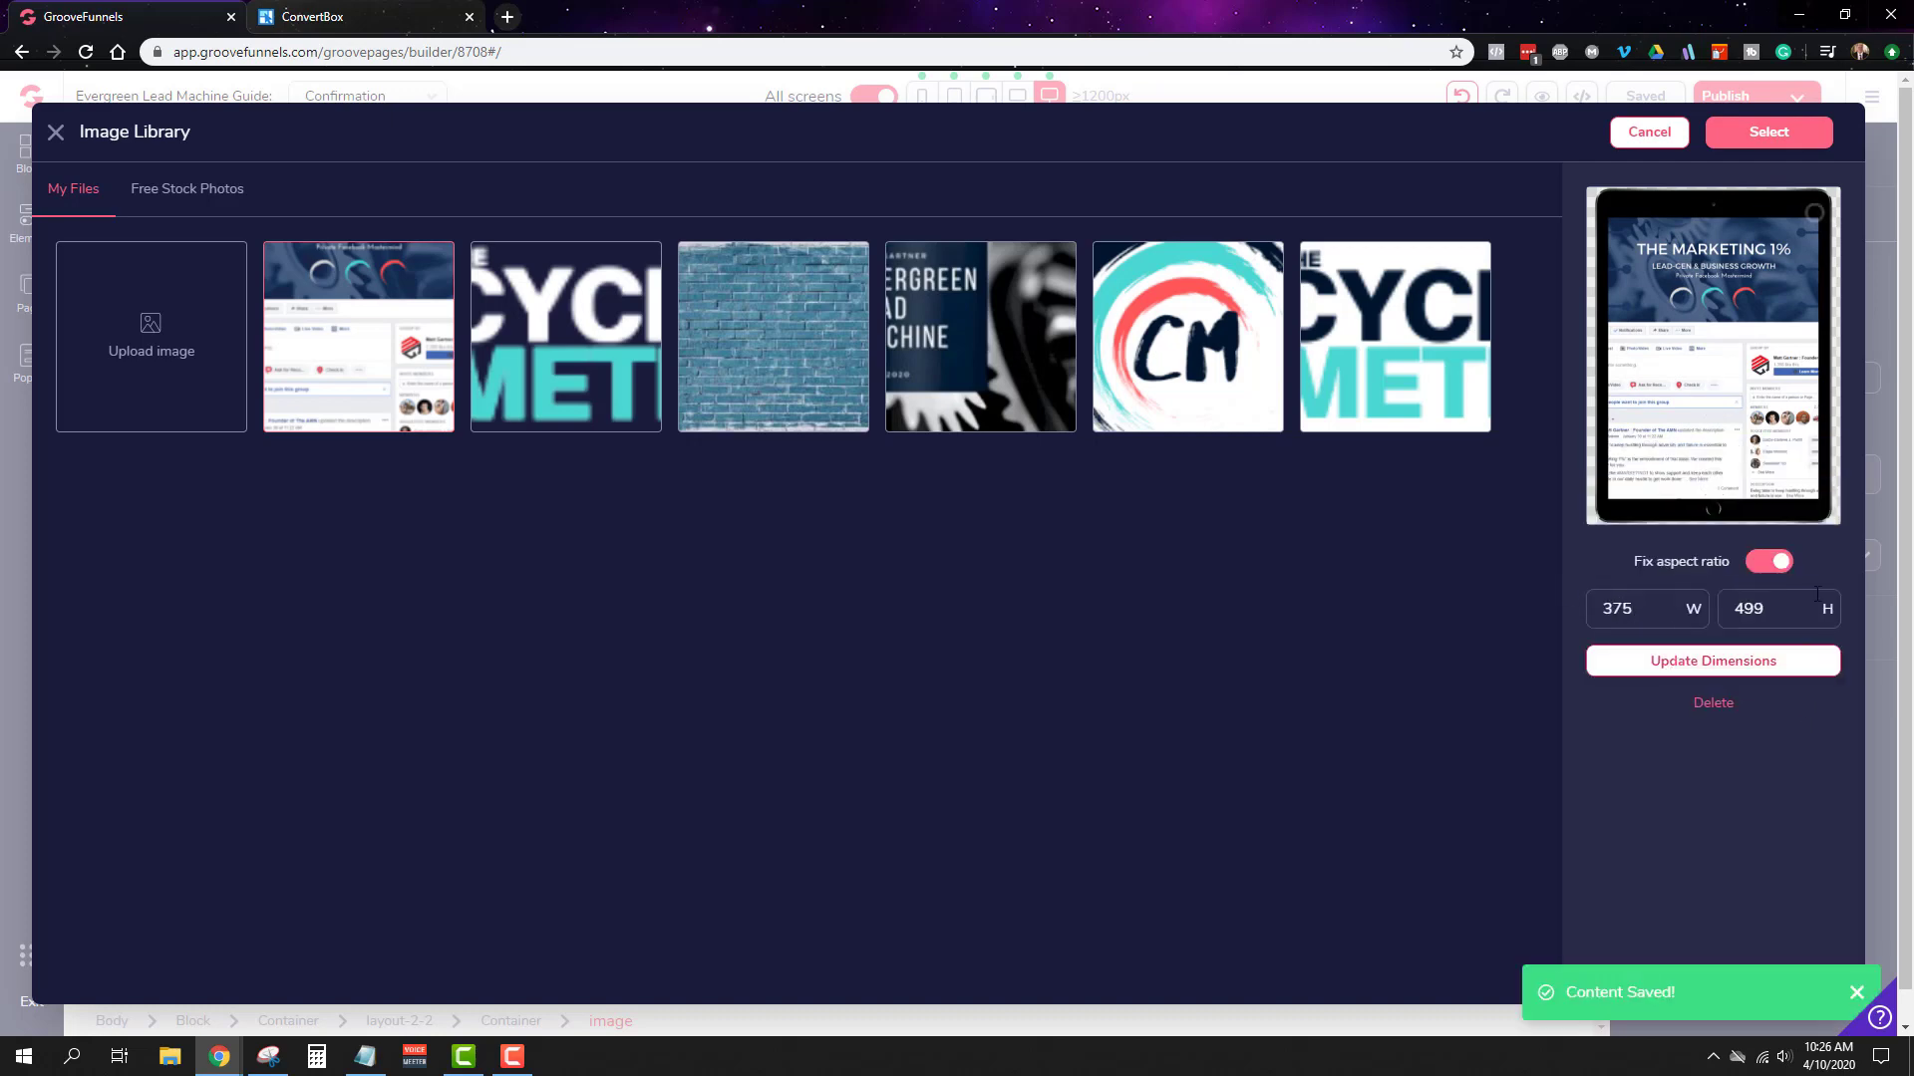
{"action": "left_click", "coordinate": [1737, 134]}
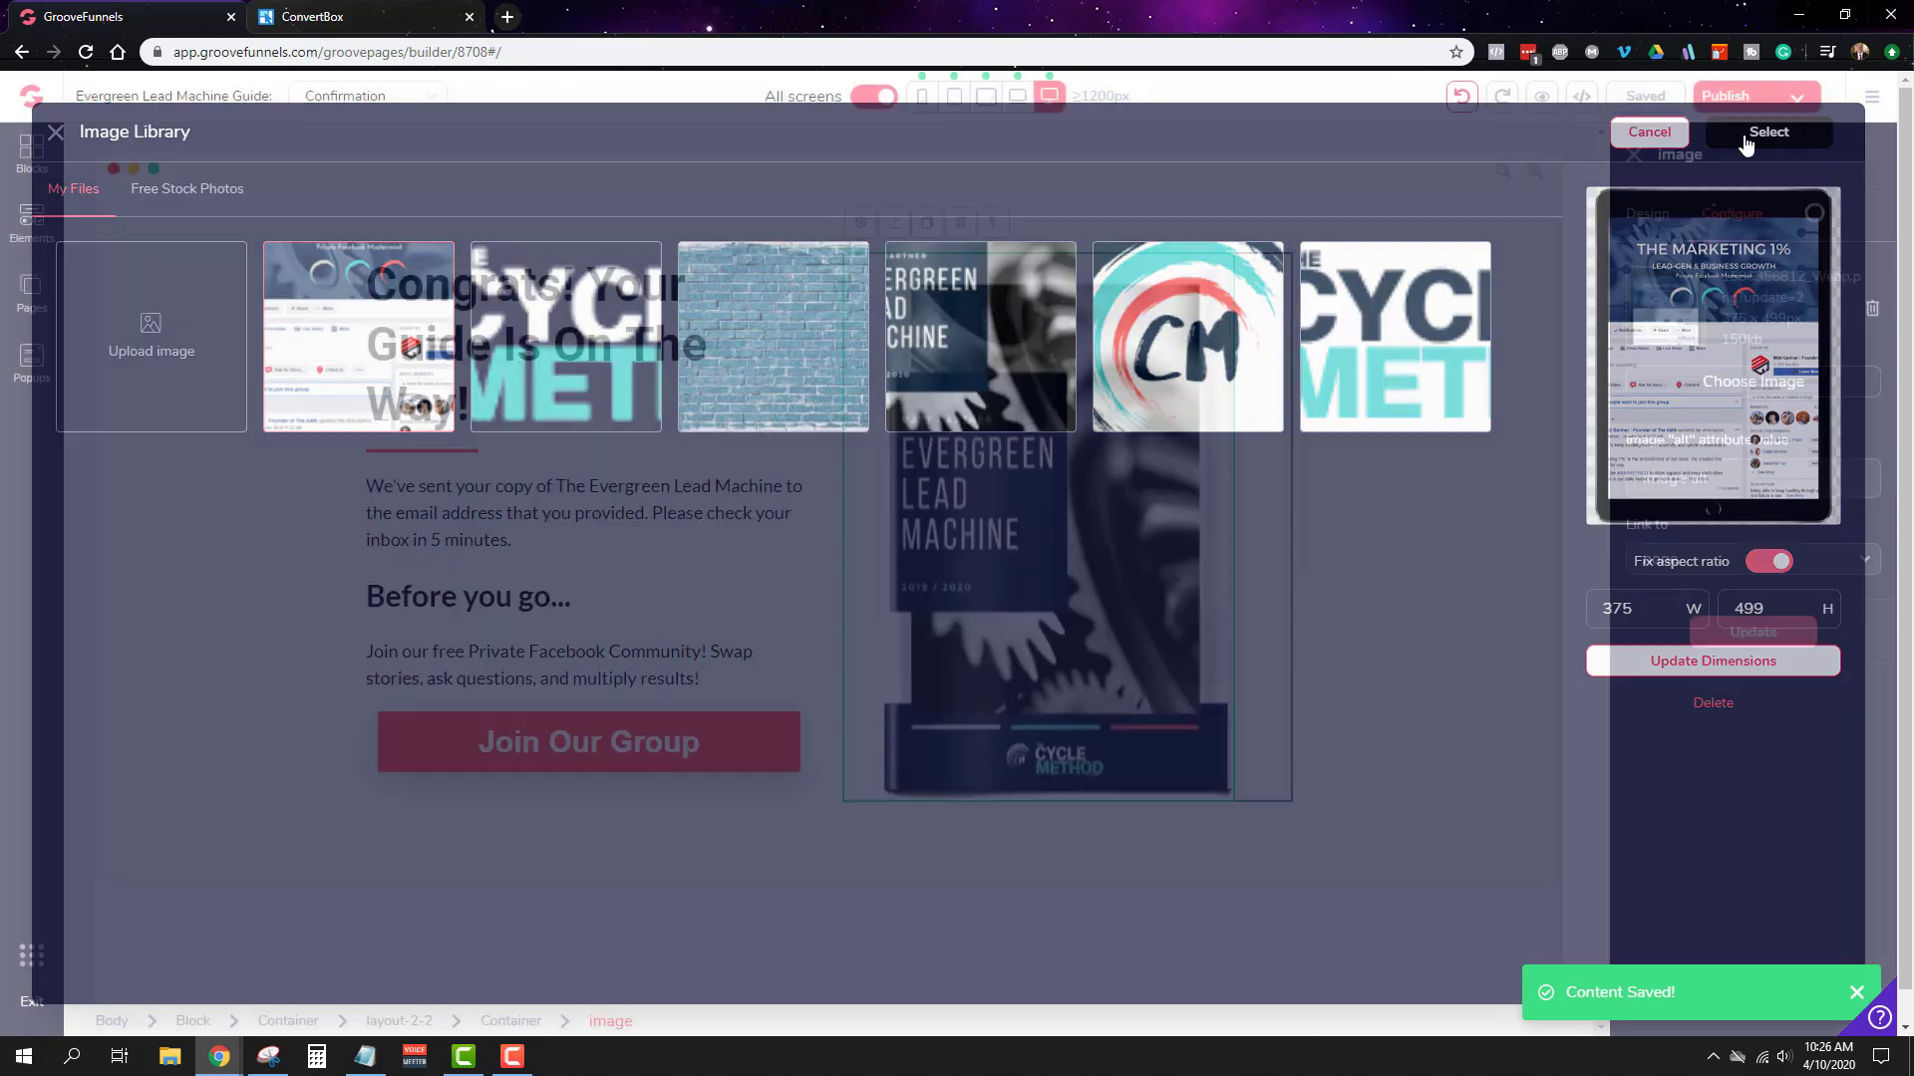
{"action": "left_click", "coordinate": [1782, 638]}
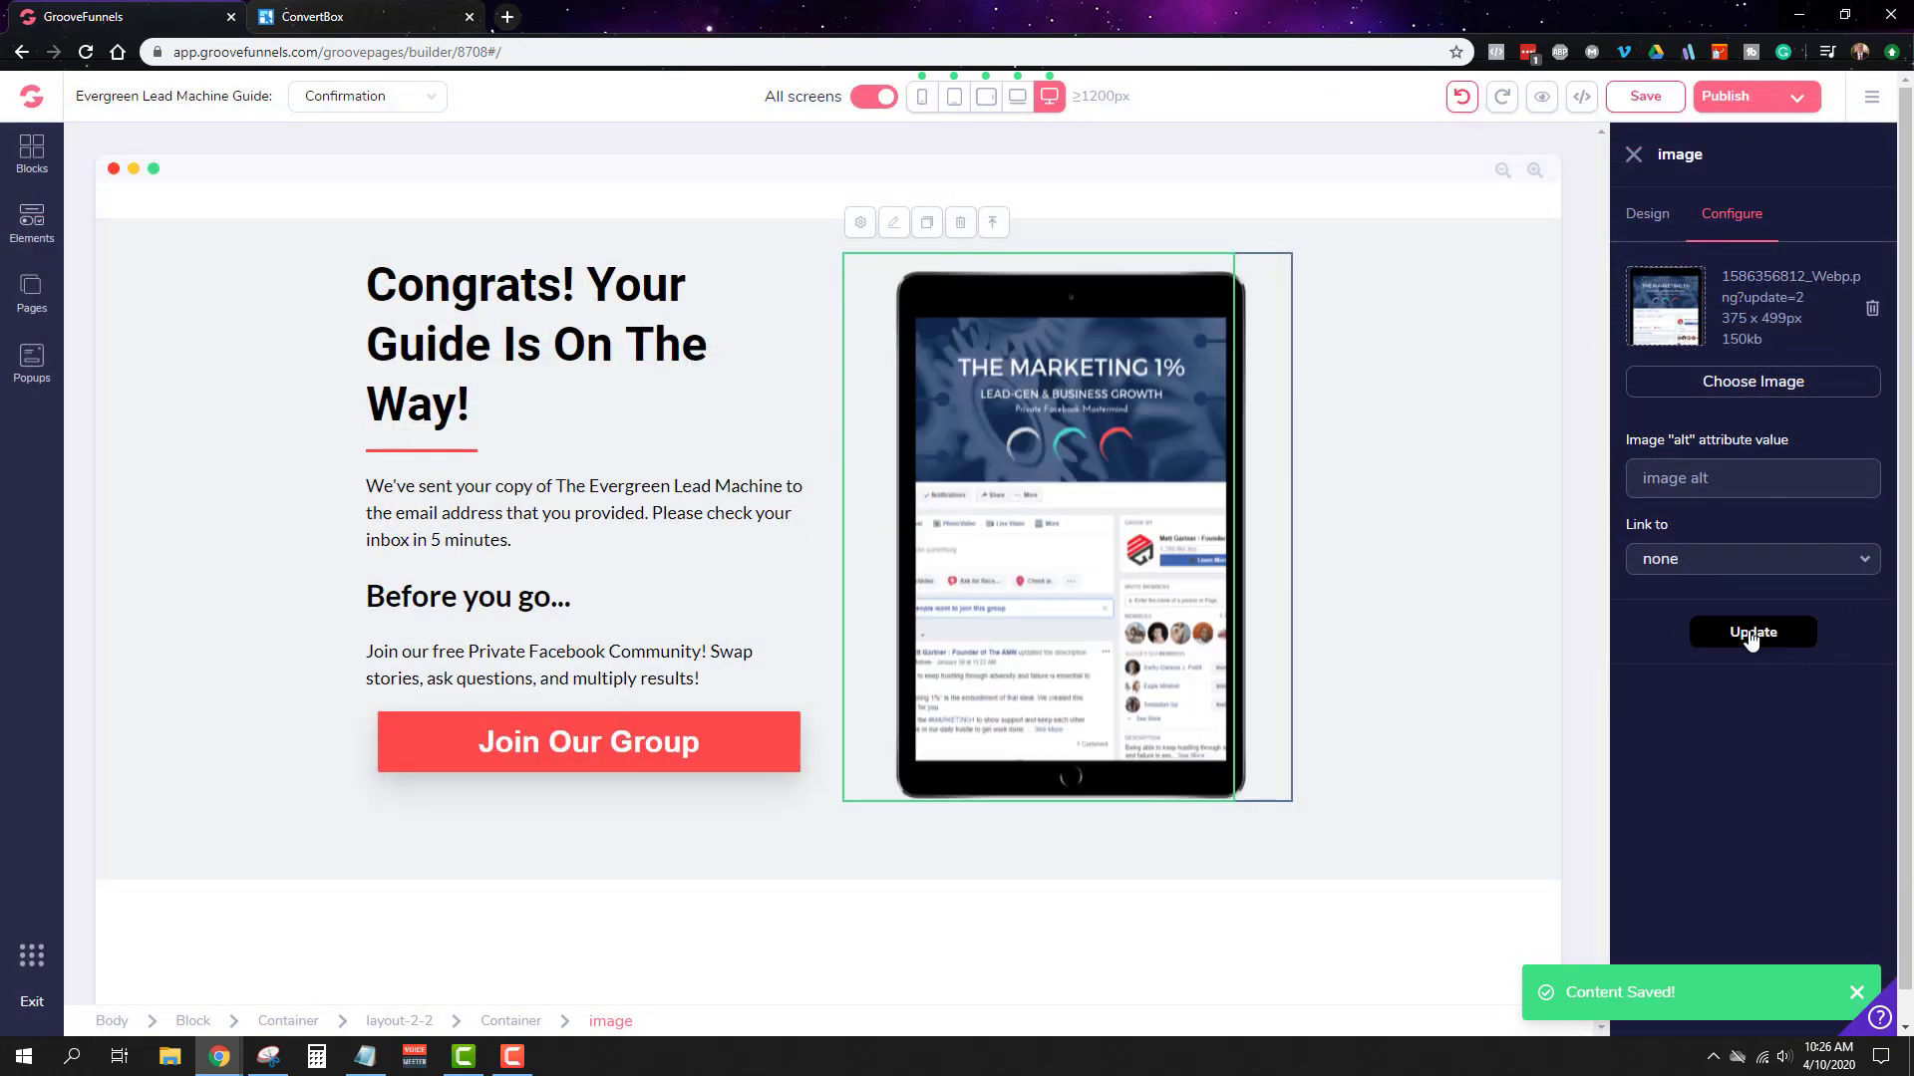
{"action": "left_click", "coordinate": [1485, 531]}
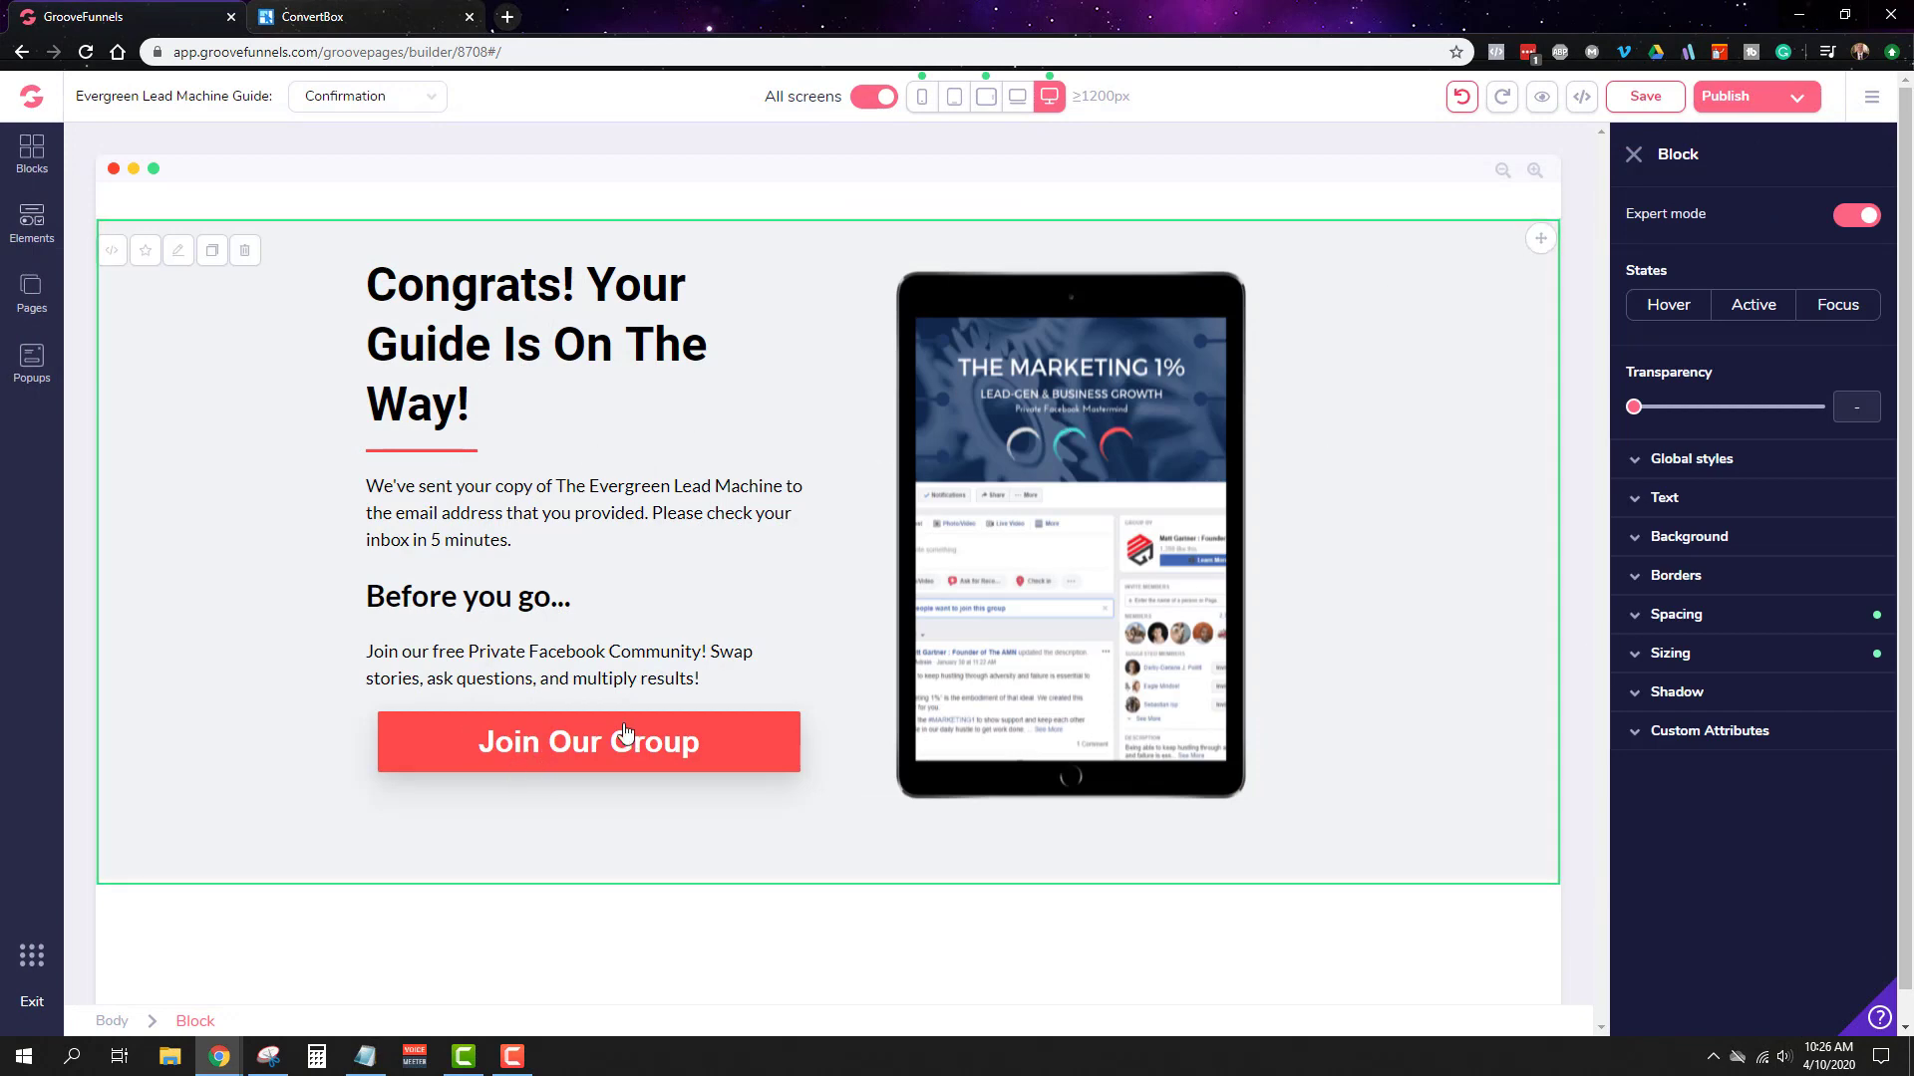
- Save the Confirmation page and check its layout in the mobile preview
{"action": "left_click", "coordinate": [1656, 95]}
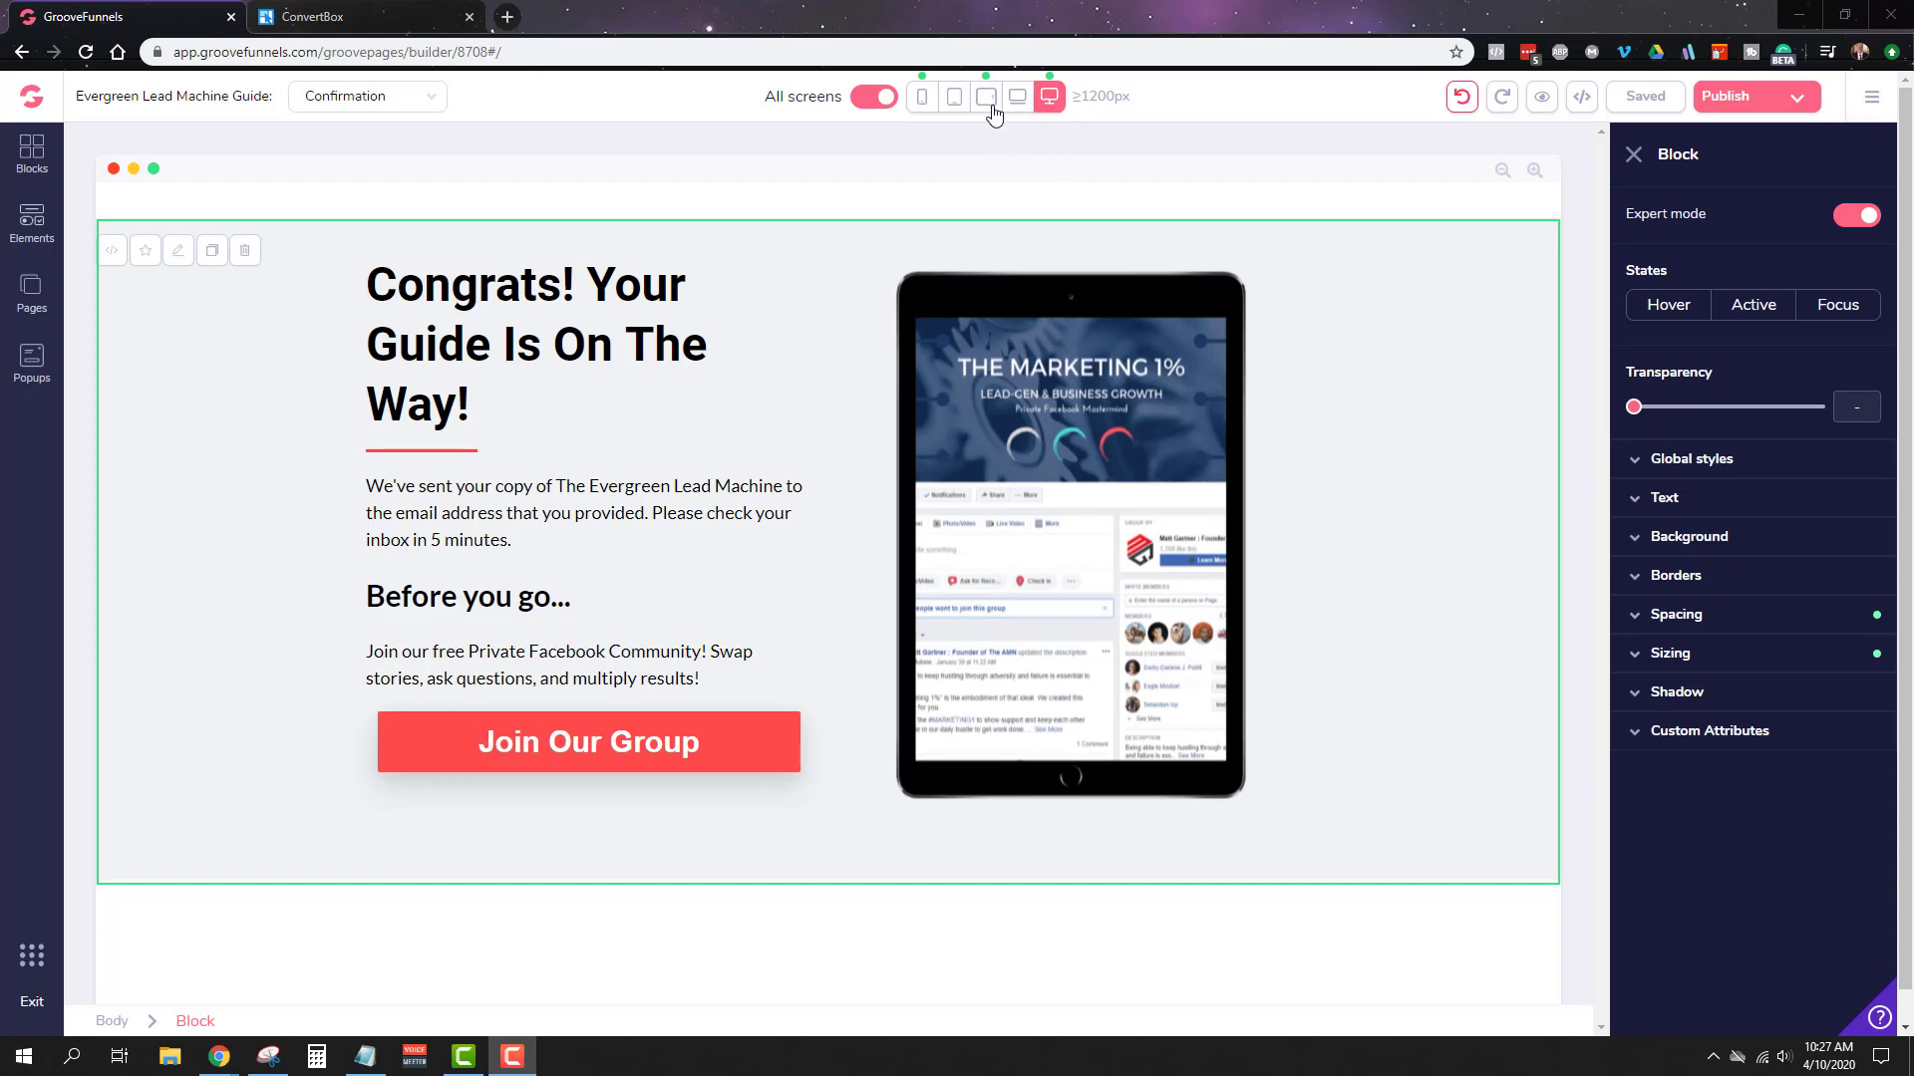
{"action": "left_click", "coordinate": [923, 99]}
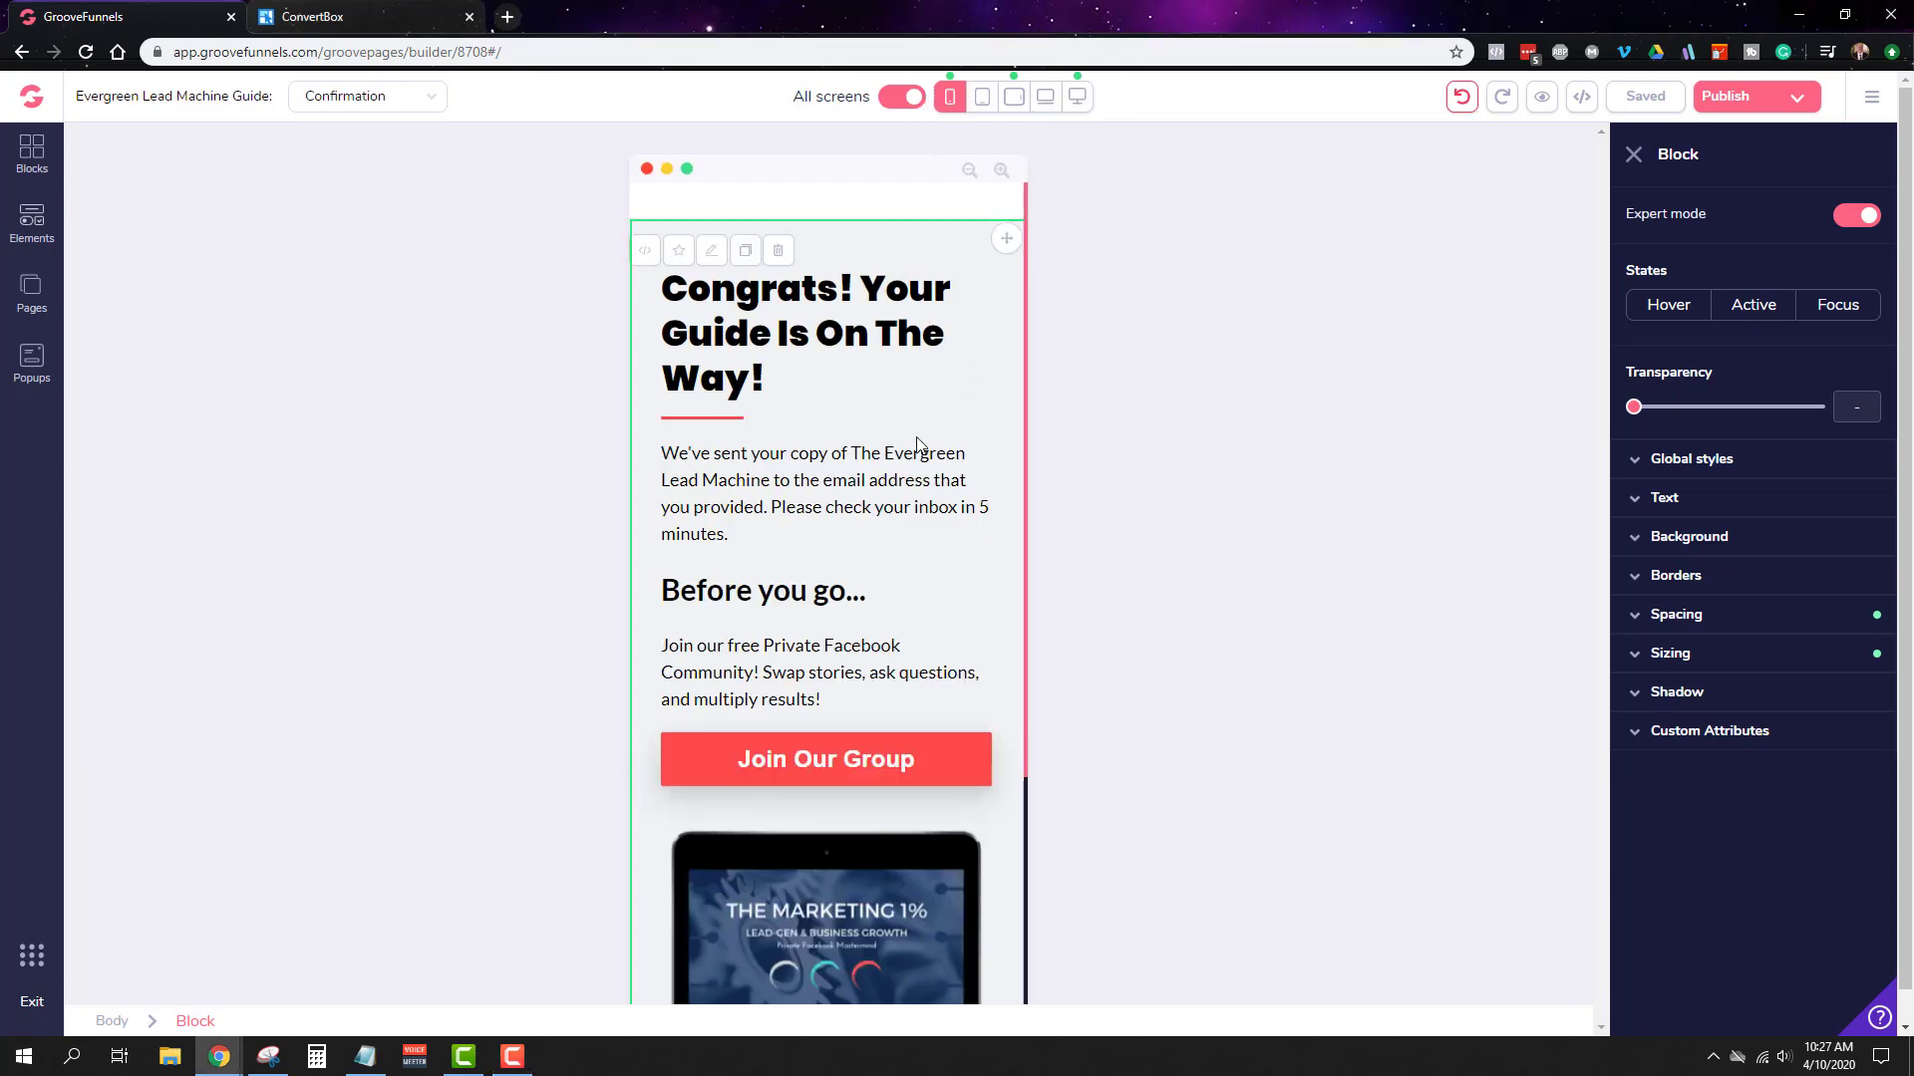
{"action": "scroll", "coordinate": [950, 483], "scroll_direction": "down", "scroll_amount": 3}
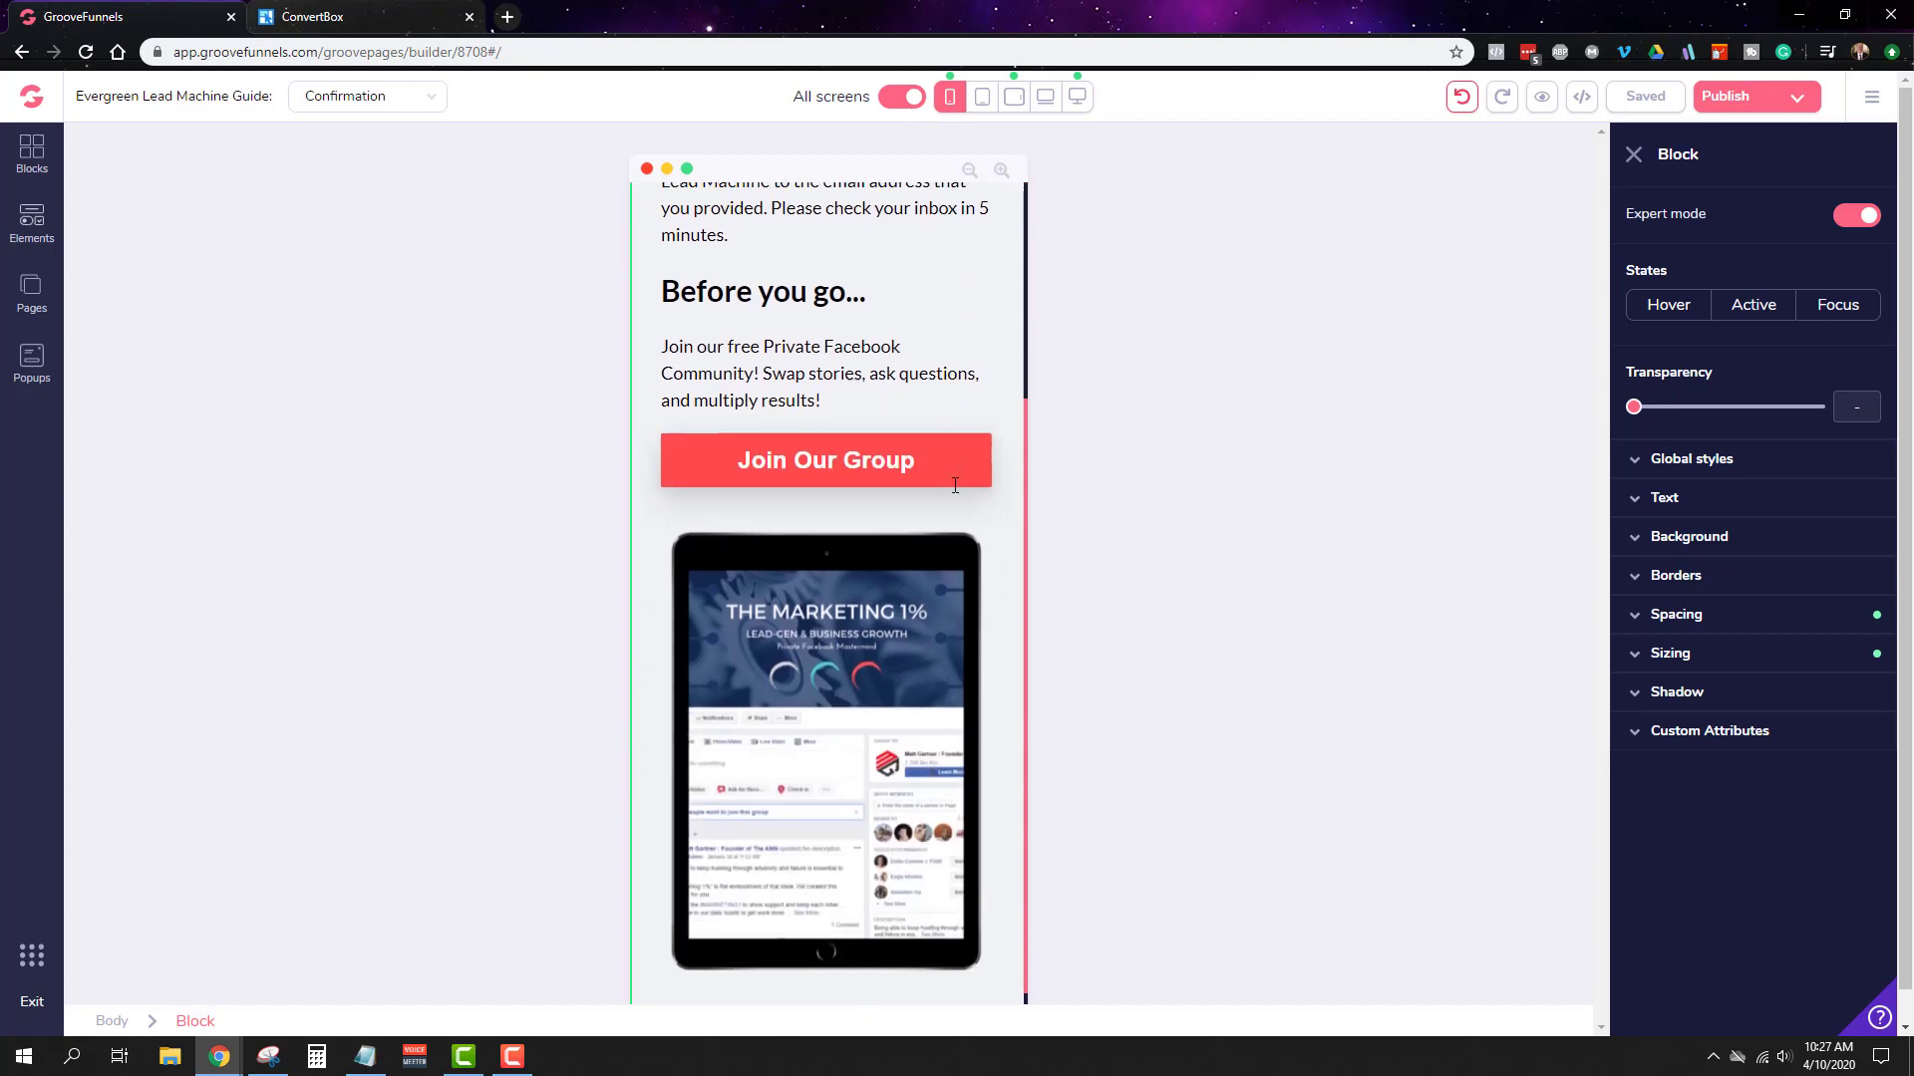
{"action": "scroll", "coordinate": [950, 496], "scroll_direction": "up", "scroll_amount": 3}
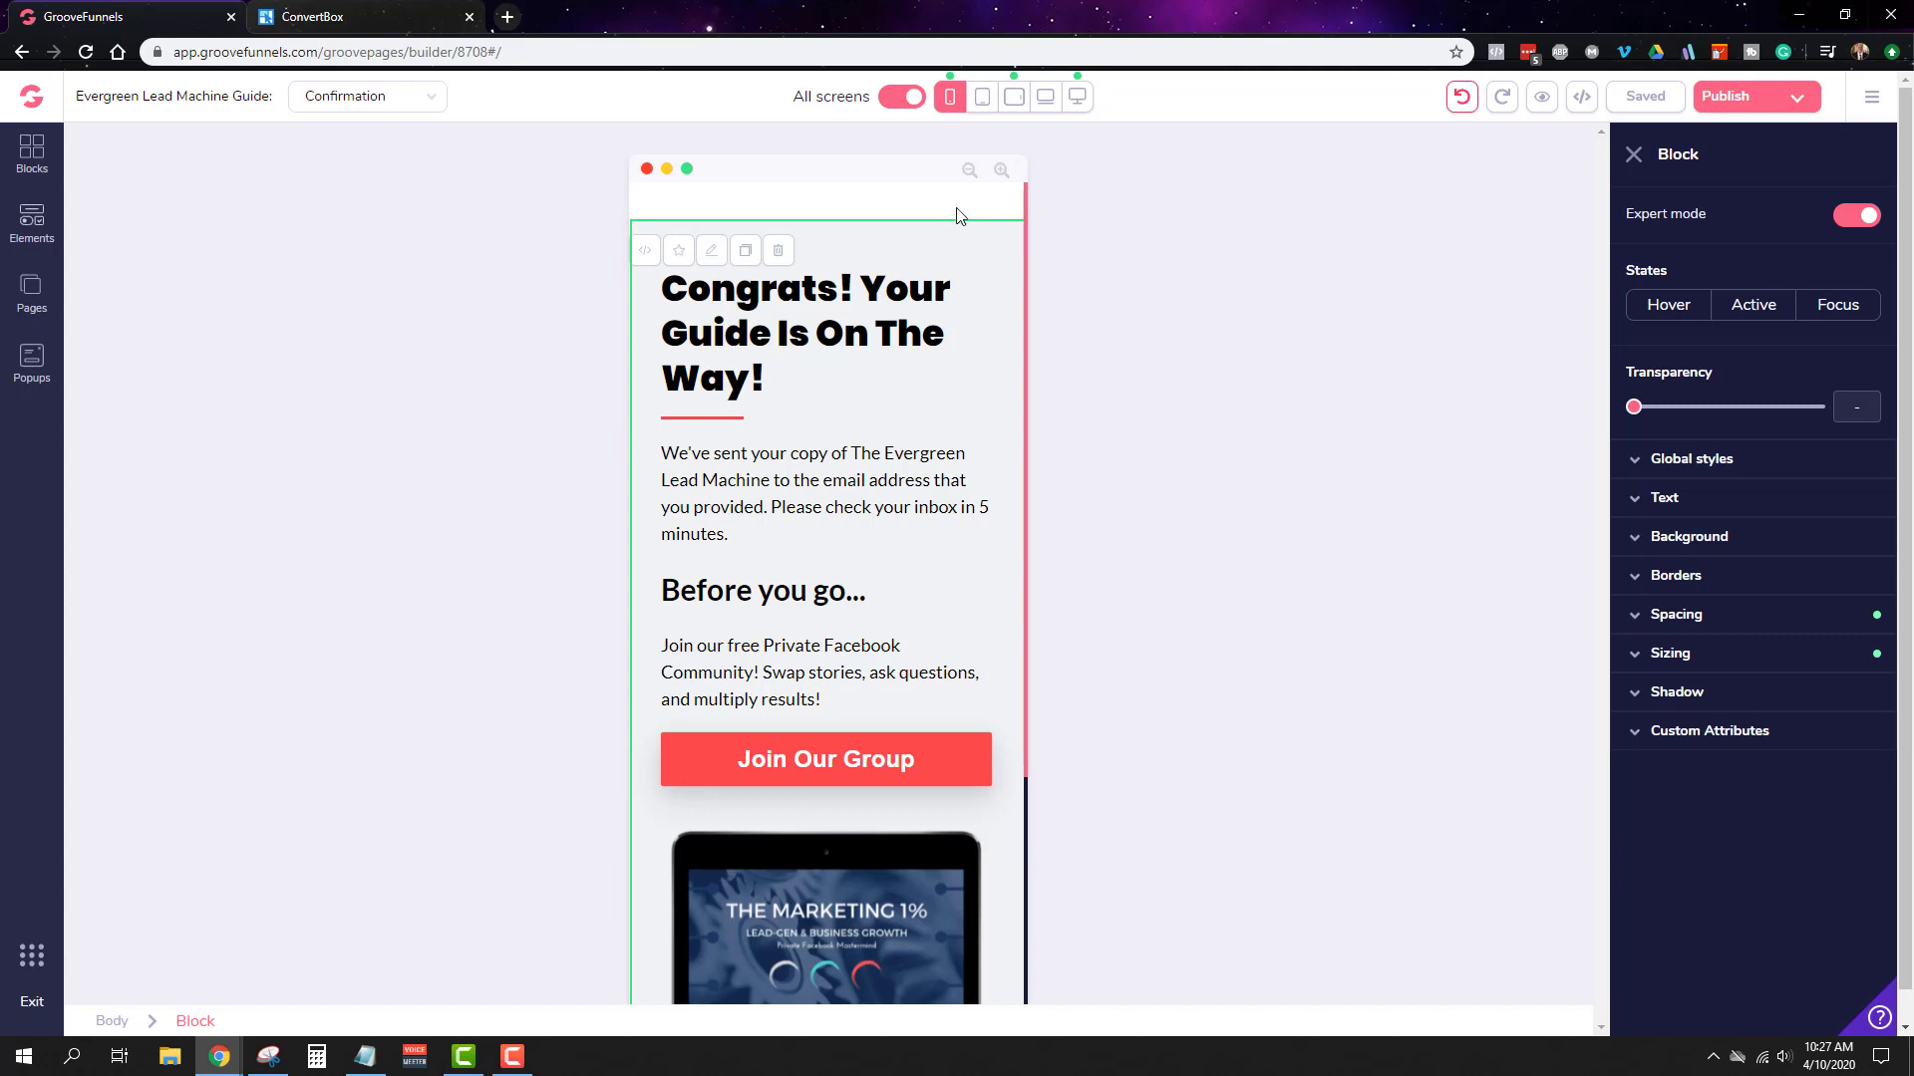
{"action": "left_click", "coordinate": [1075, 97]}
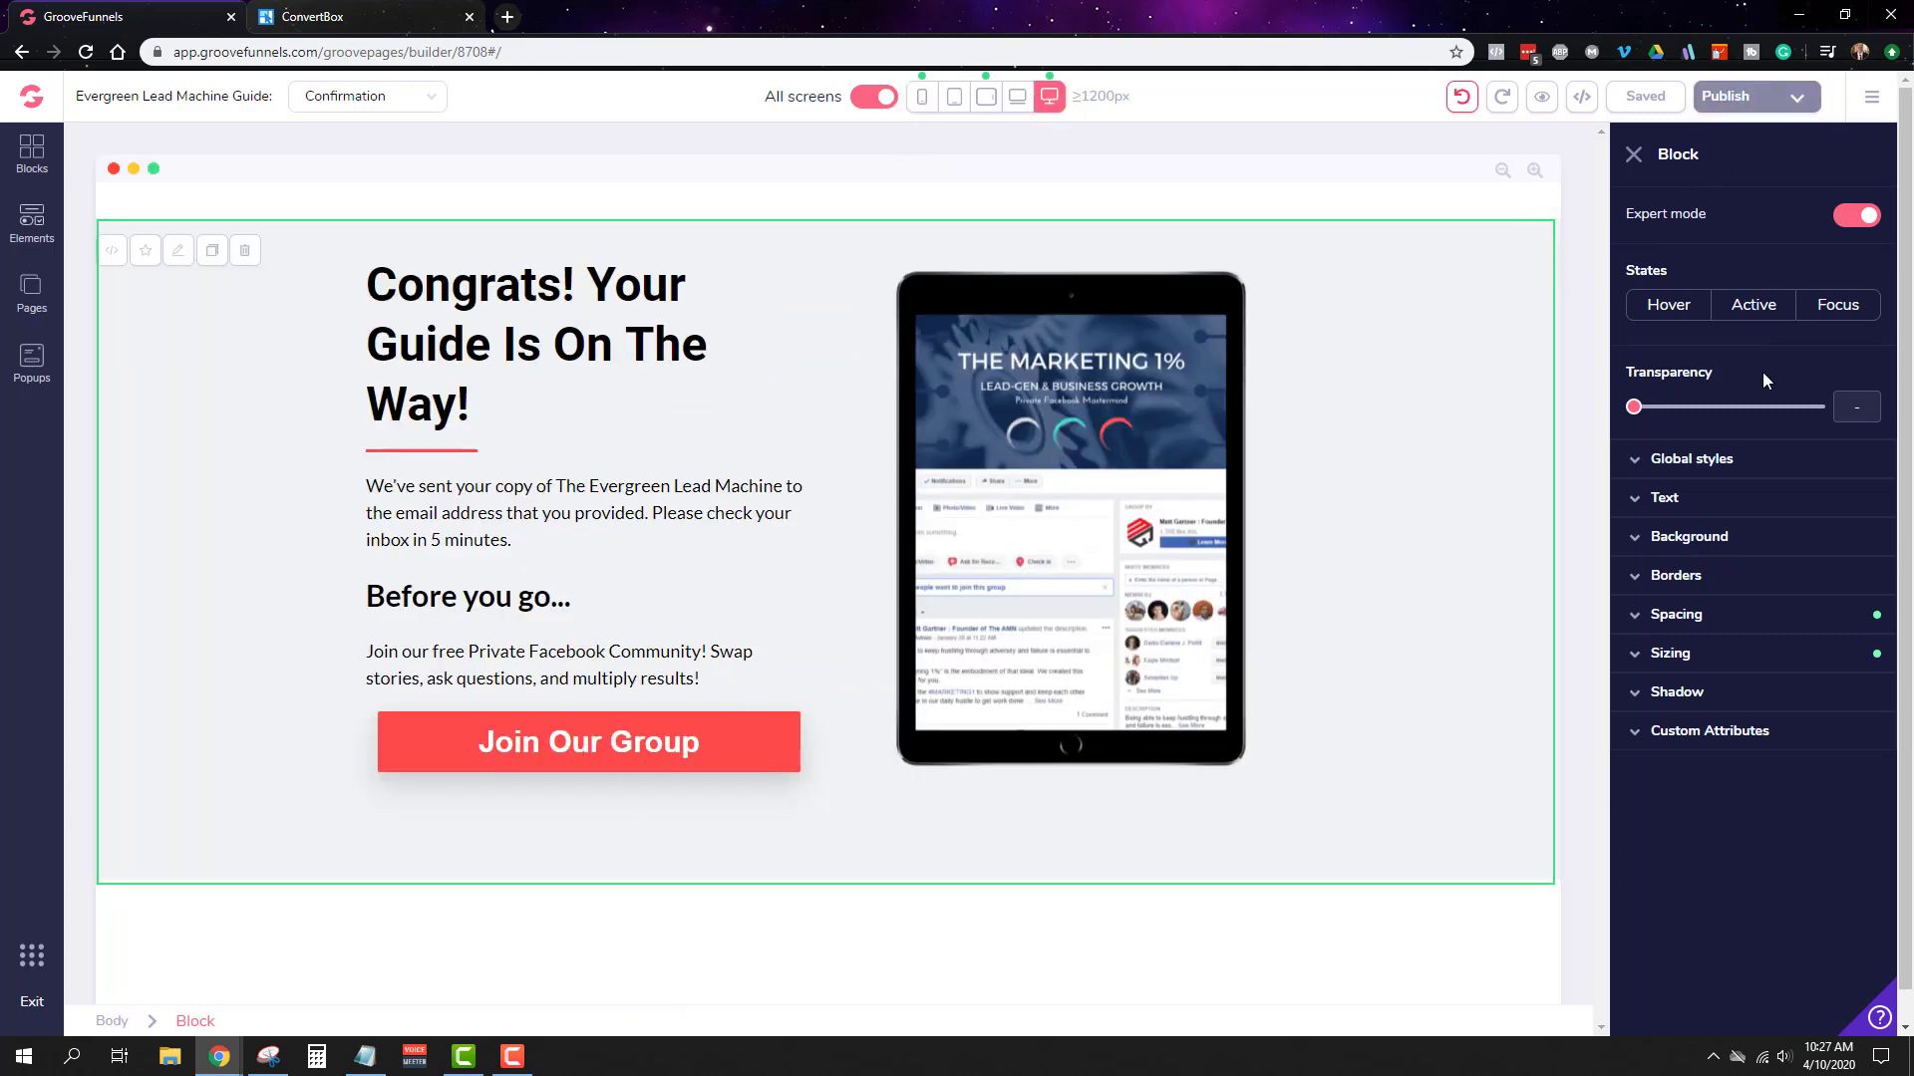
- Open the Home page and compare its mobile and desktop layouts
{"action": "left_click", "coordinate": [35, 297]}
{"action": "left_click", "coordinate": [214, 287]}
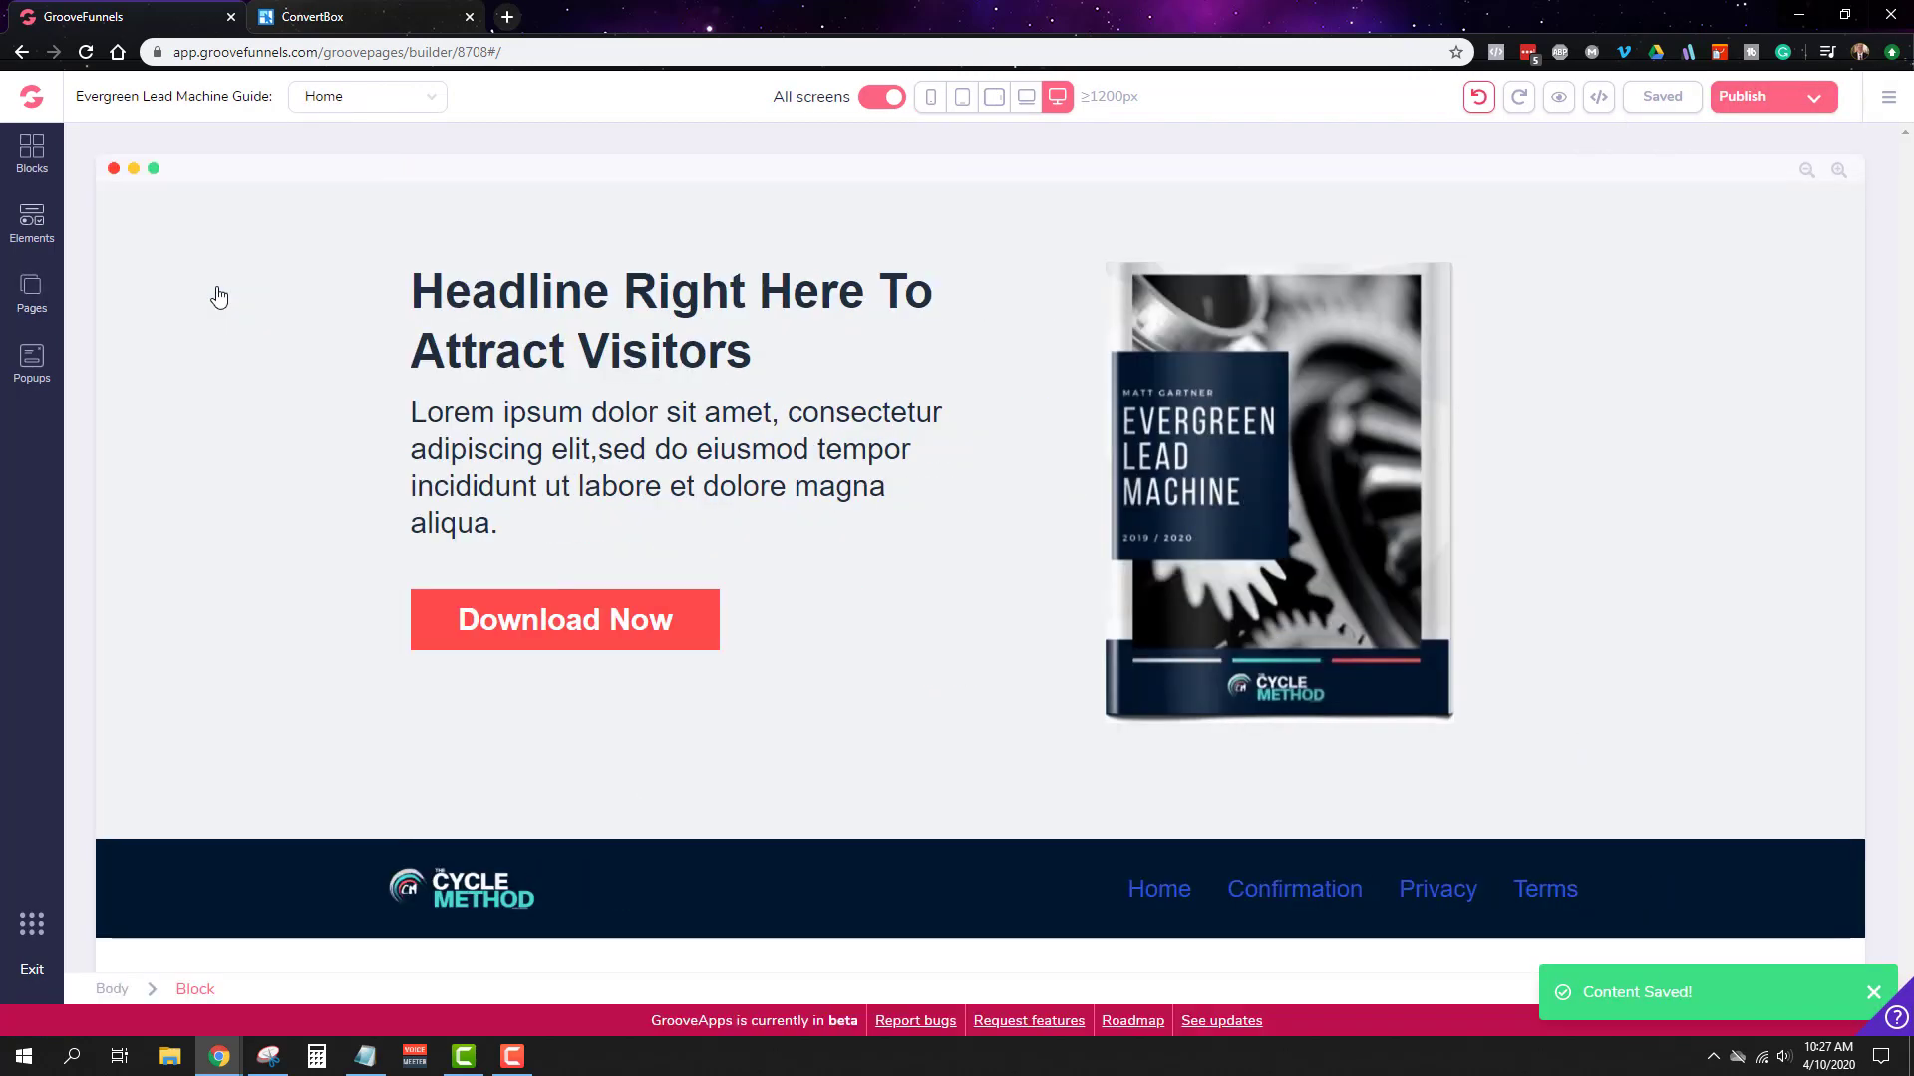
{"action": "left_click", "coordinate": [934, 103]}
{"action": "scroll", "coordinate": [1032, 422], "scroll_direction": "down", "scroll_amount": 3}
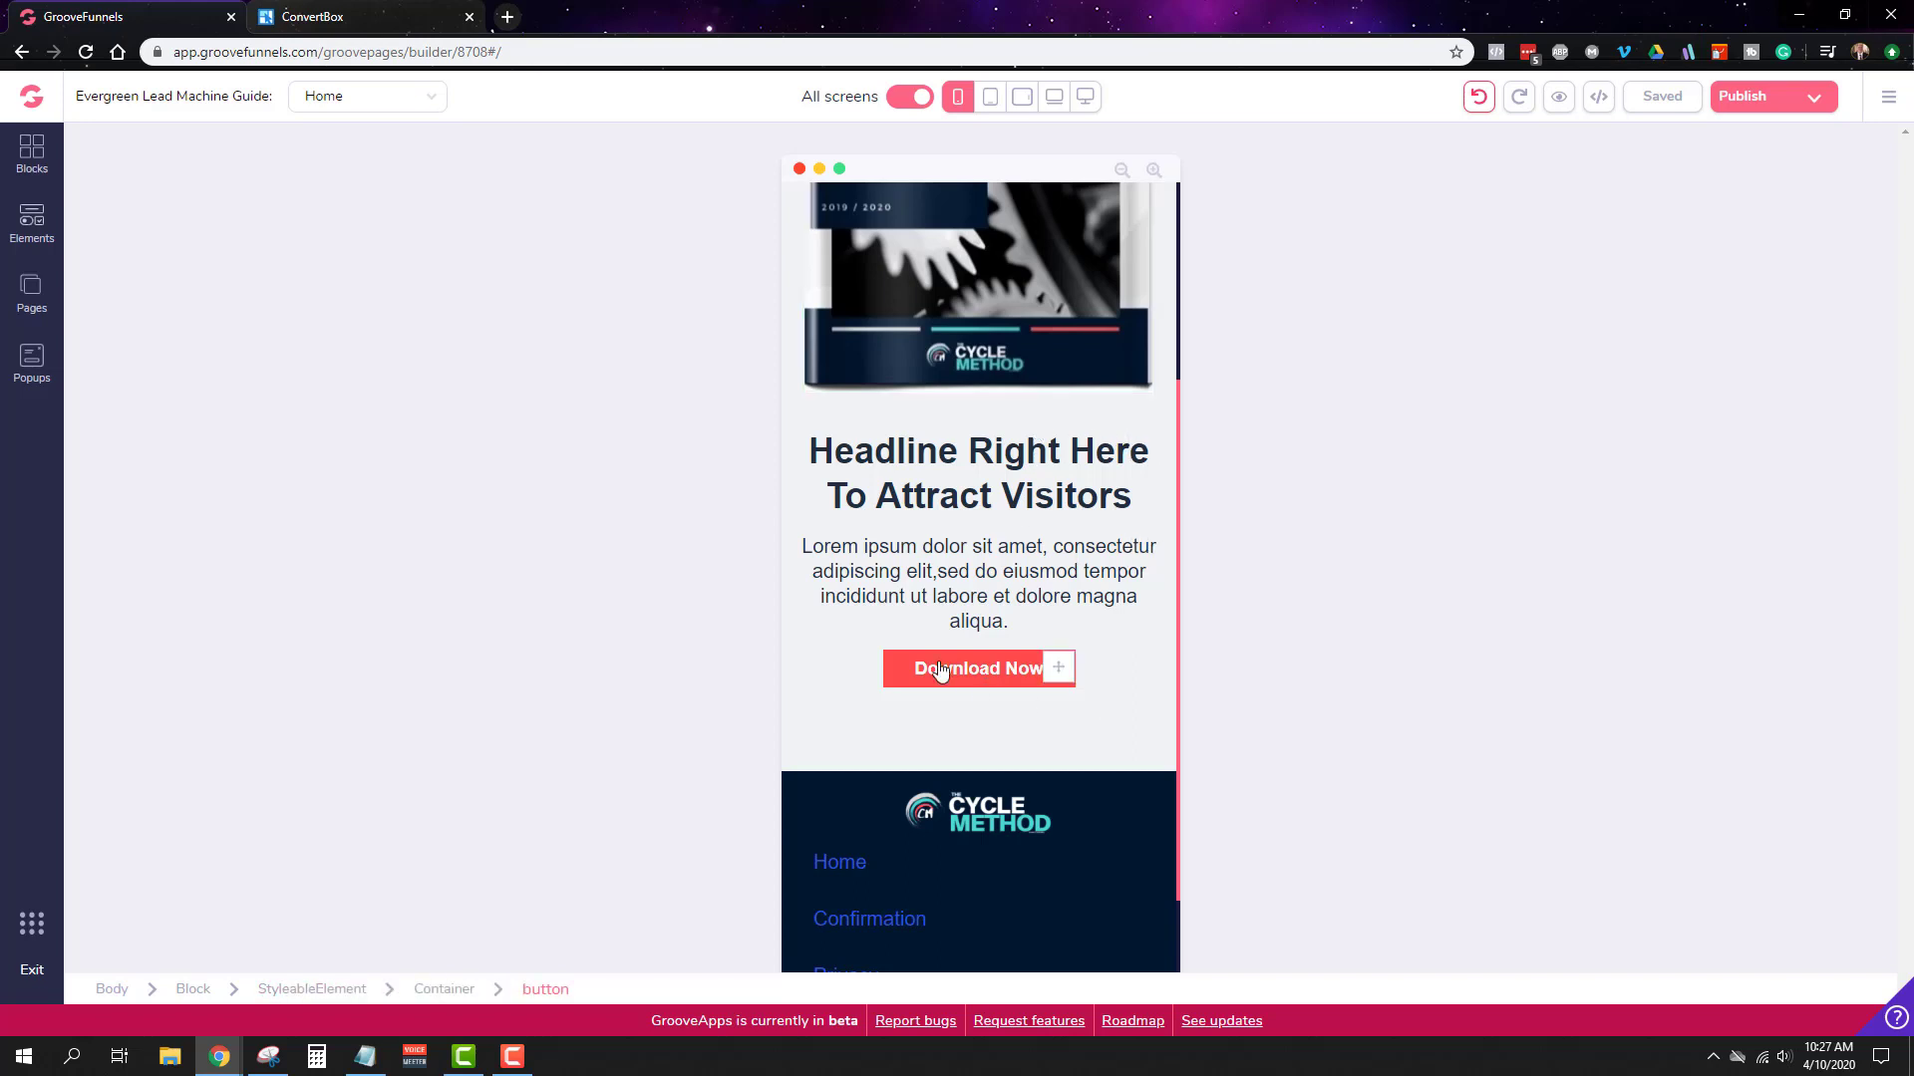
{"action": "scroll", "coordinate": [917, 618], "scroll_direction": "up", "scroll_amount": 2}
{"action": "left_click", "coordinate": [1083, 97]}
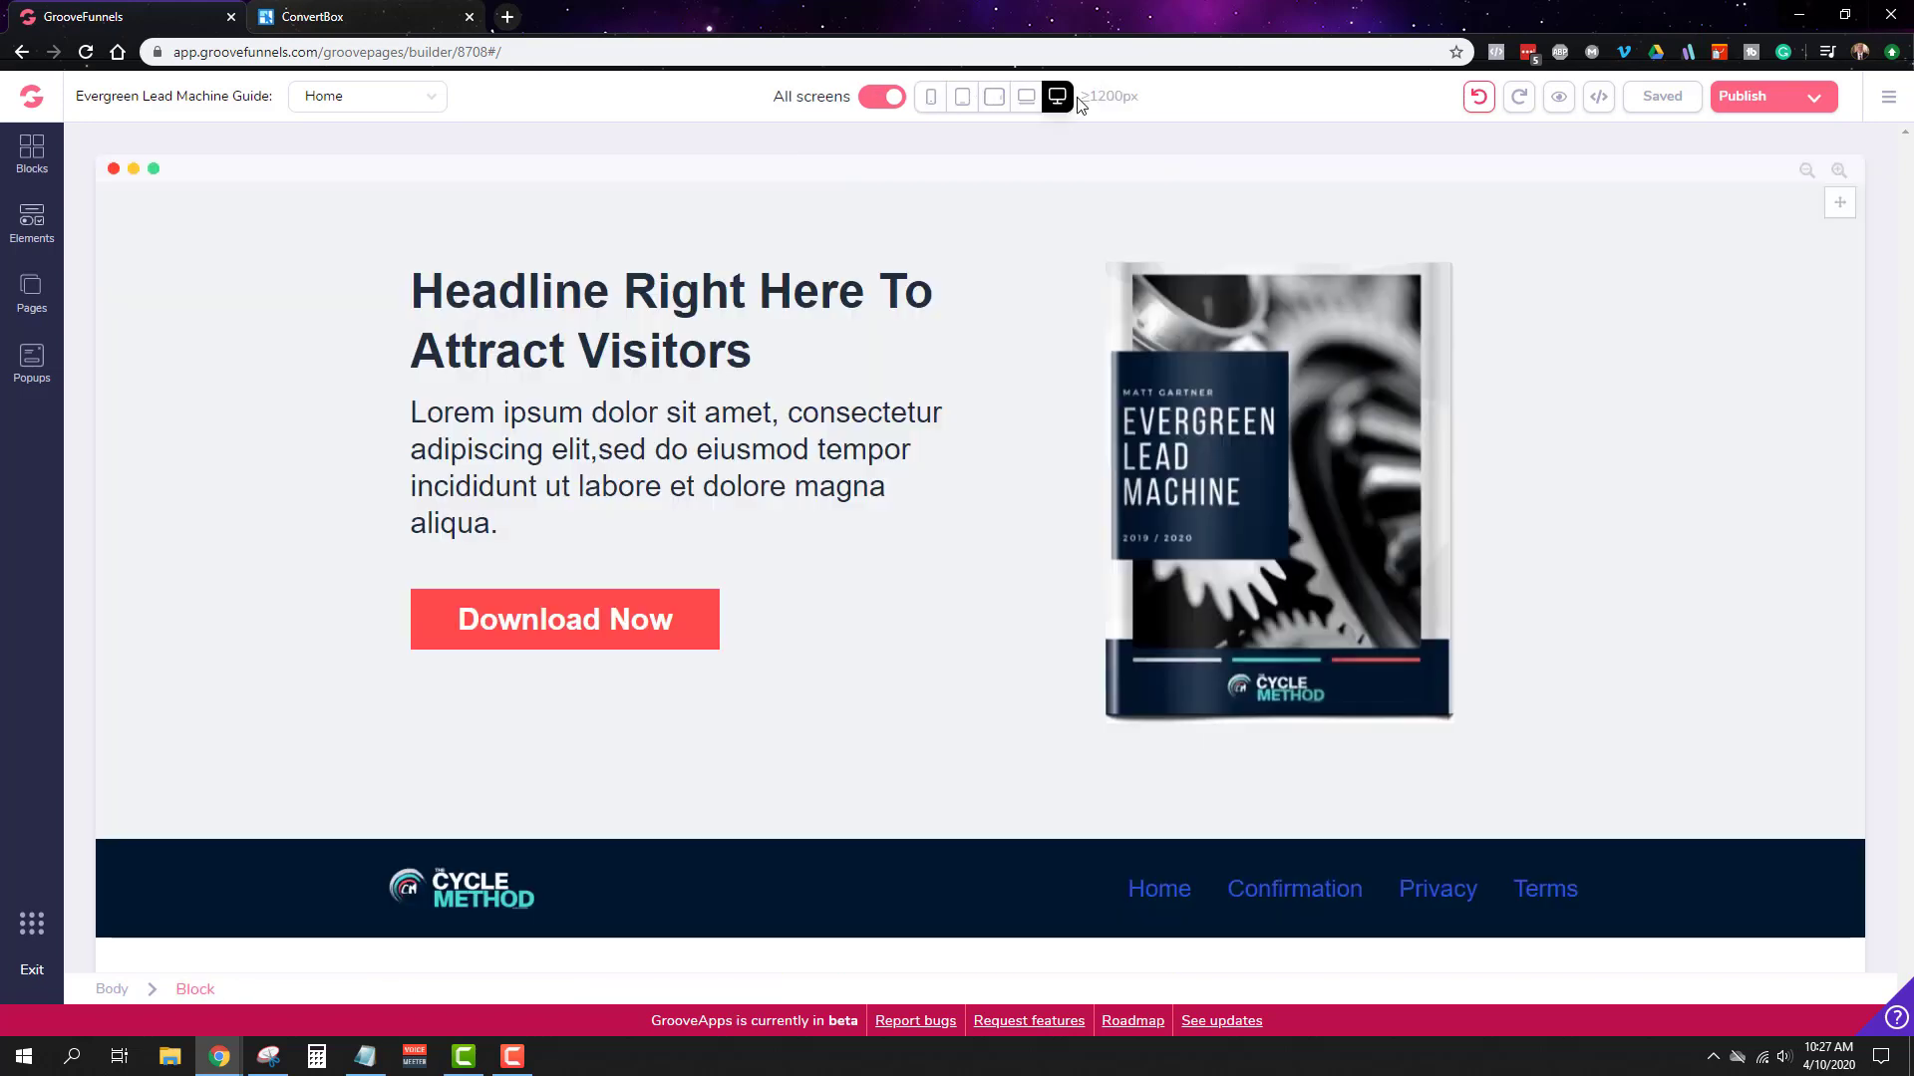
{"action": "left_click", "coordinate": [931, 96]}
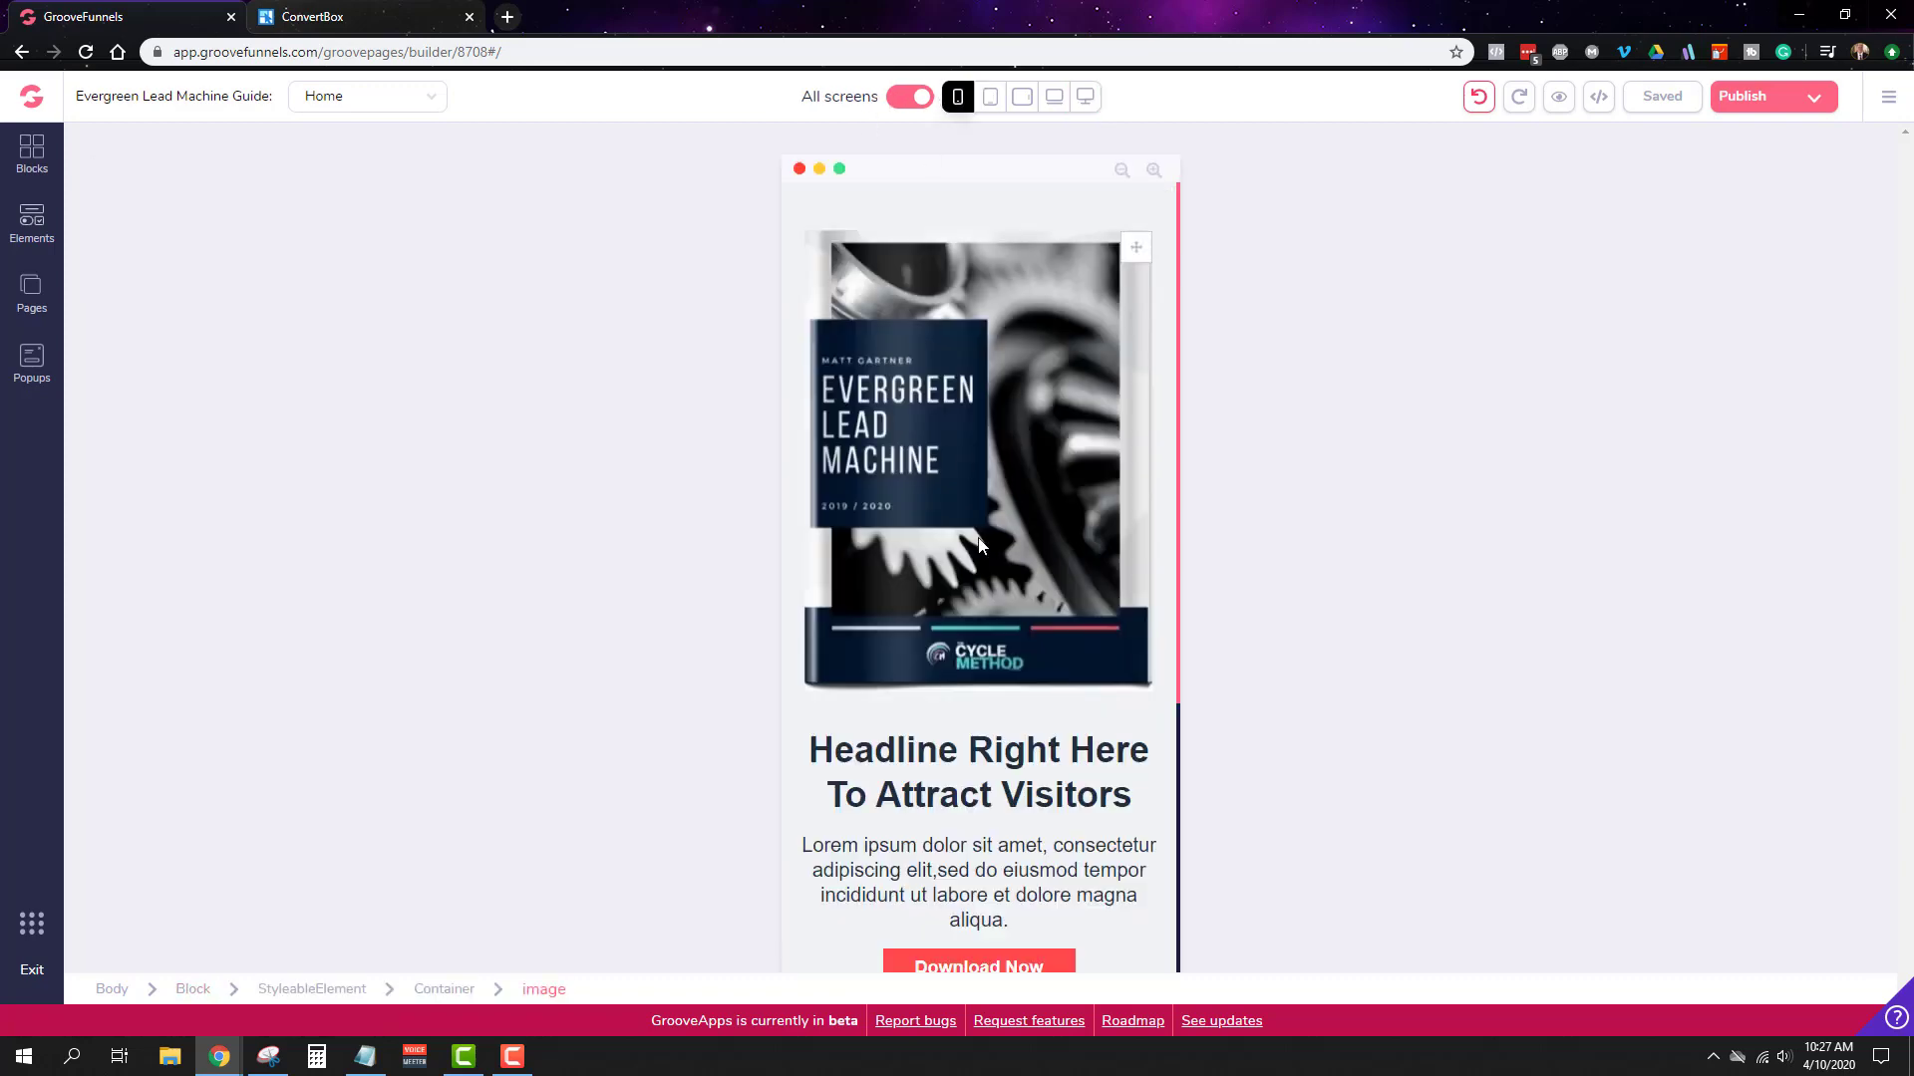
{"action": "scroll", "coordinate": [1116, 684], "scroll_direction": "up", "scroll_amount": 4}
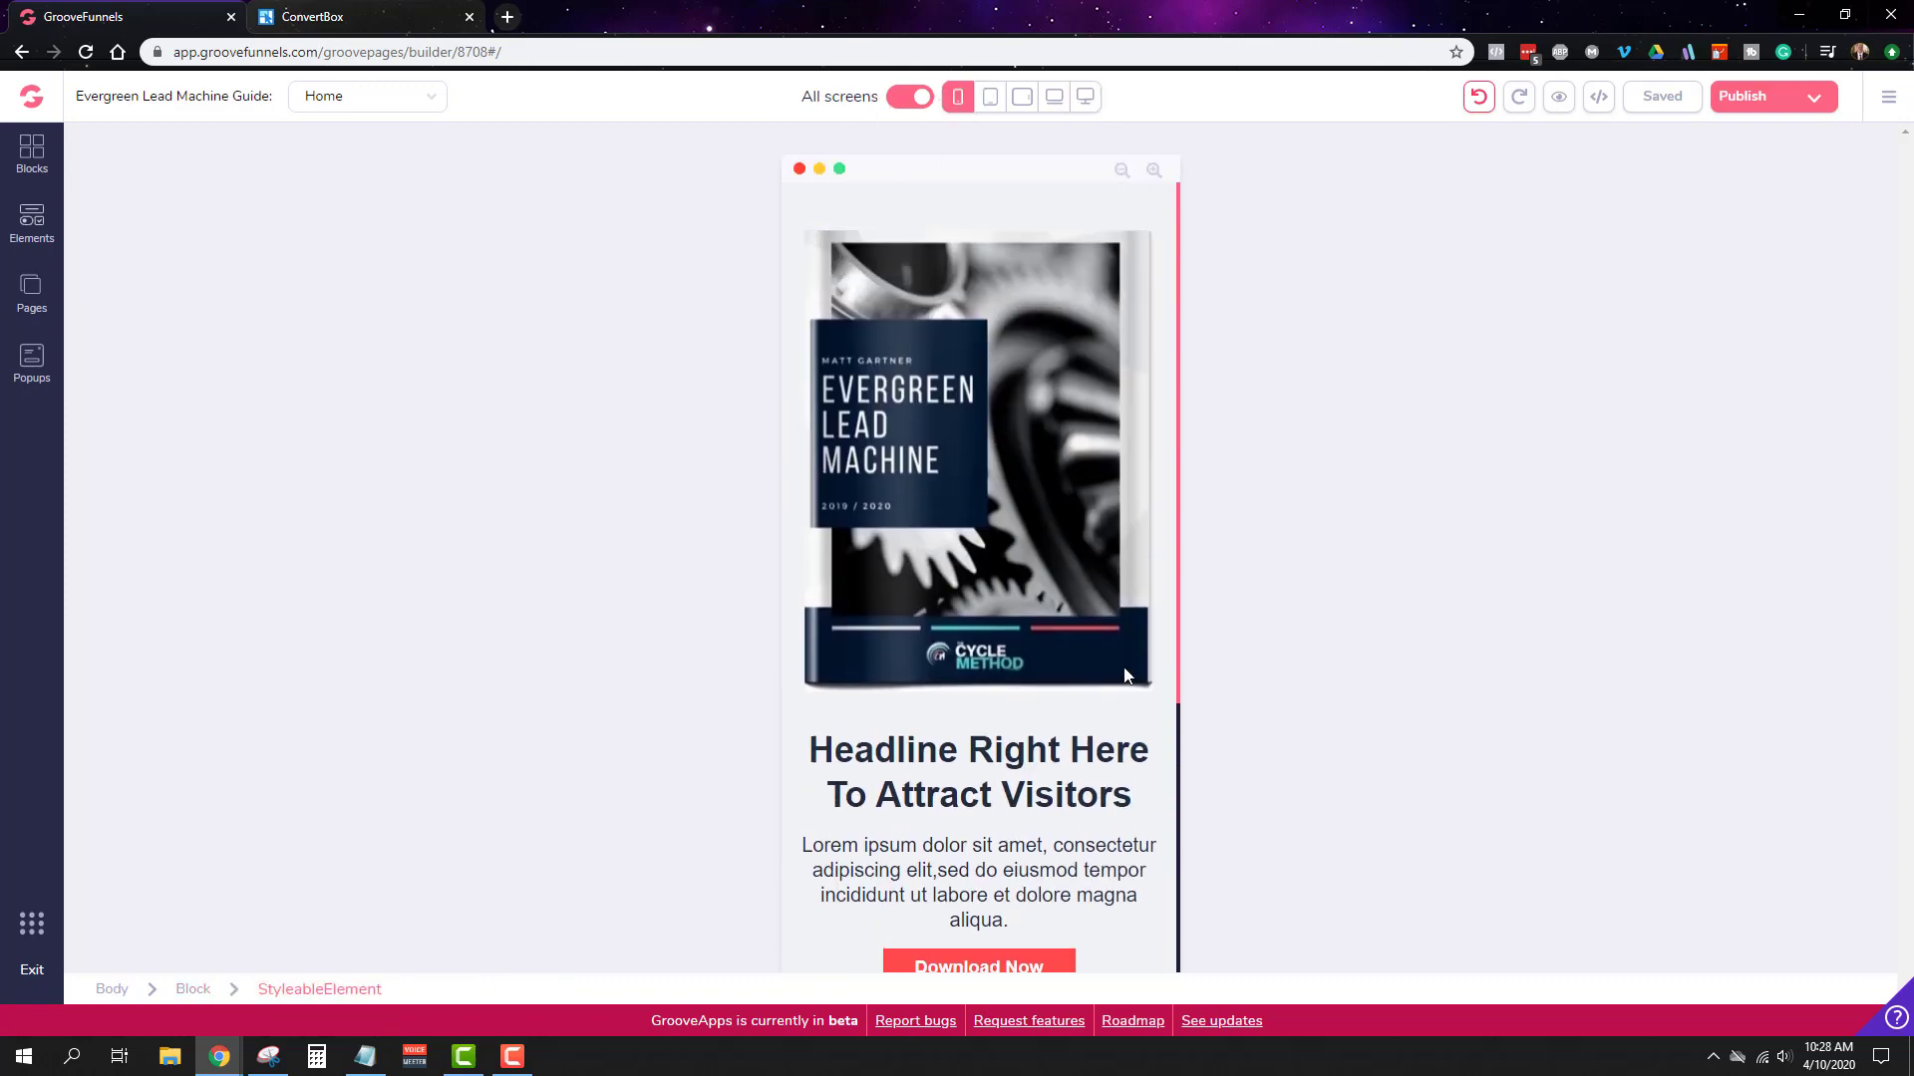
{"action": "scroll", "coordinate": [1106, 666], "scroll_direction": "down", "scroll_amount": 3}
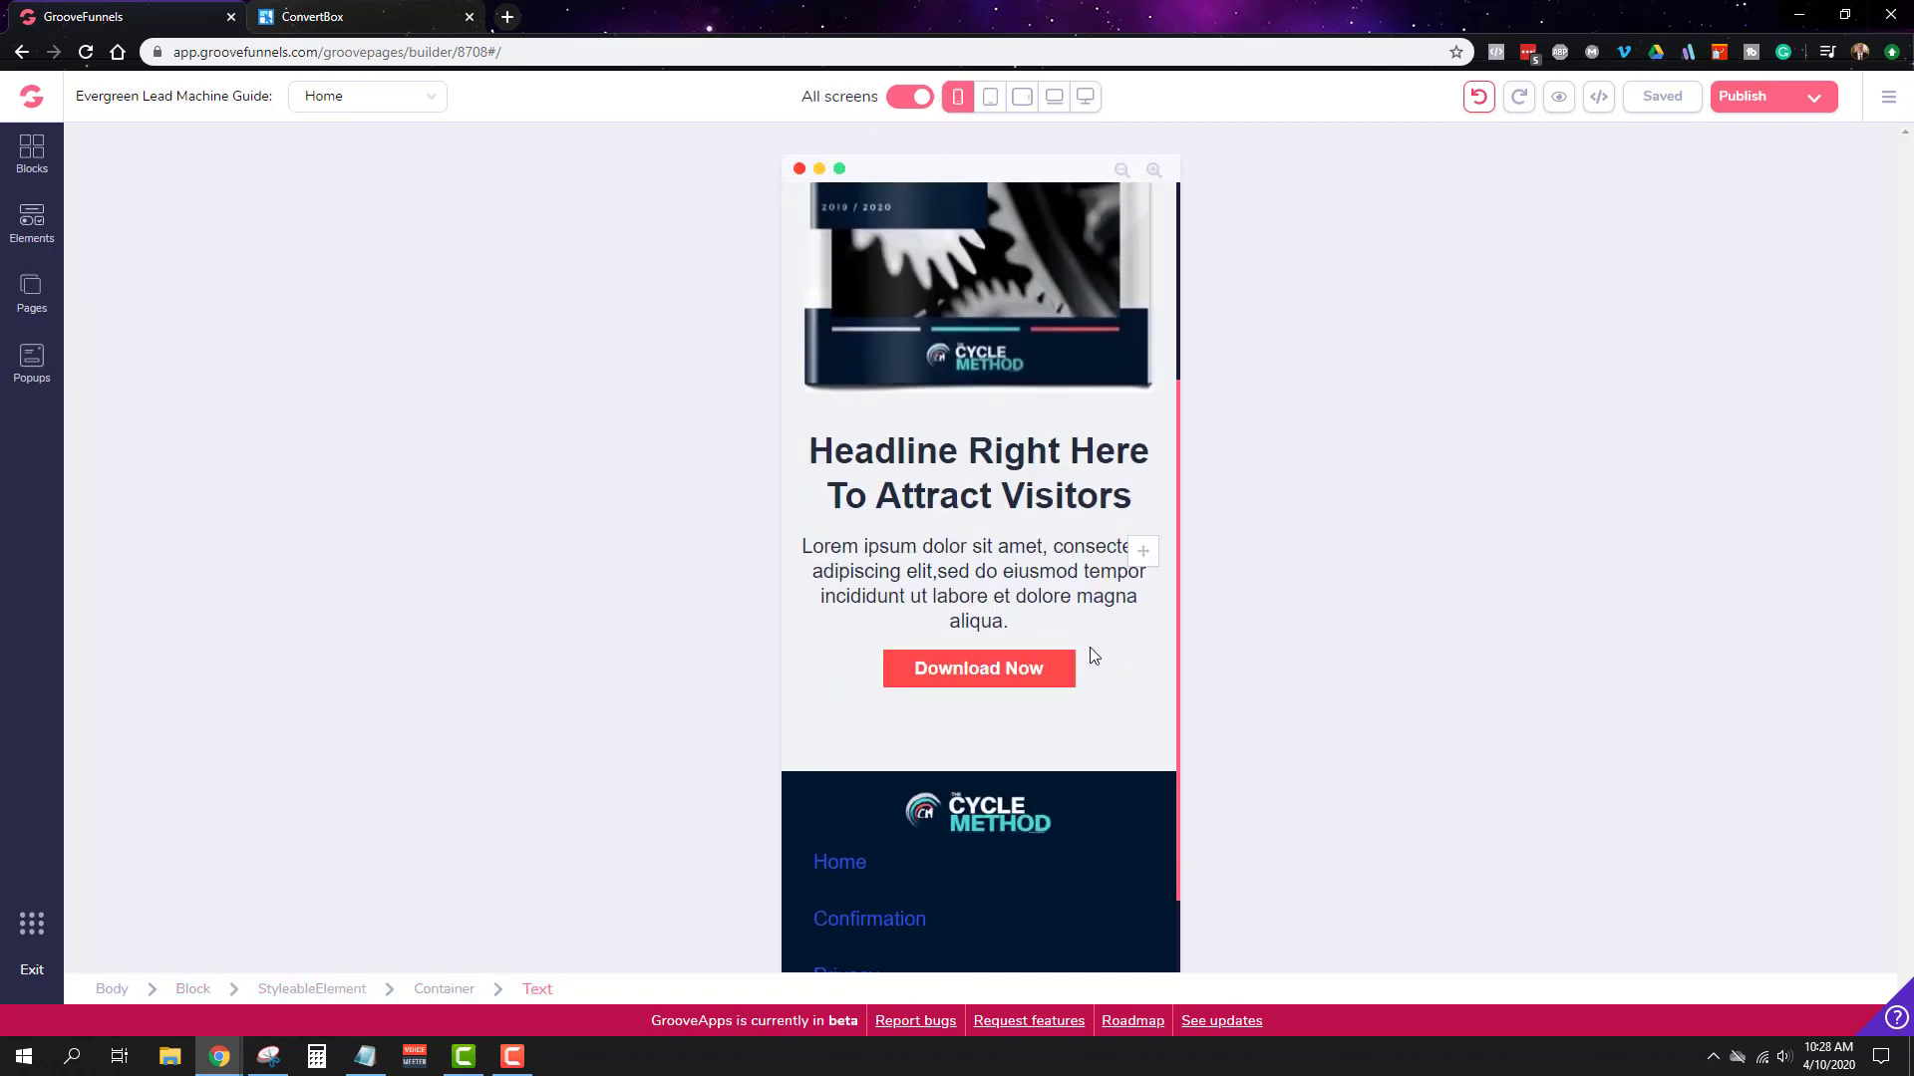
{"action": "left_click", "coordinate": [1007, 673]}
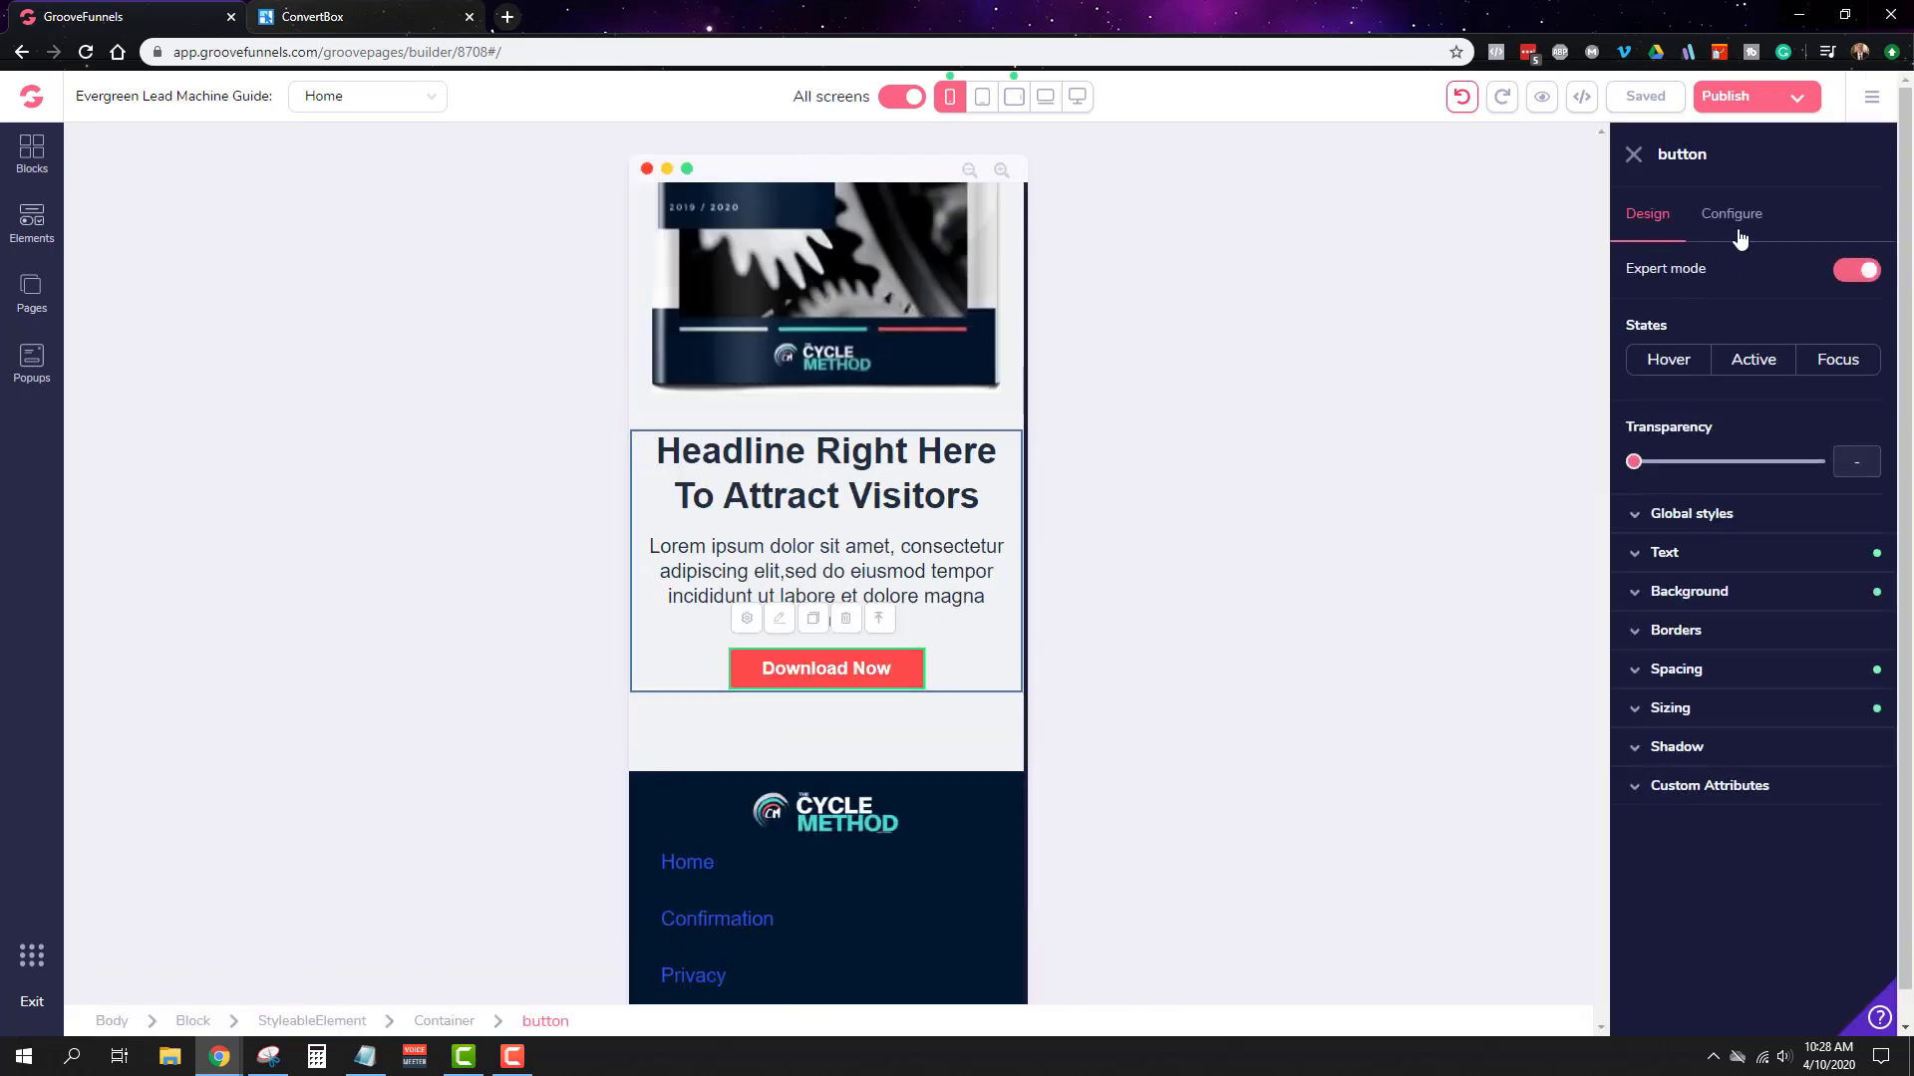
- Make the Home page's Download Now button full width on the mobile layout only
{"action": "scroll", "coordinate": [909, 514], "scroll_direction": "up", "scroll_amount": 4}
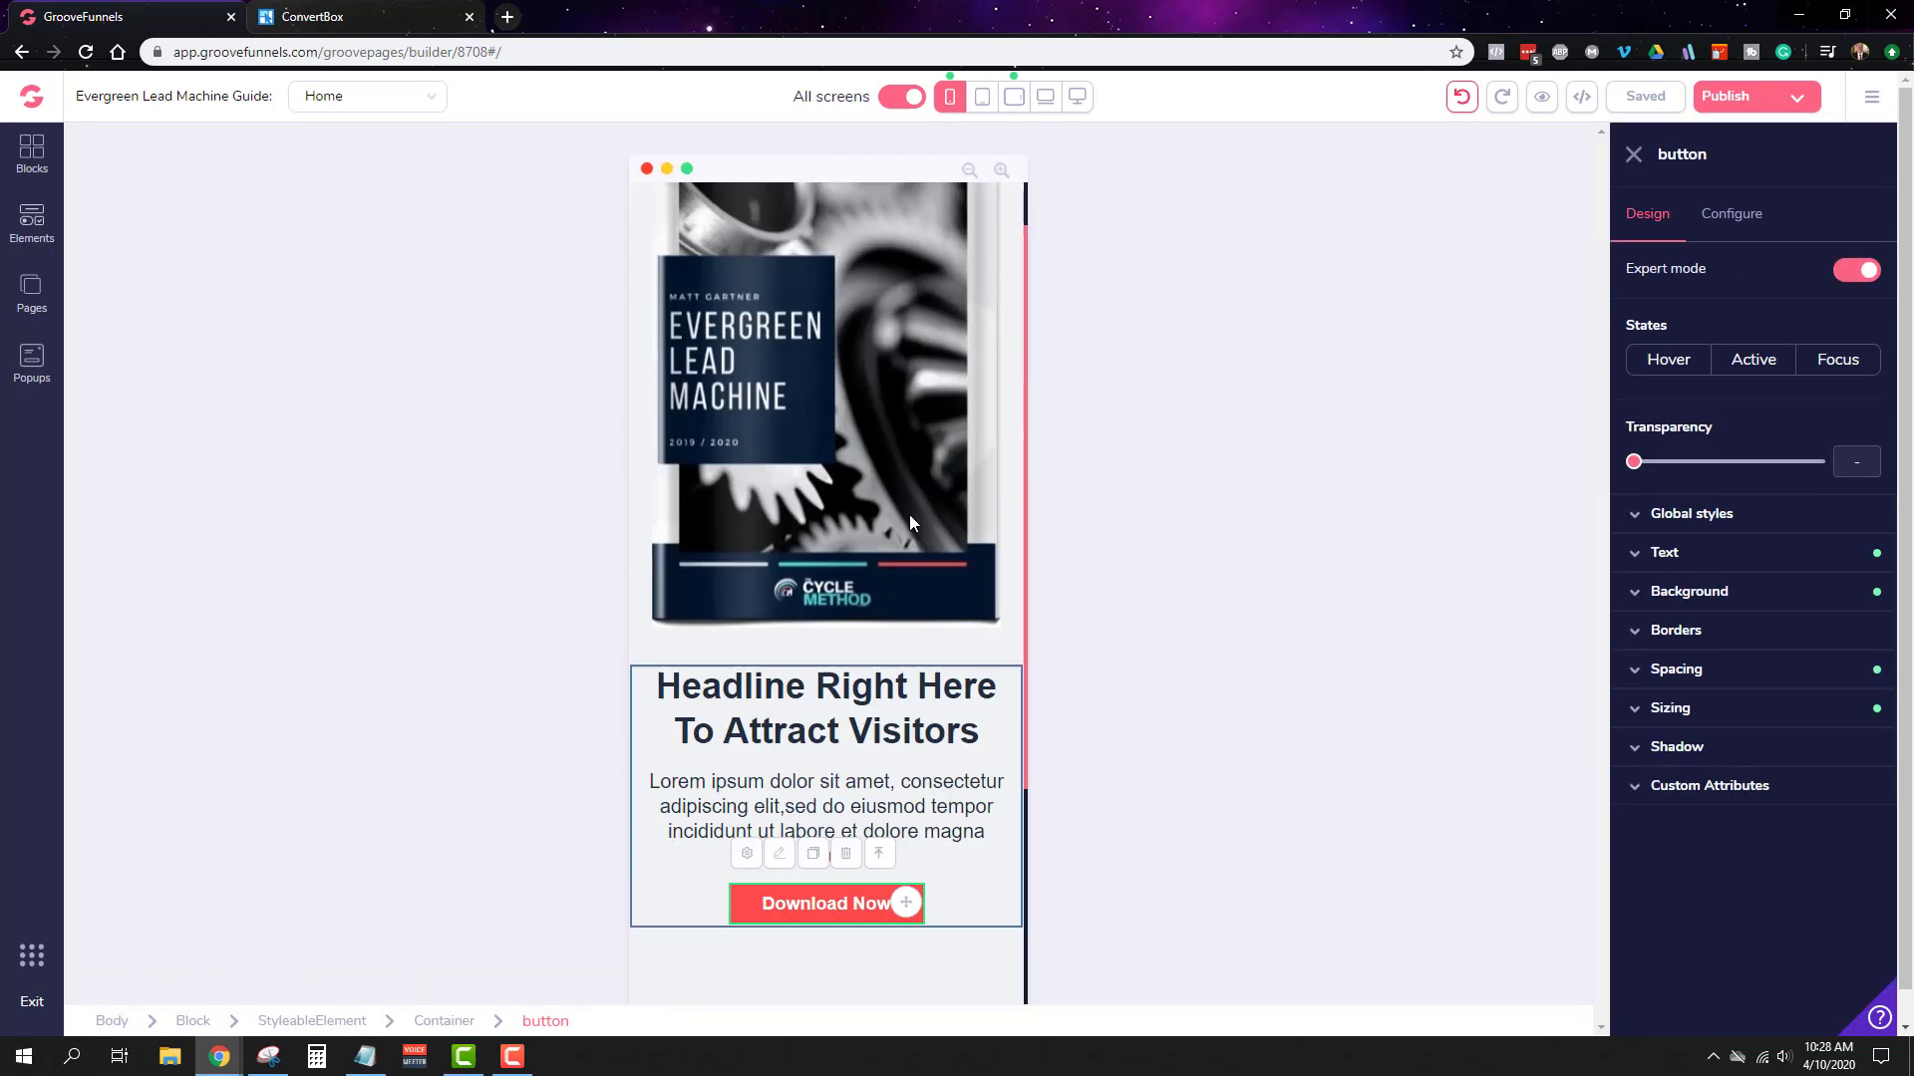
{"action": "scroll", "coordinate": [857, 427], "scroll_direction": "down", "scroll_amount": 4}
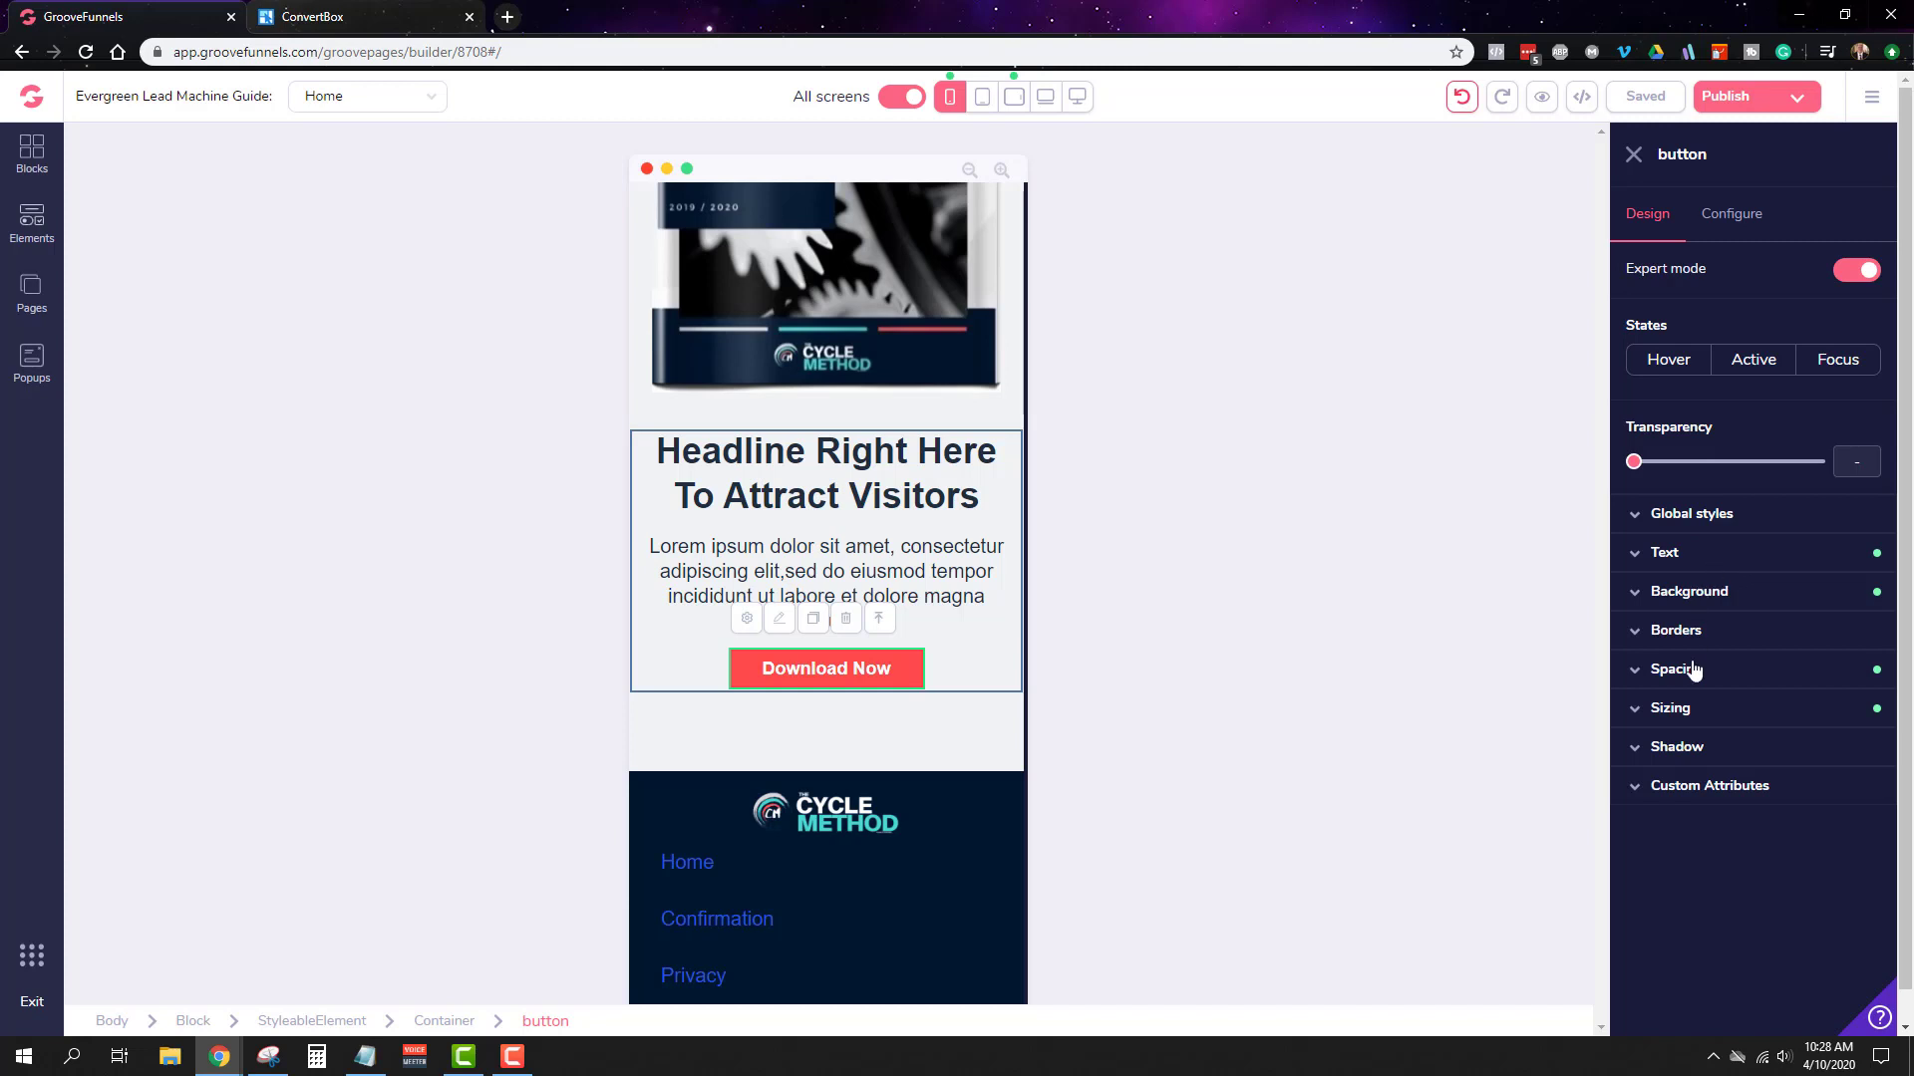
{"action": "left_click", "coordinate": [1678, 710]}
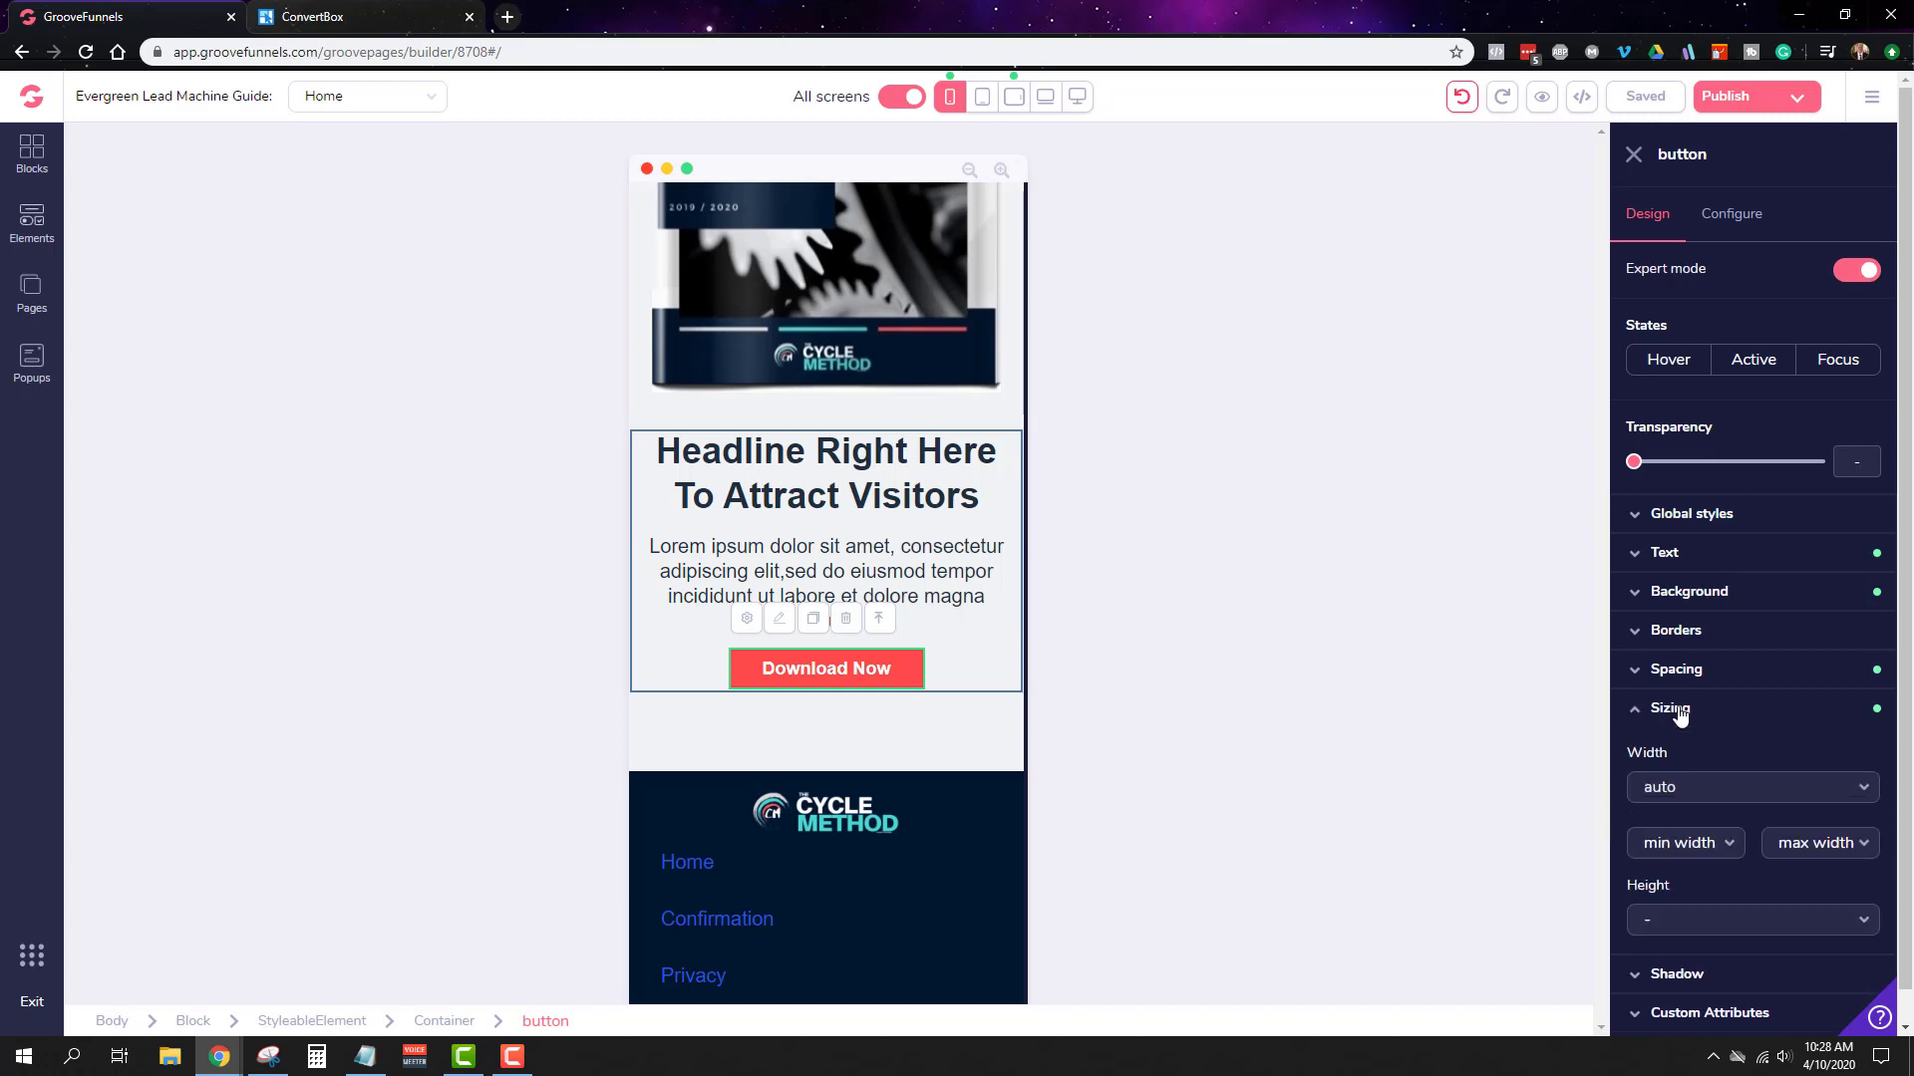
{"action": "left_click", "coordinate": [896, 100]}
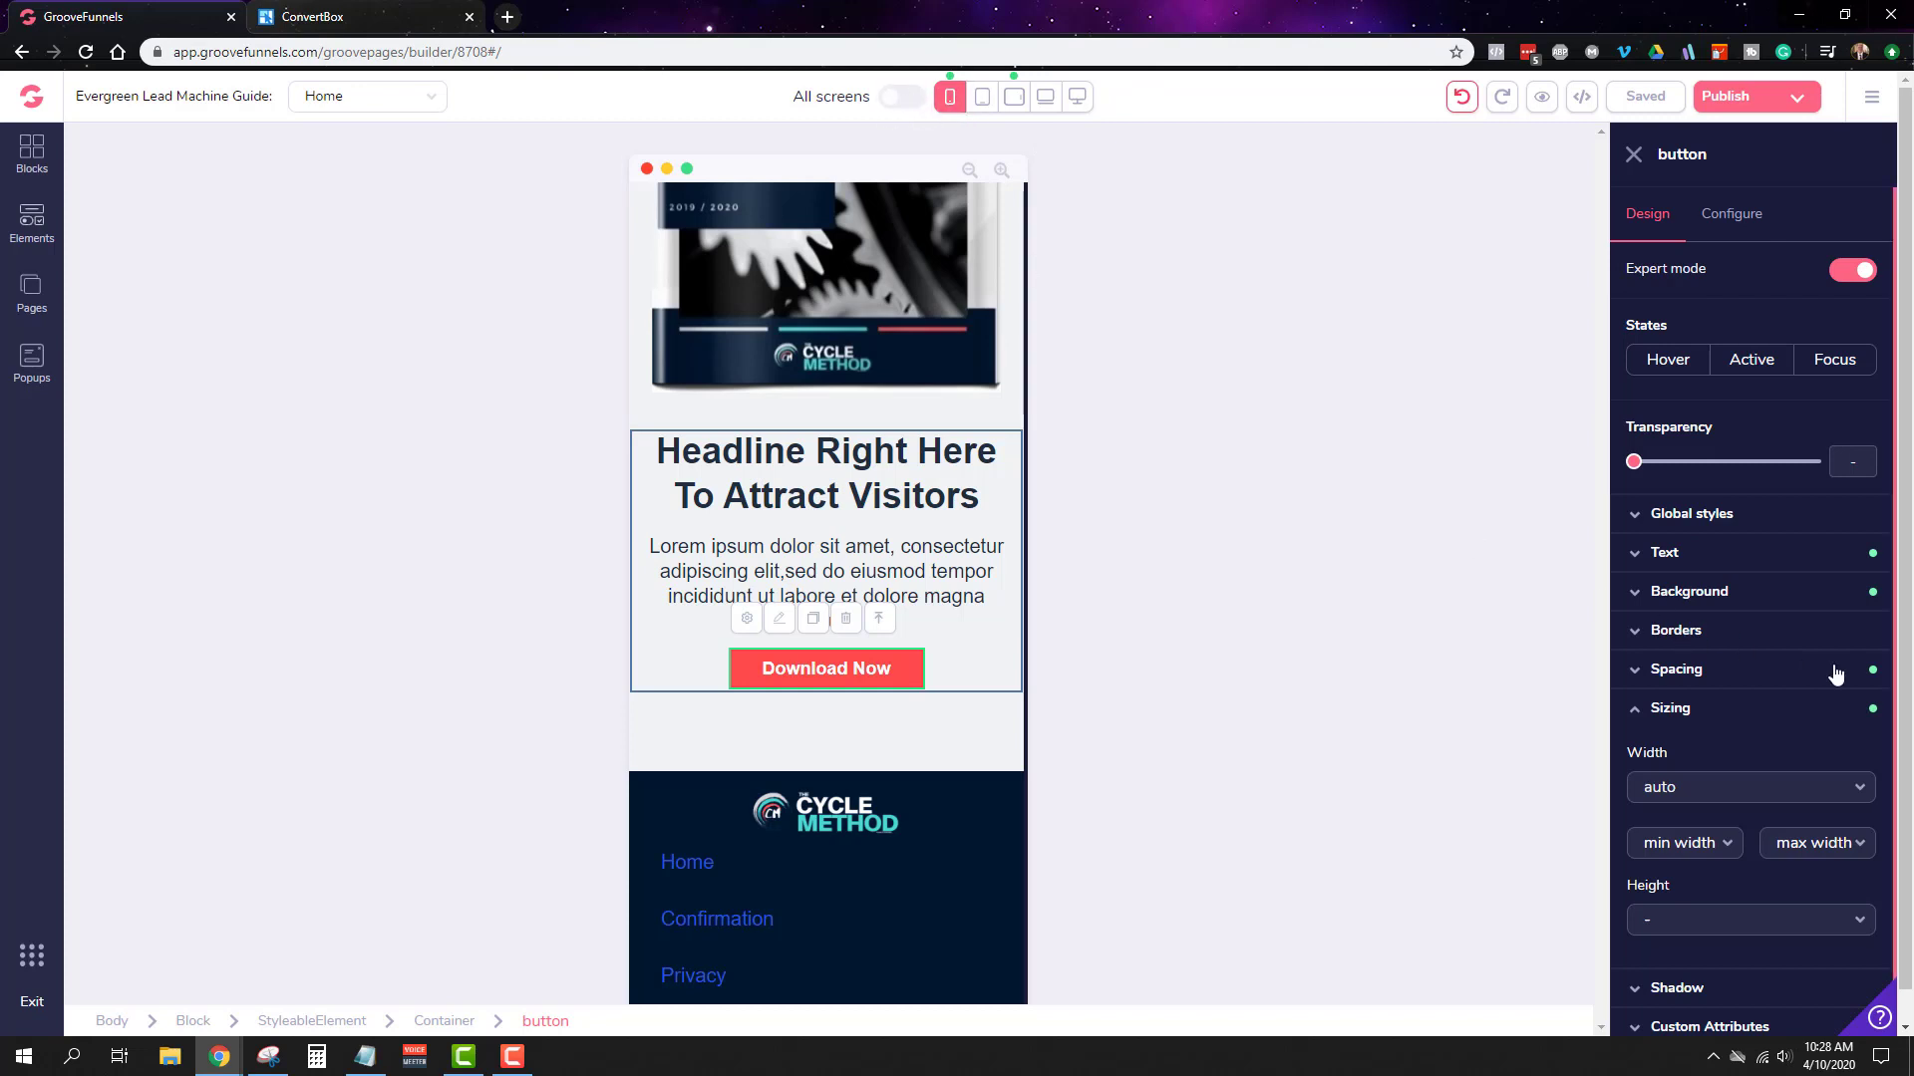
{"action": "scroll", "coordinate": [1836, 675], "scroll_direction": "down", "scroll_amount": 1}
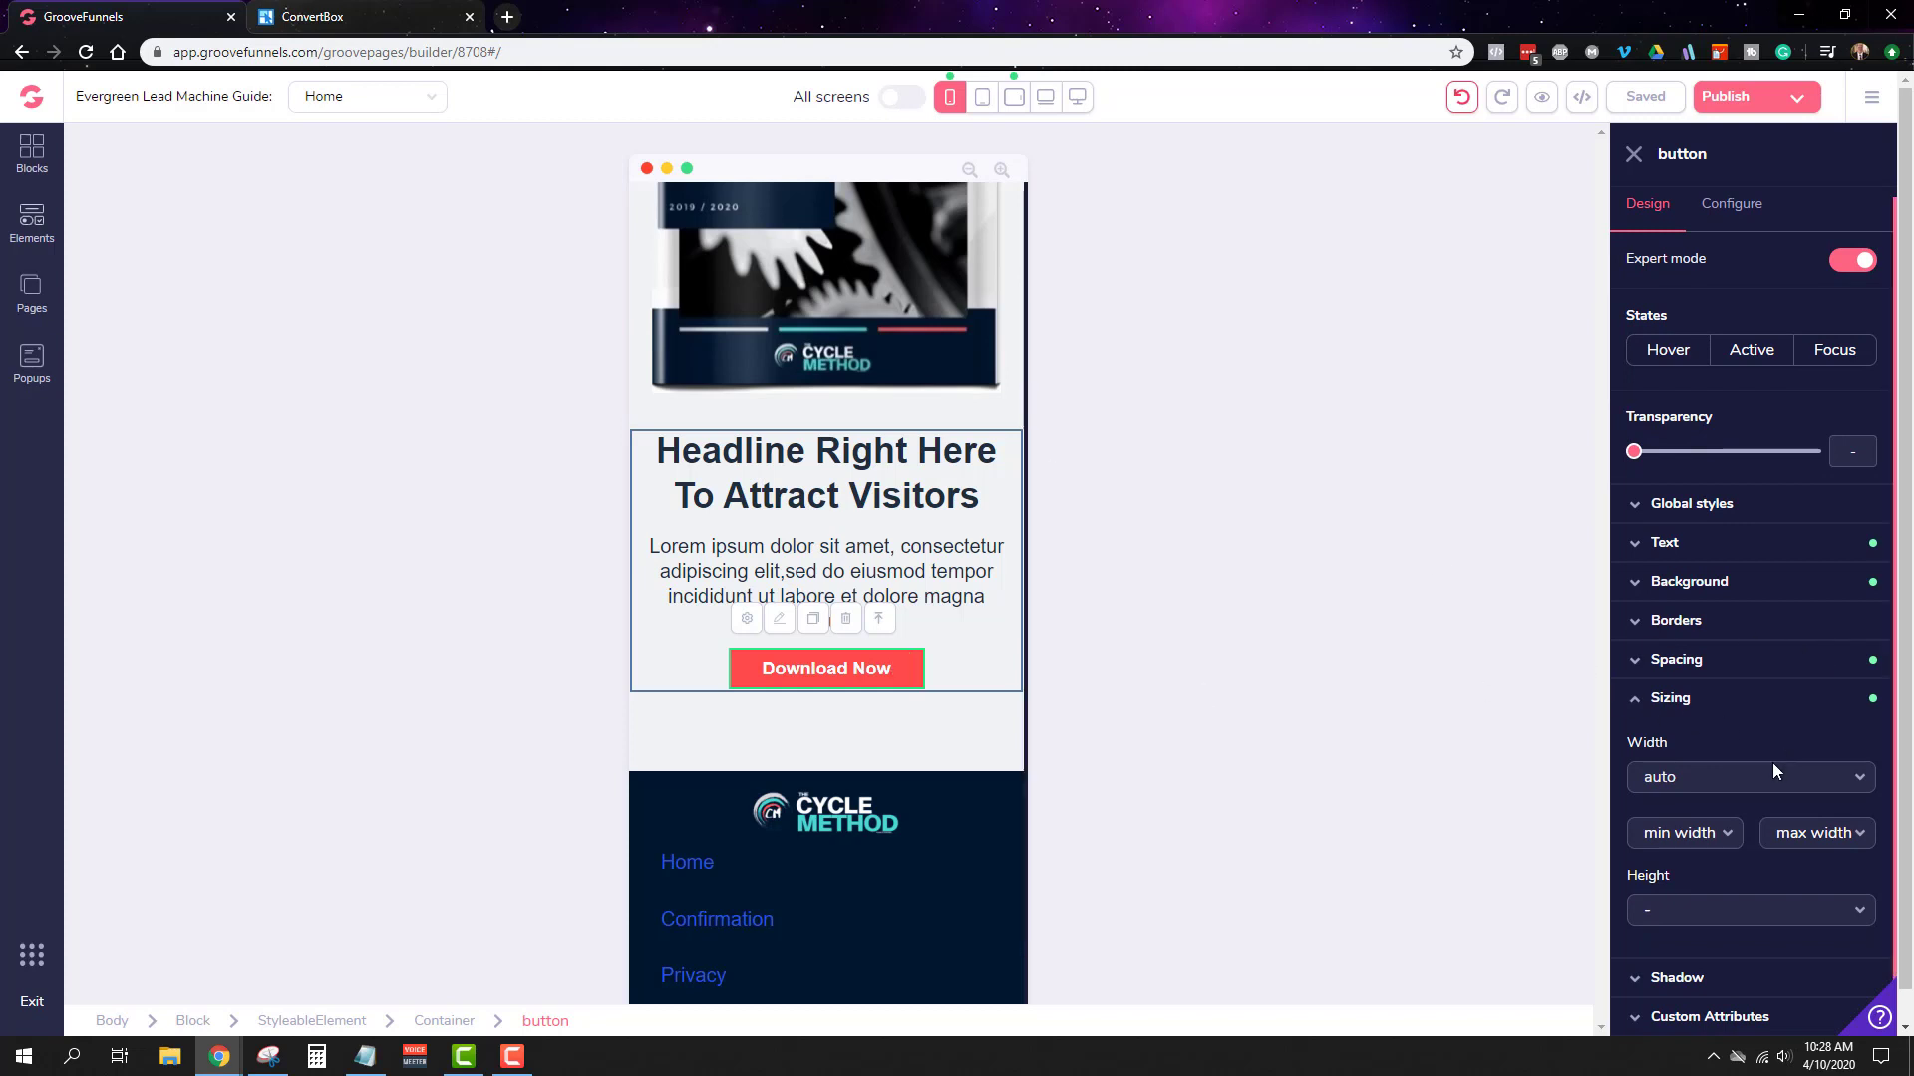
{"action": "left_click", "coordinate": [1816, 795]}
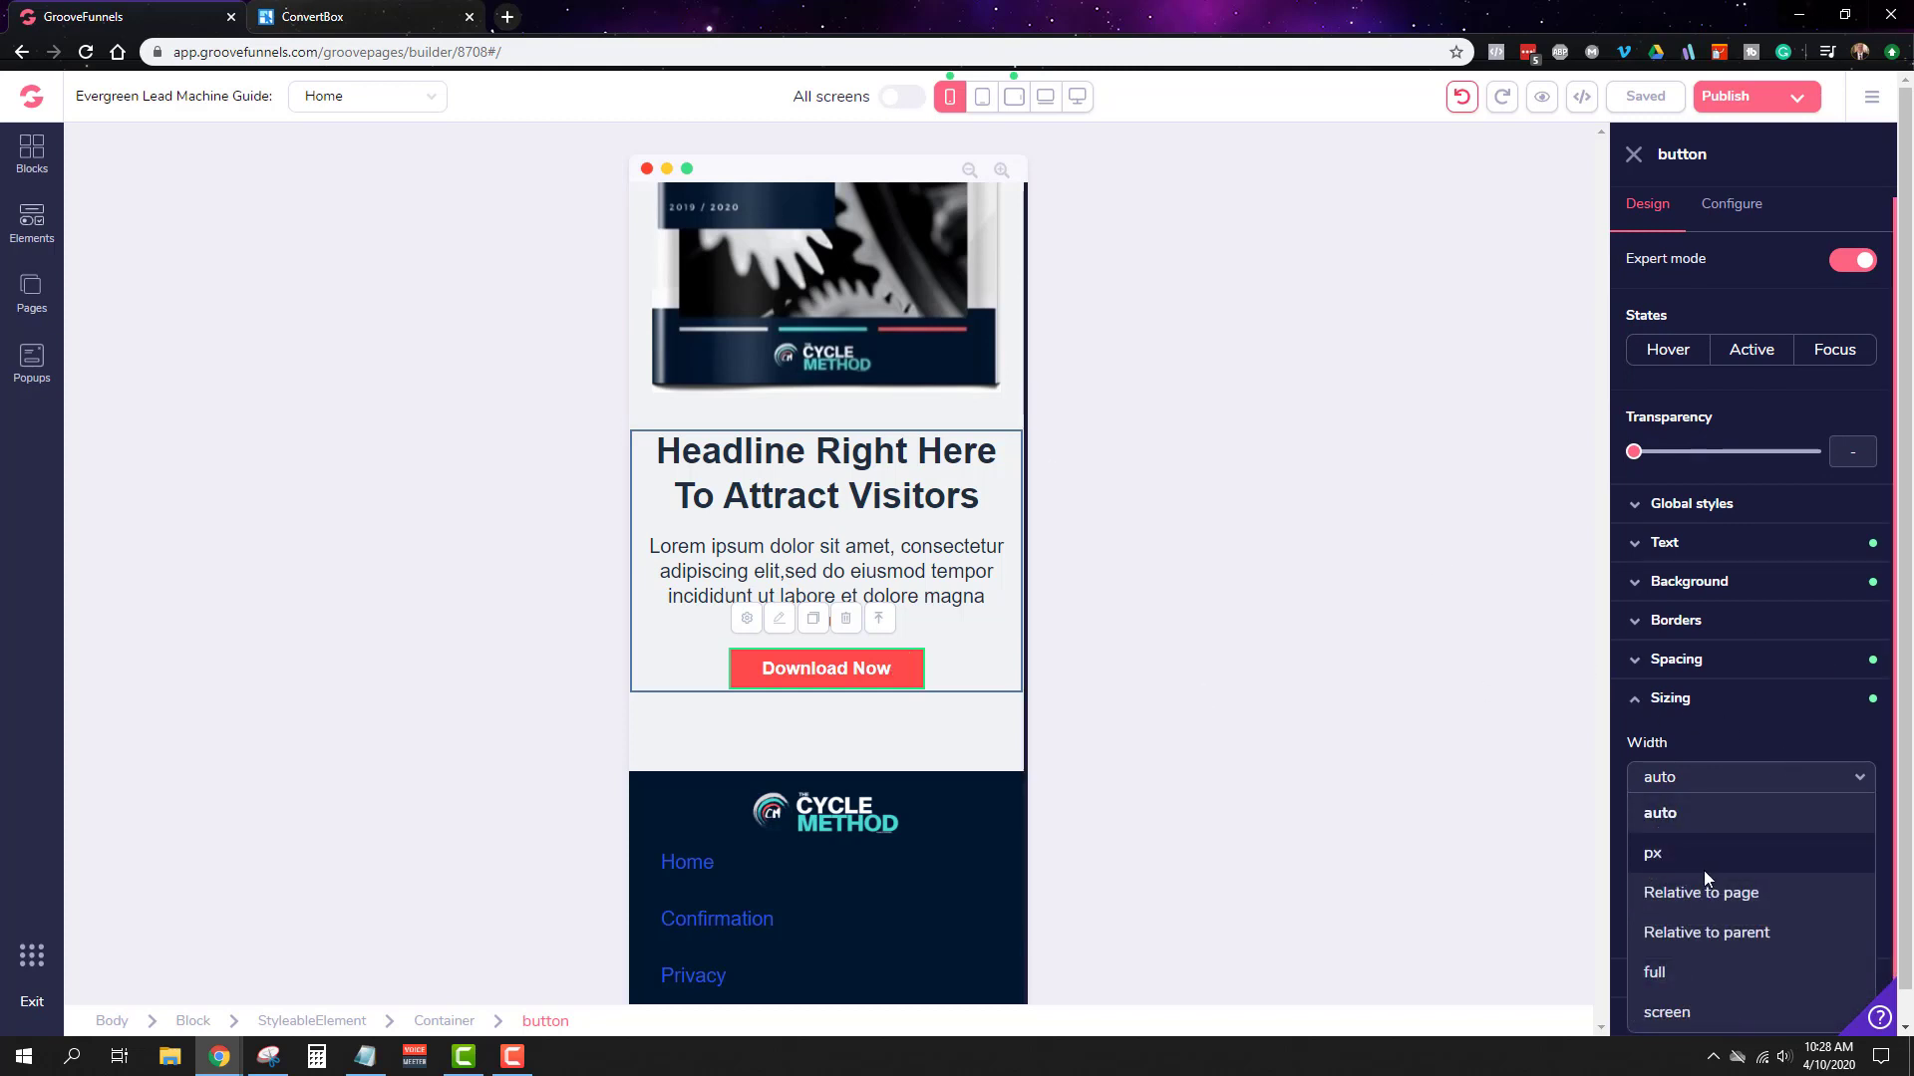
{"action": "left_click", "coordinate": [1691, 980]}
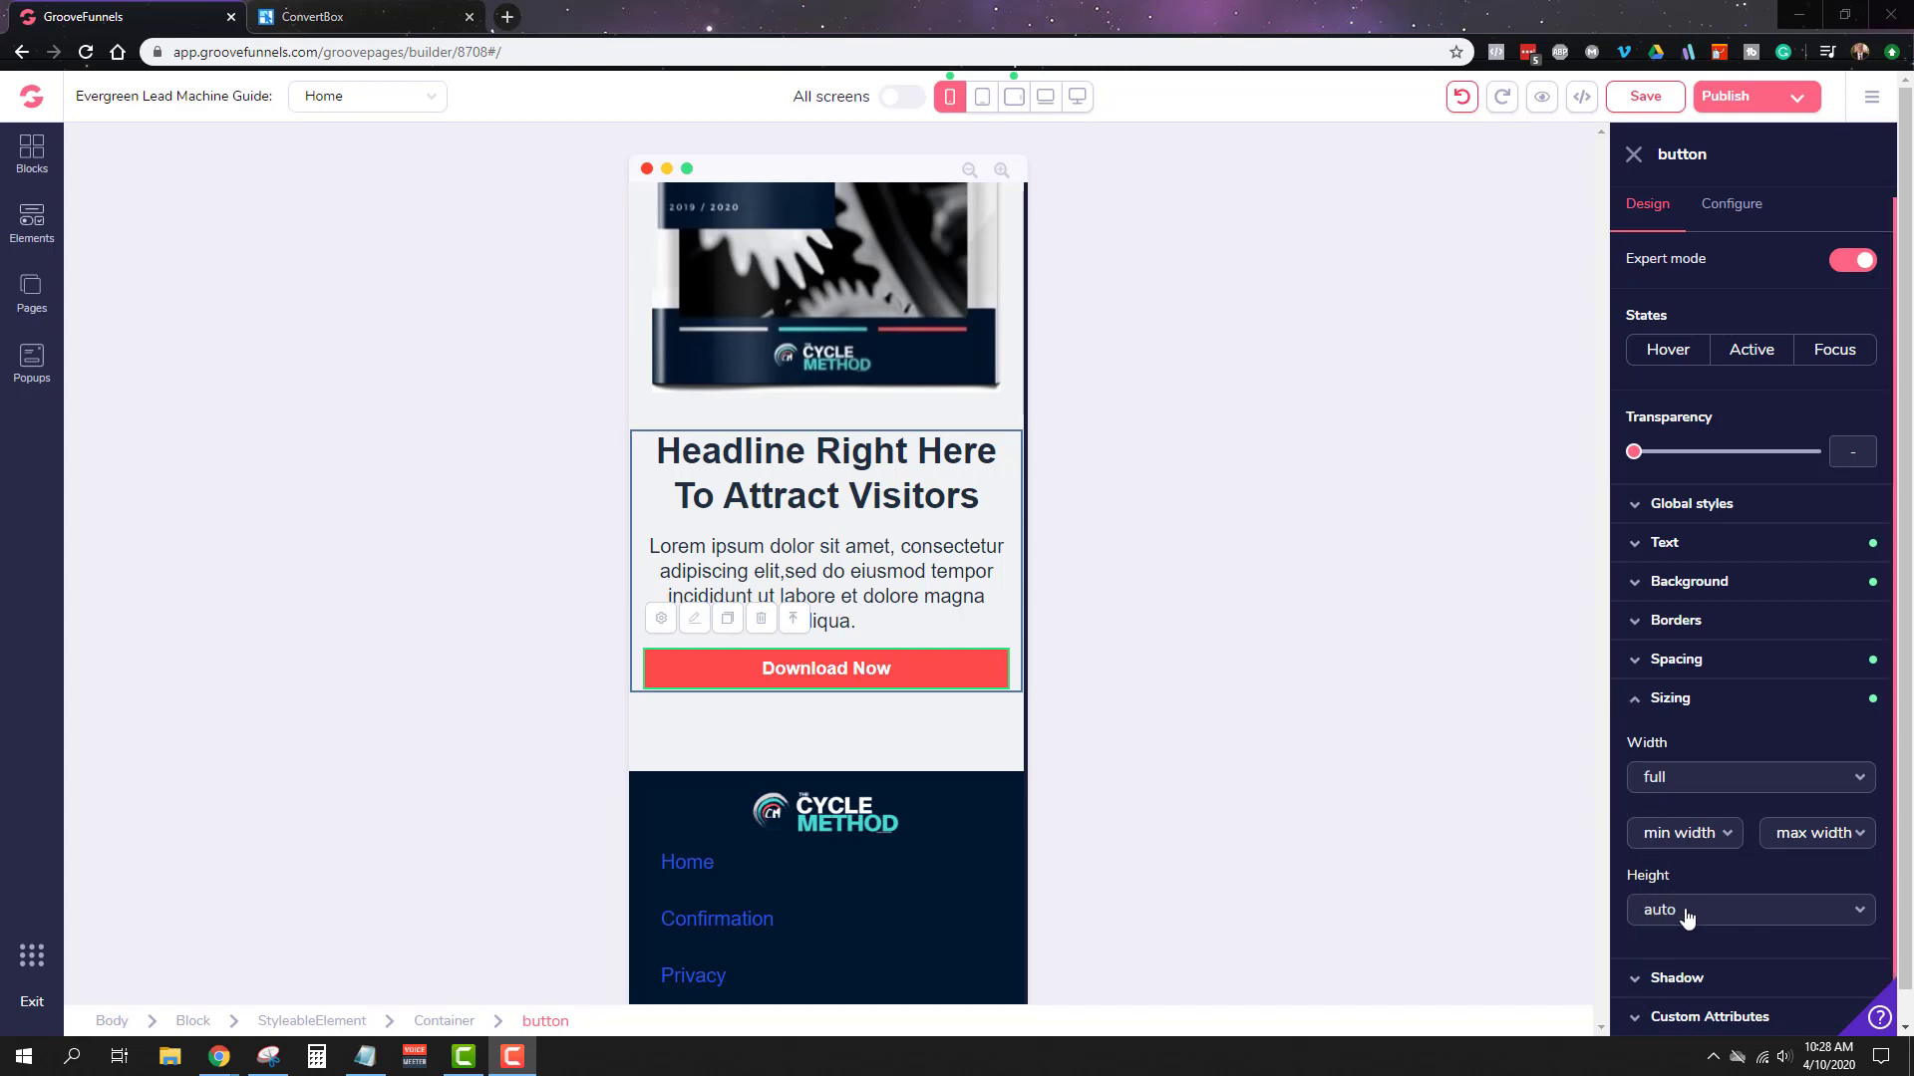
{"action": "left_click", "coordinate": [1681, 663]}
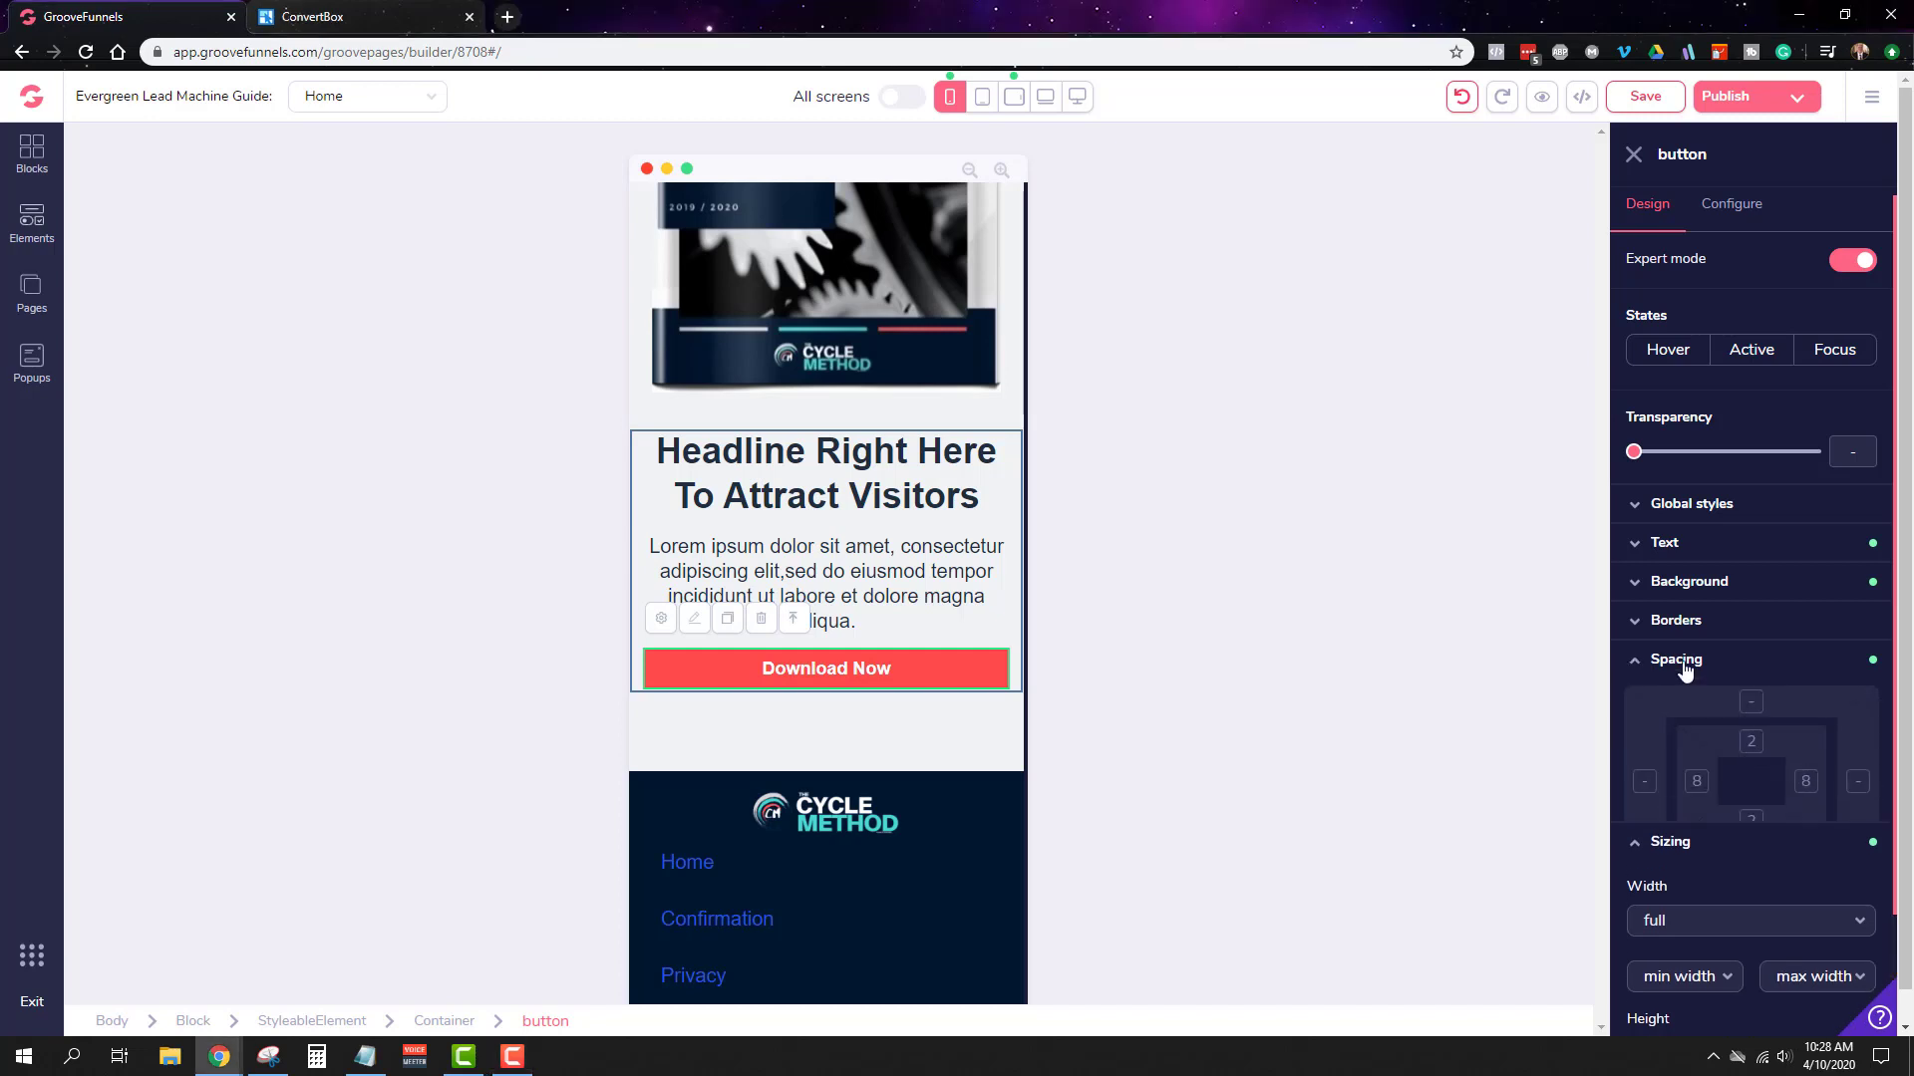
- Give the mobile Download Now button top and bottom padding 4 and 2xl text, then save
{"action": "left_click", "coordinate": [1753, 743]}
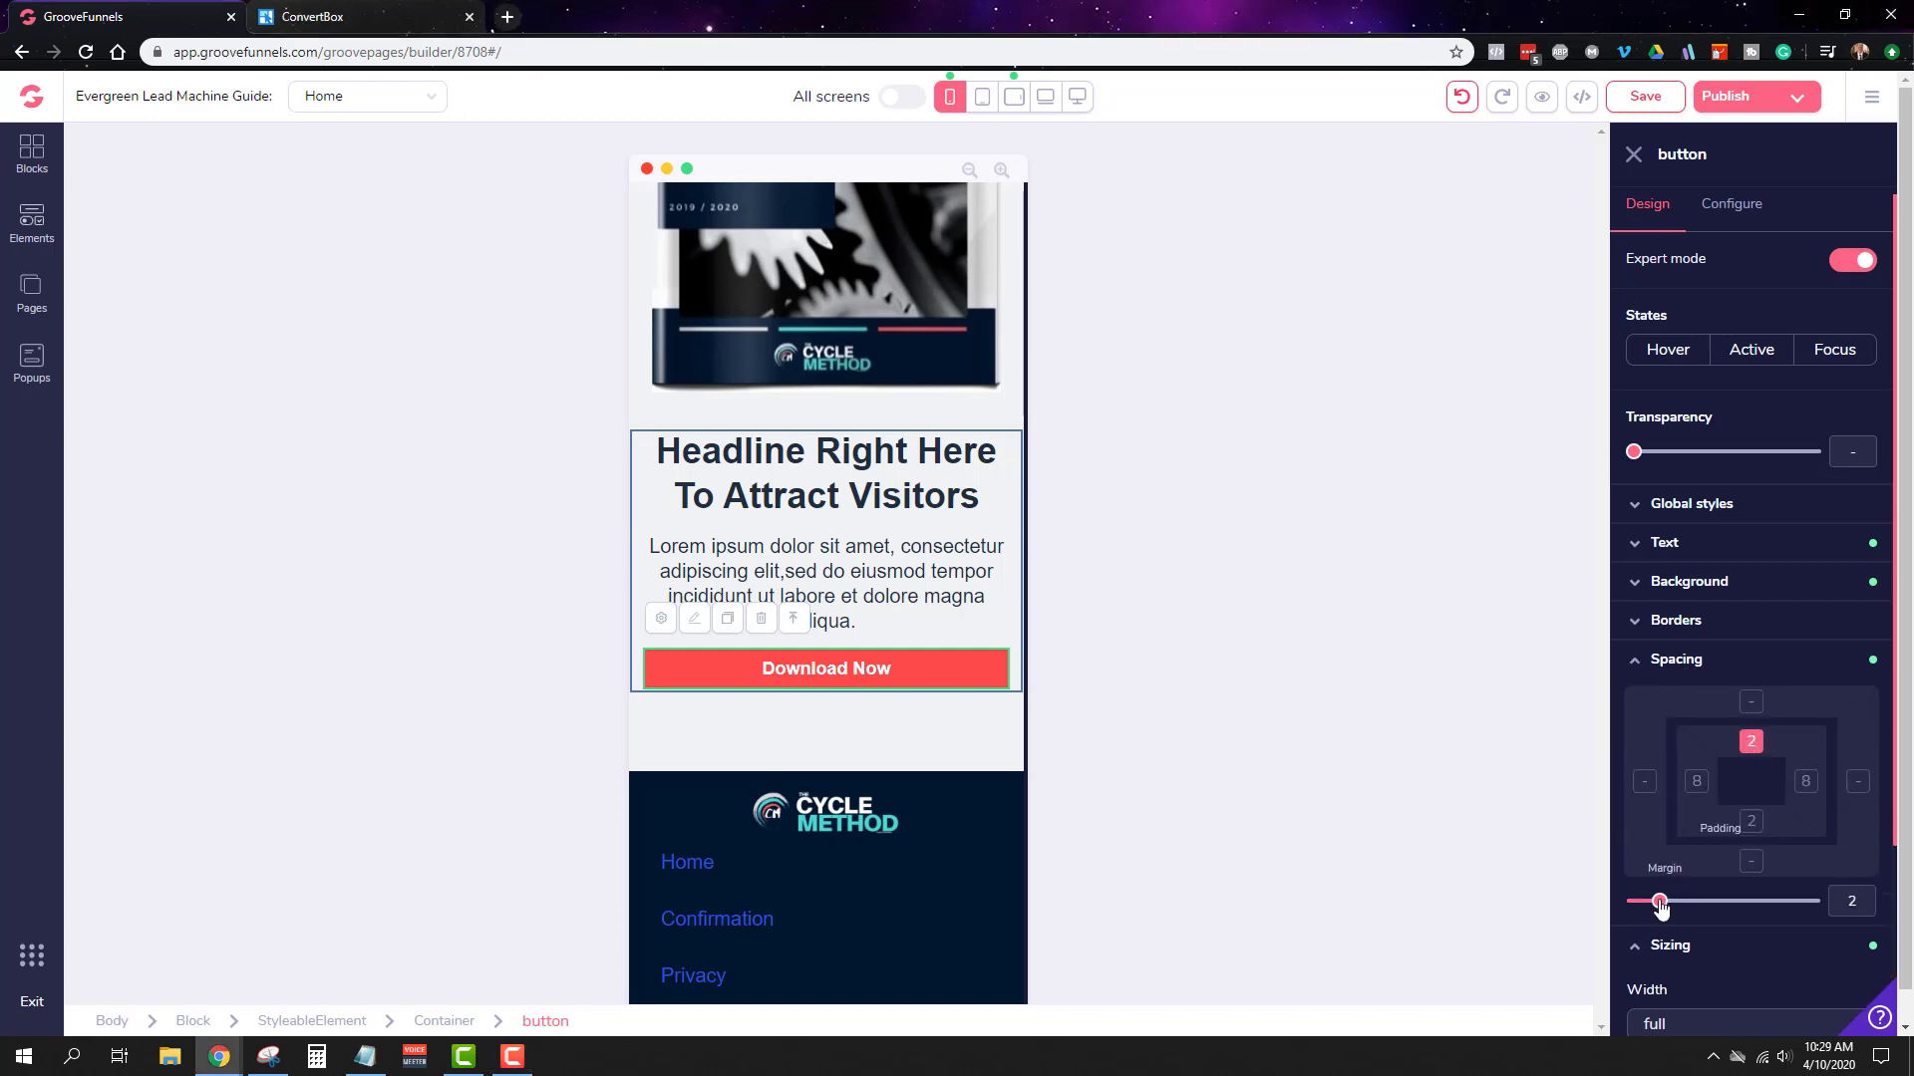
{"action": "left_click_drag", "start_coordinate": [1660, 902], "coordinate": [1678, 903]}
{"action": "left_click", "coordinate": [1752, 822]}
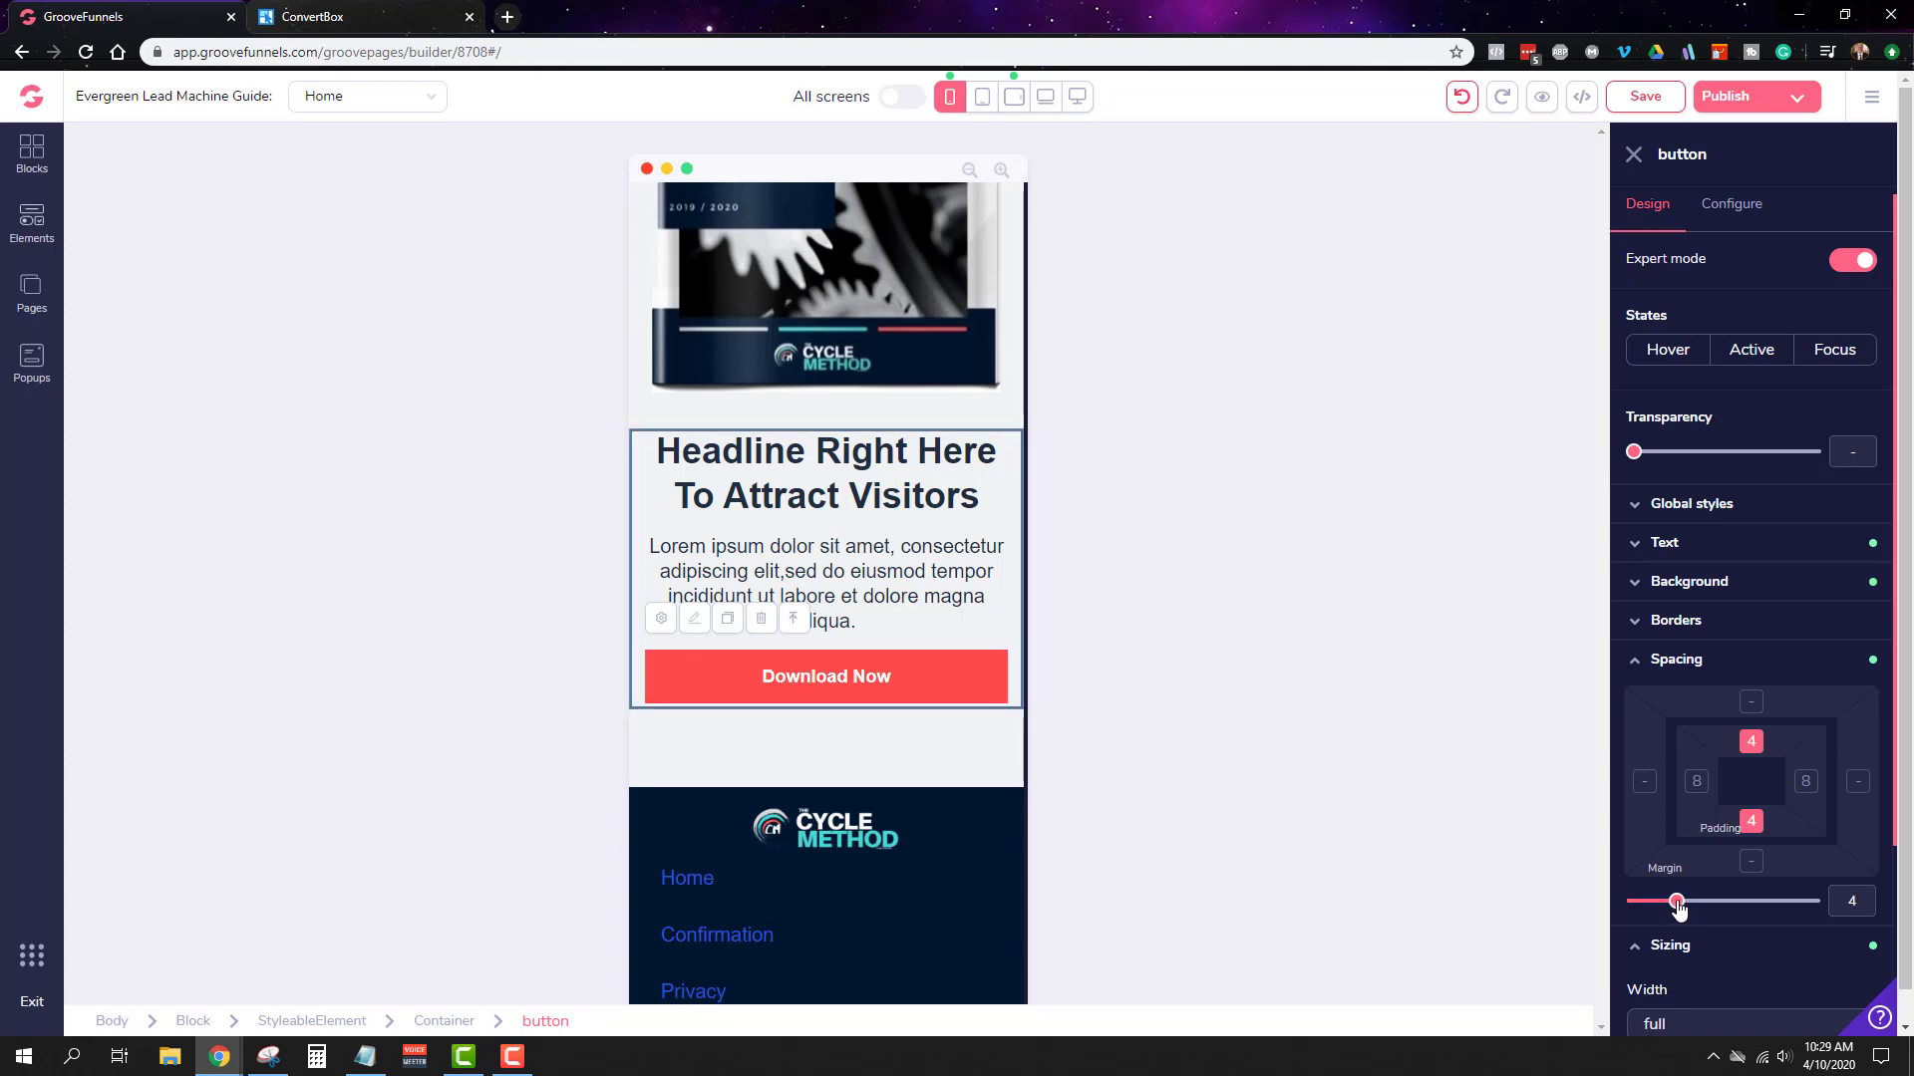
{"action": "left_click", "coordinate": [1659, 543]}
{"action": "left_click_drag", "start_coordinate": [1693, 654], "coordinate": [1723, 654]}
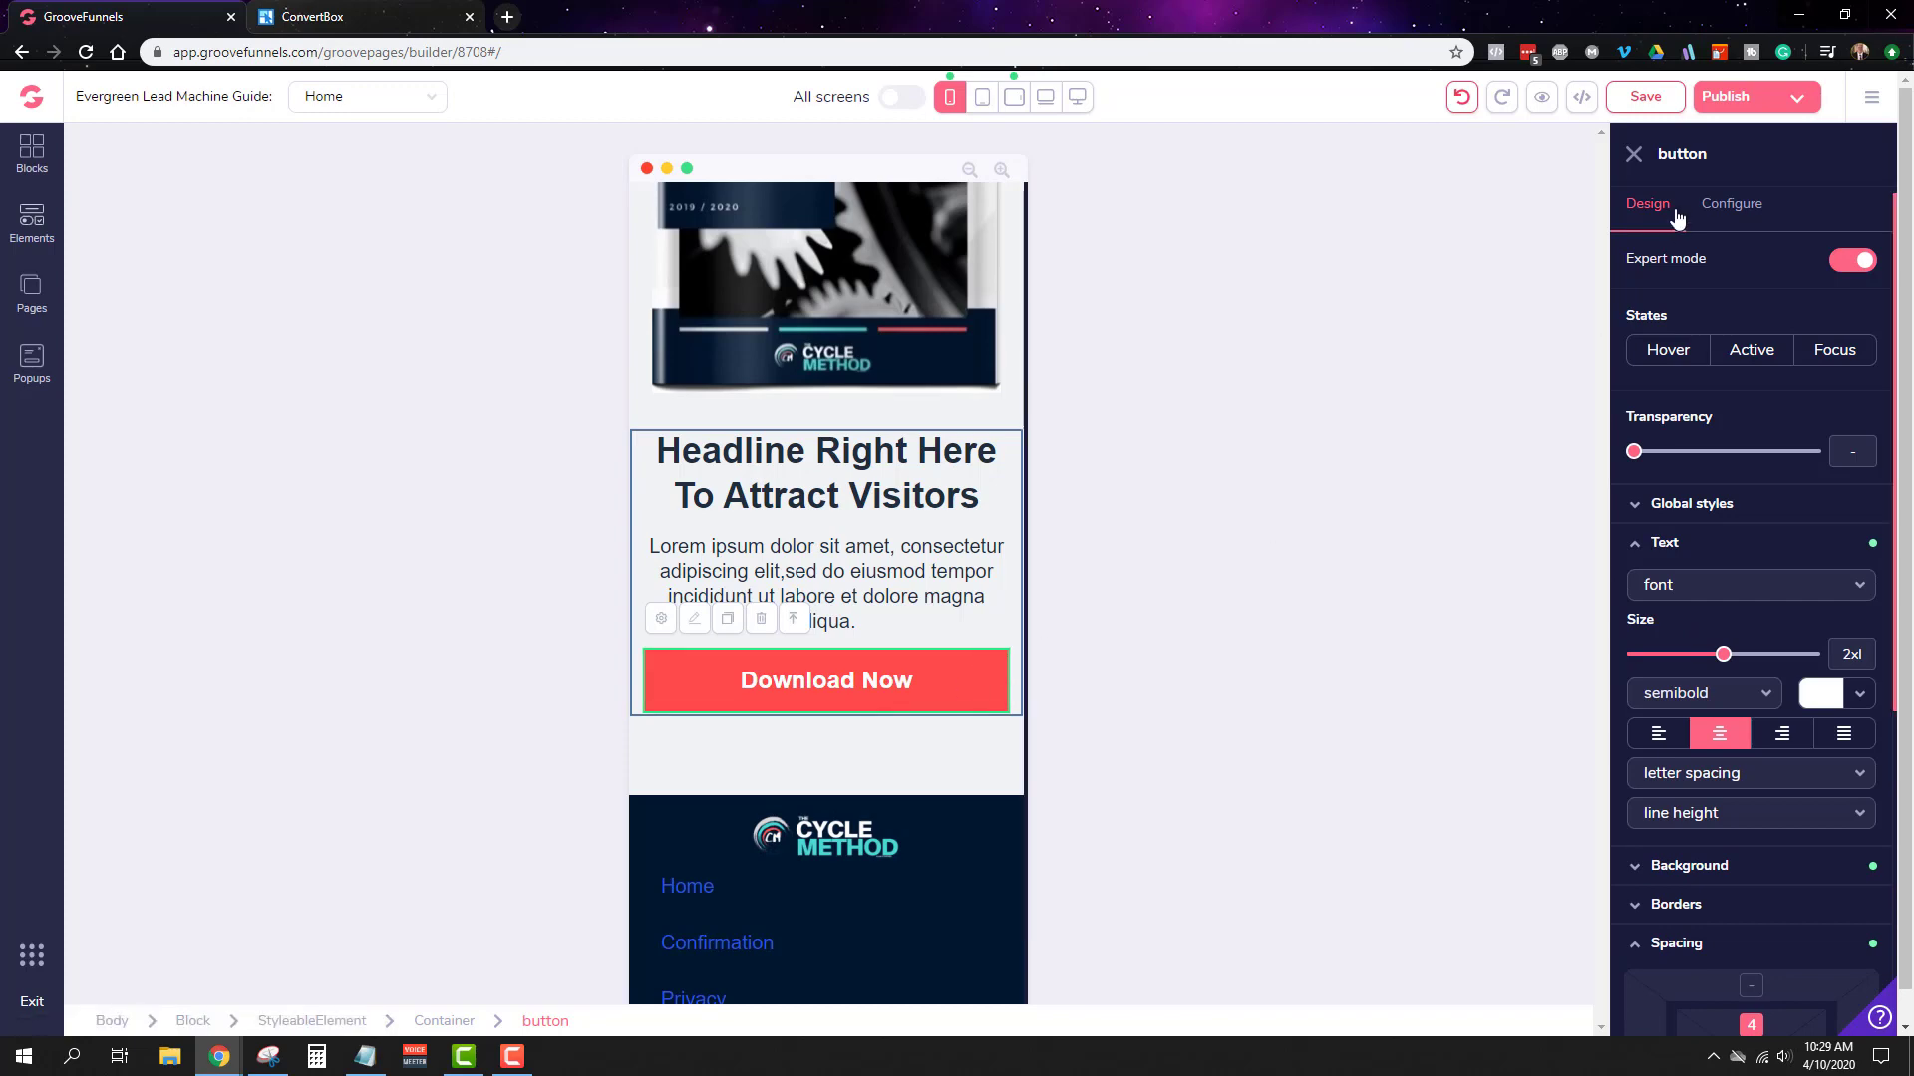
{"action": "left_click", "coordinate": [1644, 95]}
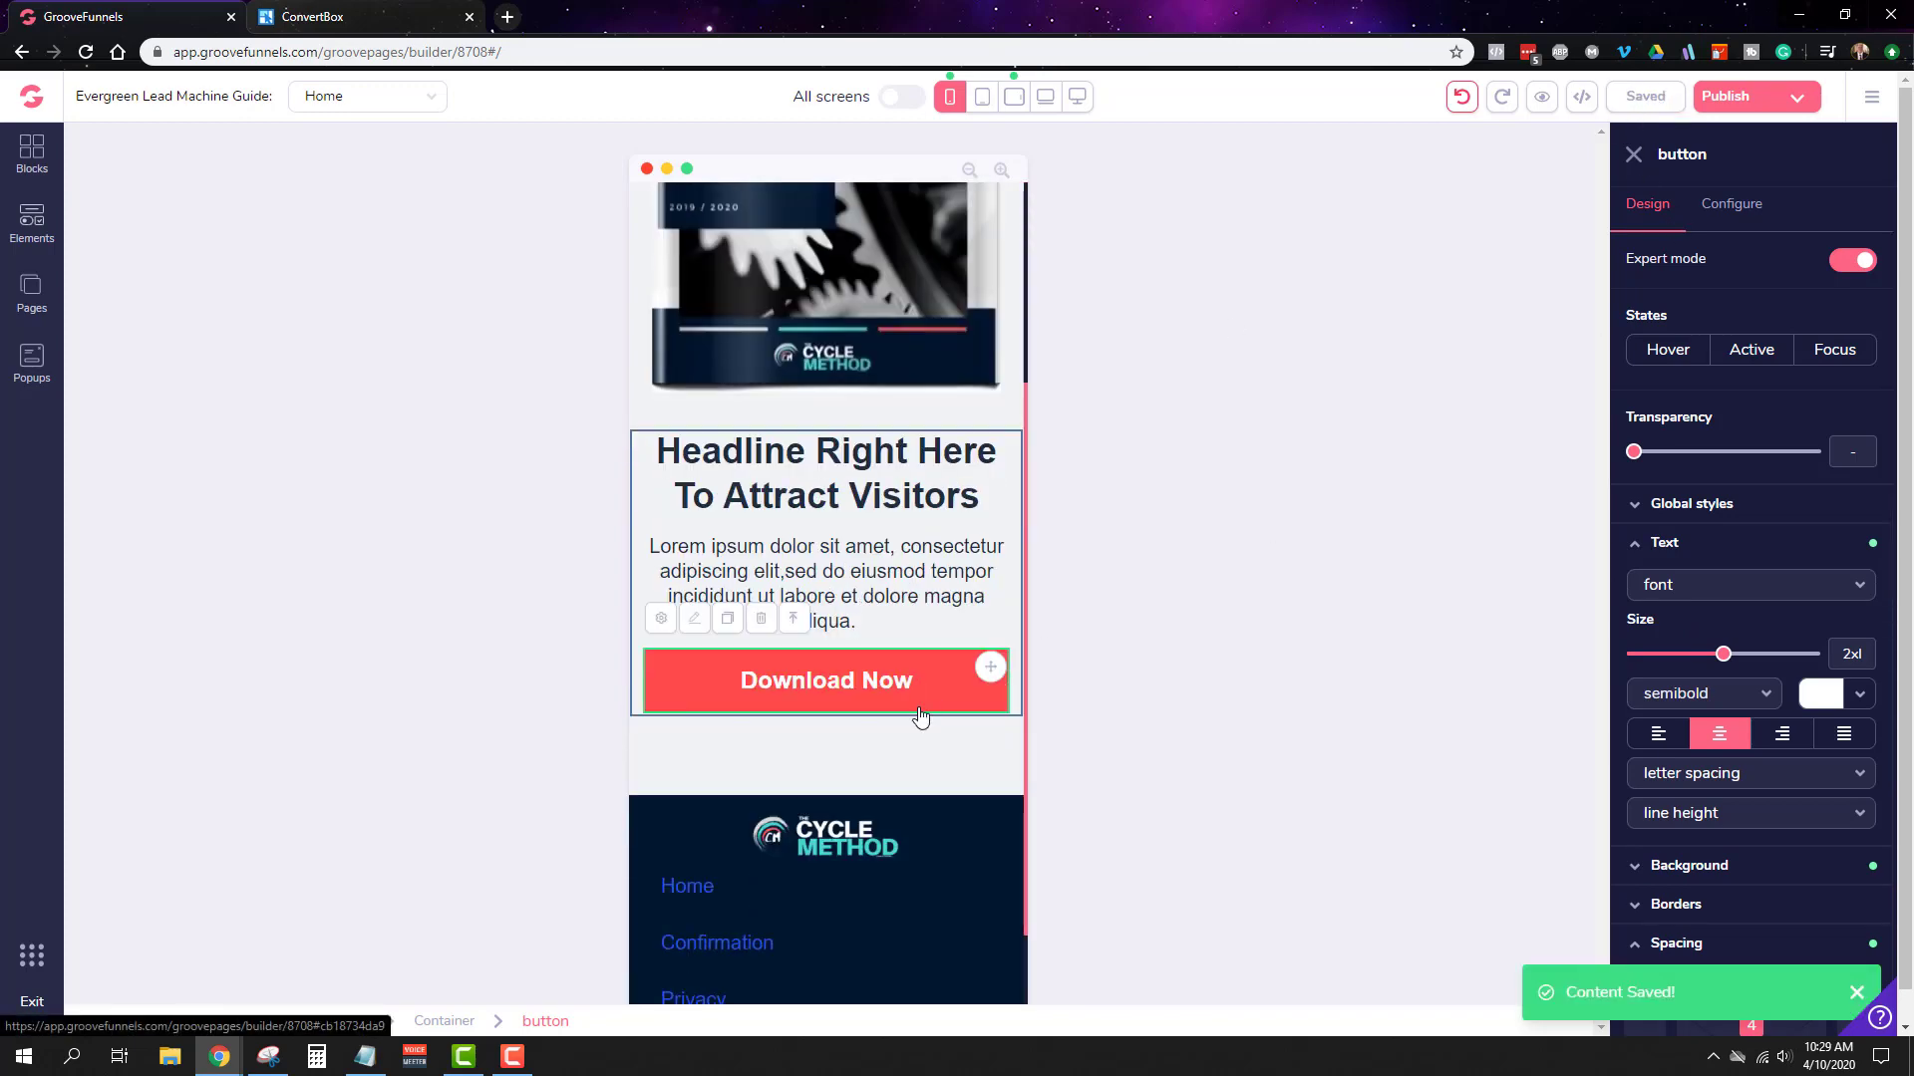
- Publish the Home page to GroovePages hosting, then view its desktop layout and select the hero container
{"action": "left_click", "coordinate": [1754, 97]}
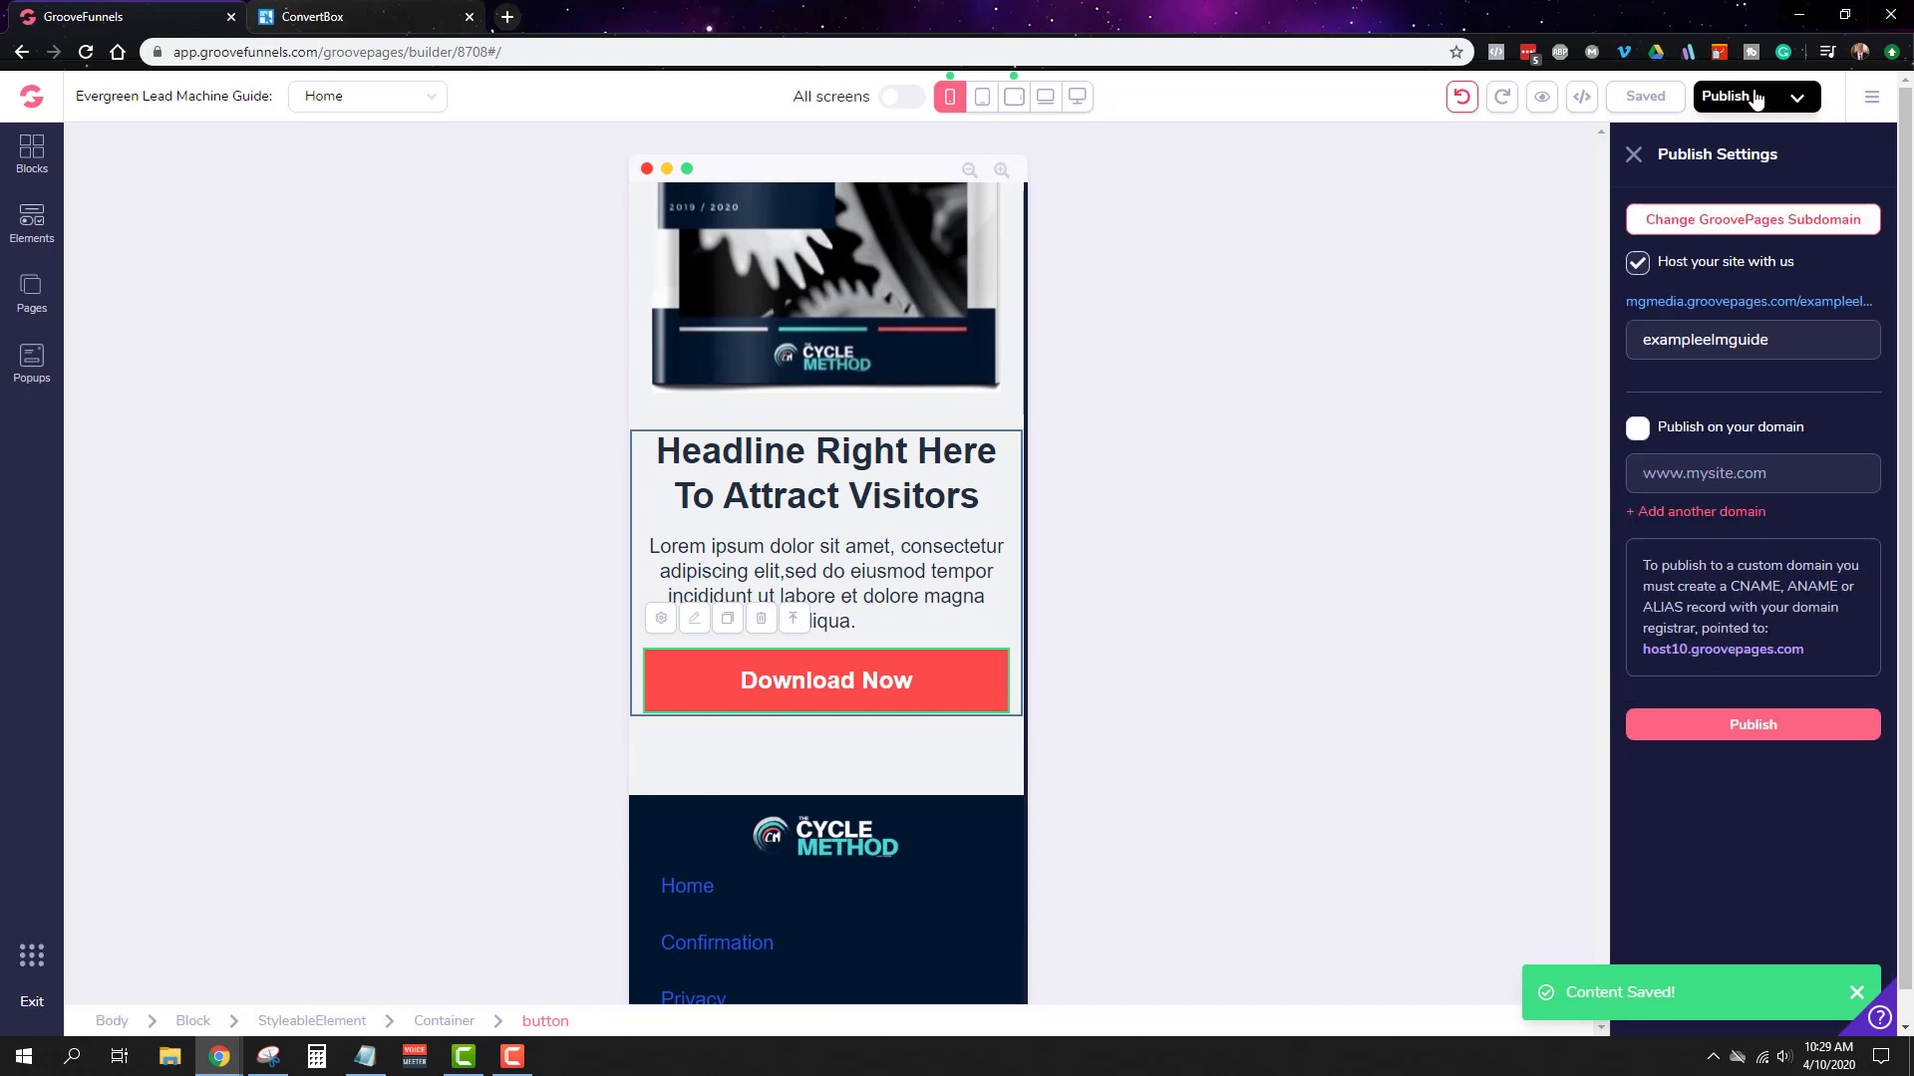
{"action": "left_click", "coordinate": [1753, 727]}
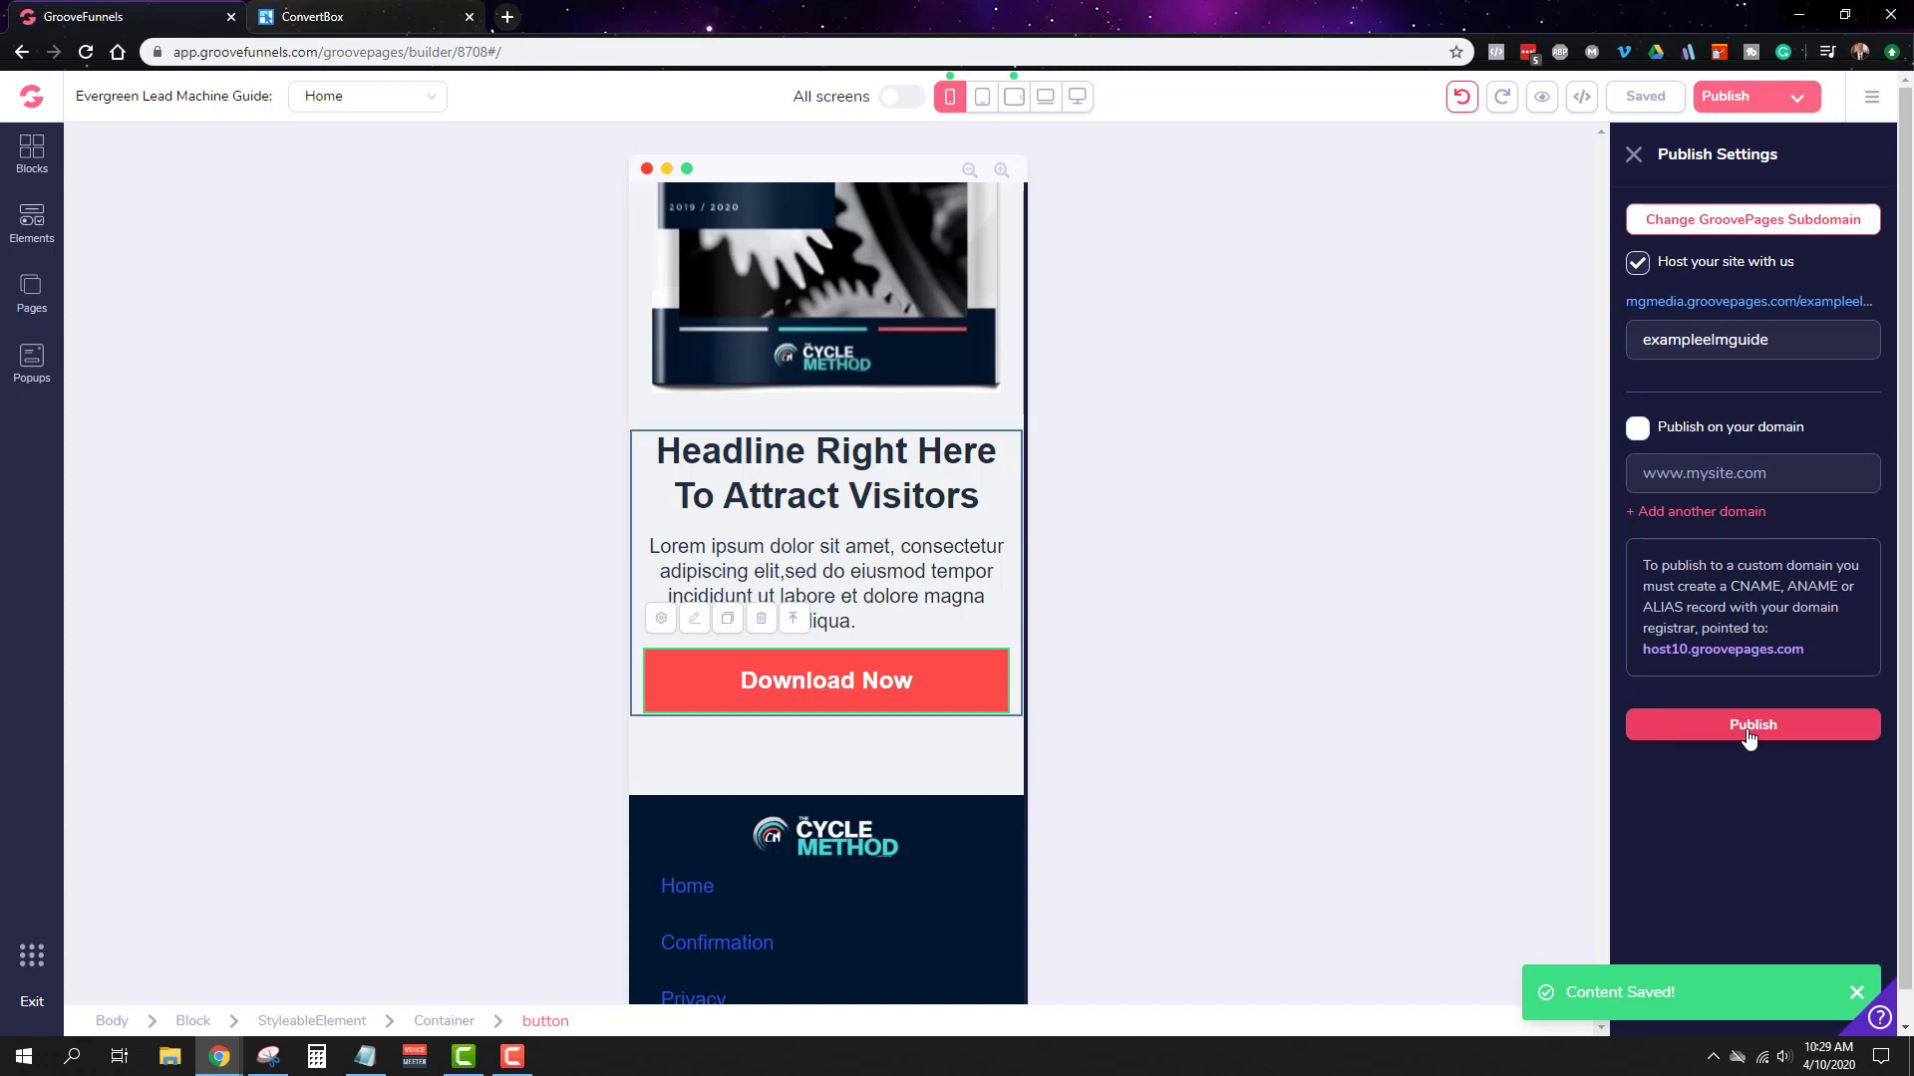
{"action": "left_click", "coordinate": [1079, 99]}
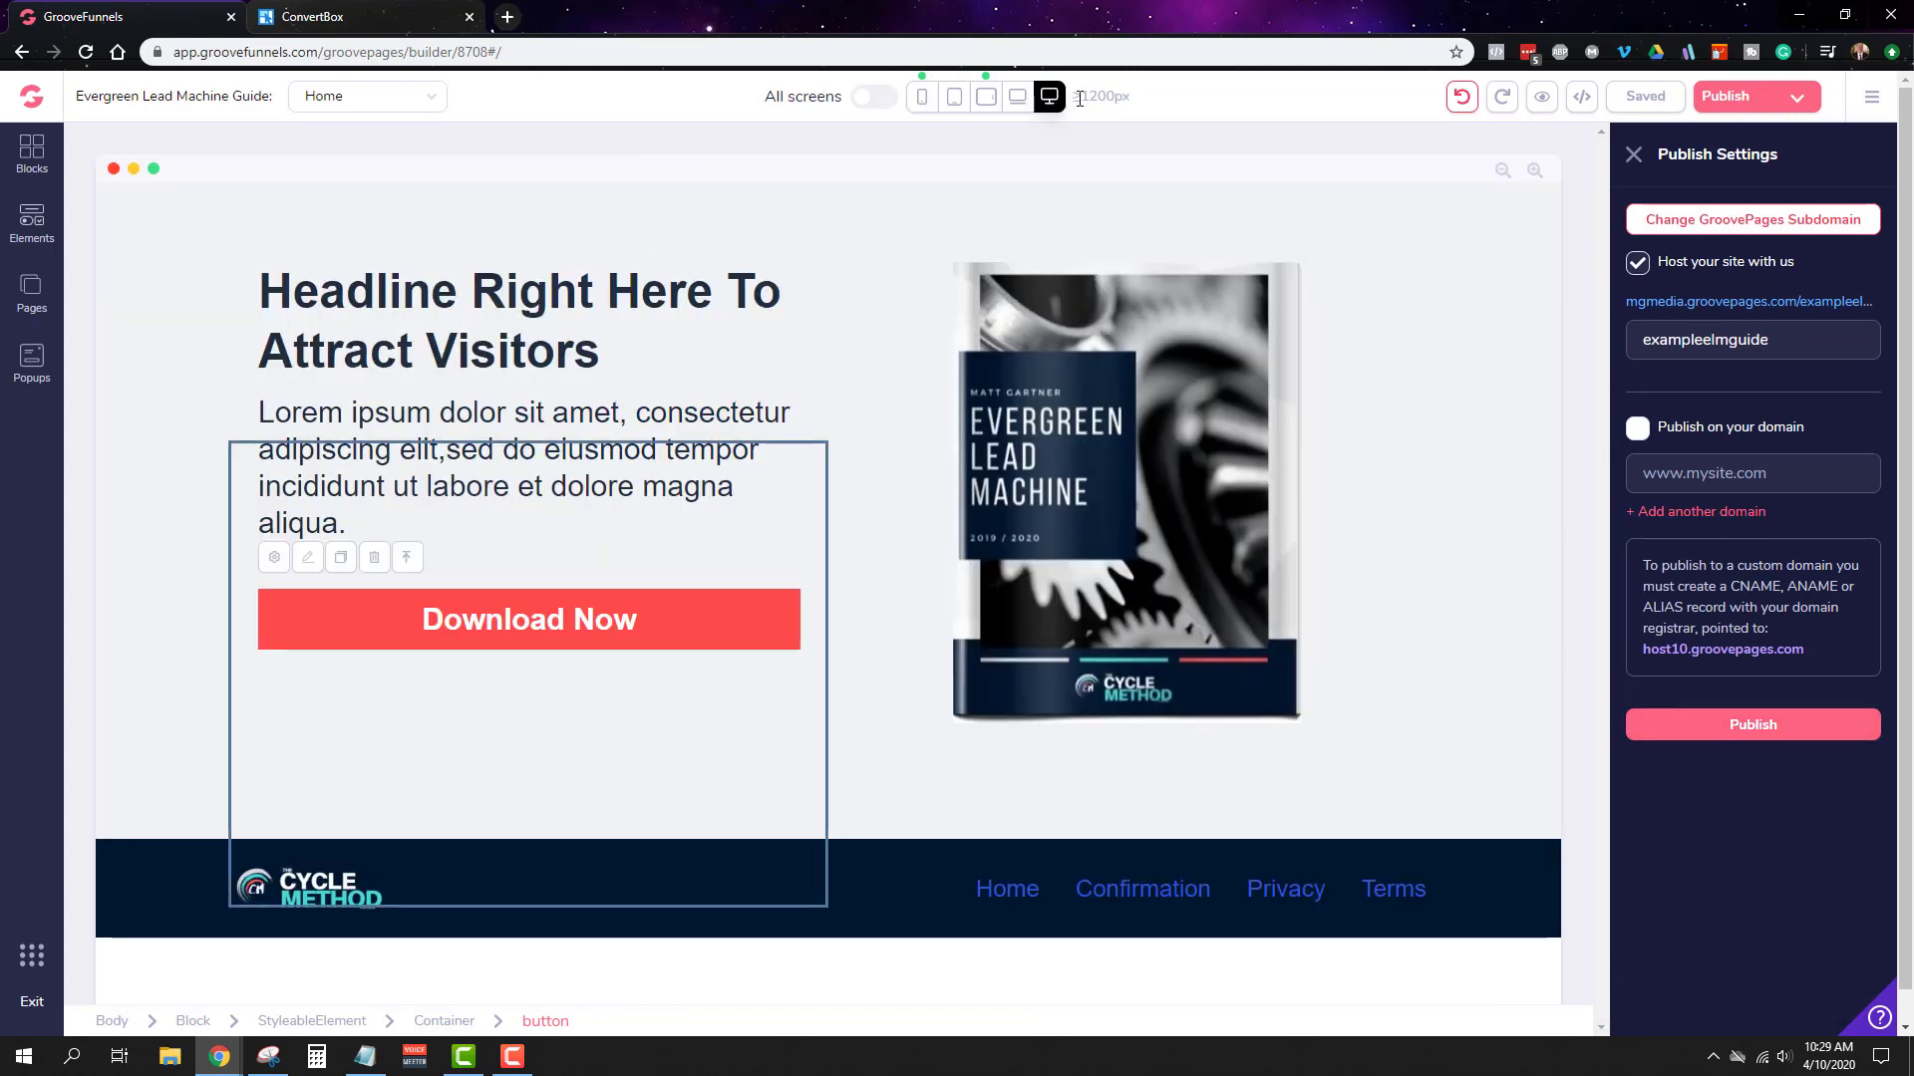
{"action": "left_click", "coordinate": [1398, 440]}
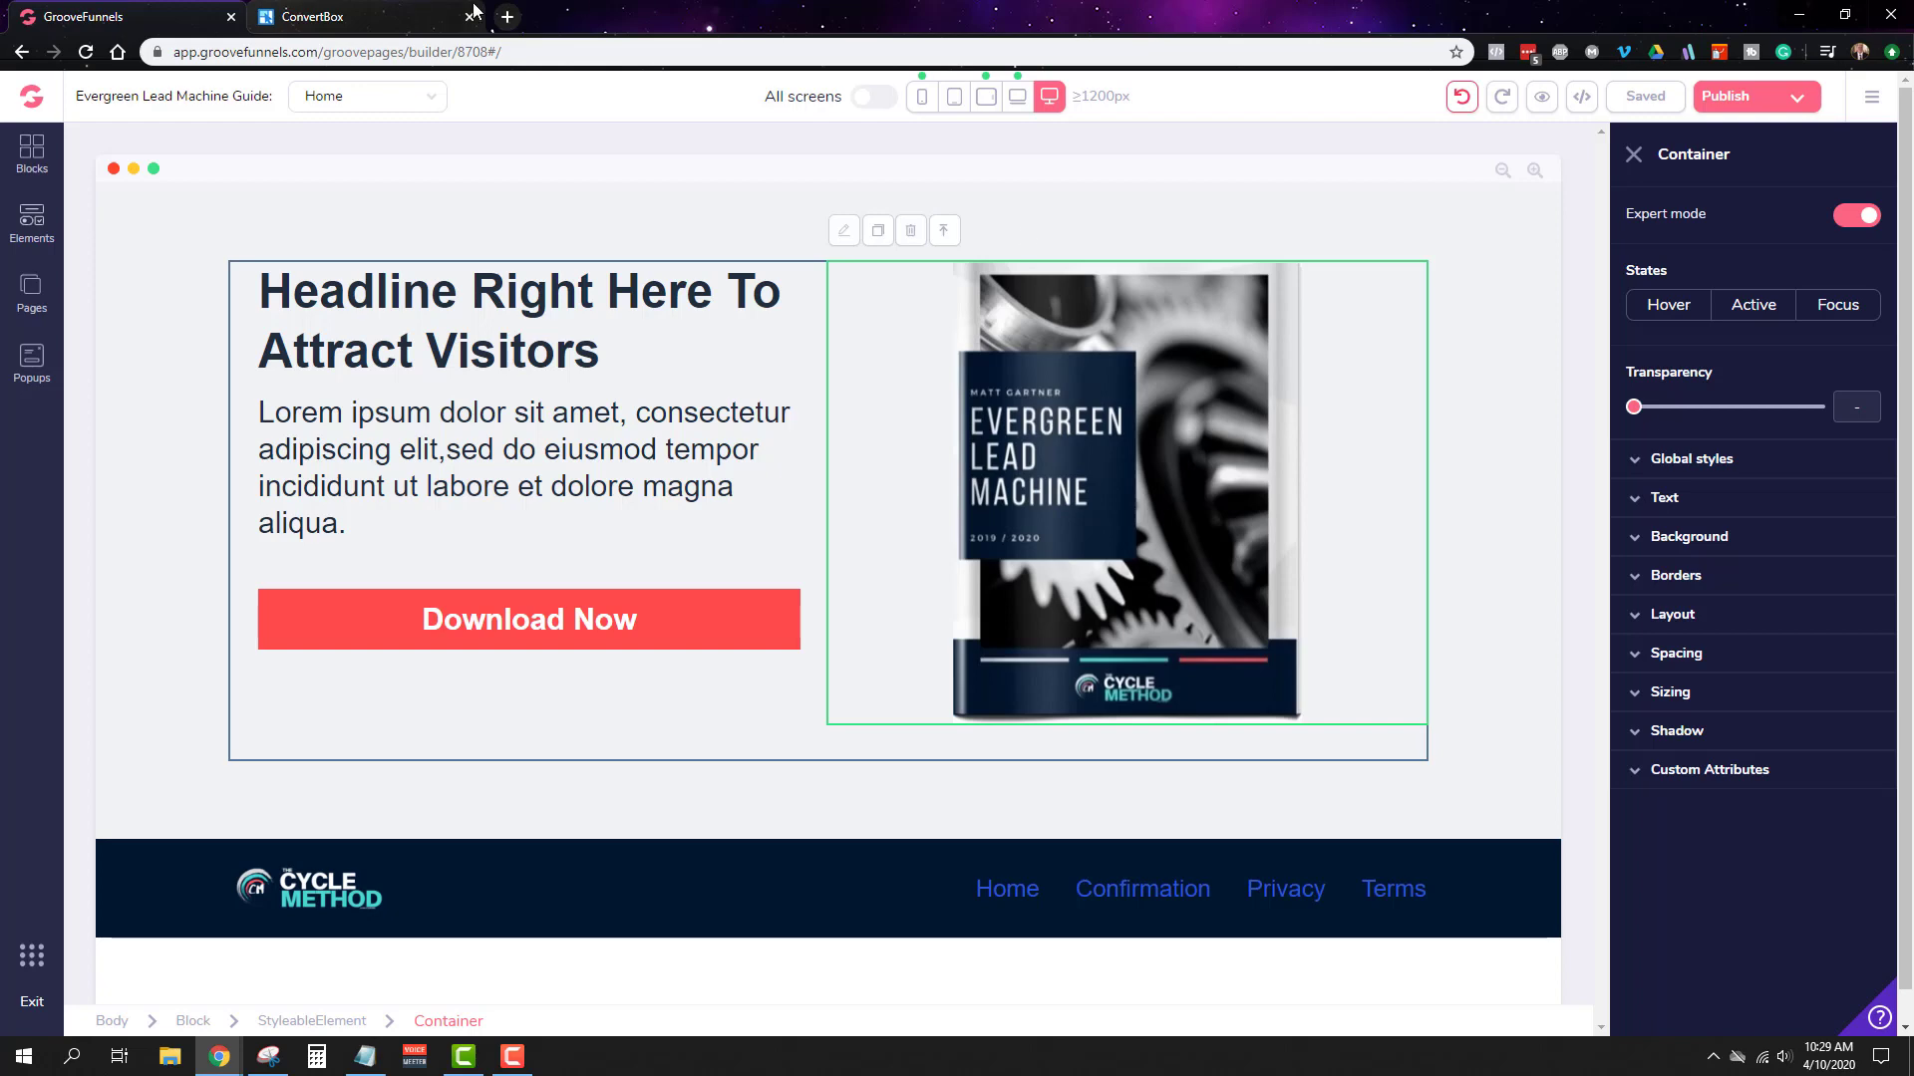
- Open a Home page preview in its own tab and select its preview URL
{"action": "left_click", "coordinate": [427, 18]}
{"action": "left_click", "coordinate": [182, 9]}
{"action": "left_click", "coordinate": [1541, 97]}
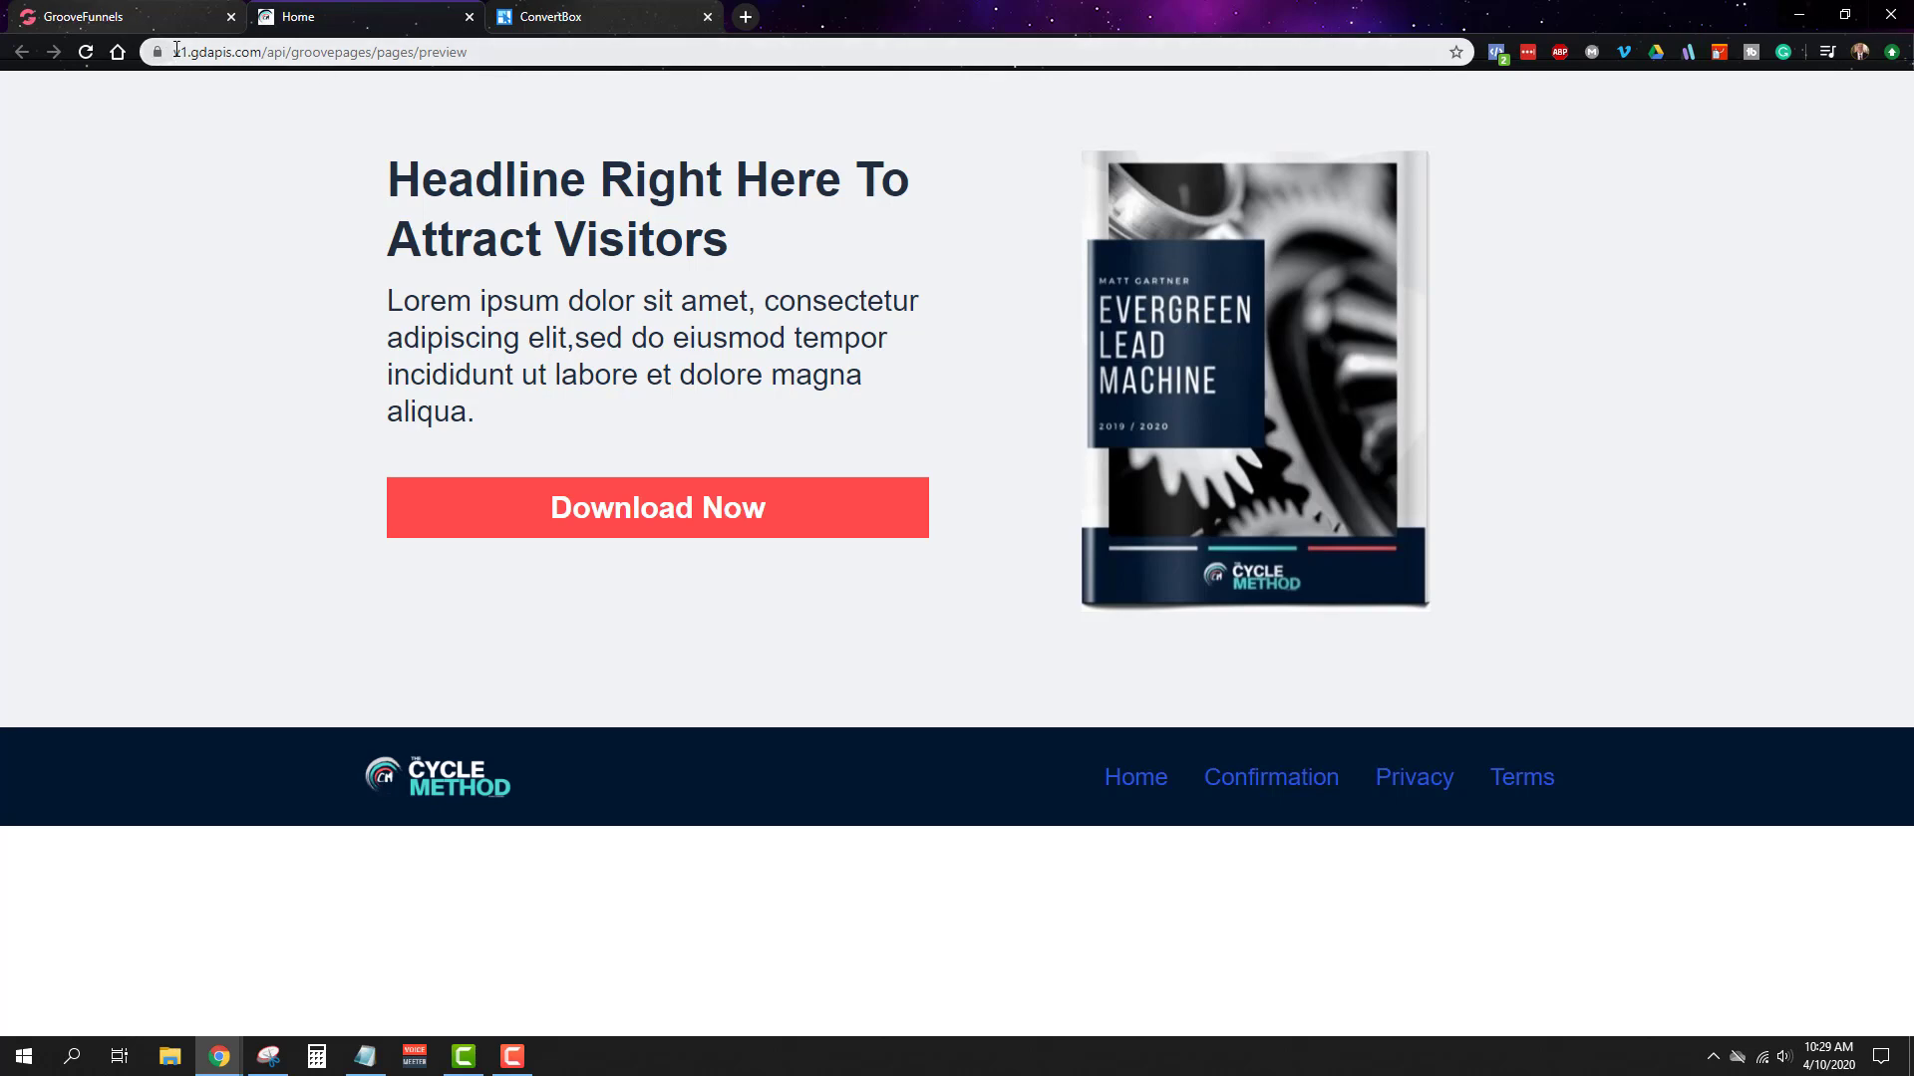
{"action": "left_click", "coordinate": [225, 55]}
{"action": "left_click_drag", "start_coordinate": [225, 55], "coordinate": [466, 52]}
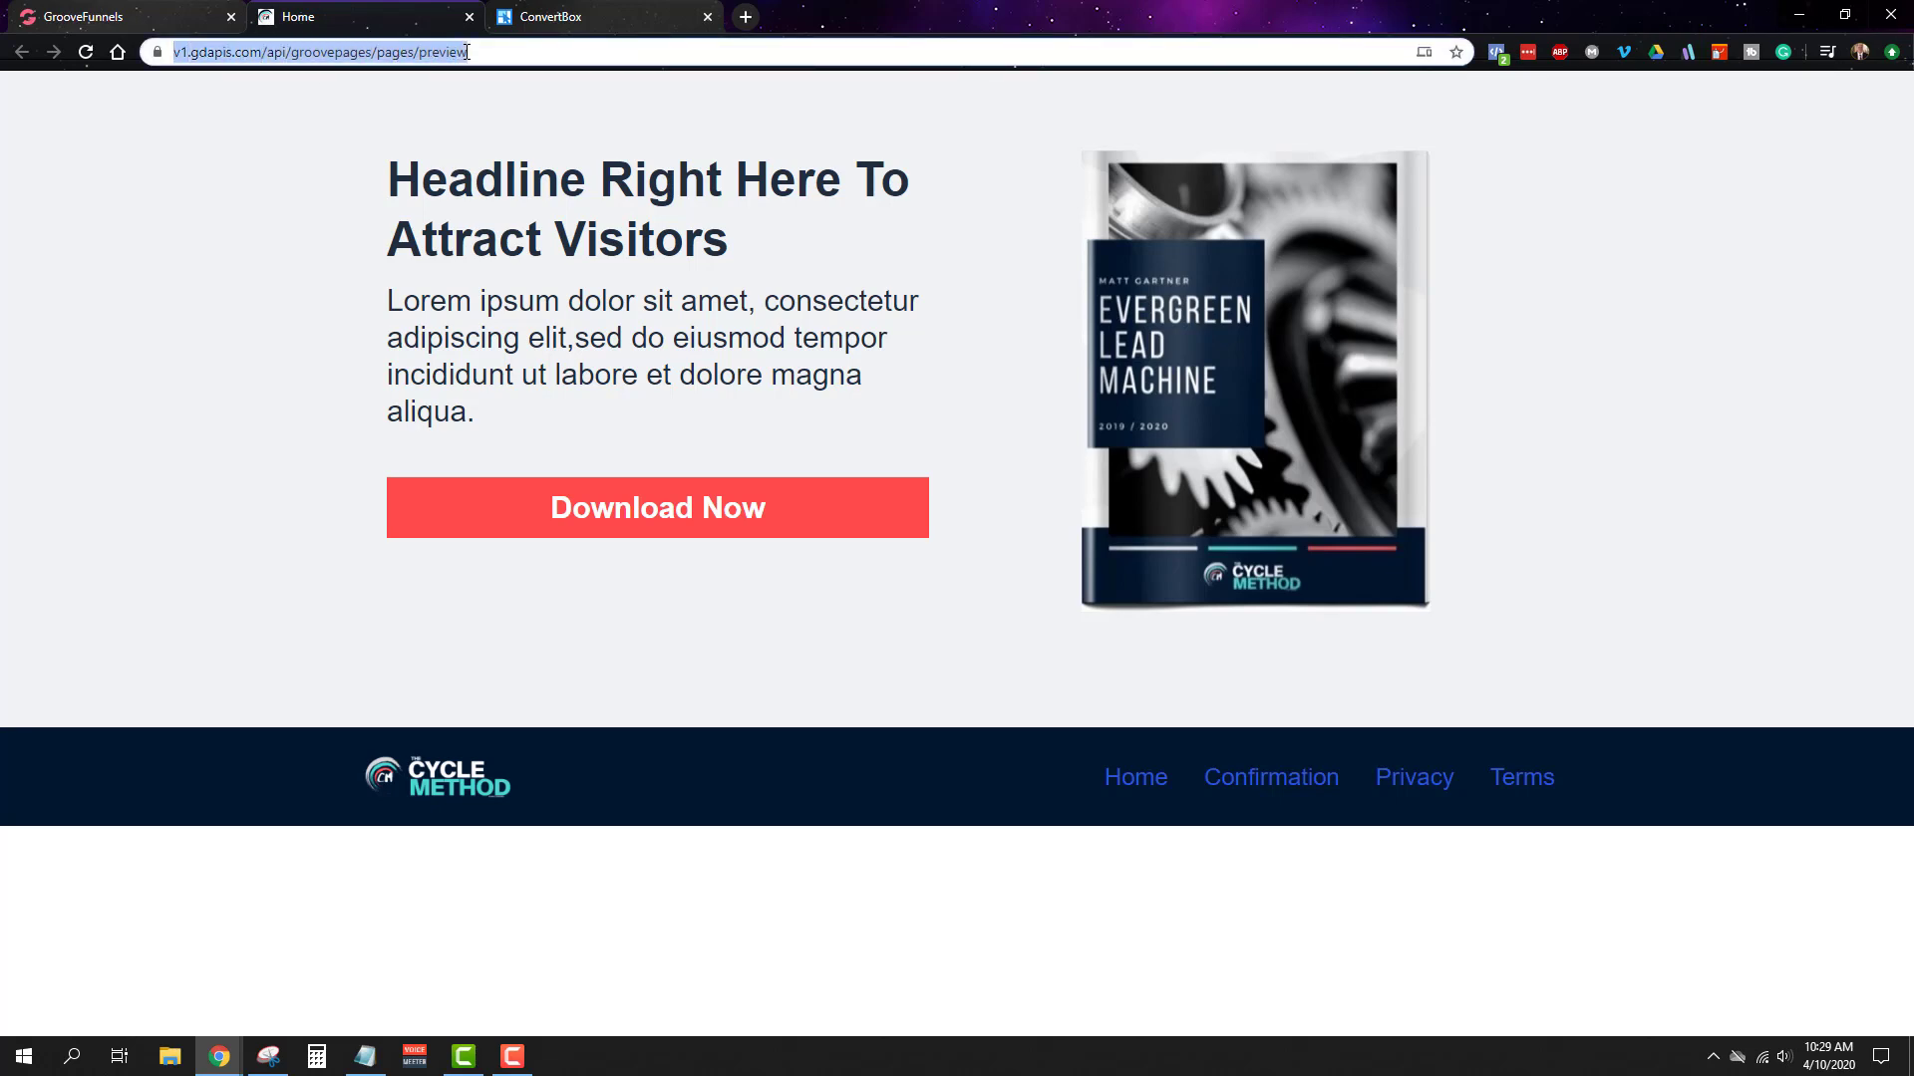
{"action": "left_click", "coordinate": [604, 14]}
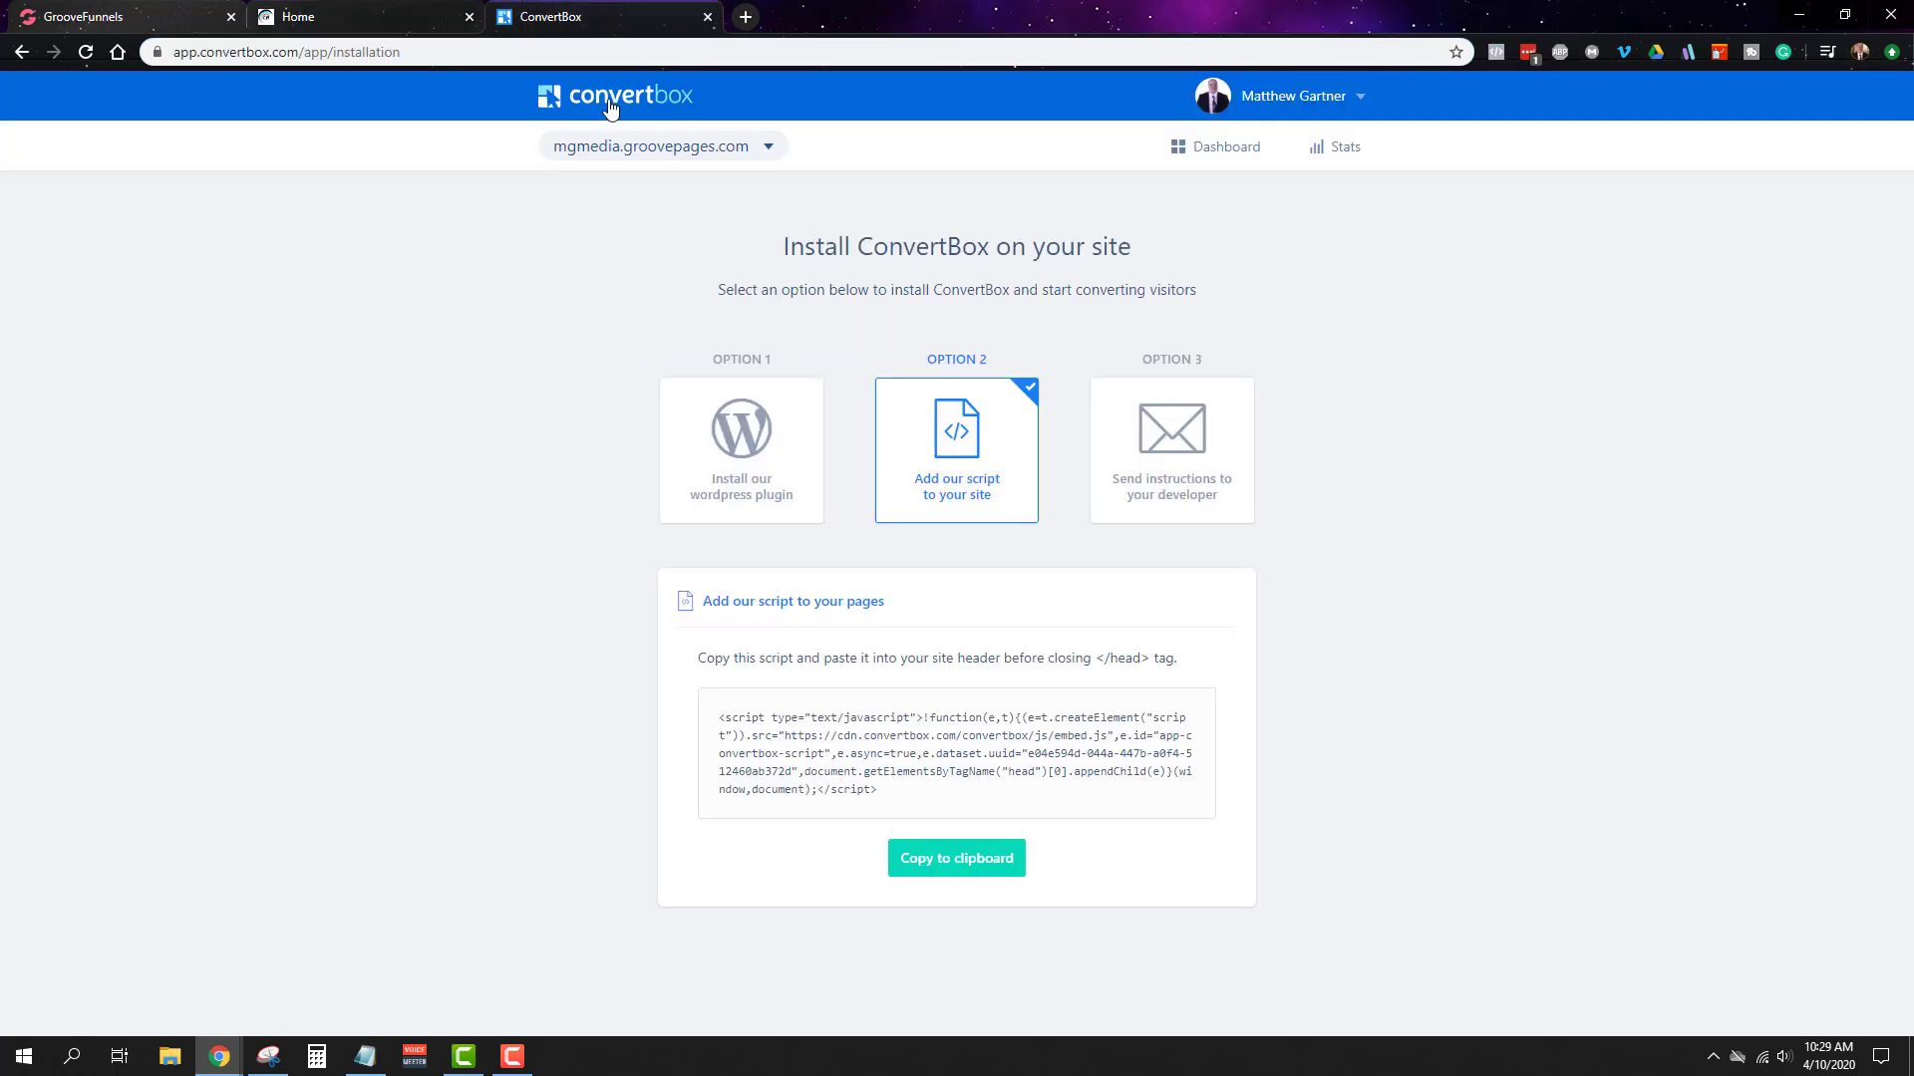
{"action": "left_click", "coordinate": [314, 15]}
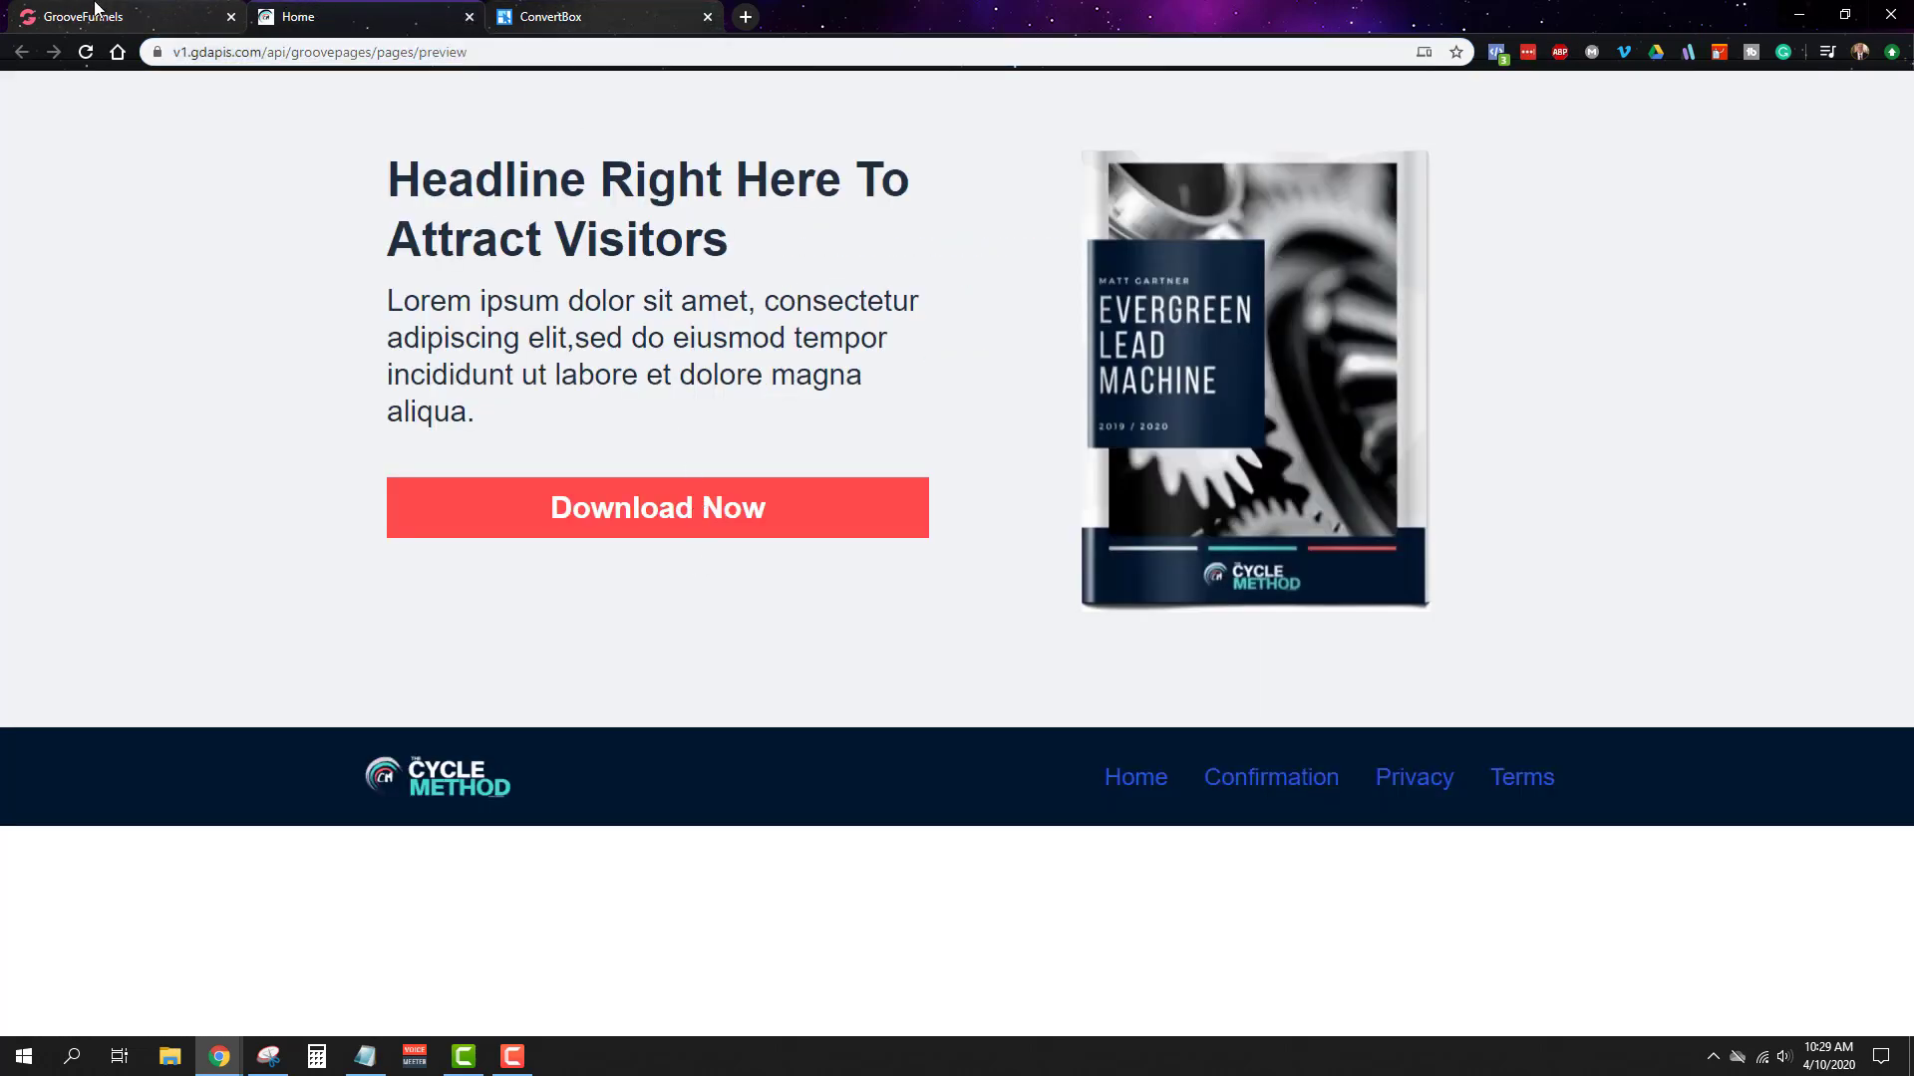
{"action": "left_click", "coordinate": [469, 17]}
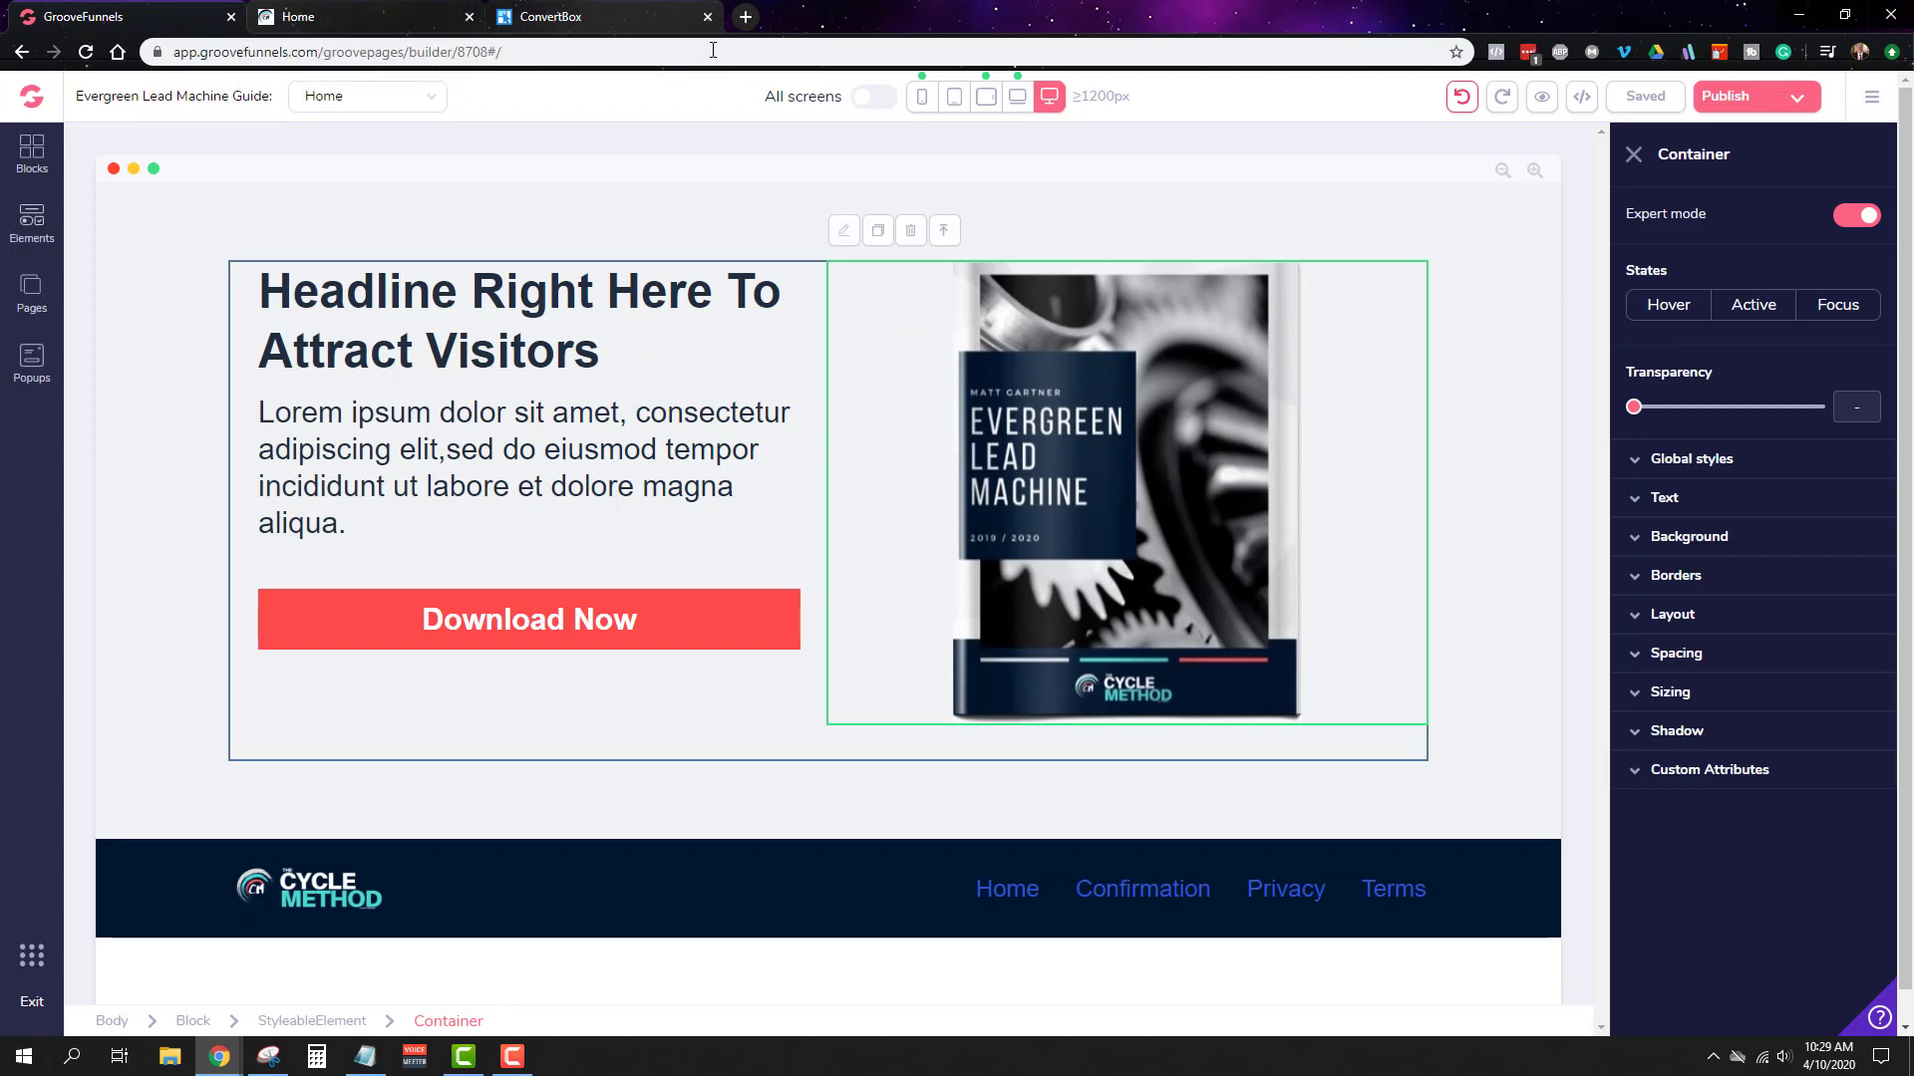
- Open the published Home page live from Publish Settings and trigger its opt-in popup
{"action": "left_click", "coordinate": [1863, 100]}
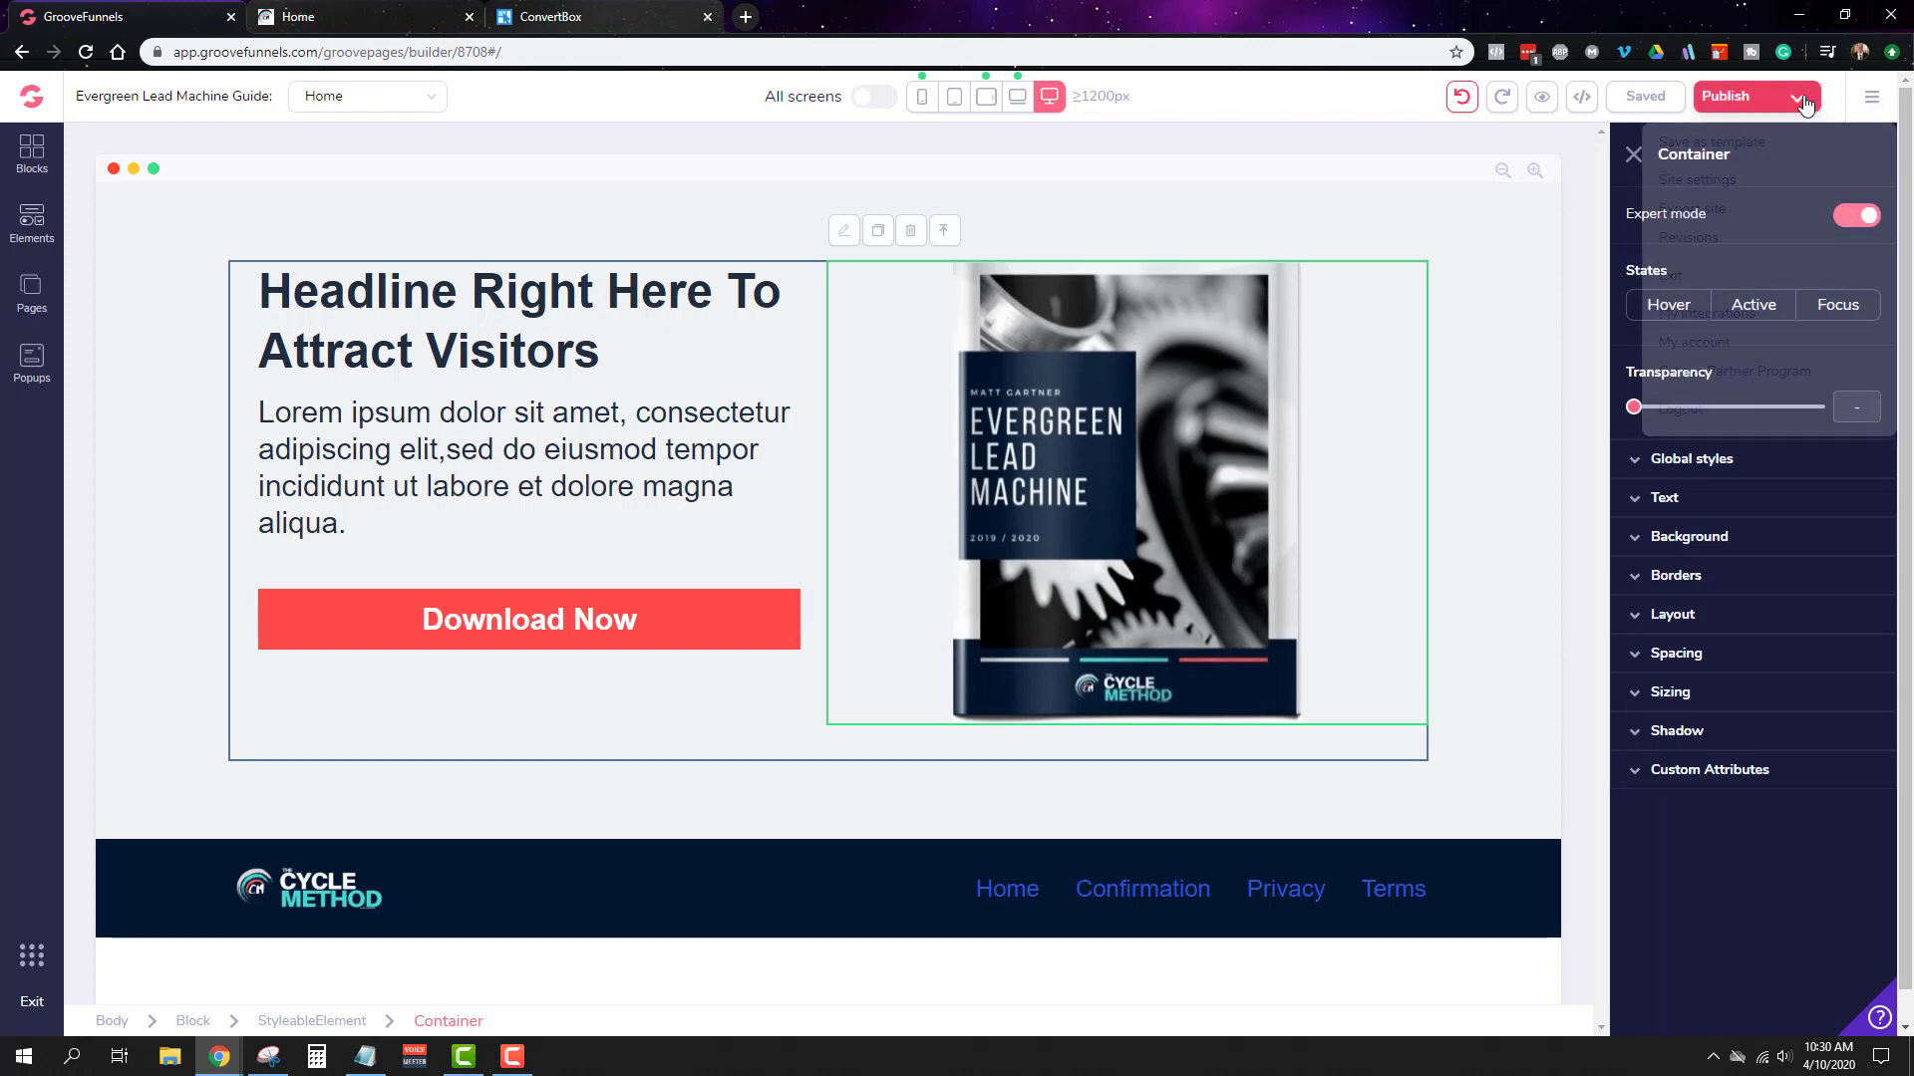
{"action": "left_click", "coordinate": [1730, 97]}
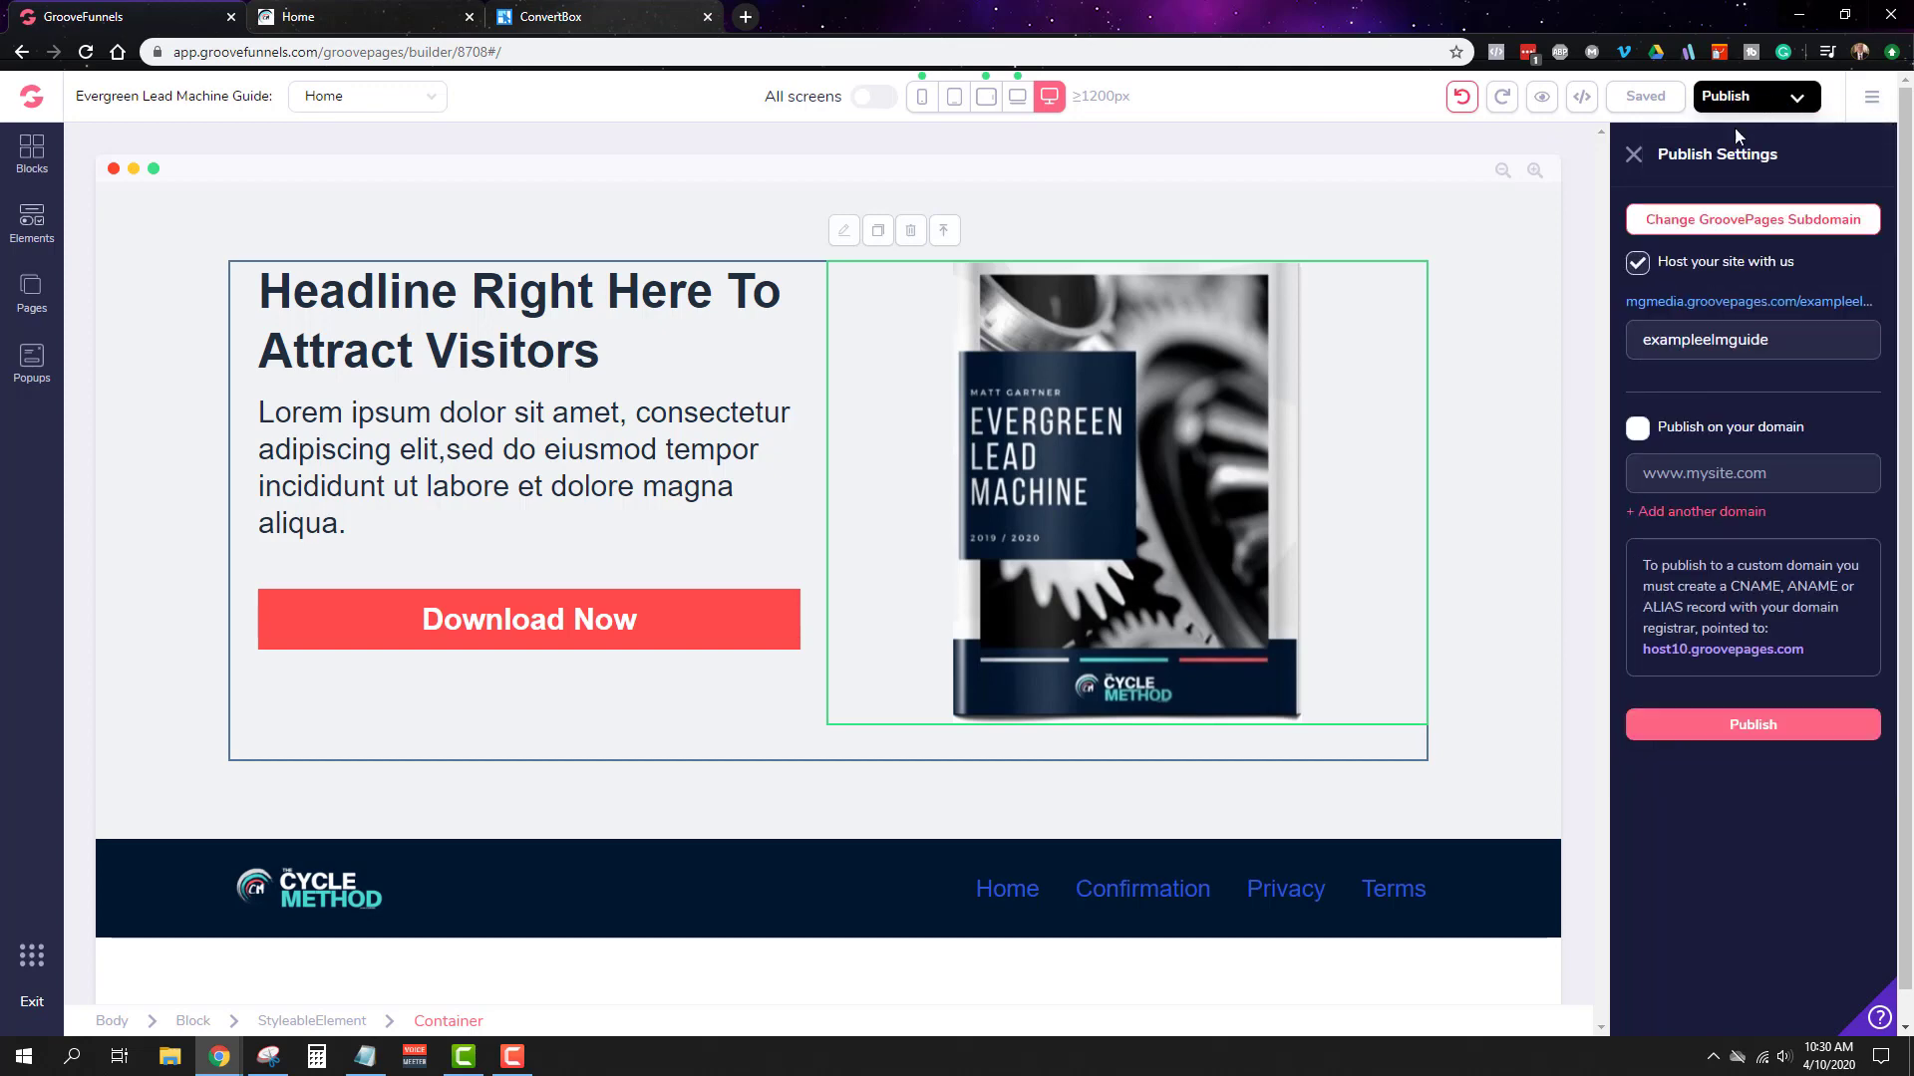
{"action": "left_click", "coordinate": [1743, 309]}
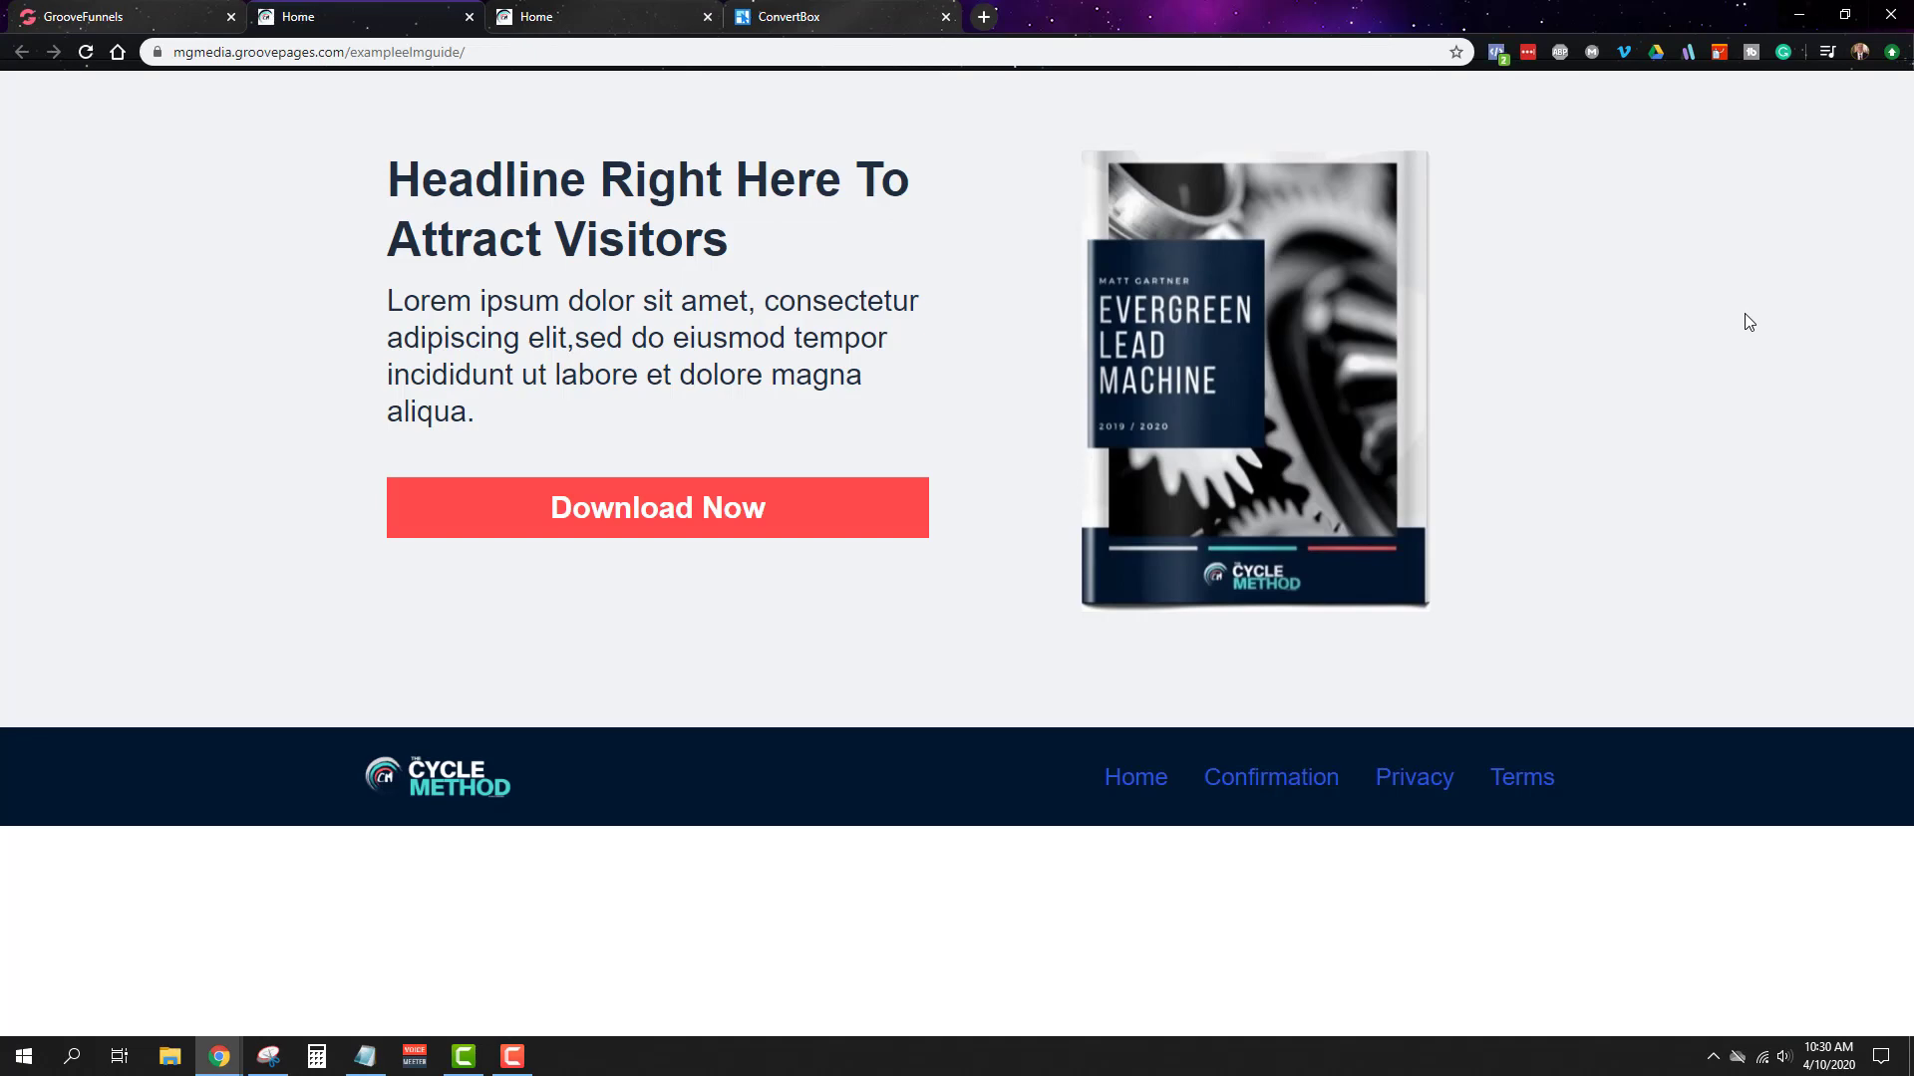
{"action": "left_click", "coordinate": [671, 519]}
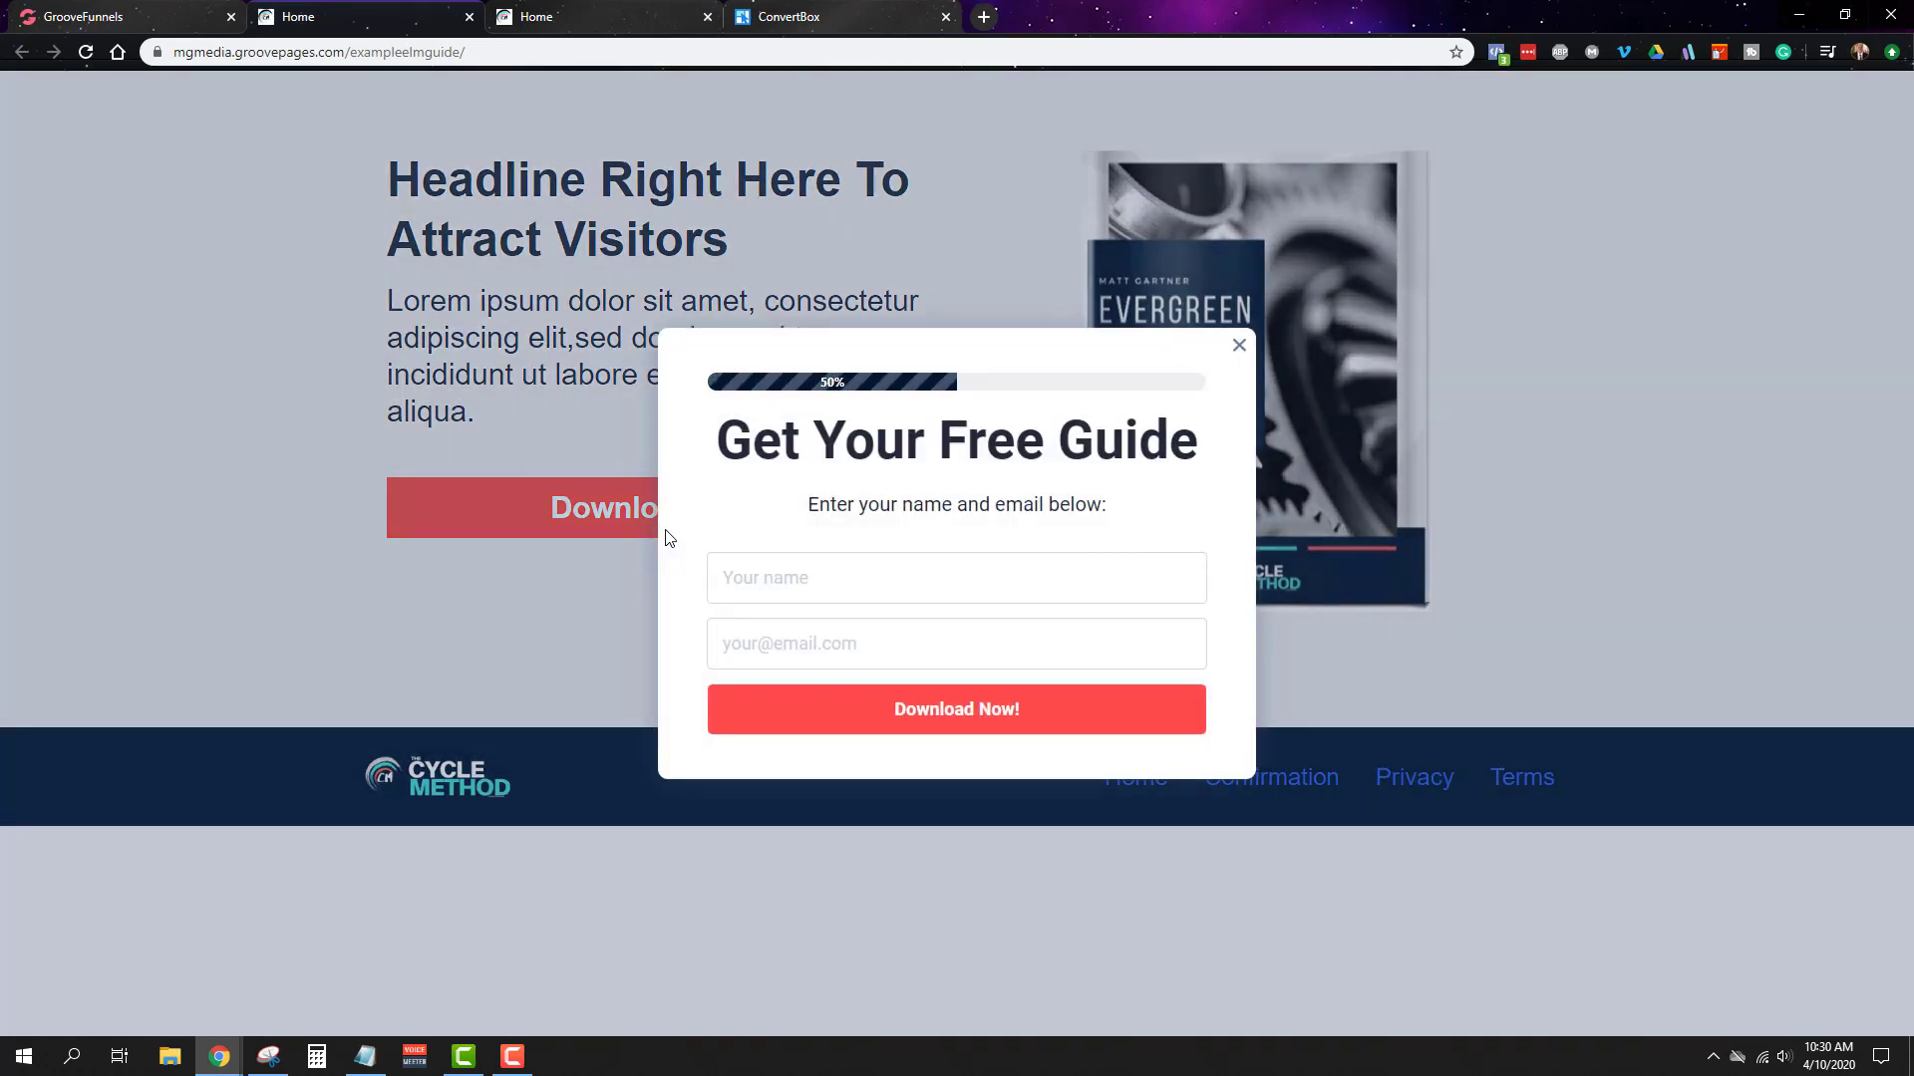
- Submit a test signup in the popup with a test name and test e-mail address
{"action": "left_click", "coordinate": [980, 586]}
{"action": "type", "text": "Matt+Test"}
{"action": "left_click", "coordinate": [789, 632]}
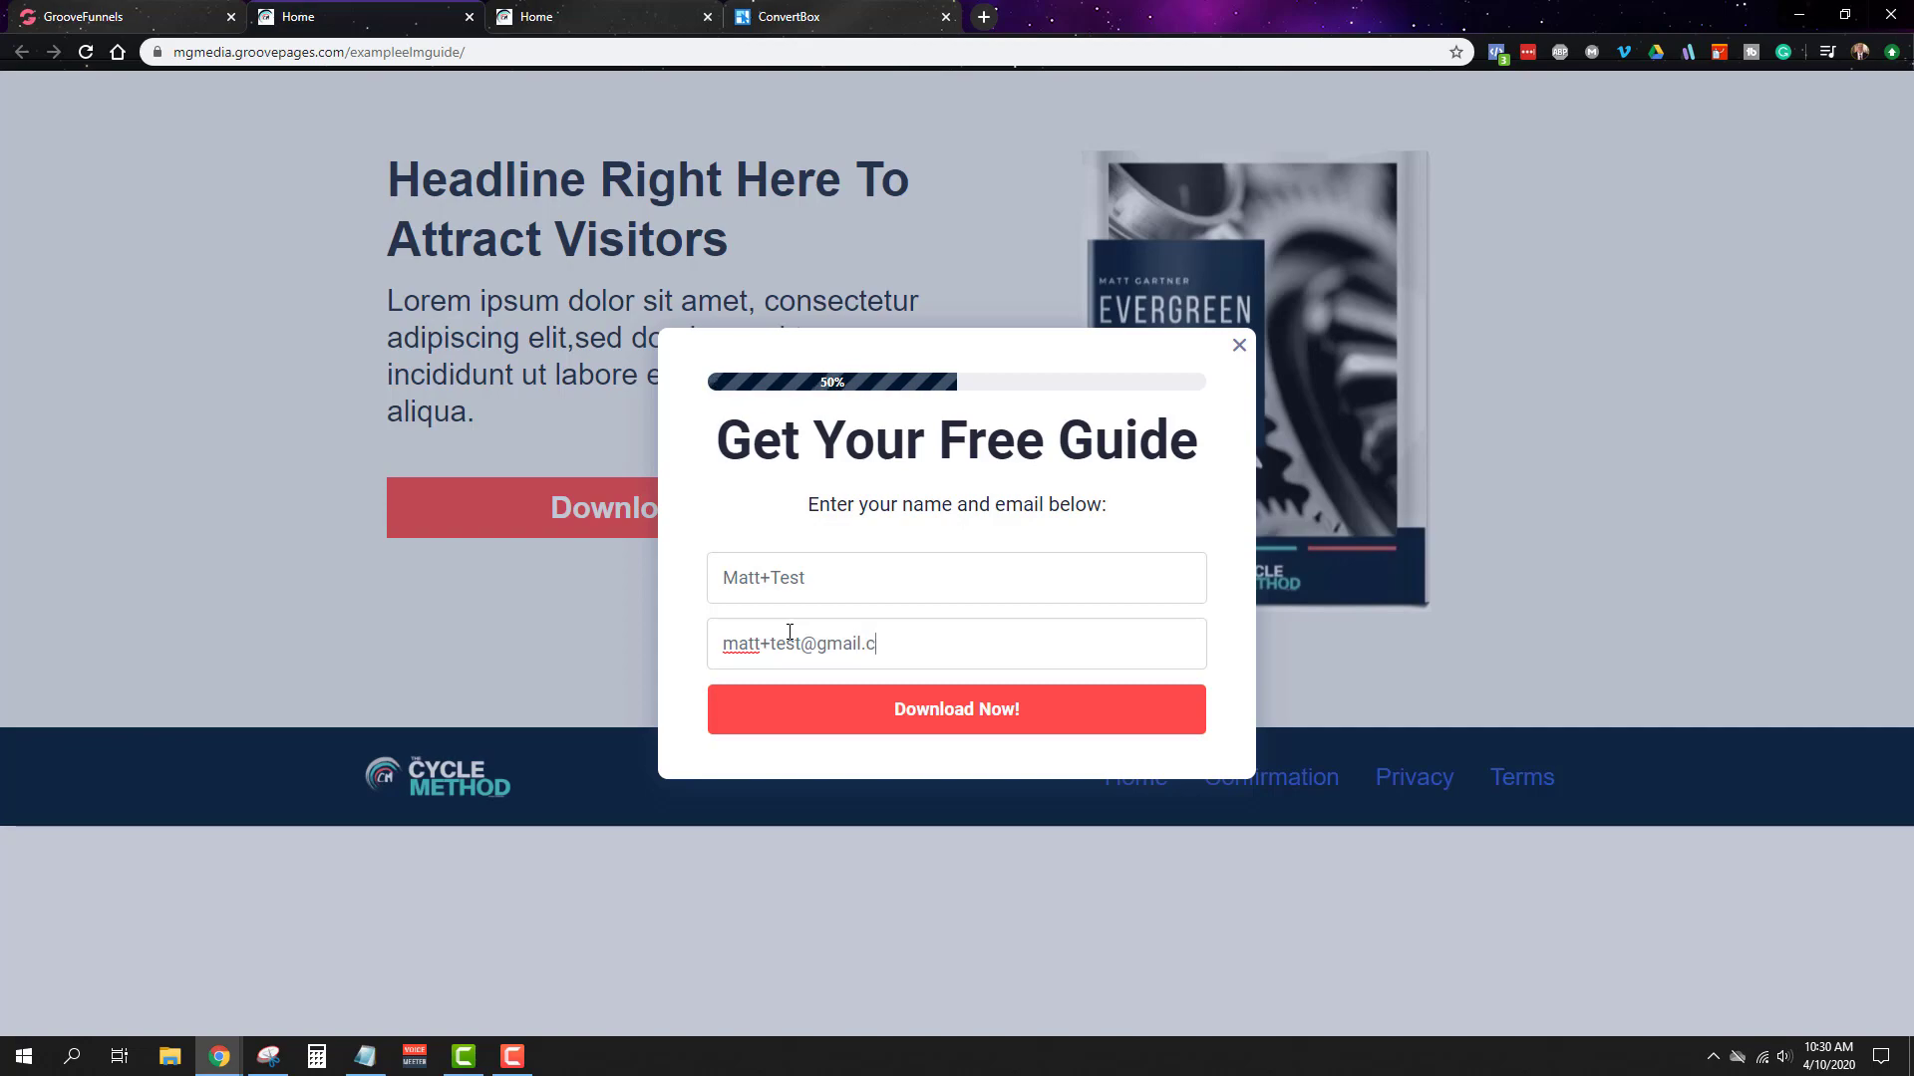
{"action": "left_click", "coordinate": [958, 710]}
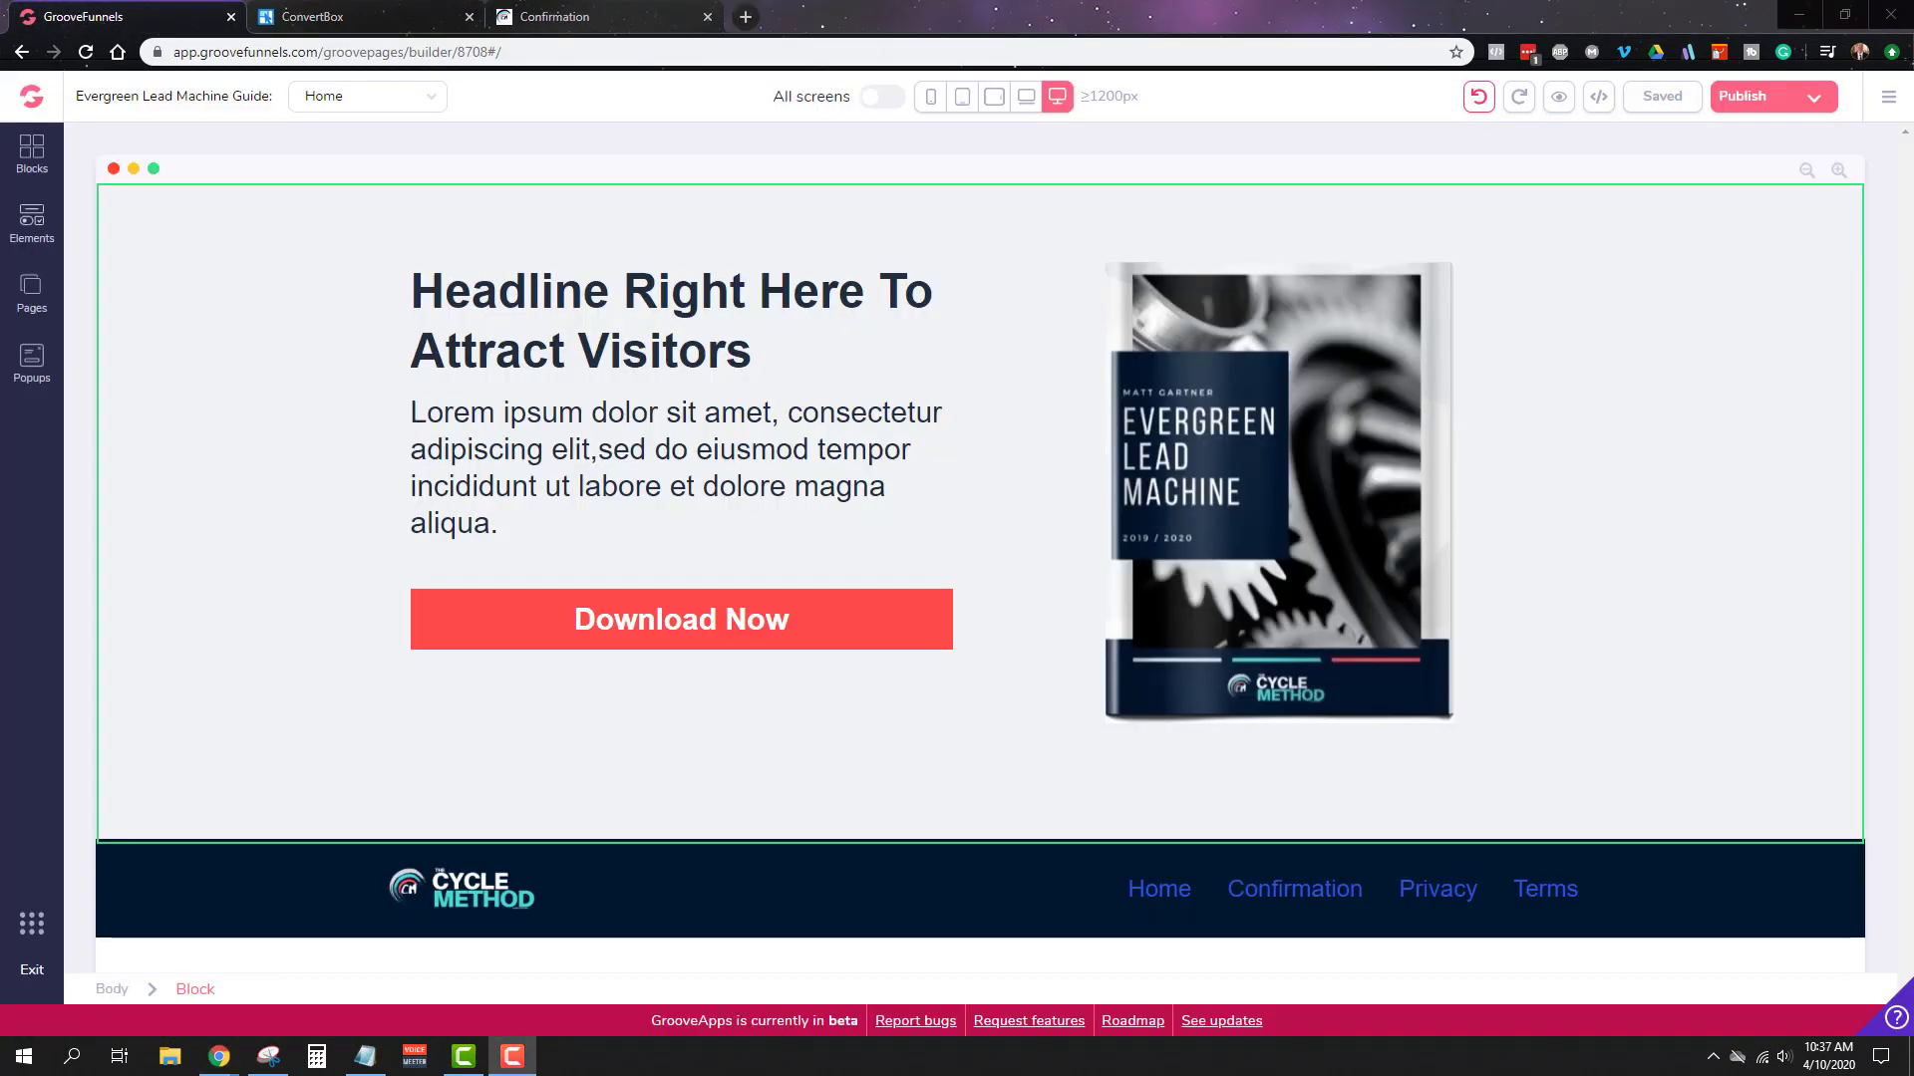
- Select the cover image, review the Home and Confirmation pages, and open Publish Settings
{"action": "left_click", "coordinate": [1267, 491]}
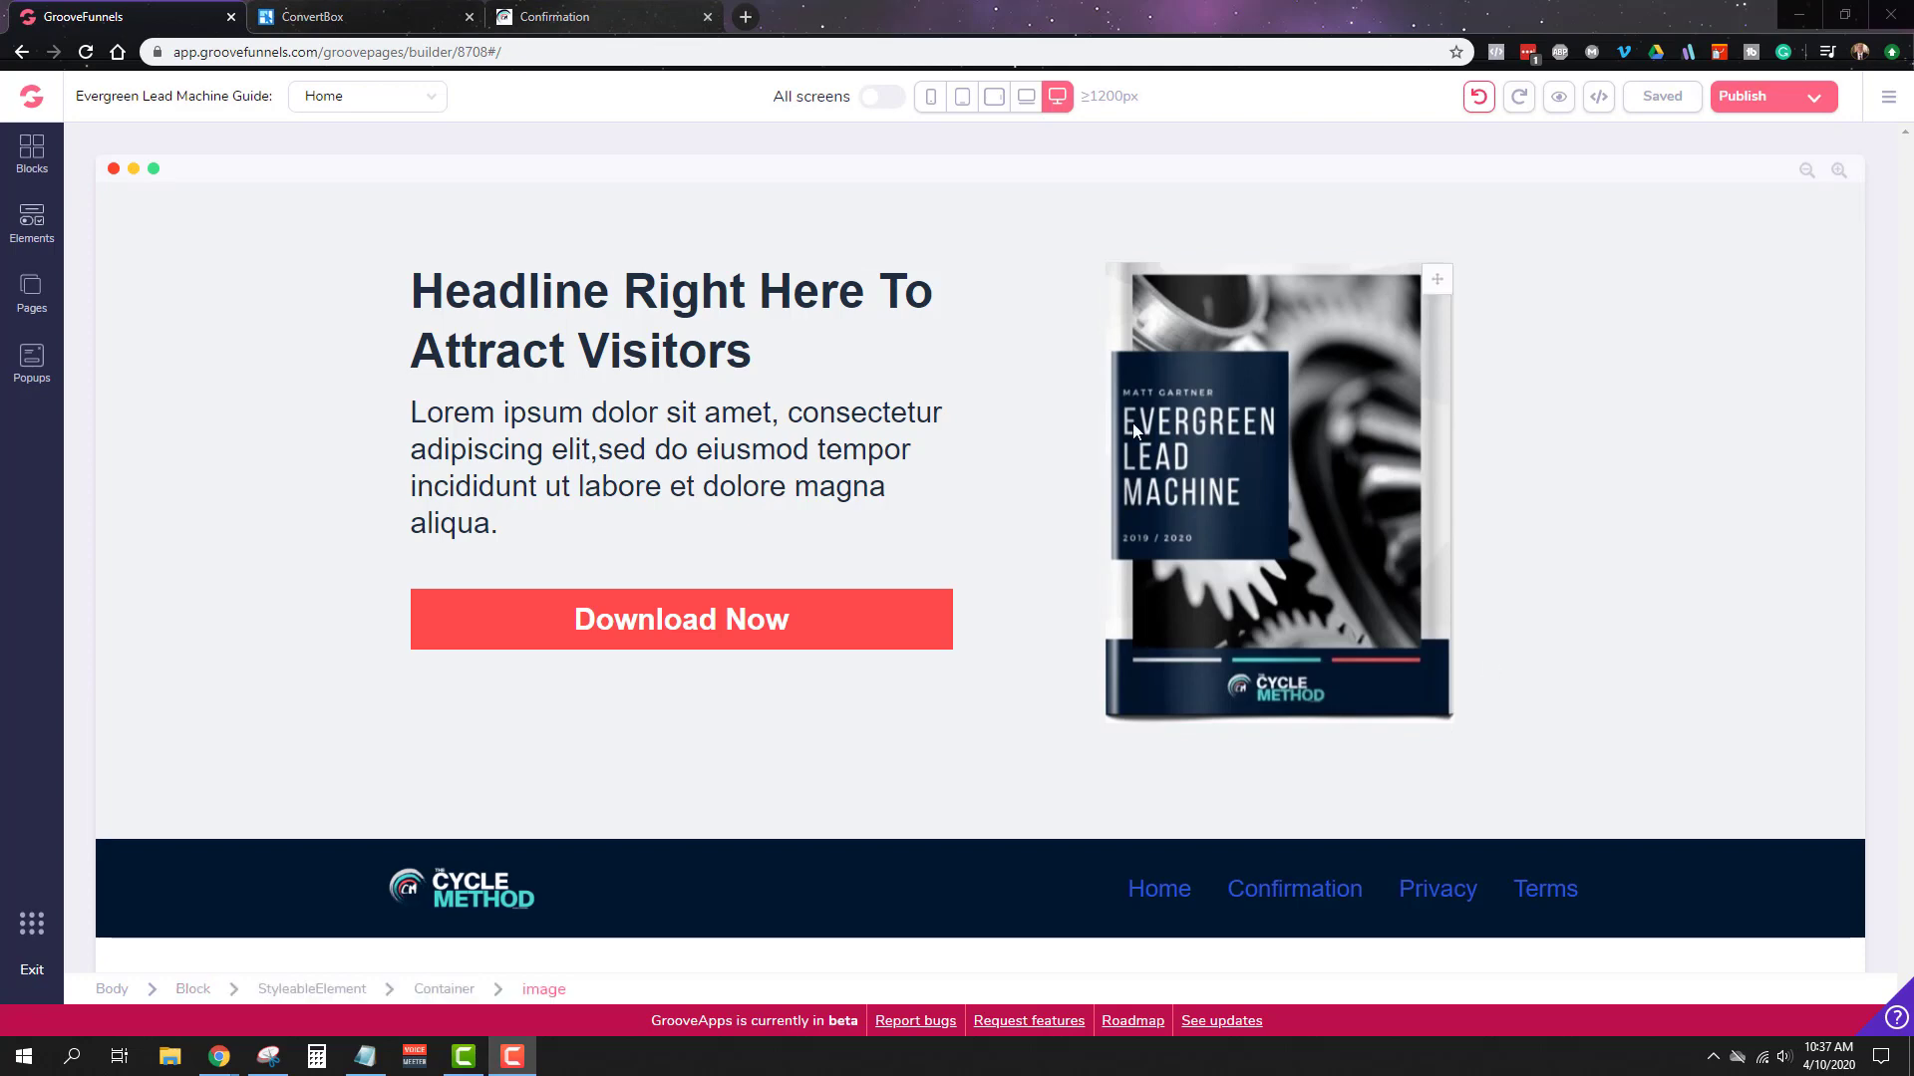
{"action": "left_click", "coordinate": [29, 297]}
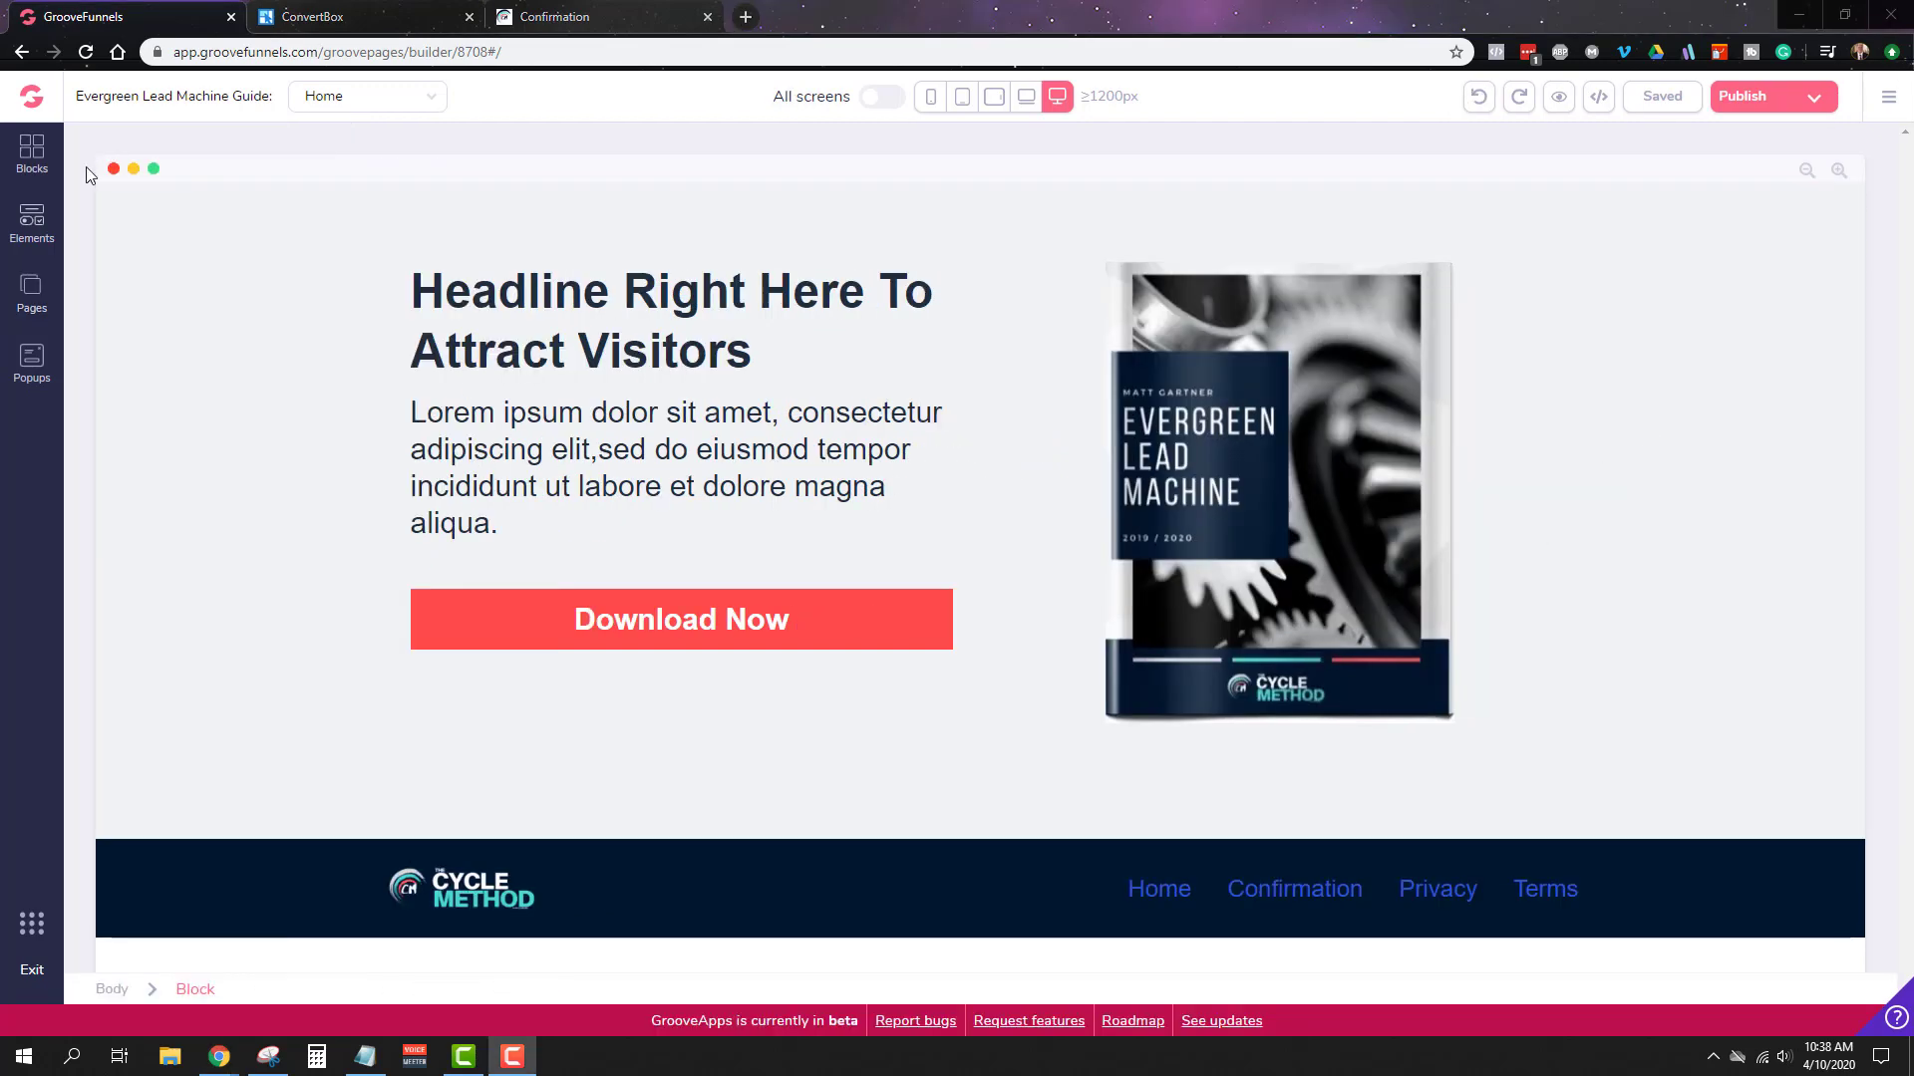
{"action": "left_click", "coordinate": [22, 284]}
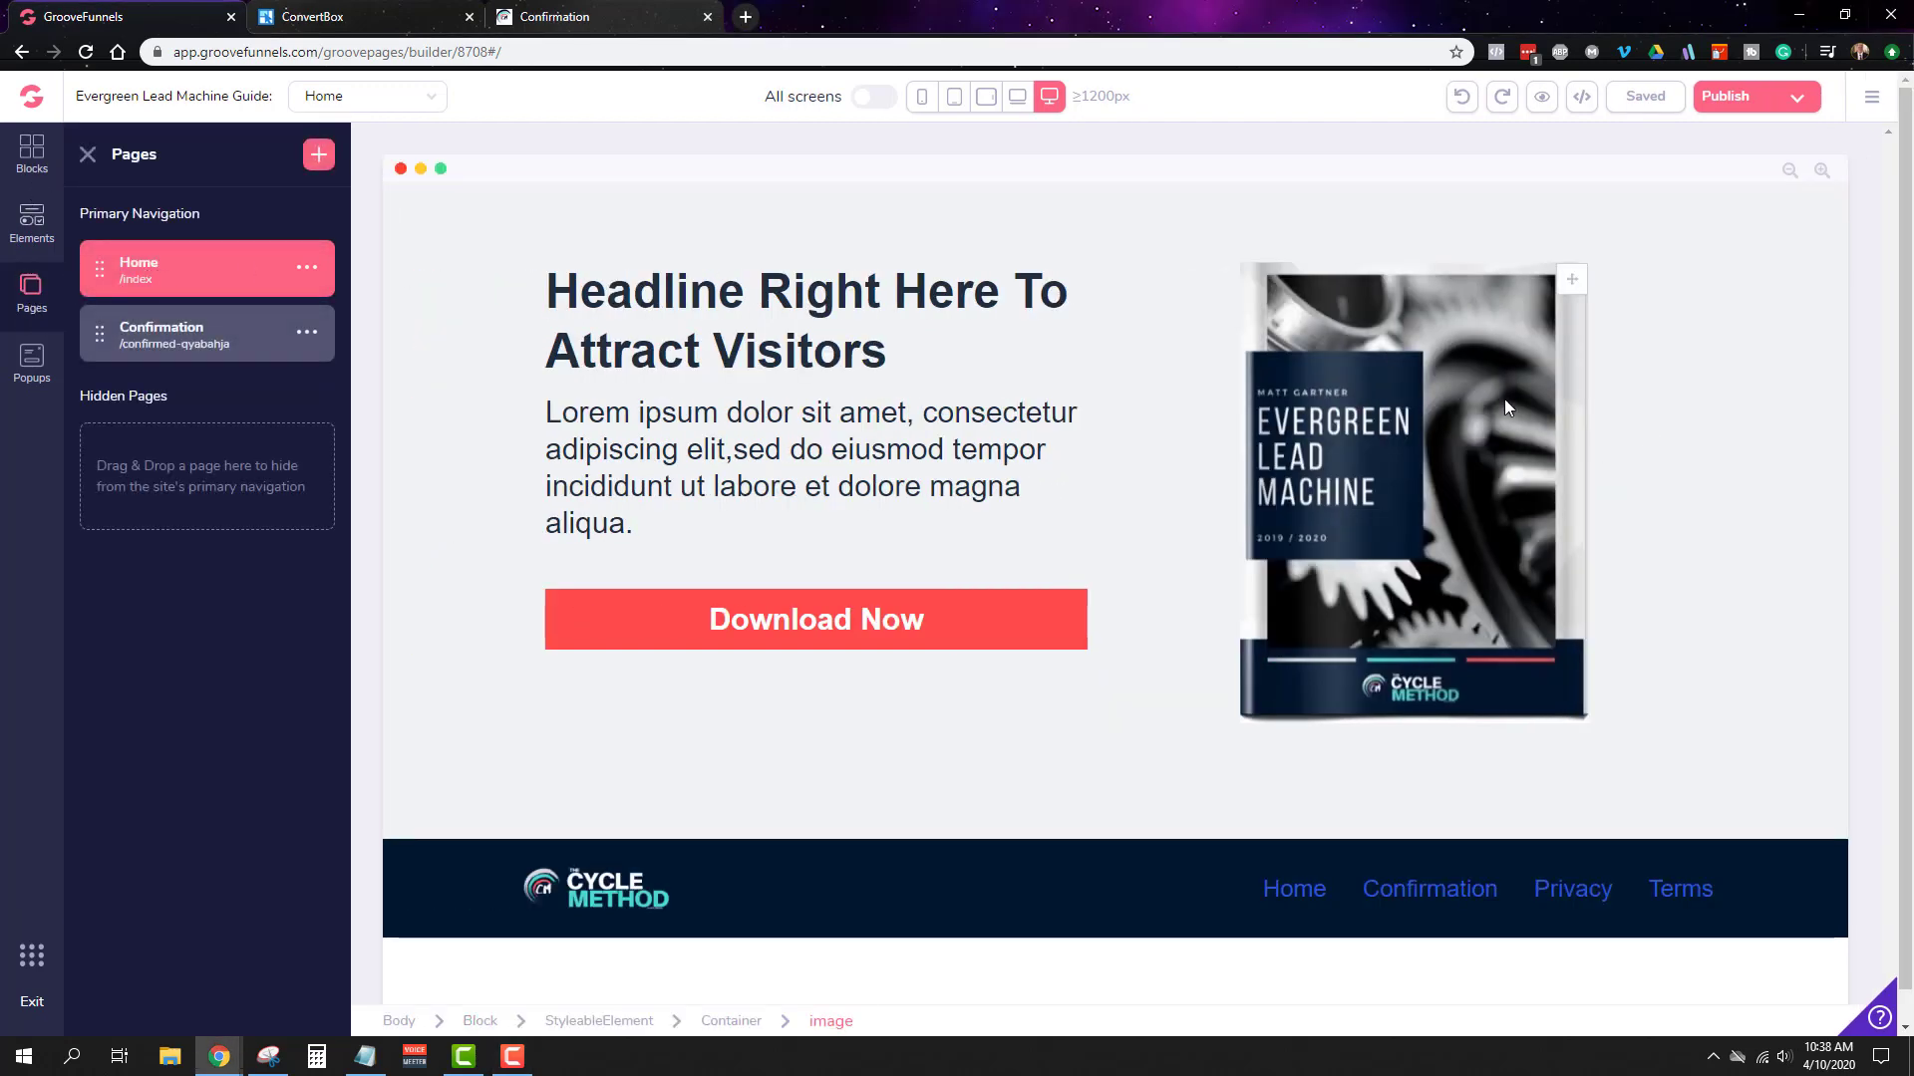
{"action": "left_click", "coordinate": [1725, 96]}
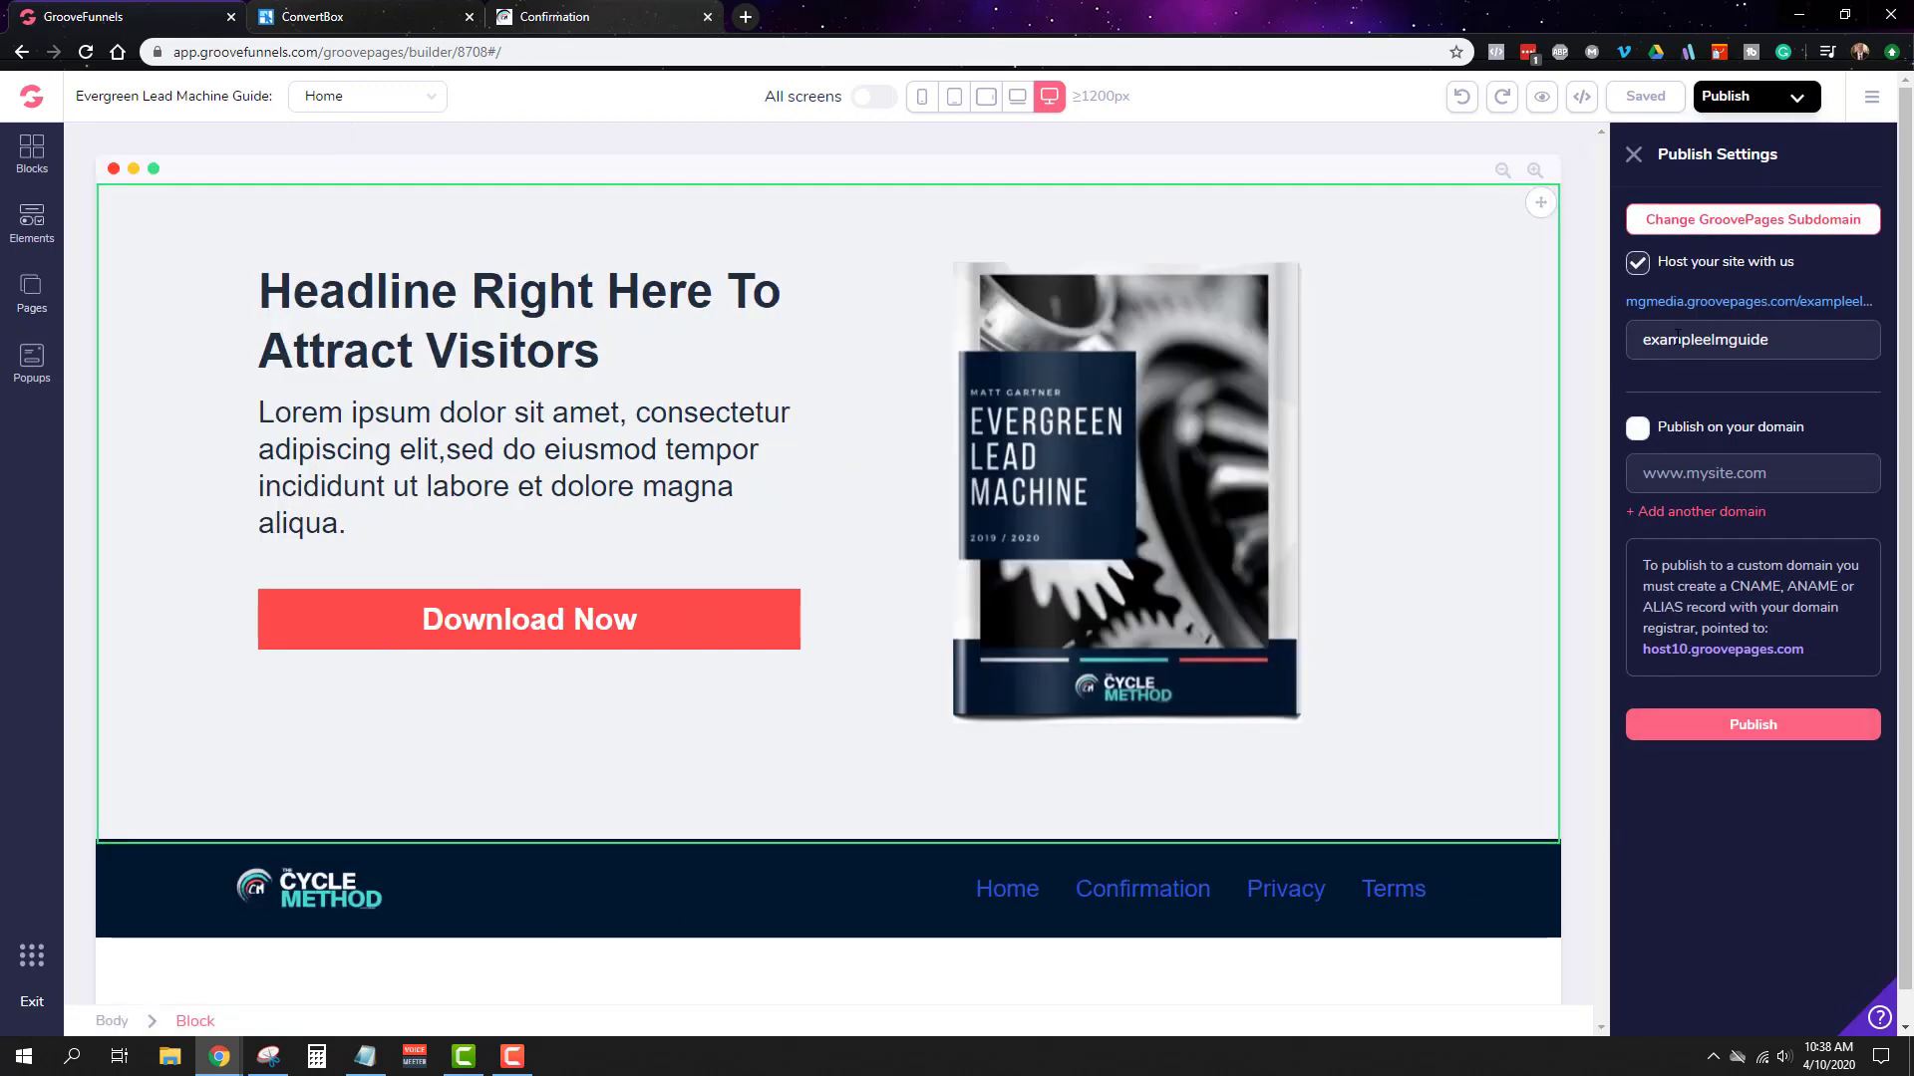
- Select and copy the live Confirmation page's full /confirmed-qyabahja address
{"action": "left_click_drag", "start_coordinate": [1701, 340], "coordinate": [1714, 340]}
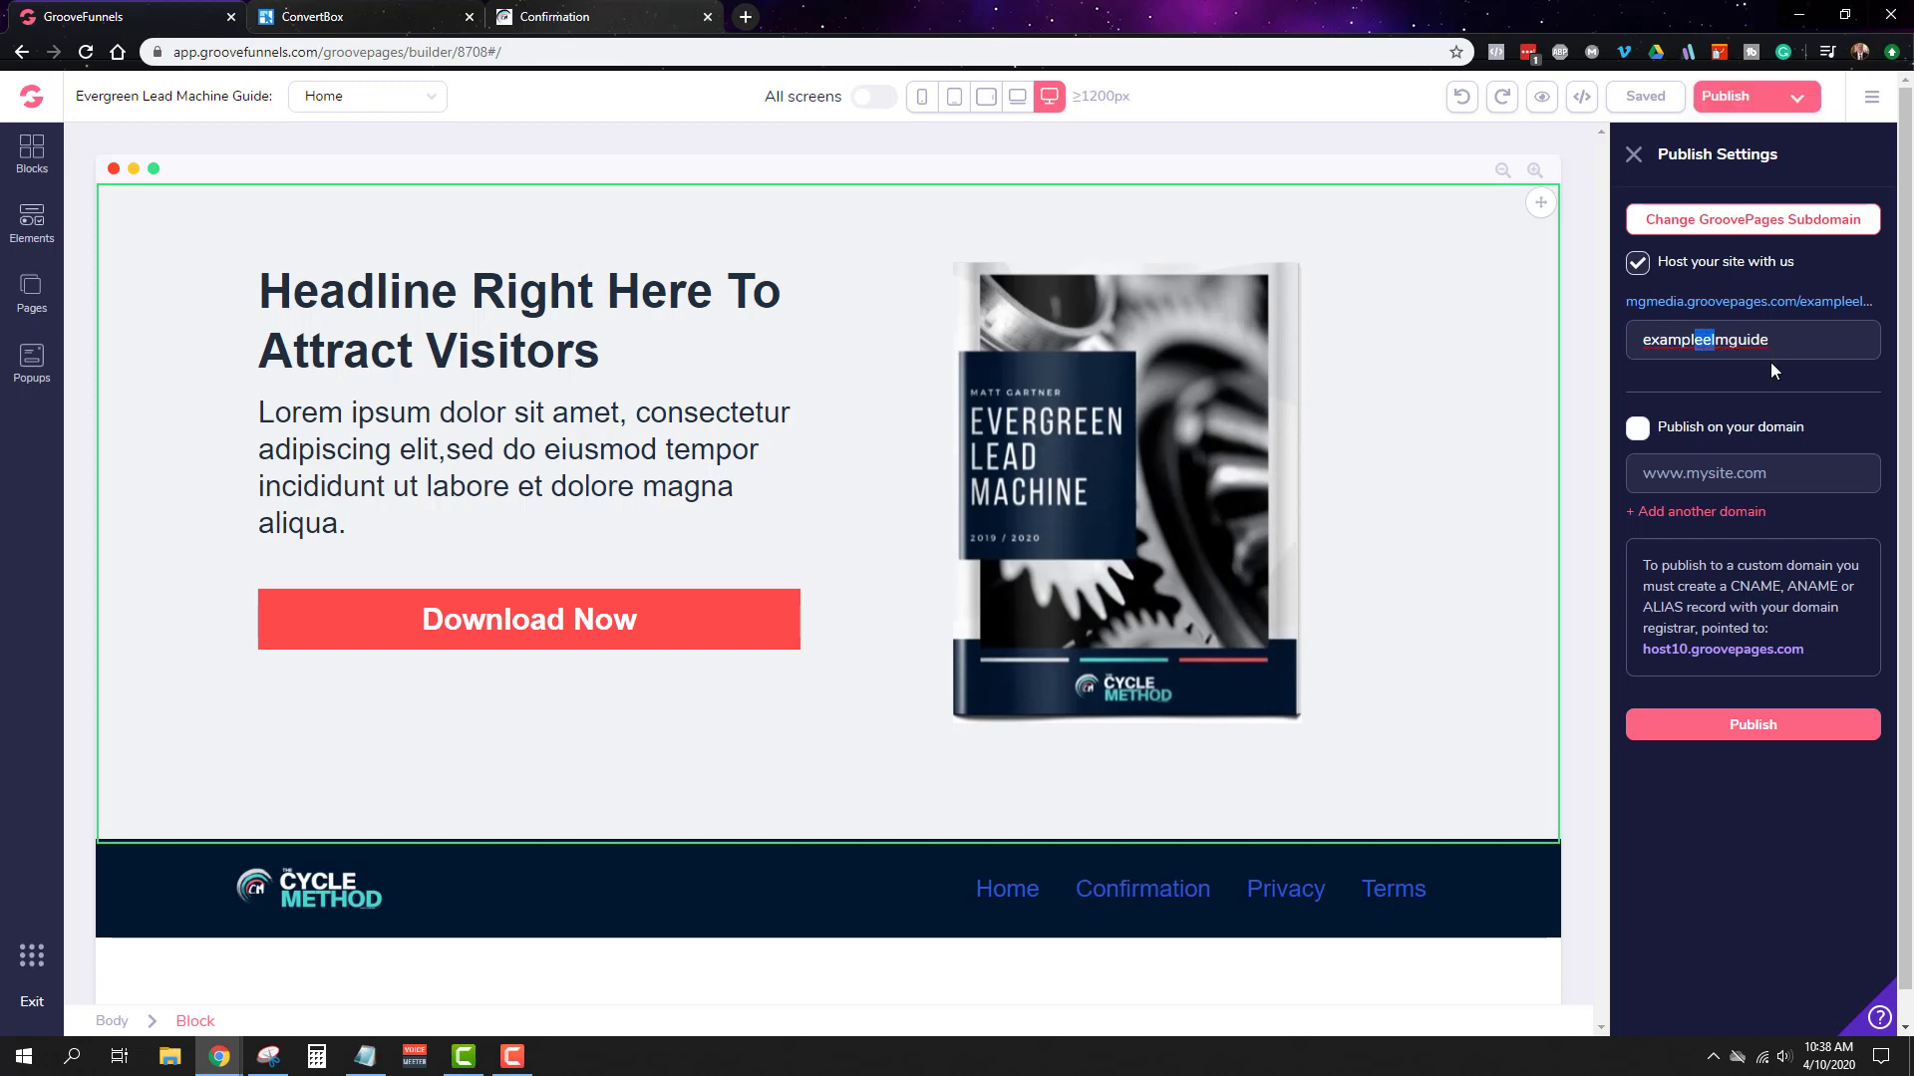
{"action": "left_click", "coordinate": [1802, 341]}
{"action": "left_click", "coordinate": [558, 14]}
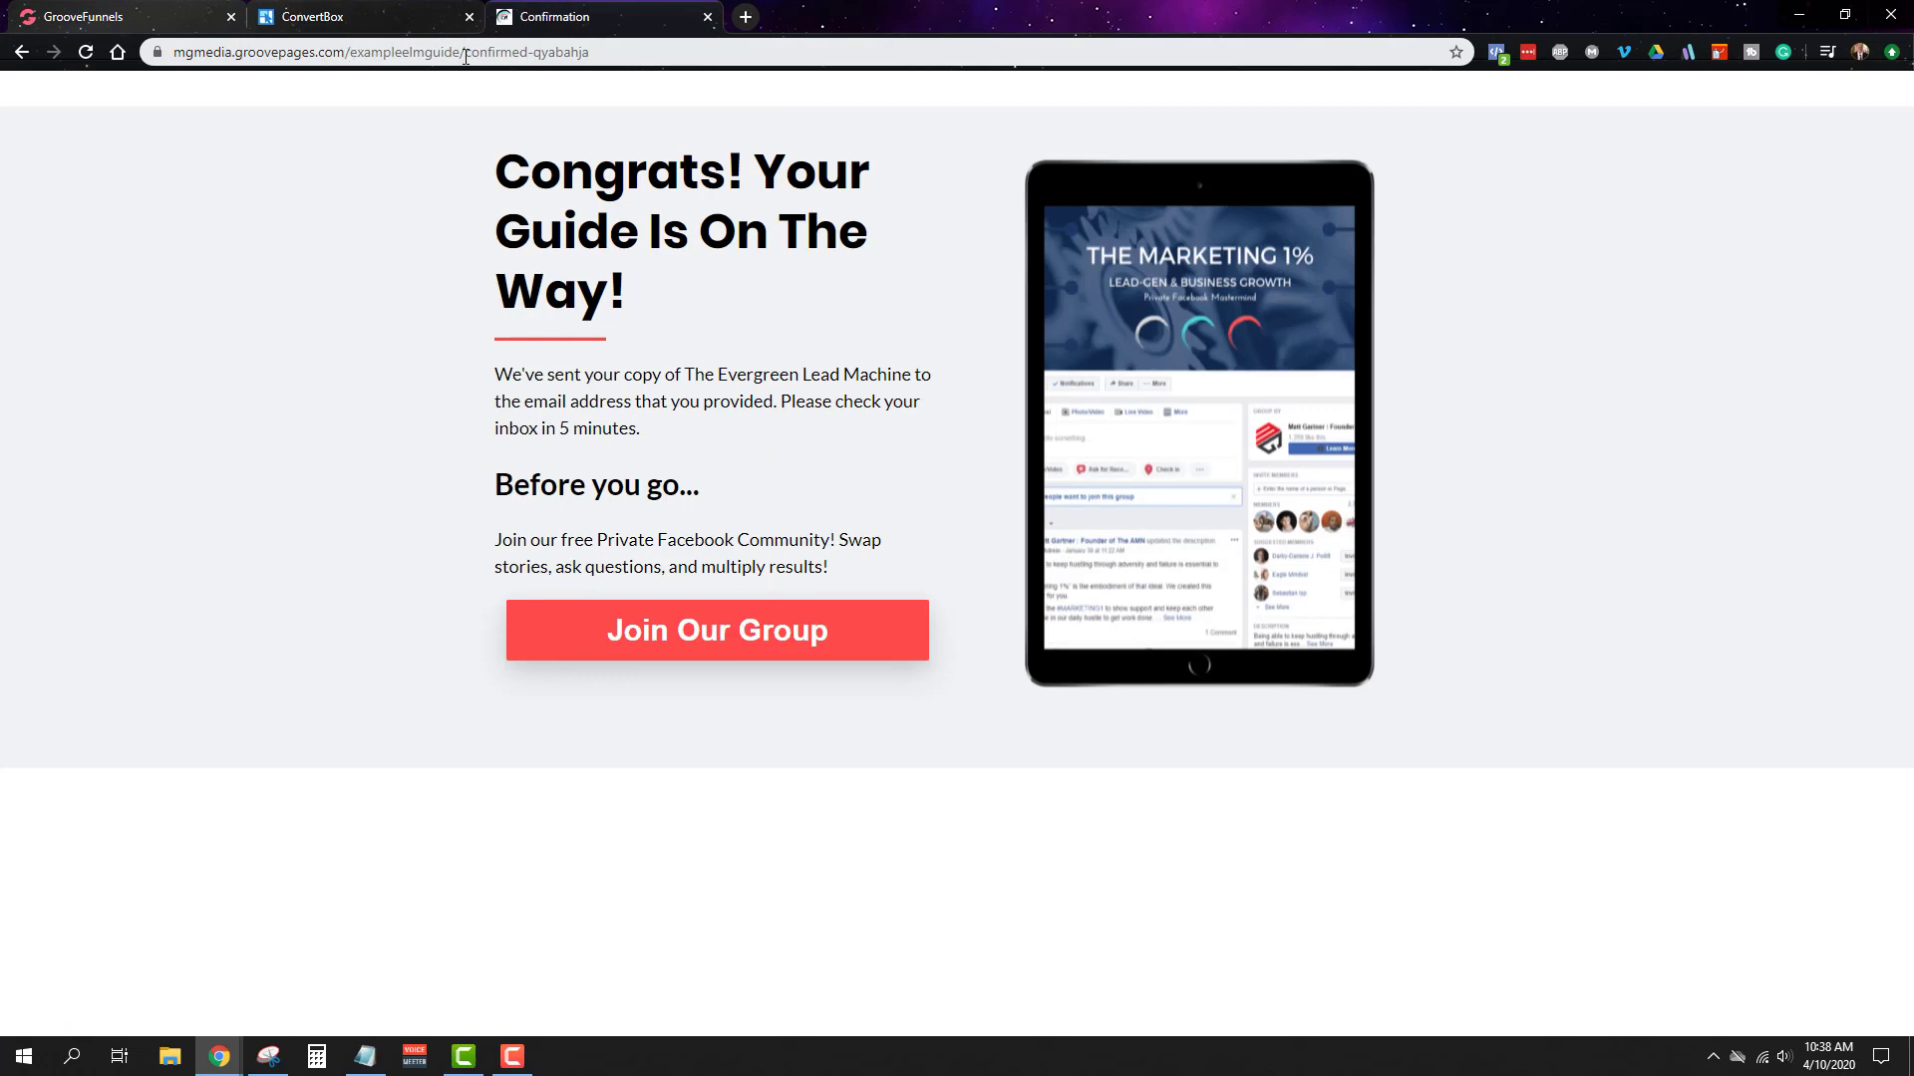
{"action": "left_click_drag", "start_coordinate": [459, 54], "coordinate": [612, 57]}
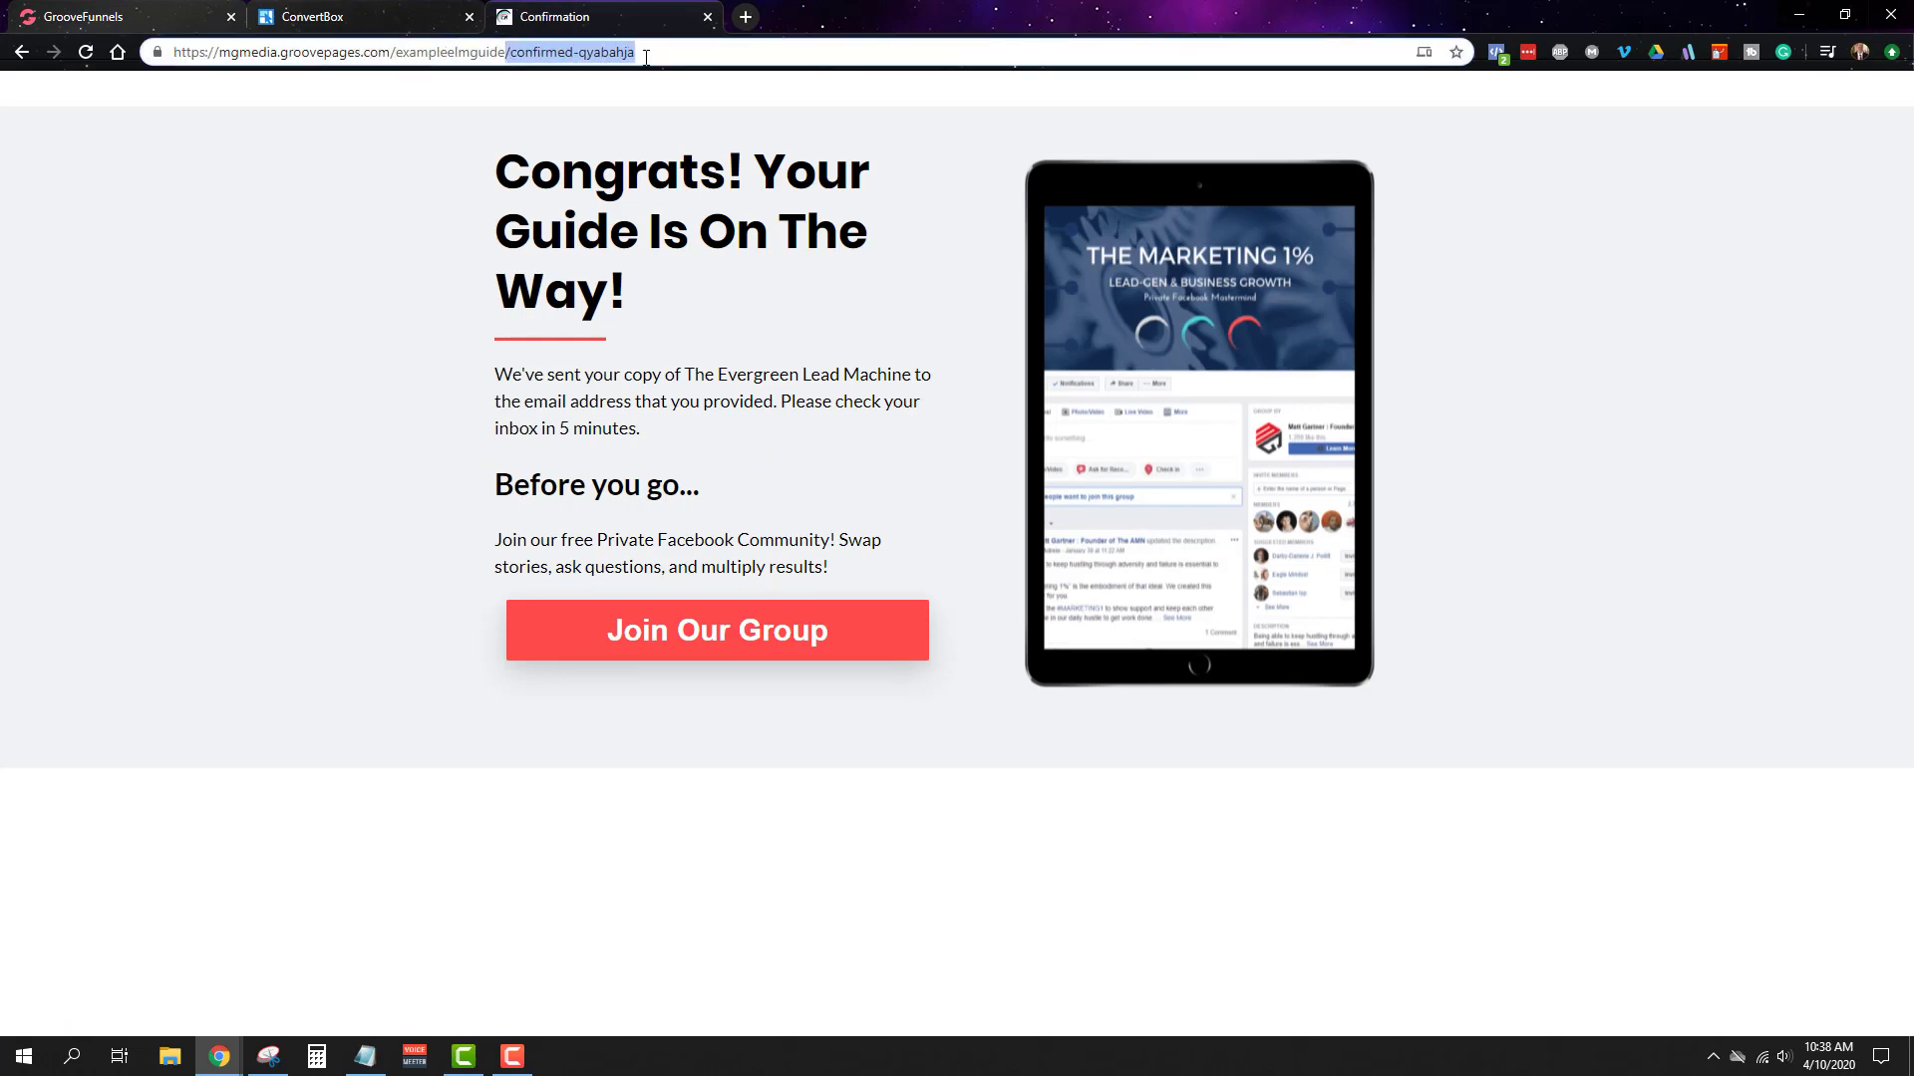
{"action": "triple_click", "coordinate": [521, 55]}
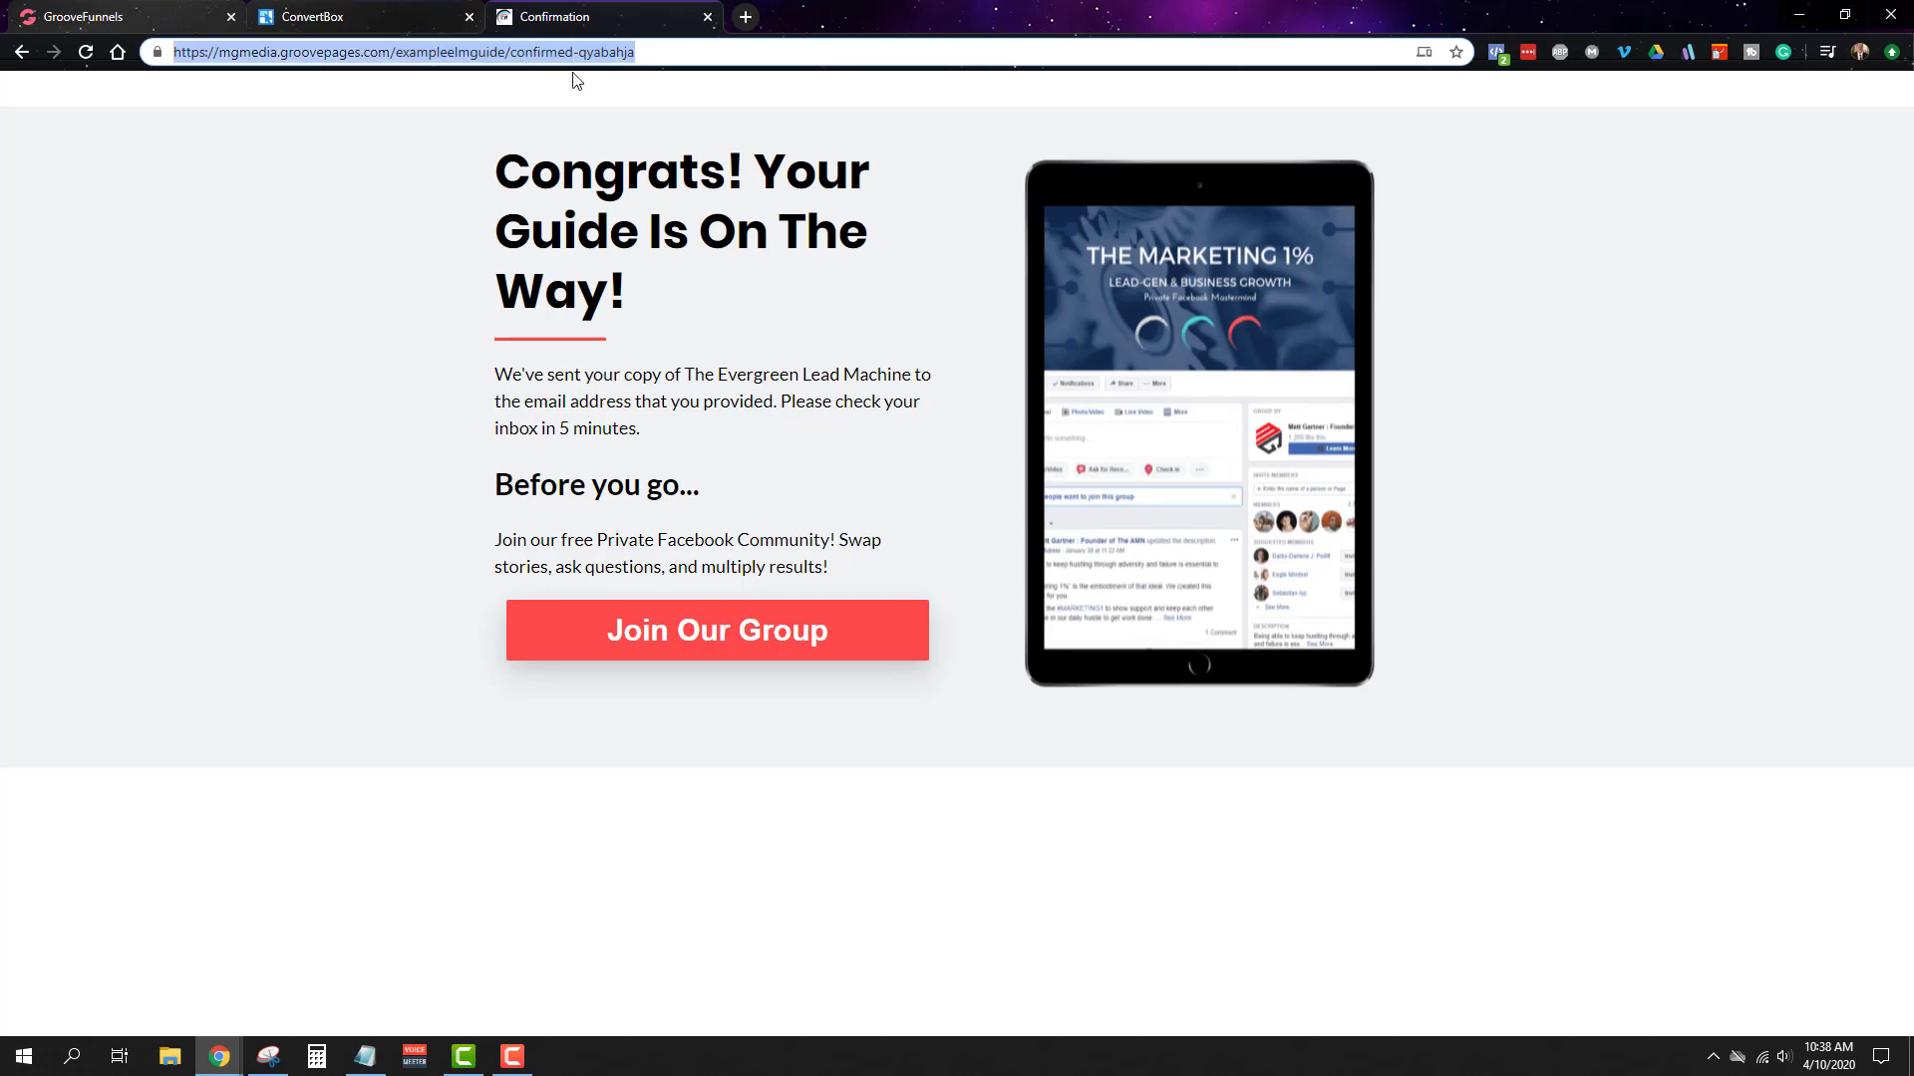
{"action": "left_click", "coordinate": [479, 54]}
{"action": "left_click_drag", "start_coordinate": [510, 47], "coordinate": [149, 73]}
{"action": "left_click", "coordinate": [526, 48]}
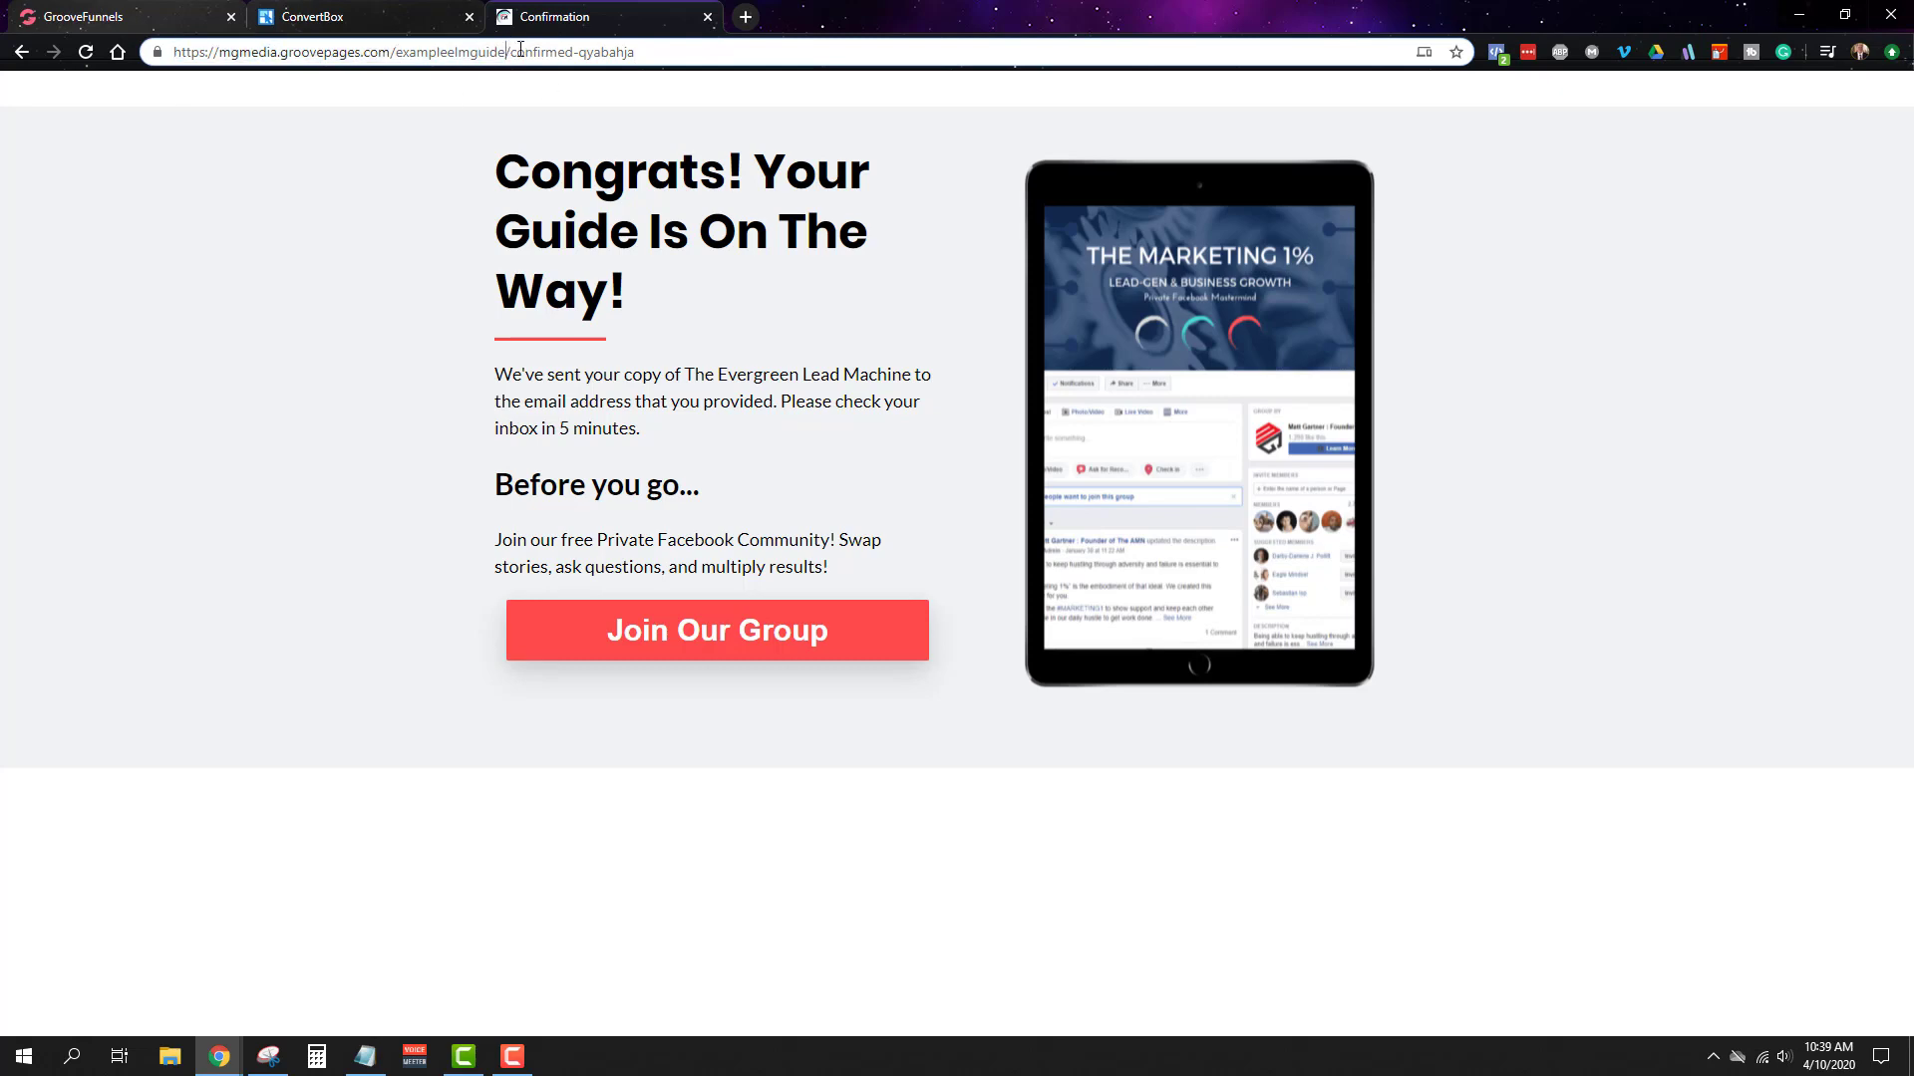
{"action": "left_click_drag", "start_coordinate": [521, 48], "coordinate": [641, 50]}
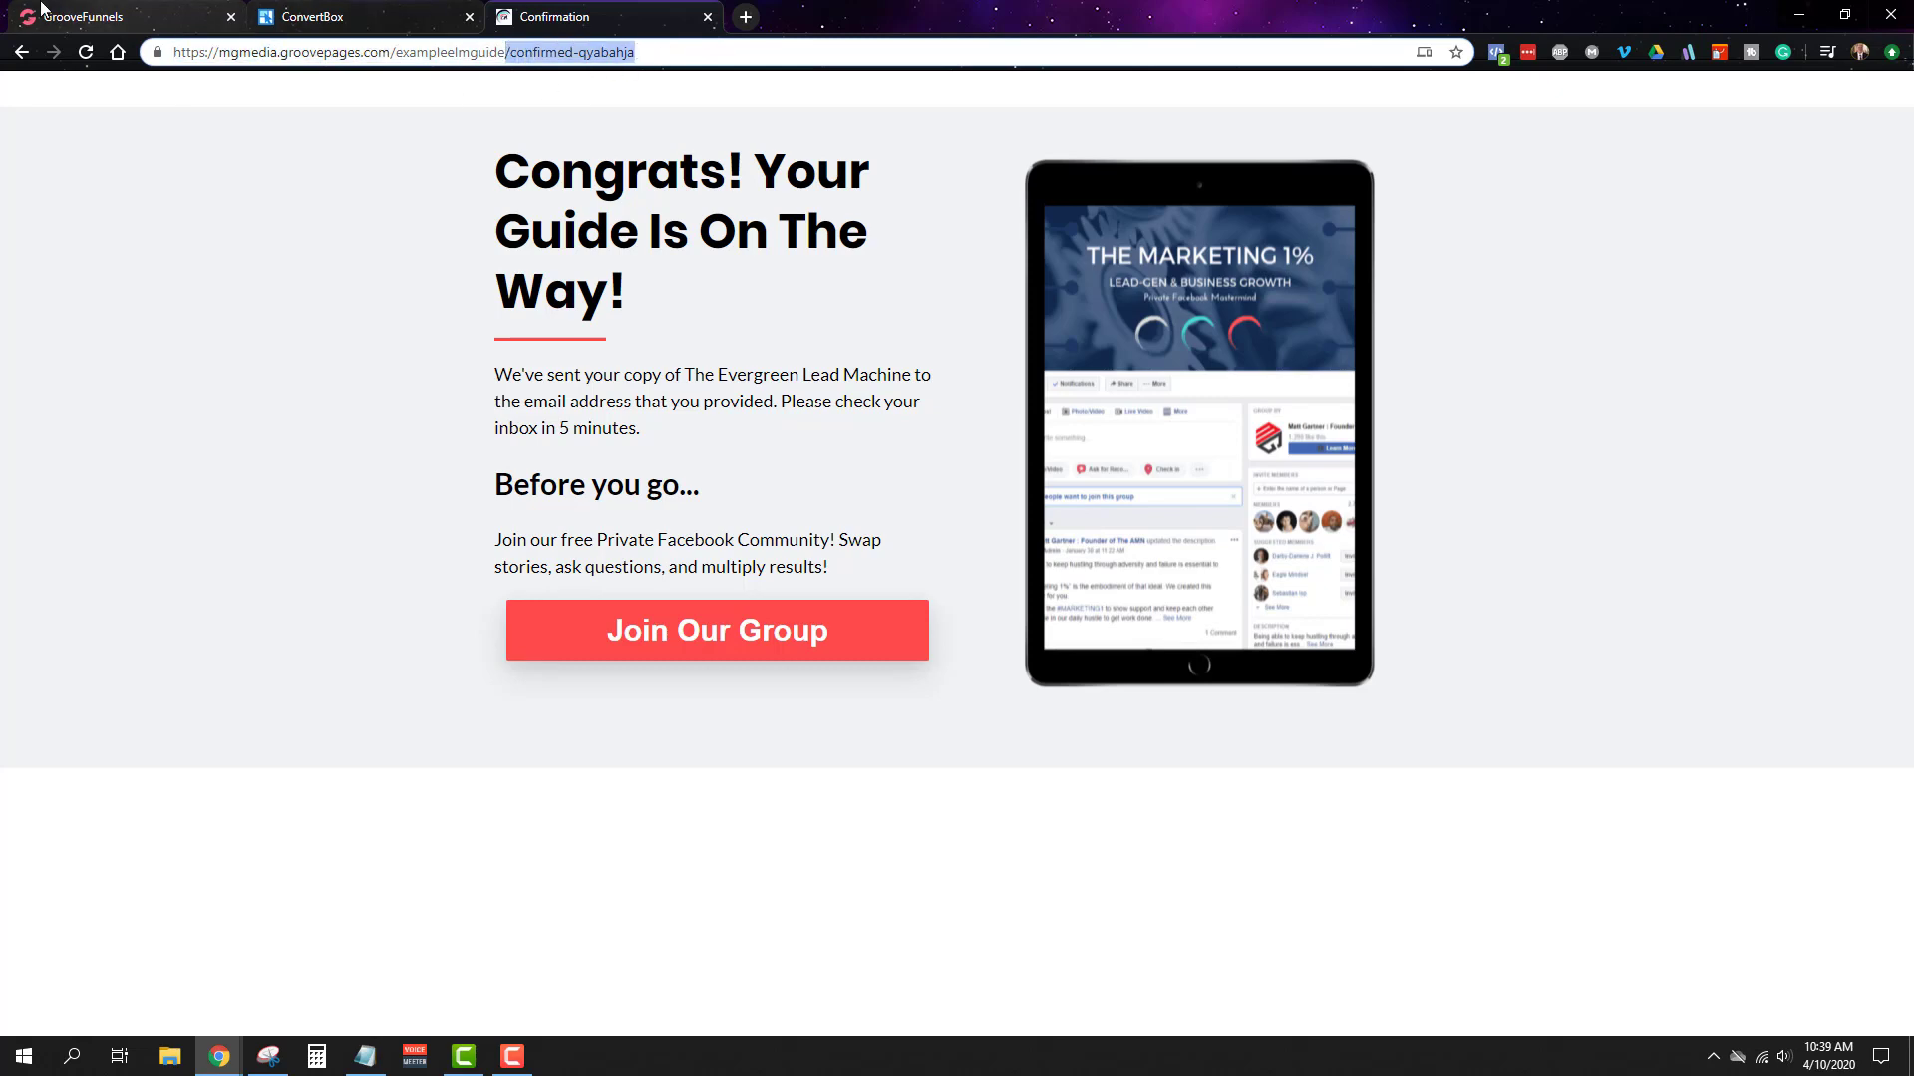
{"action": "left_click", "coordinate": [330, 12]}
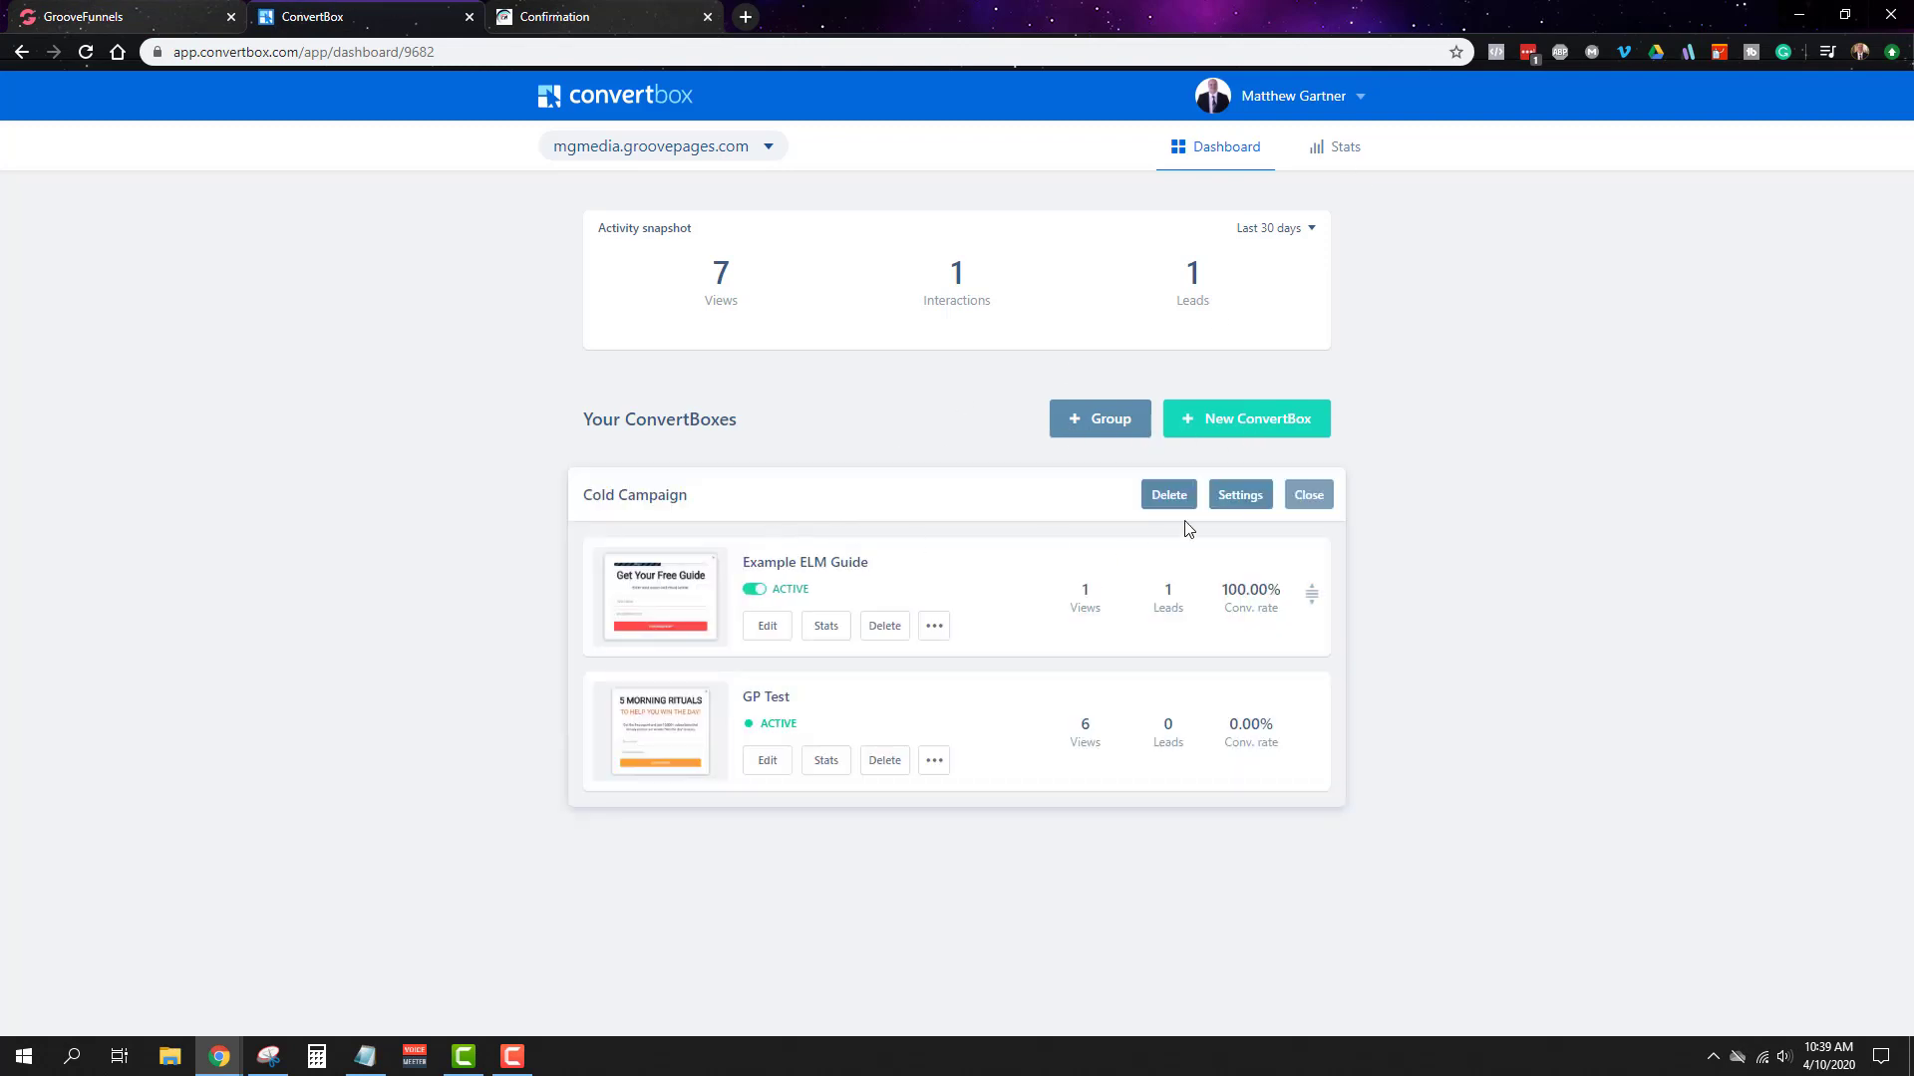
- Replace the Example ELM Guide form's redirect URL with the pasted Confirmation page address
{"action": "left_click", "coordinate": [767, 625]}
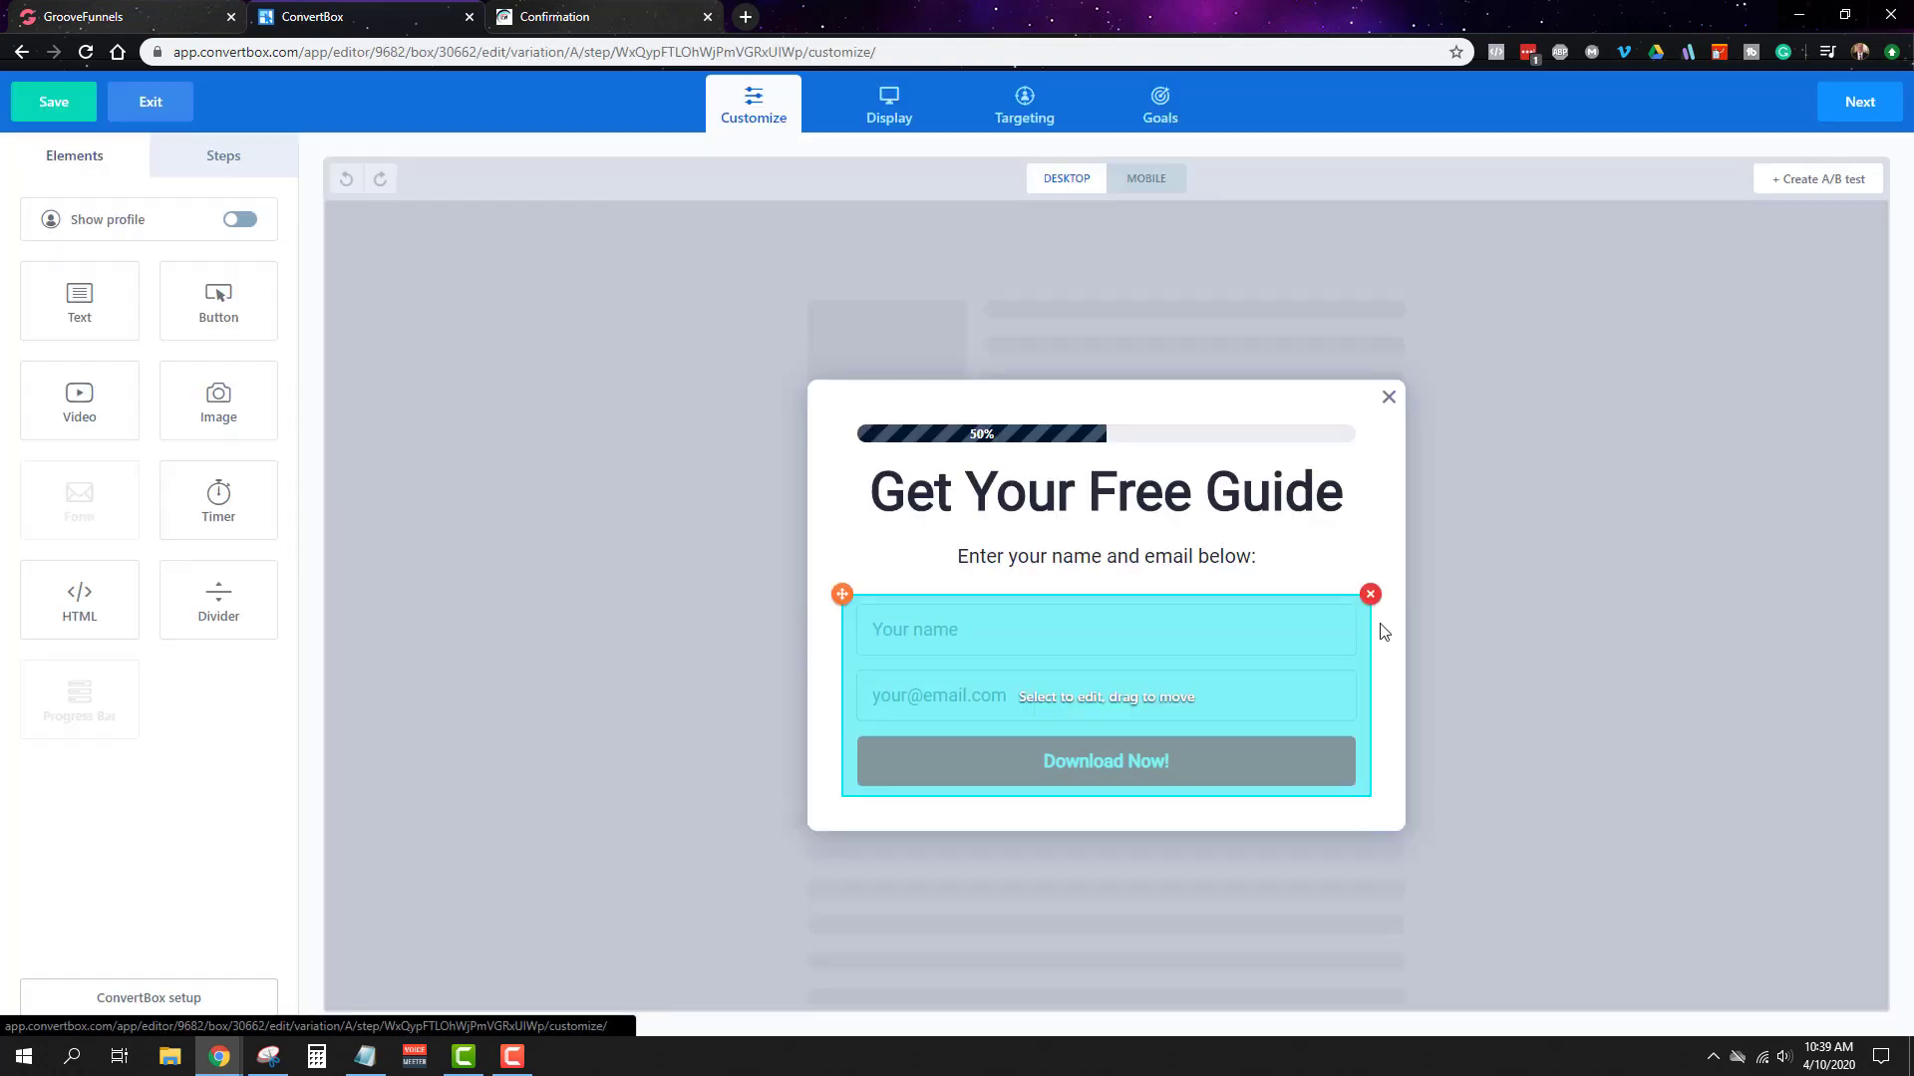
{"action": "left_click", "coordinate": [1038, 662]}
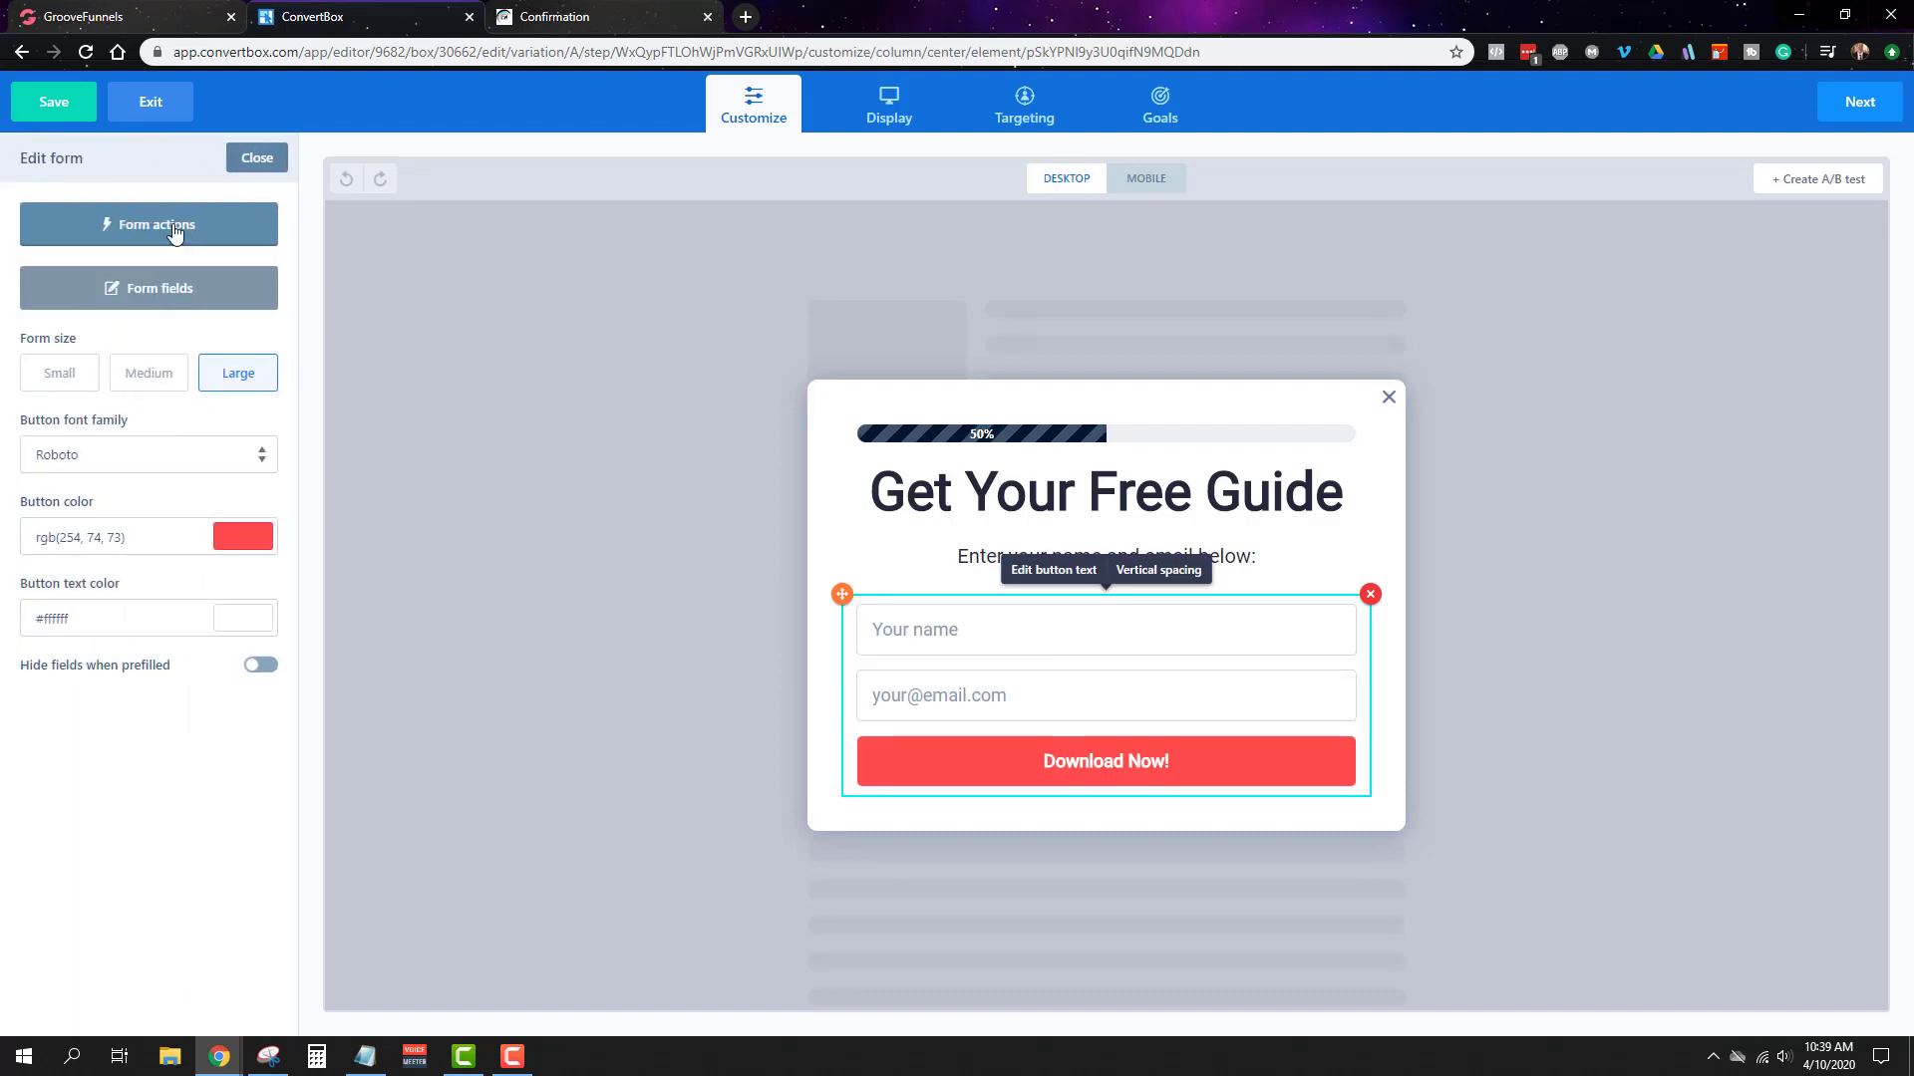
{"action": "left_click", "coordinate": [175, 229]}
{"action": "left_click", "coordinate": [976, 371]}
{"action": "triple_click", "coordinate": [976, 371]}
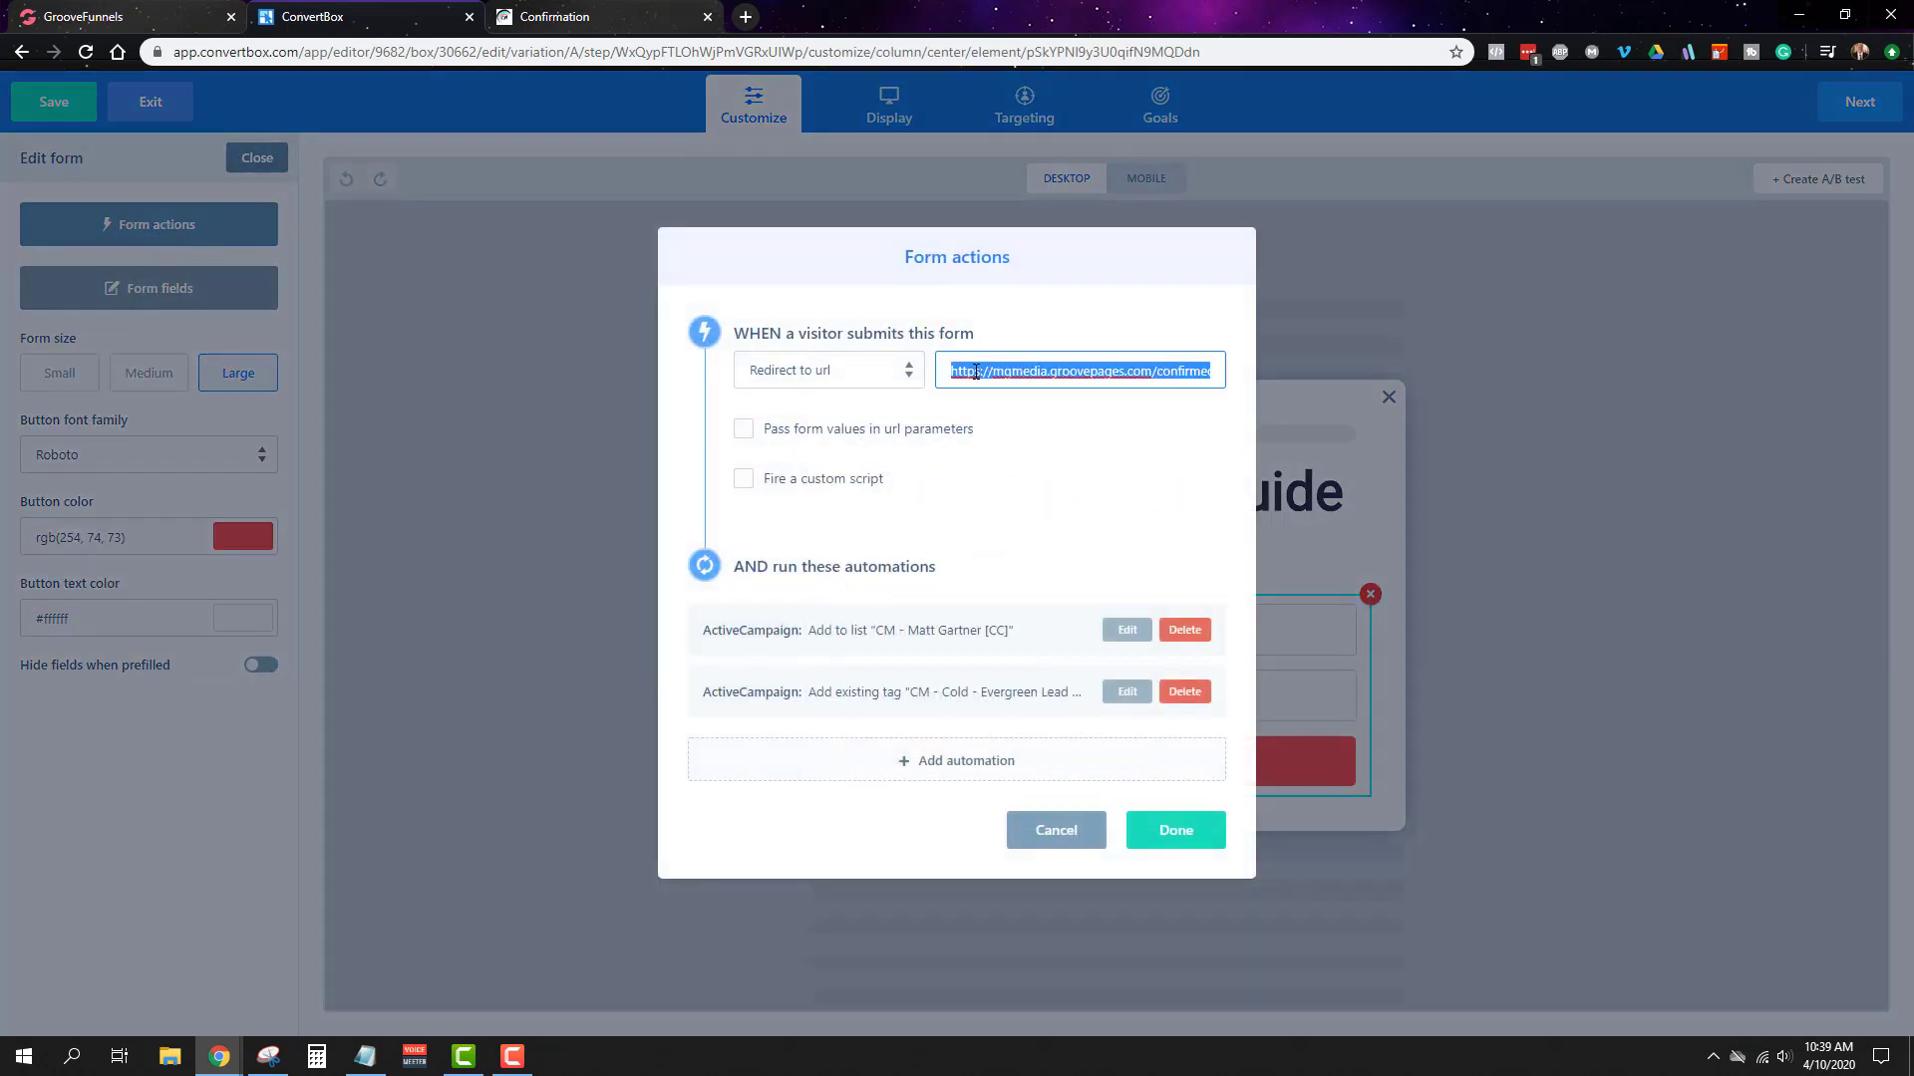
{"action": "key", "text": "ctrl+v"}
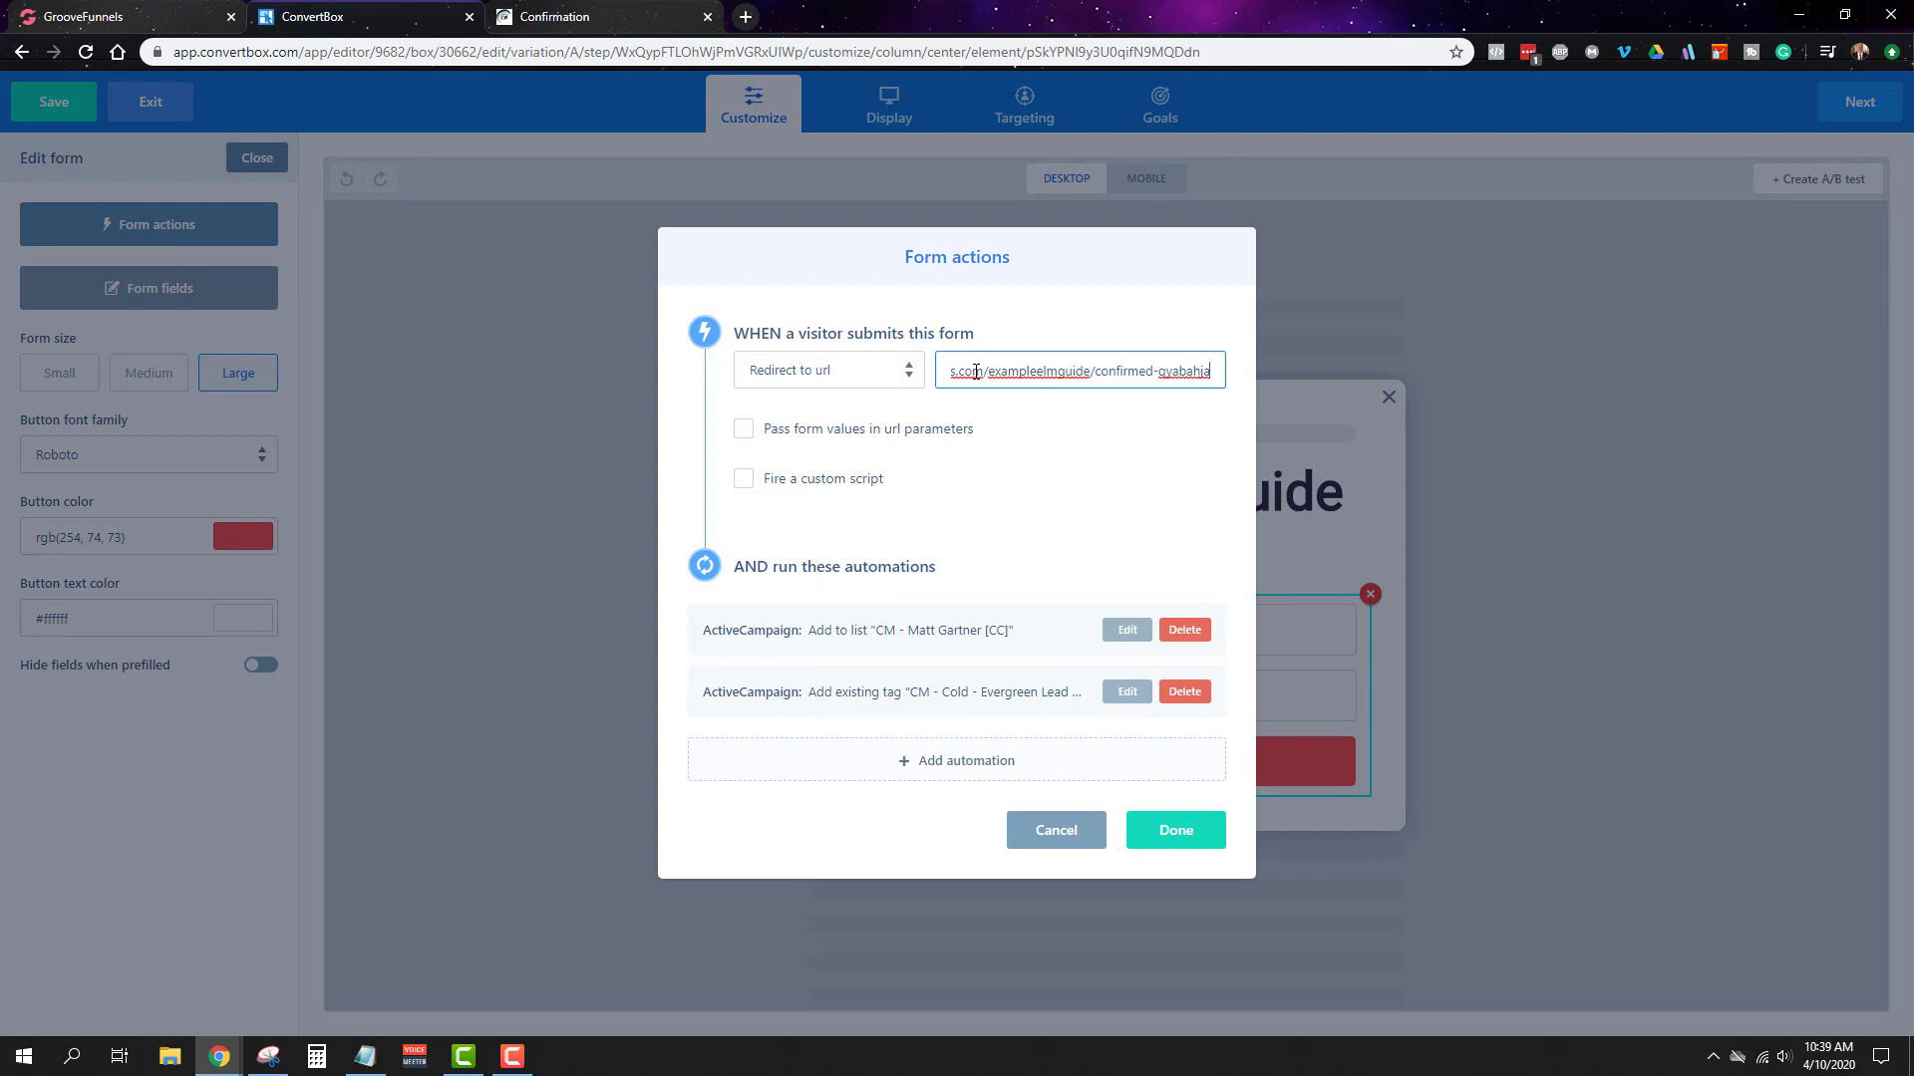
{"action": "left_click", "coordinate": [1186, 835]}
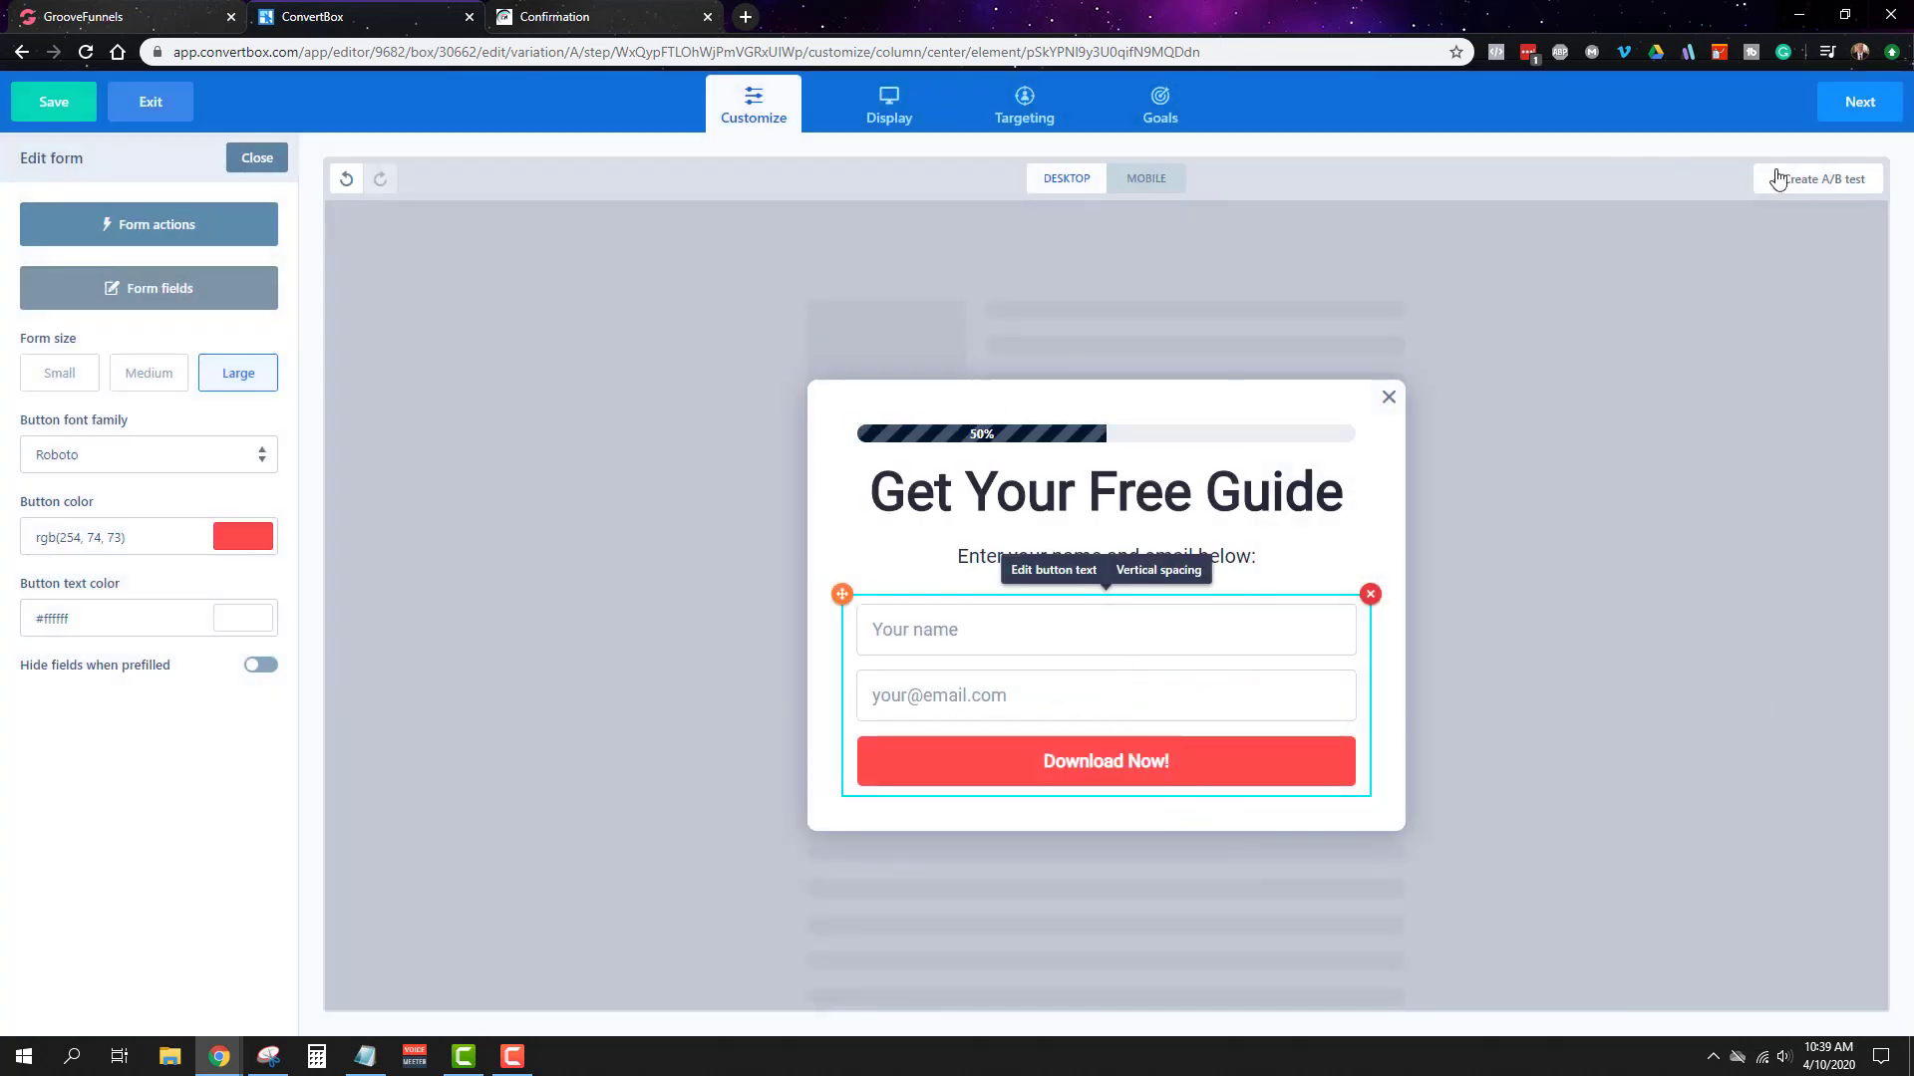
- Step through the remaining setup pages to Finish, saving the popup, and check the Cold Campaign group
{"action": "left_click", "coordinate": [1854, 104]}
{"action": "left_click", "coordinate": [1853, 105]}
{"action": "left_click", "coordinate": [1854, 104]}
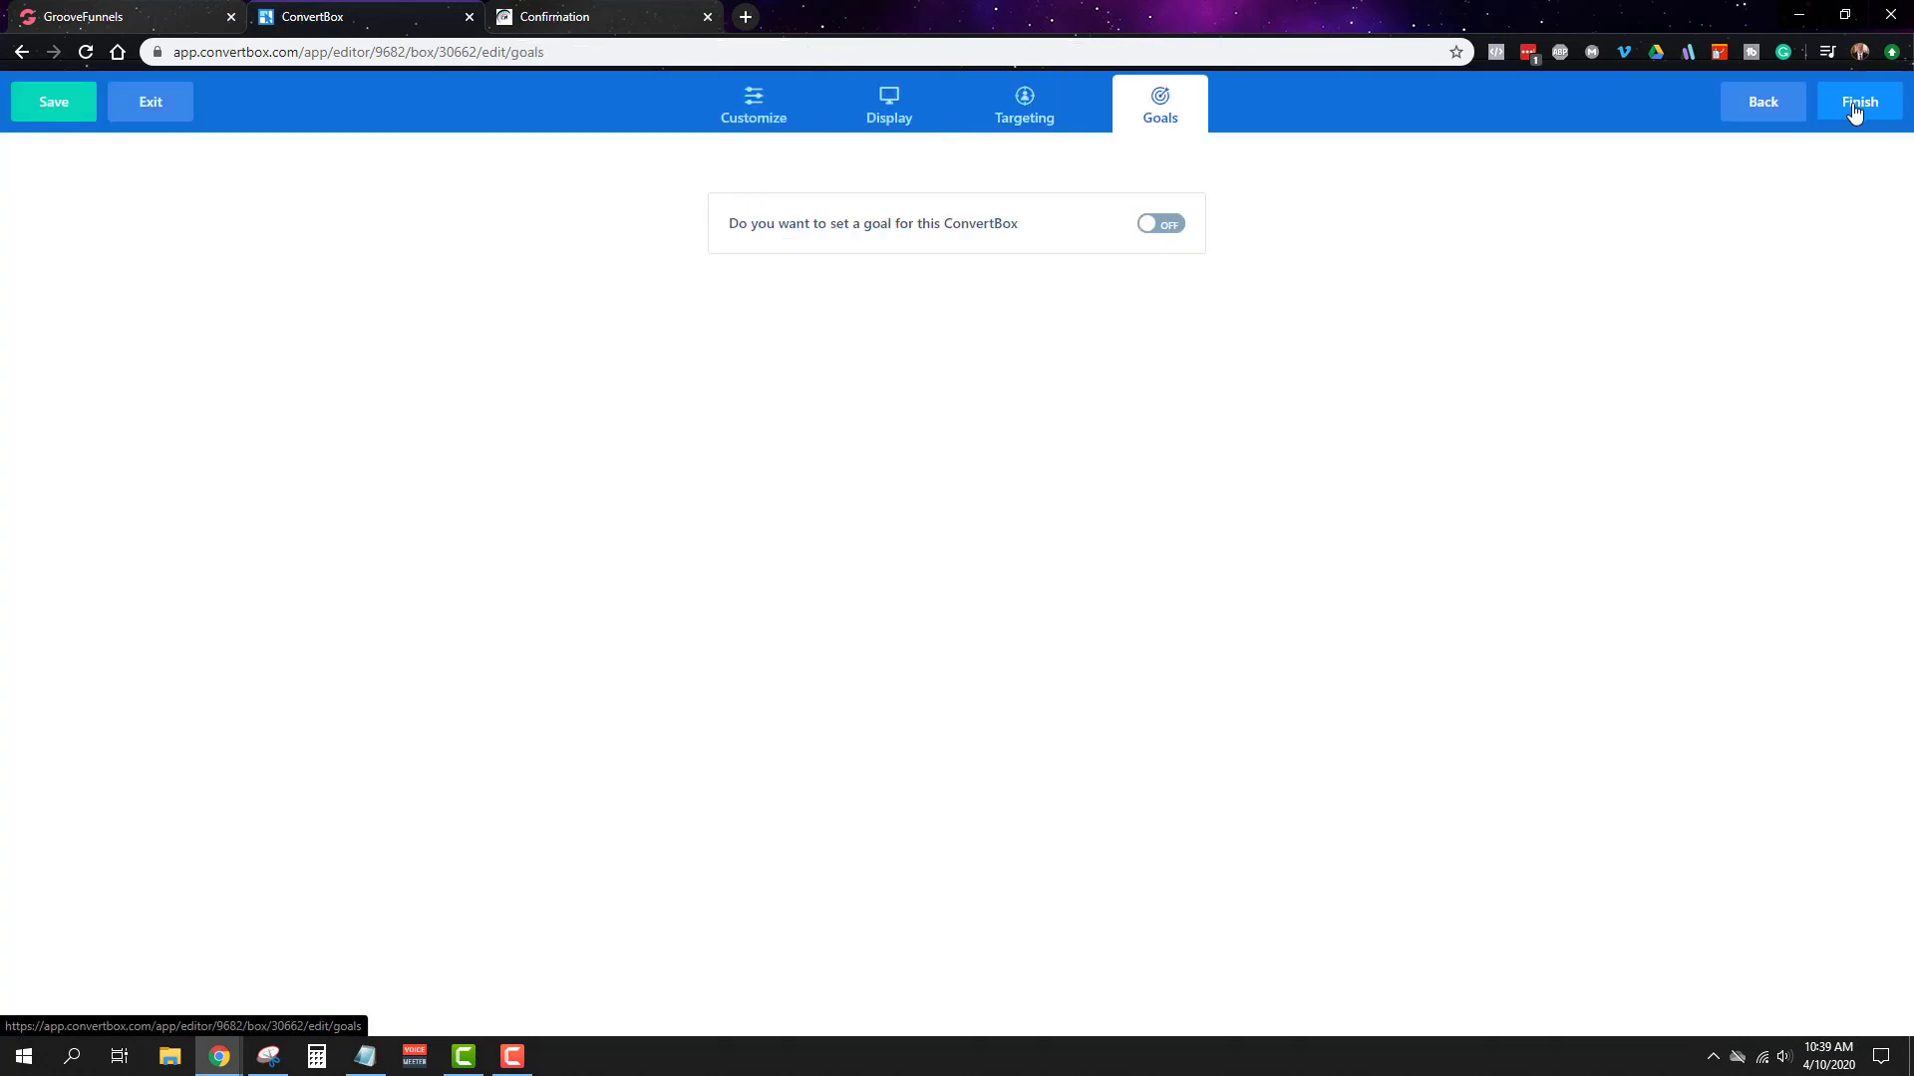
{"action": "left_click", "coordinate": [1853, 108]}
{"action": "left_click", "coordinate": [927, 615]}
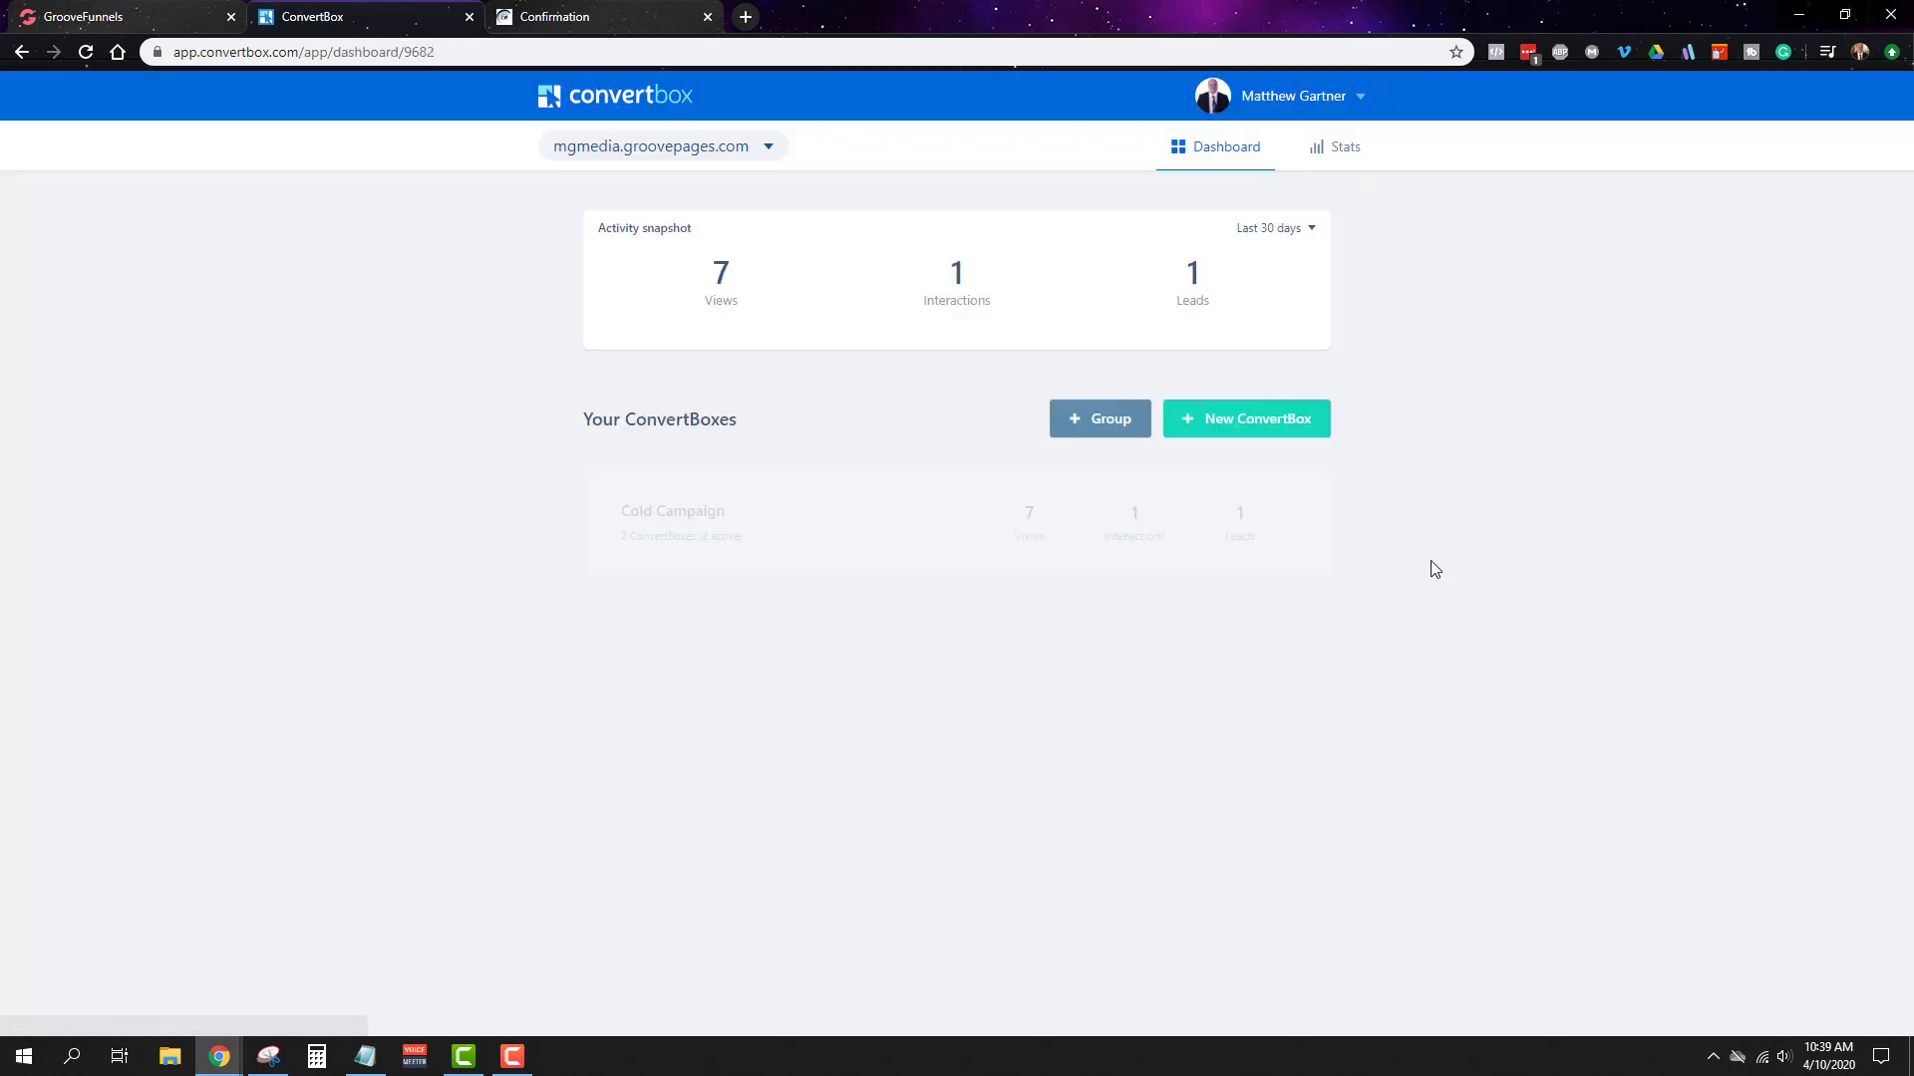
{"action": "left_click", "coordinate": [854, 555]}
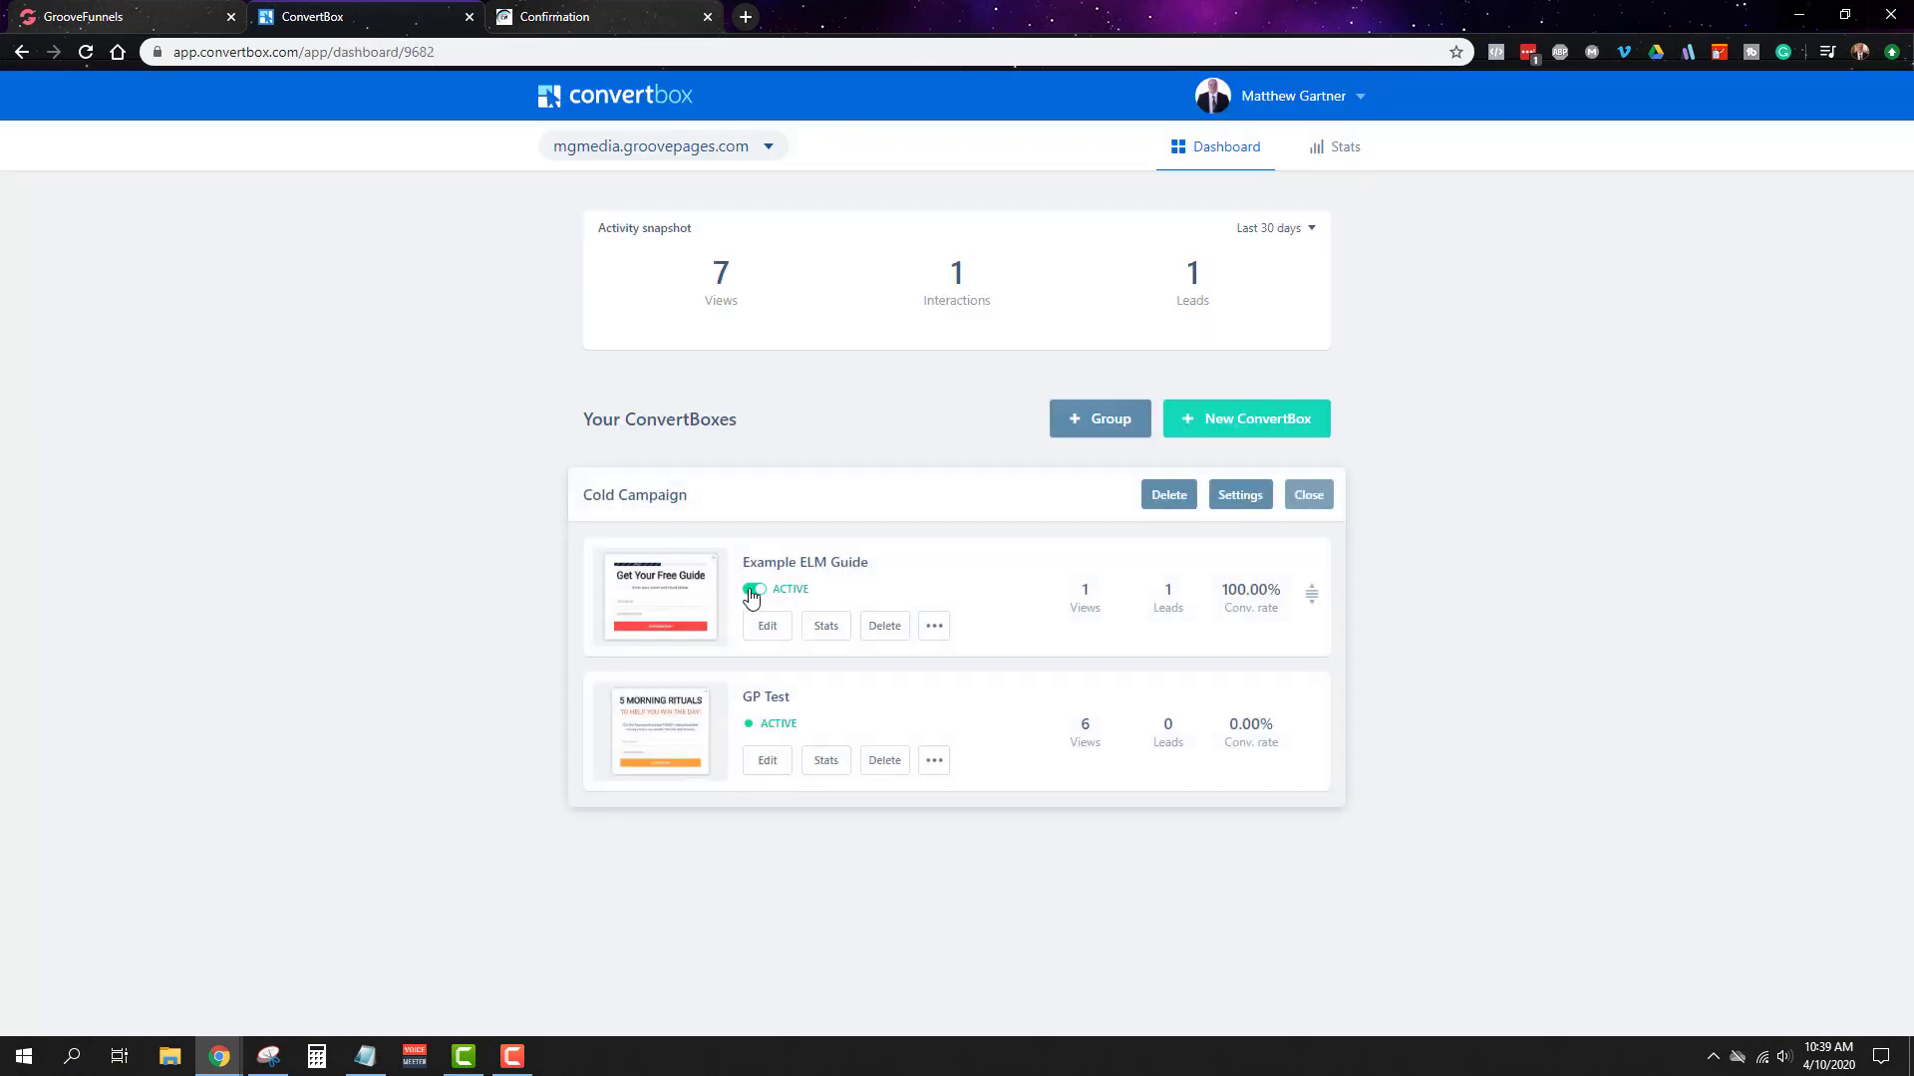
{"action": "left_click", "coordinate": [80, 15]}
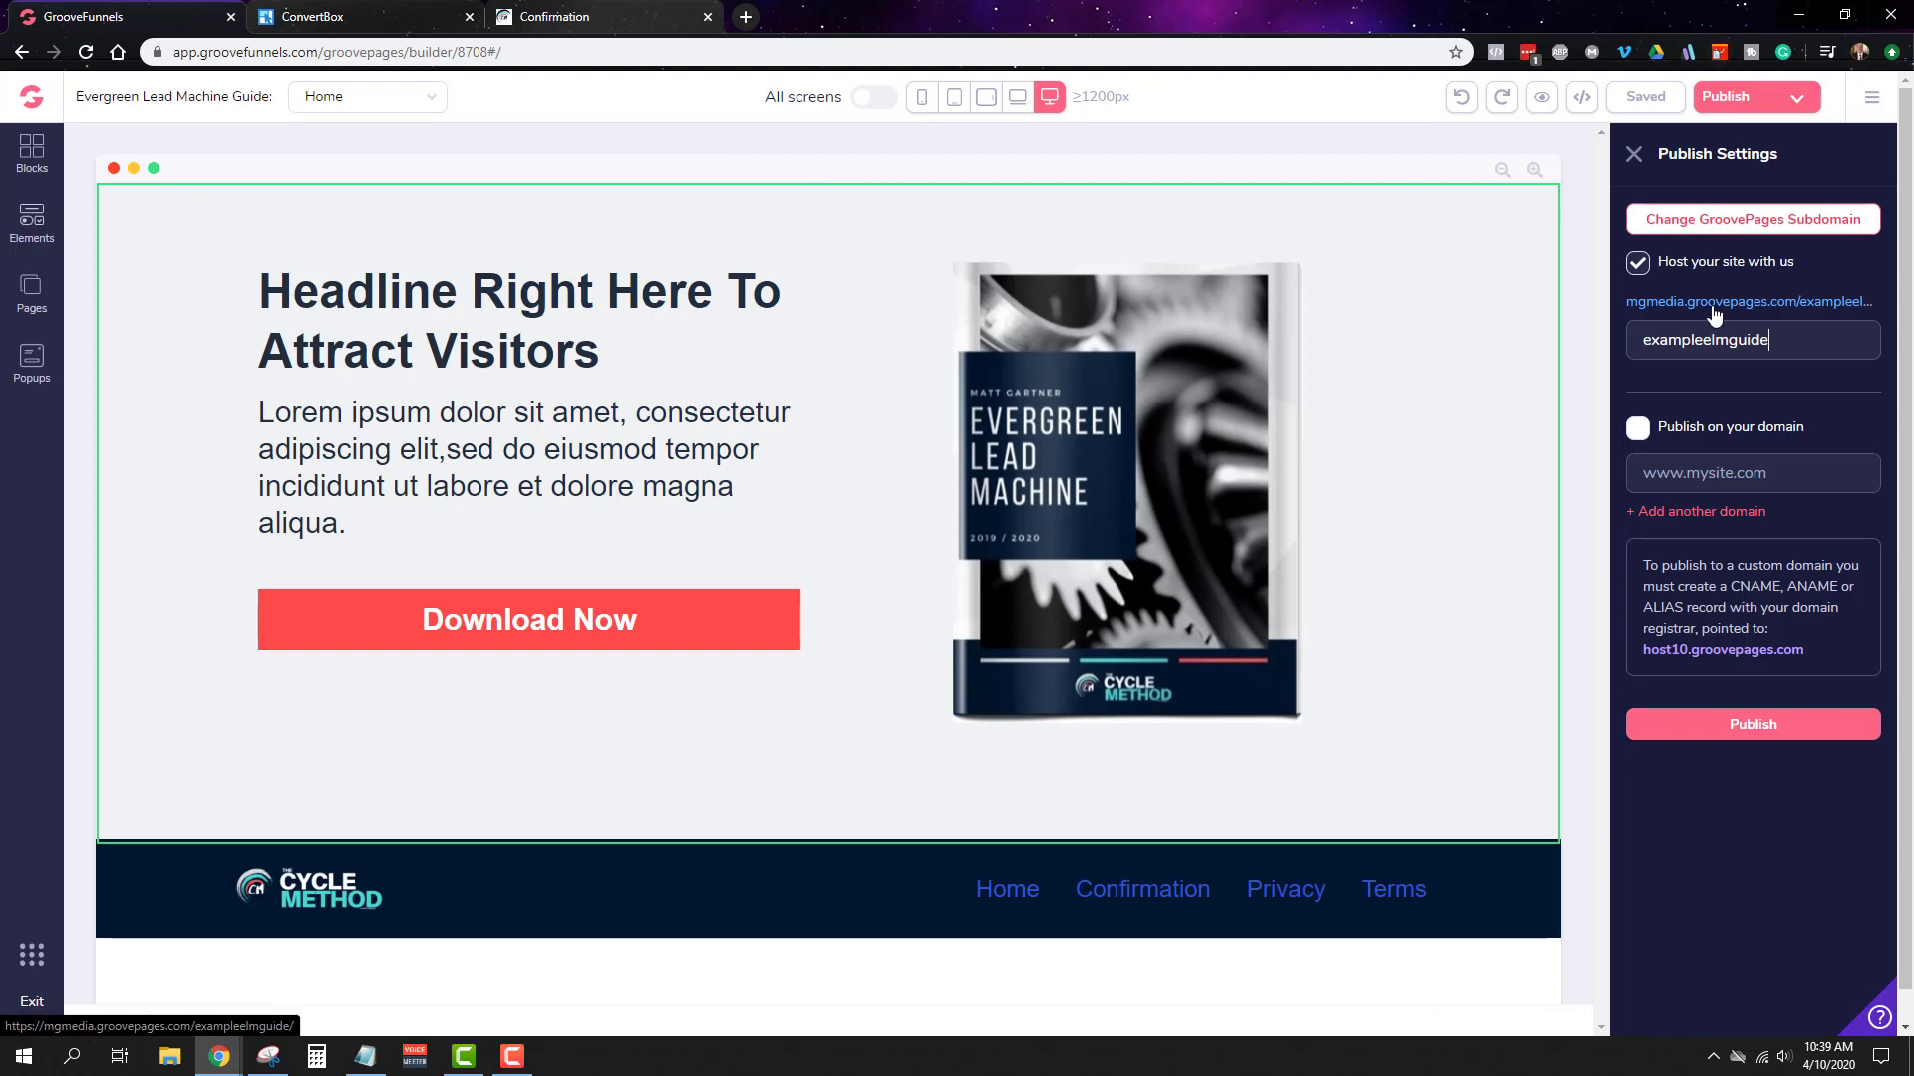
- Submit a second live popup signup with '2' appended to the test name and e-mail
{"action": "left_click", "coordinate": [1853, 312]}
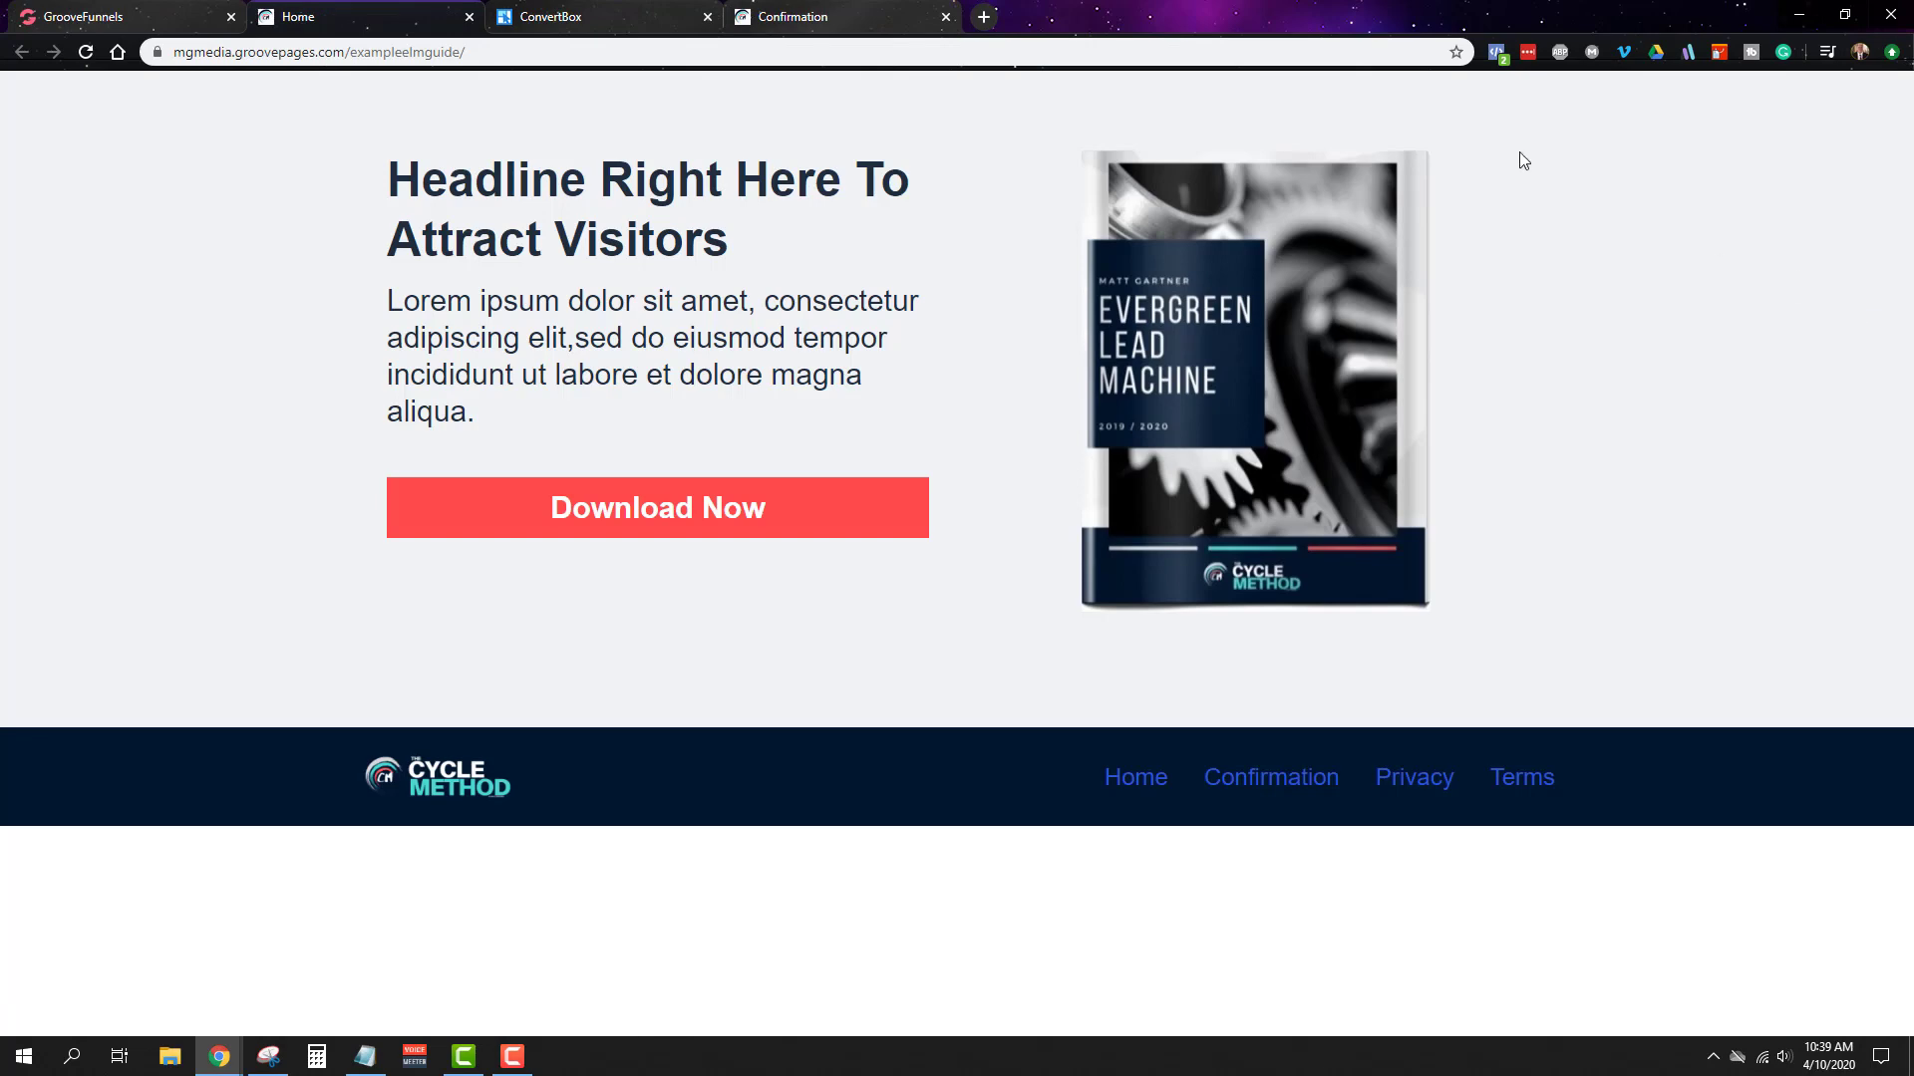
{"action": "left_click", "coordinate": [664, 510]}
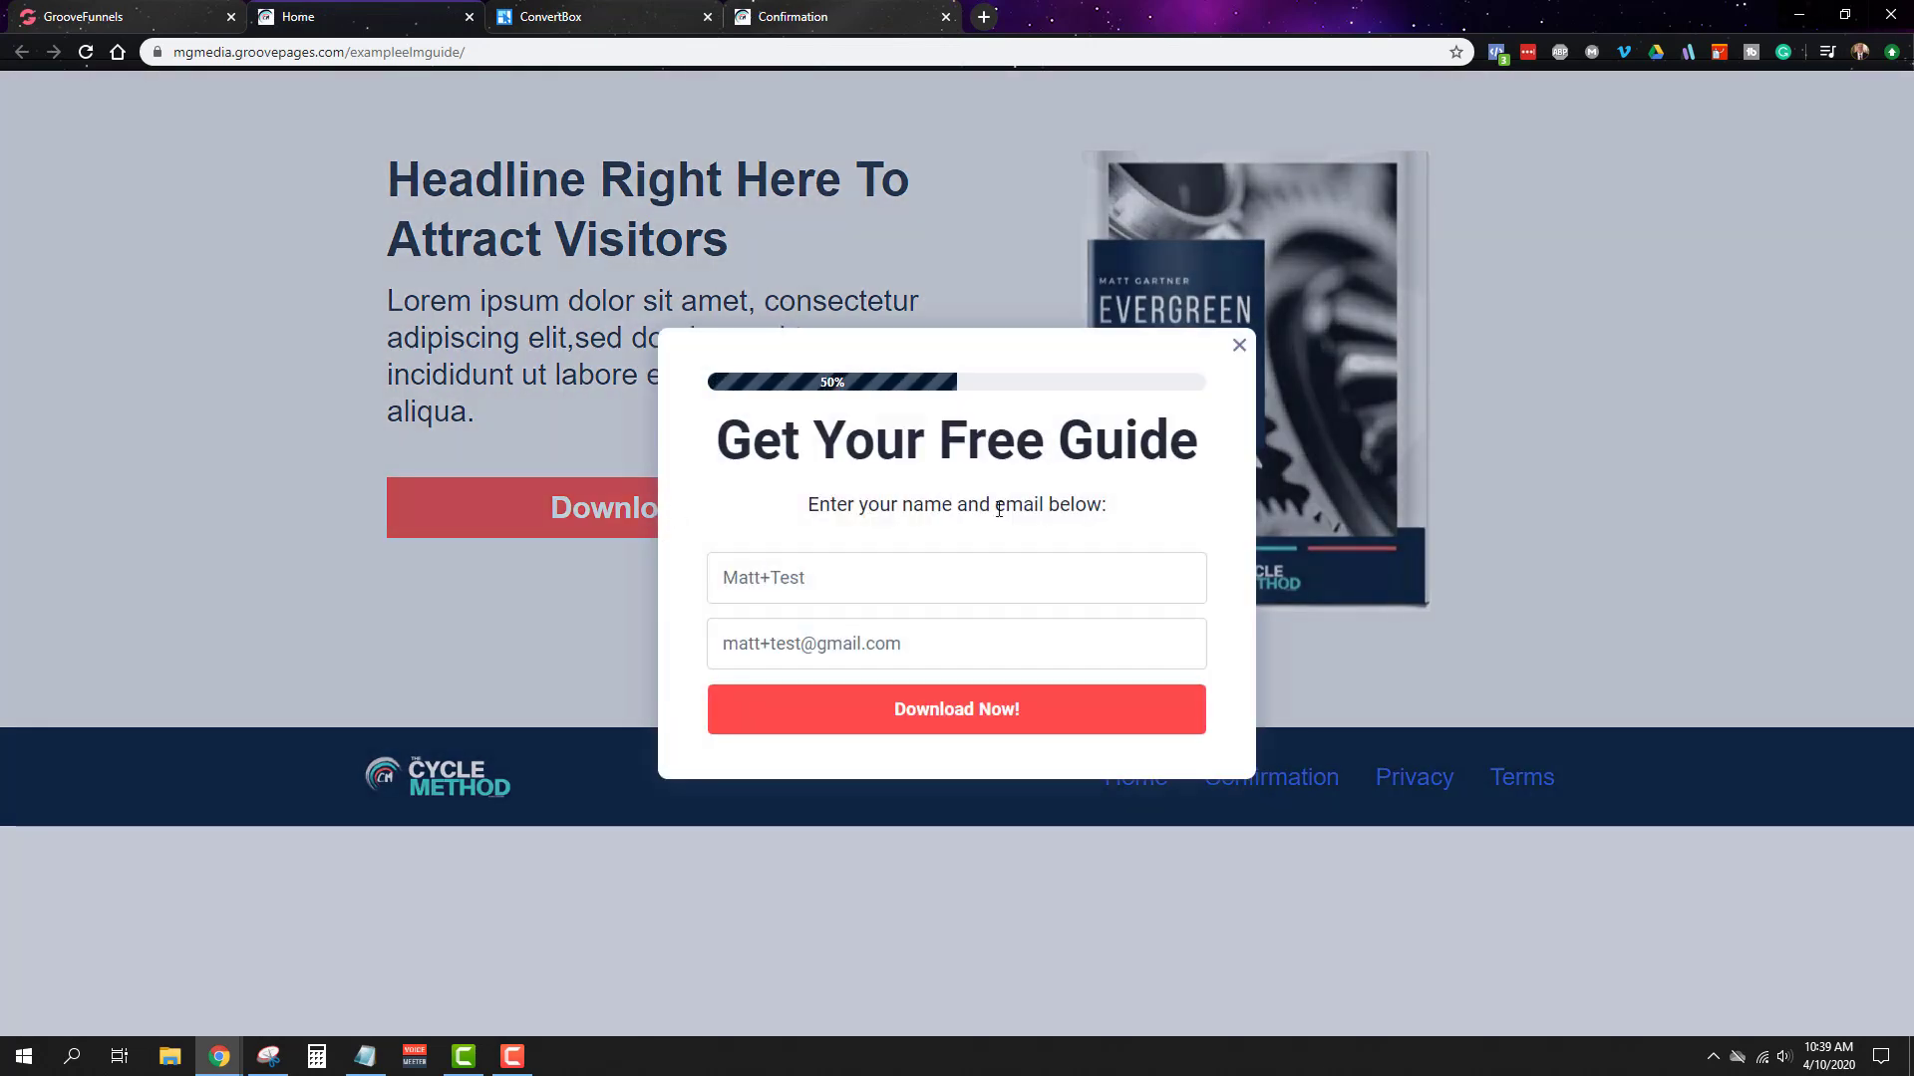
{"action": "left_click", "coordinate": [828, 576]}
{"action": "type", "text": "2"}
{"action": "left_click", "coordinate": [807, 643]}
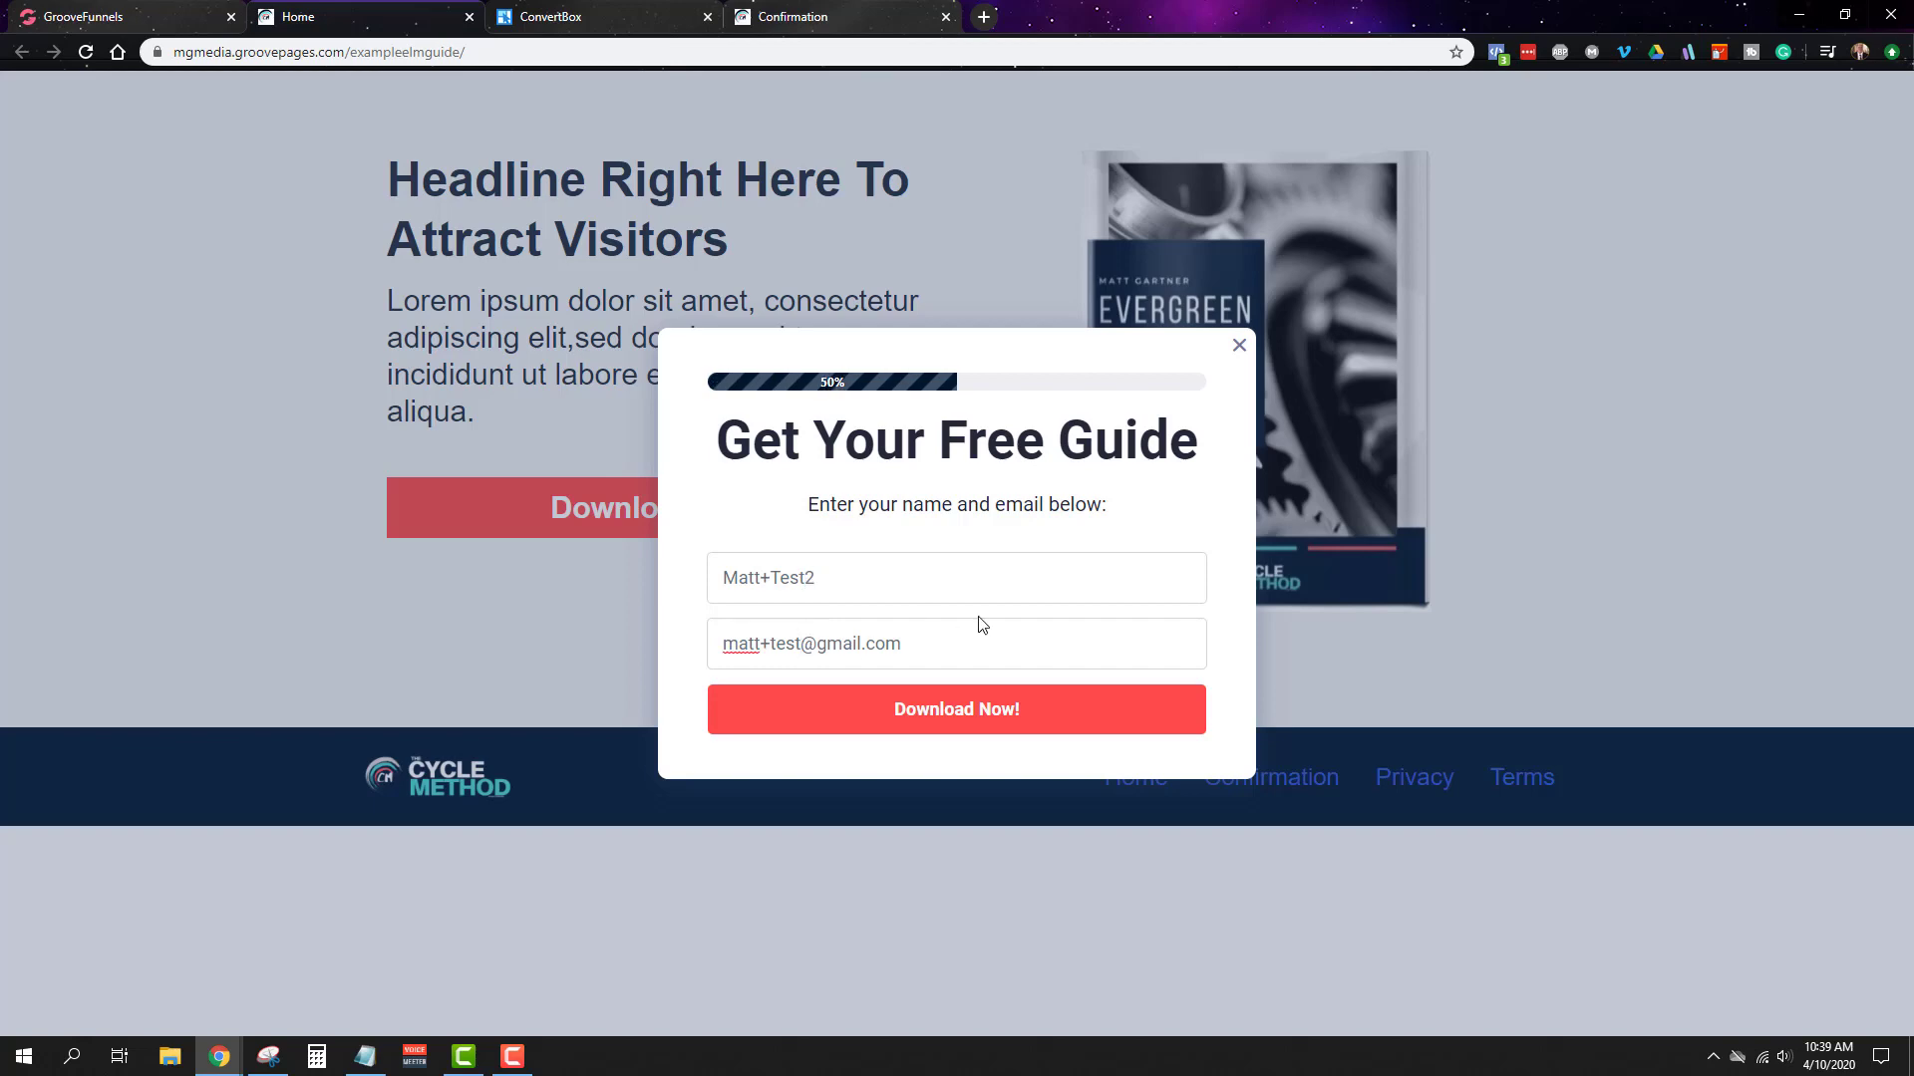
{"action": "type", "text": "2"}
{"action": "left_click", "coordinate": [960, 719]}
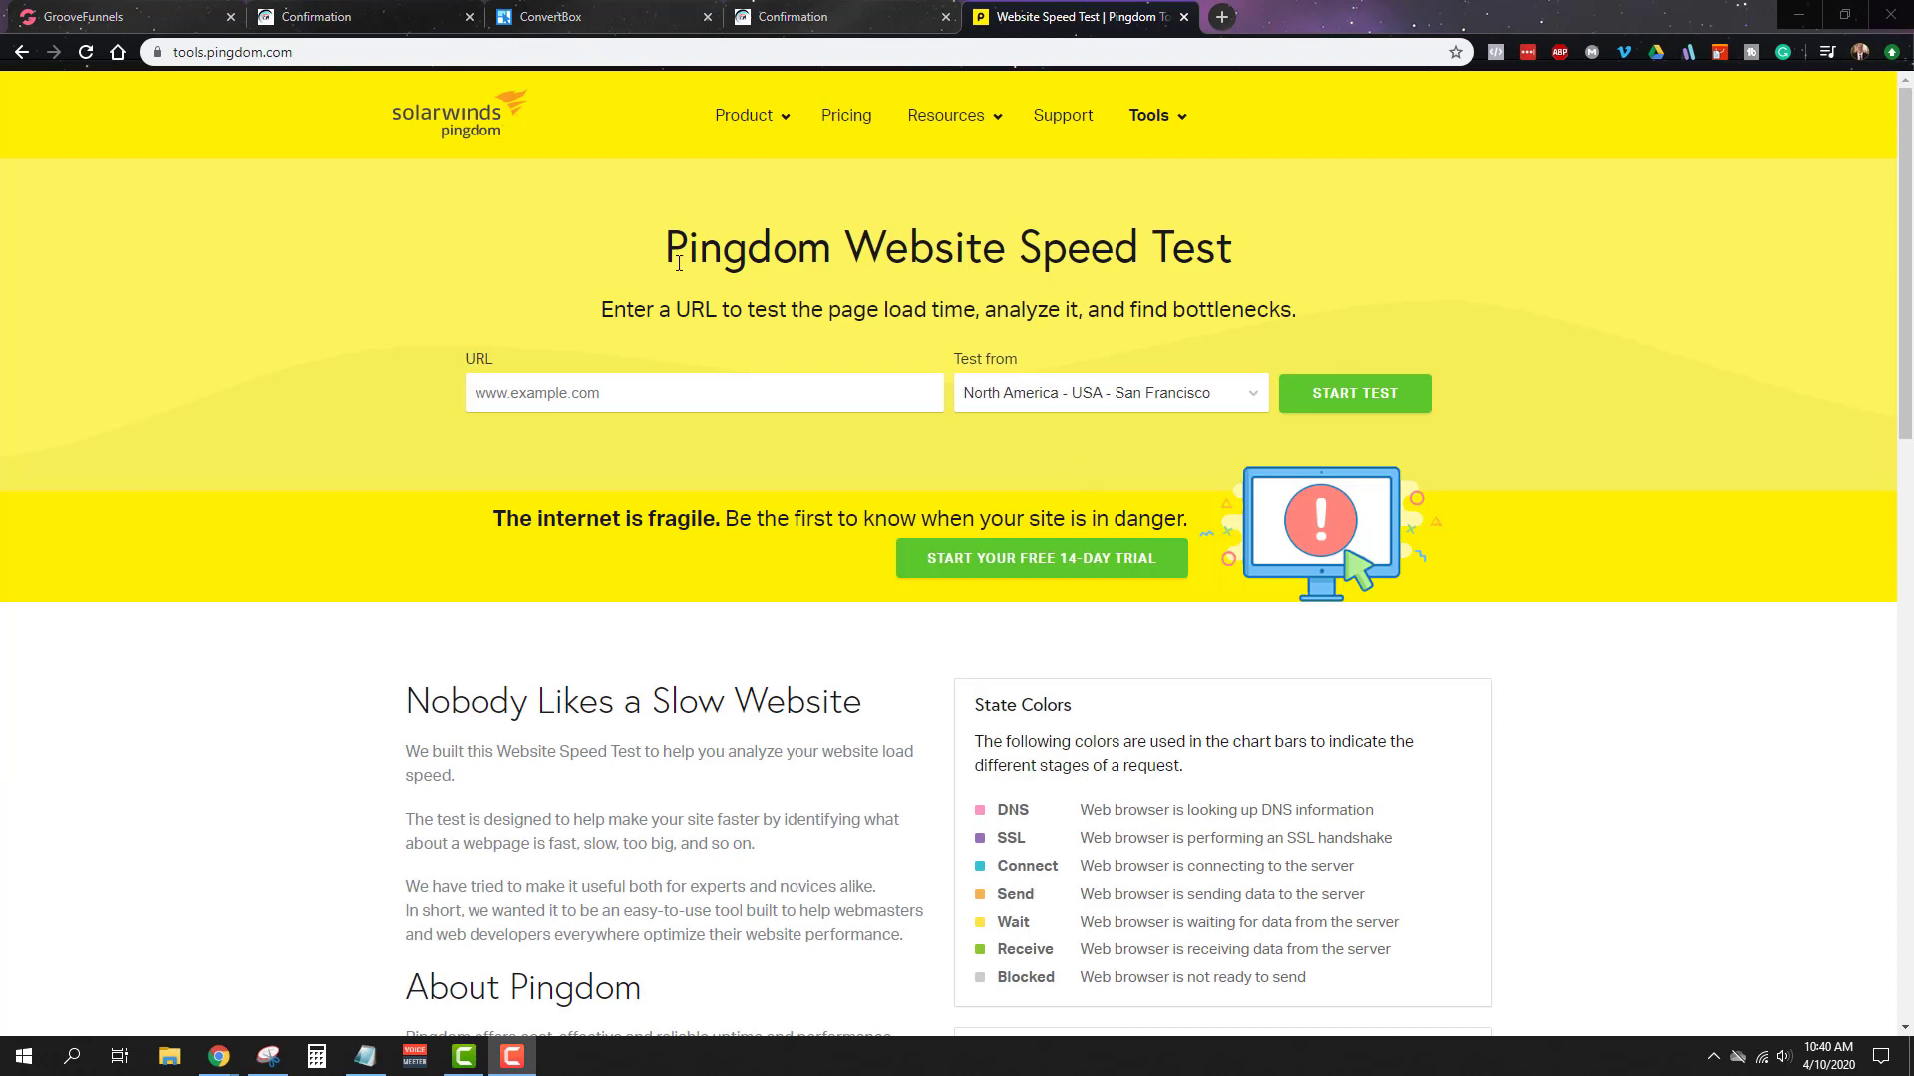
- Enter the live site's domain into Pingdom's URL field
{"action": "left_click", "coordinate": [143, 17]}
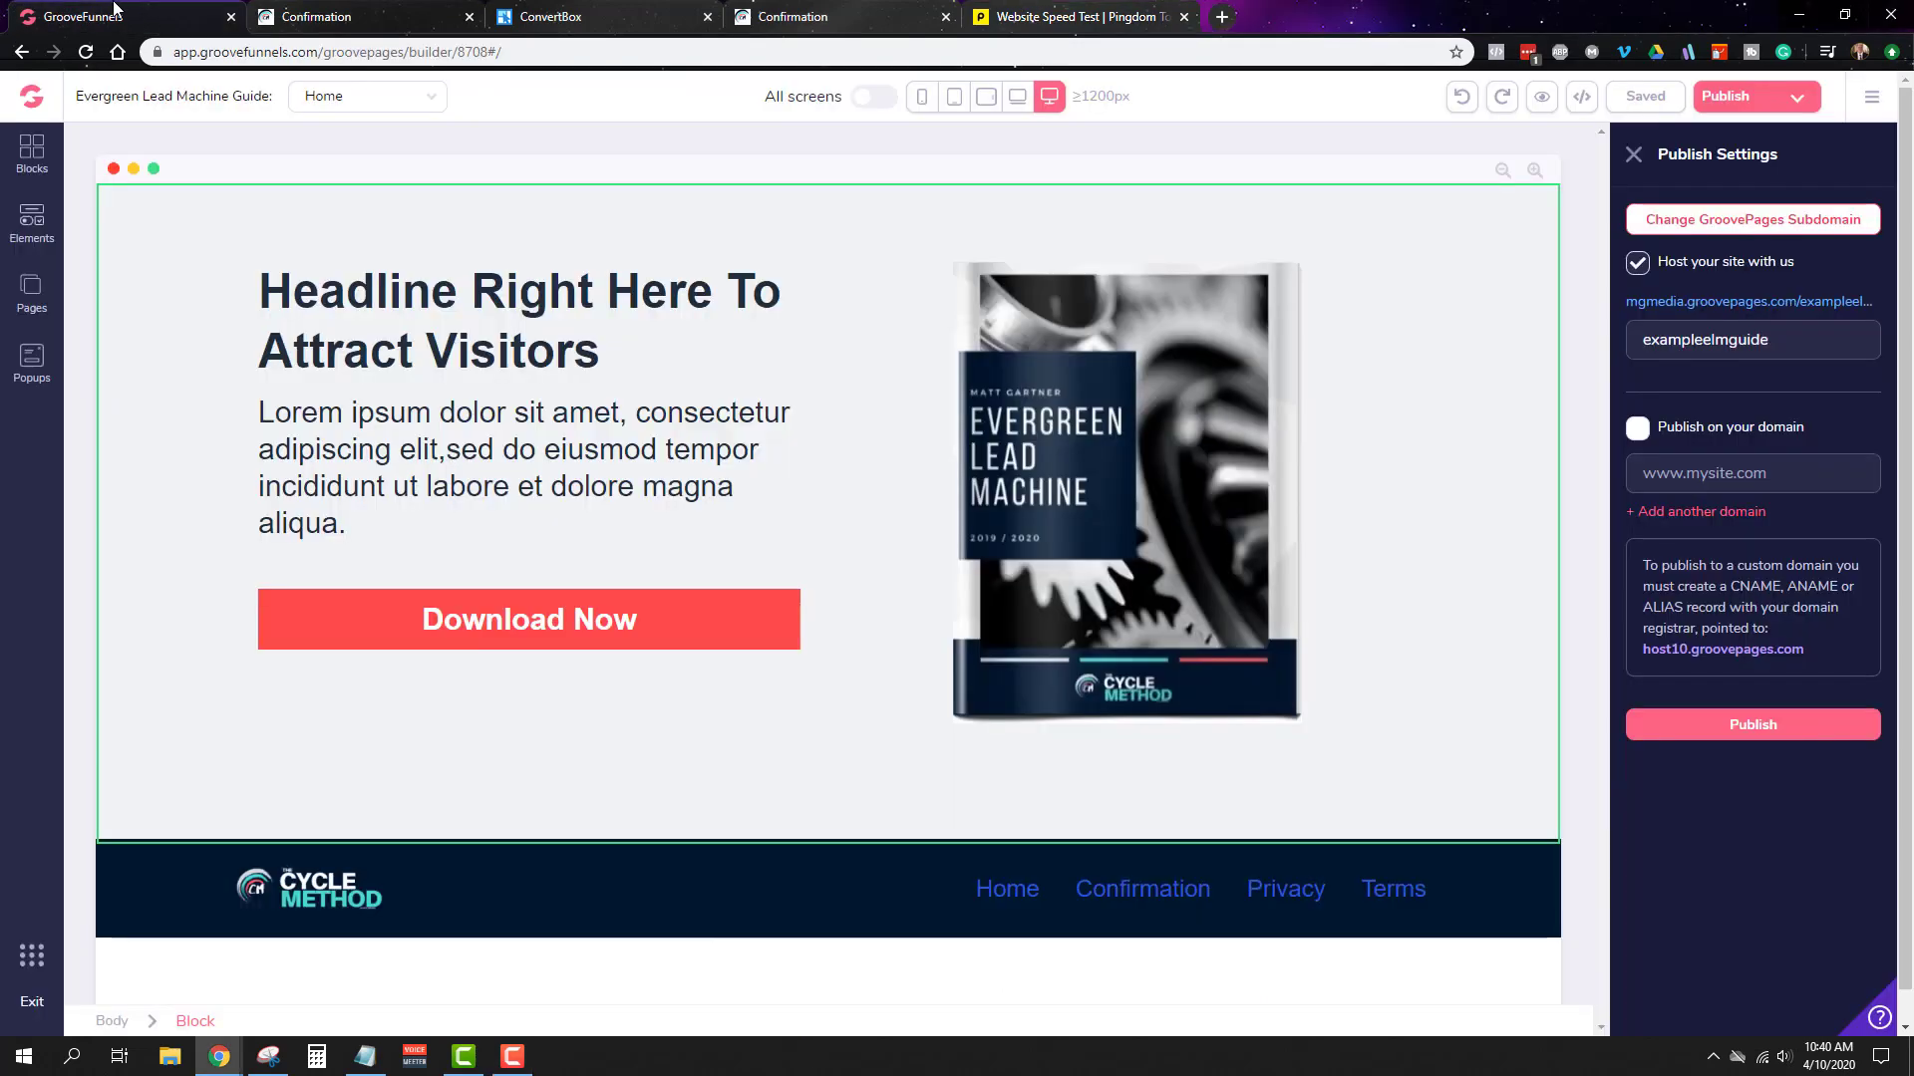
{"action": "right_click", "coordinate": [1735, 302]}
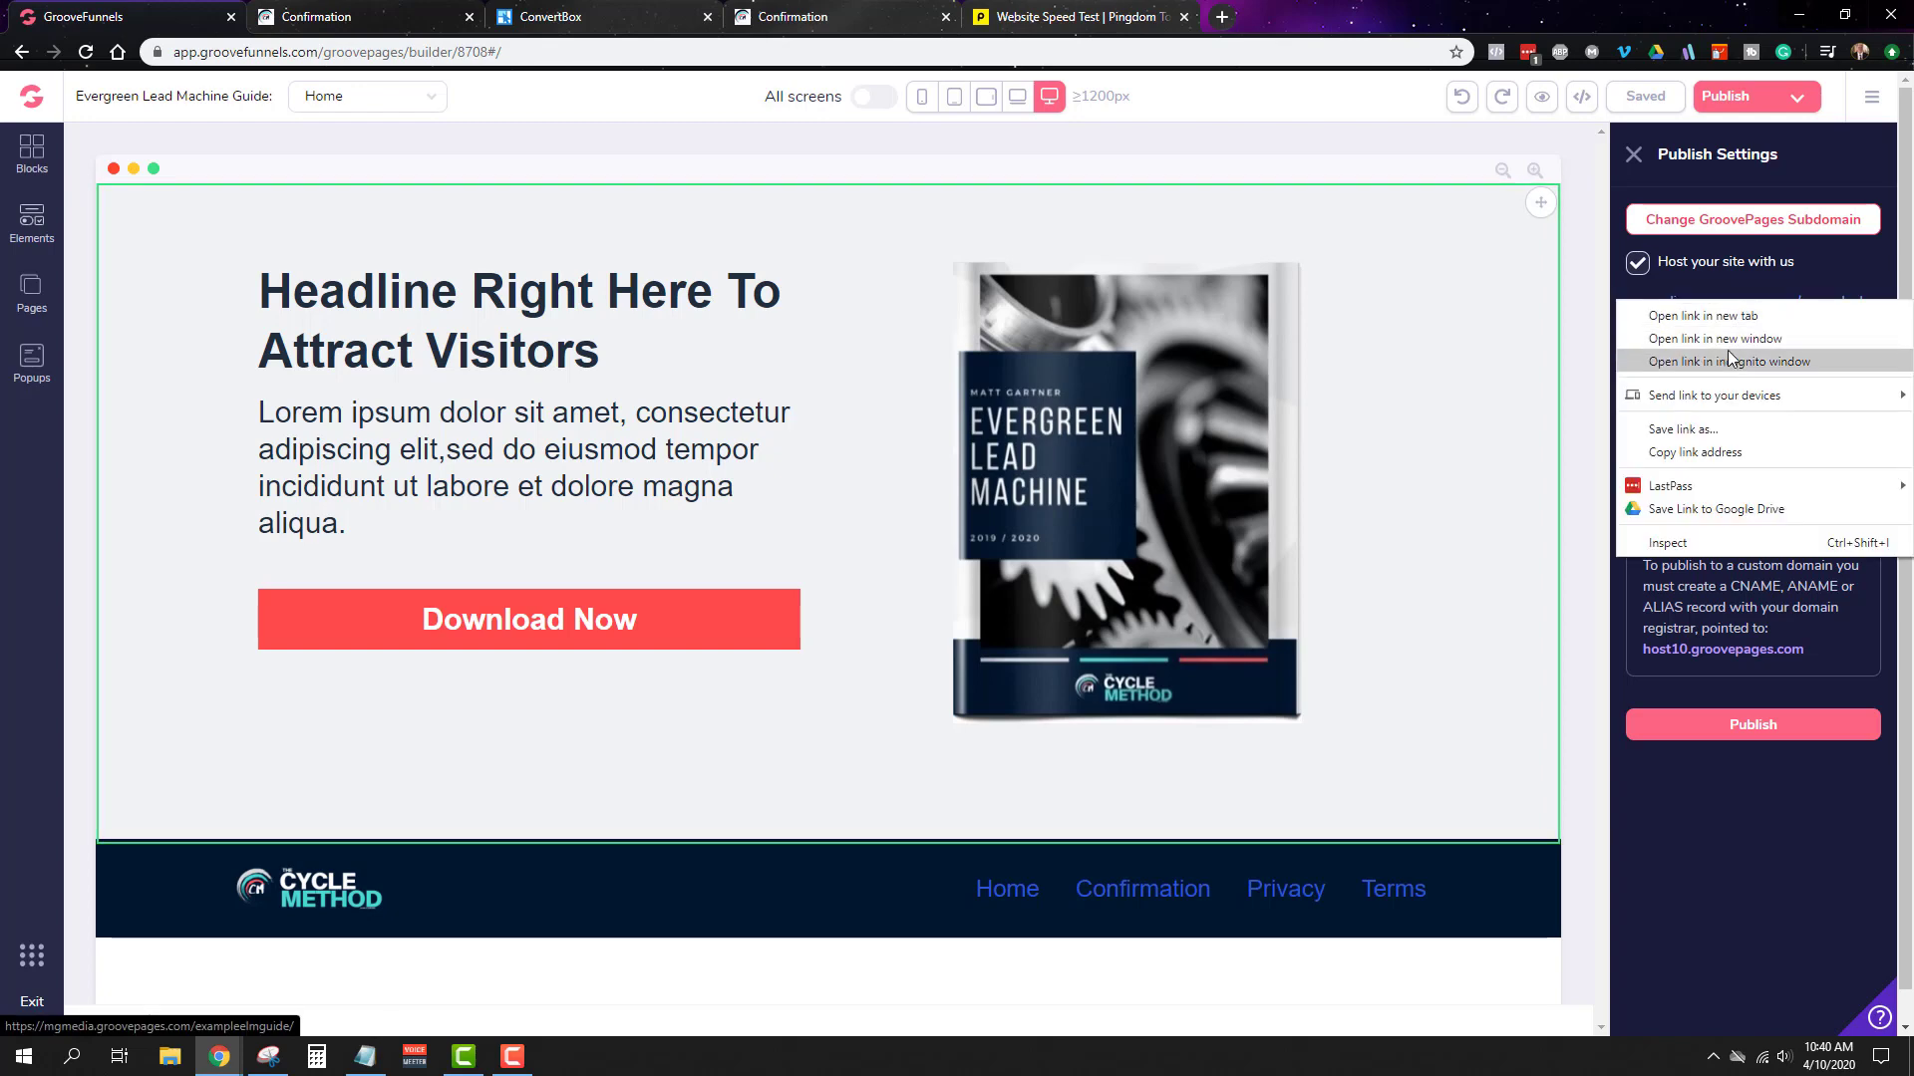
{"action": "left_click", "coordinate": [1077, 17]}
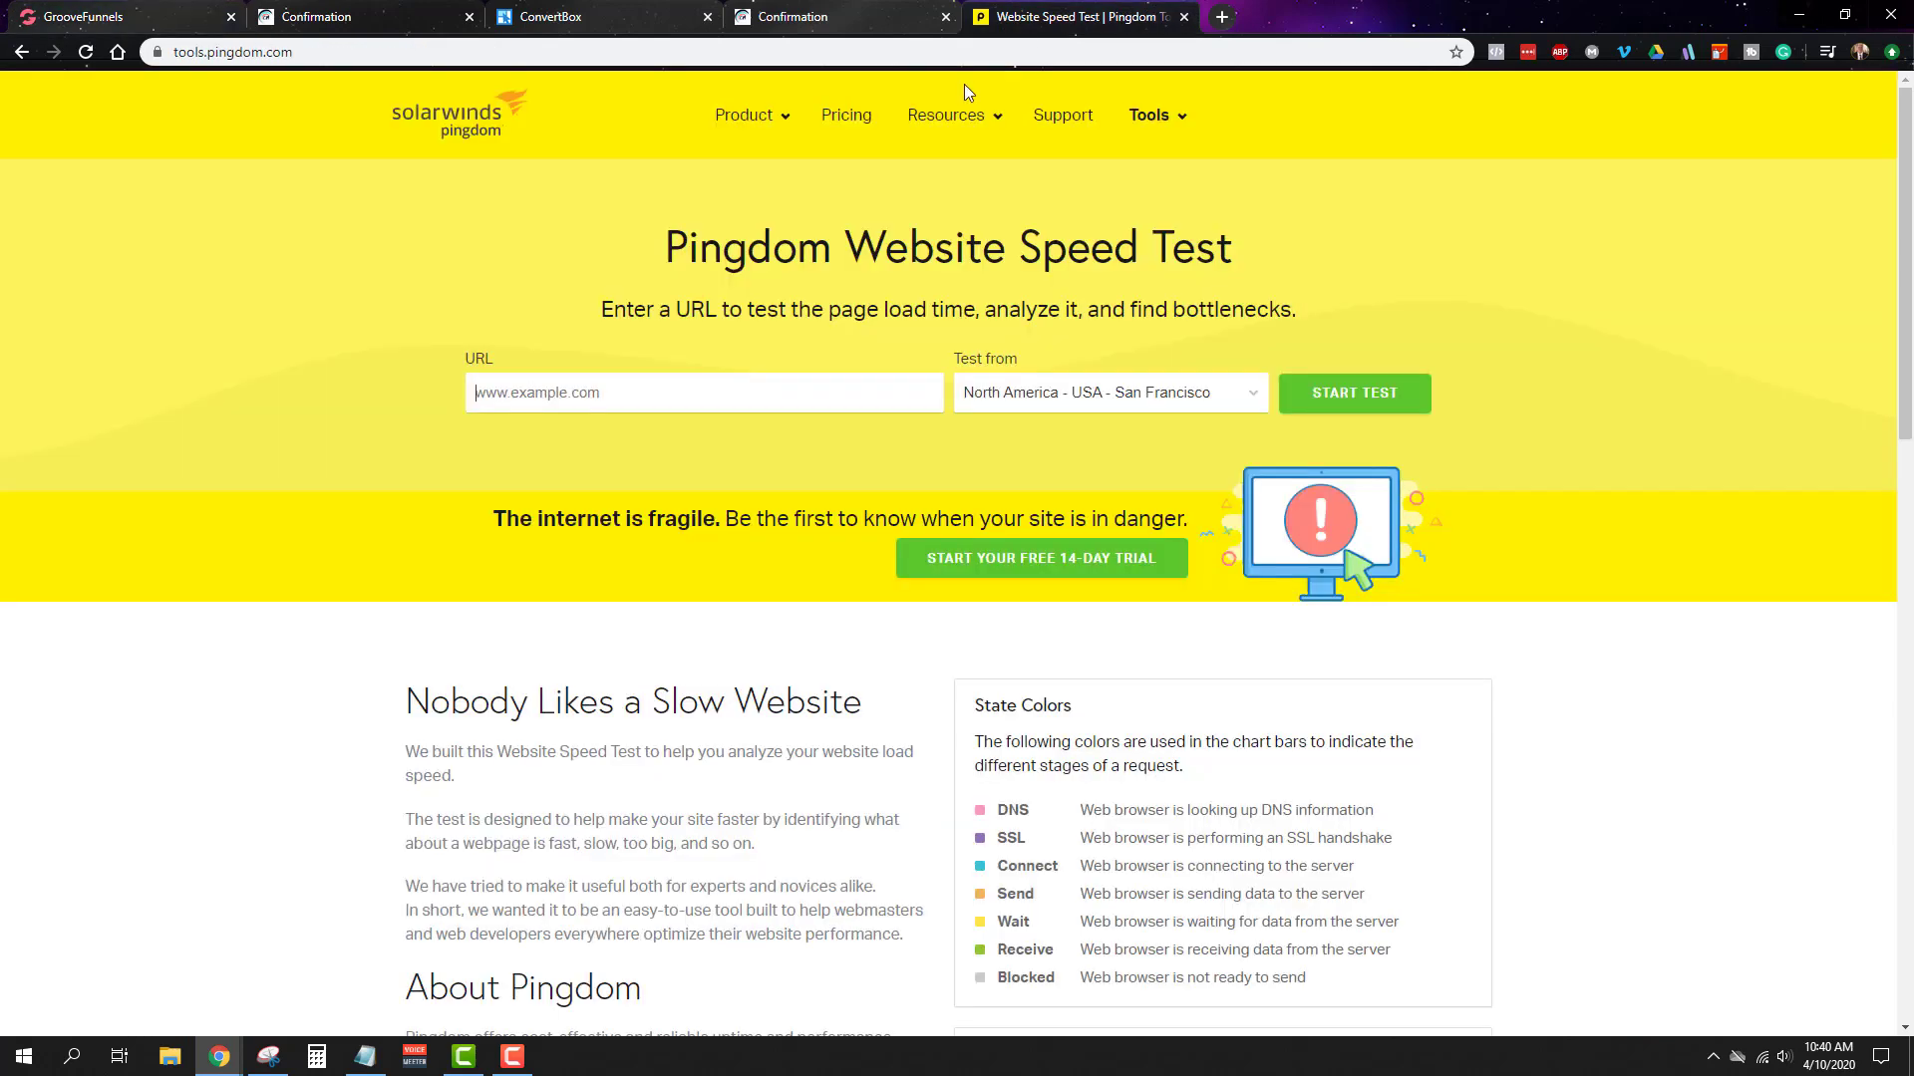
{"action": "left_click", "coordinate": [724, 404]}
{"action": "type", "text": "mattgartner.co"}
- Run the speed test from Washington D.C and scroll to results: grade D 67, 961 ms load
{"action": "left_click", "coordinate": [1251, 395]}
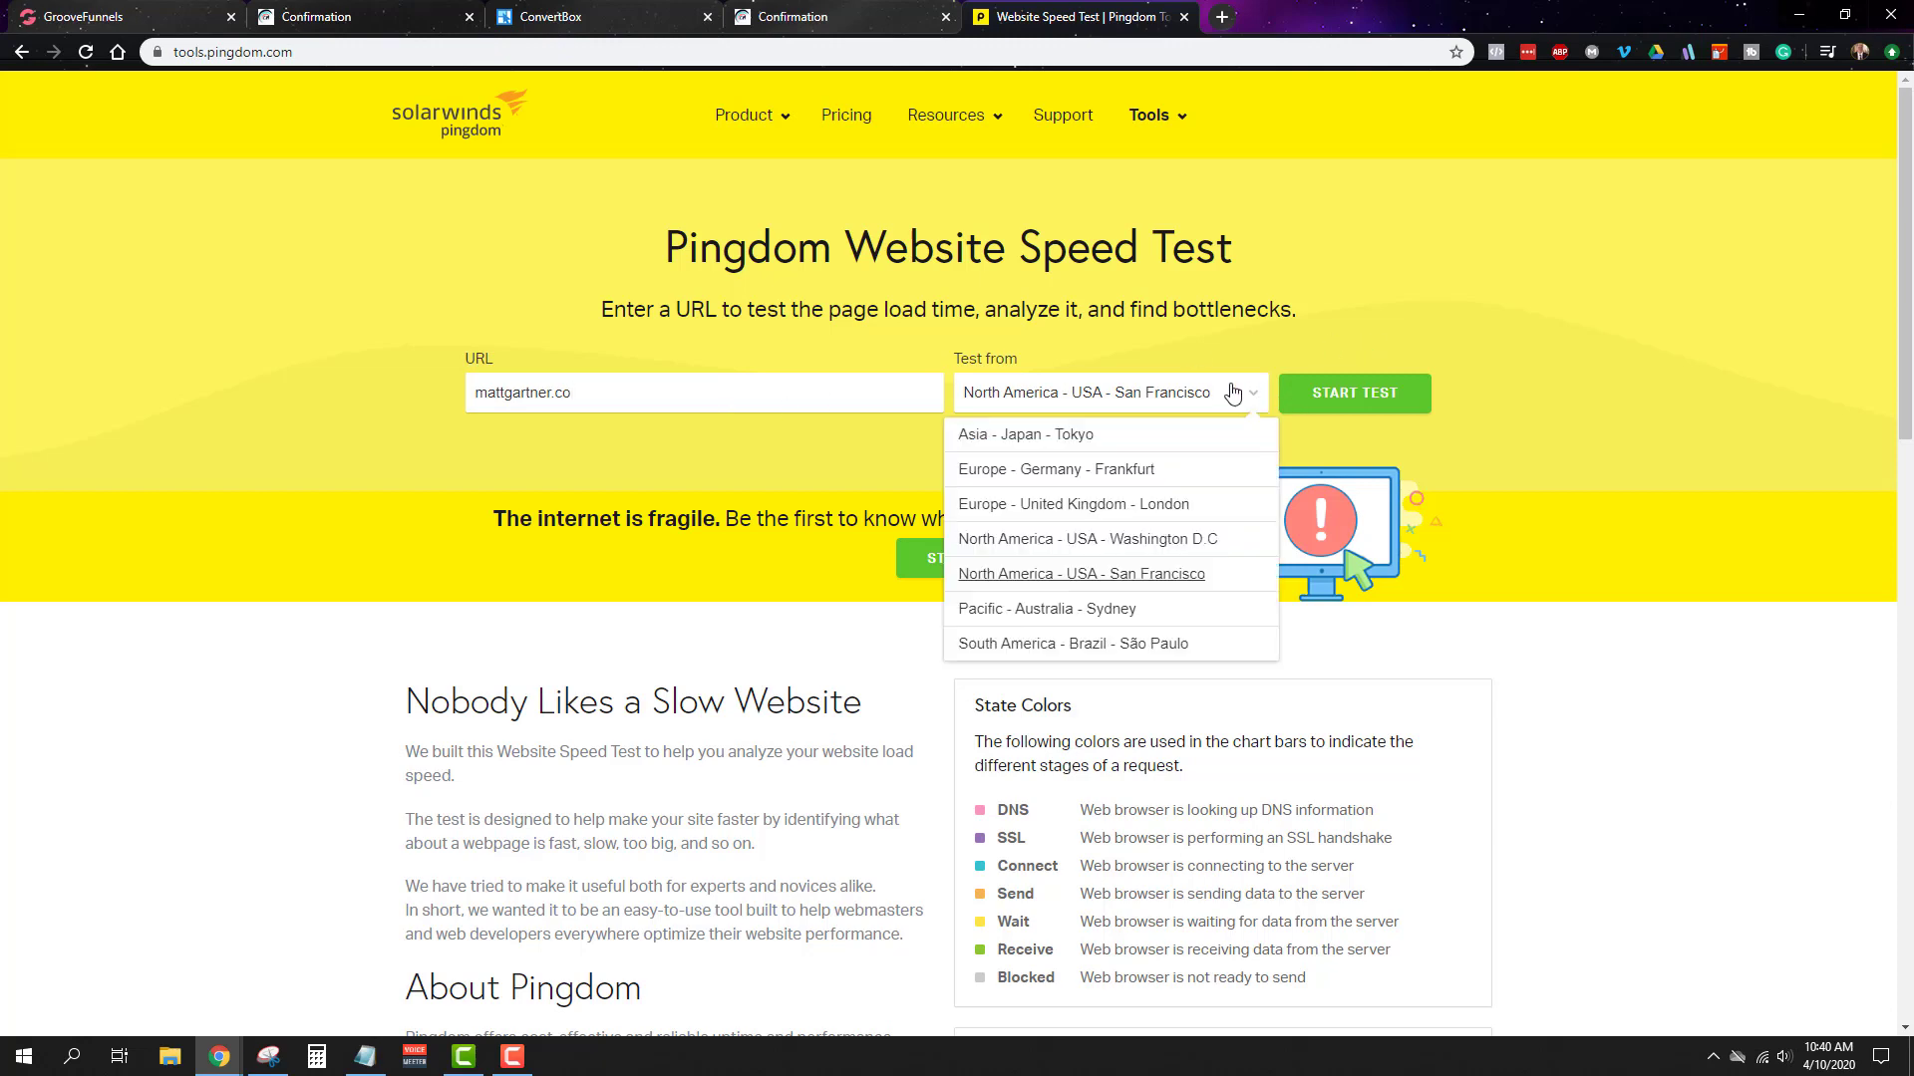
{"action": "left_click", "coordinate": [196, 8]}
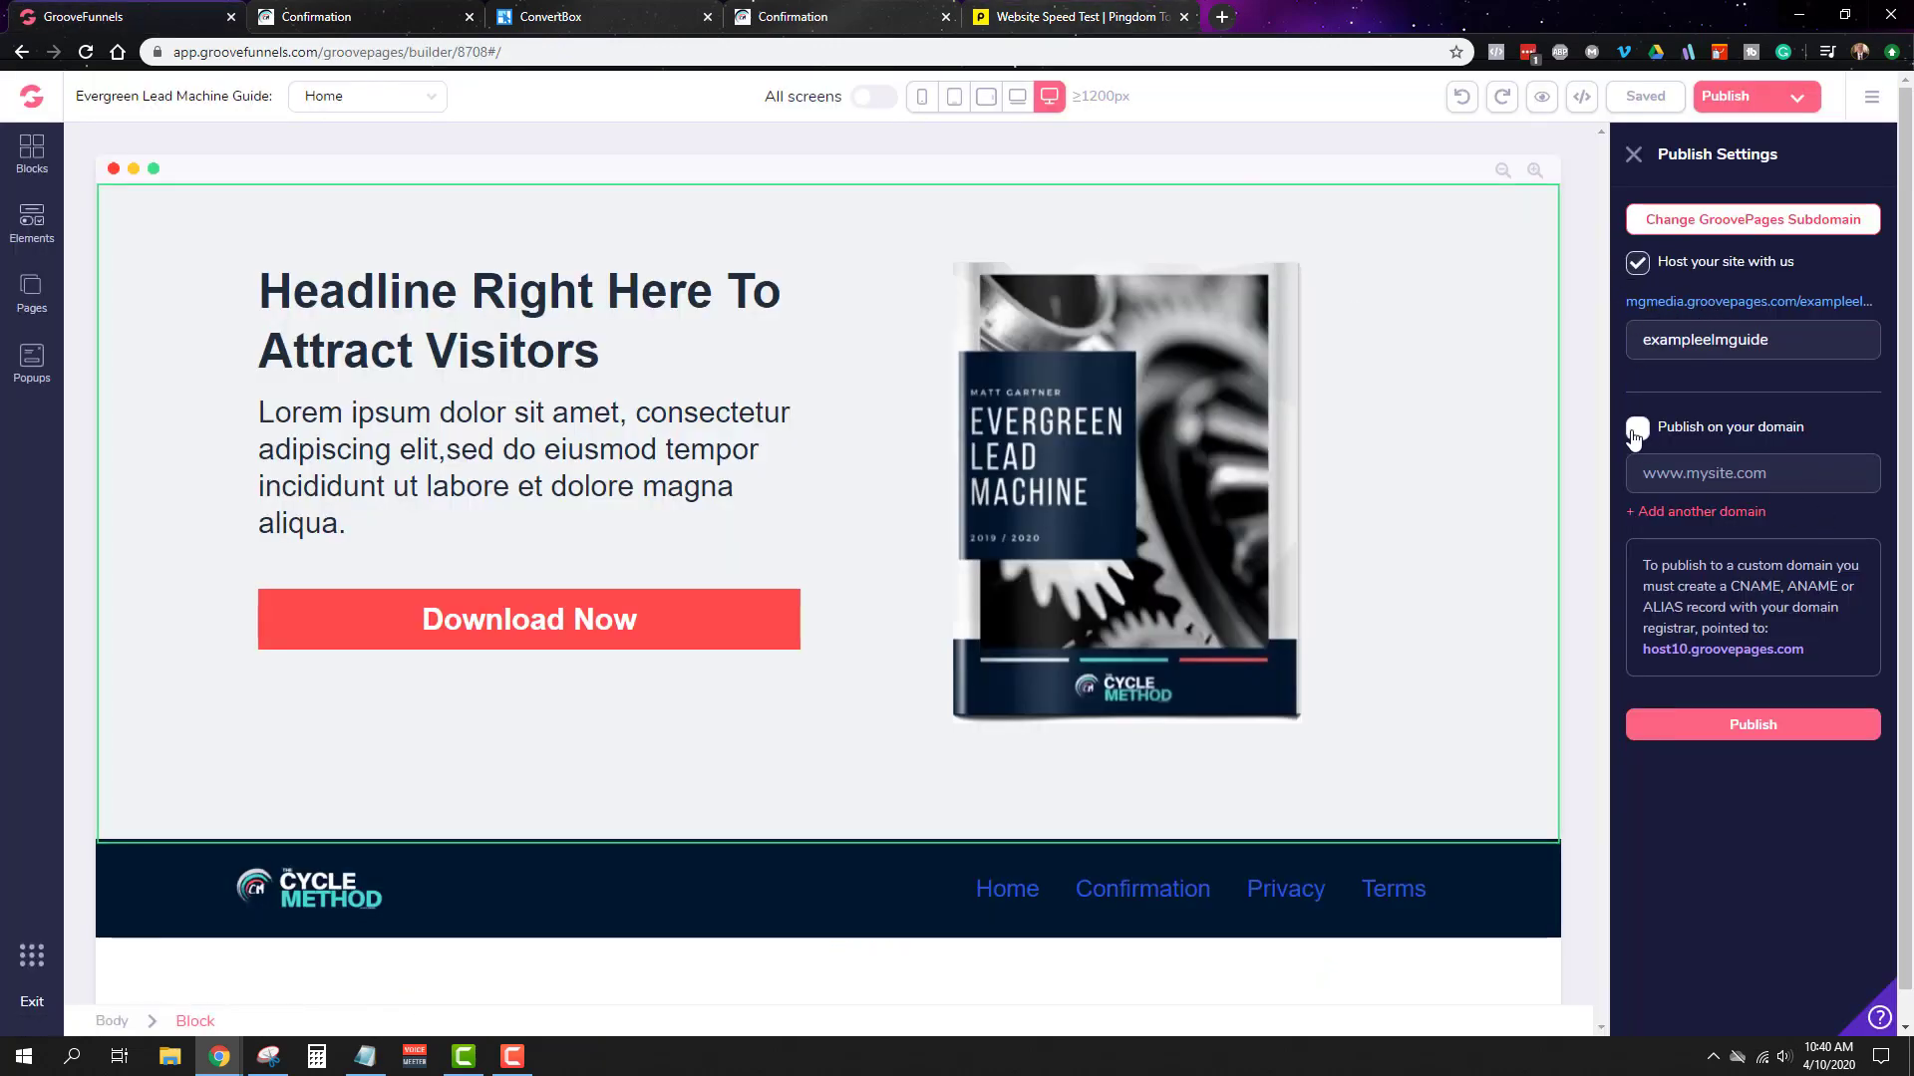
{"action": "left_click", "coordinate": [1121, 17]}
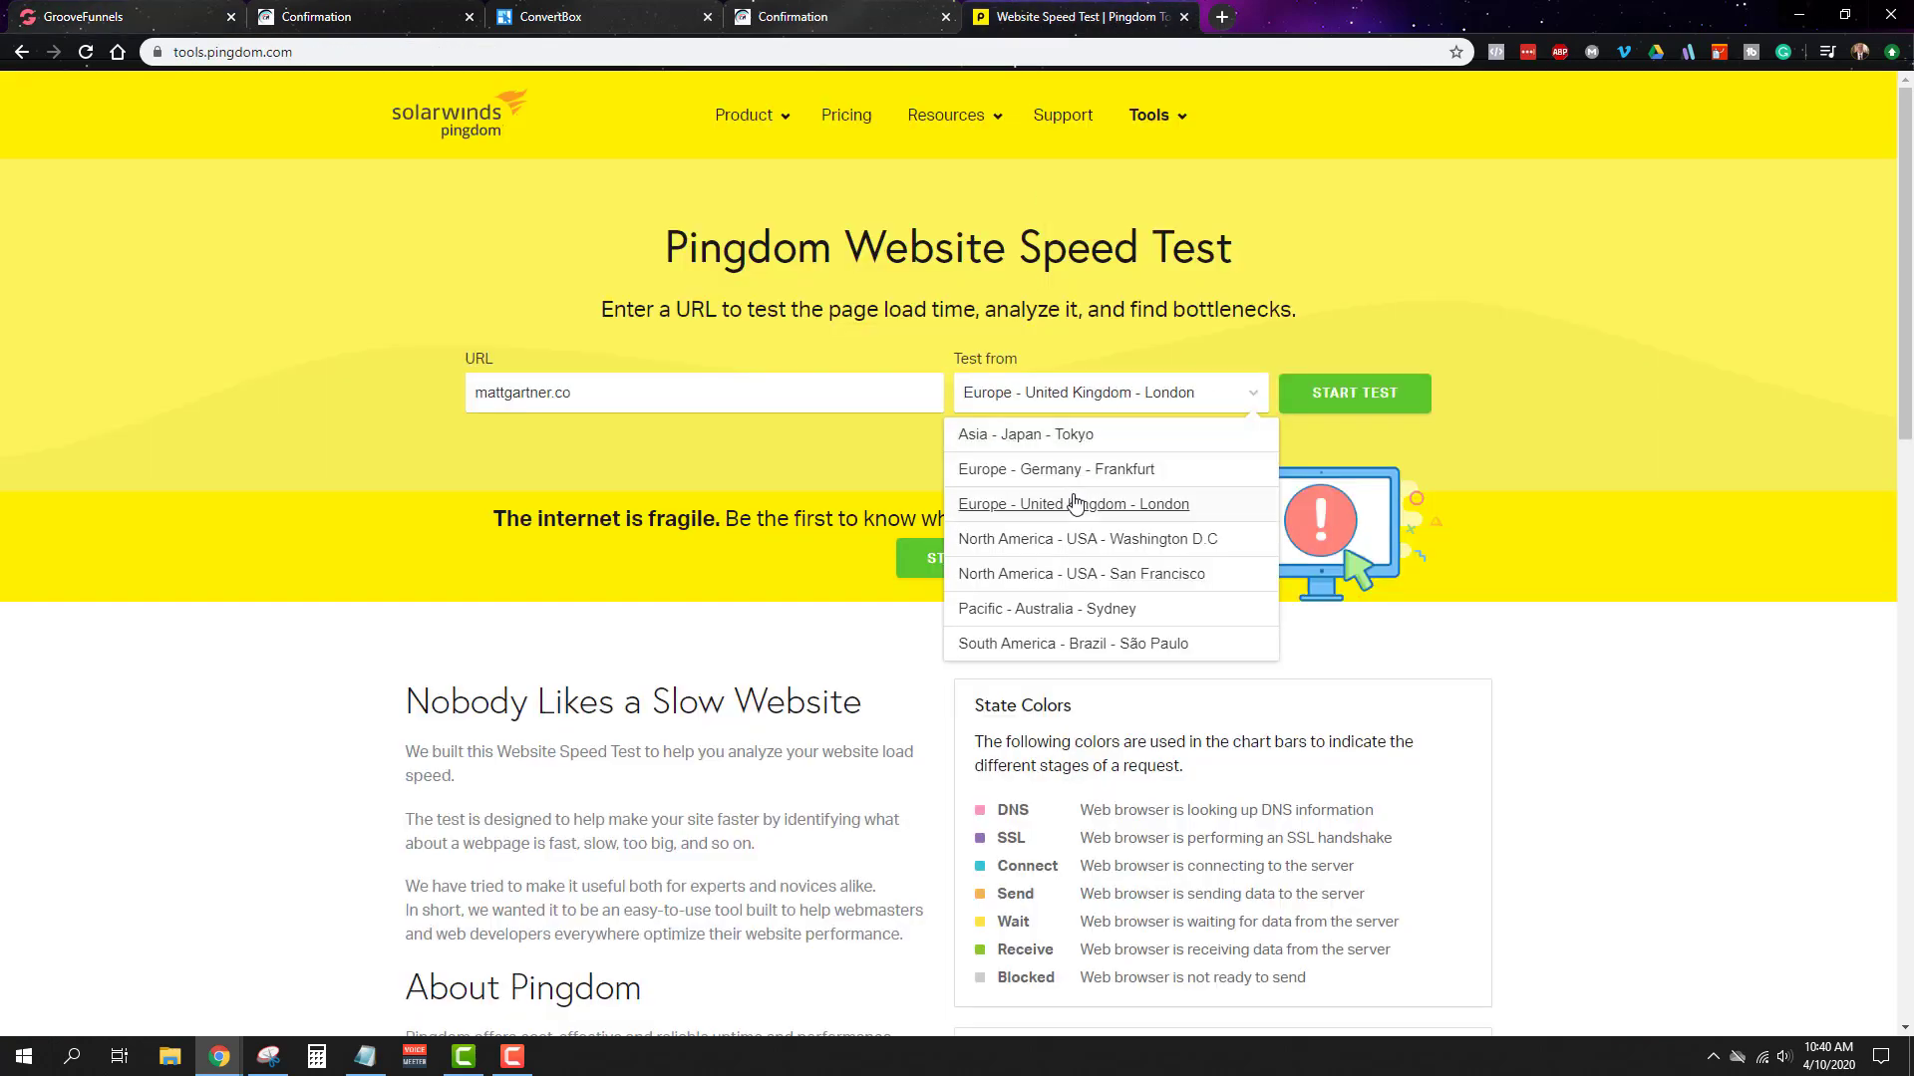
{"action": "left_click", "coordinate": [1127, 554]}
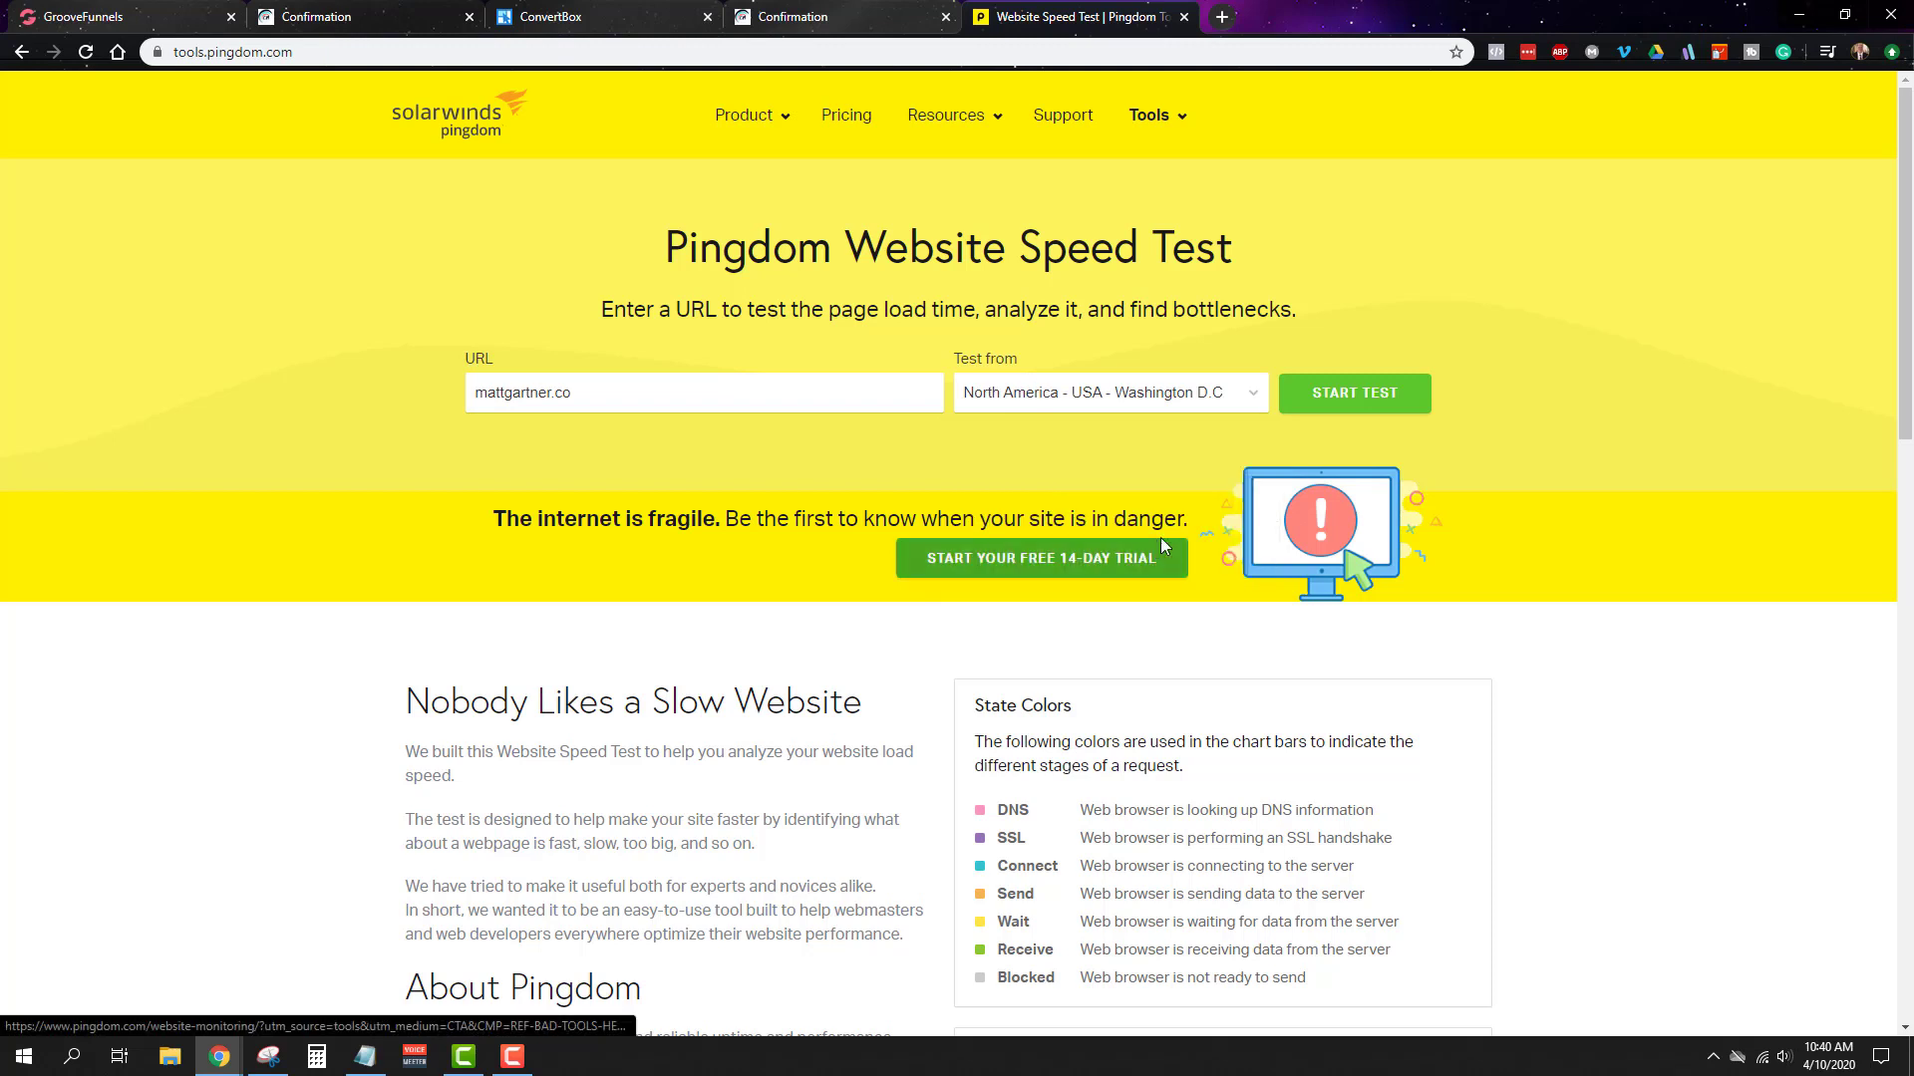
{"action": "left_click", "coordinate": [1364, 396]}
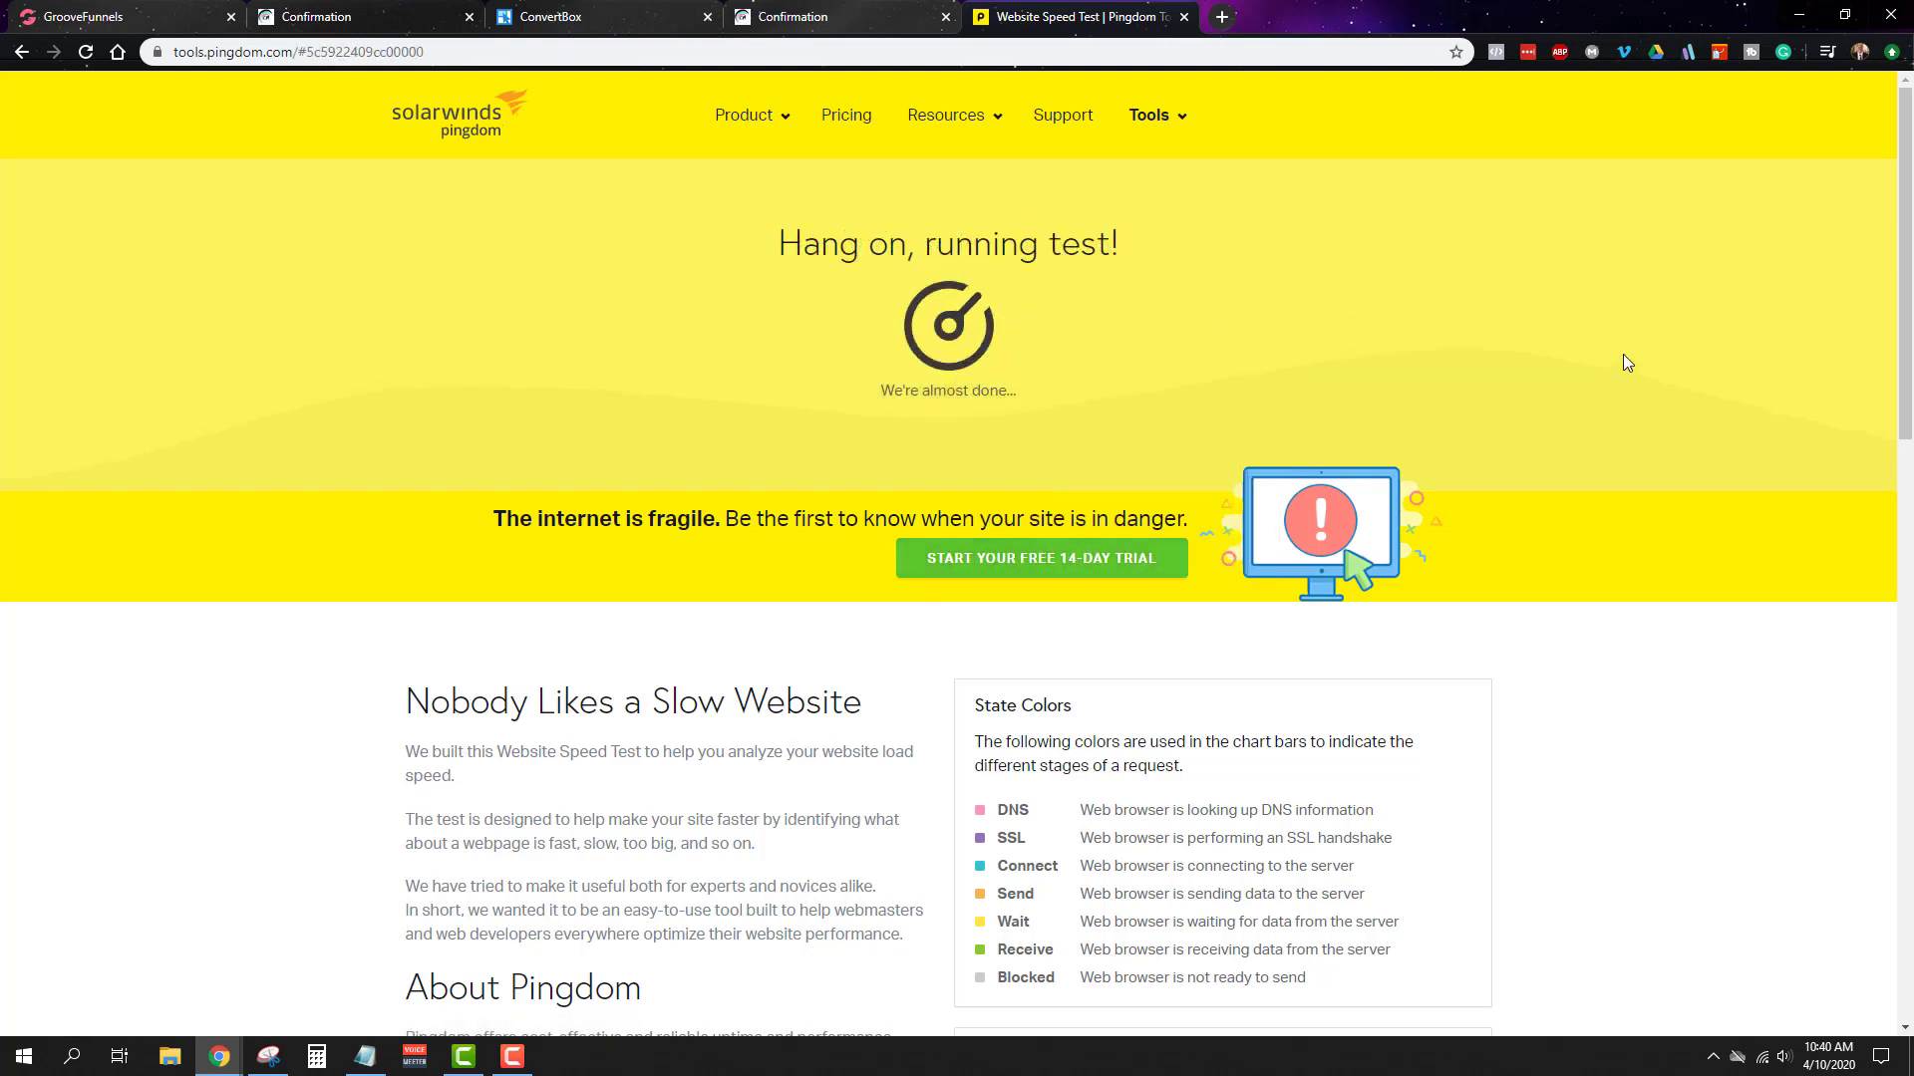
{"action": "left_click", "coordinate": [139, 14]}
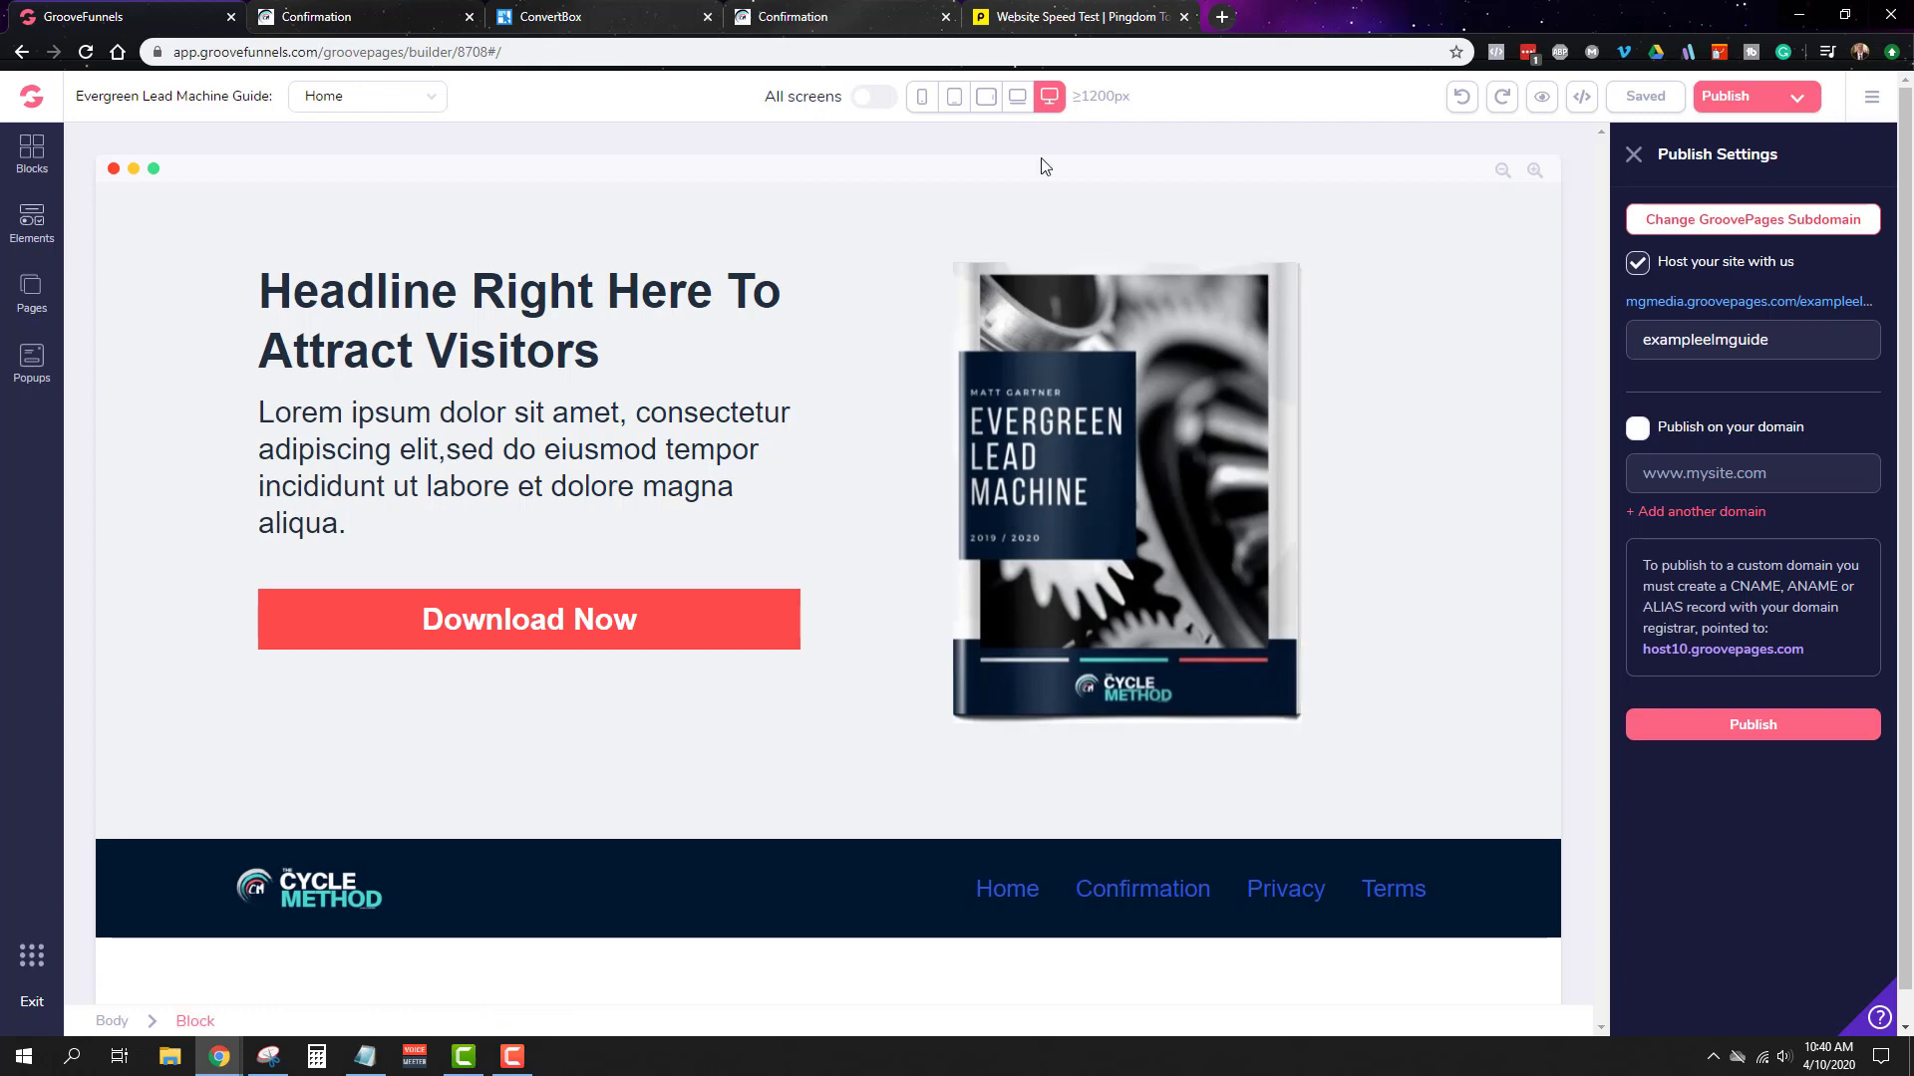
{"action": "left_click", "coordinate": [991, 12]}
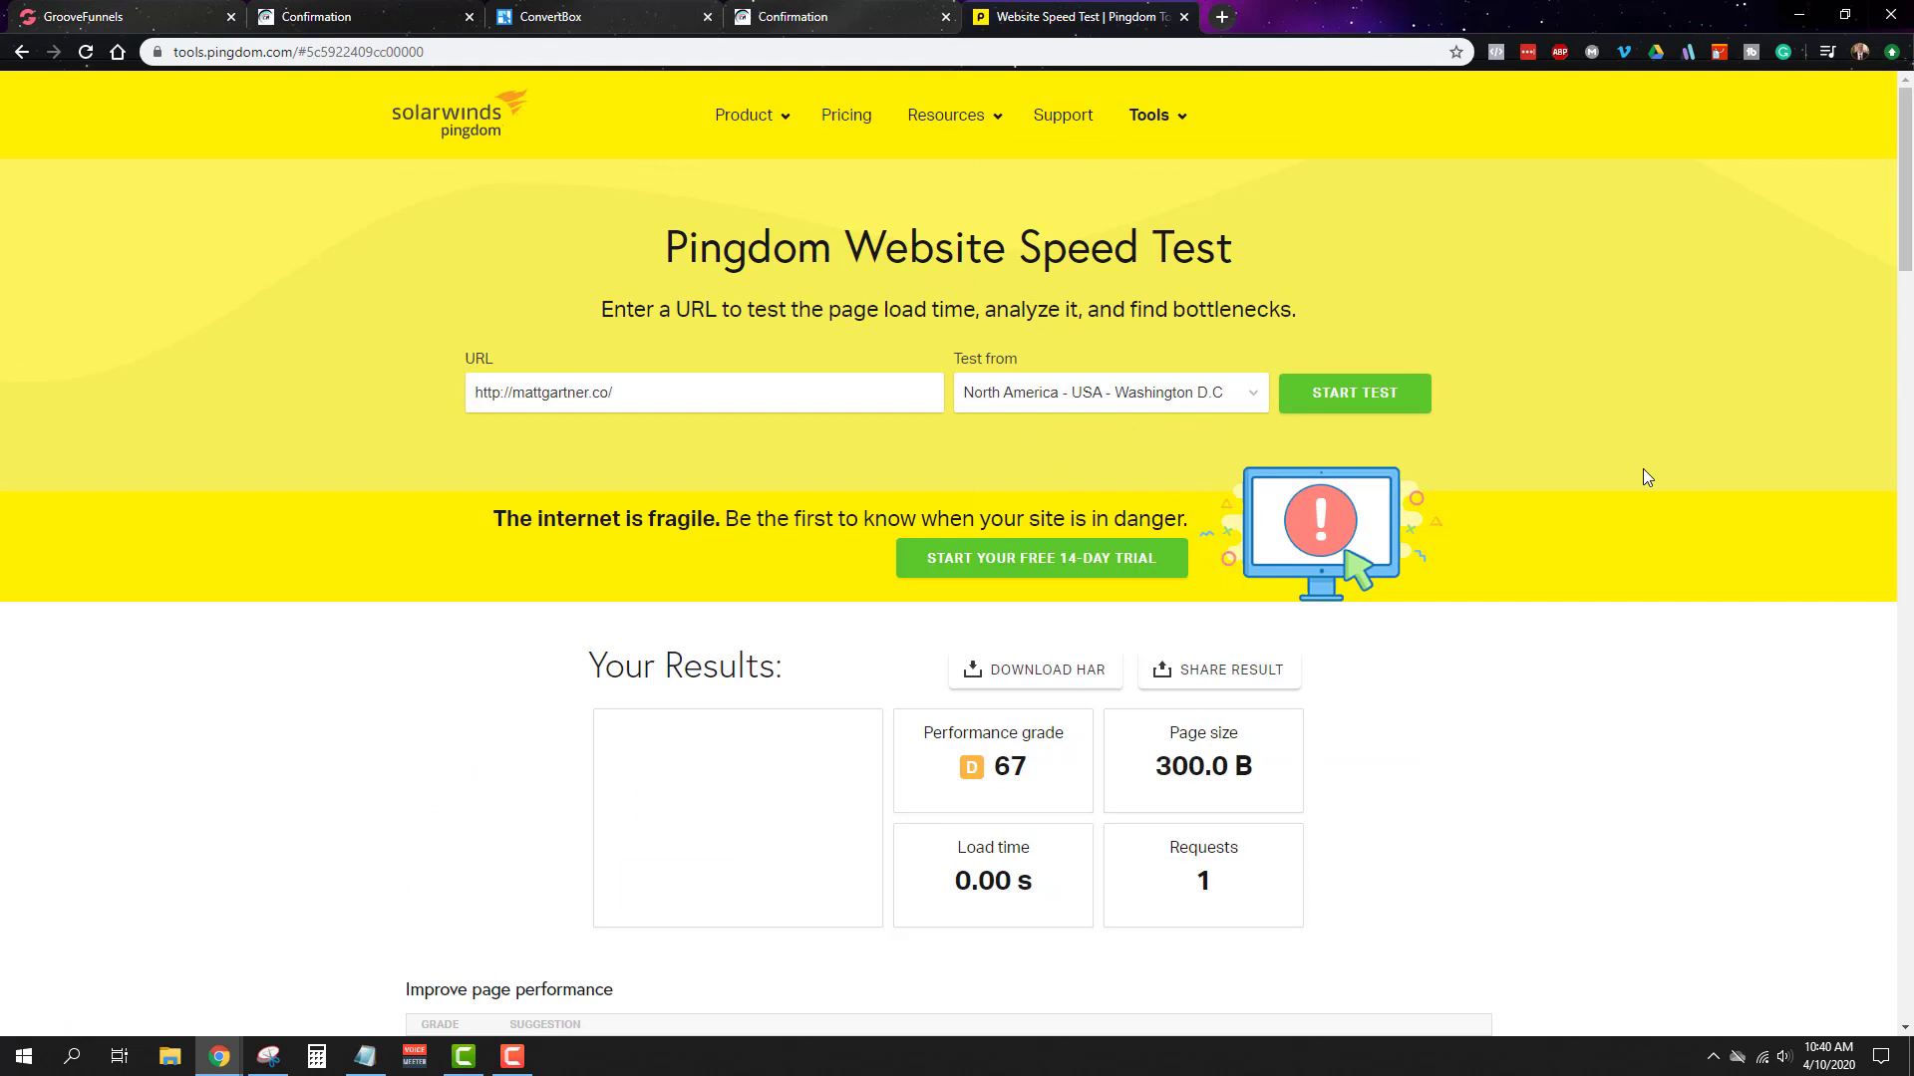
{"action": "scroll", "coordinate": [1644, 471], "scroll_direction": "down", "scroll_amount": 2}
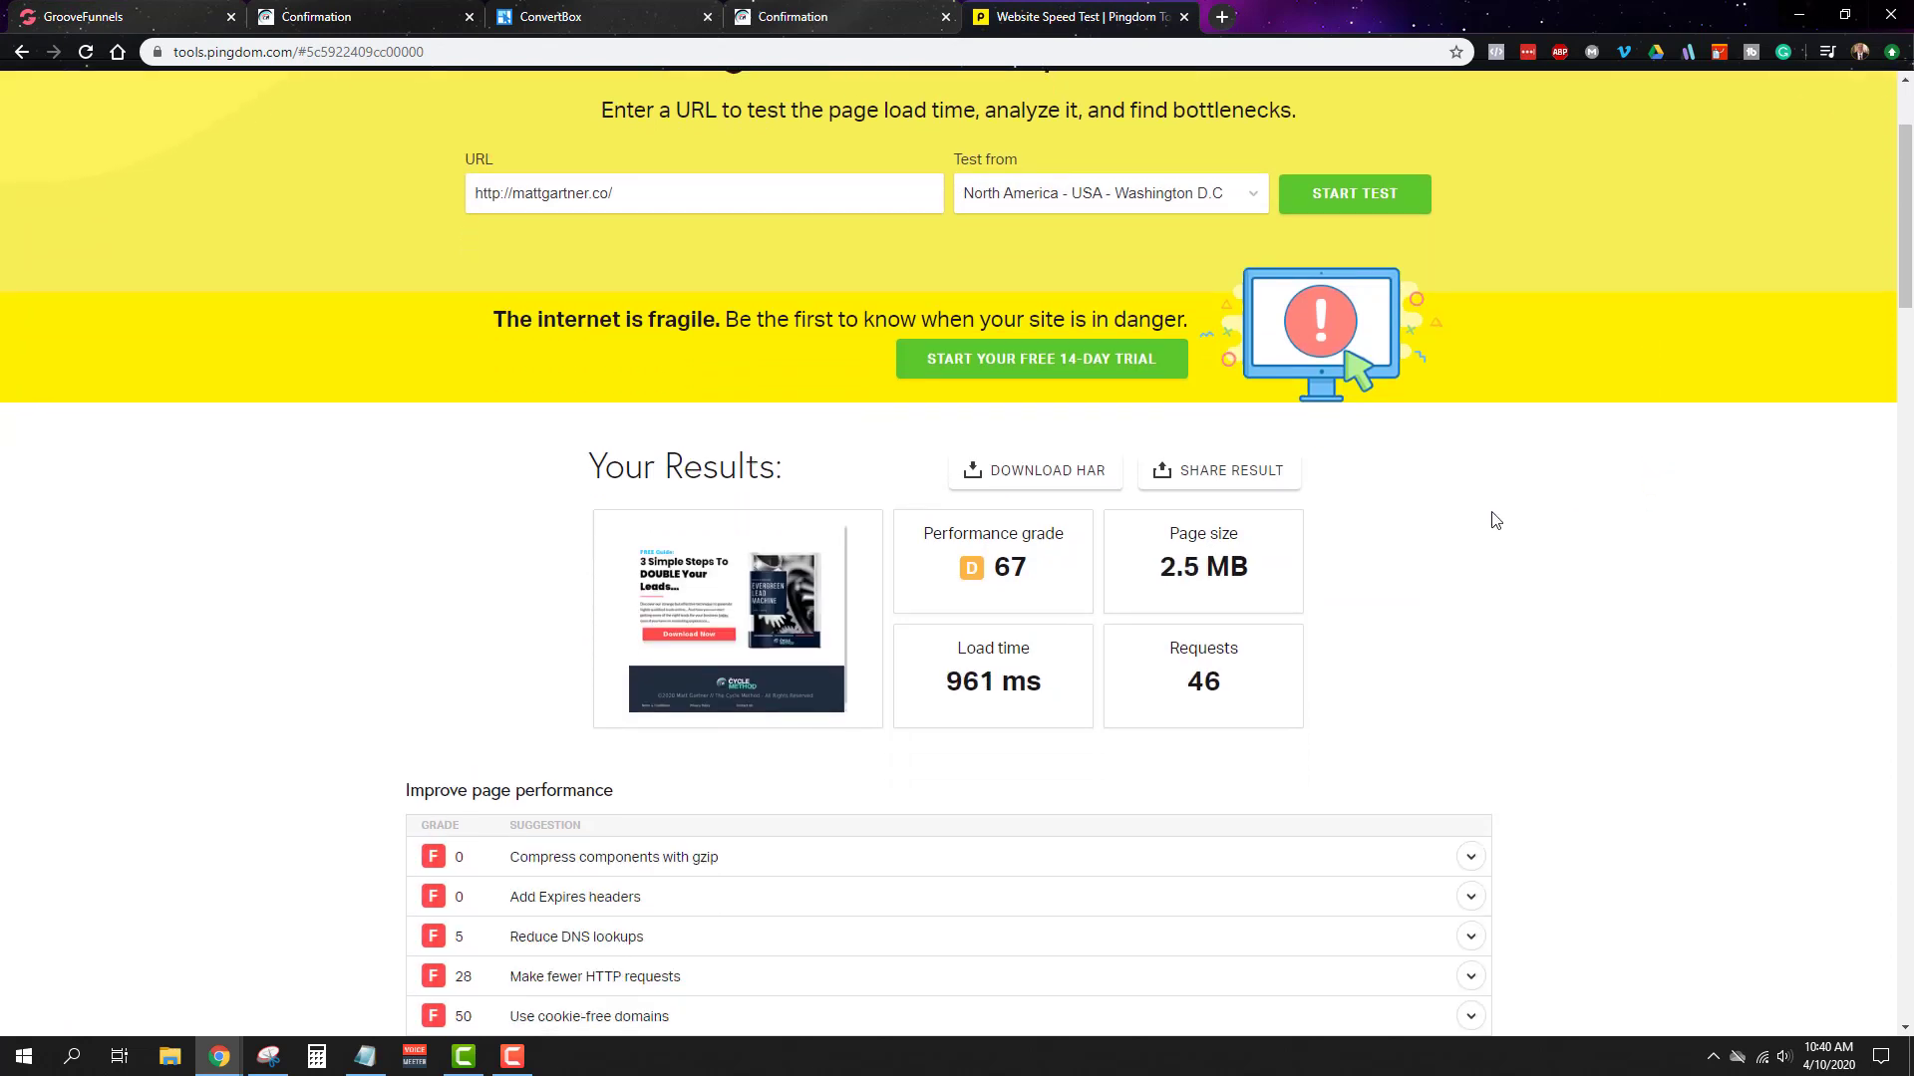
{"action": "scroll", "coordinate": [1006, 575], "scroll_direction": "down", "scroll_amount": 2}
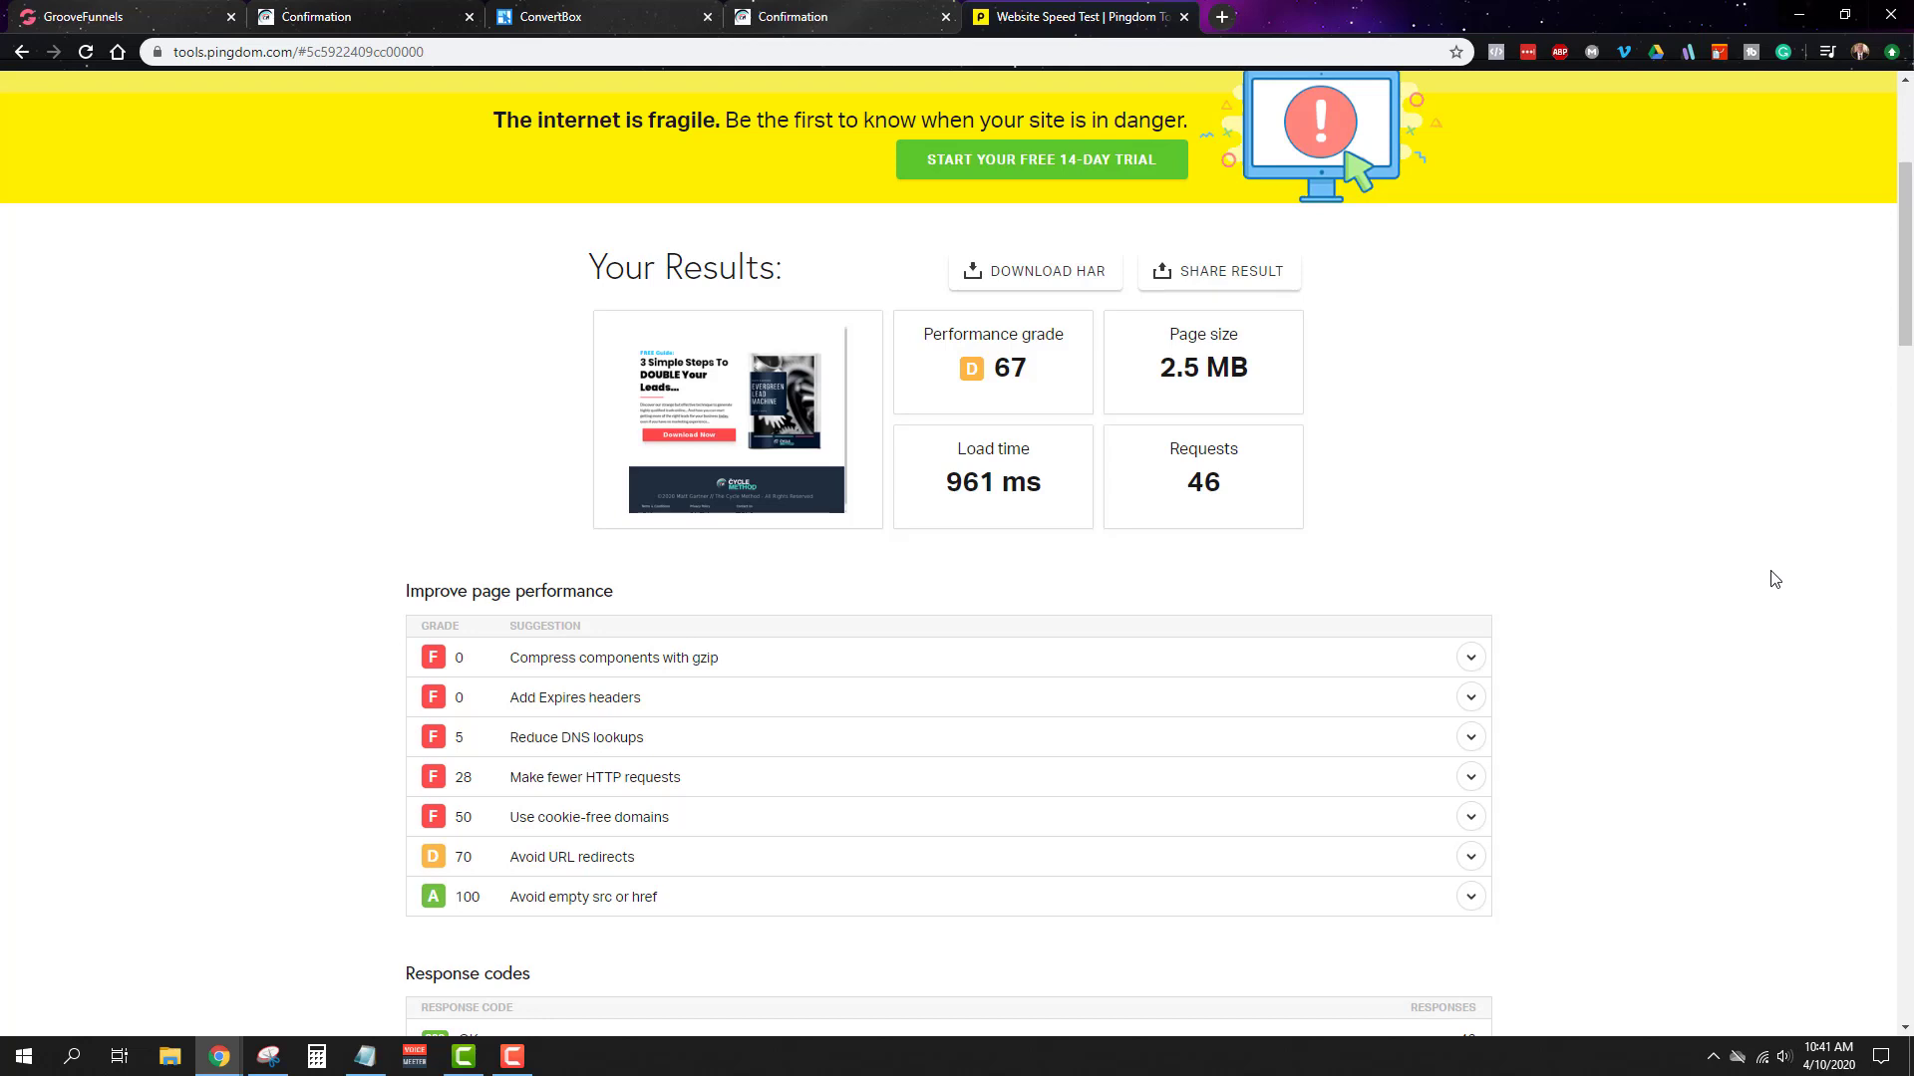
- Check the ConvertBox dashboard, then select the hero text and hero block without changing them
{"action": "left_click", "coordinate": [190, 16]}
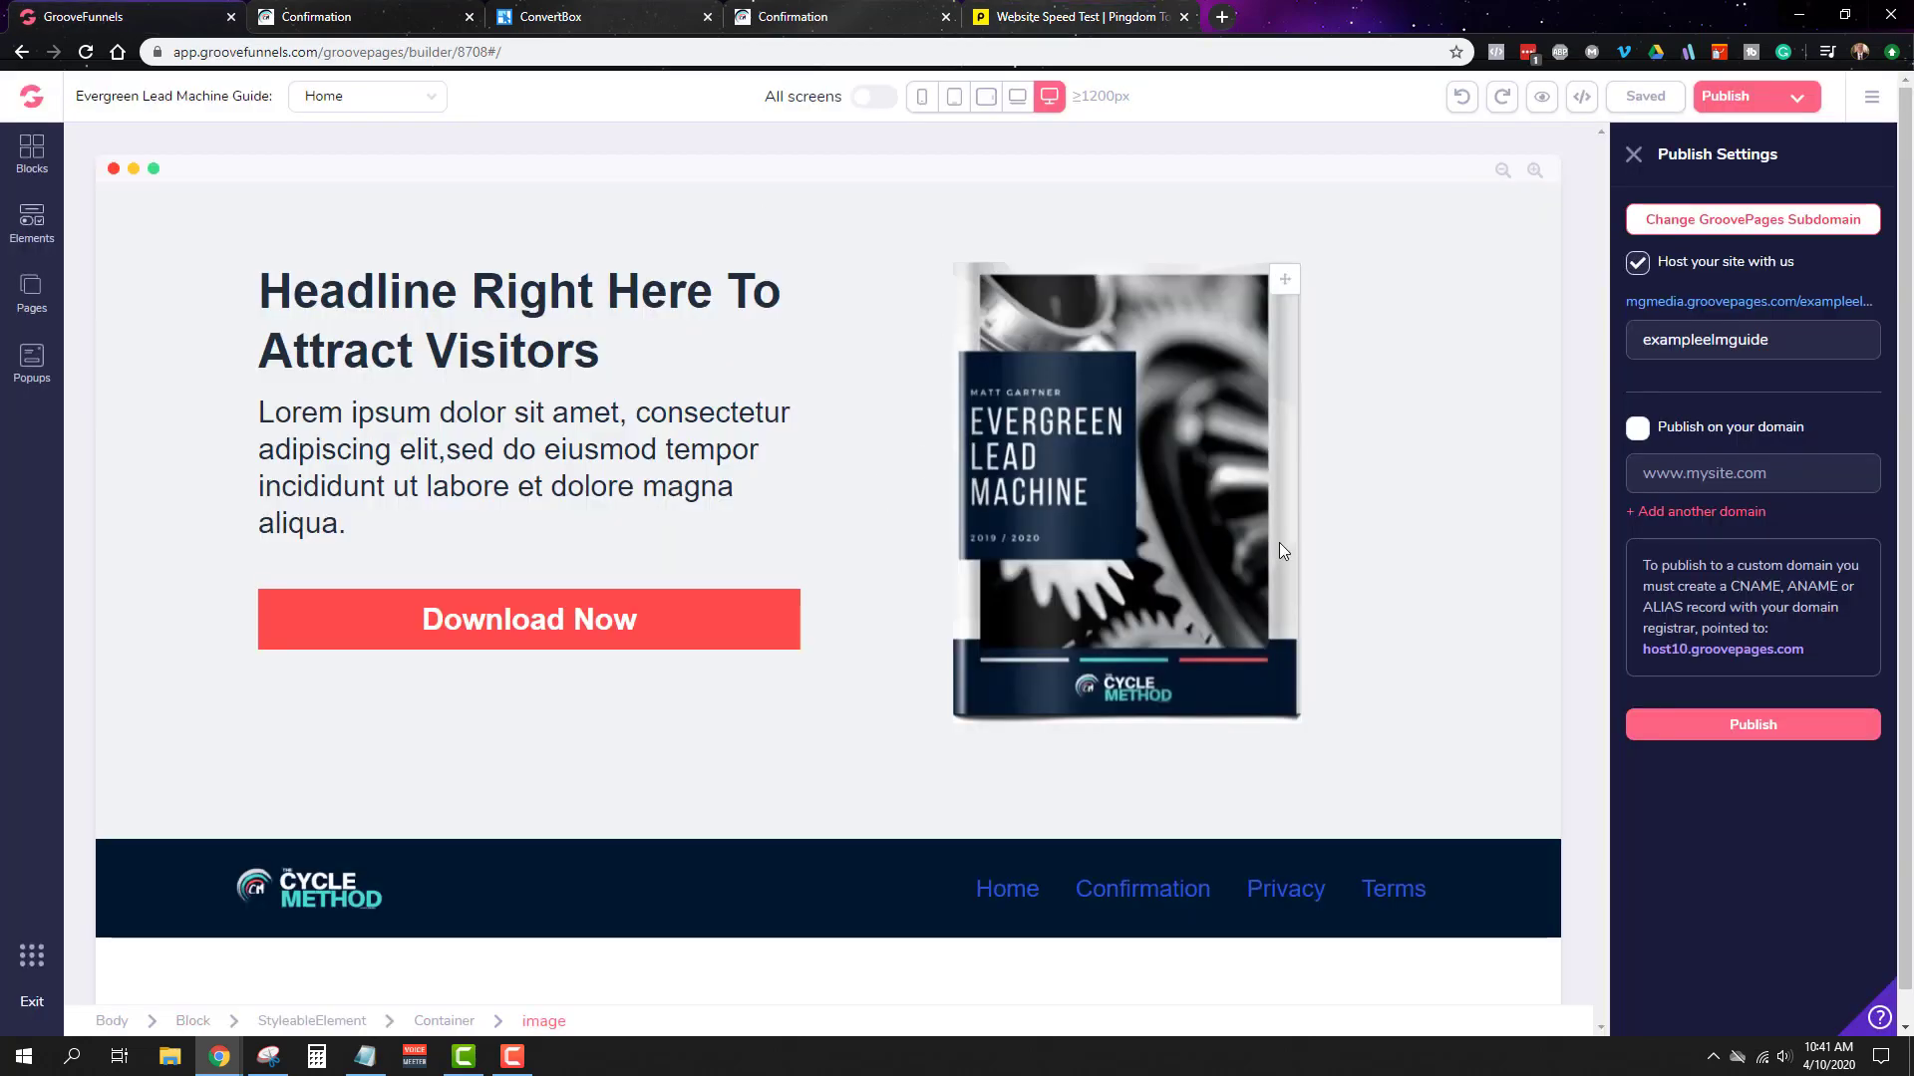
{"action": "left_click", "coordinate": [581, 16]}
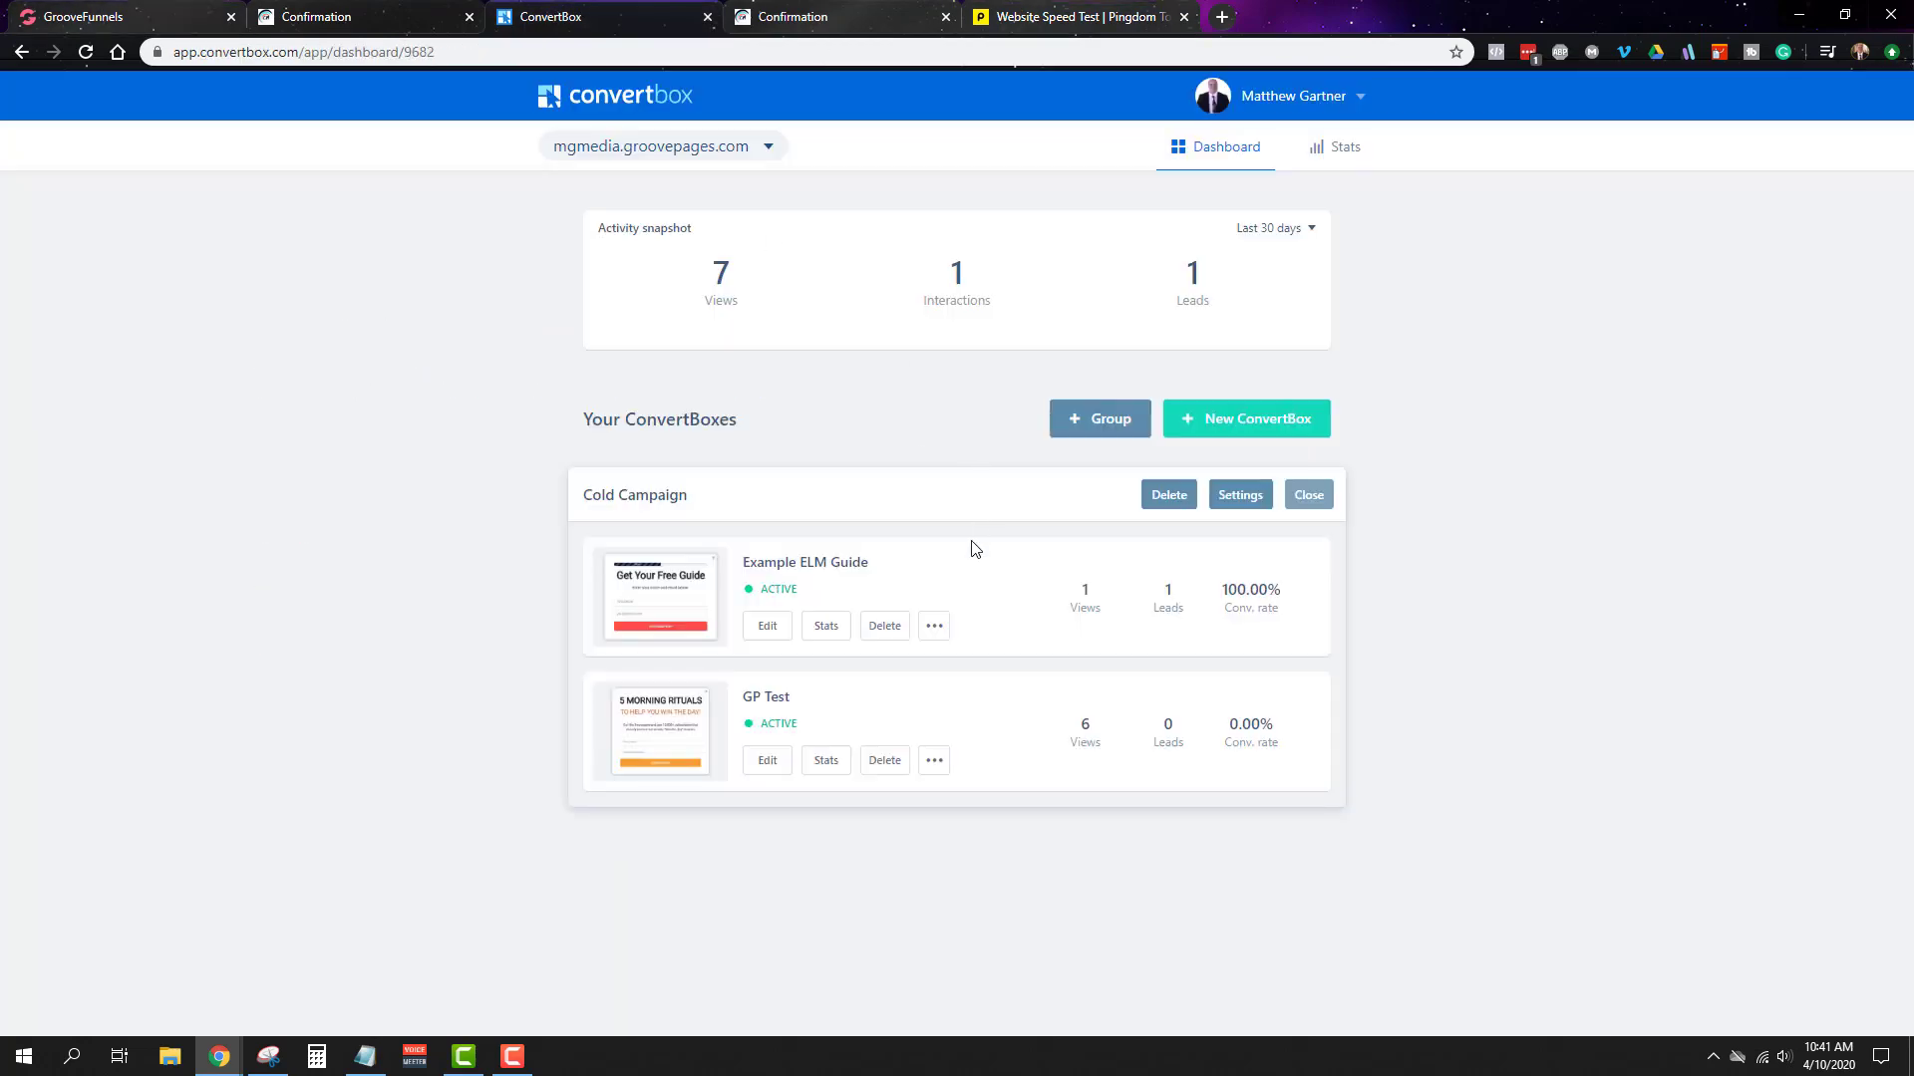
{"action": "left_click", "coordinate": [164, 10]}
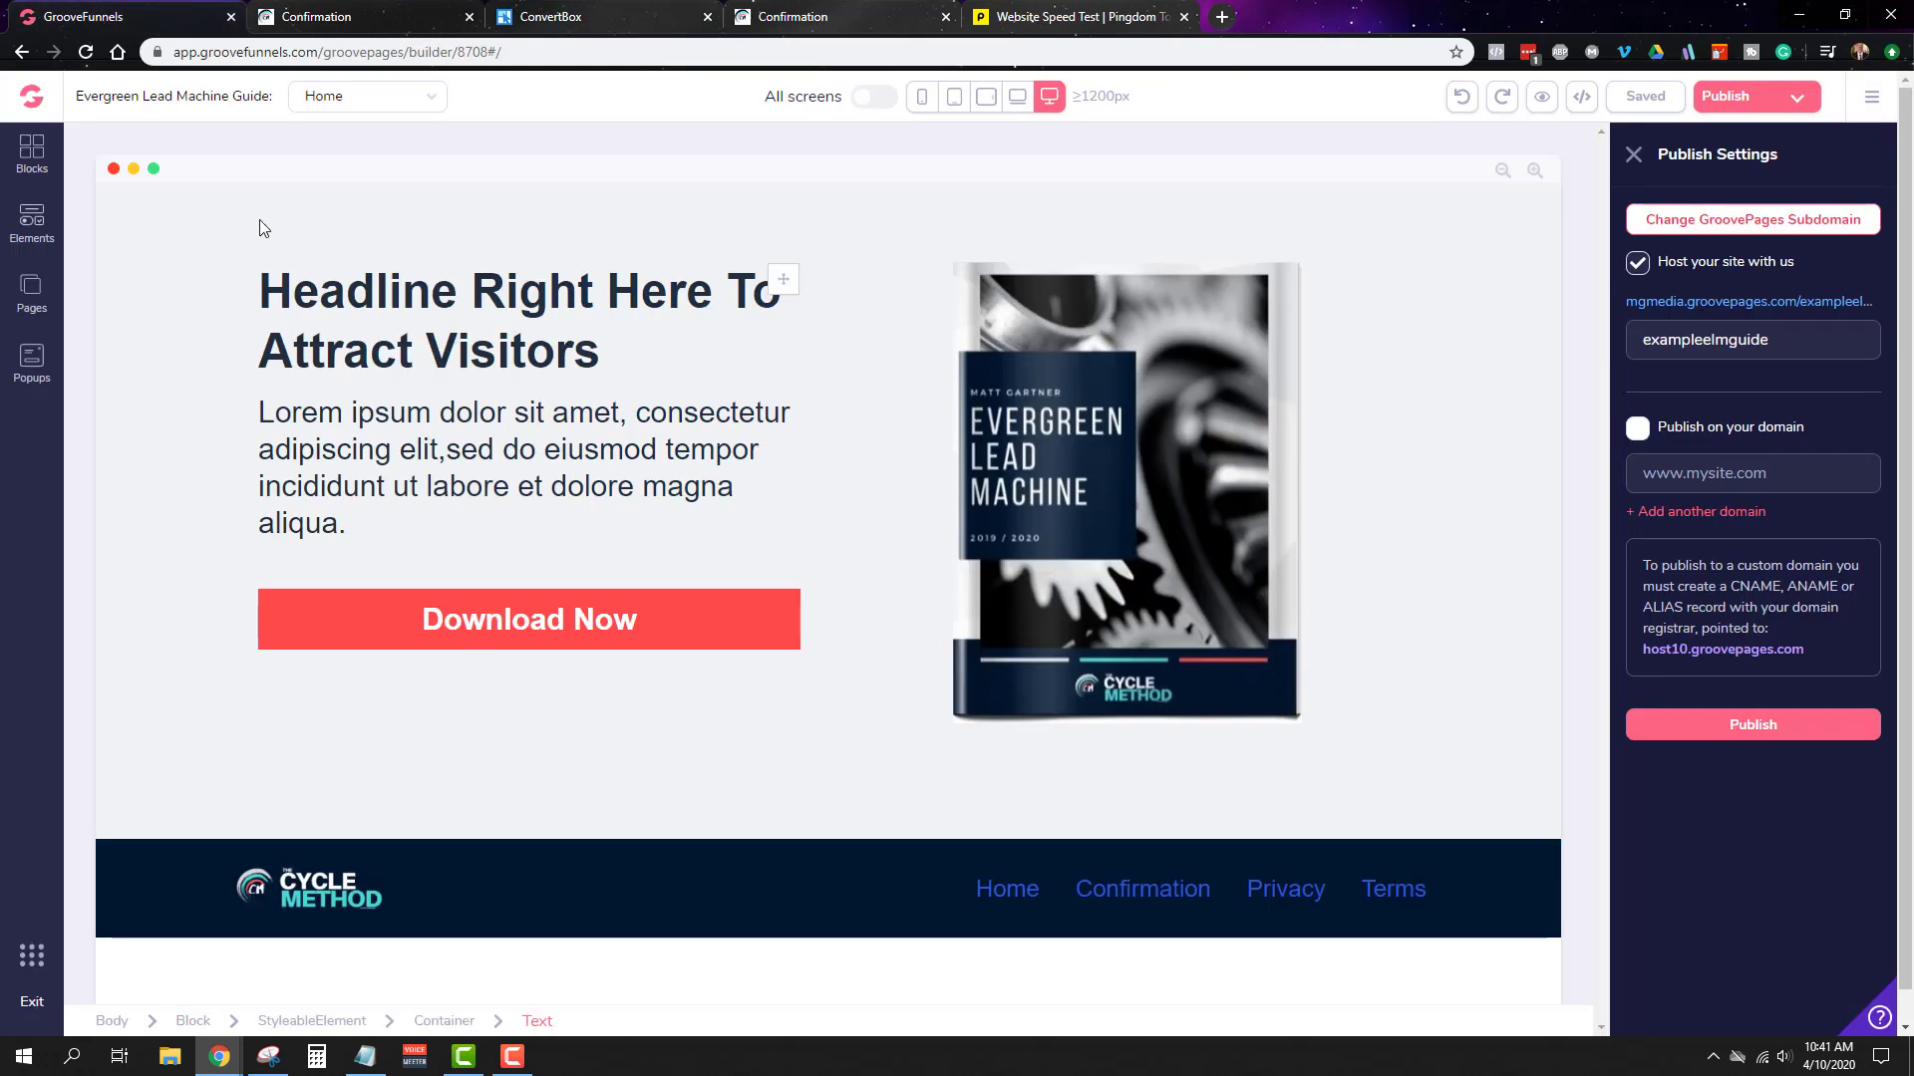
{"action": "left_click", "coordinate": [648, 520]}
{"action": "left_click", "coordinate": [662, 572]}
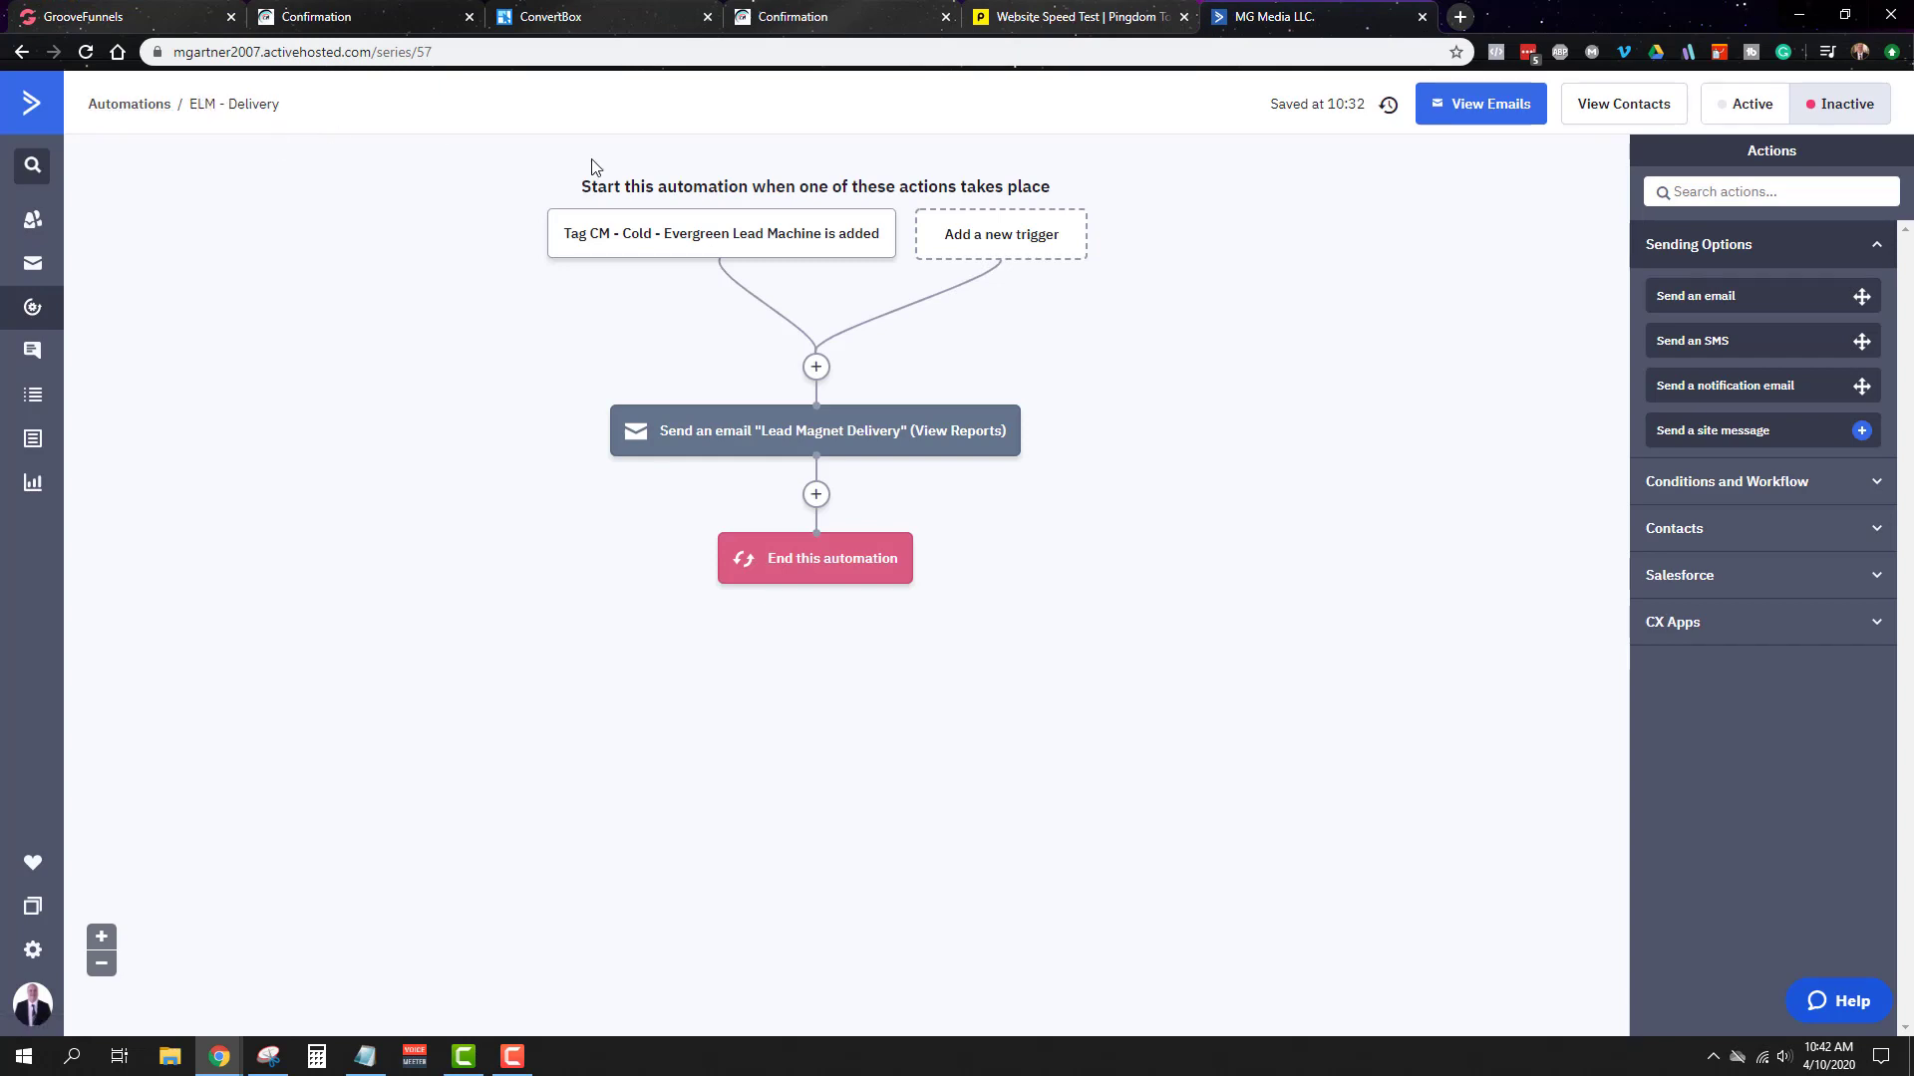
- Toggle the ELM - Delivery automation to Active and open a blank new browser tab
{"action": "mouse_move", "coordinate": [665, 242]}
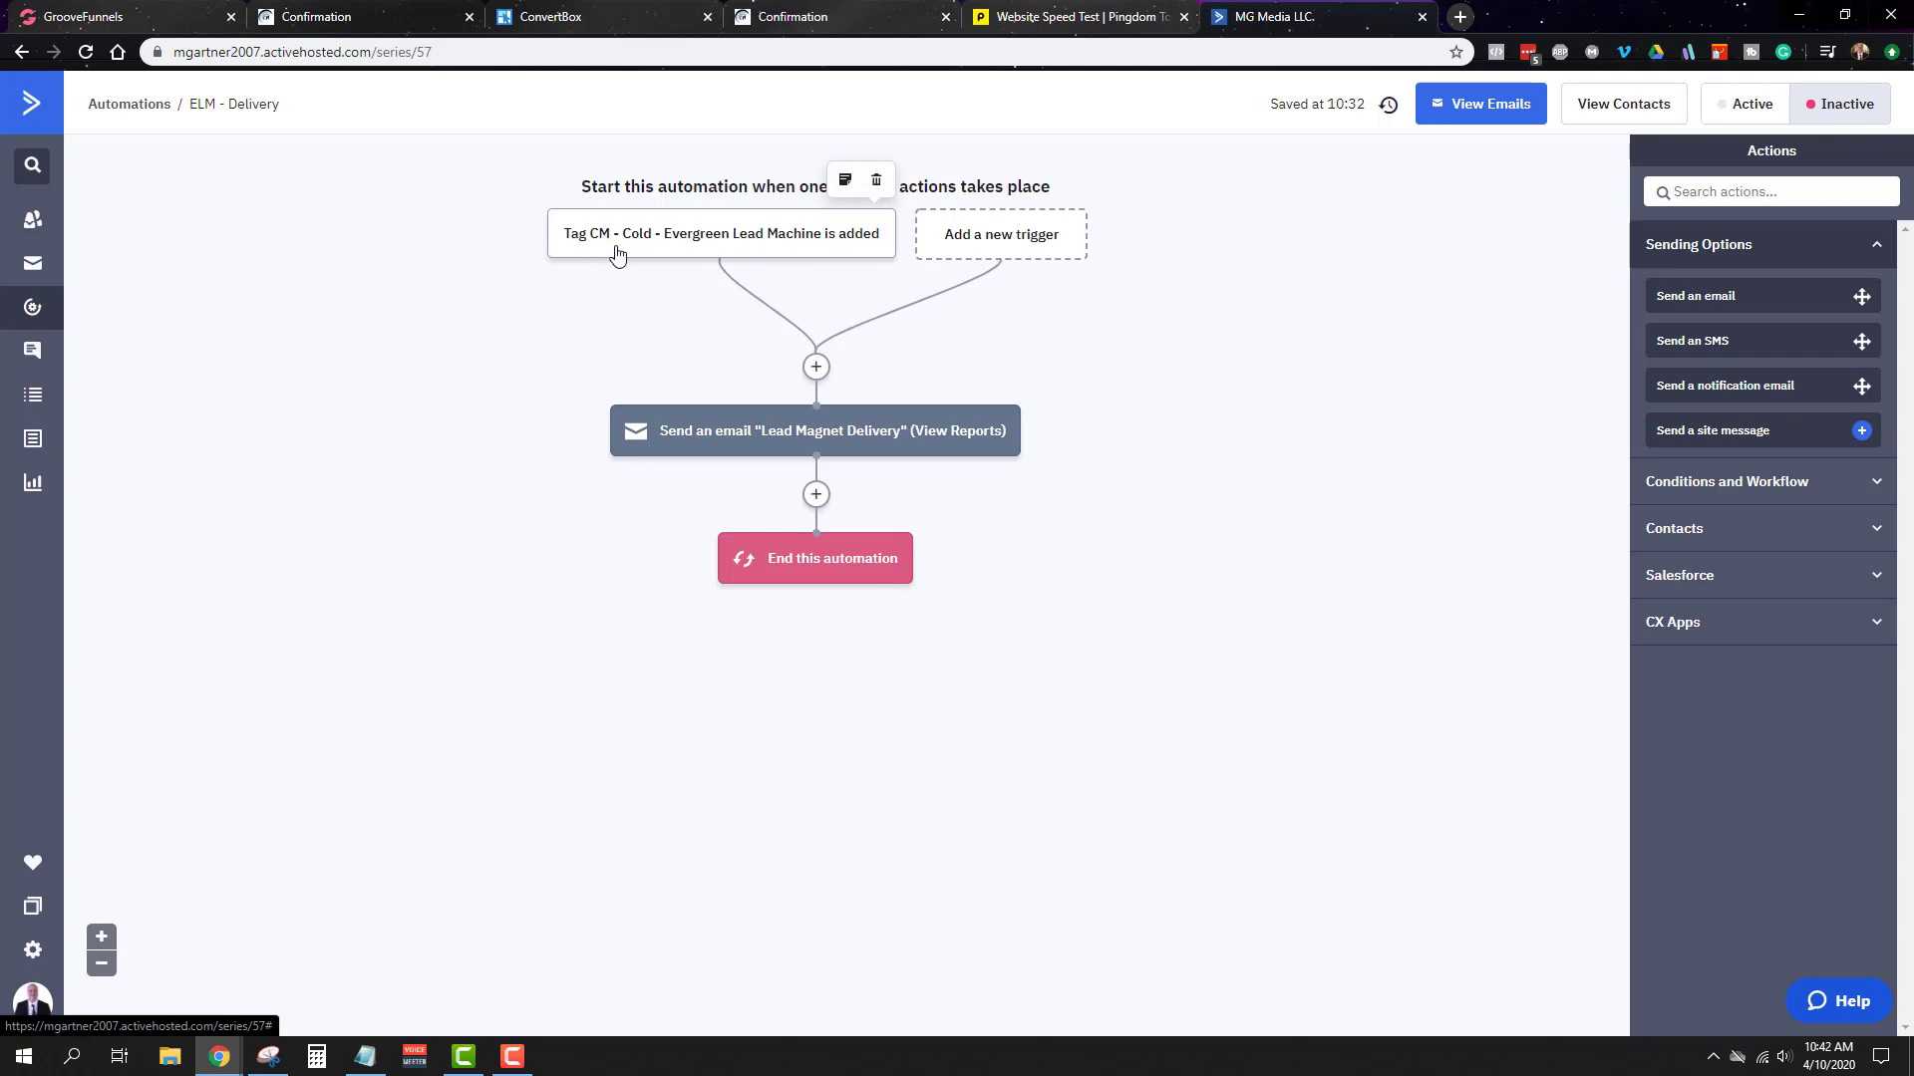
{"action": "left_click", "coordinate": [598, 16]}
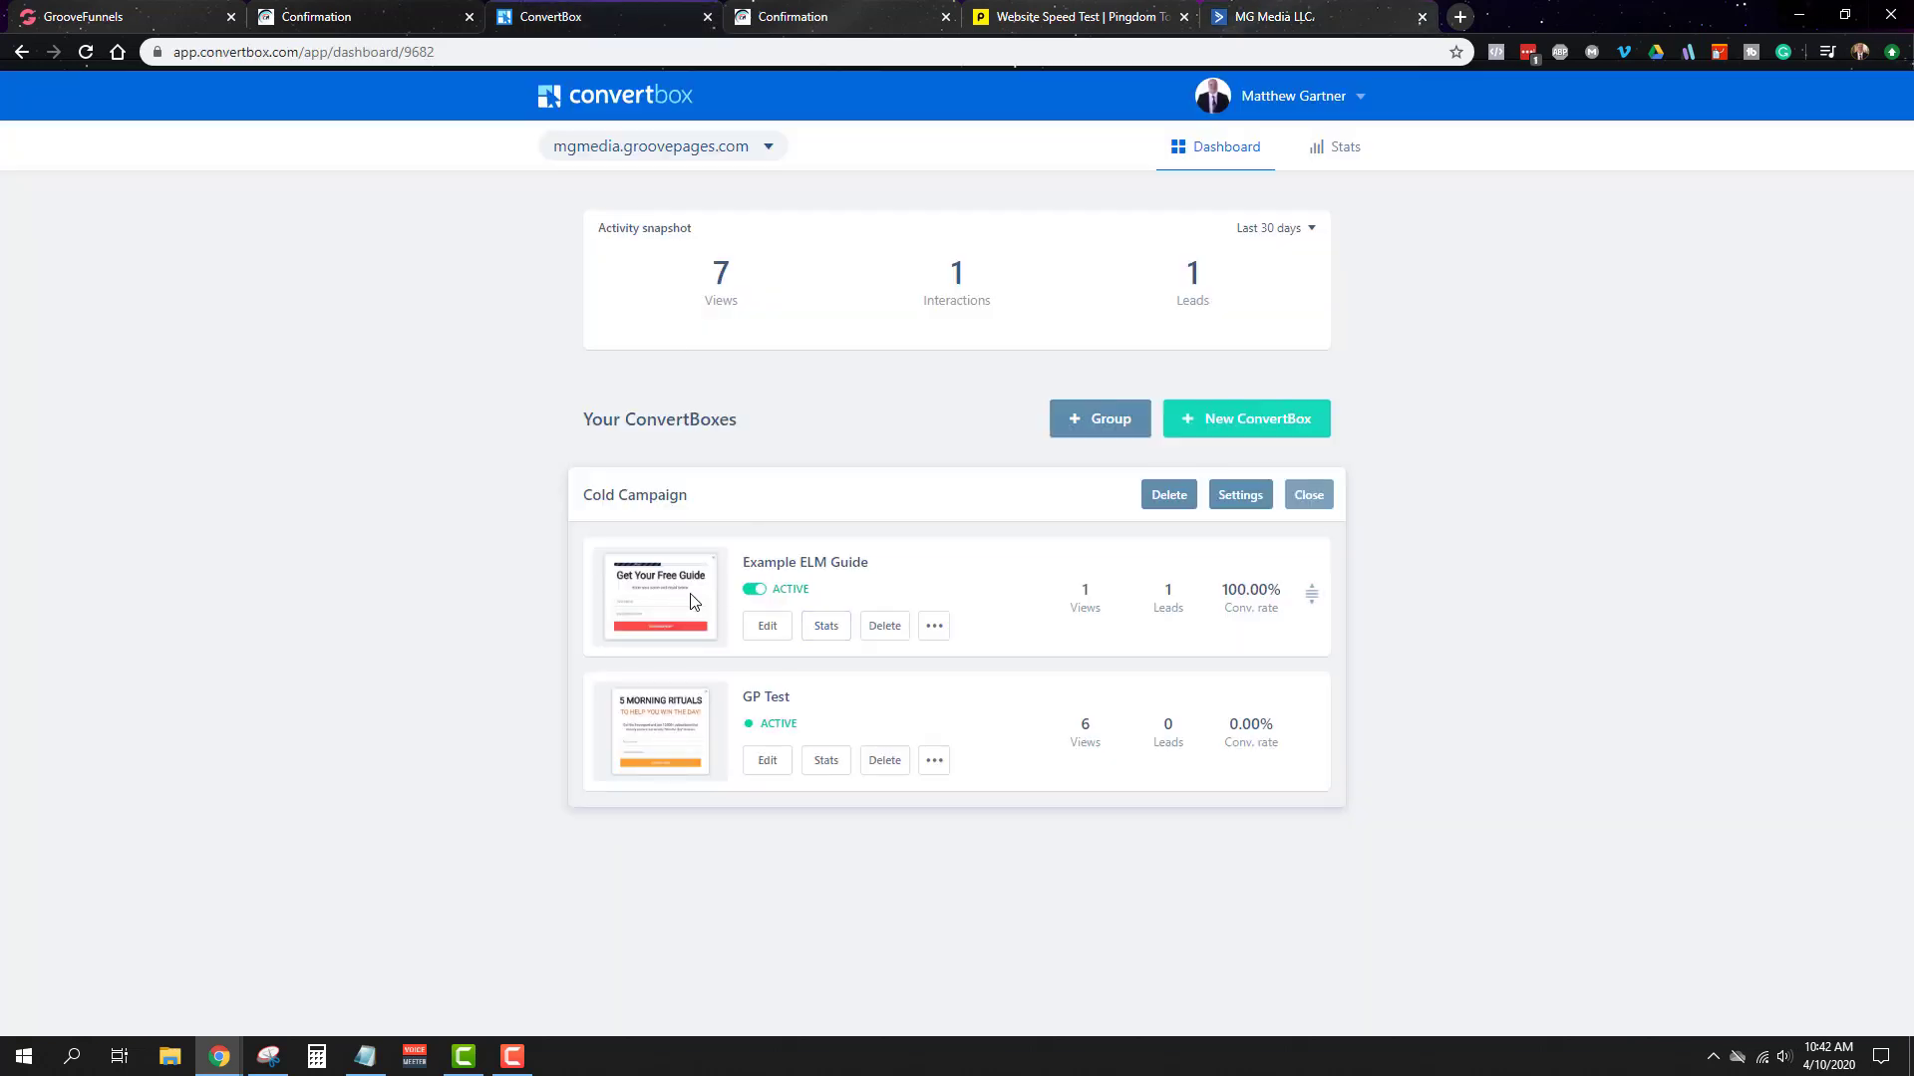
{"action": "left_click", "coordinate": [1266, 16]}
{"action": "mouse_move", "coordinate": [682, 457]}
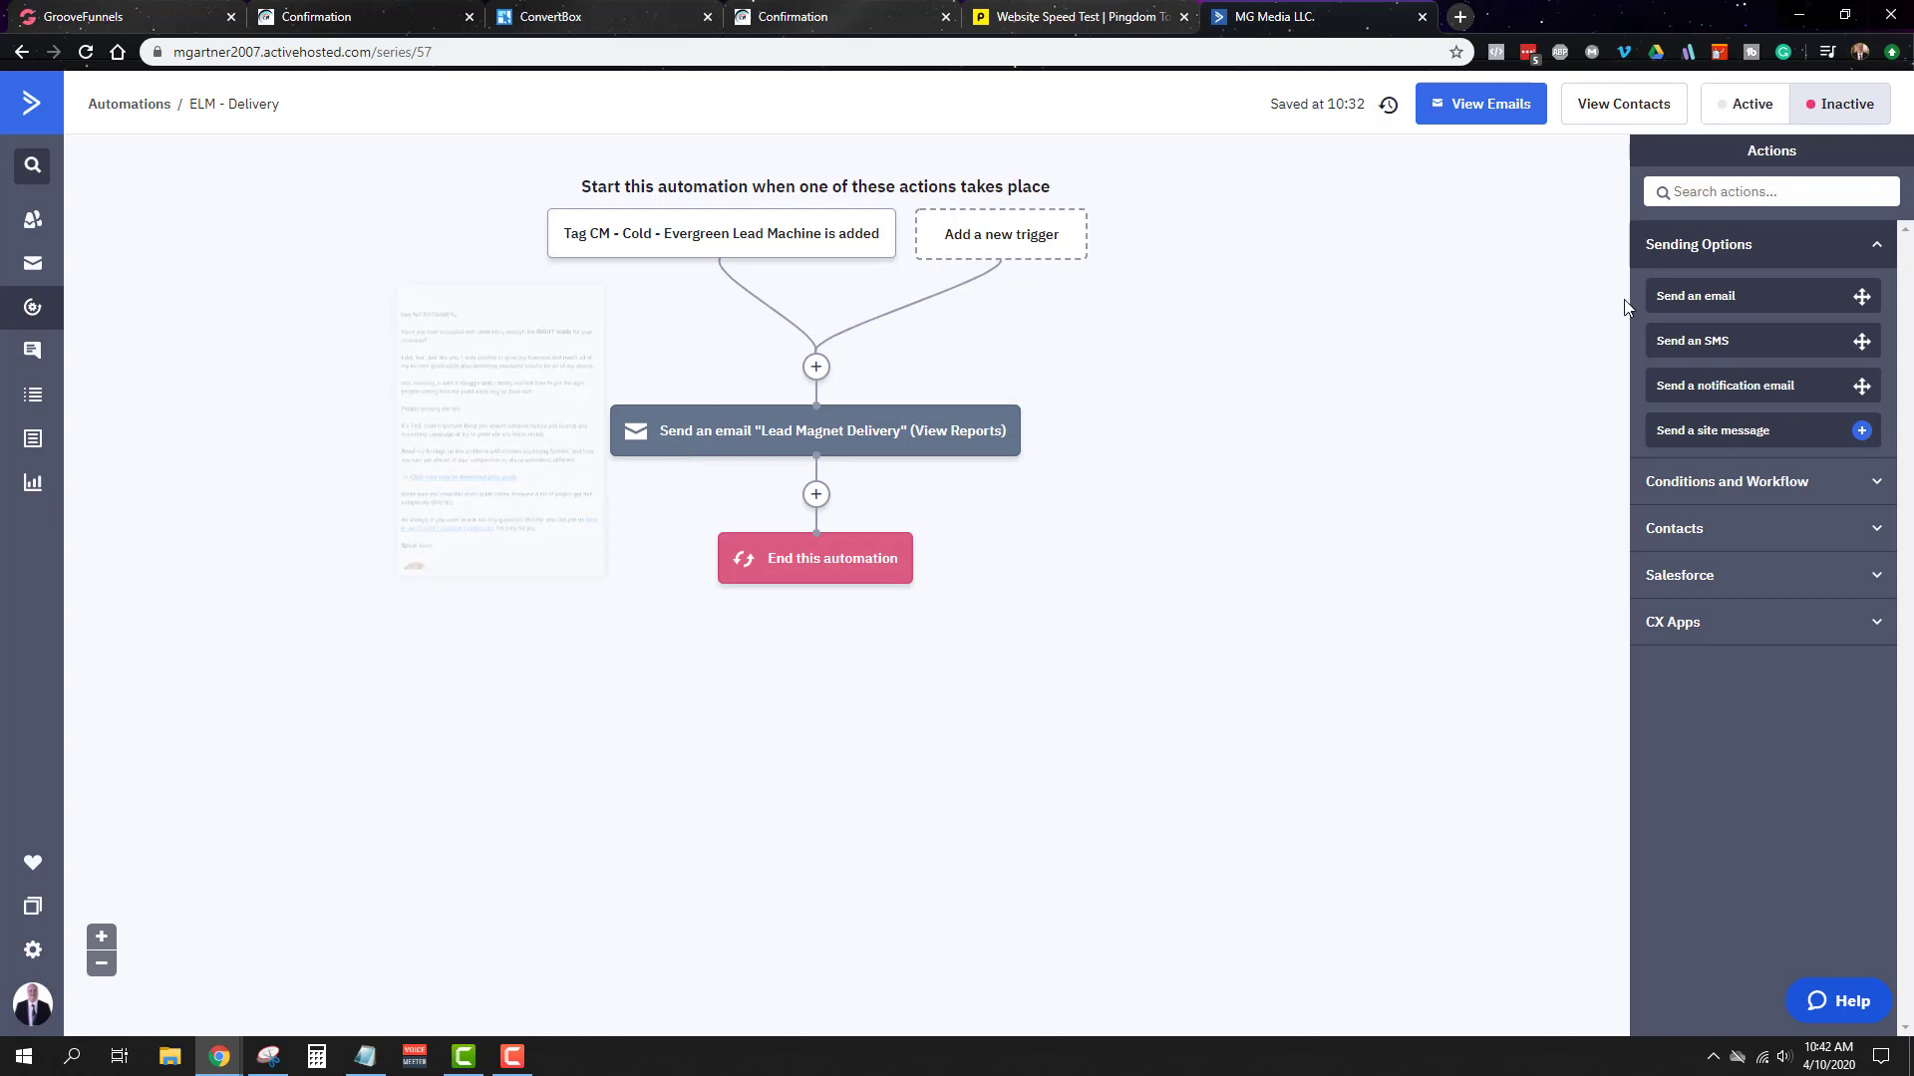
{"action": "left_click", "coordinate": [1737, 111]}
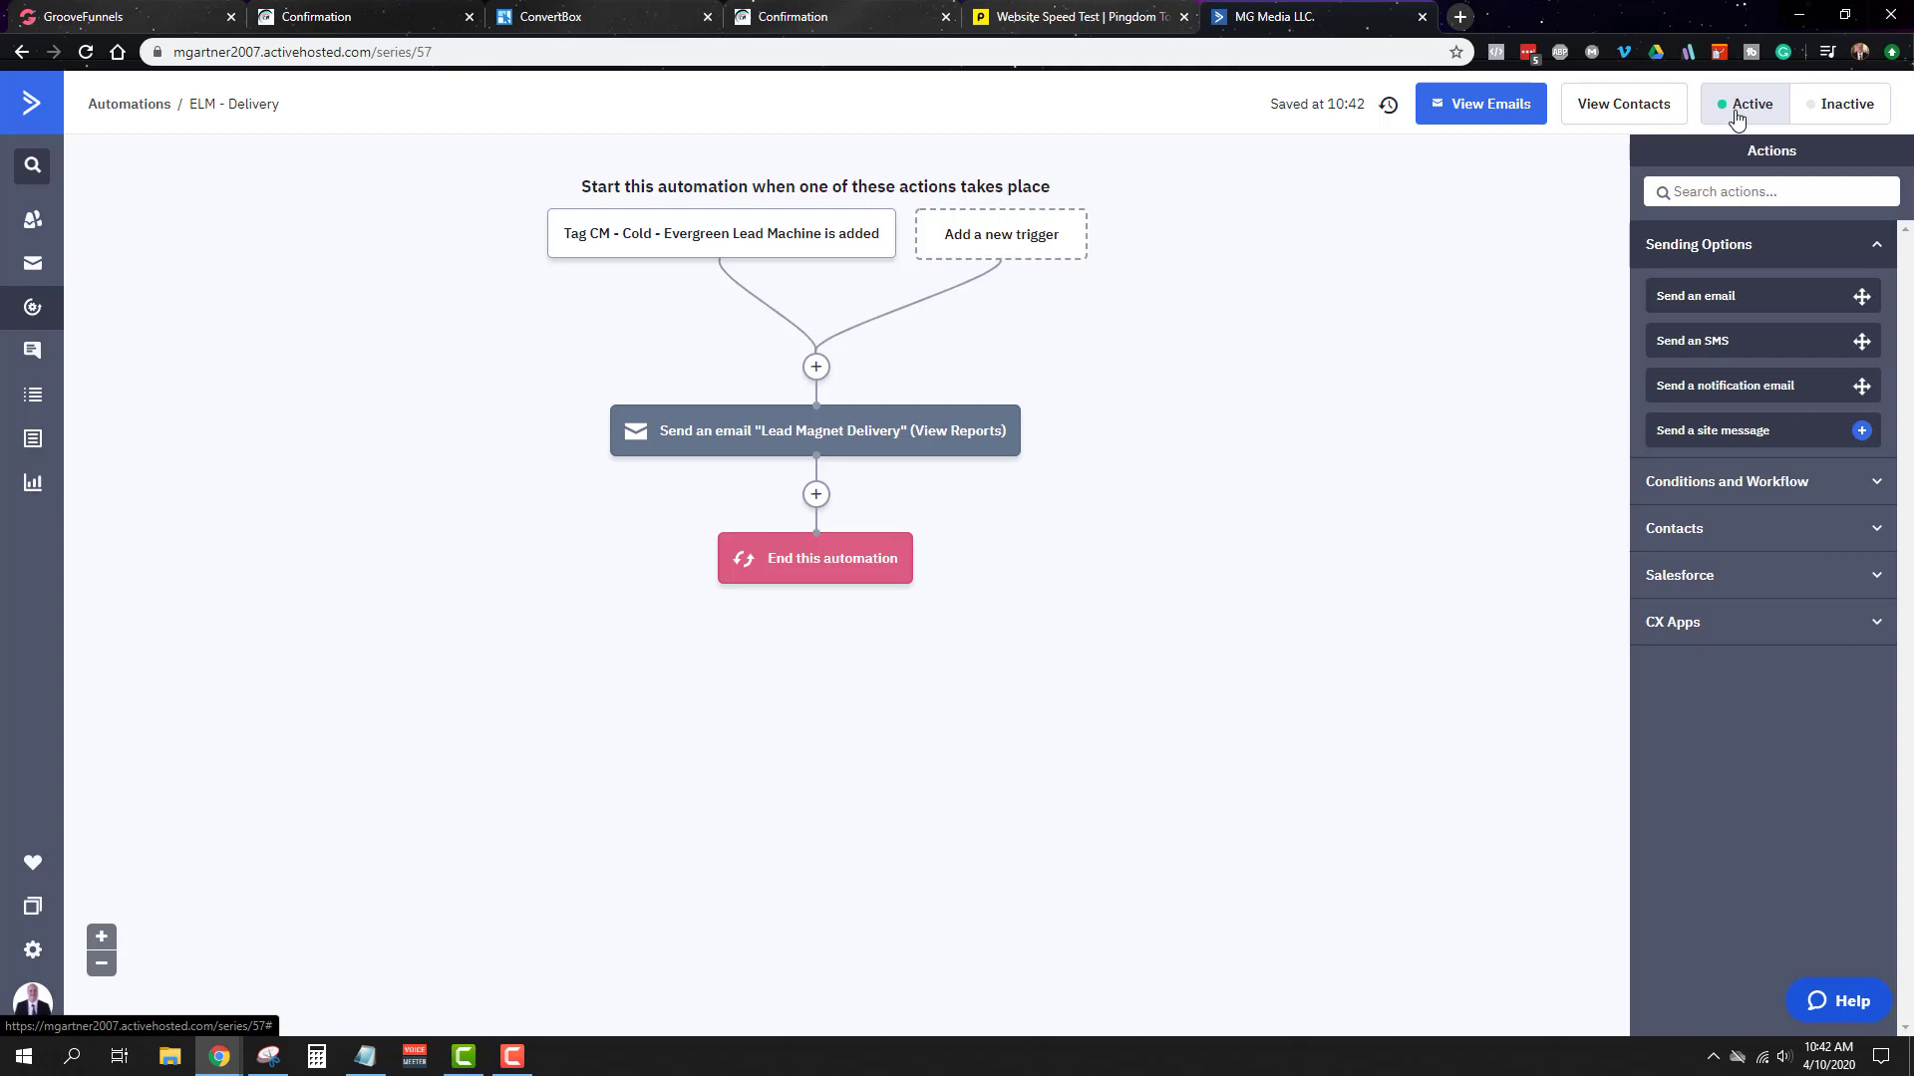
{"action": "left_click", "coordinate": [1460, 16]}
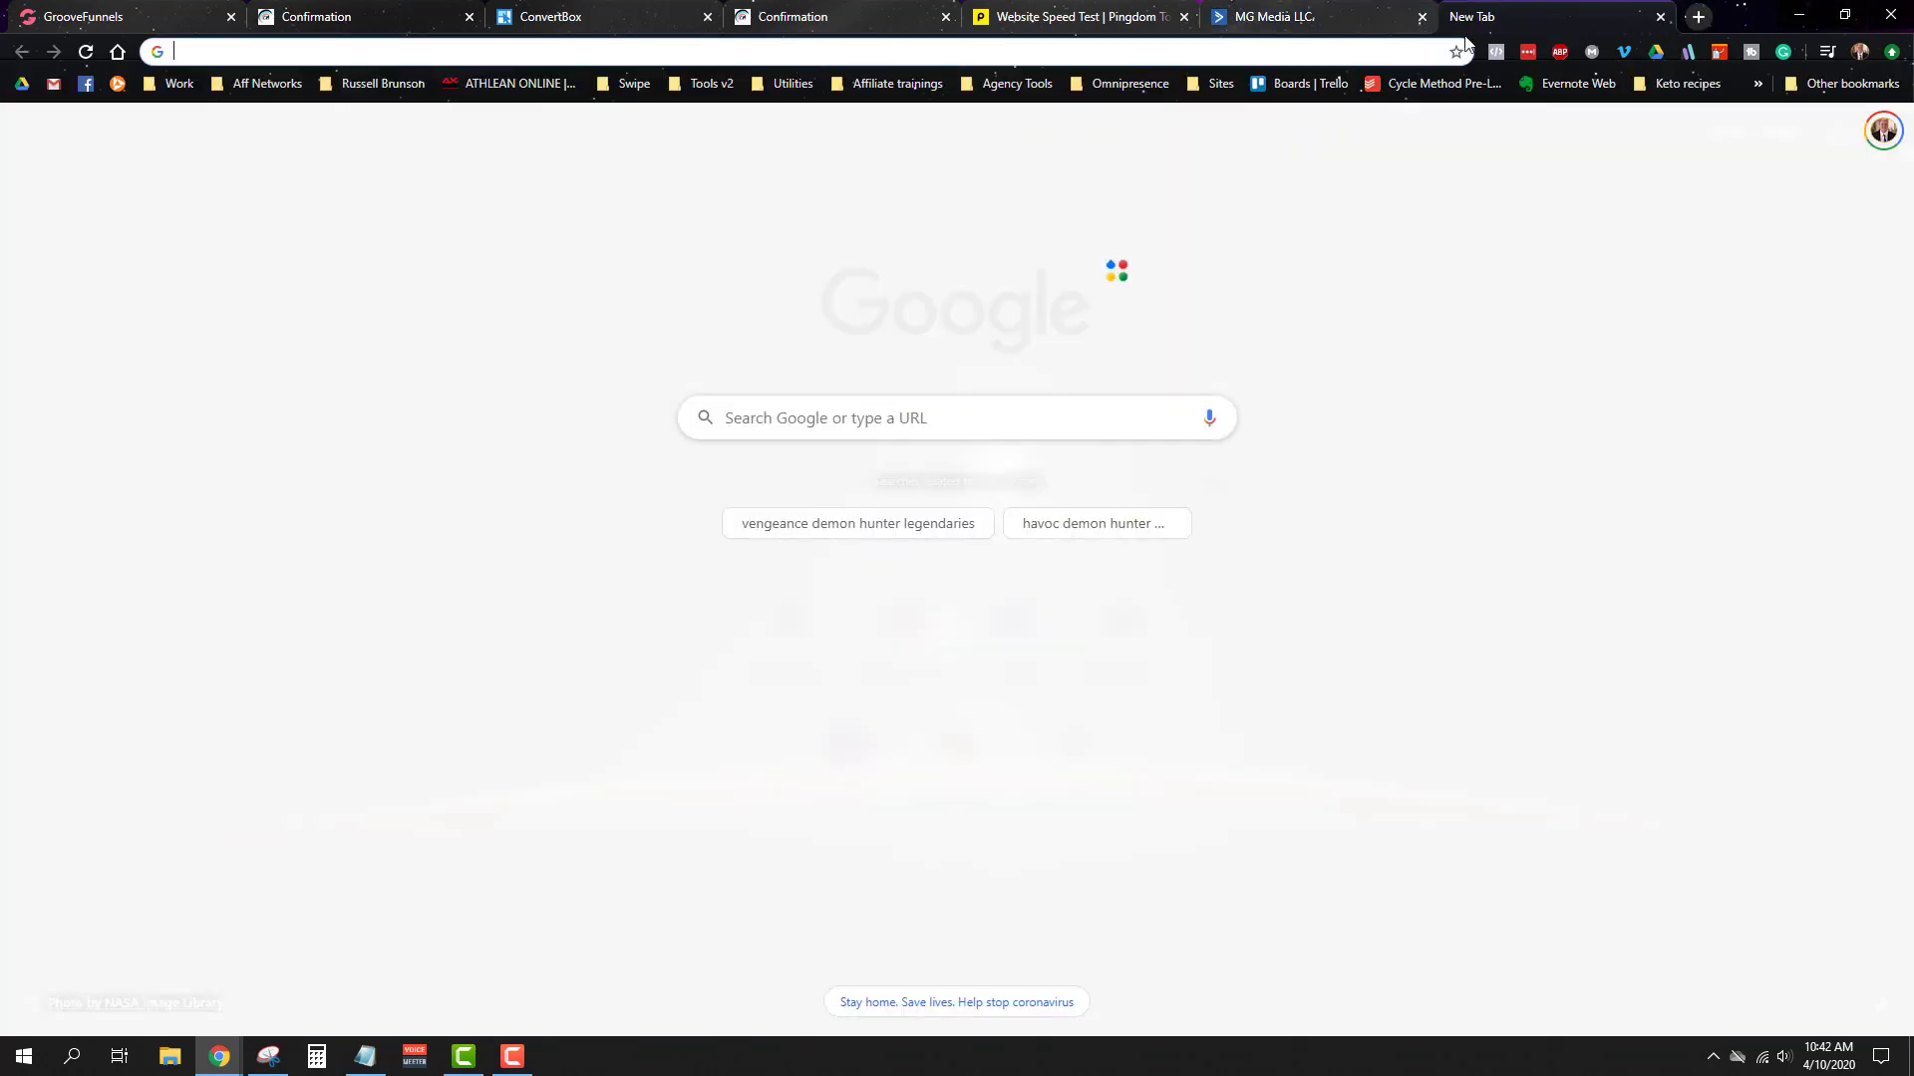
- Load the live mattgartner.co home page in the new tab
{"action": "type", "text": "mattgart"}
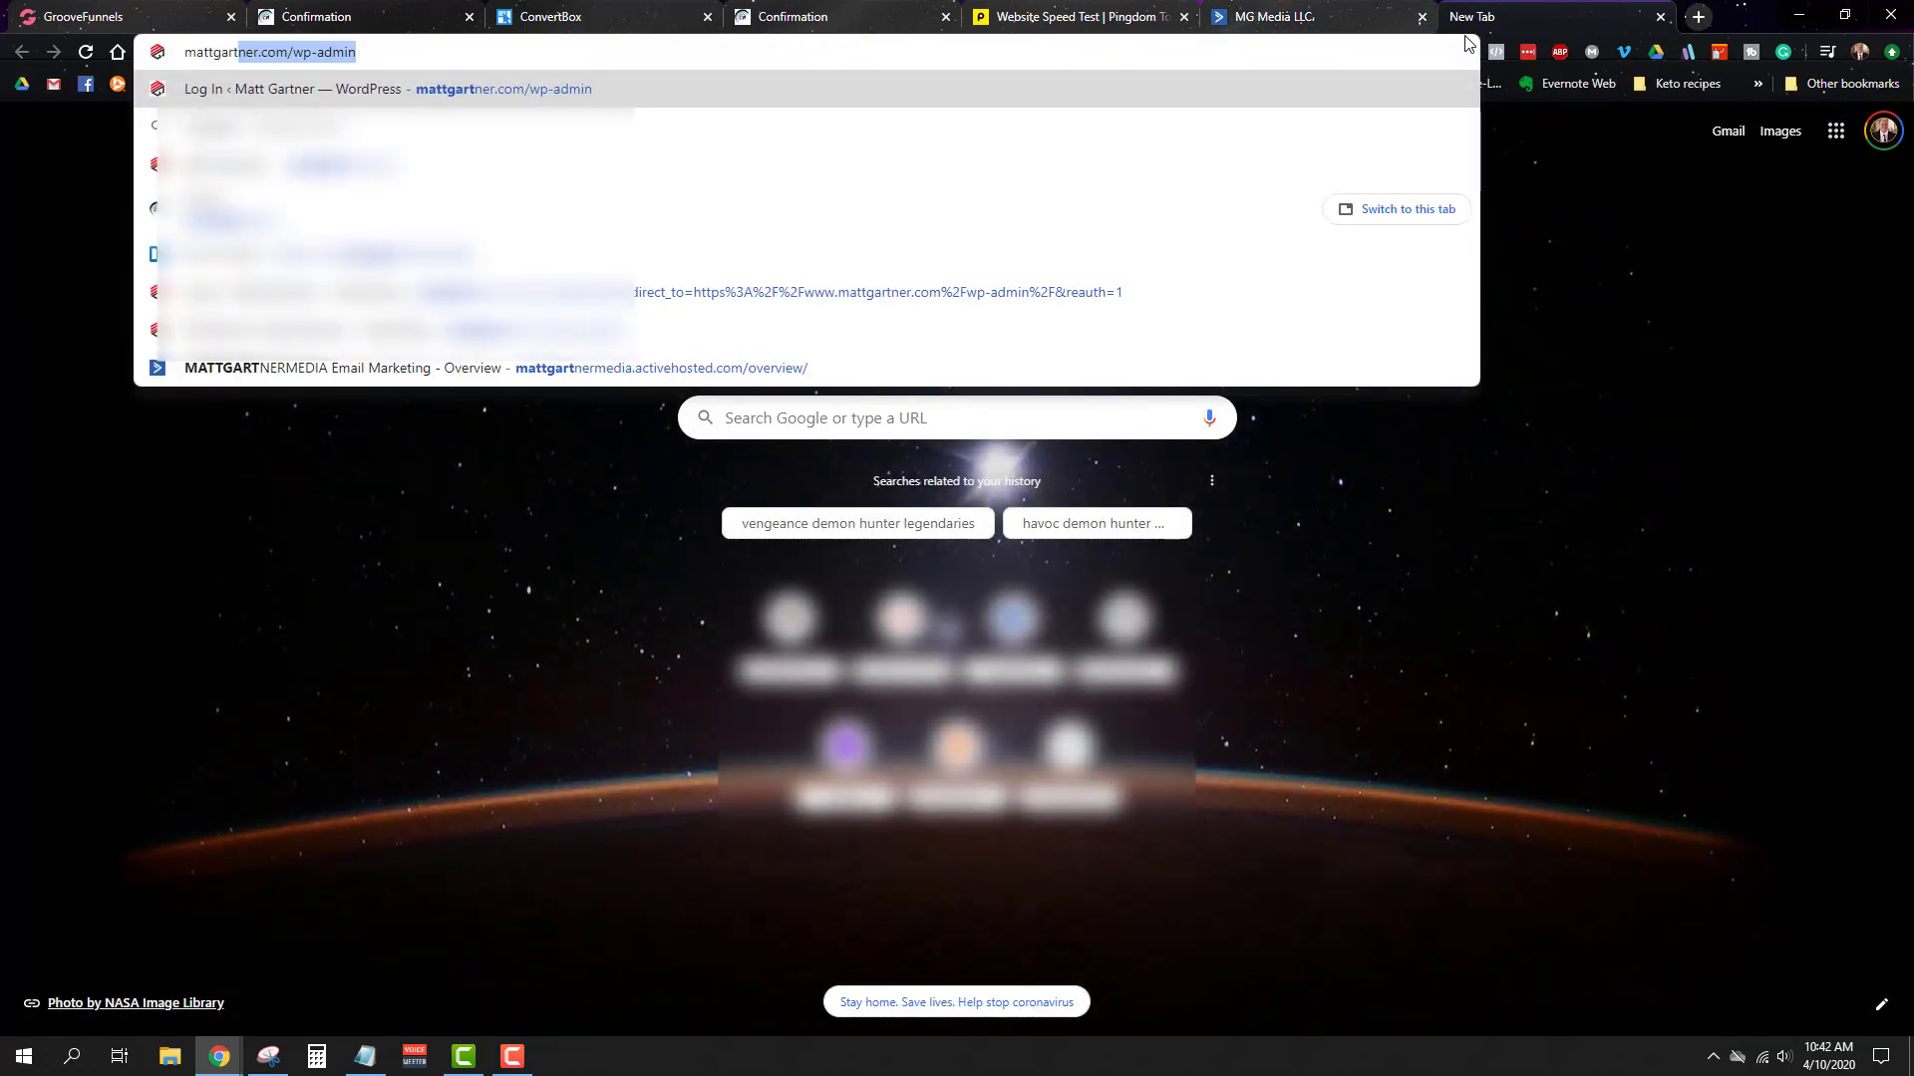
{"action": "type", "text": "ner.co"}
{"action": "key", "text": "Delete"}
{"action": "key", "text": "Return"}
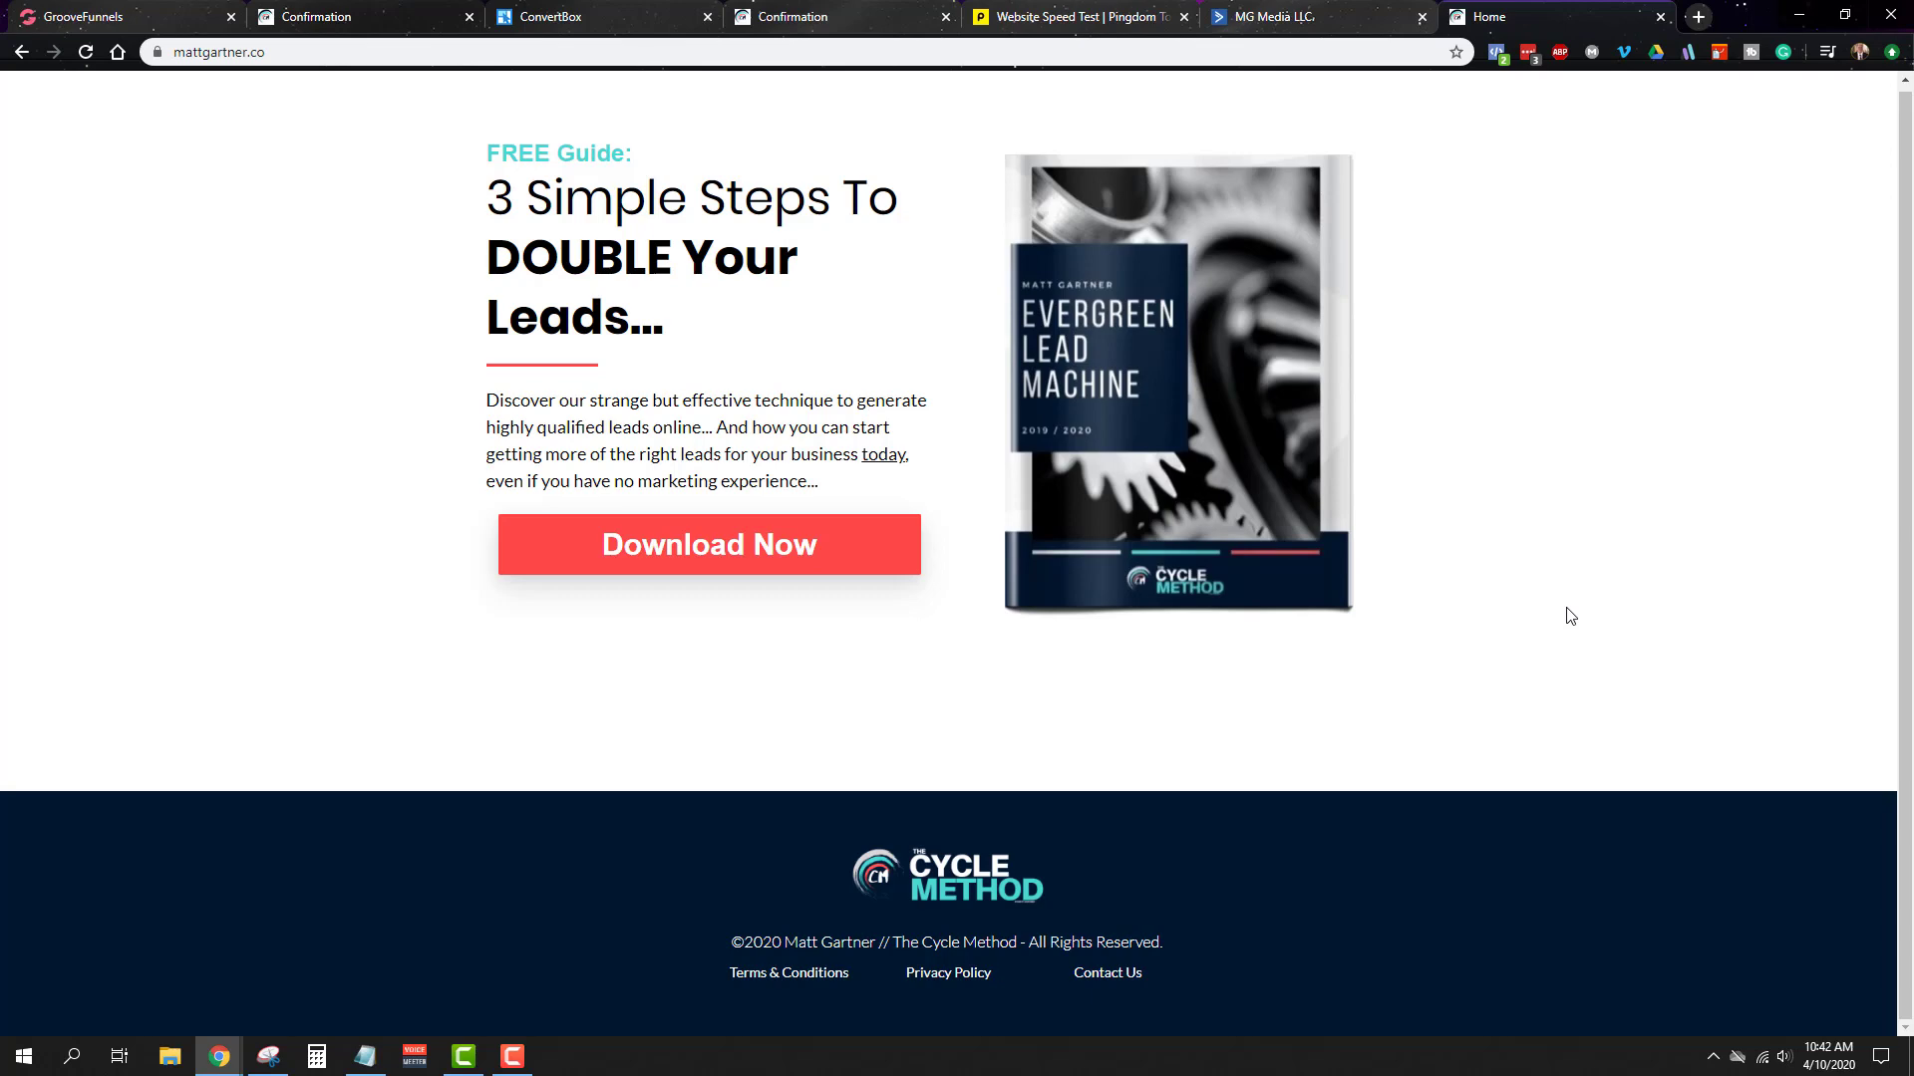
- Test the Download Now opt-in popup, close it, and go back to the ActiveCampaign automation
{"action": "left_click", "coordinate": [805, 546]}
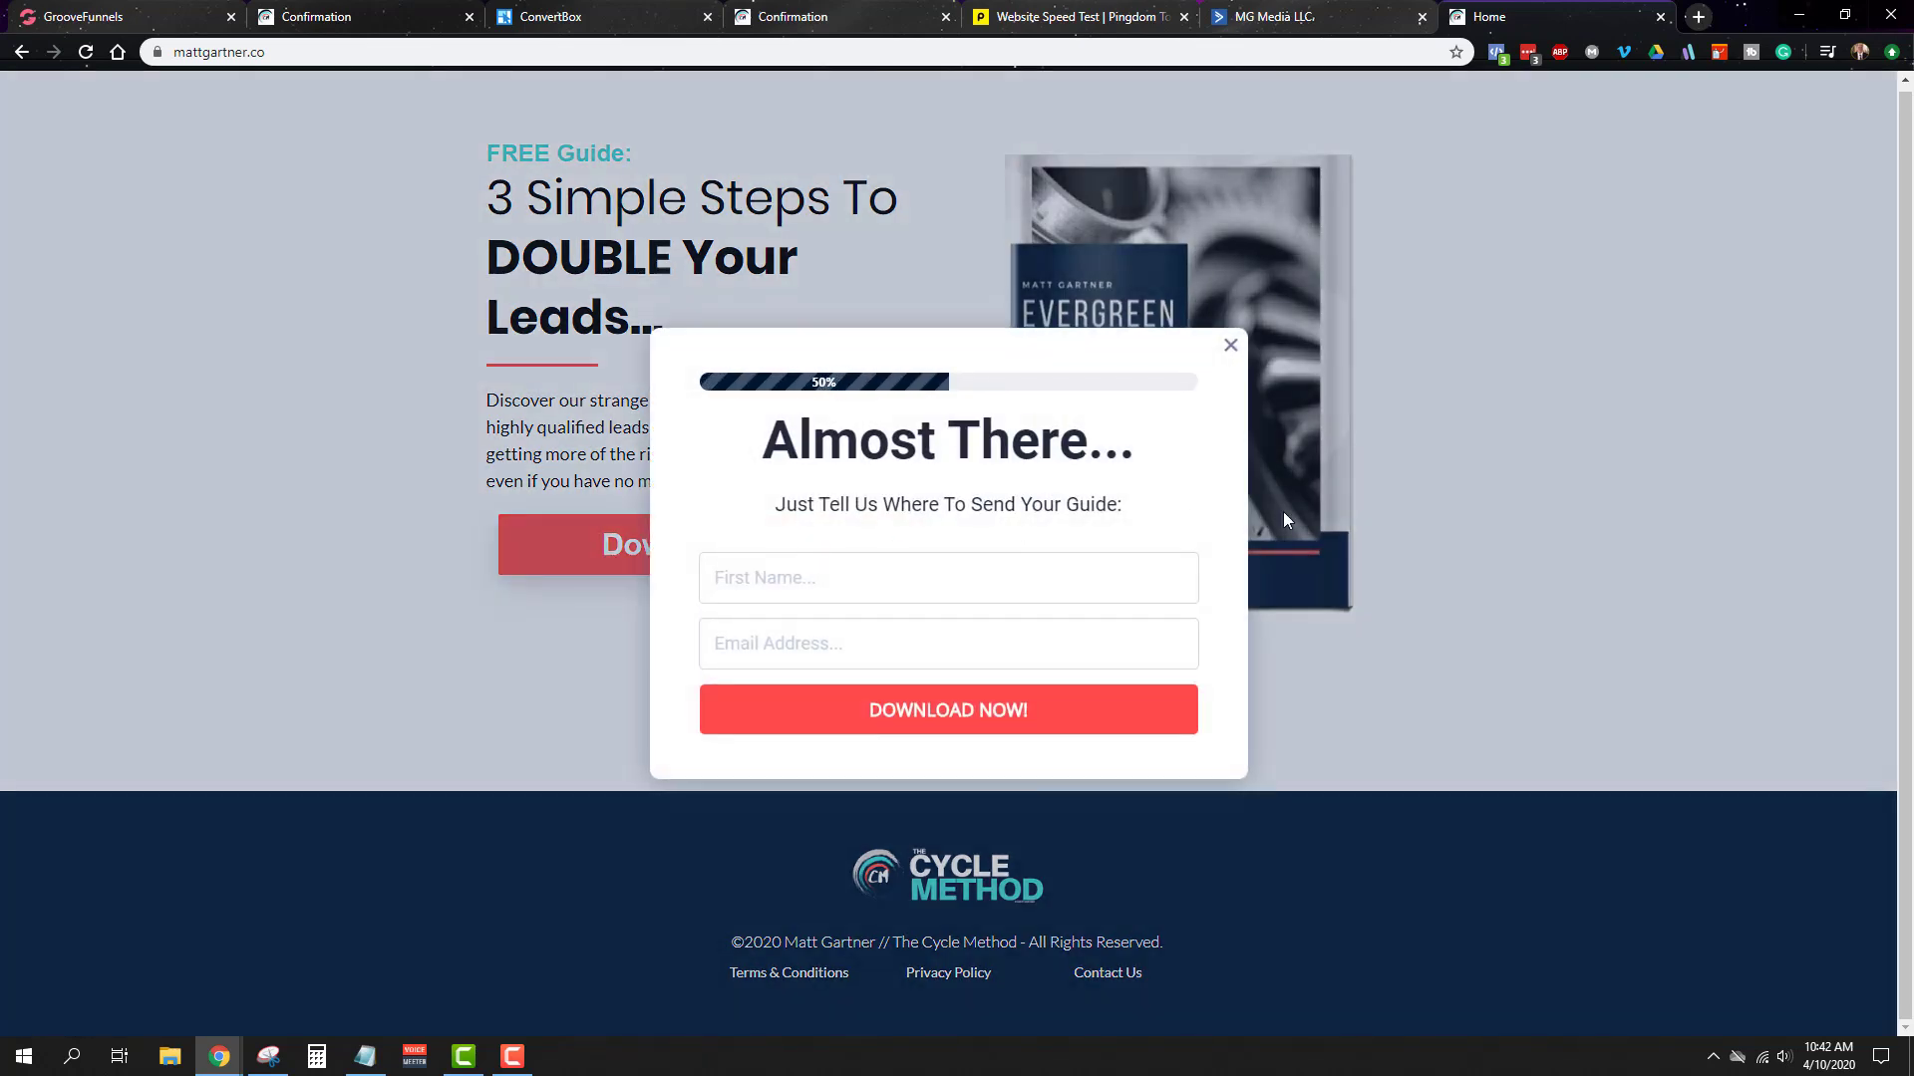
{"action": "left_click", "coordinate": [1230, 345]}
{"action": "left_click", "coordinate": [1269, 14]}
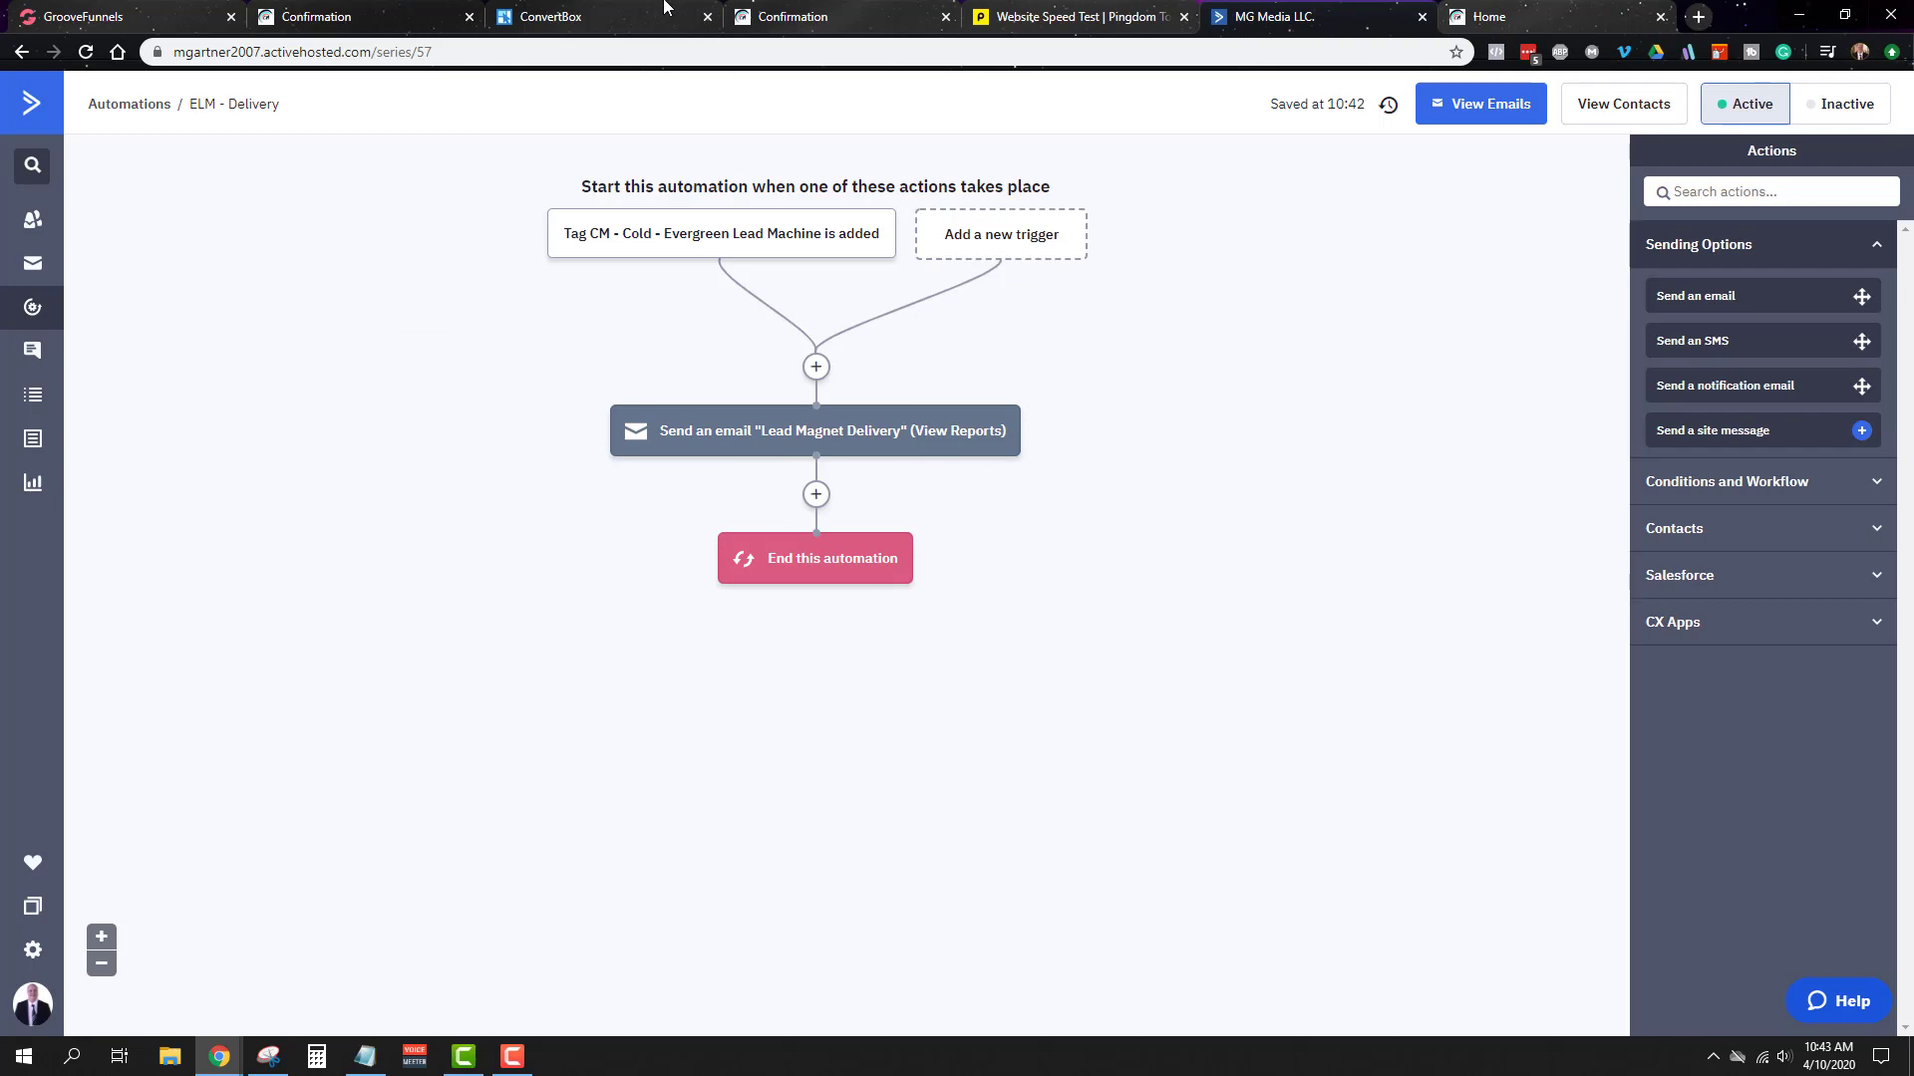
- Check the Confirmation page, then in the GroovePages builder select the red Download Now button
{"action": "left_click", "coordinate": [361, 12]}
{"action": "left_click", "coordinate": [165, 12]}
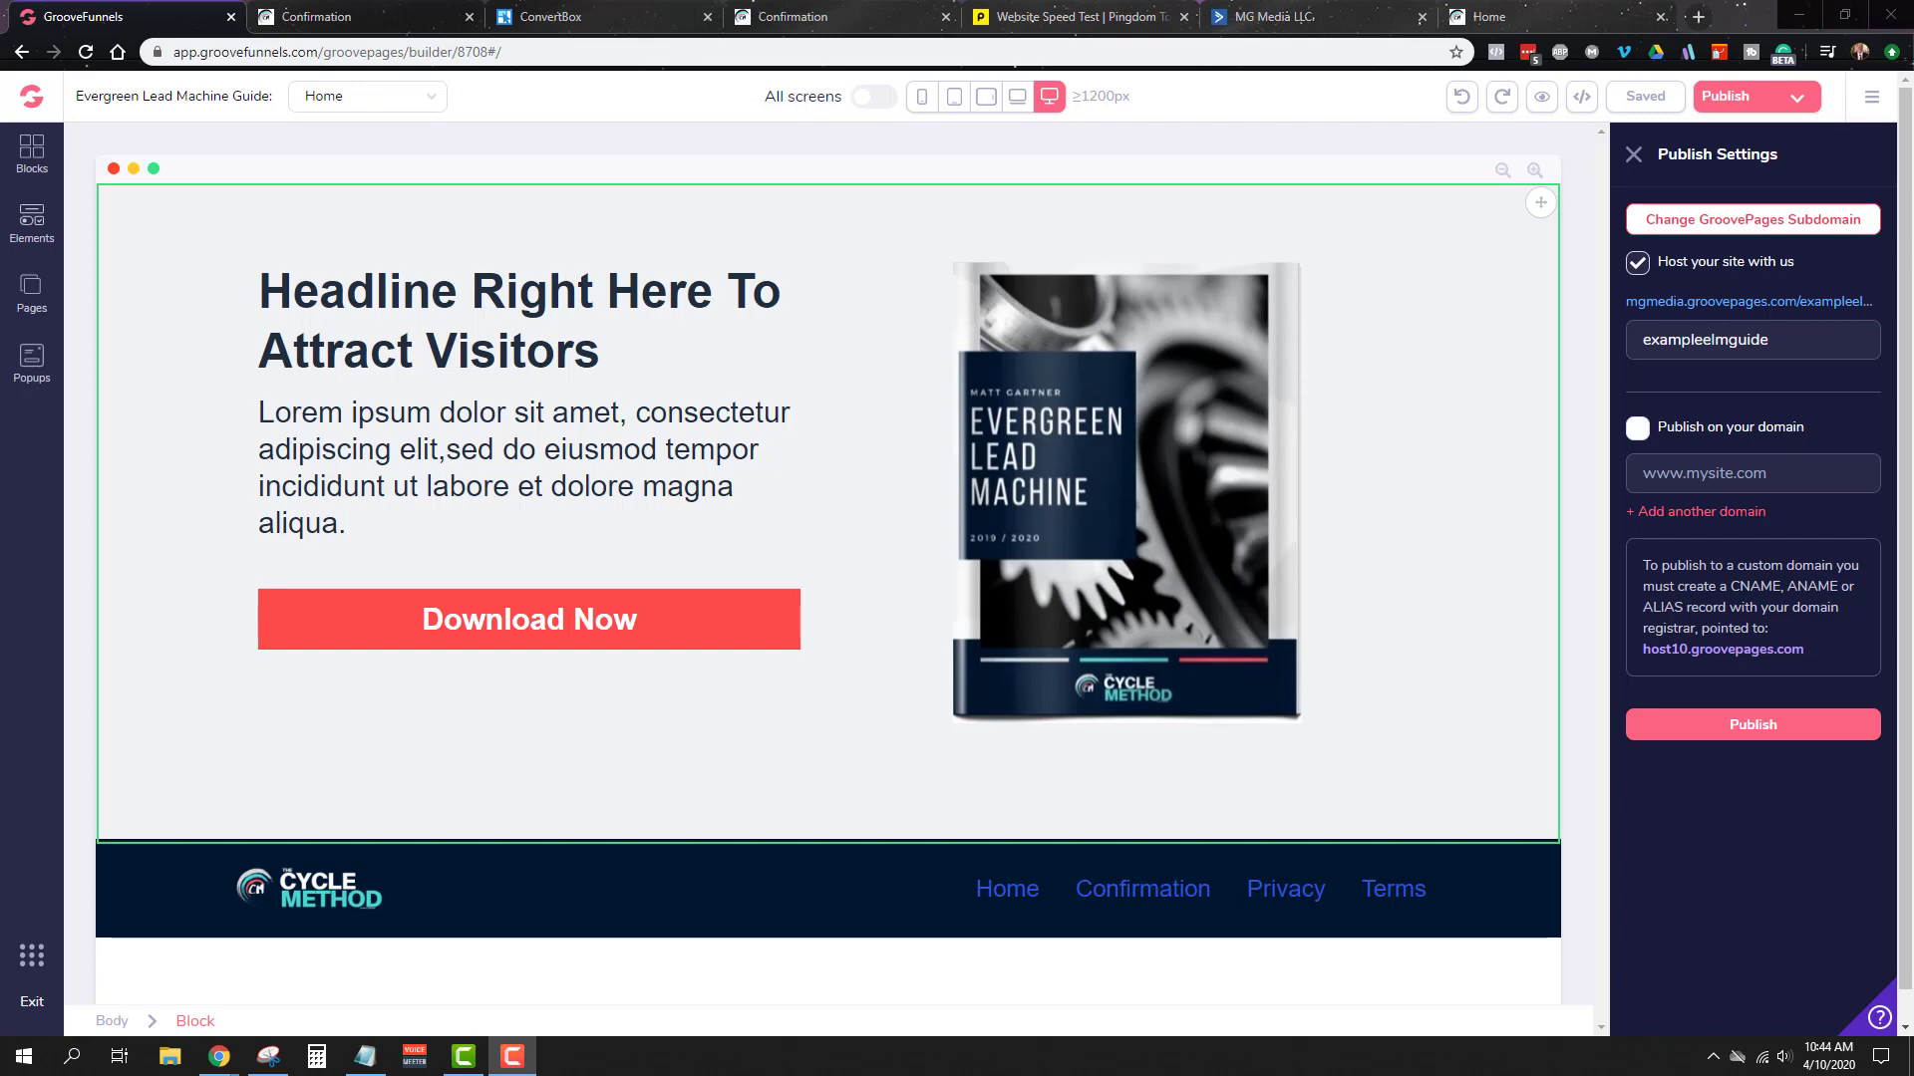
{"action": "left_click", "coordinate": [507, 643]}
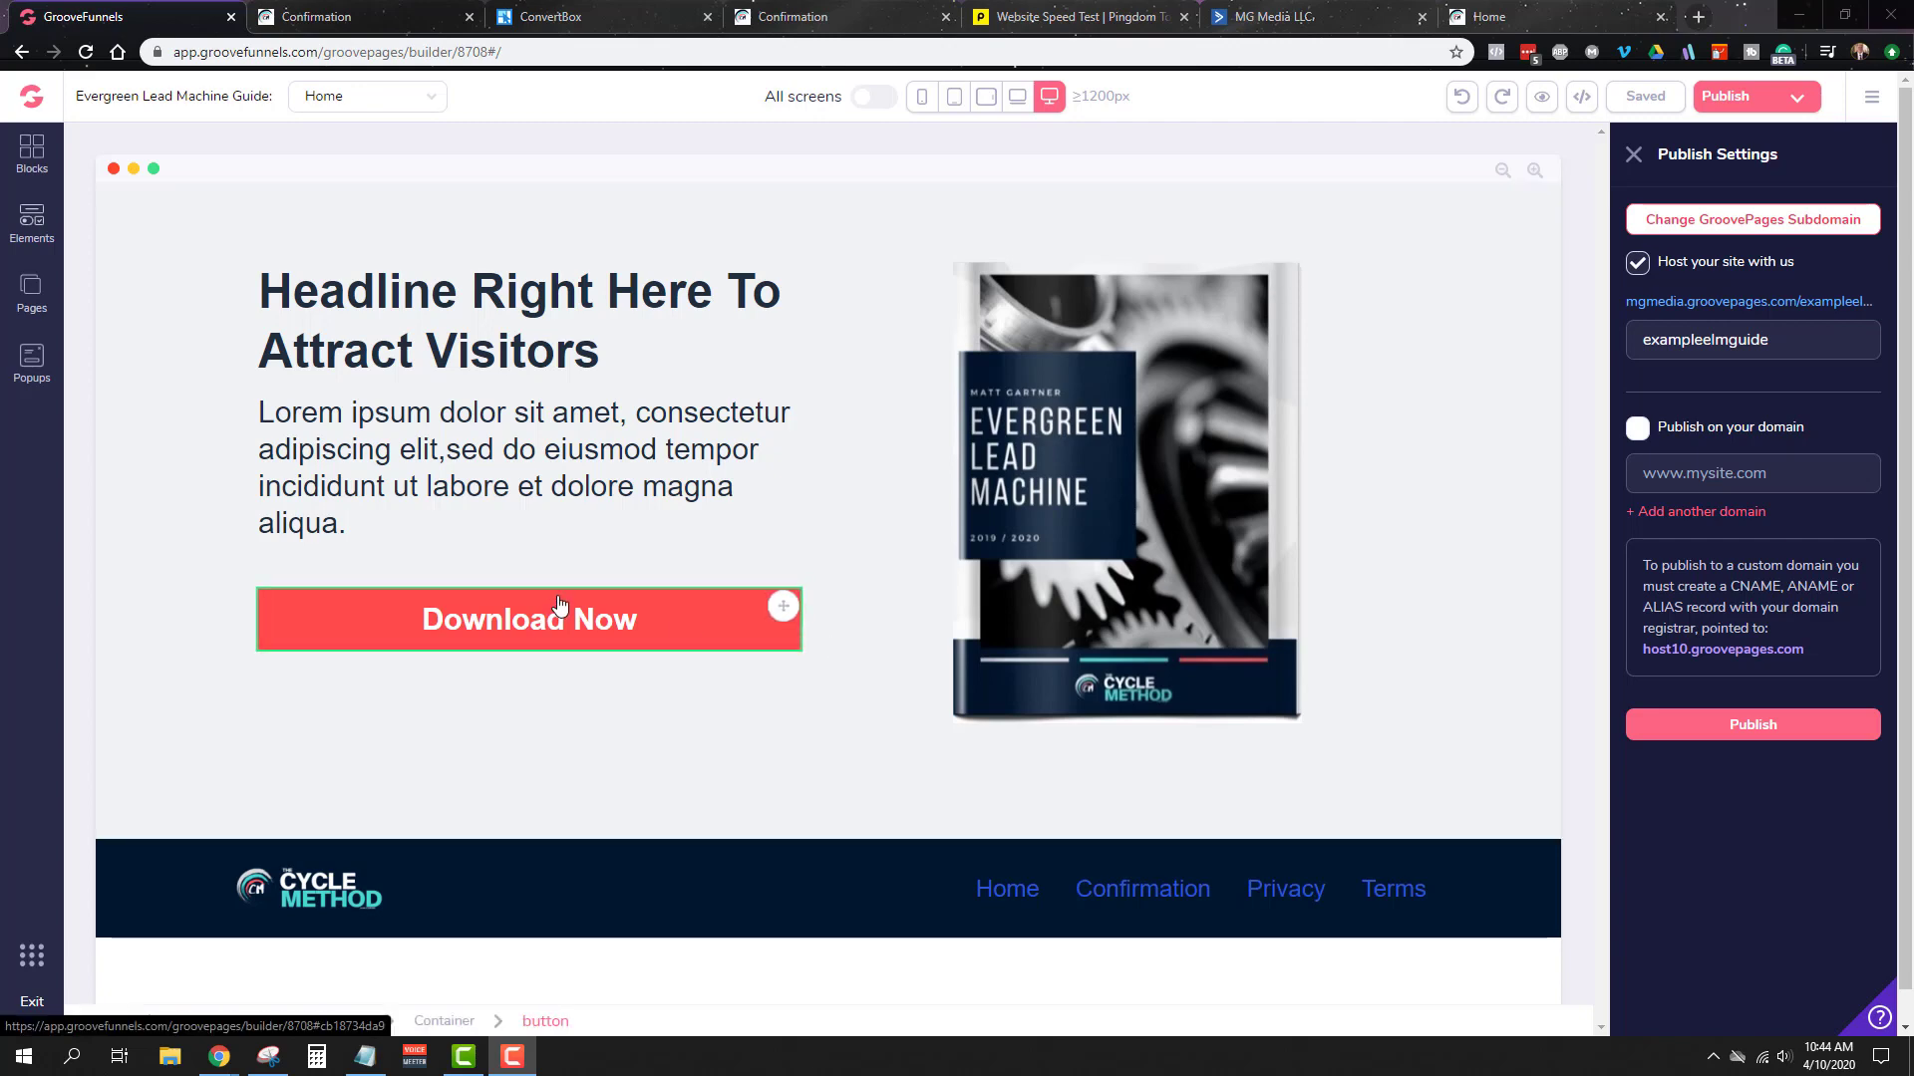